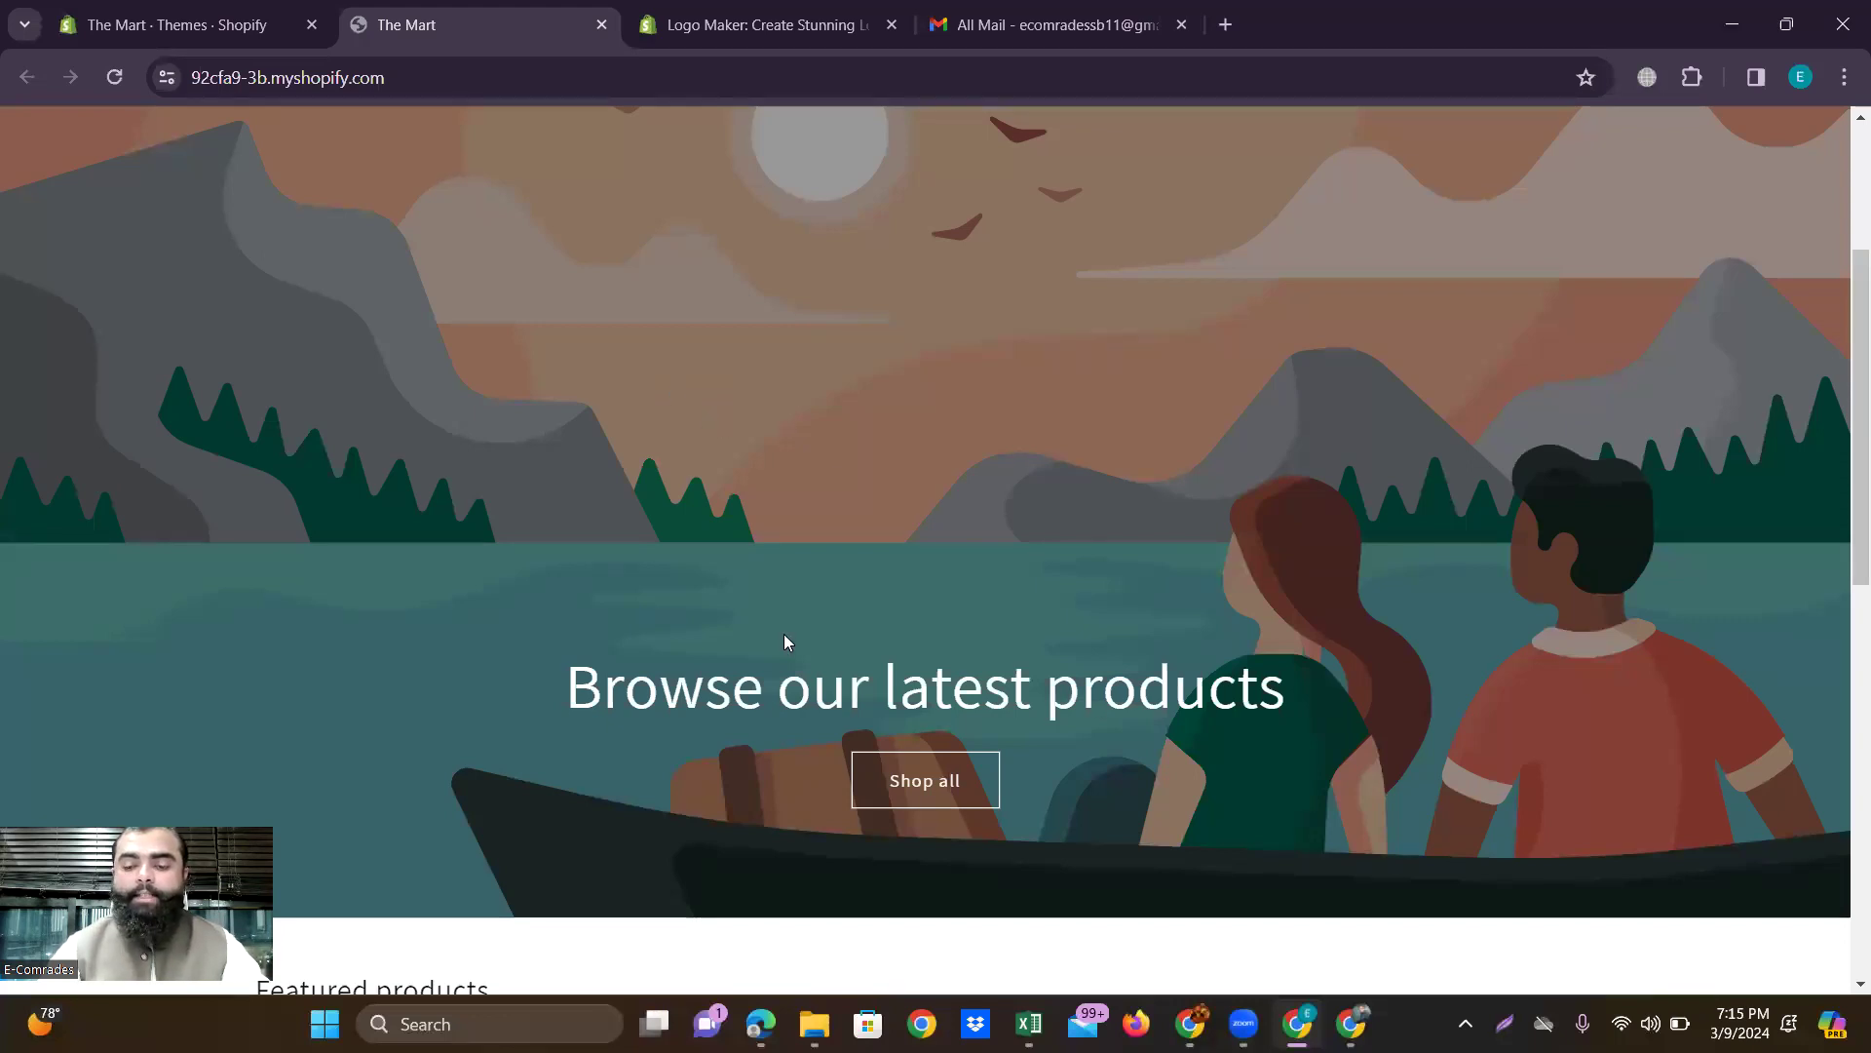
Switch to the other Chrome window and show the Canva home page from its beginning.
mouse_move(1208, 1022)
click(1189, 907)
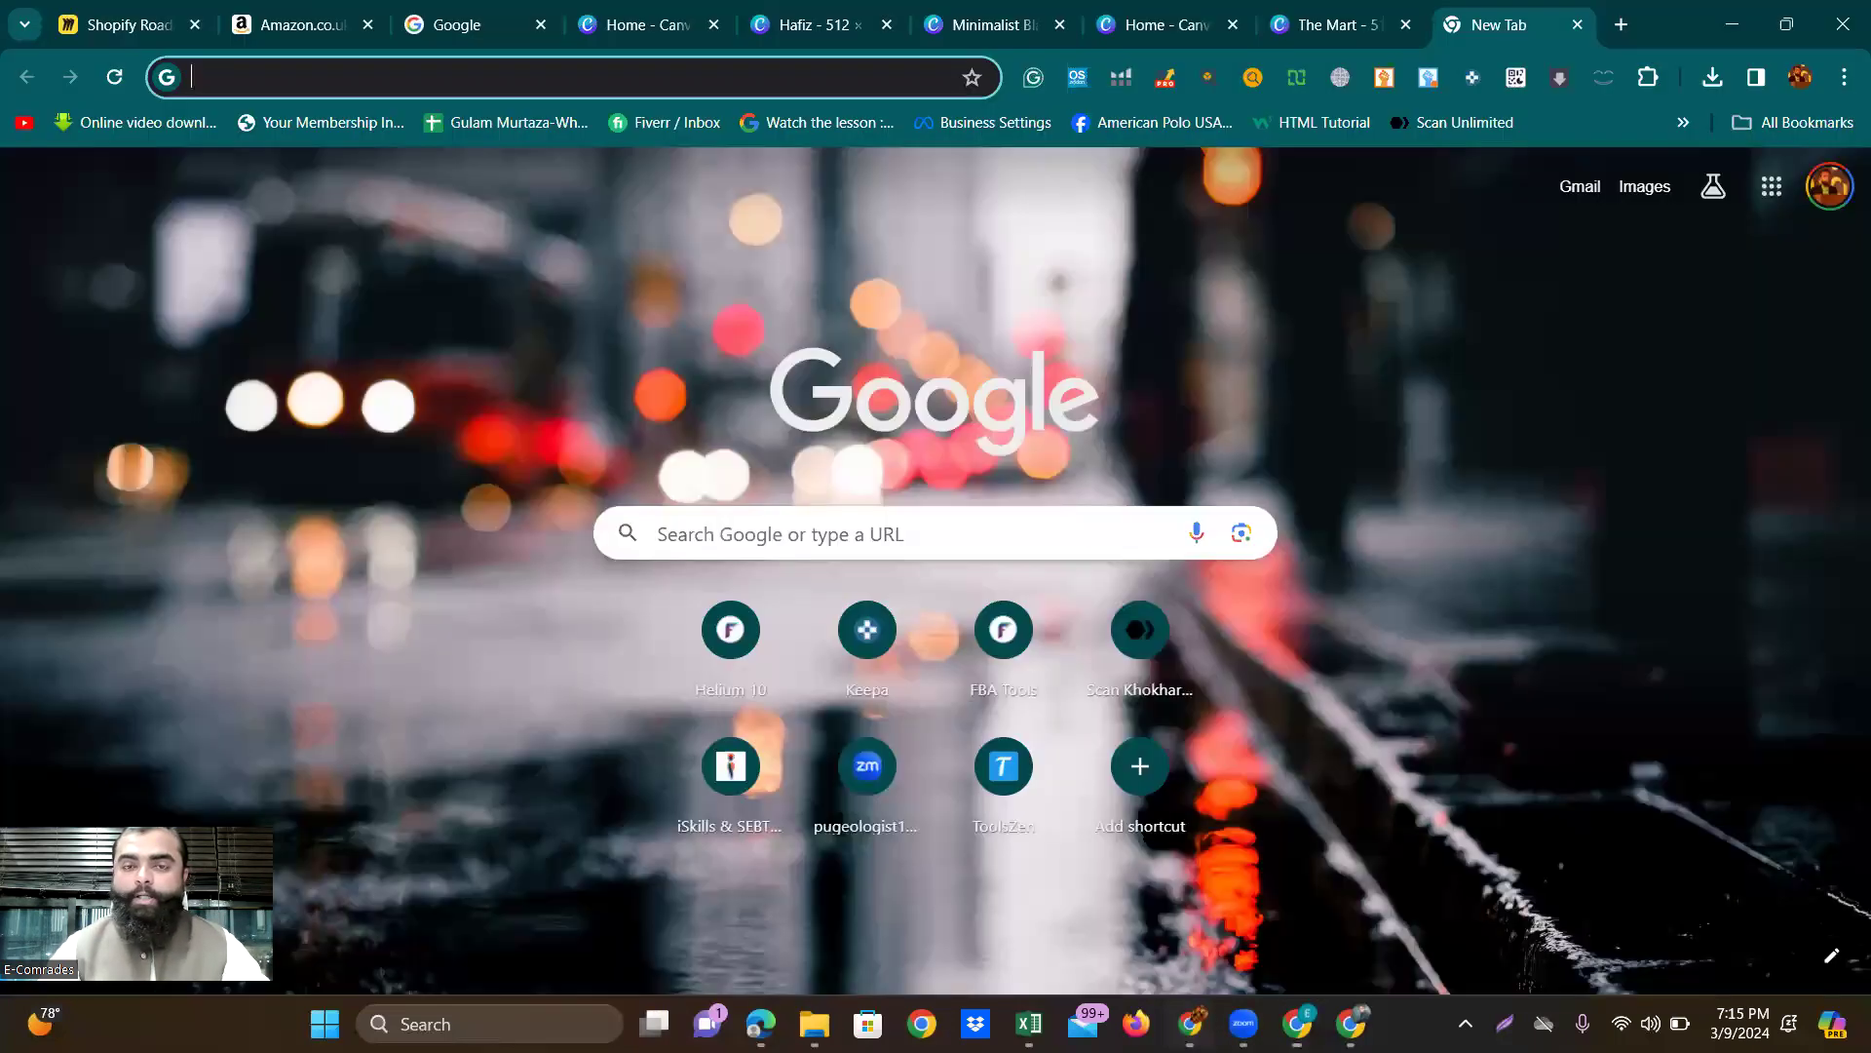
click(635, 21)
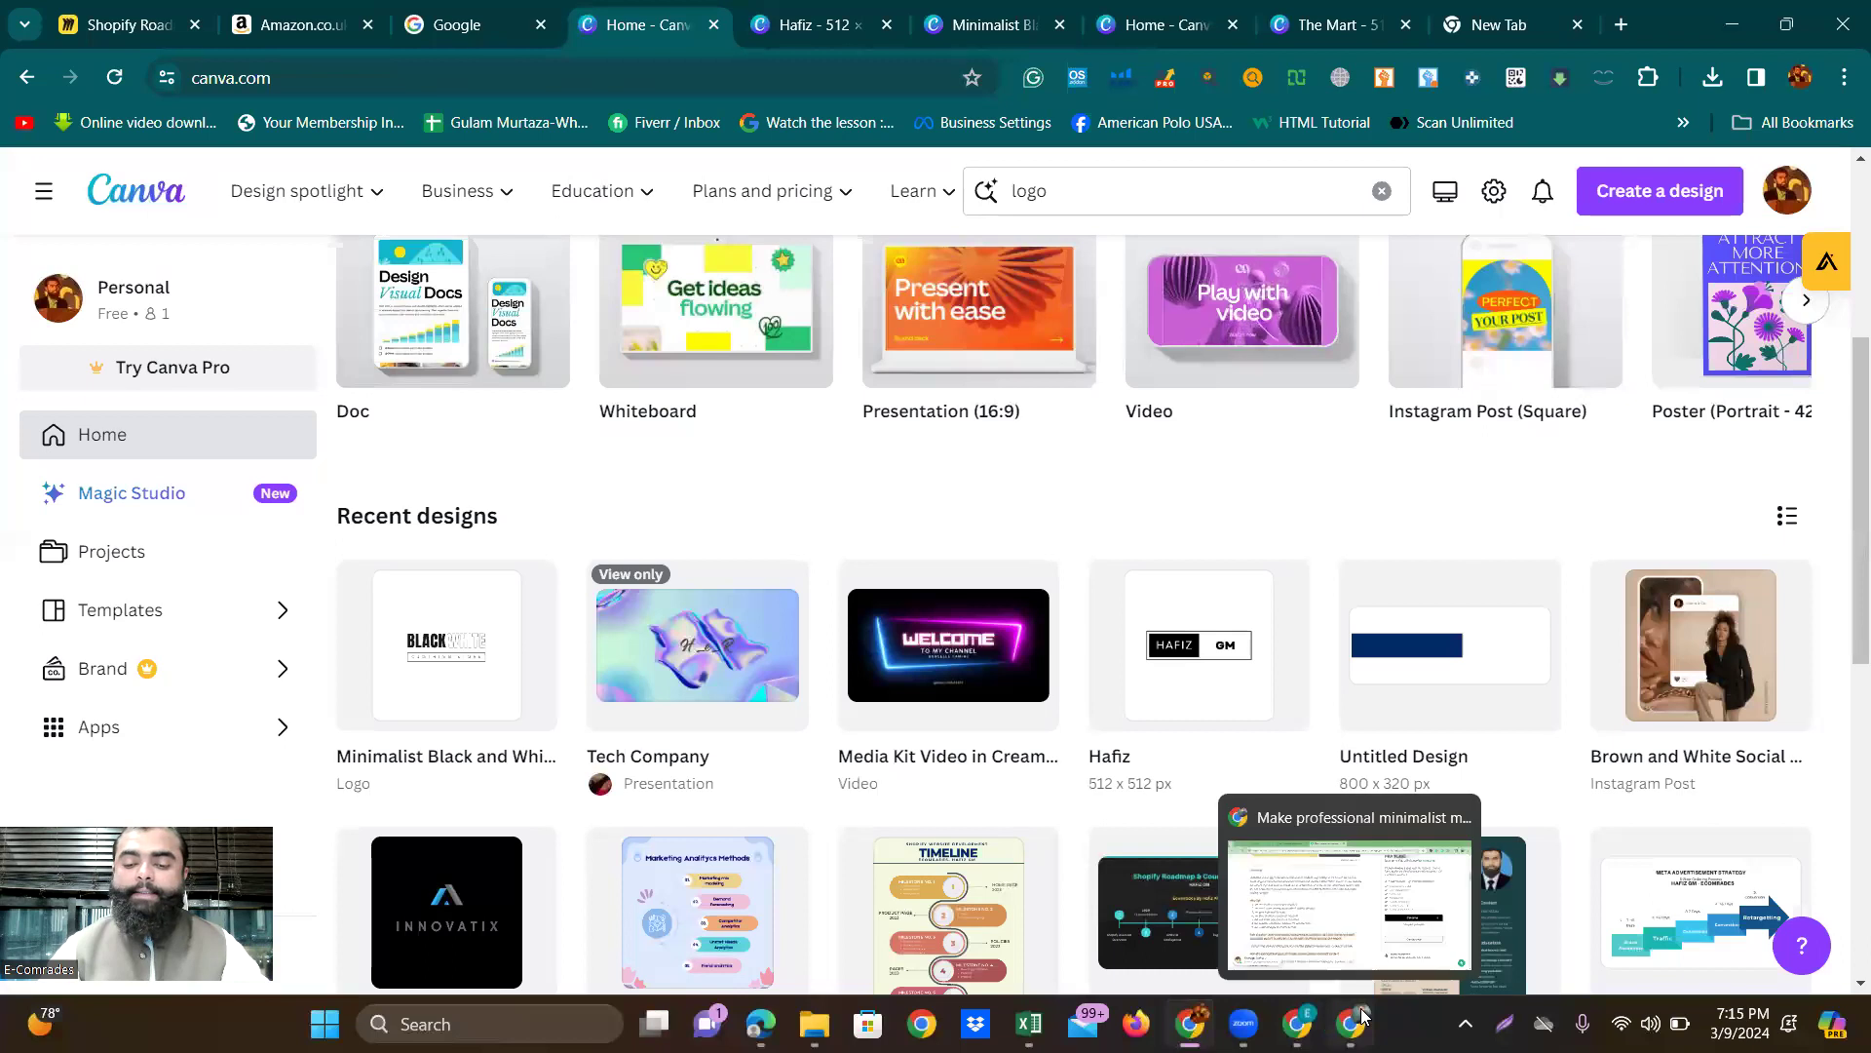
scroll(971, 690, up, 5)
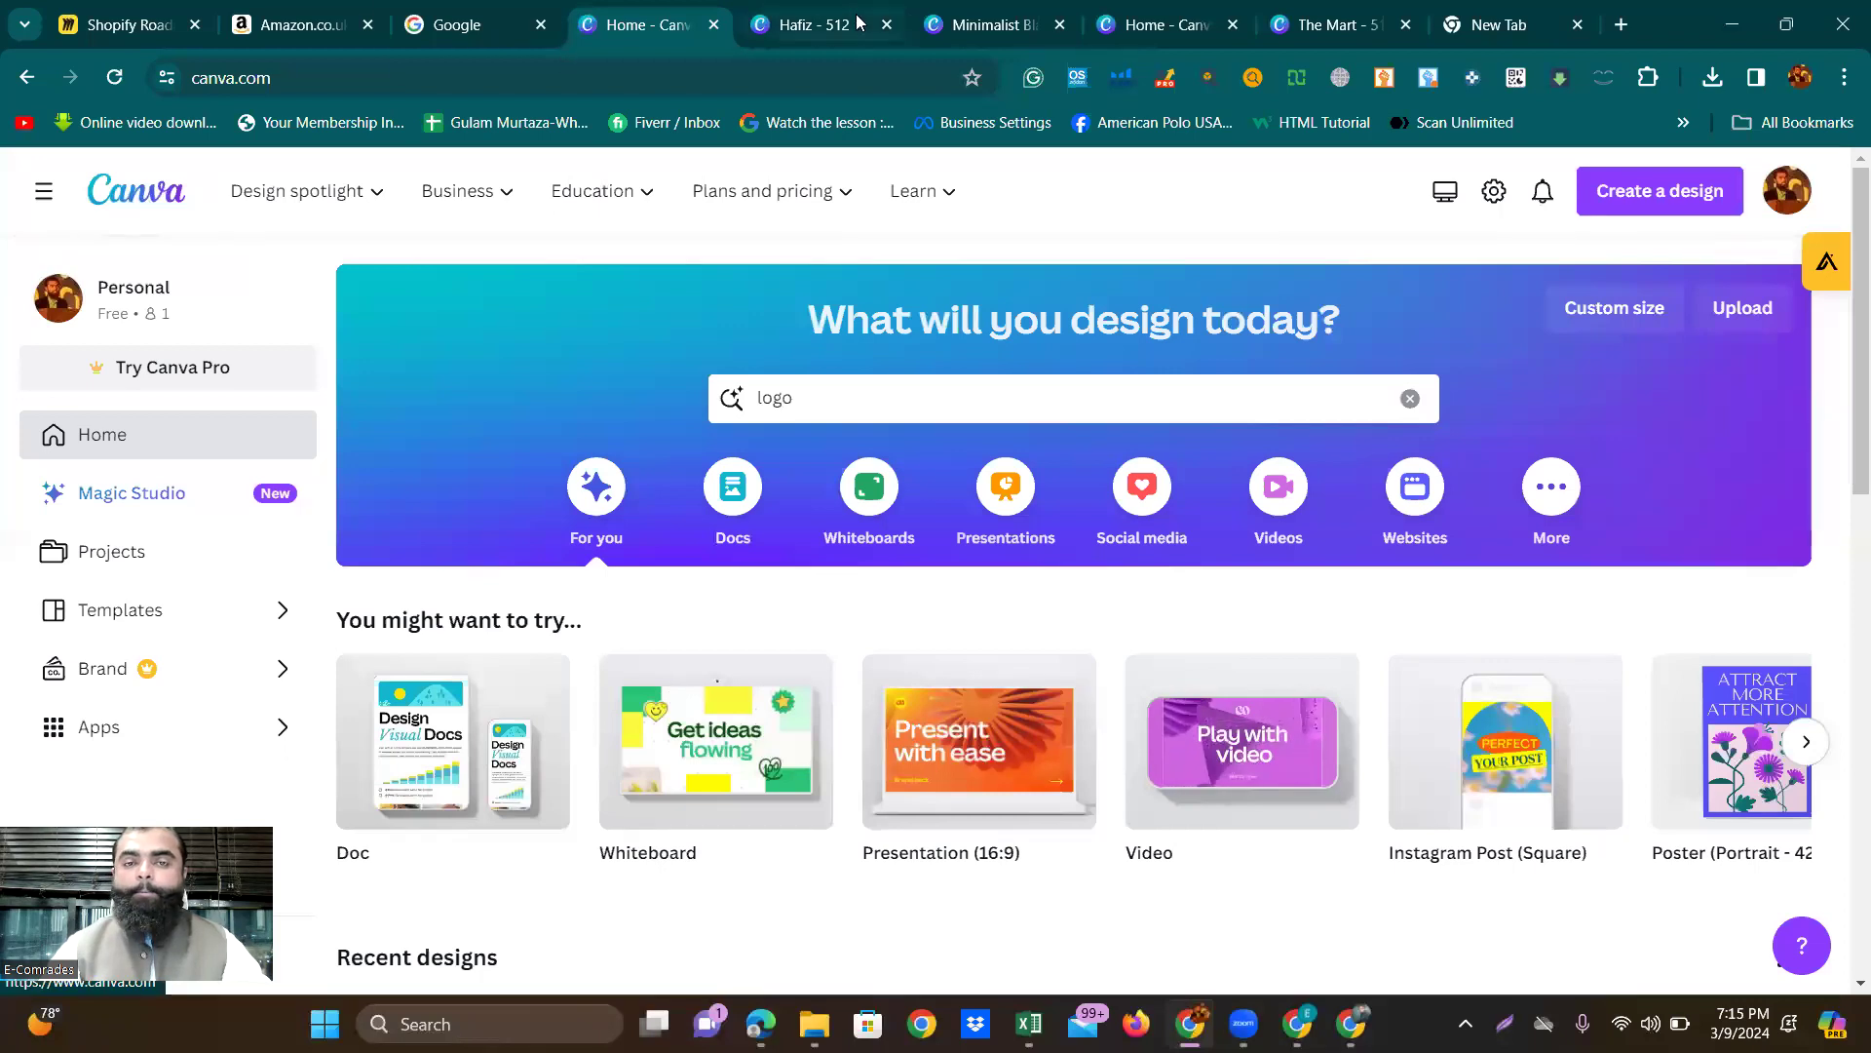
Close the five browser tabs that follow the first Canva home tab, and reload the Canva home page.
click(887, 24)
click(887, 25)
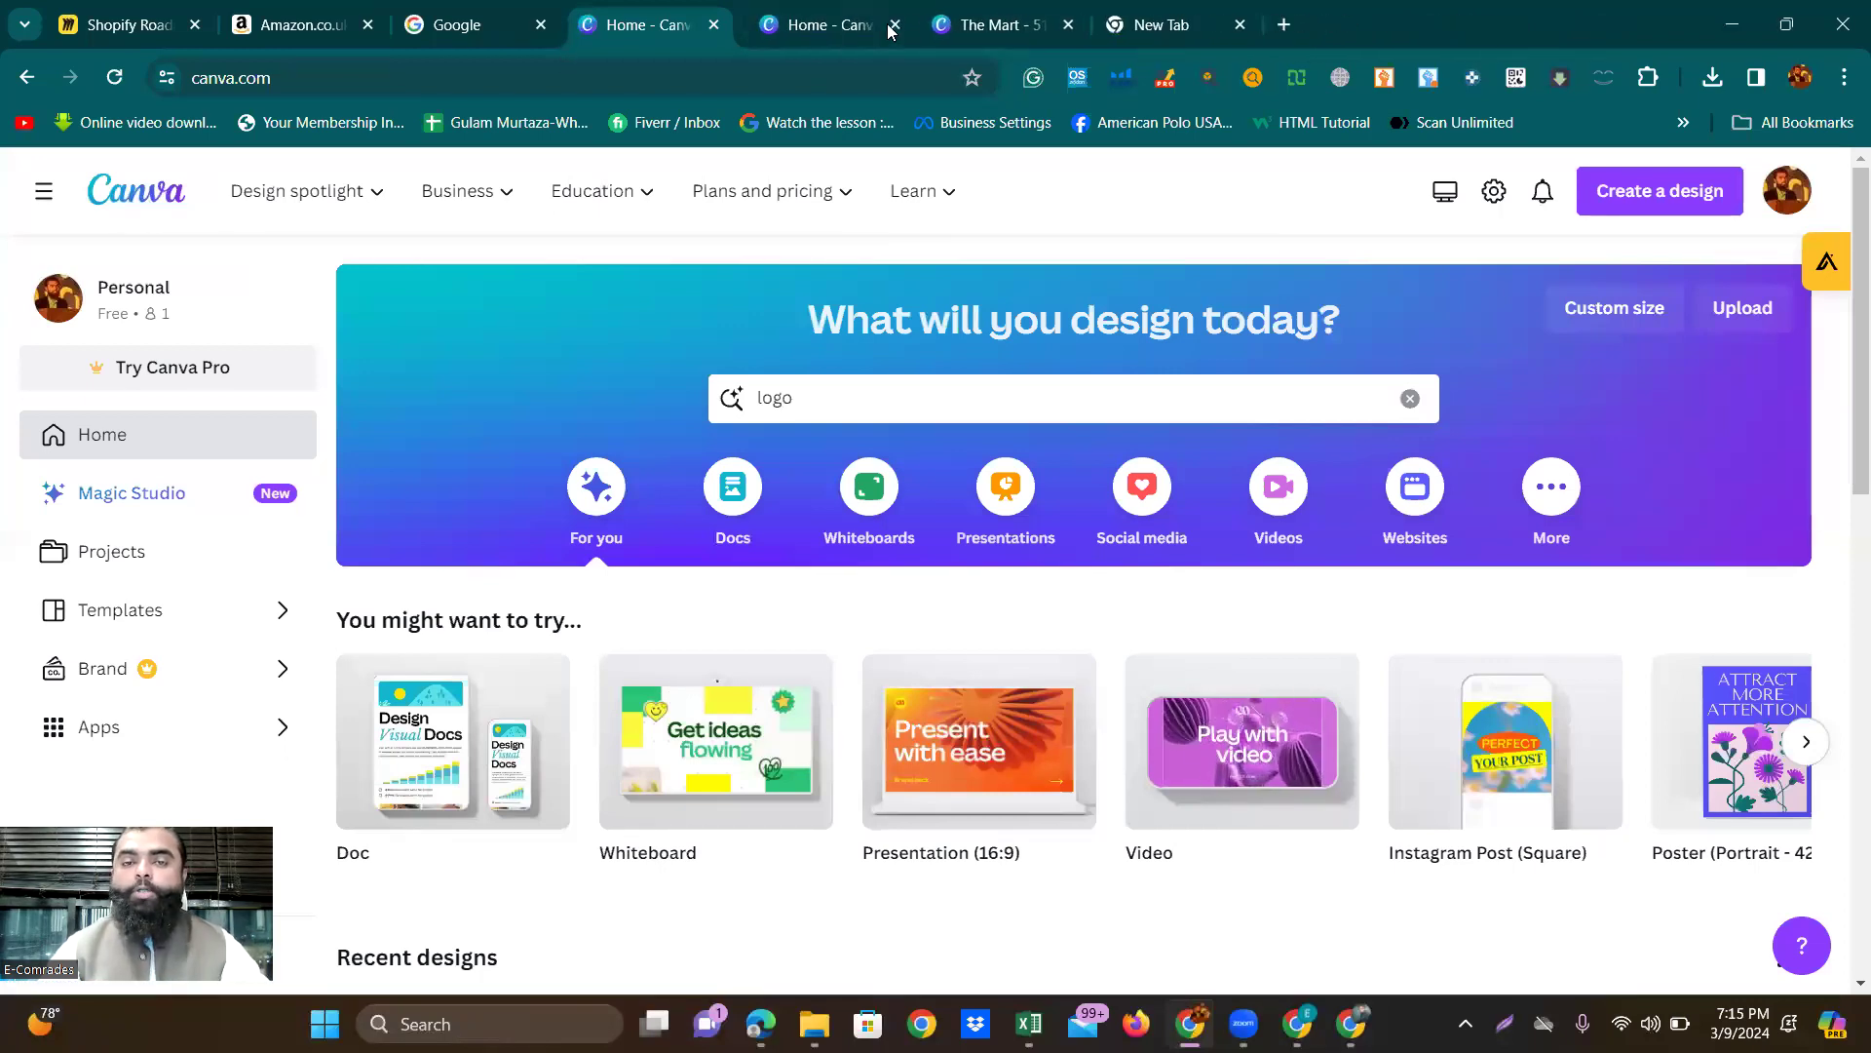
click(887, 24)
click(887, 25)
click(887, 25)
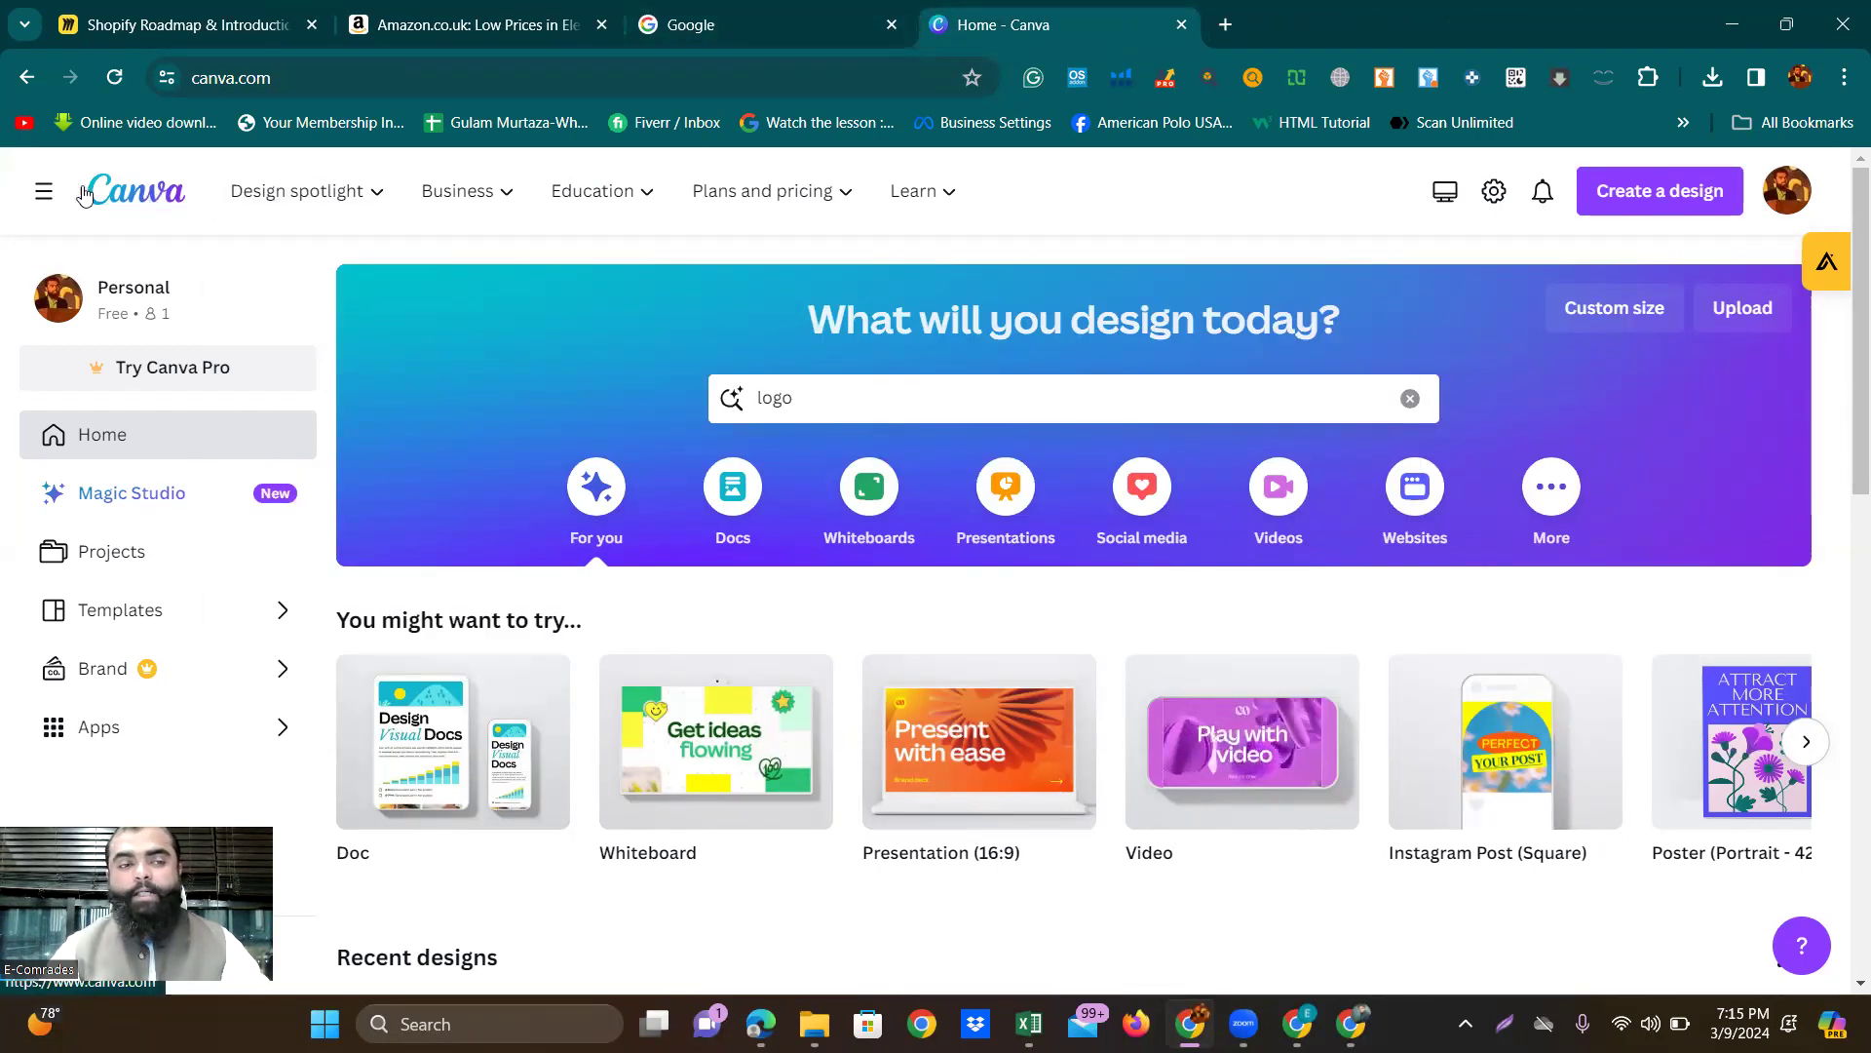
click(113, 78)
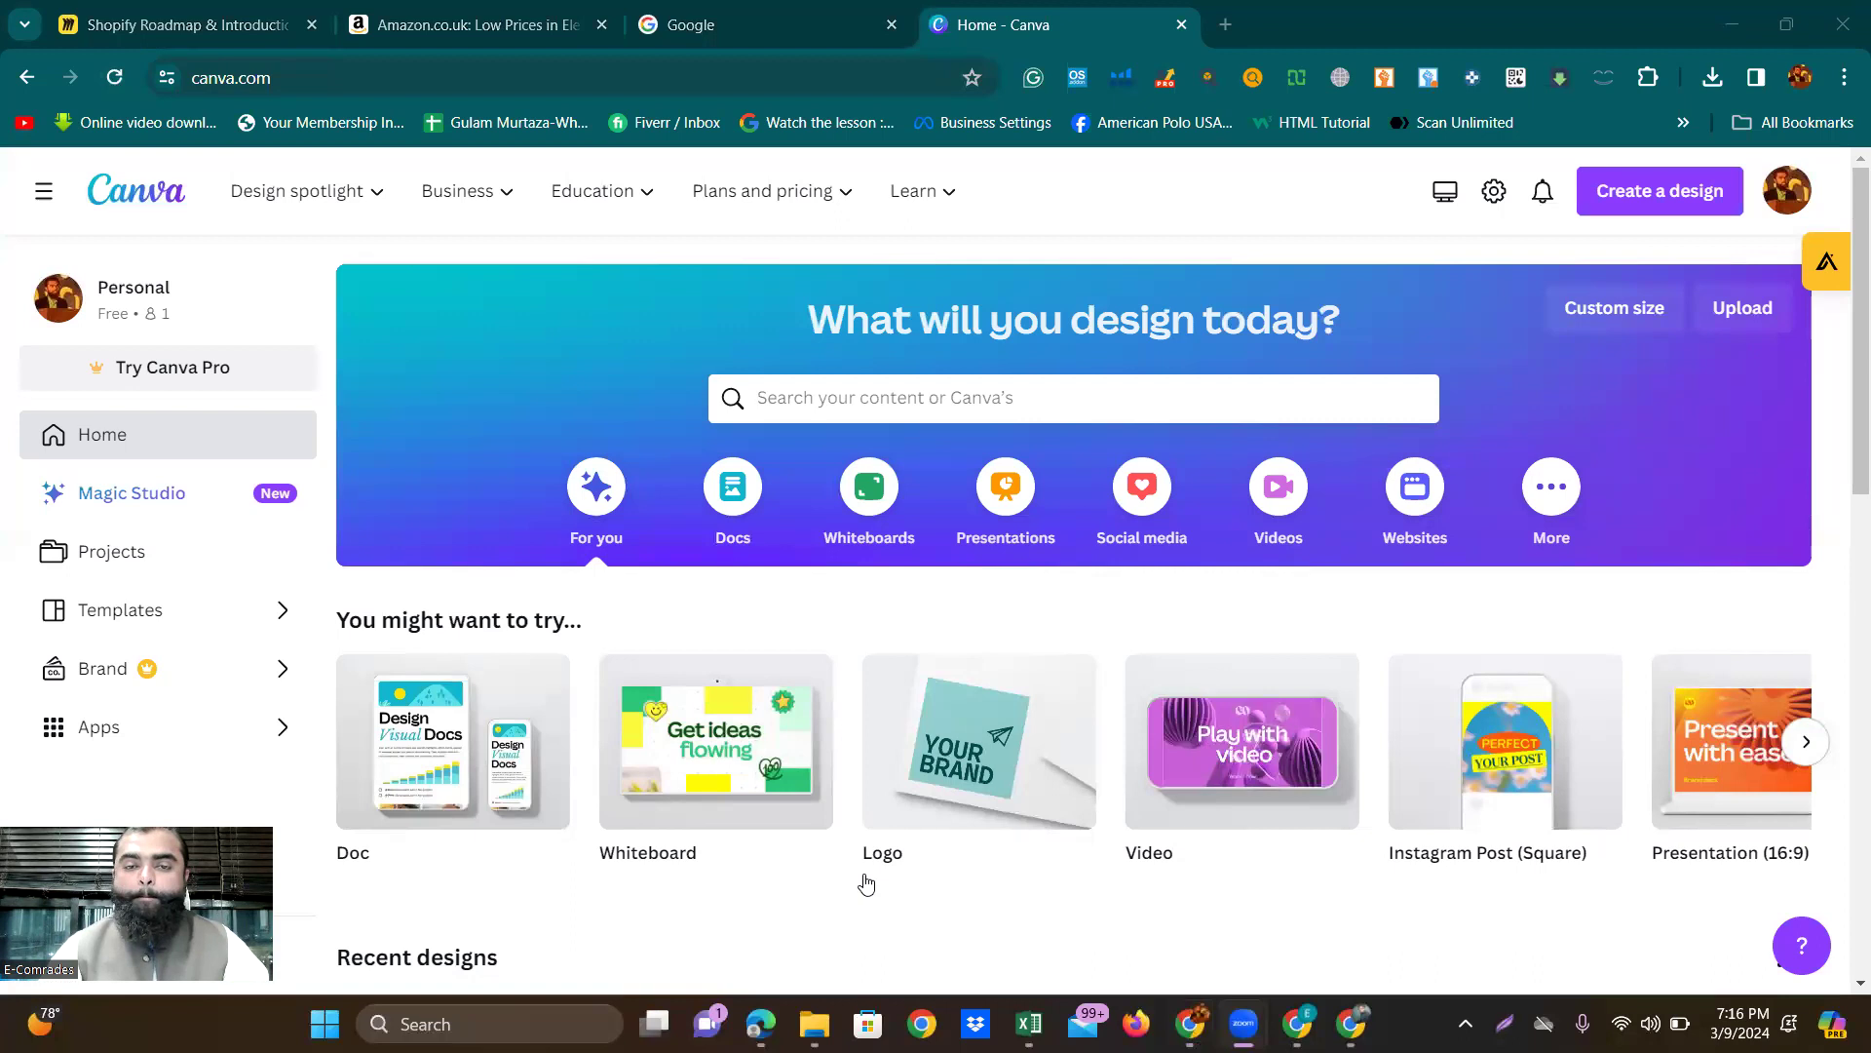
Look over Canva's recent designs, and return to The Mart storefront to view its header and image banner.
scroll(1102, 758, down, 3)
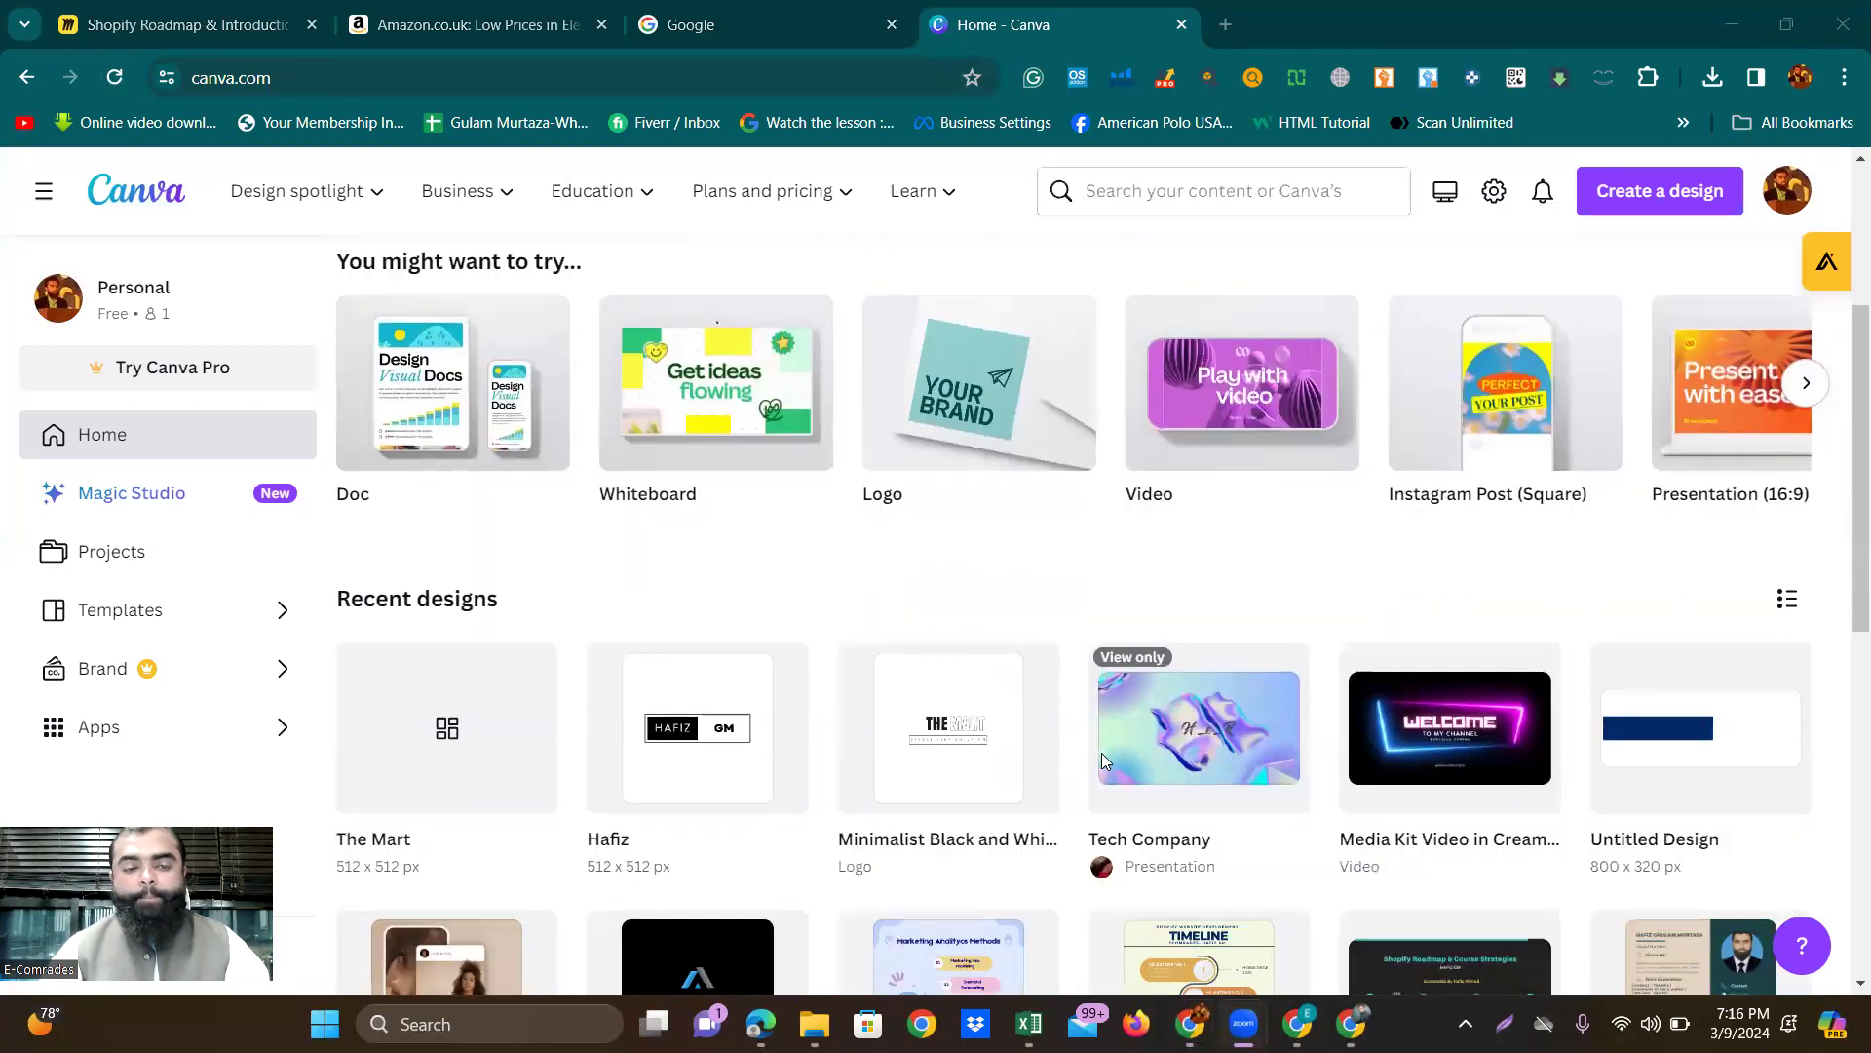
scroll(1101, 752, up, 3)
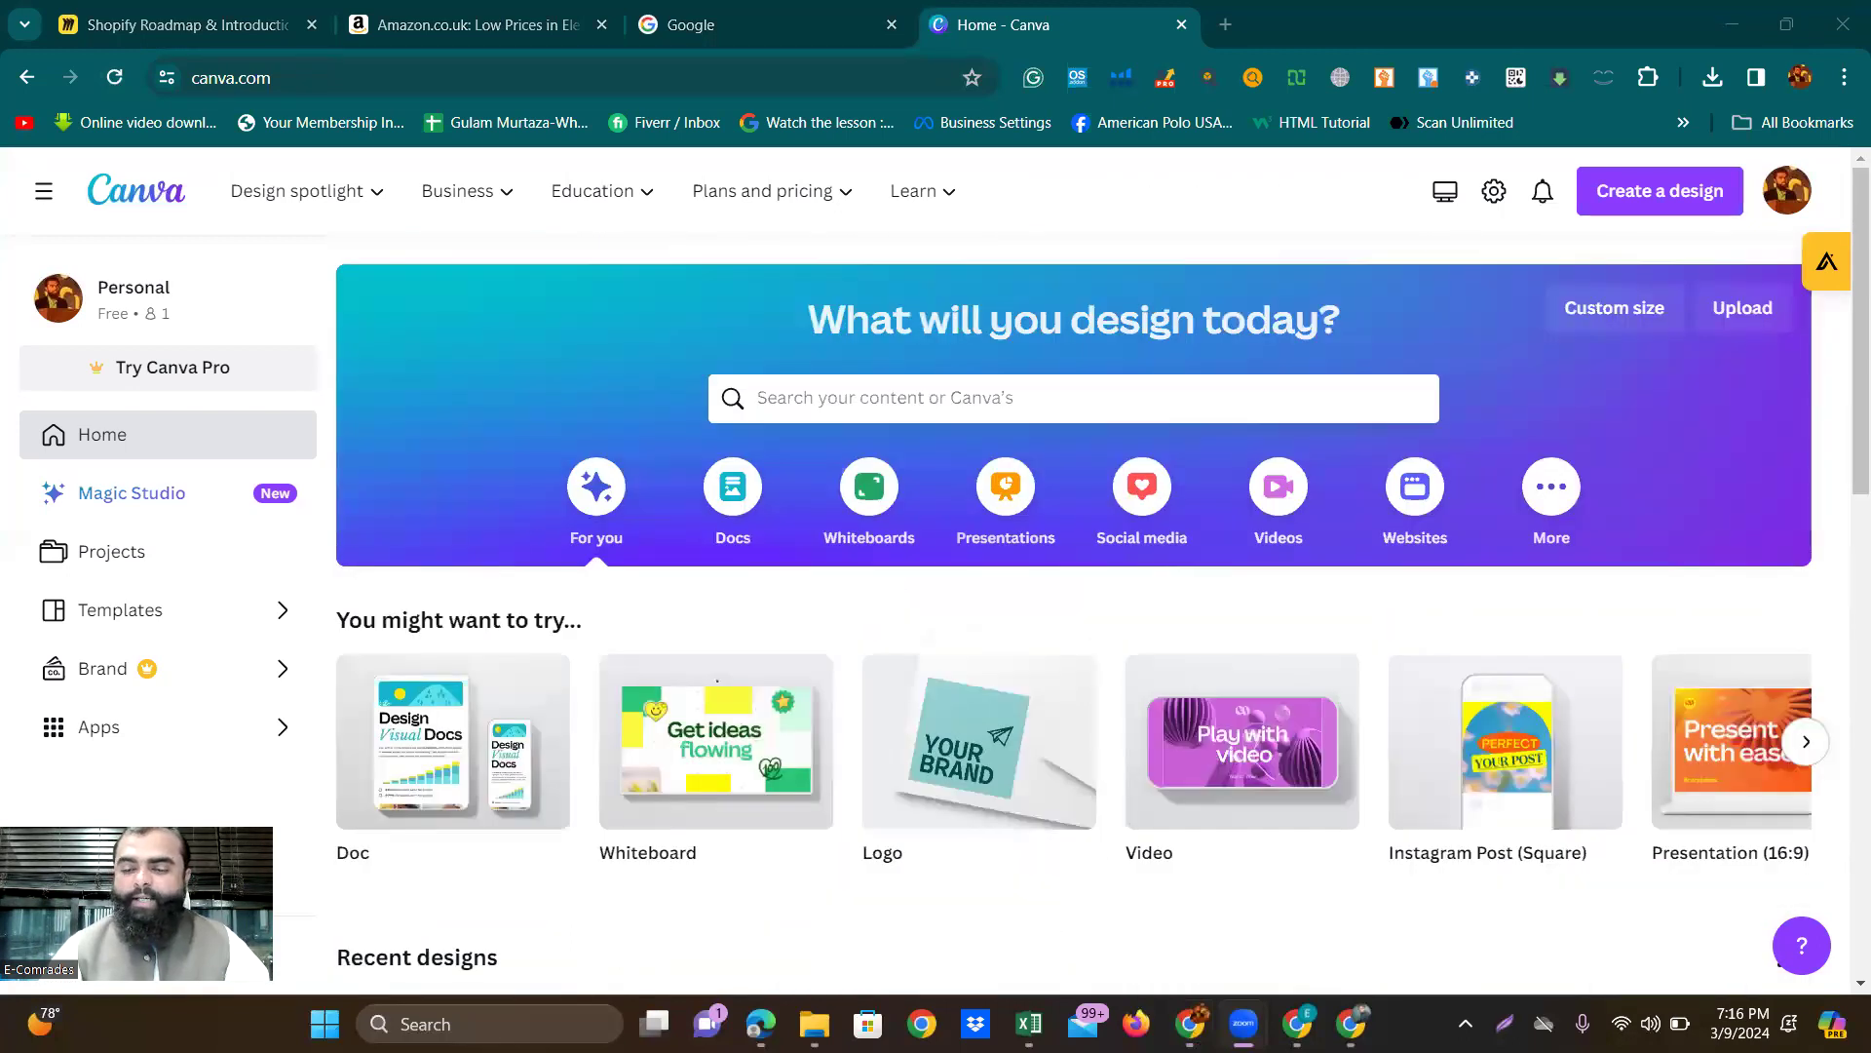
click(1297, 1023)
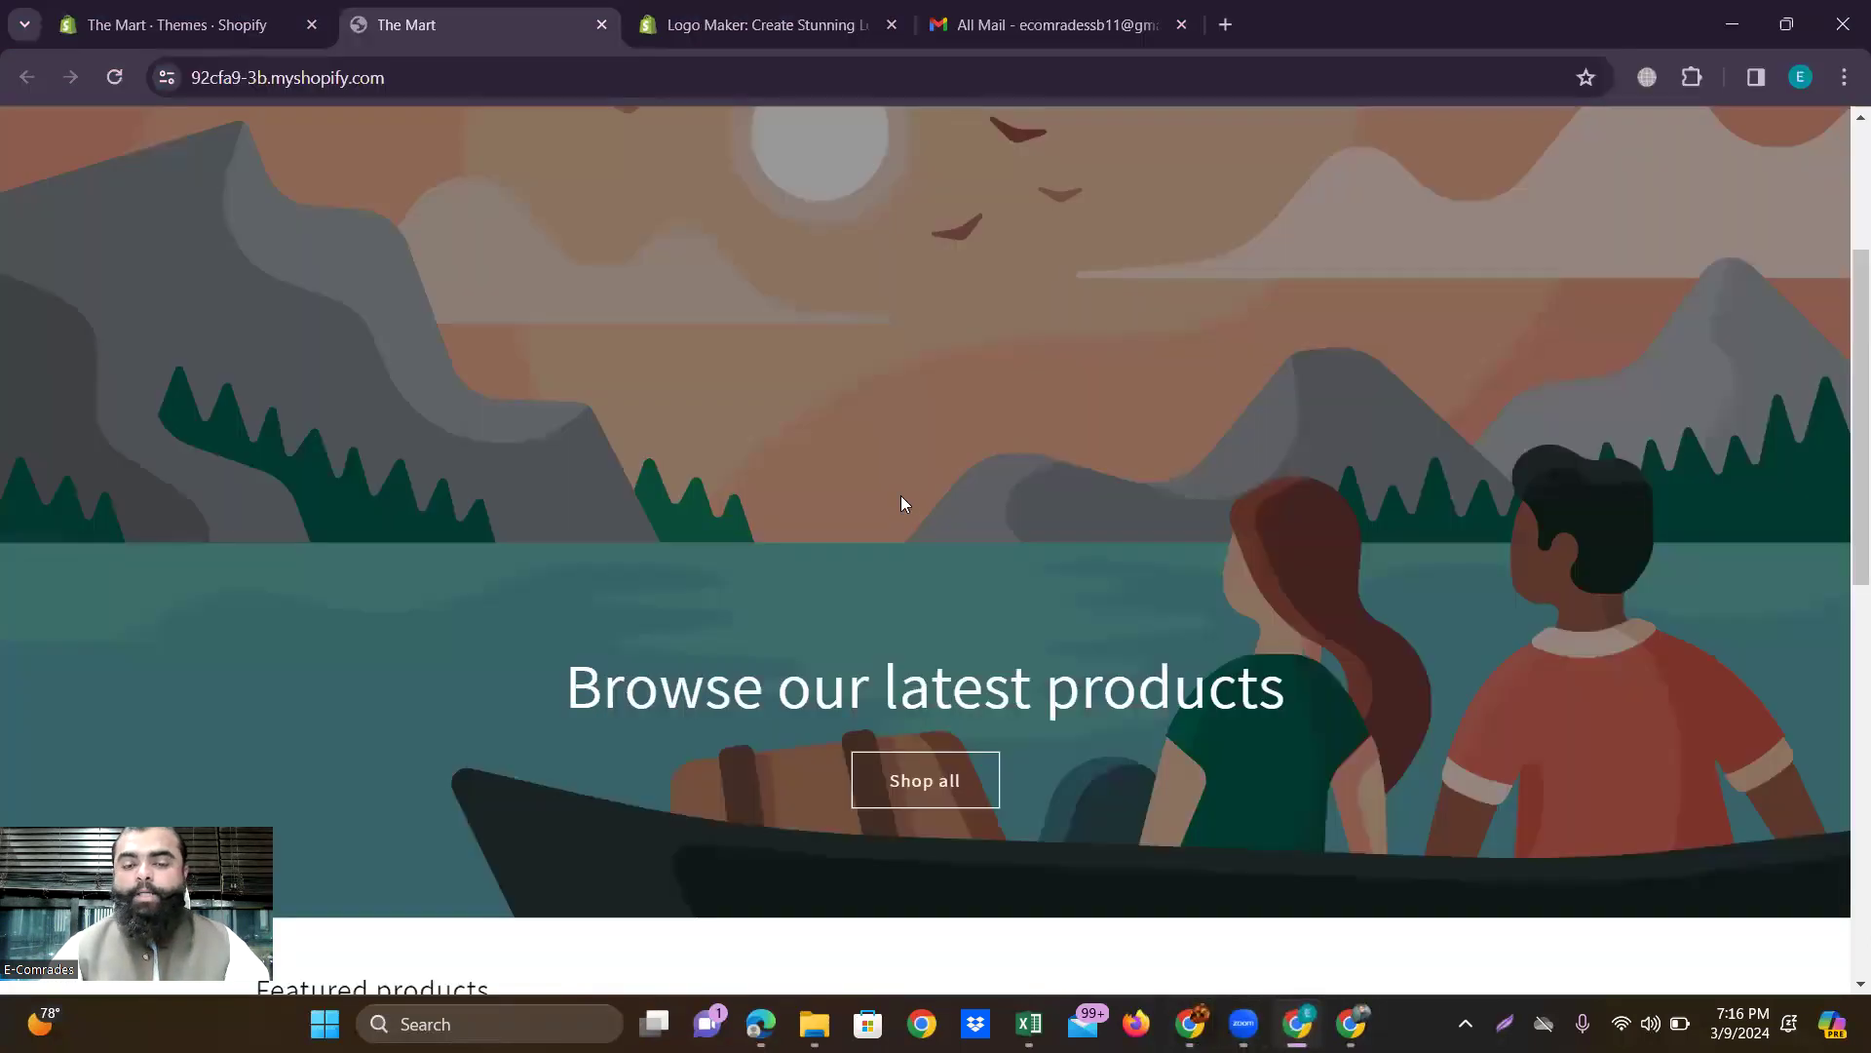
scroll(1097, 499, up, 3)
scroll(1098, 505, down, 1)
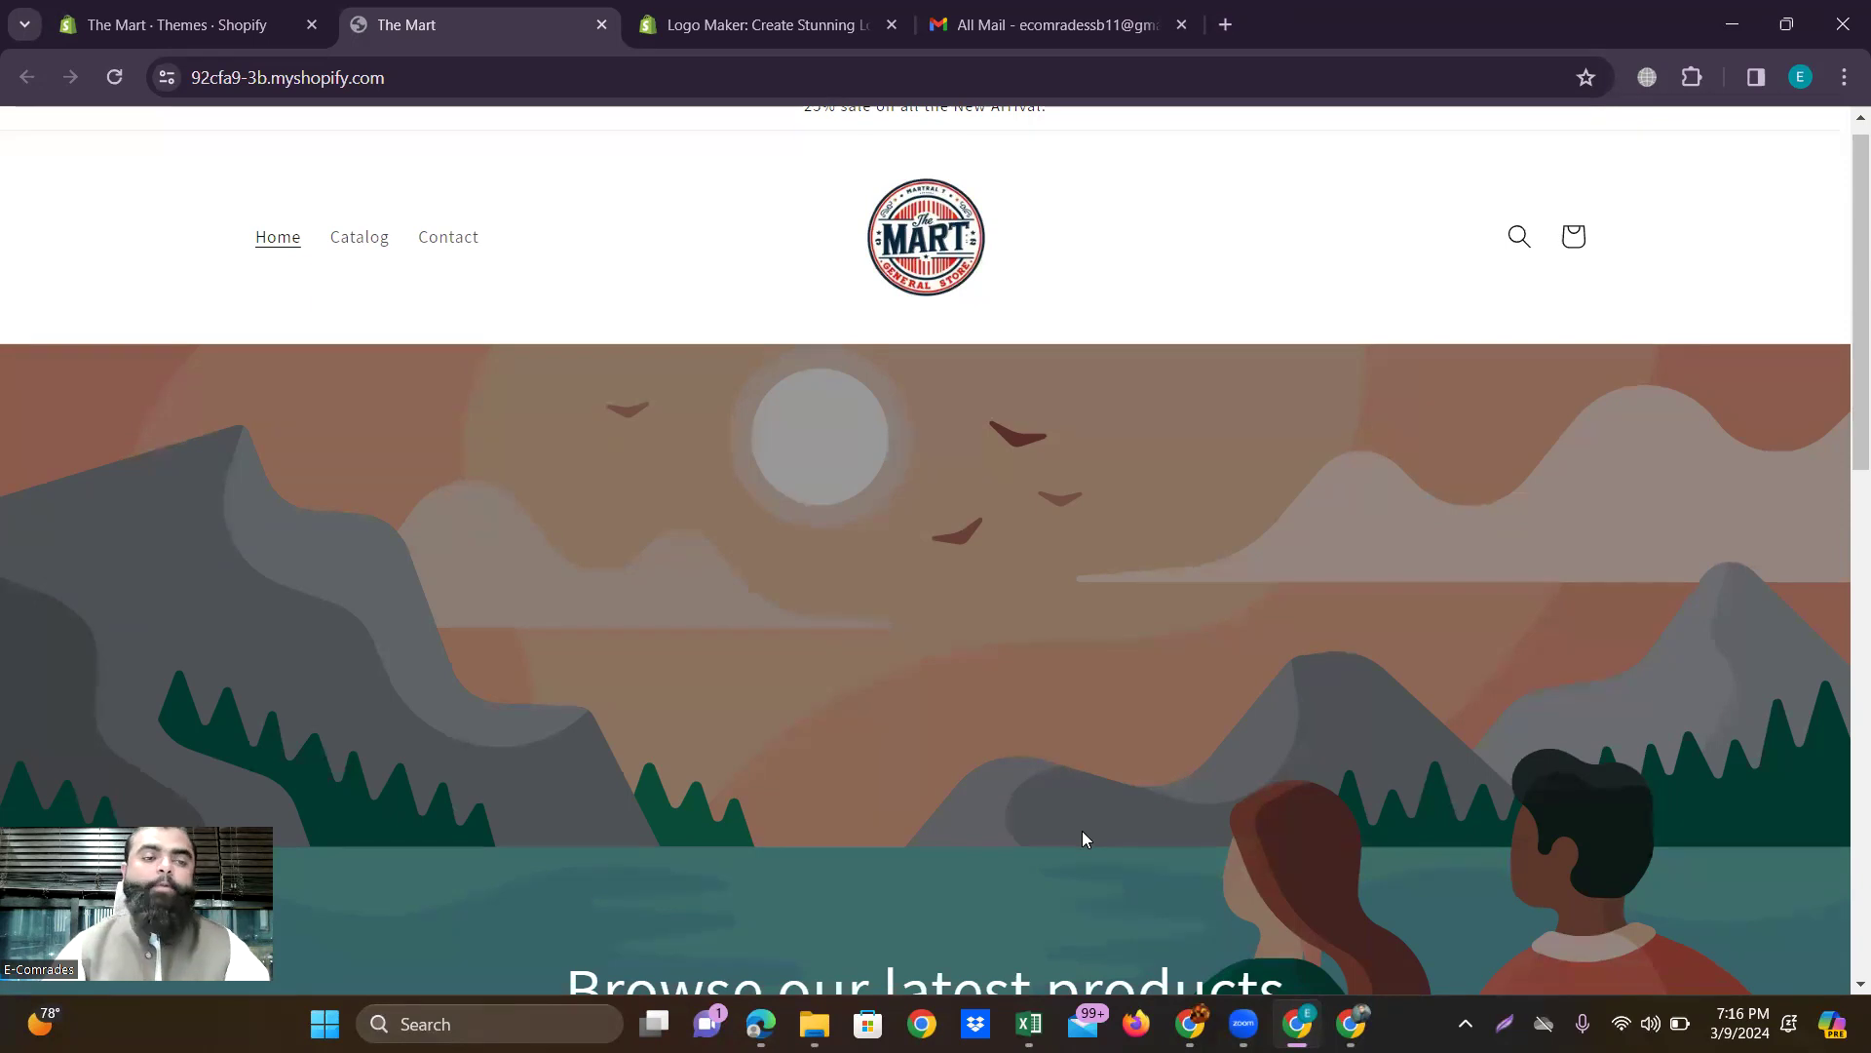
Annotate the blank area beside the store logo with the list "1.Freepick", "2.Canva", "3. Pixaby", "4. Pexels", "etc".
click(1206, 192)
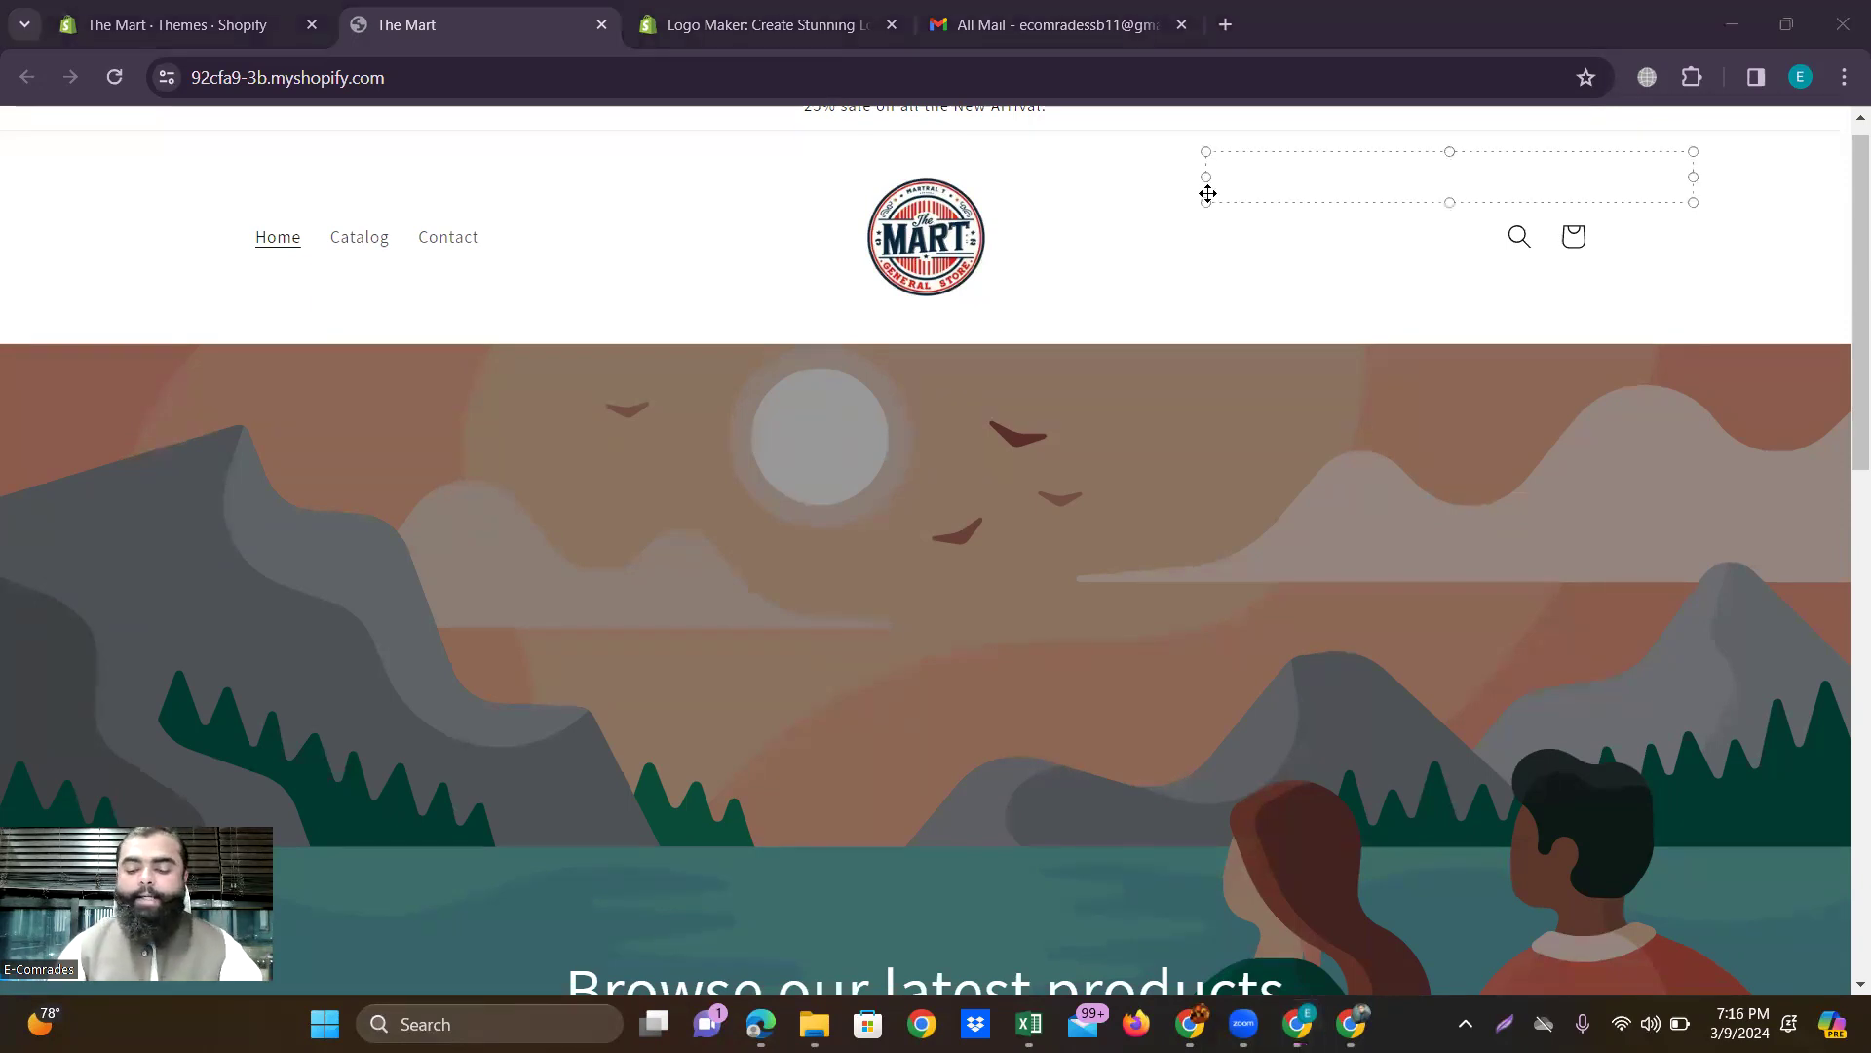
text(1.Freepick)
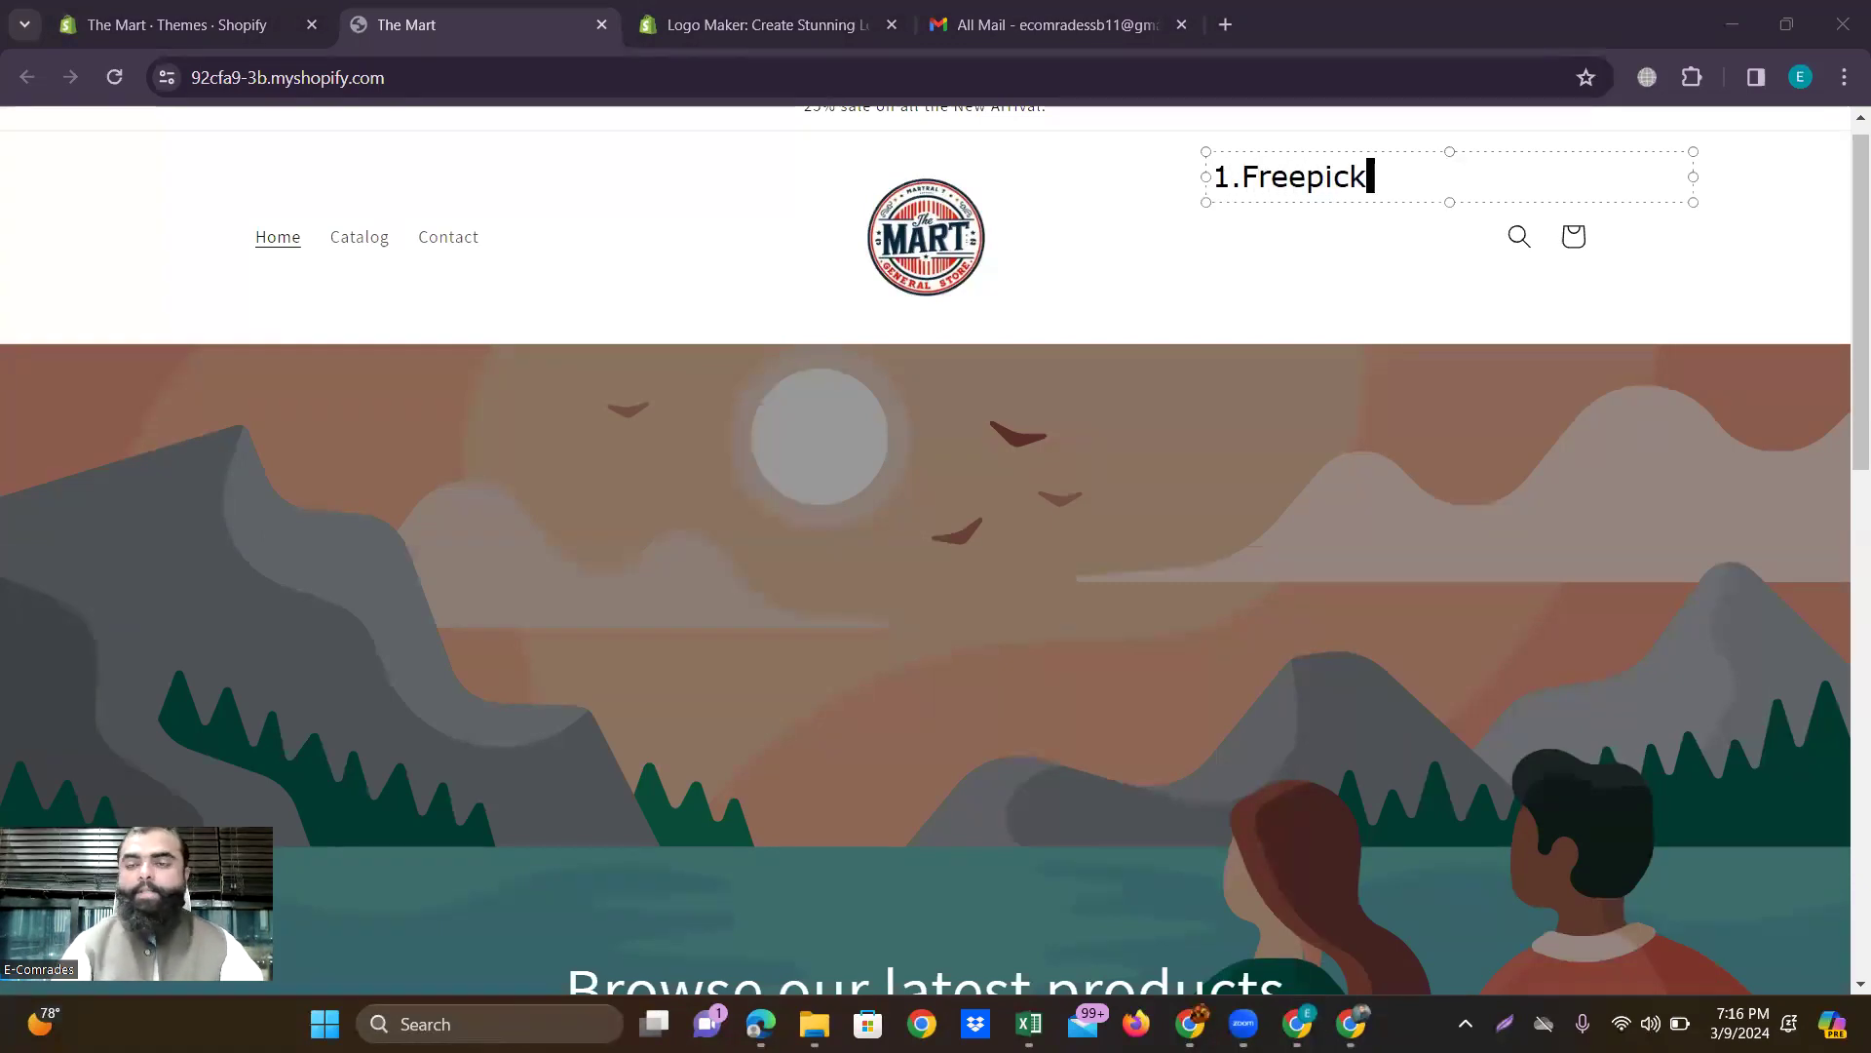
key(Return)
text(2.Canva)
key(Return)
text(3. )
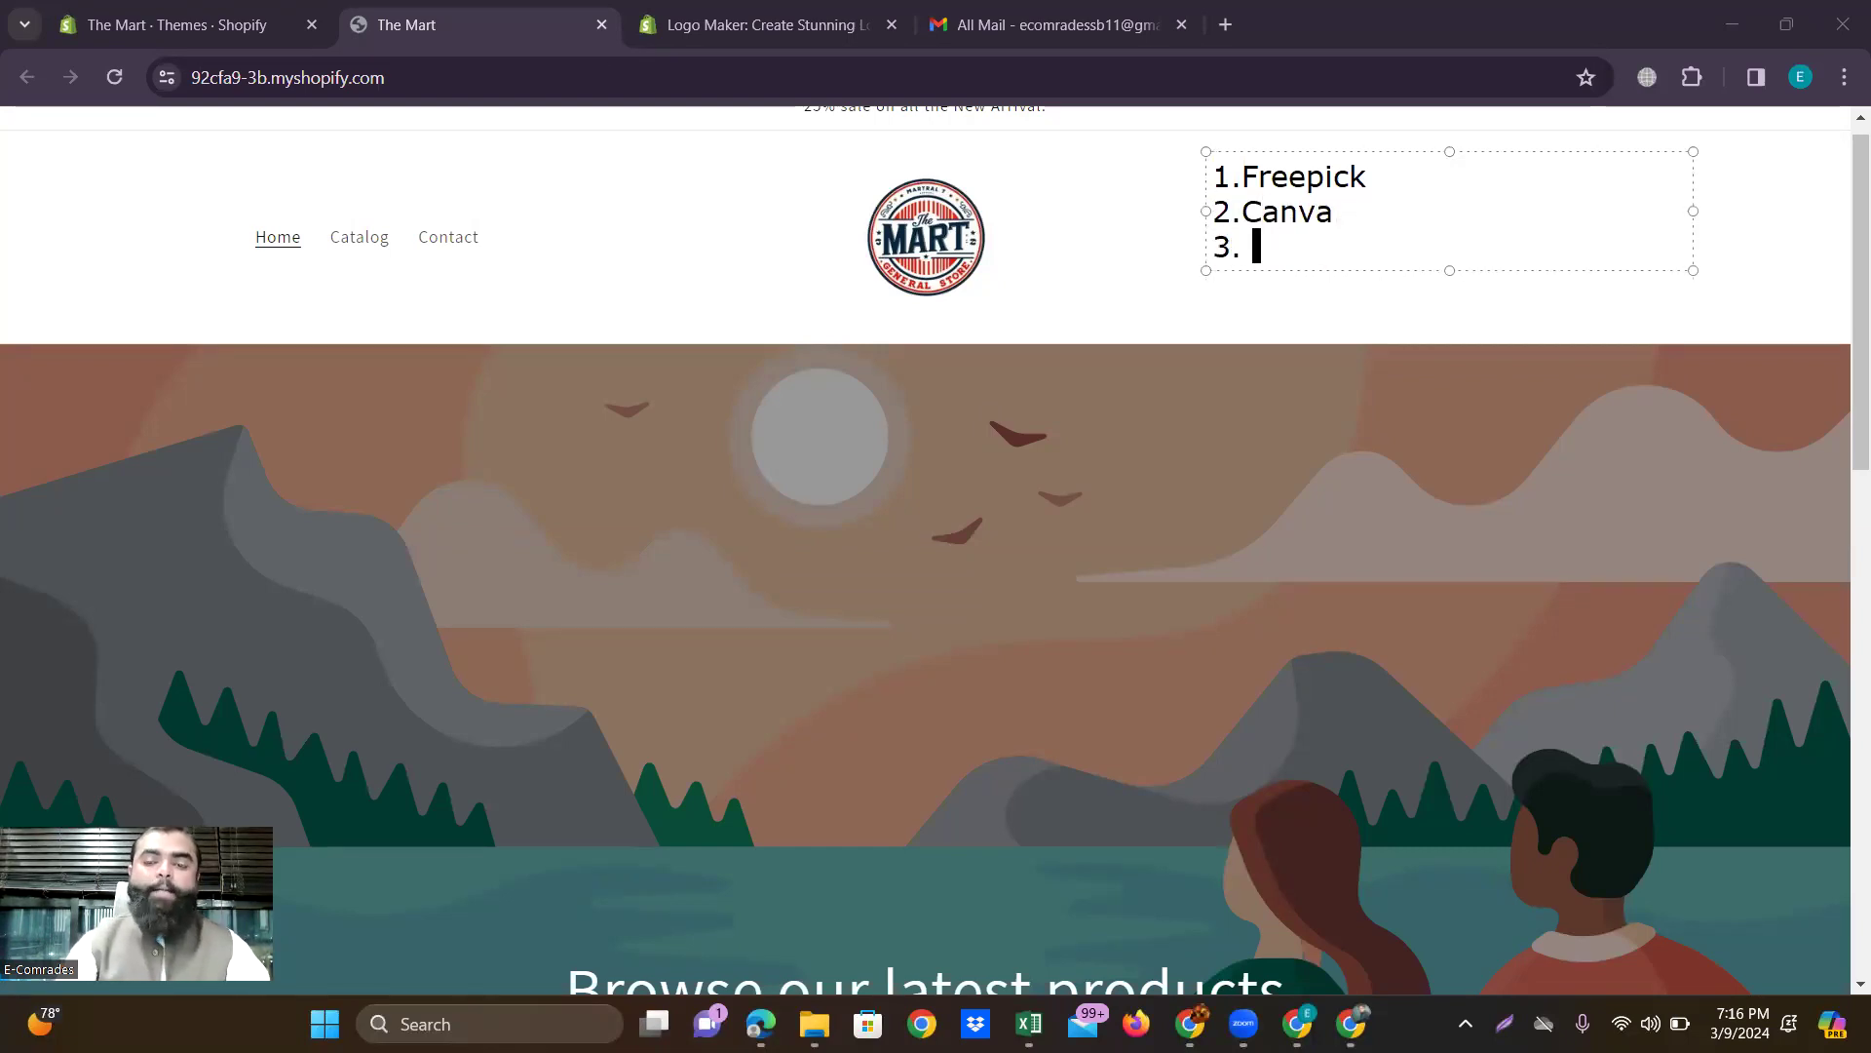
text(Pixaby)
key(Return)
text(4. )
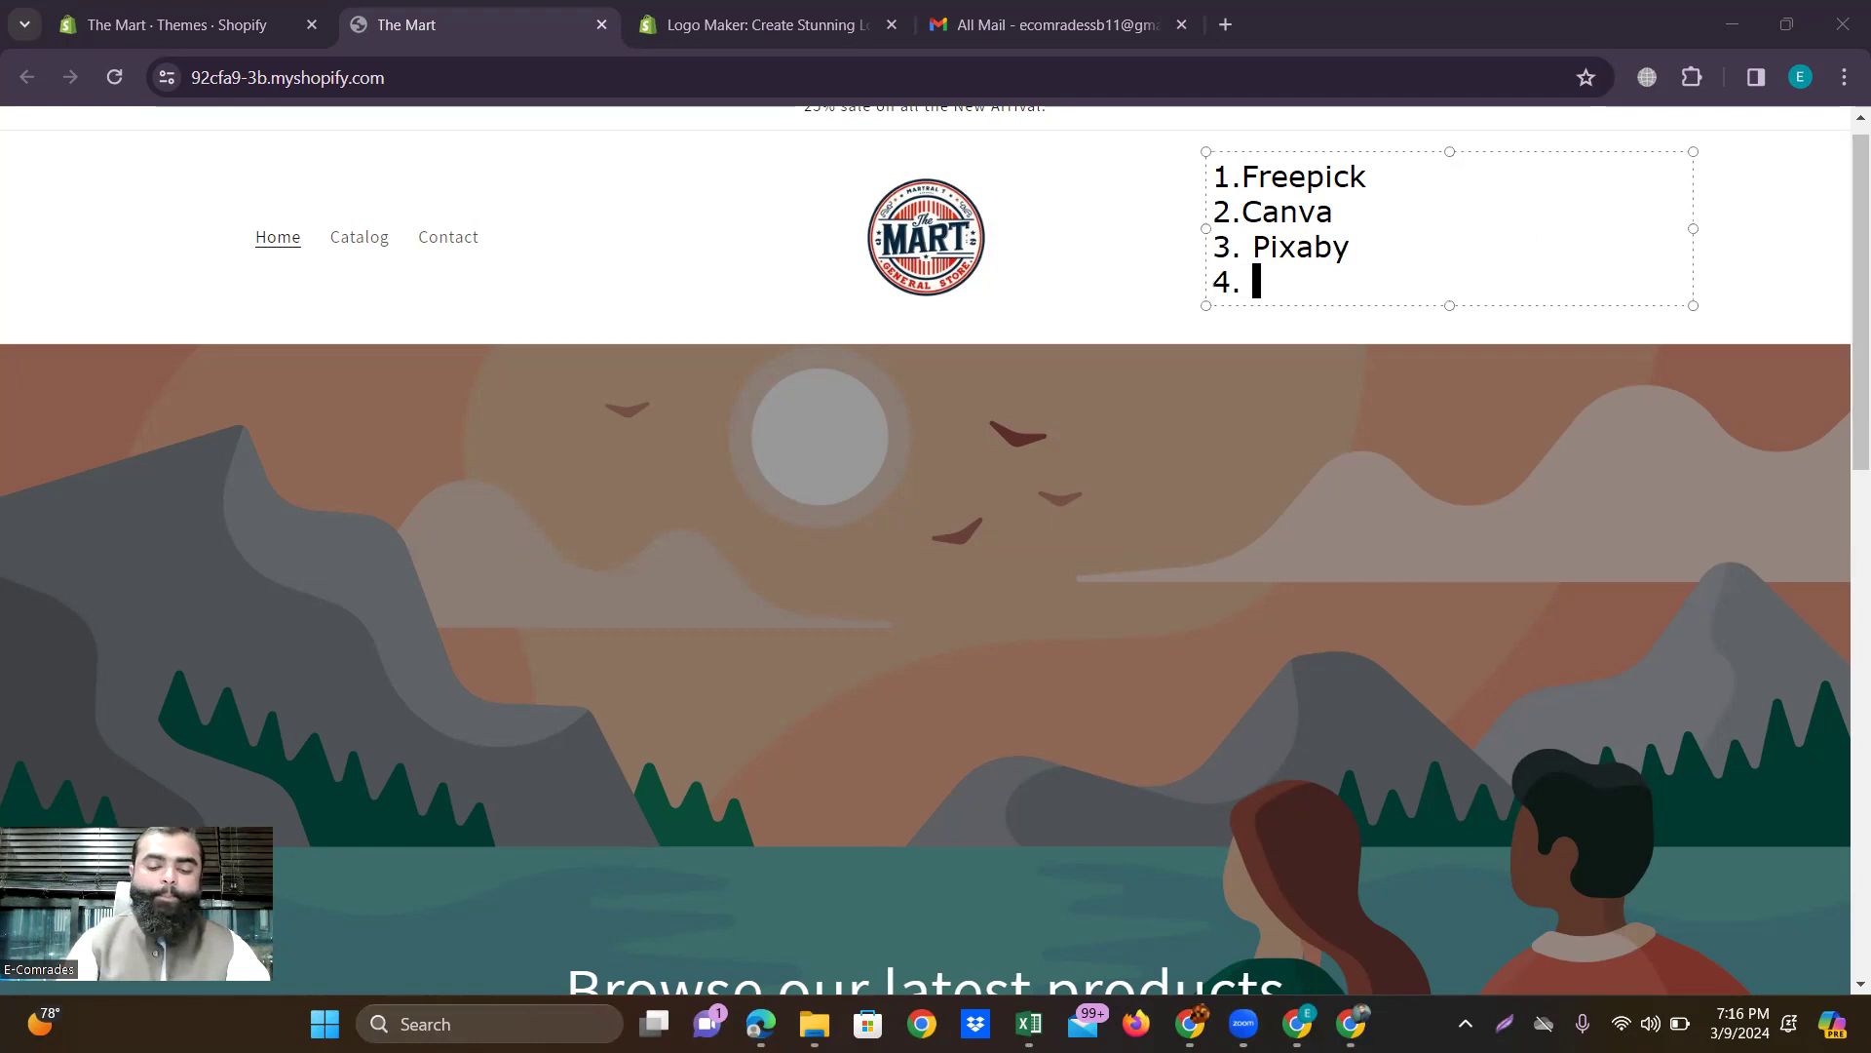
text(Pexels)
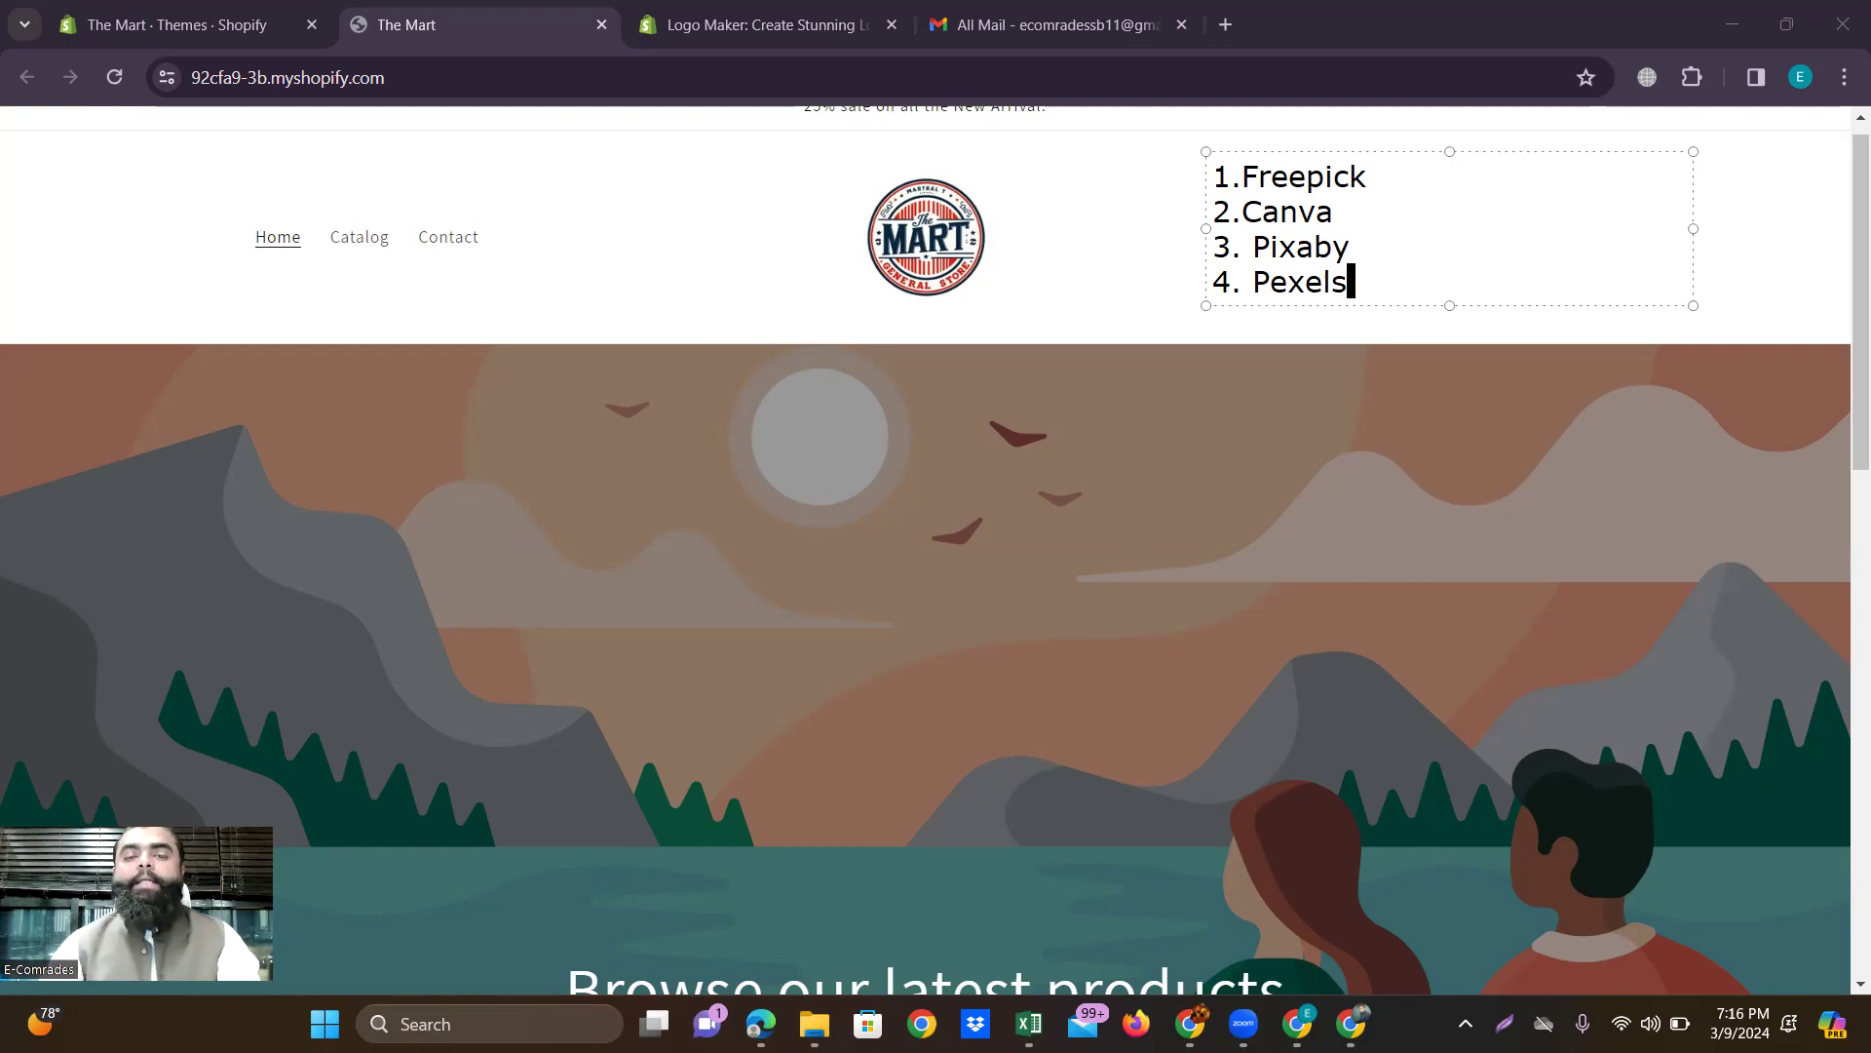
key(Return)
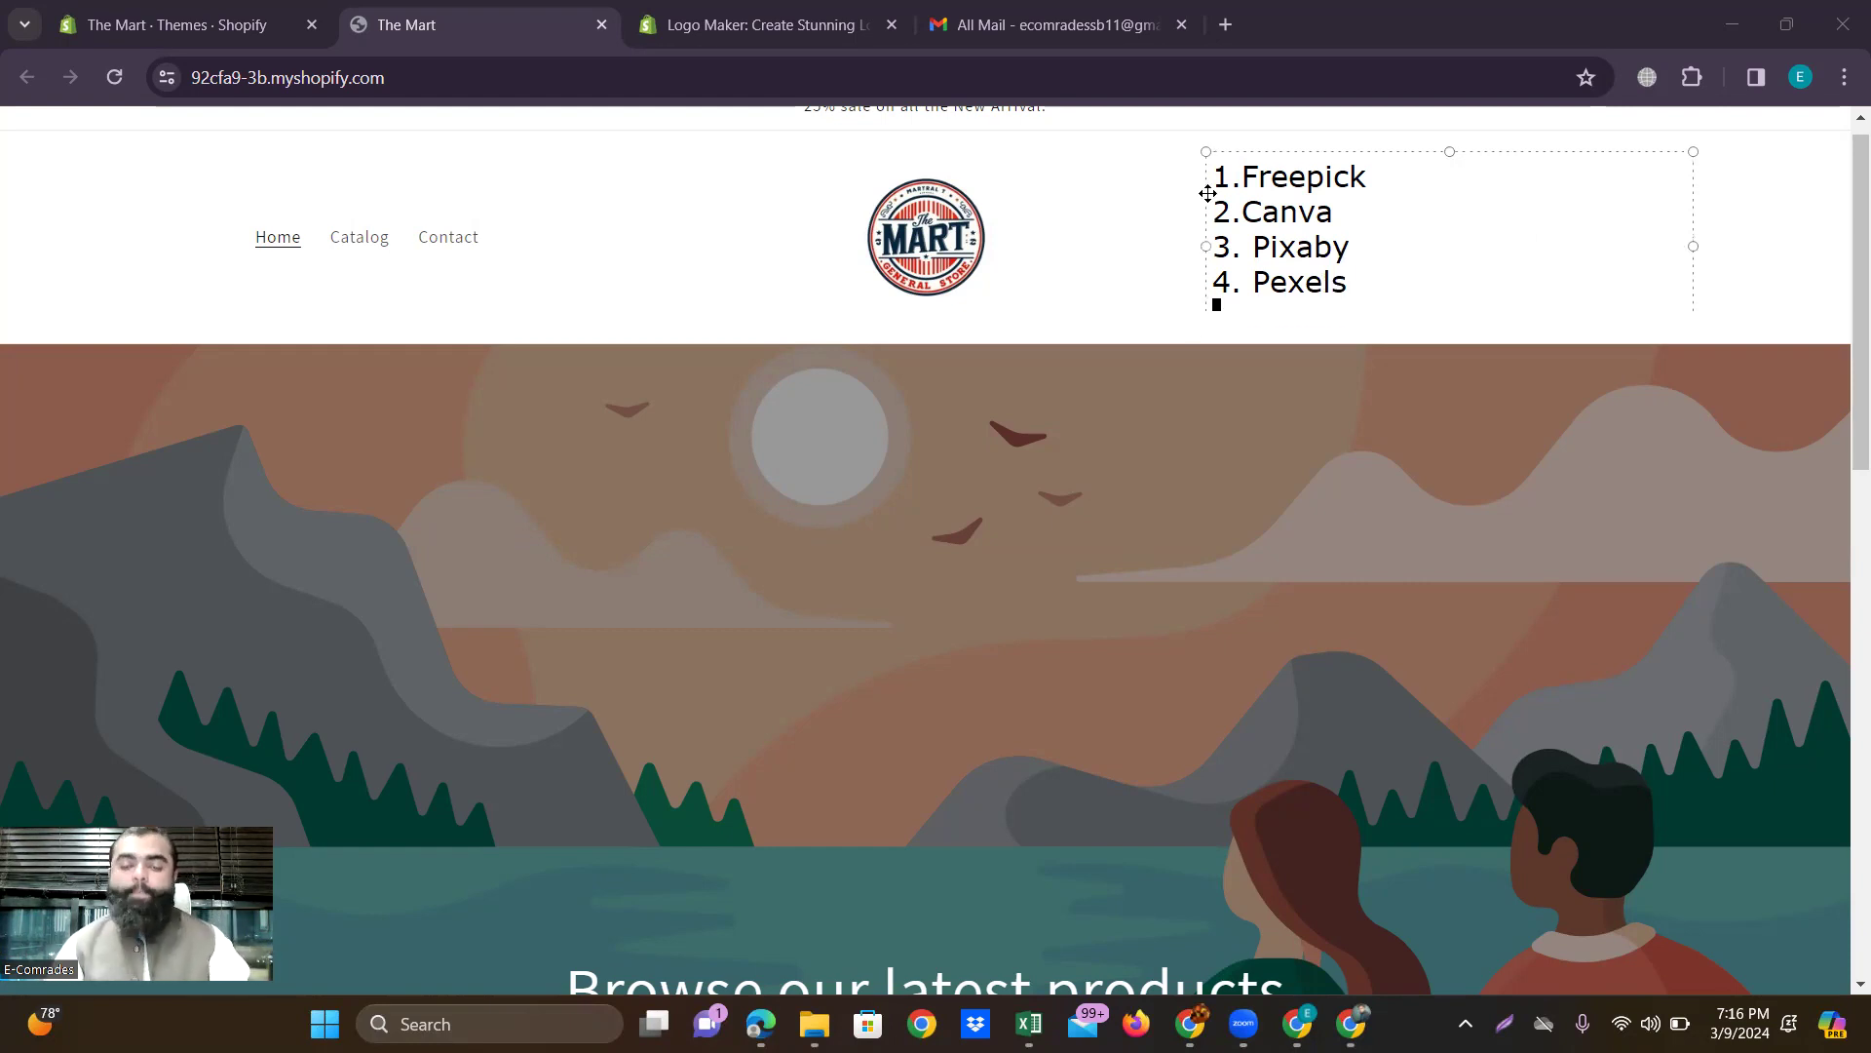
text(etc)
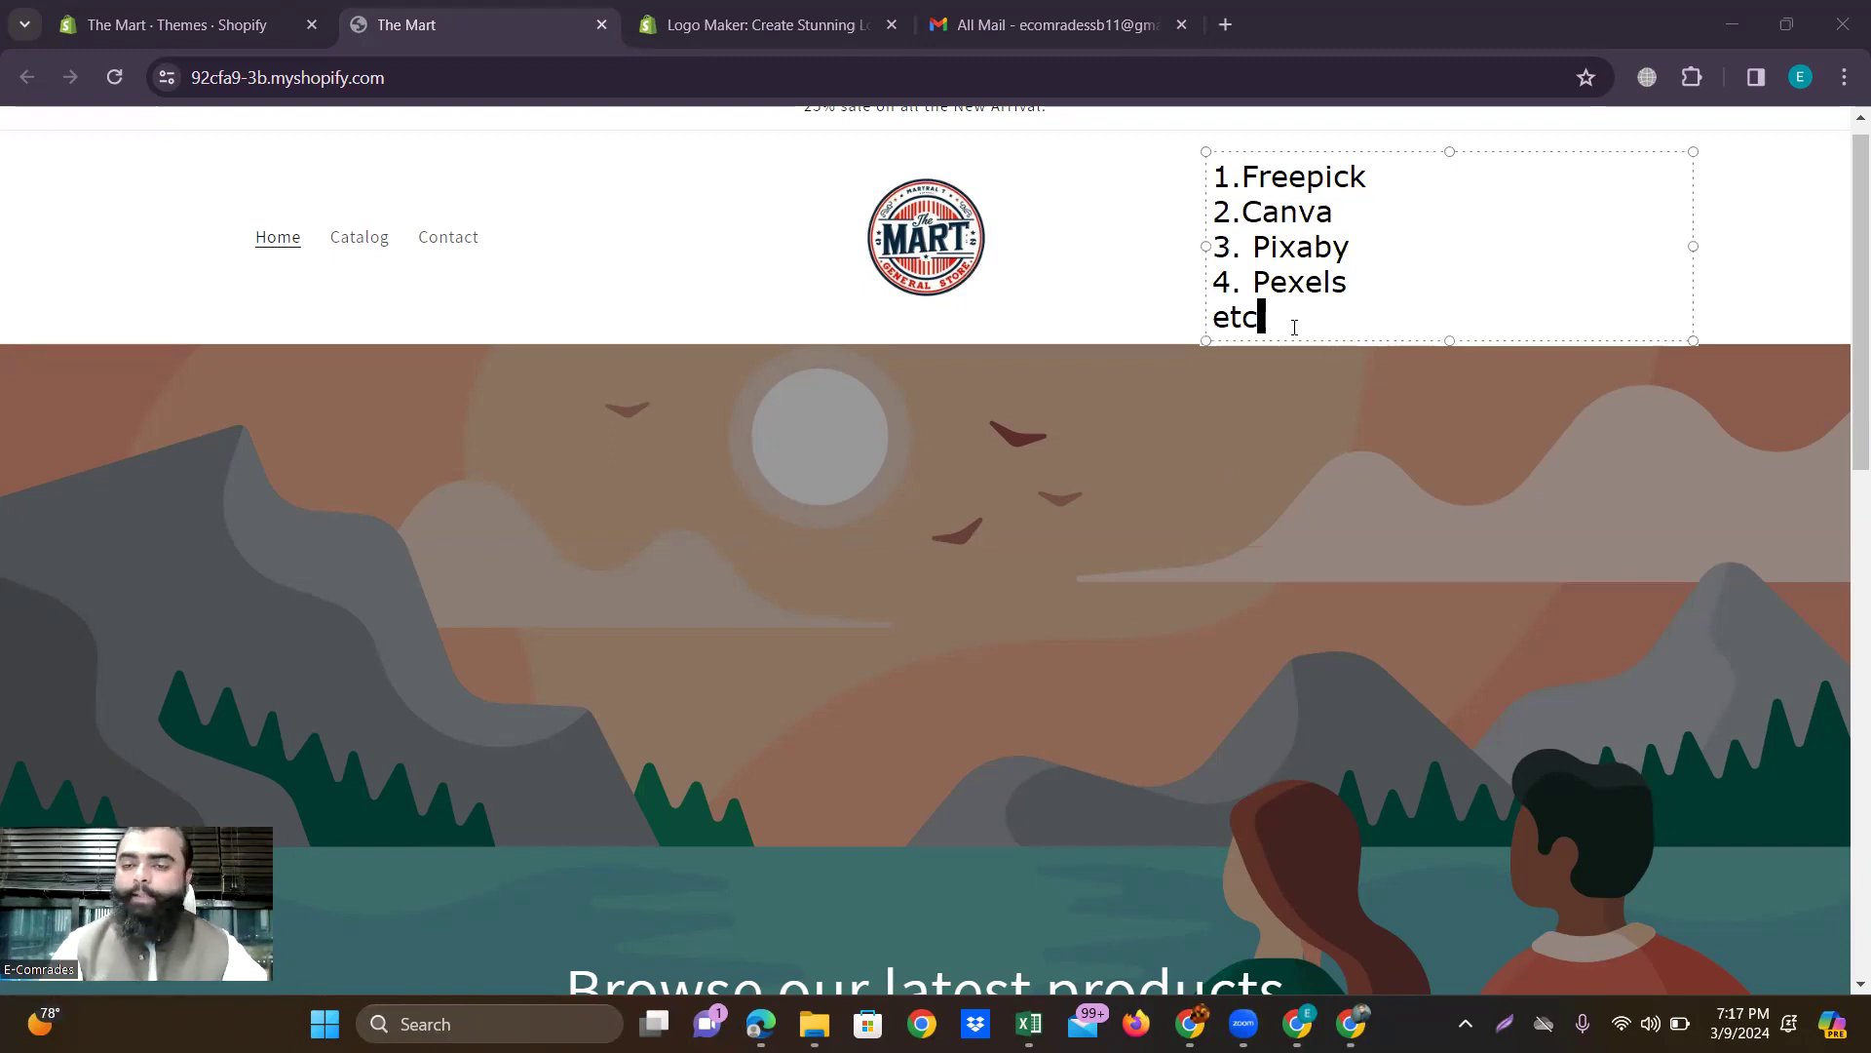
Erase the annotated list of image sites and view the storefront's image banner.
key(ctrl+a)
key(BackSpace)
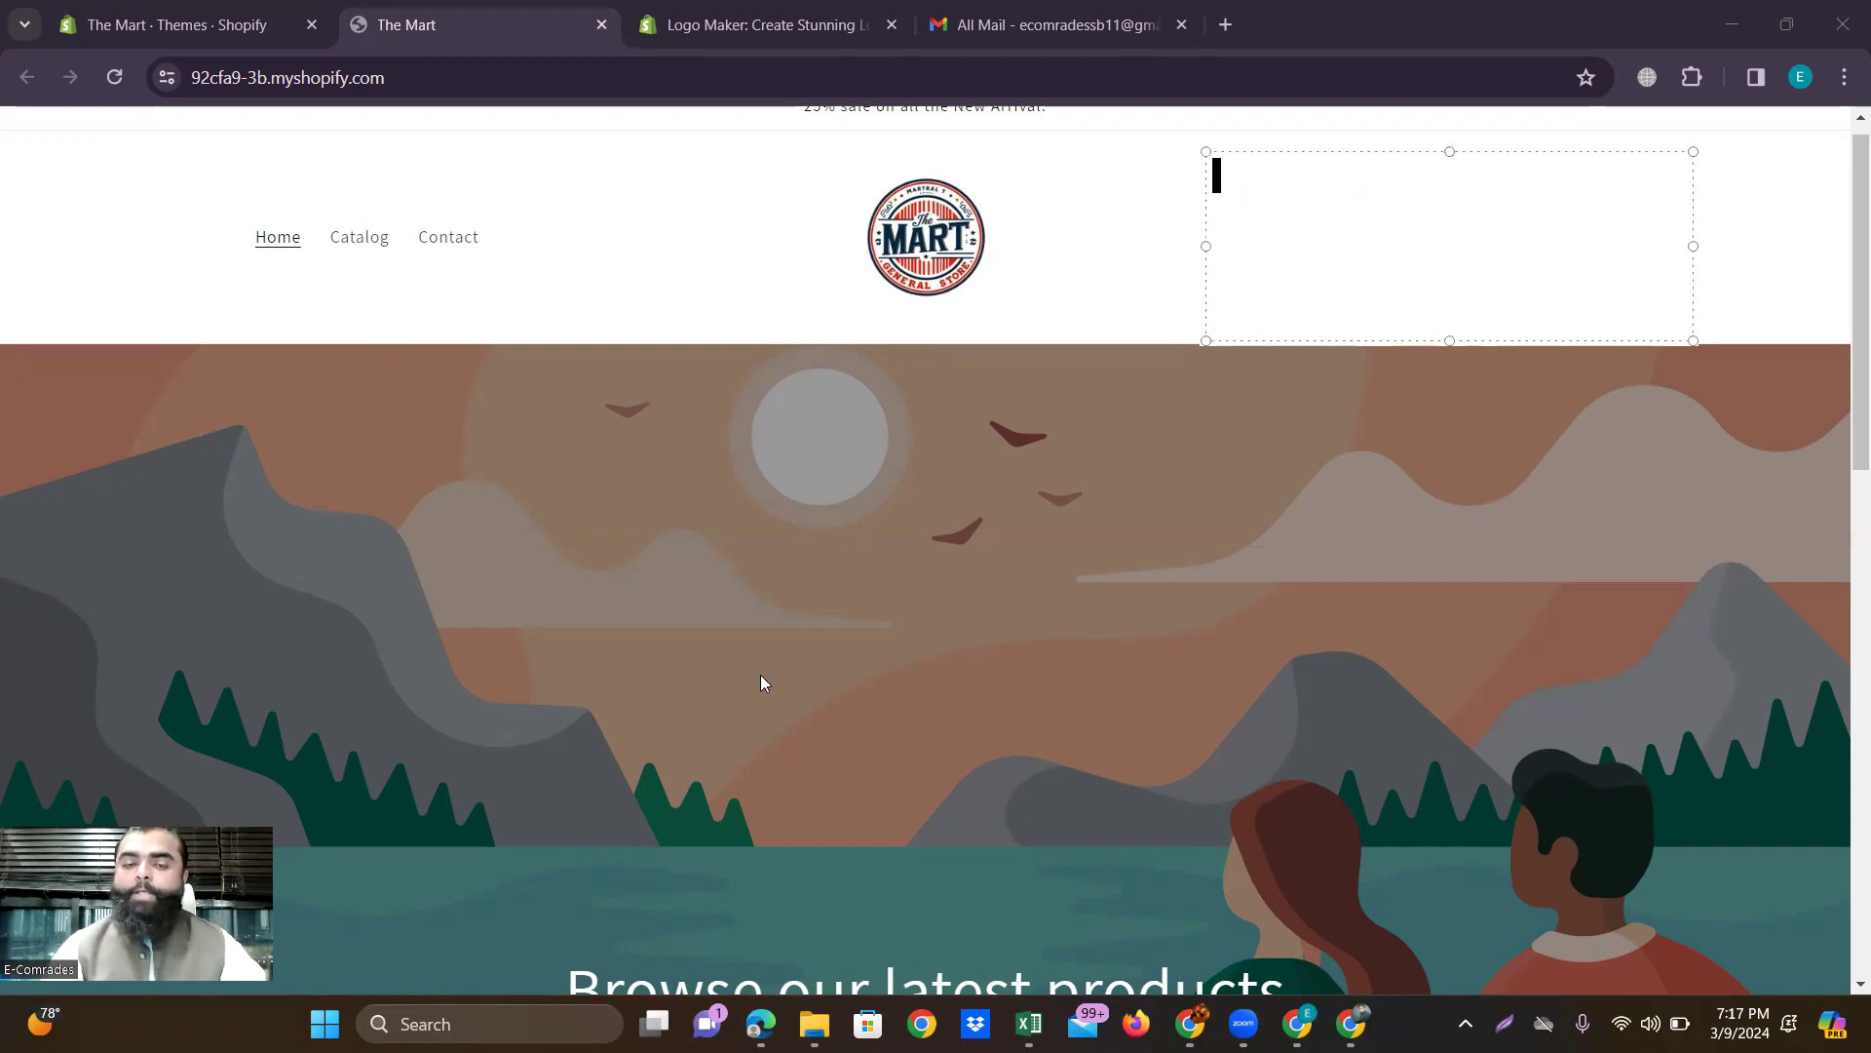
key(Escape)
scroll(760, 683, down, 3)
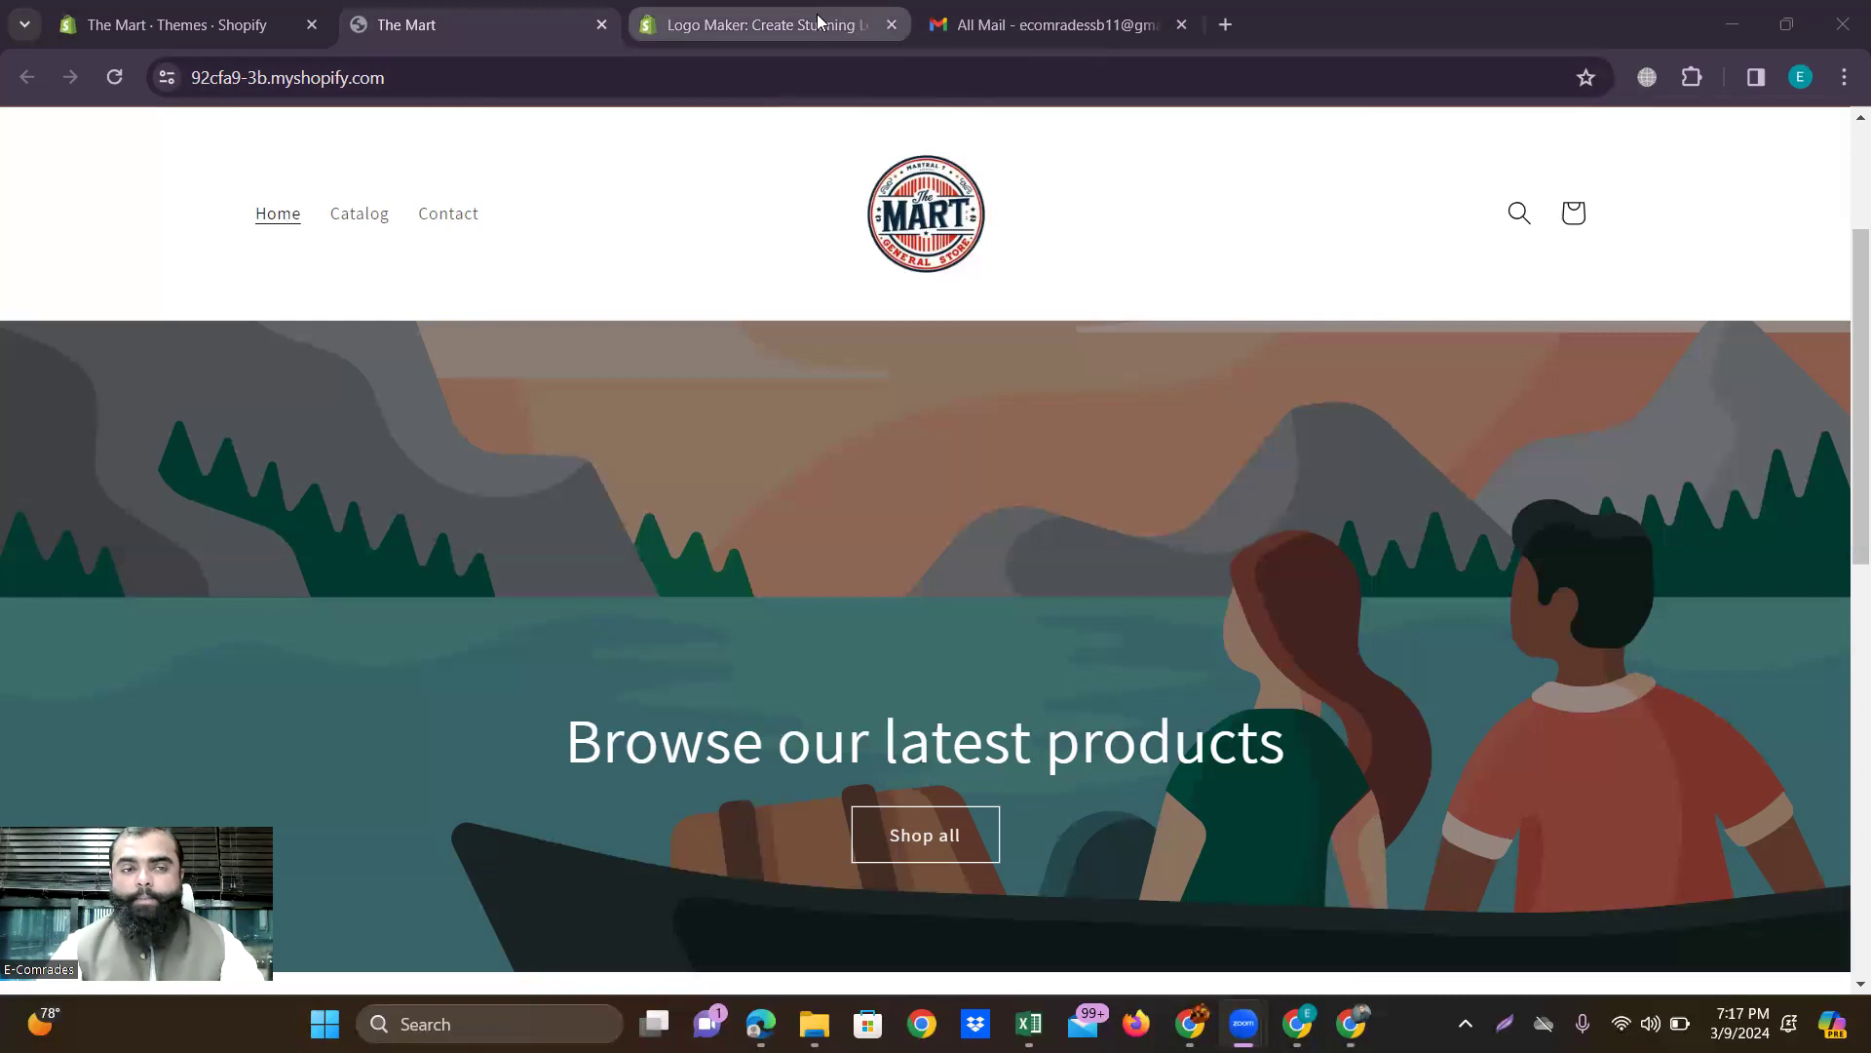
Search Google for "freepick" in a new tab and open the Freepik website.
click(1224, 23)
text(fi)
key(BackSpace)
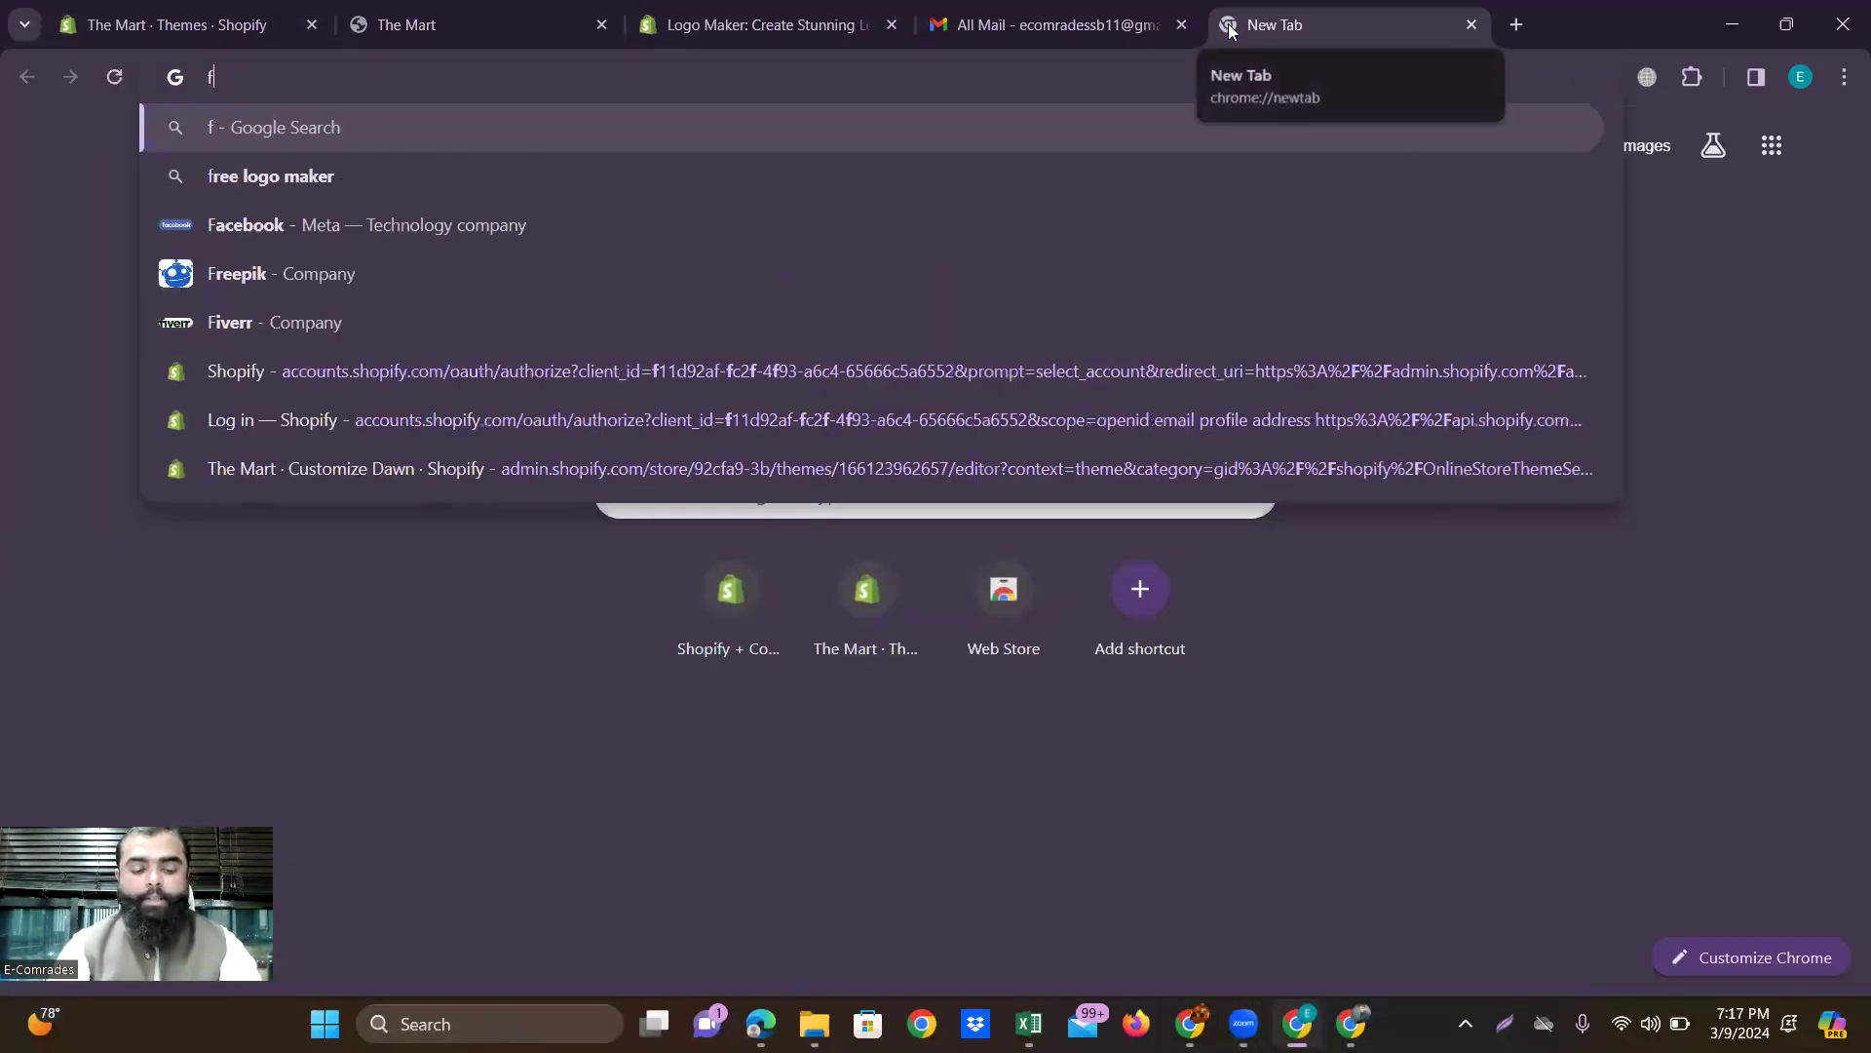
text(reepick)
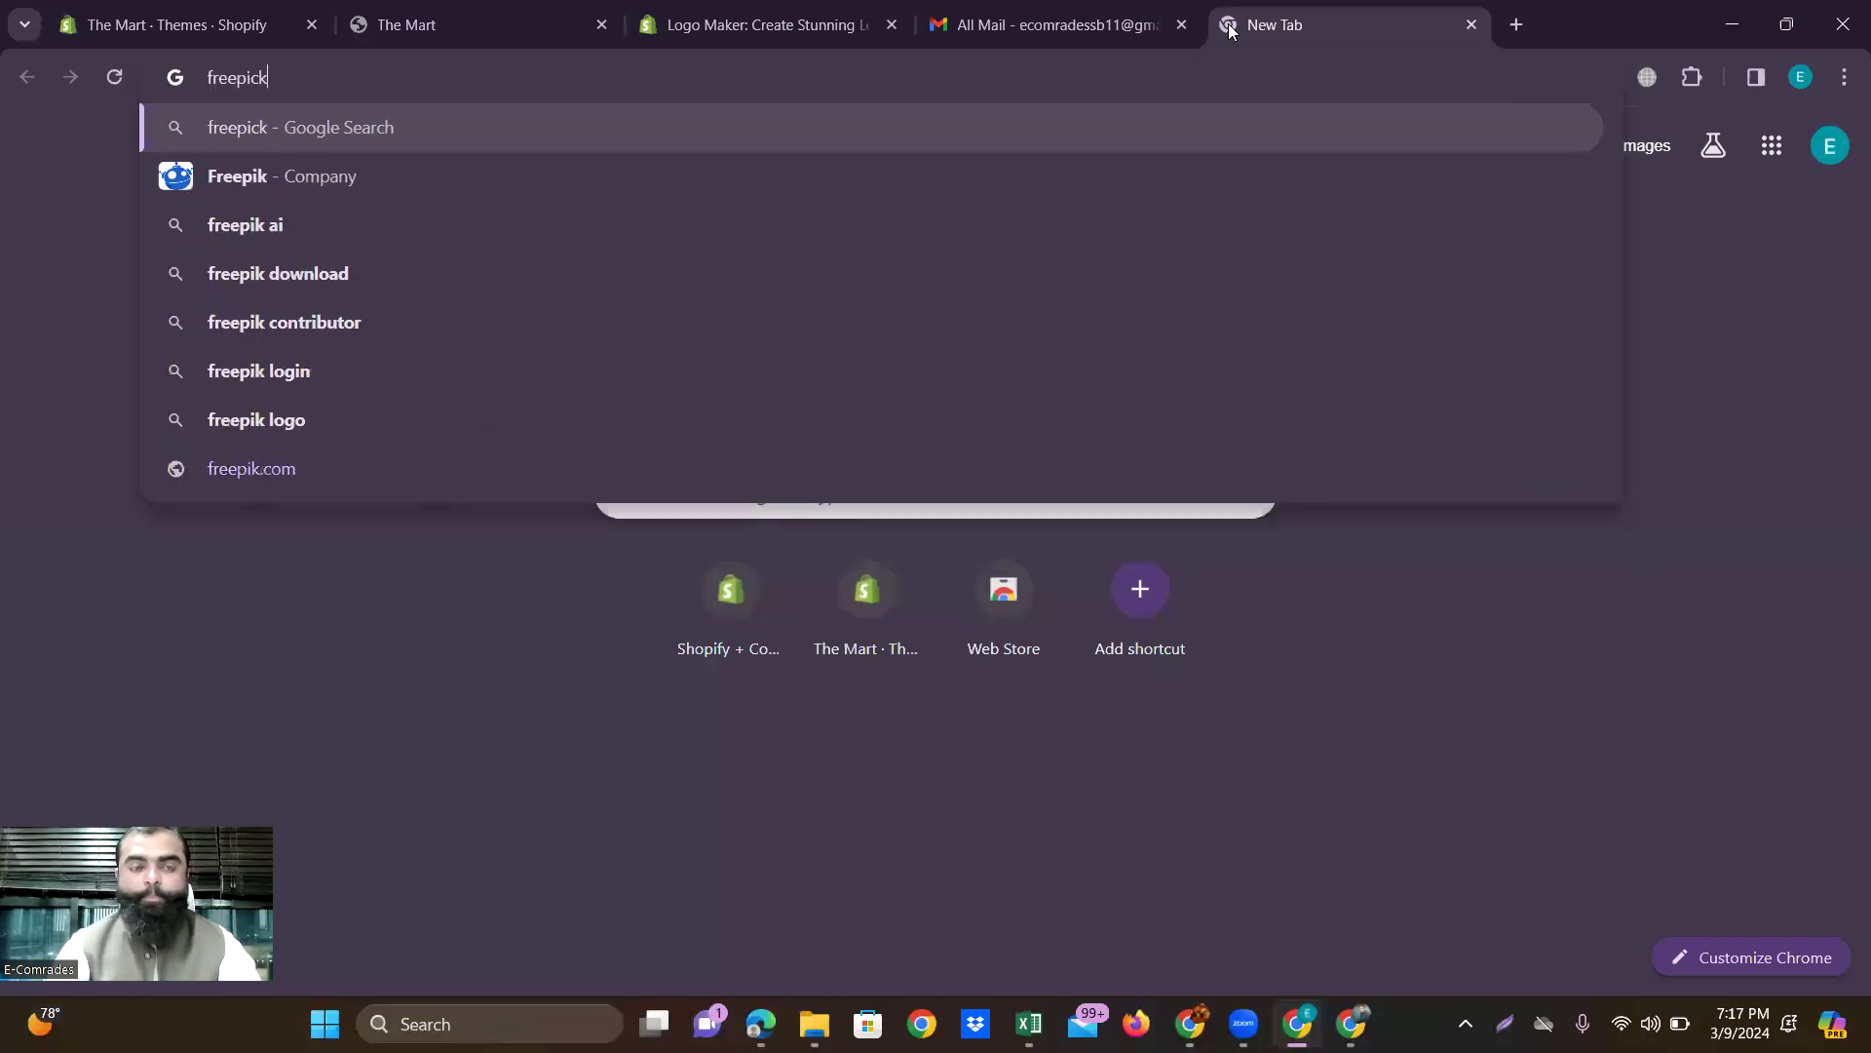
key(Return)
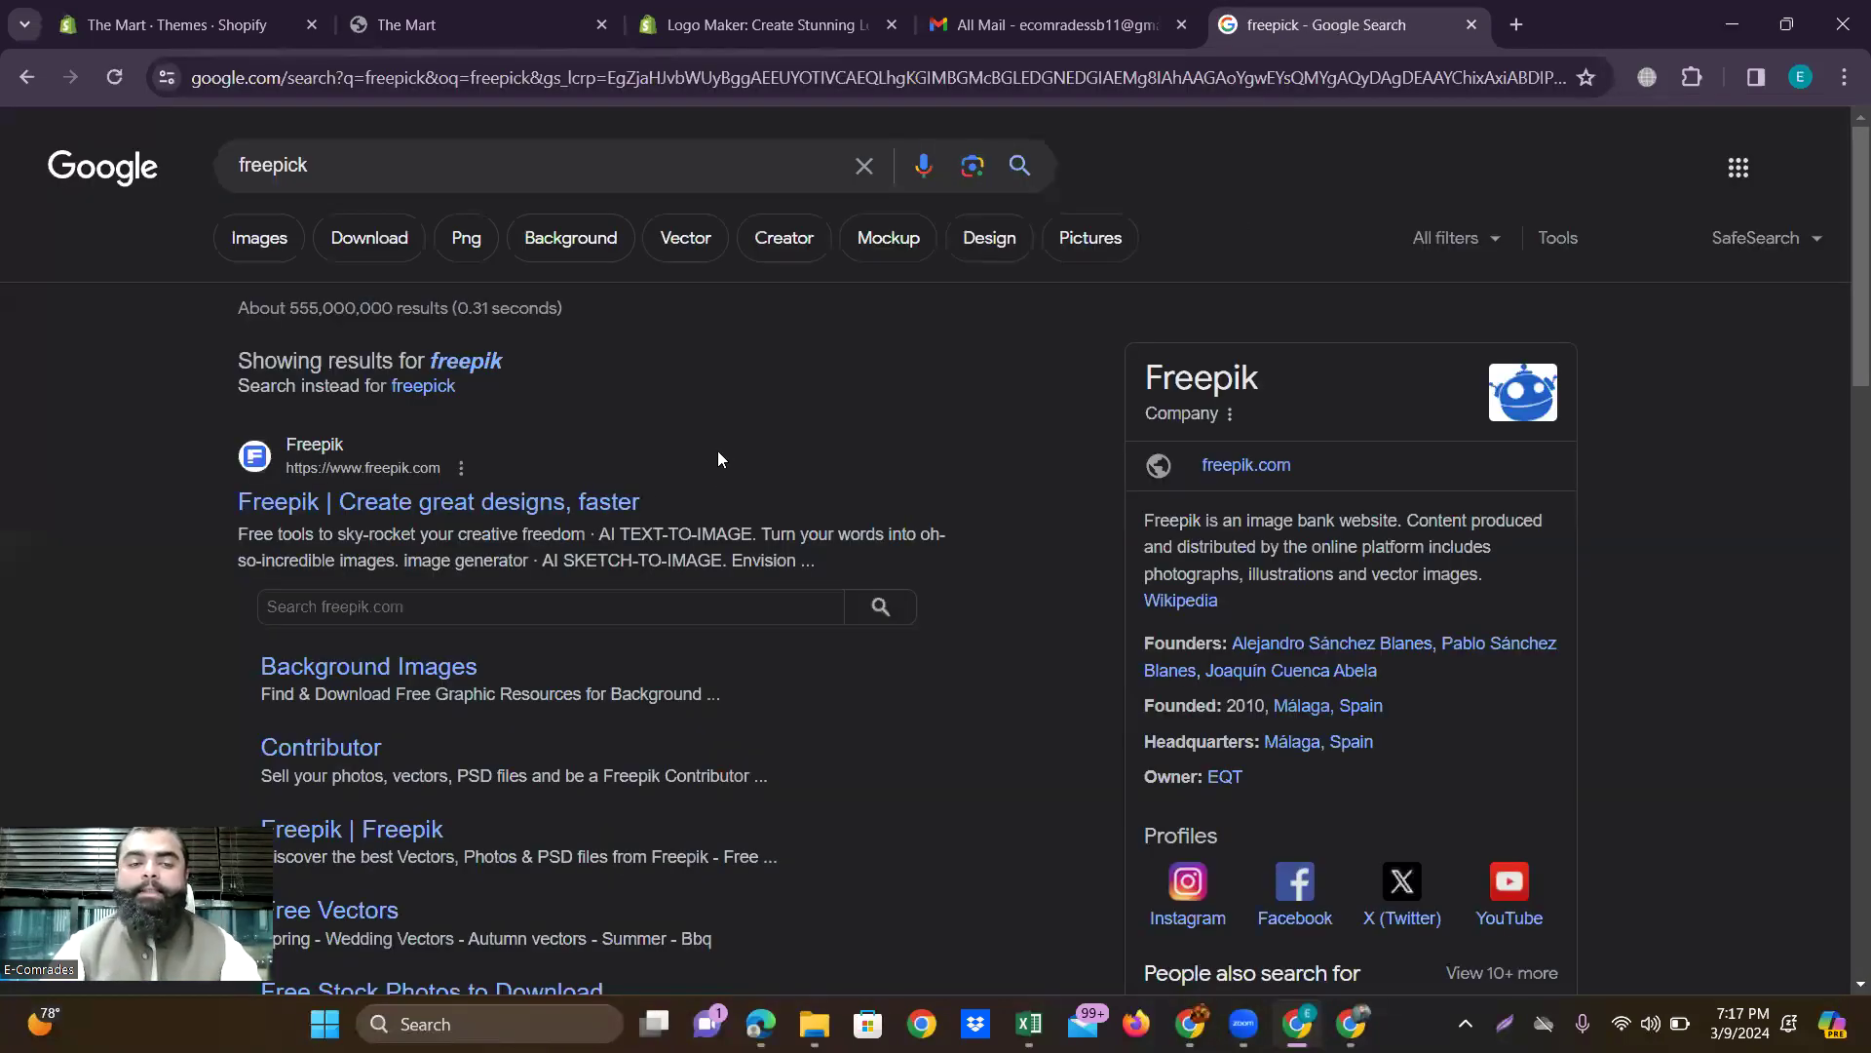
click(518, 500)
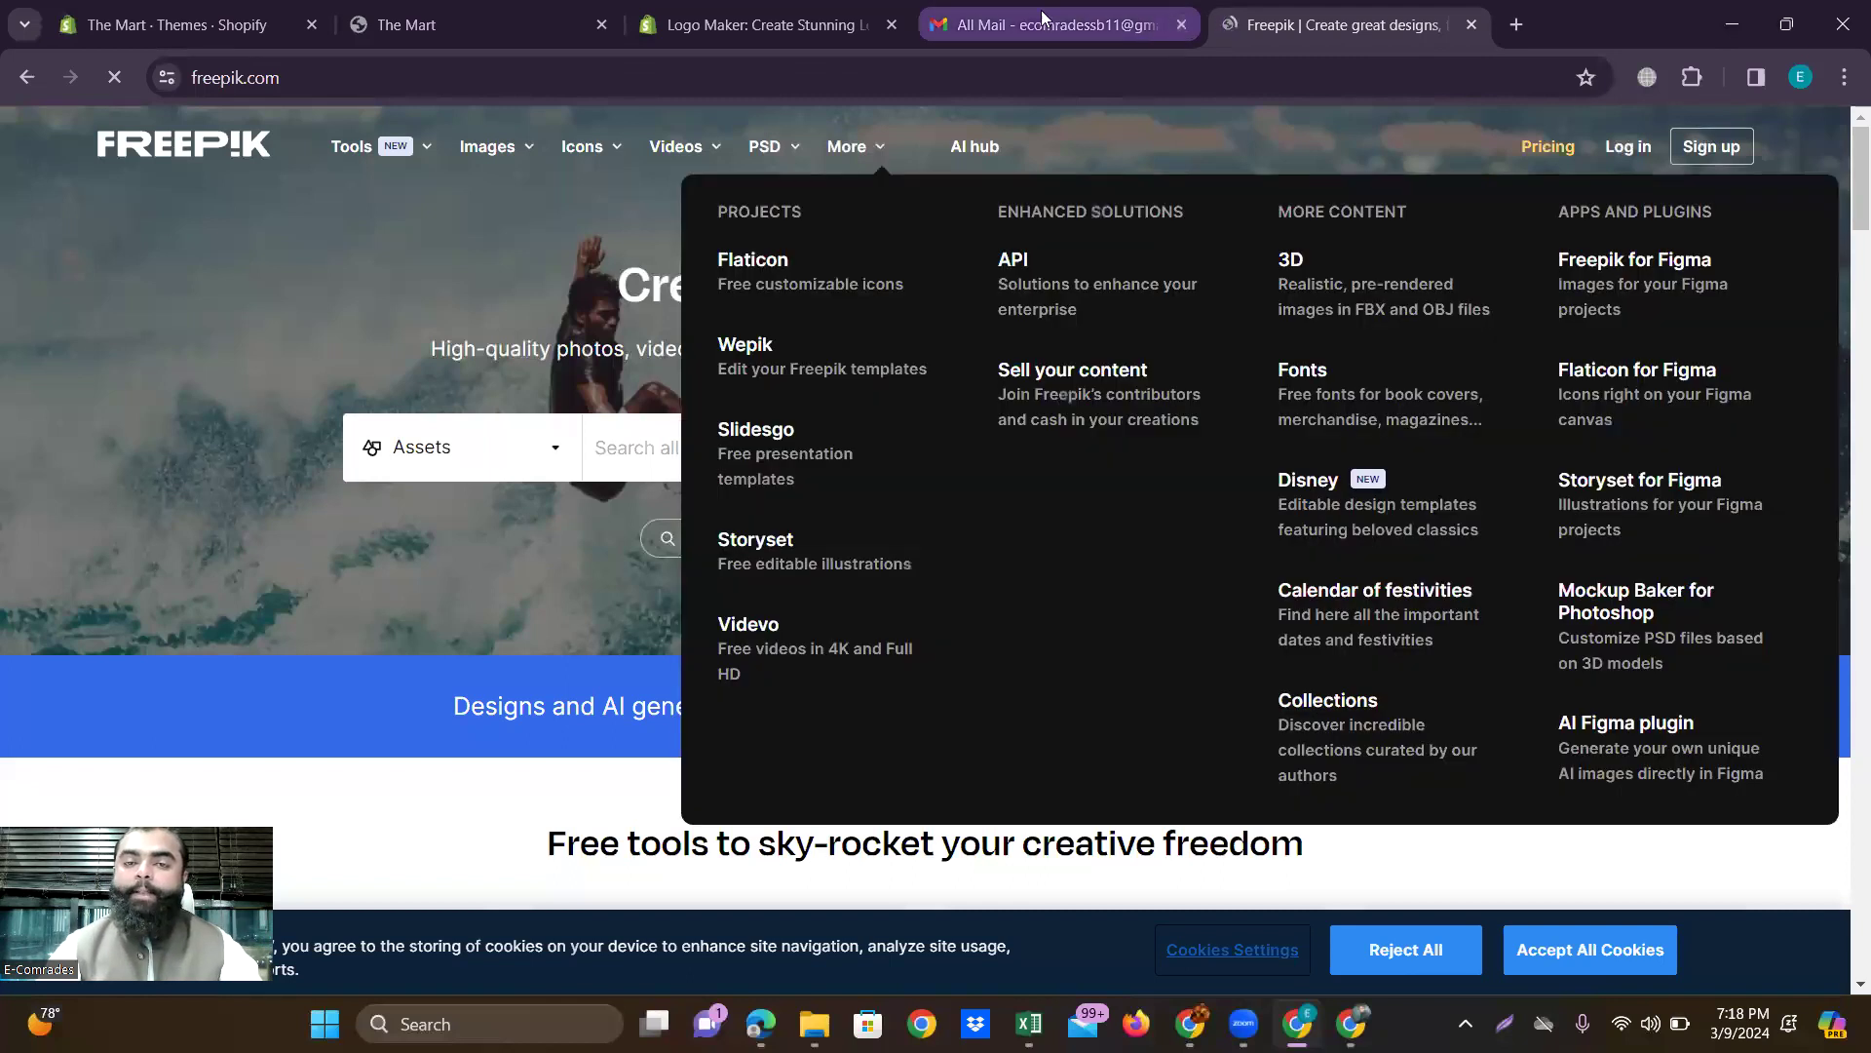
Move the Gmail tab behind the Freepik tab and return to Freepik.
click(1035, 20)
drag(1035, 19, 1306, 19)
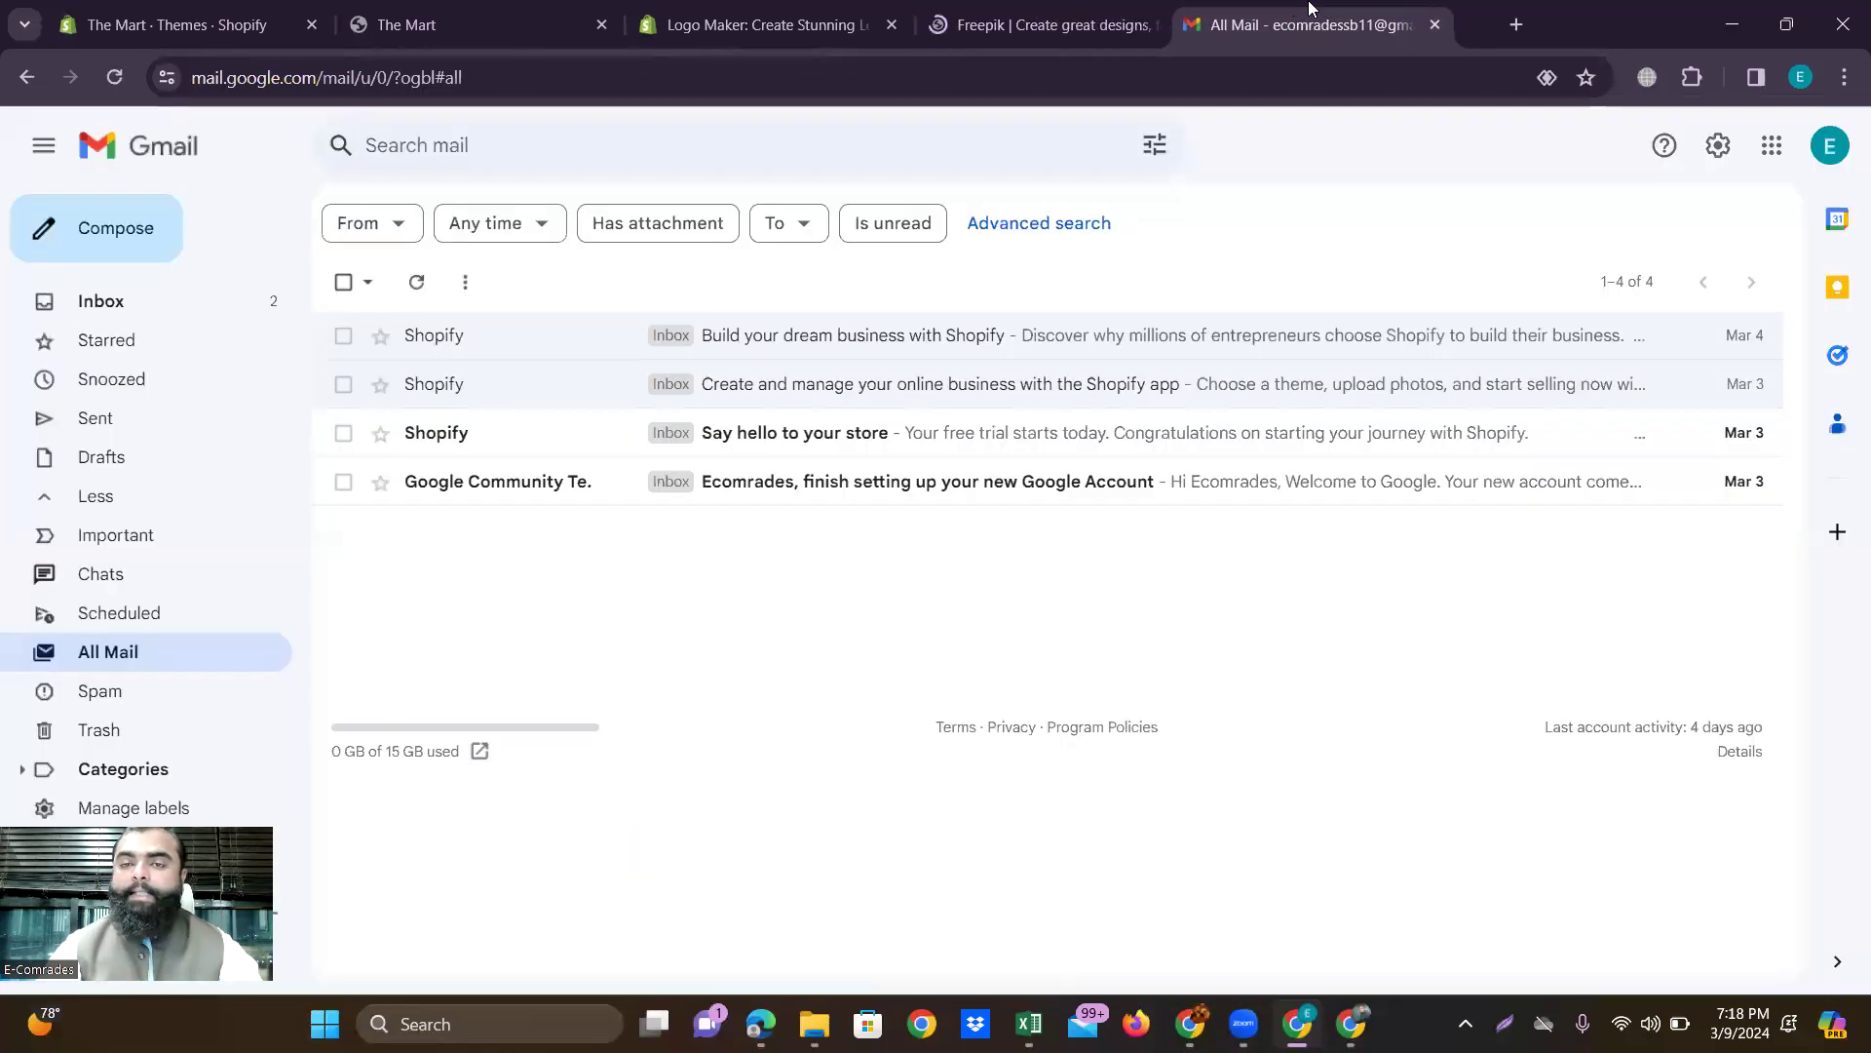
click(986, 10)
Search Freepik's assets for "shoping".
click(690, 444)
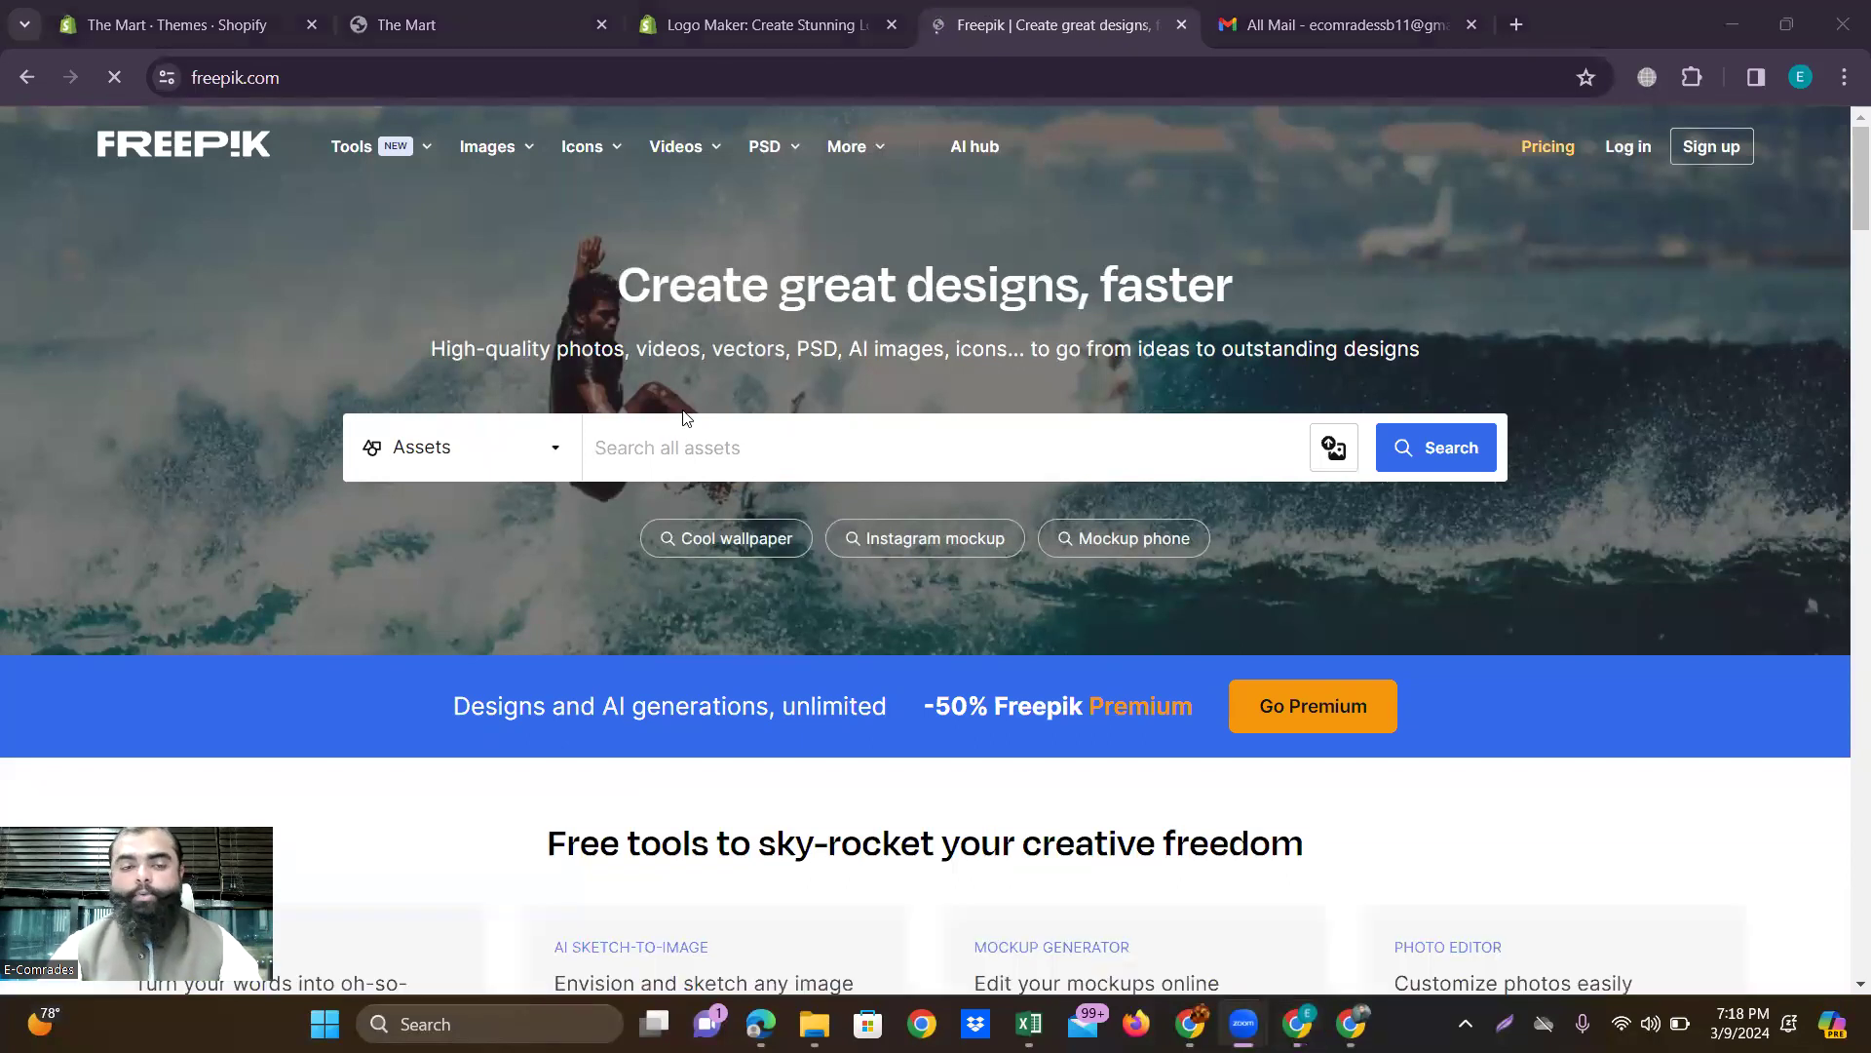
click(628, 439)
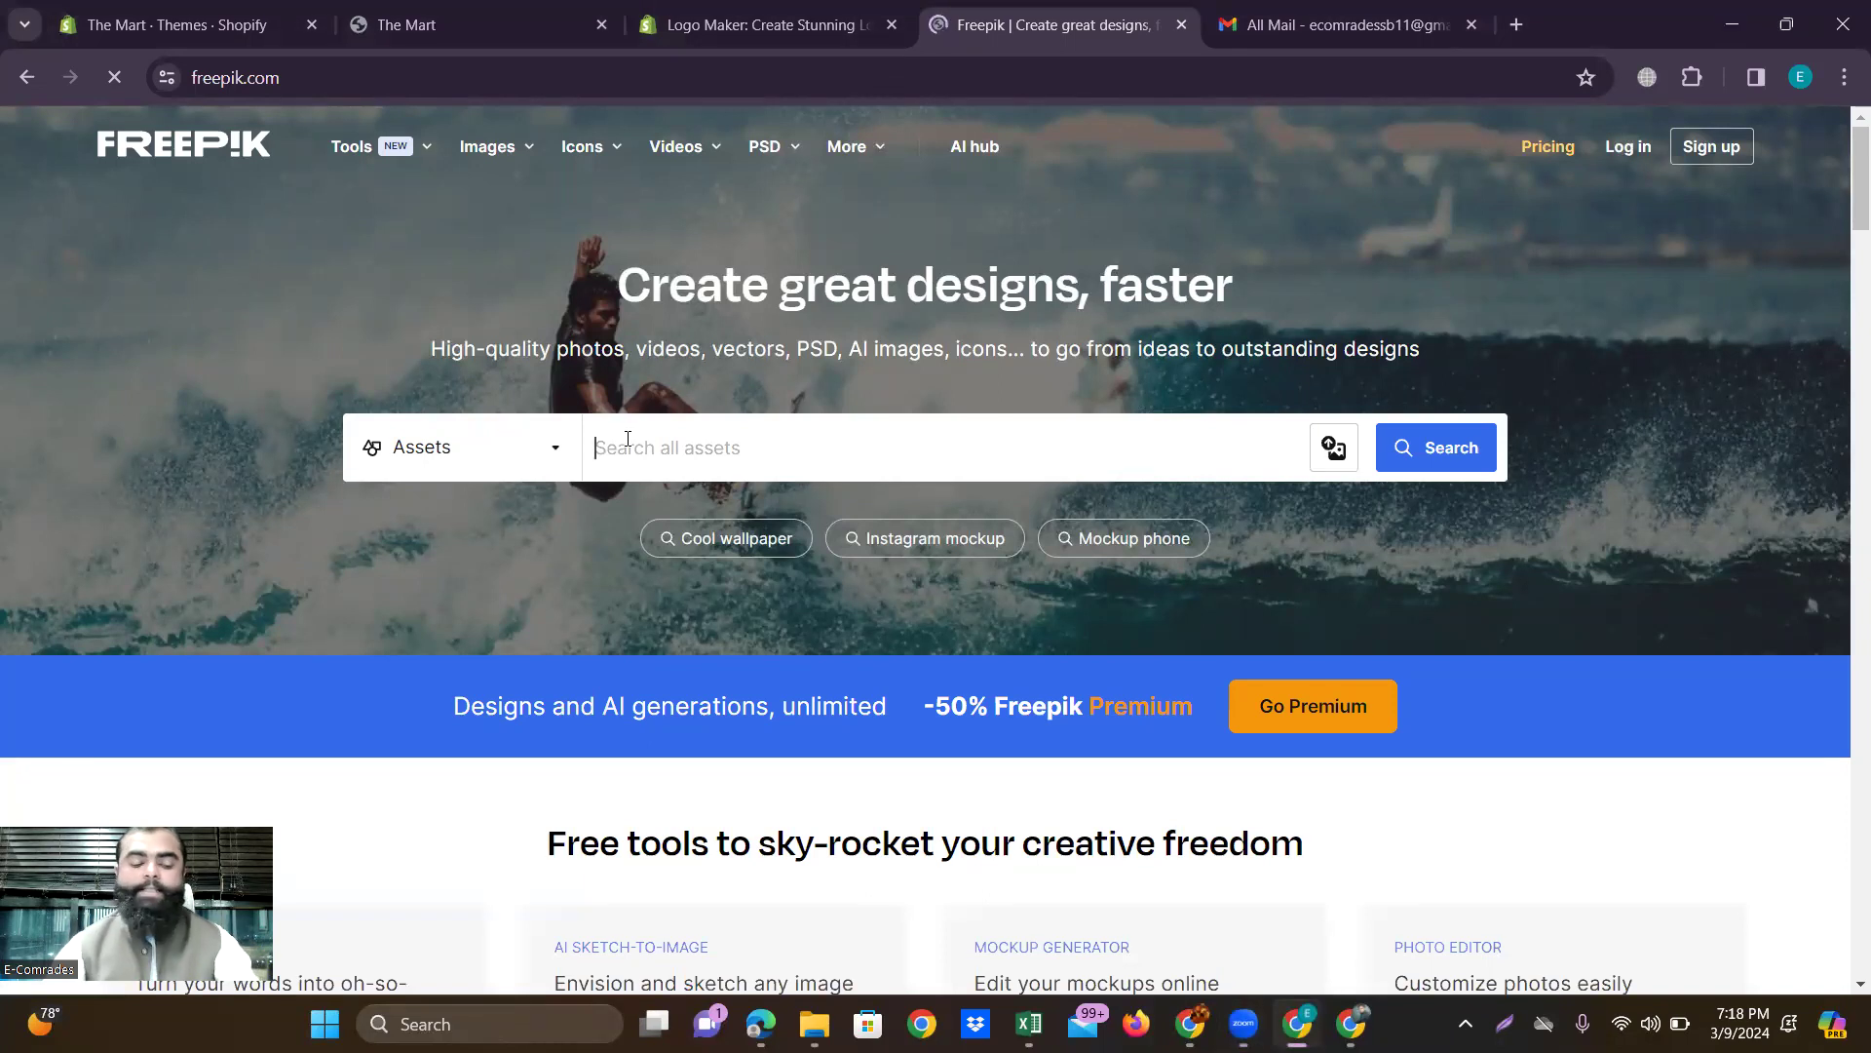
text(shop)
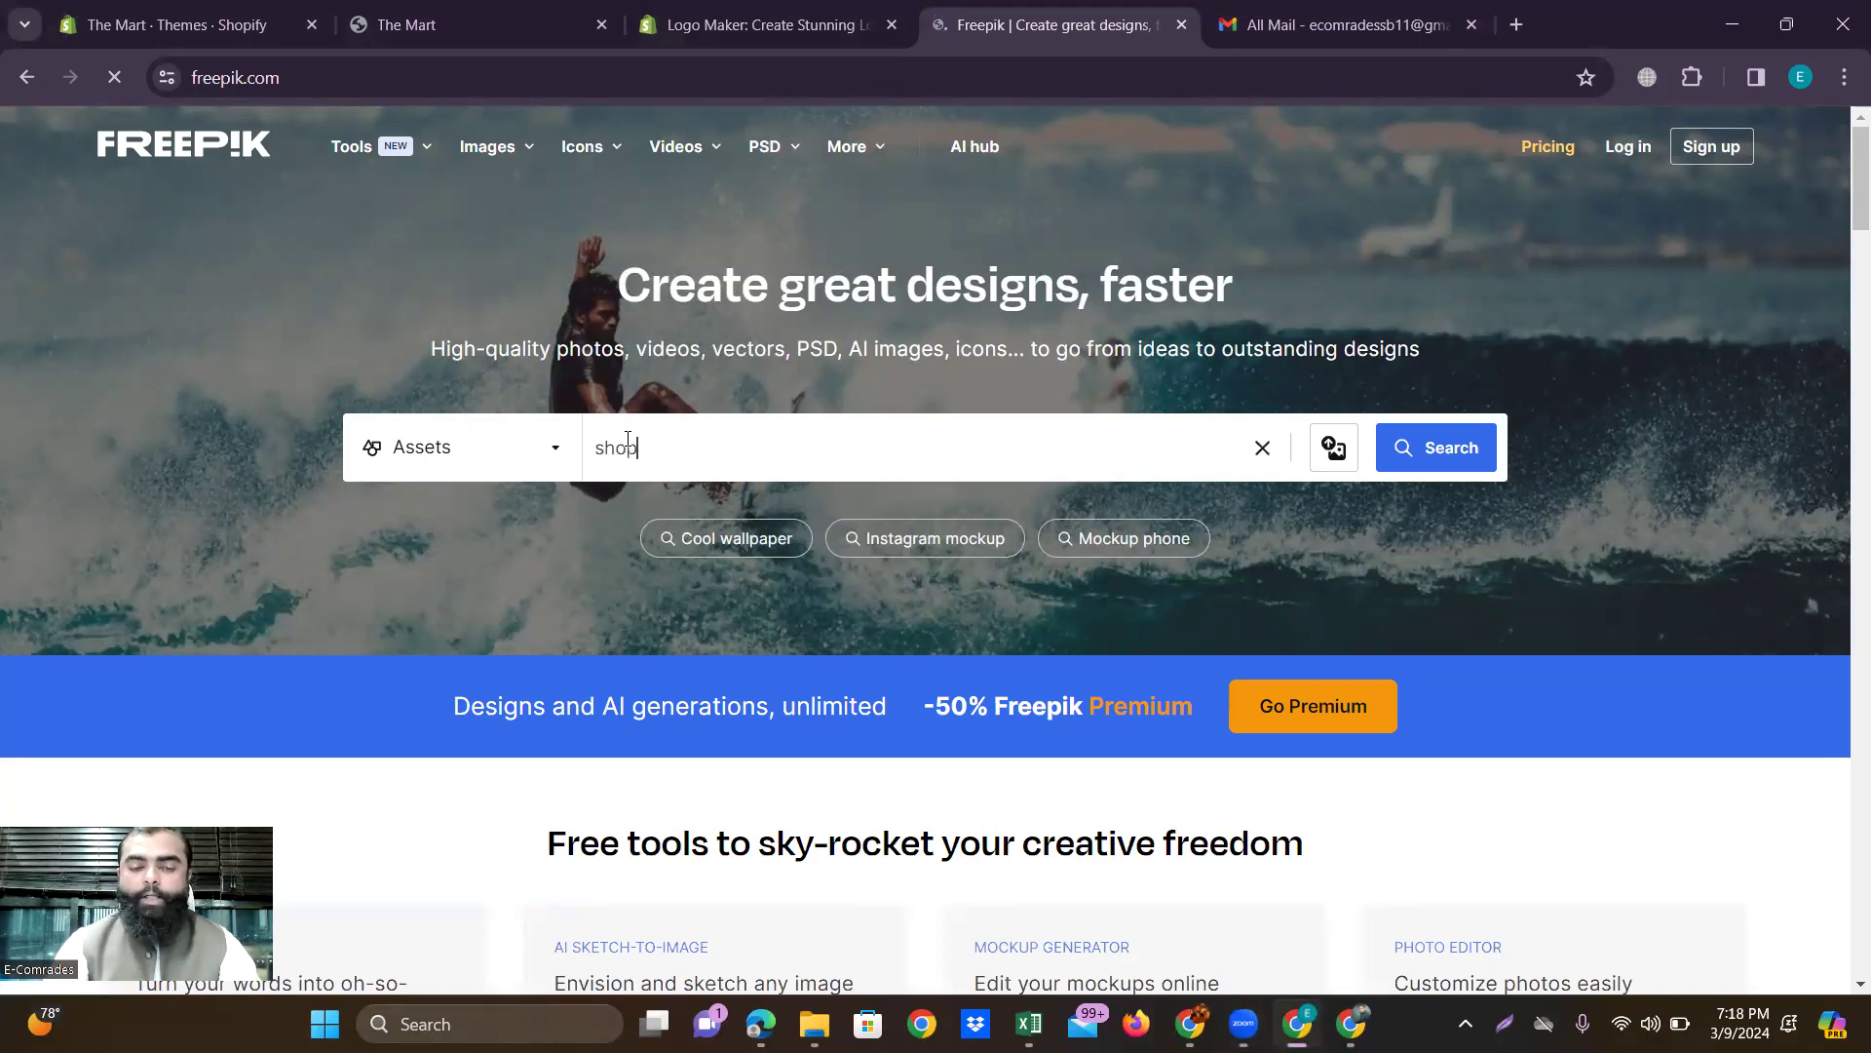
text(ing)
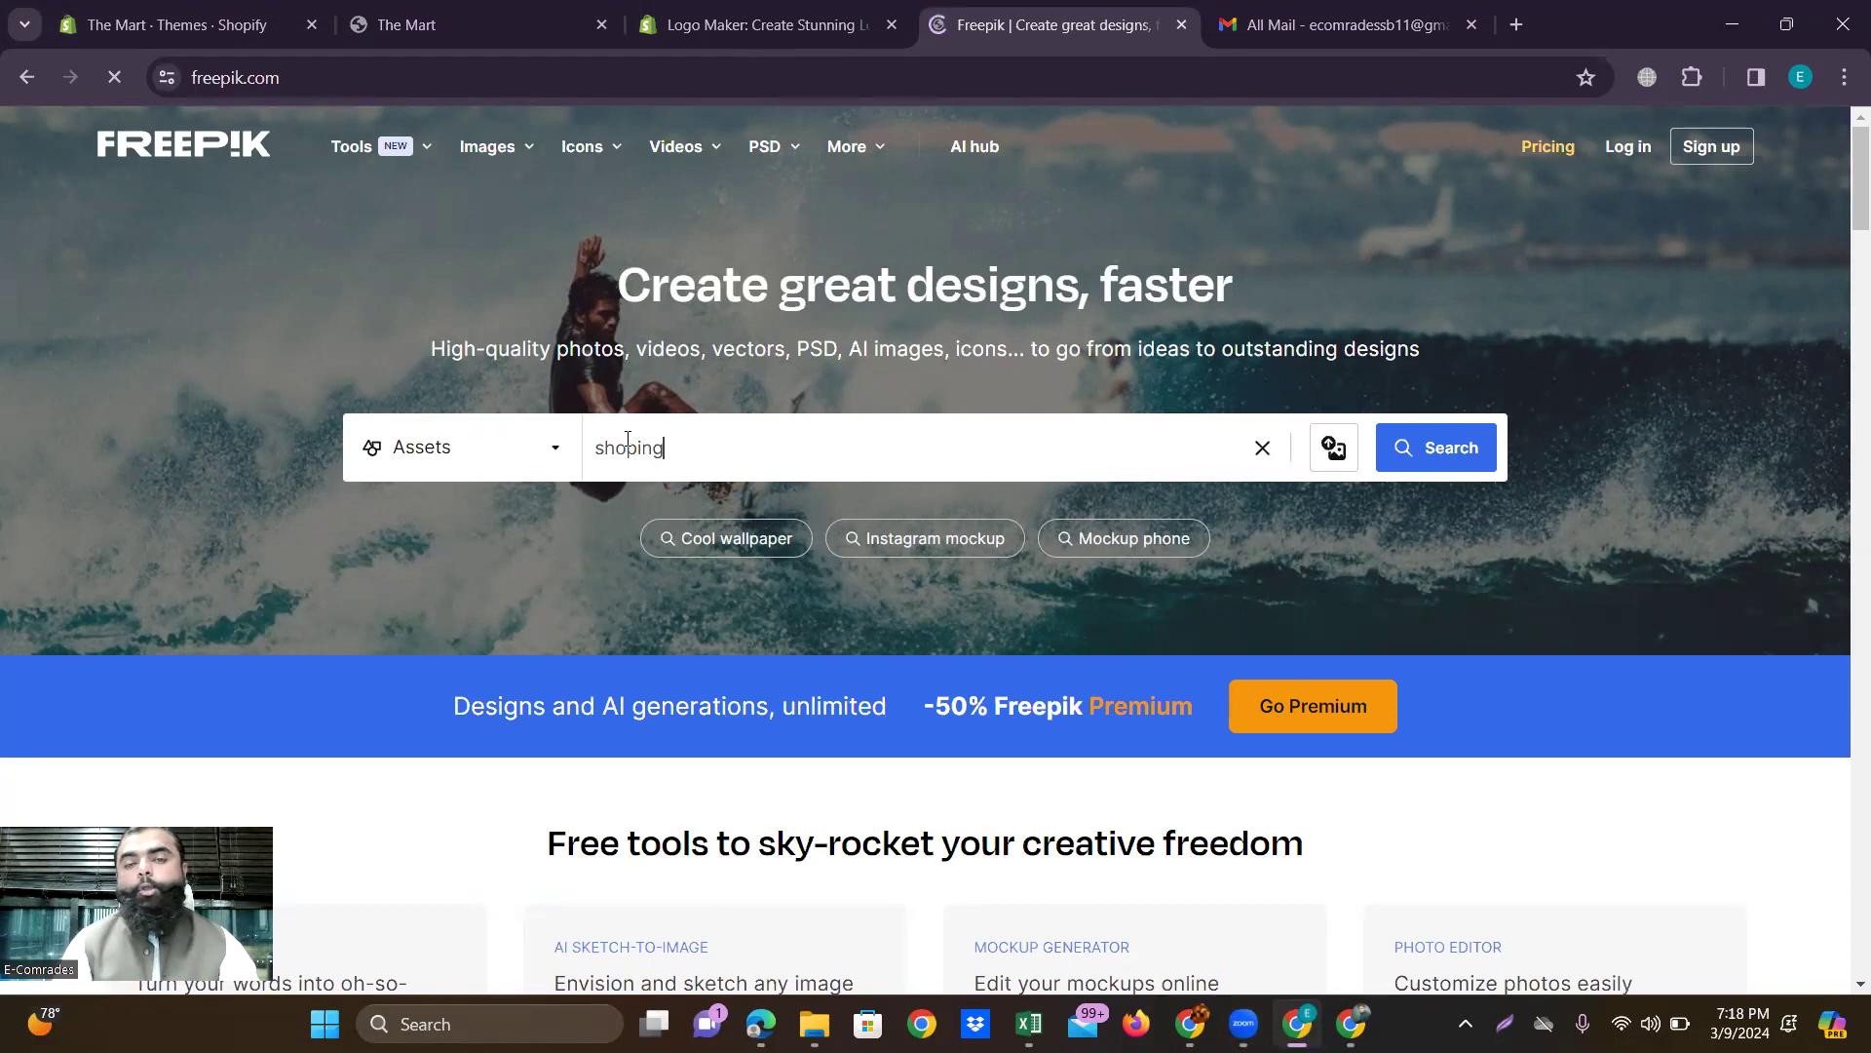
key(Return)
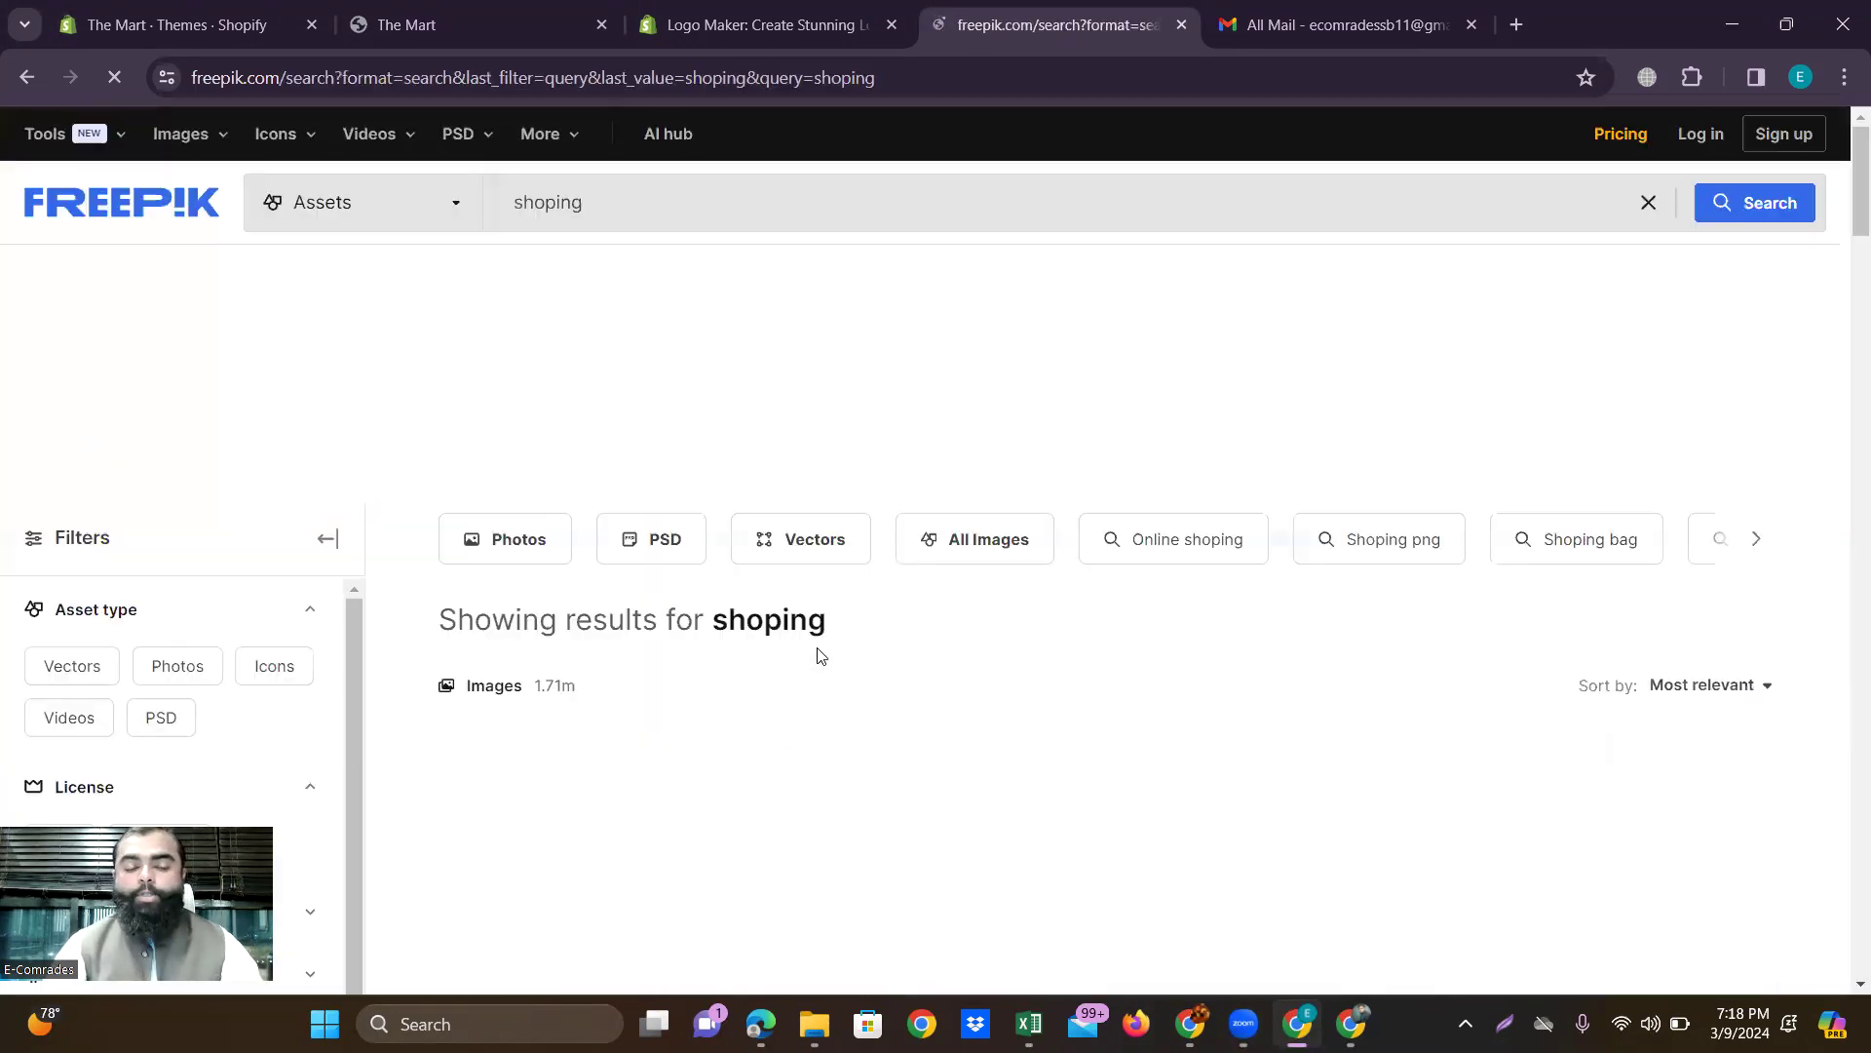
Browse the Freepik shopping images for one that suits the store's banner.
scroll(821, 655, down, 5)
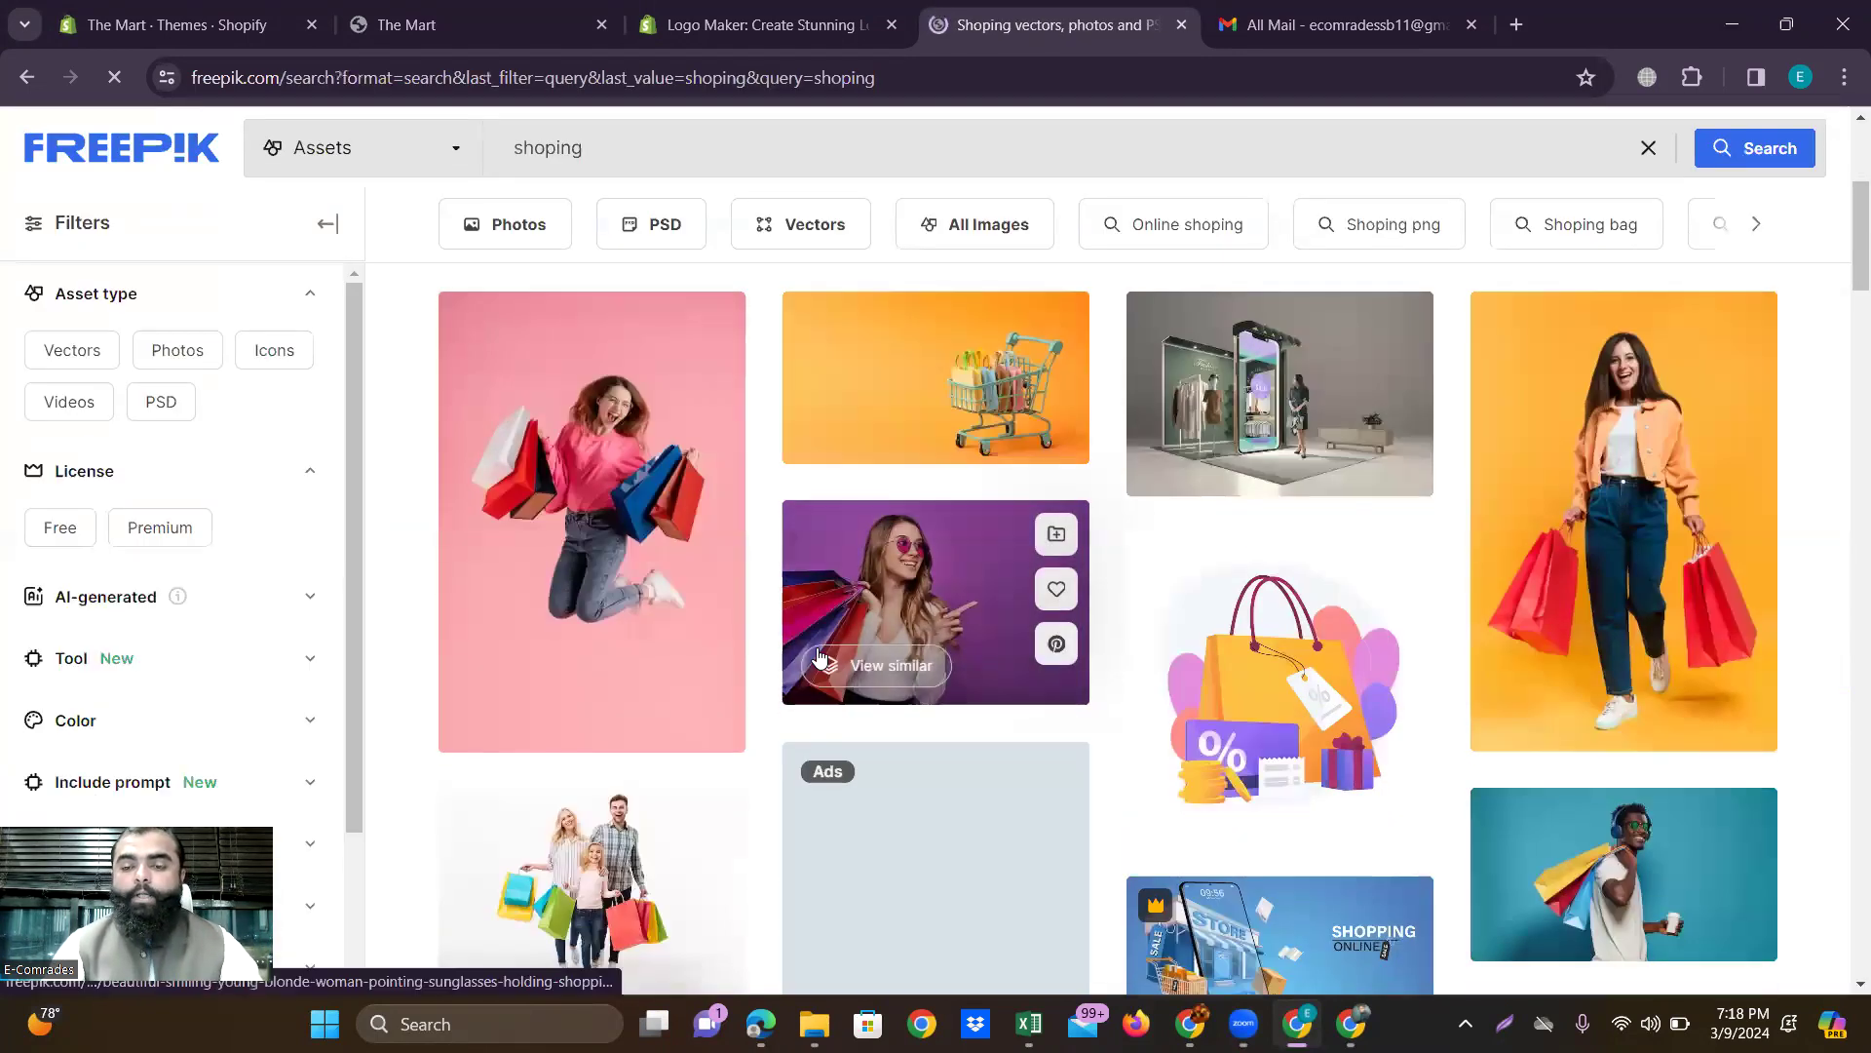
scroll(821, 655, down, 4)
scroll(817, 655, down, 2)
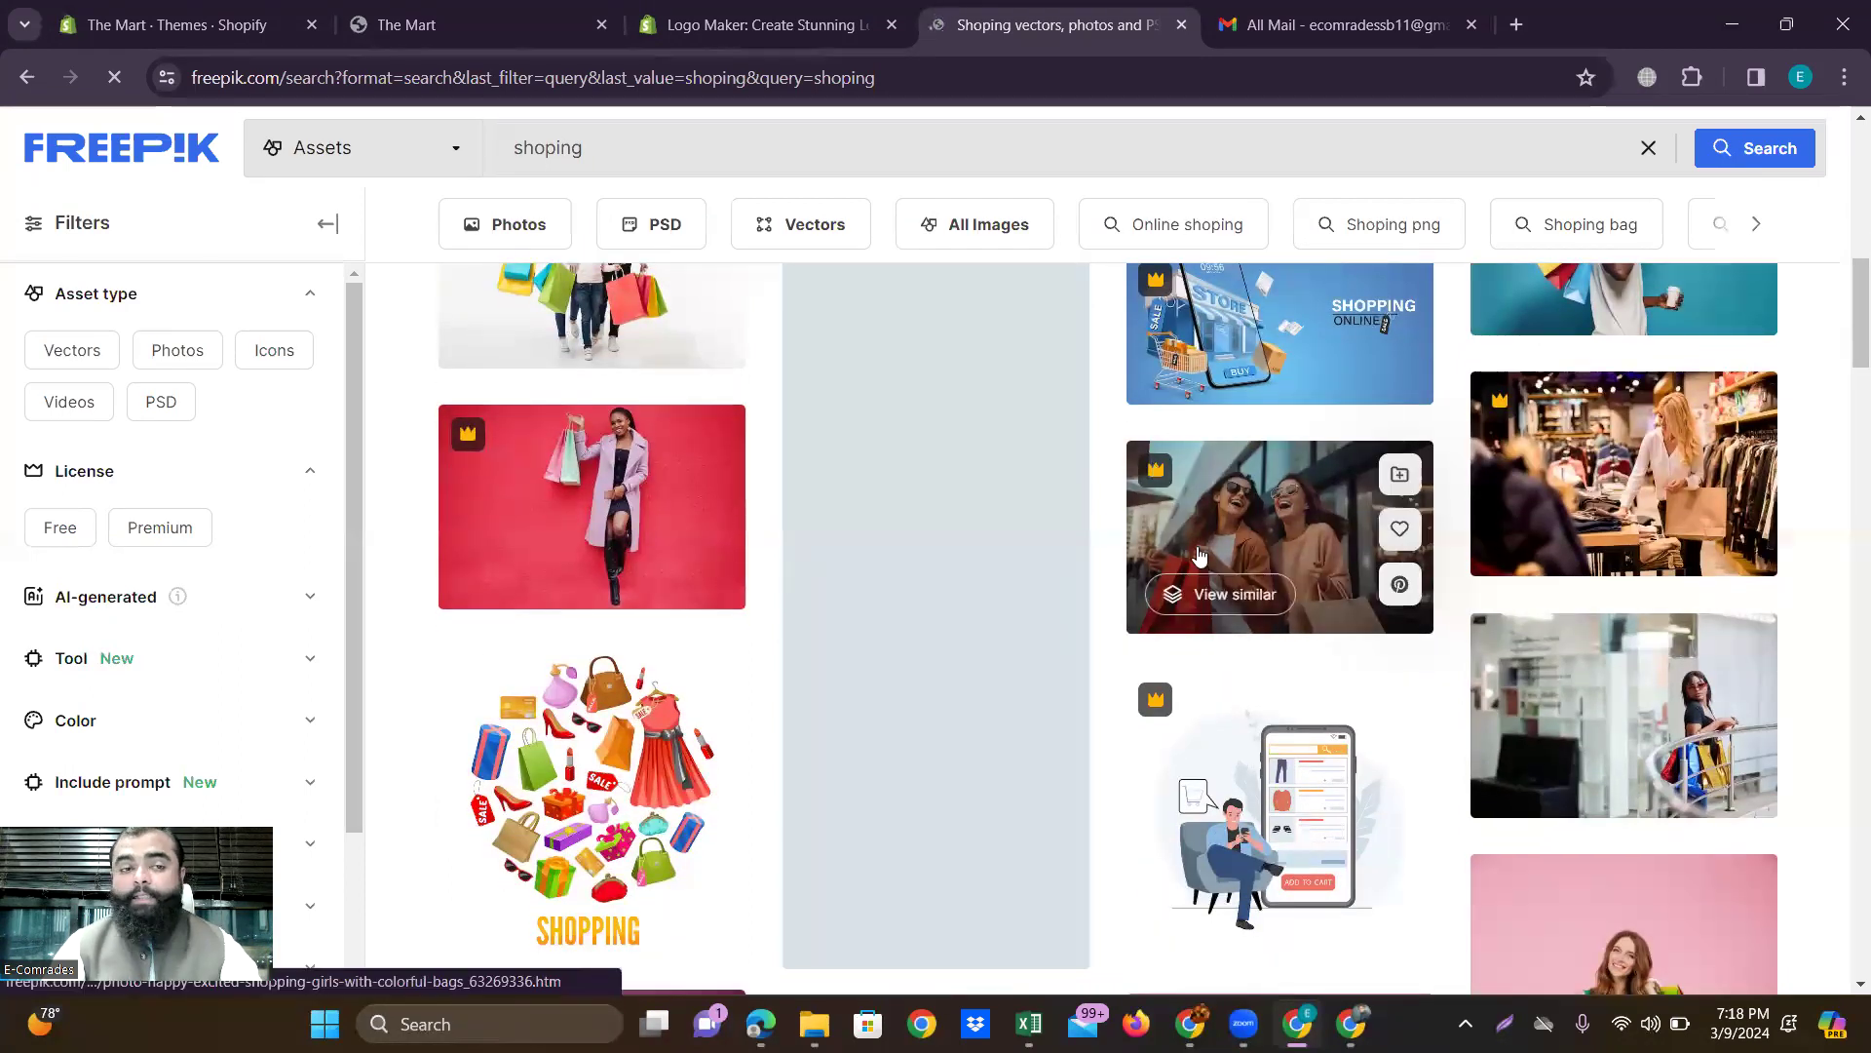
scroll(1199, 553, up, 2)
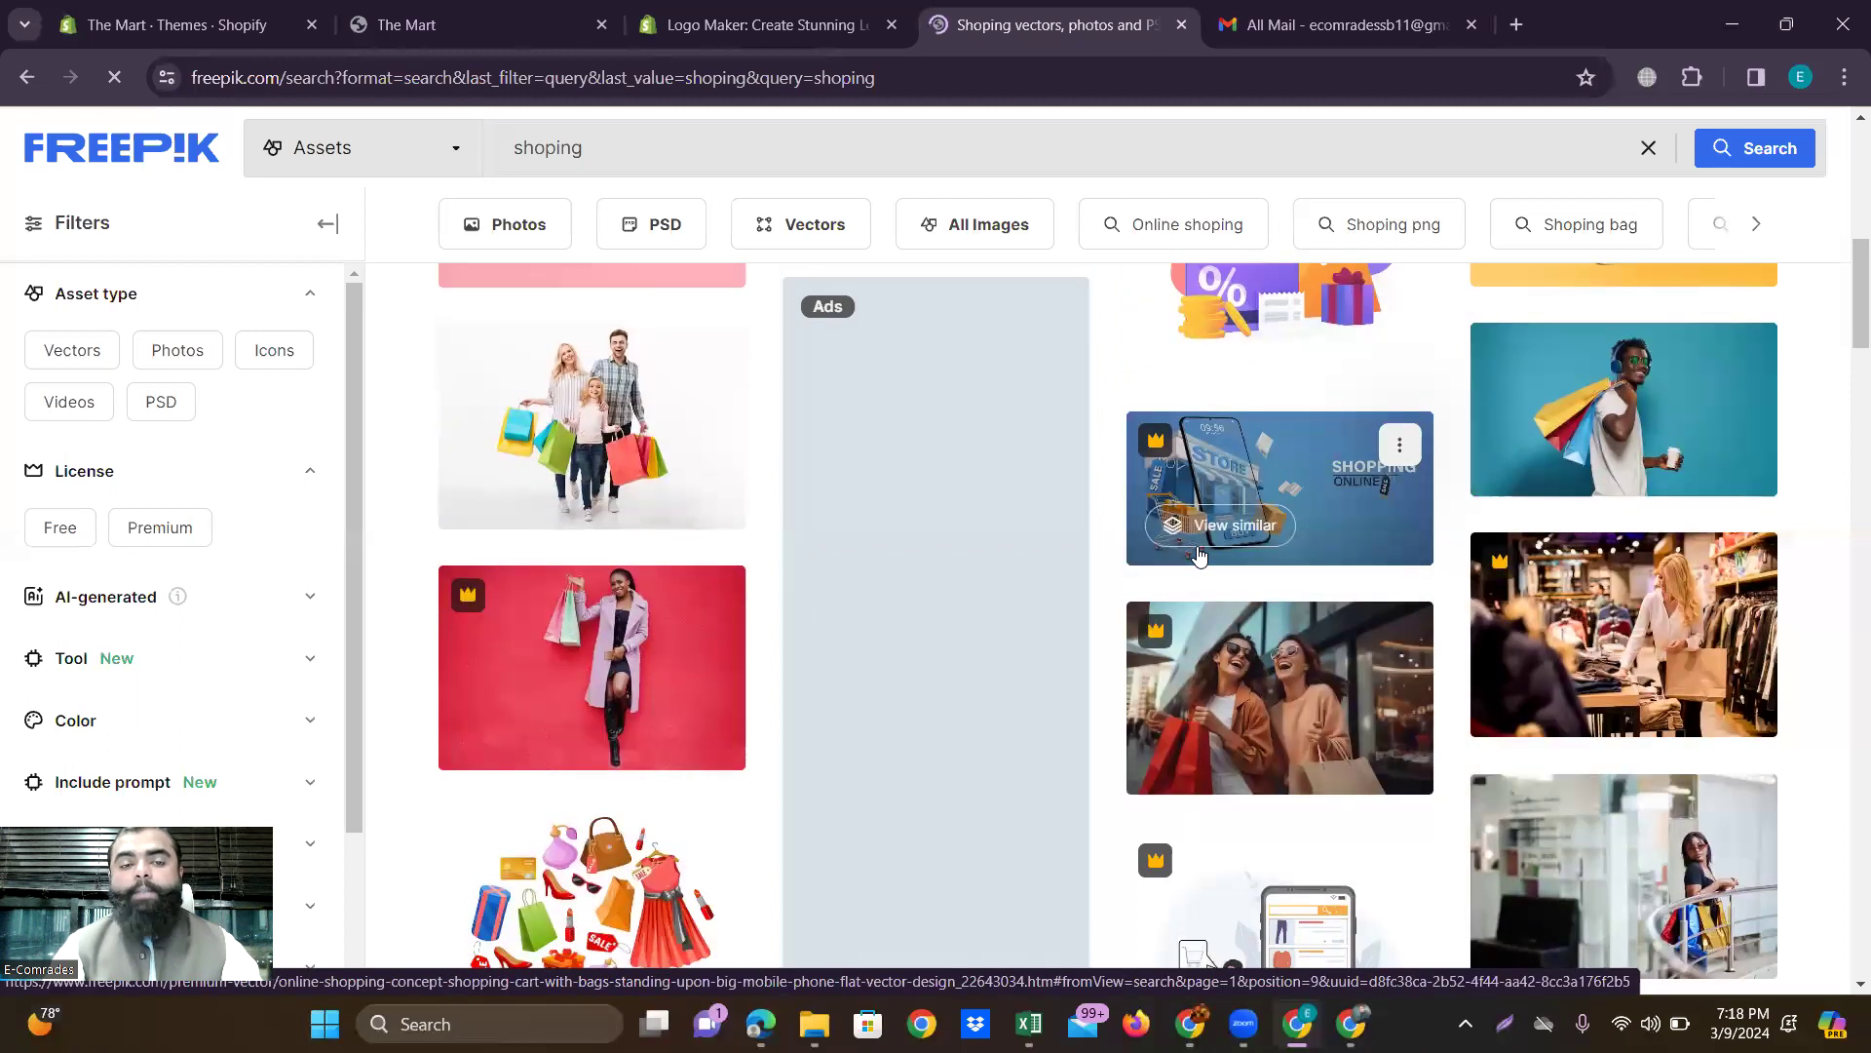
scroll(1199, 553, up, 2)
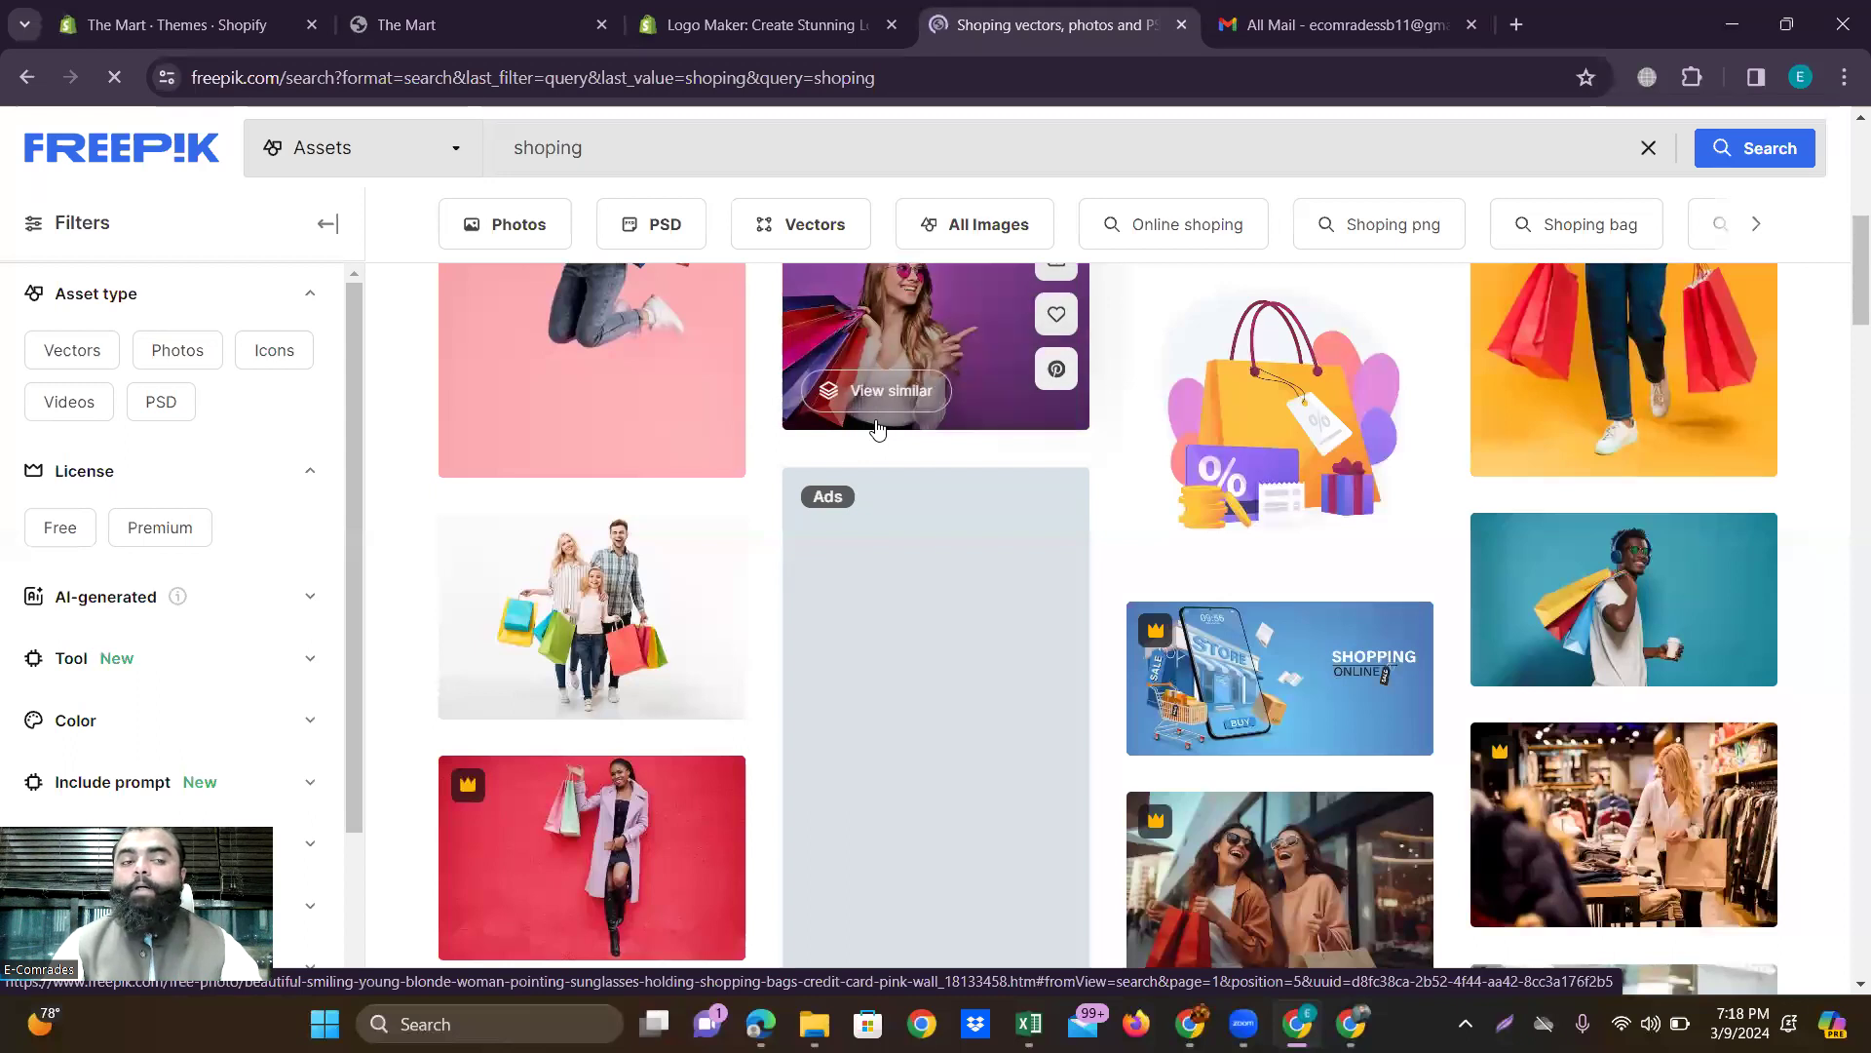
scroll(877, 429, up, 2)
scroll(877, 429, down, 12)
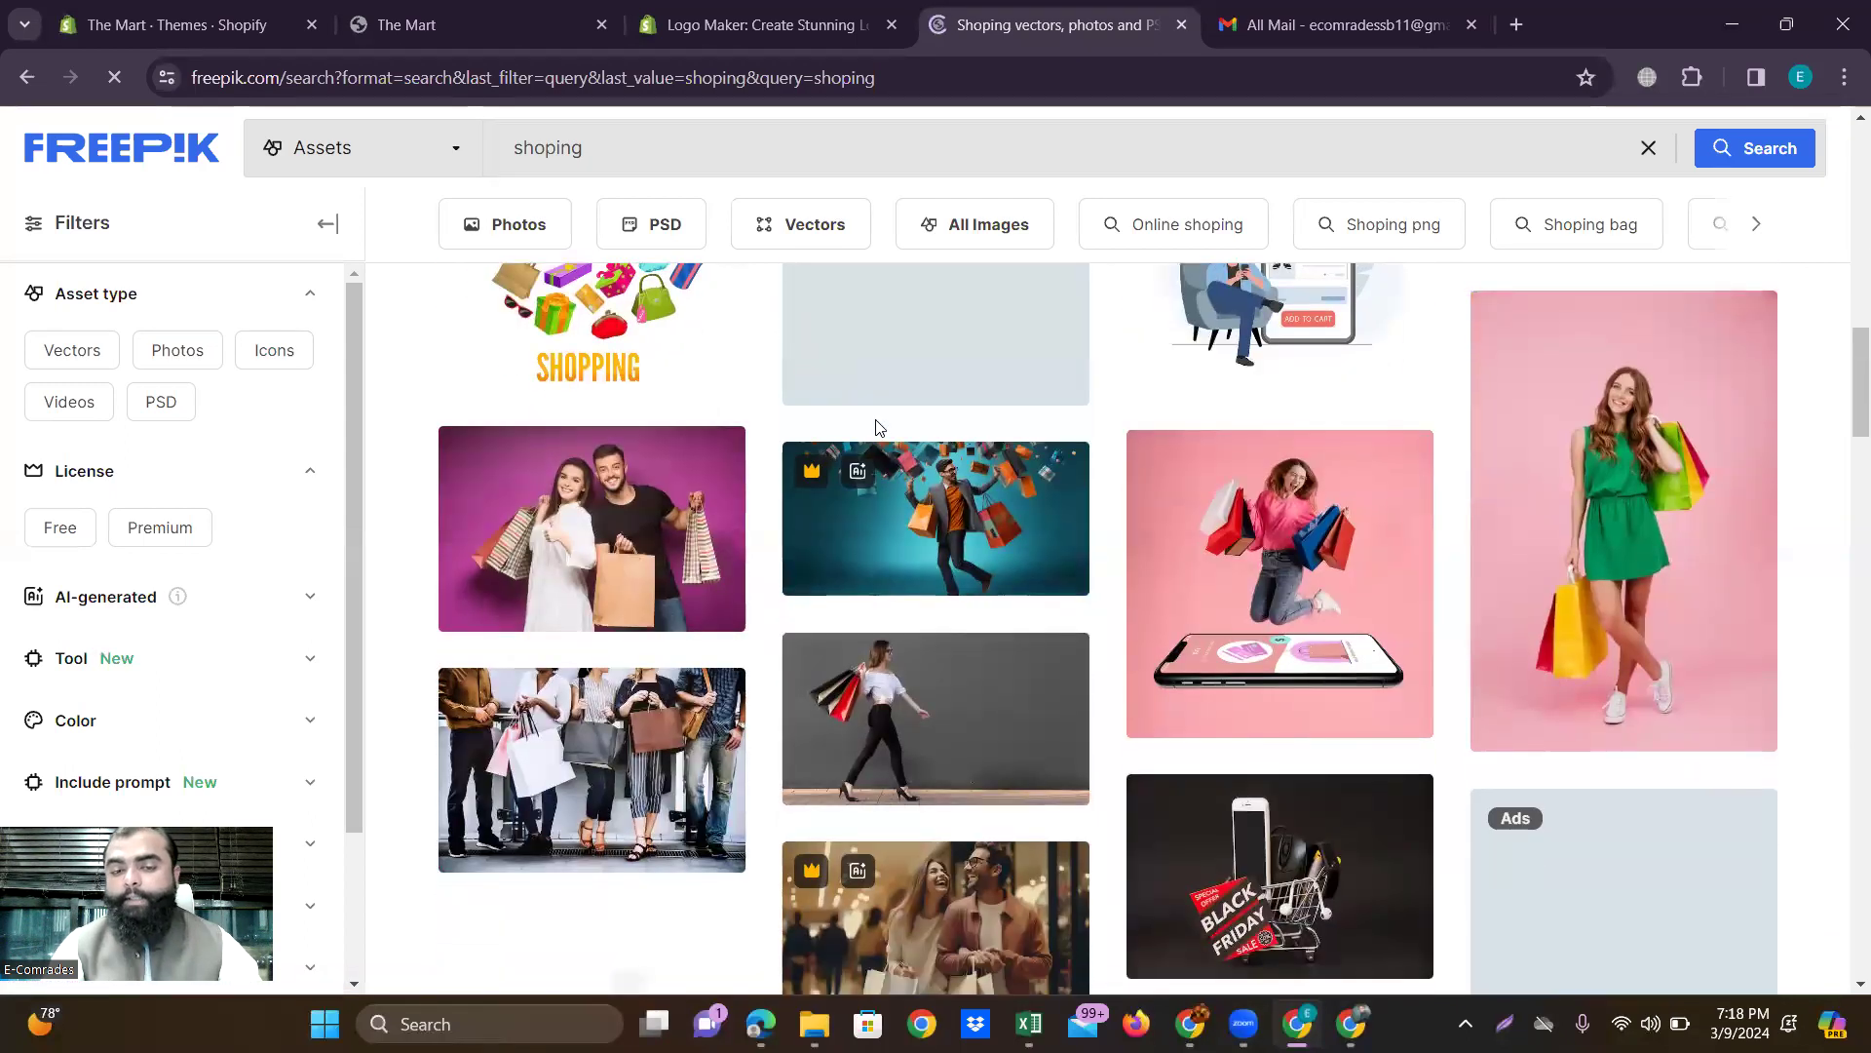
scroll(876, 424, down, 13)
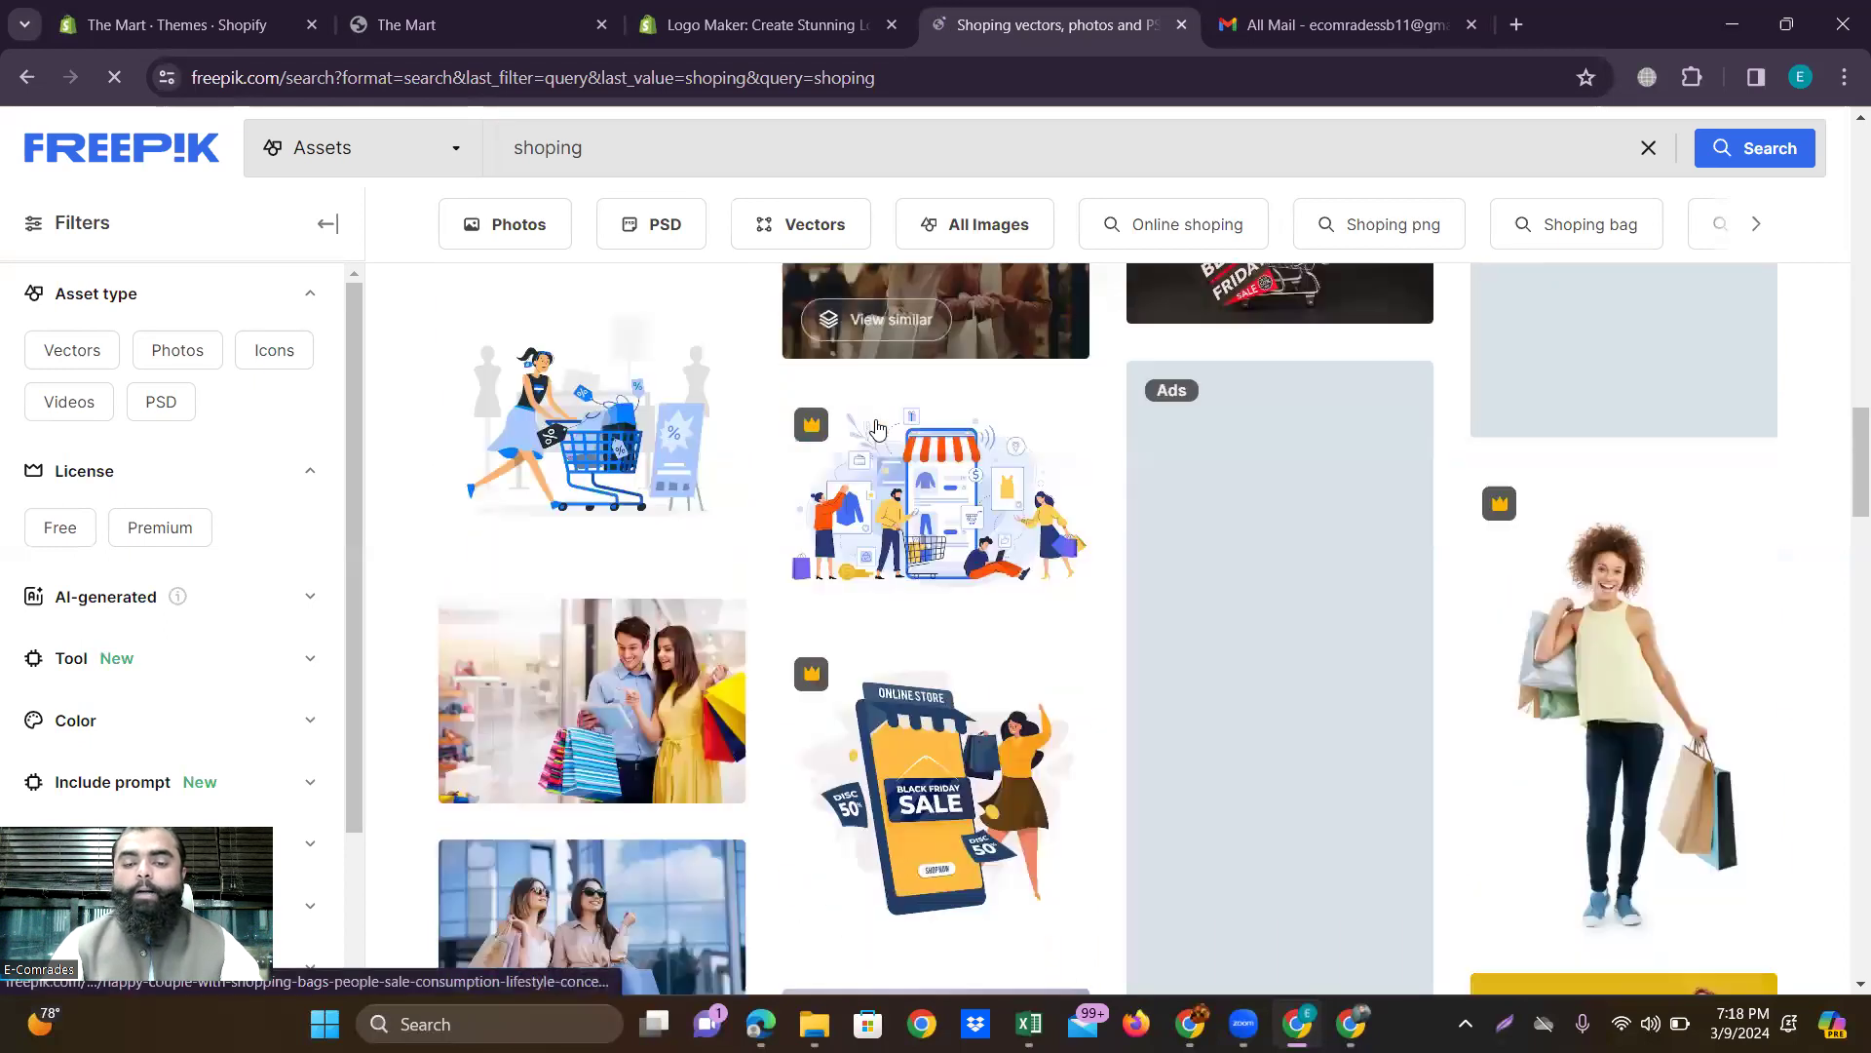
Dismiss the Google sign-in prompt and search Freepik's assets for "shopping Cart" instead.
scroll(875, 426, down, 12)
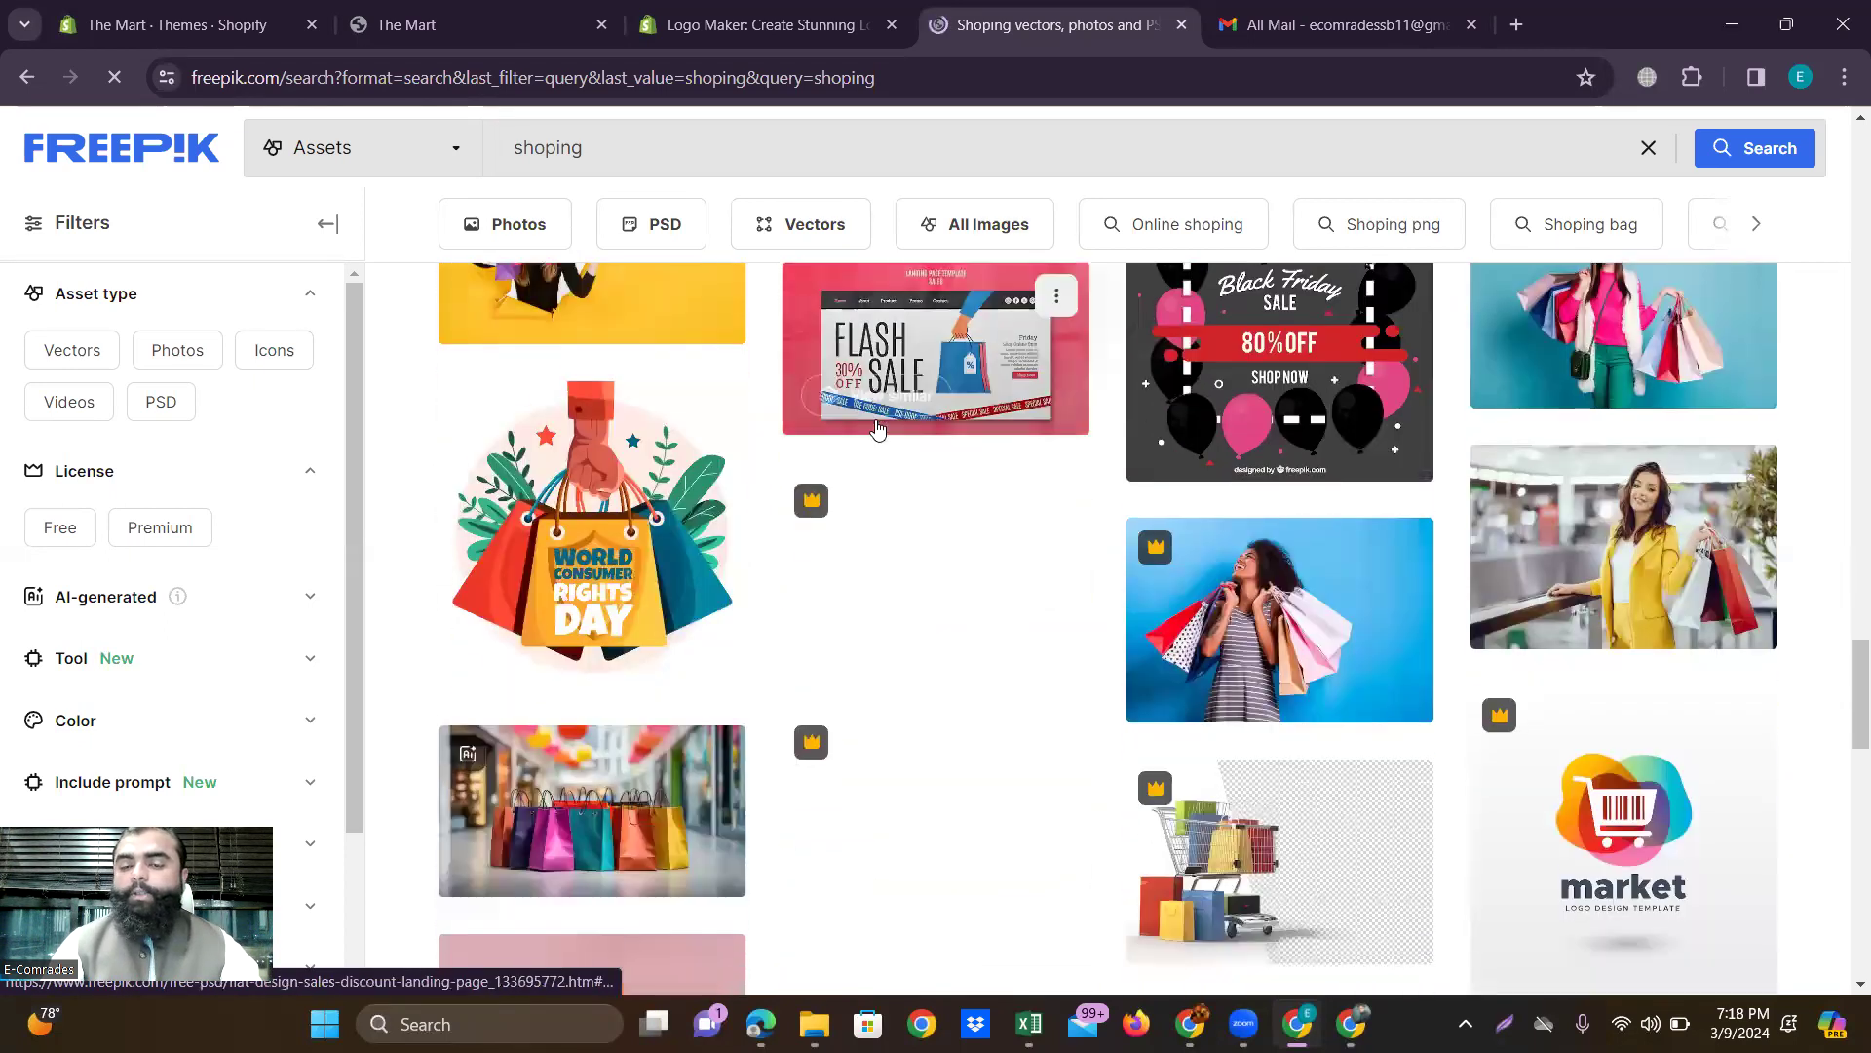
scroll(875, 426, down, 10)
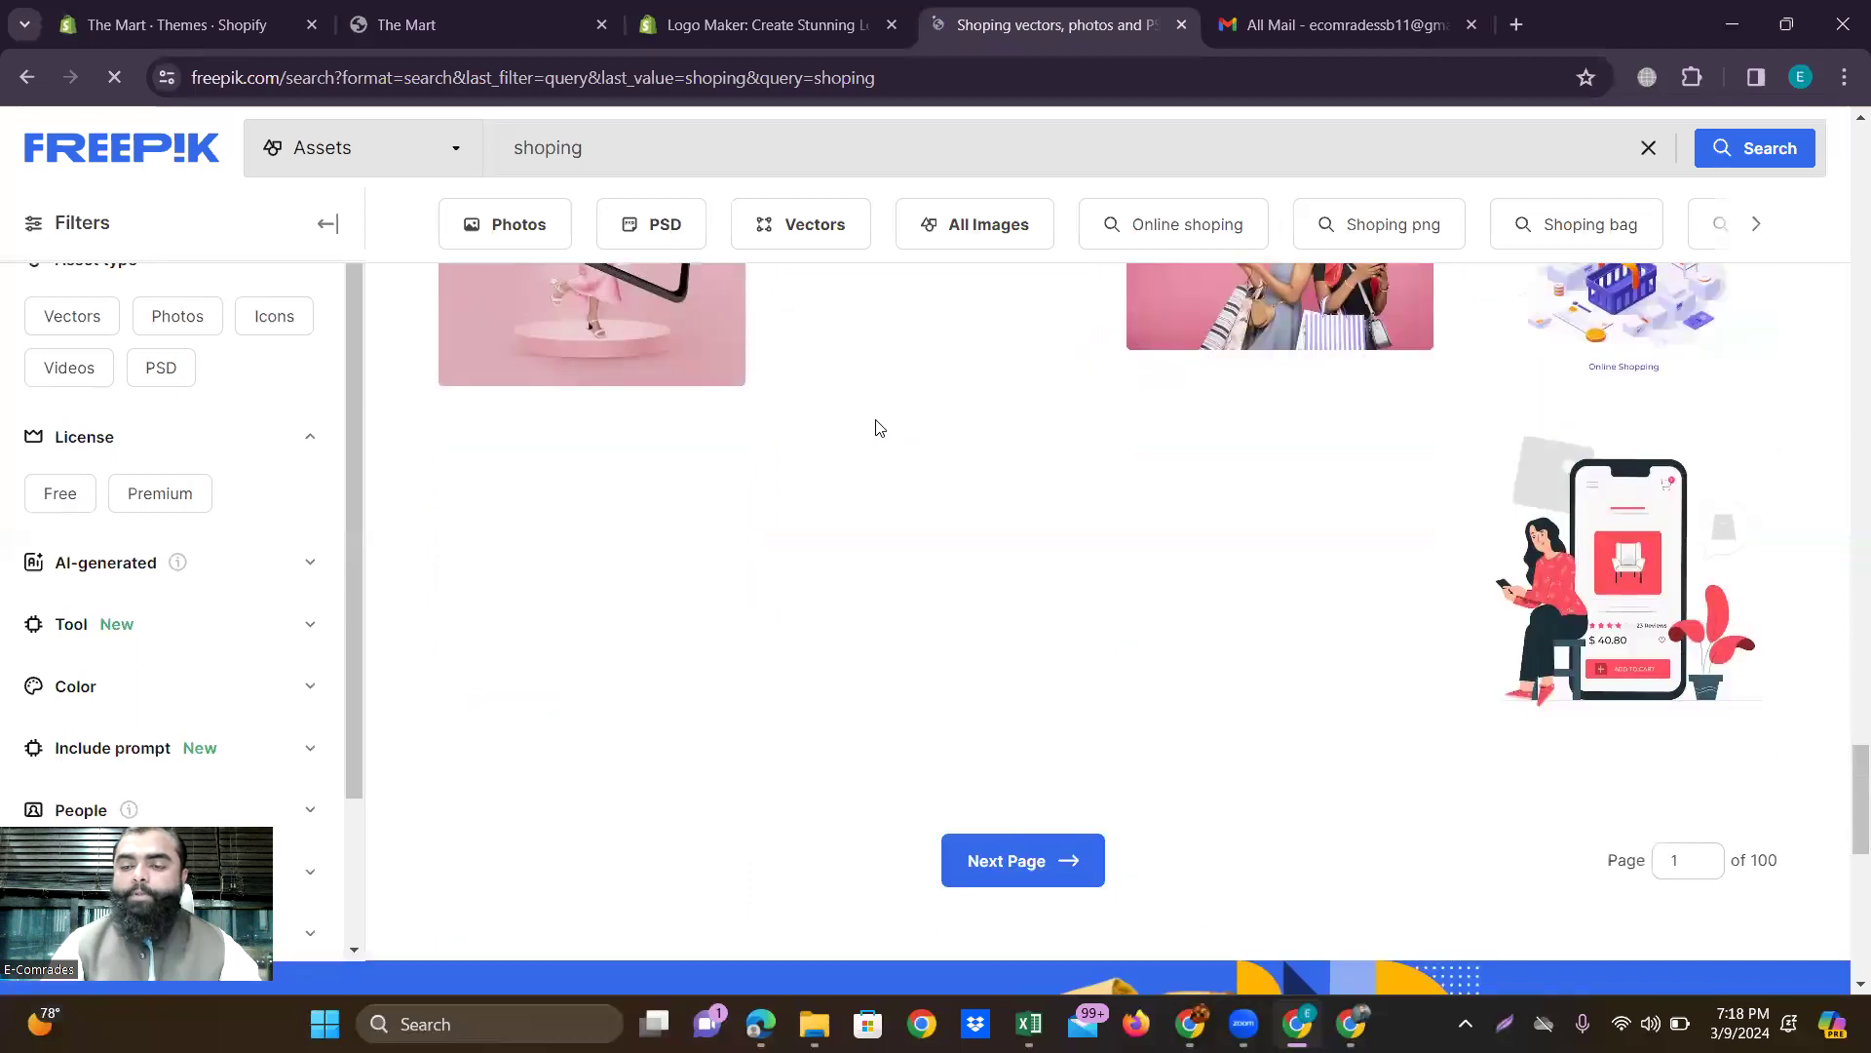
scroll(875, 426, up, 20)
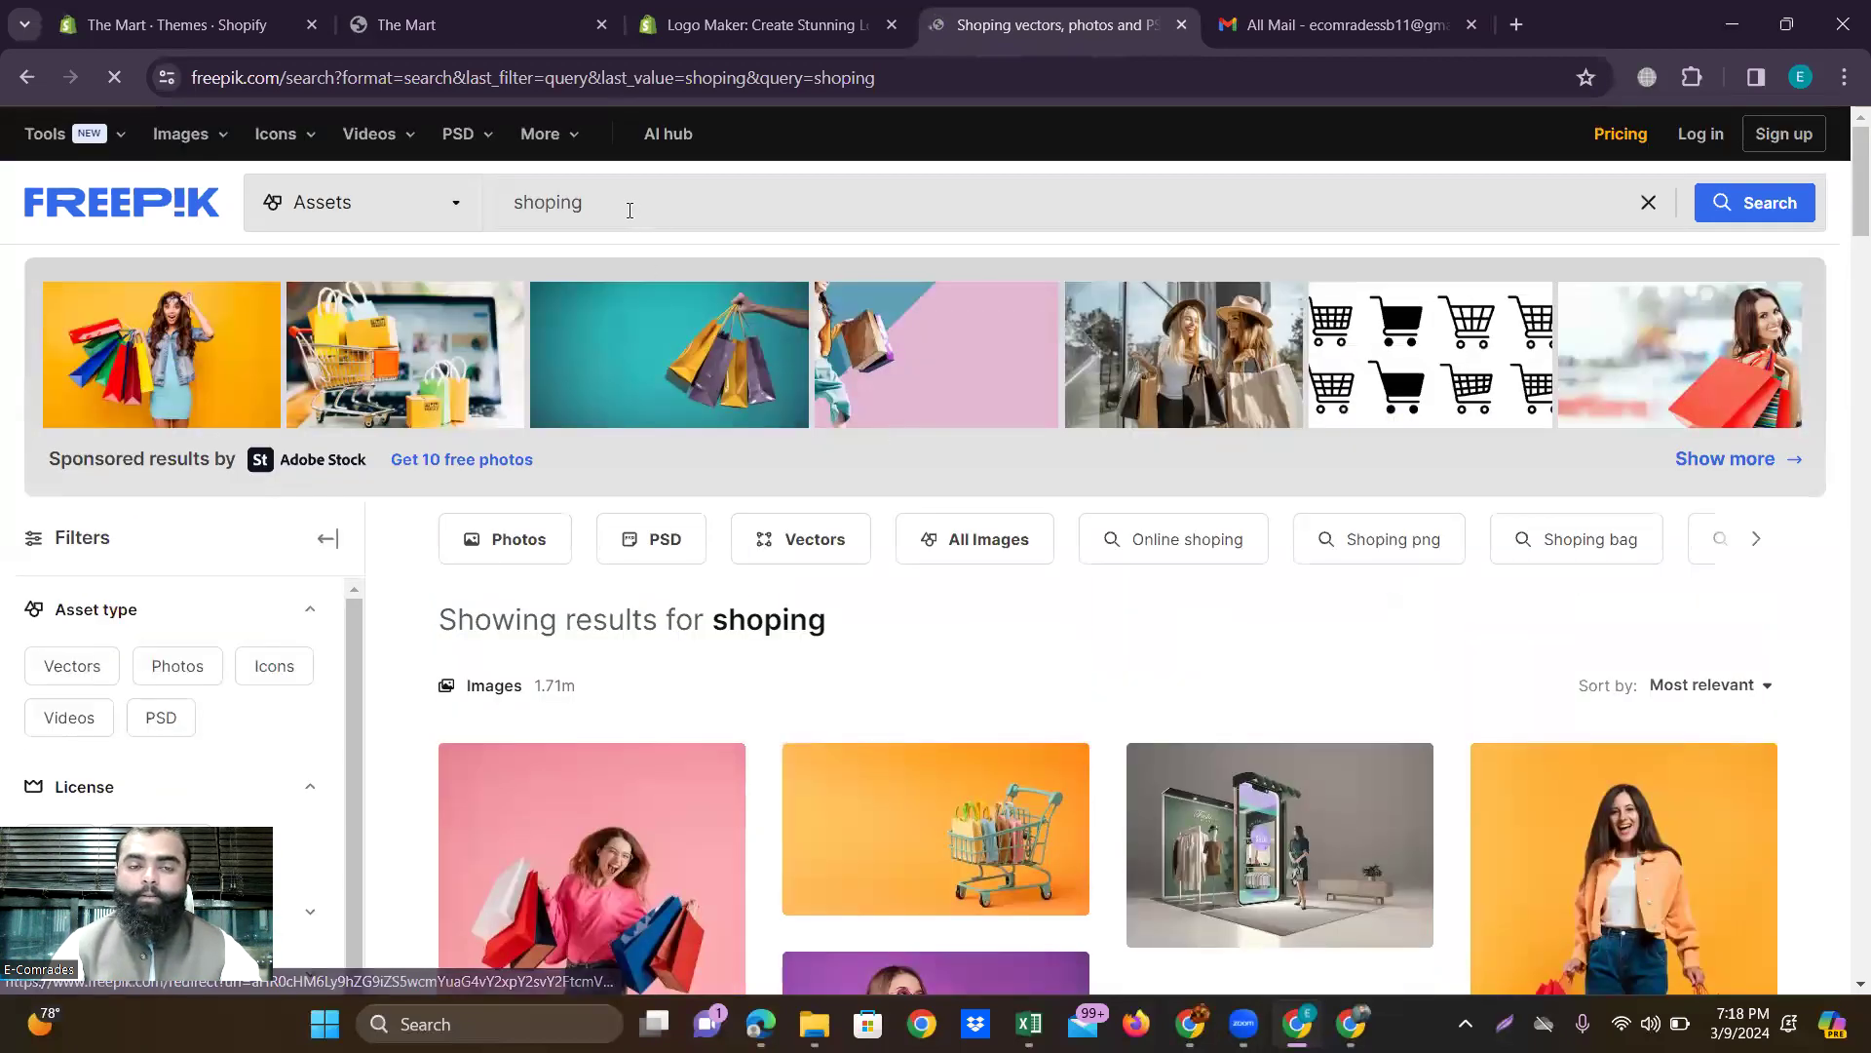
drag(627, 209, 495, 212)
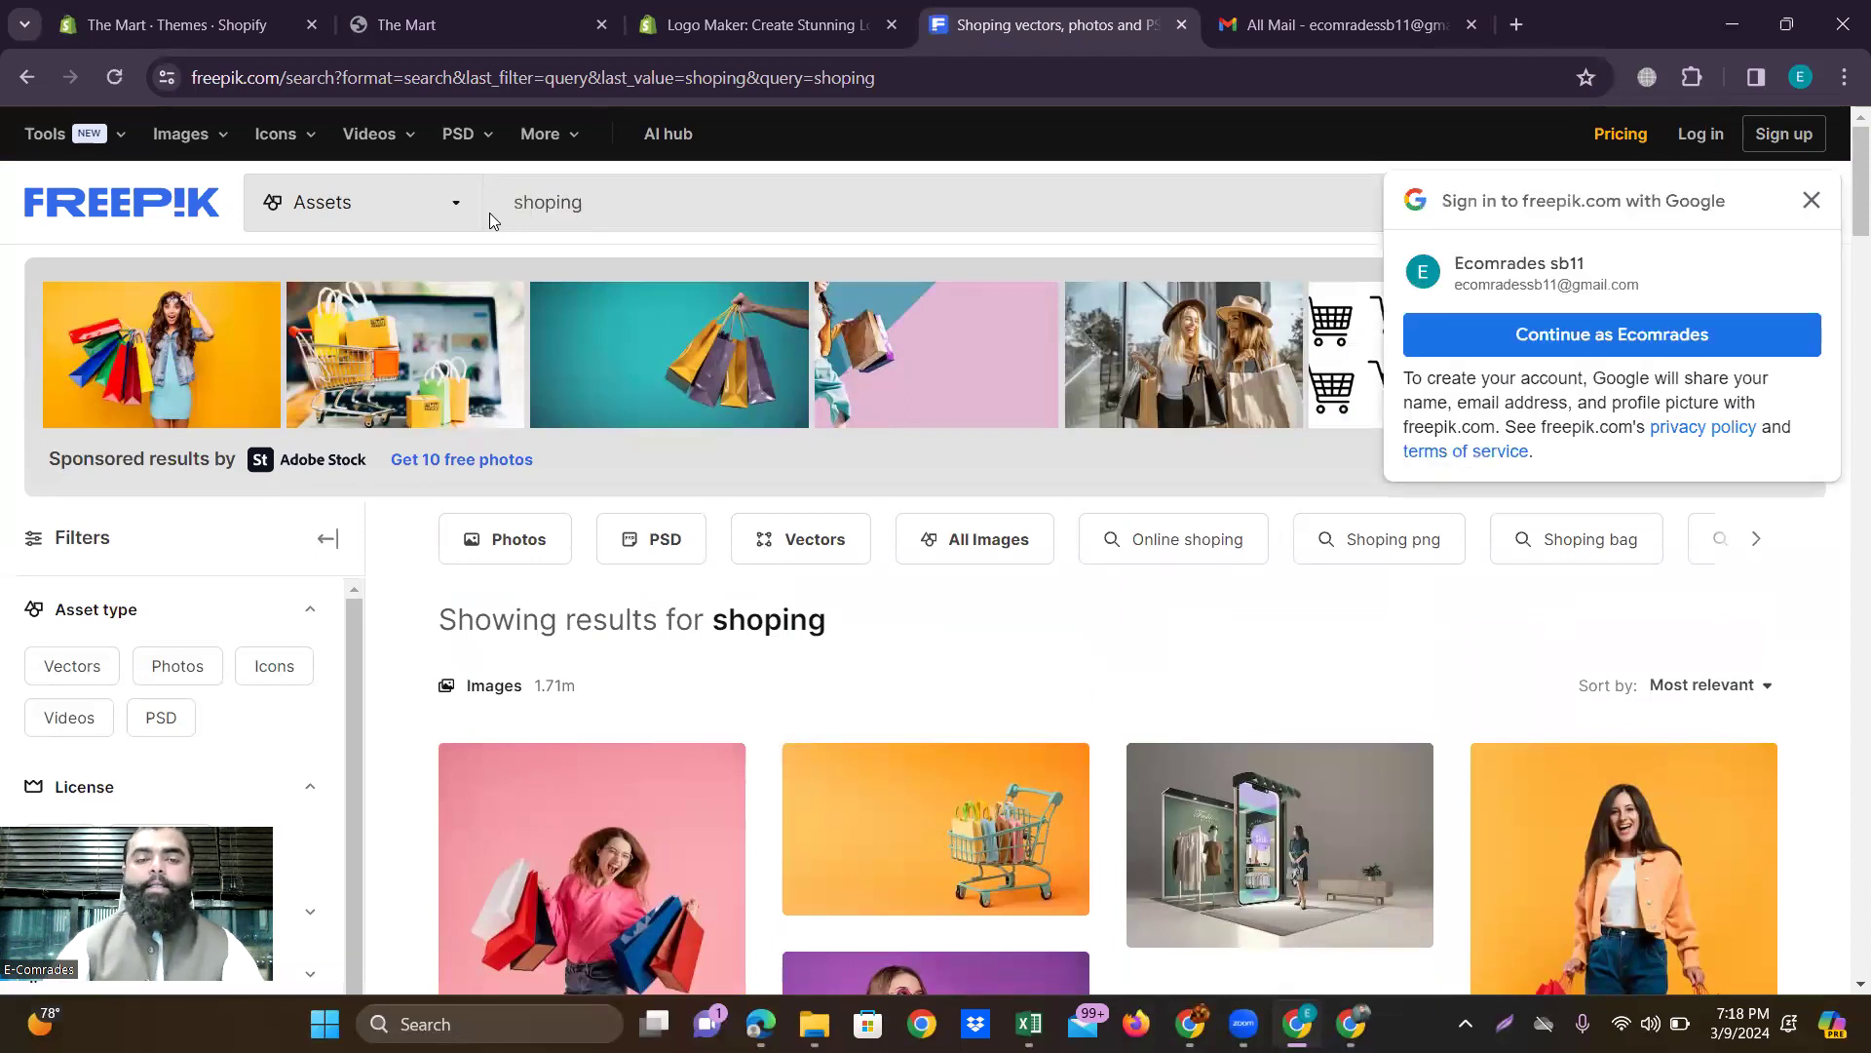
click(1811, 212)
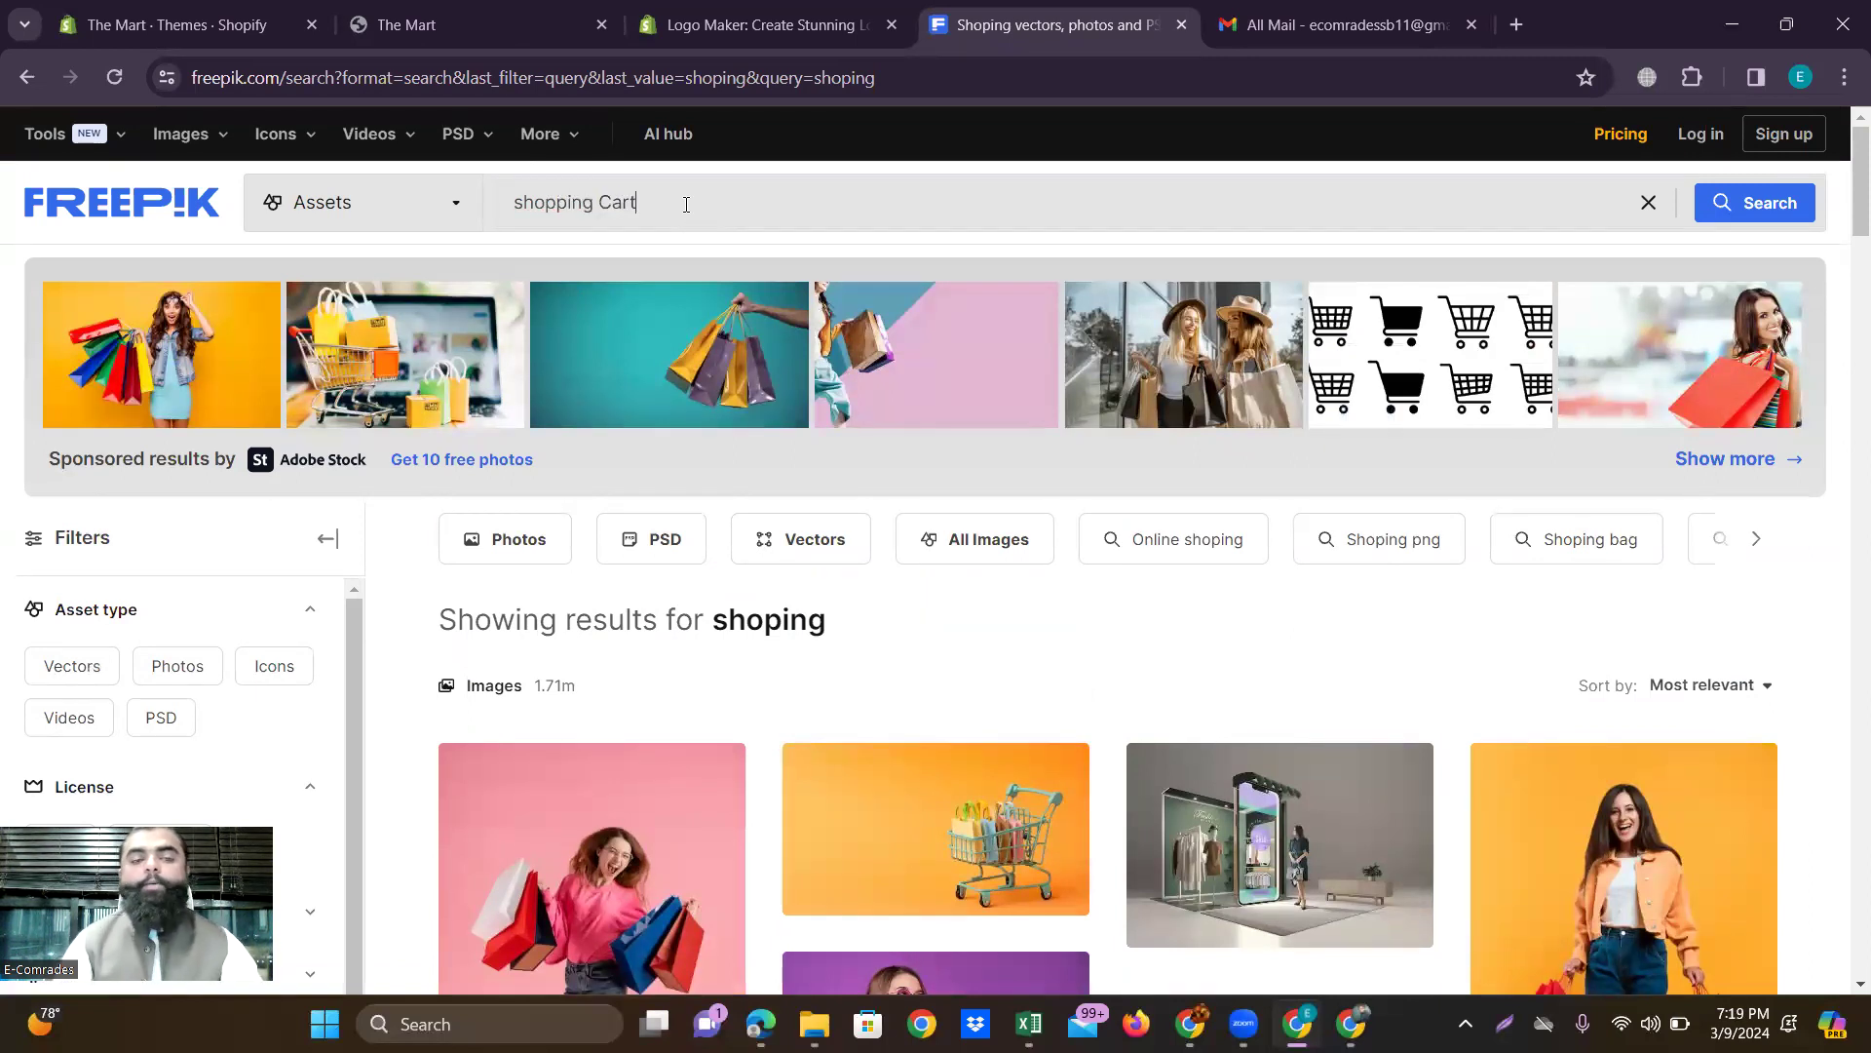
key(Return)
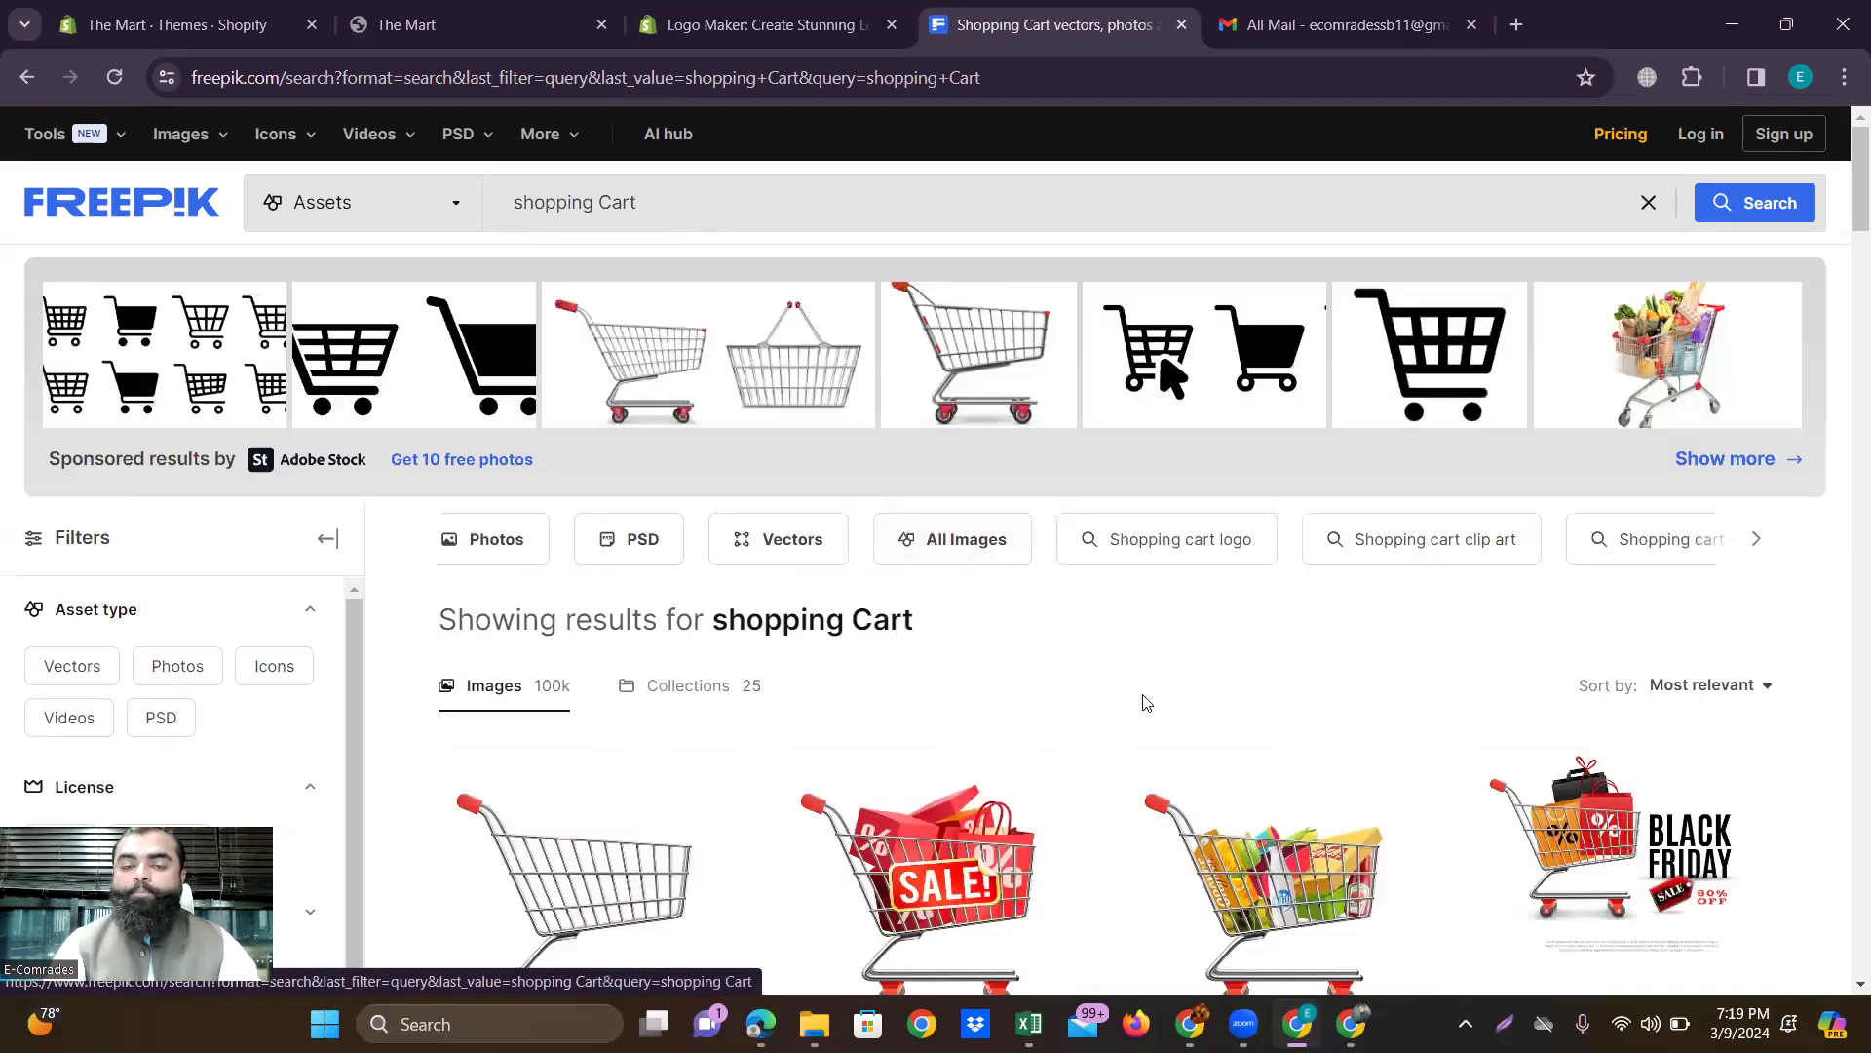
Look through the shopping cart results for an image that suits the store's banner.
scroll(1190, 717, down, 5)
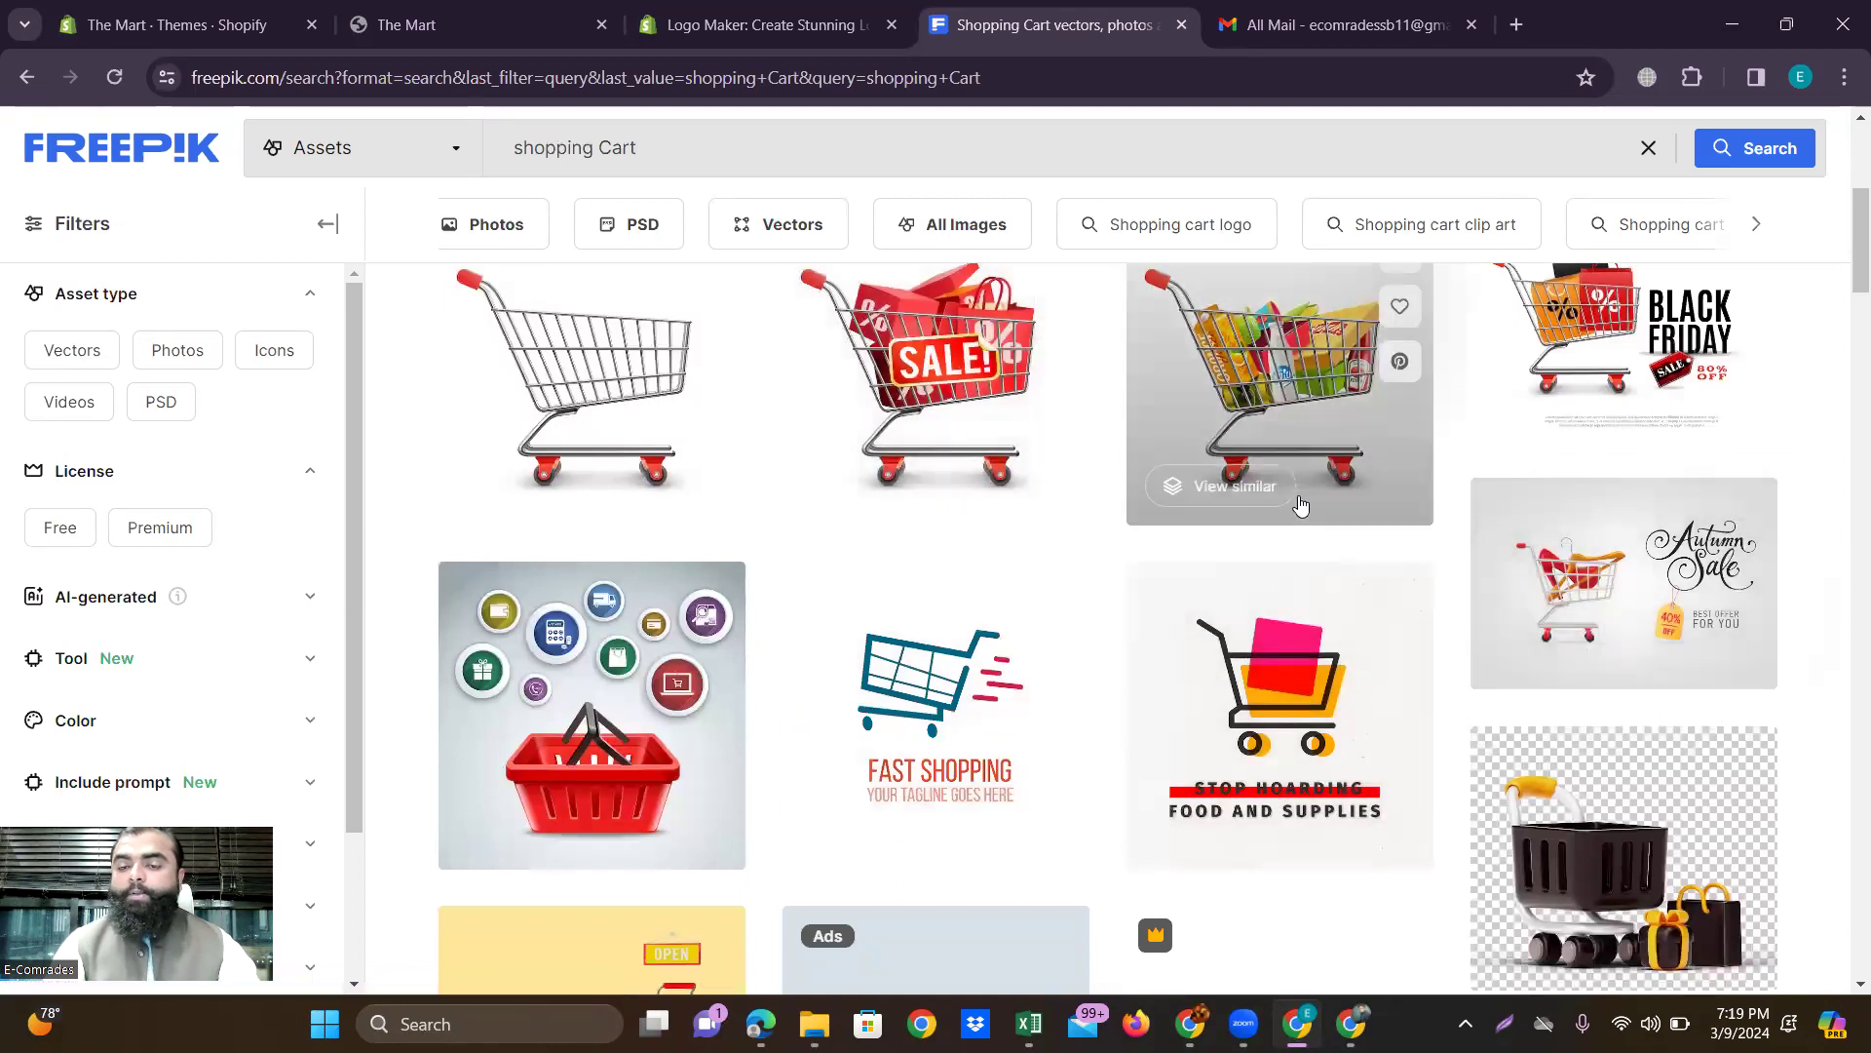
scroll(1156, 472, down, 8)
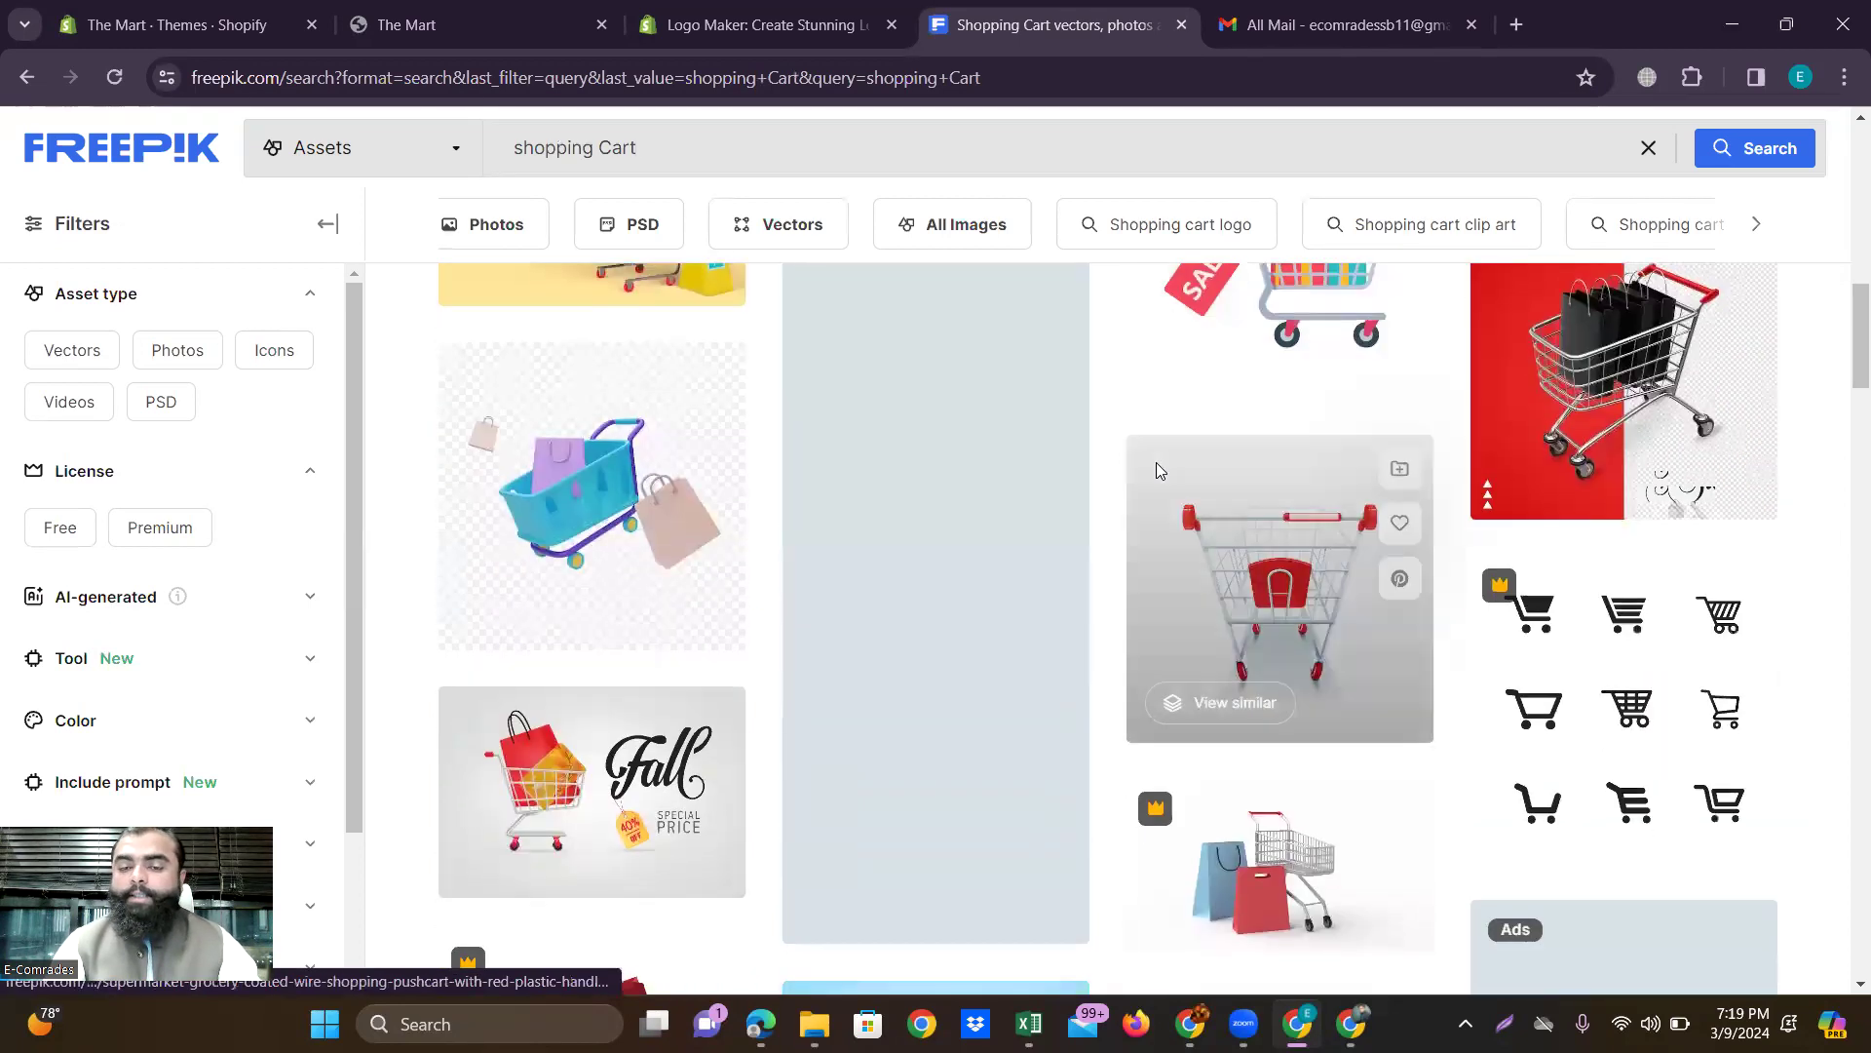
scroll(1156, 470, down, 12)
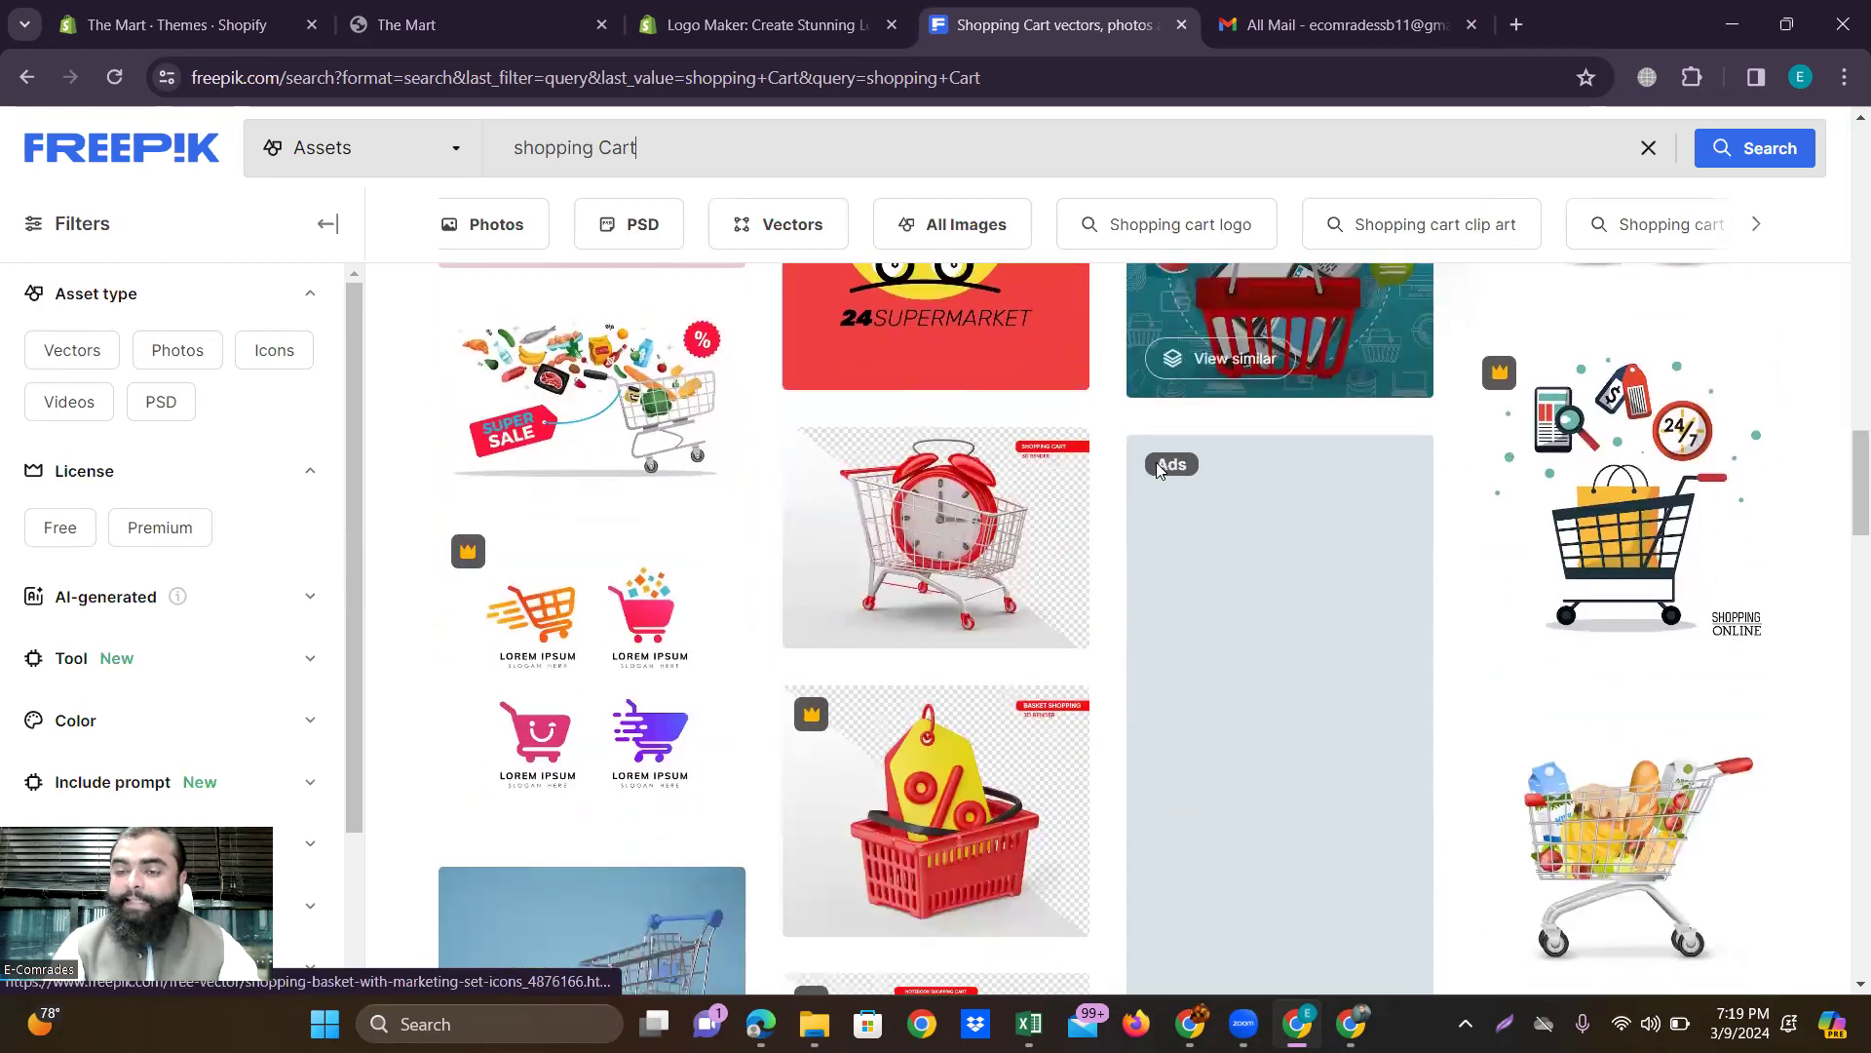
scroll(1158, 468, down, 8)
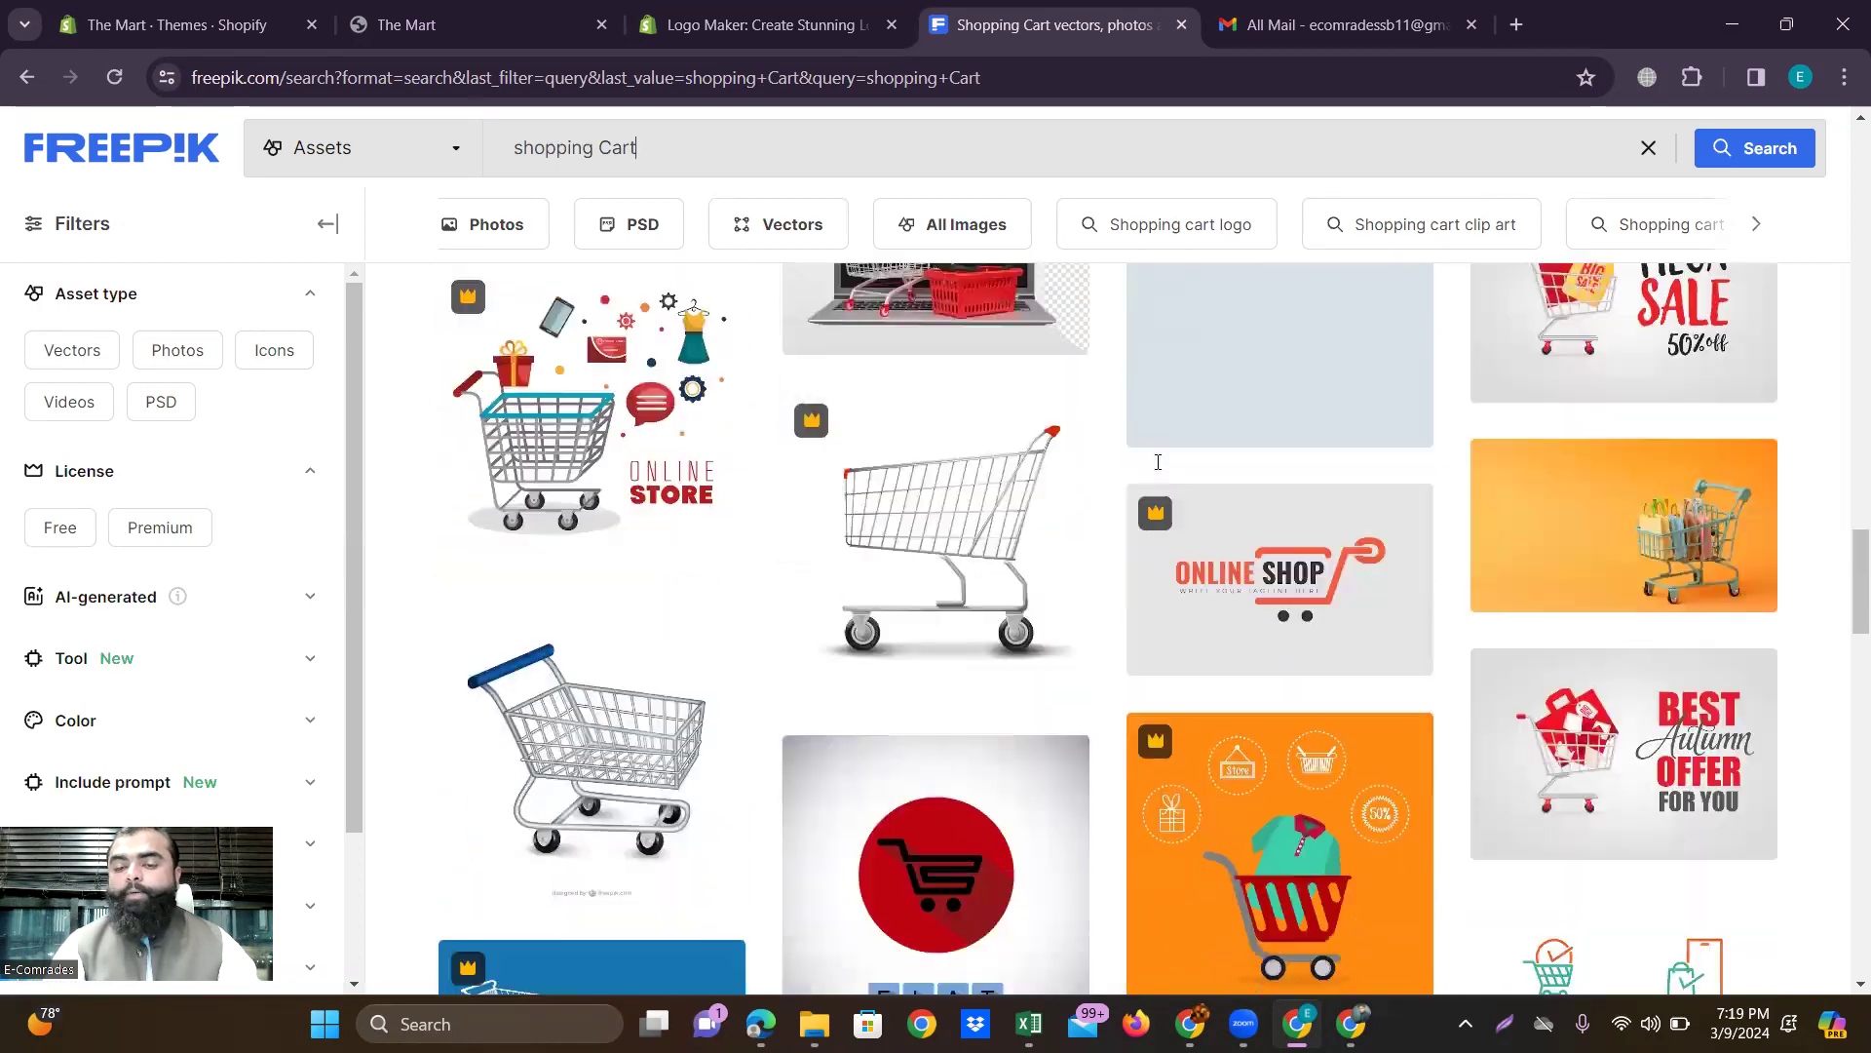
scroll(1157, 463, down, 5)
scroll(1158, 466, up, 5)
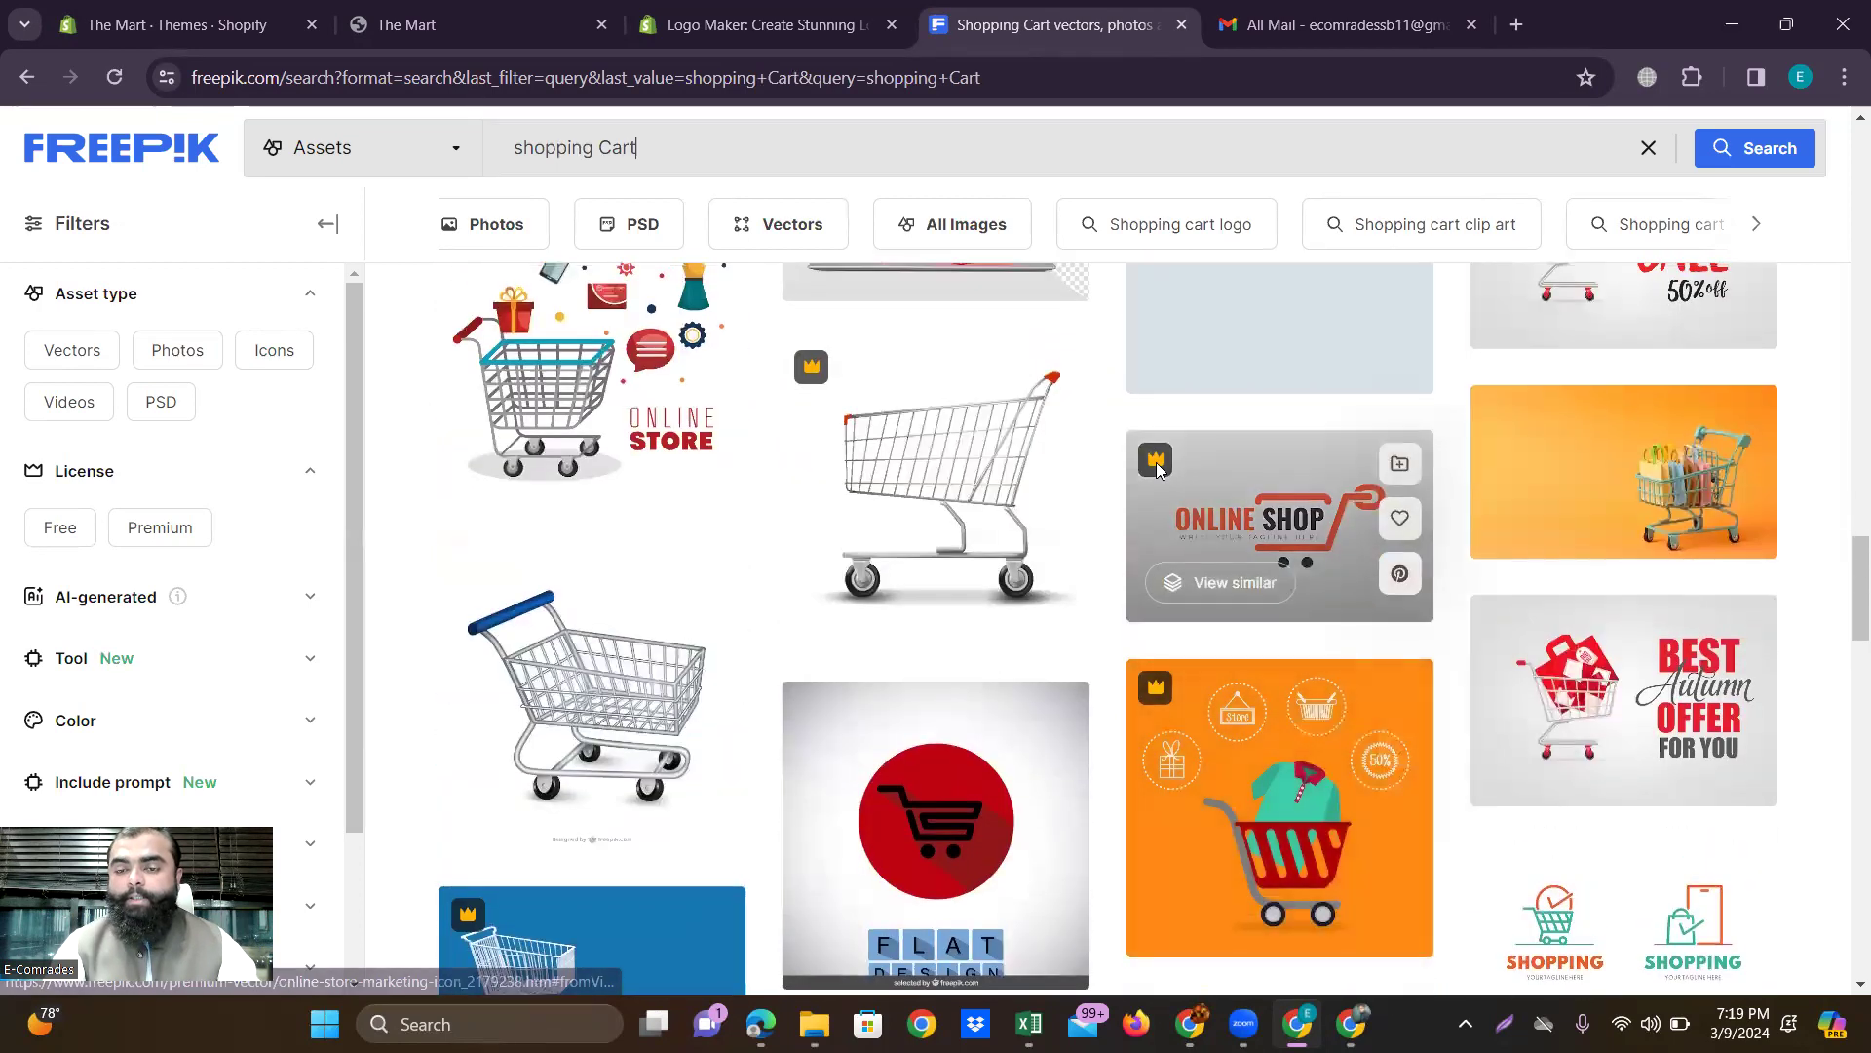
scroll(1158, 470, down, 1)
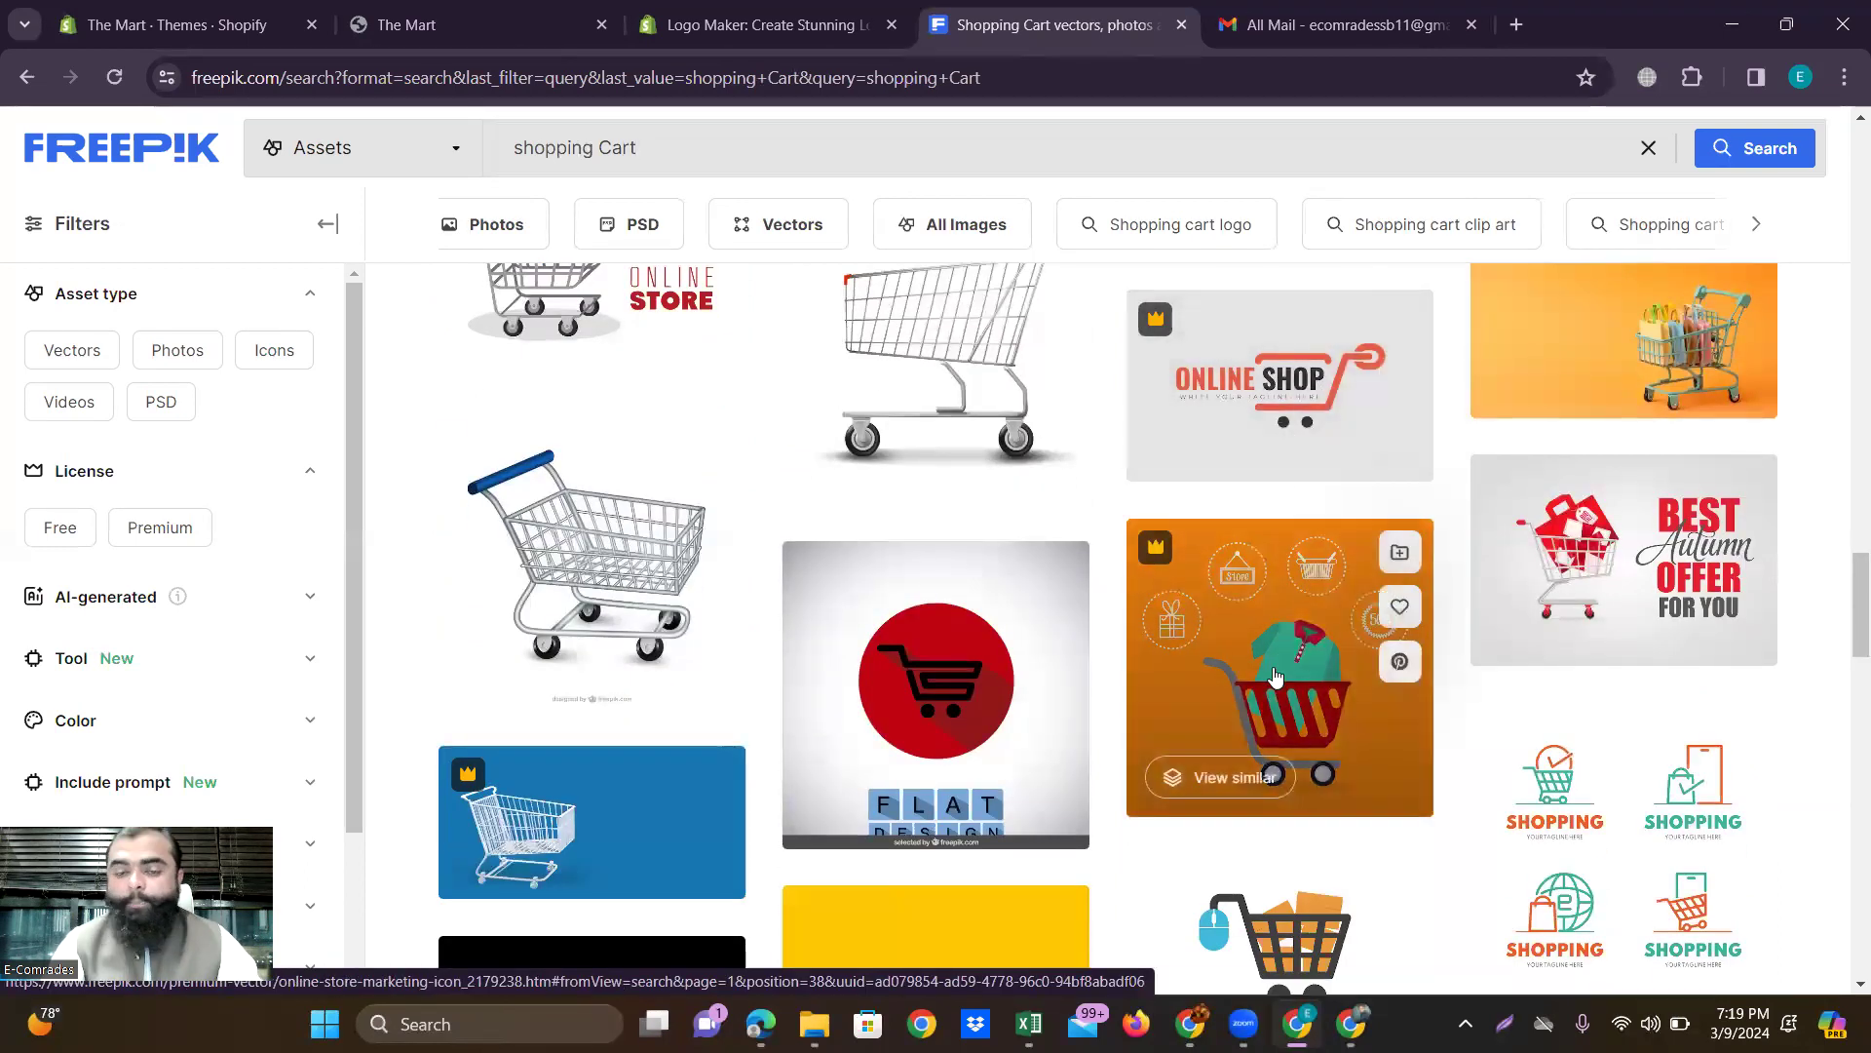
scroll(1275, 674, down, 7)
scroll(1275, 674, up, 2)
scroll(1274, 674, down, 11)
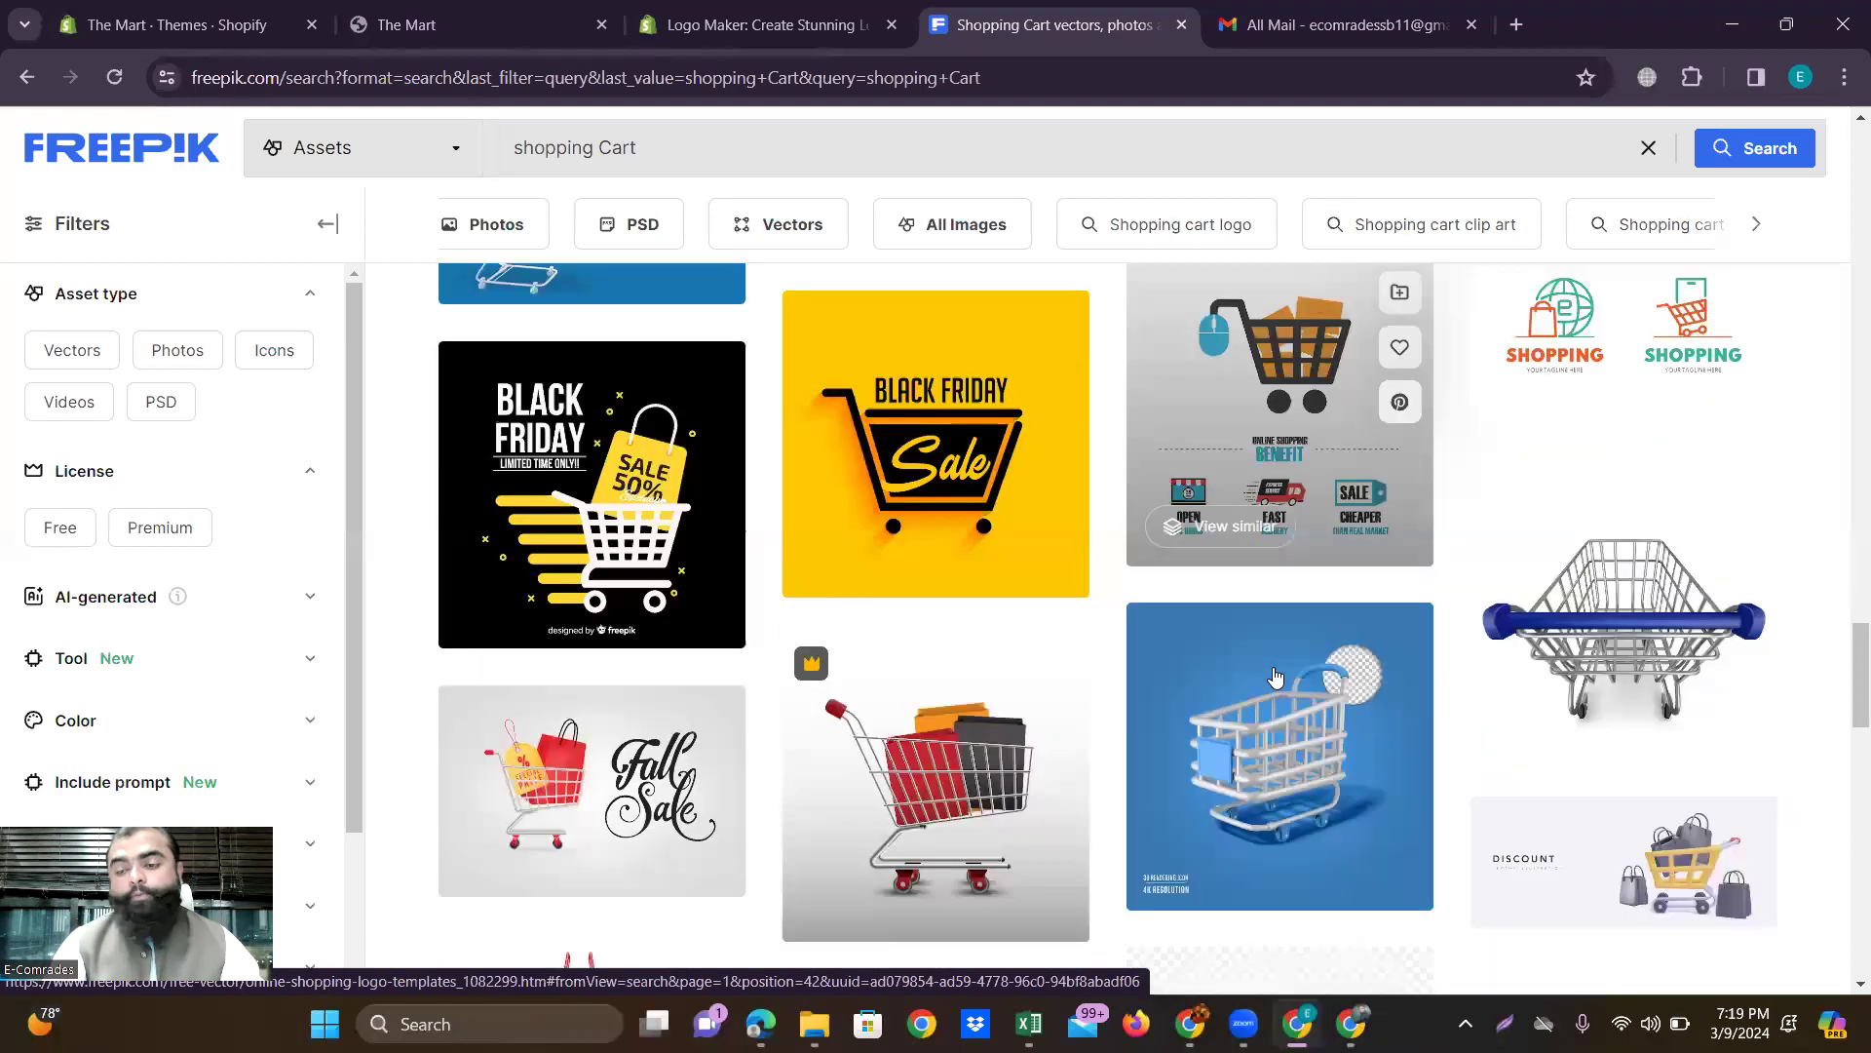
scroll(1275, 675, up, 2)
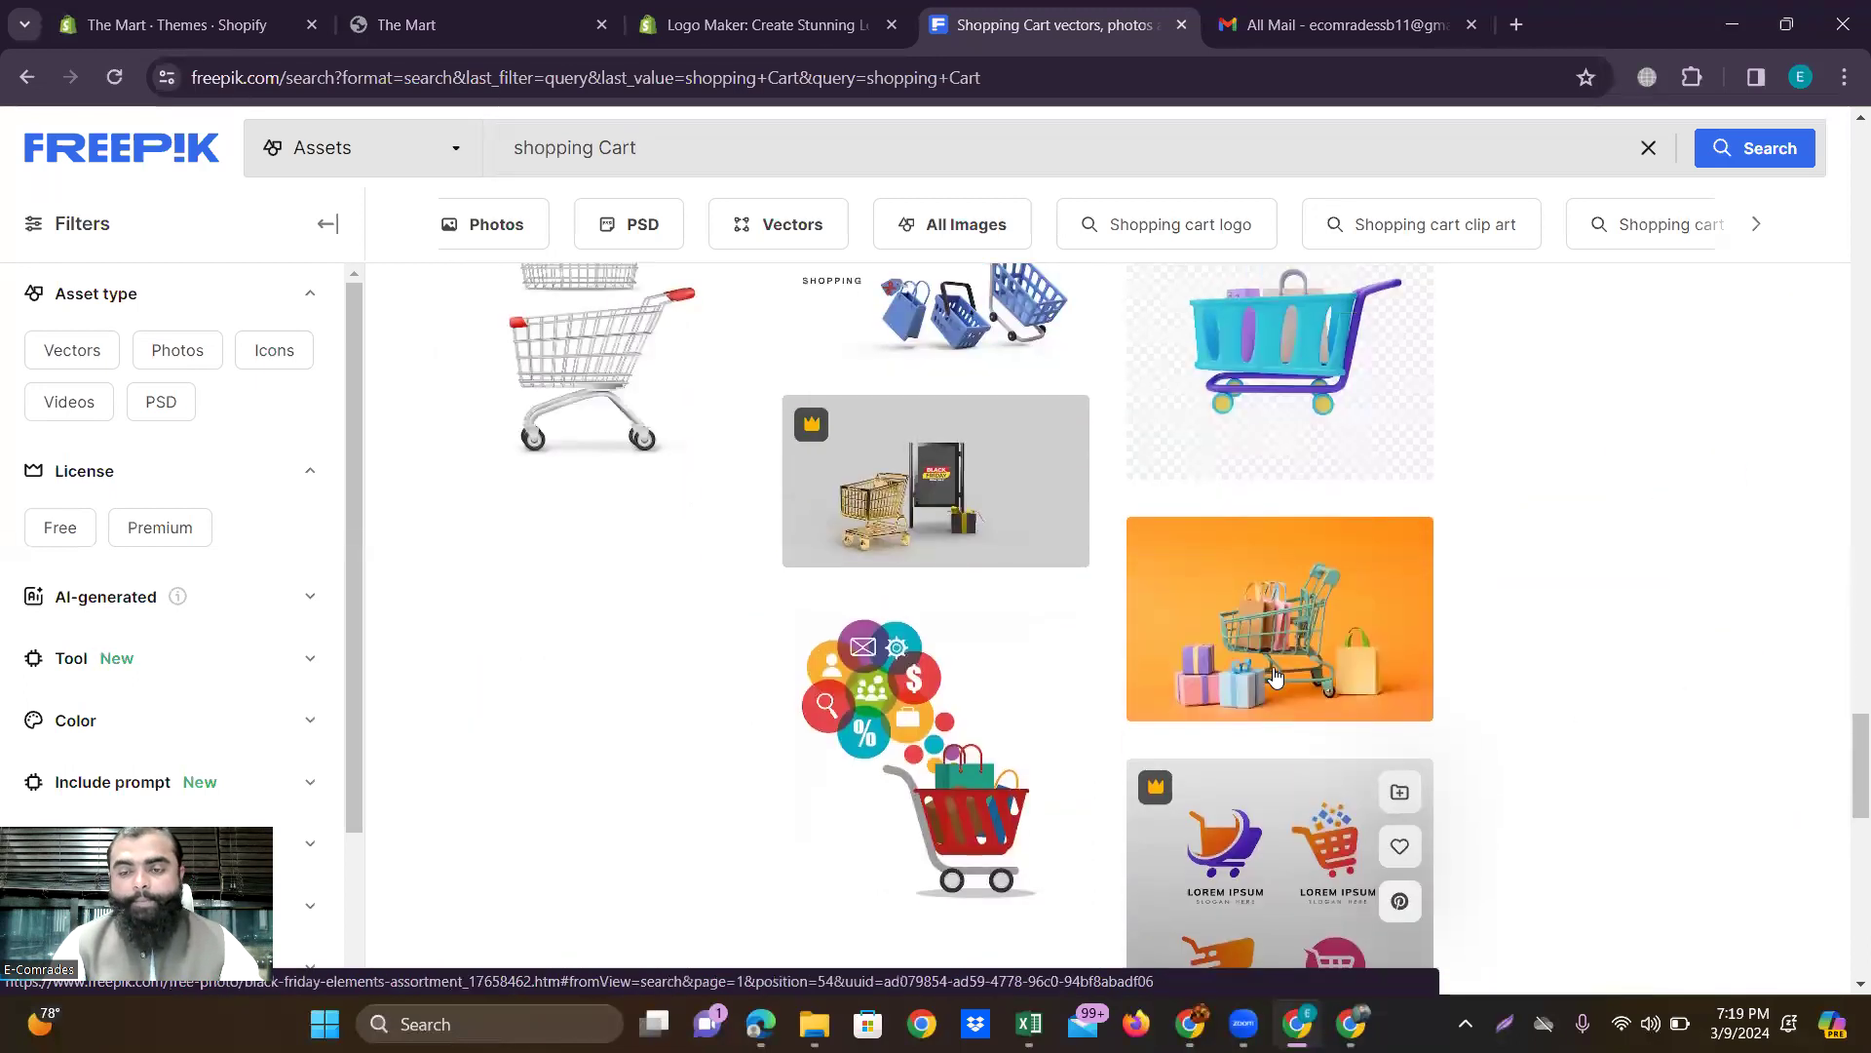
click(881, 147)
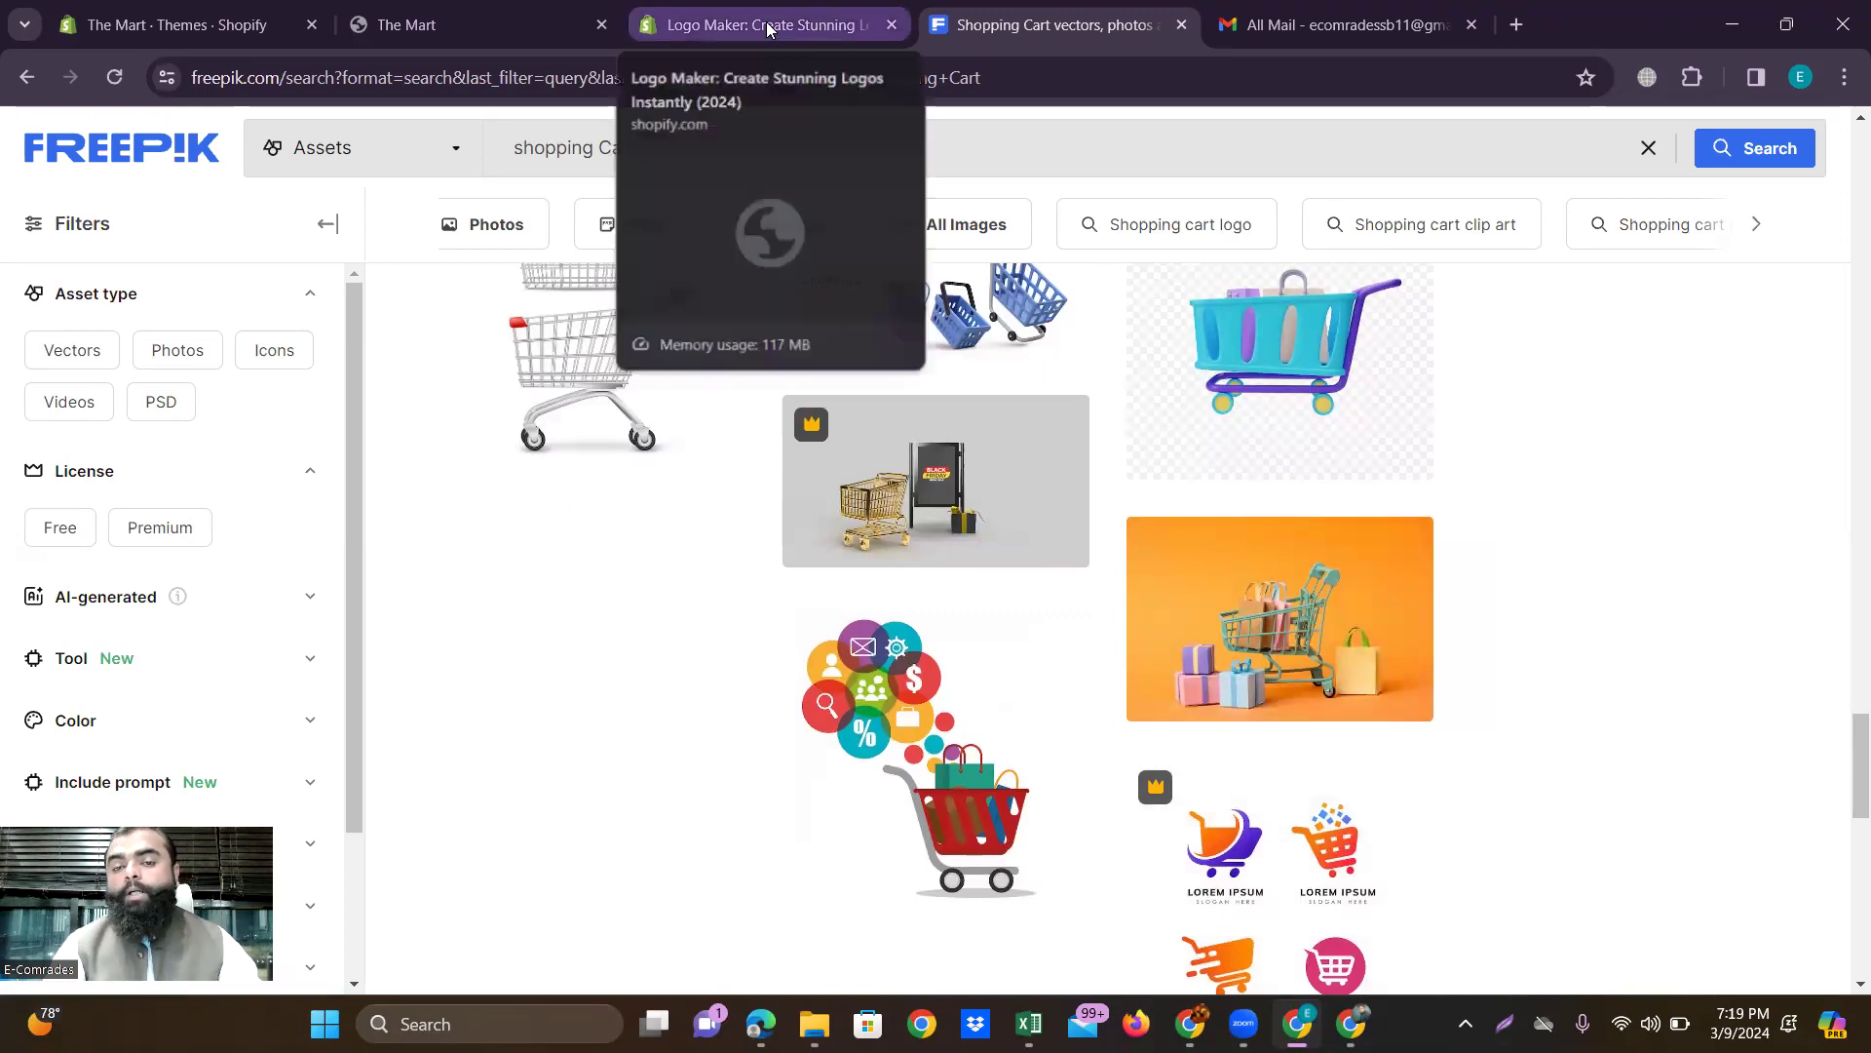
scroll(1147, 560, down, 5)
scroll(1146, 559, up, 6)
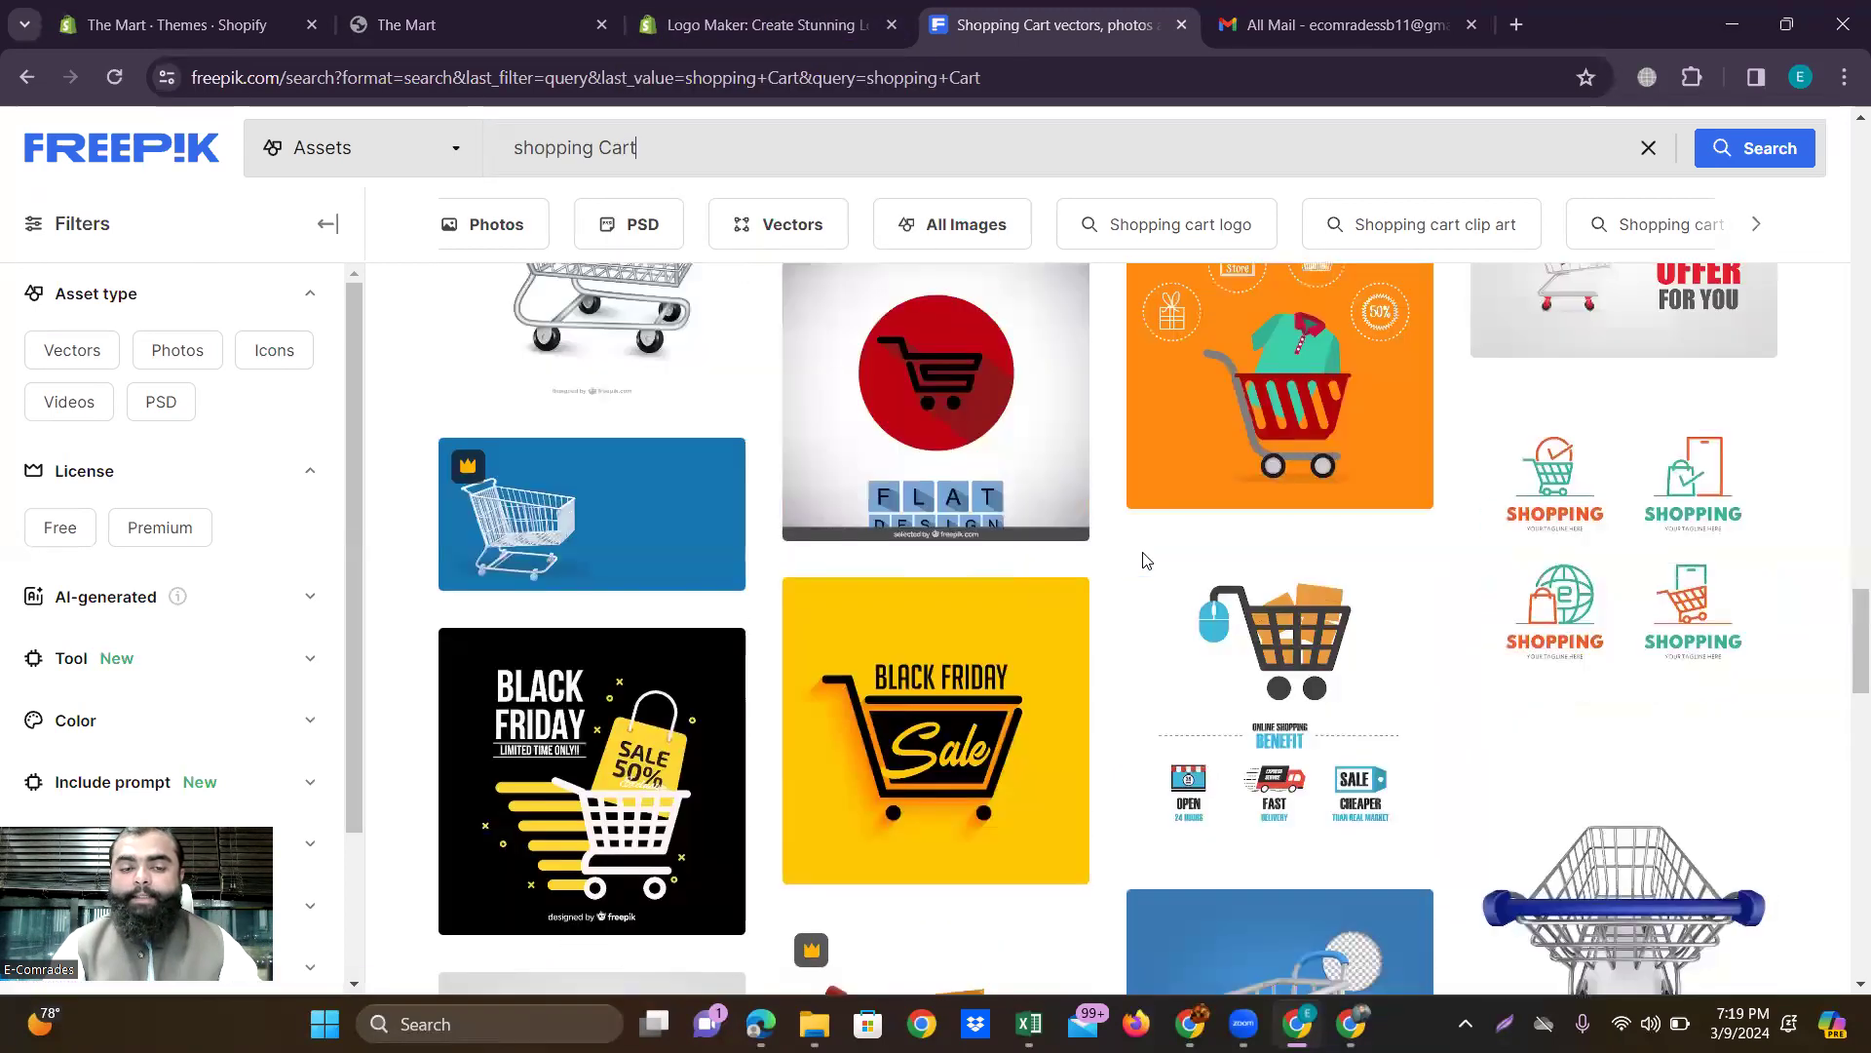
scroll(1144, 558, up, 10)
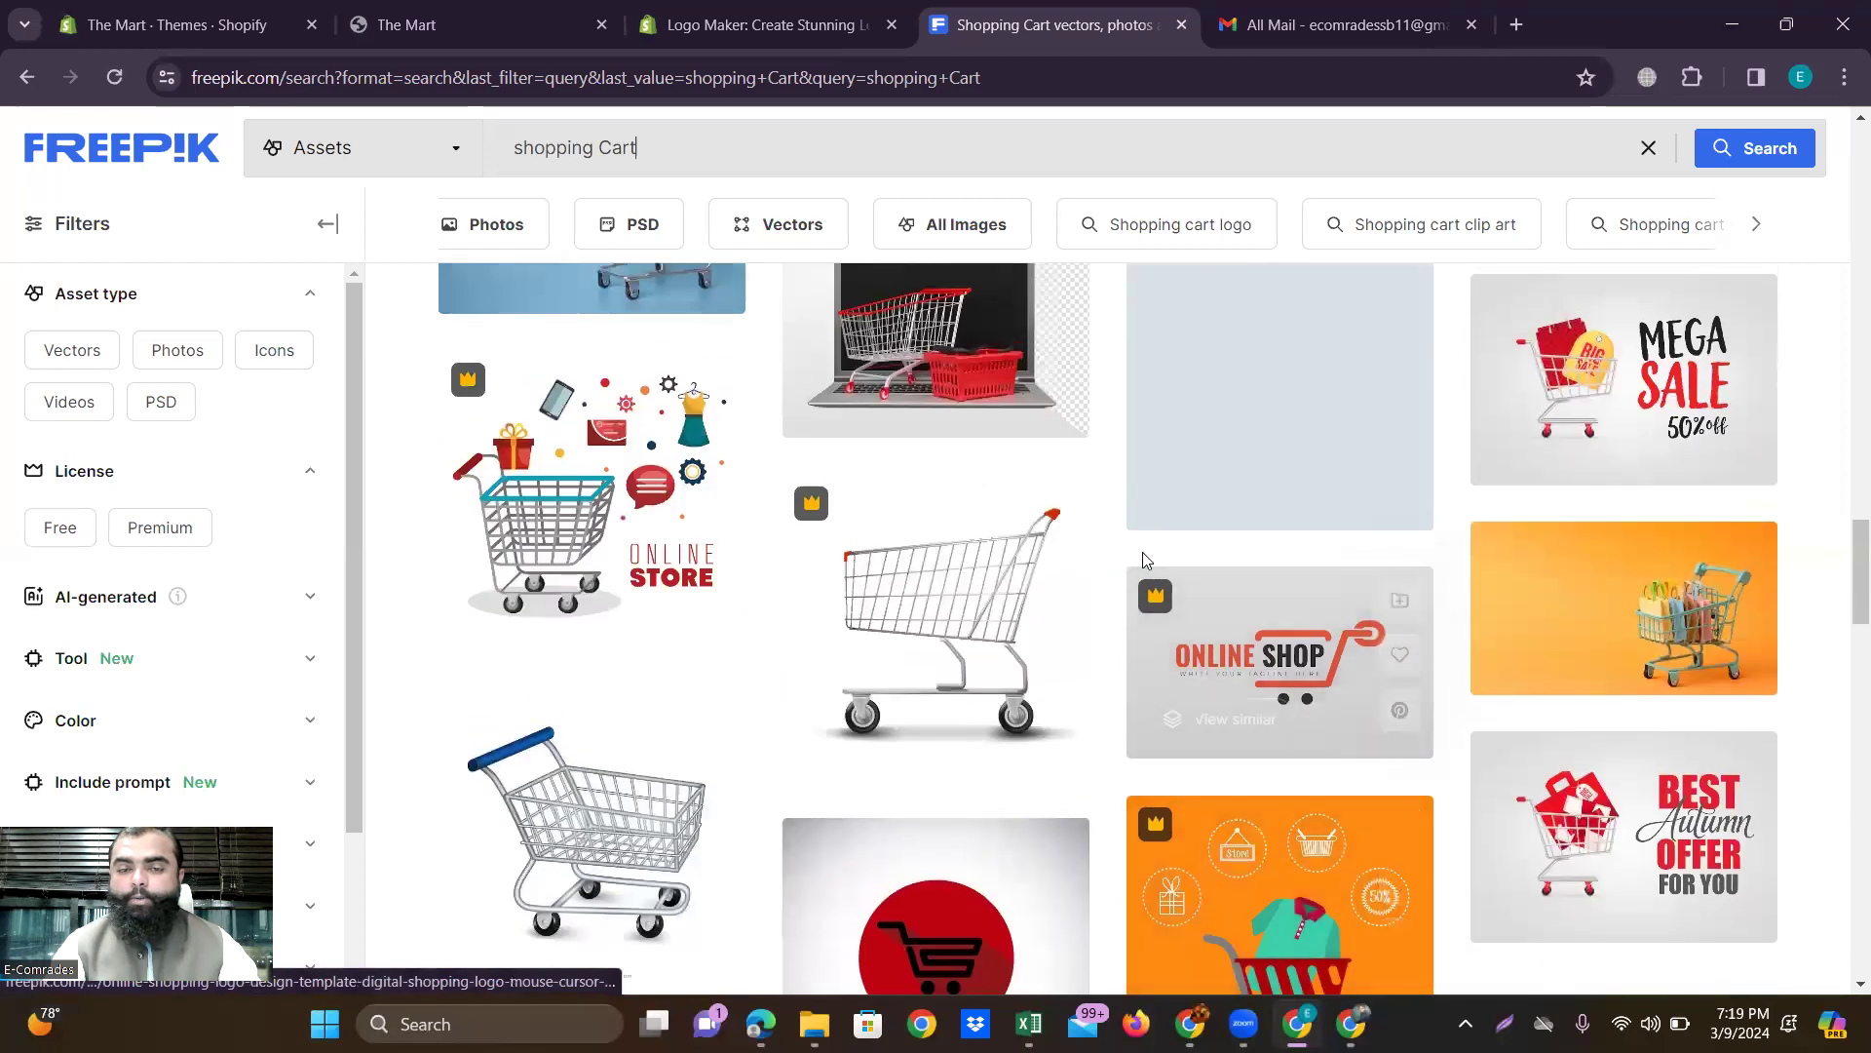
scroll(1145, 562, up, 3)
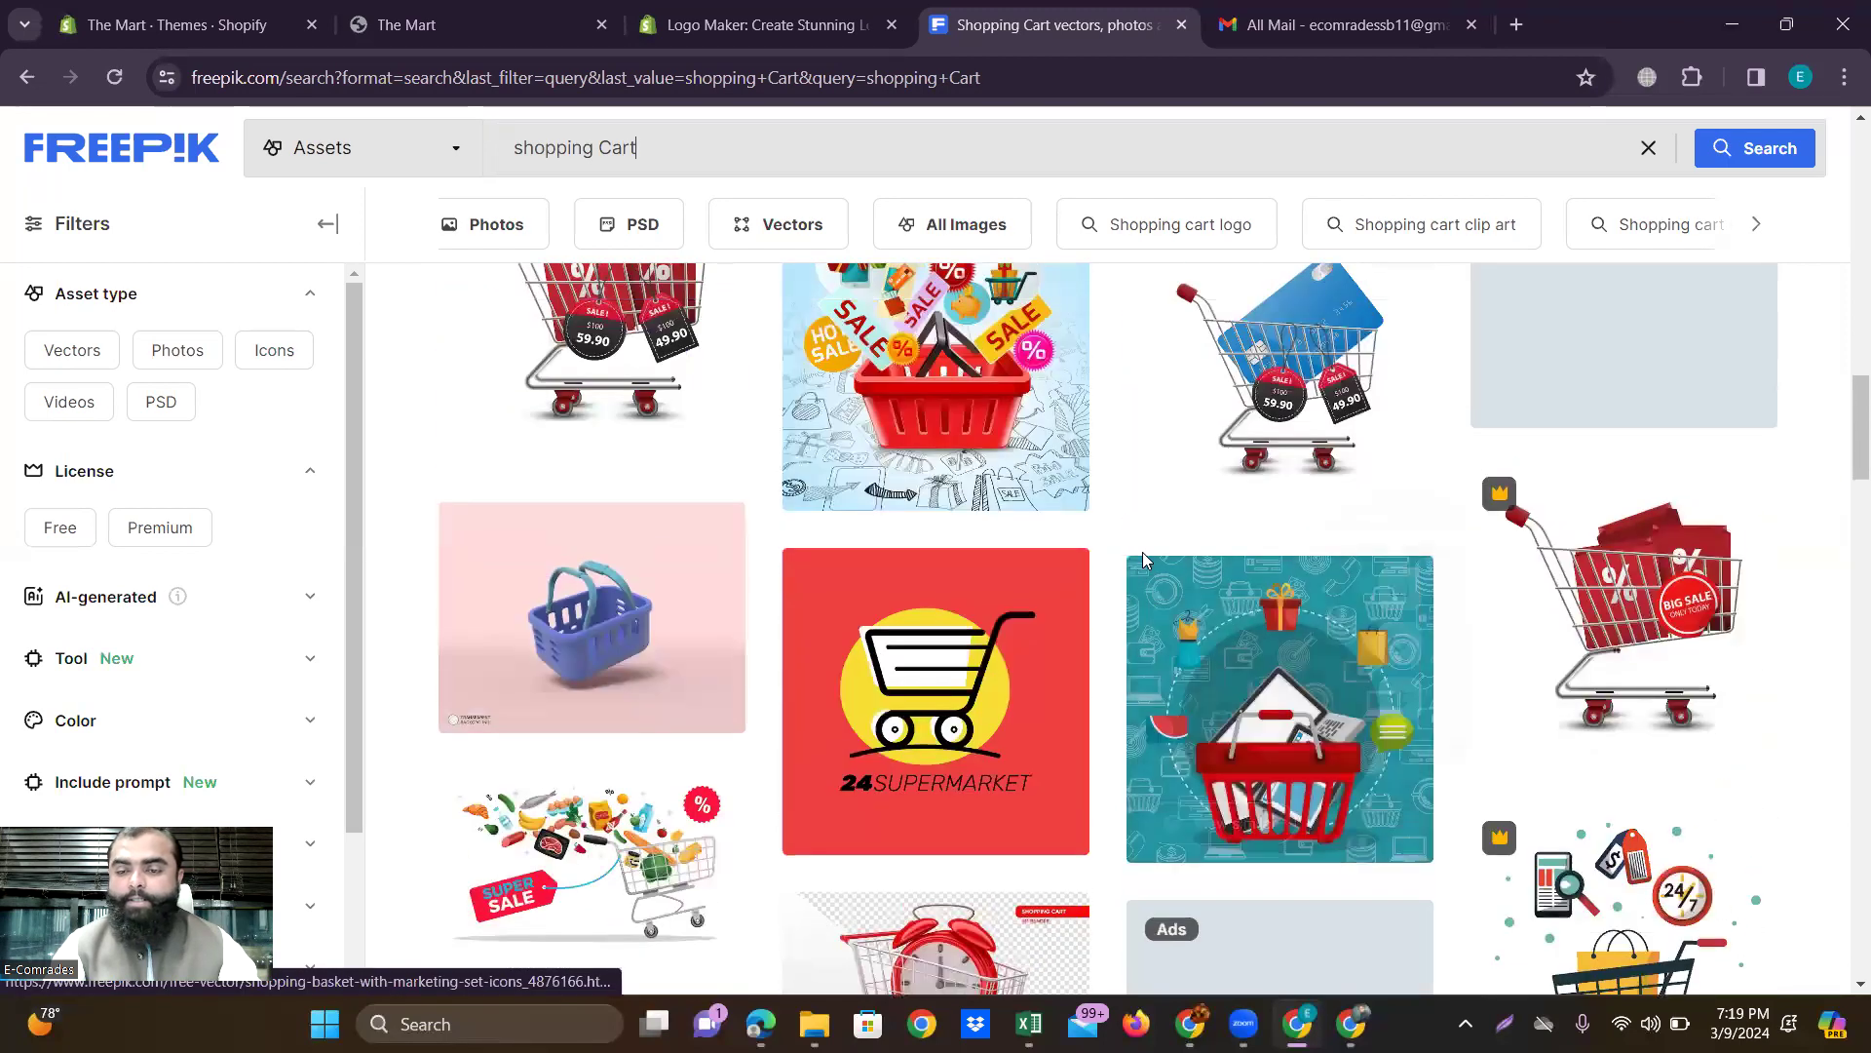
scroll(1144, 562, up, 3)
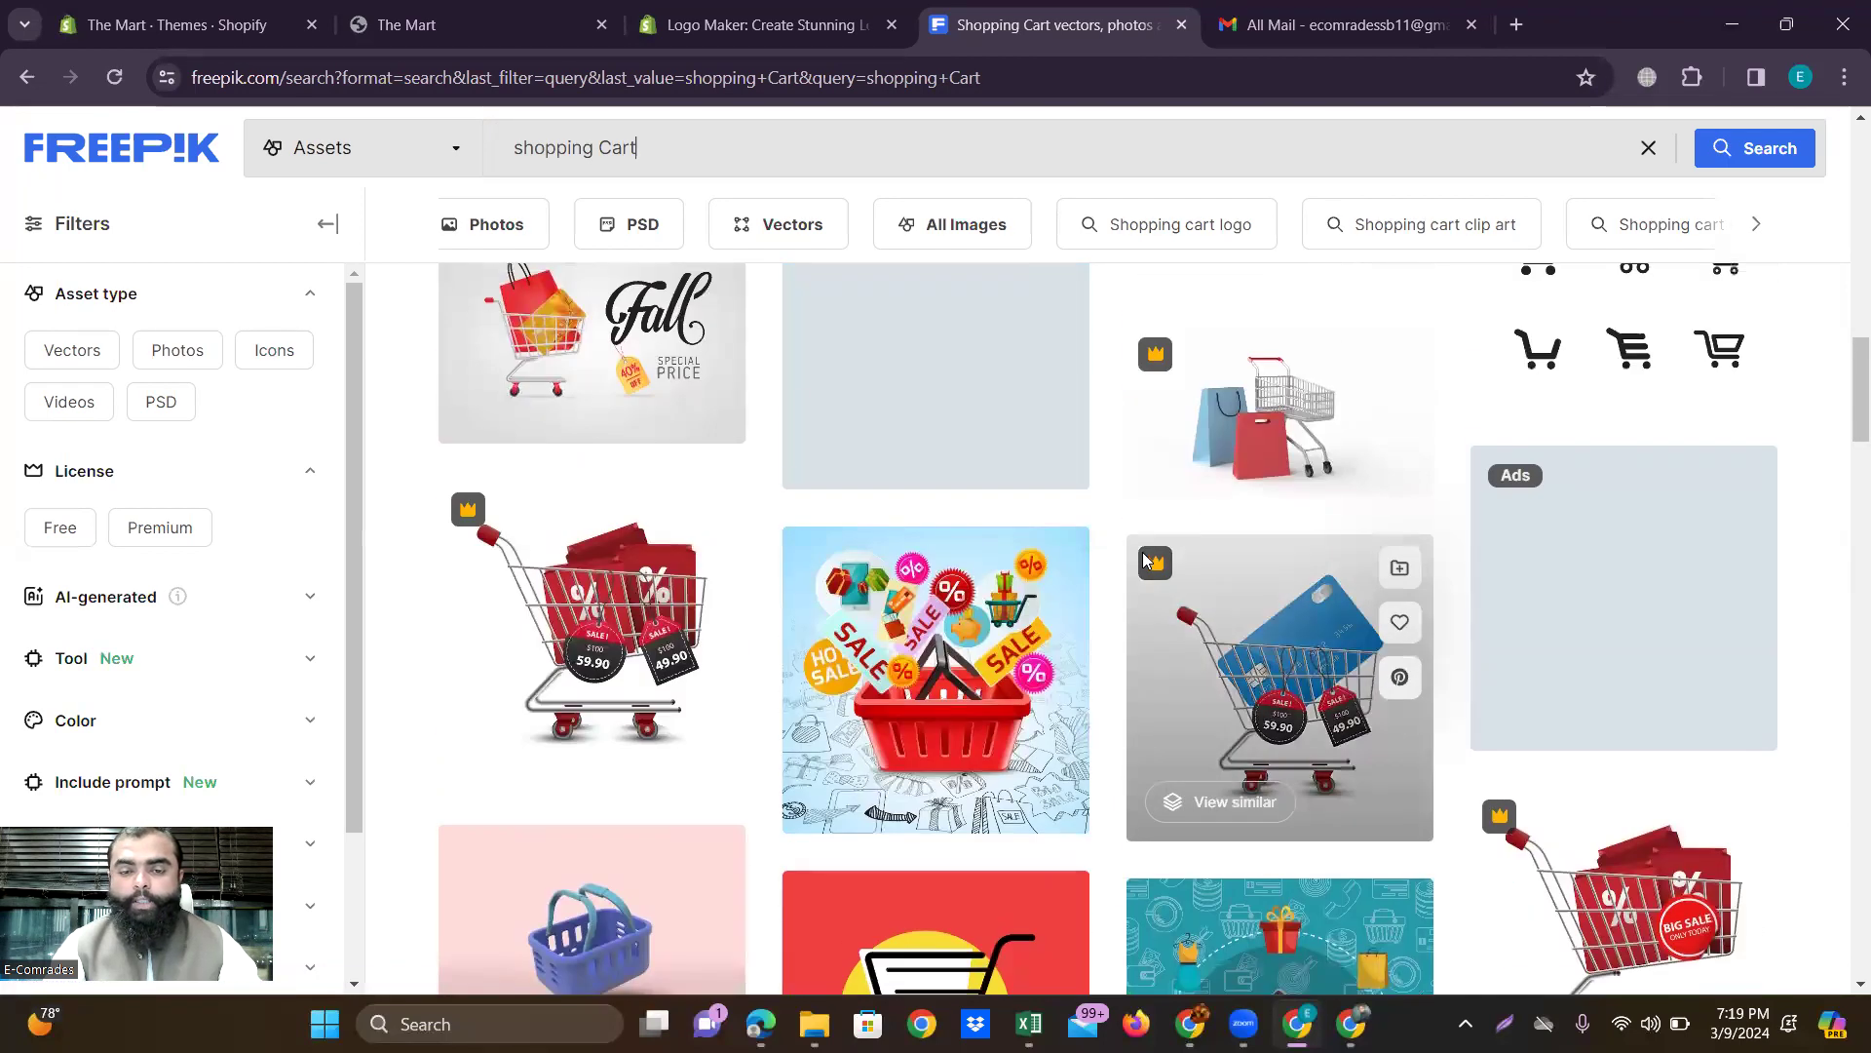
scroll(1145, 561, up, 1)
scroll(1144, 562, up, 1)
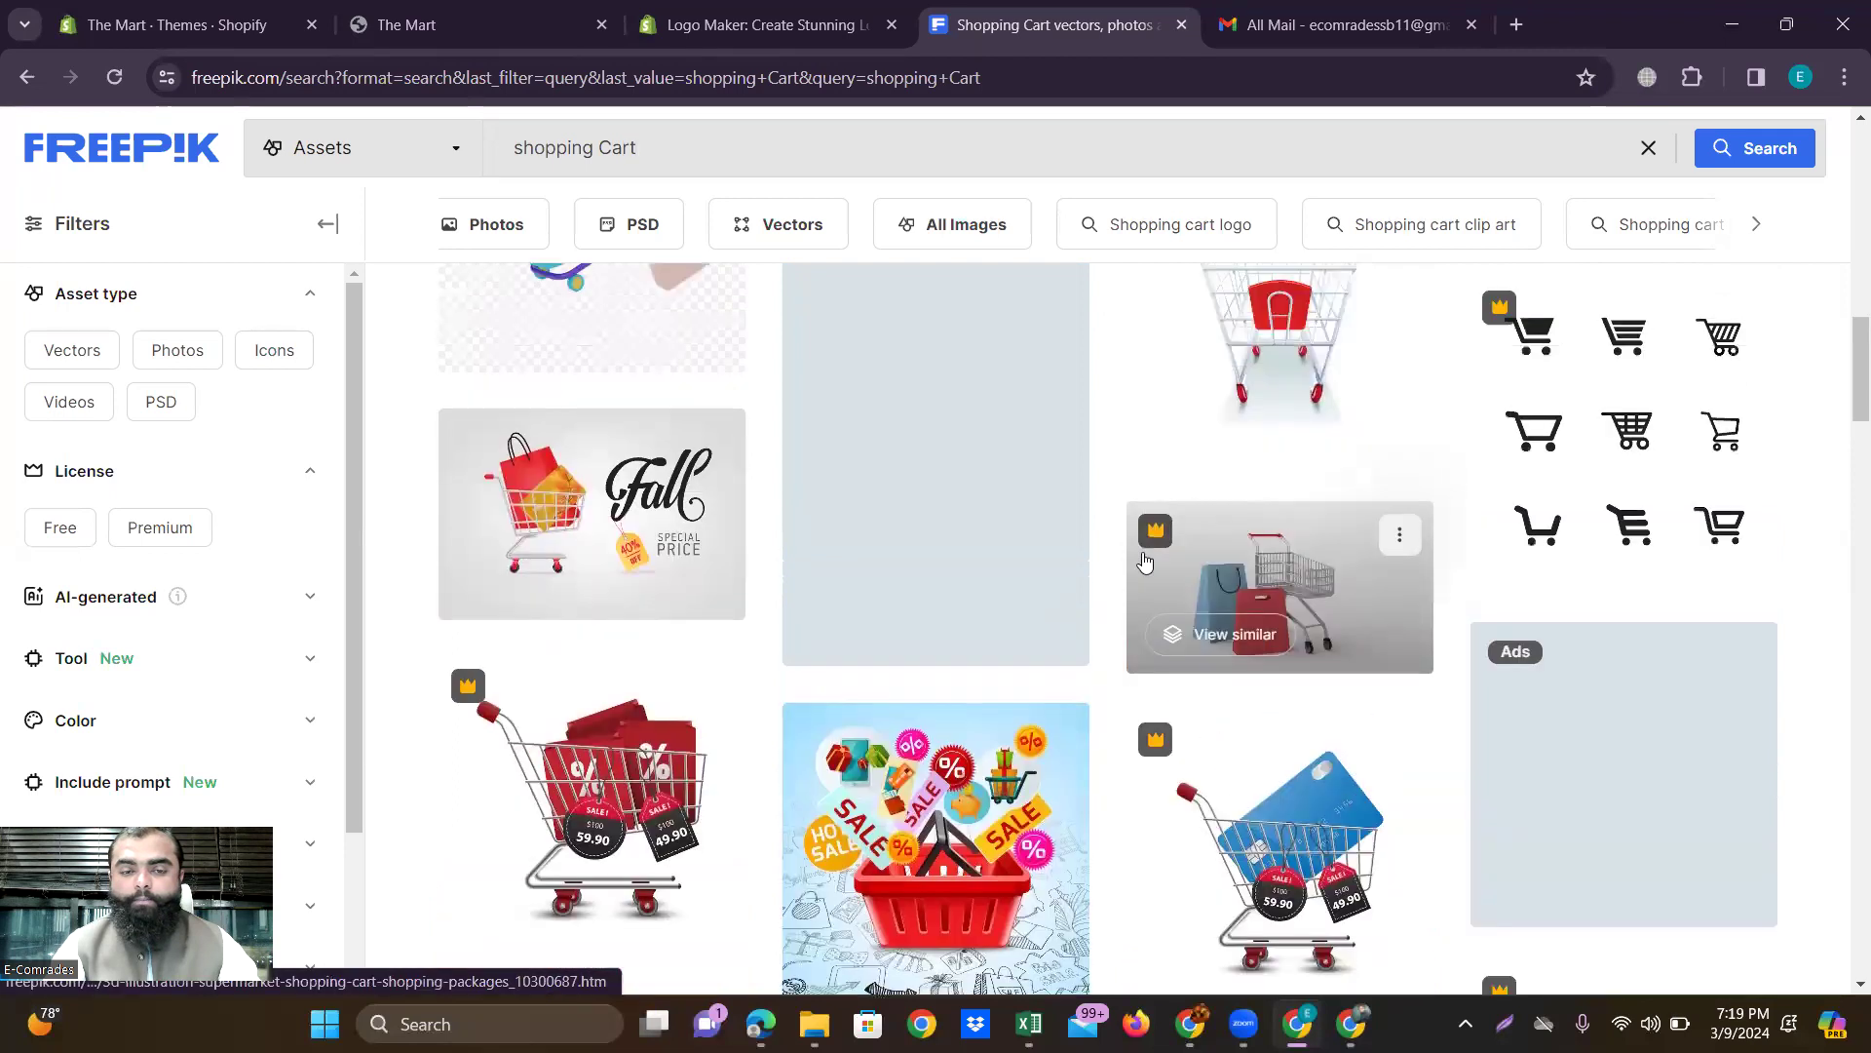
scroll(1145, 562, up, 8)
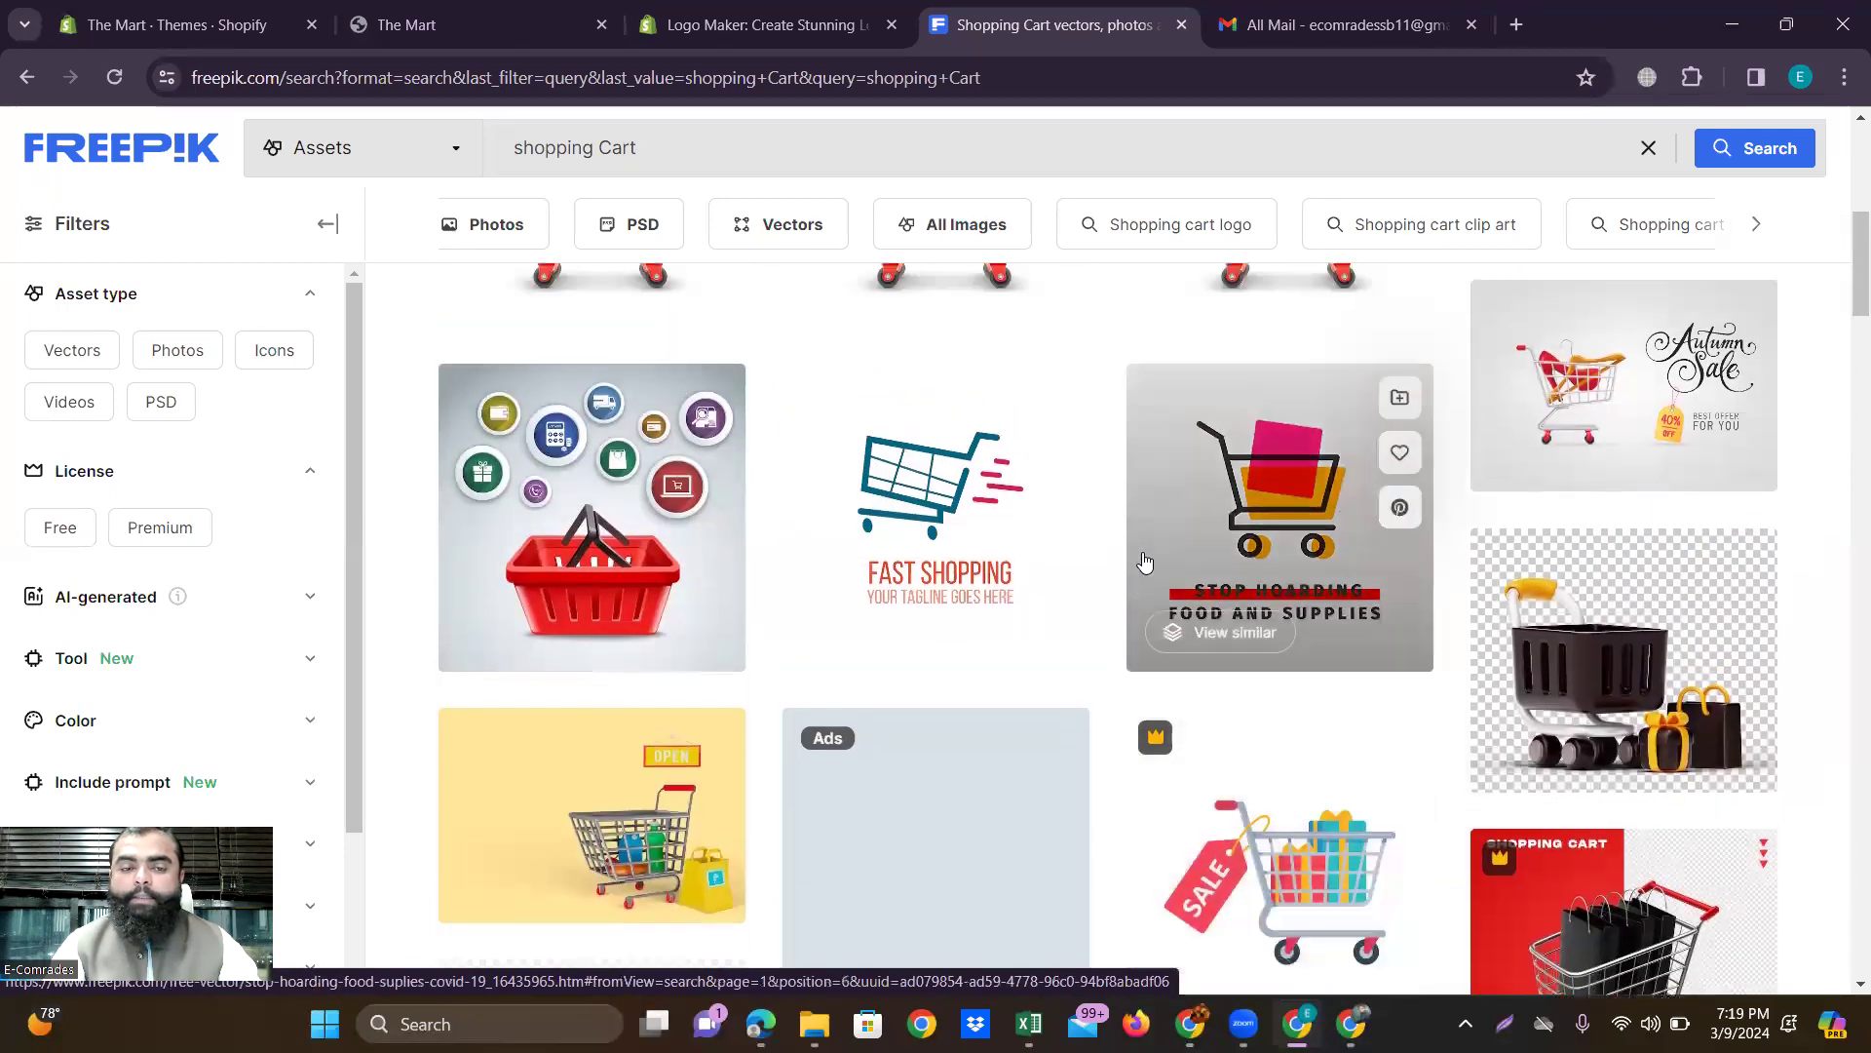
scroll(1144, 561, up, 4)
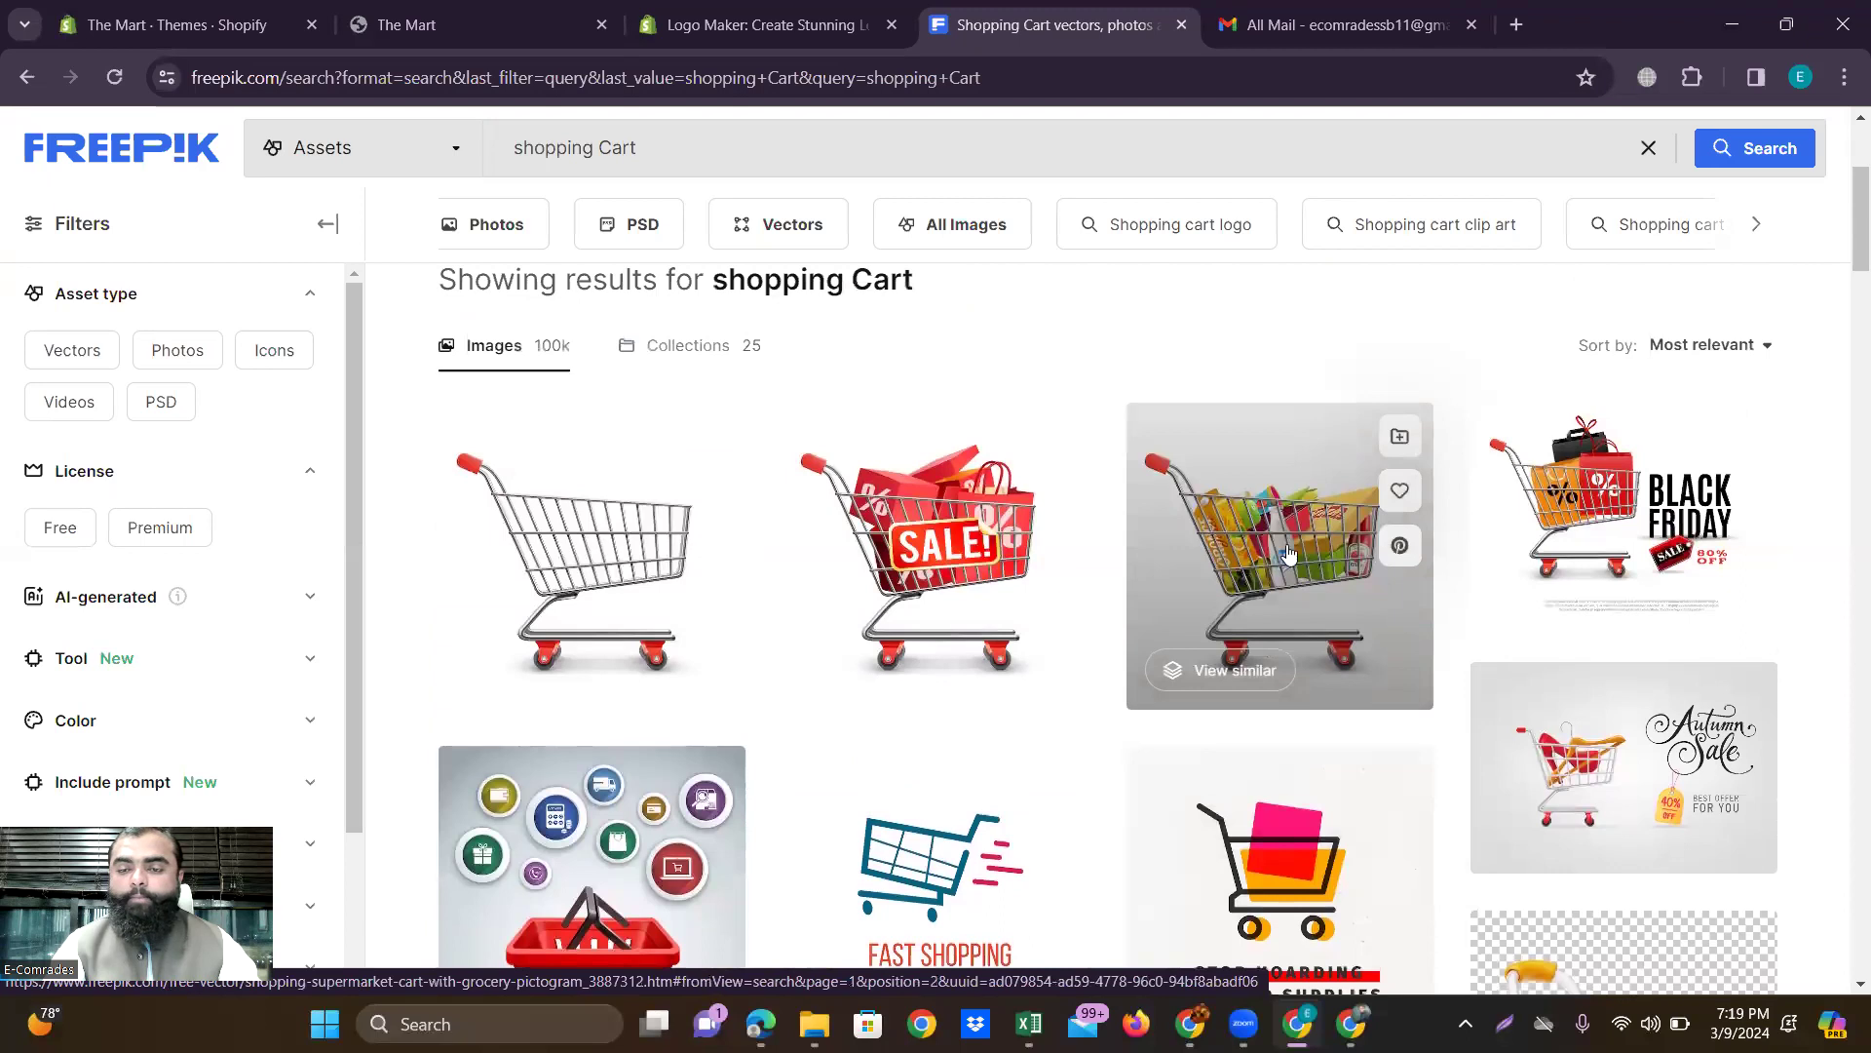
Open the free vector of the red-handled cart filled with groceries and try to download it.
click(1273, 543)
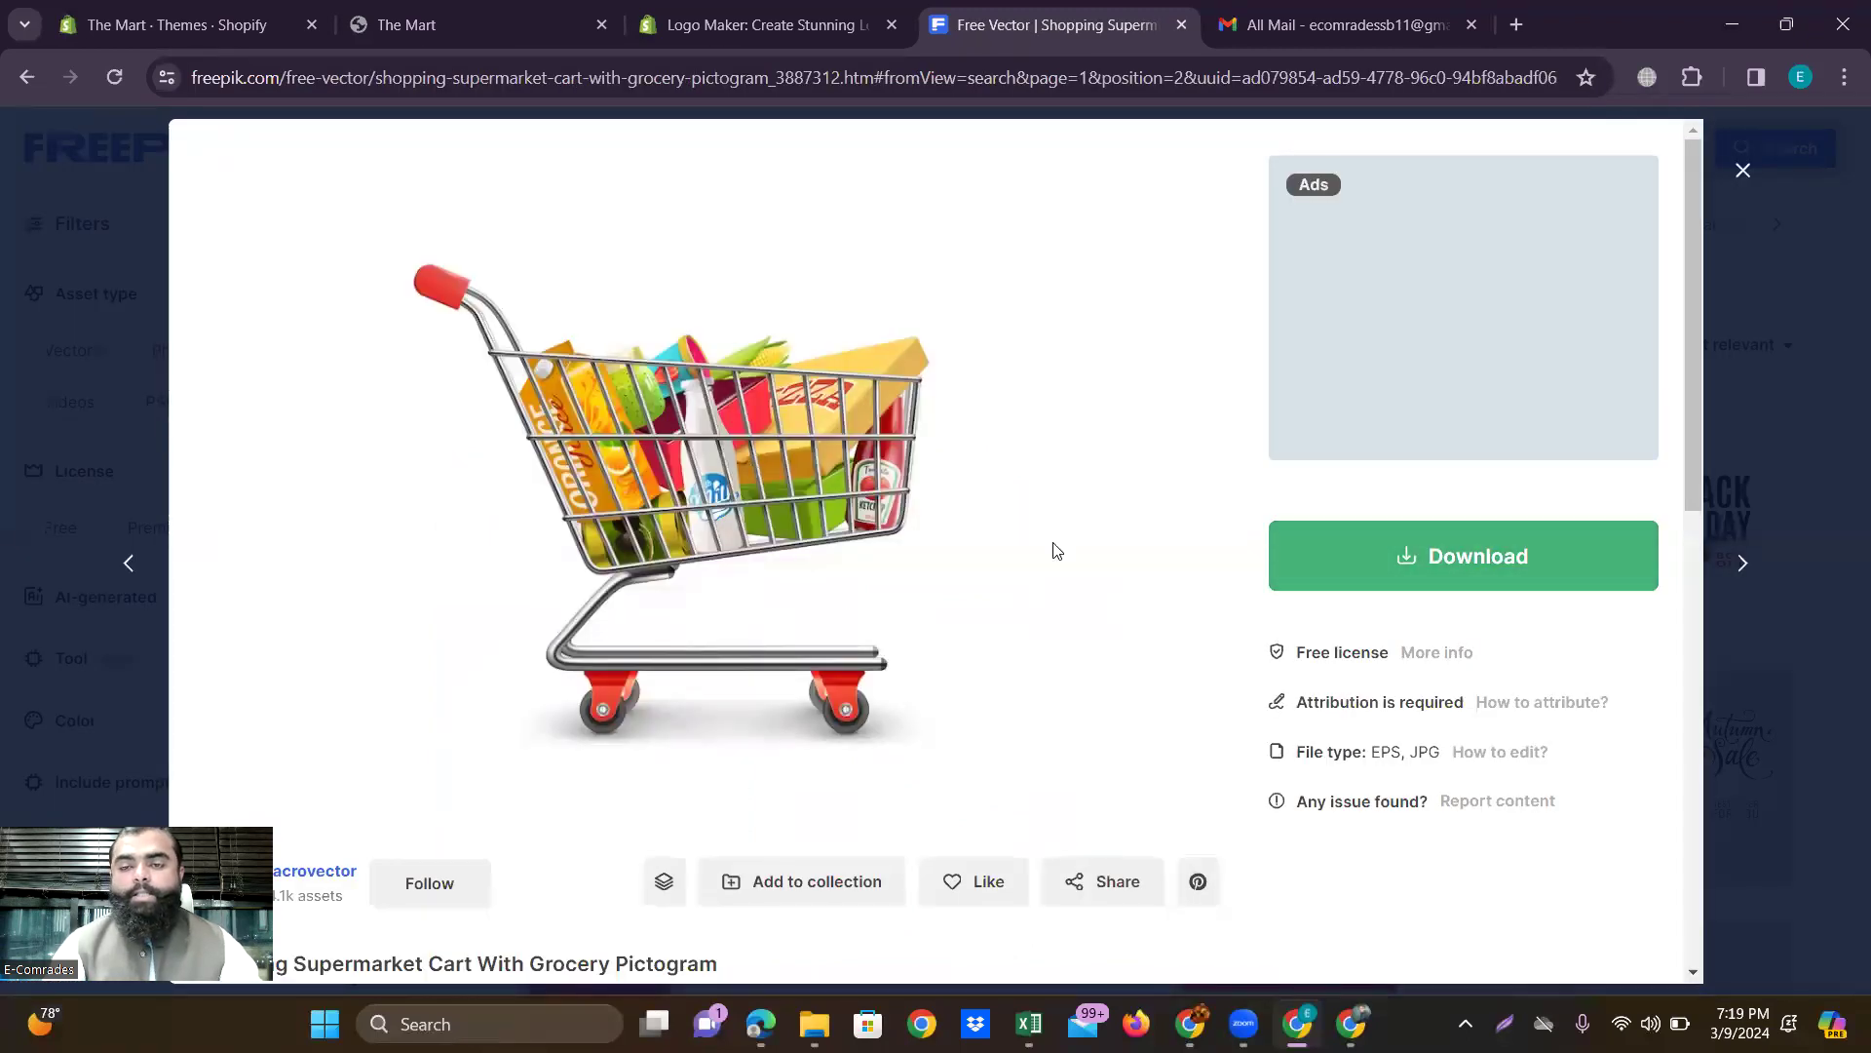
click(1481, 570)
click(1425, 883)
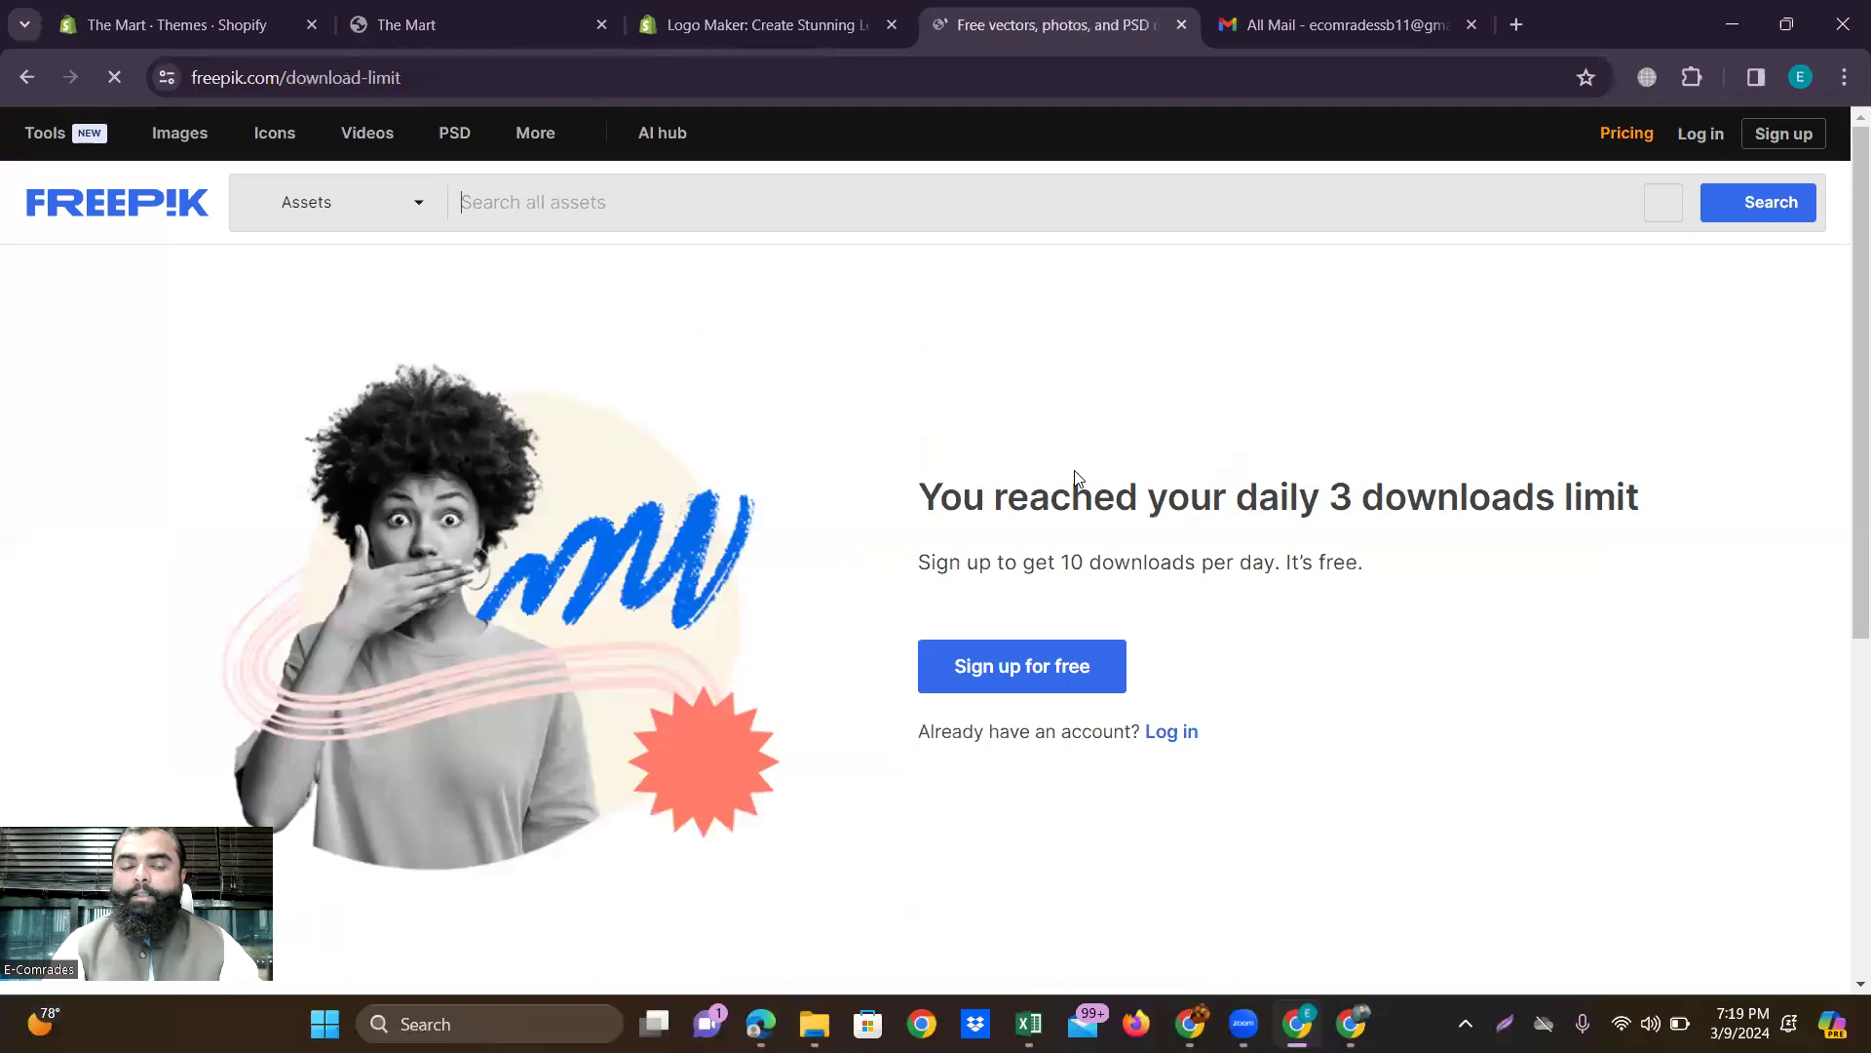
Sign up for a free Freepik account with the existing Google account and confirm the sign-in.
click(998, 668)
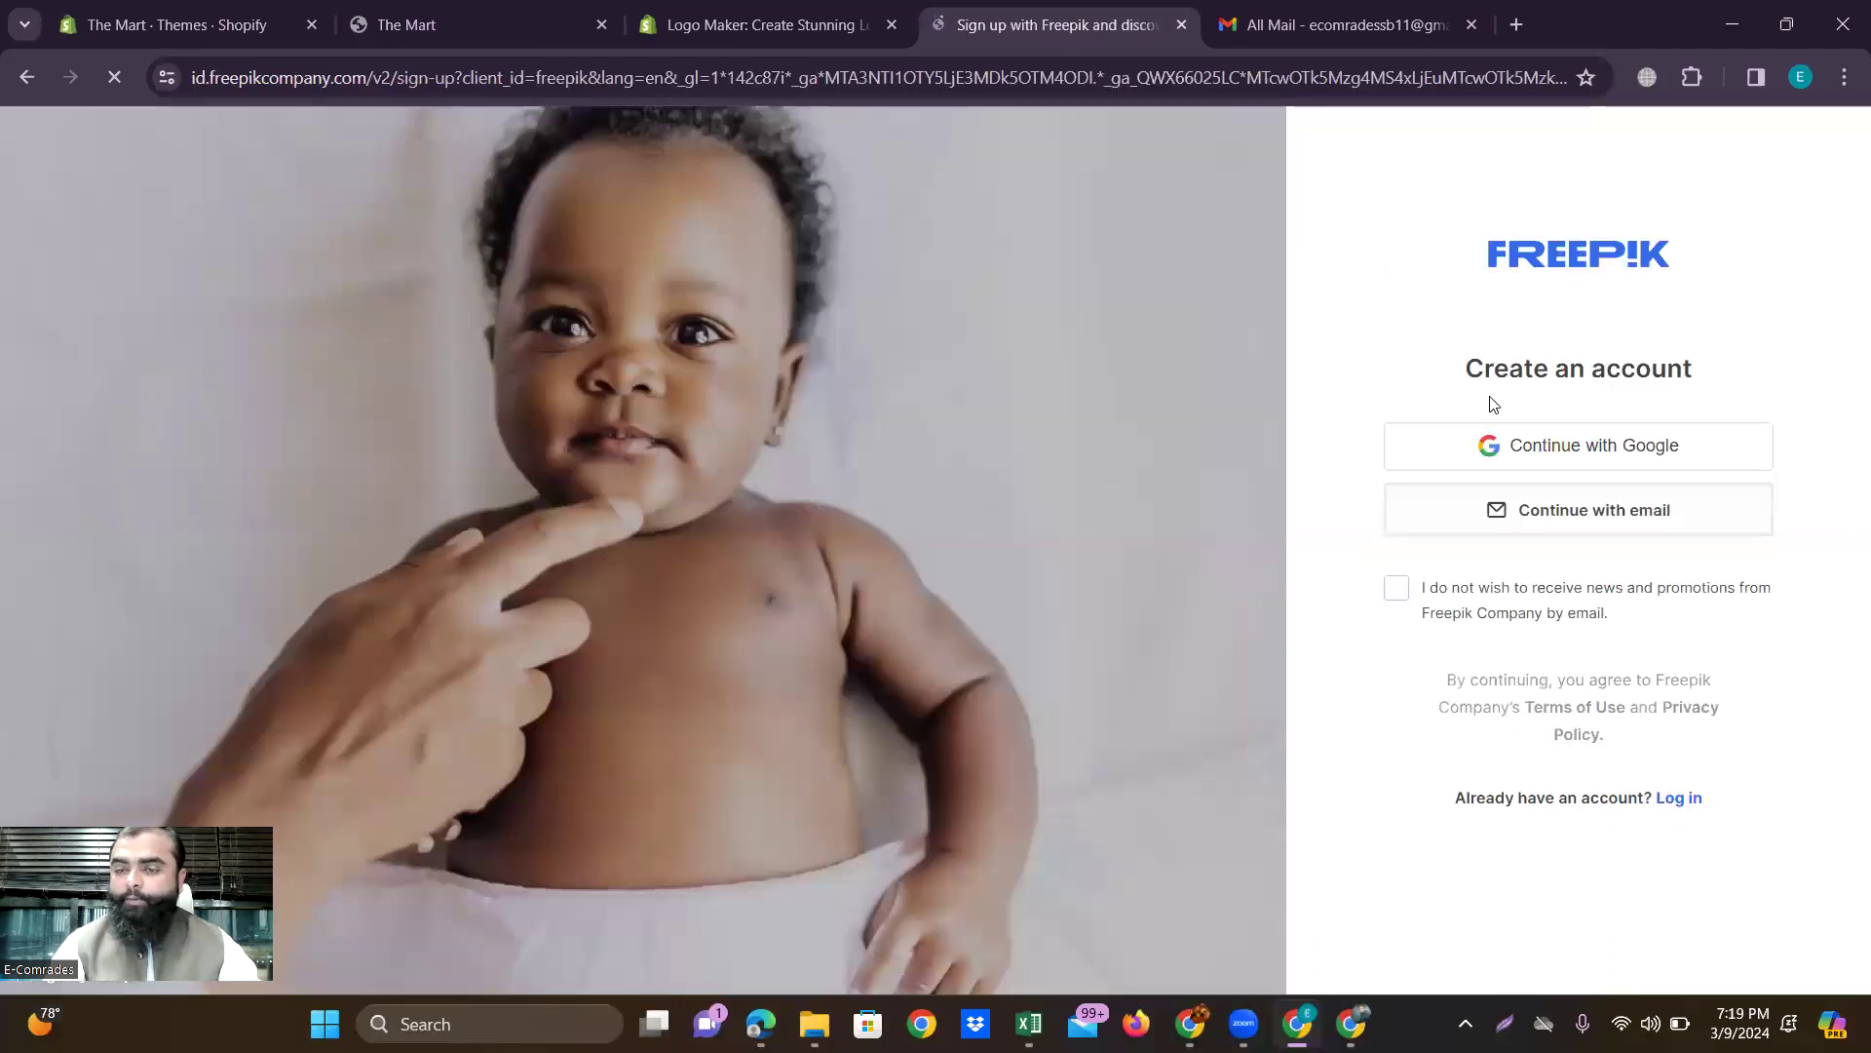
click(1580, 447)
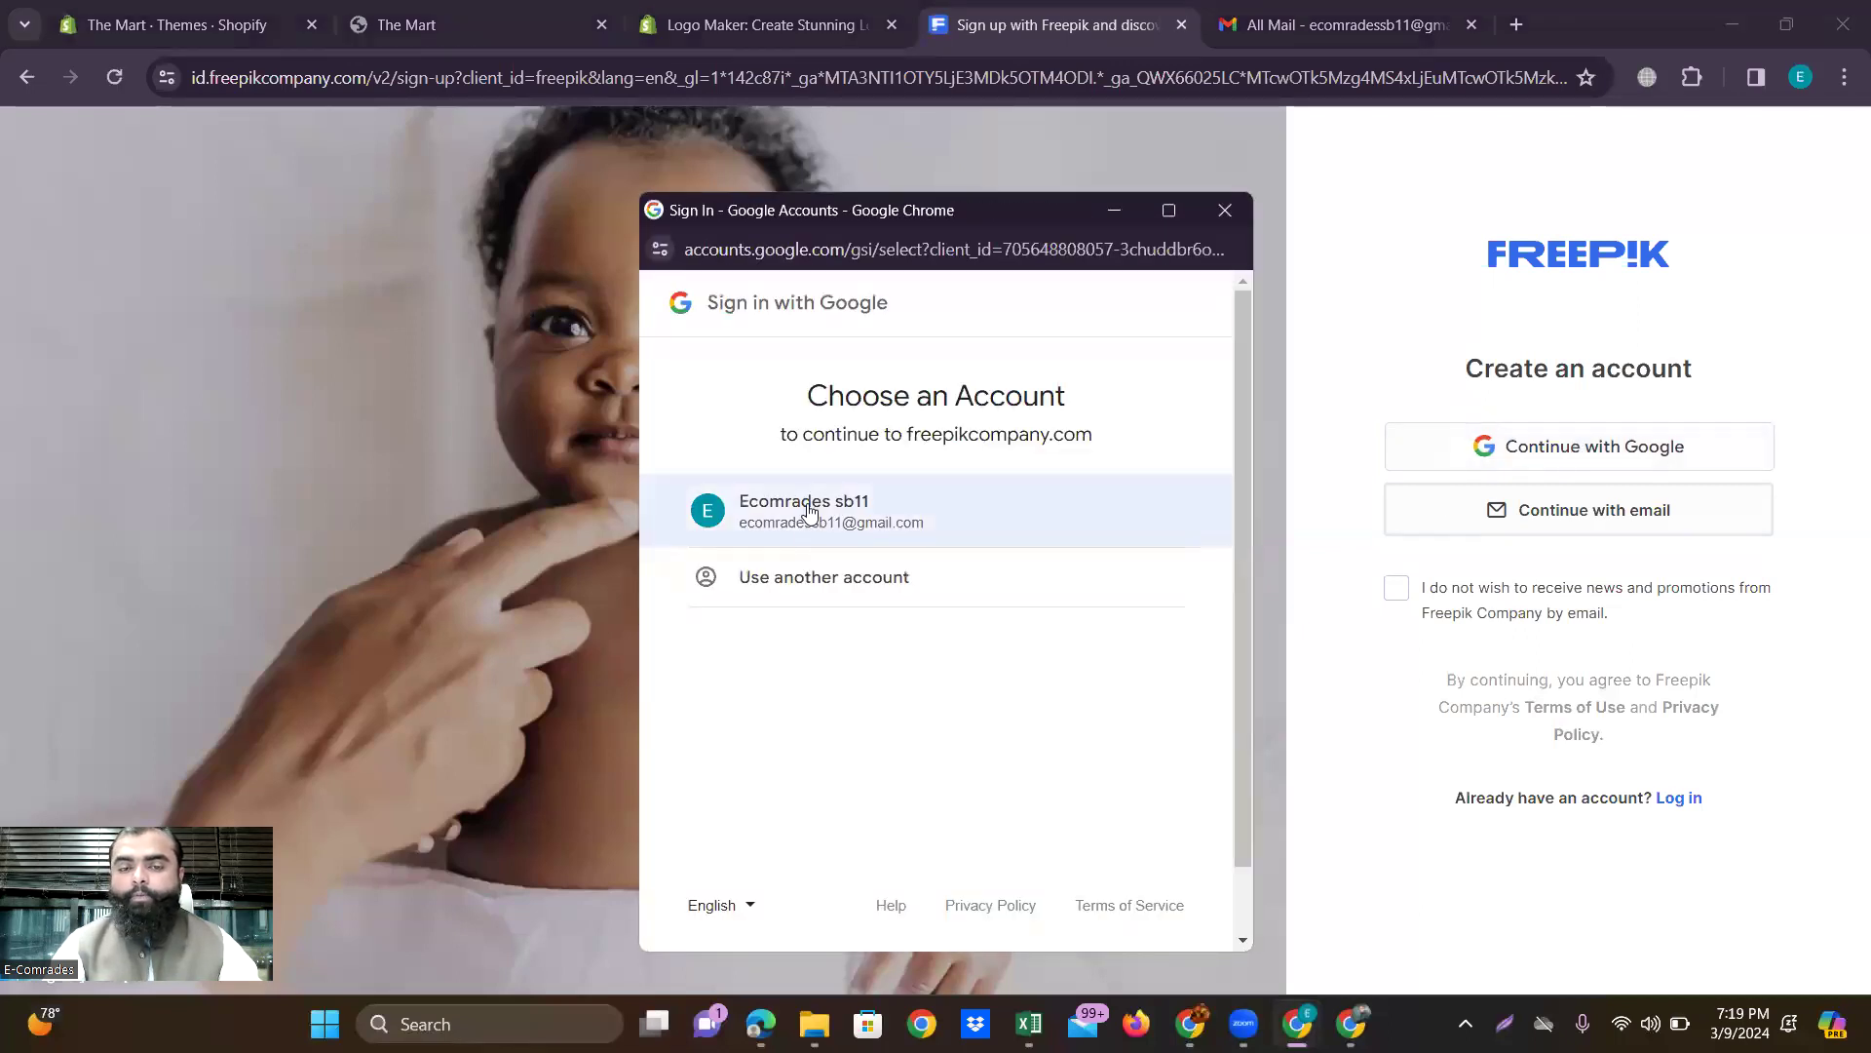
click(807, 507)
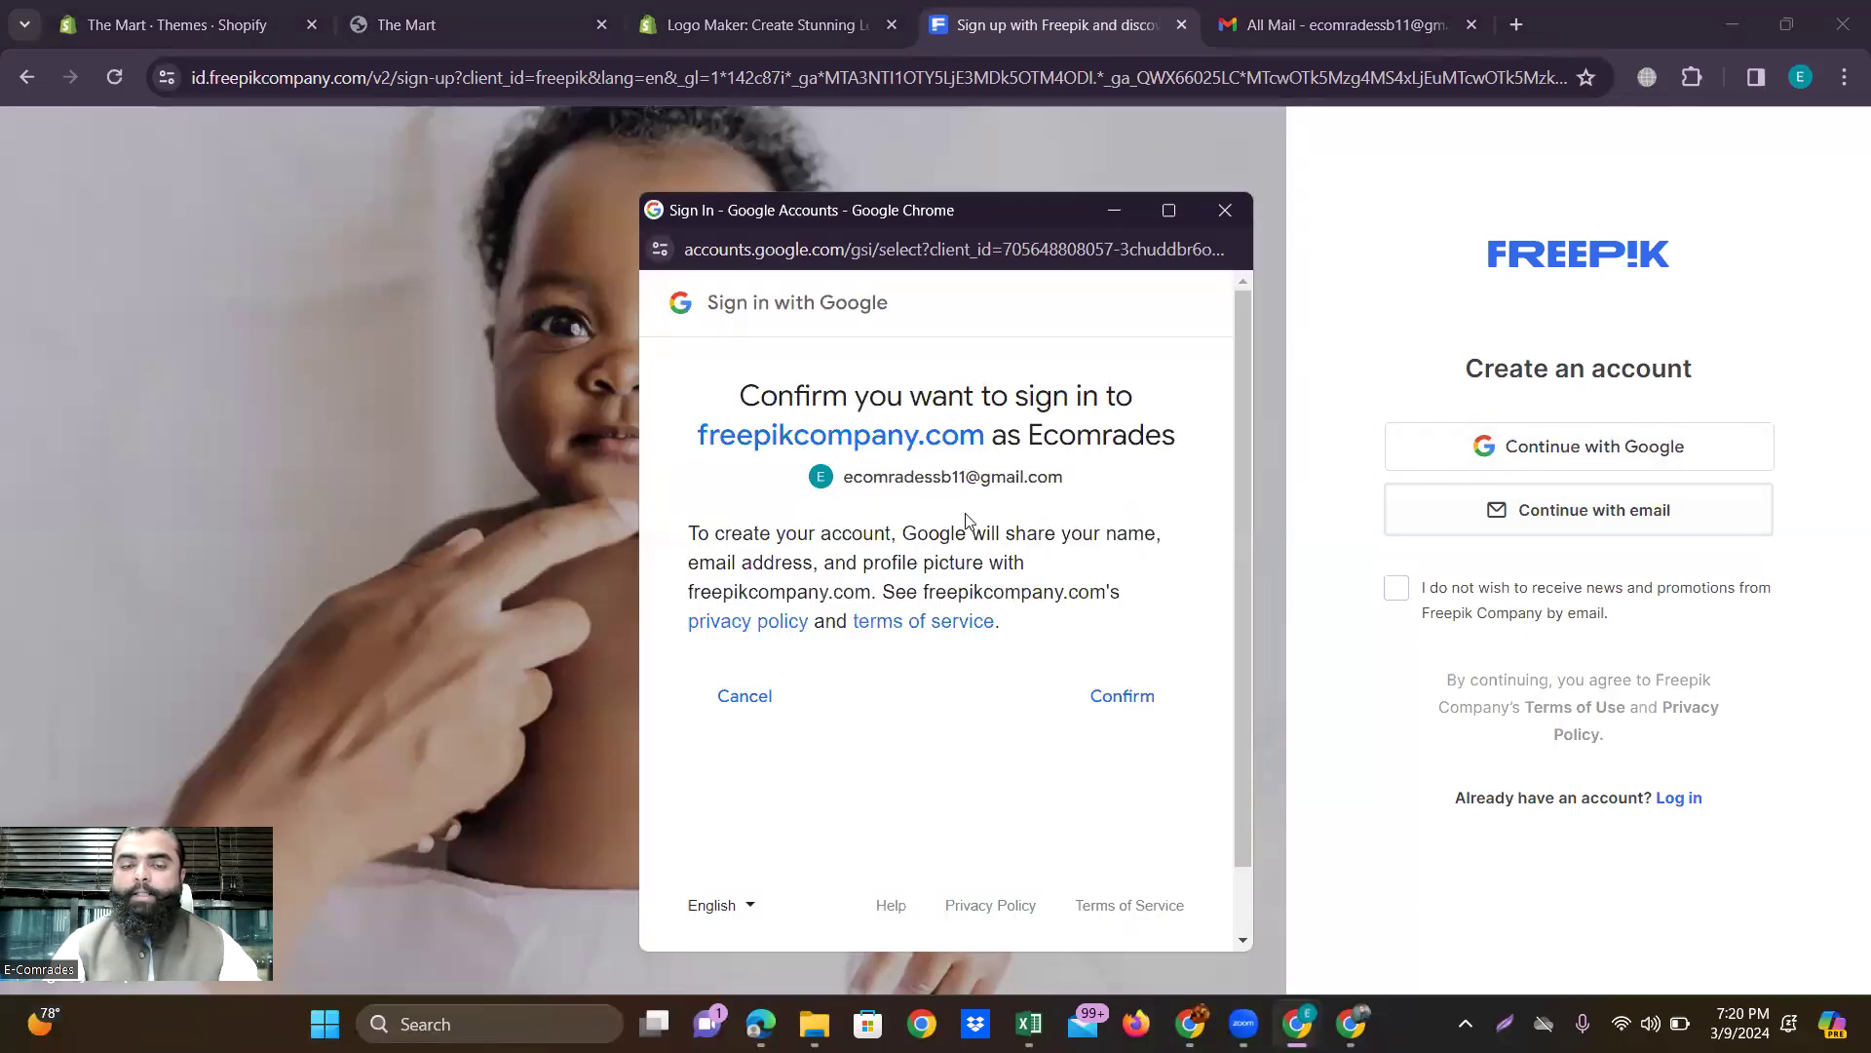
click(1122, 696)
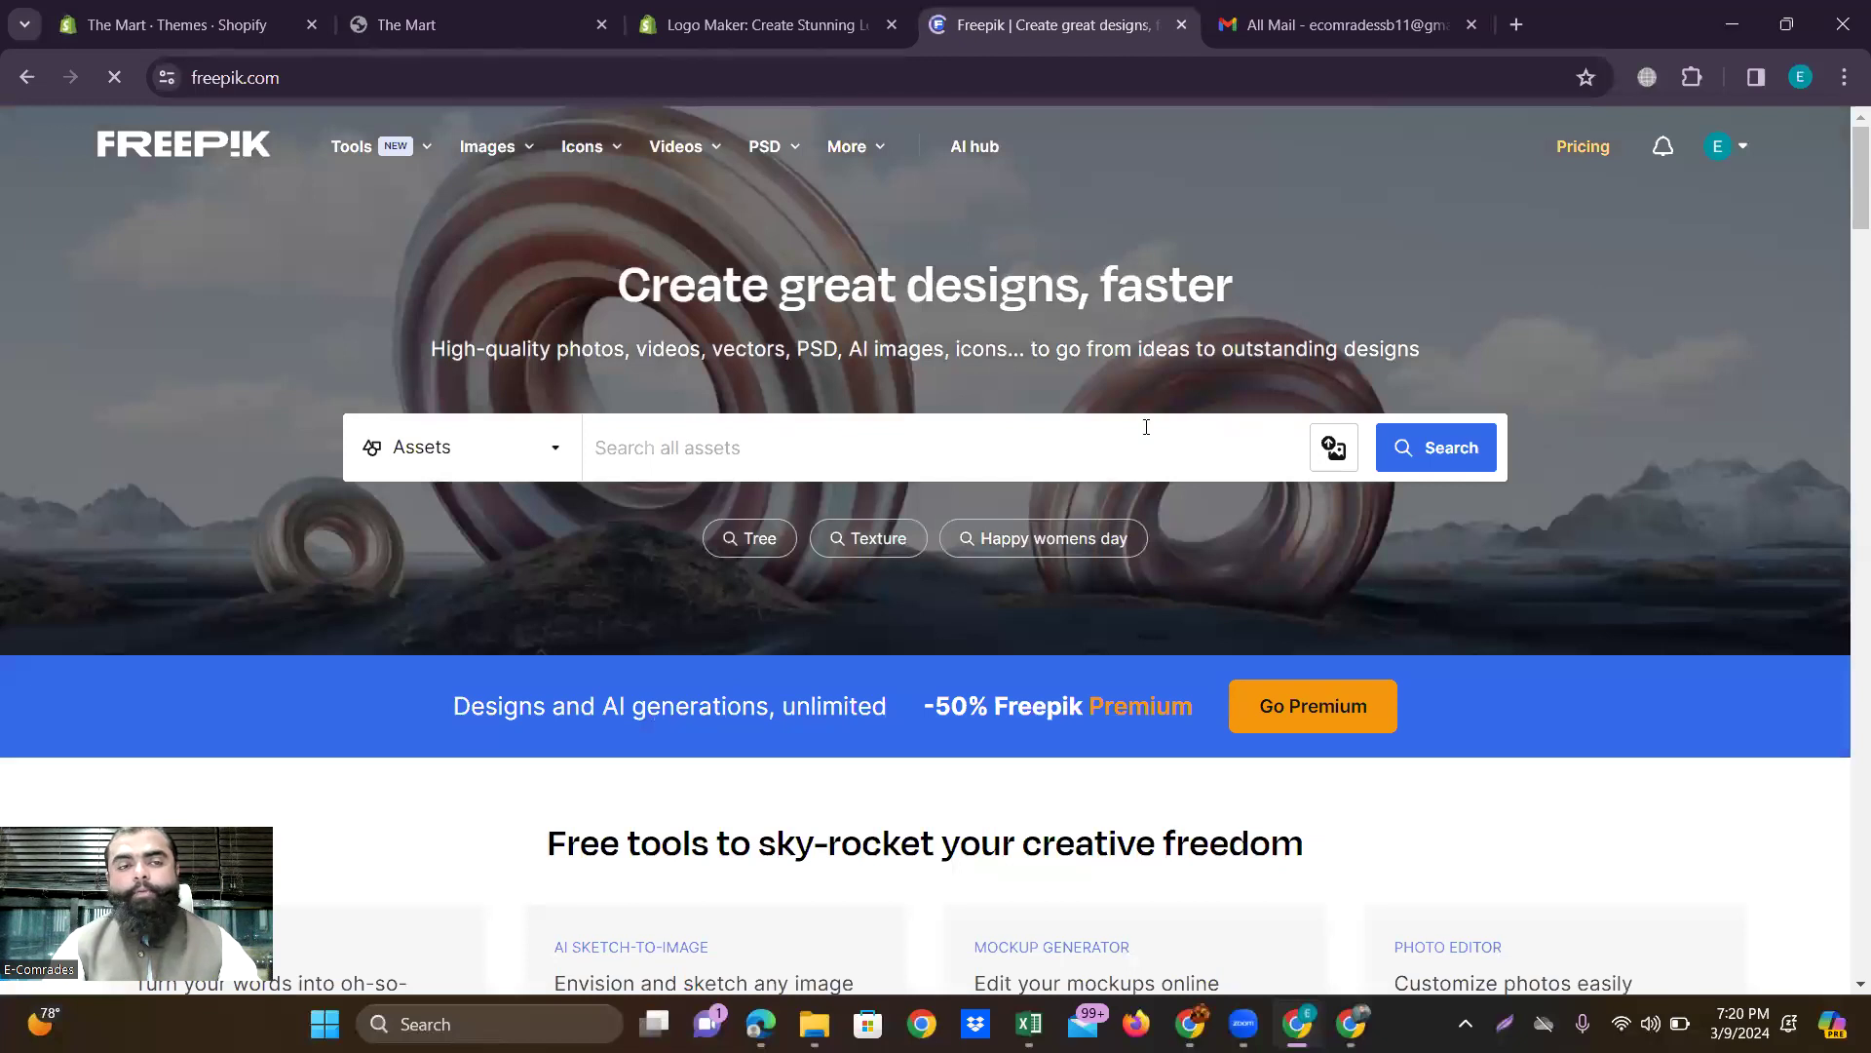
Search Freepik's assets for "shopping Cart" again from the home page.
scroll(798, 431, down, 5)
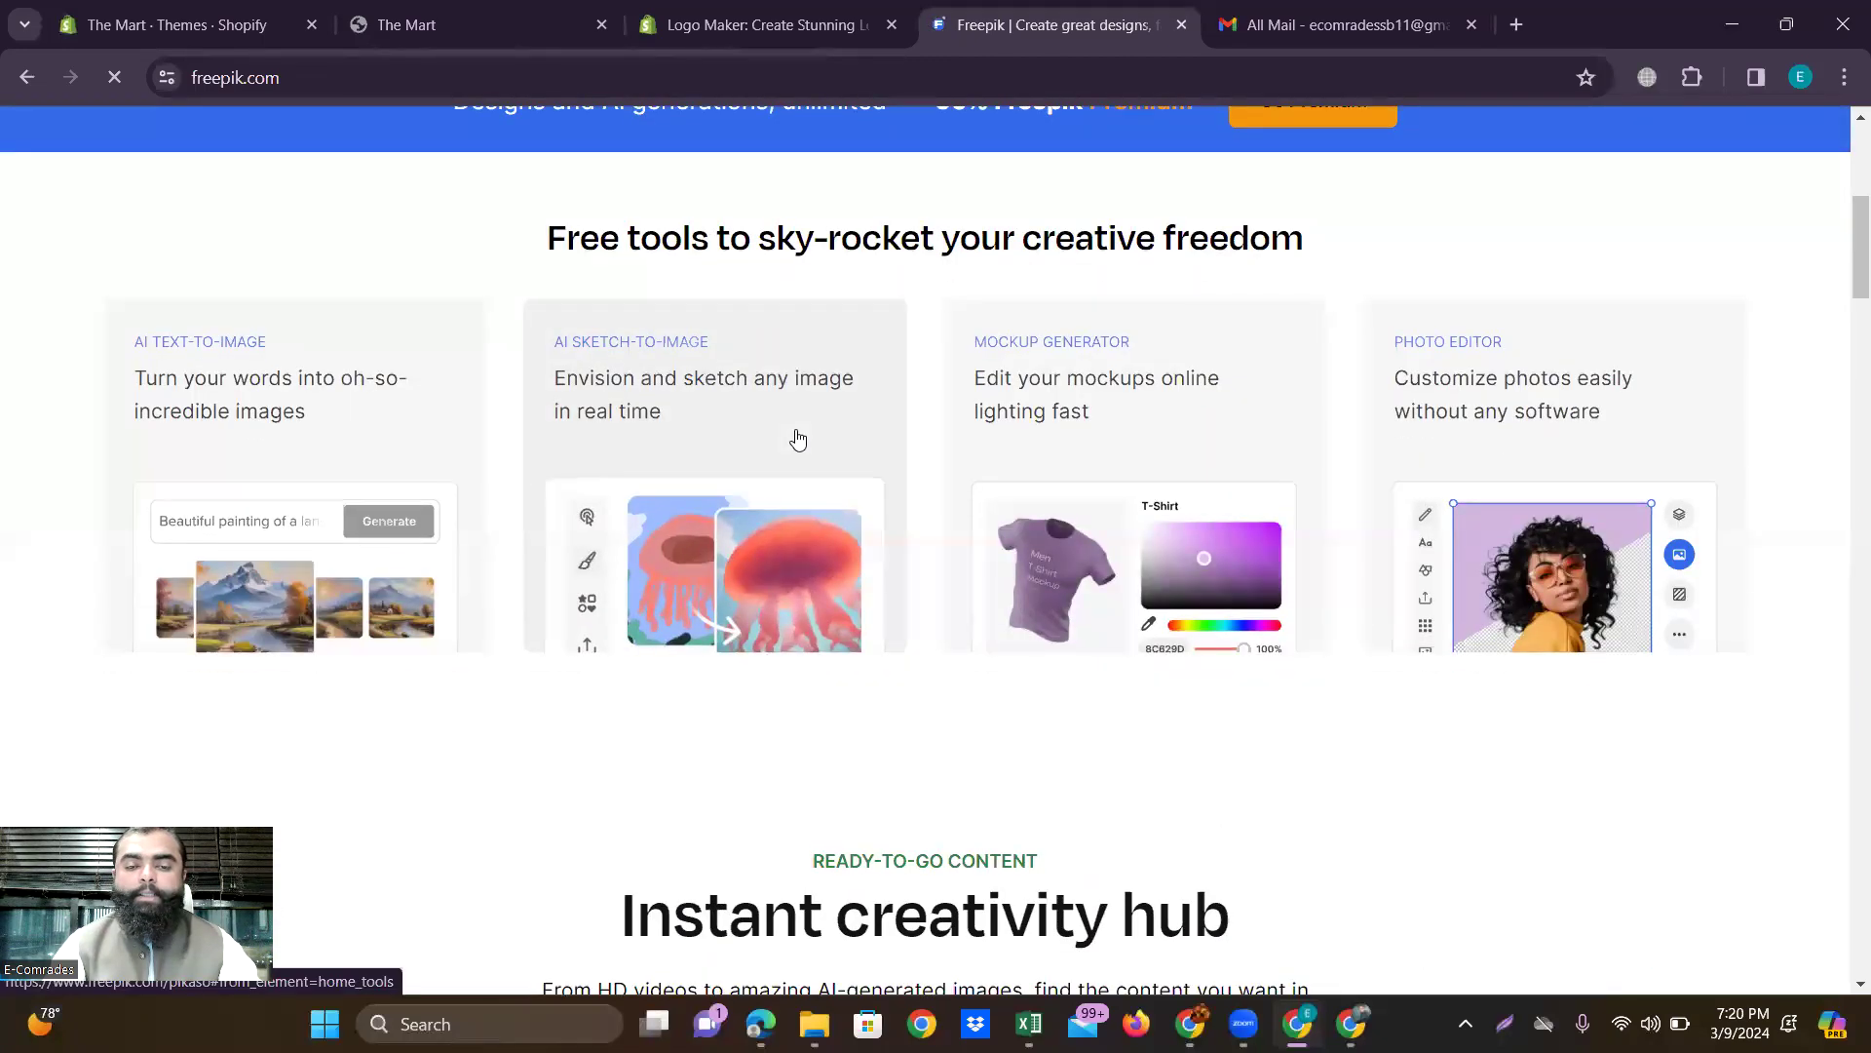
scroll(793, 430, up, 4)
text(shoping Cart)
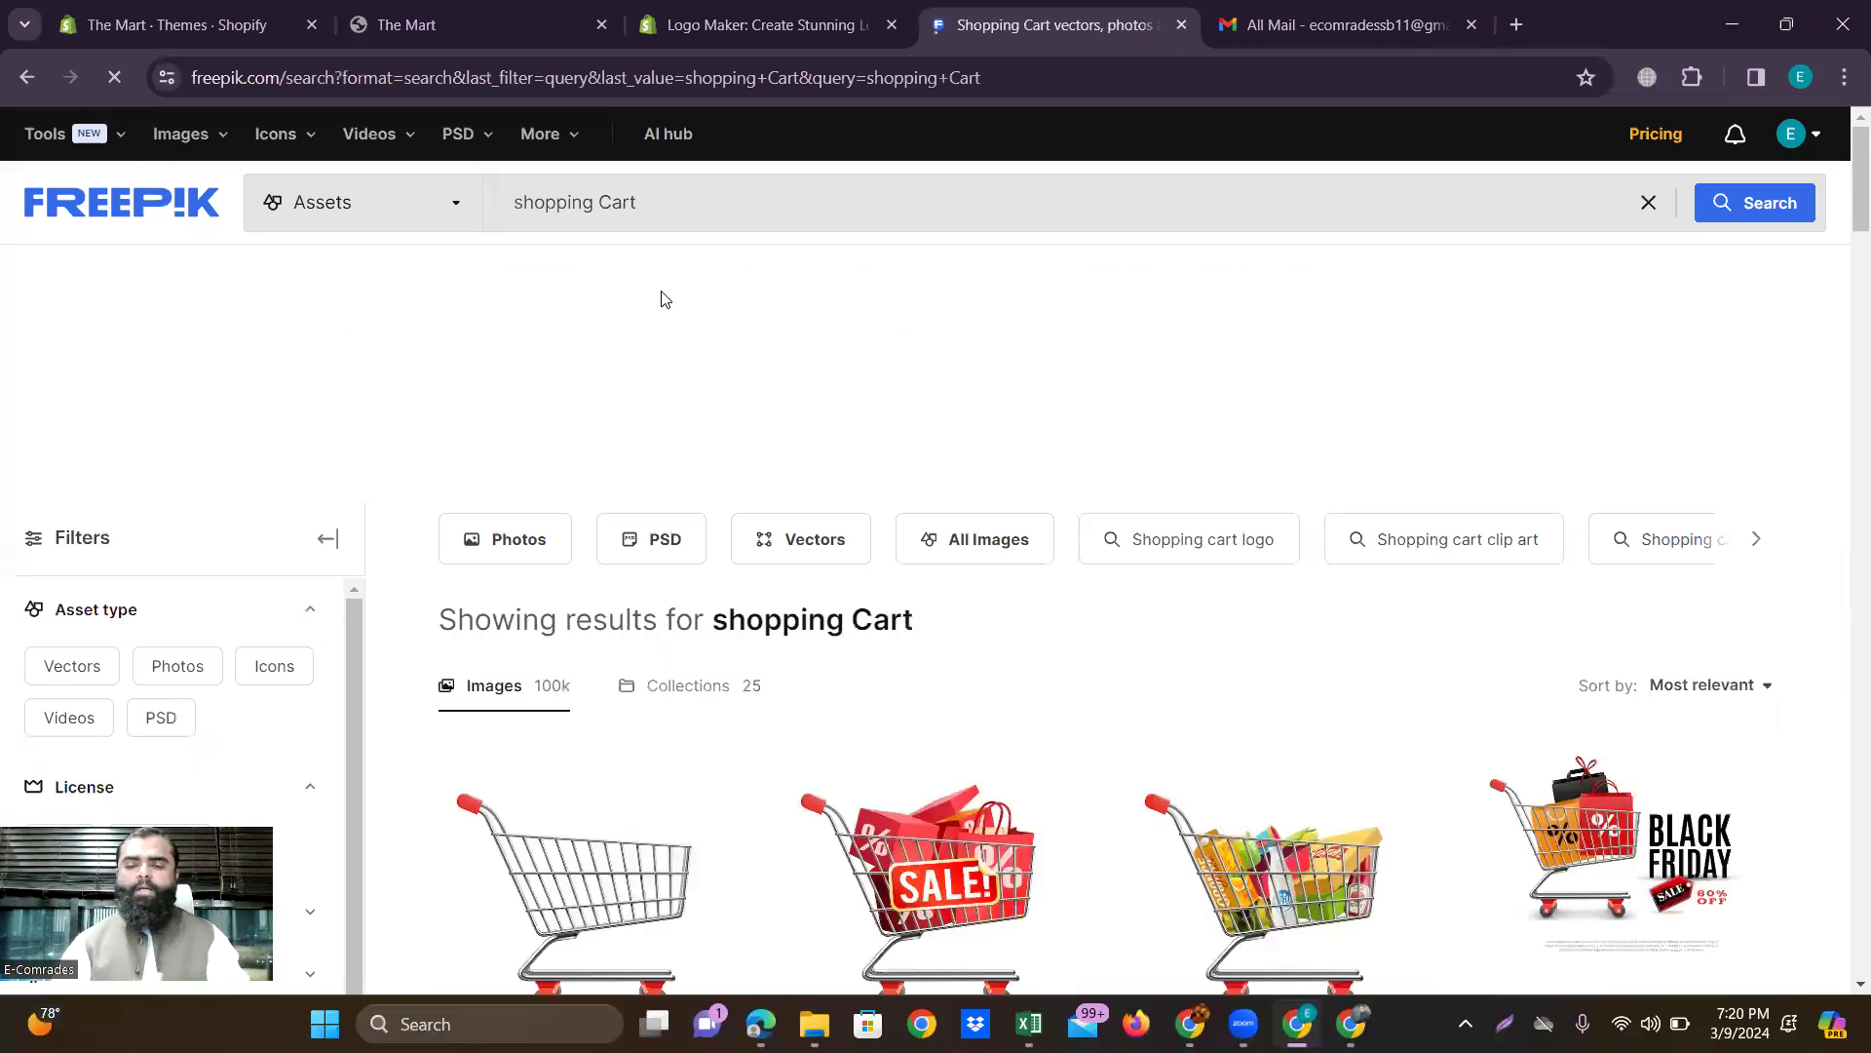
Download the red-handled grocery cart vector under the free license and dismiss the attribution notice.
click(1287, 873)
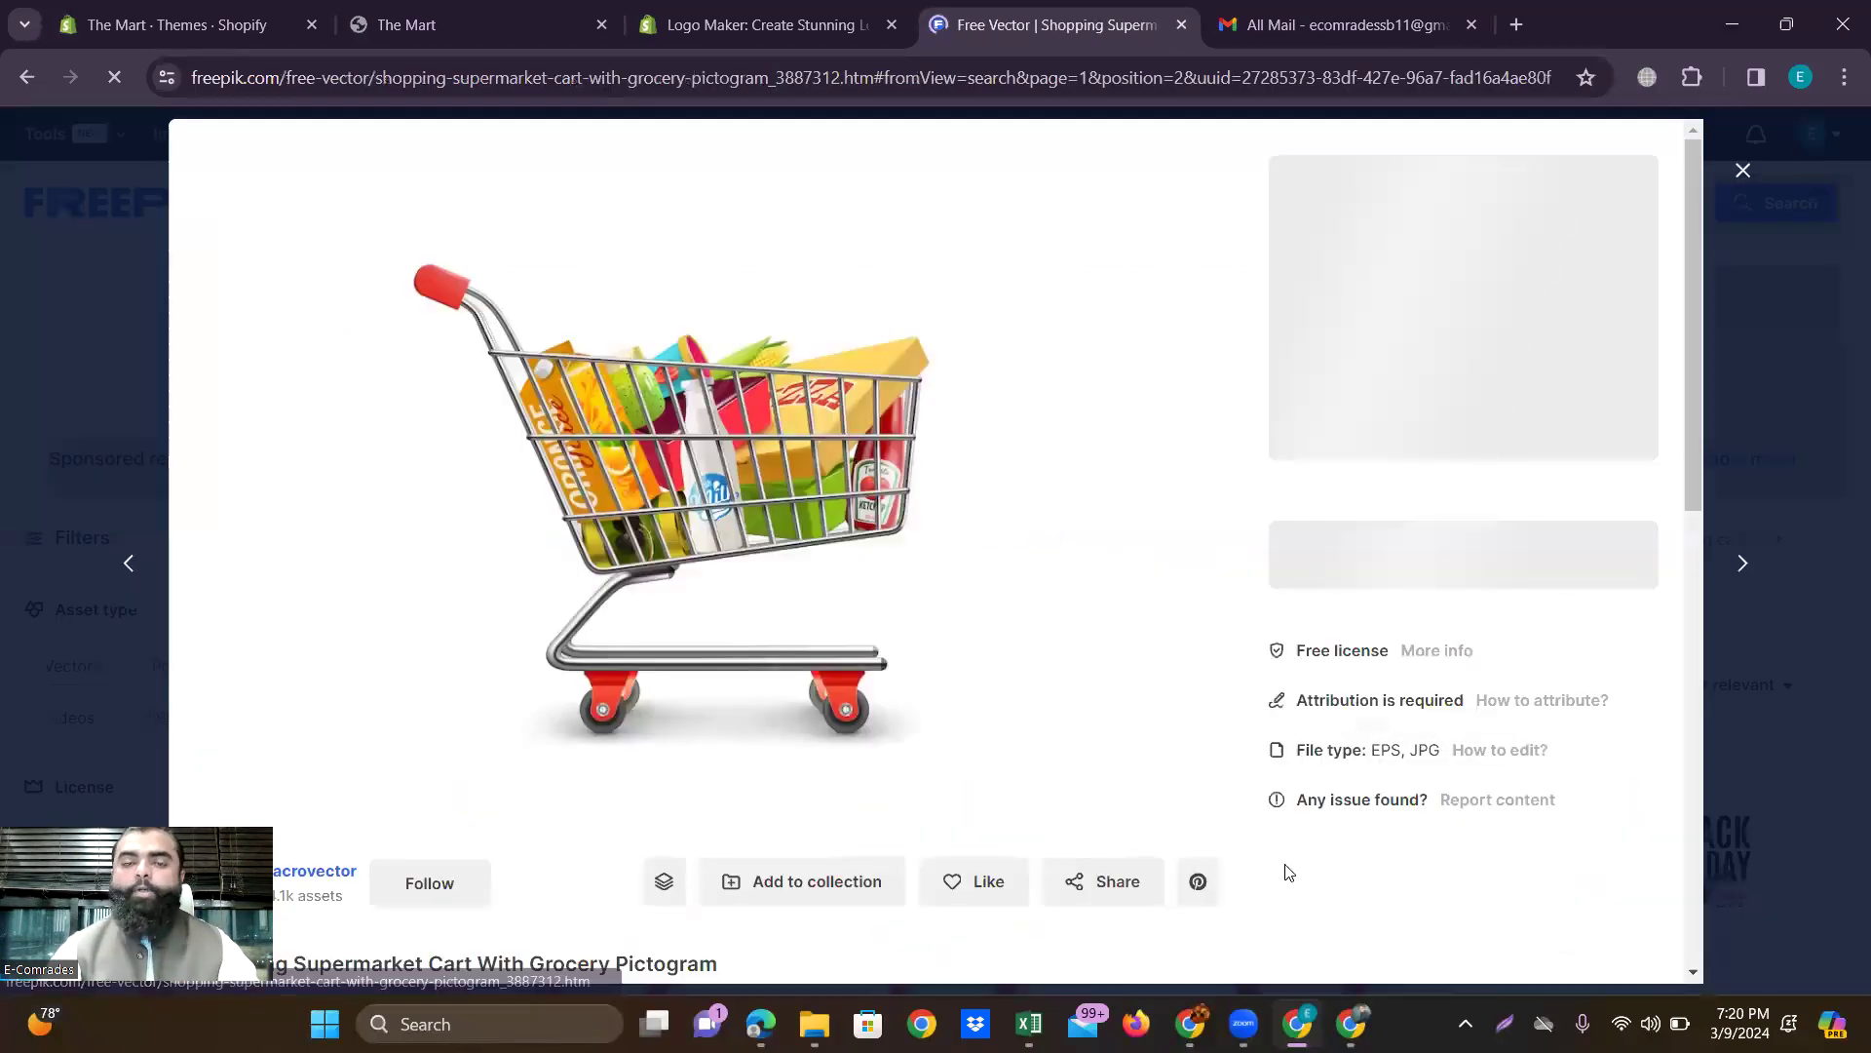
click(1465, 557)
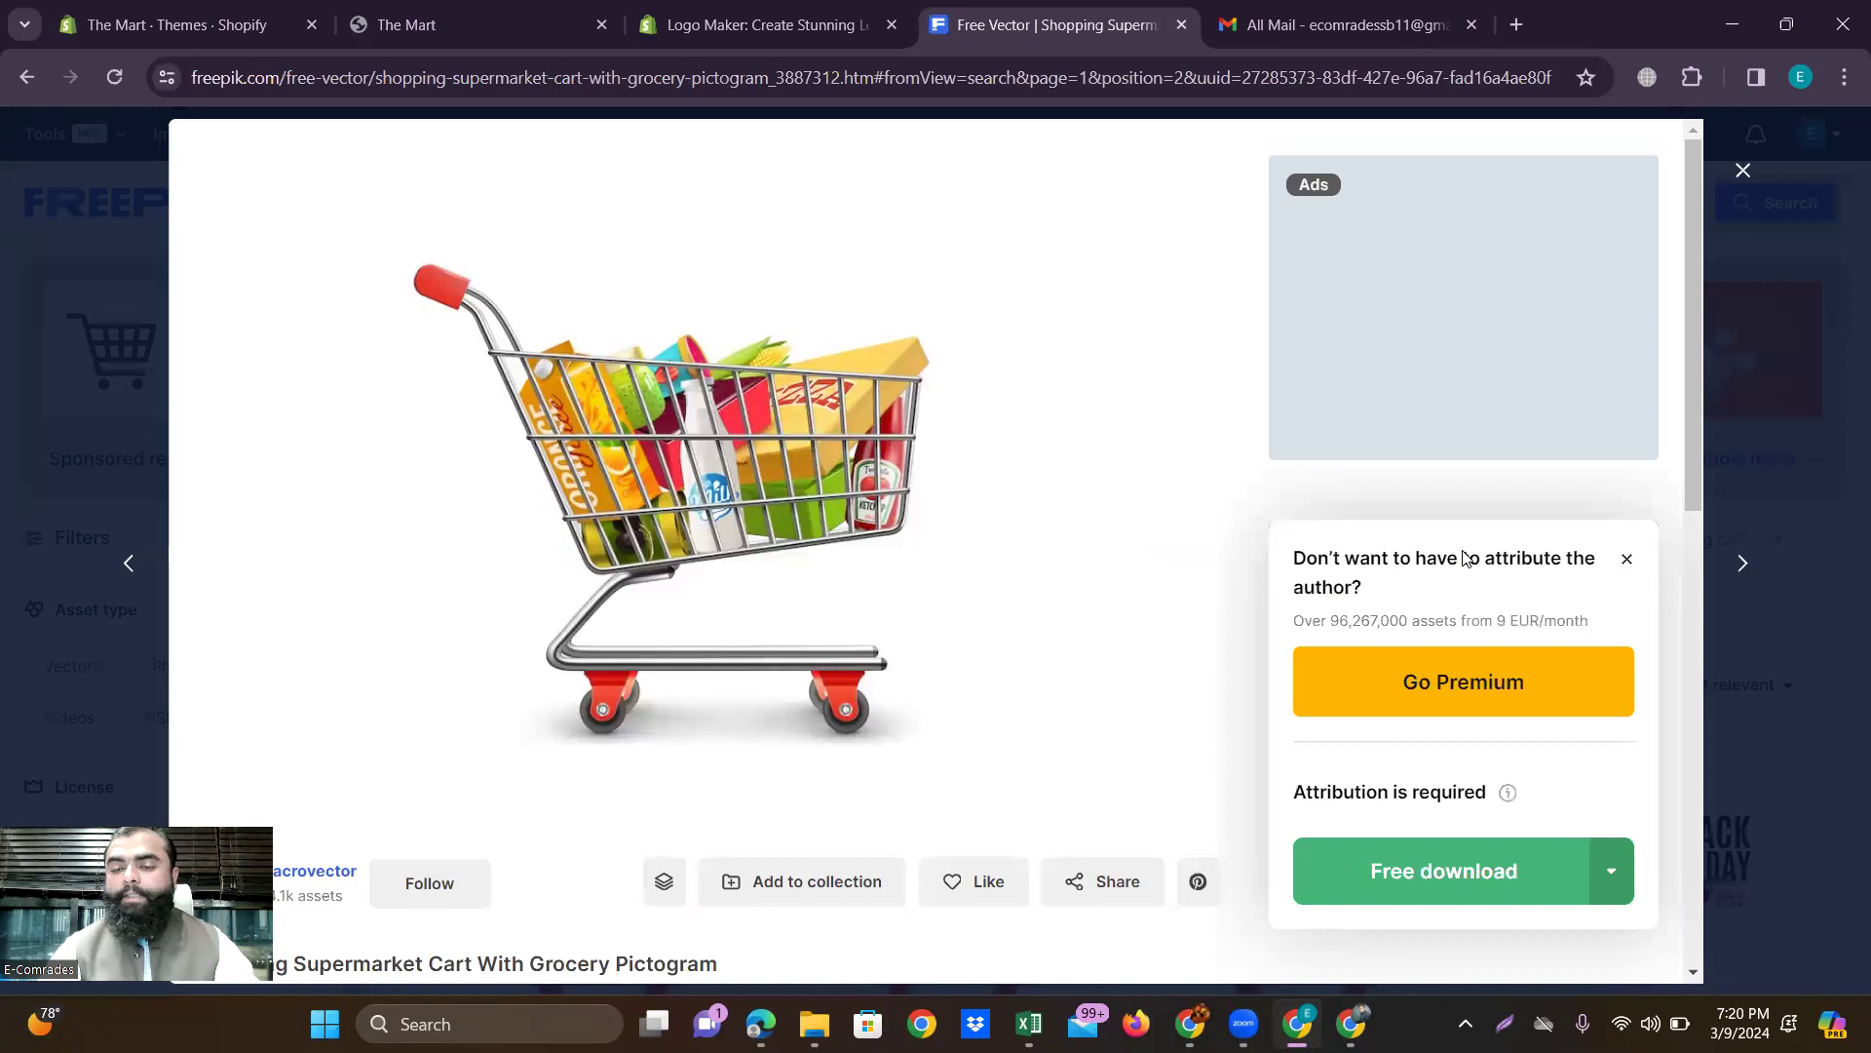
click(1384, 870)
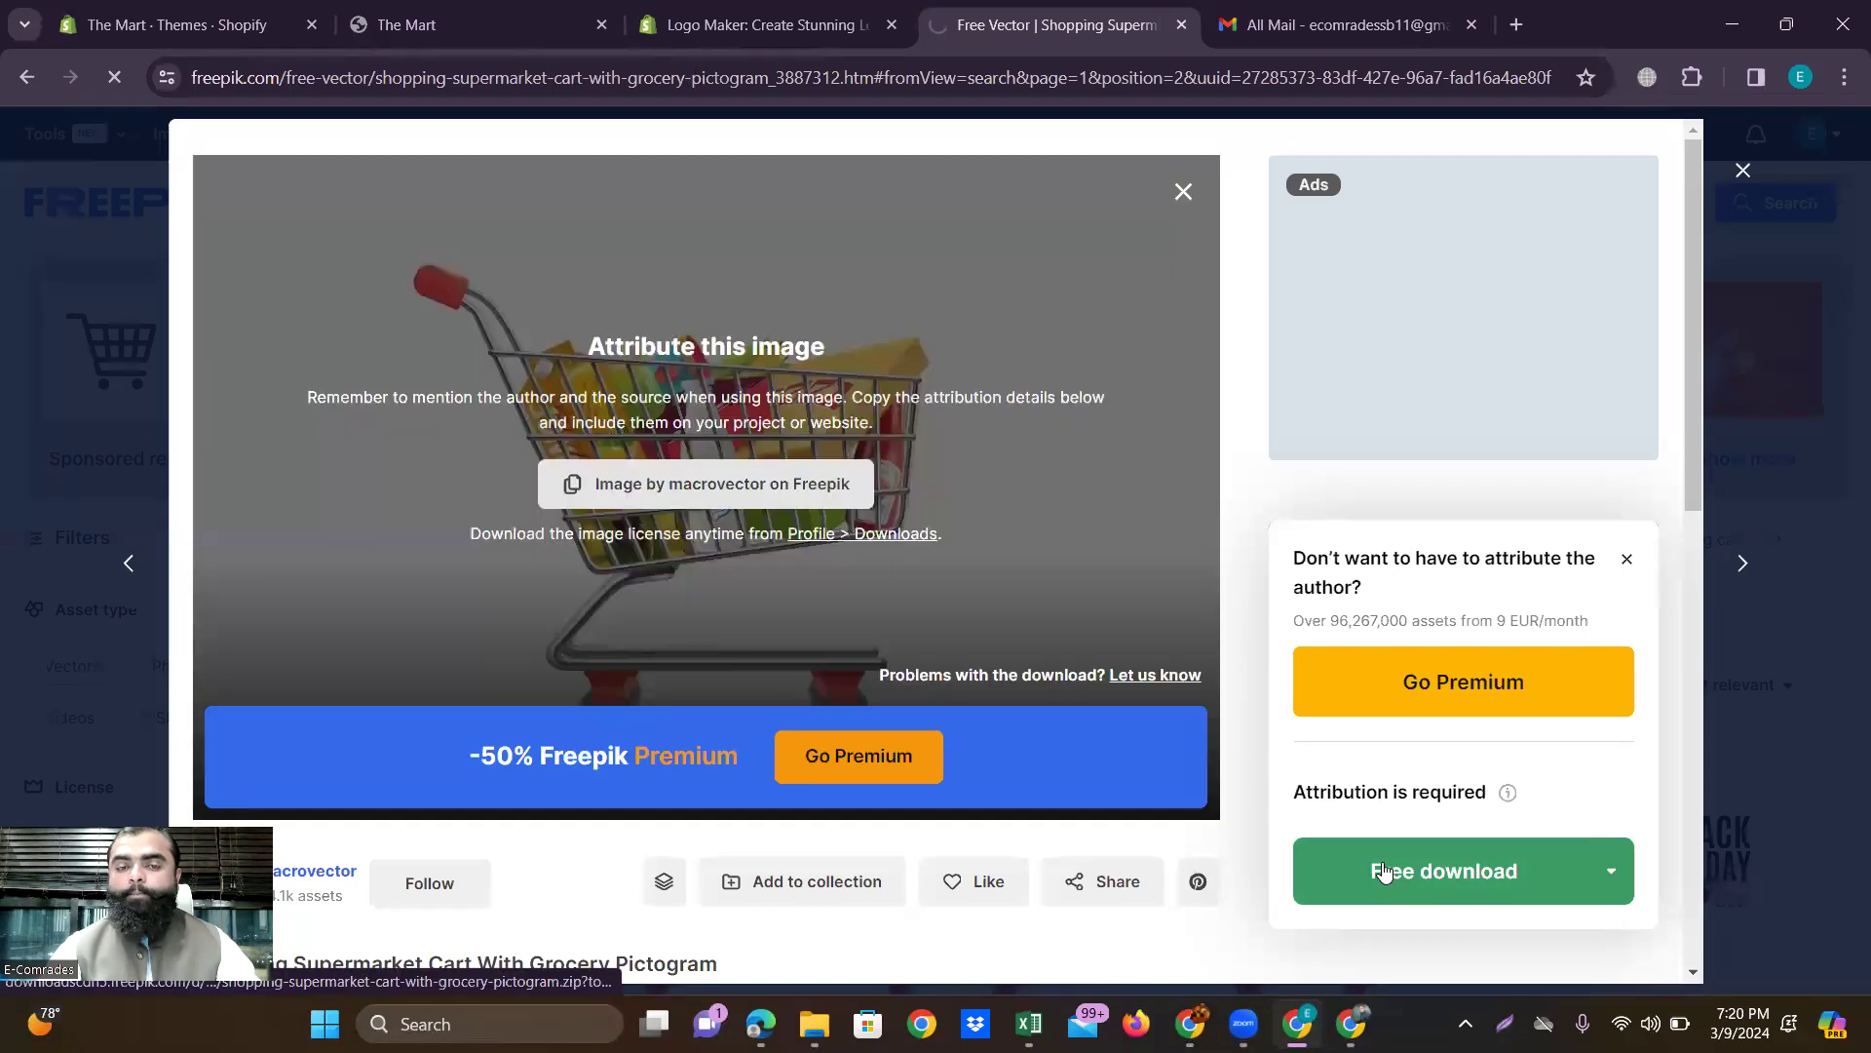
click(1182, 191)
Return to the Themes page of The Mart in the Shopify admin.
click(756, 22)
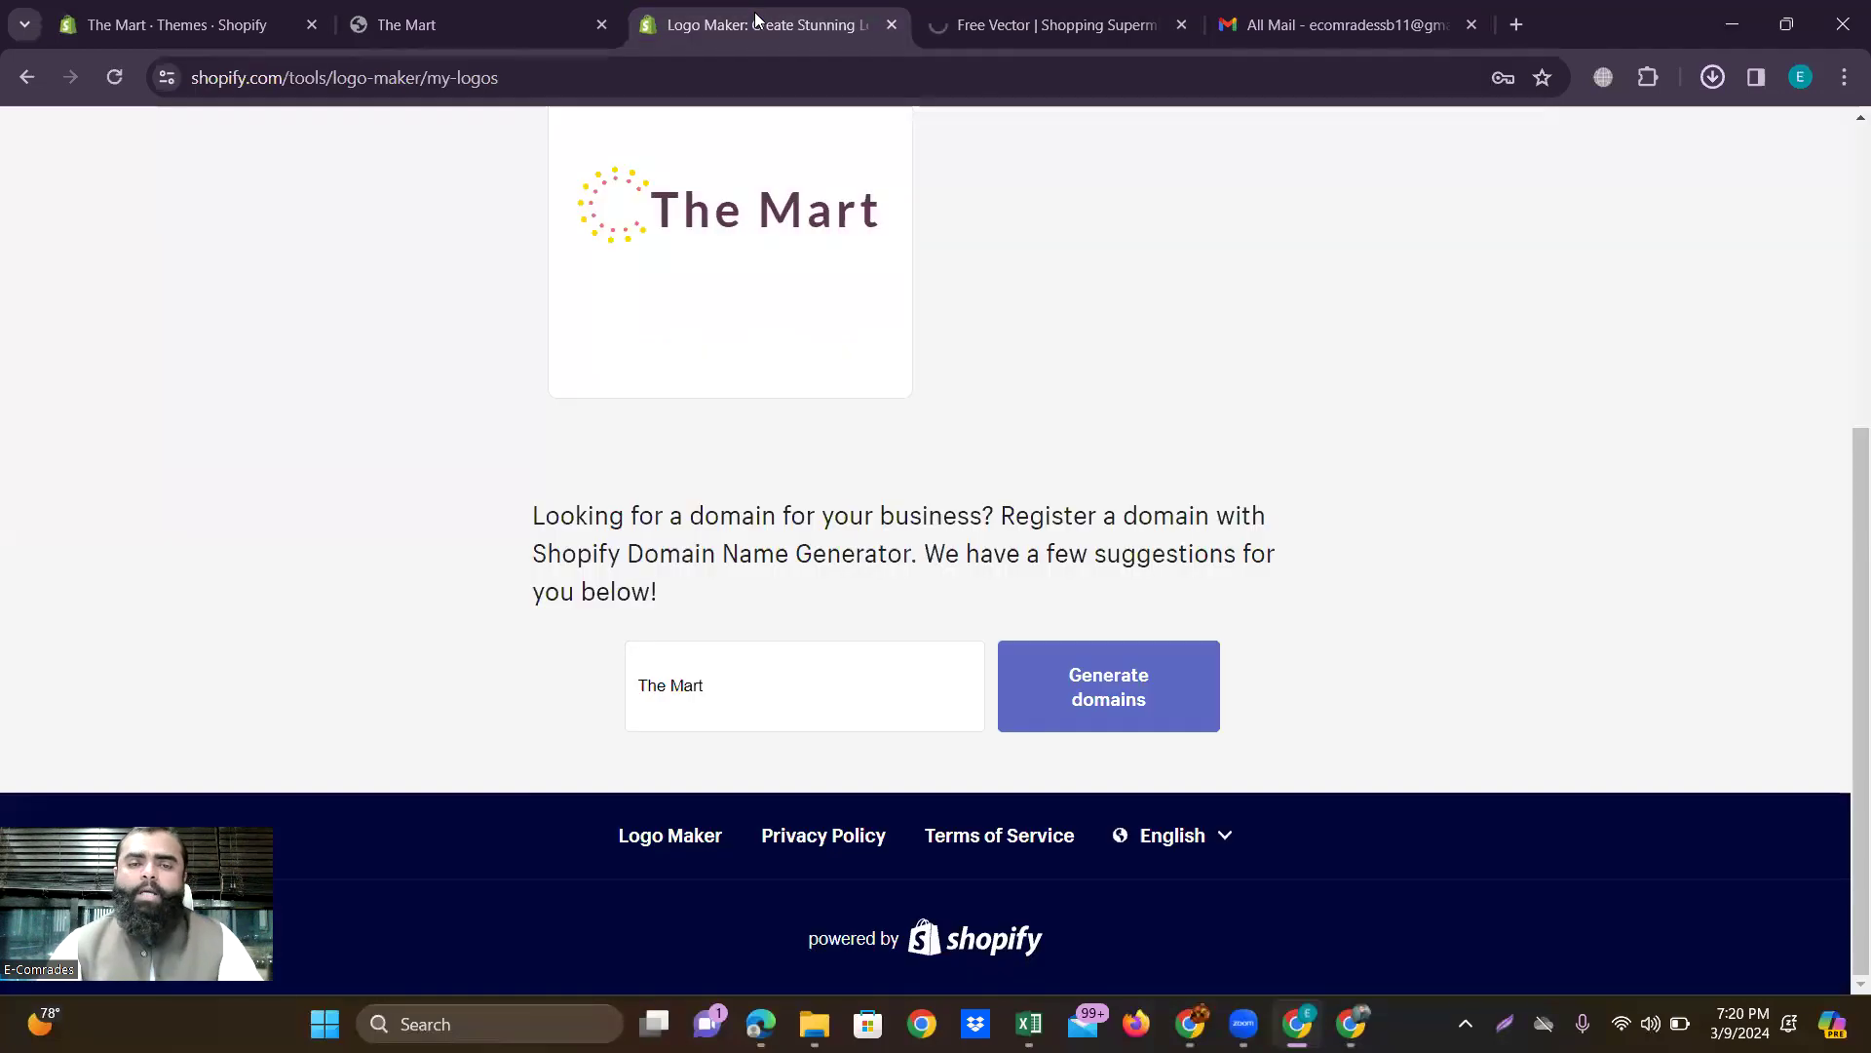
click(219, 13)
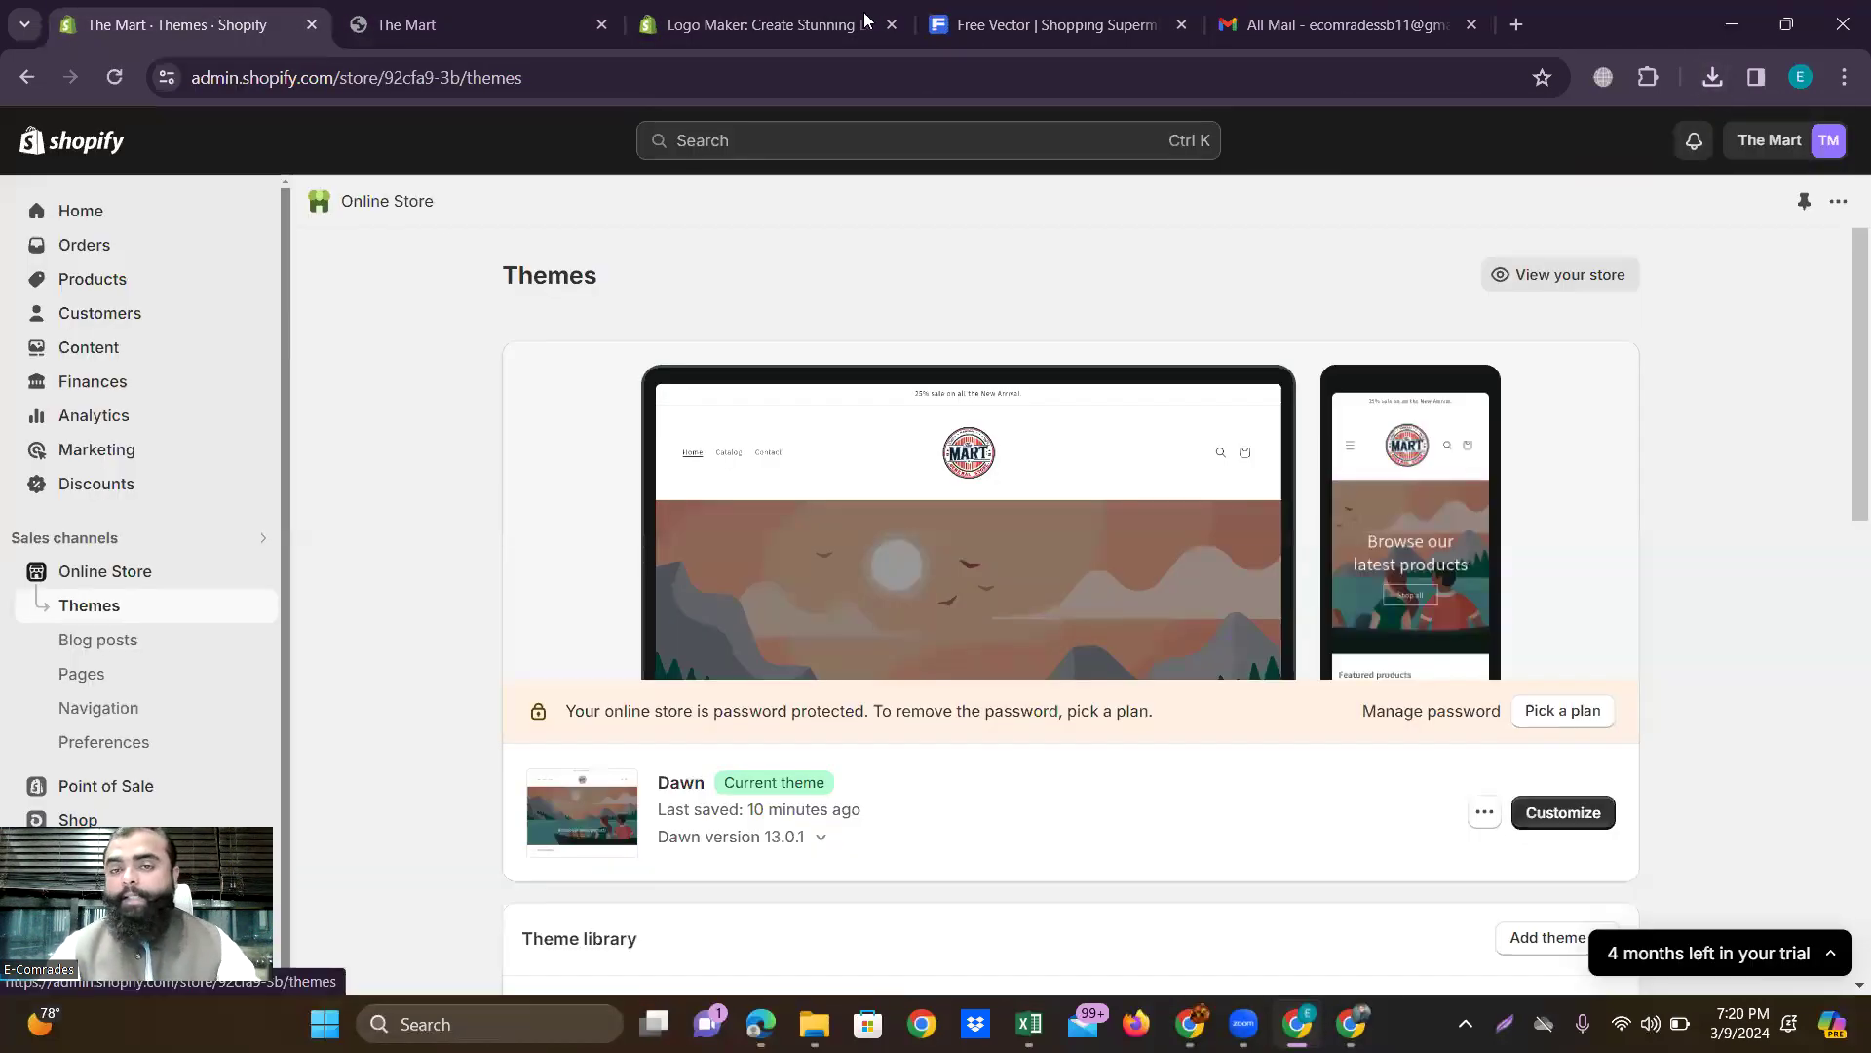
Close the grocery cart image's preview on Freepik and browse through the shopping cart search results.
click(1018, 20)
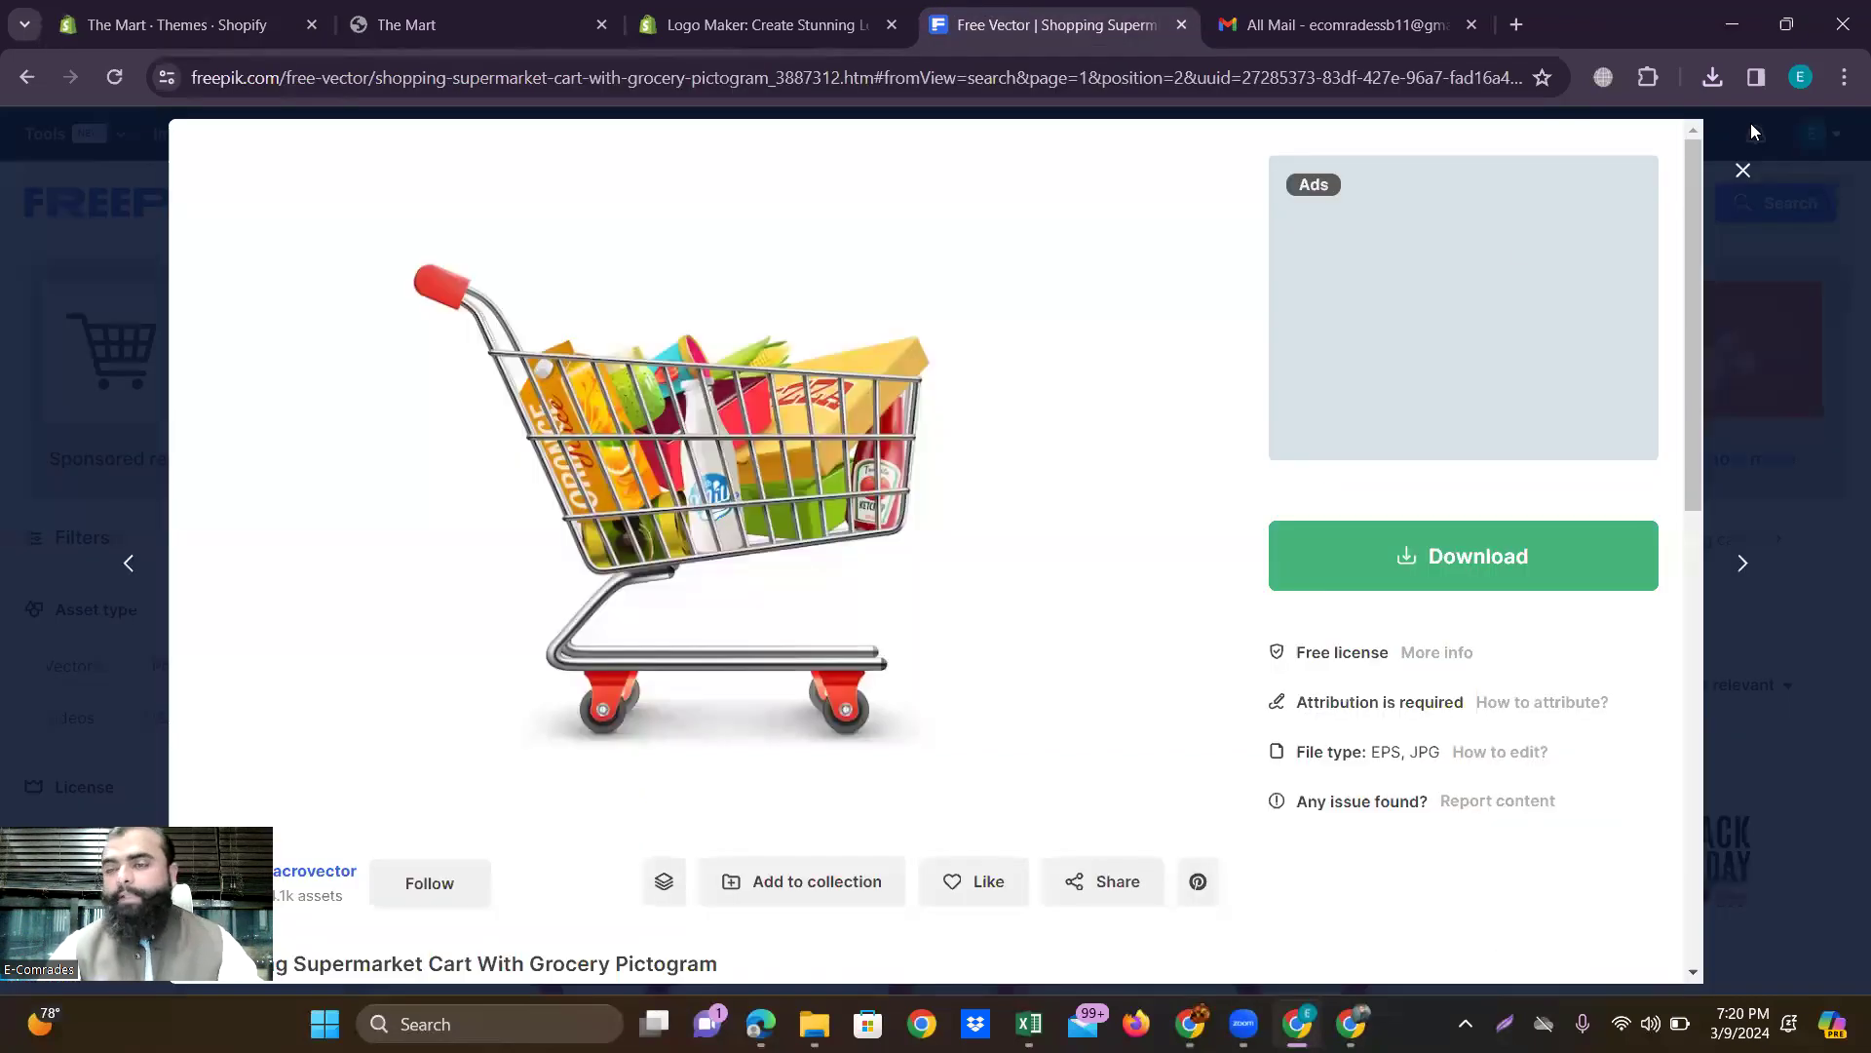
click(1743, 170)
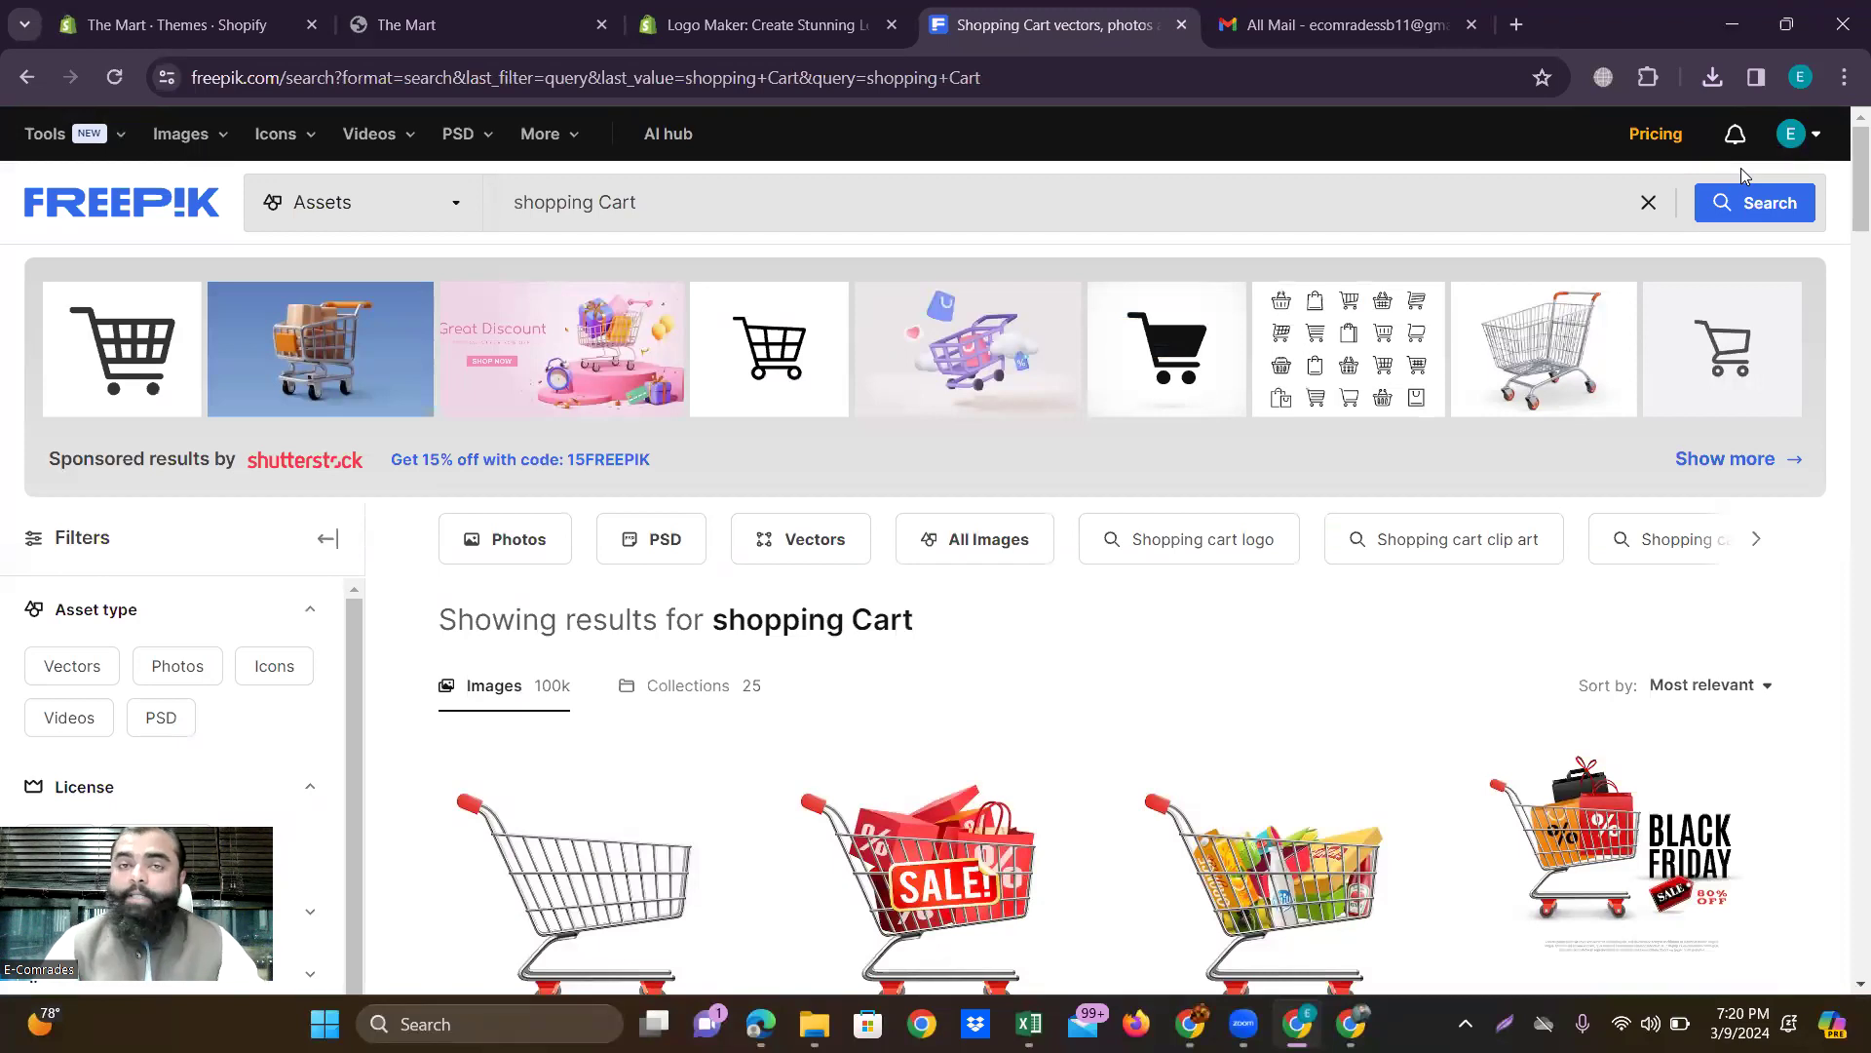
scroll(1186, 464, down, 15)
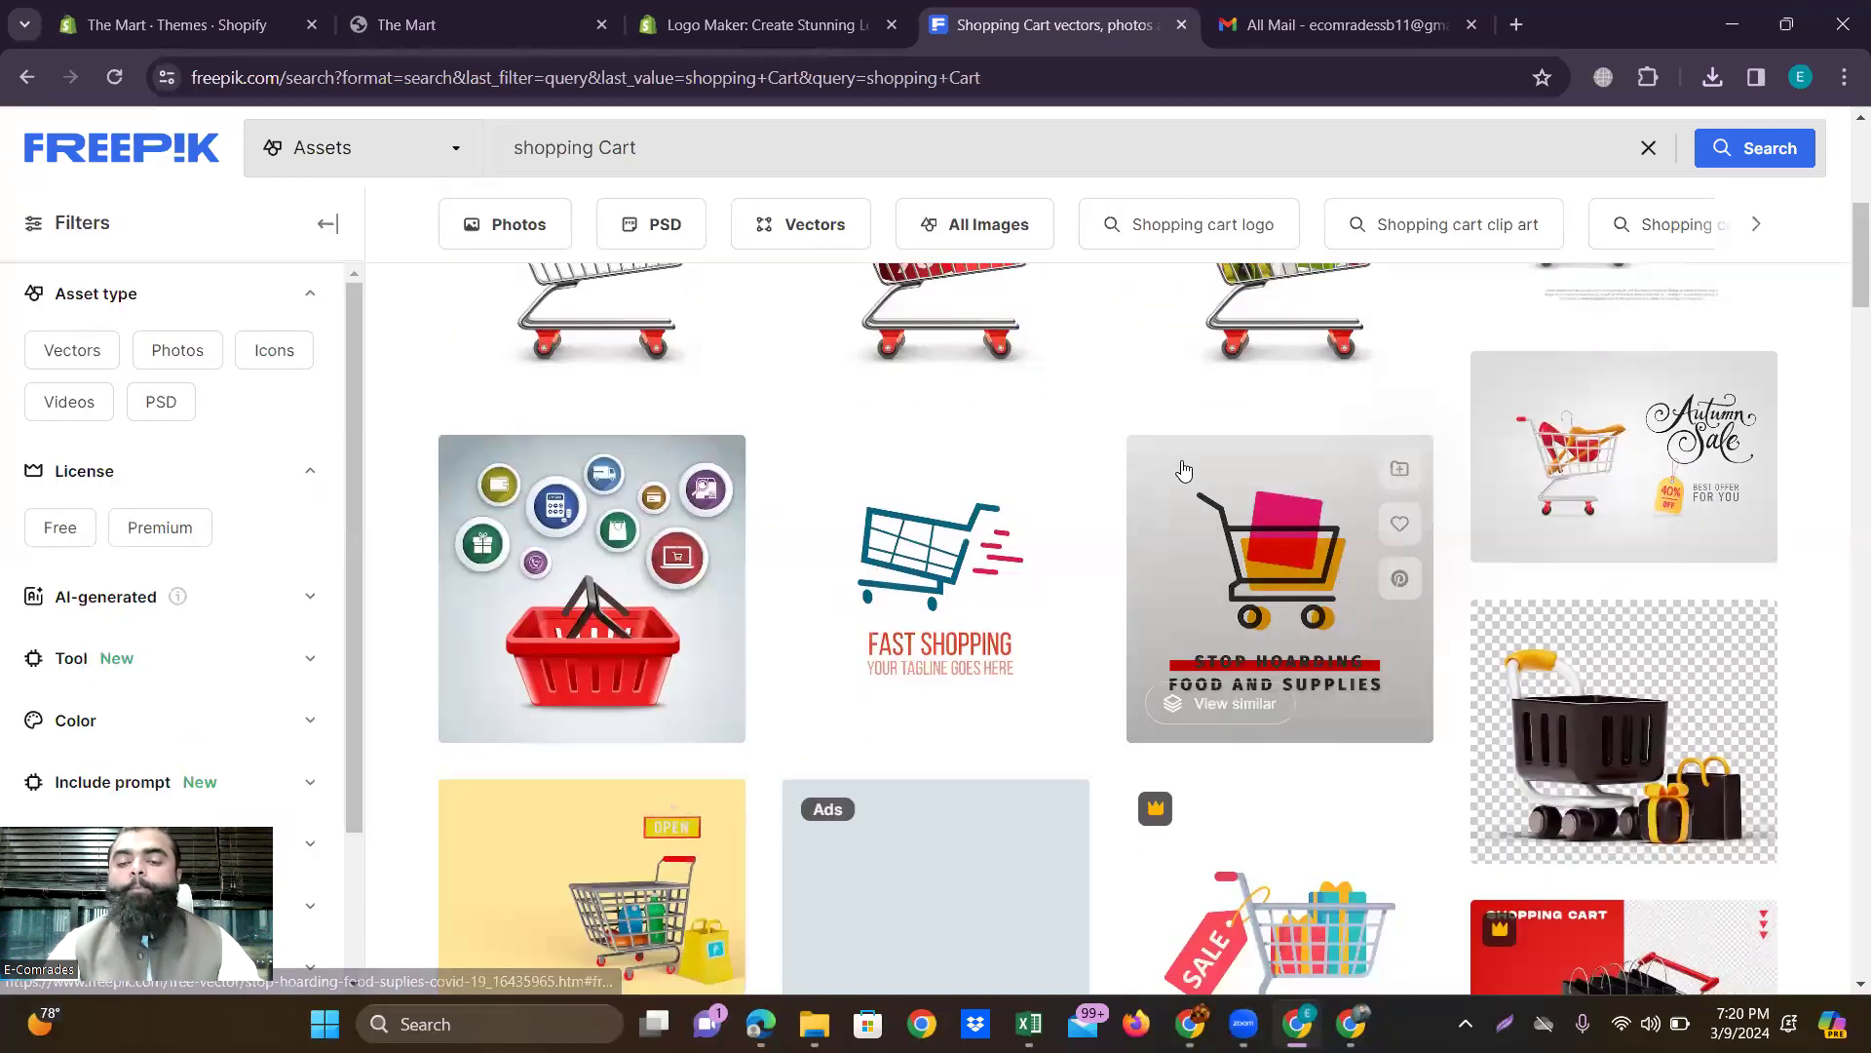
scroll(1184, 467, down, 5)
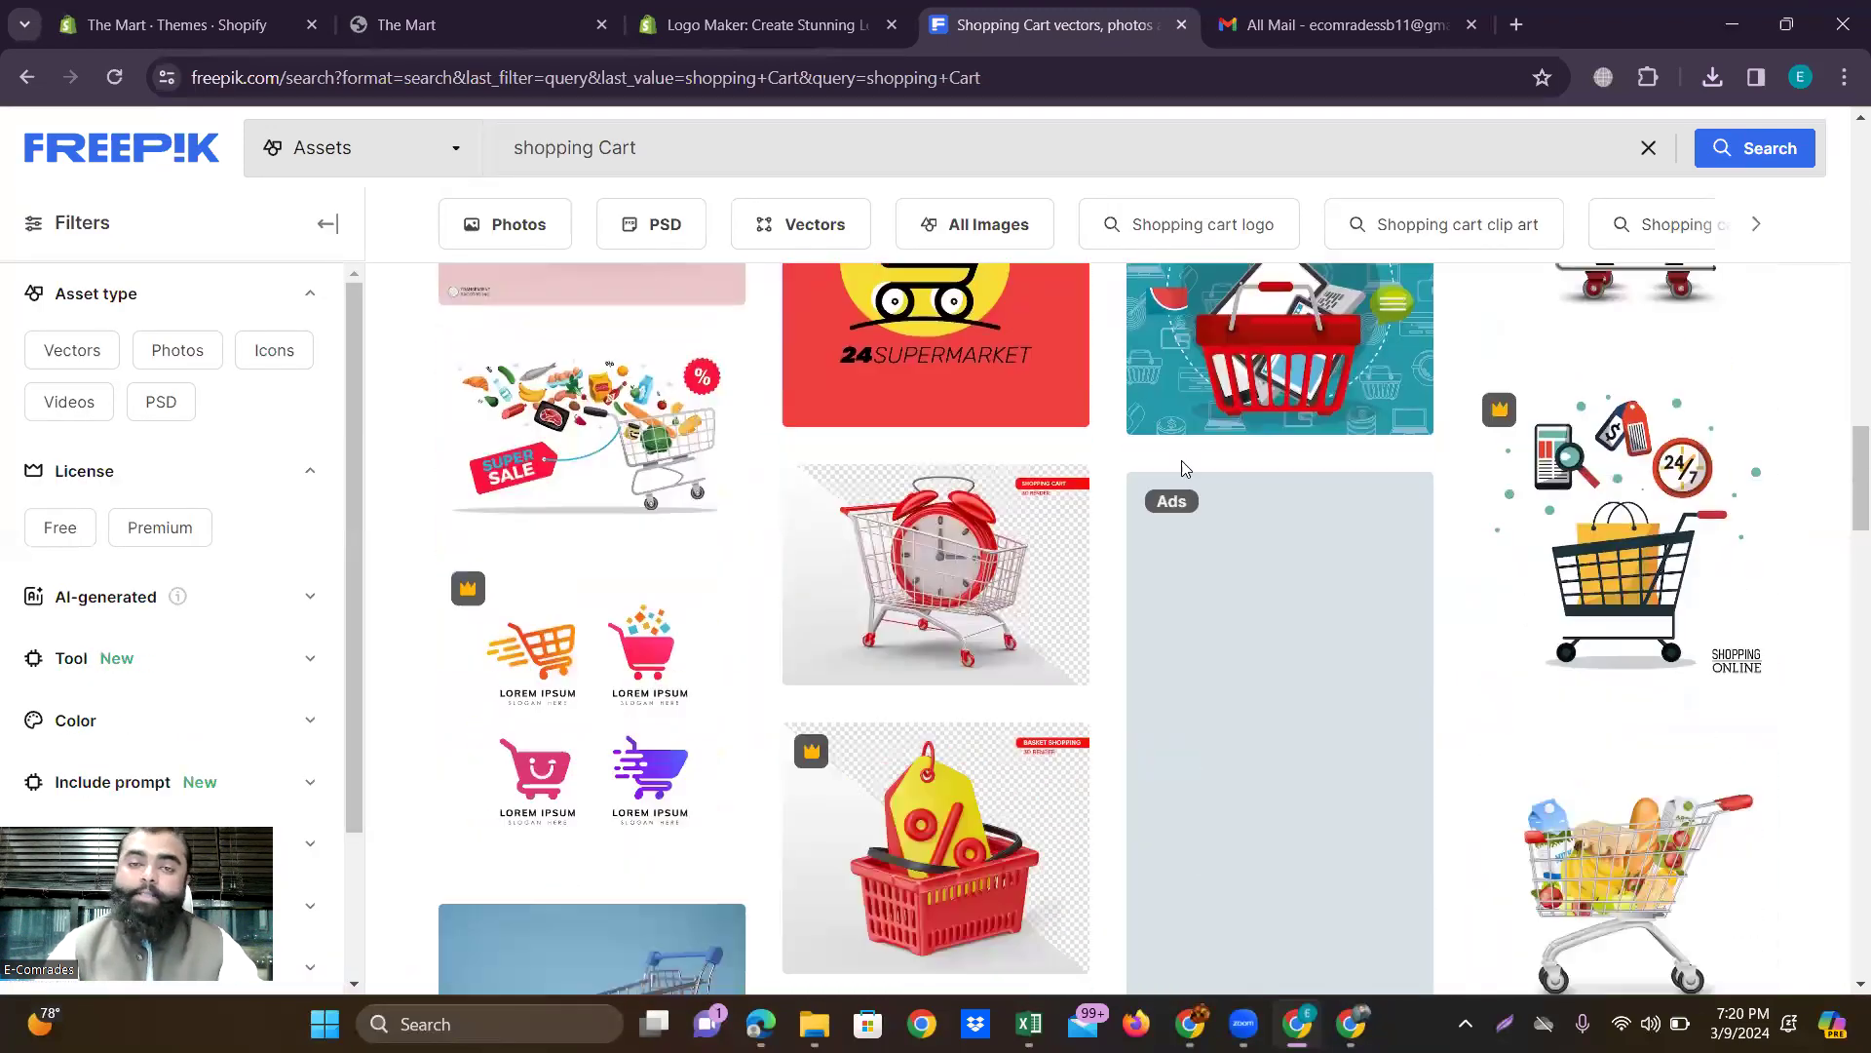
scroll(1184, 469, up, 10)
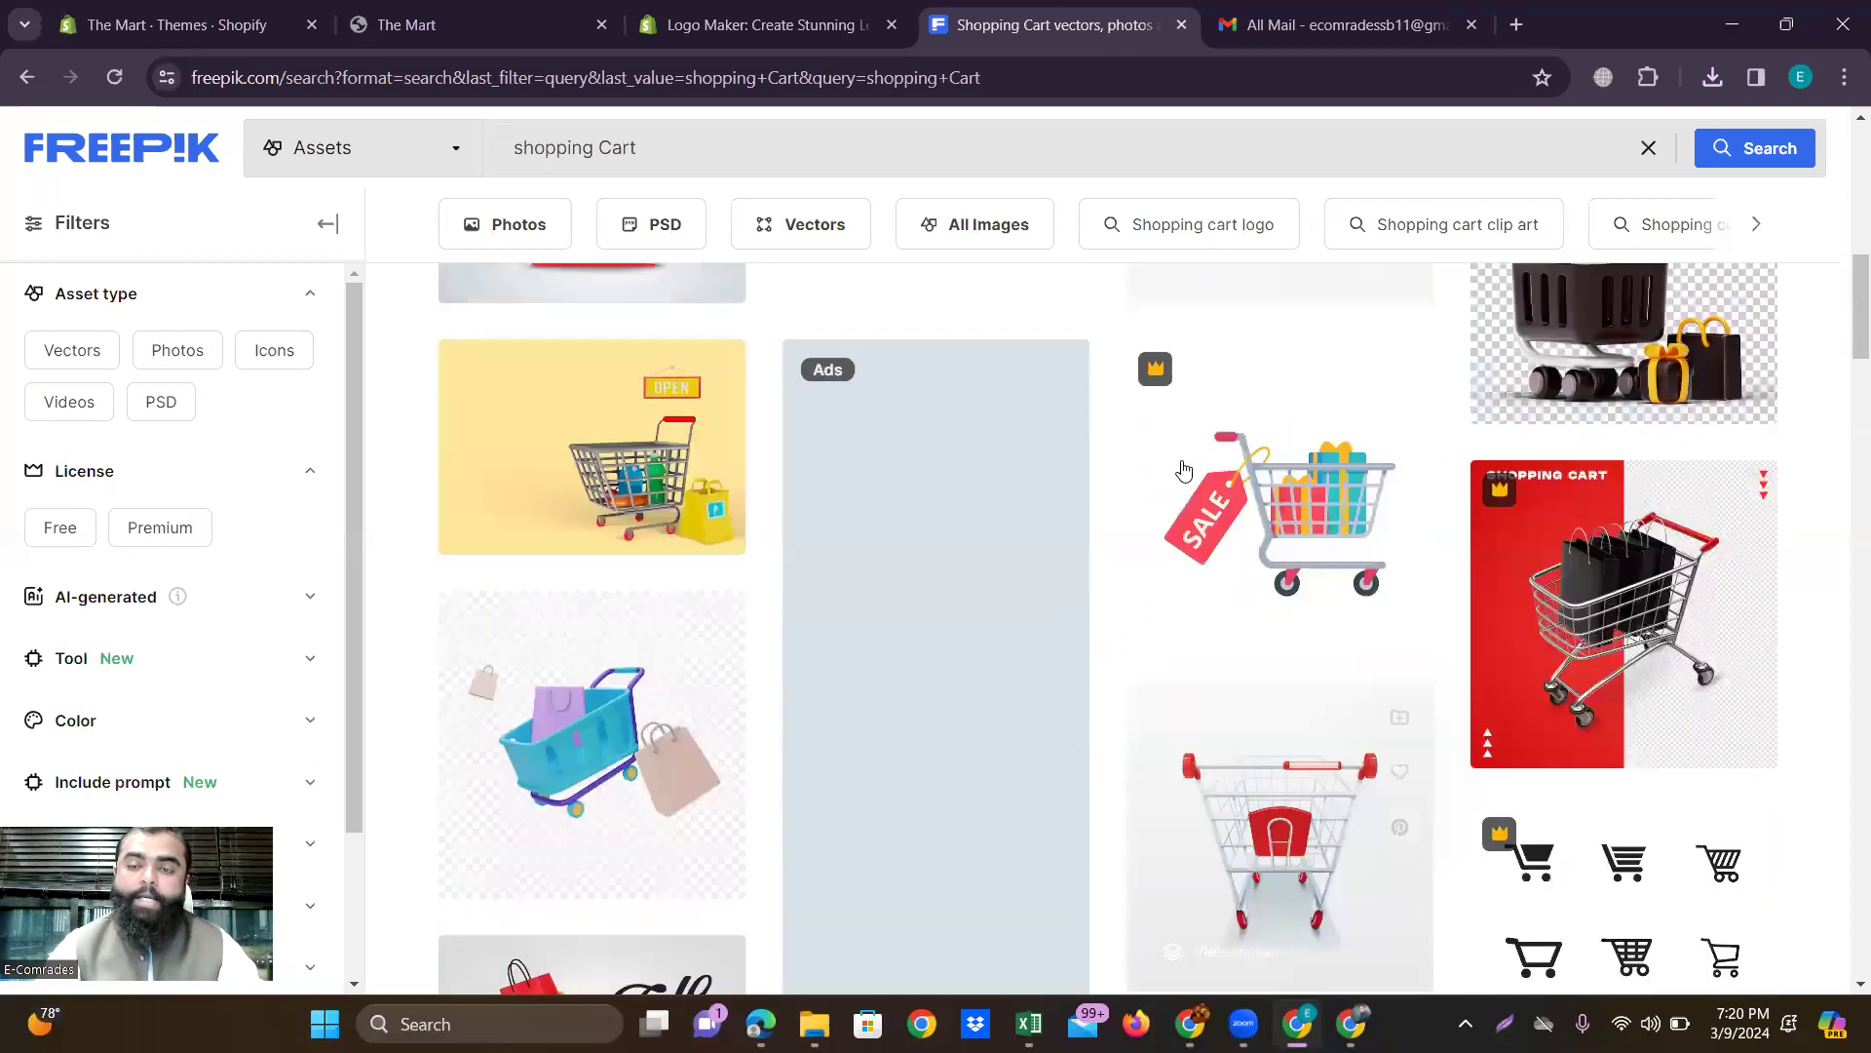
scroll(1184, 471, up, 6)
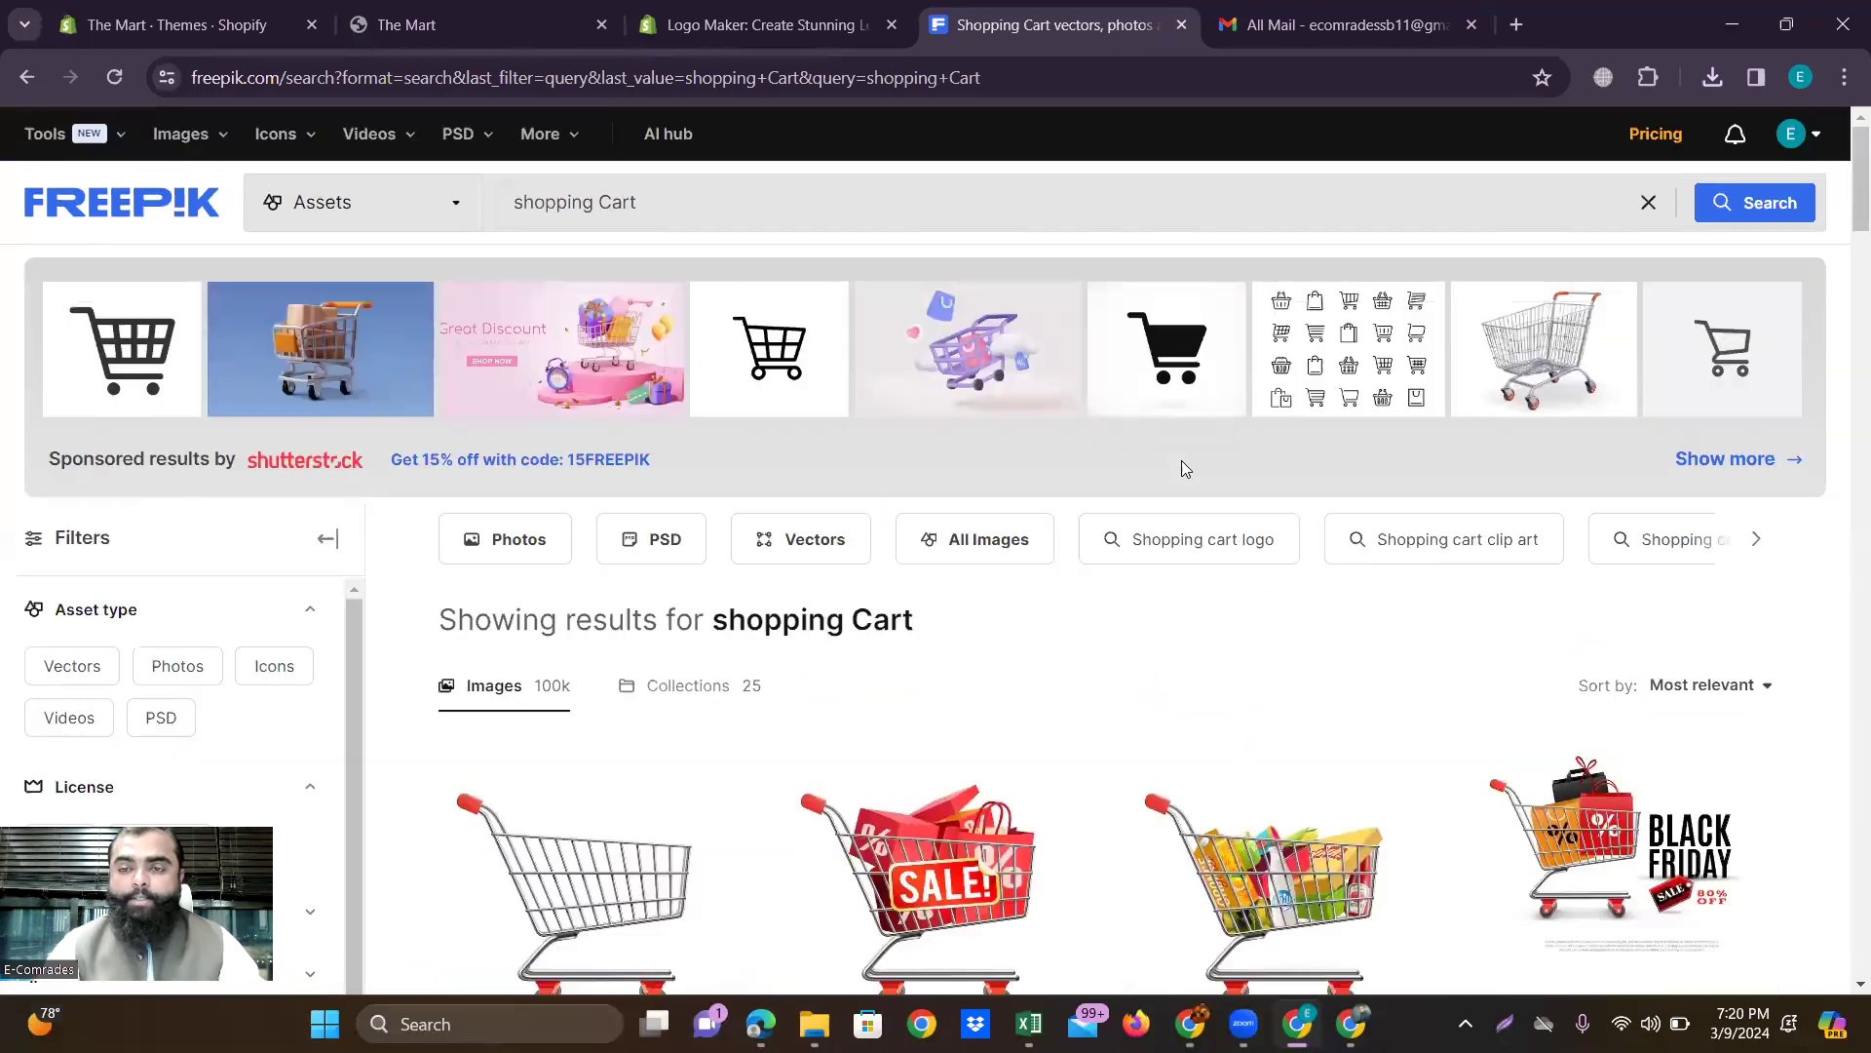
Open the Dawn theme of The Mart for customizing in Shopify and show the home page's Image banner settings.
click(123, 15)
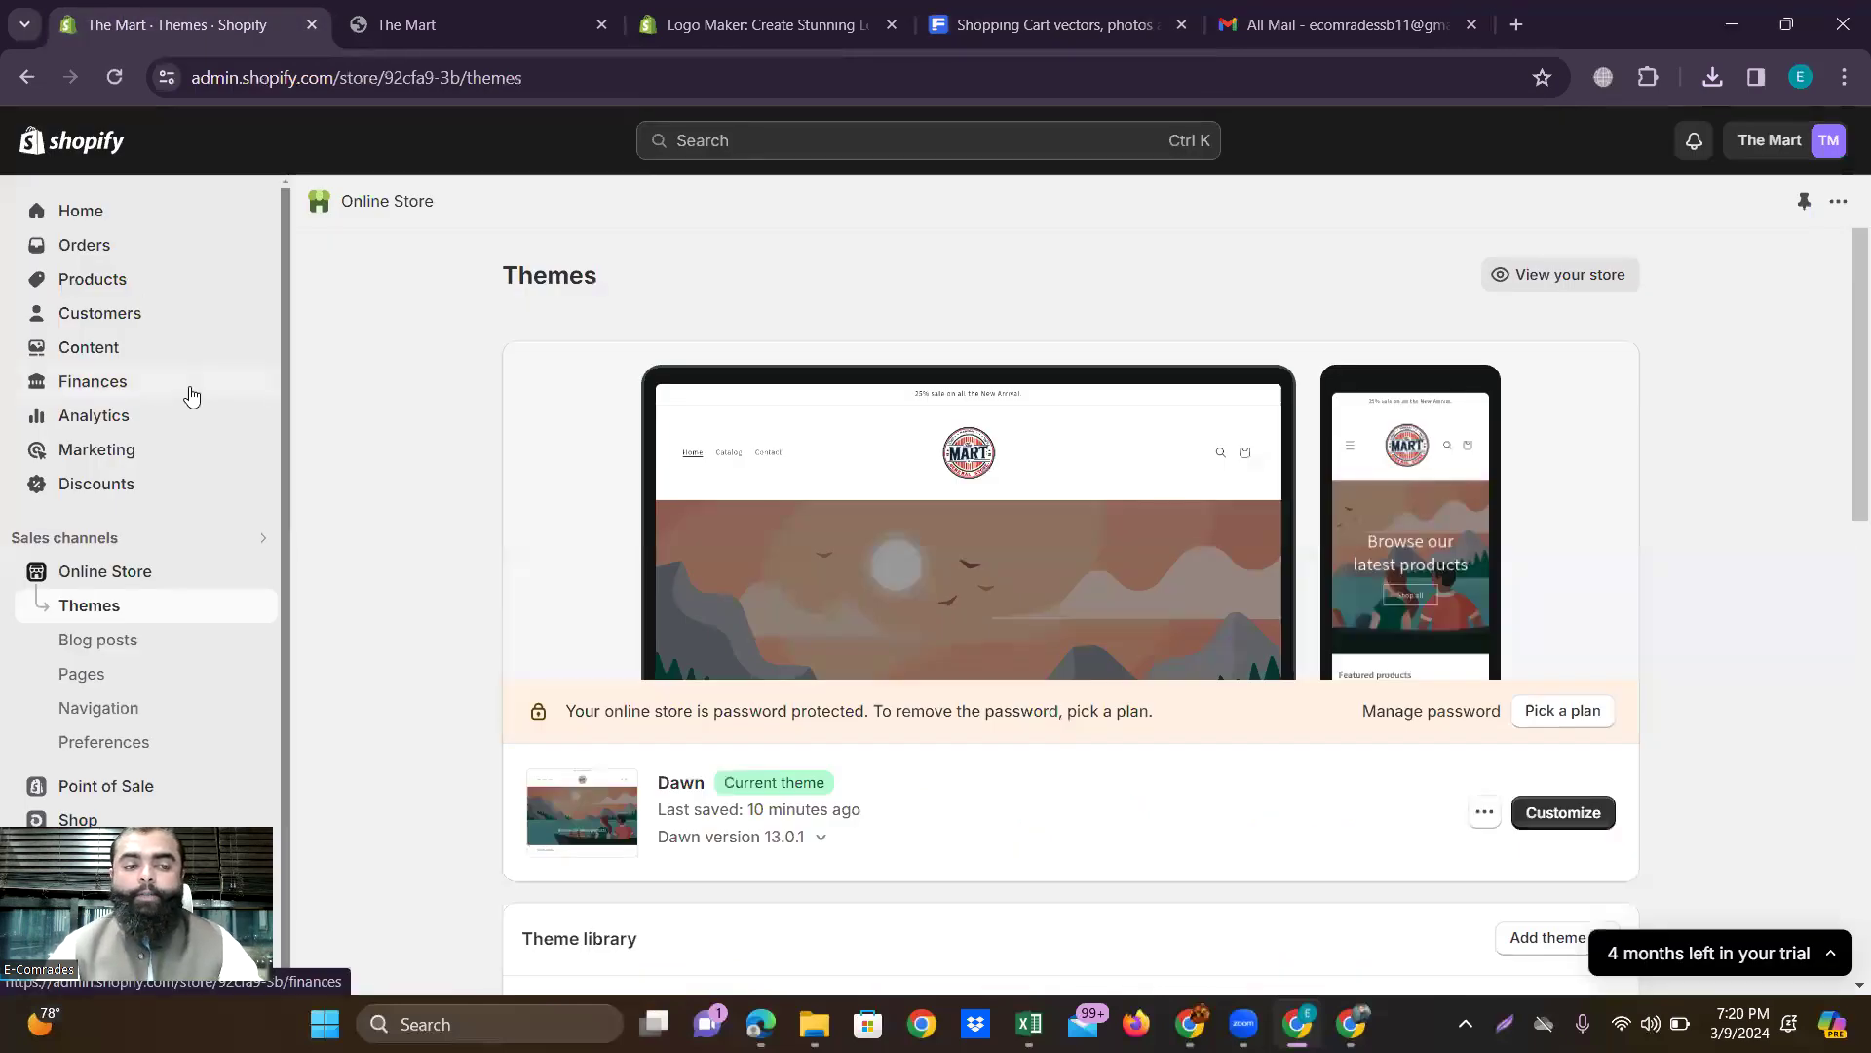
click(1557, 815)
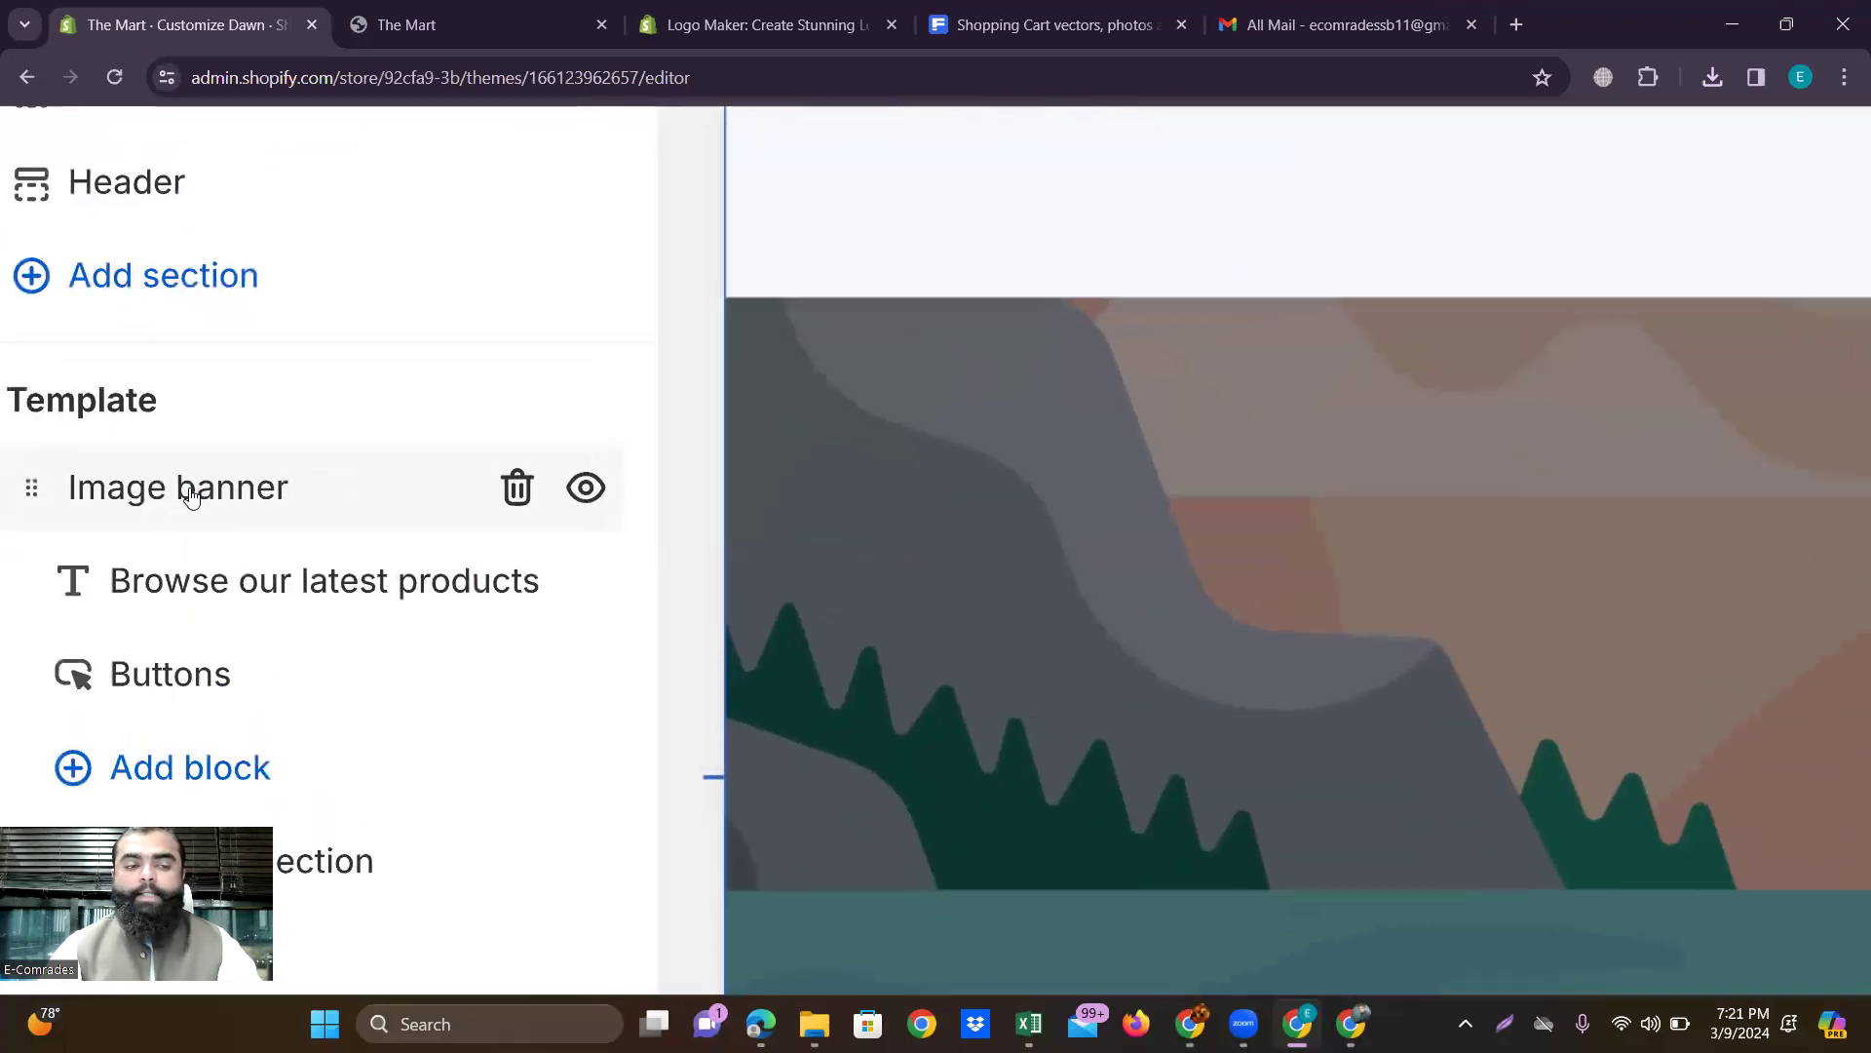
mouse_move(177, 508)
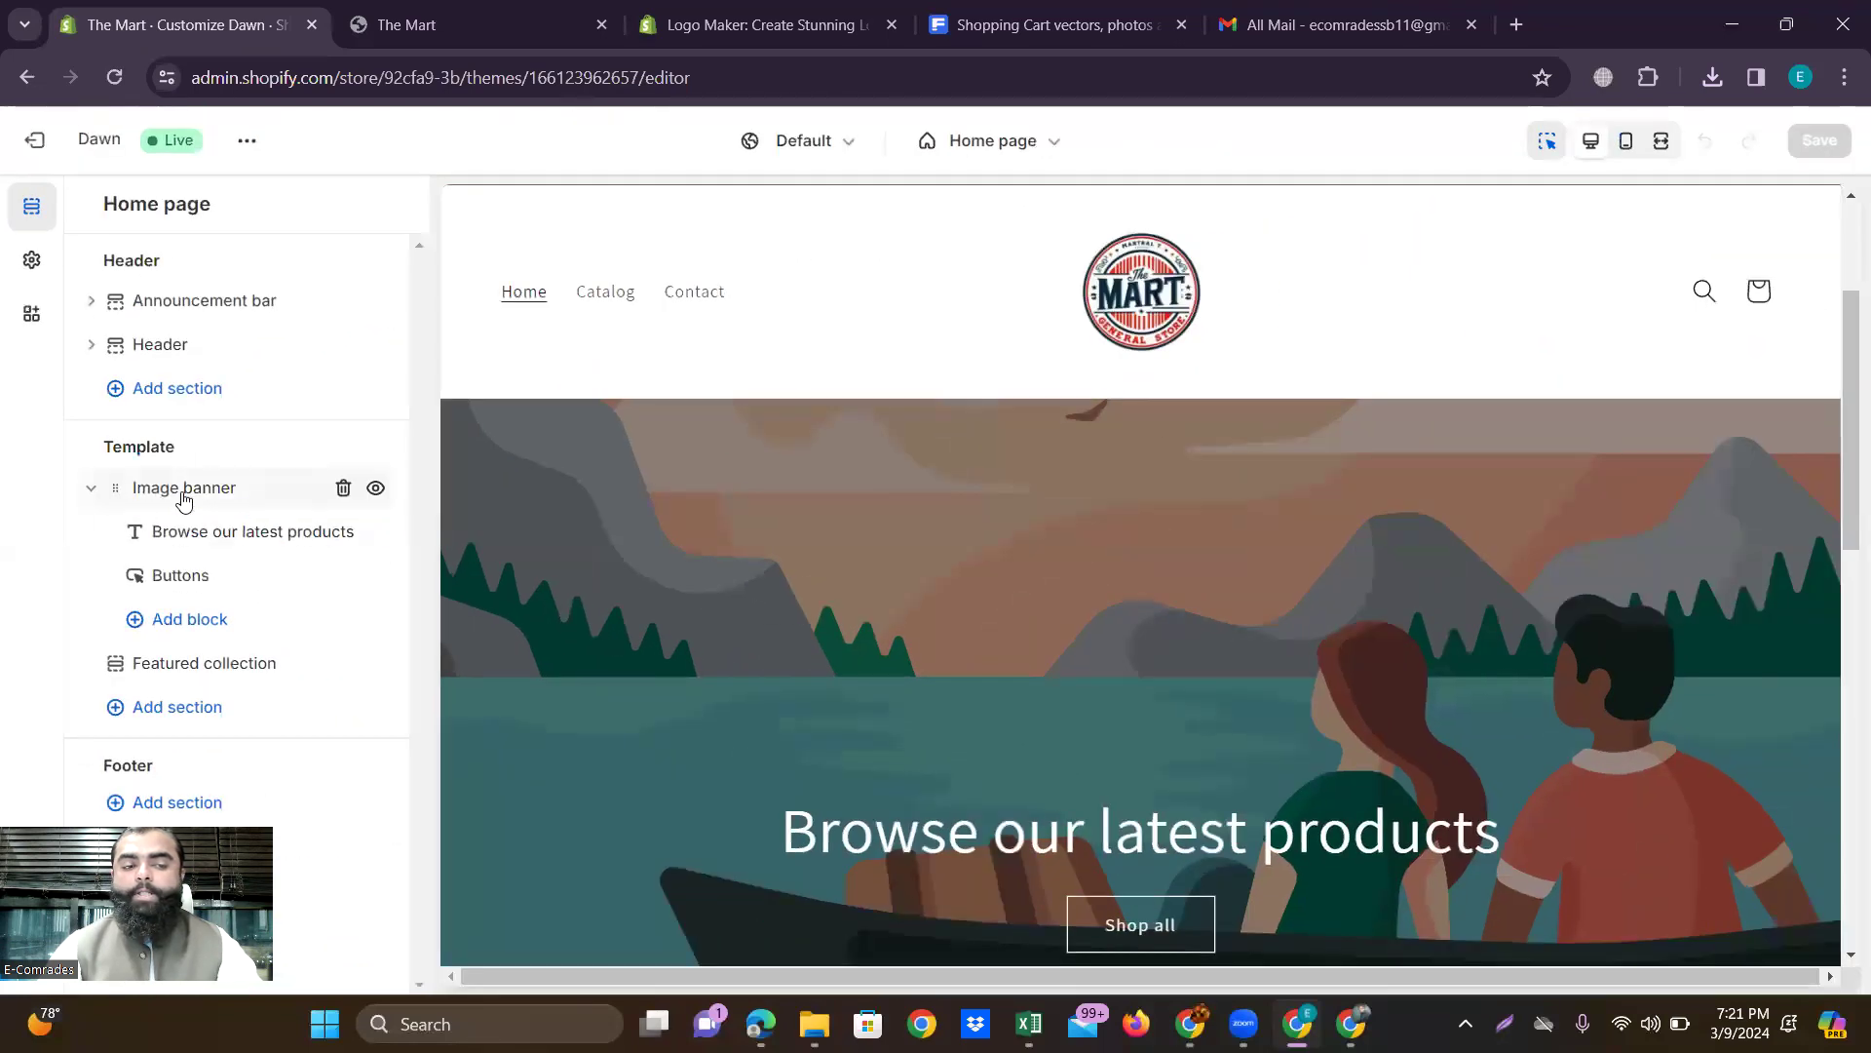
click(185, 489)
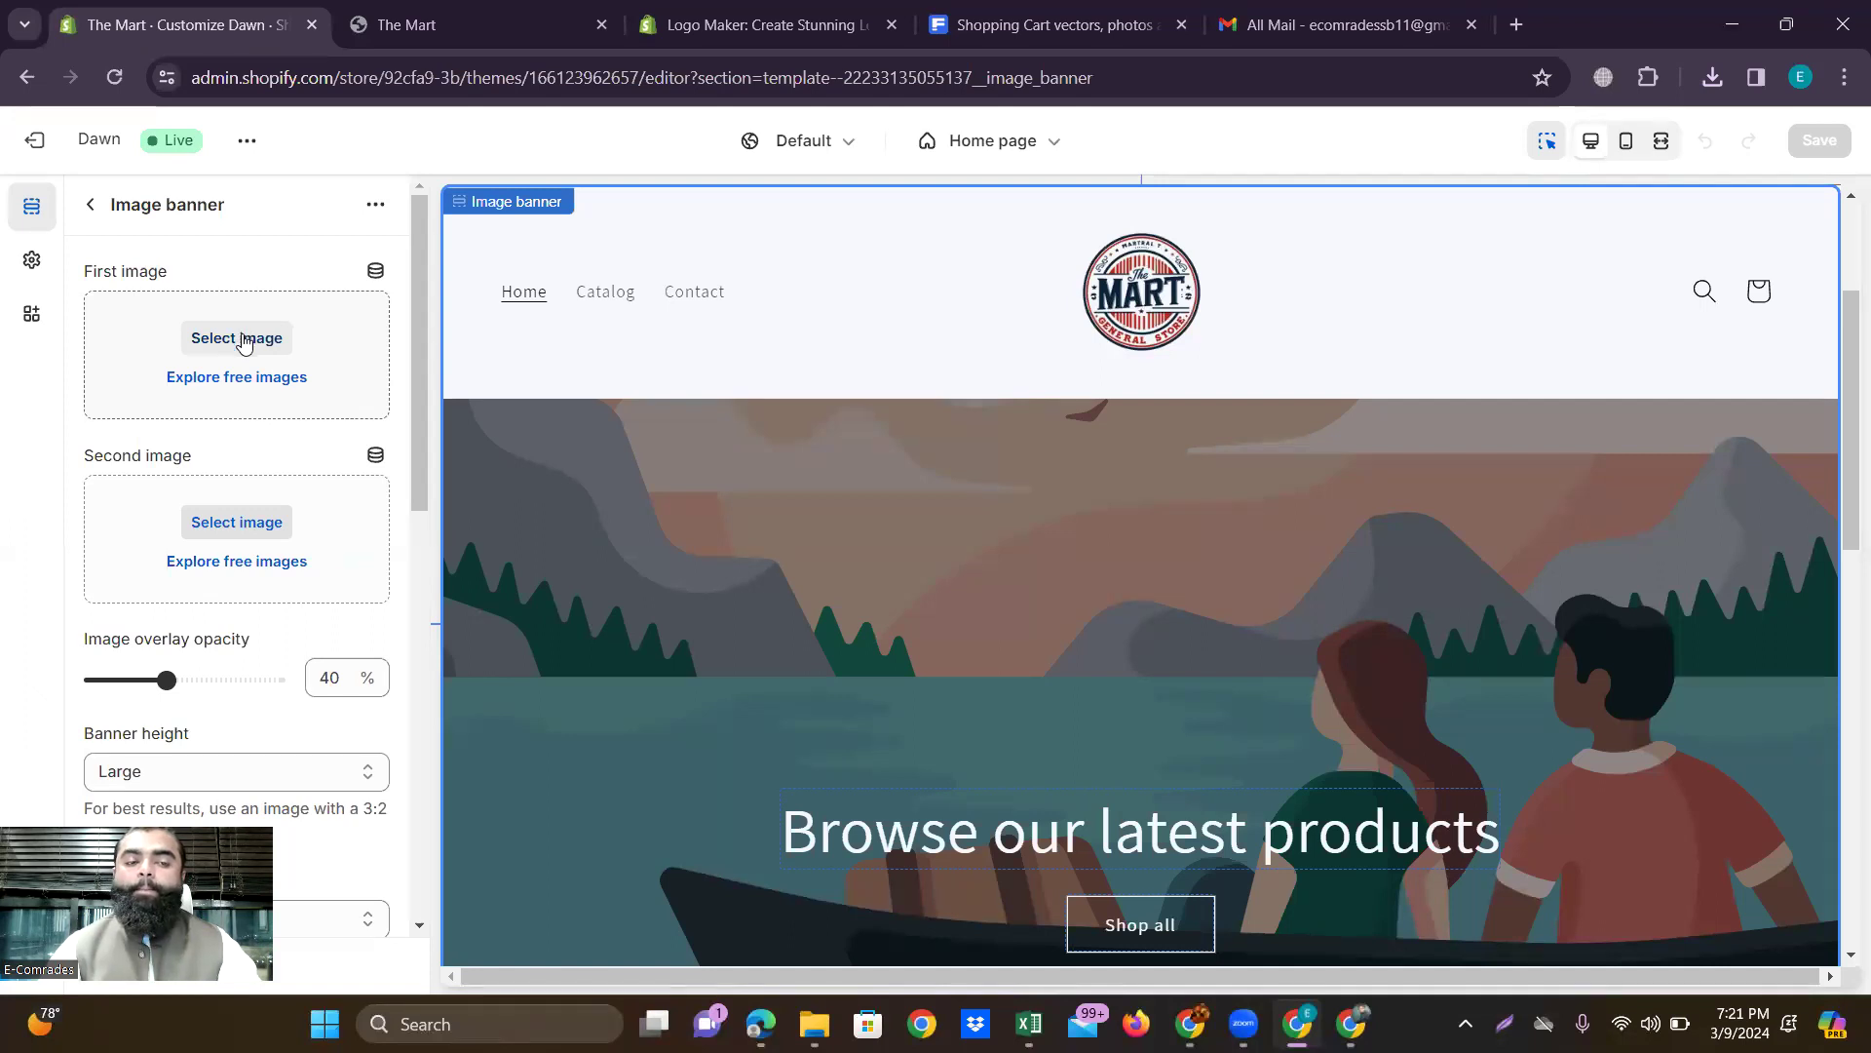
click(238, 338)
click(1094, 384)
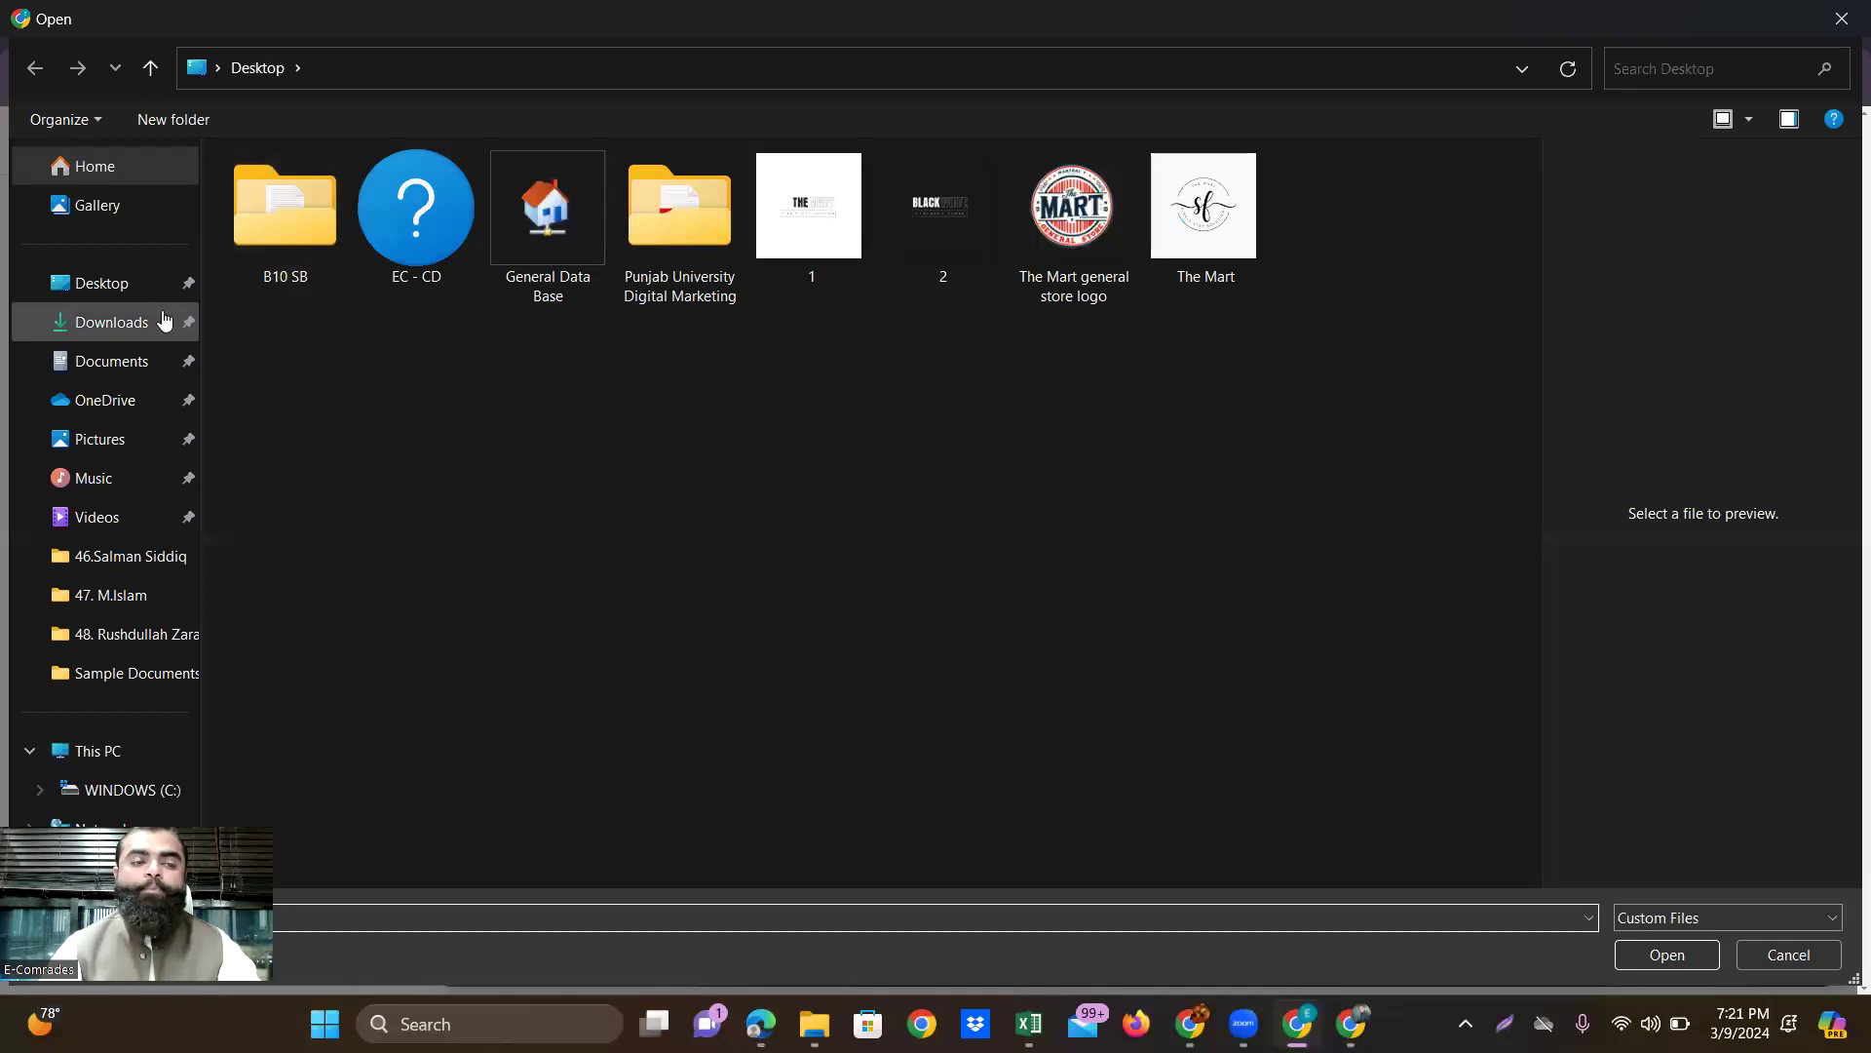
click(130, 323)
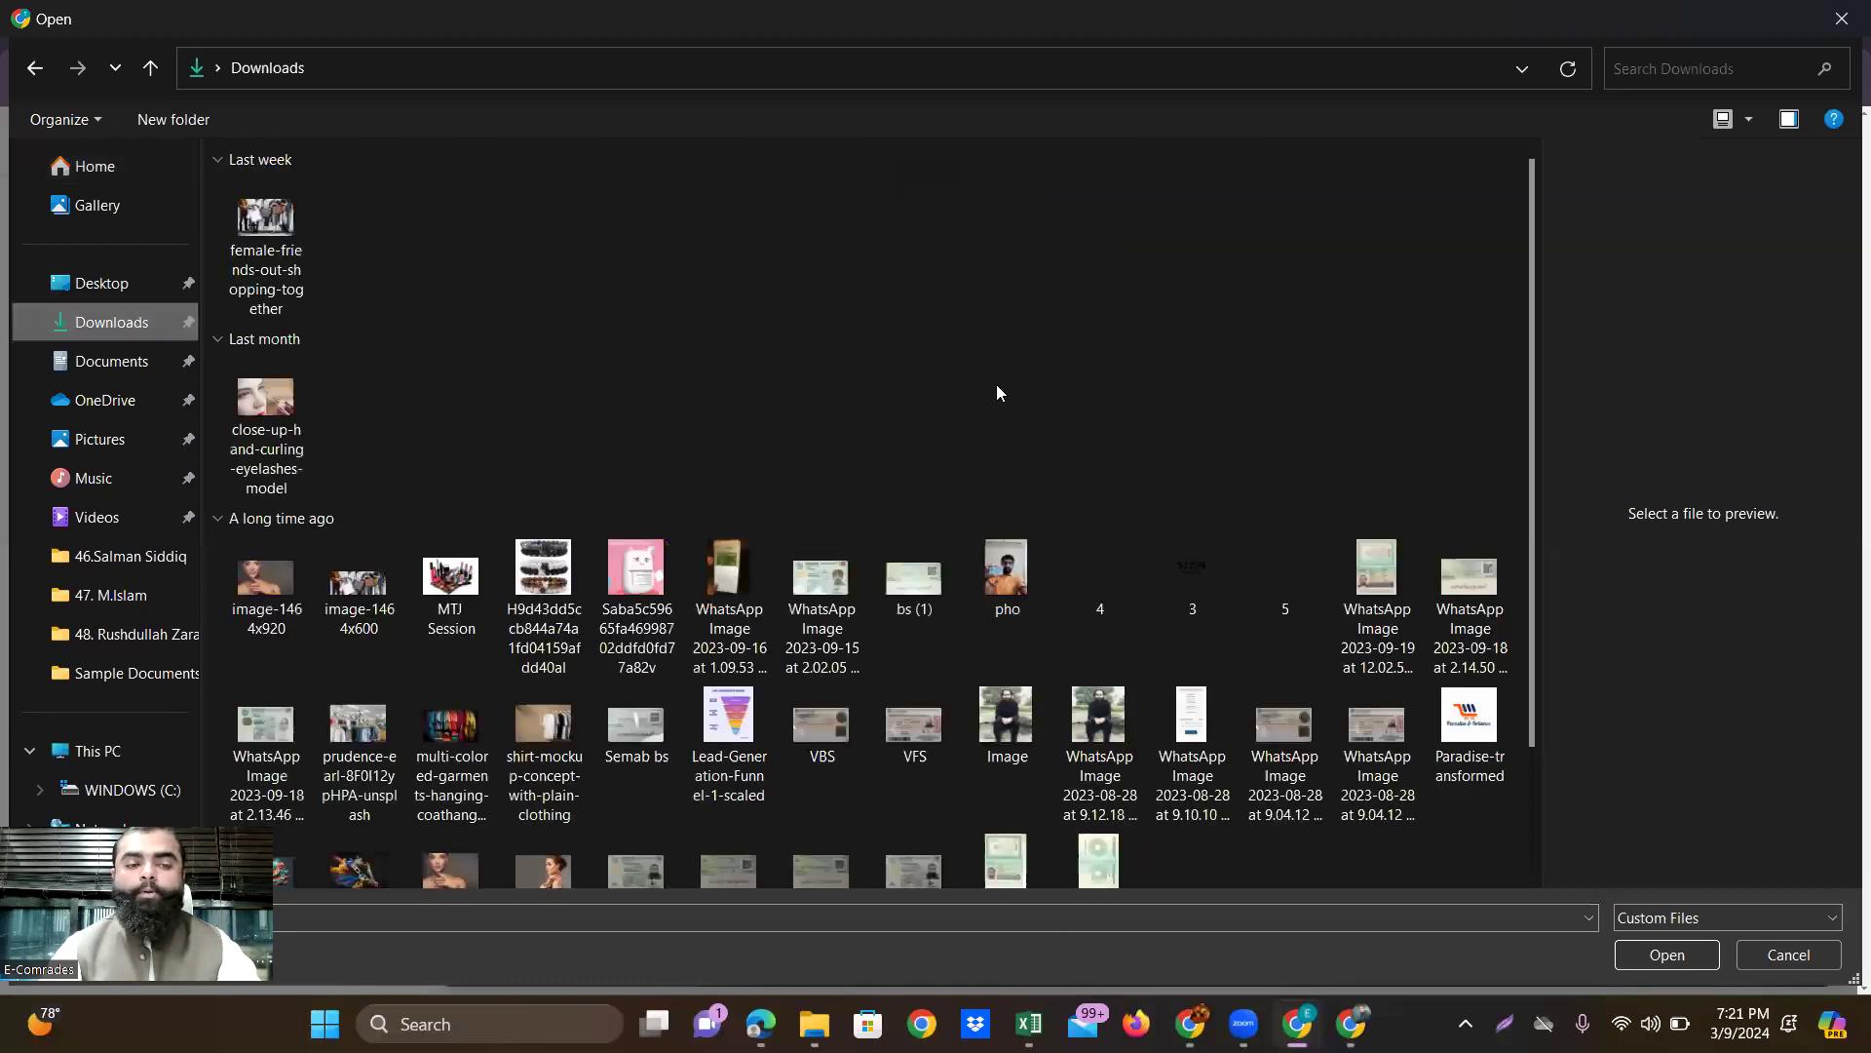
click(1843, 13)
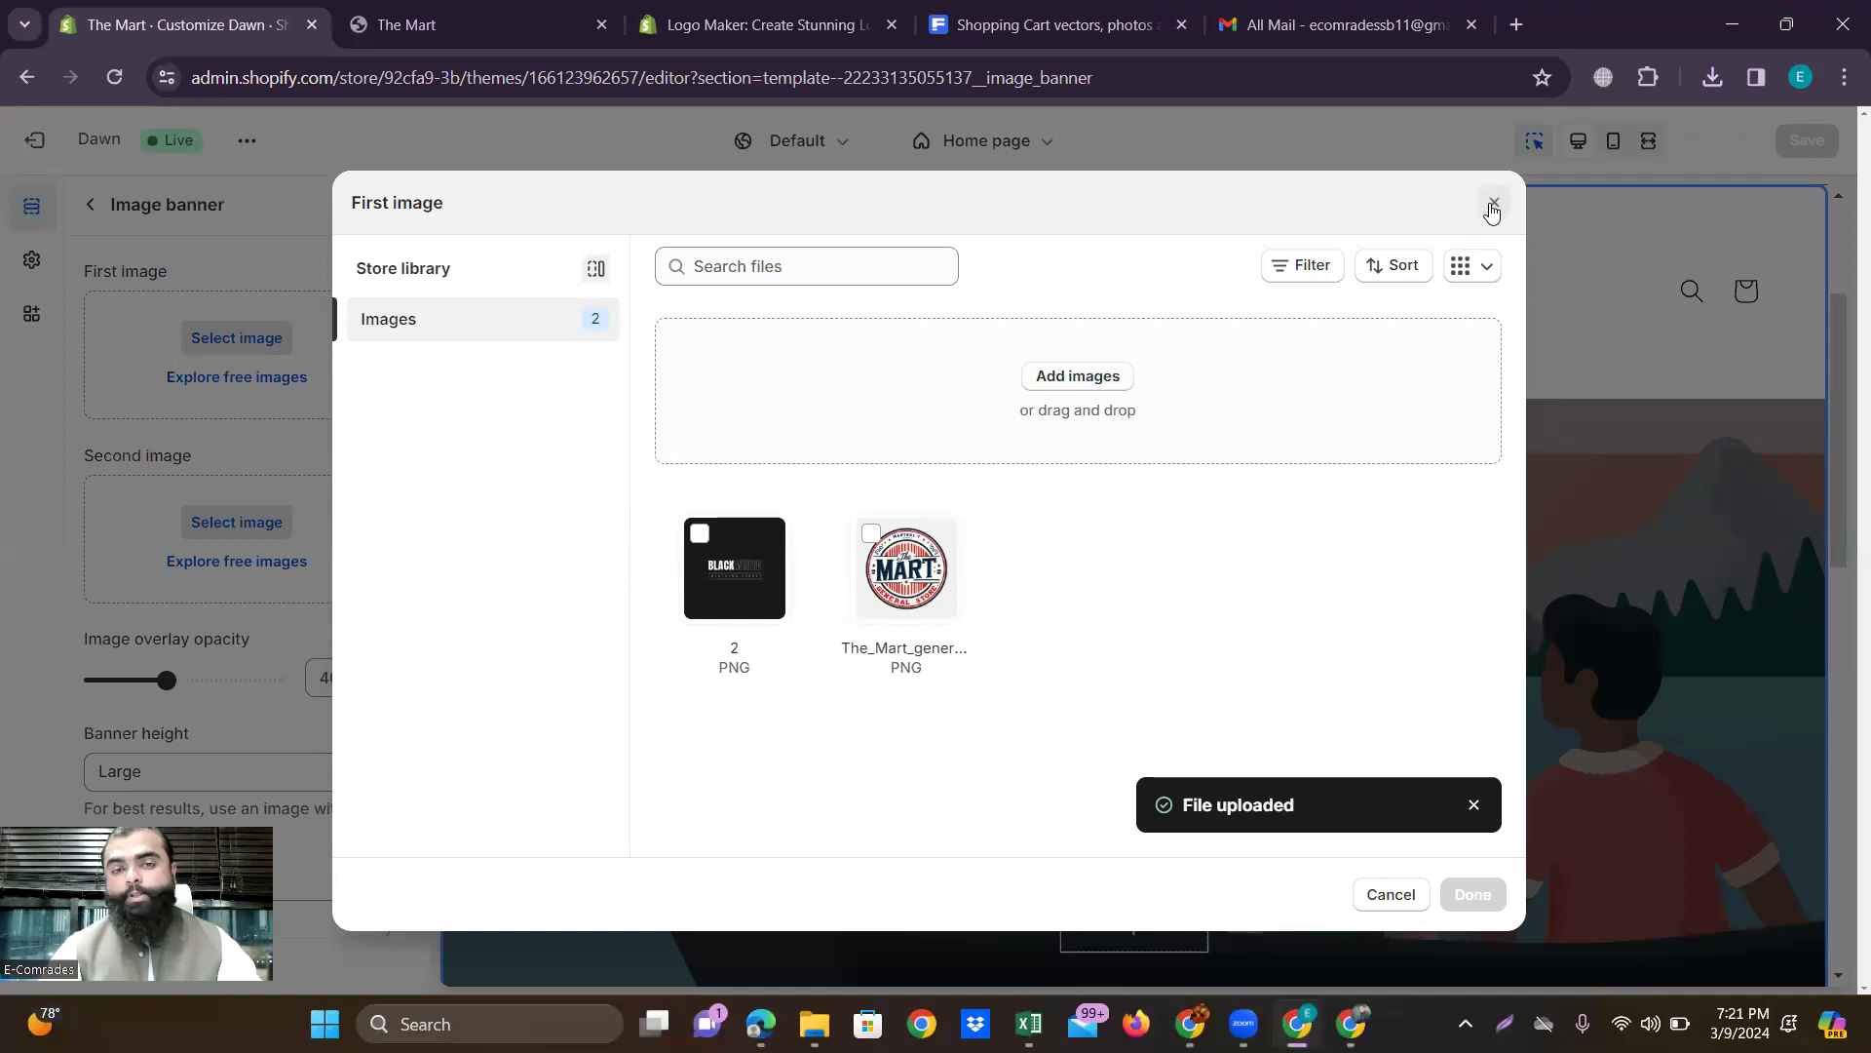
click(1491, 206)
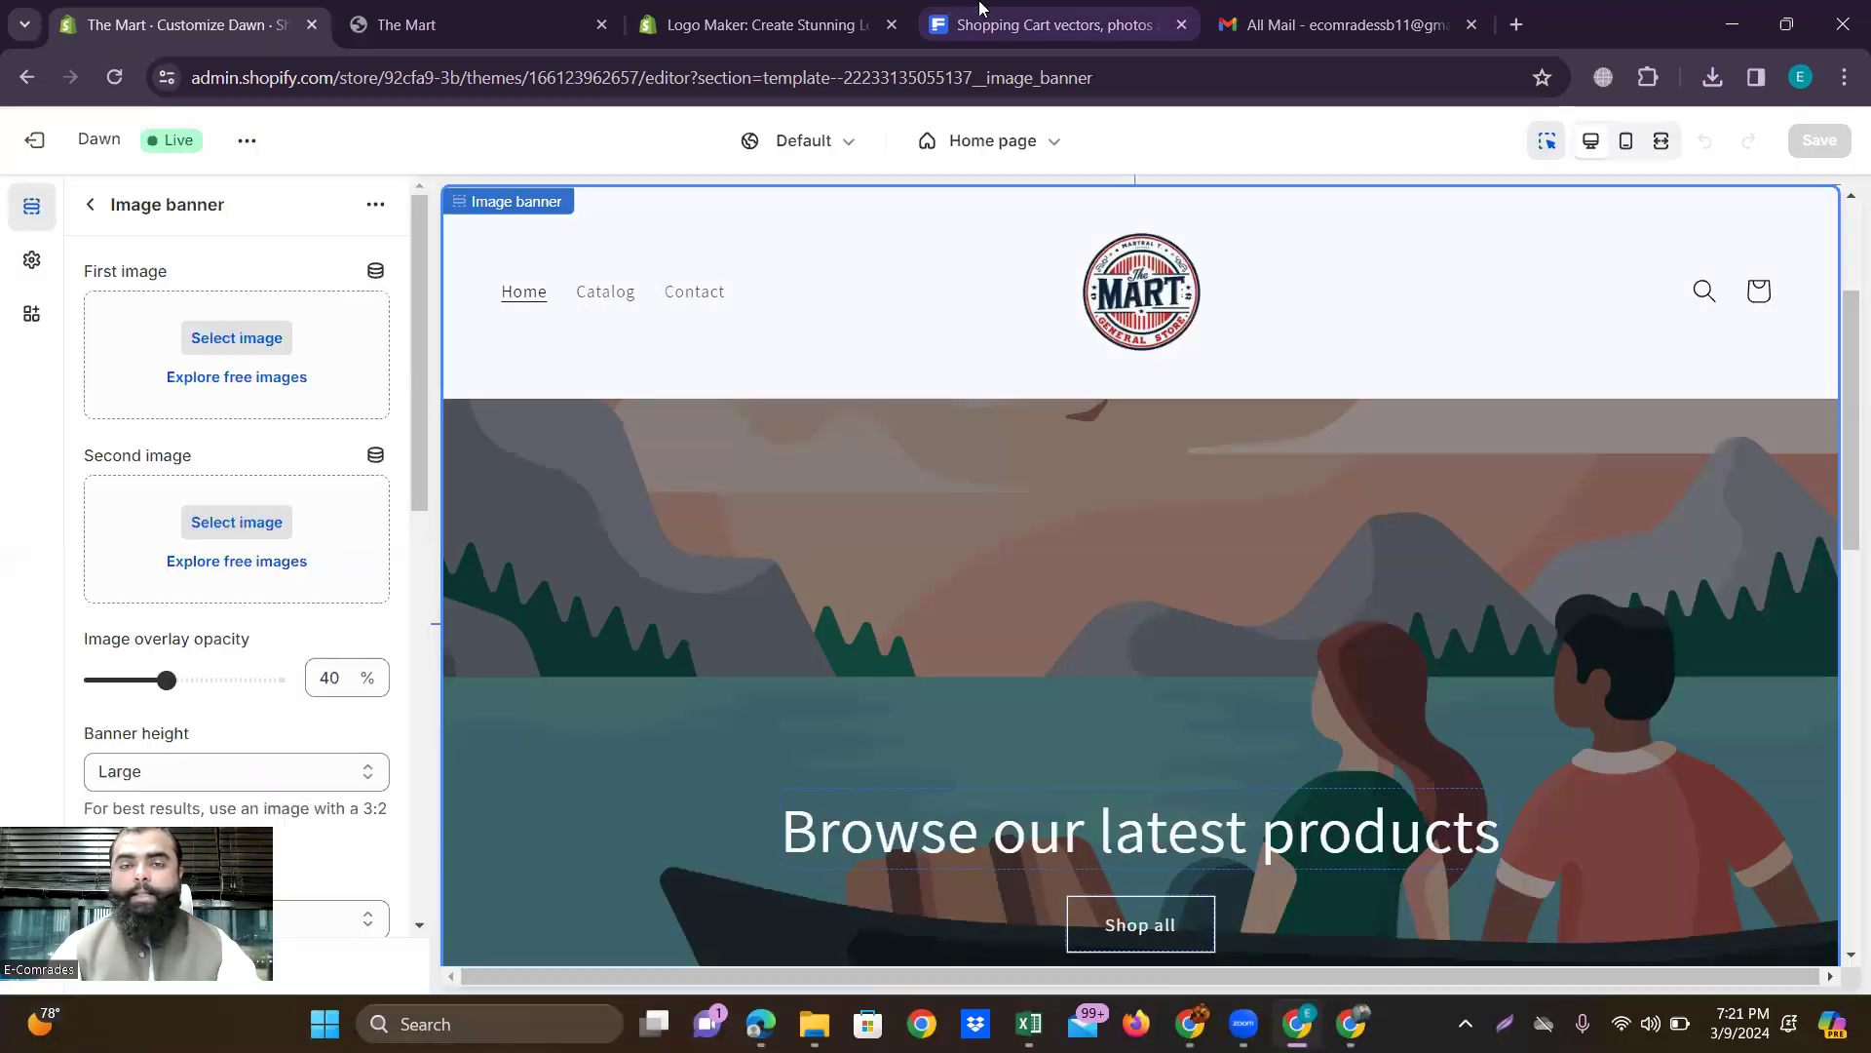
Open the downloaded shopping-supermarket-cart-with-grocery-pictogram.zip from Freepik and copy its 11697 JPG file to the Desktop.
click(1027, 20)
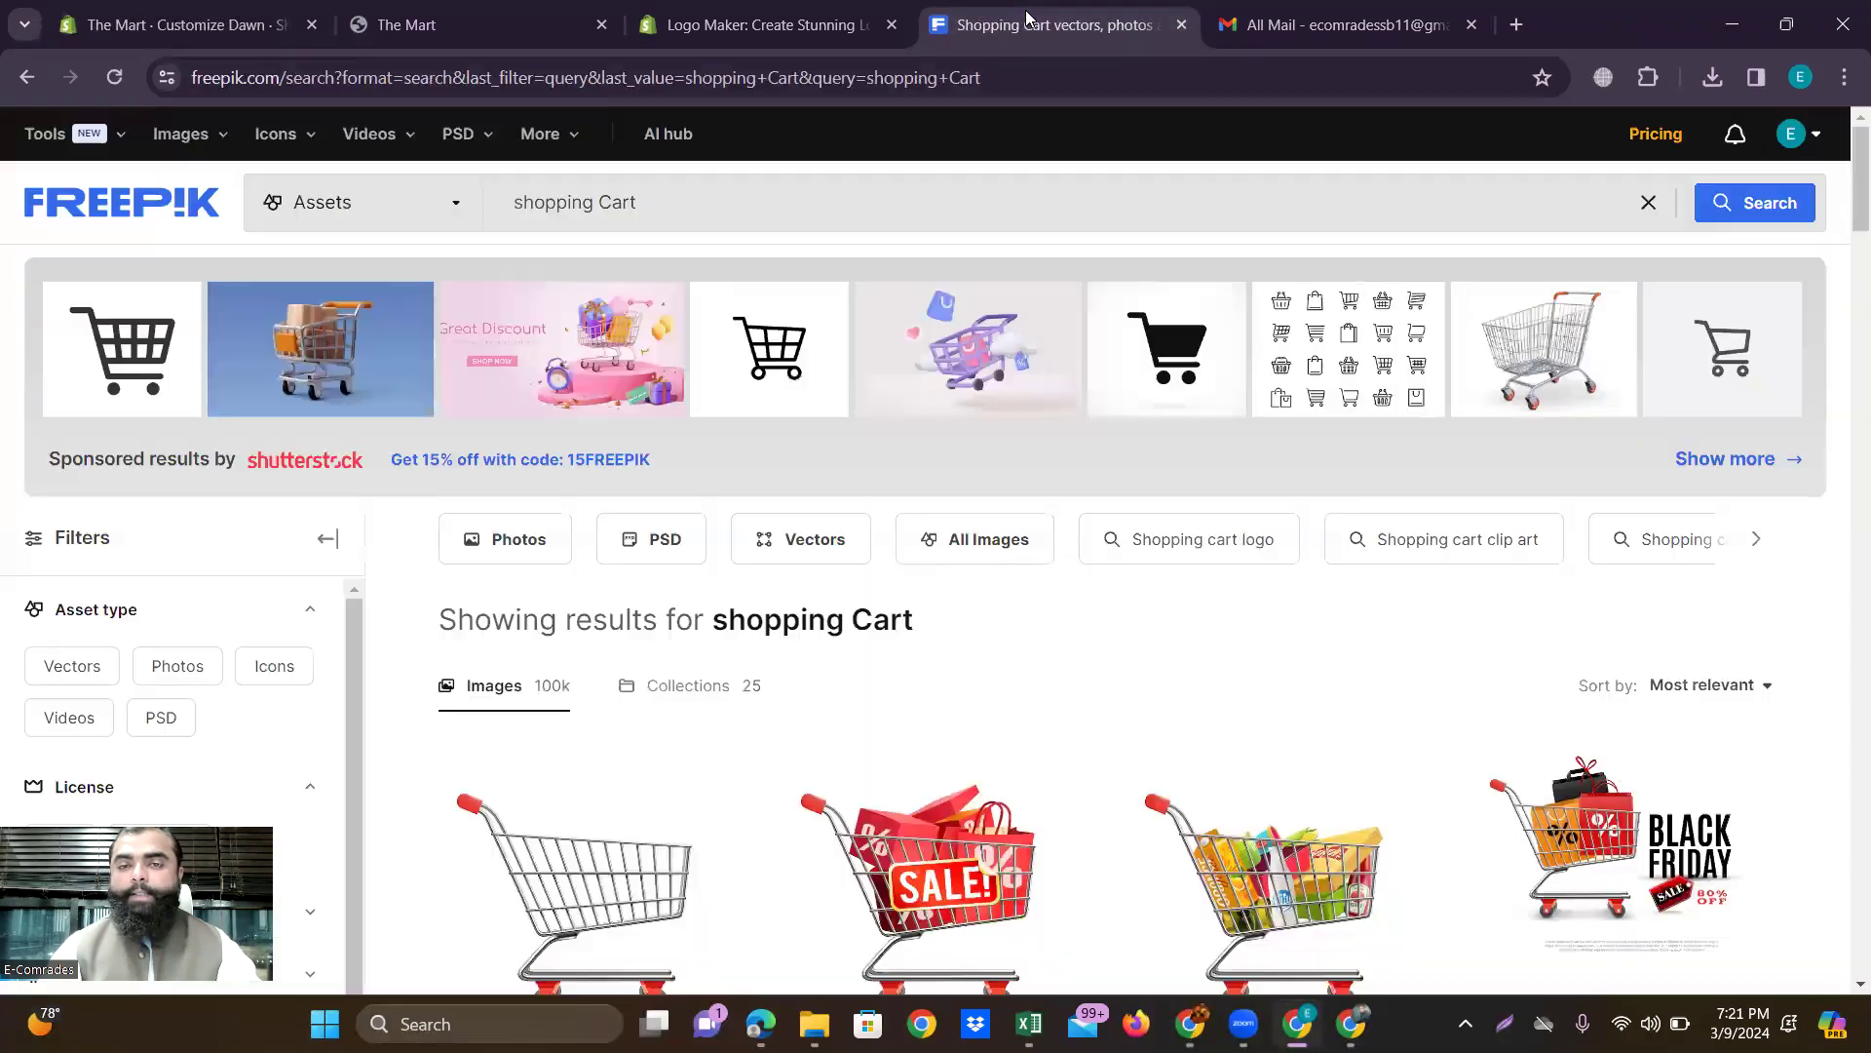
click(1713, 77)
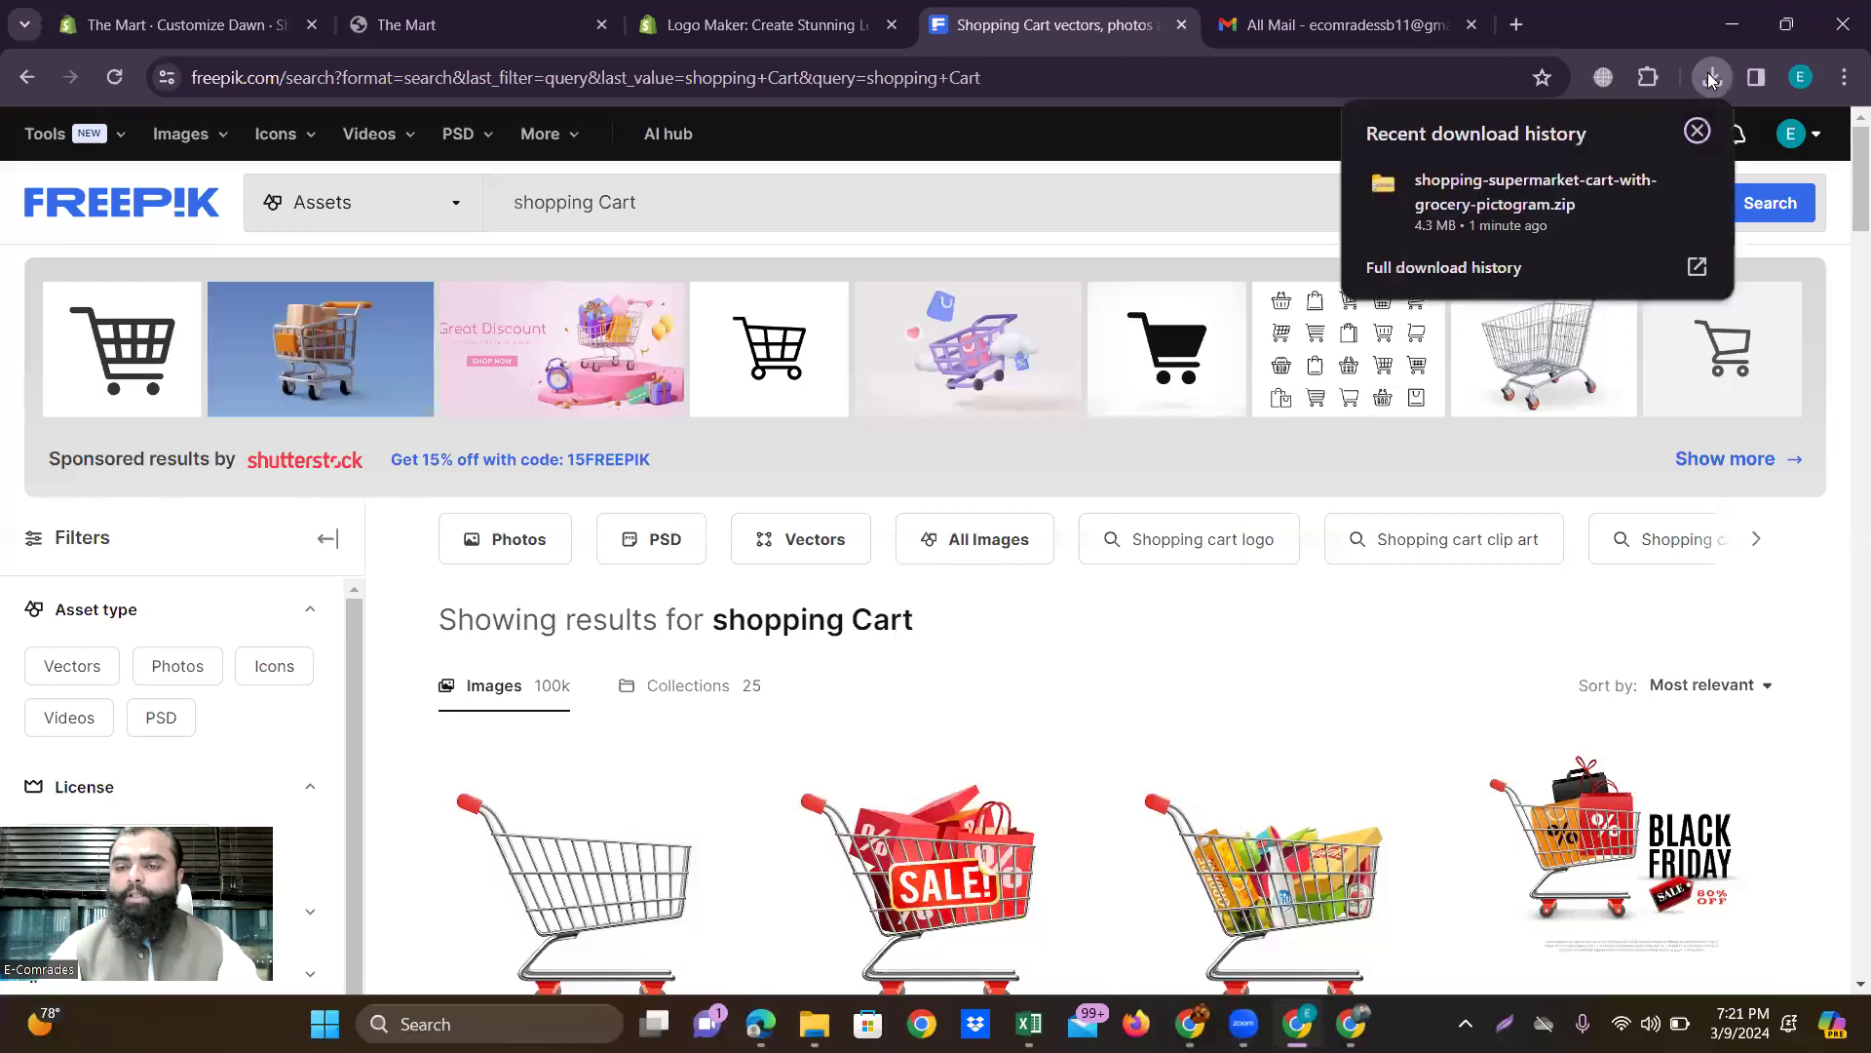
click(1504, 215)
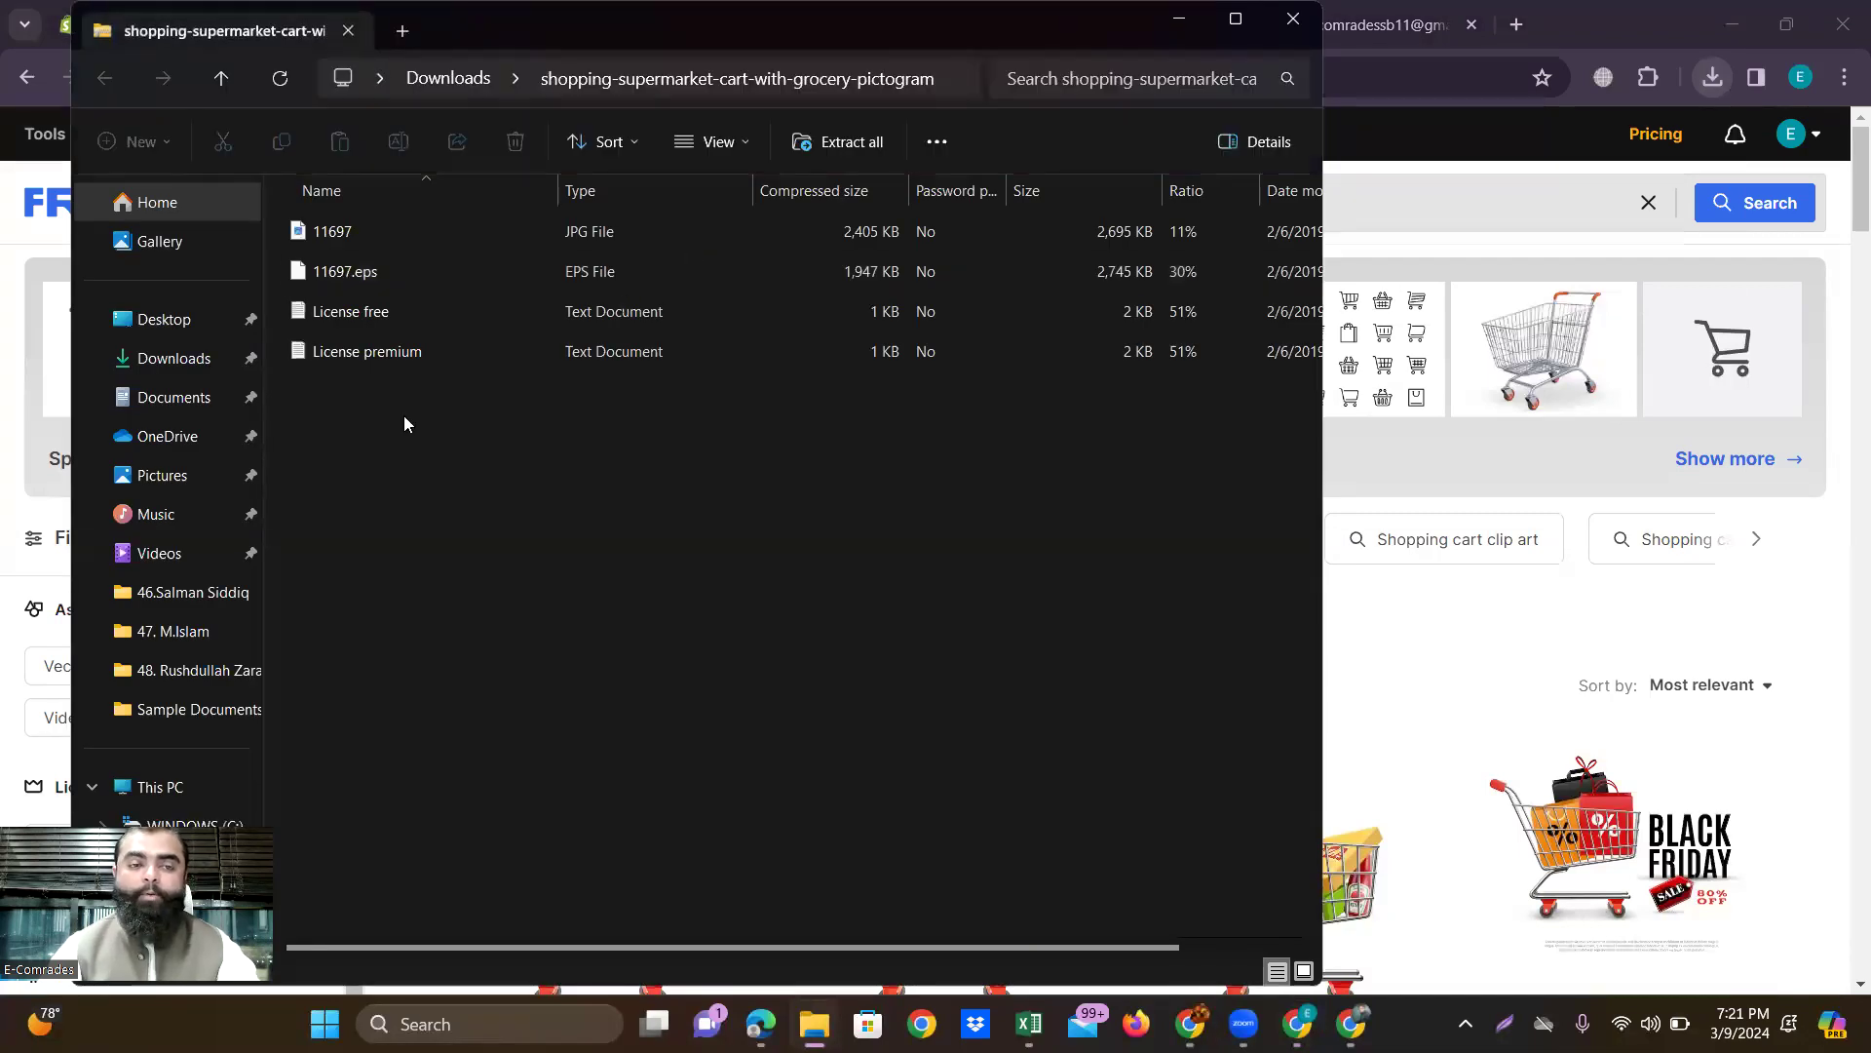
click(384, 232)
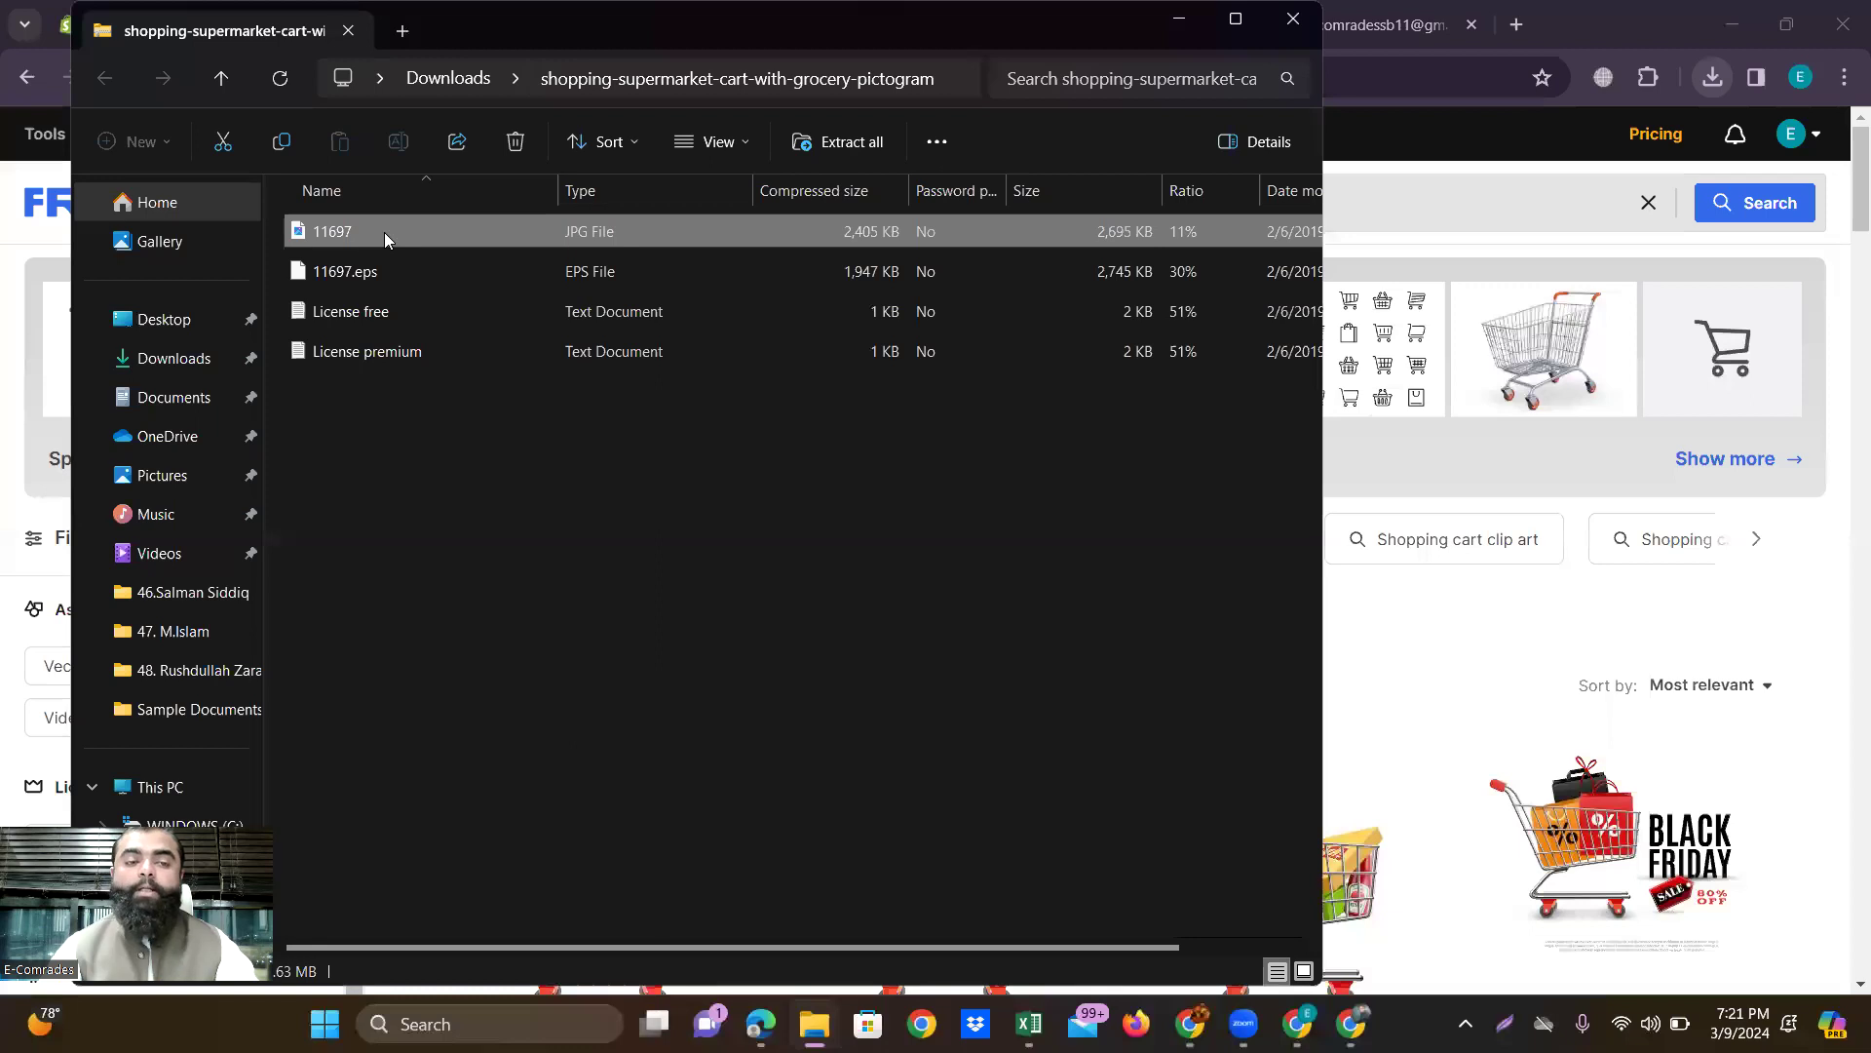
click(162, 330)
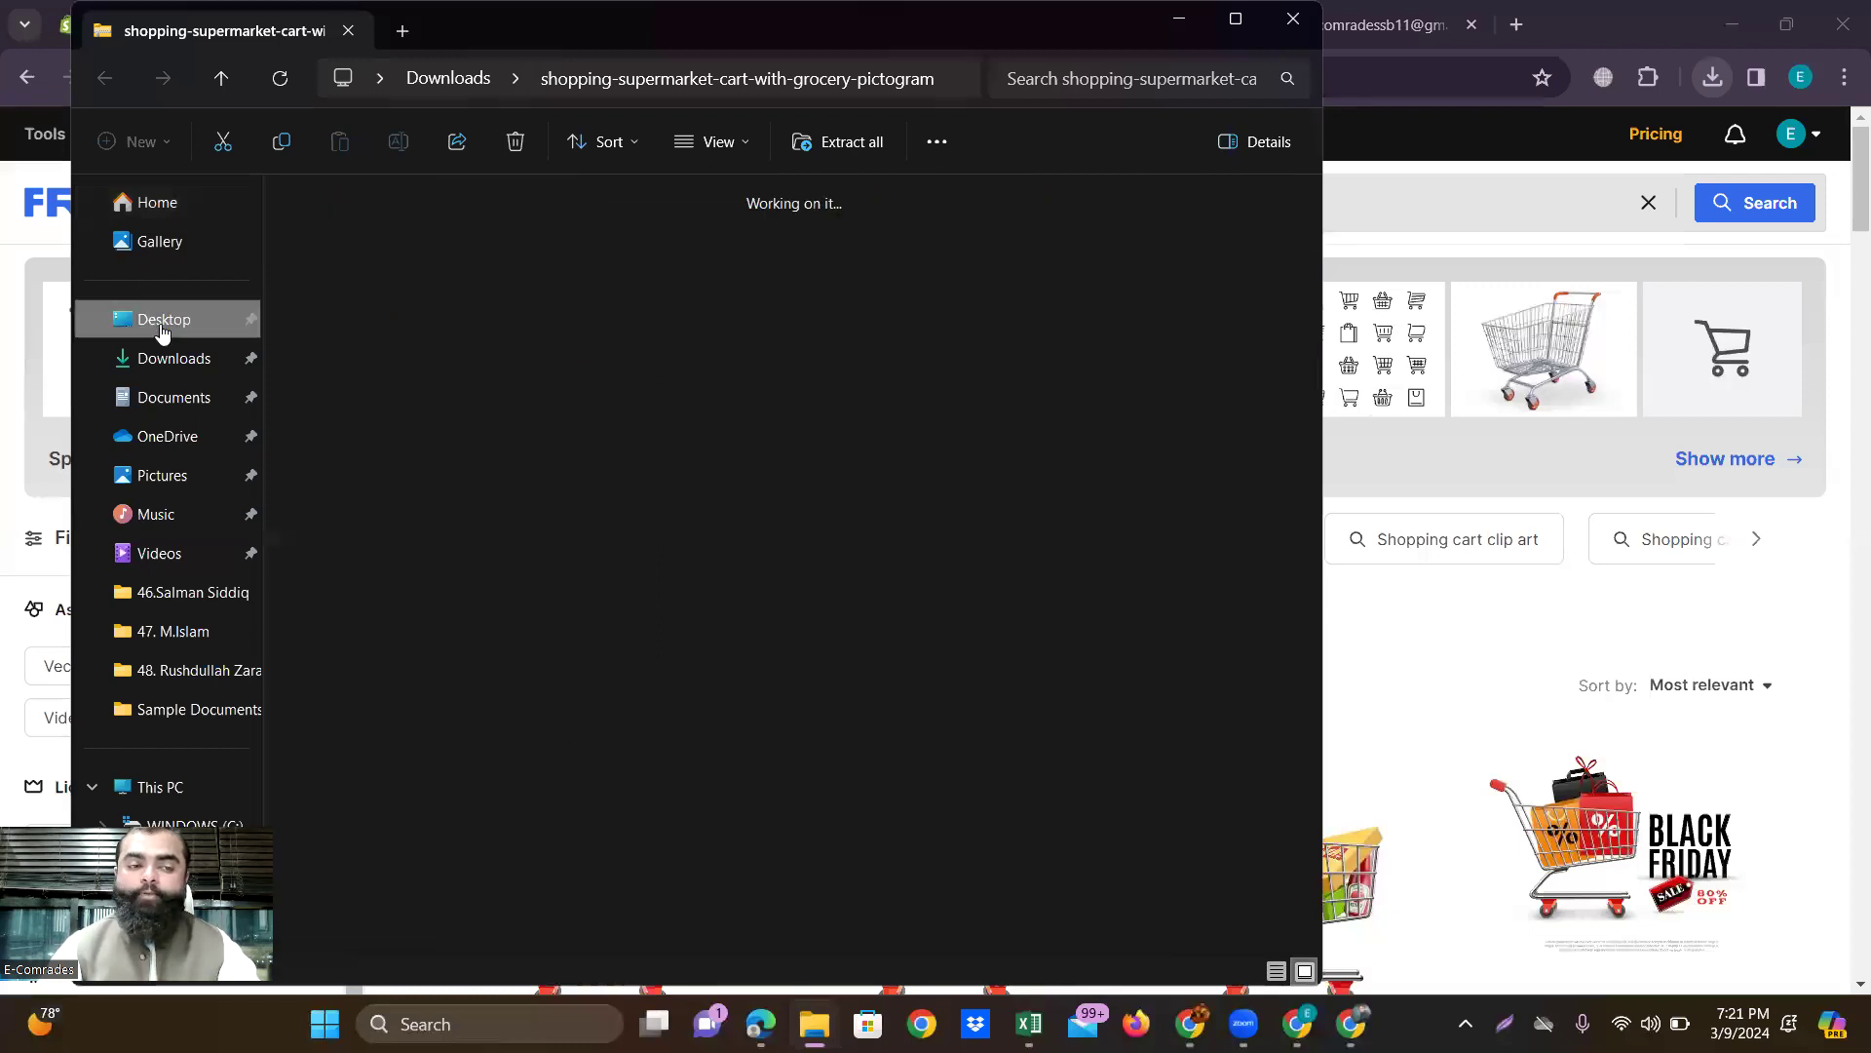
key(ctrl+v)
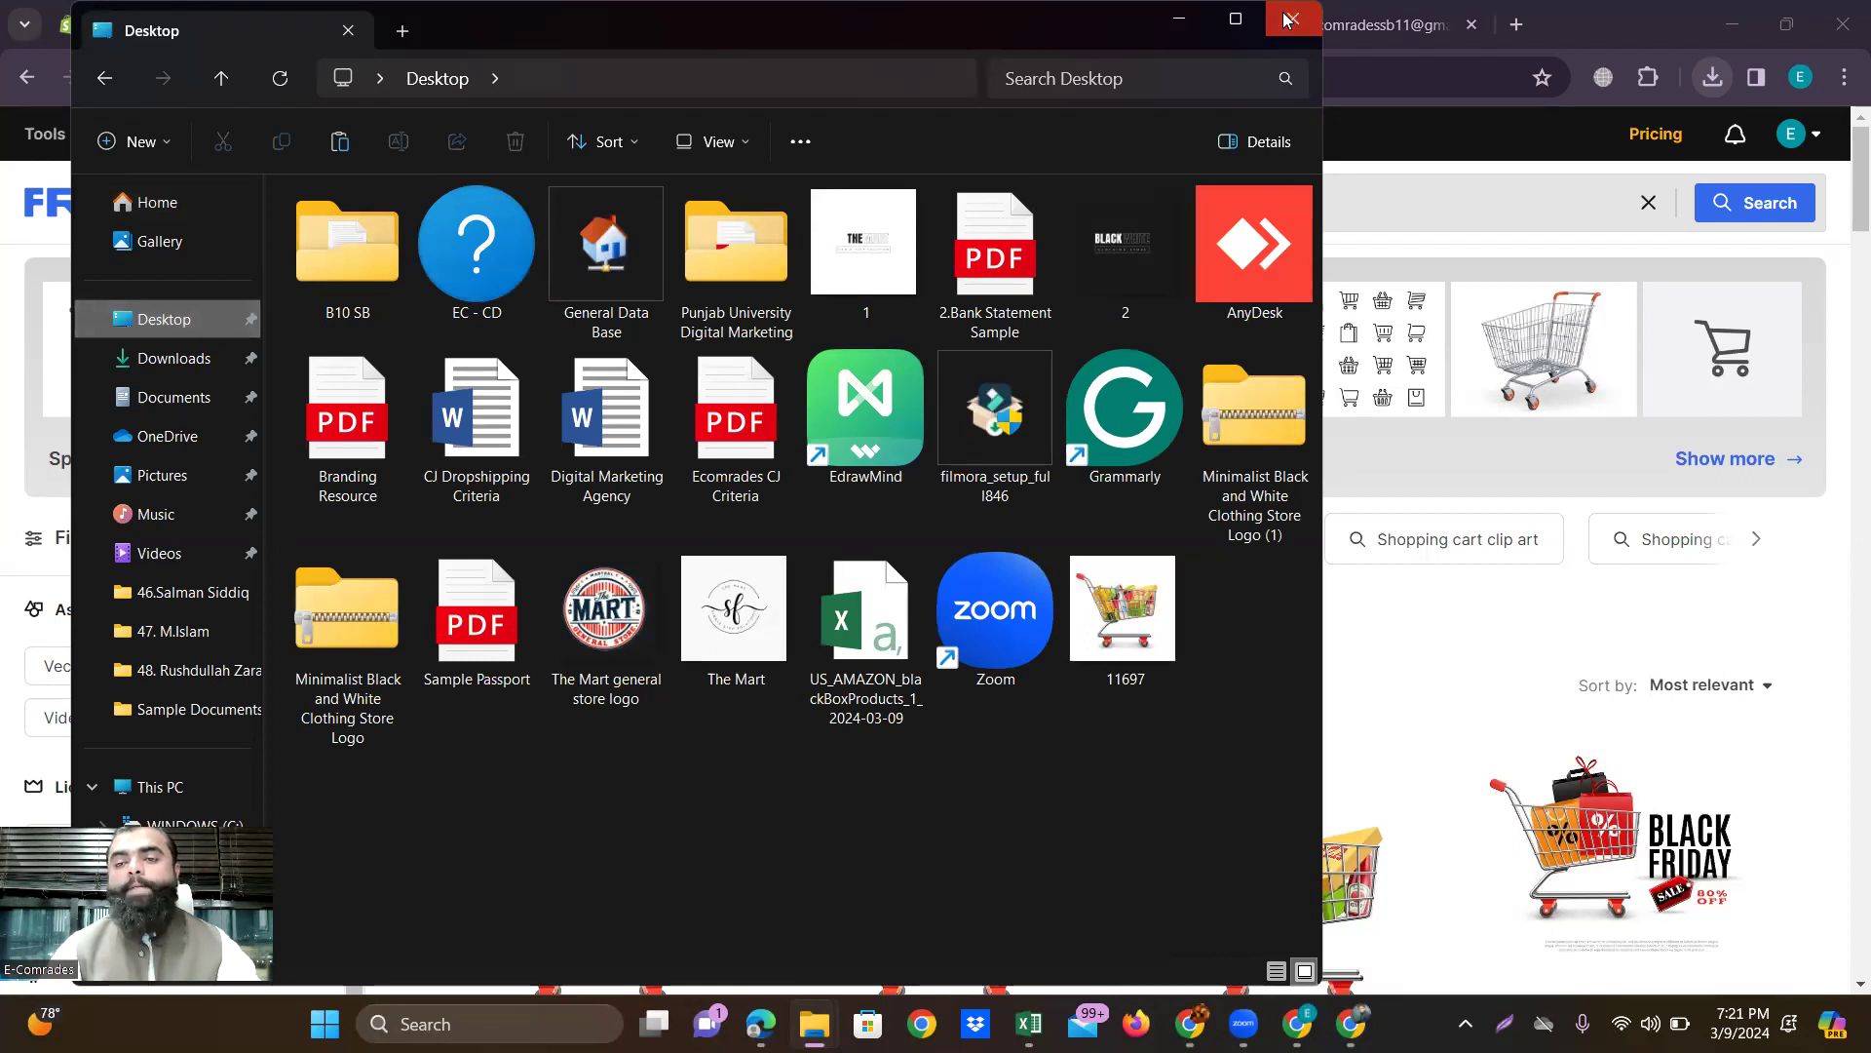
click(1295, 17)
Search Google for "extract image from zip file" in a new tab, look through the results and close the tab.
click(1517, 25)
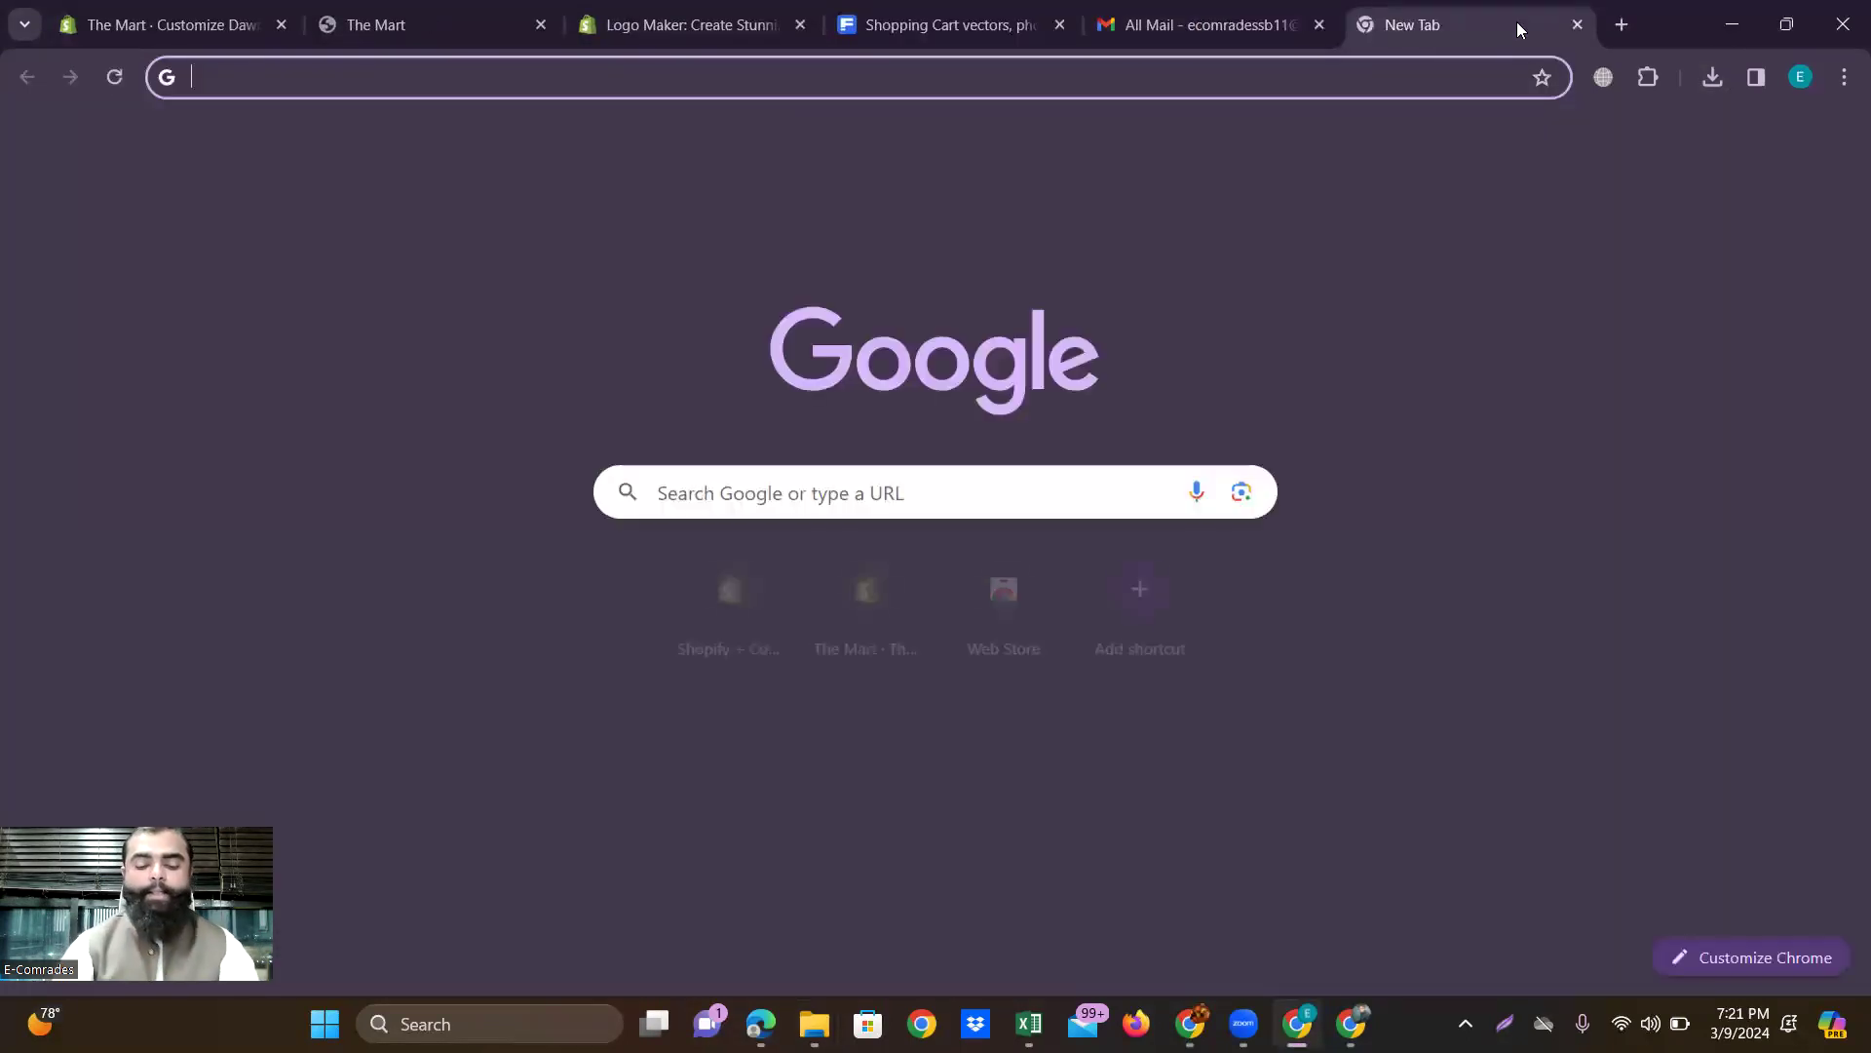
text(ext)
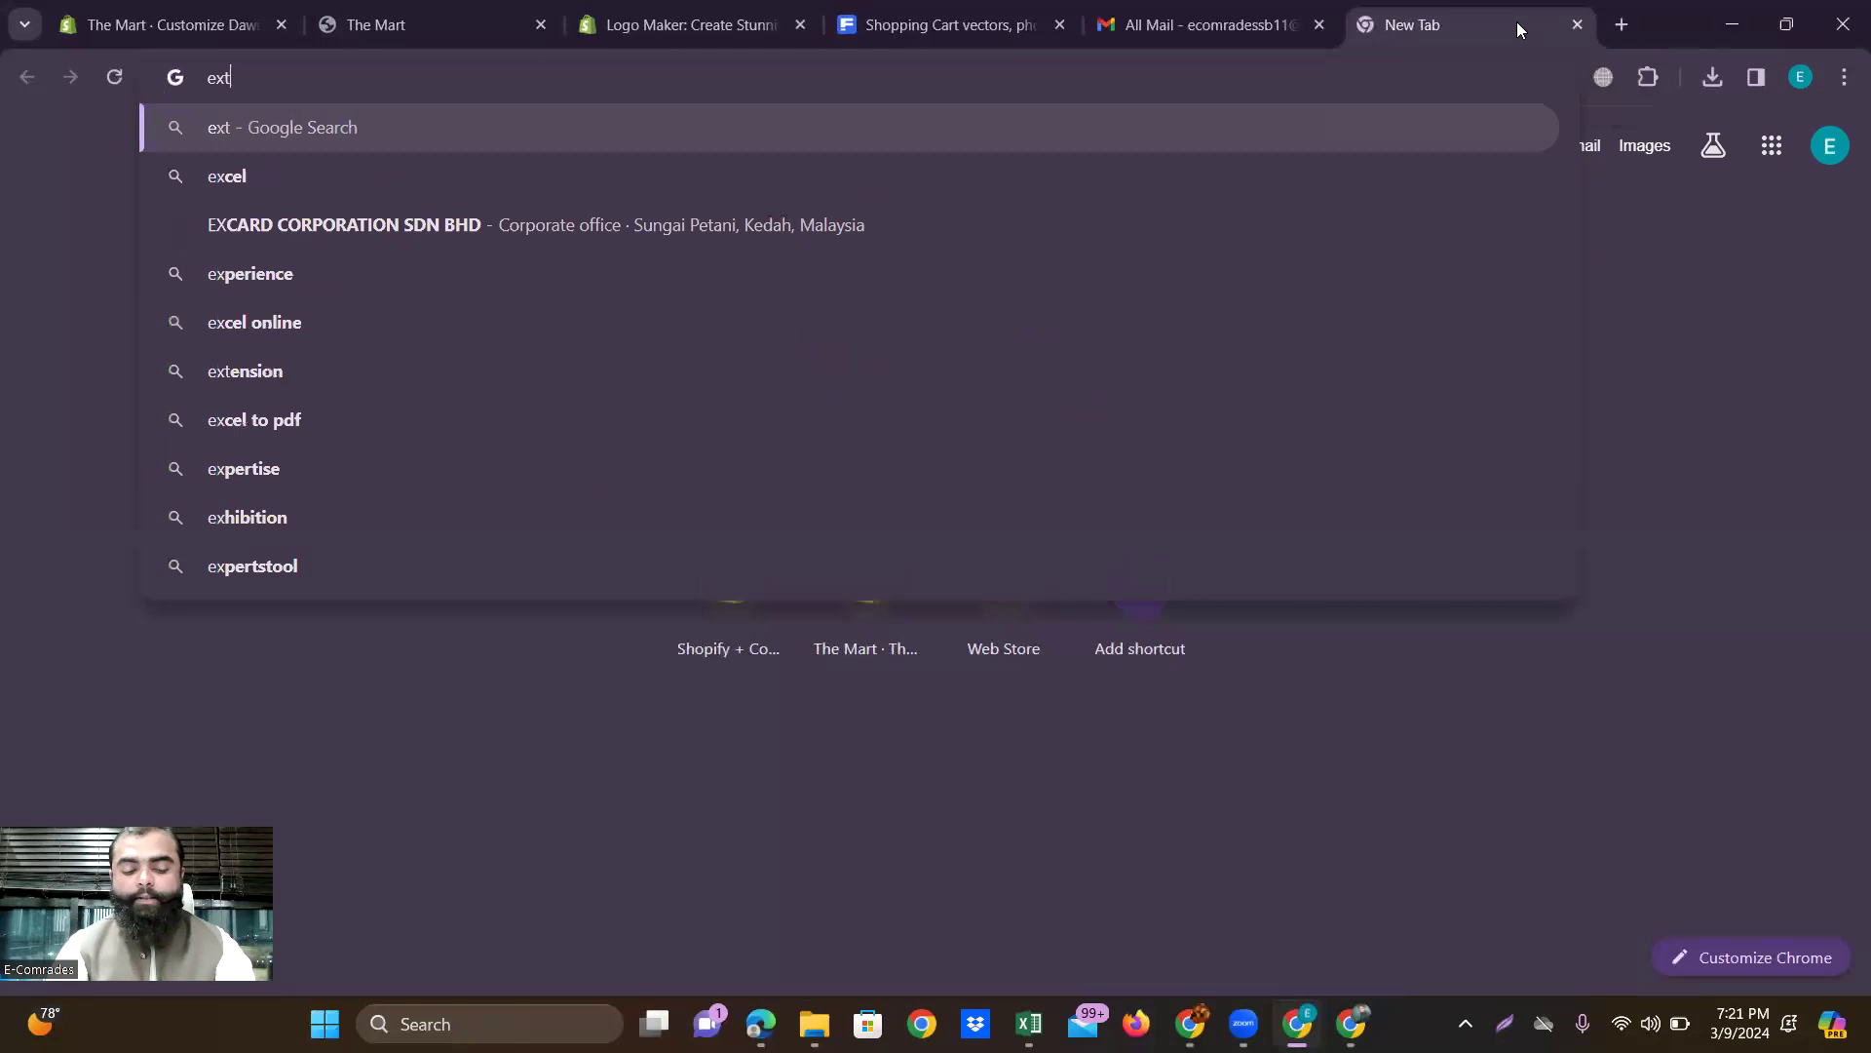
text(ract i)
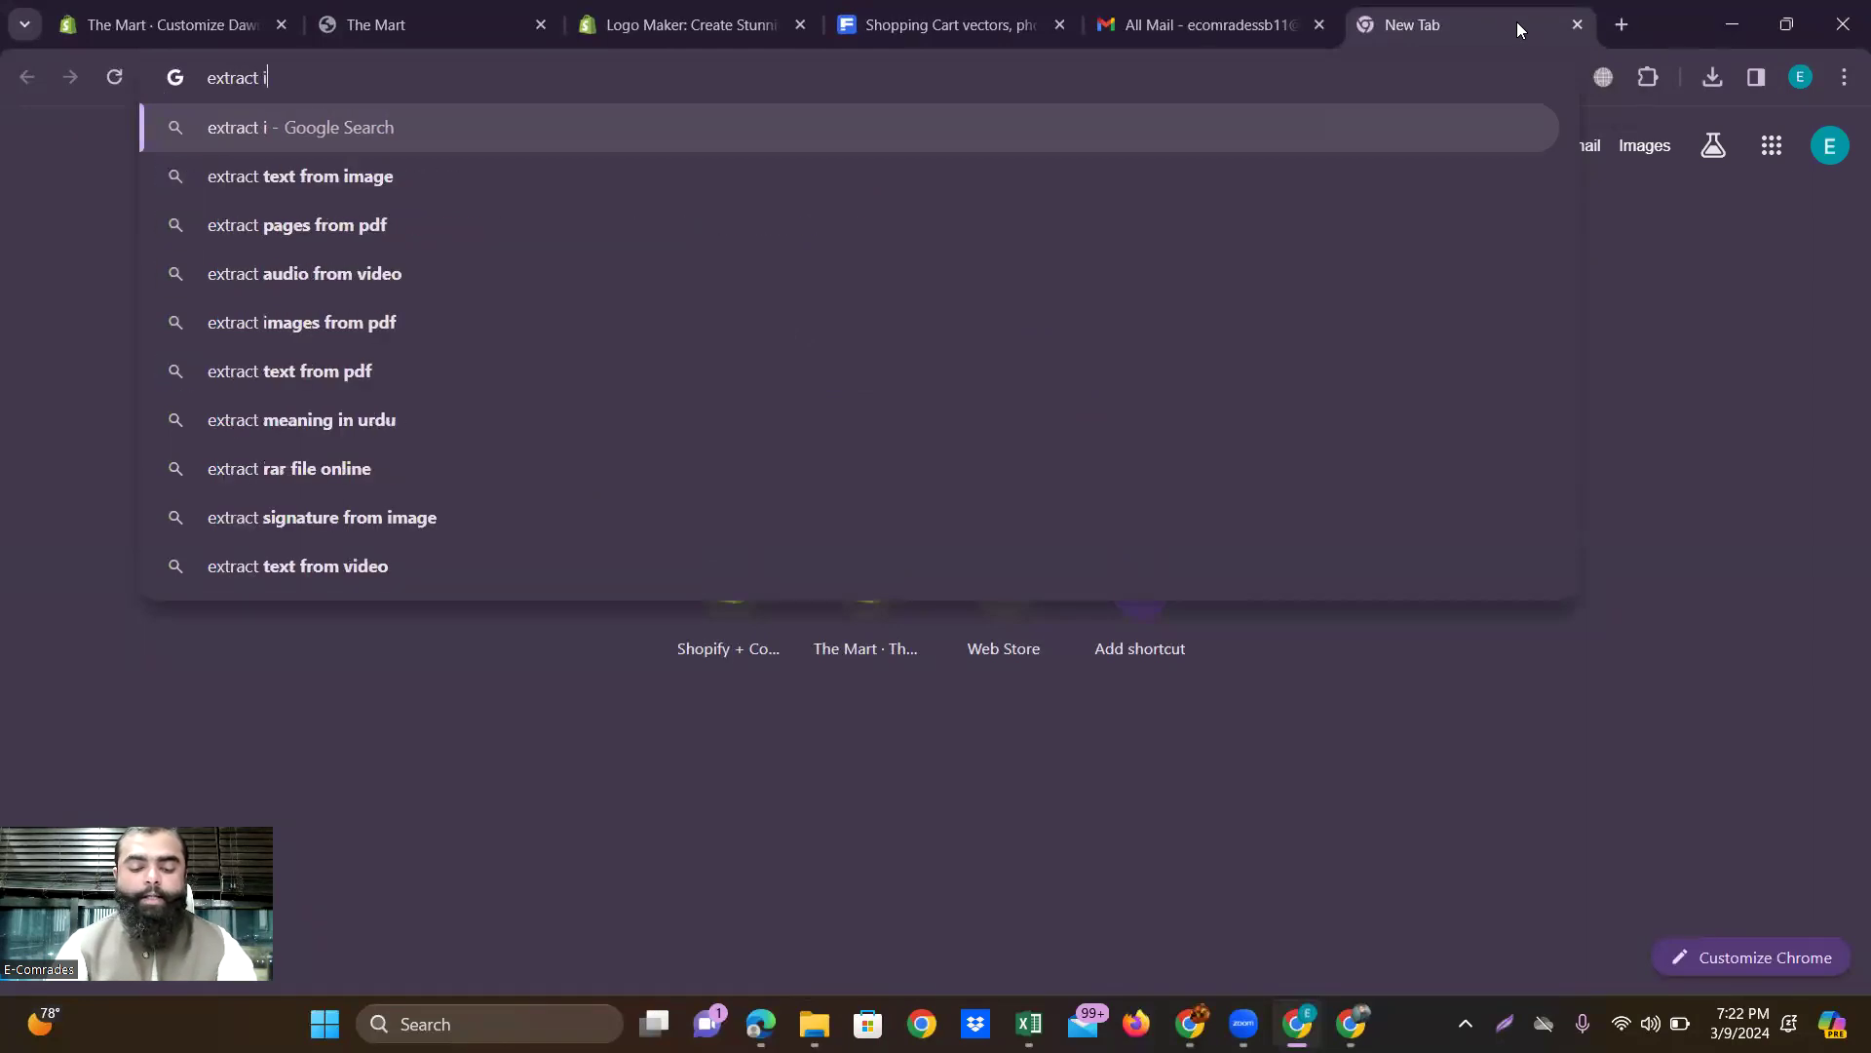
text(mages from )
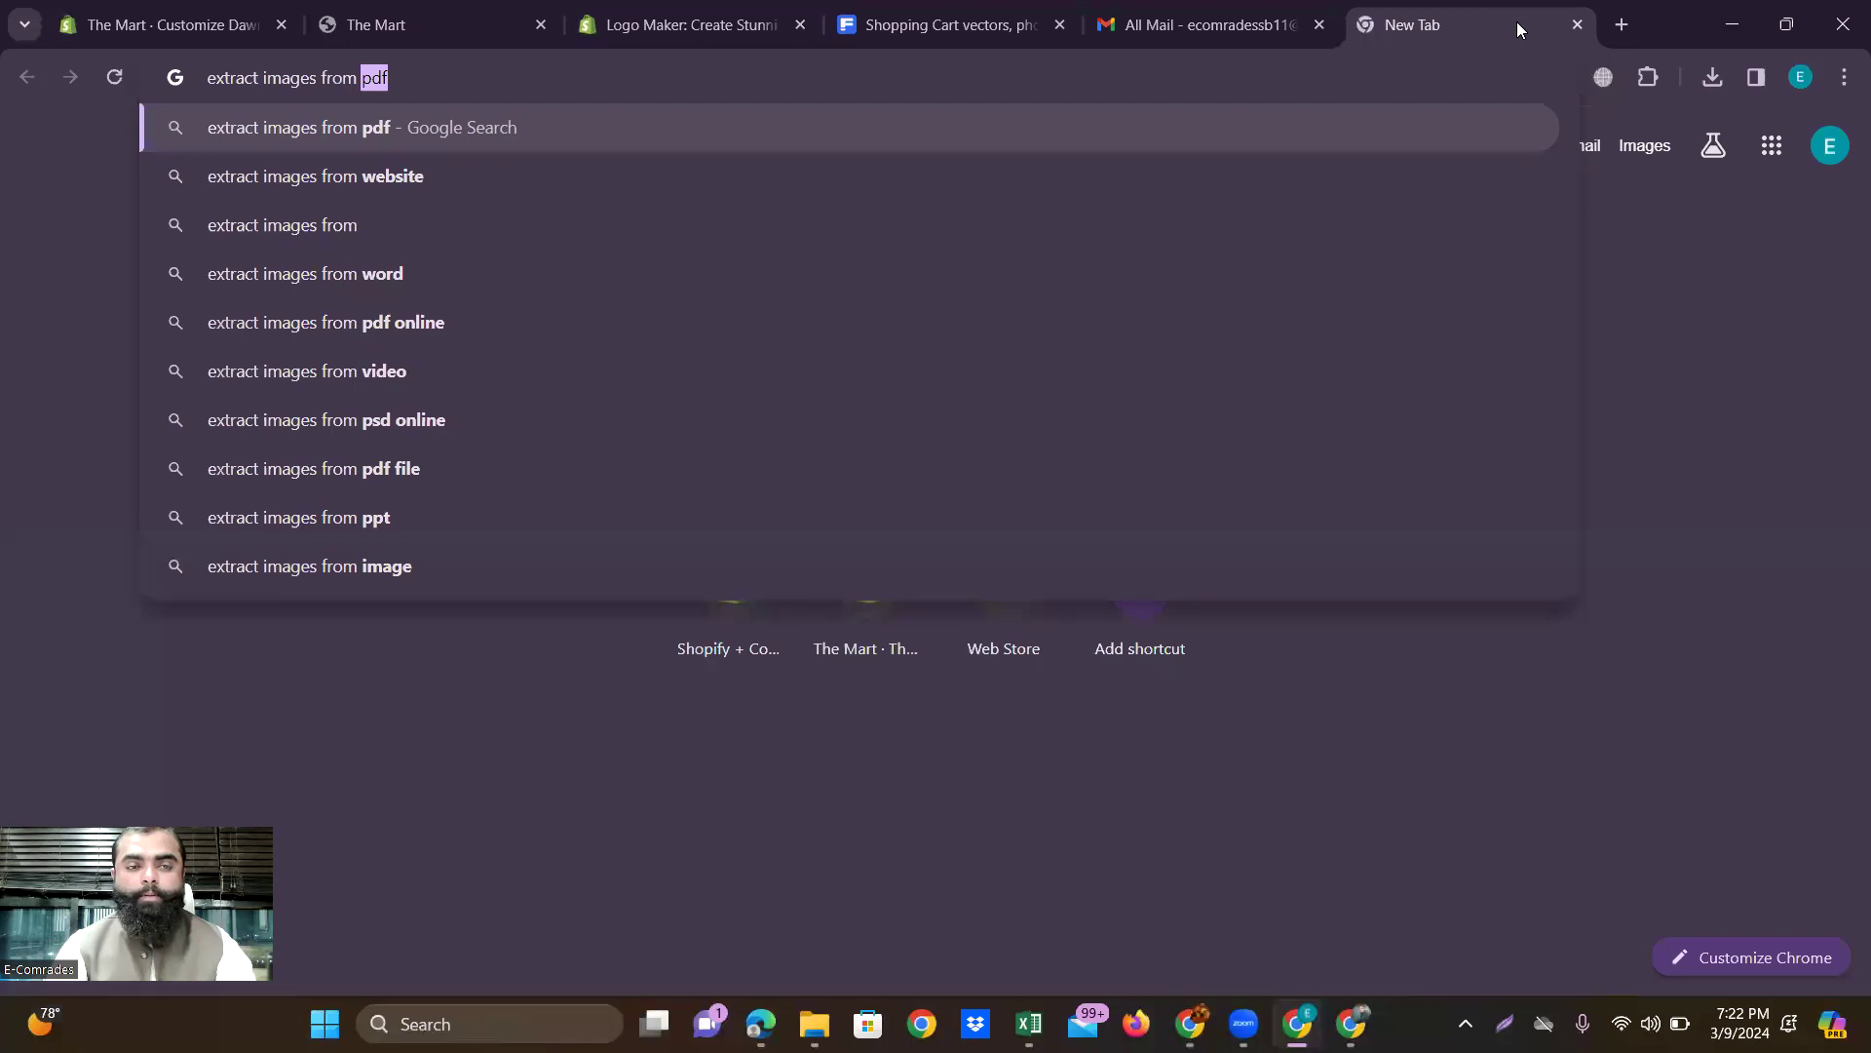
text(zip)
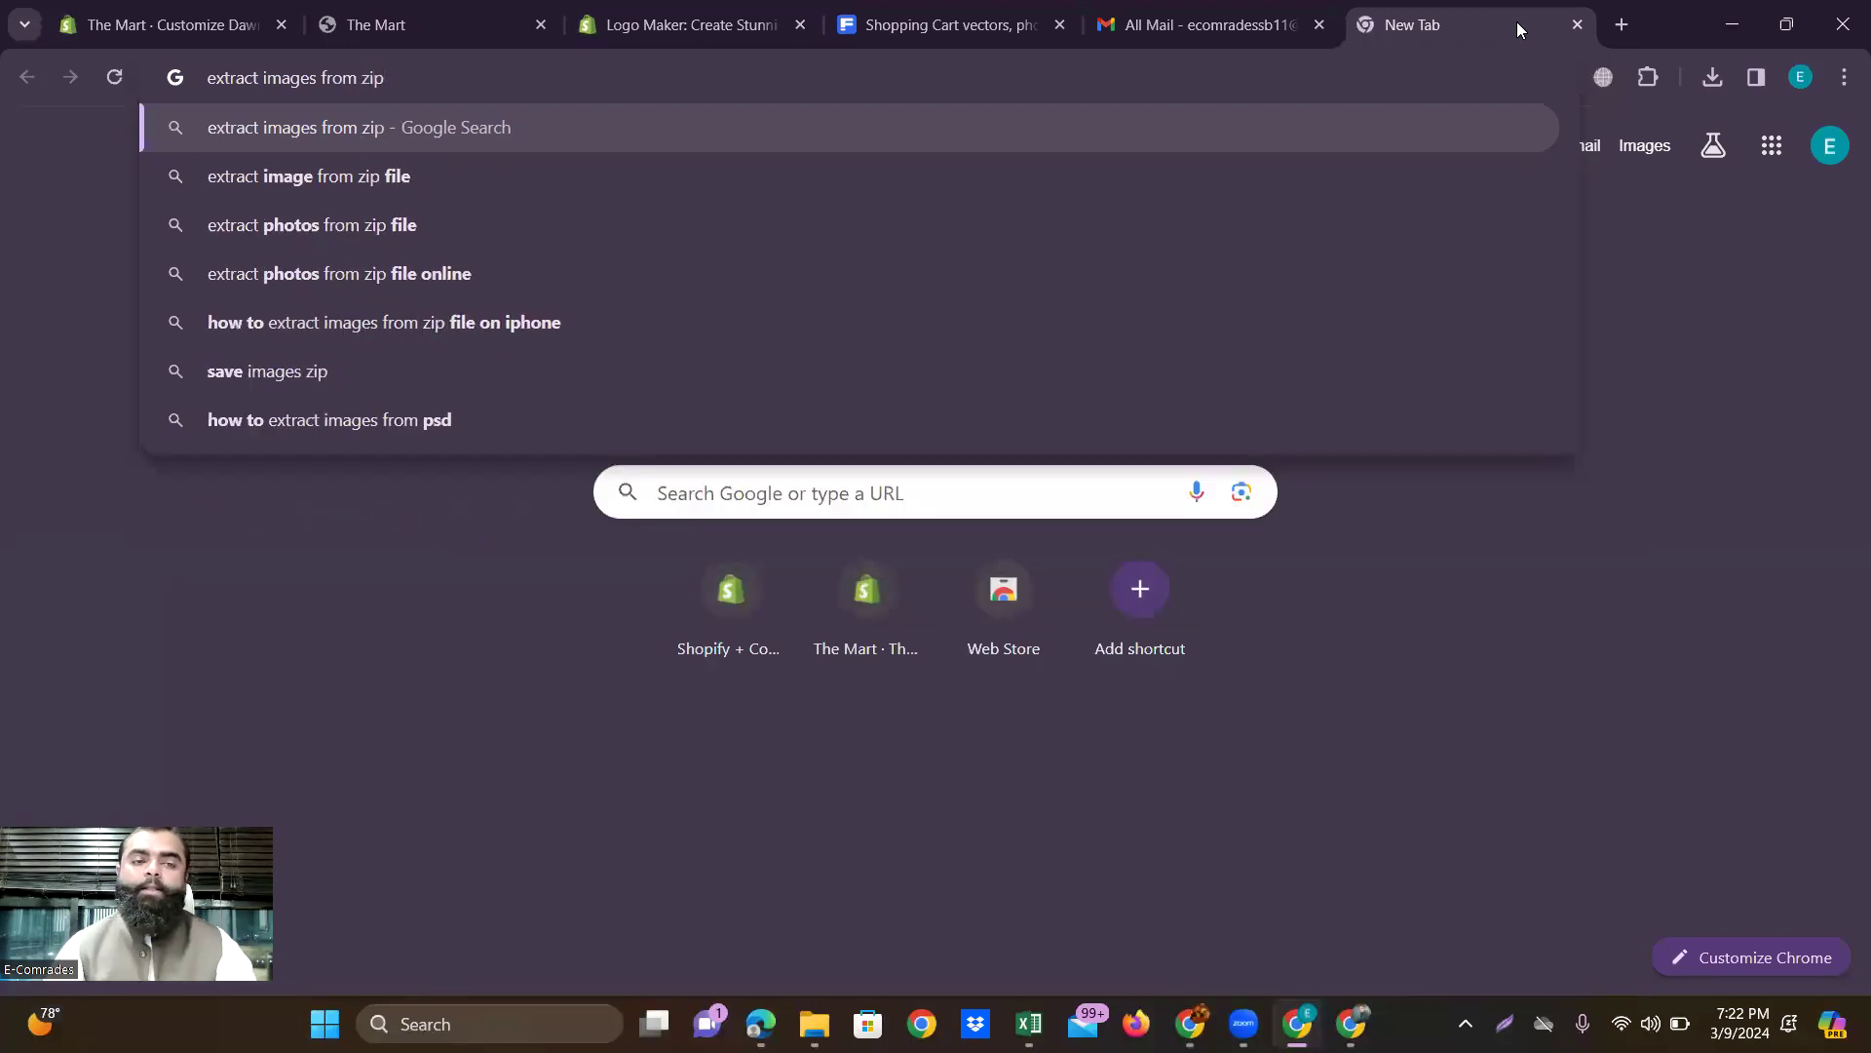
key(Down)
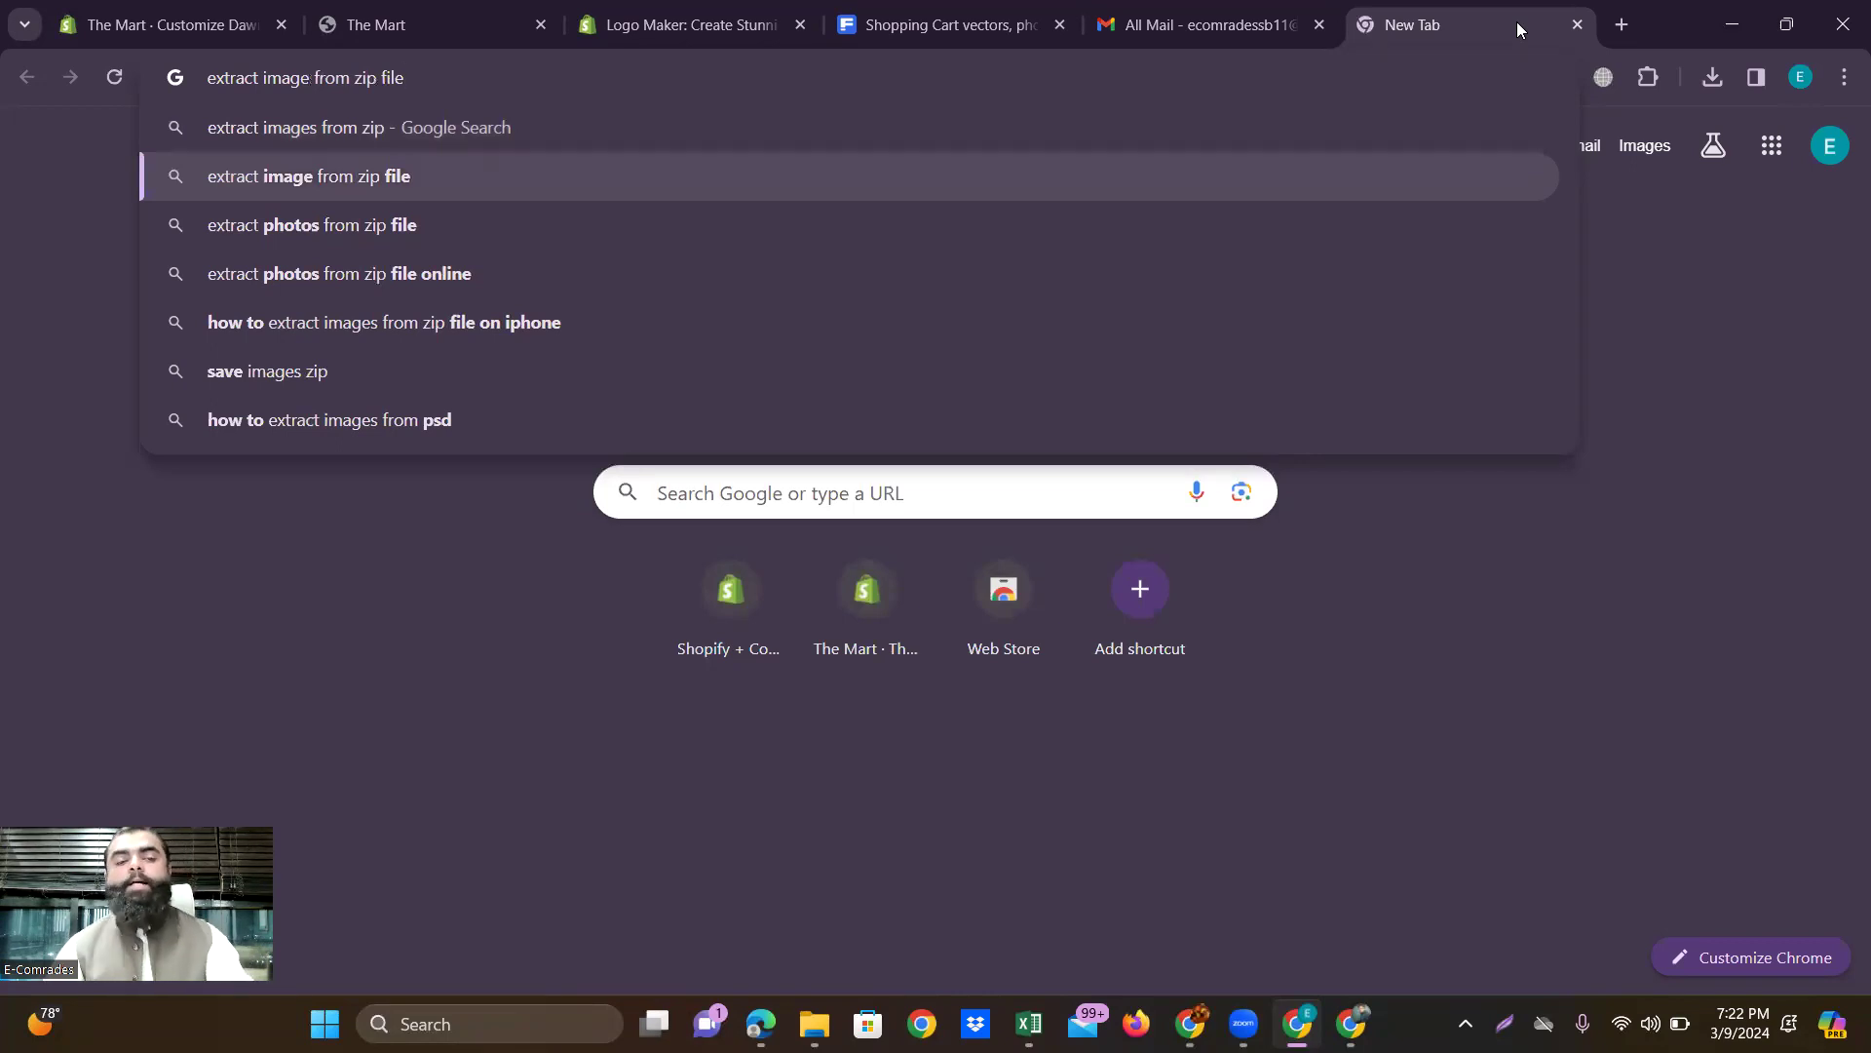
key(Return)
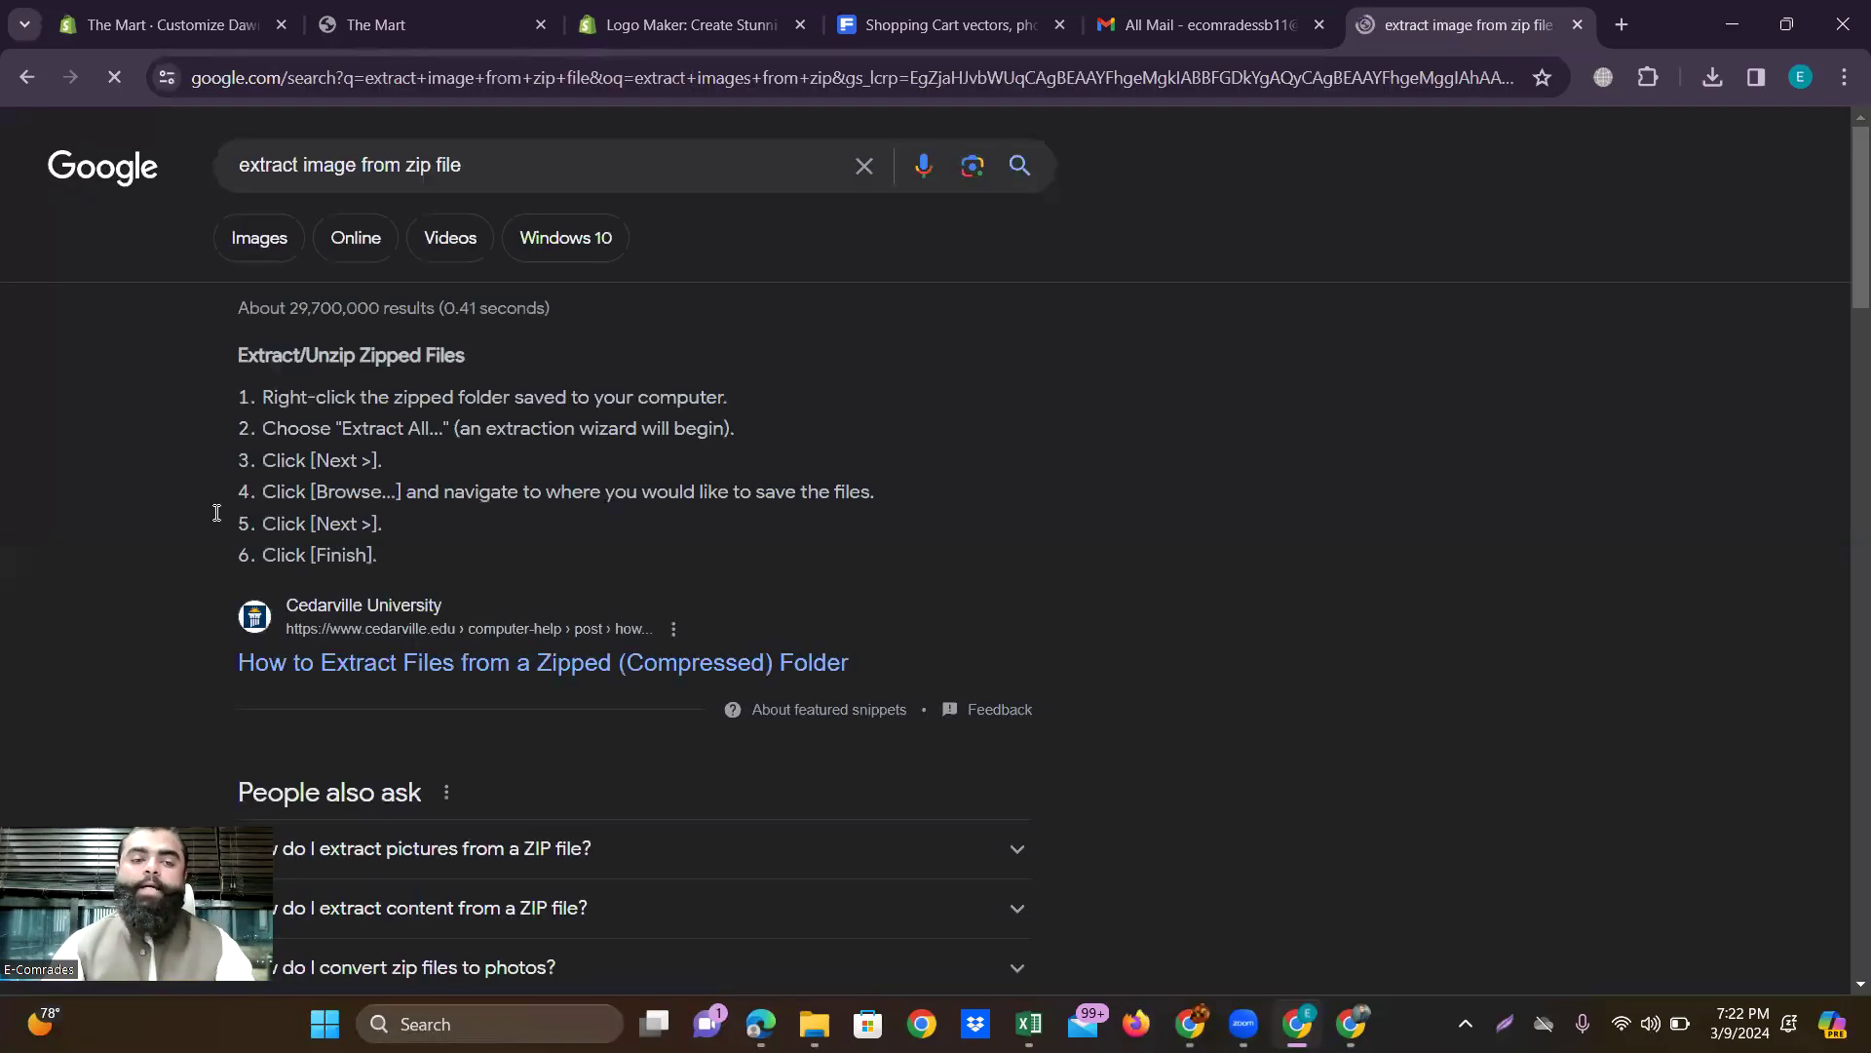
scroll(415, 610, down, 6)
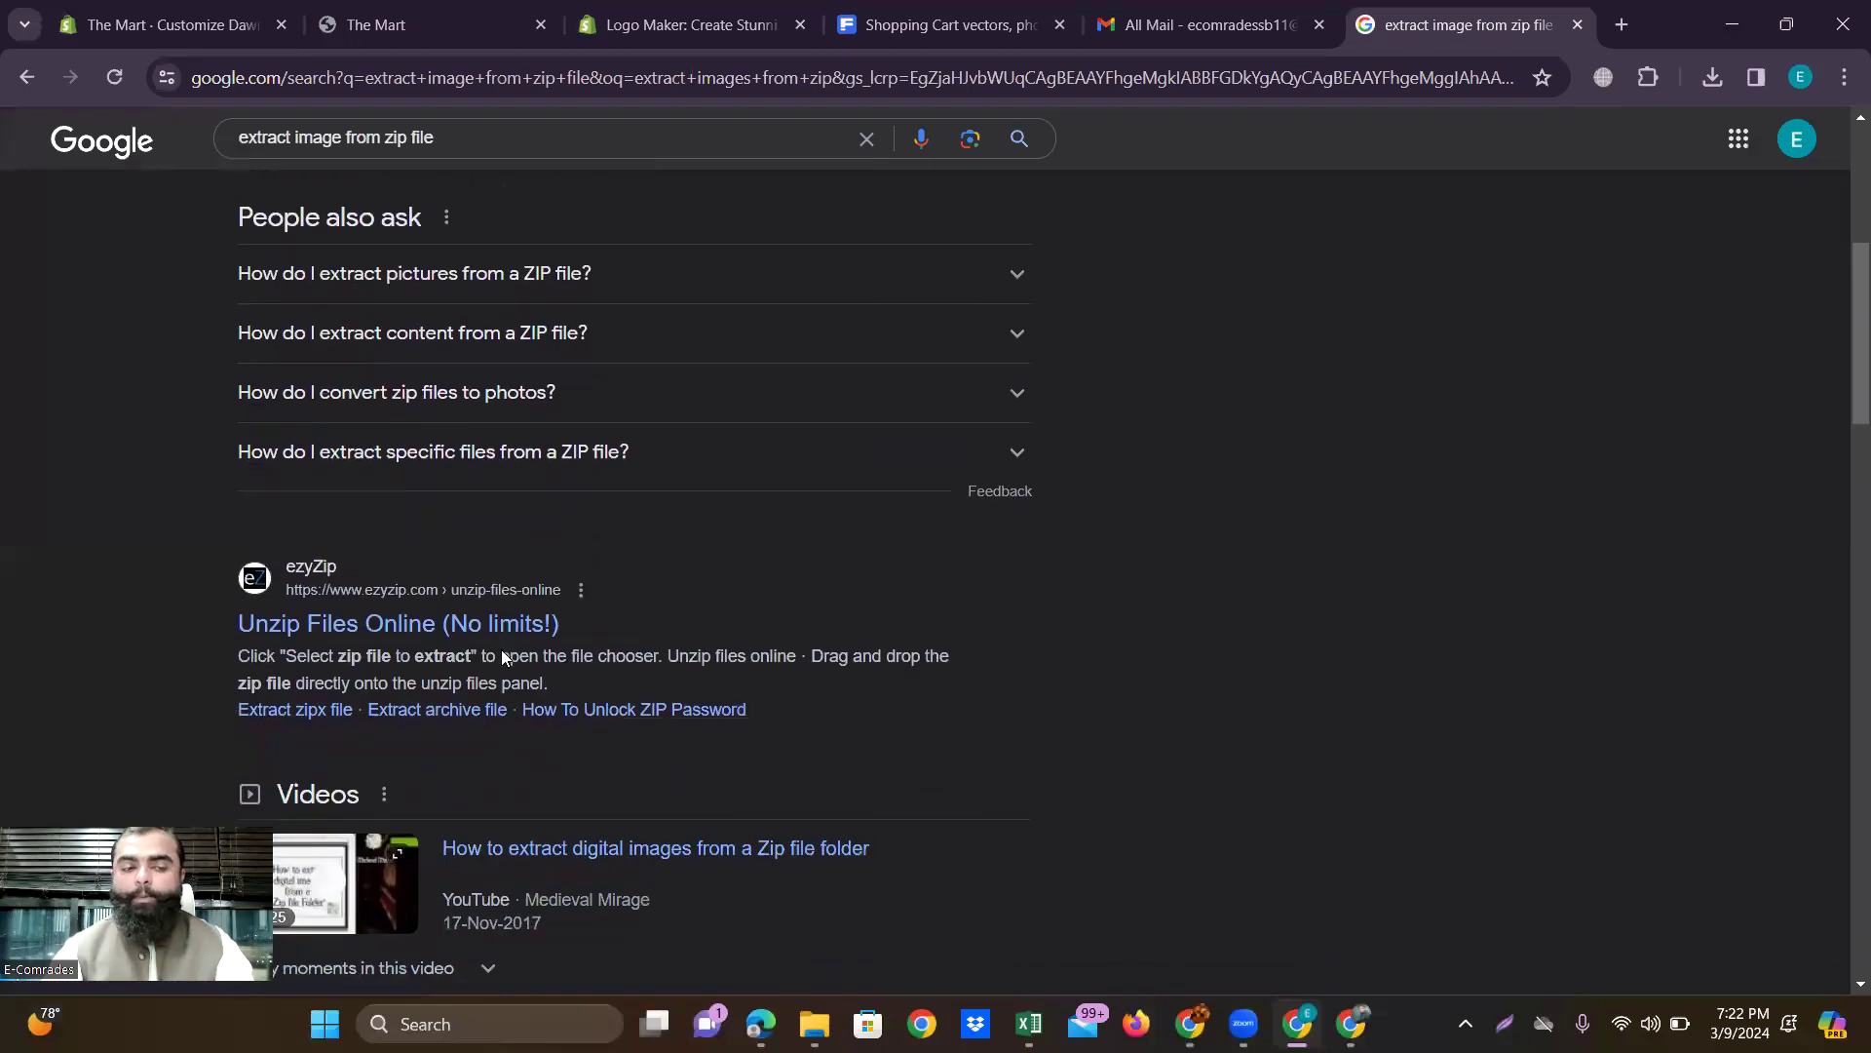
click(1576, 24)
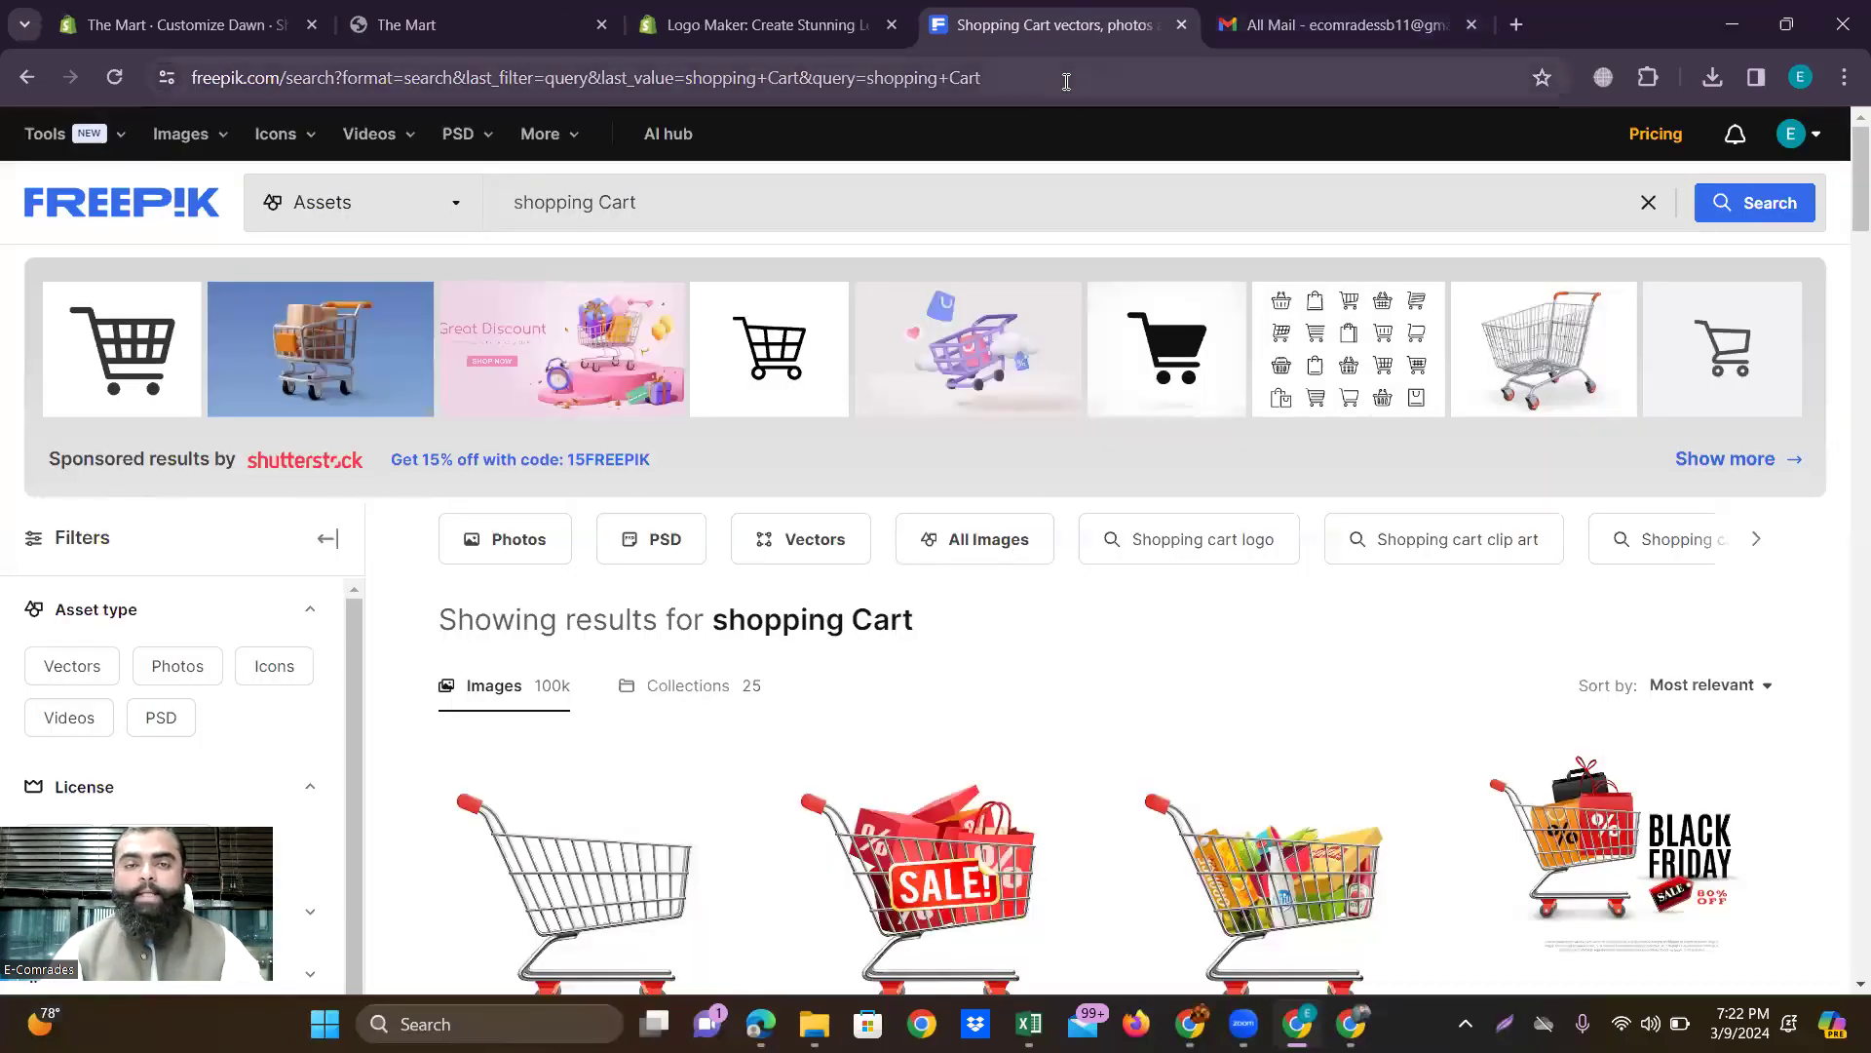
Return to the theme editor and try to upload the 11697 cart image from the Desktop as the banner's first image.
click(757, 15)
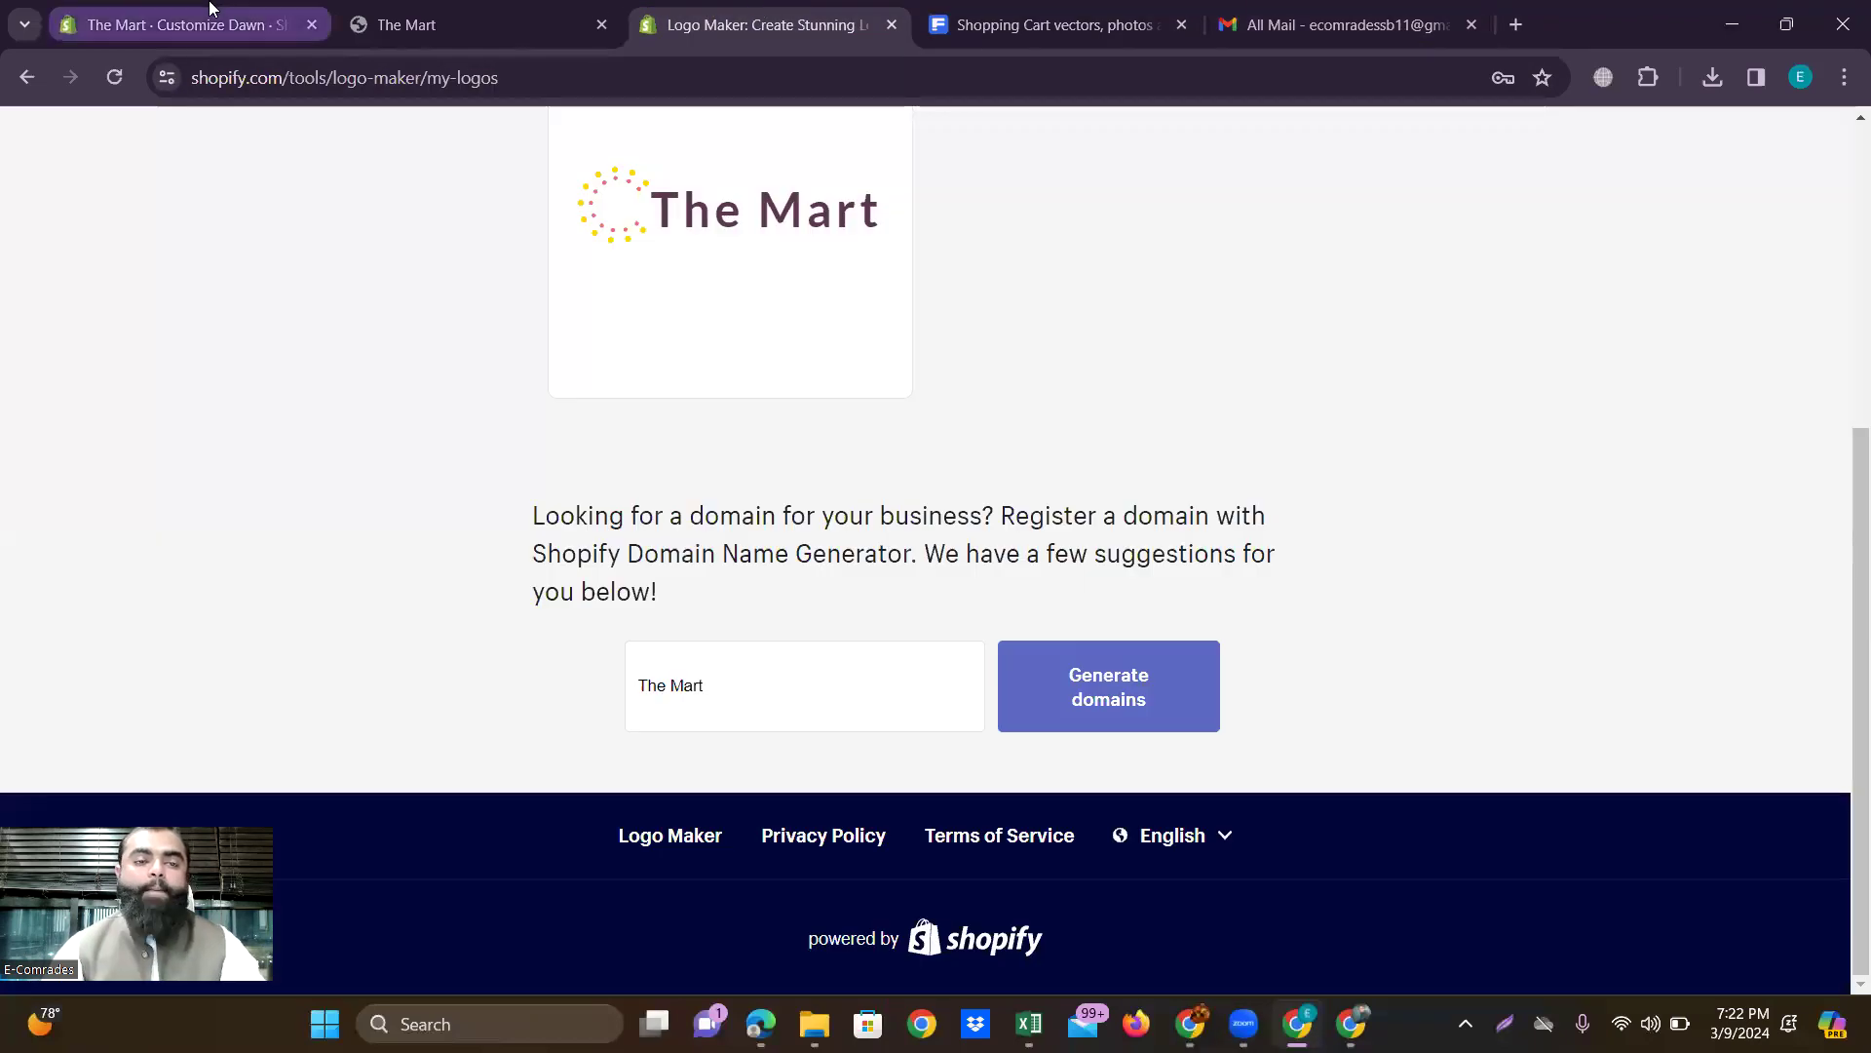
click(215, 18)
click(231, 337)
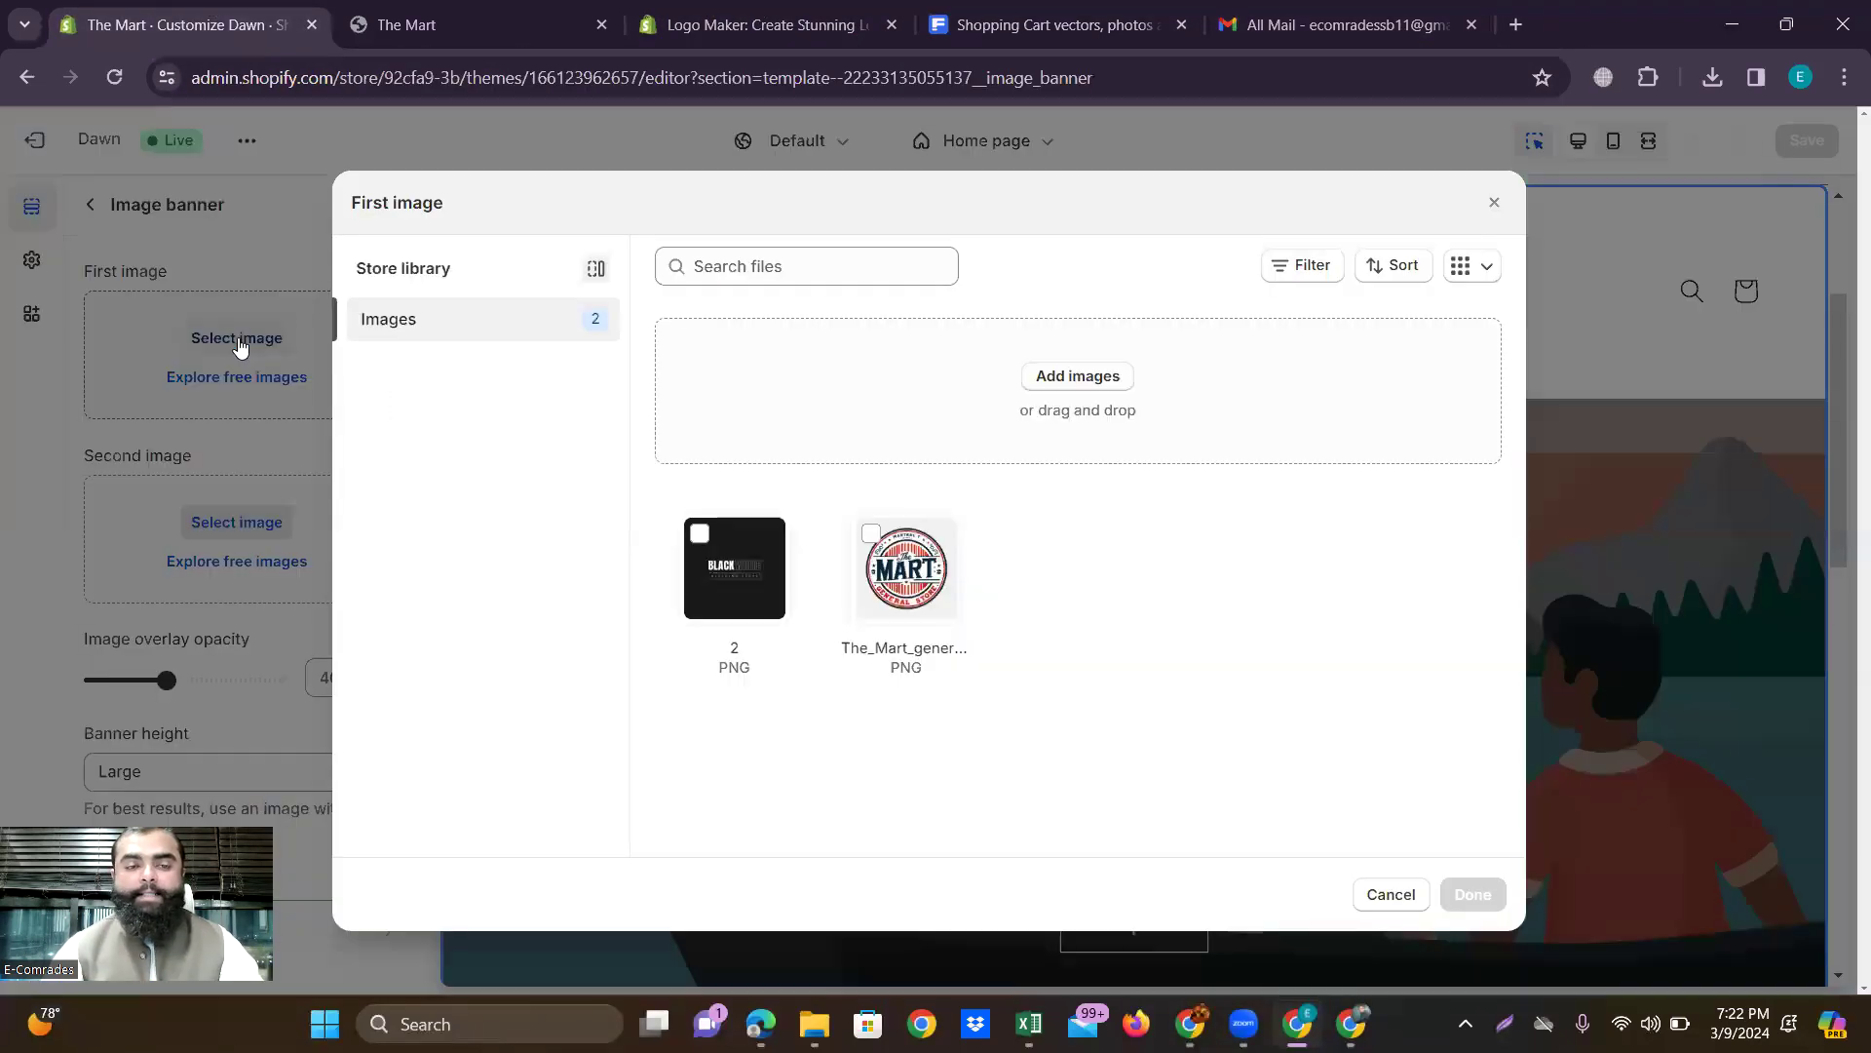
click(1061, 377)
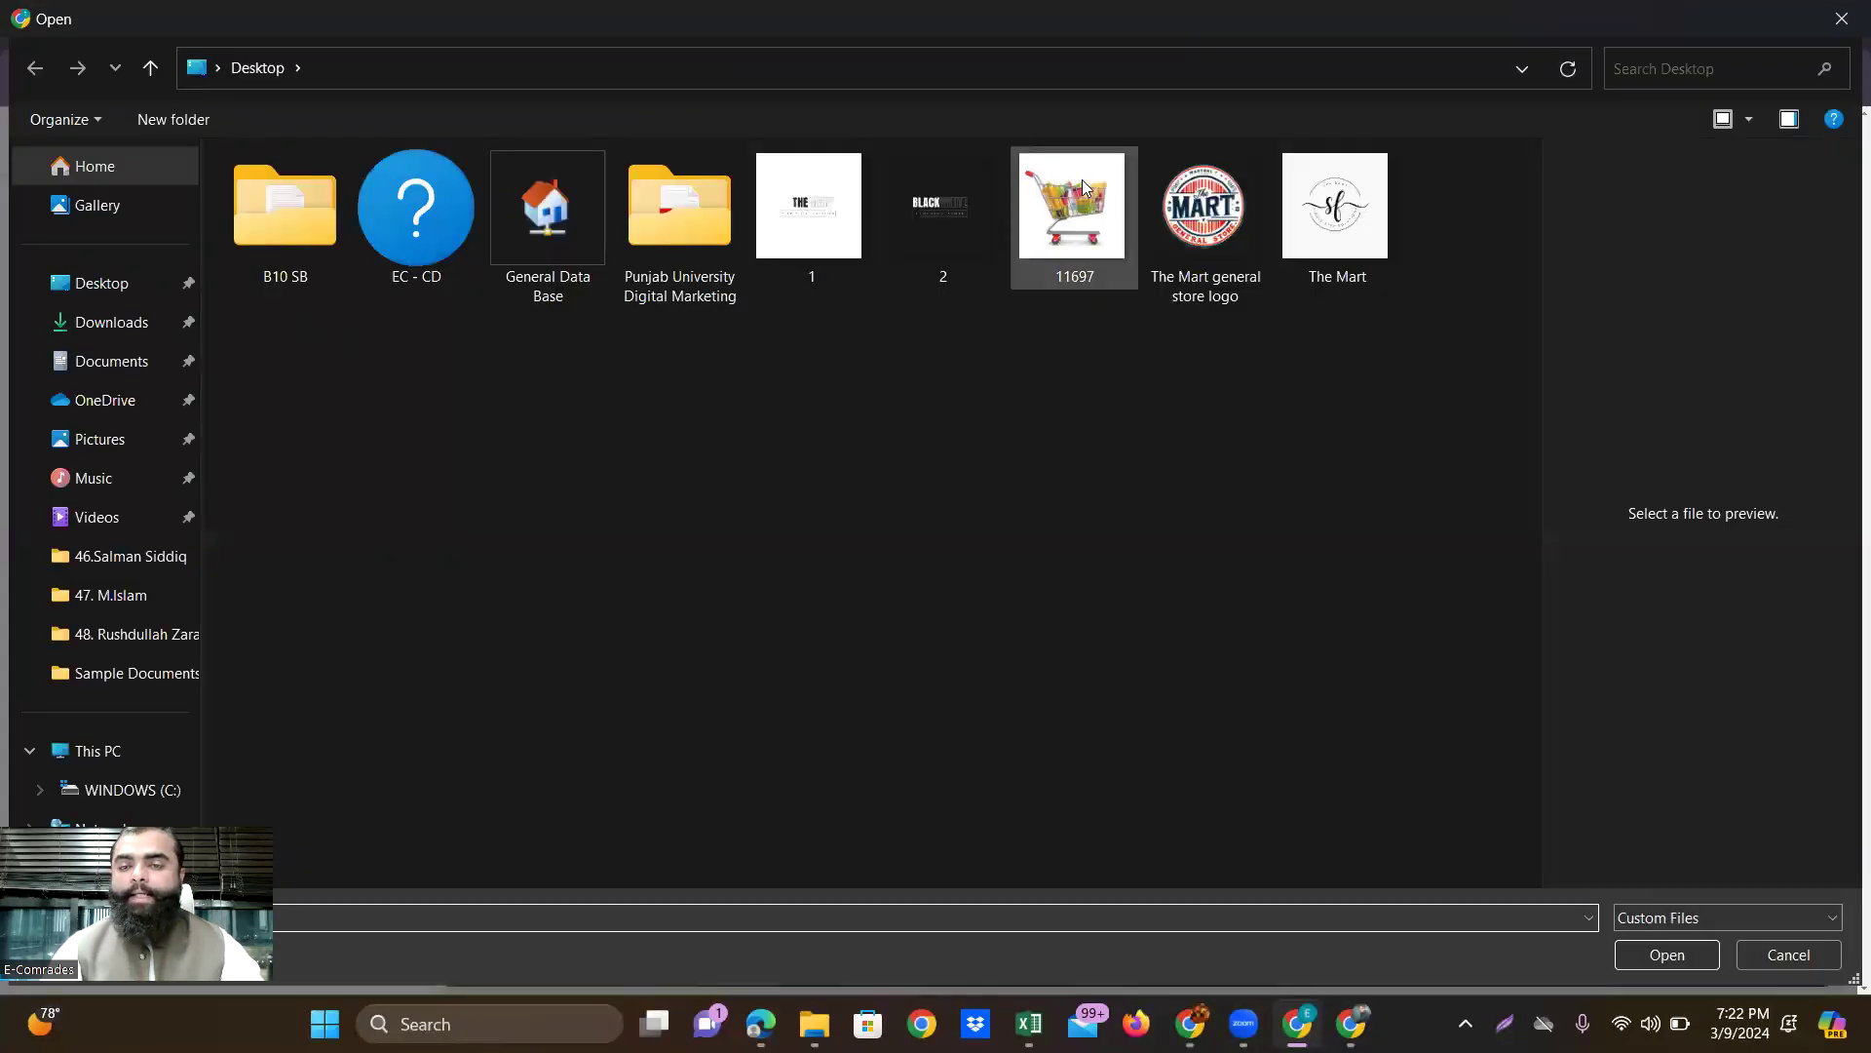
click(1078, 183)
key(Return)
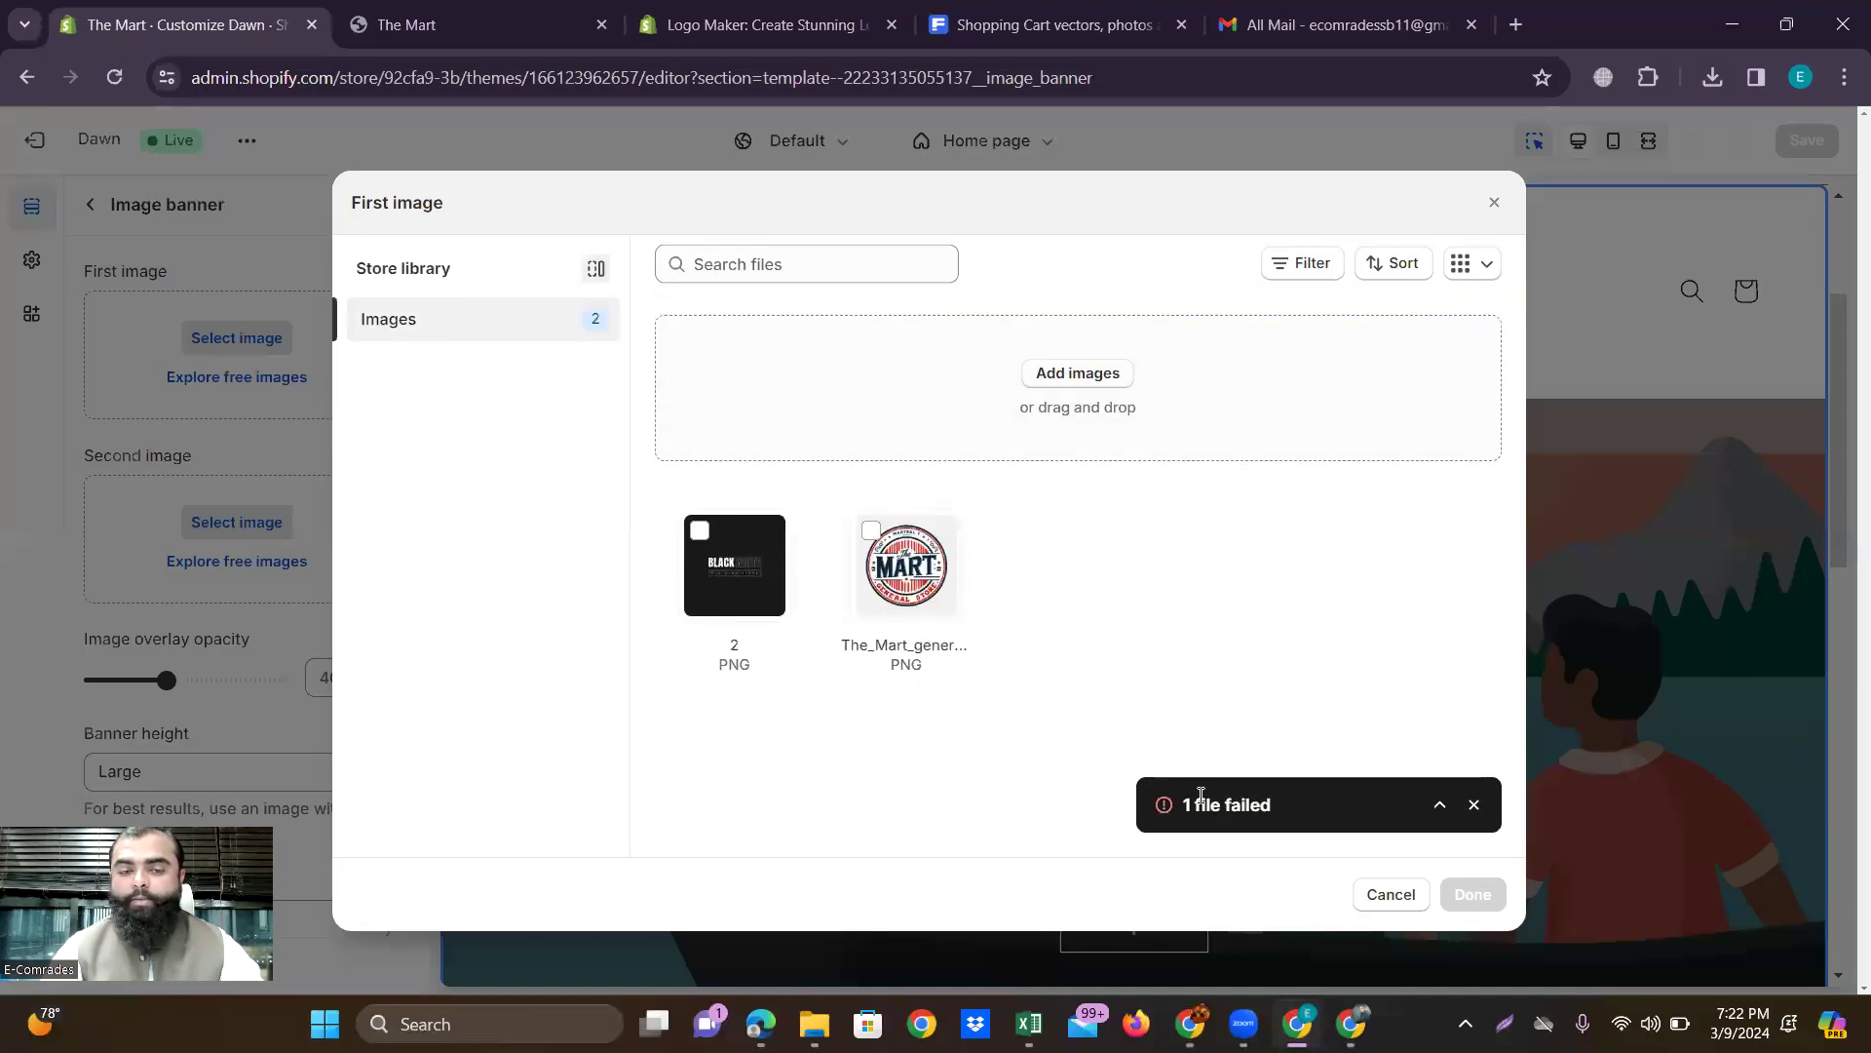
click(1078, 373)
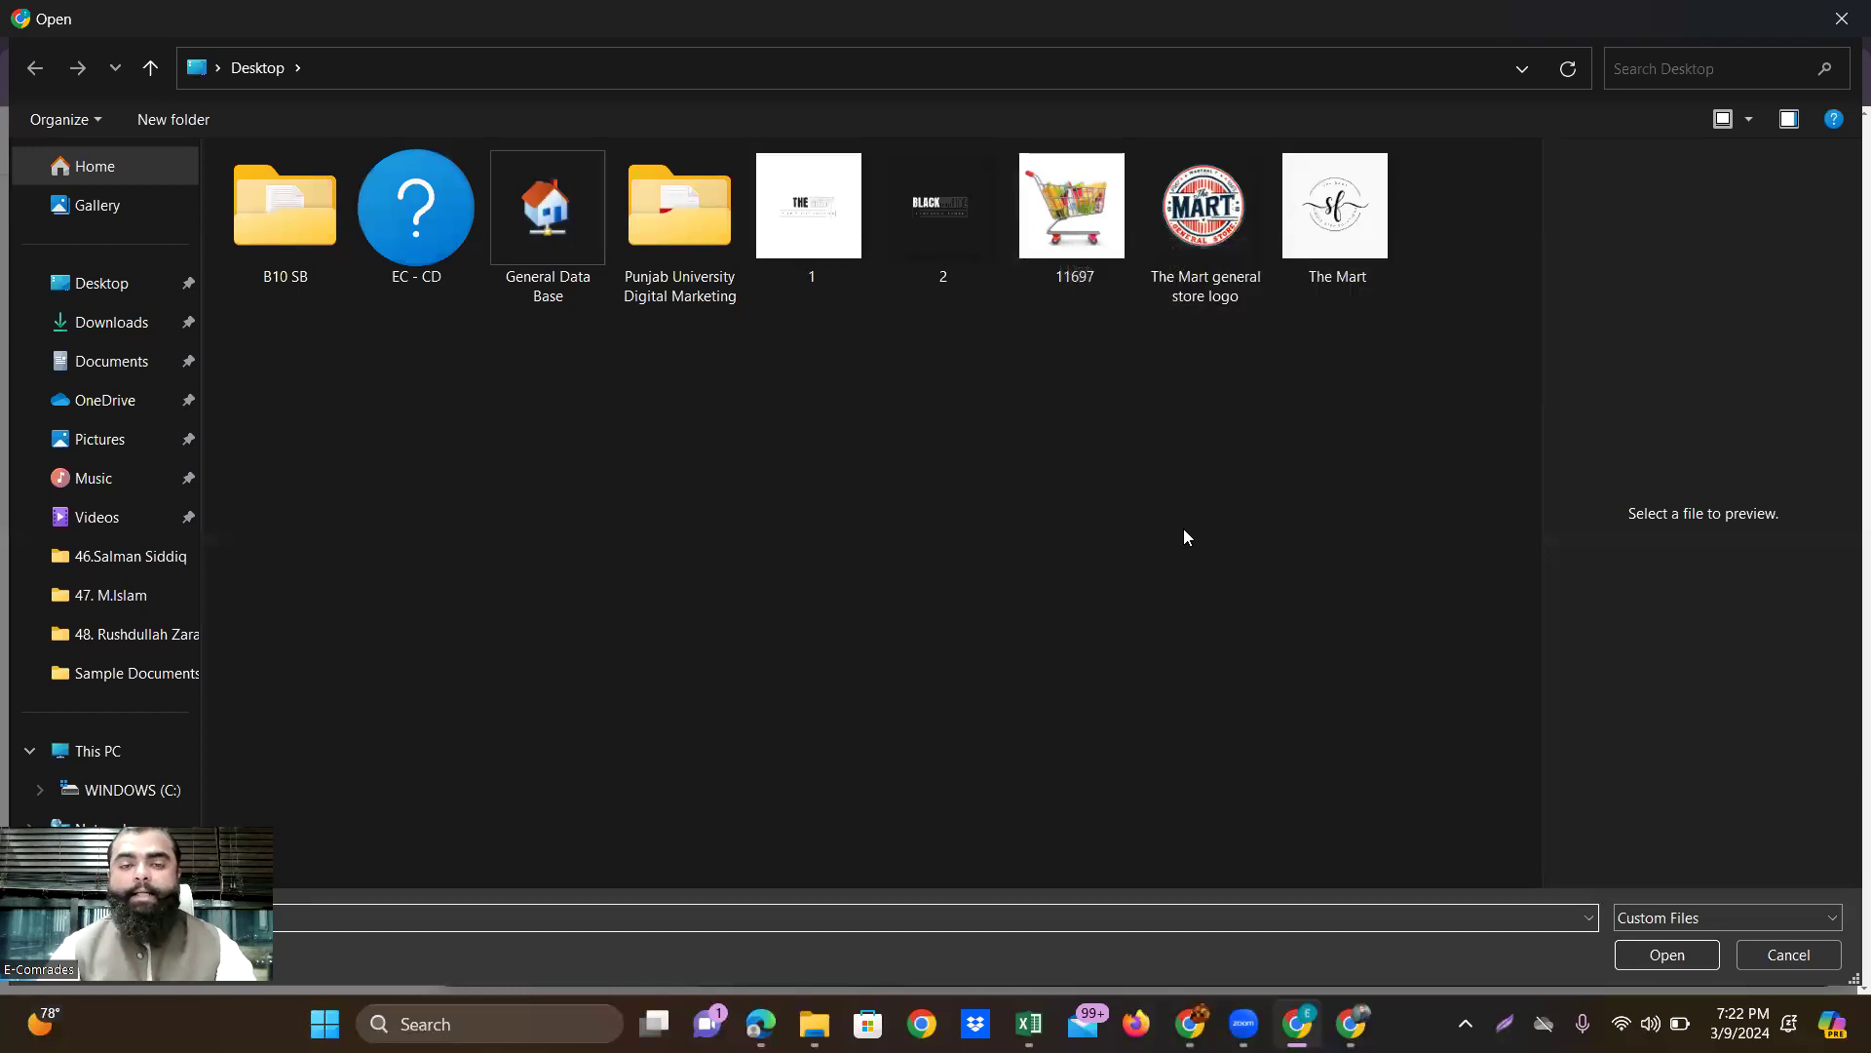
click(820, 211)
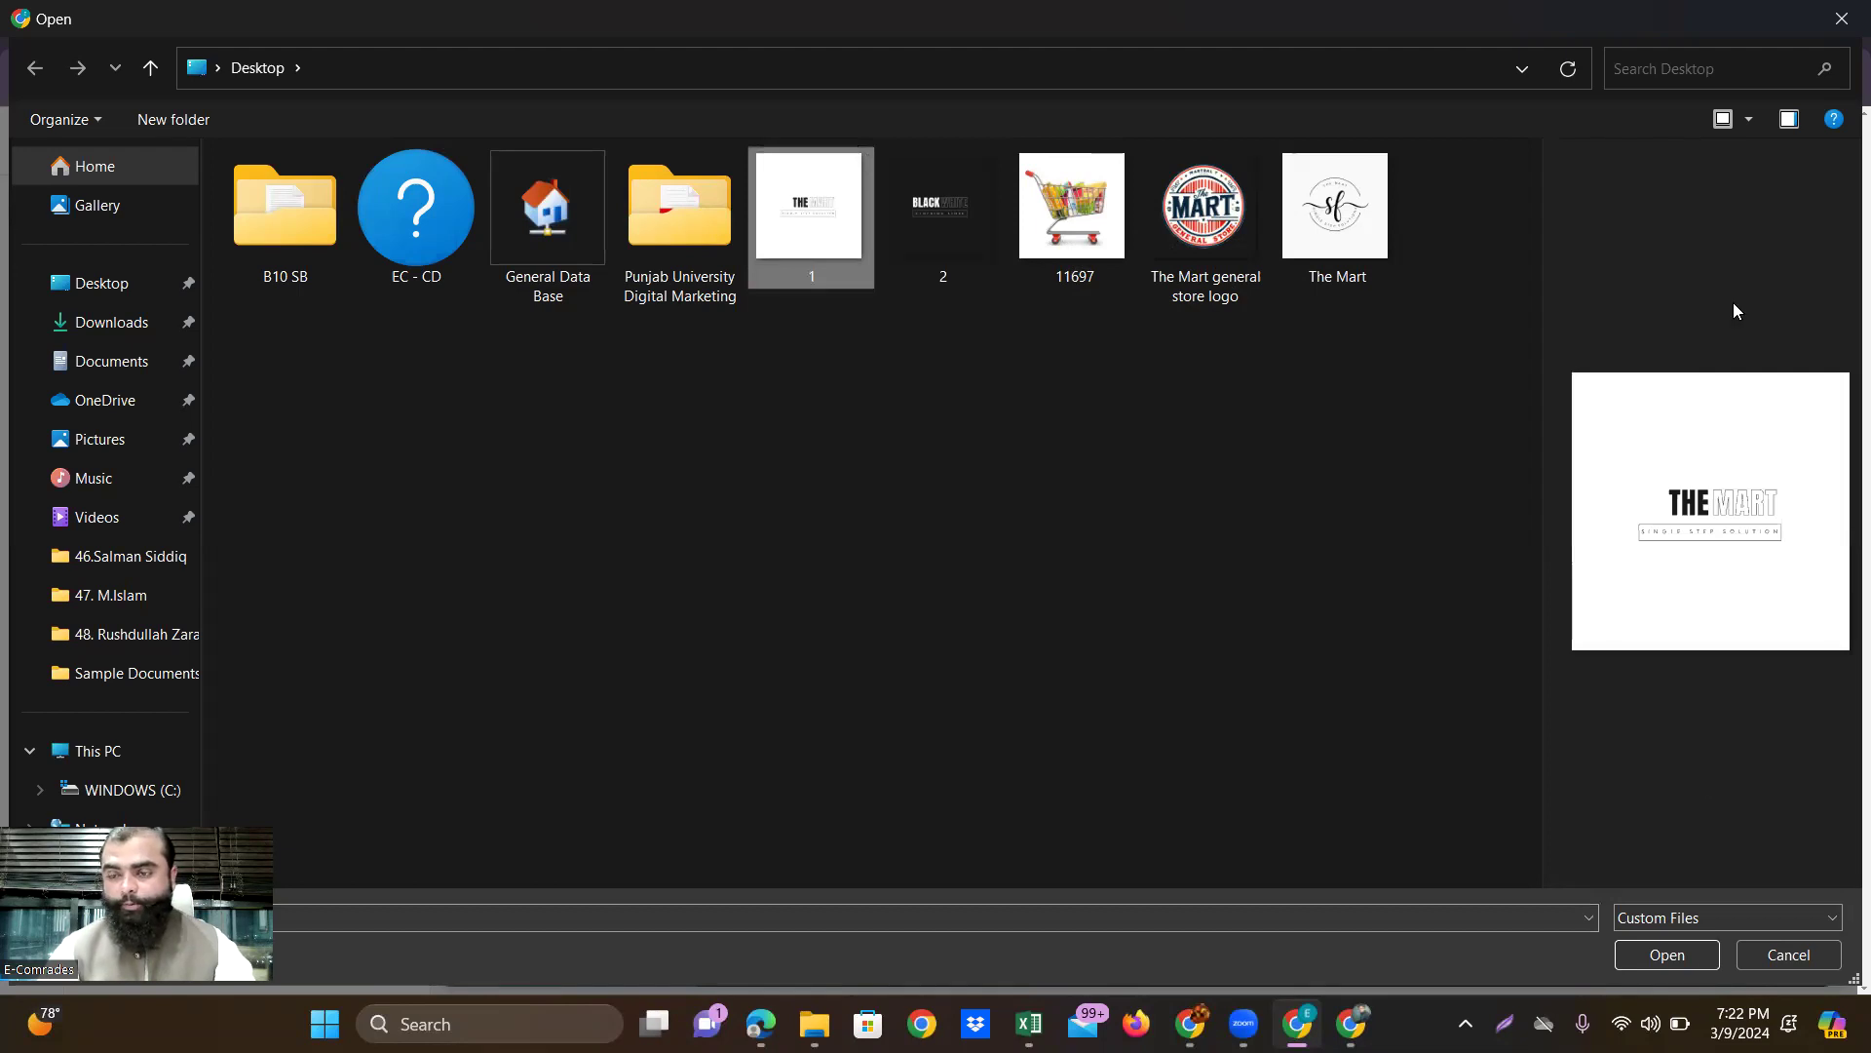
key(Return)
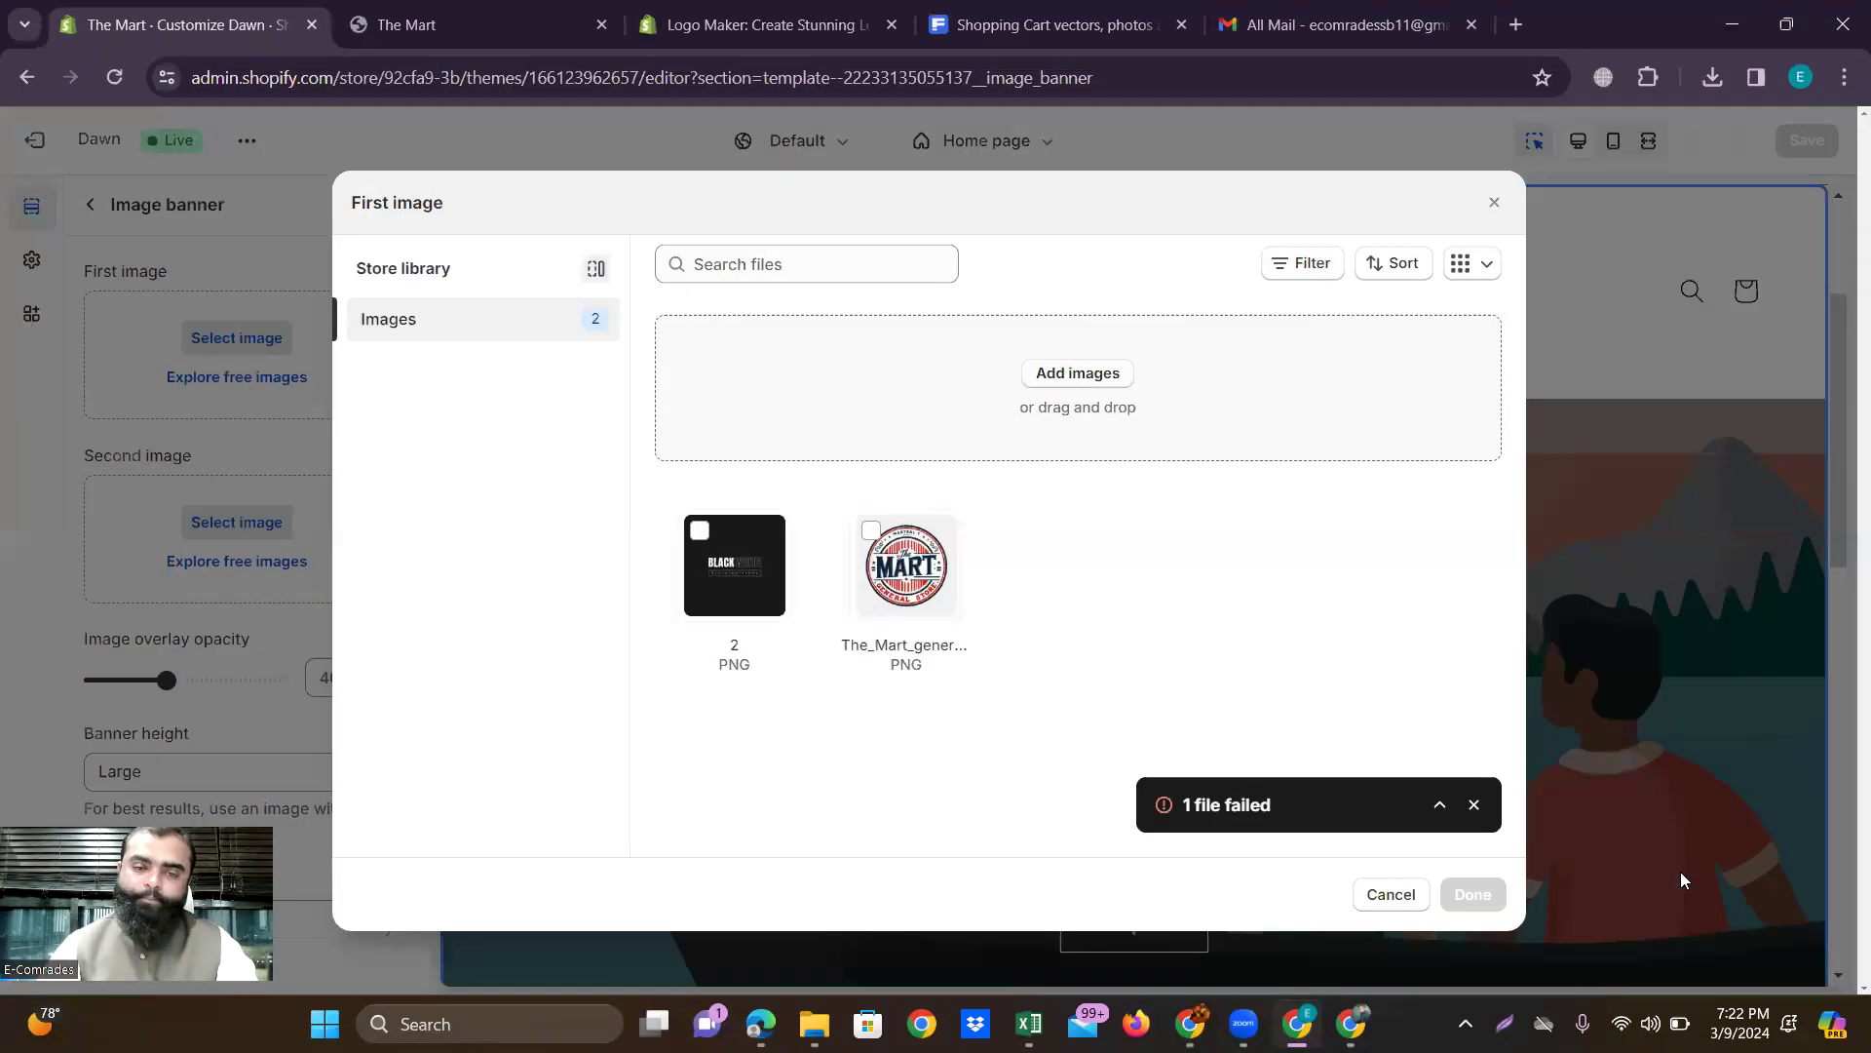
click(1494, 205)
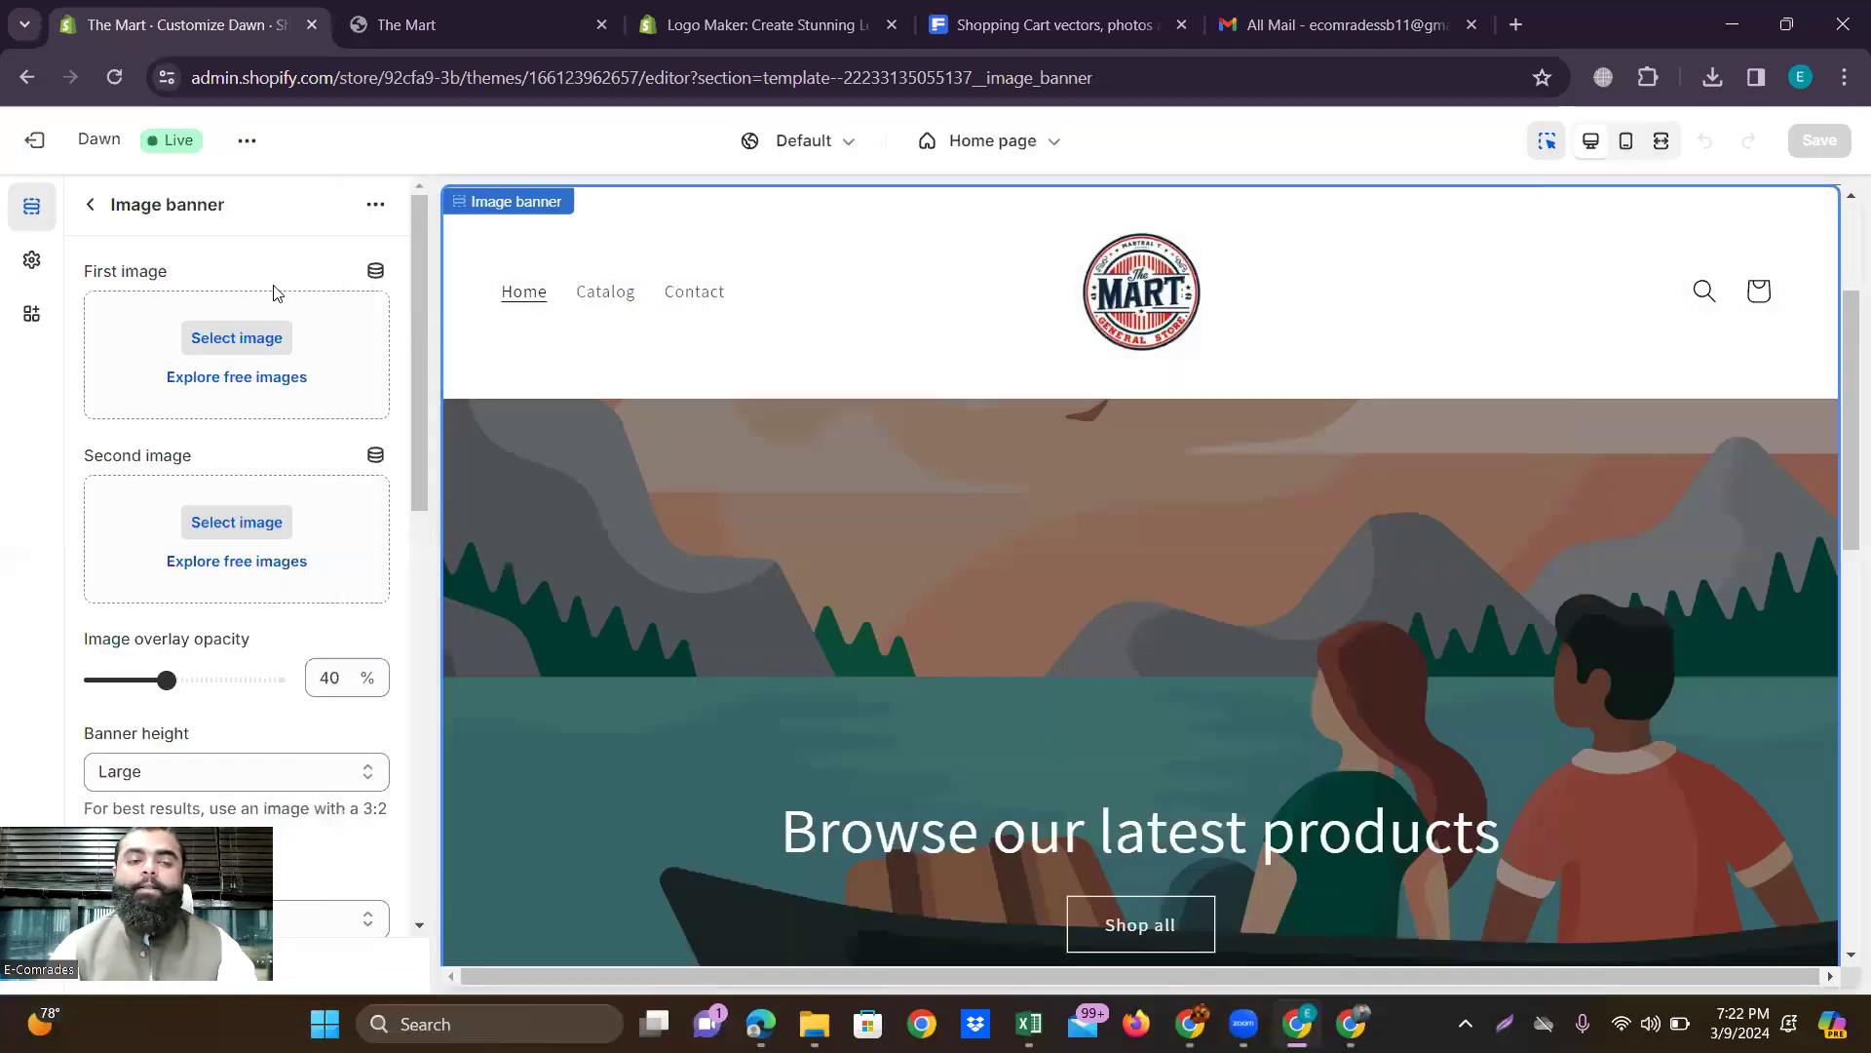
Open the free images for the banner's first image, browse the Staff Favorites category and return to the category list.
click(246, 381)
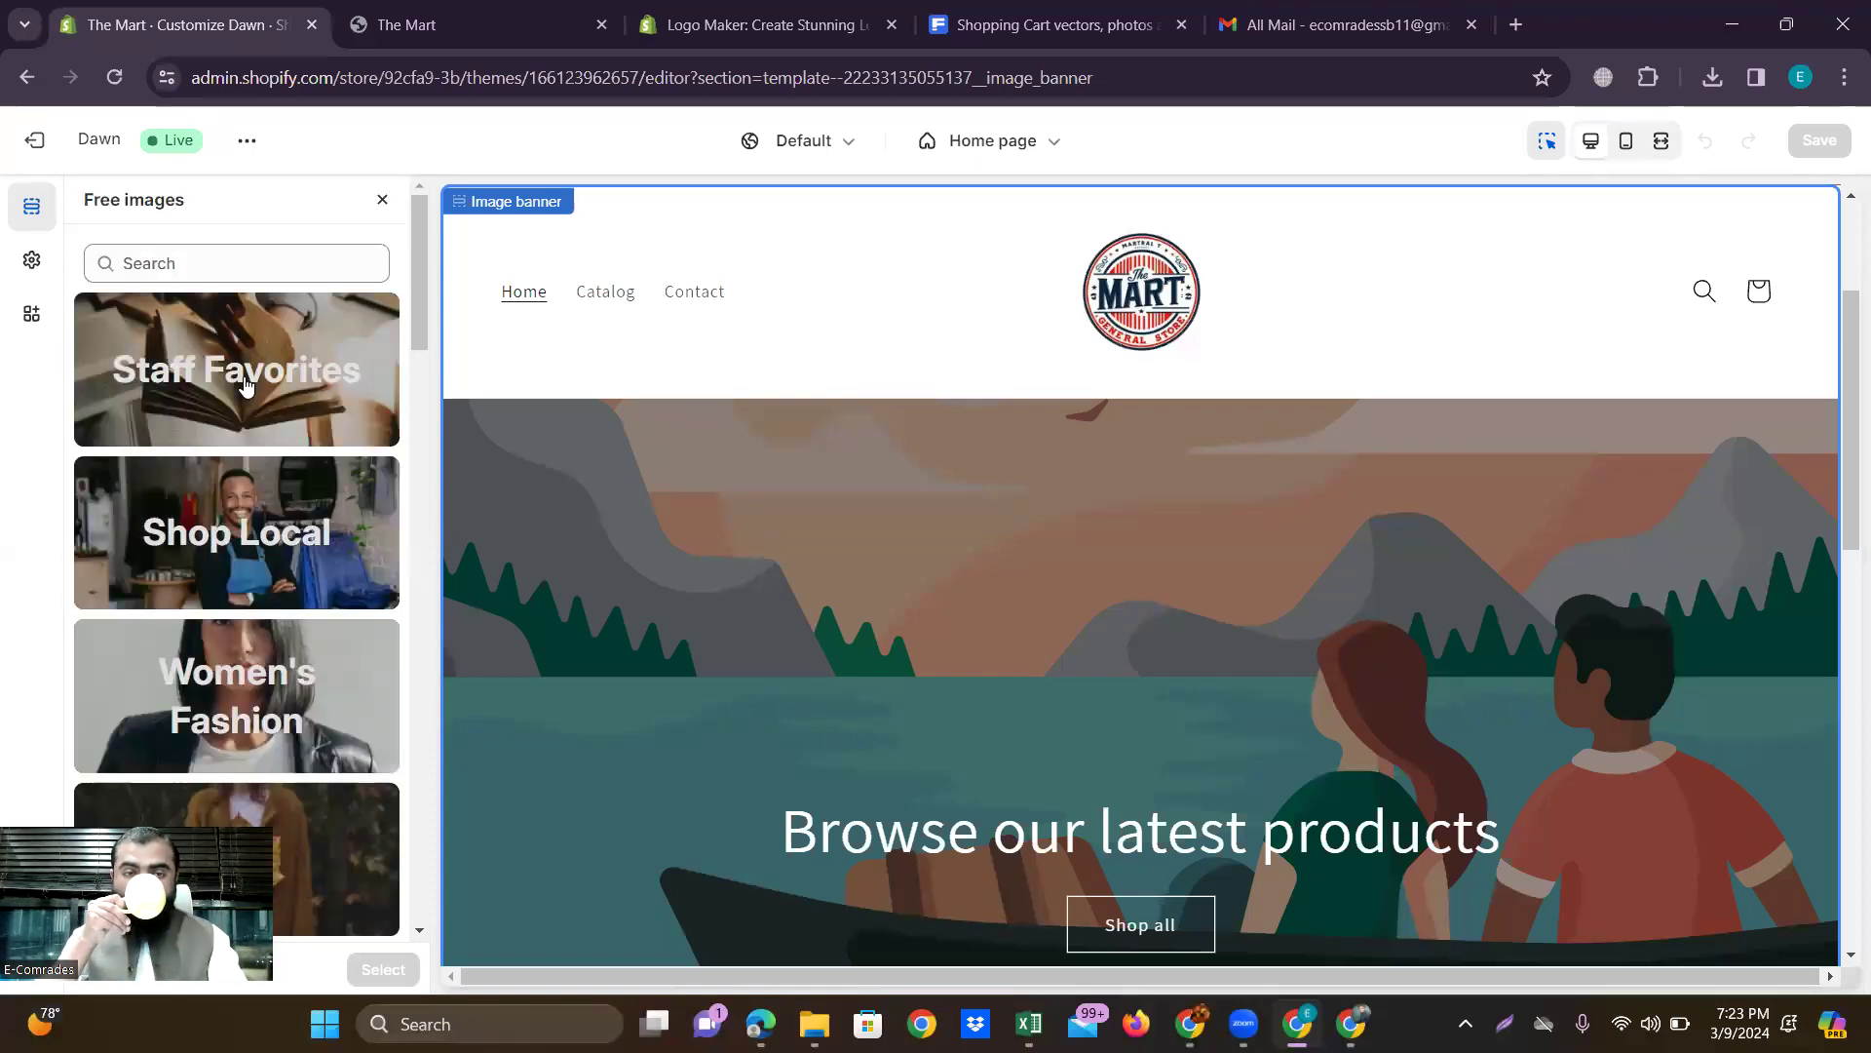
scroll(246, 383, down, 1)
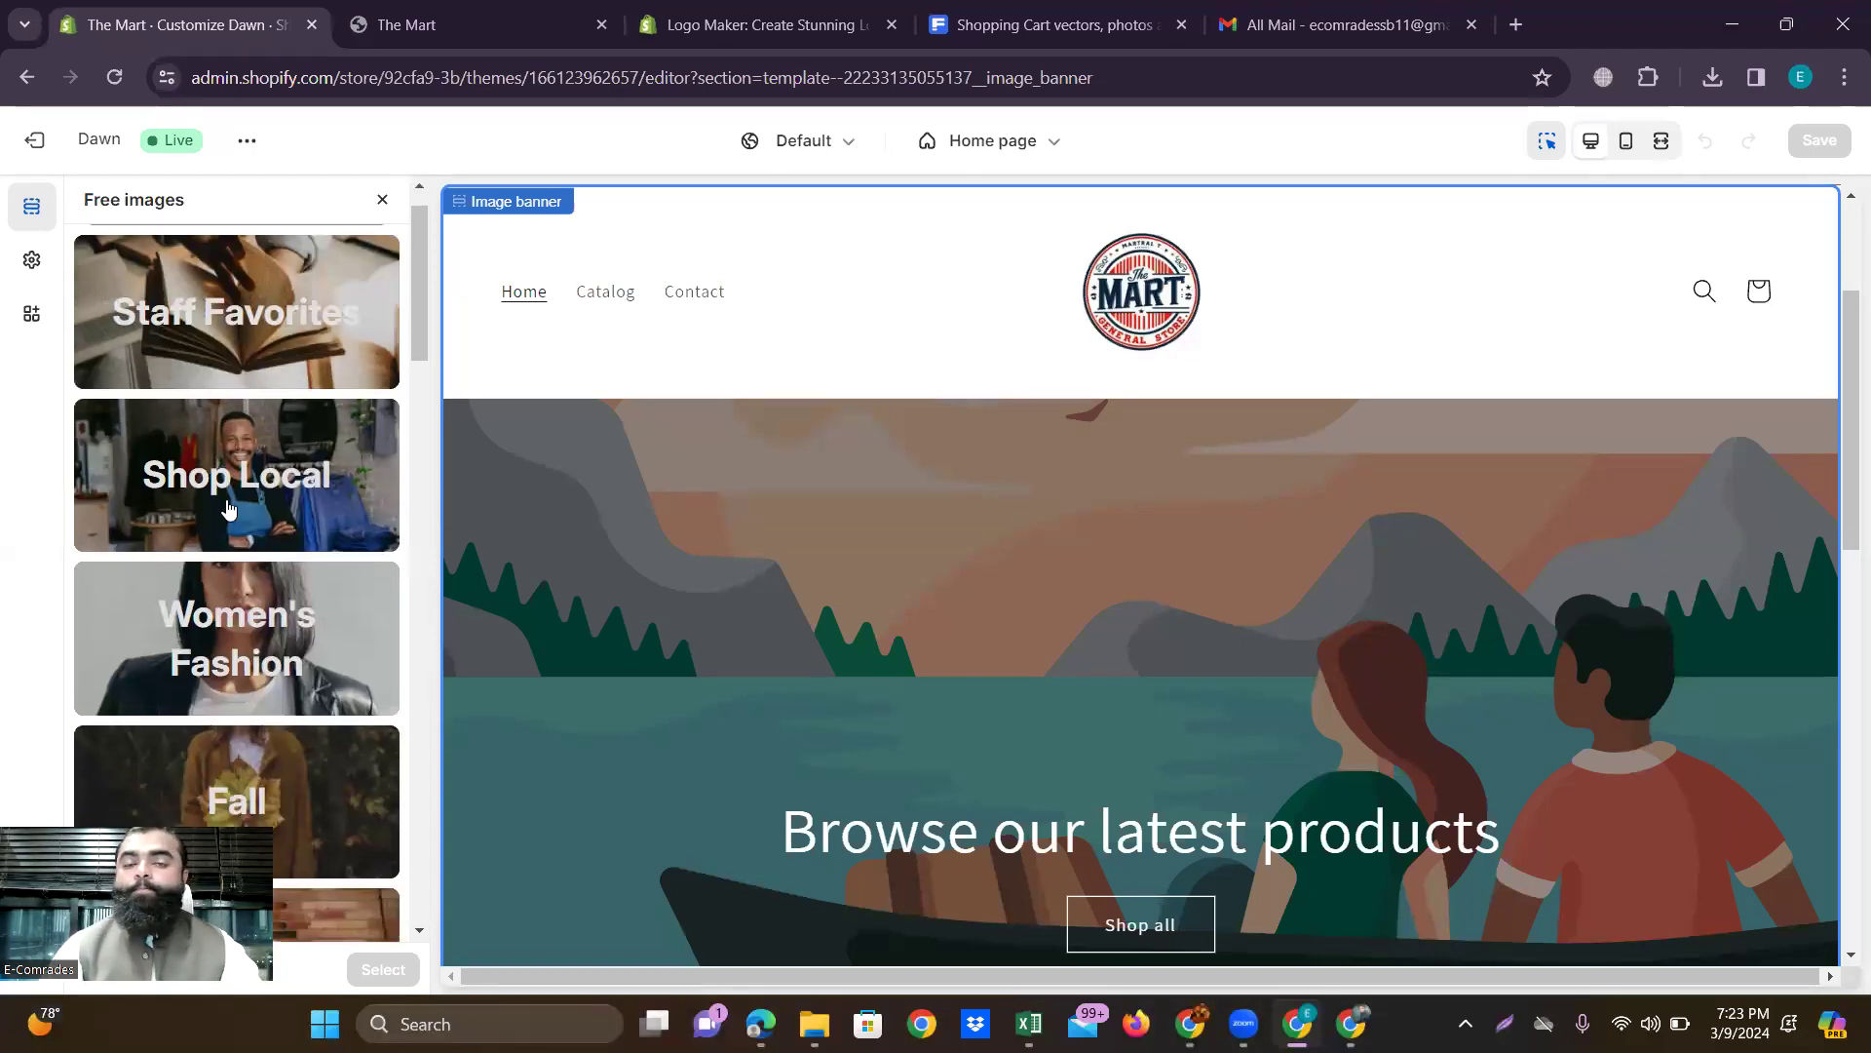
scroll(227, 438, up, 1)
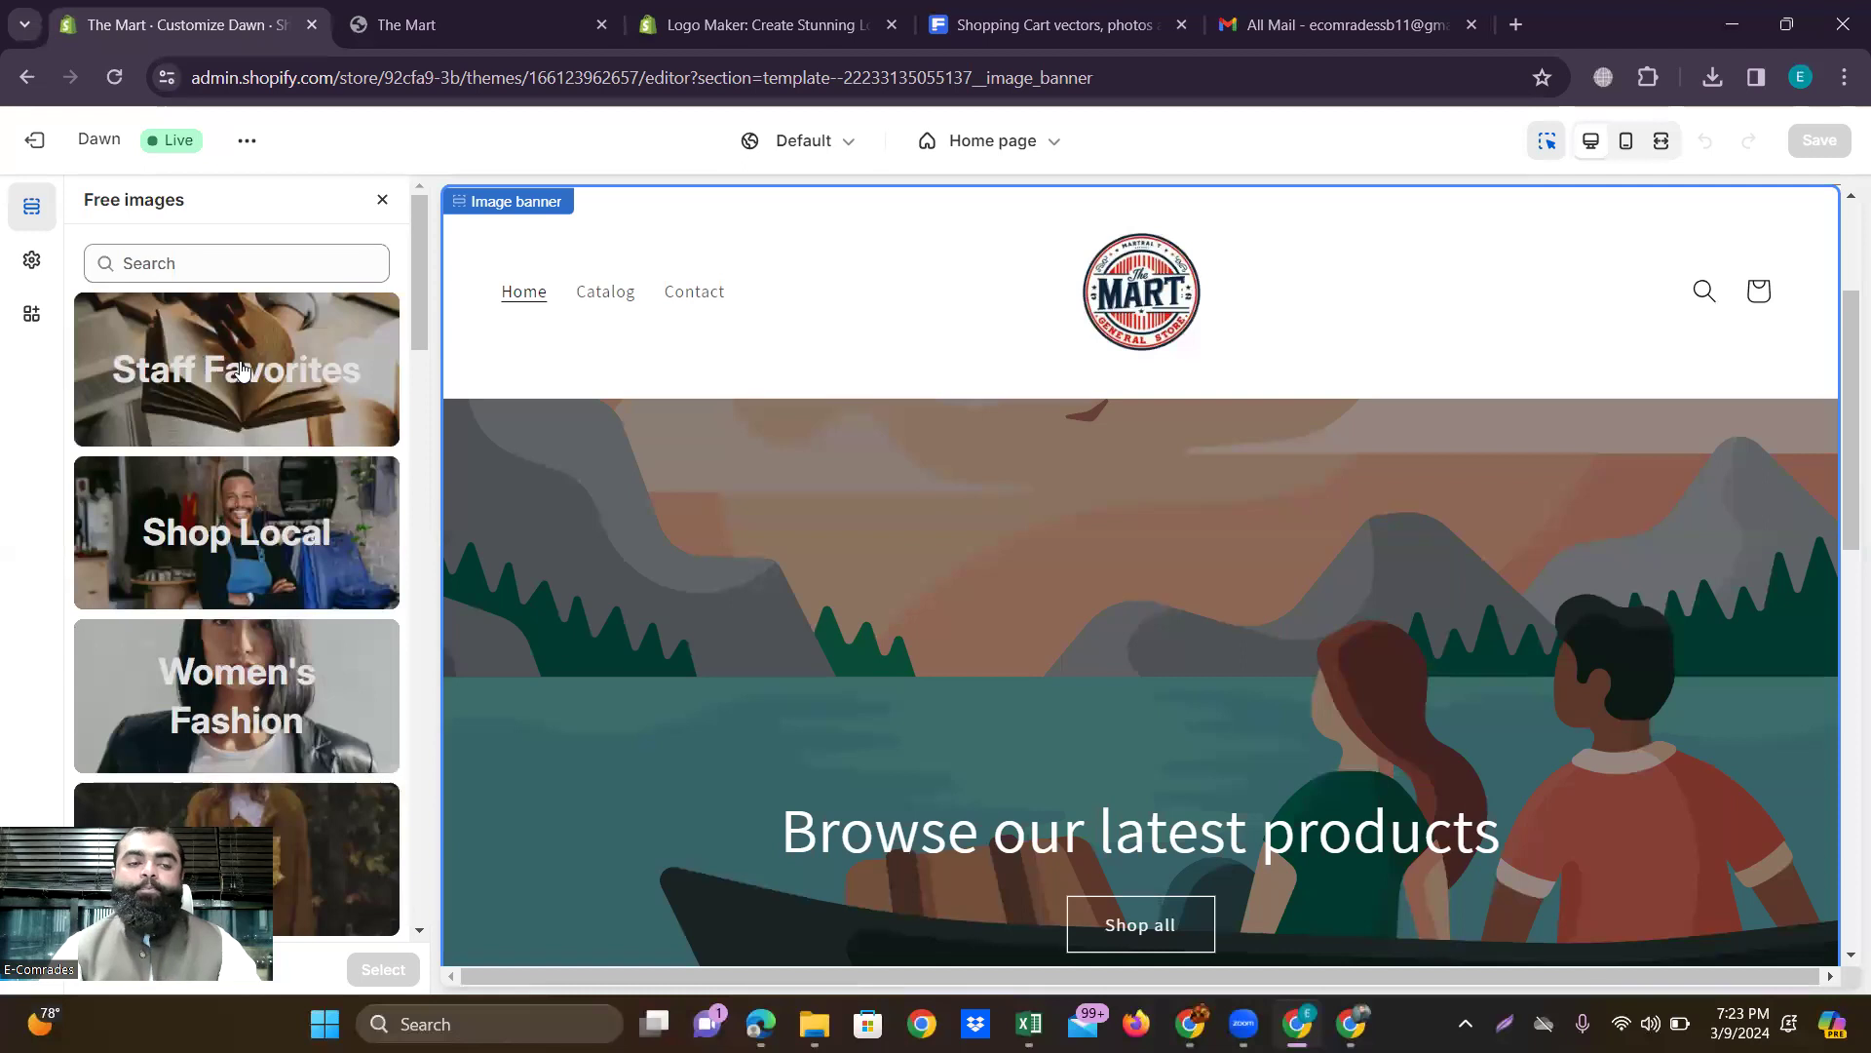
click(291, 357)
scroll(244, 449, down, 3)
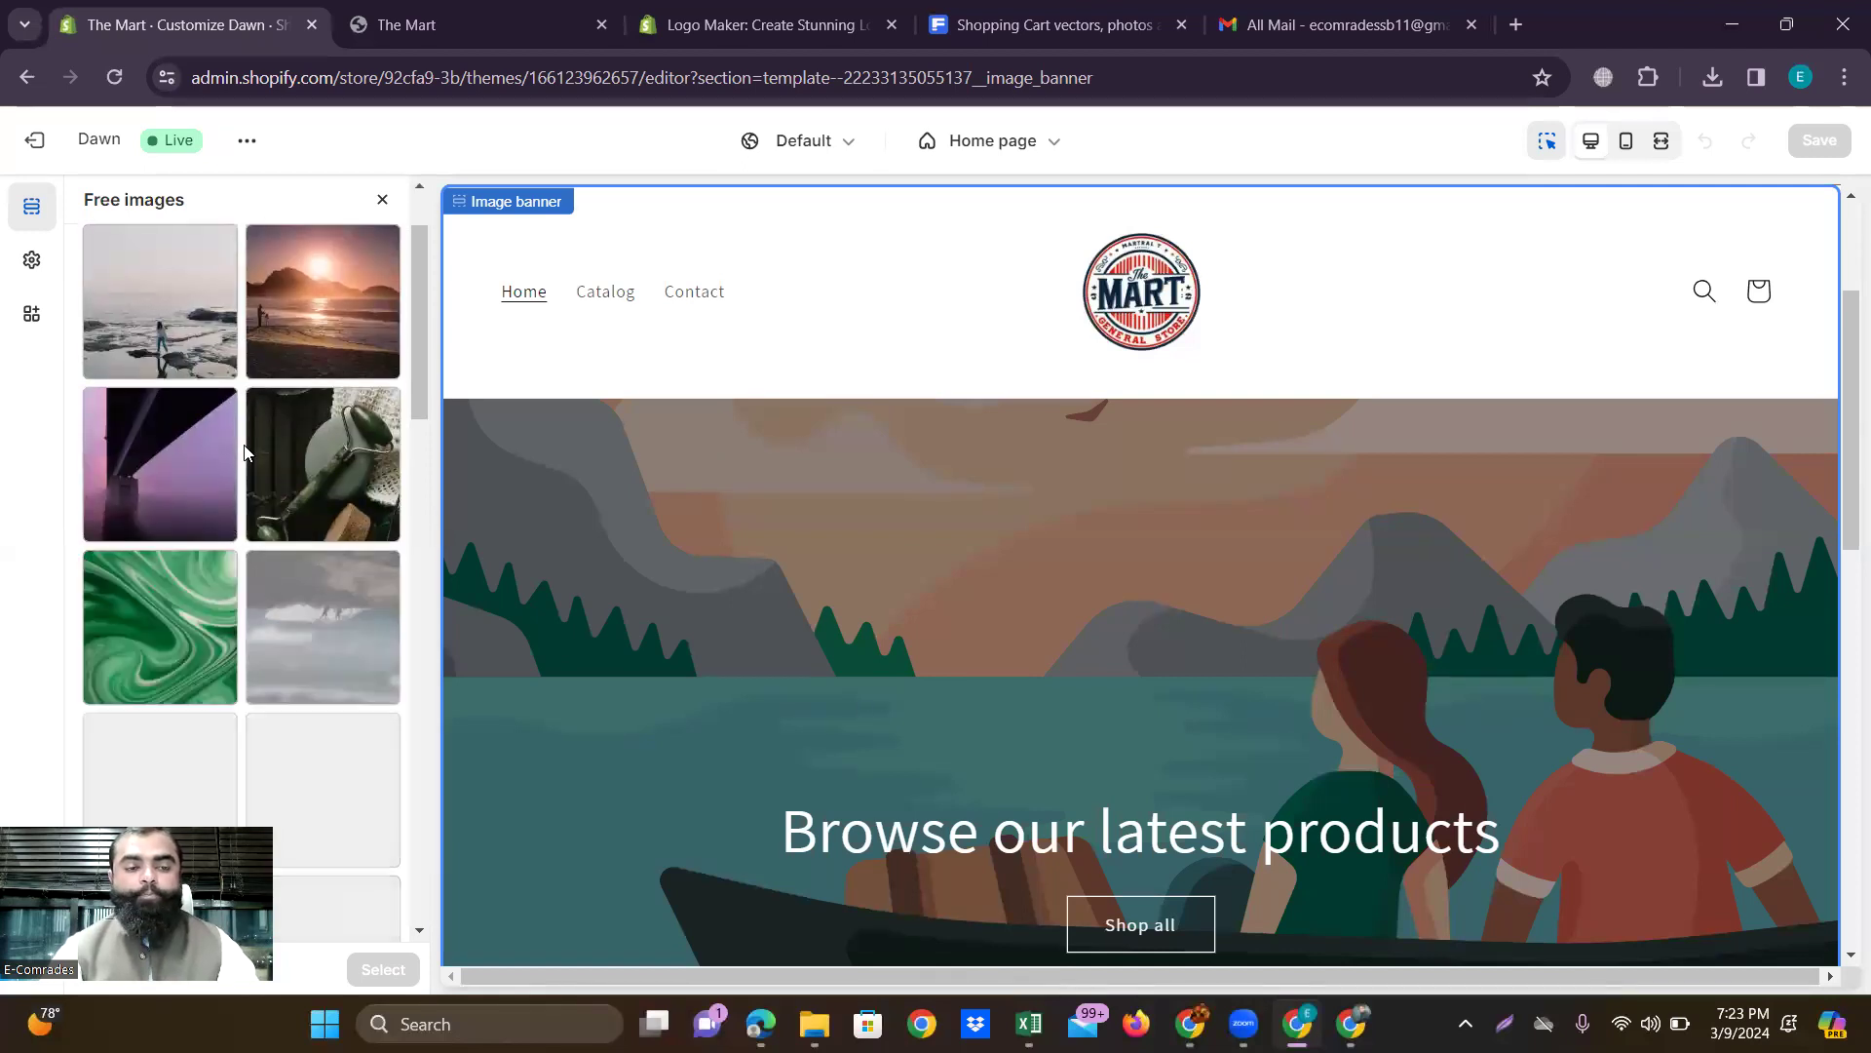
scroll(244, 450, down, 10)
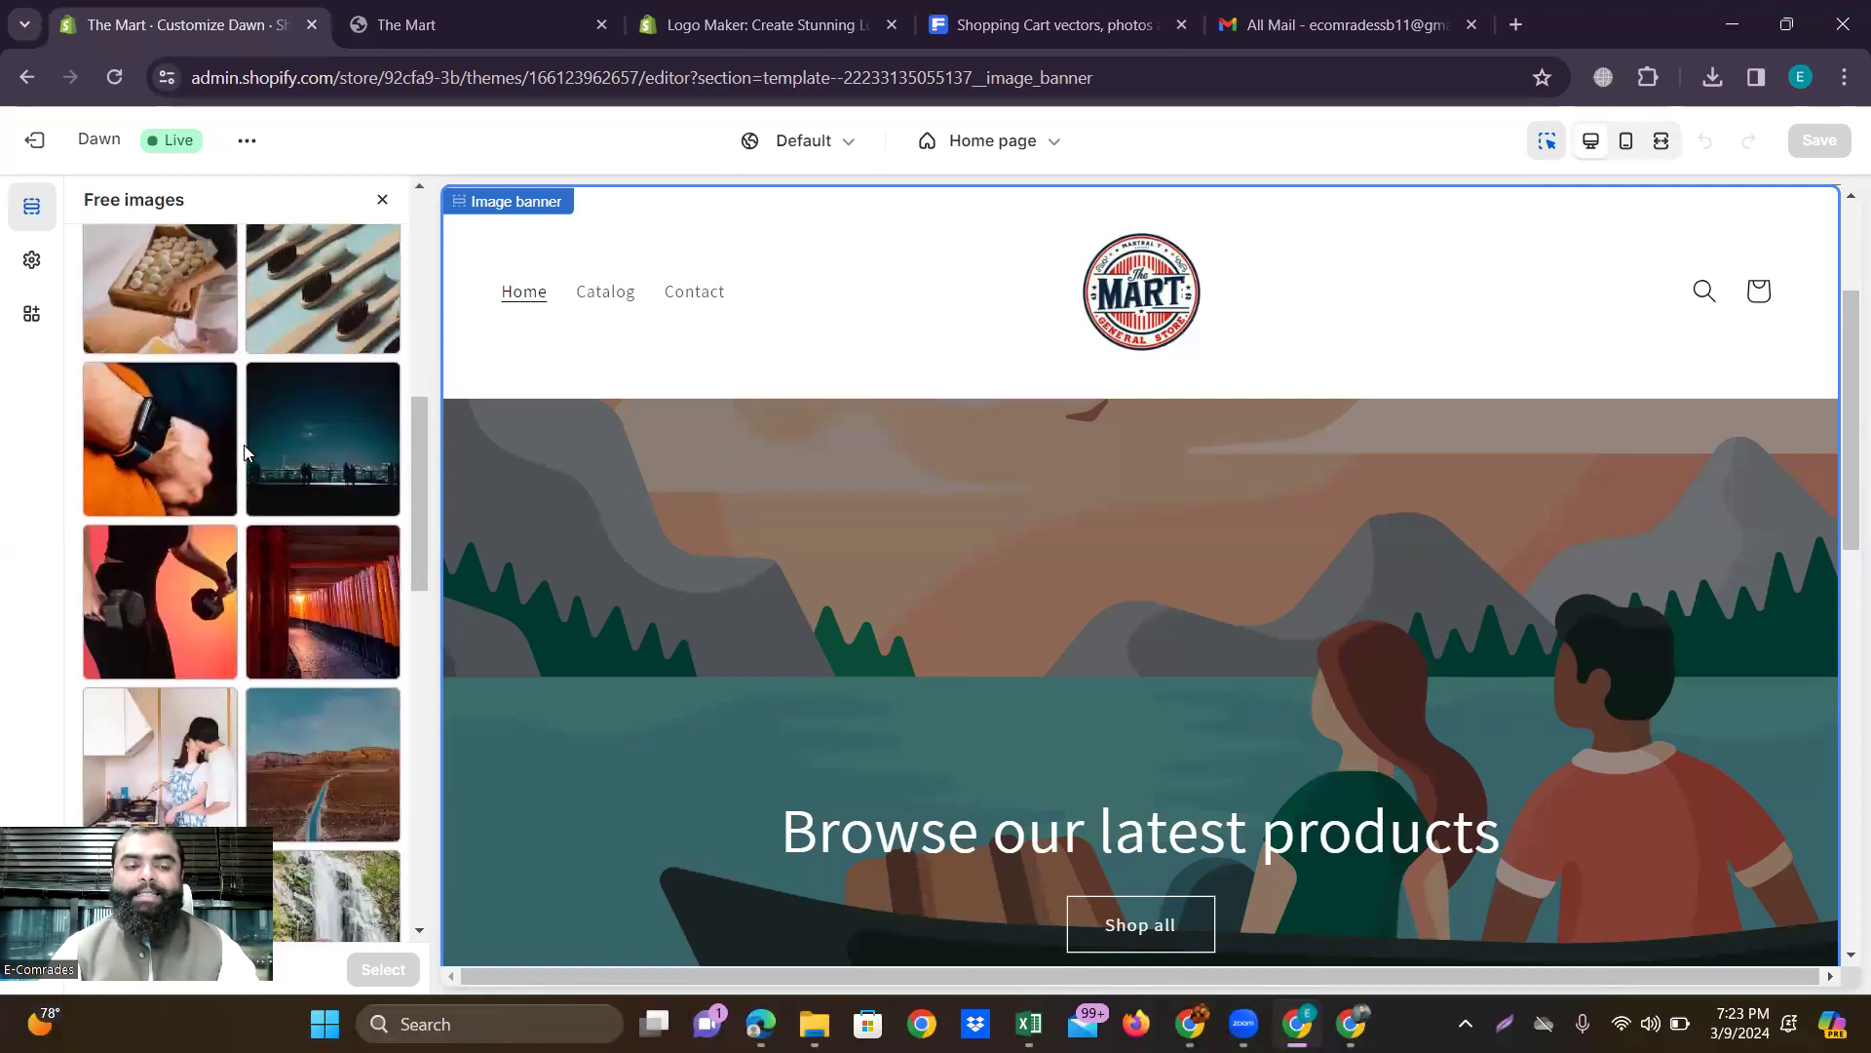
scroll(244, 450, down, 10)
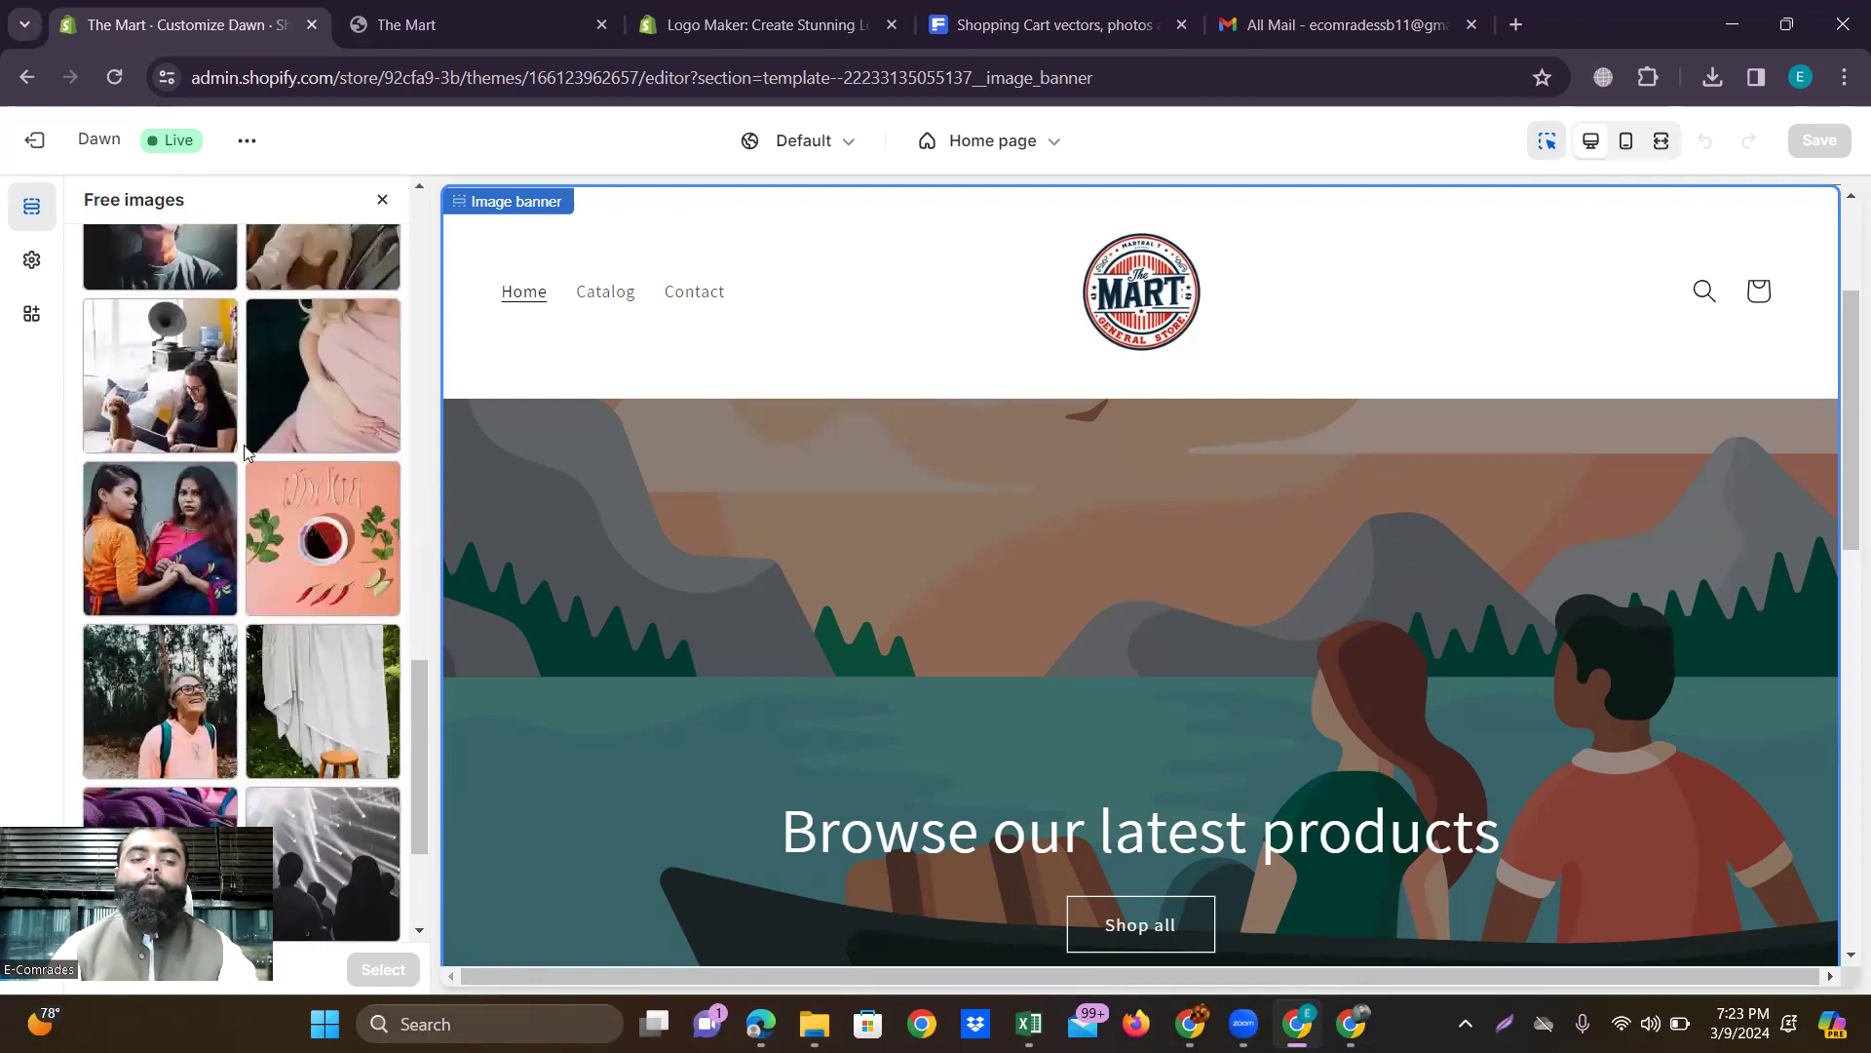
scroll(245, 451, down, 1)
scroll(244, 446, up, 20)
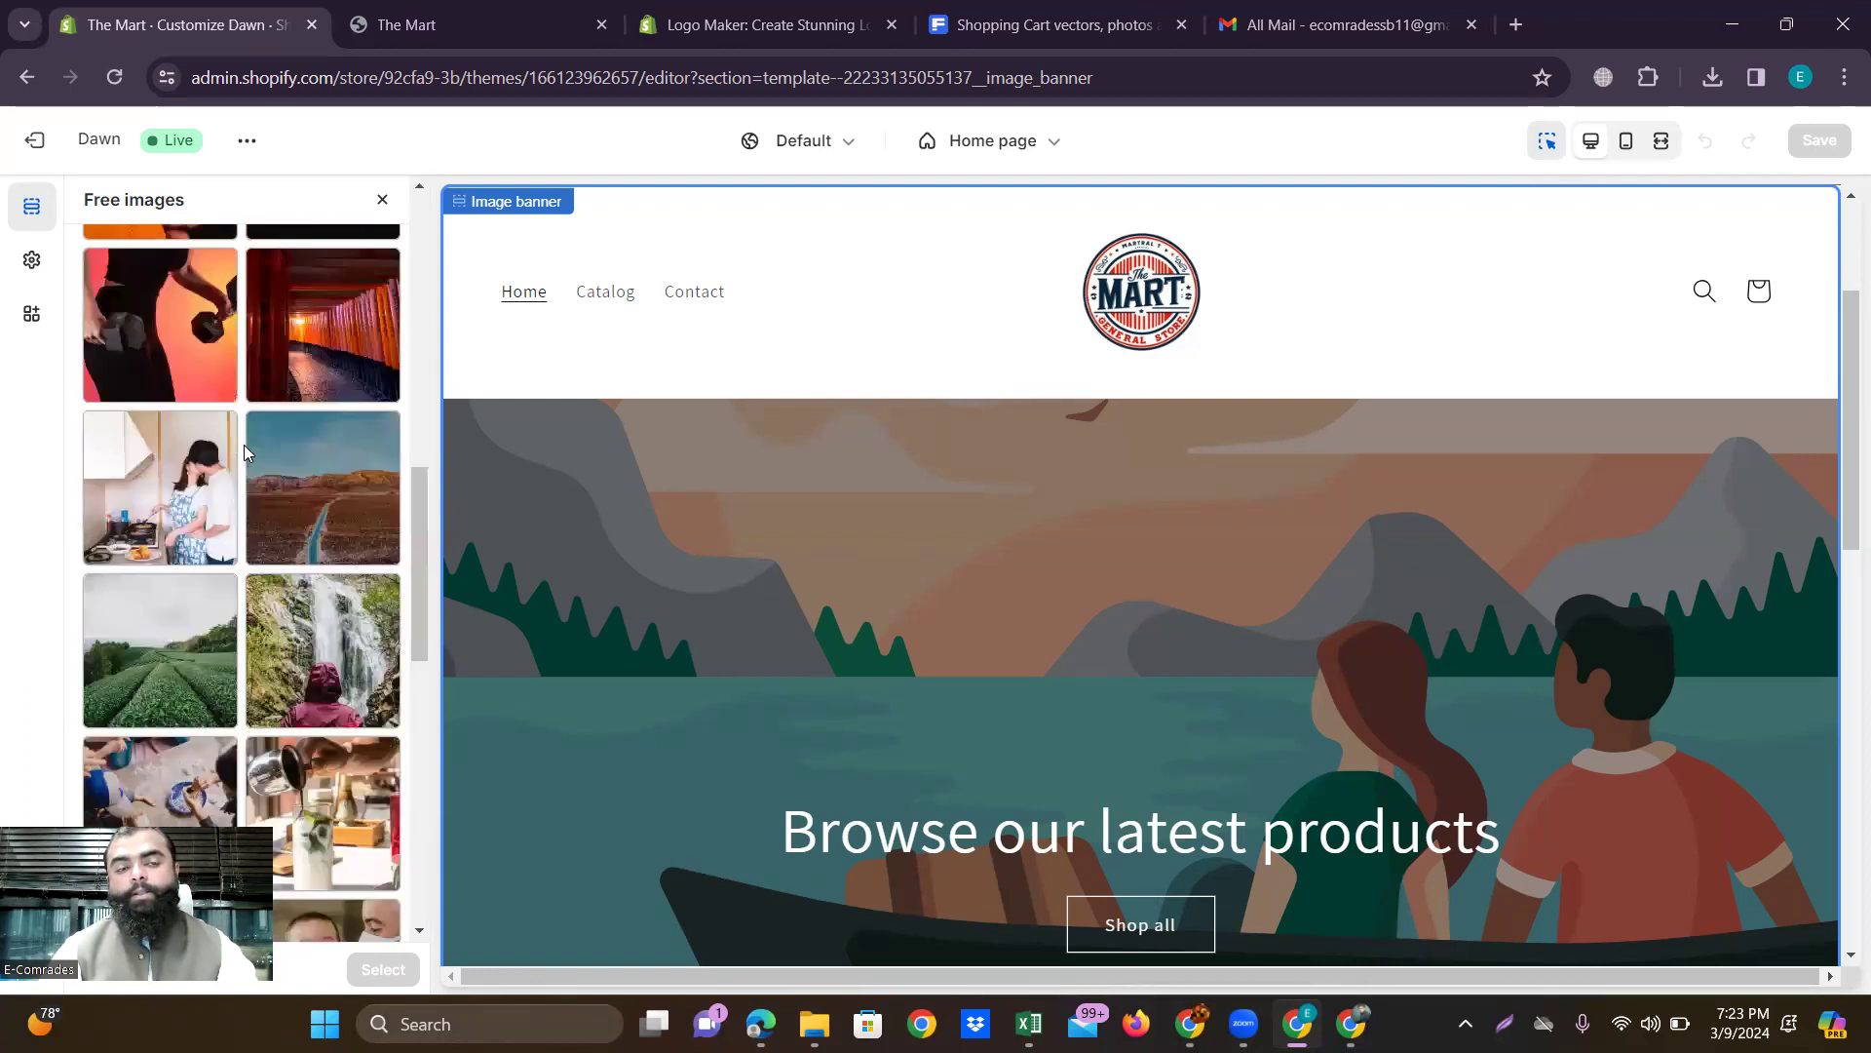
click(82, 259)
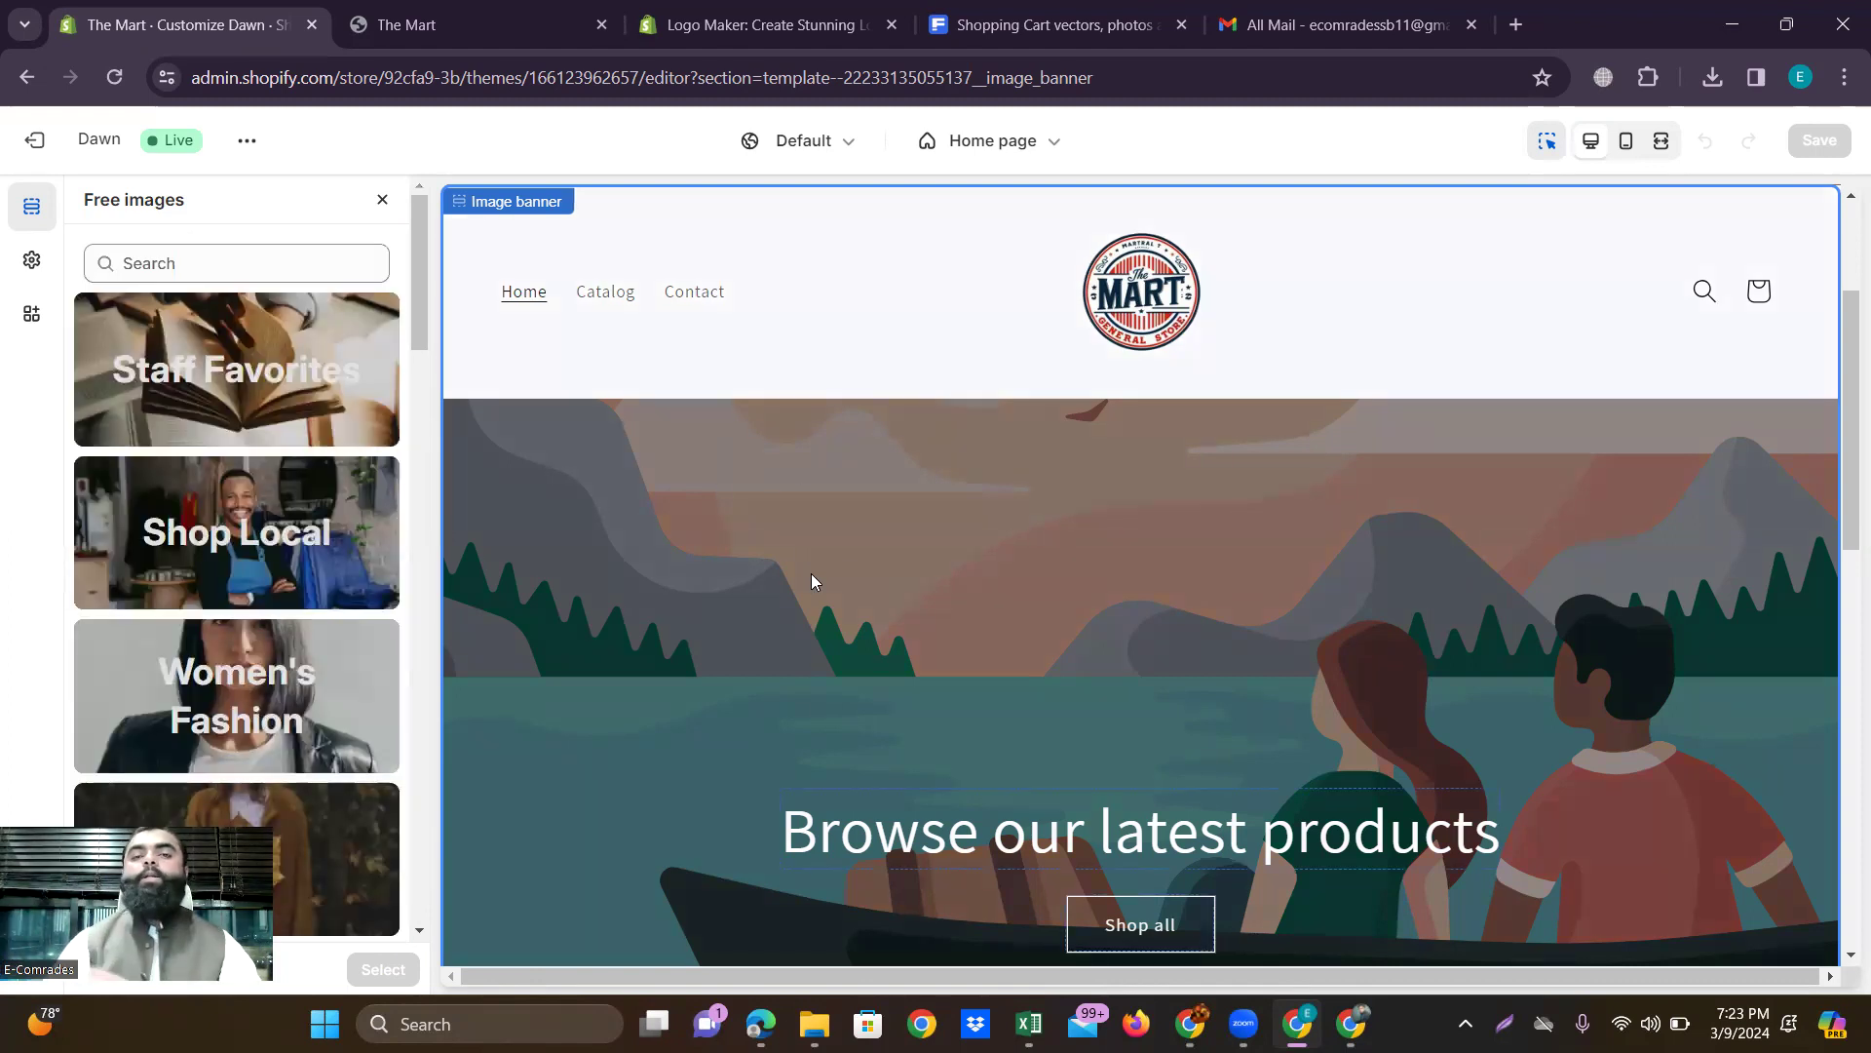
Browse the photos in the Shop Local category of the free images and go back to the categories.
click(255, 536)
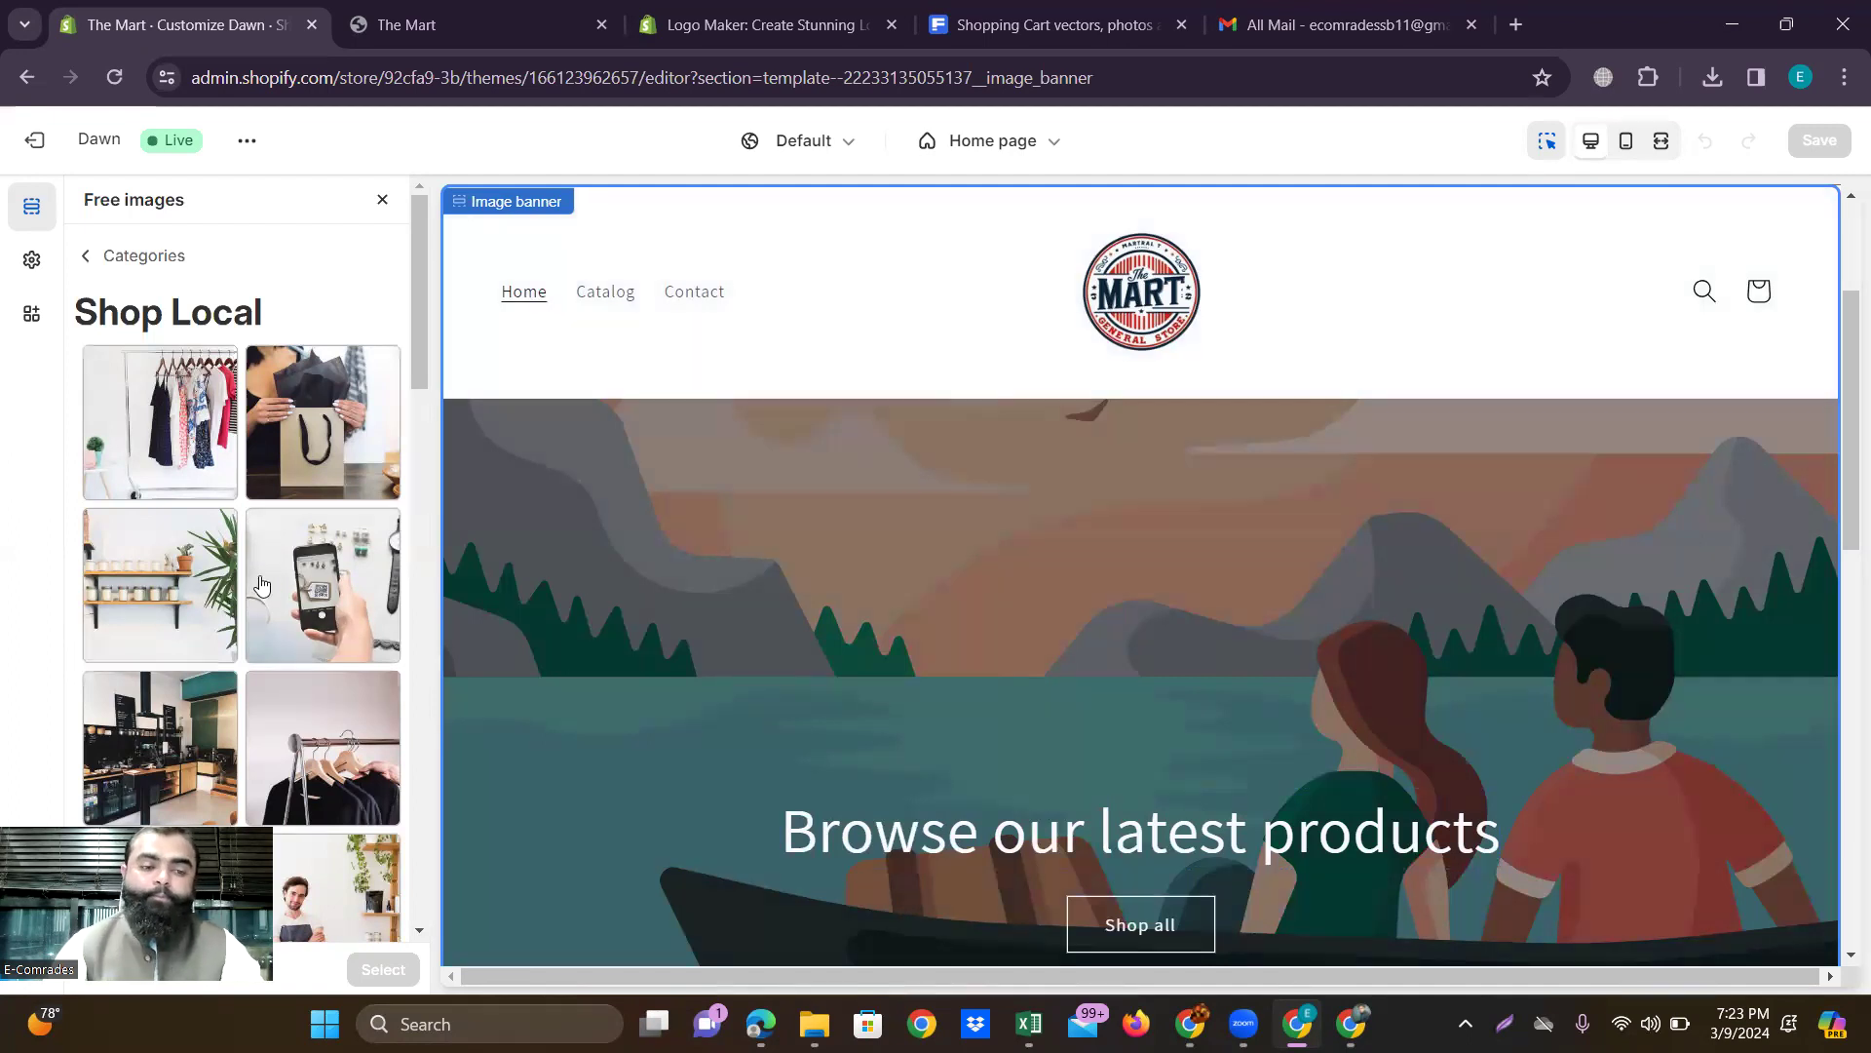
scroll(234, 596, down, 10)
scroll(234, 597, down, 7)
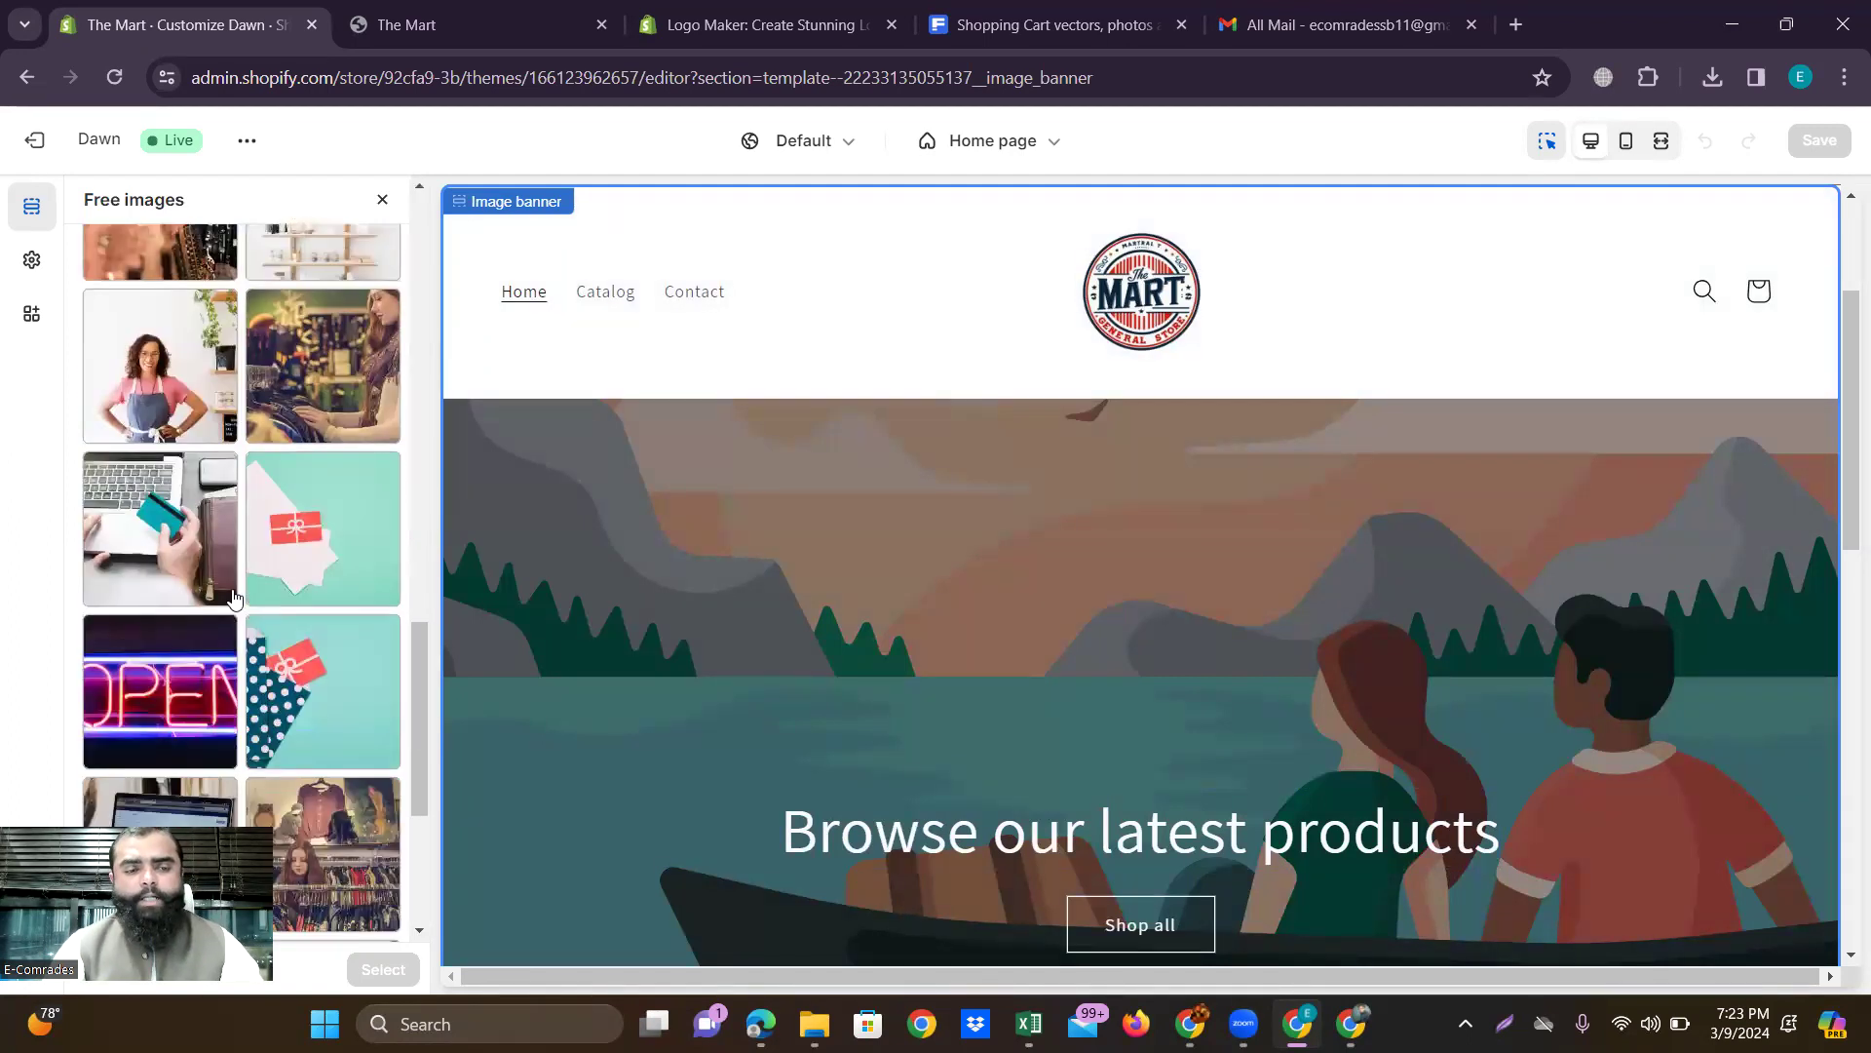
scroll(238, 364, up, 15)
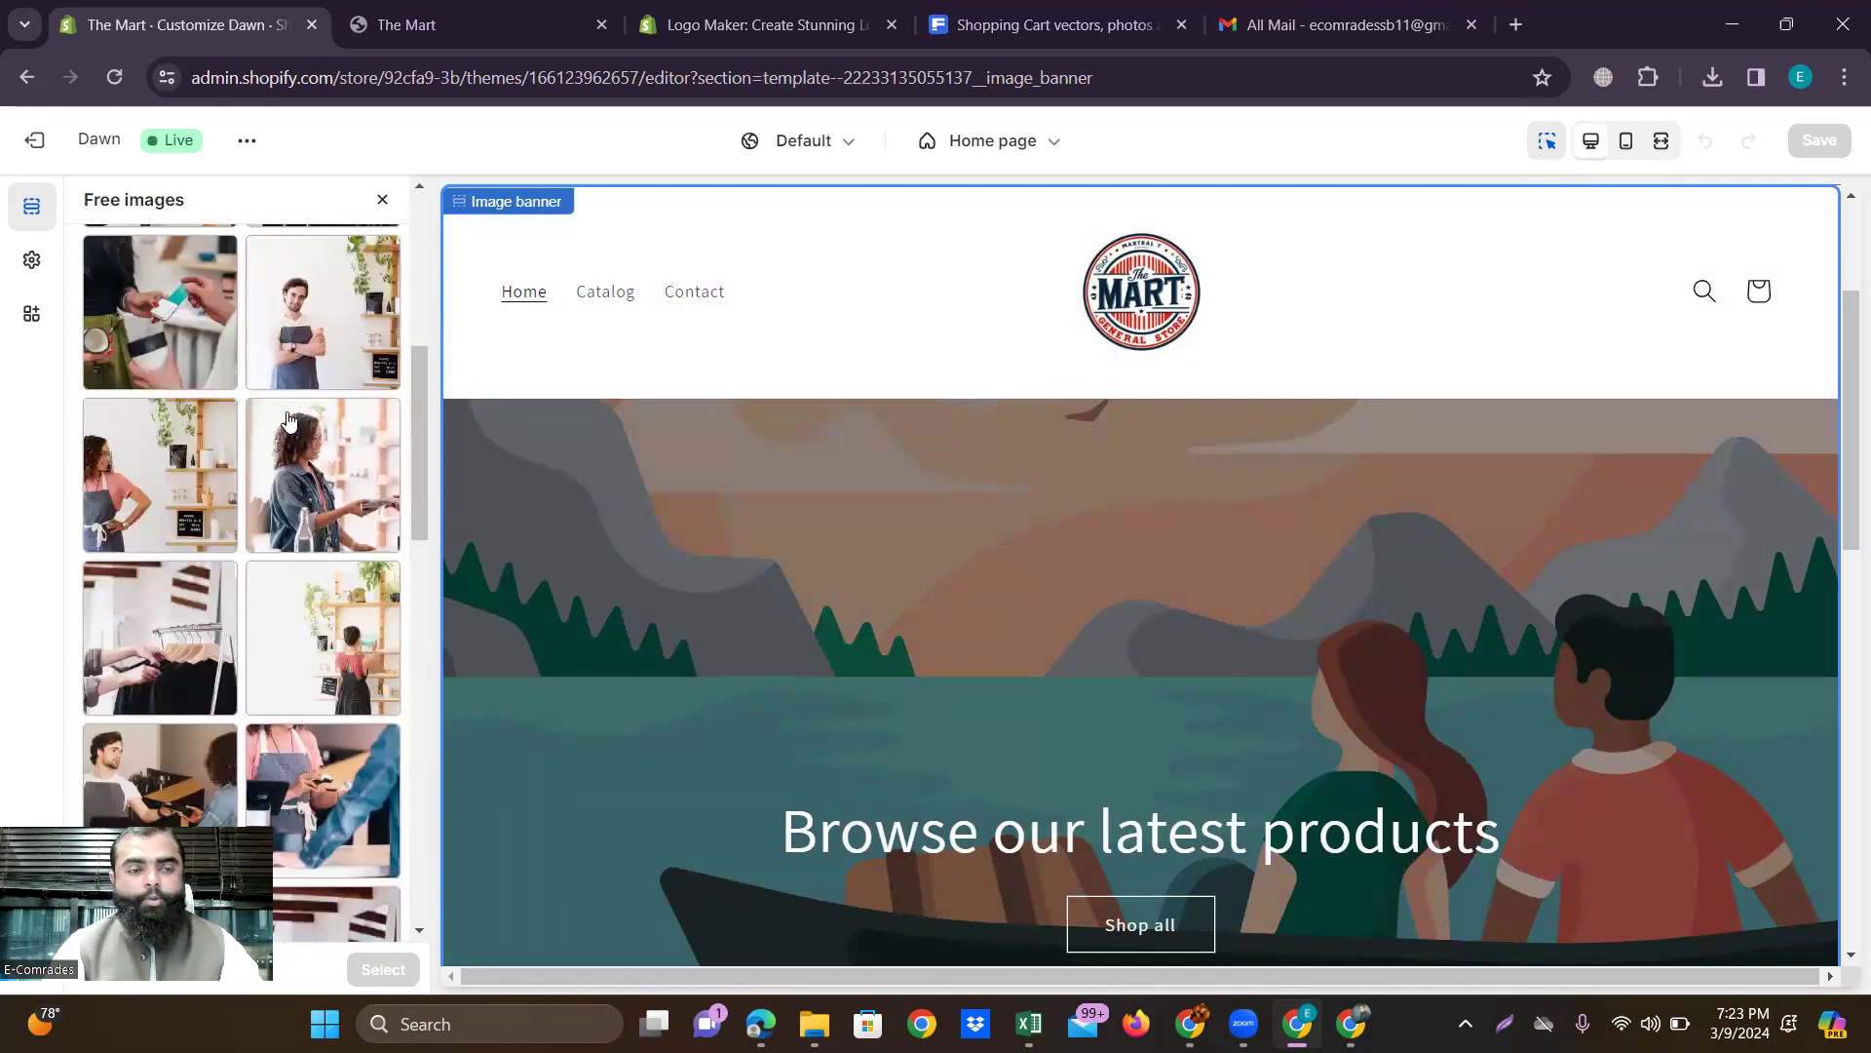
scroll(238, 365, up, 5)
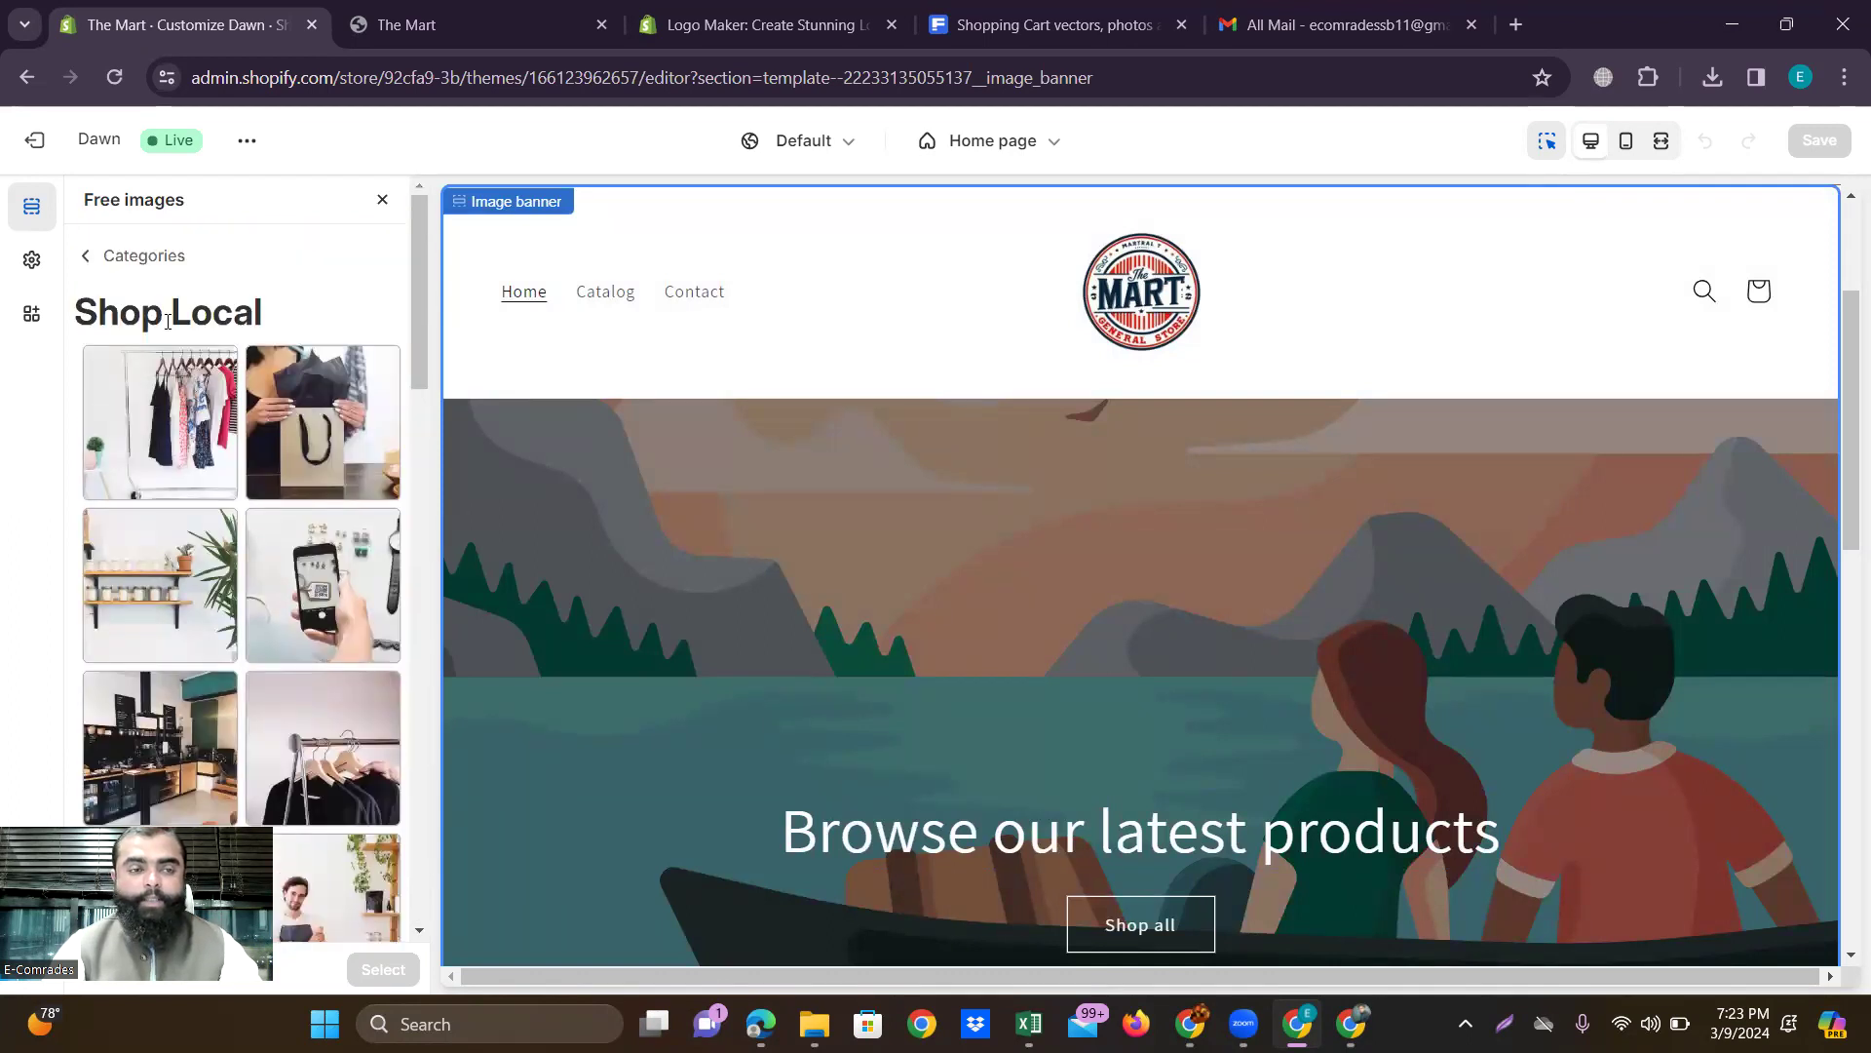
click(107, 258)
Look through the Women's Fashion category of the free images and go back to the categories.
scroll(244, 389, down, 3)
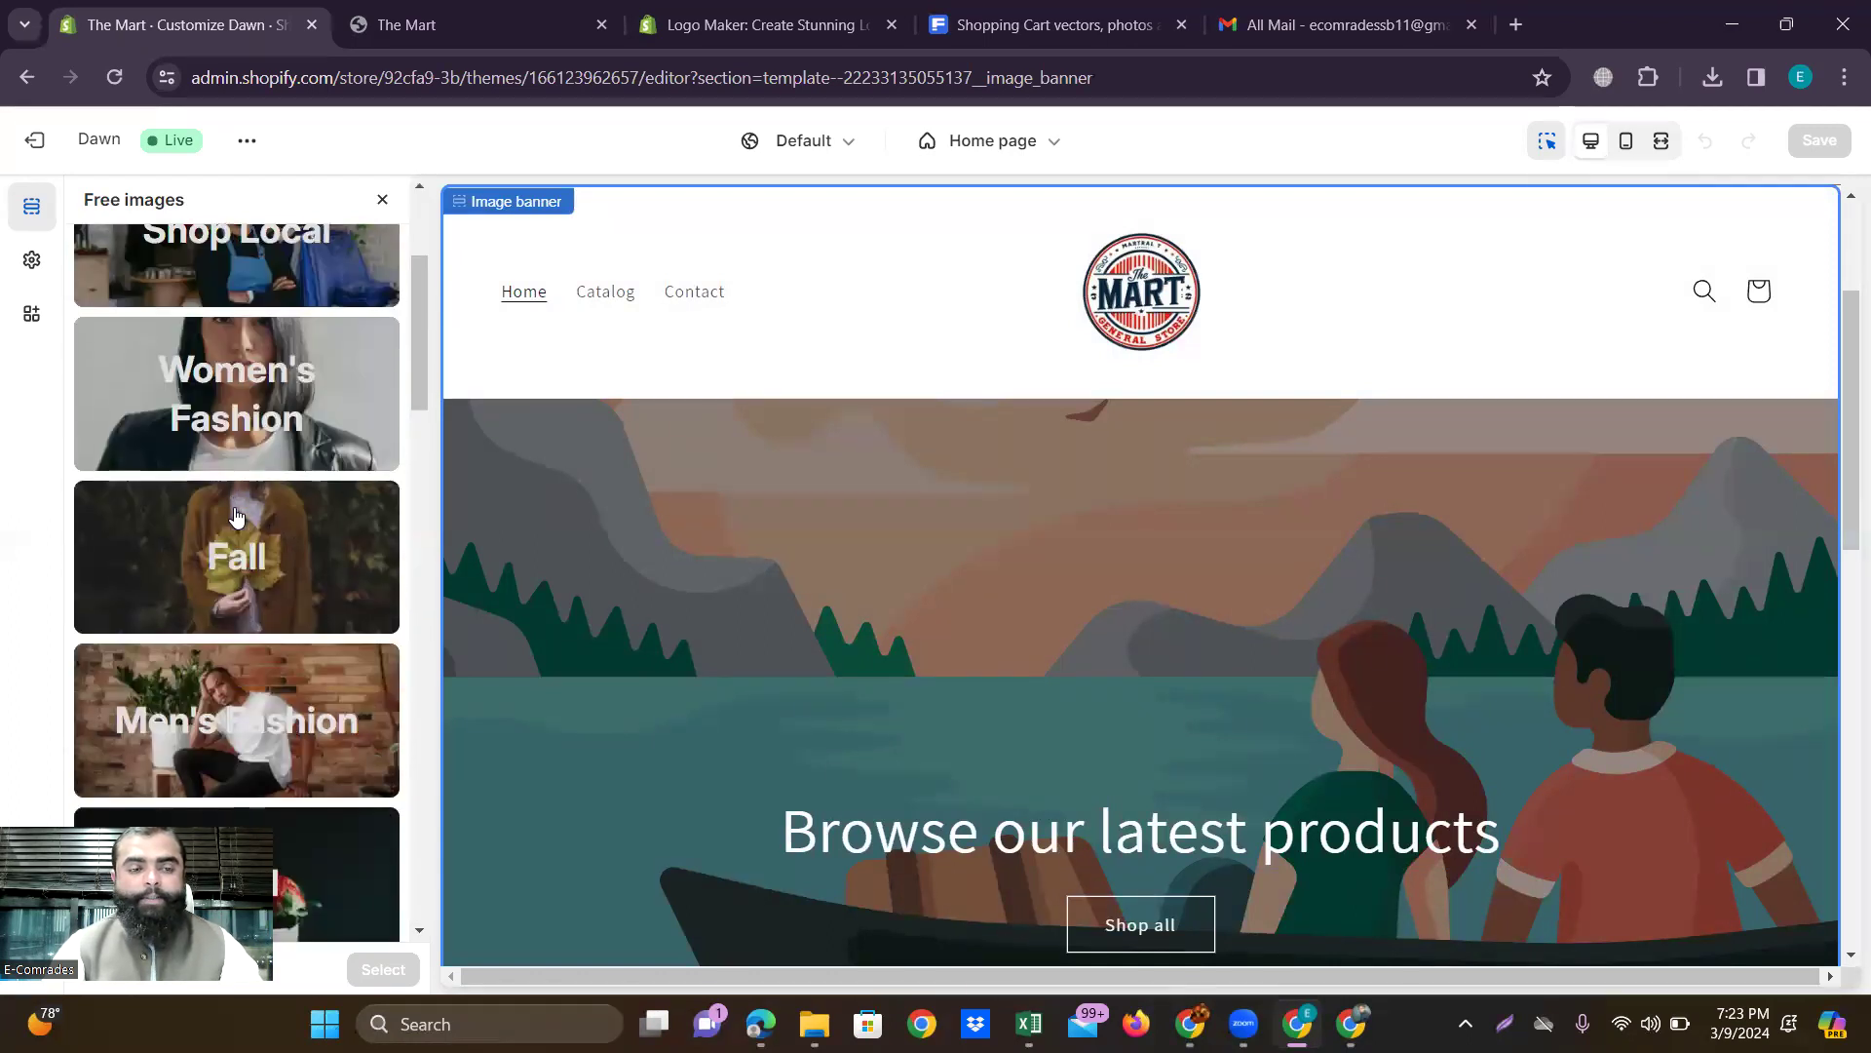
click(247, 385)
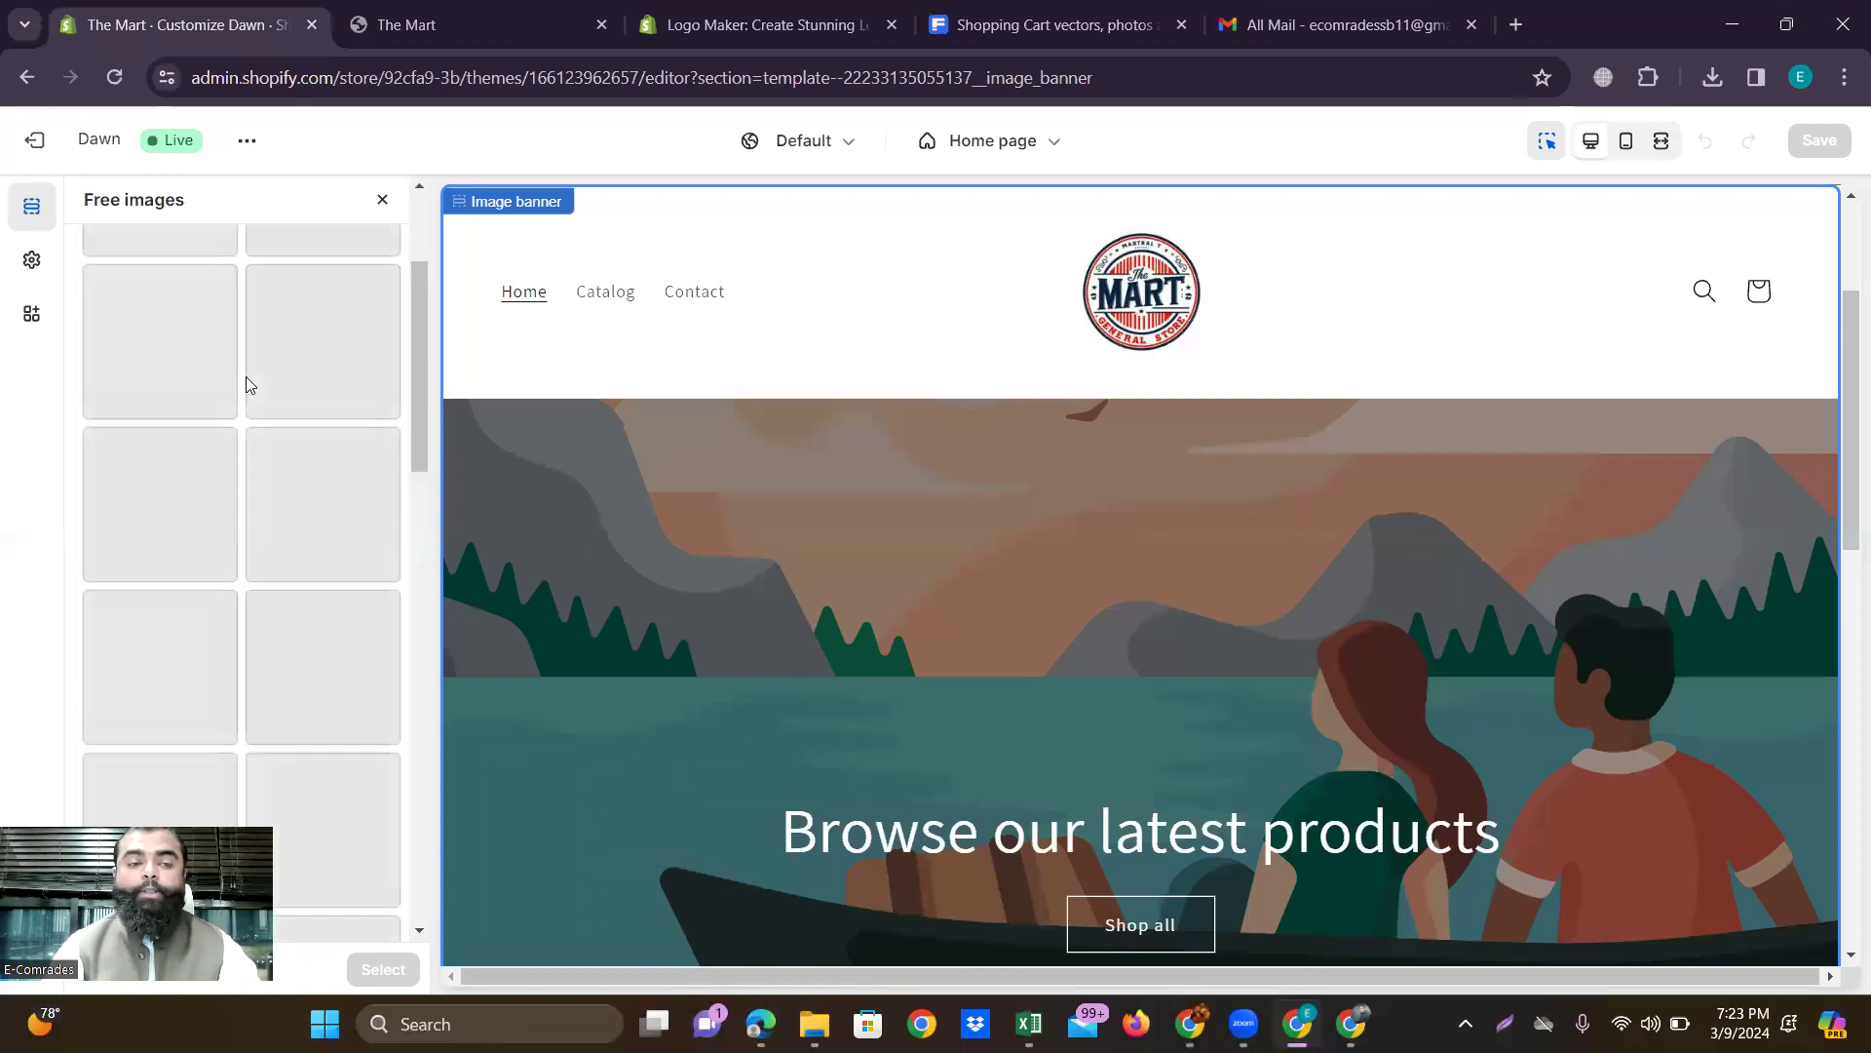
scroll(274, 575, down, 2)
scroll(275, 575, down, 10)
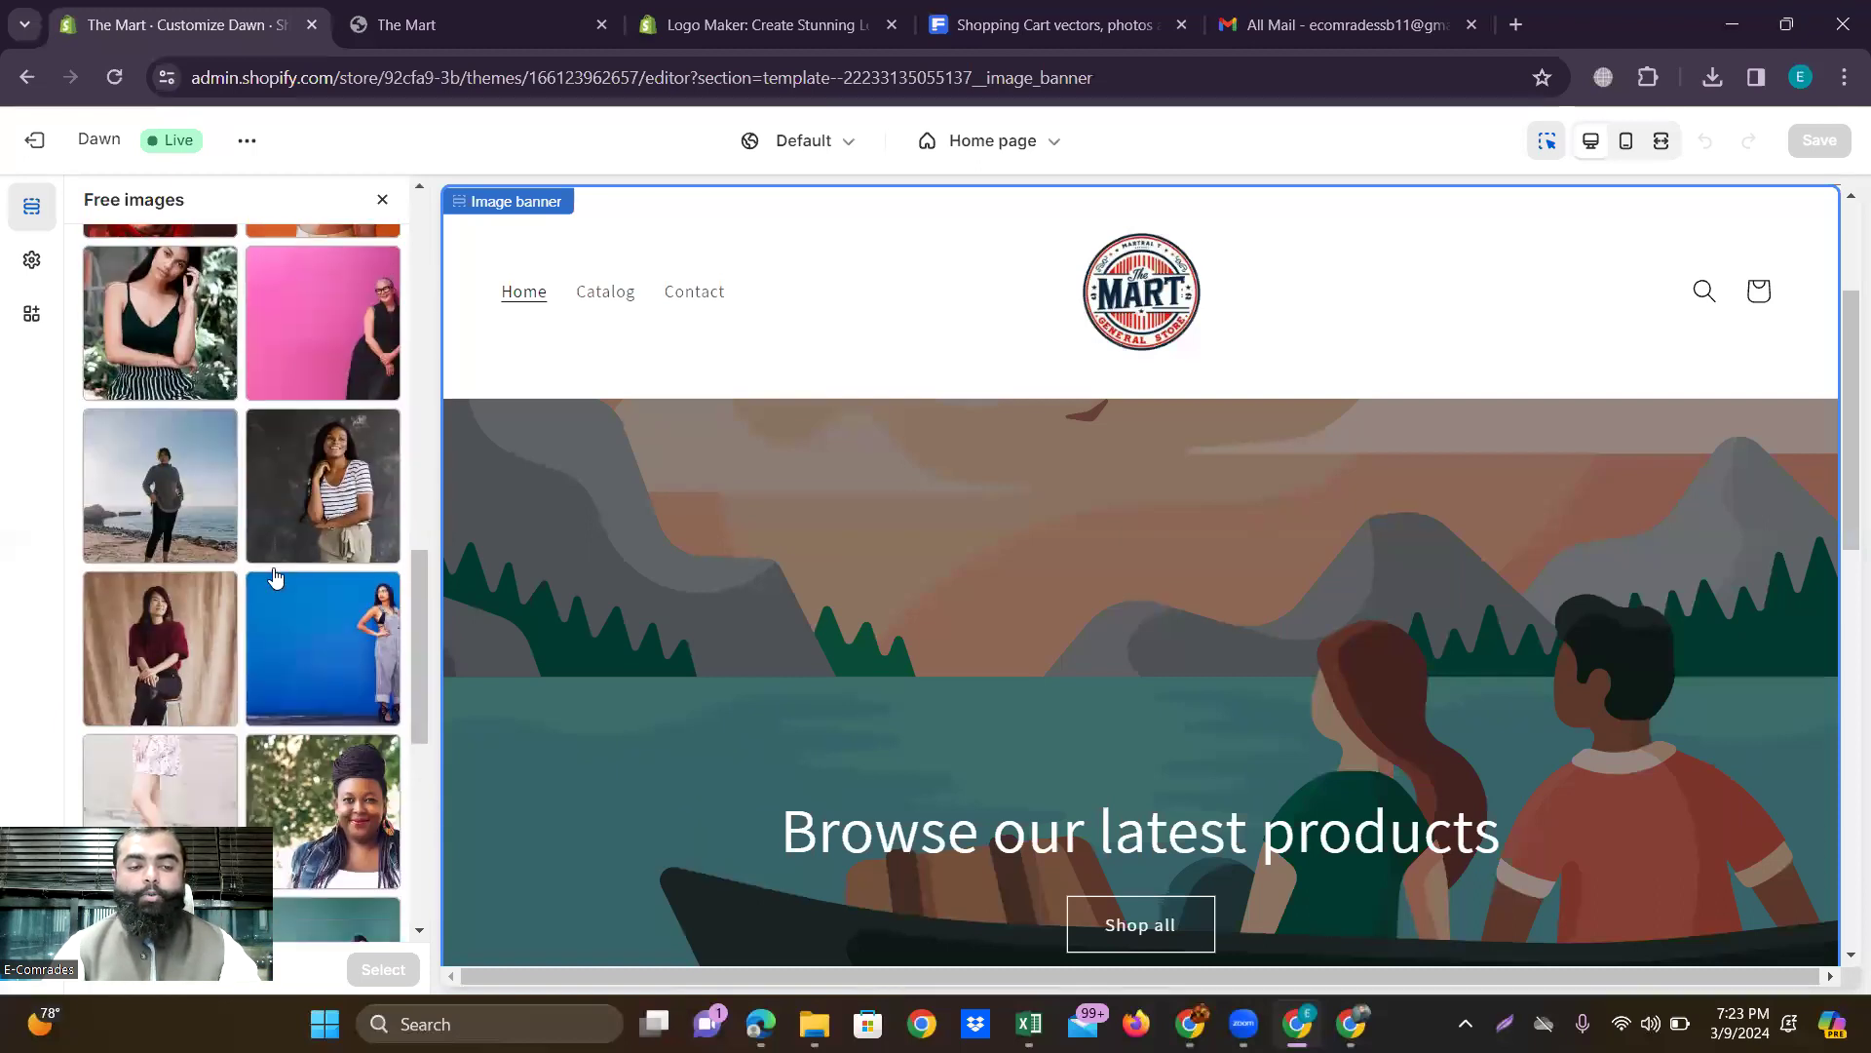
scroll(275, 575, up, 10)
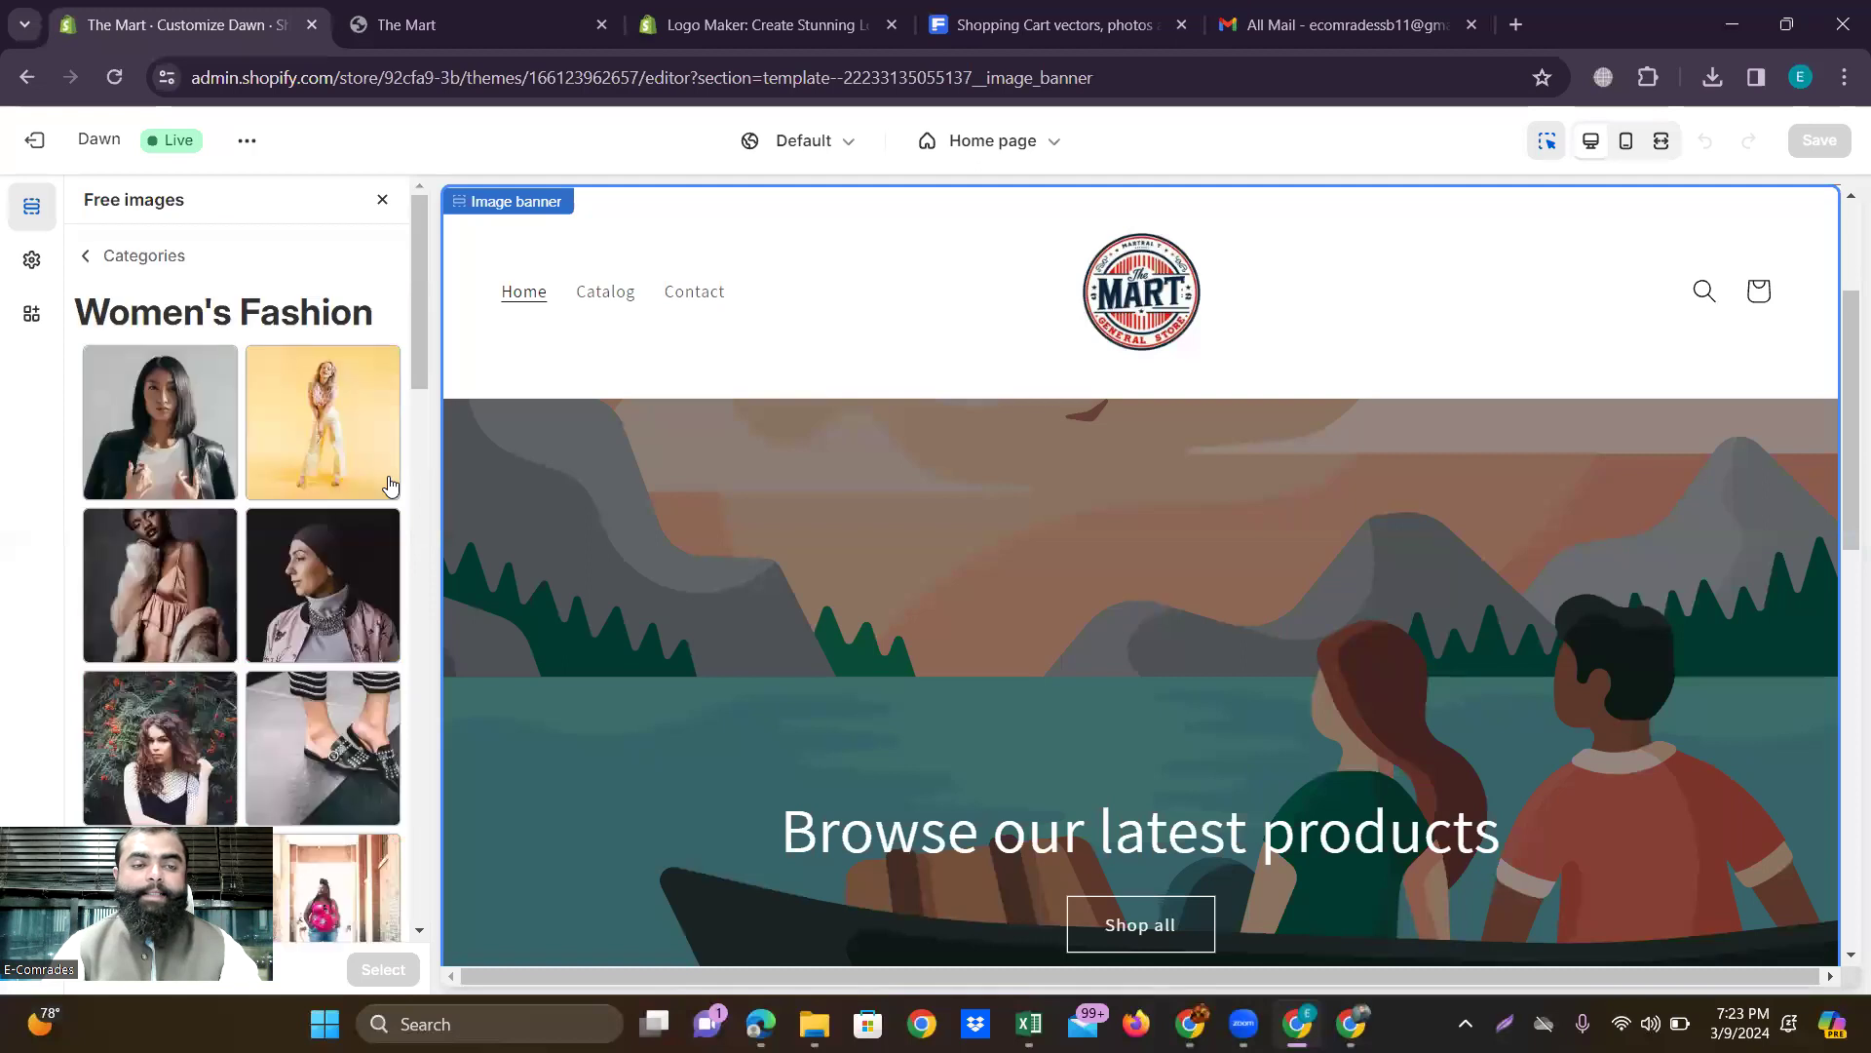
click(92, 257)
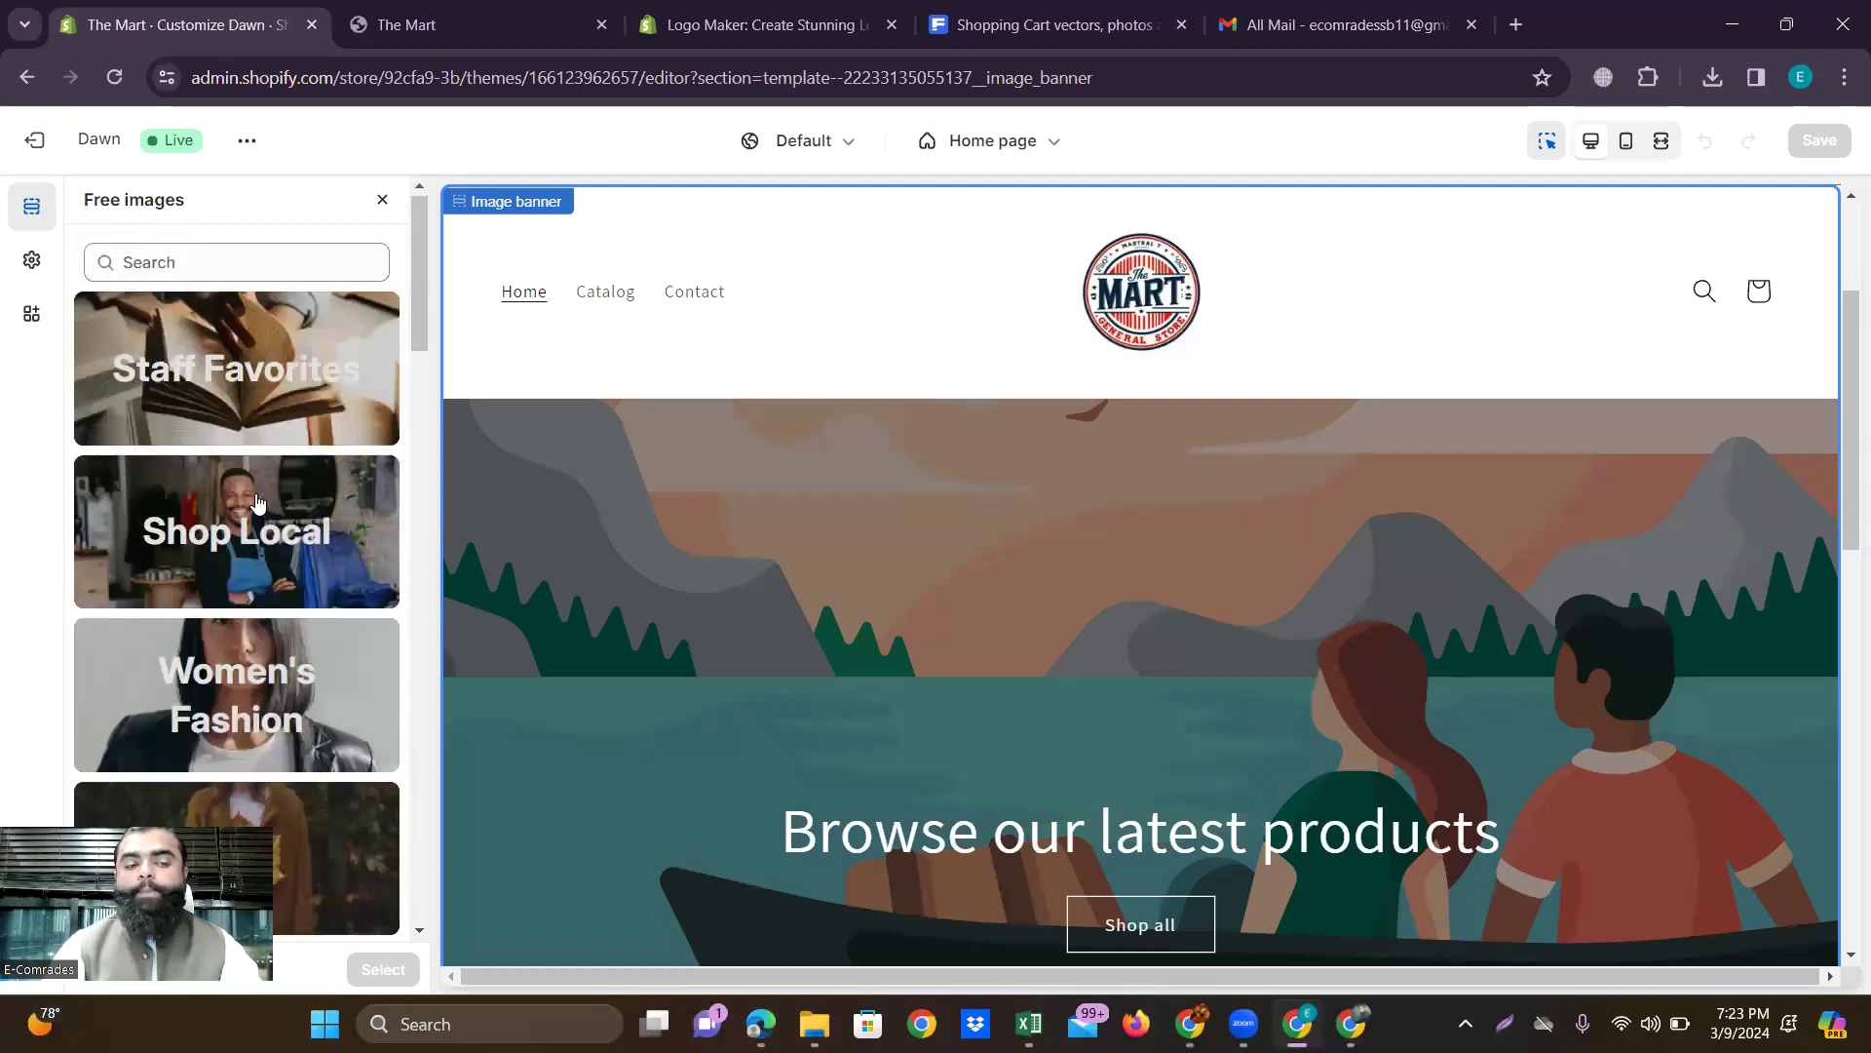
Set the banner's first image to the Shopping & Sale photo of hands holding a paper bag (shopping-gift-wrap) and save the theme.
scroll(256, 500, down, 5)
scroll(256, 502, down, 6)
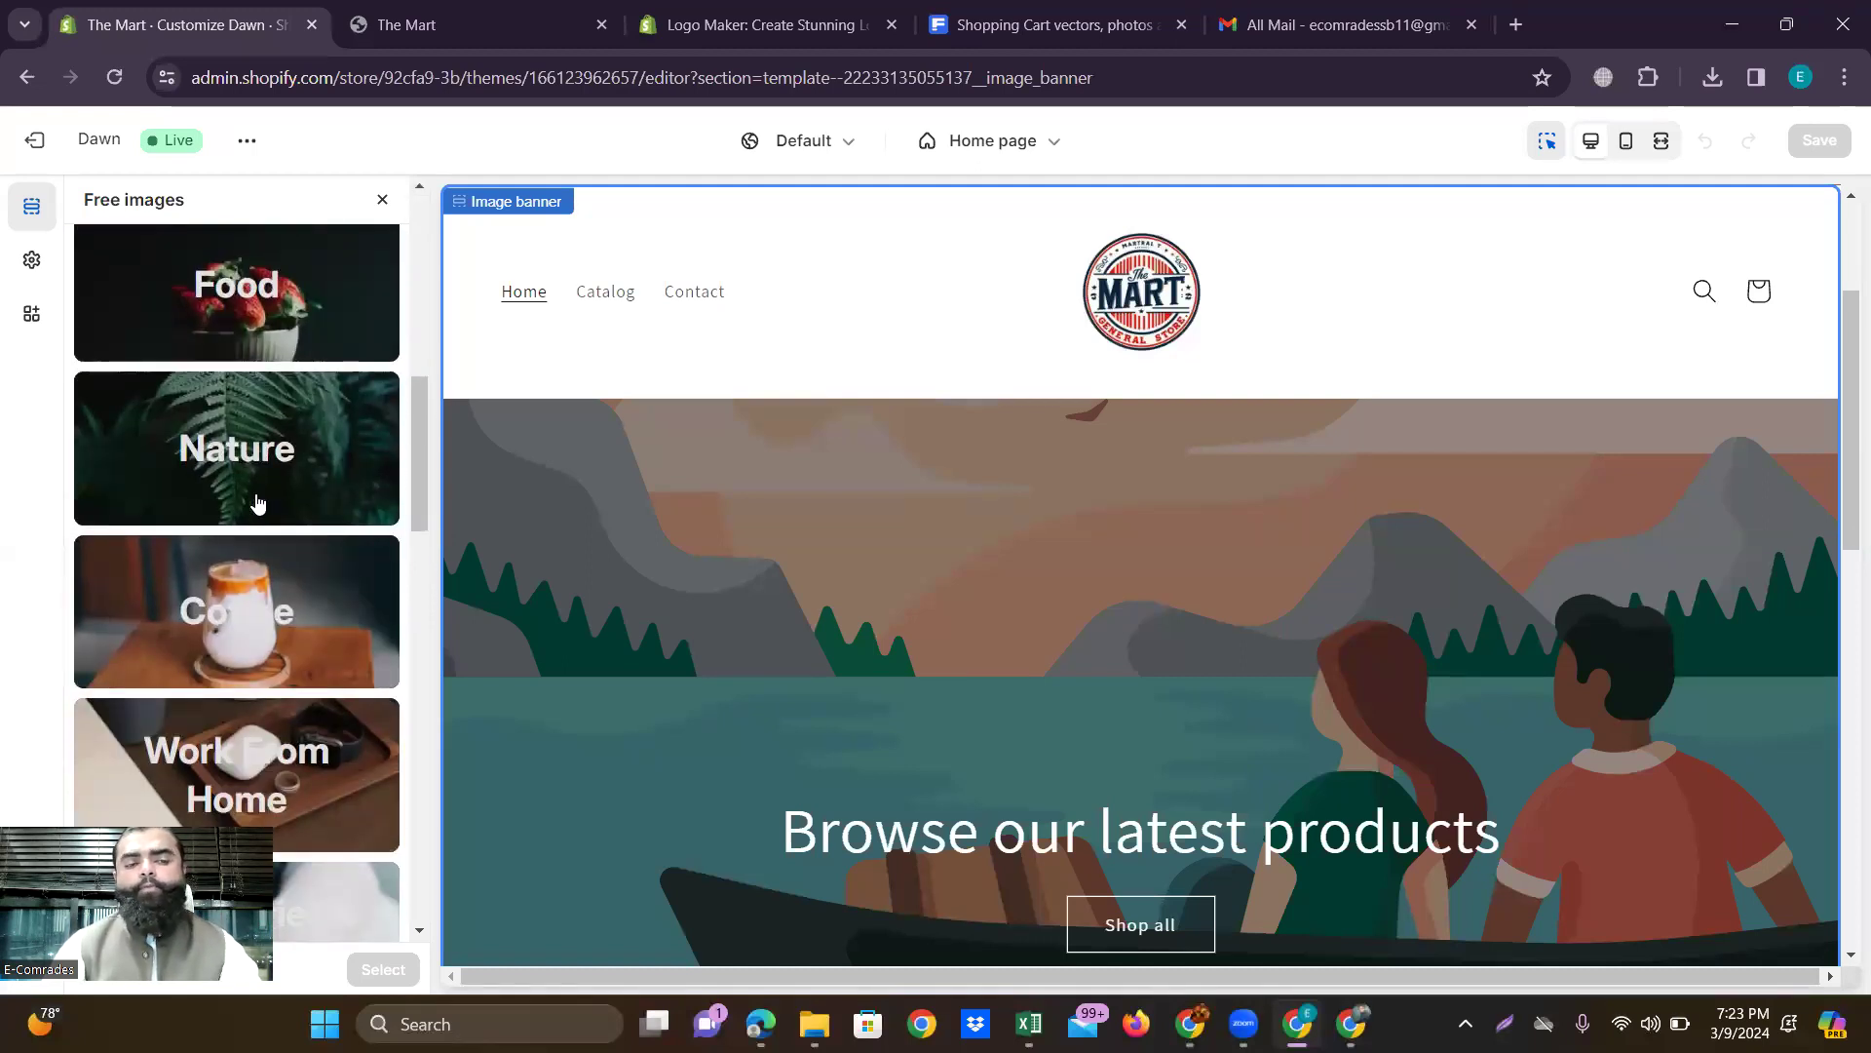
scroll(256, 502, down, 1)
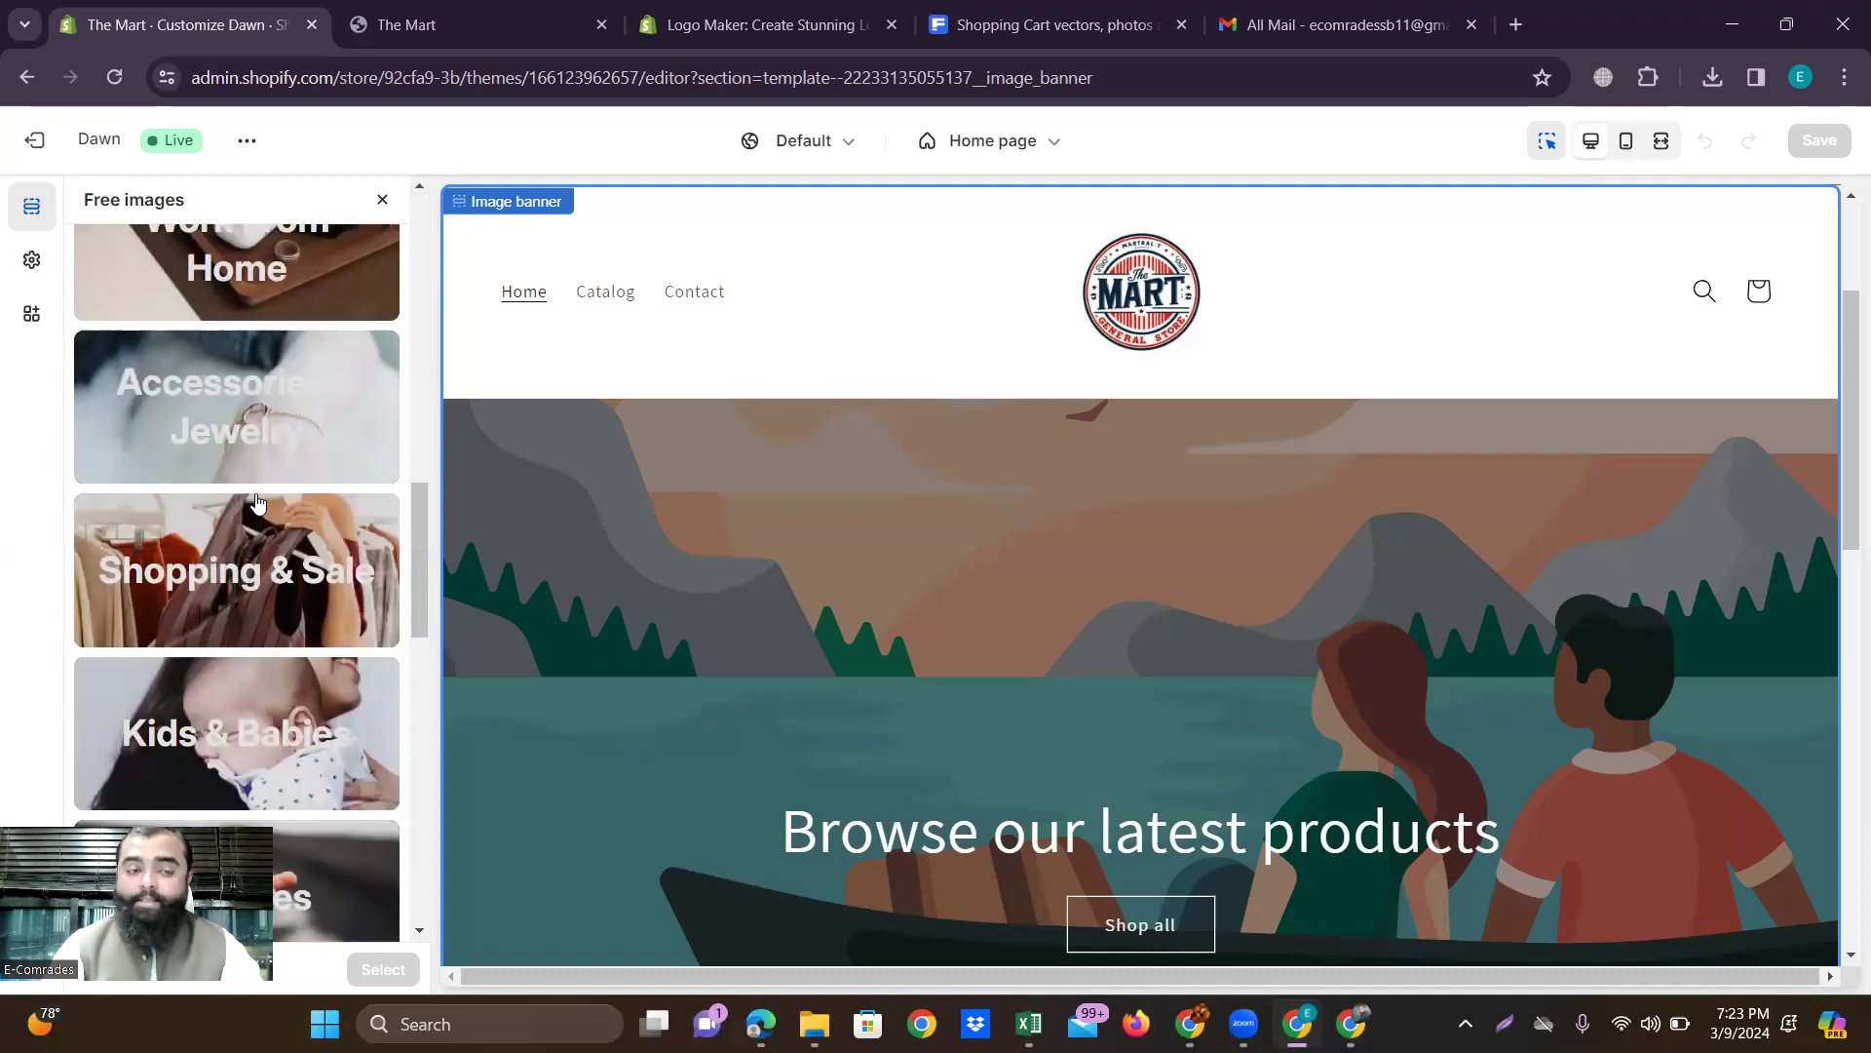
scroll(256, 502, down, 4)
scroll(256, 409, up, 2)
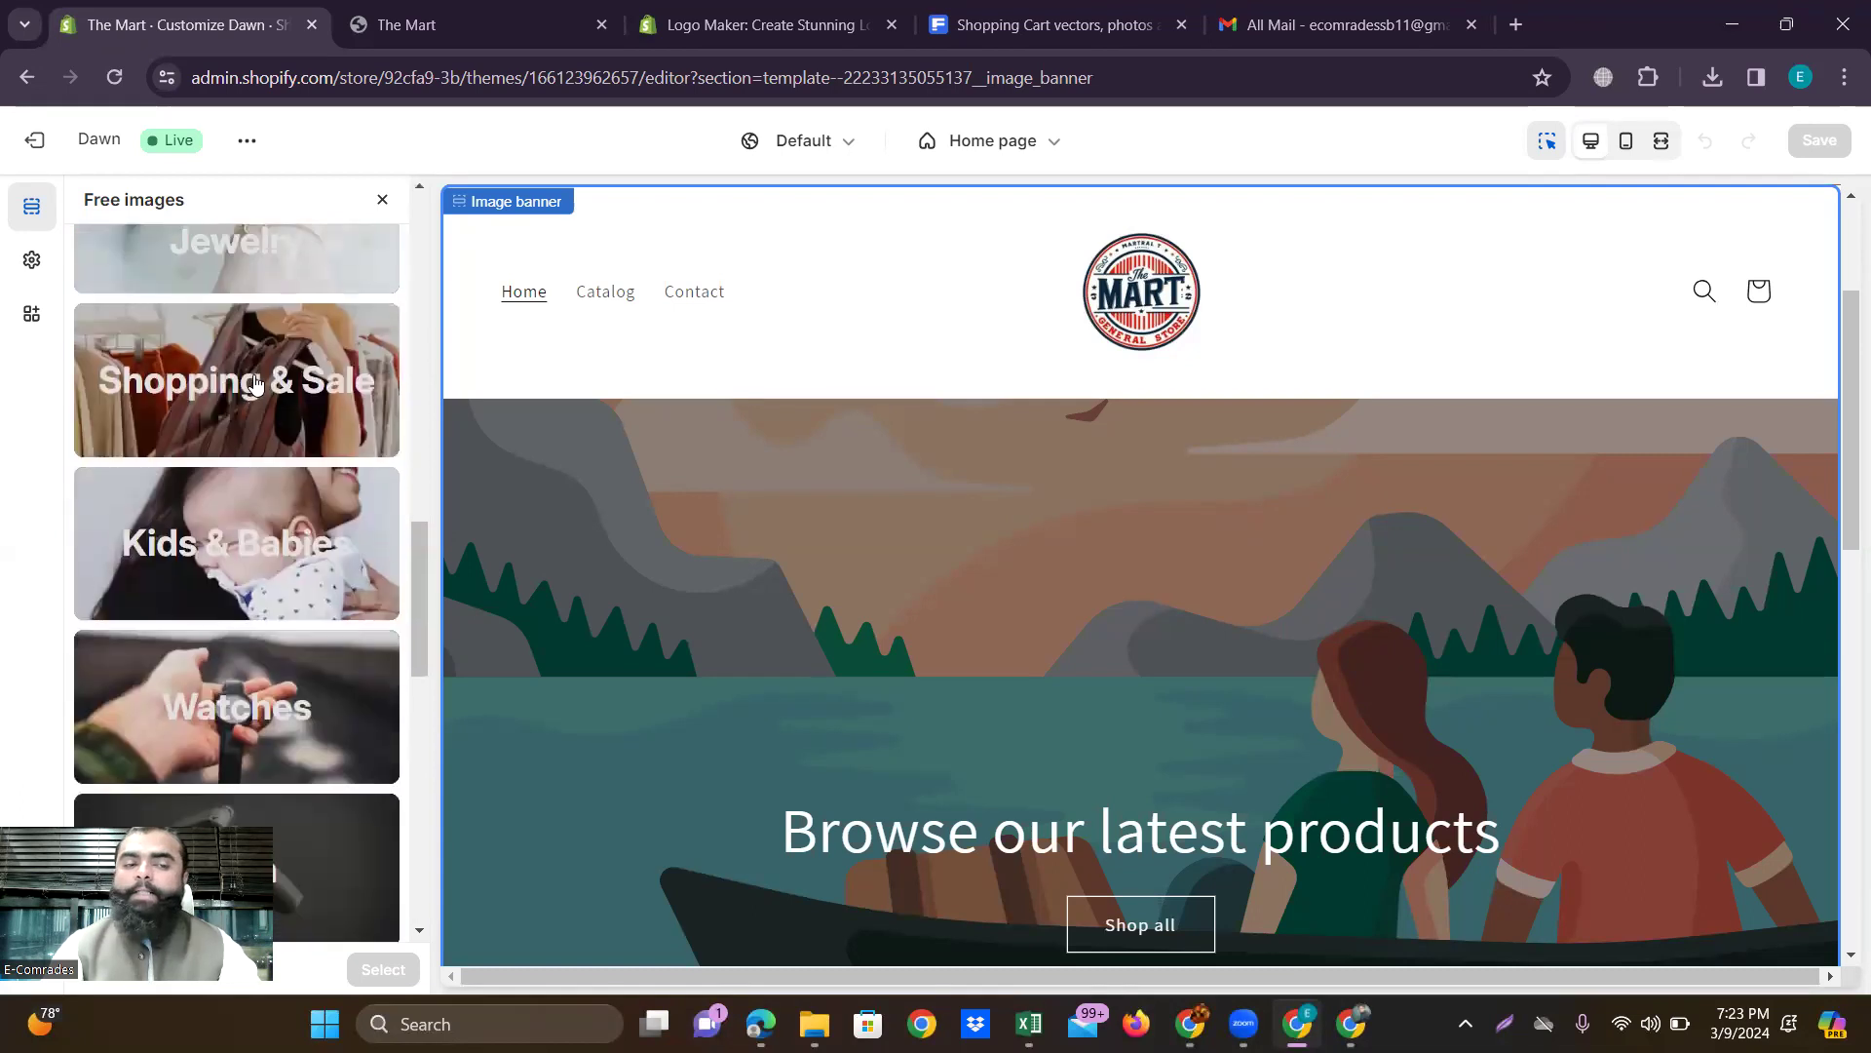
click(240, 337)
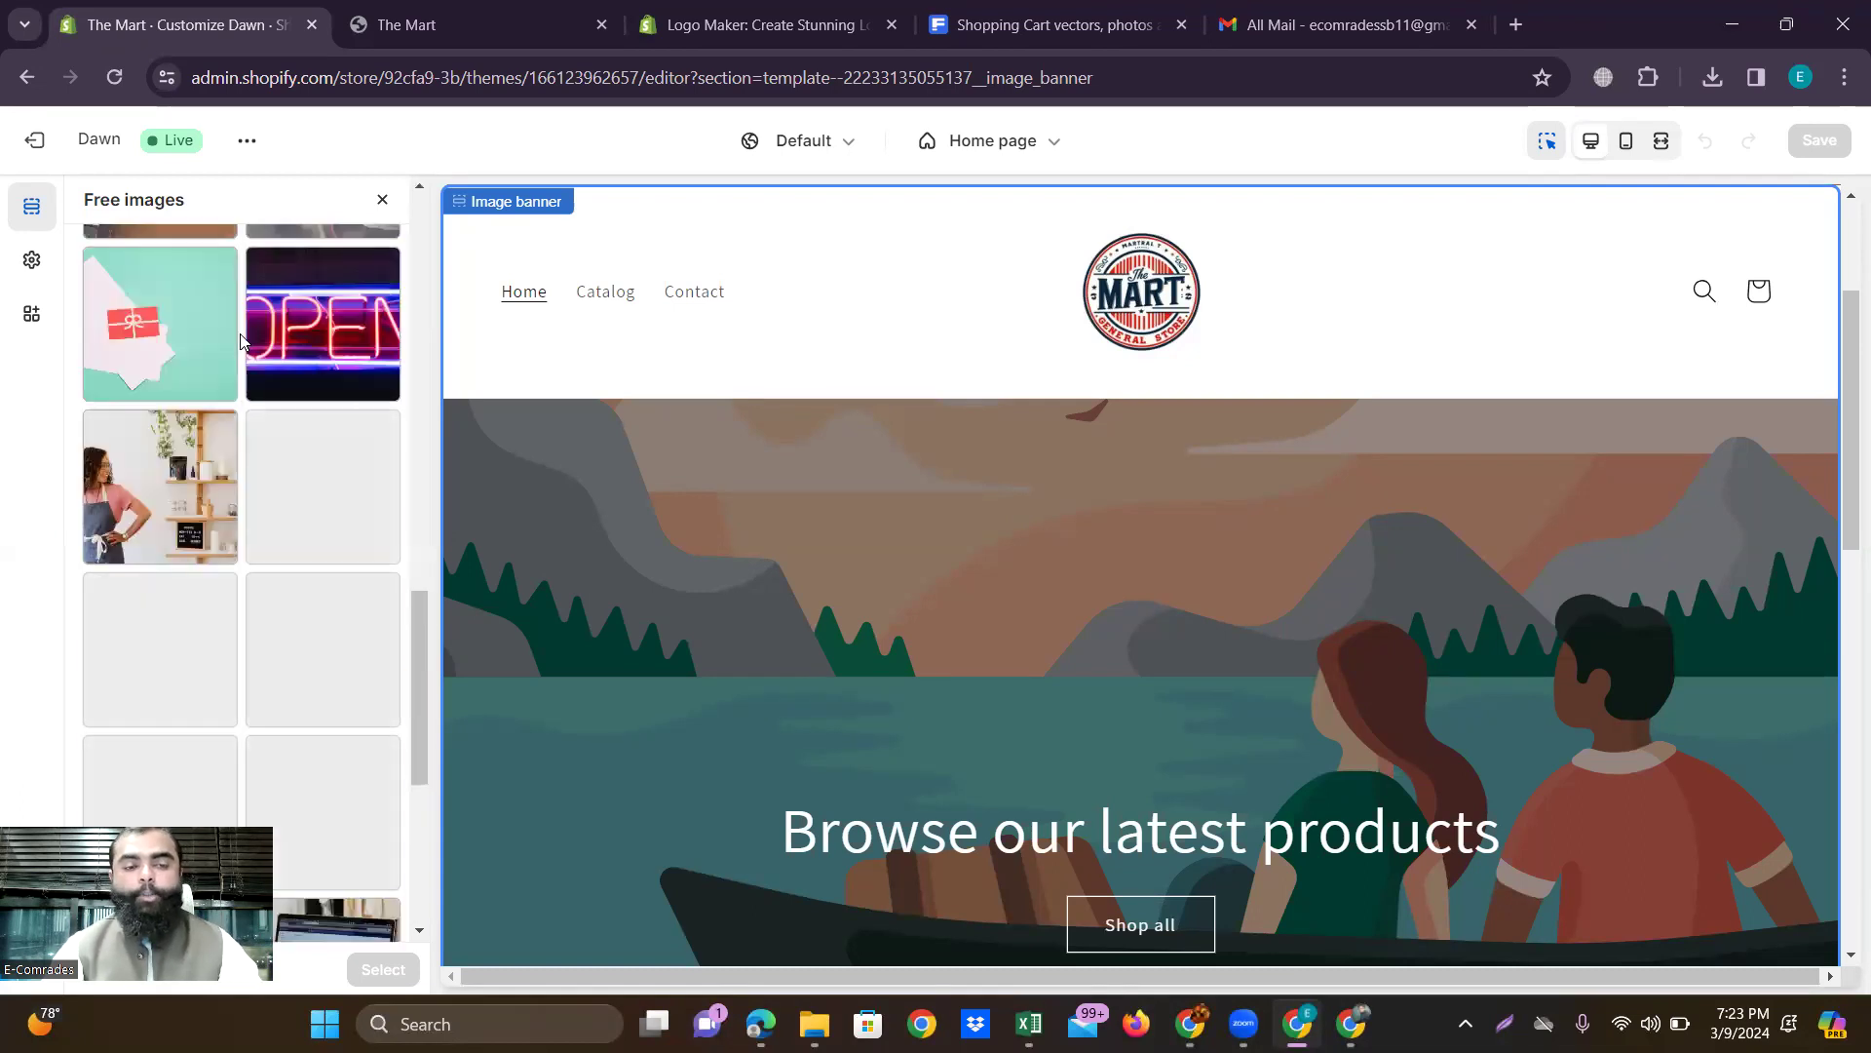
scroll(313, 570, down, 5)
scroll(314, 570, down, 10)
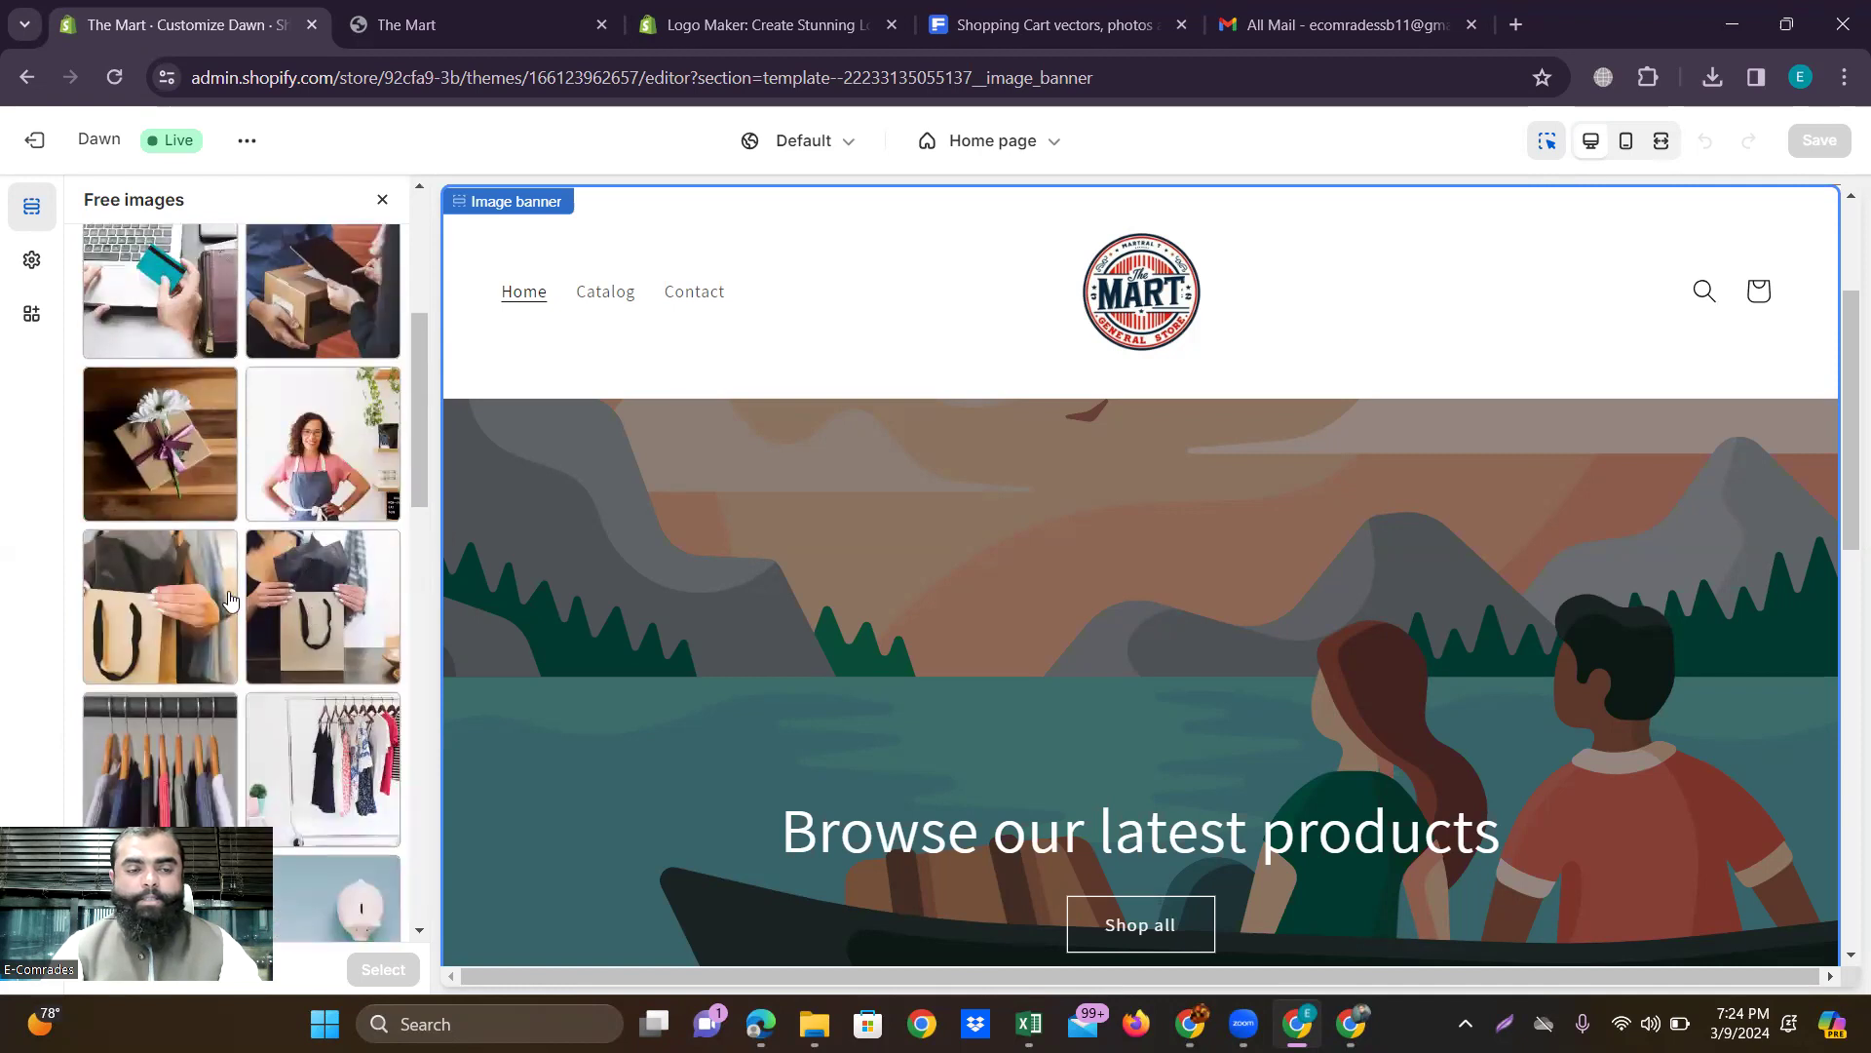
click(146, 590)
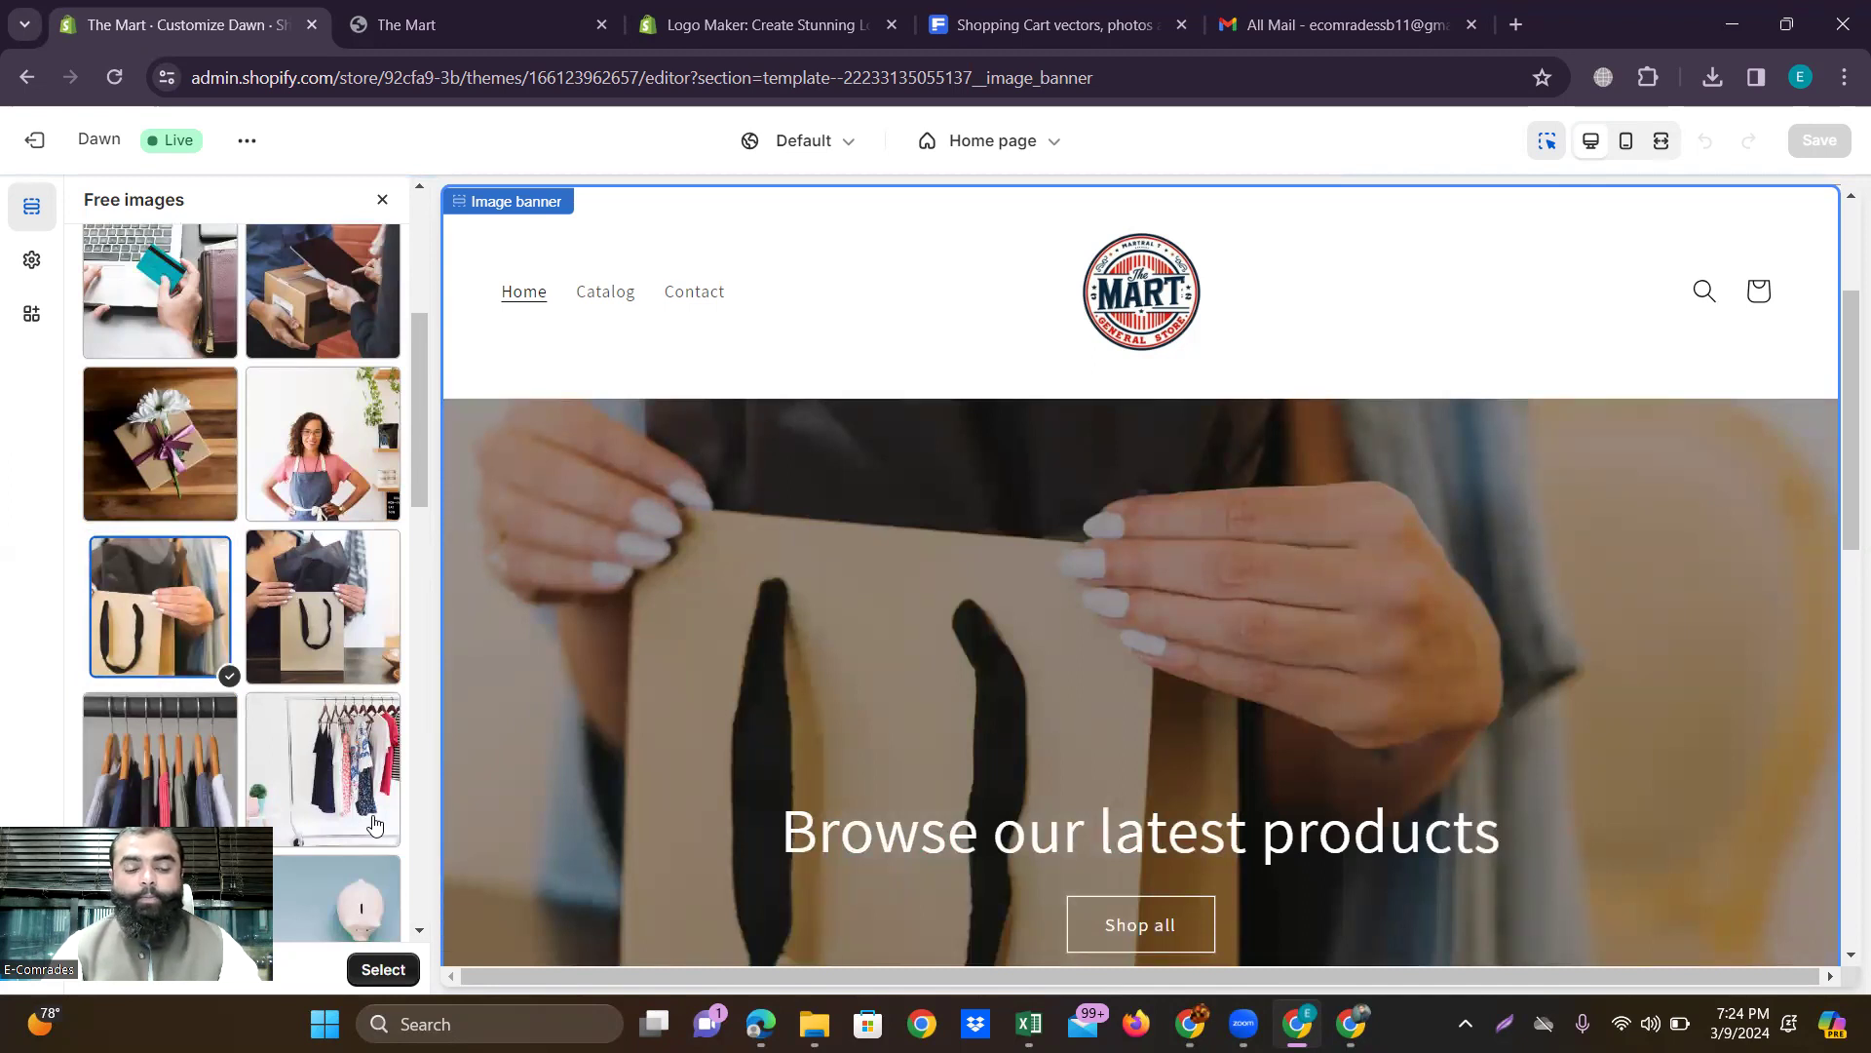
key(Return)
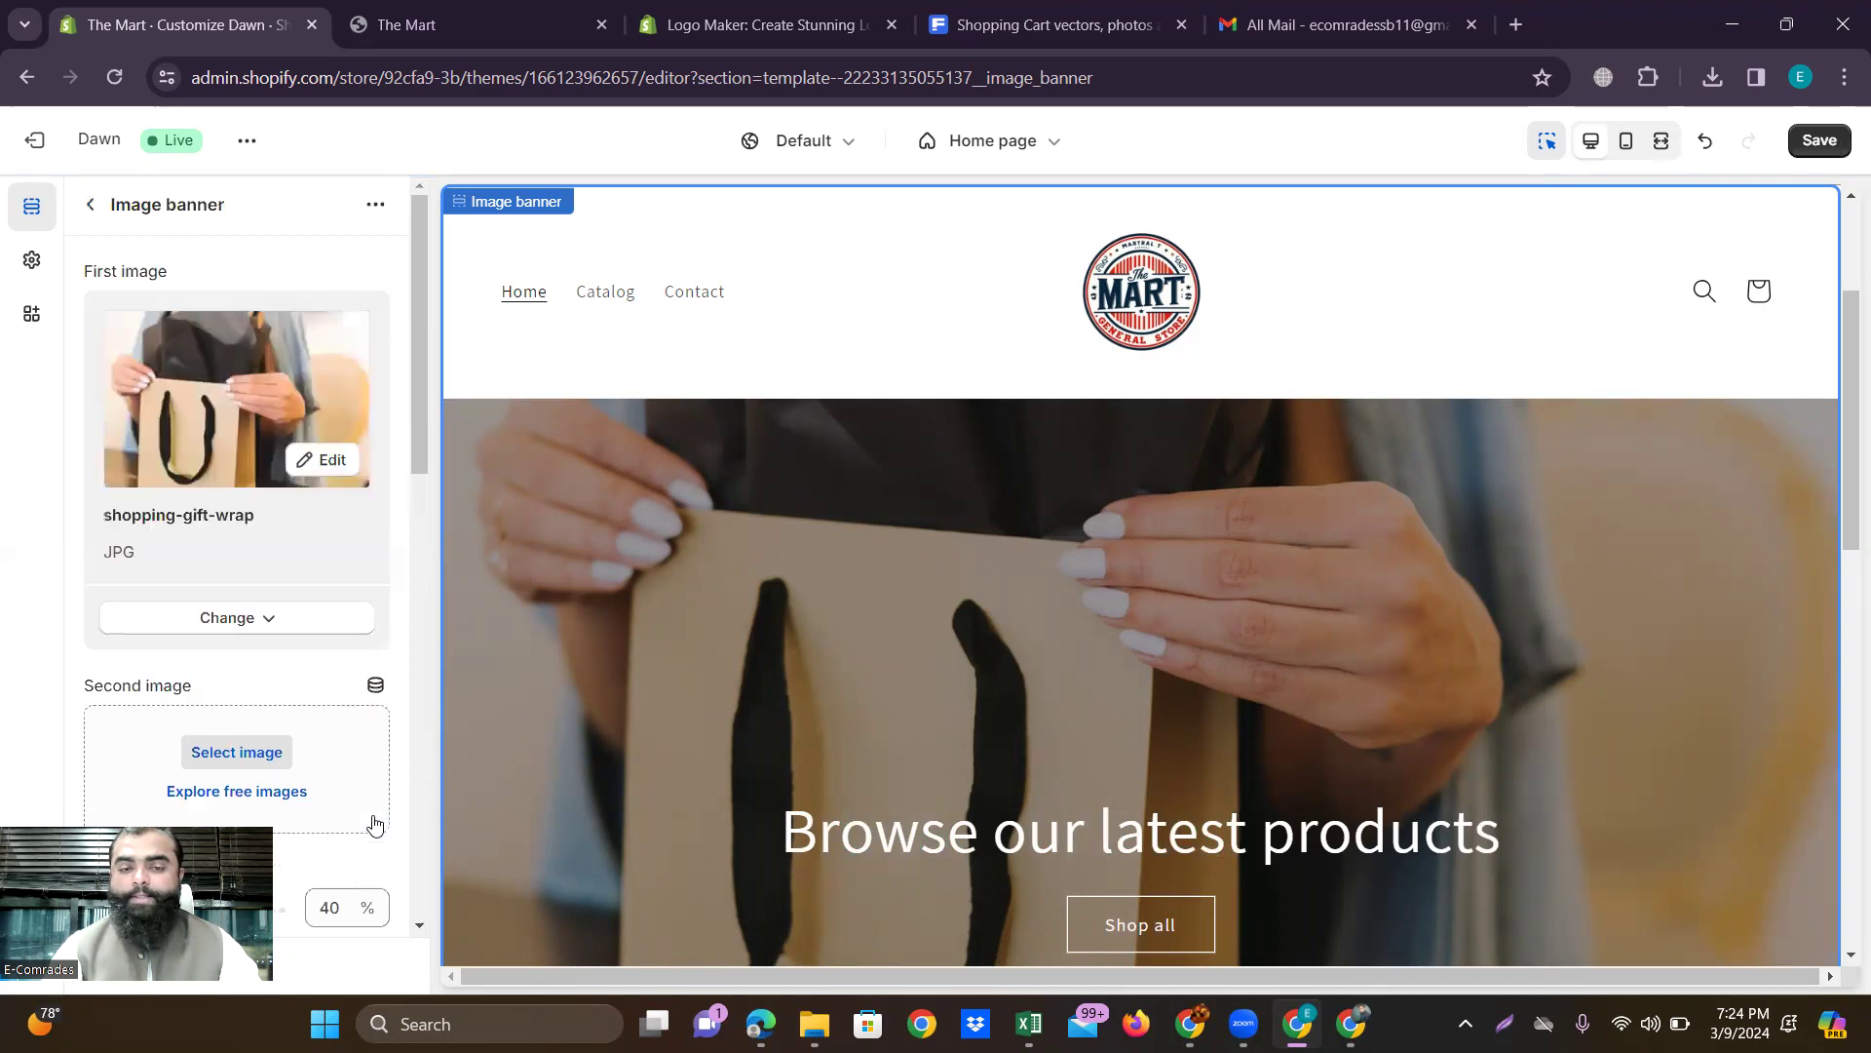
click(1829, 144)
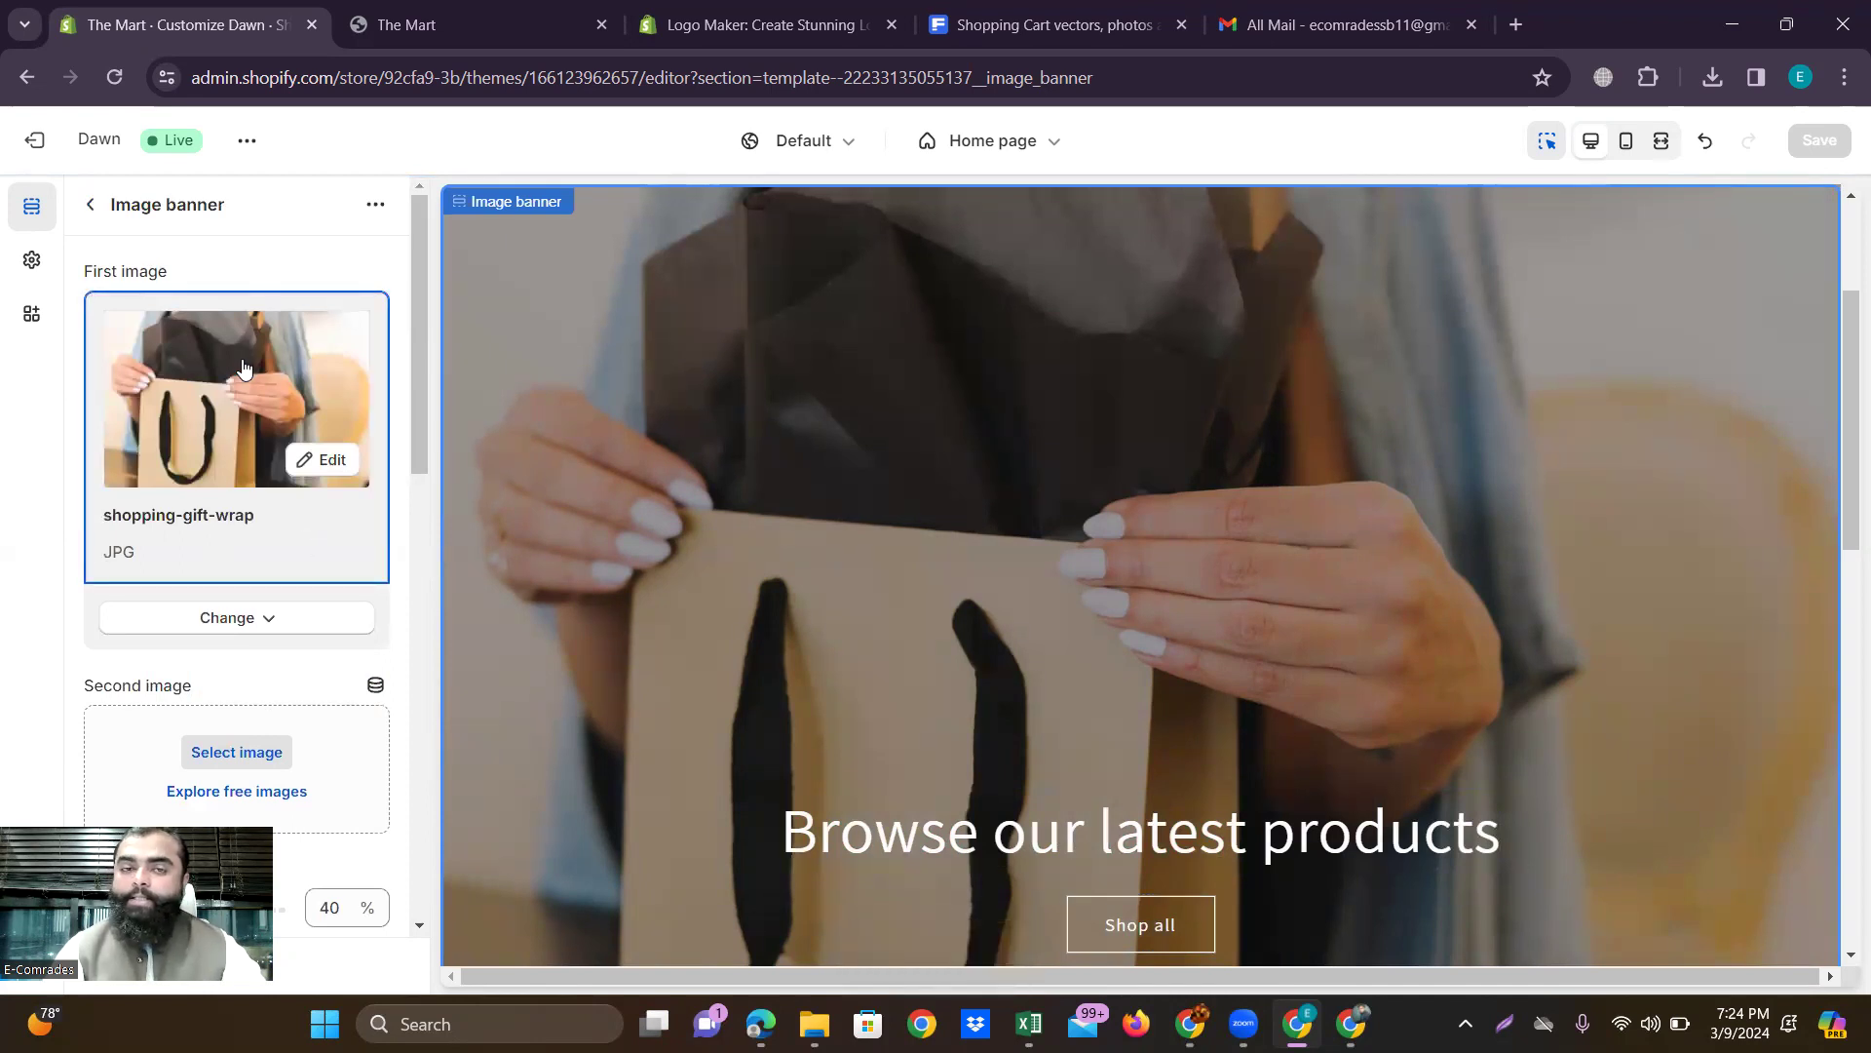
Switch to the Freepik tab, search for "shopping" instead of "shopping Cart" and close the Shutterstock pop-up window.
click(1041, 21)
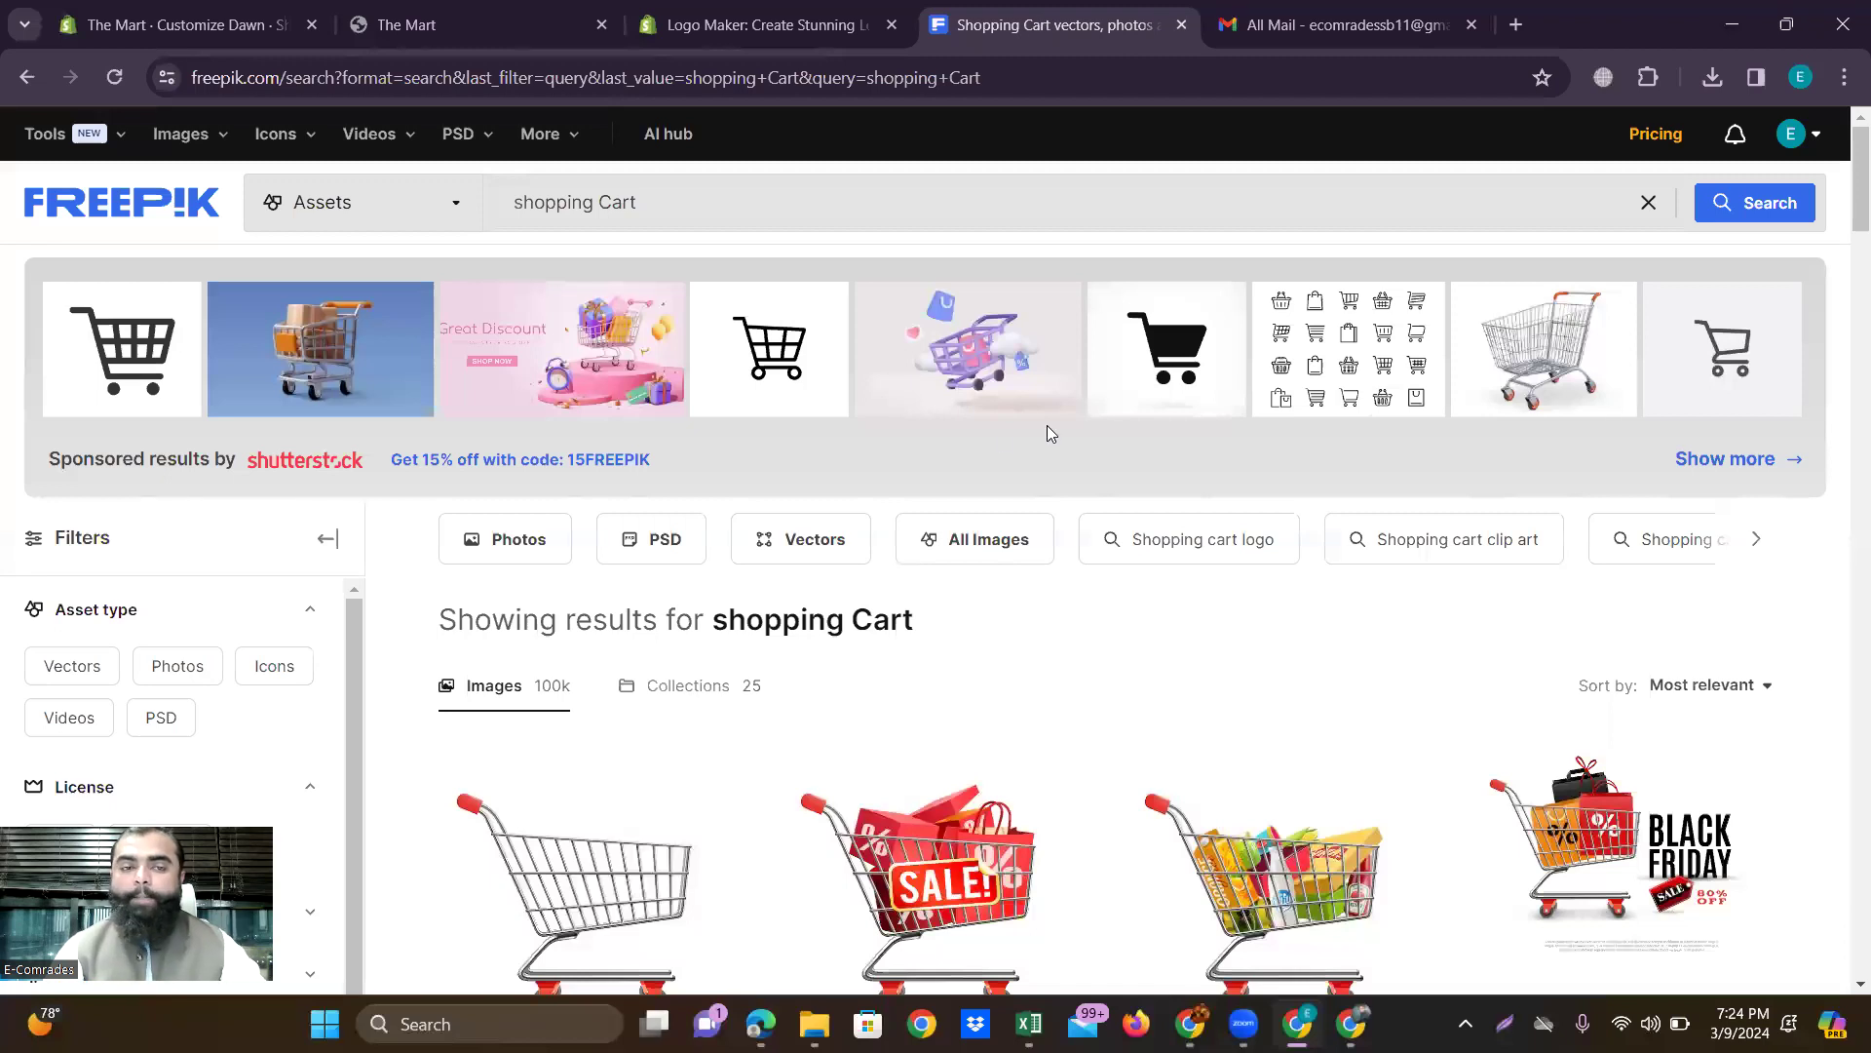
key(BackSpace)
key(BackSpace)
click(636, 199)
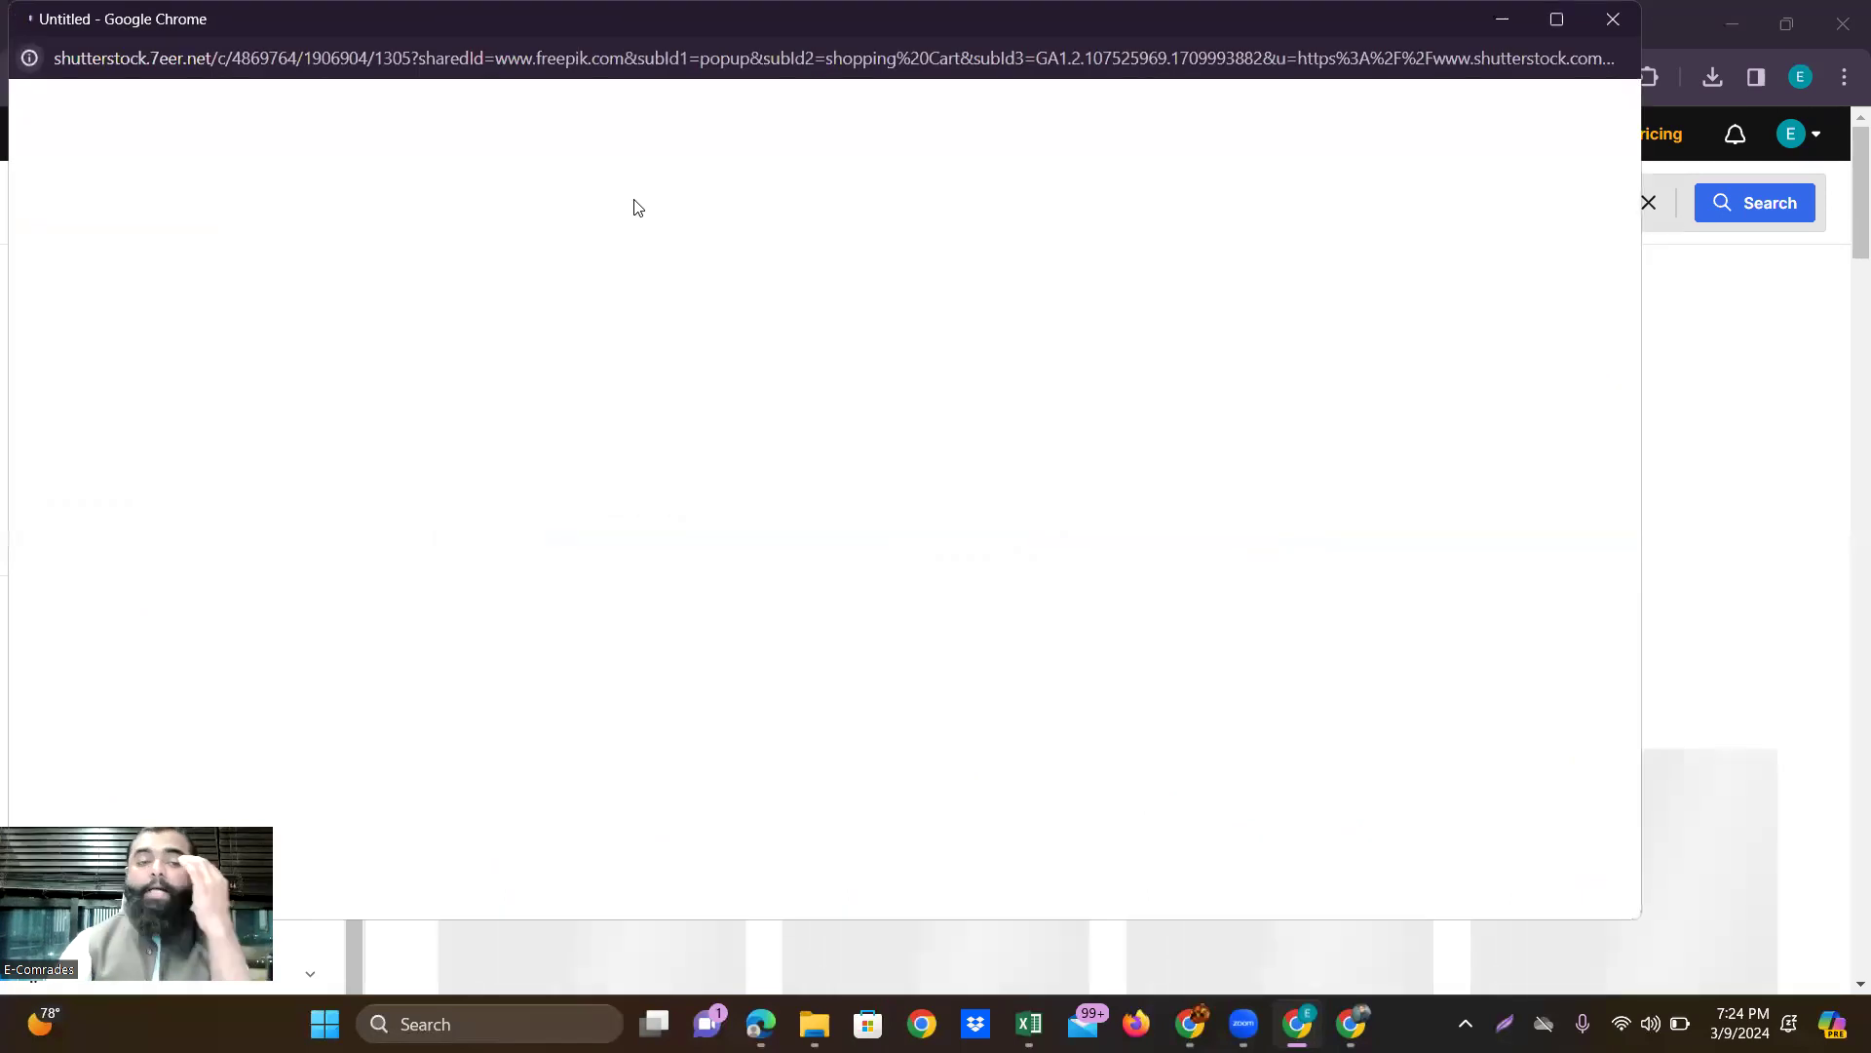
click(1606, 30)
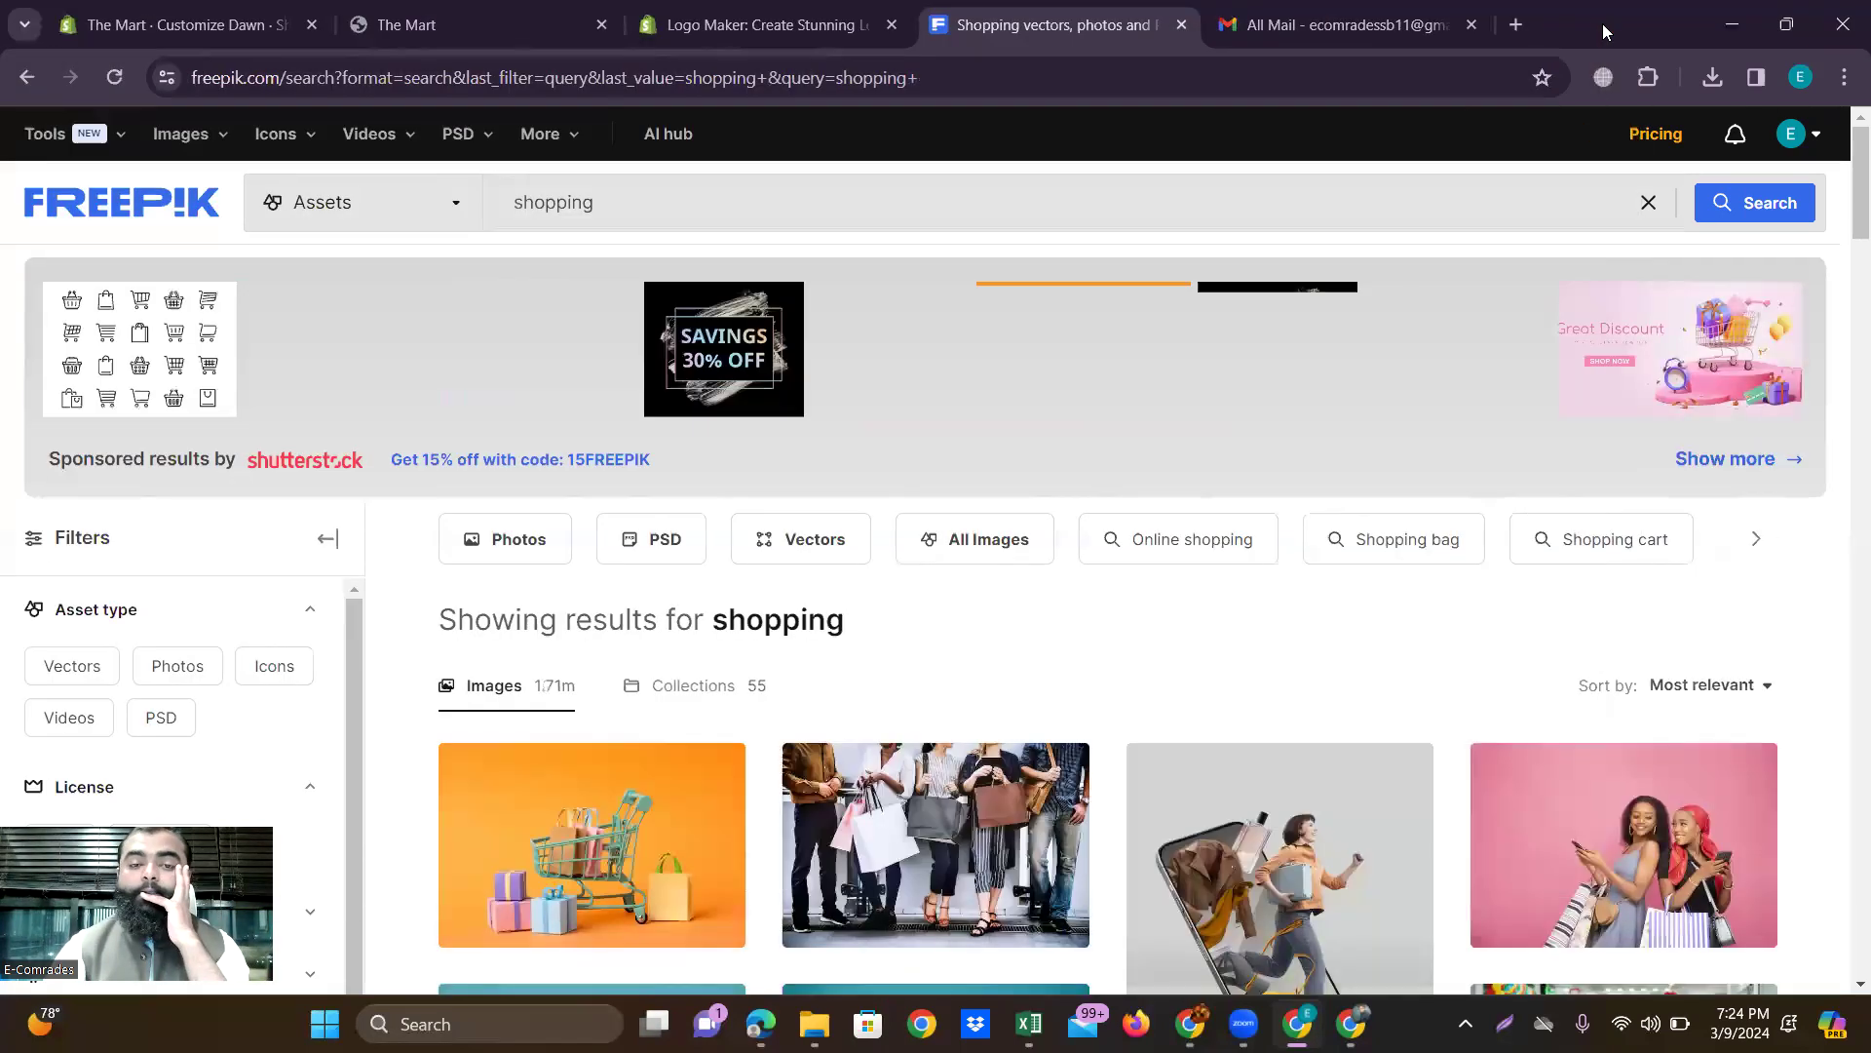
Browse the shopping results and open the free photo of friends standing in a row with shopping bags.
scroll(1076, 530, down, 5)
scroll(1078, 532, up, 5)
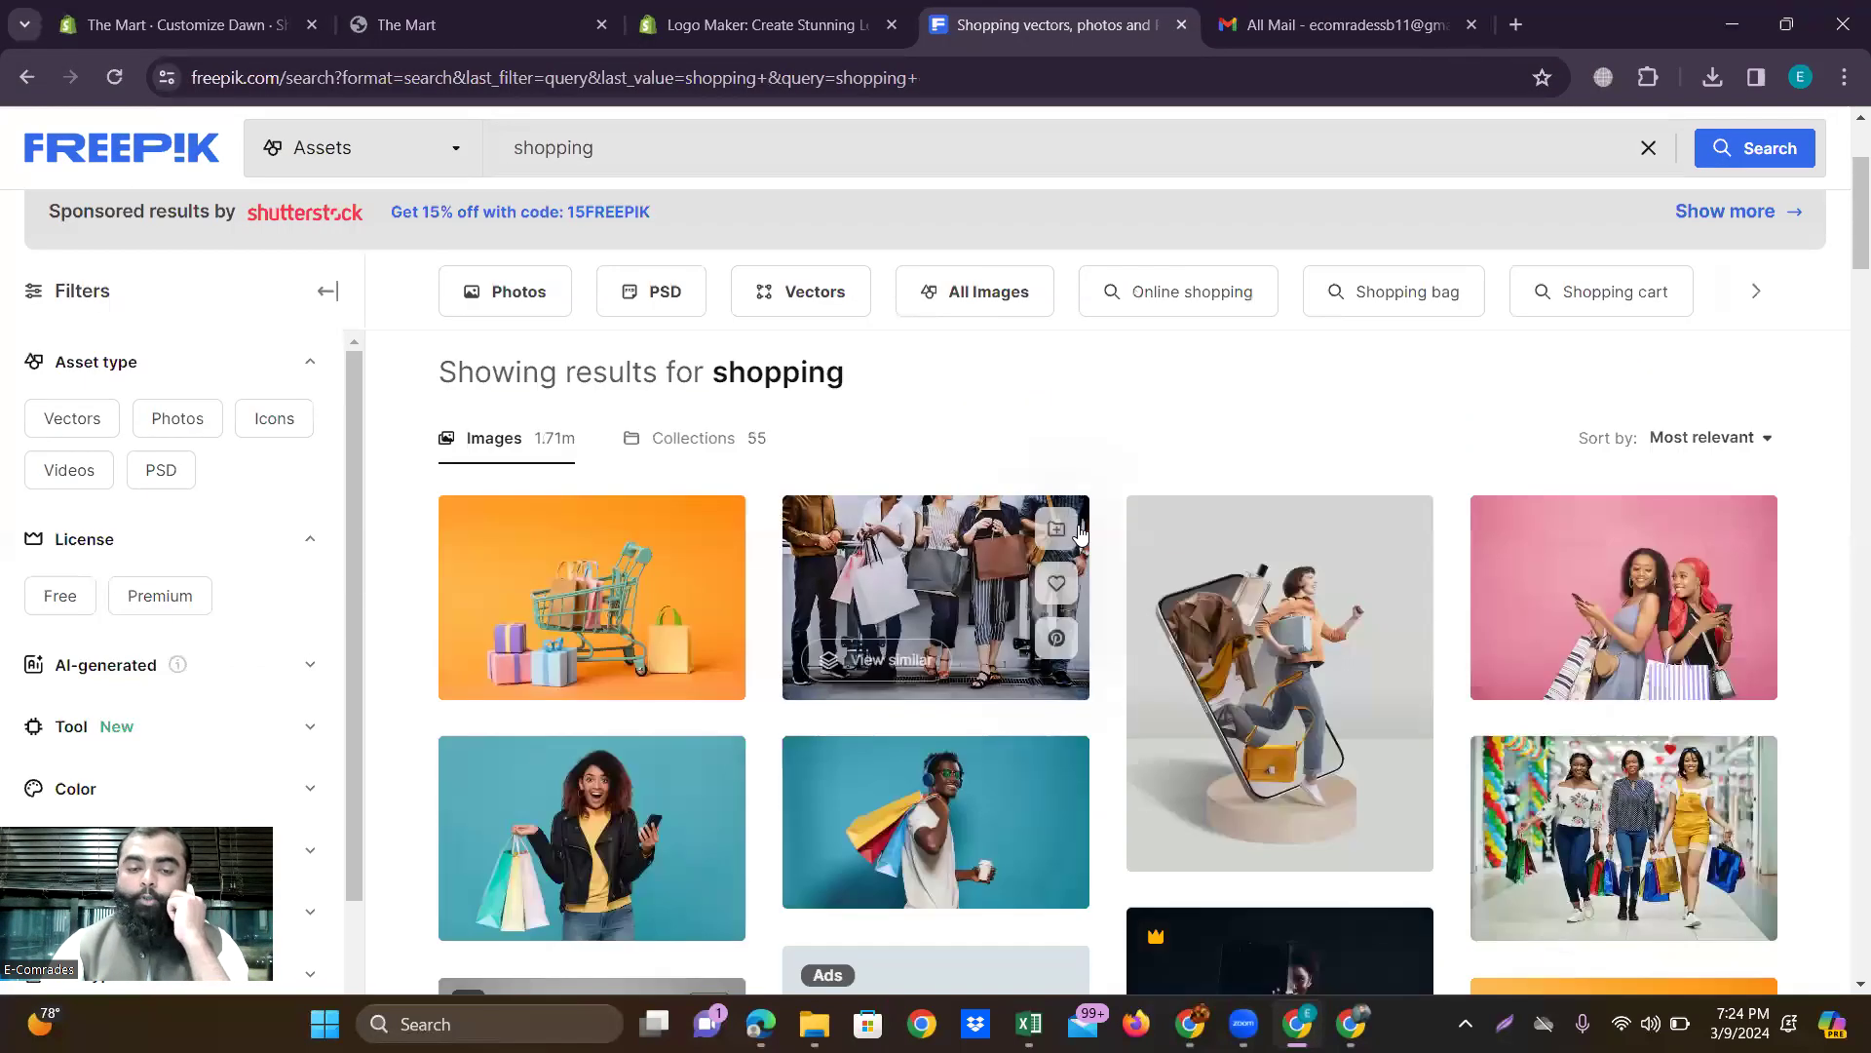
scroll(901, 363, down, 3)
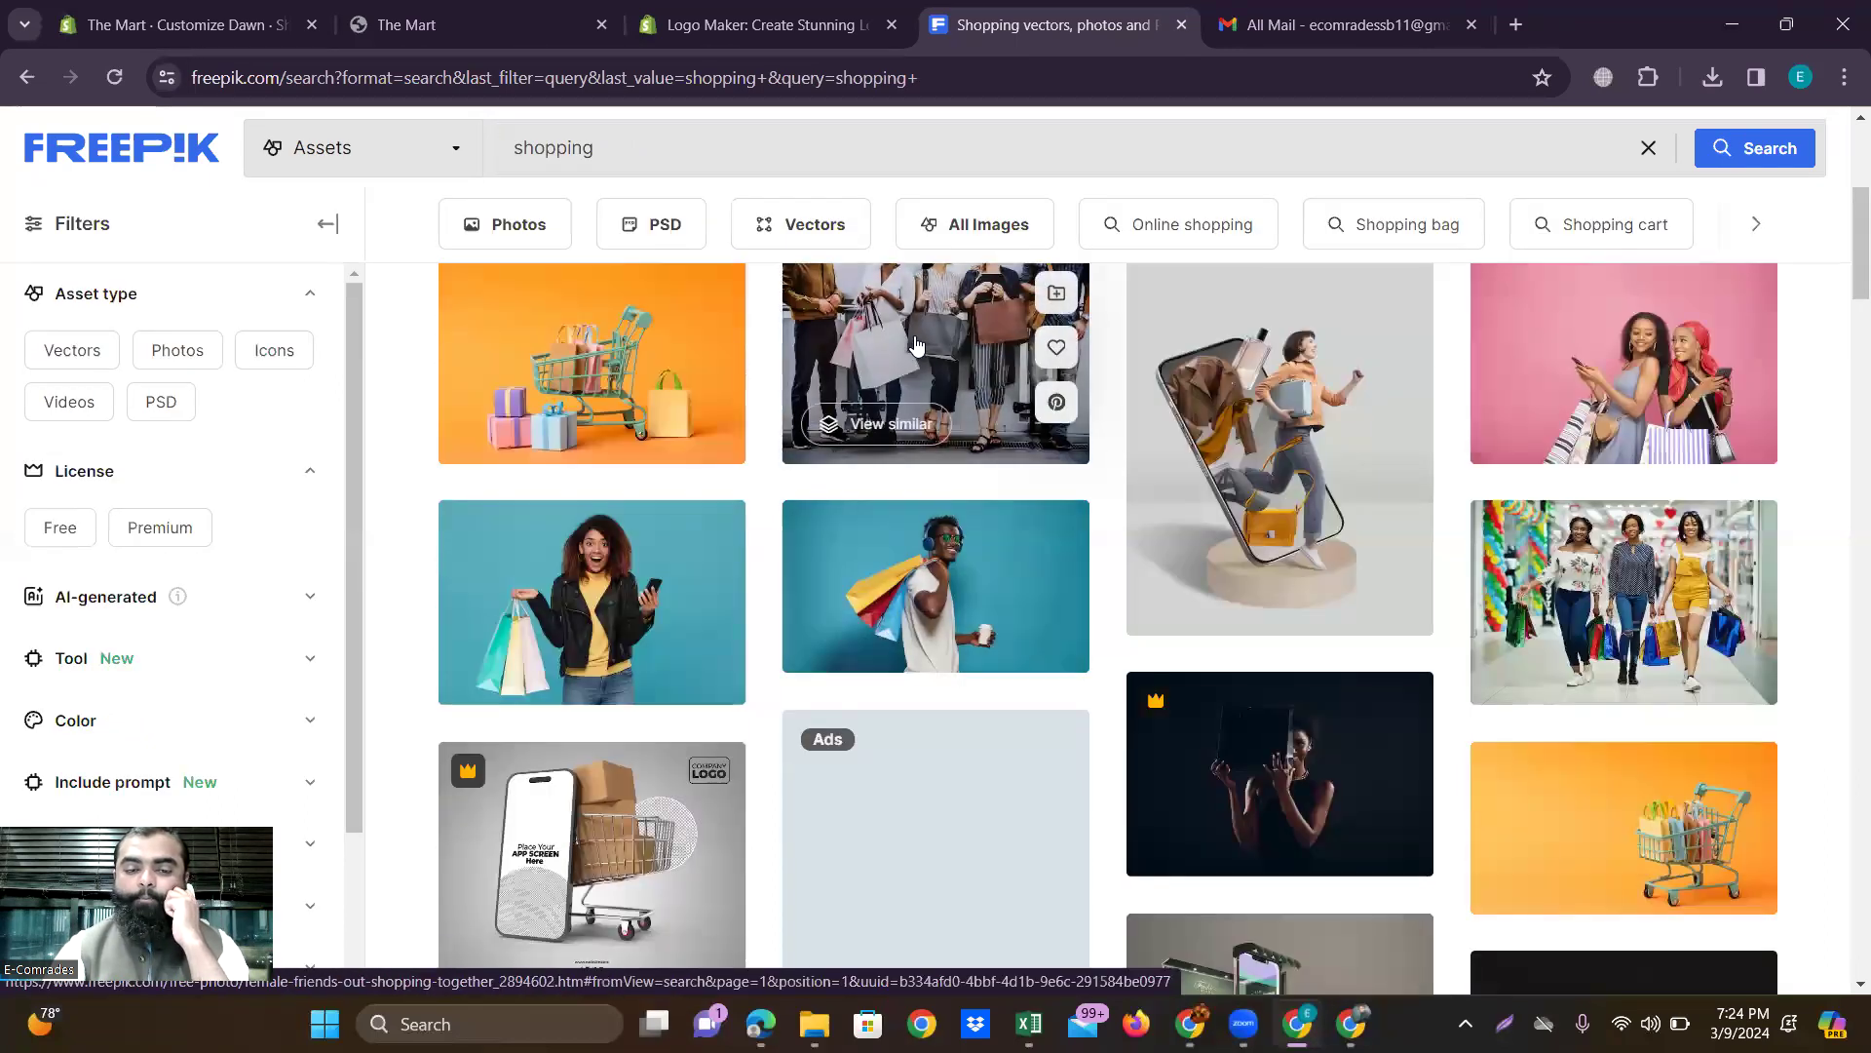
click(915, 344)
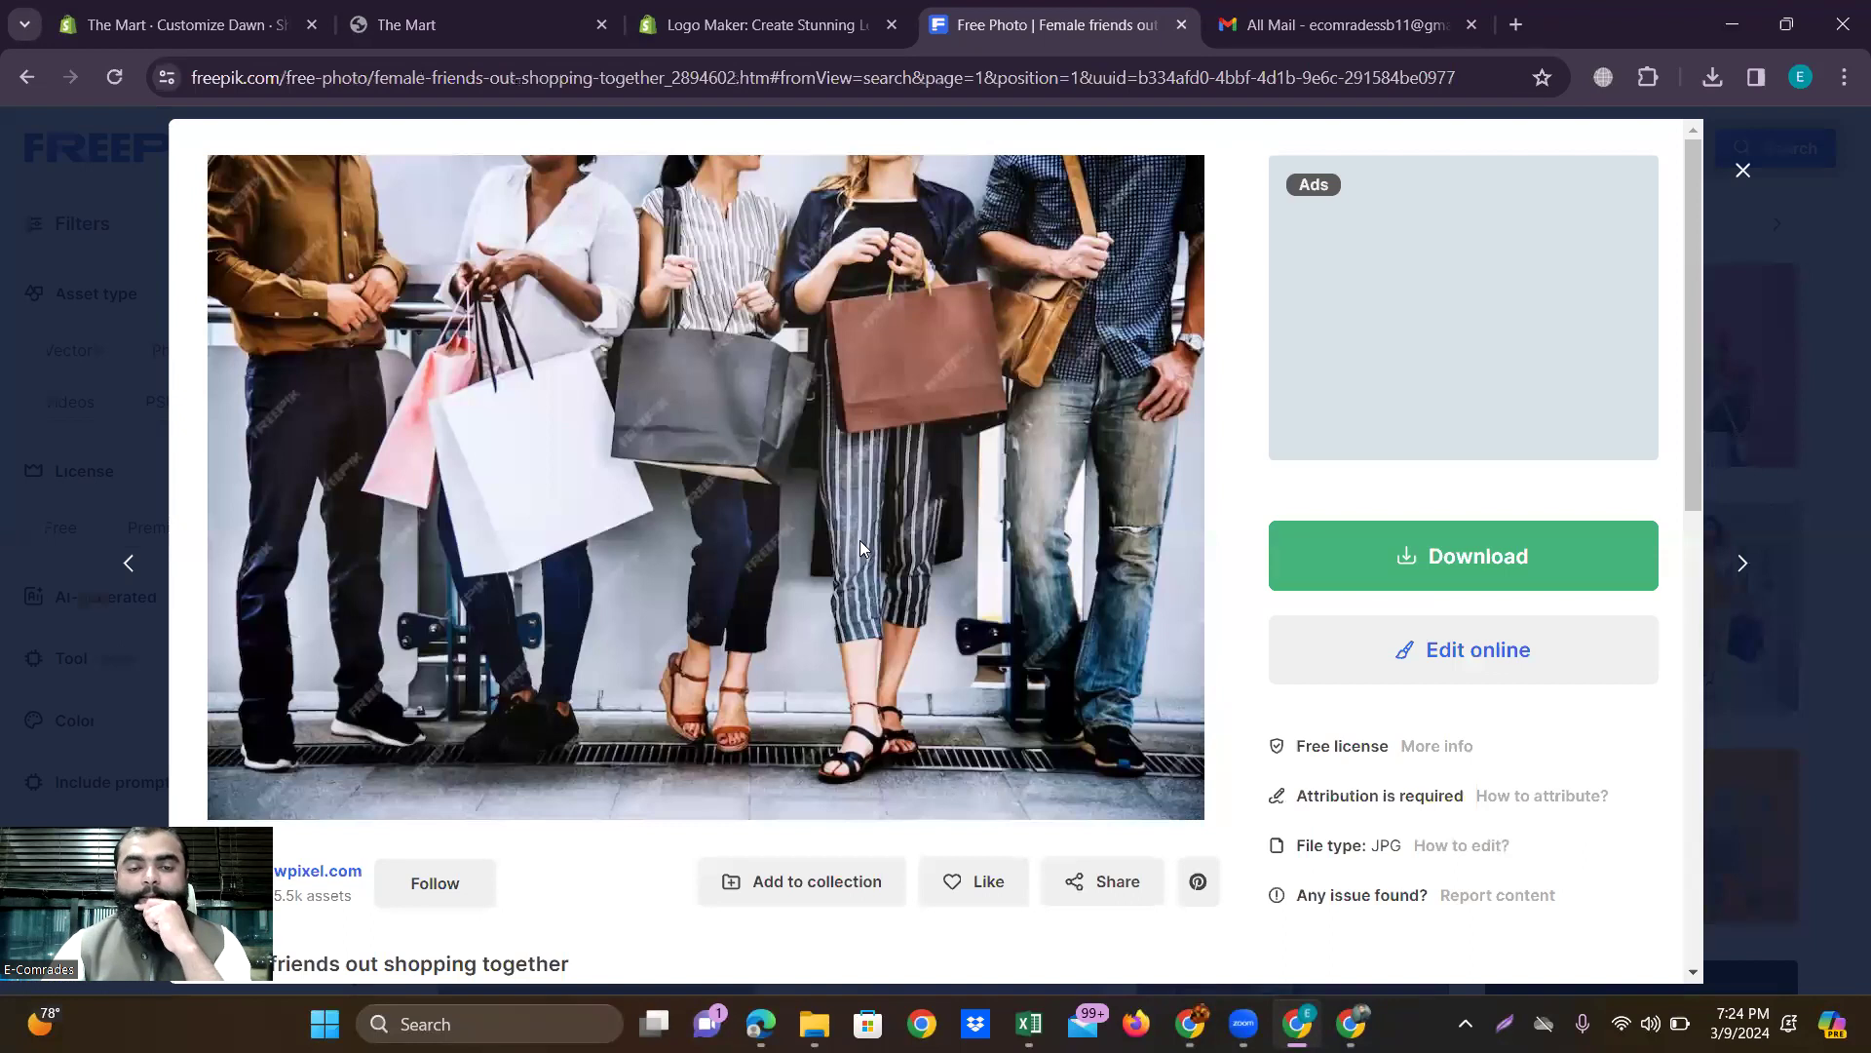
Look over the opened photo of friends with shopping bags and its licence details, and close its preview.
scroll(920, 517, down, 2)
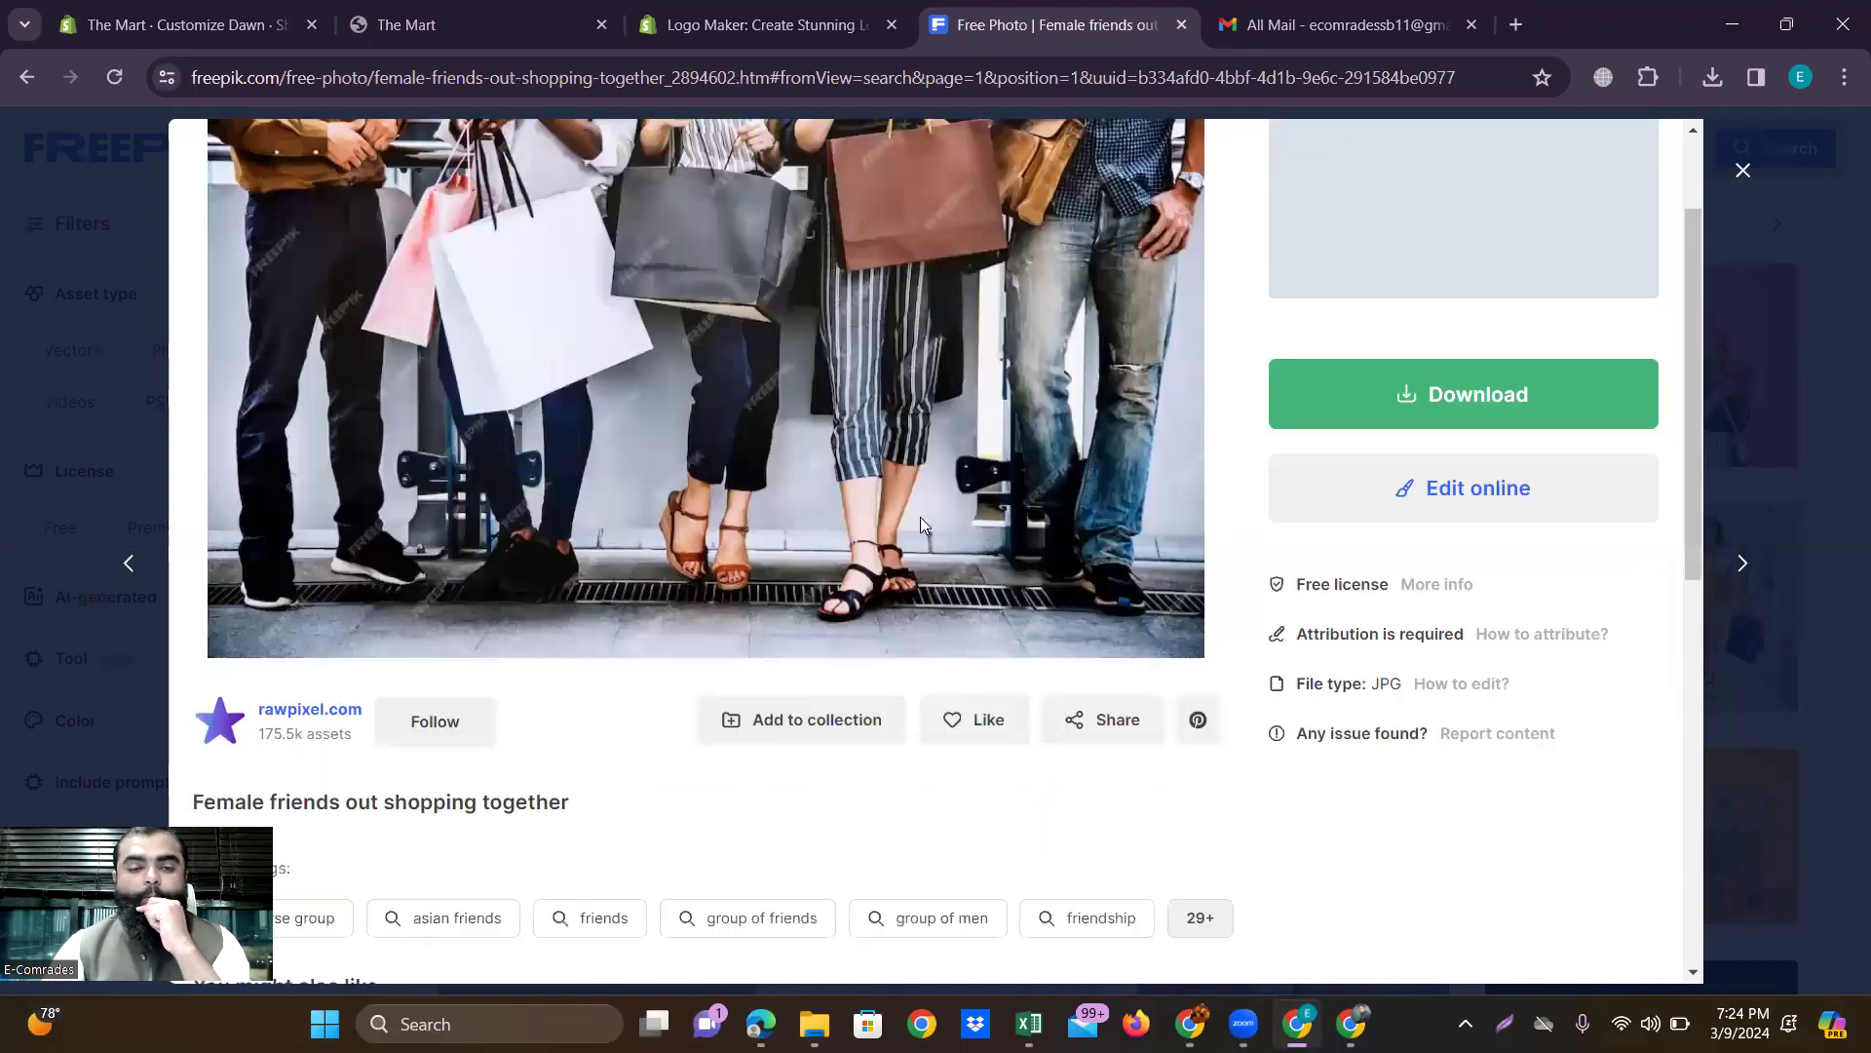
scroll(756, 327, up, 2)
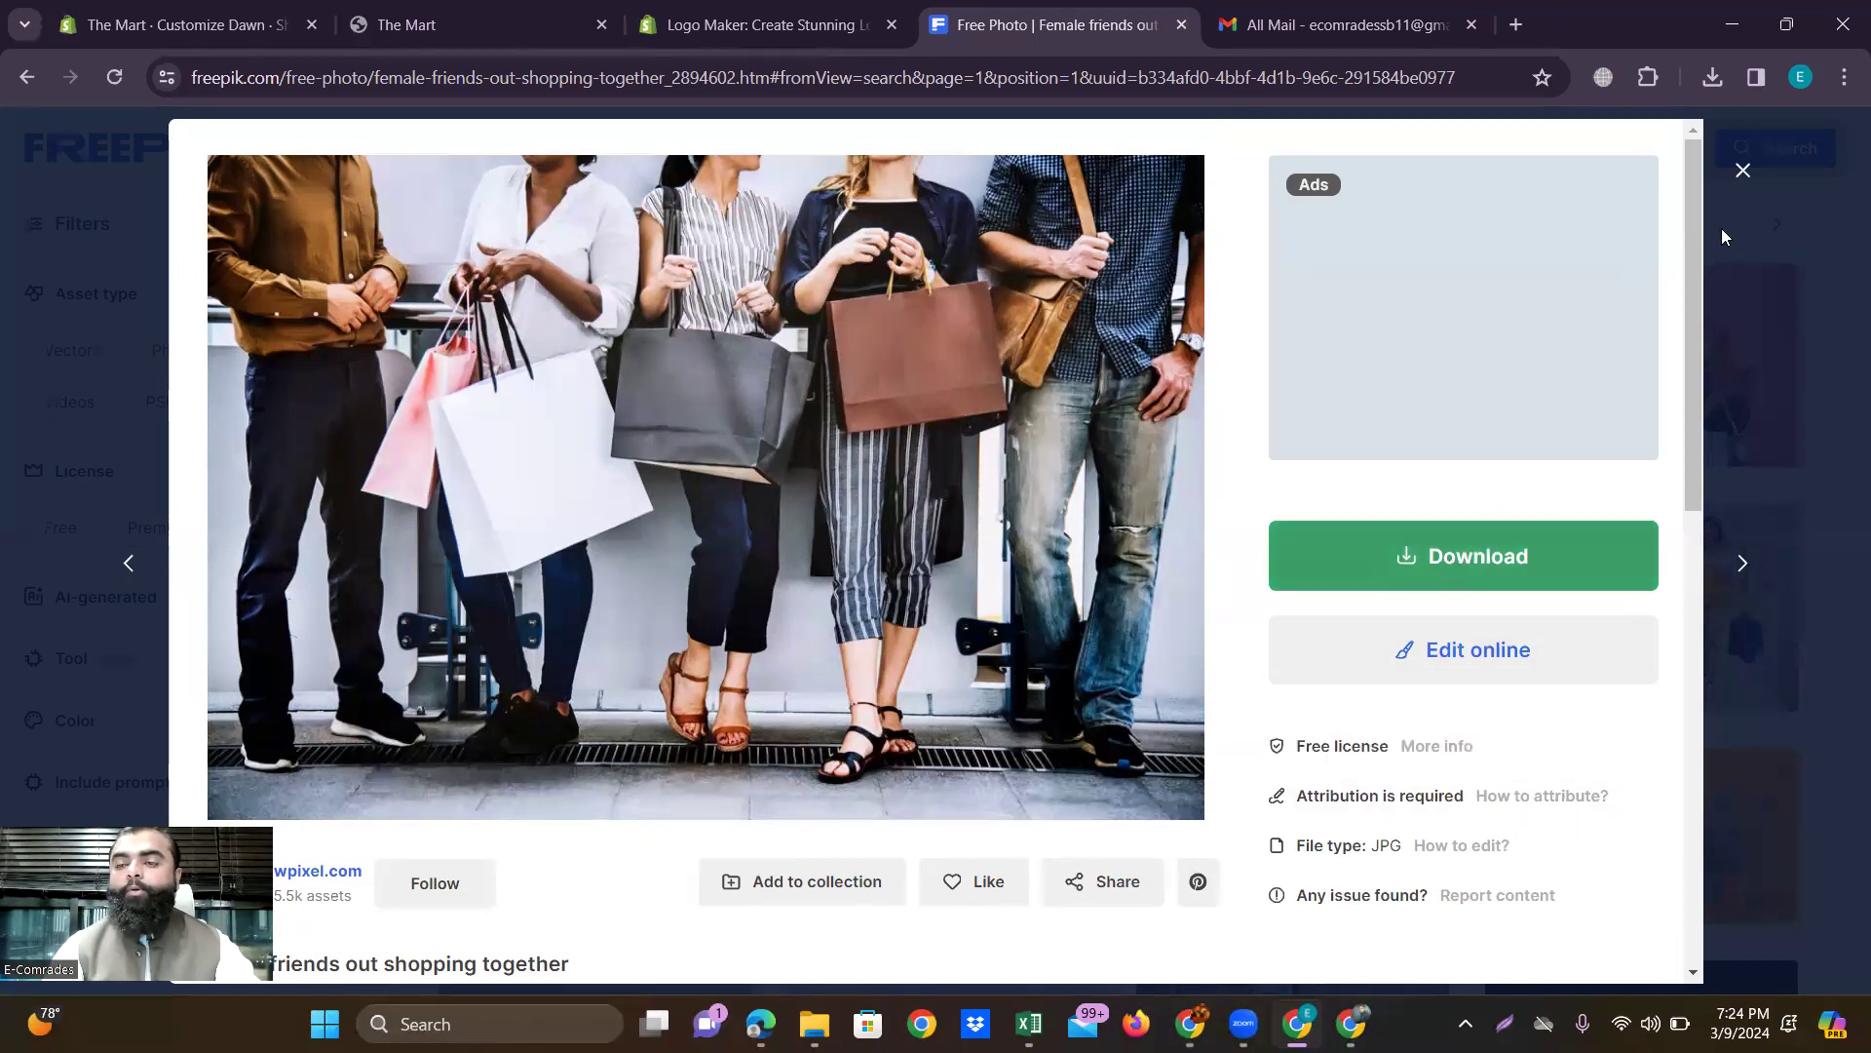
click(1743, 171)
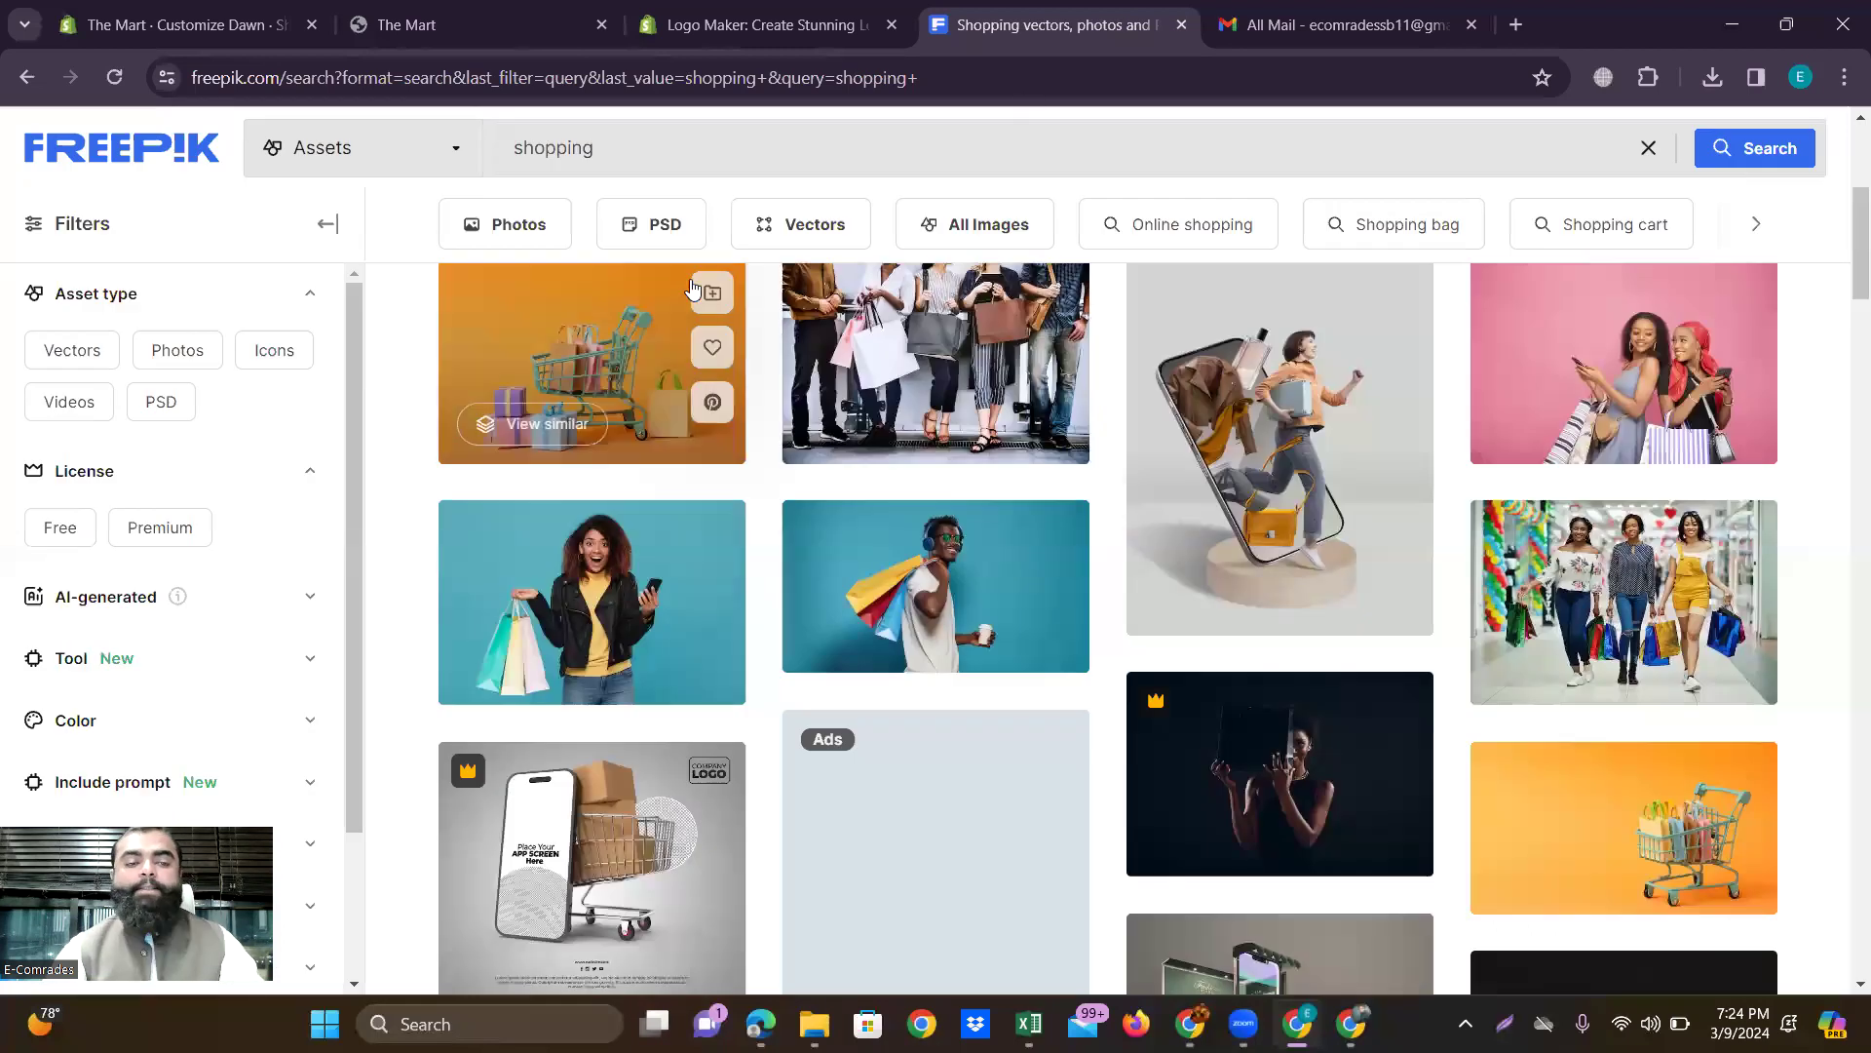
In the theme editor, replace the banner's first image with the uploaded female-friends-out-shopping-together file from Downloads and save the theme.
click(141, 10)
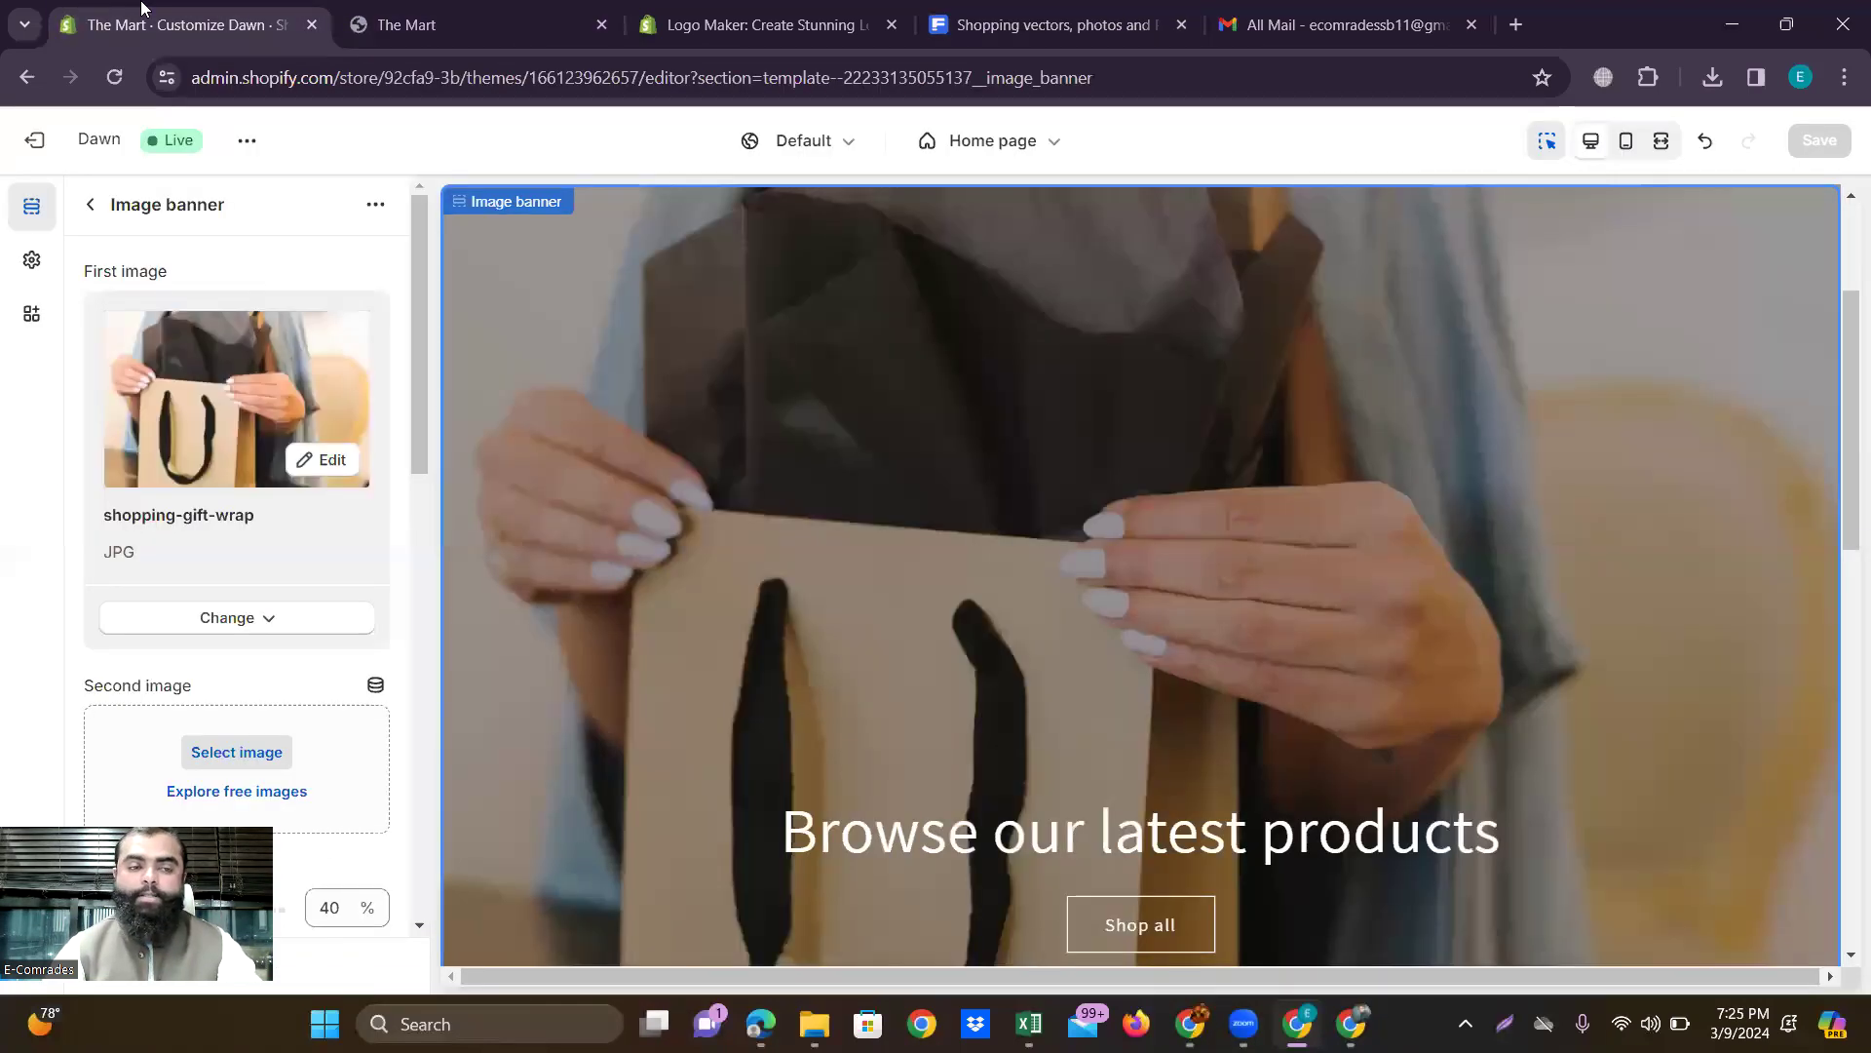
click(250, 624)
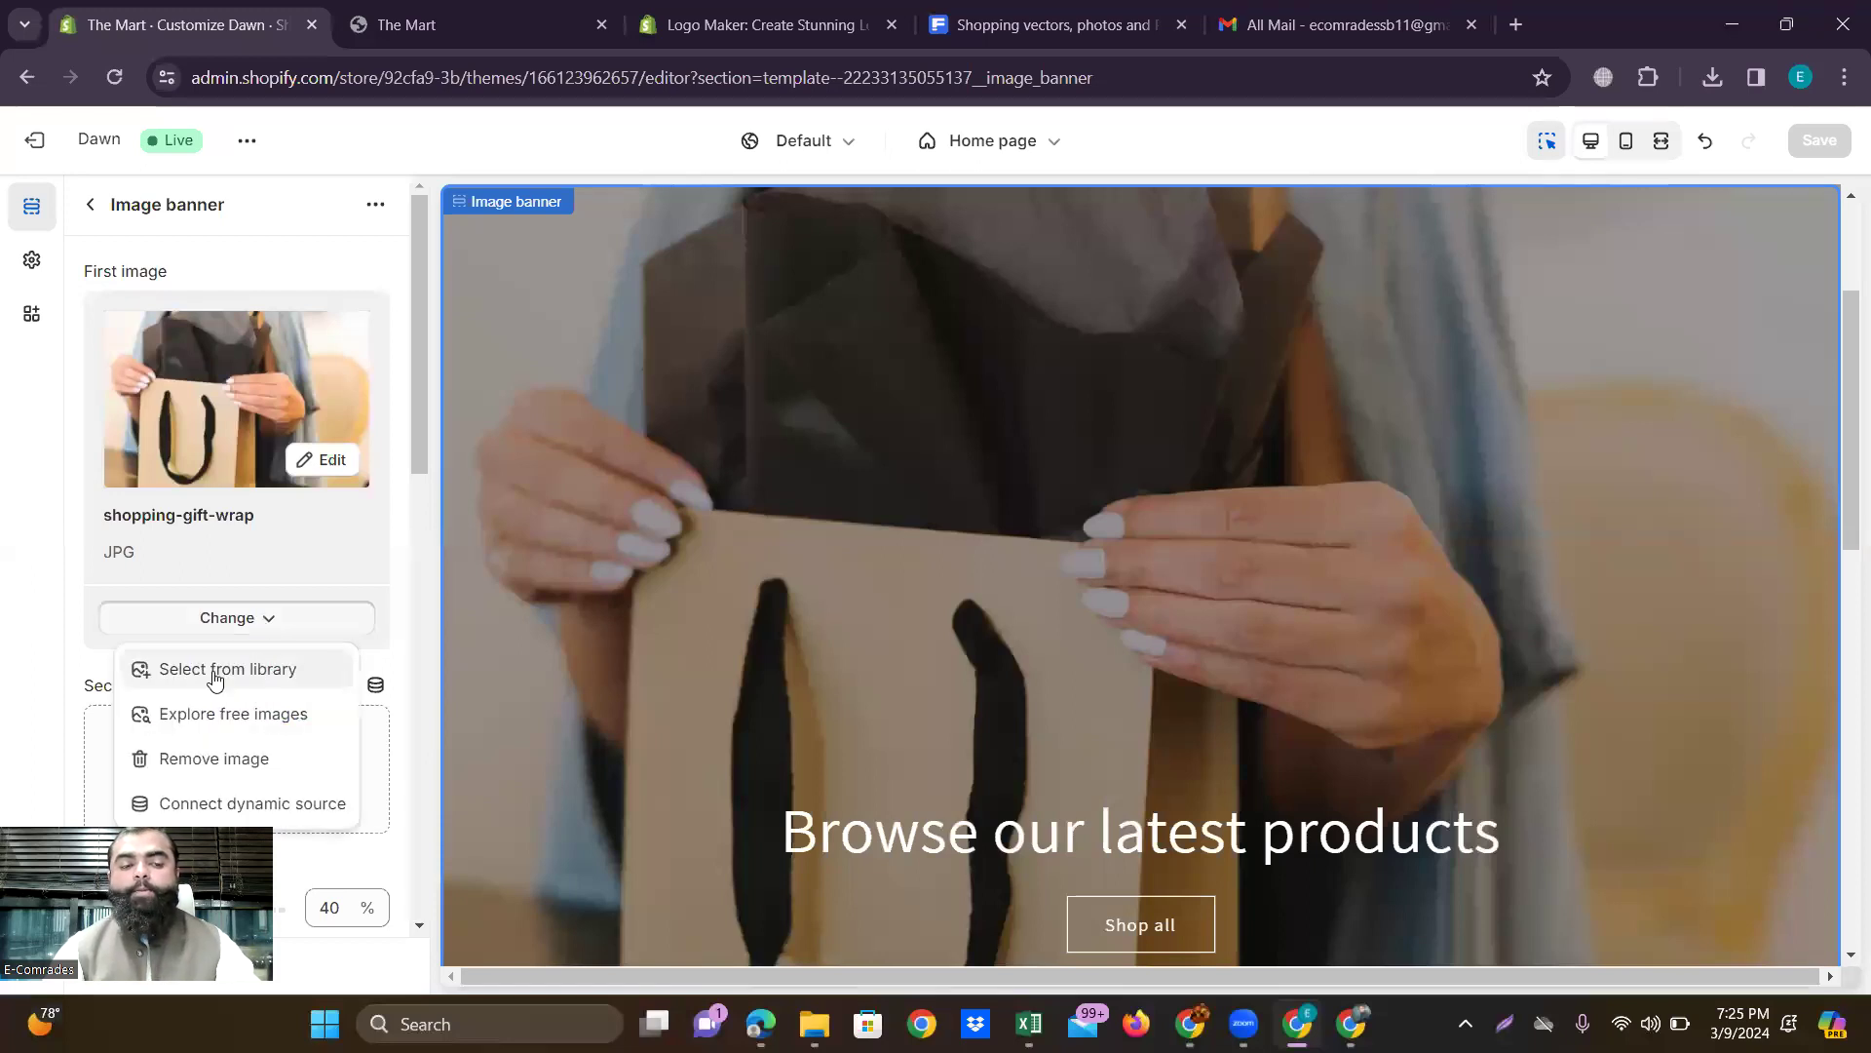
click(236, 674)
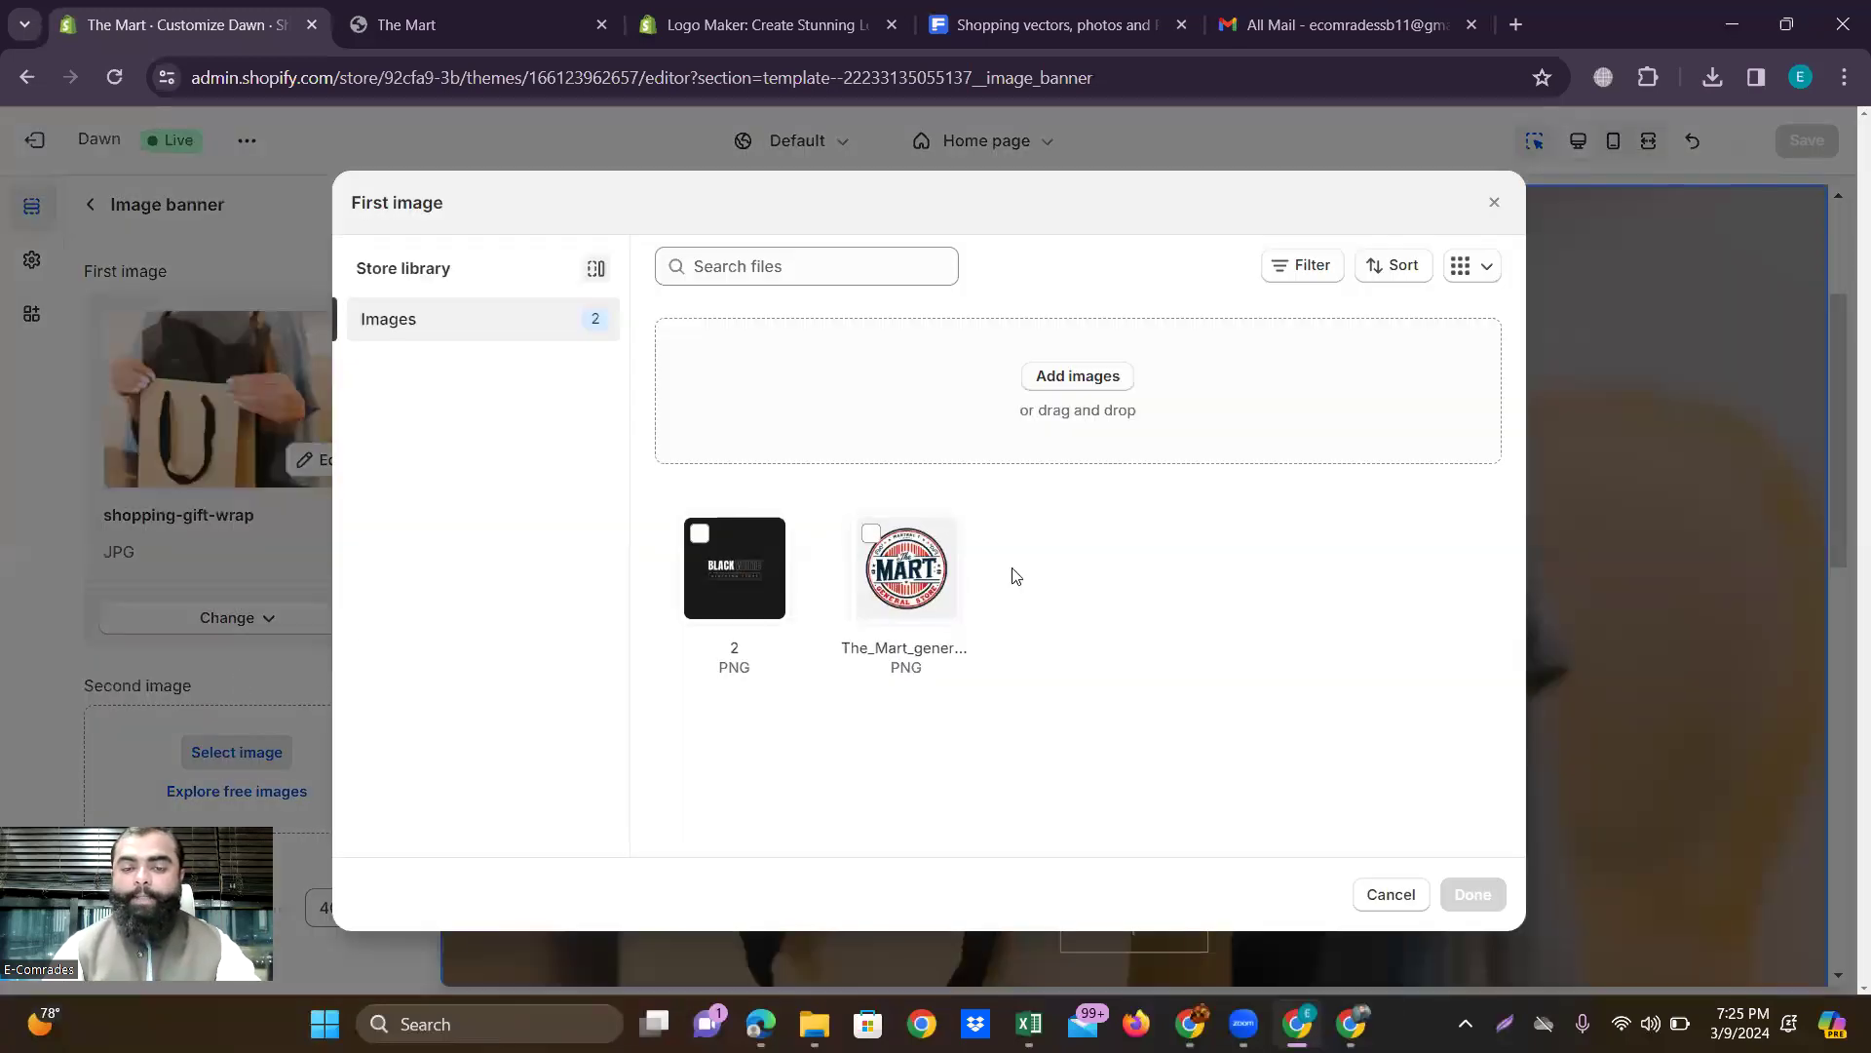
click(1078, 379)
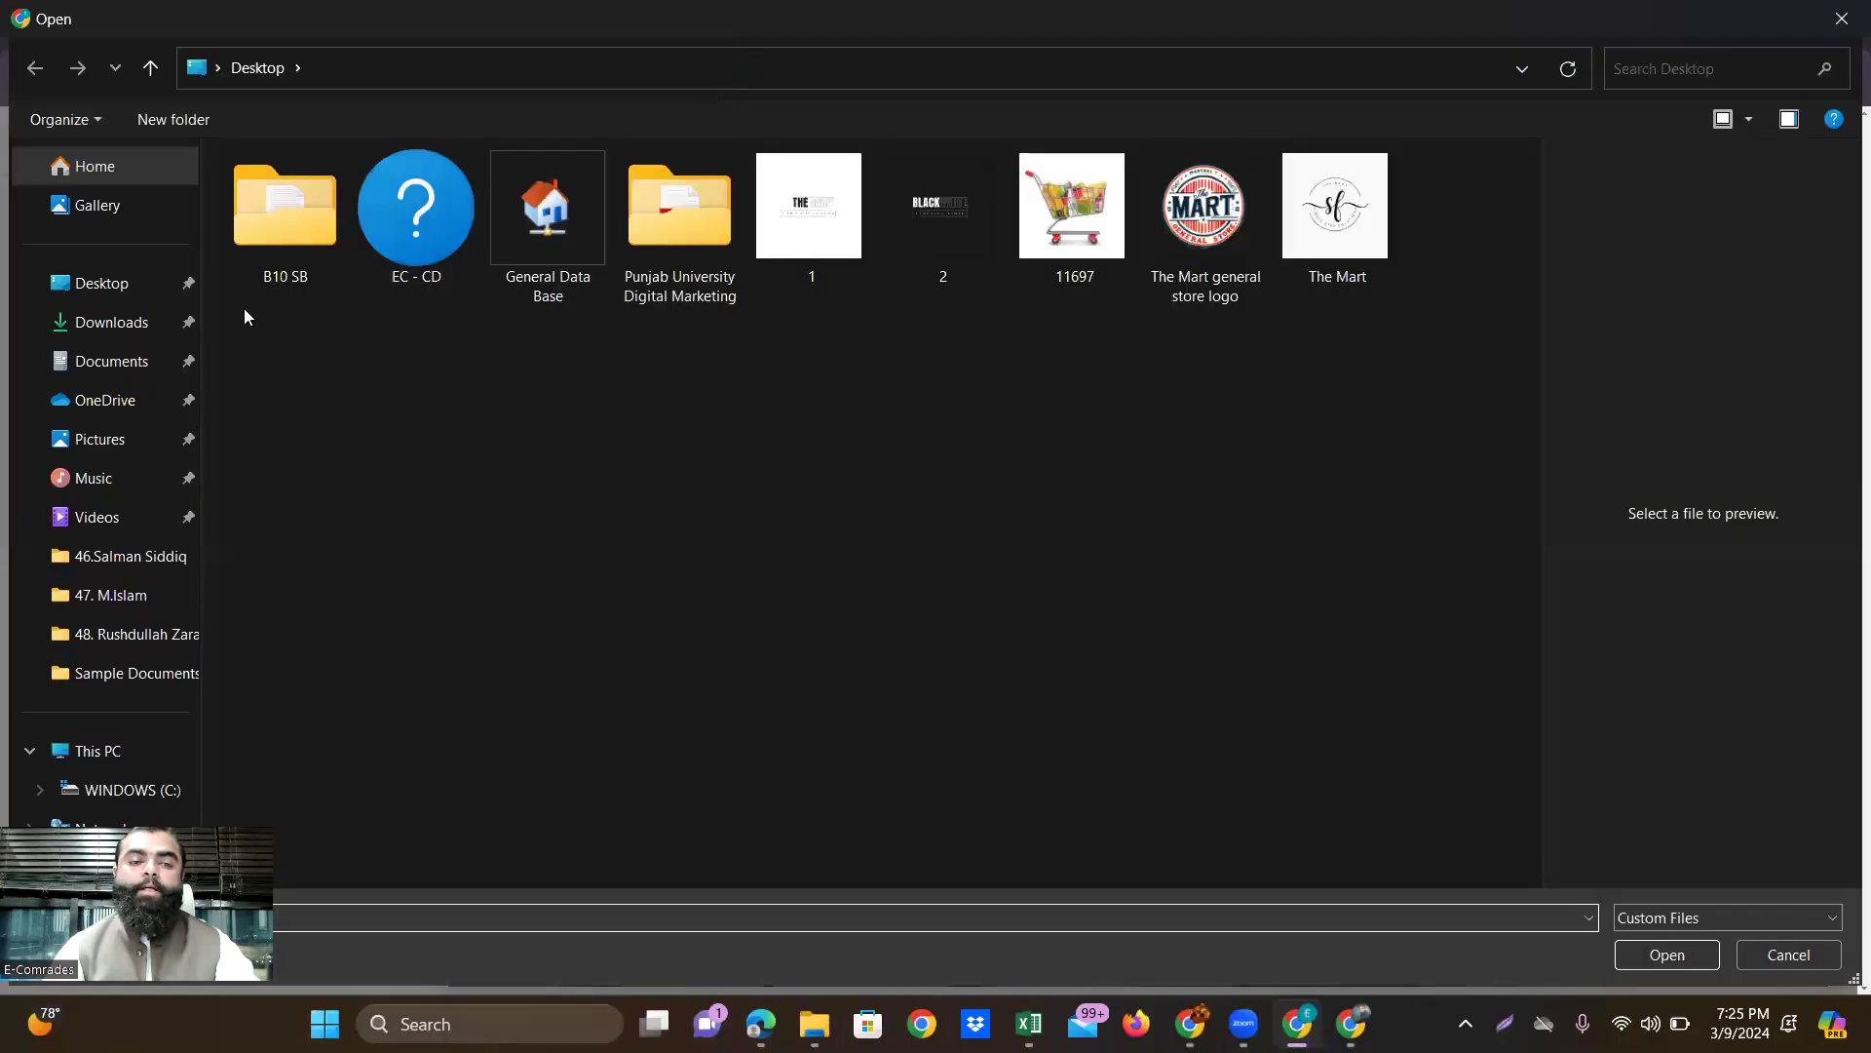
click(96, 328)
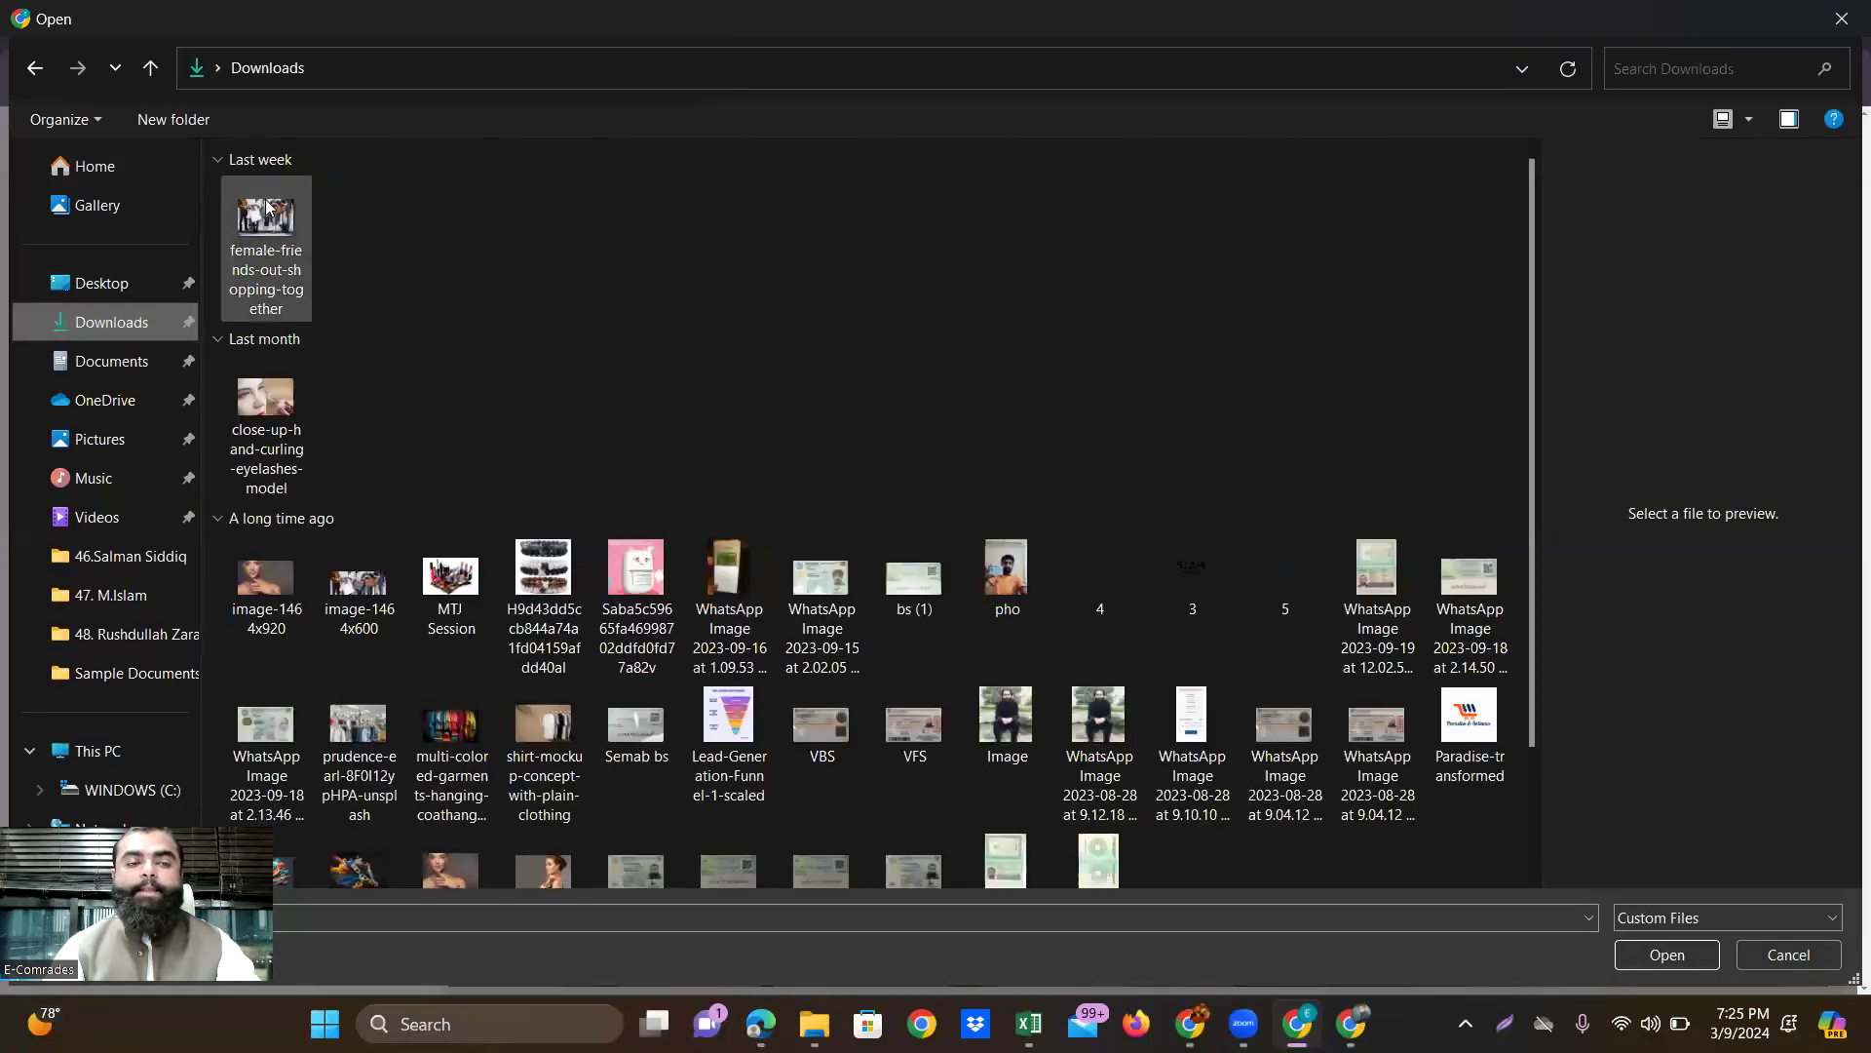
click(266, 208)
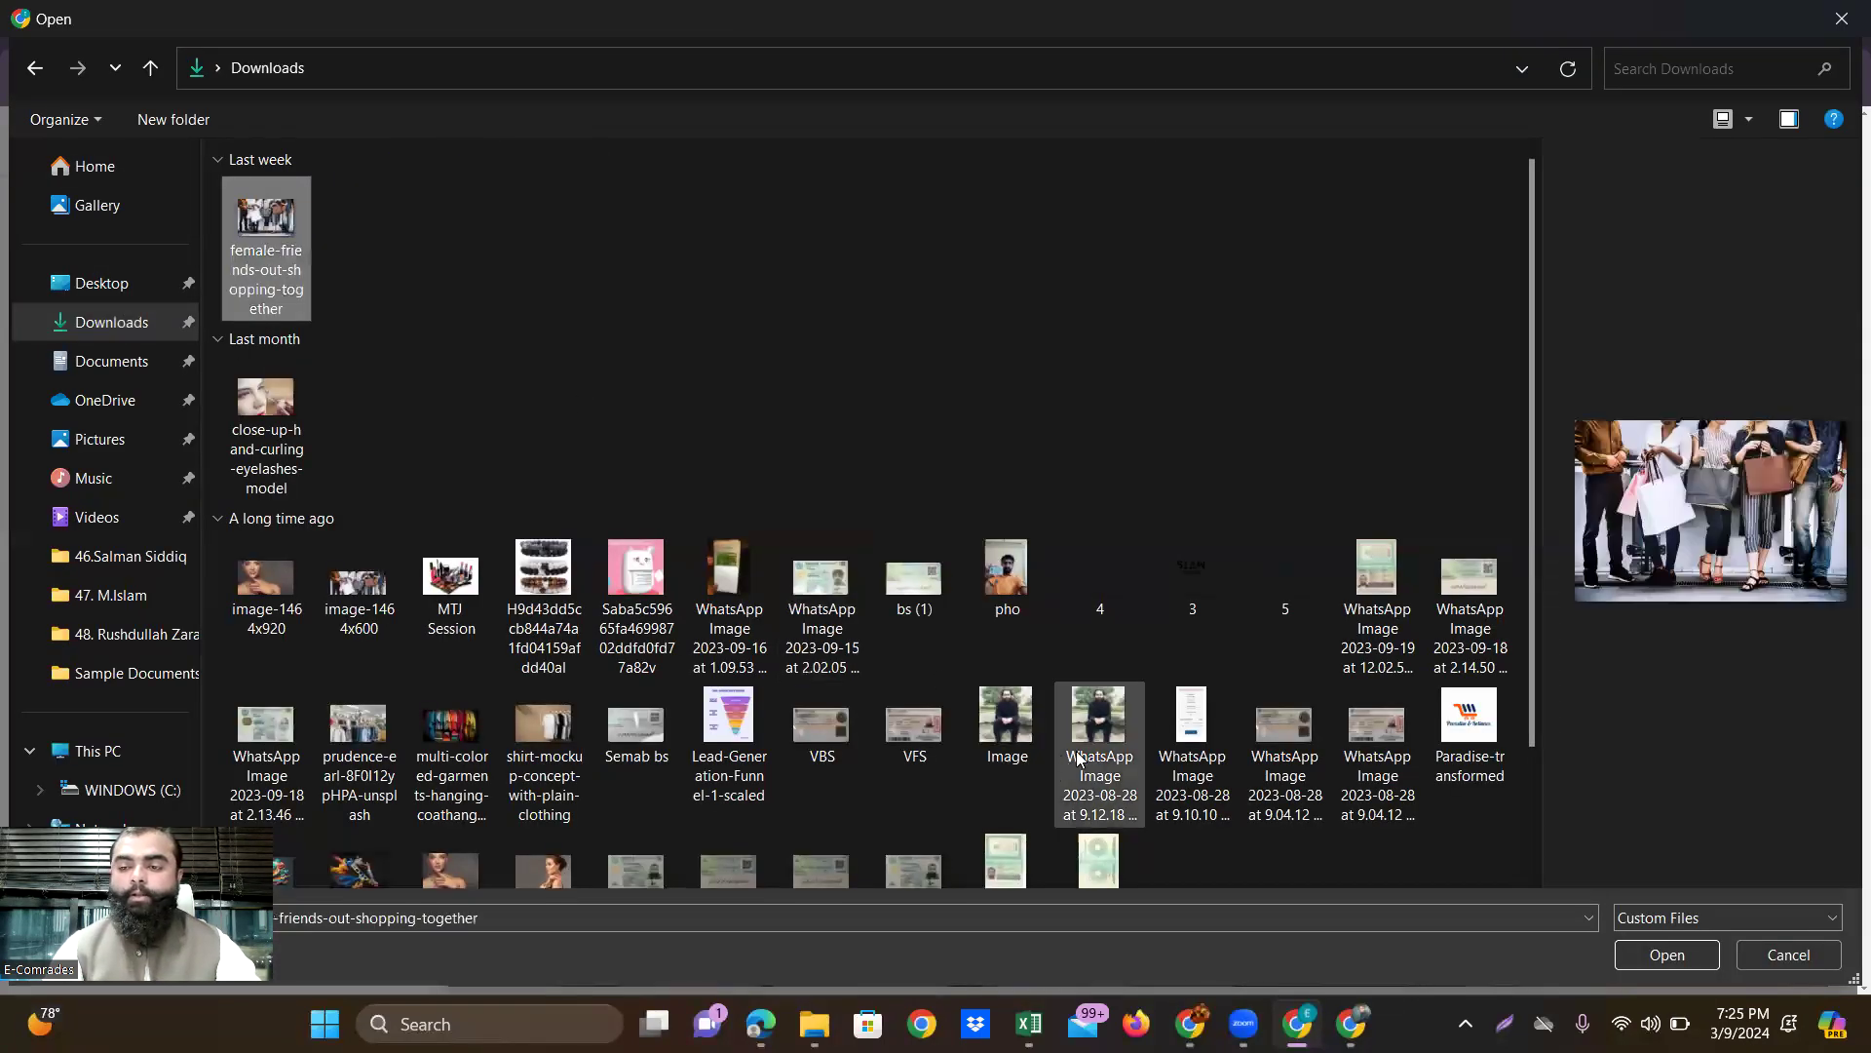
key(Return)
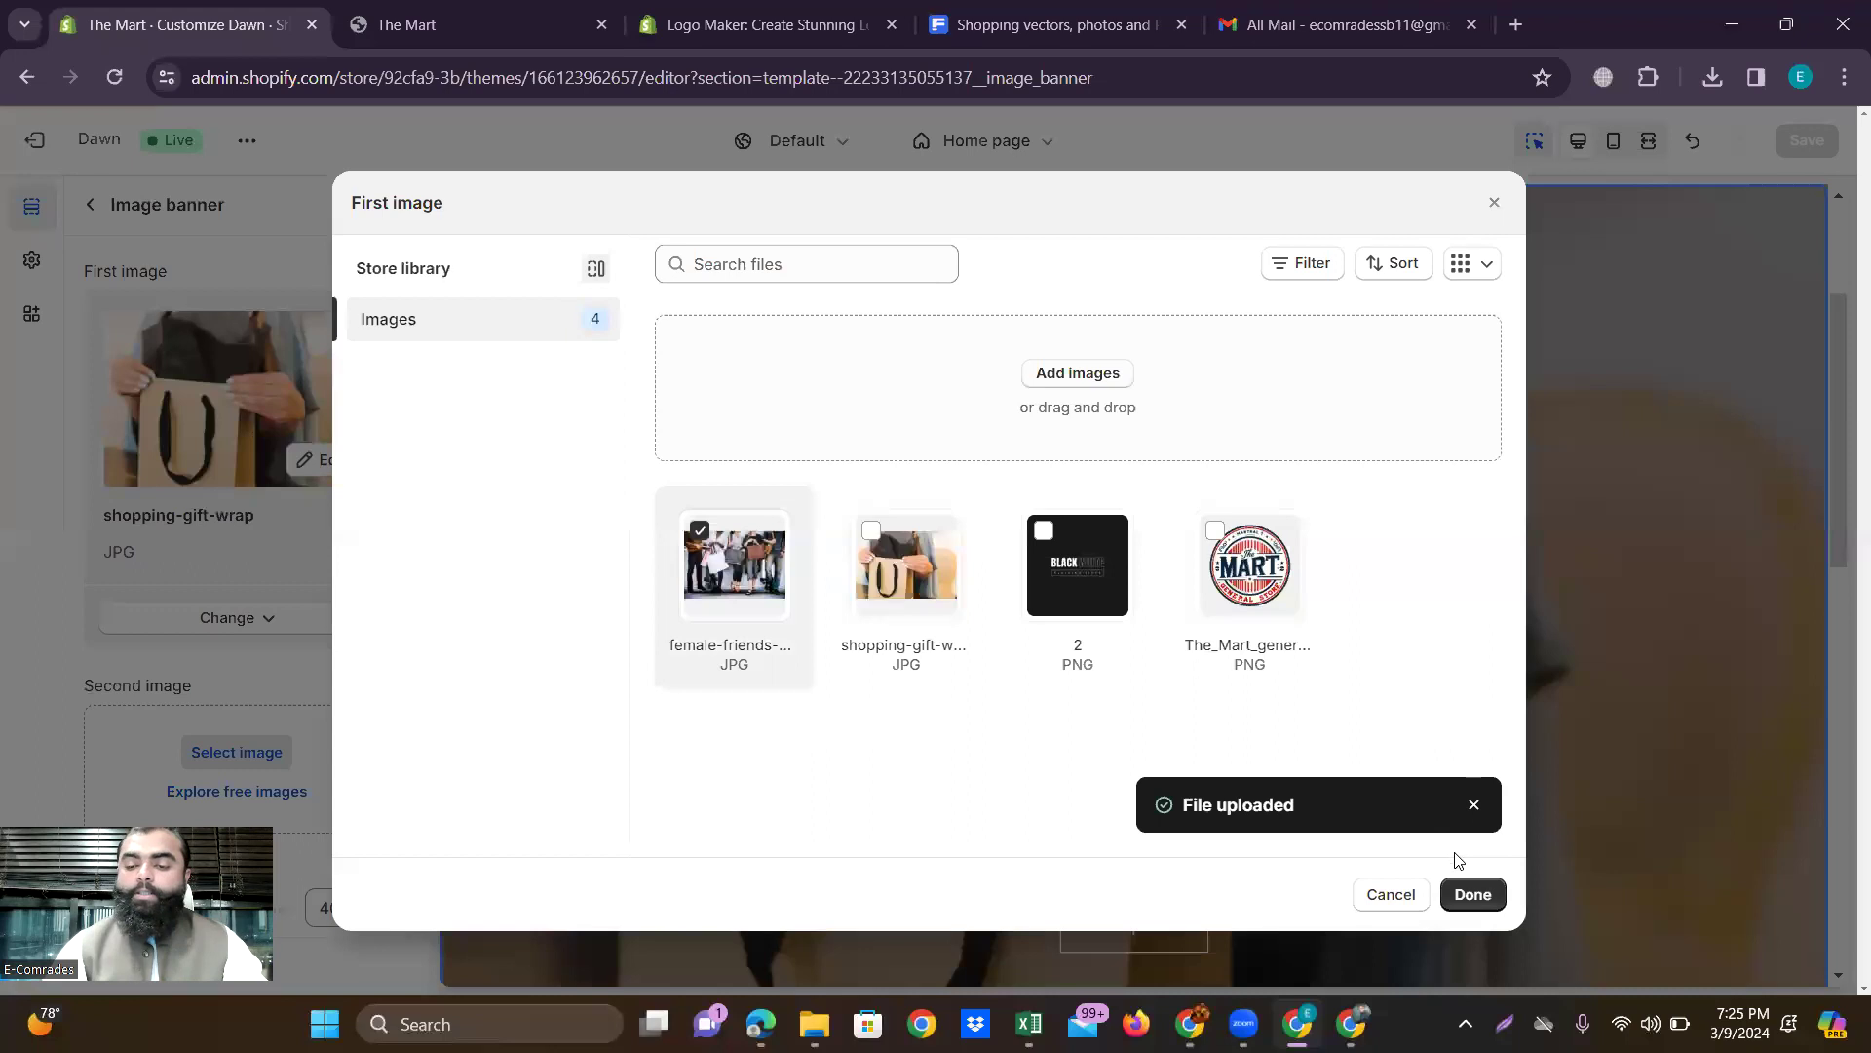
click(1467, 890)
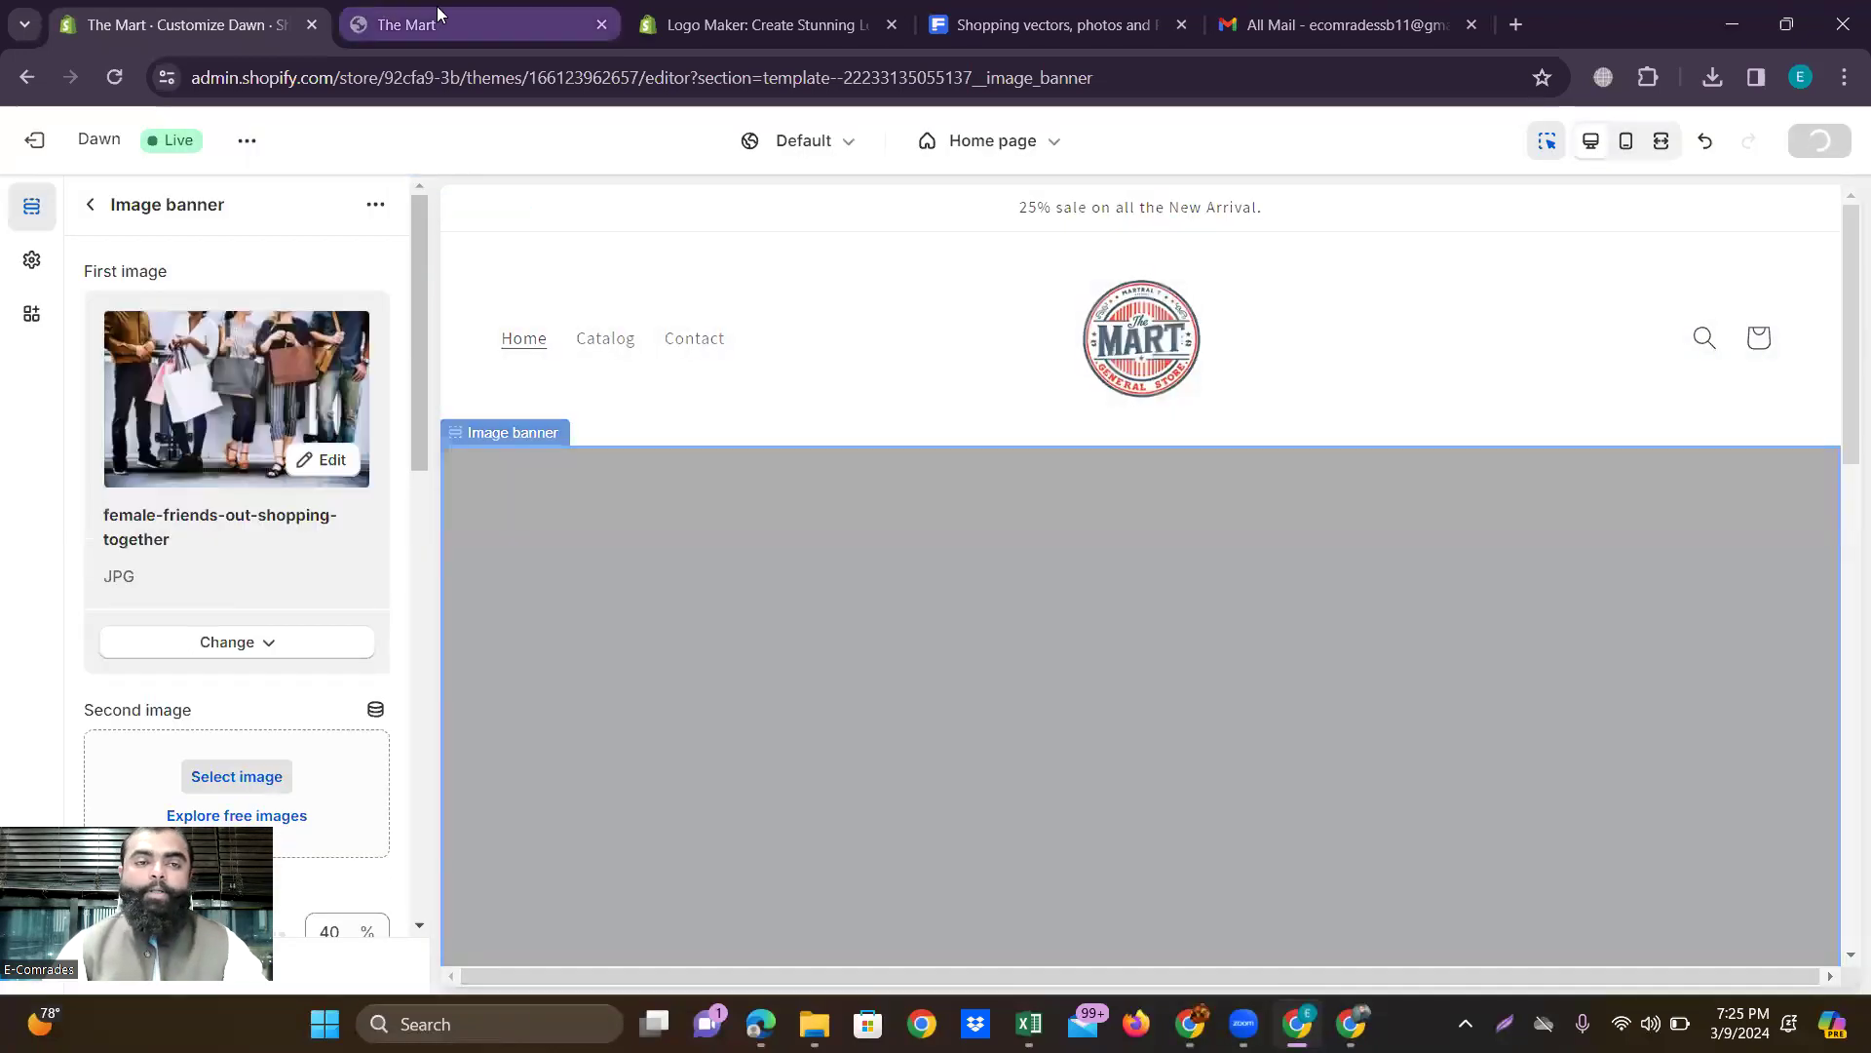
Switch to the live storefront, reload it and examine the home page from the new banner down to the featured products.
click(441, 20)
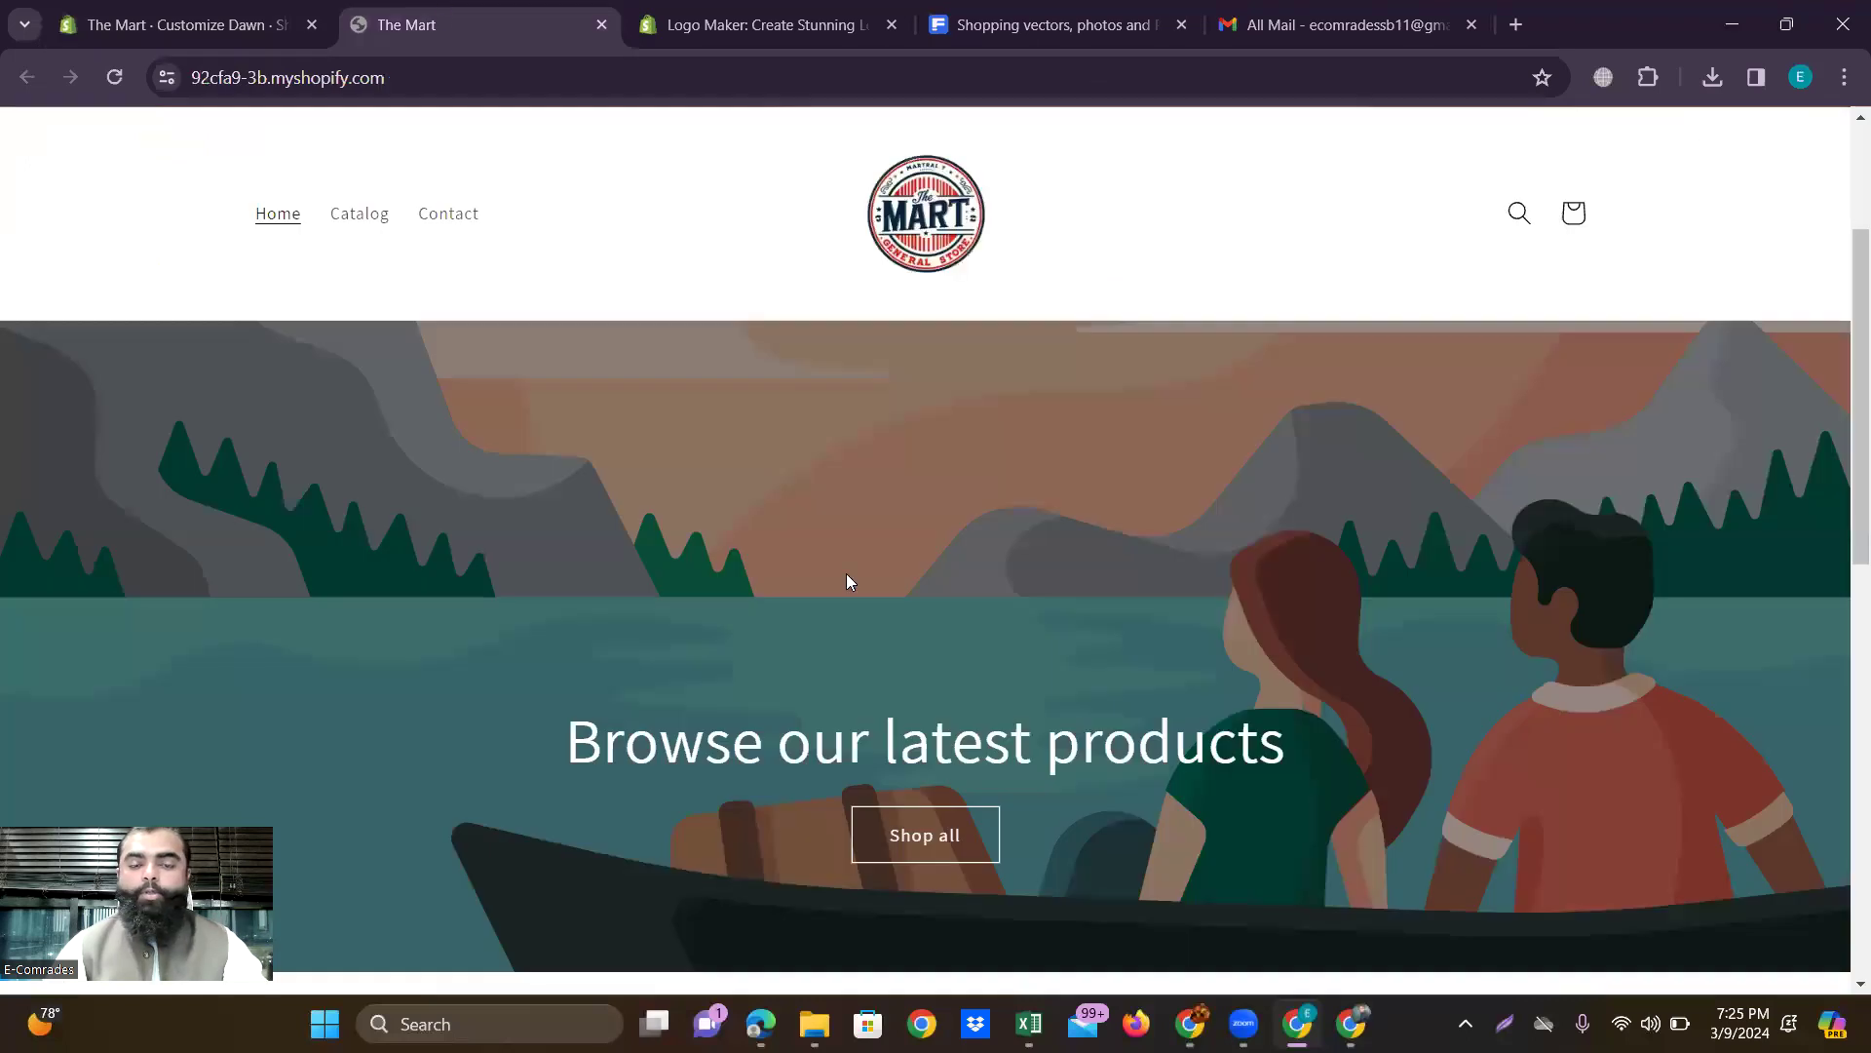
scroll(847, 578, down, 7)
scroll(847, 577, up, 5)
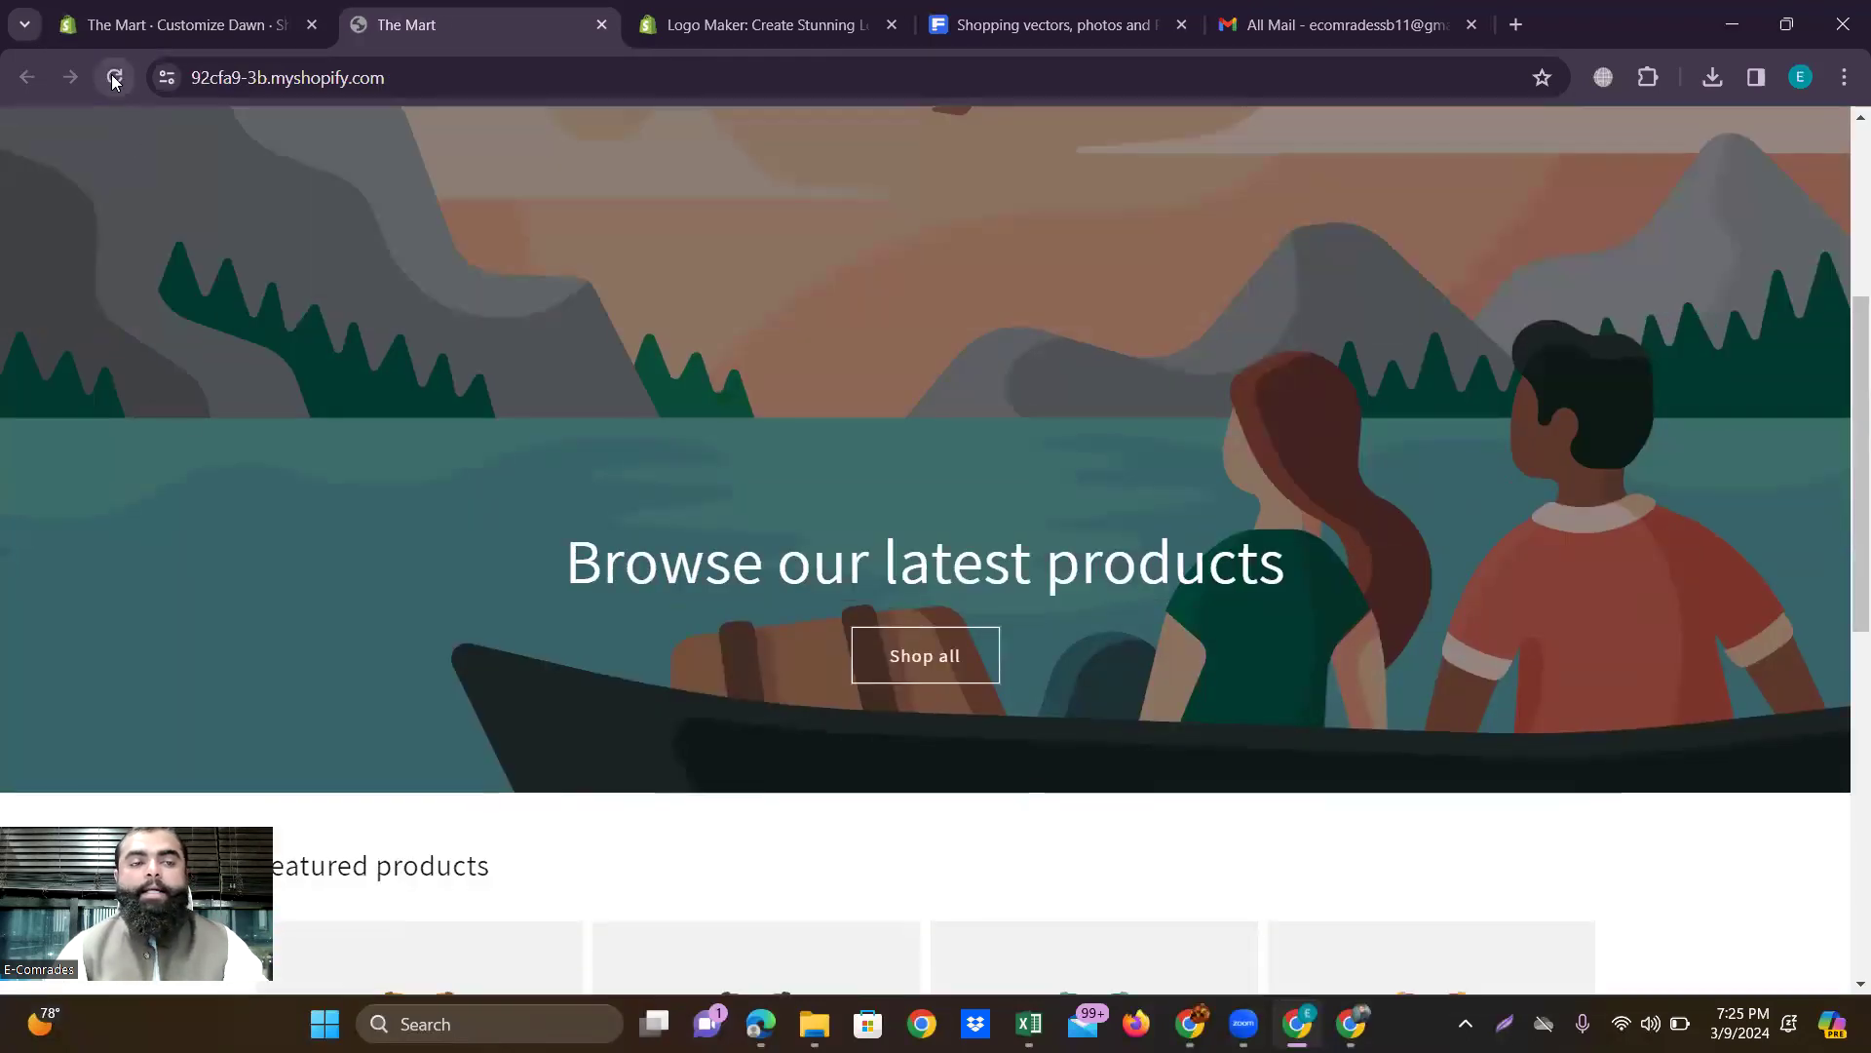
click(114, 78)
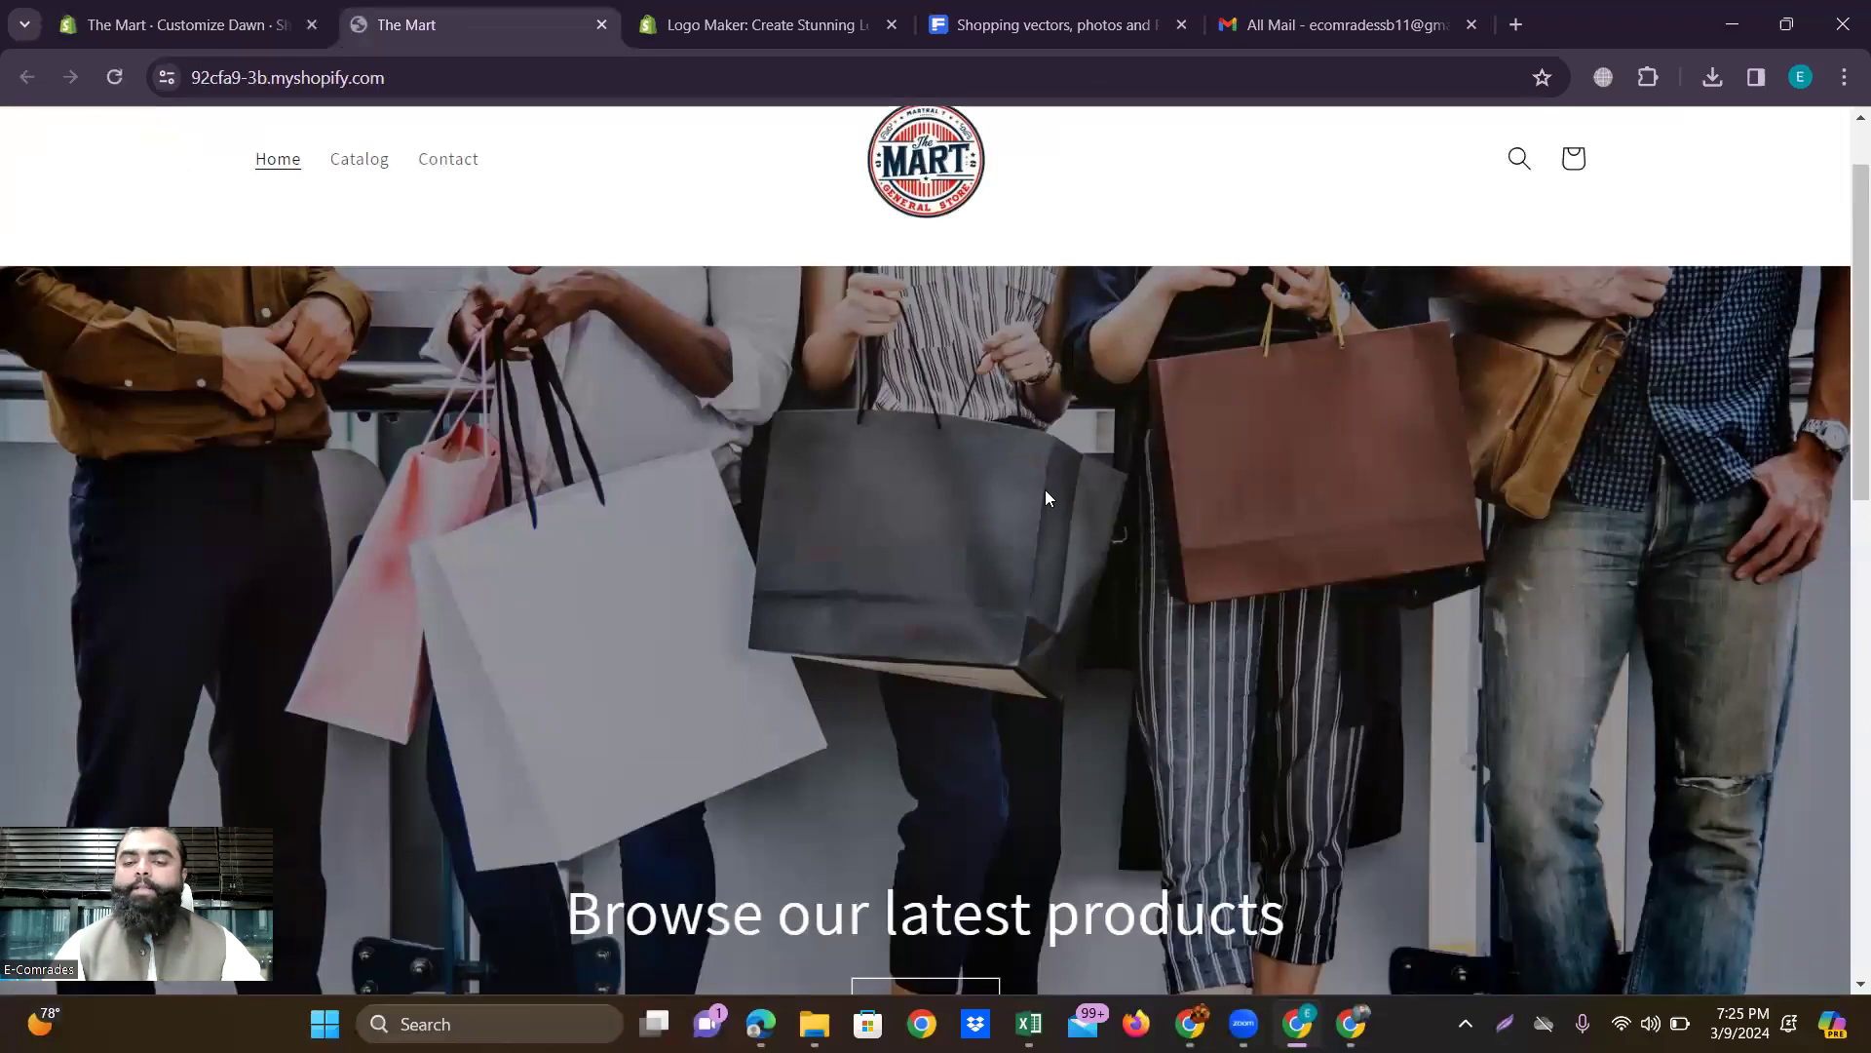
scroll(1047, 497, down, 3)
scroll(1045, 497, up, 3)
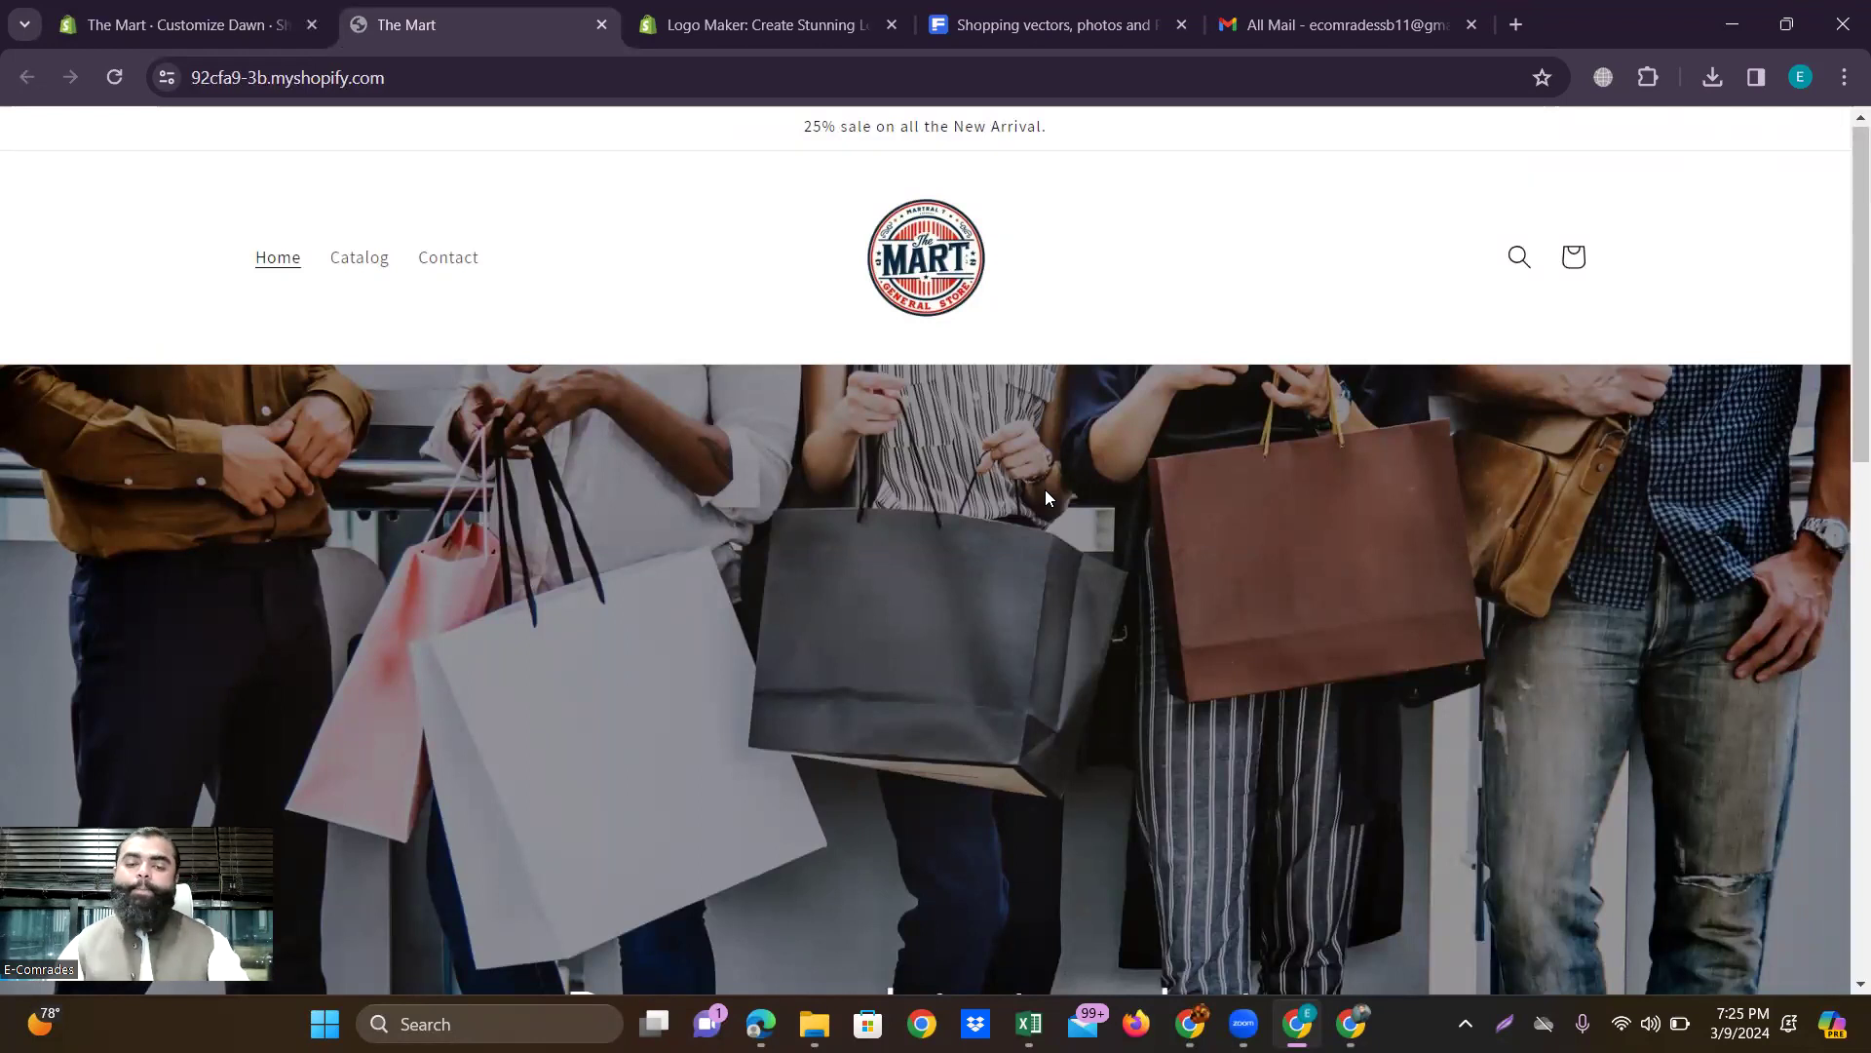
scroll(1045, 489, down, 2)
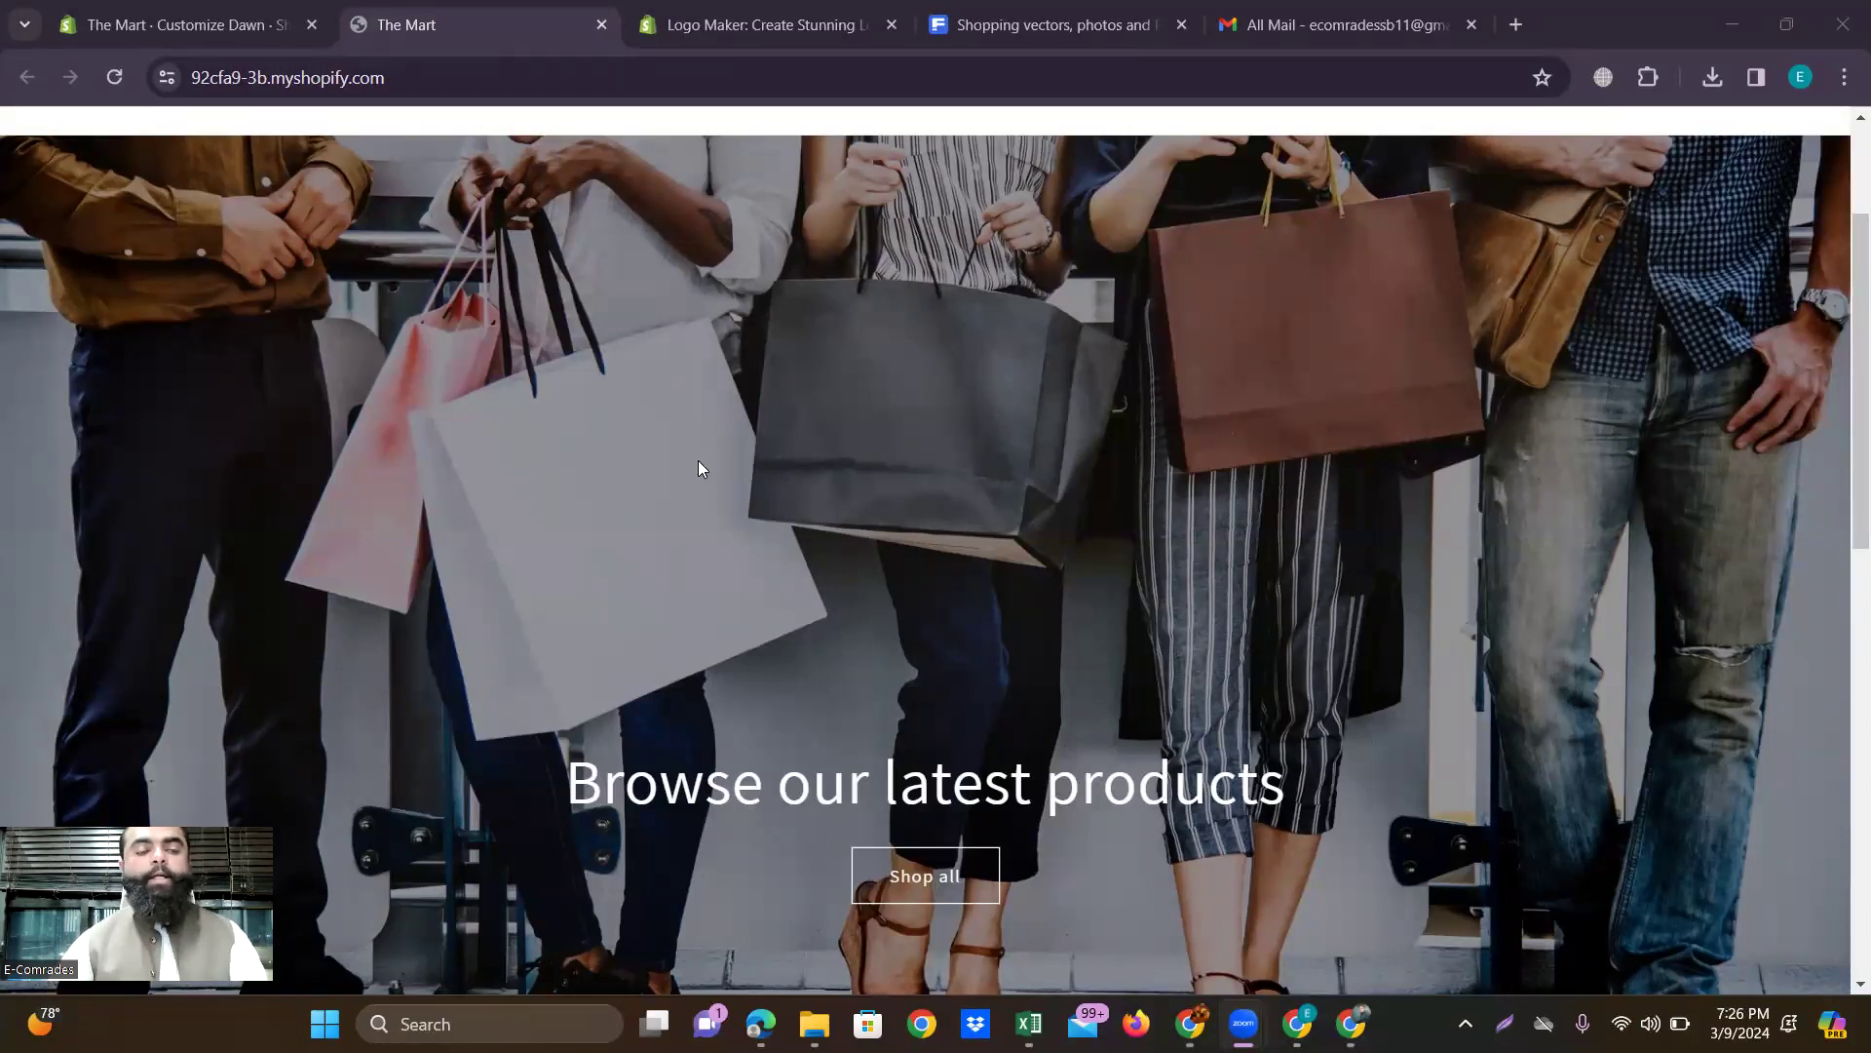
scroll(698, 468, up, 3)
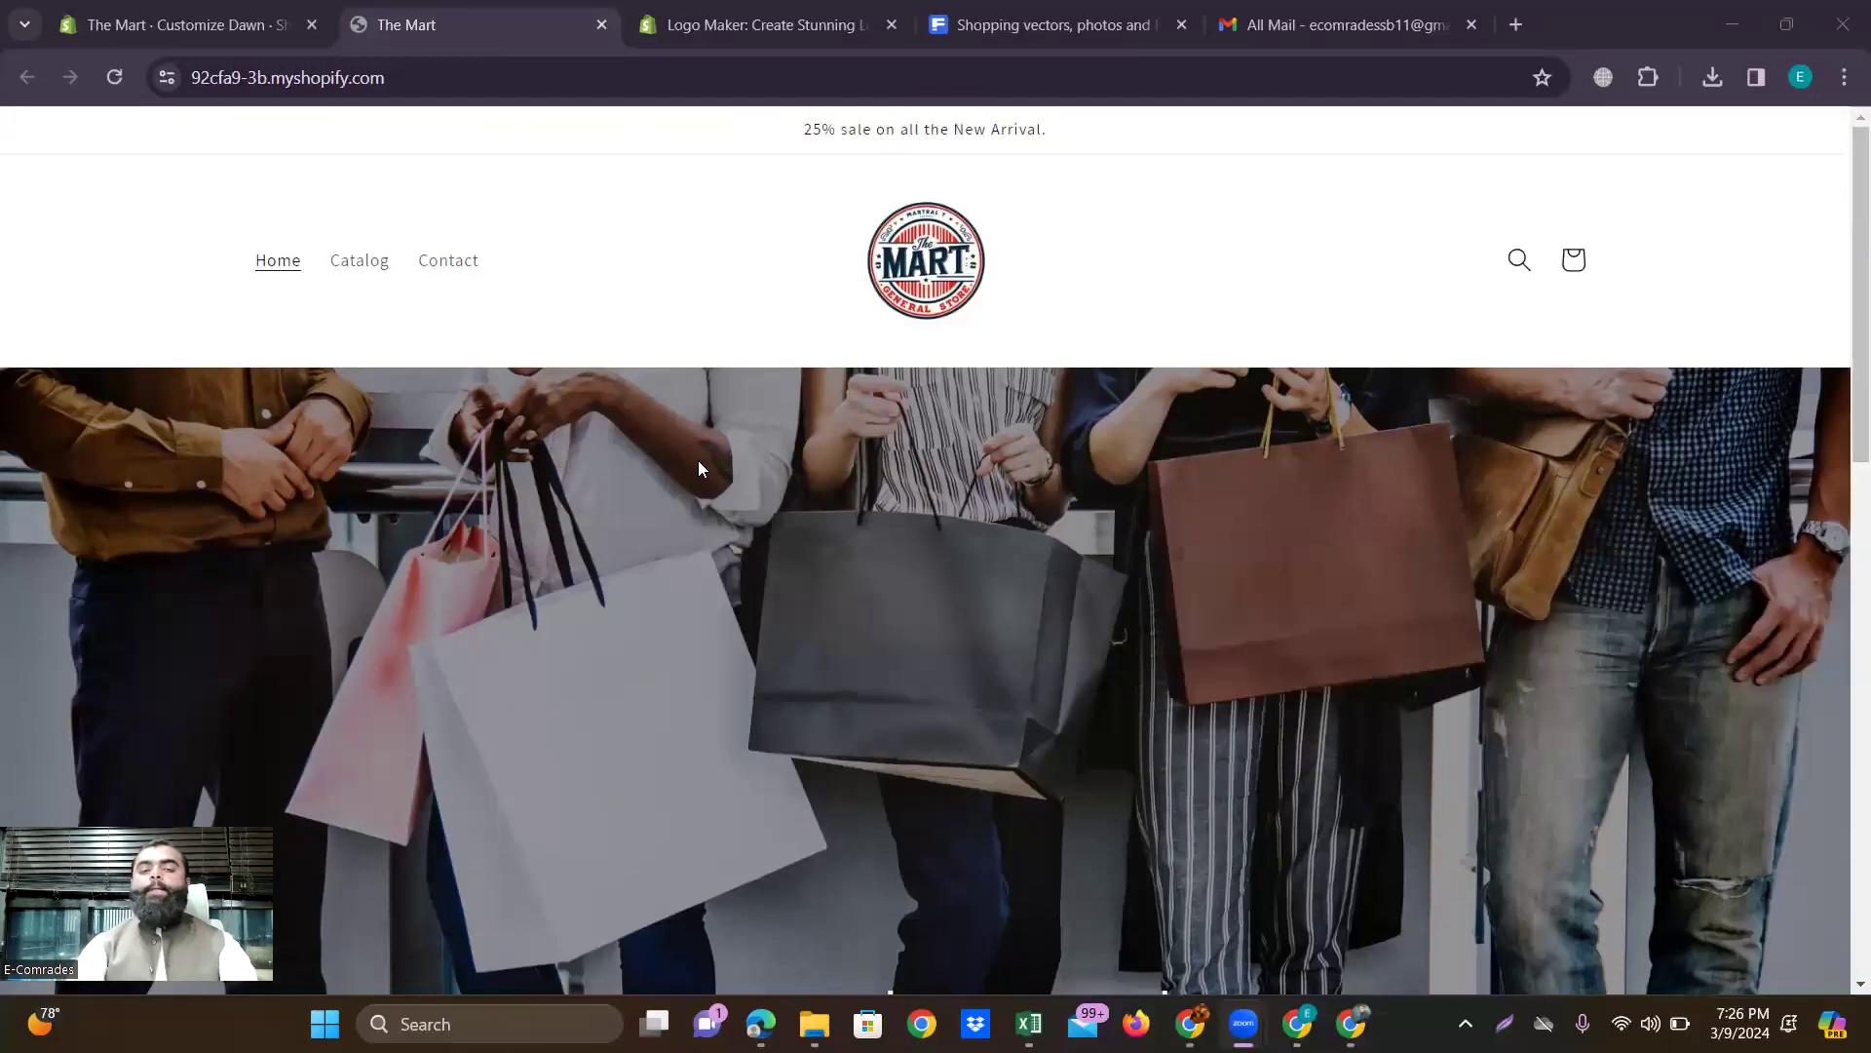
scroll(698, 469, down, 3)
scroll(698, 469, up, 2)
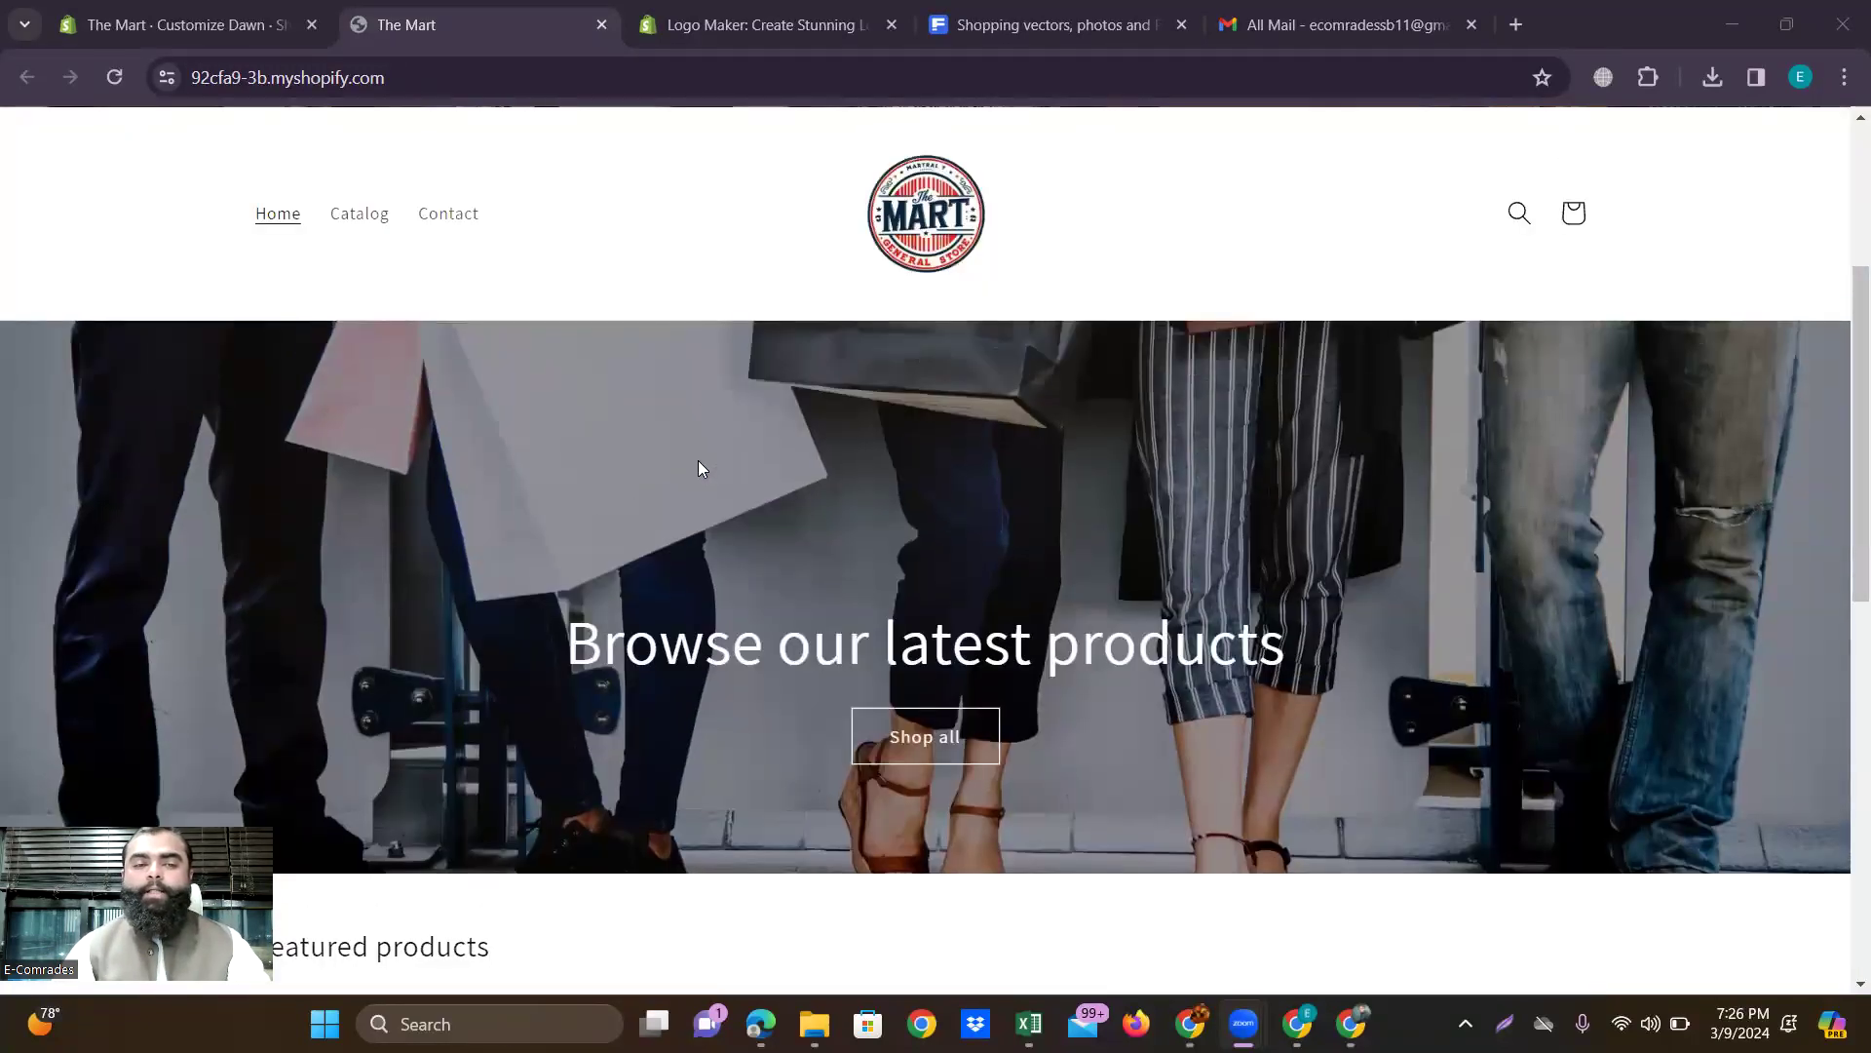
scroll(698, 469, down, 4)
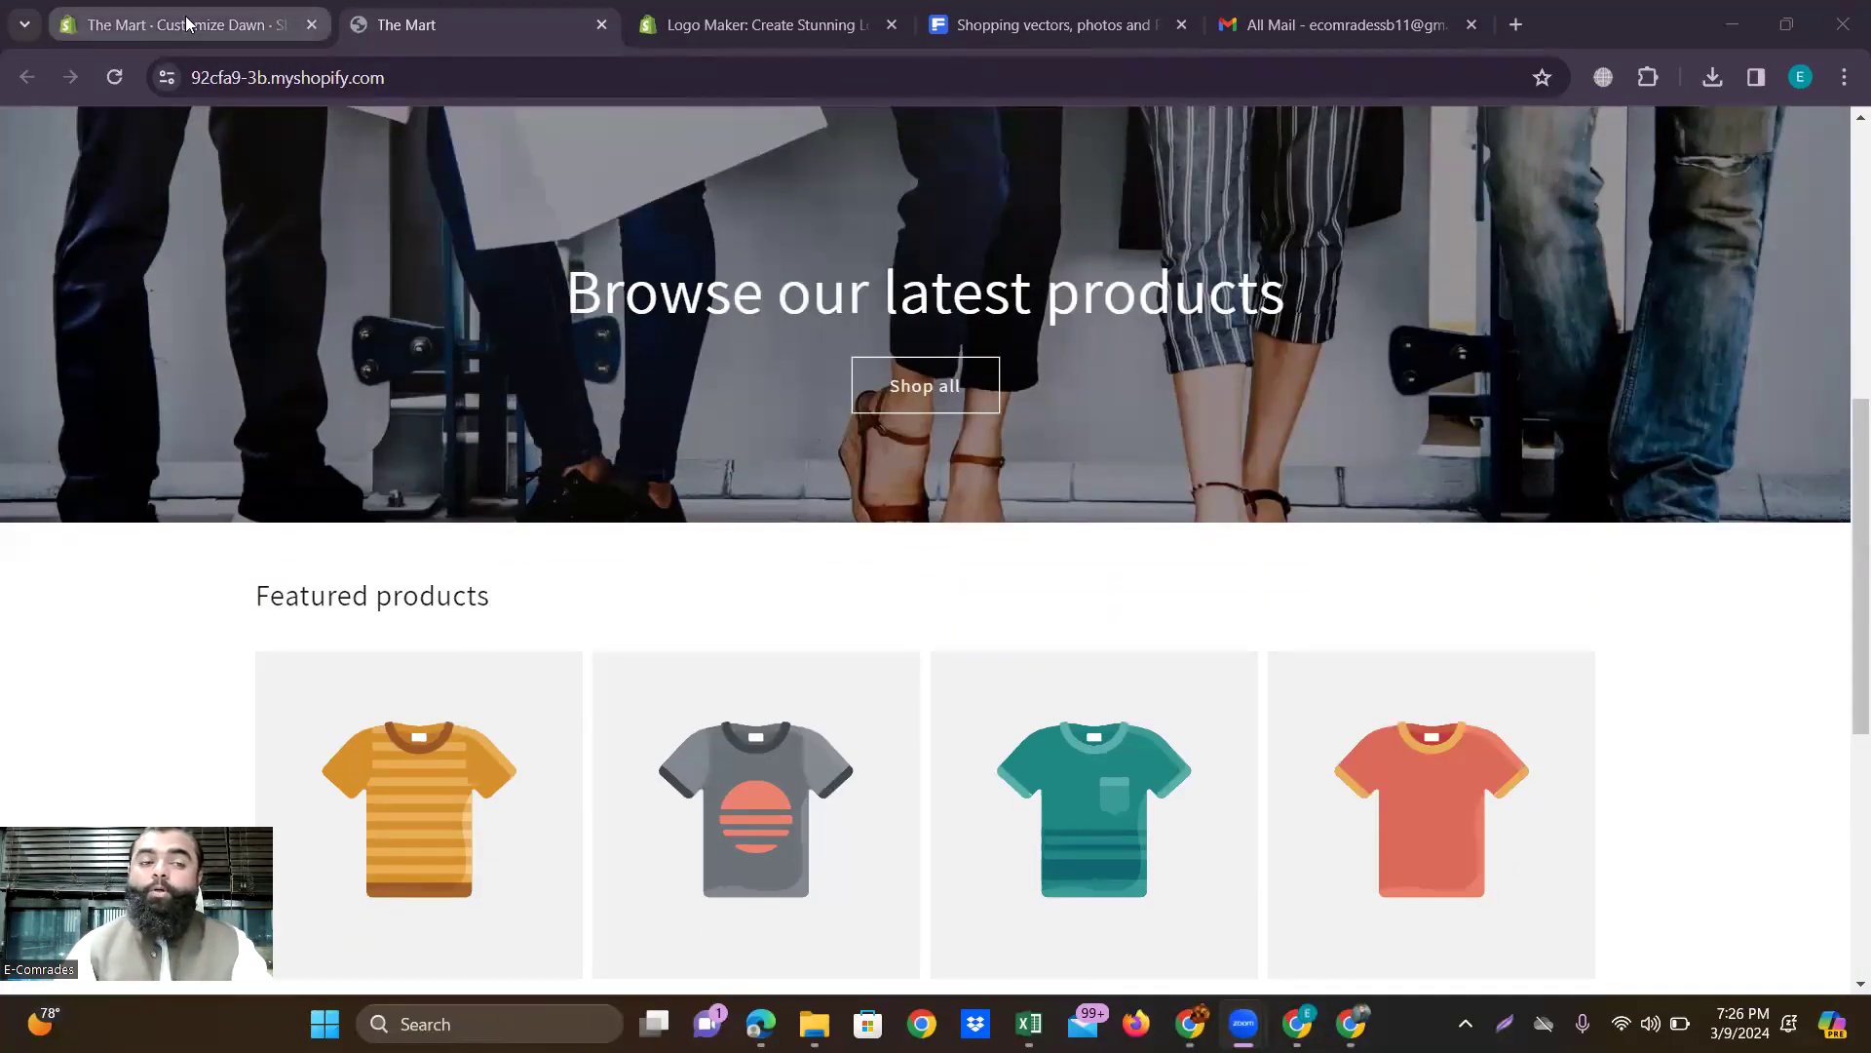
Back in the theme editor, try a 70% image overlay opacity on the banner, set it to 50% and save the theme.
click(187, 23)
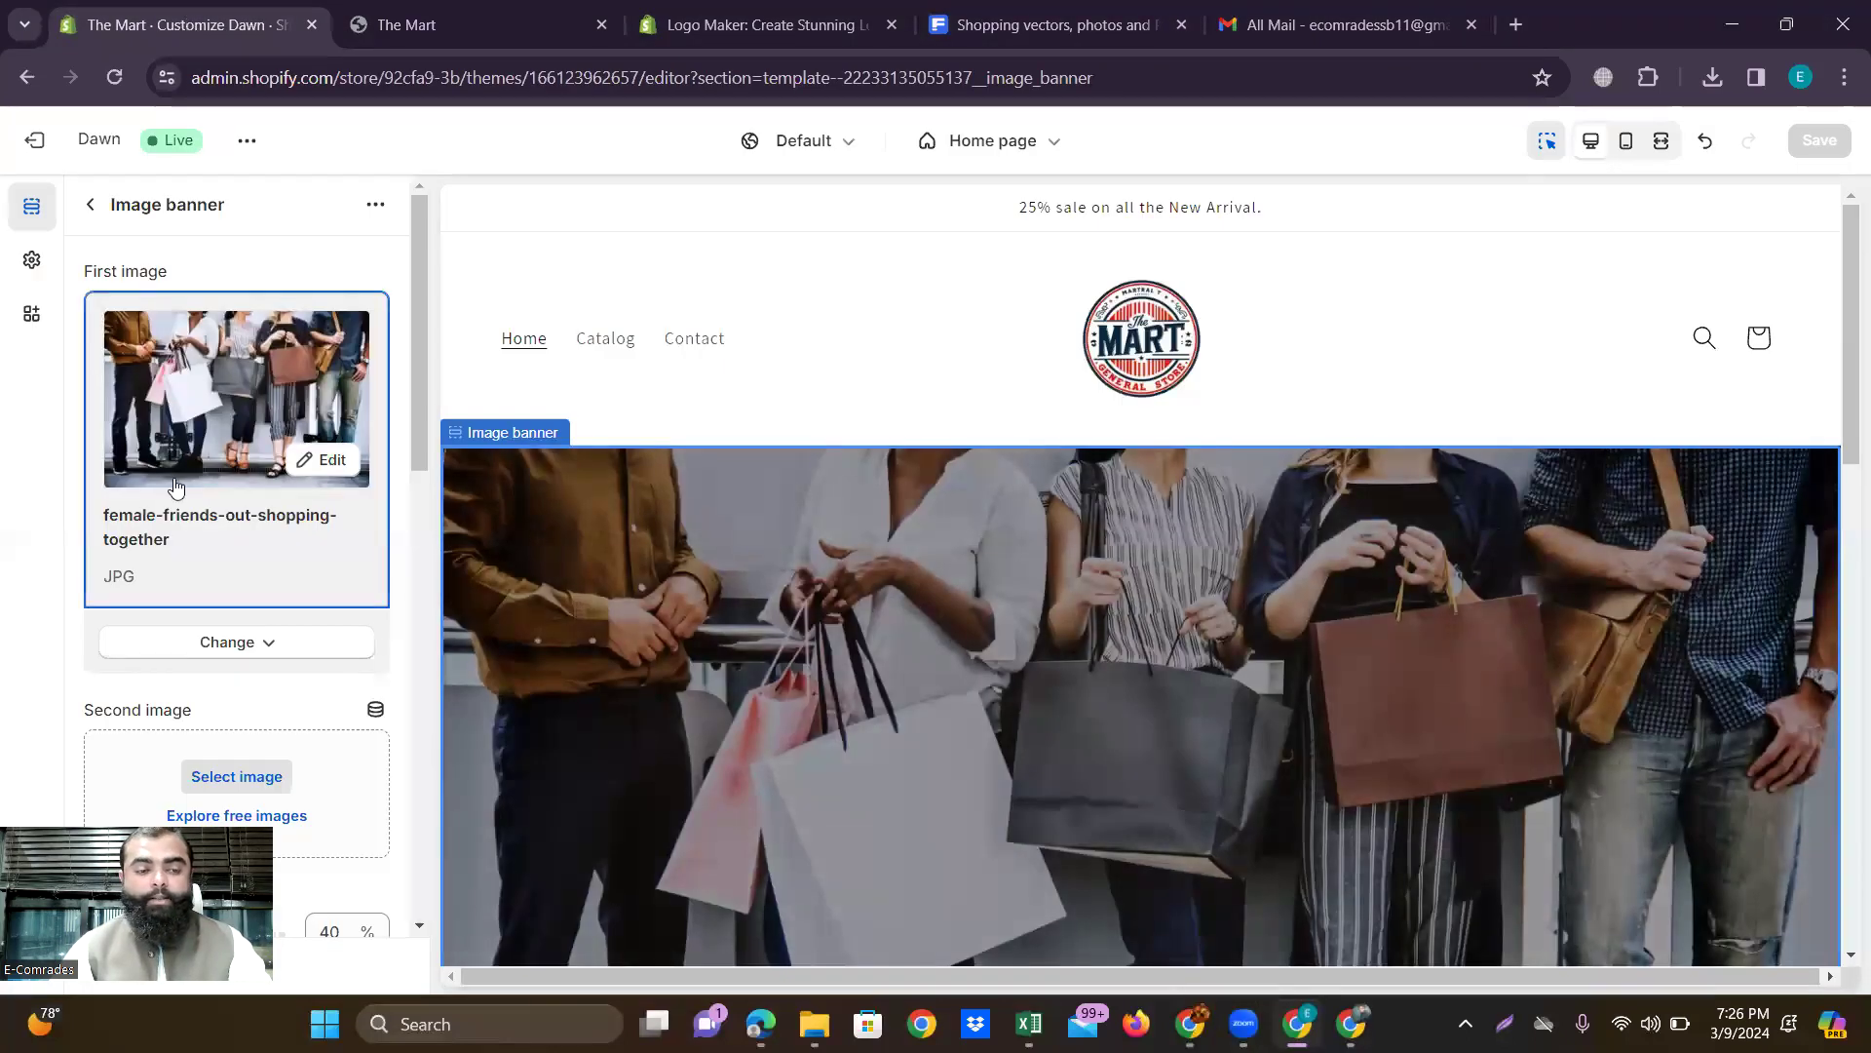
scroll(175, 488, down, 3)
scroll(176, 488, down, 2)
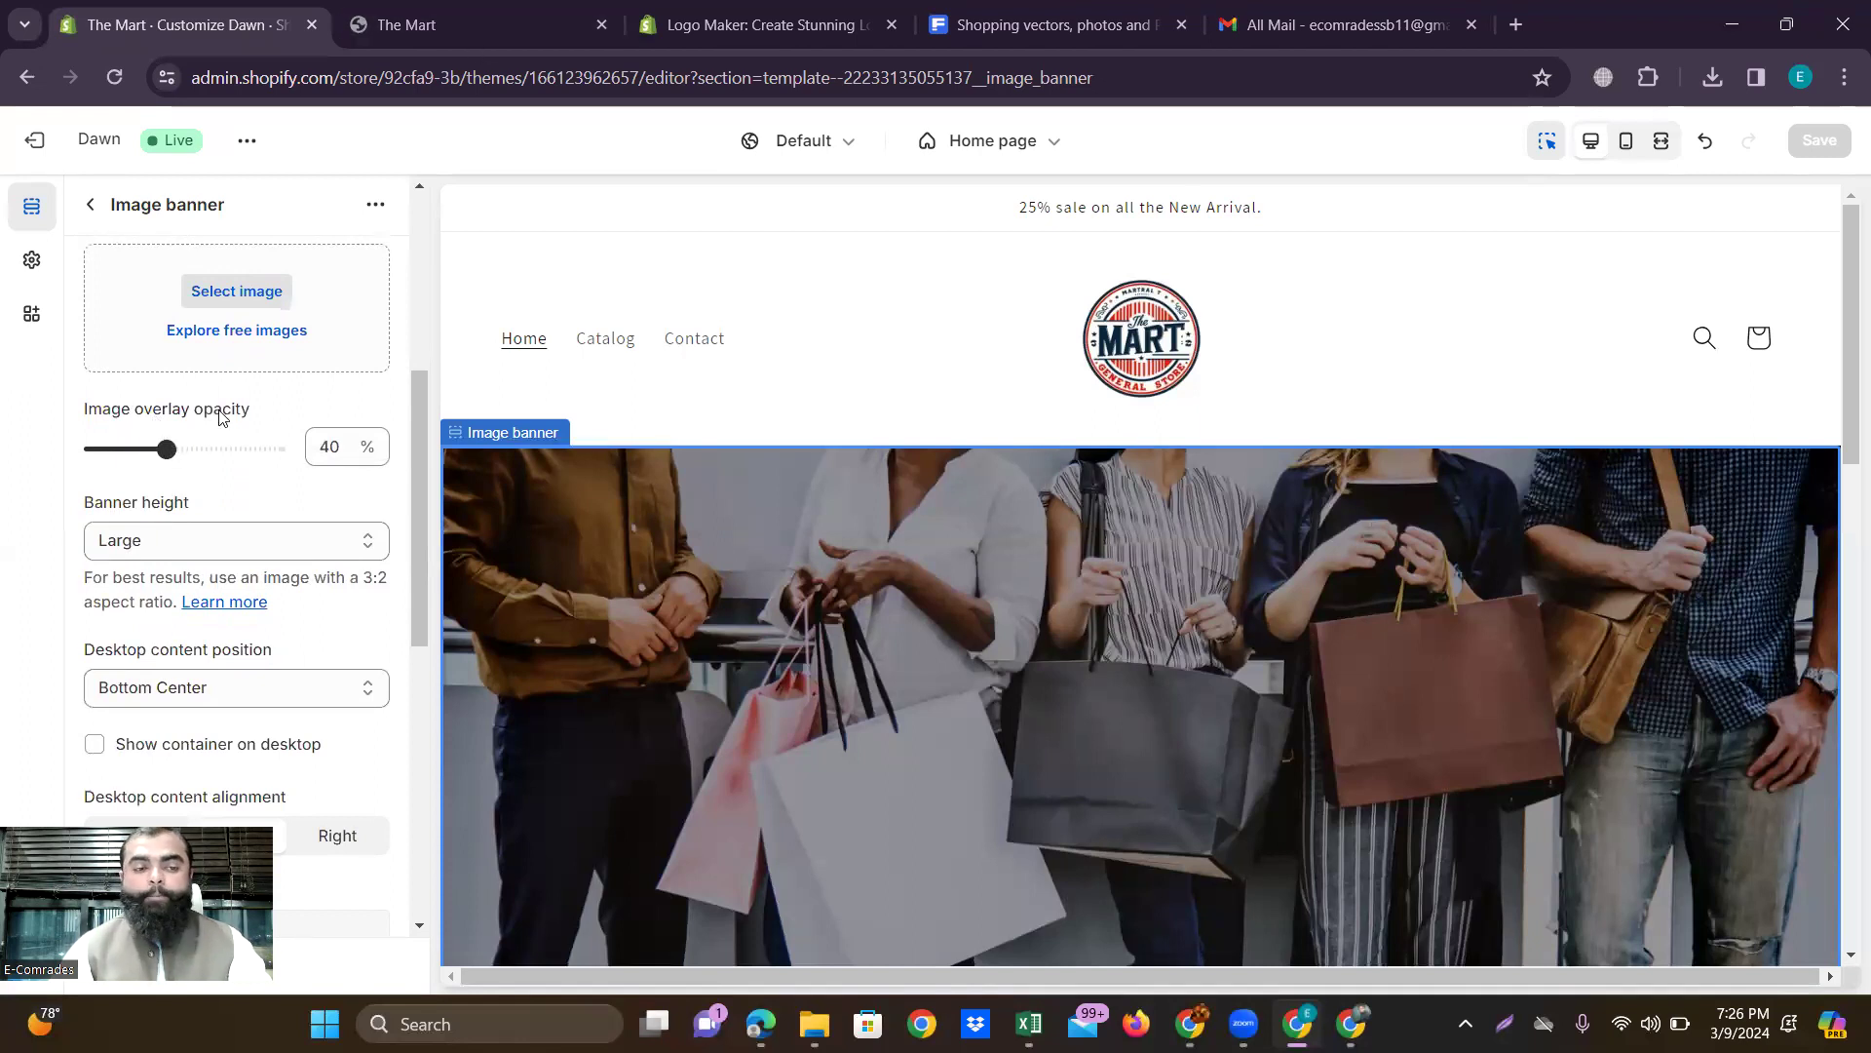
drag(193, 458, 223, 467)
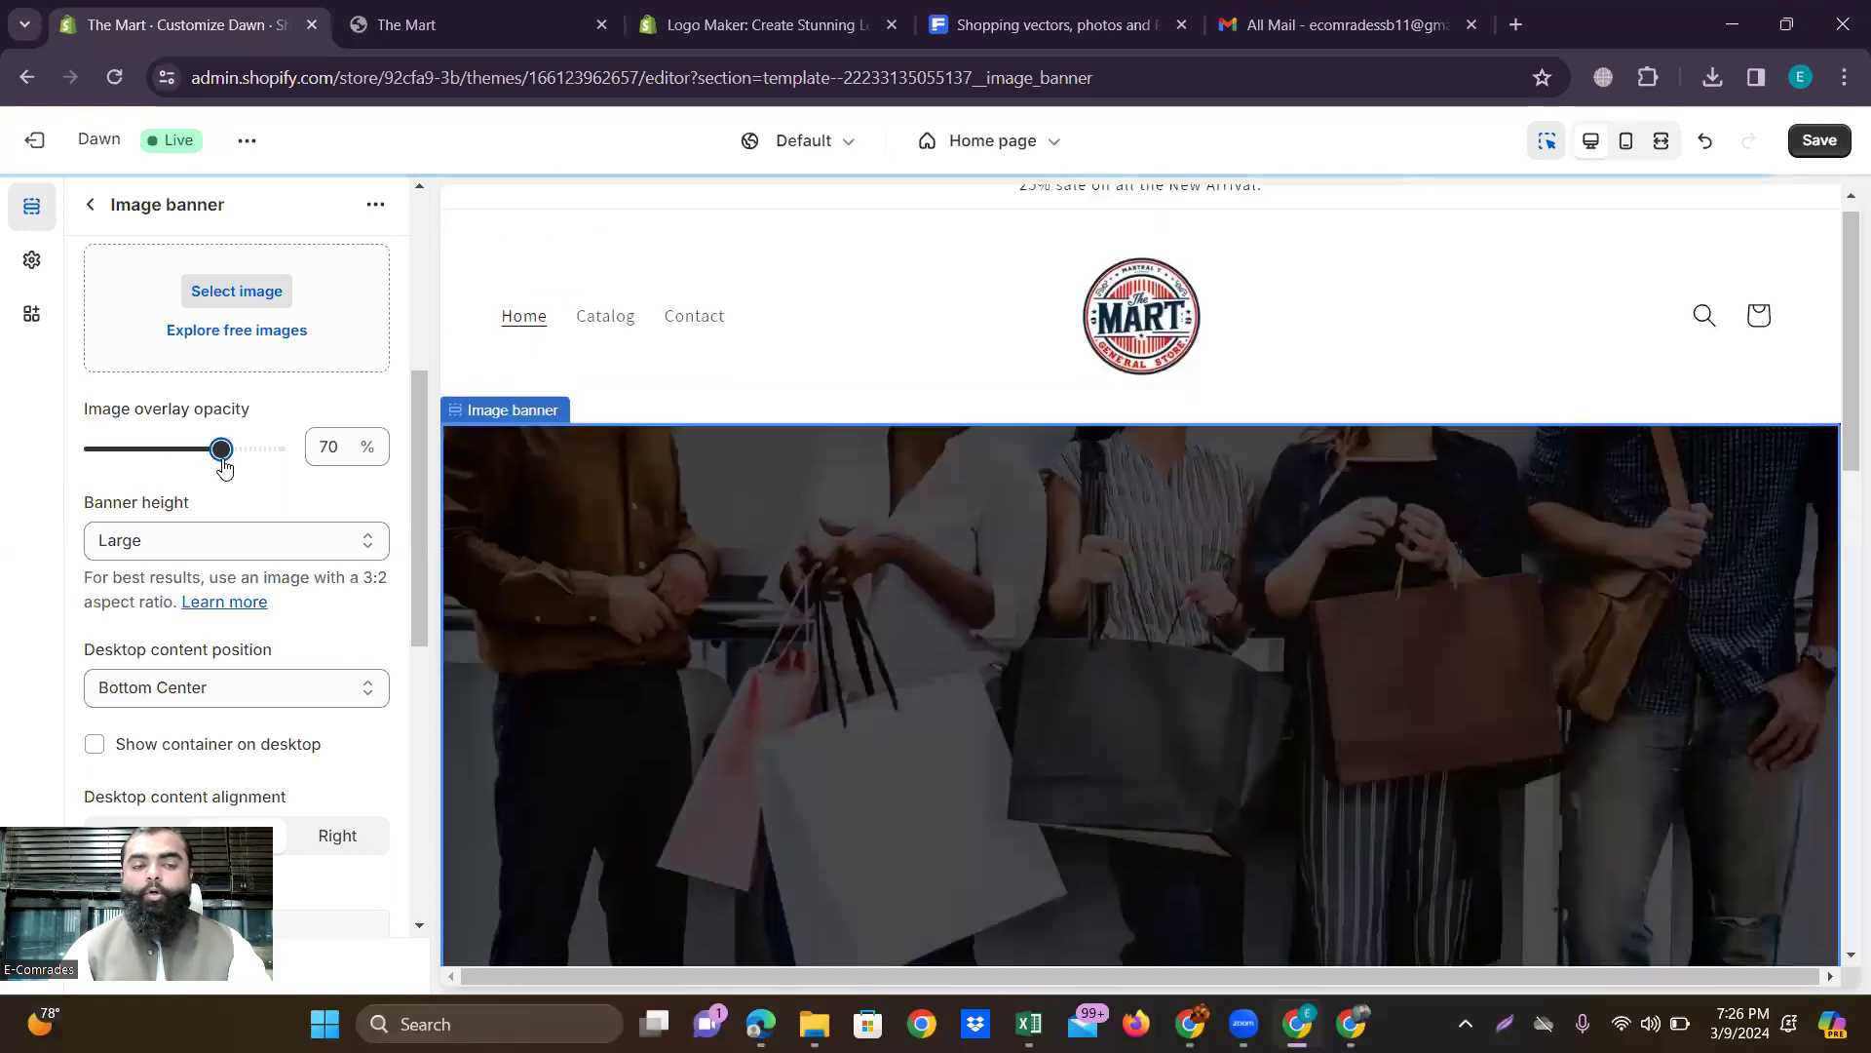
click(472, 19)
click(185, 24)
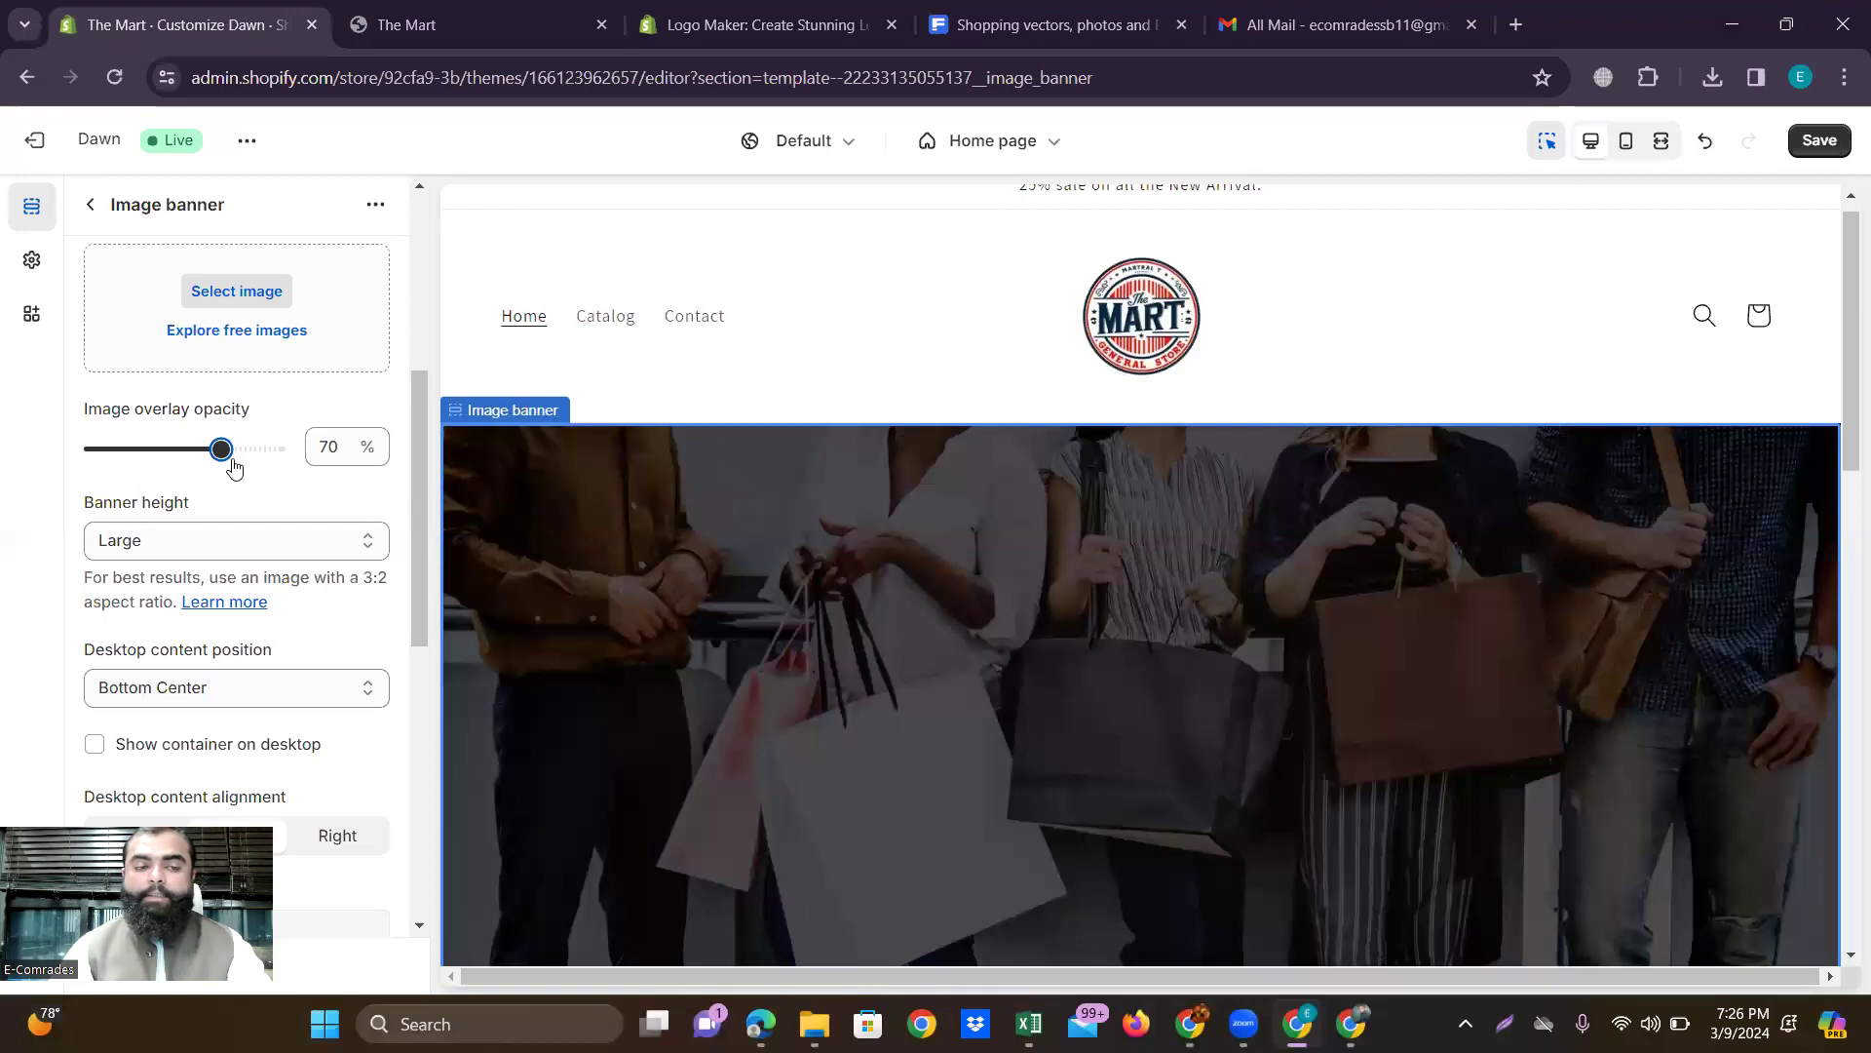
click(168, 450)
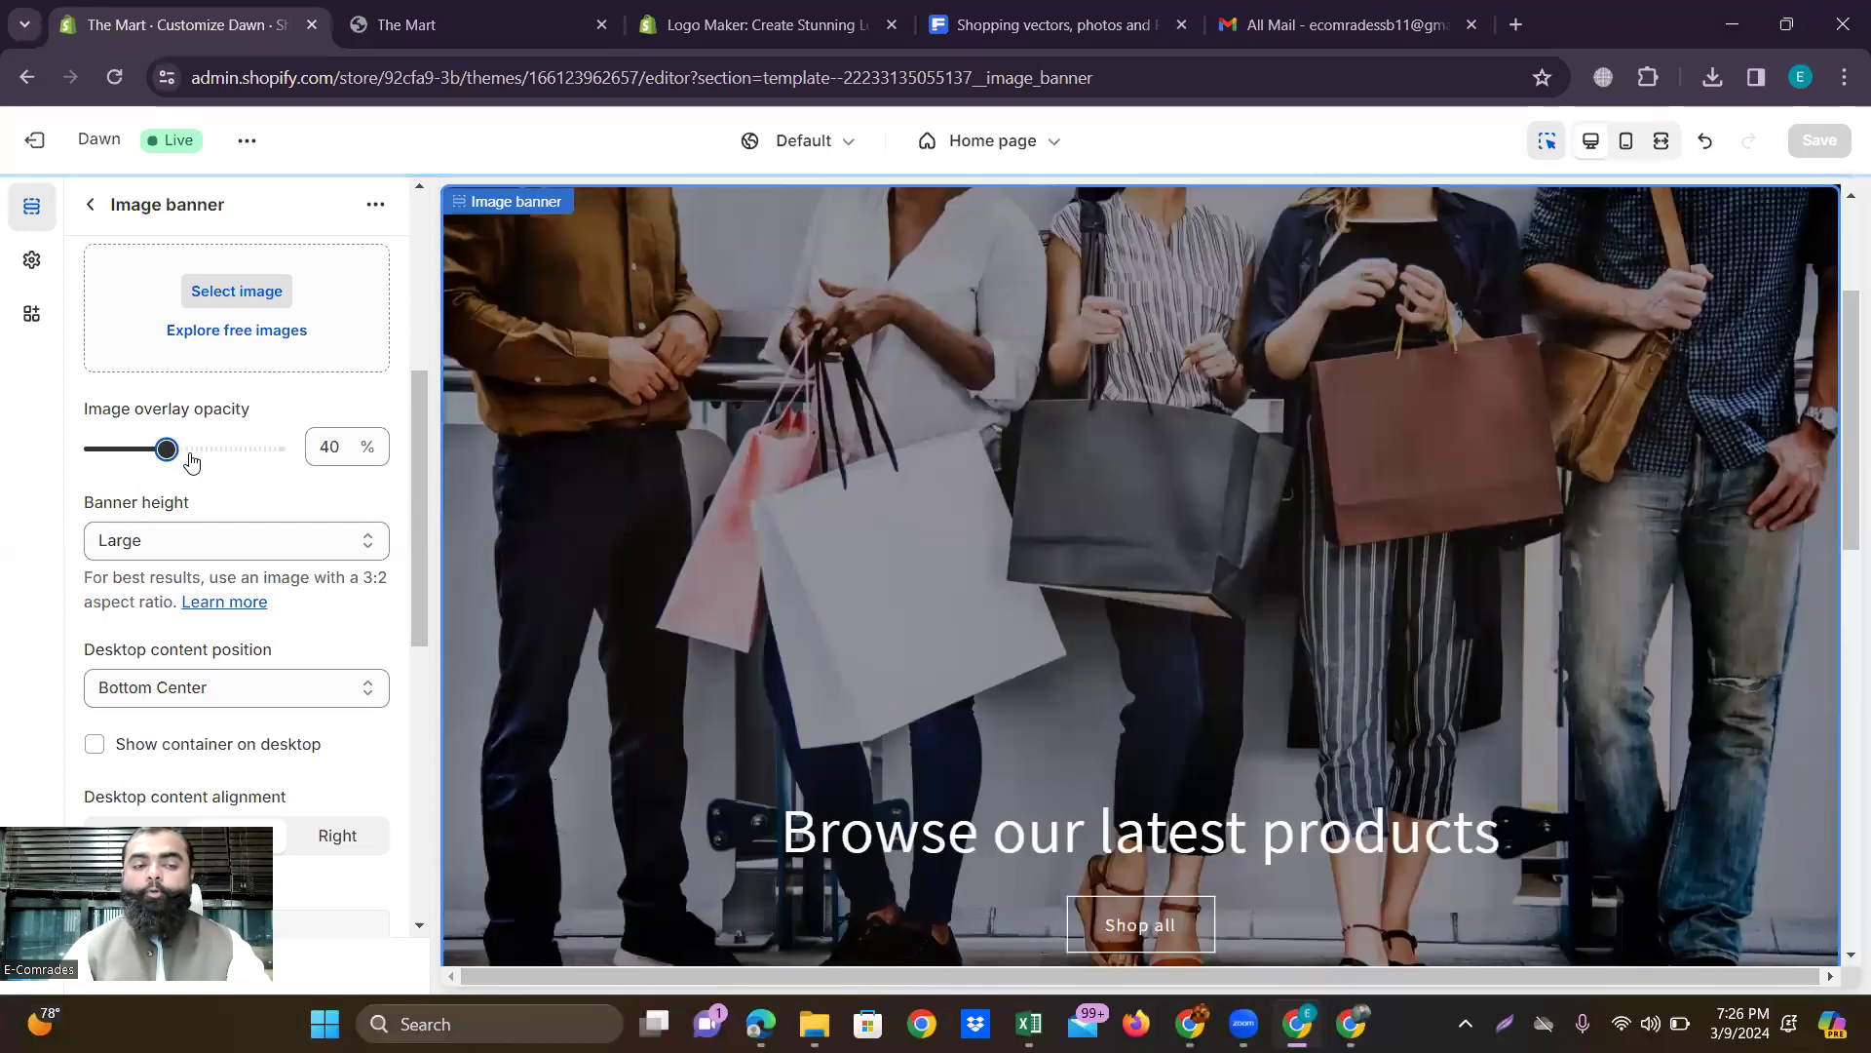
click(188, 451)
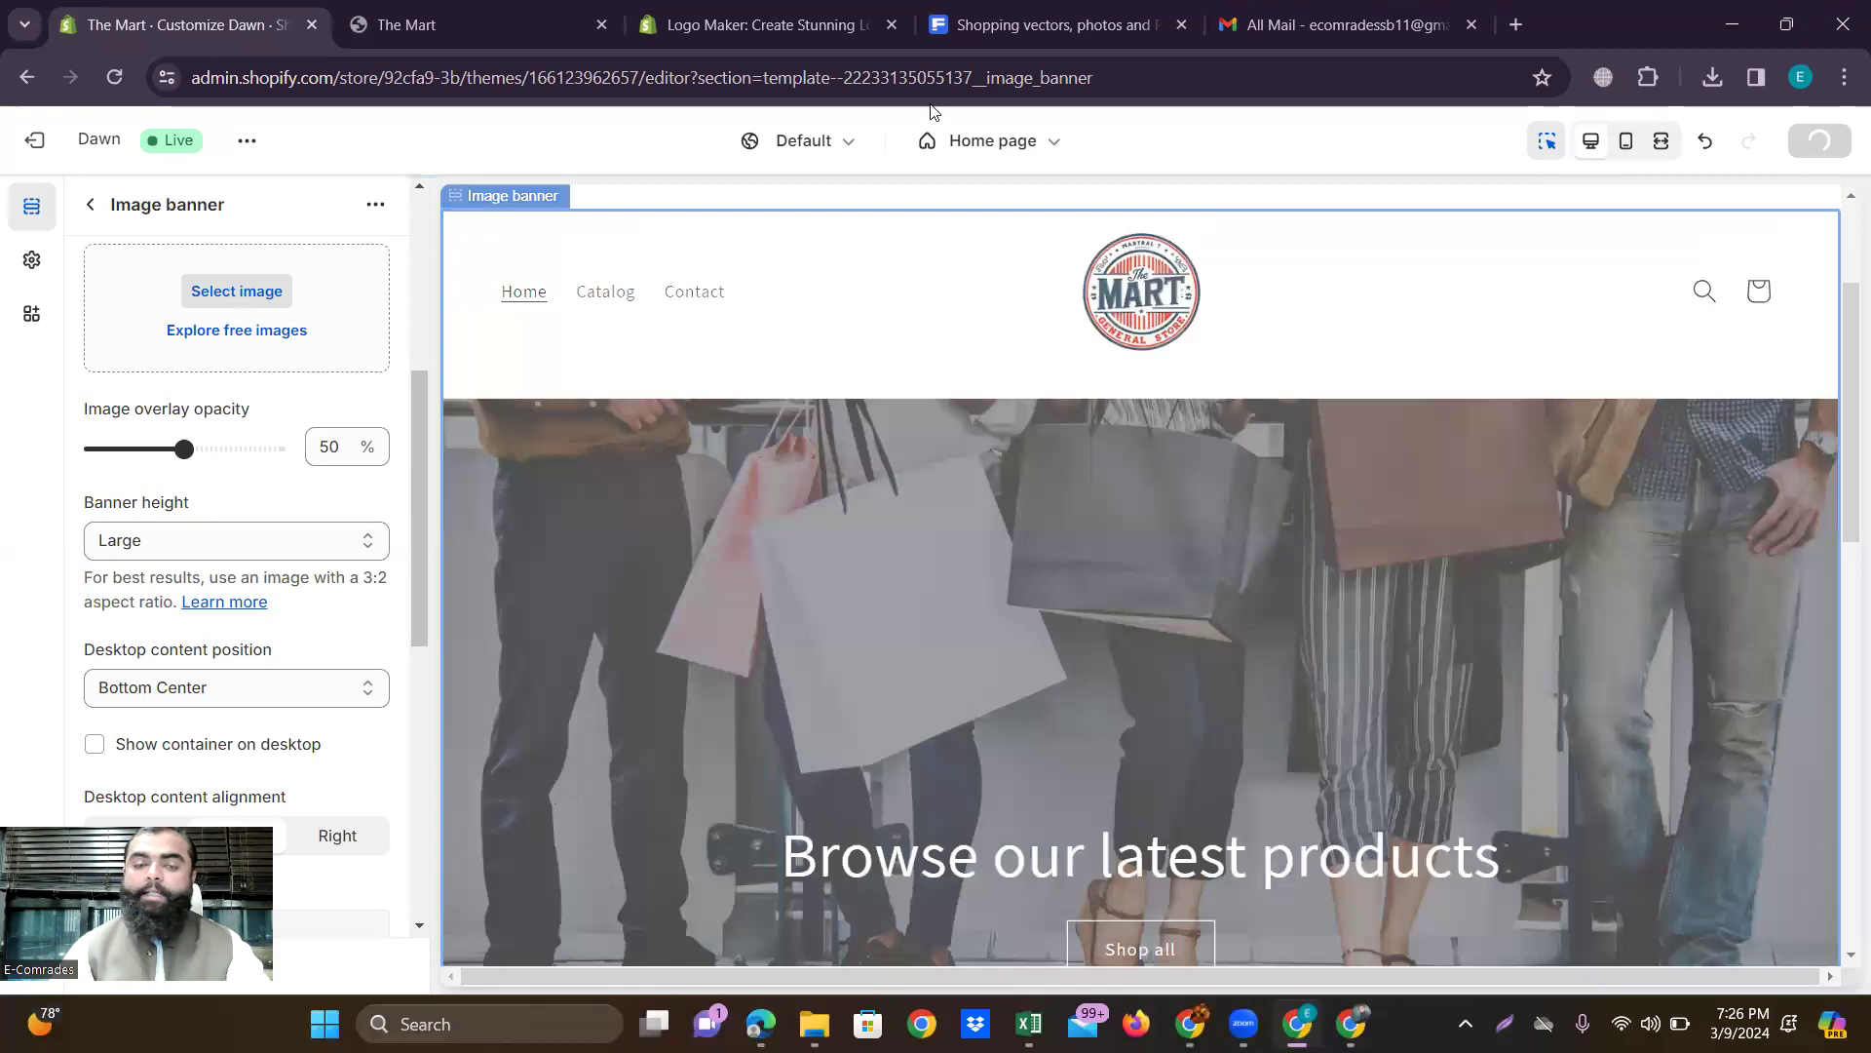
Reload the live storefront to check the banner's overlay, and compare the banner's size there with the editor's banner height setting.
click(370, 27)
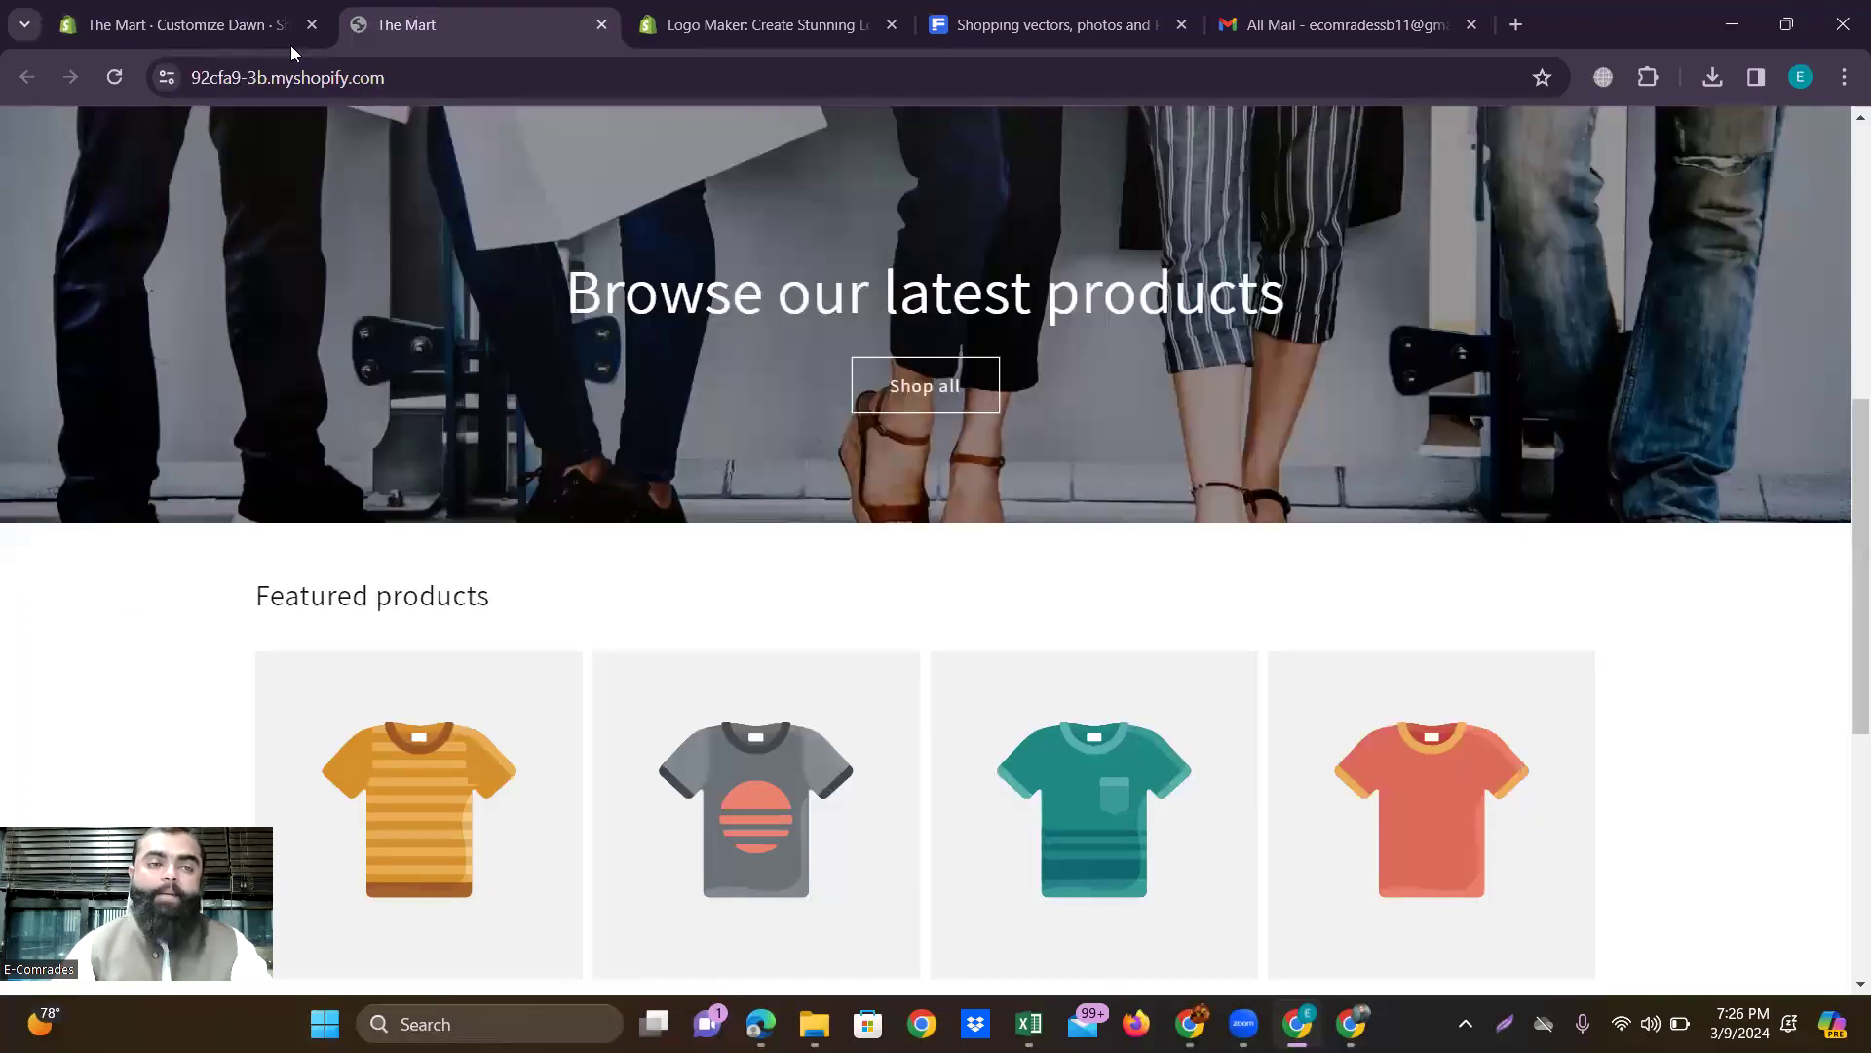
click(113, 78)
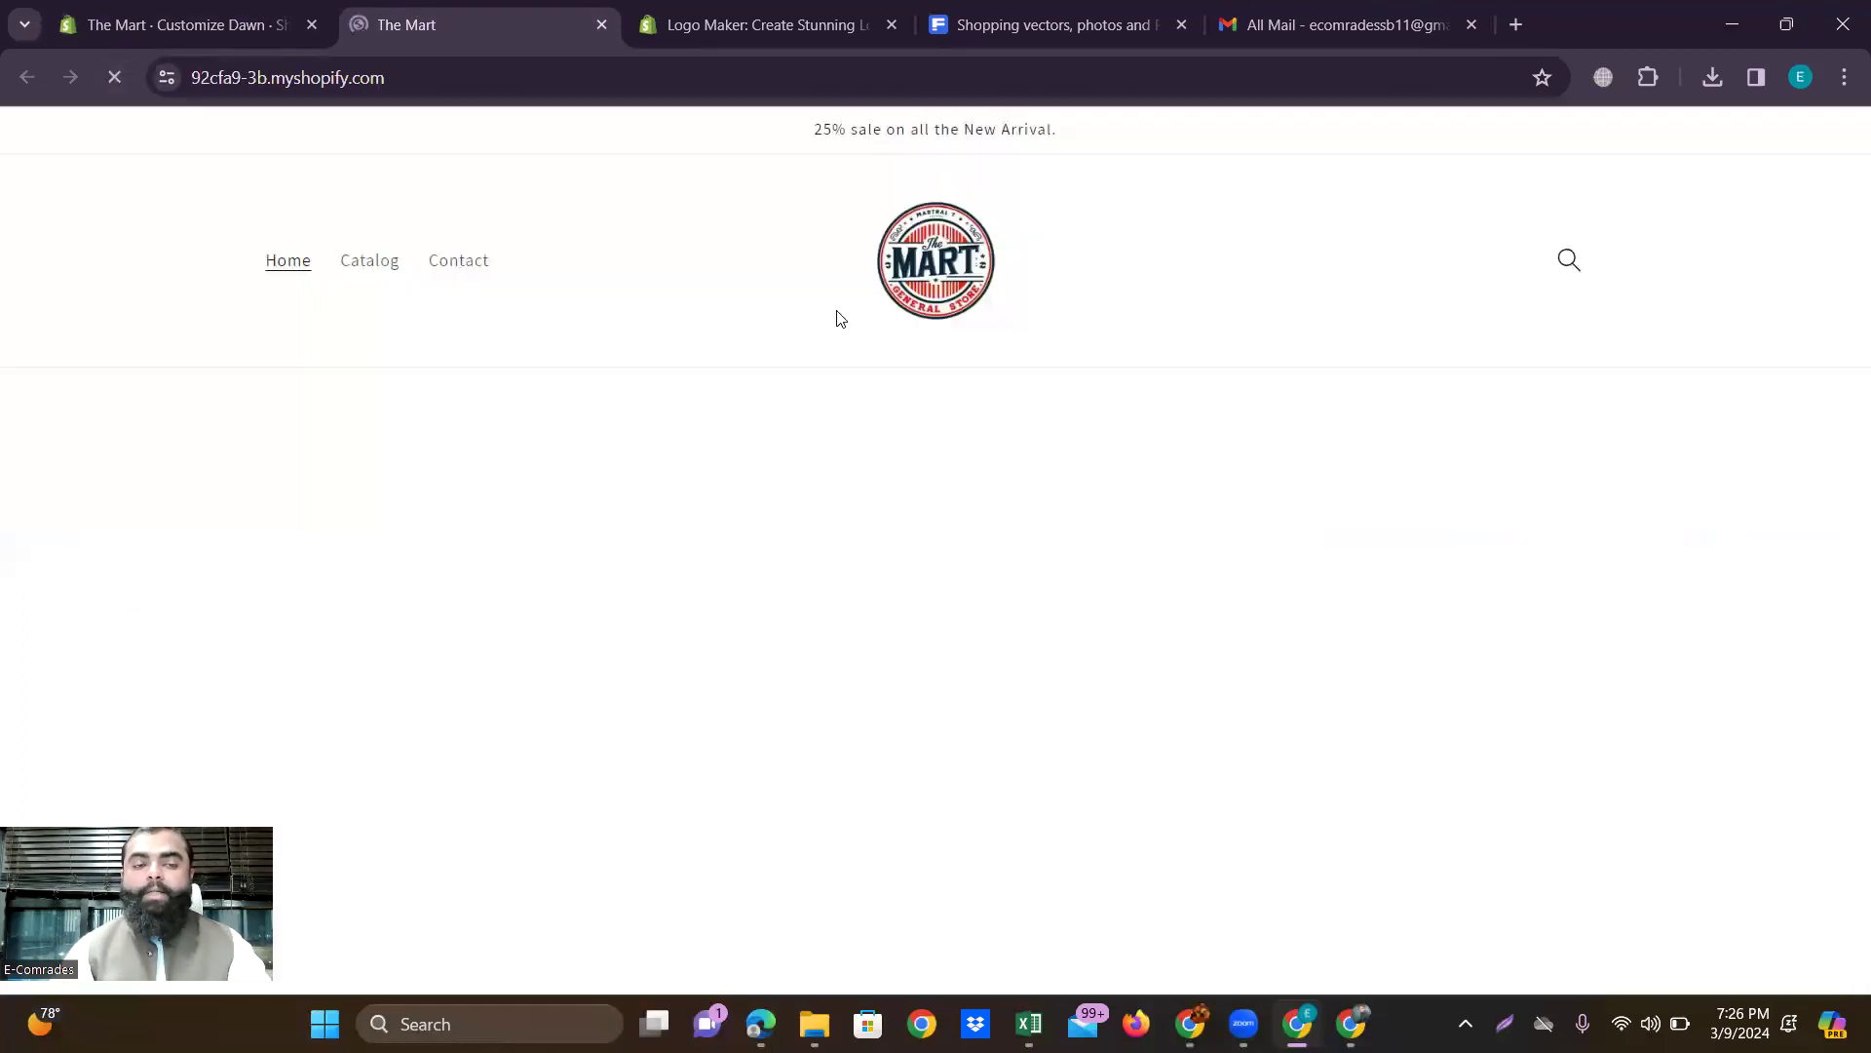
scroll(836, 310, up, 5)
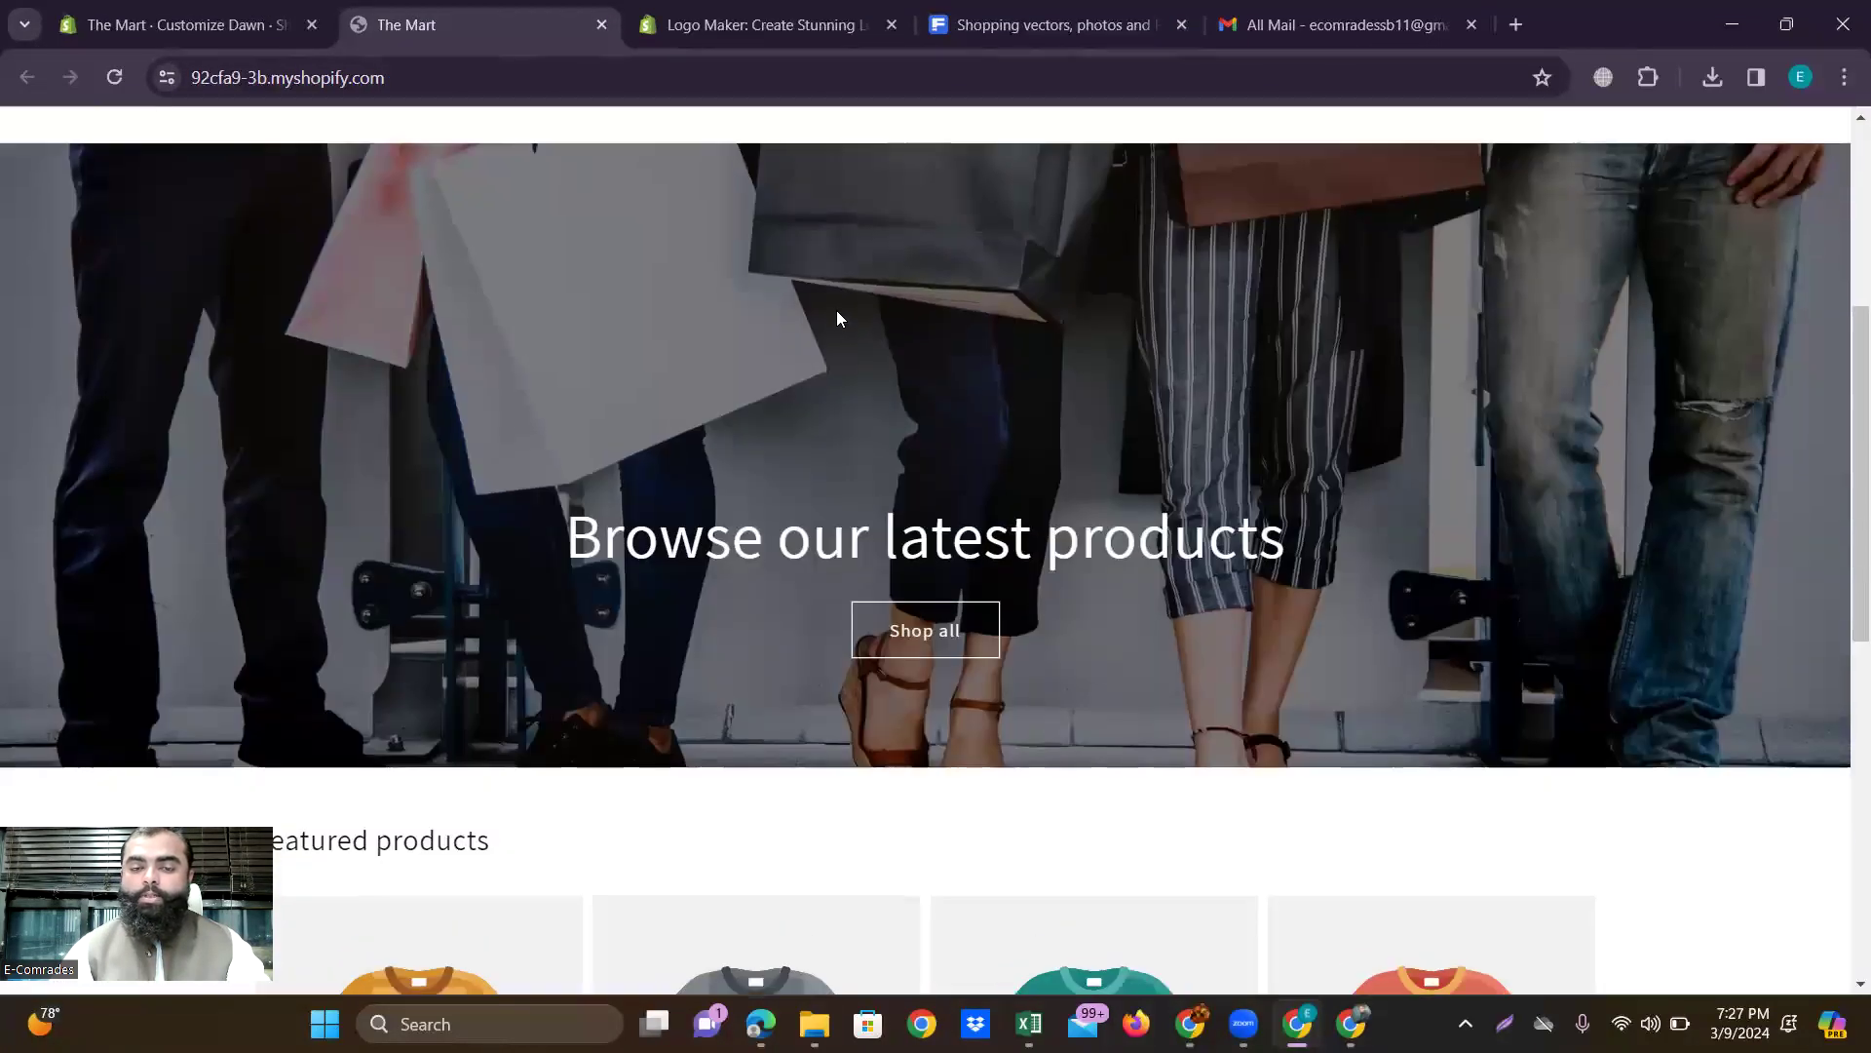
click(234, 14)
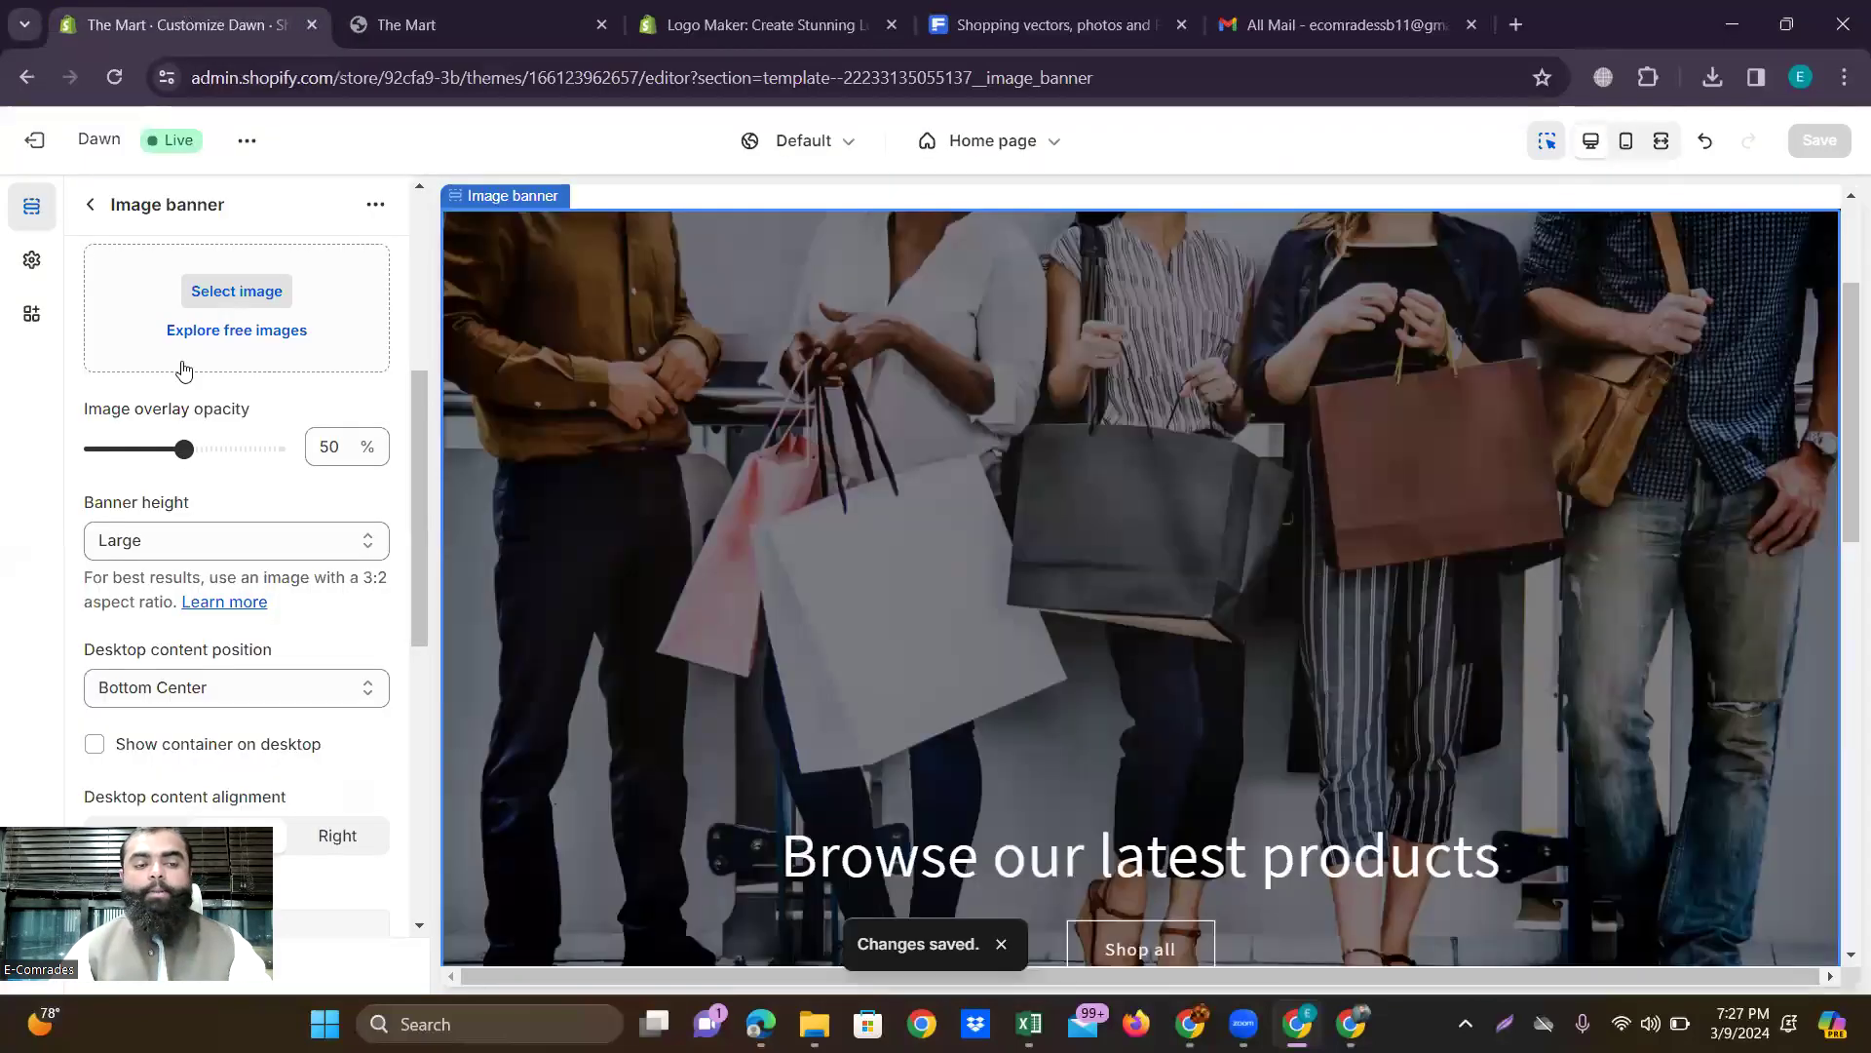
scroll(222, 499, down, 1)
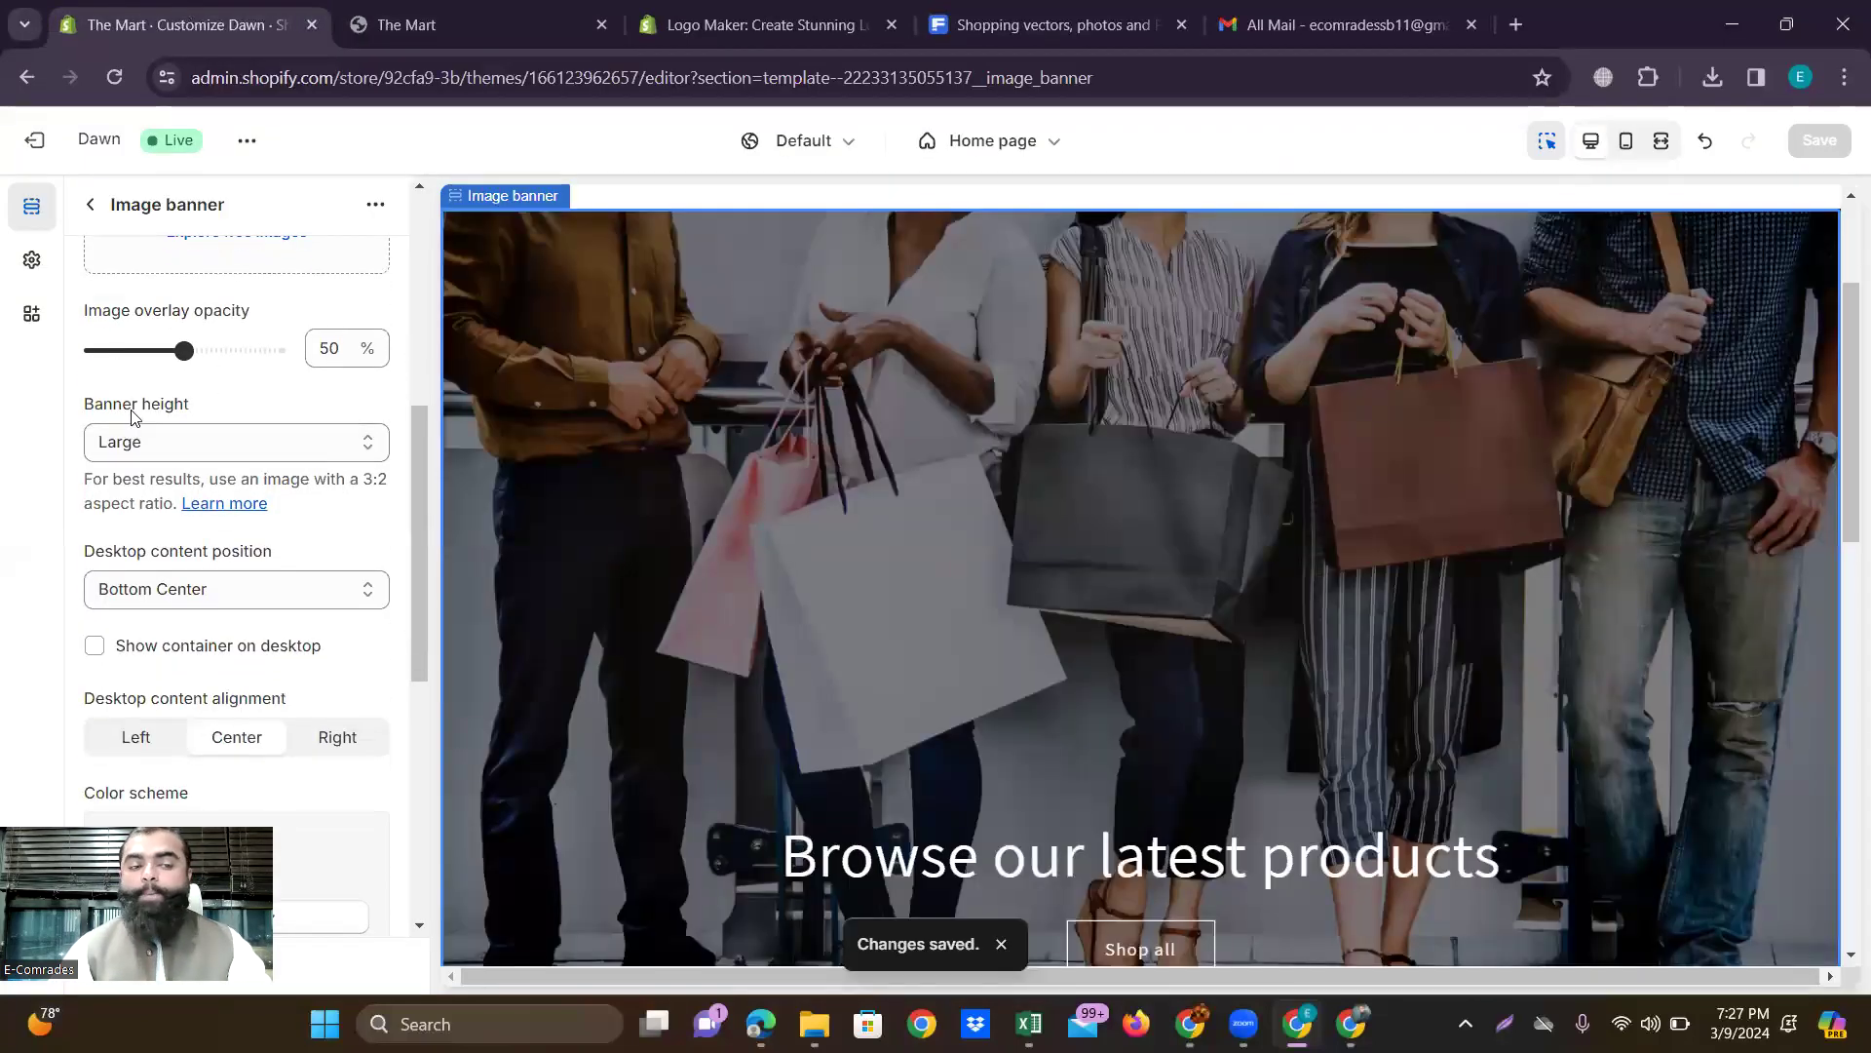
click(409, 14)
scroll(1133, 486, down, 5)
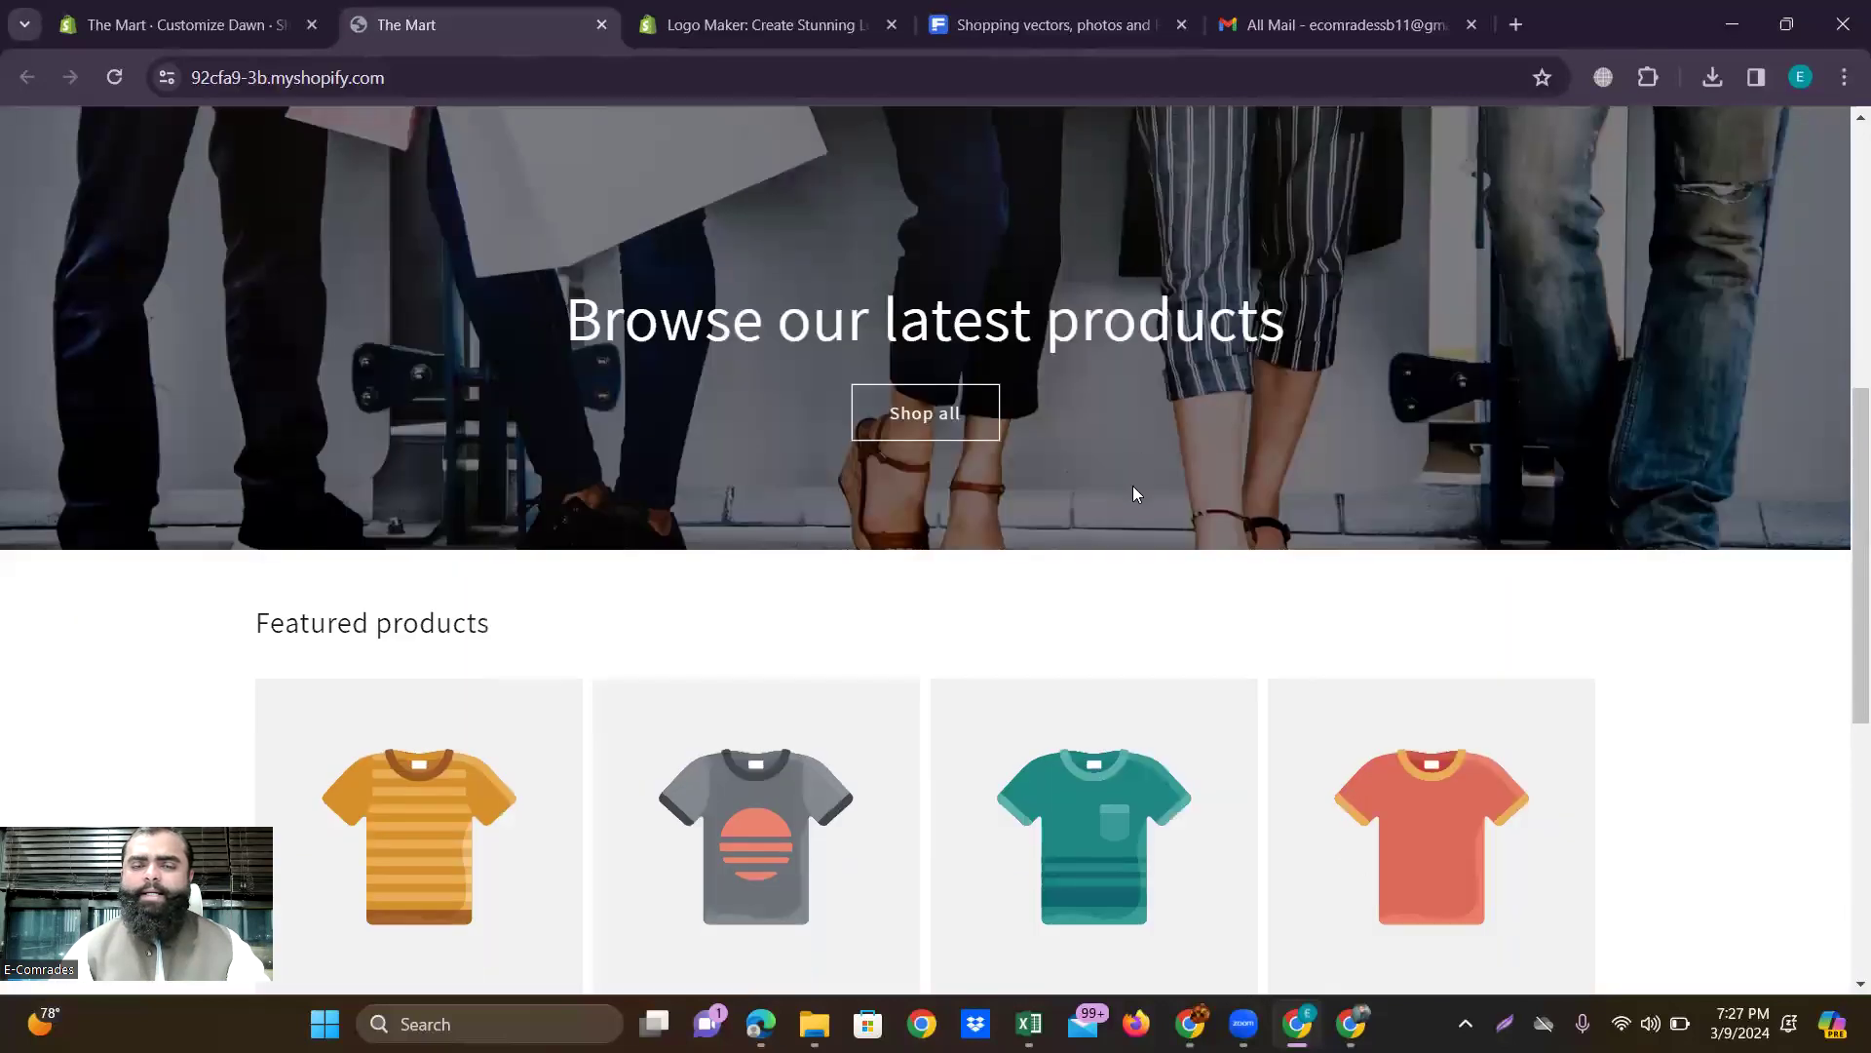
scroll(1132, 485, up, 5)
scroll(1132, 486, down, 3)
scroll(1132, 486, up, 2)
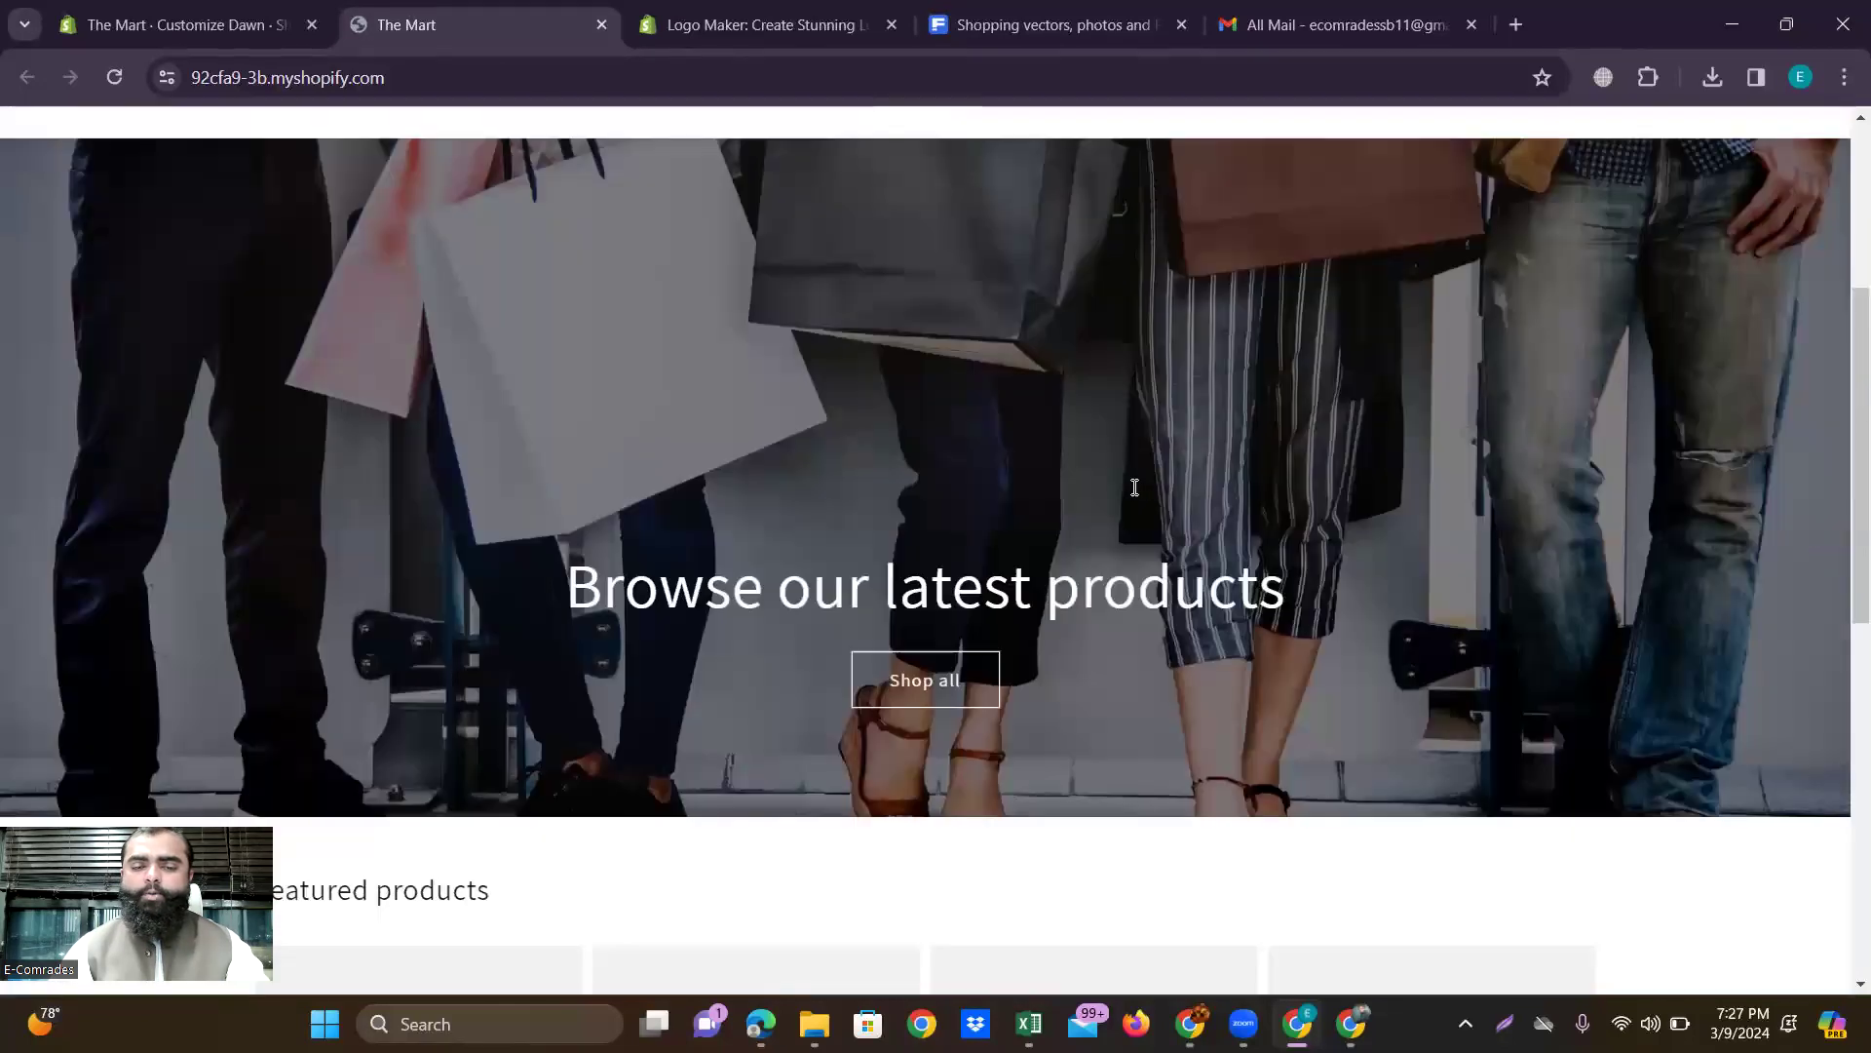
Return to the theme editor and set the image banner's height to Medium.
click(240, 13)
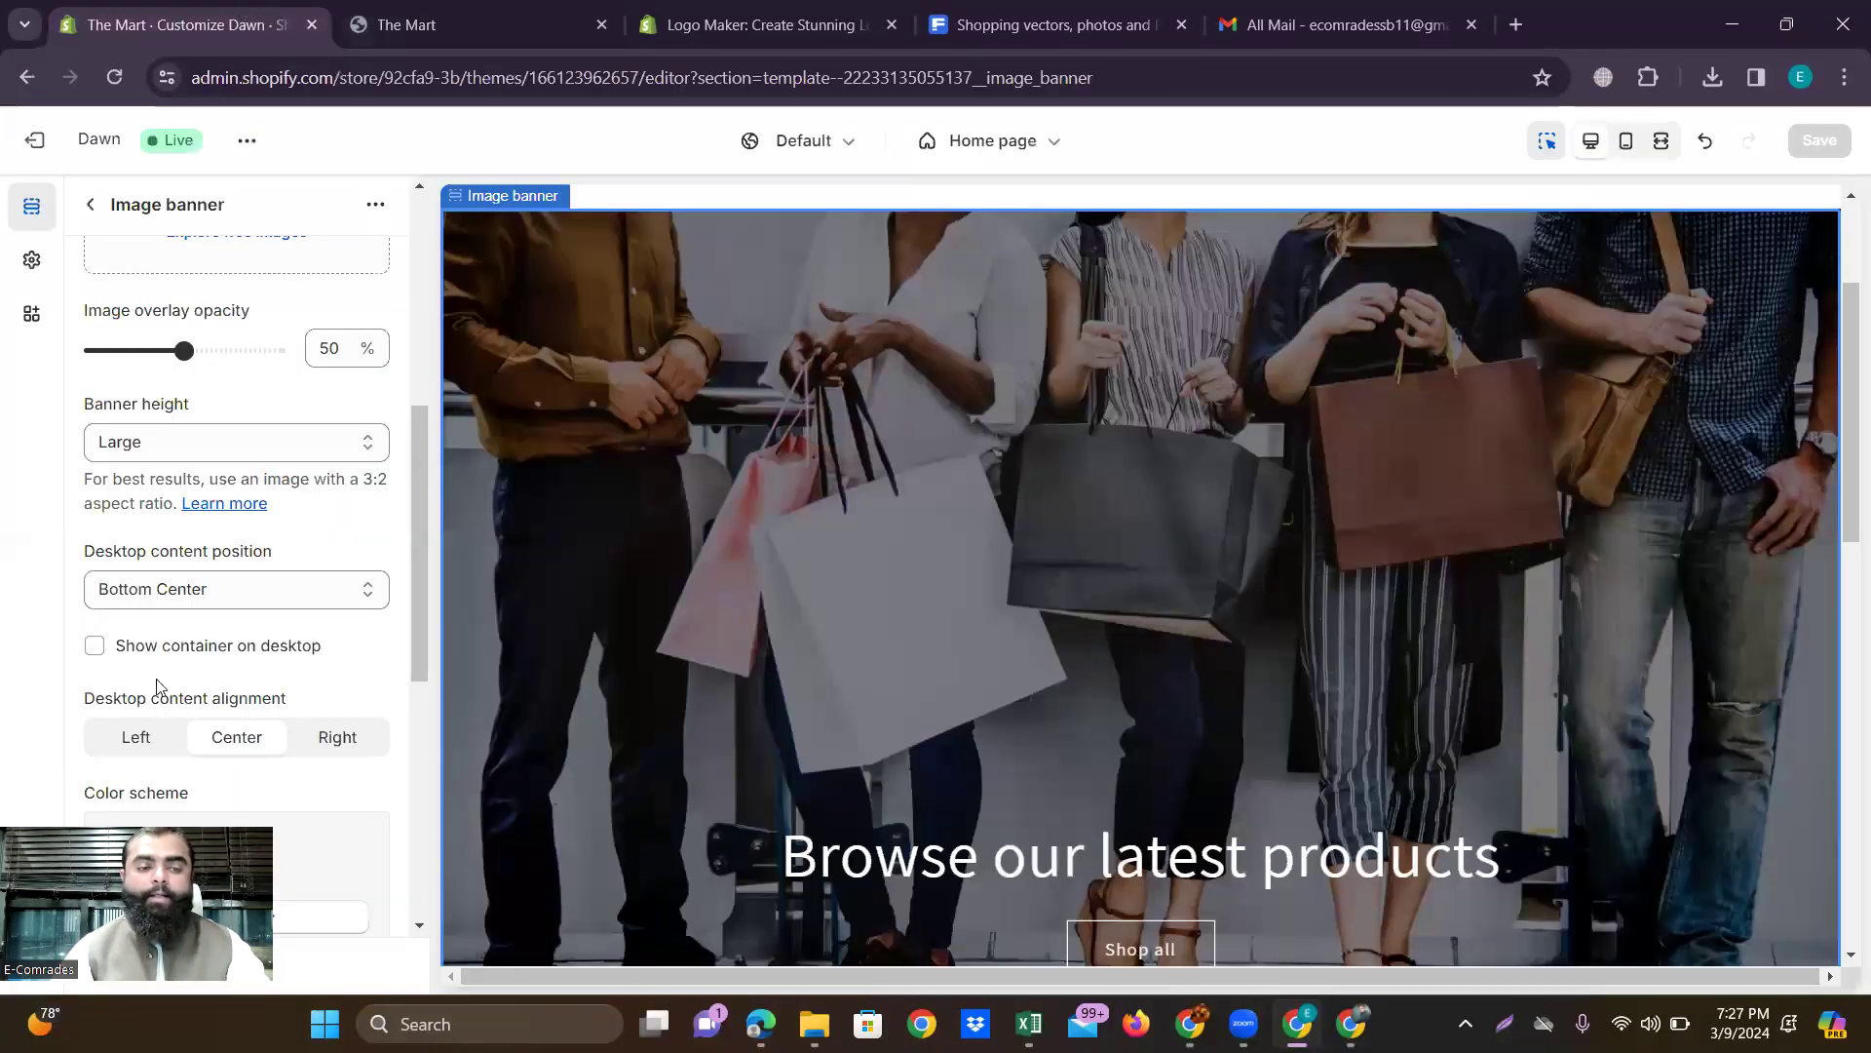
click(215, 447)
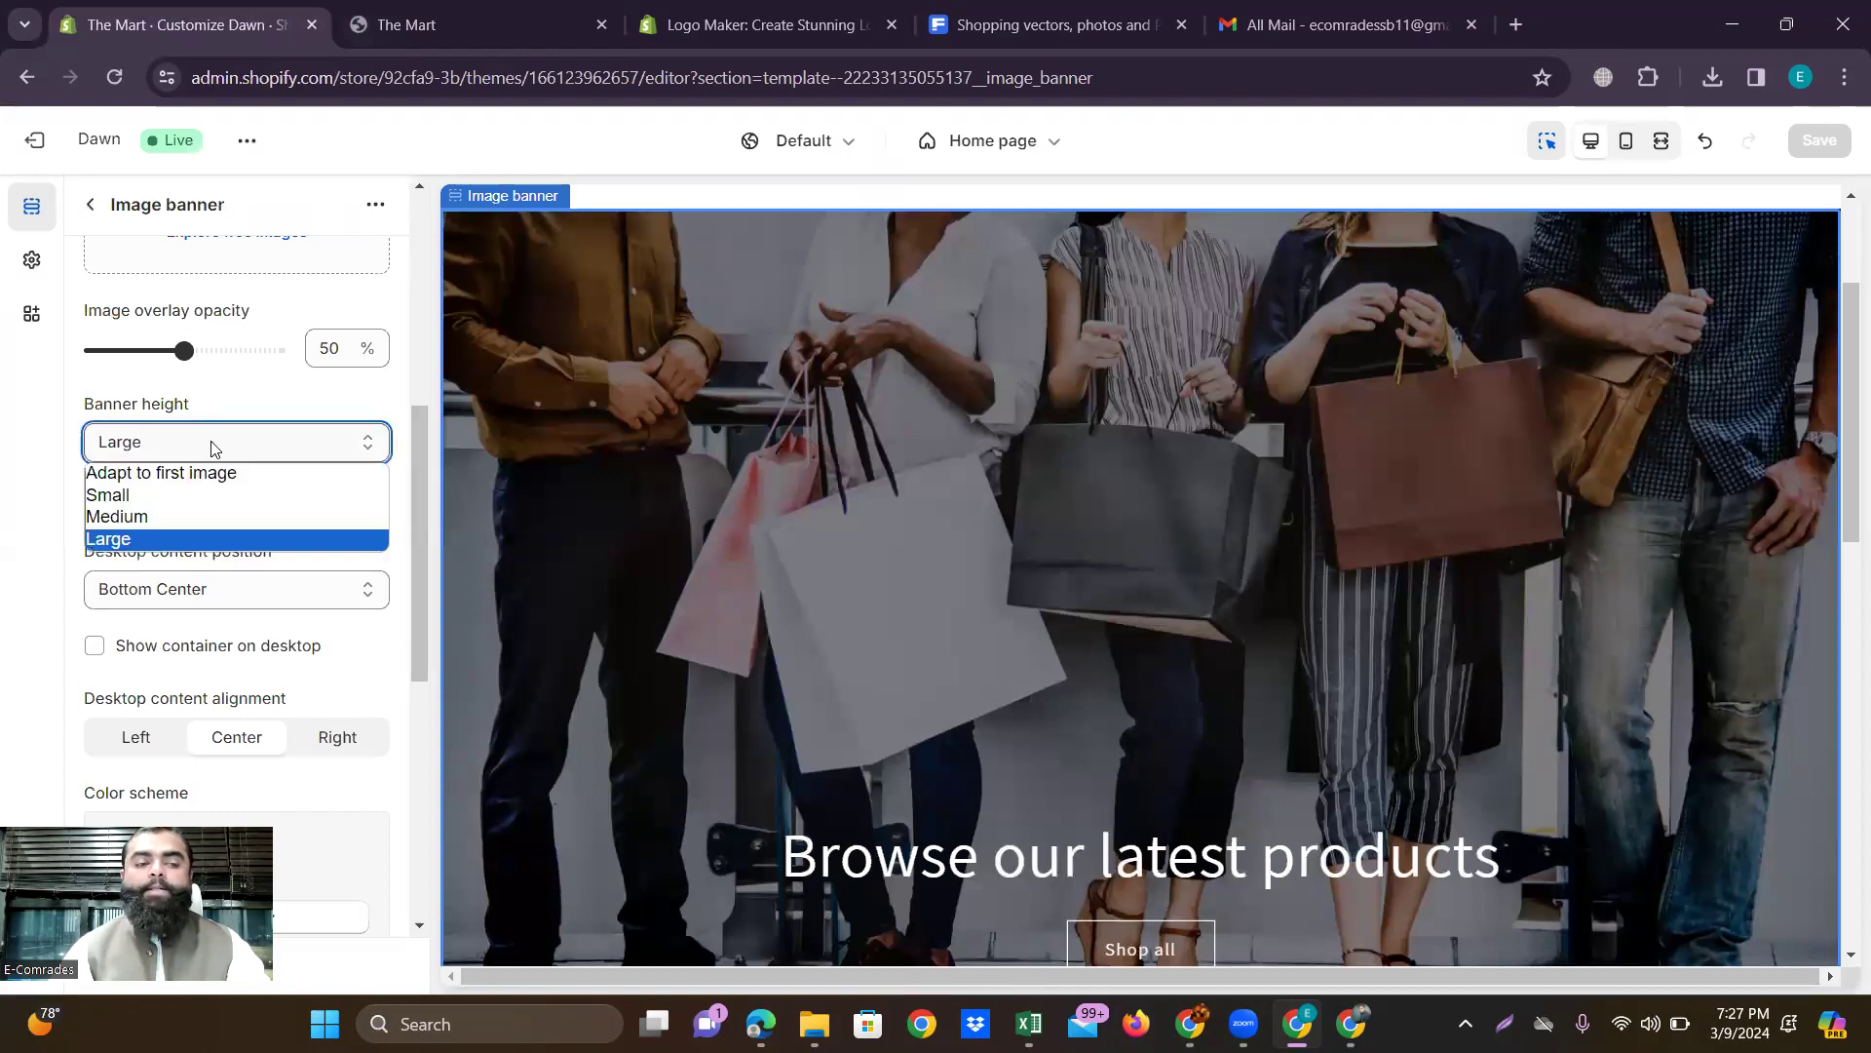
click(154, 526)
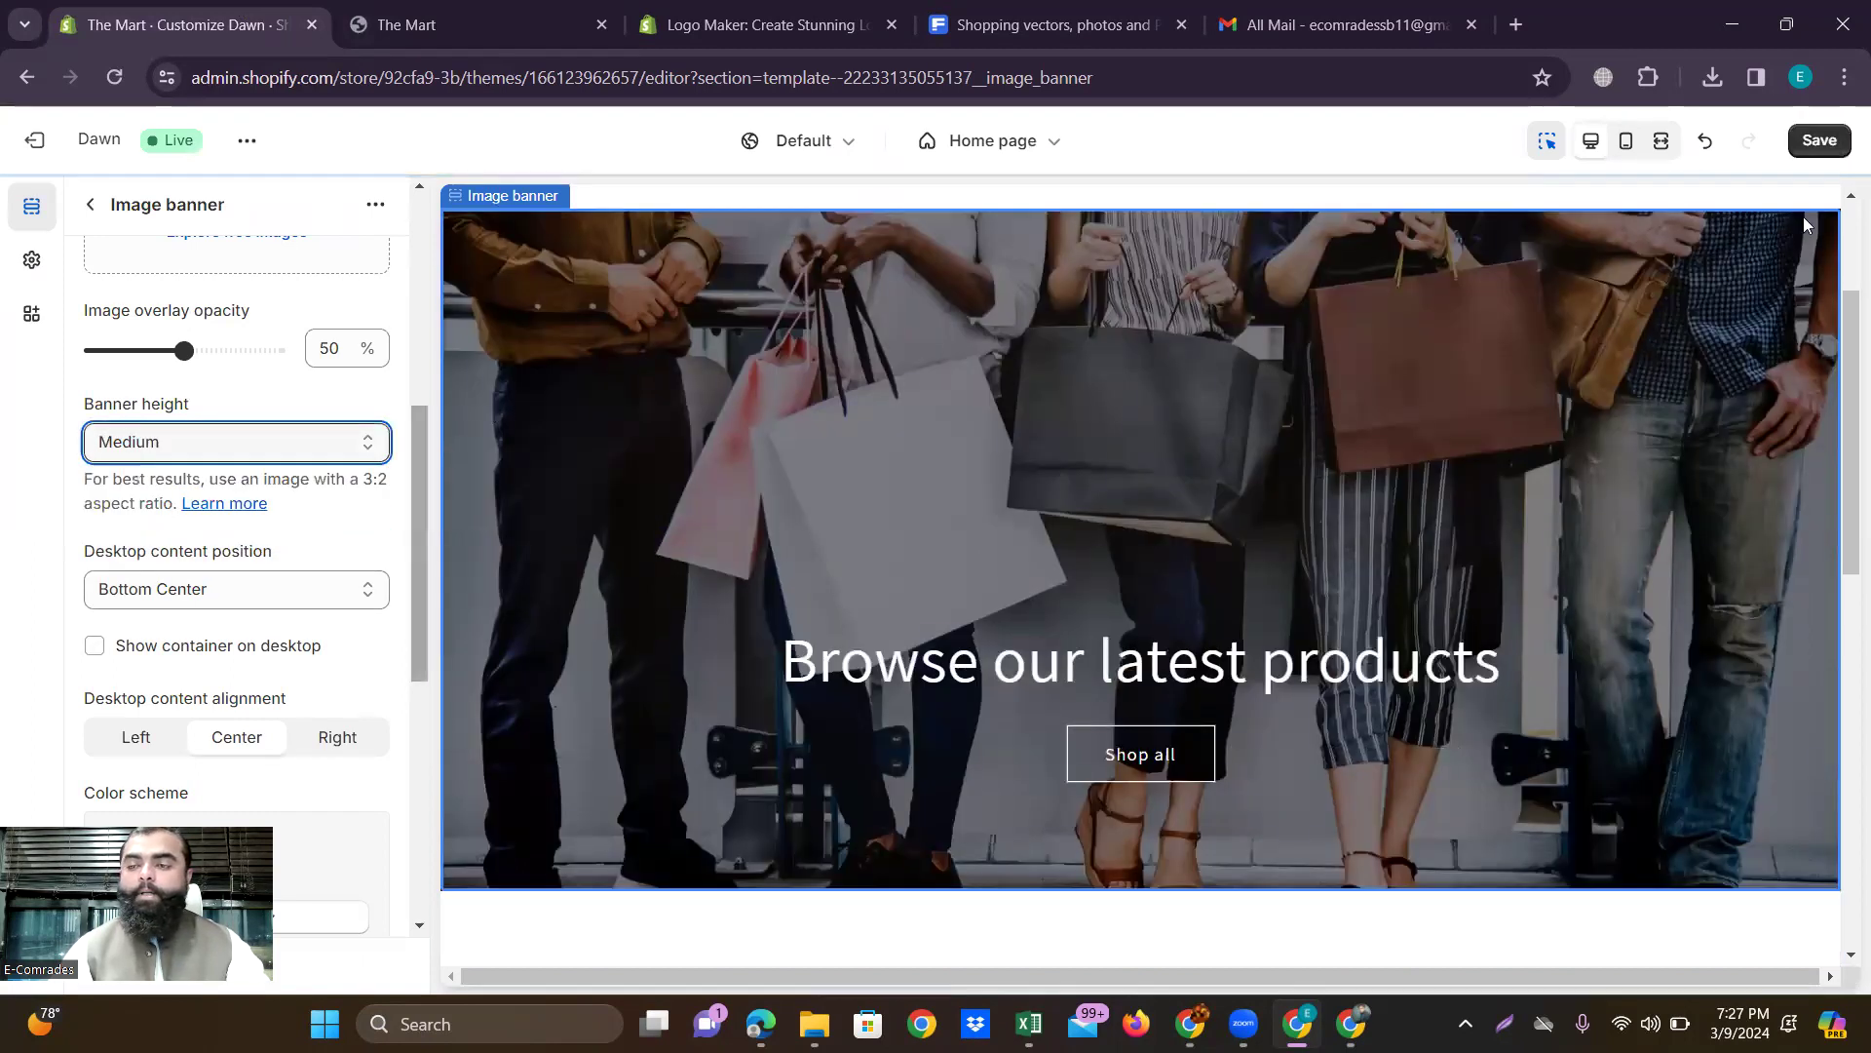
Save the theme, switch to the live storefront and examine the home page banner down to the featured products.
click(1817, 144)
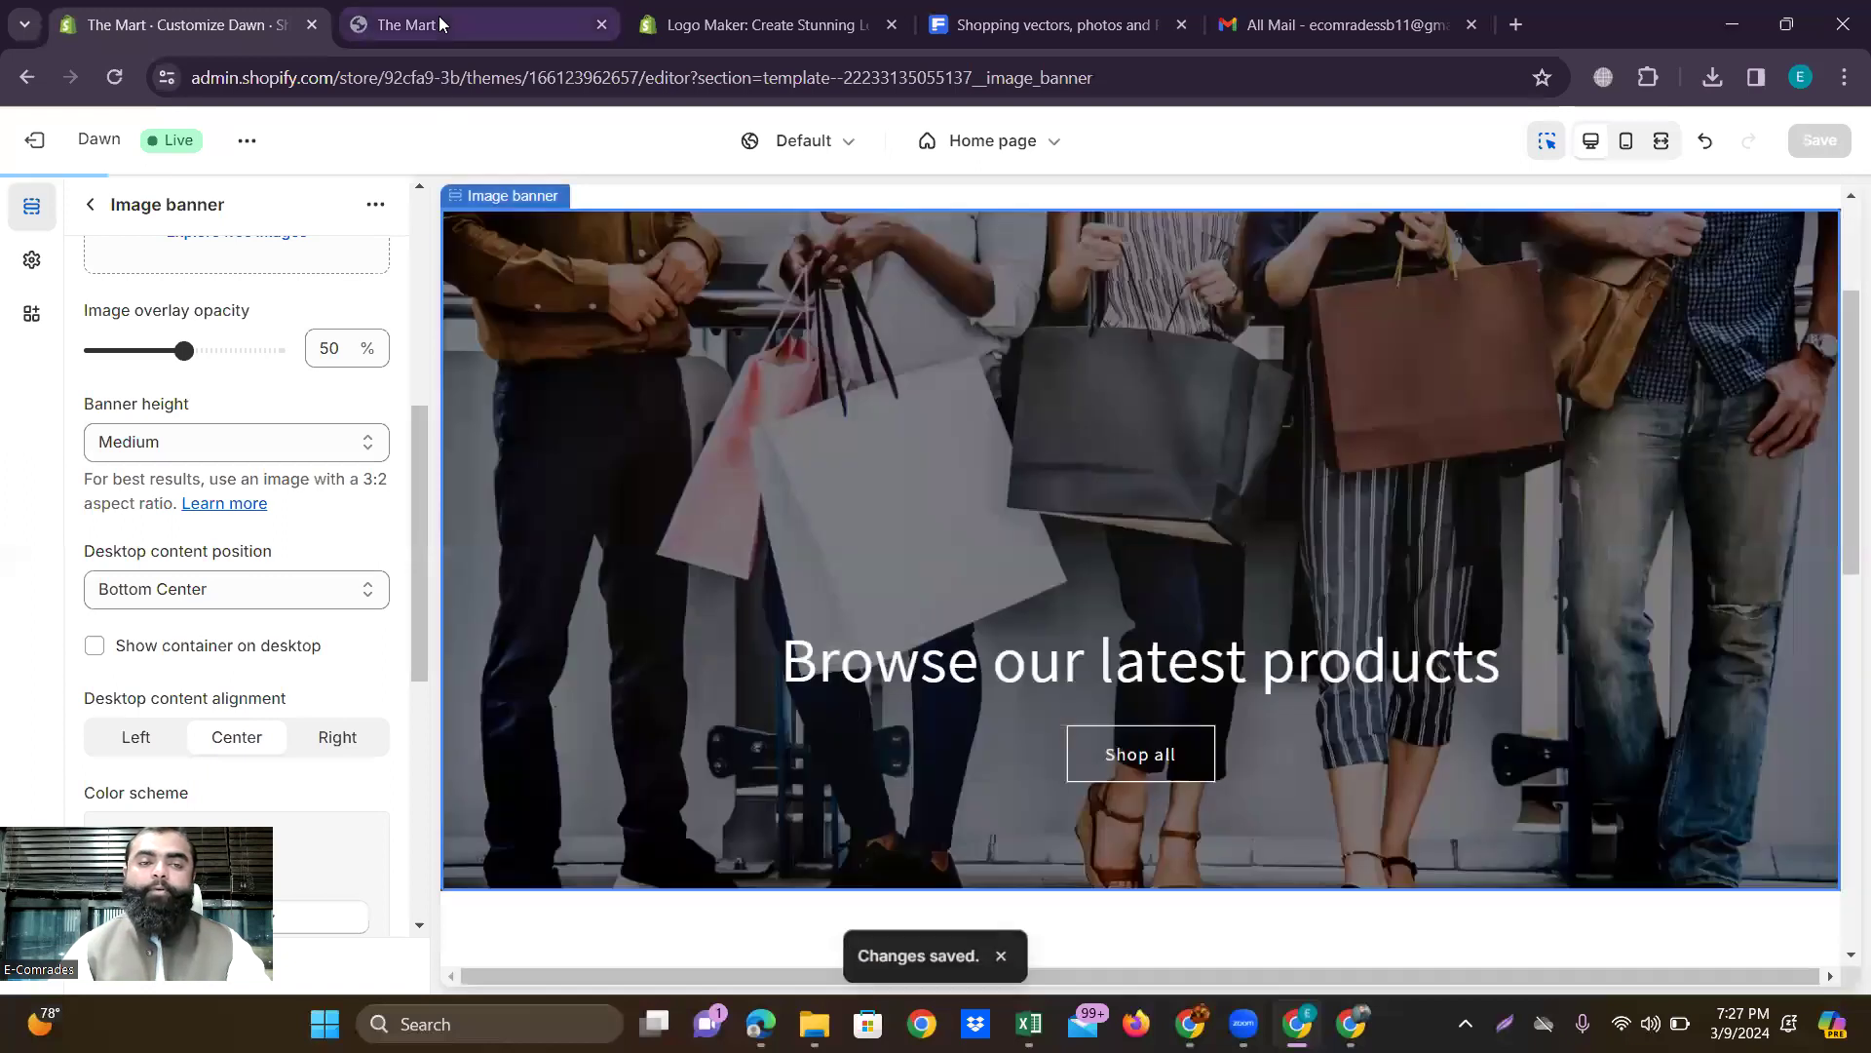
click(440, 24)
scroll(869, 460, down, 3)
scroll(870, 460, up, 3)
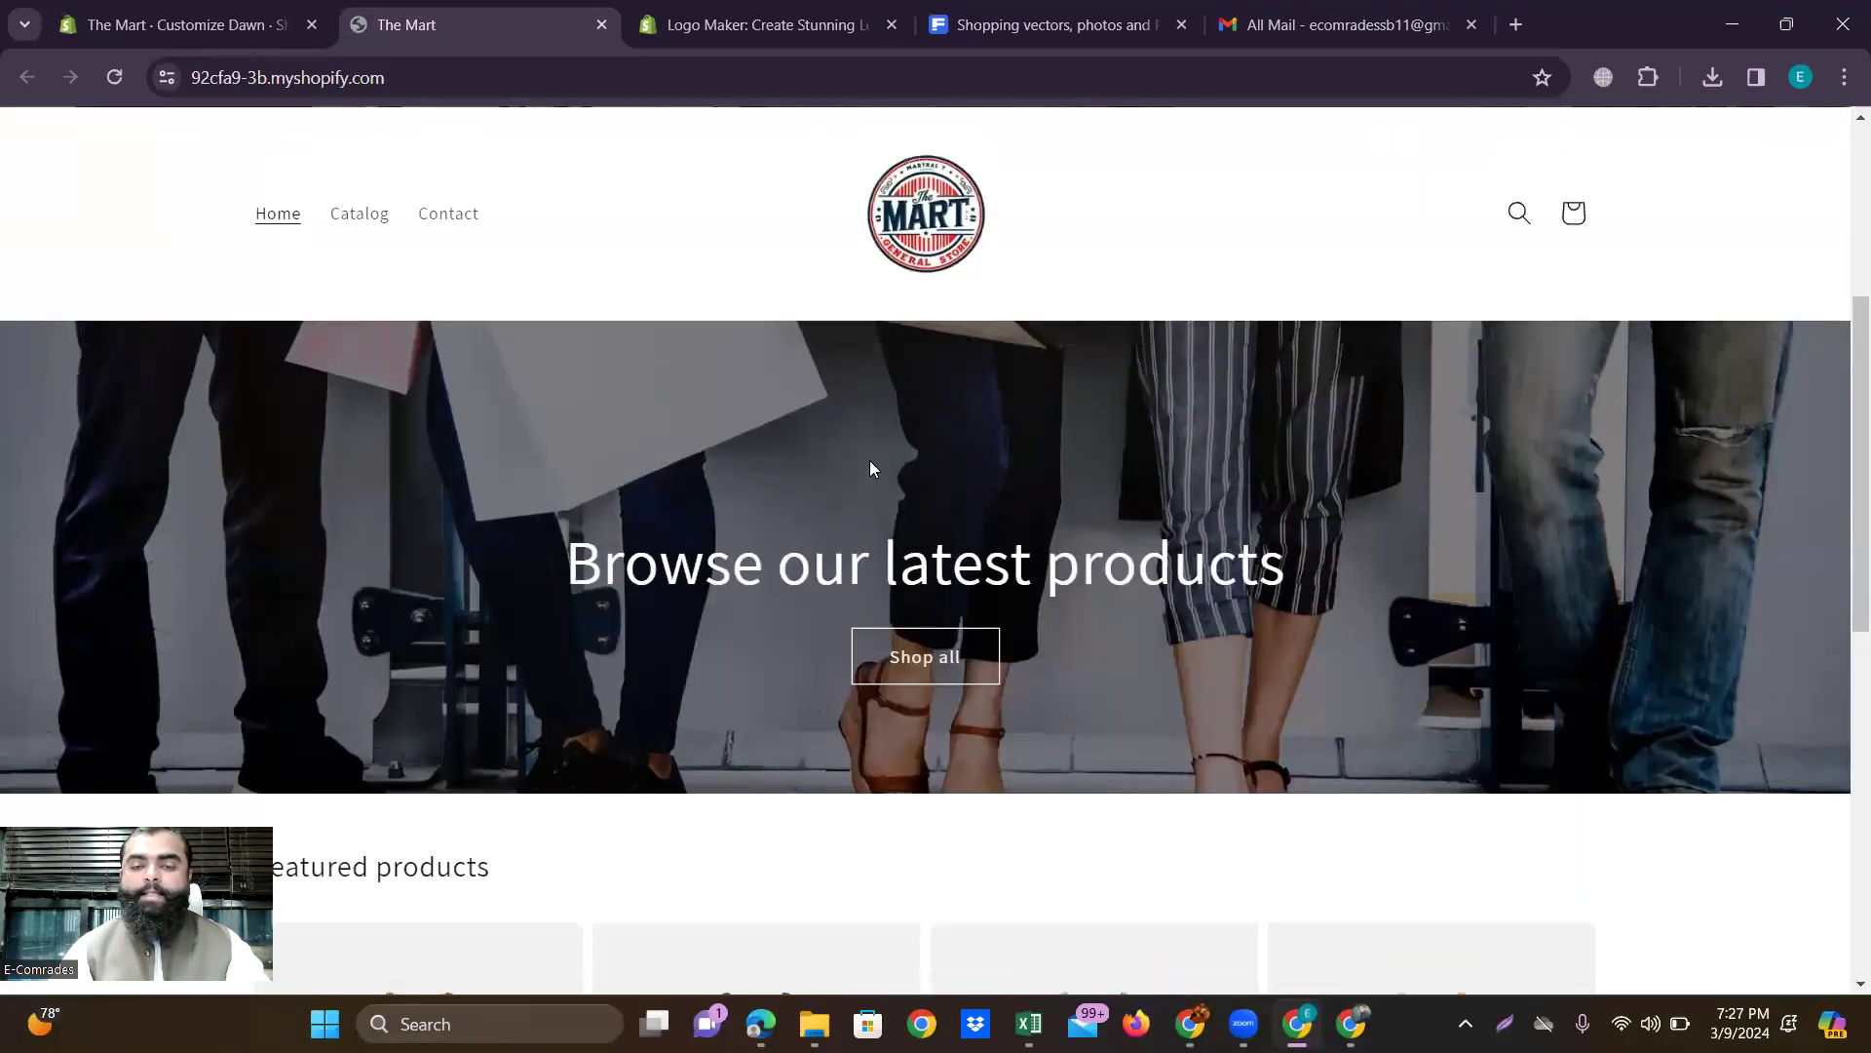
scroll(870, 460, down, 2)
scroll(870, 462, down, 1)
scroll(869, 466, up, 4)
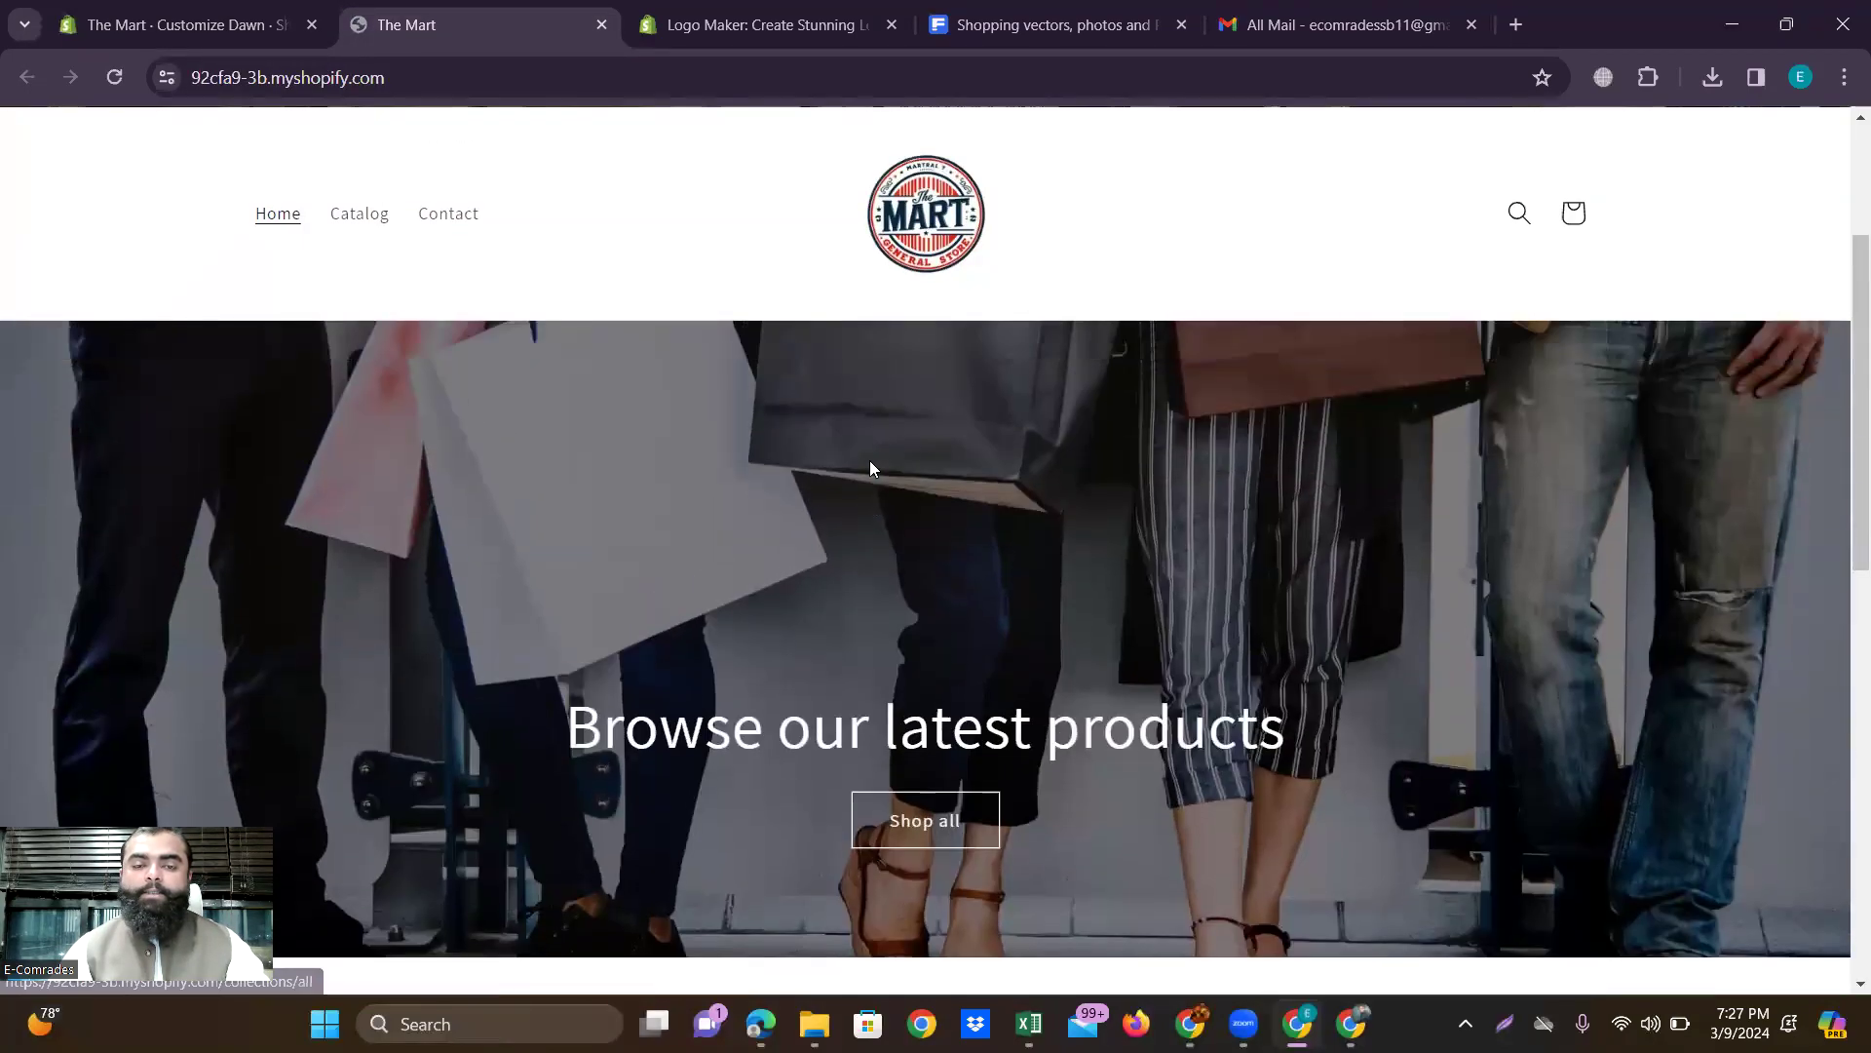
scroll(869, 466, up, 3)
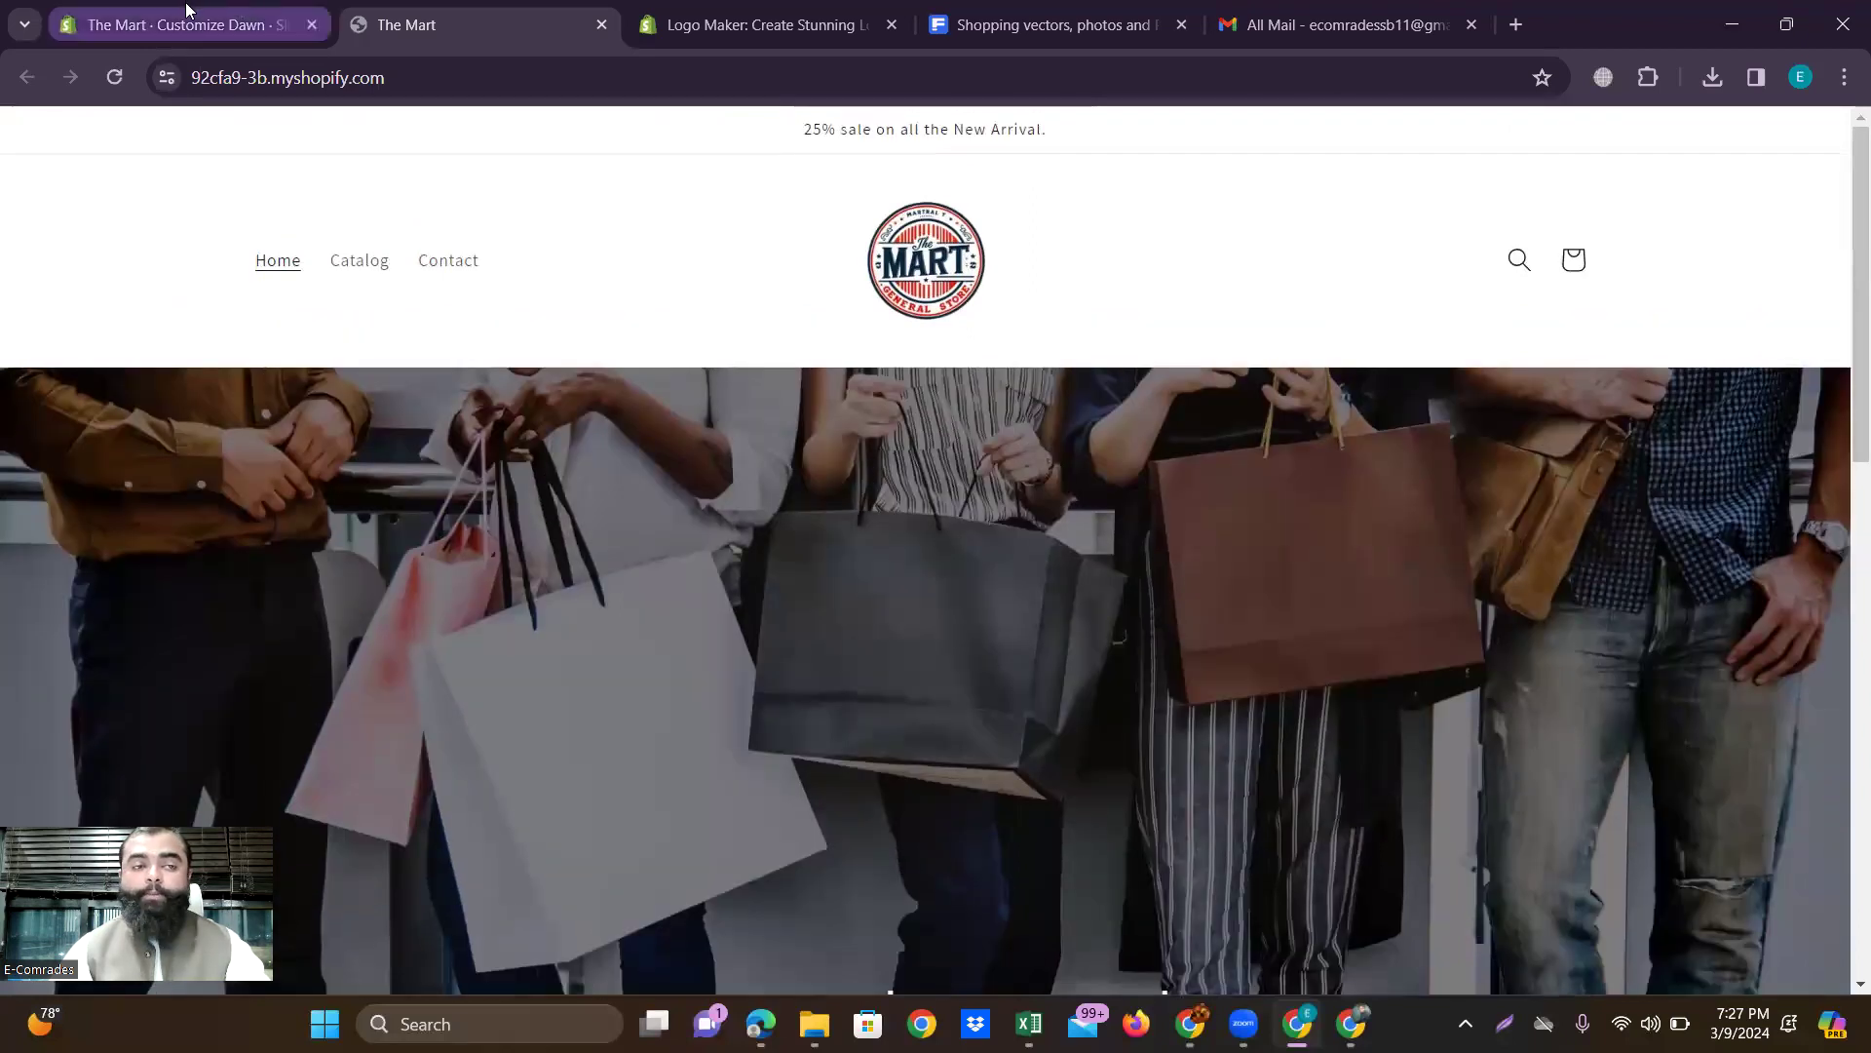
Back in the theme editor, try the Middle Center, Top Left, Middle Left and Middle Right desktop content positions on the banner and restore Bottom Center.
click(187, 10)
scroll(298, 506, down, 1)
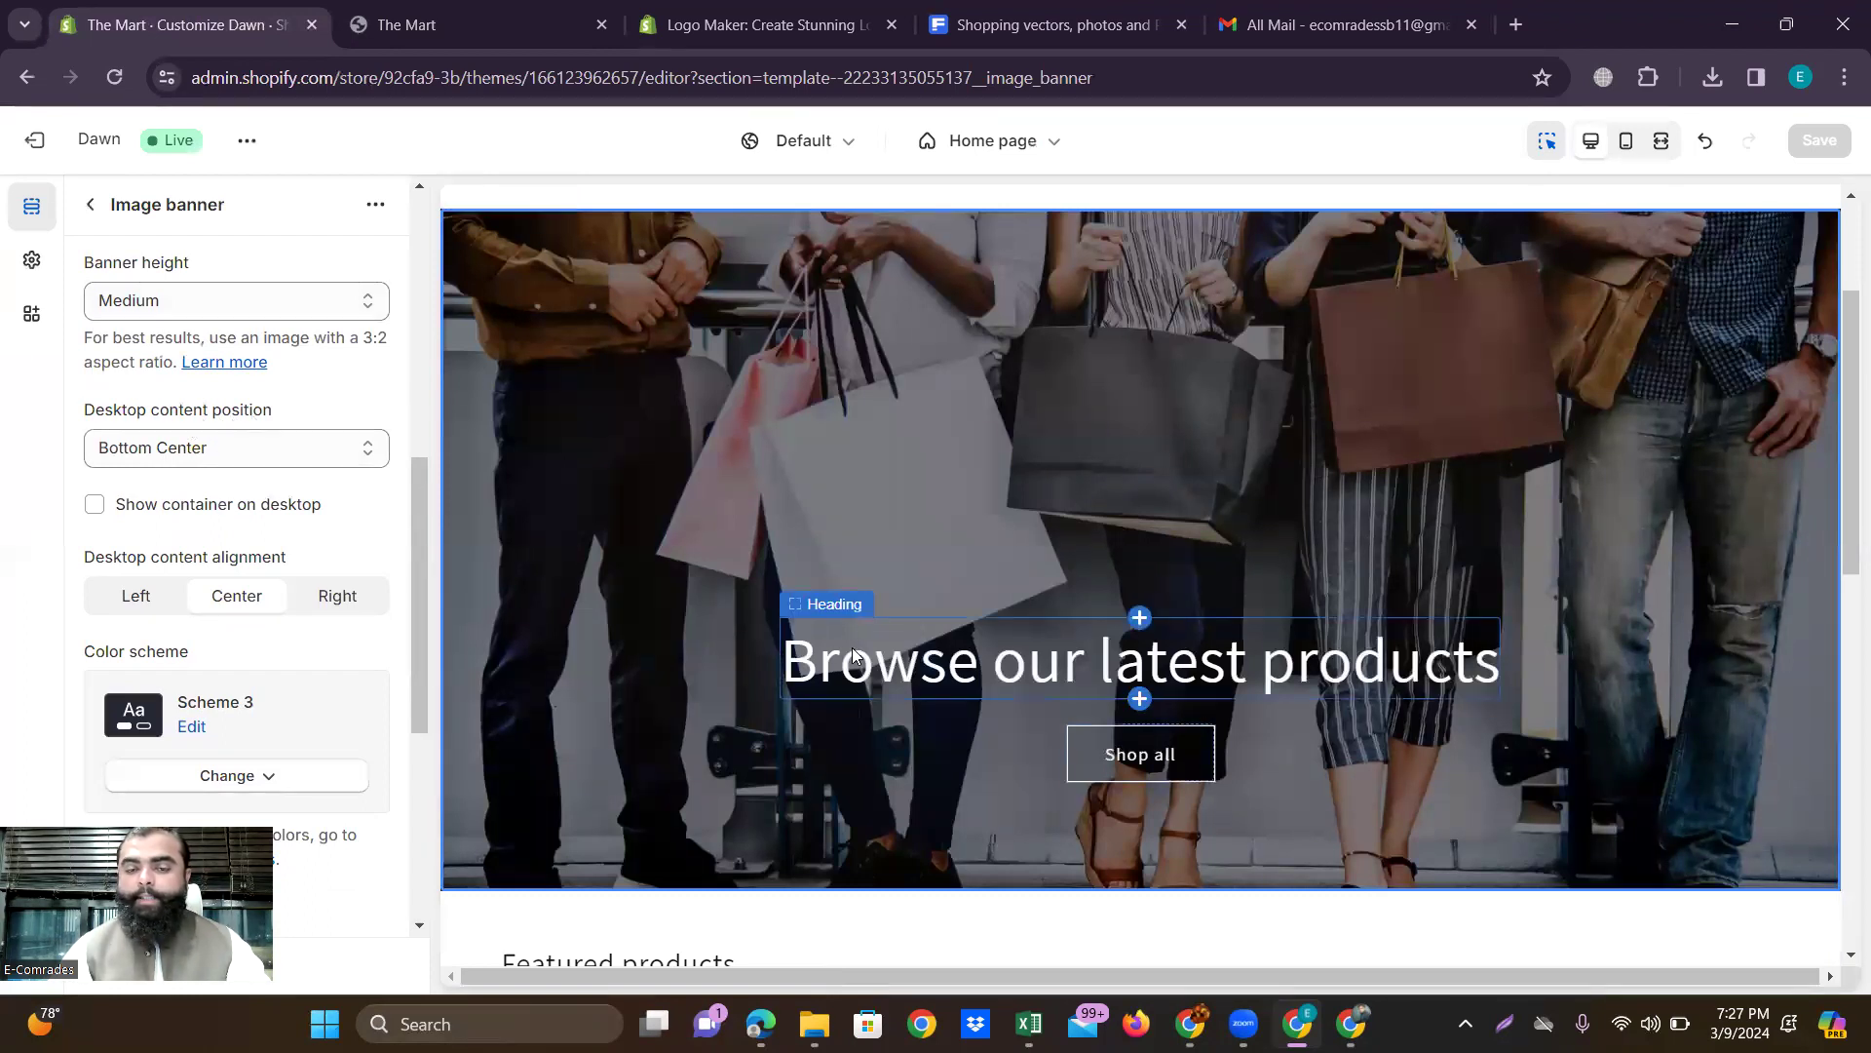
click(226, 458)
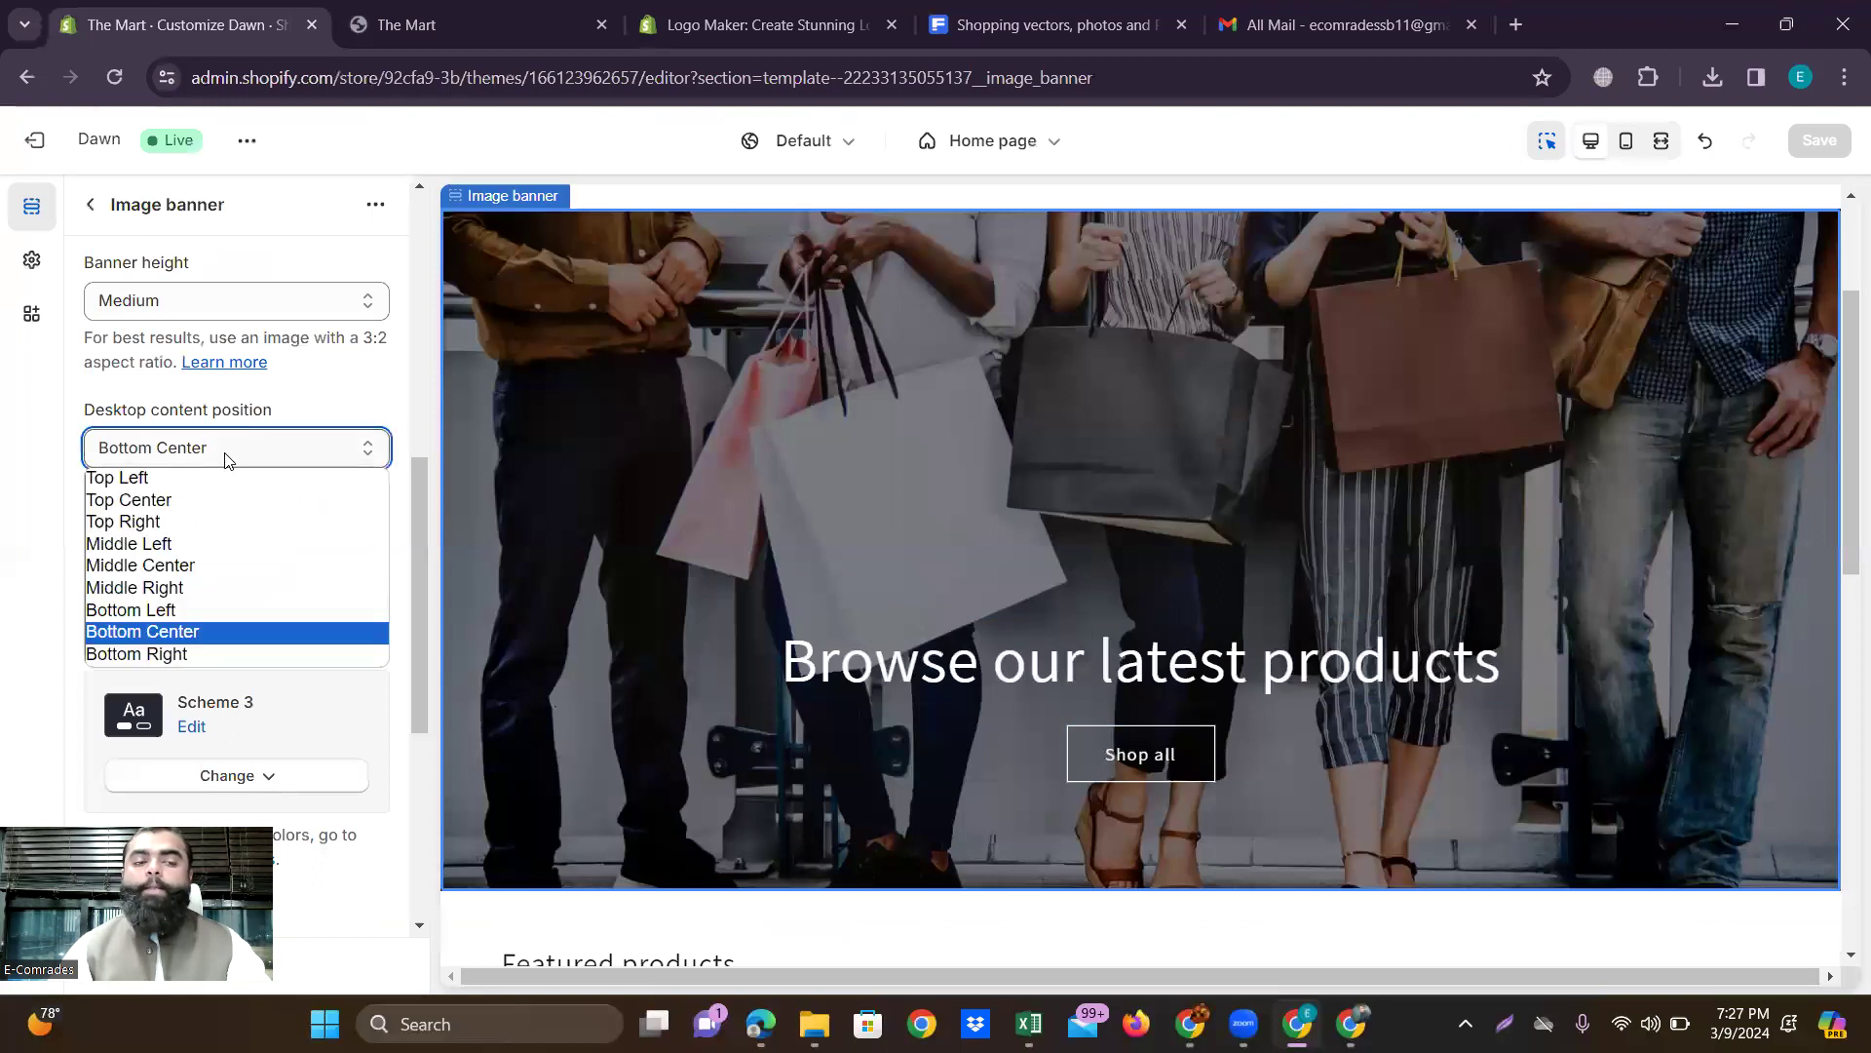
click(155, 564)
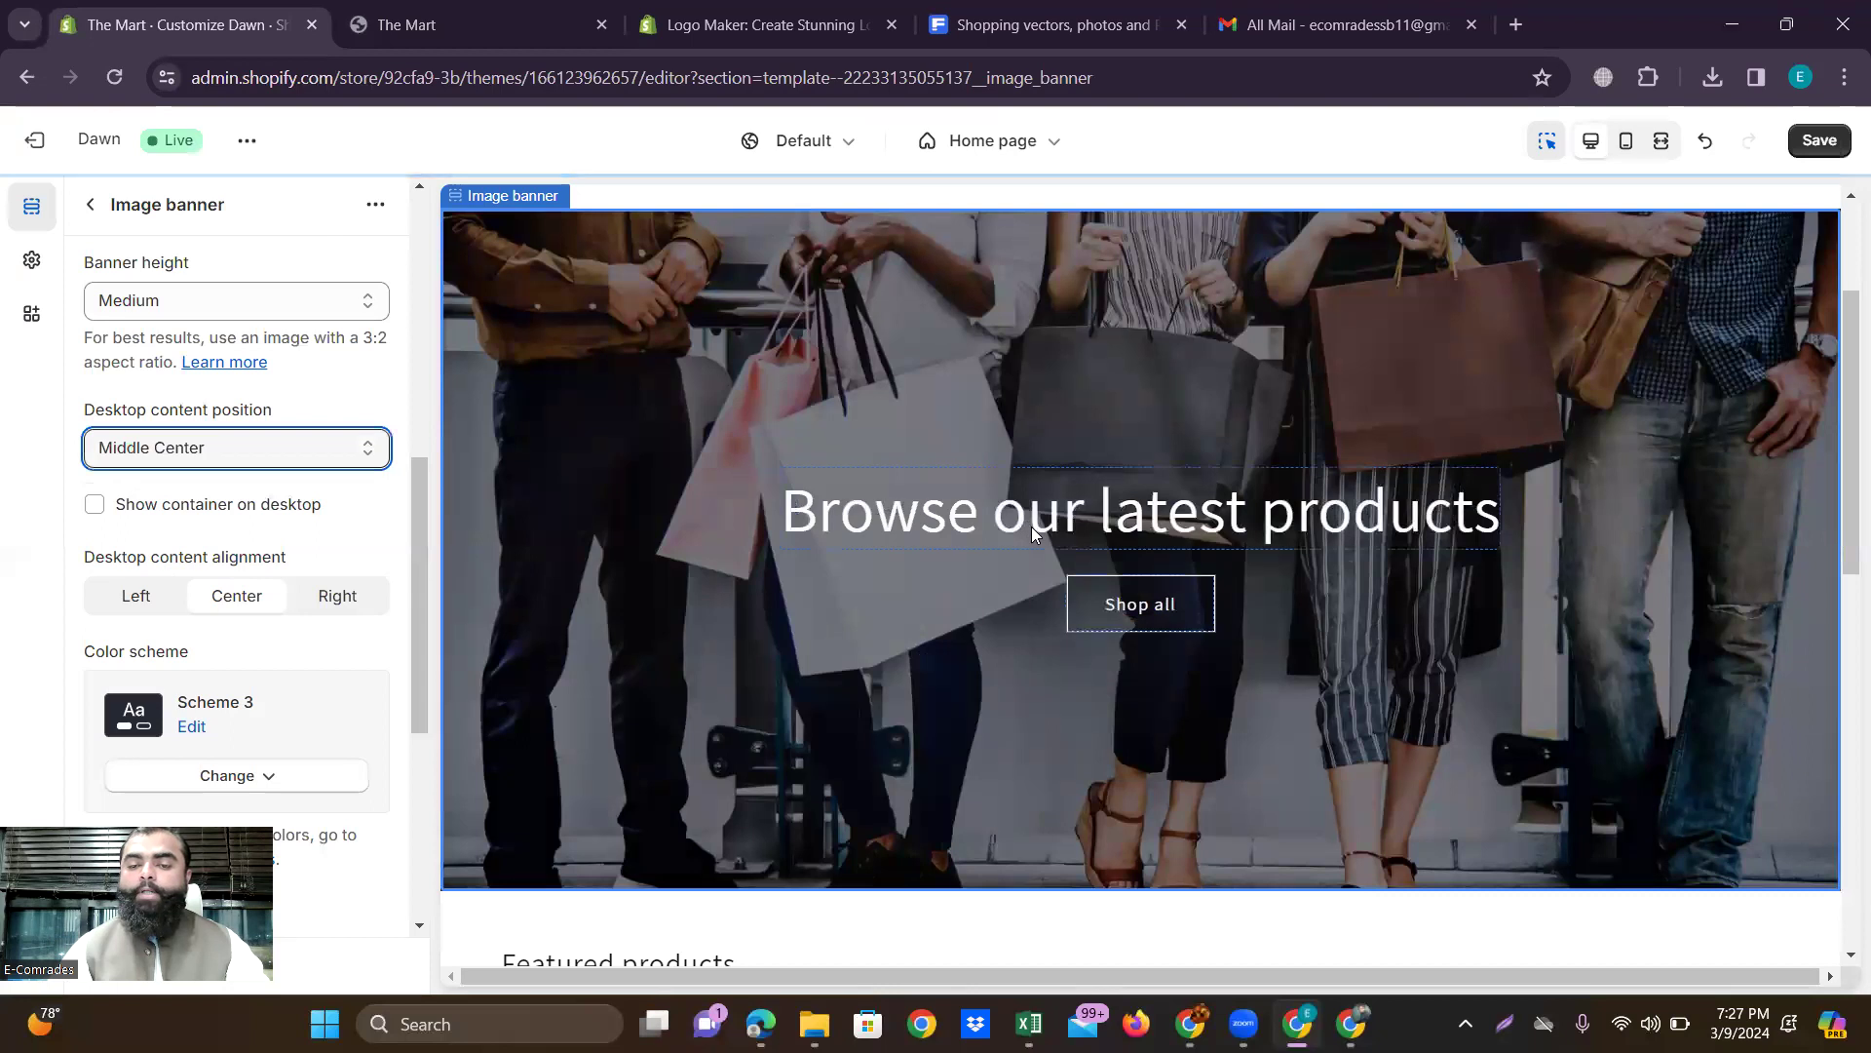
click(287, 462)
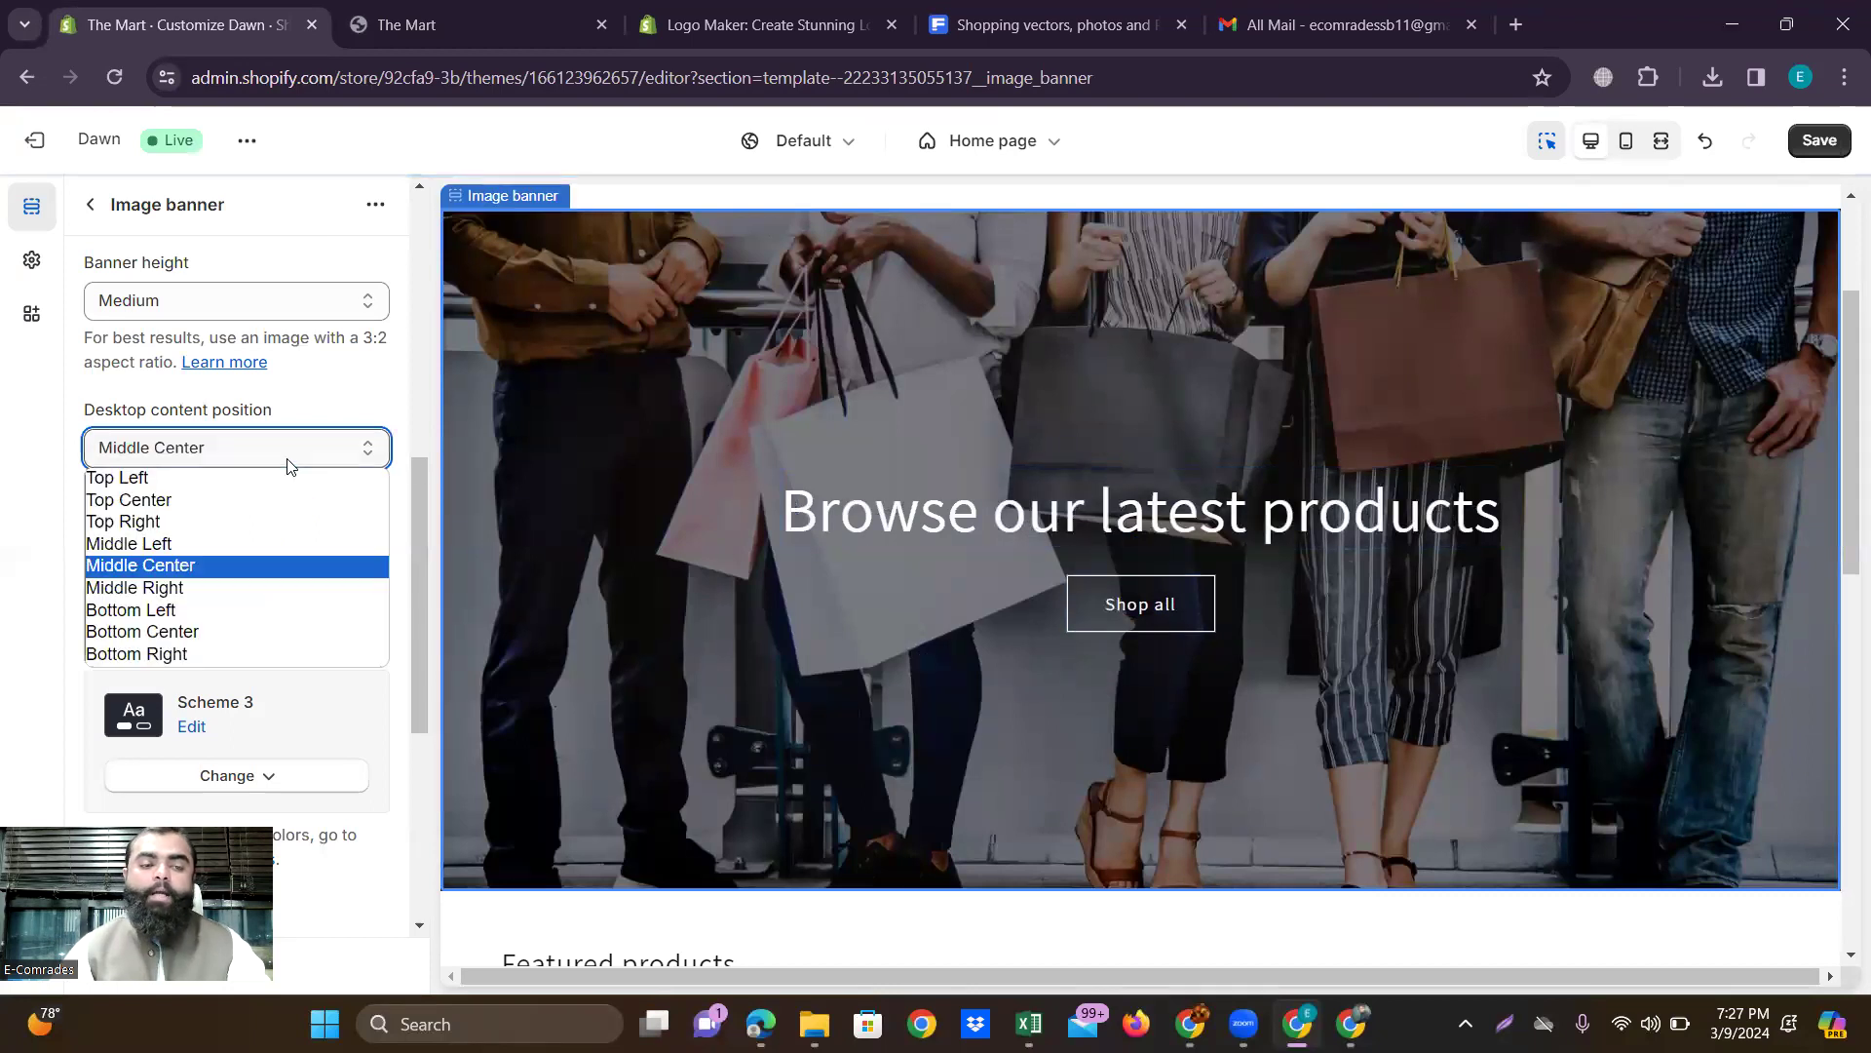
click(148, 483)
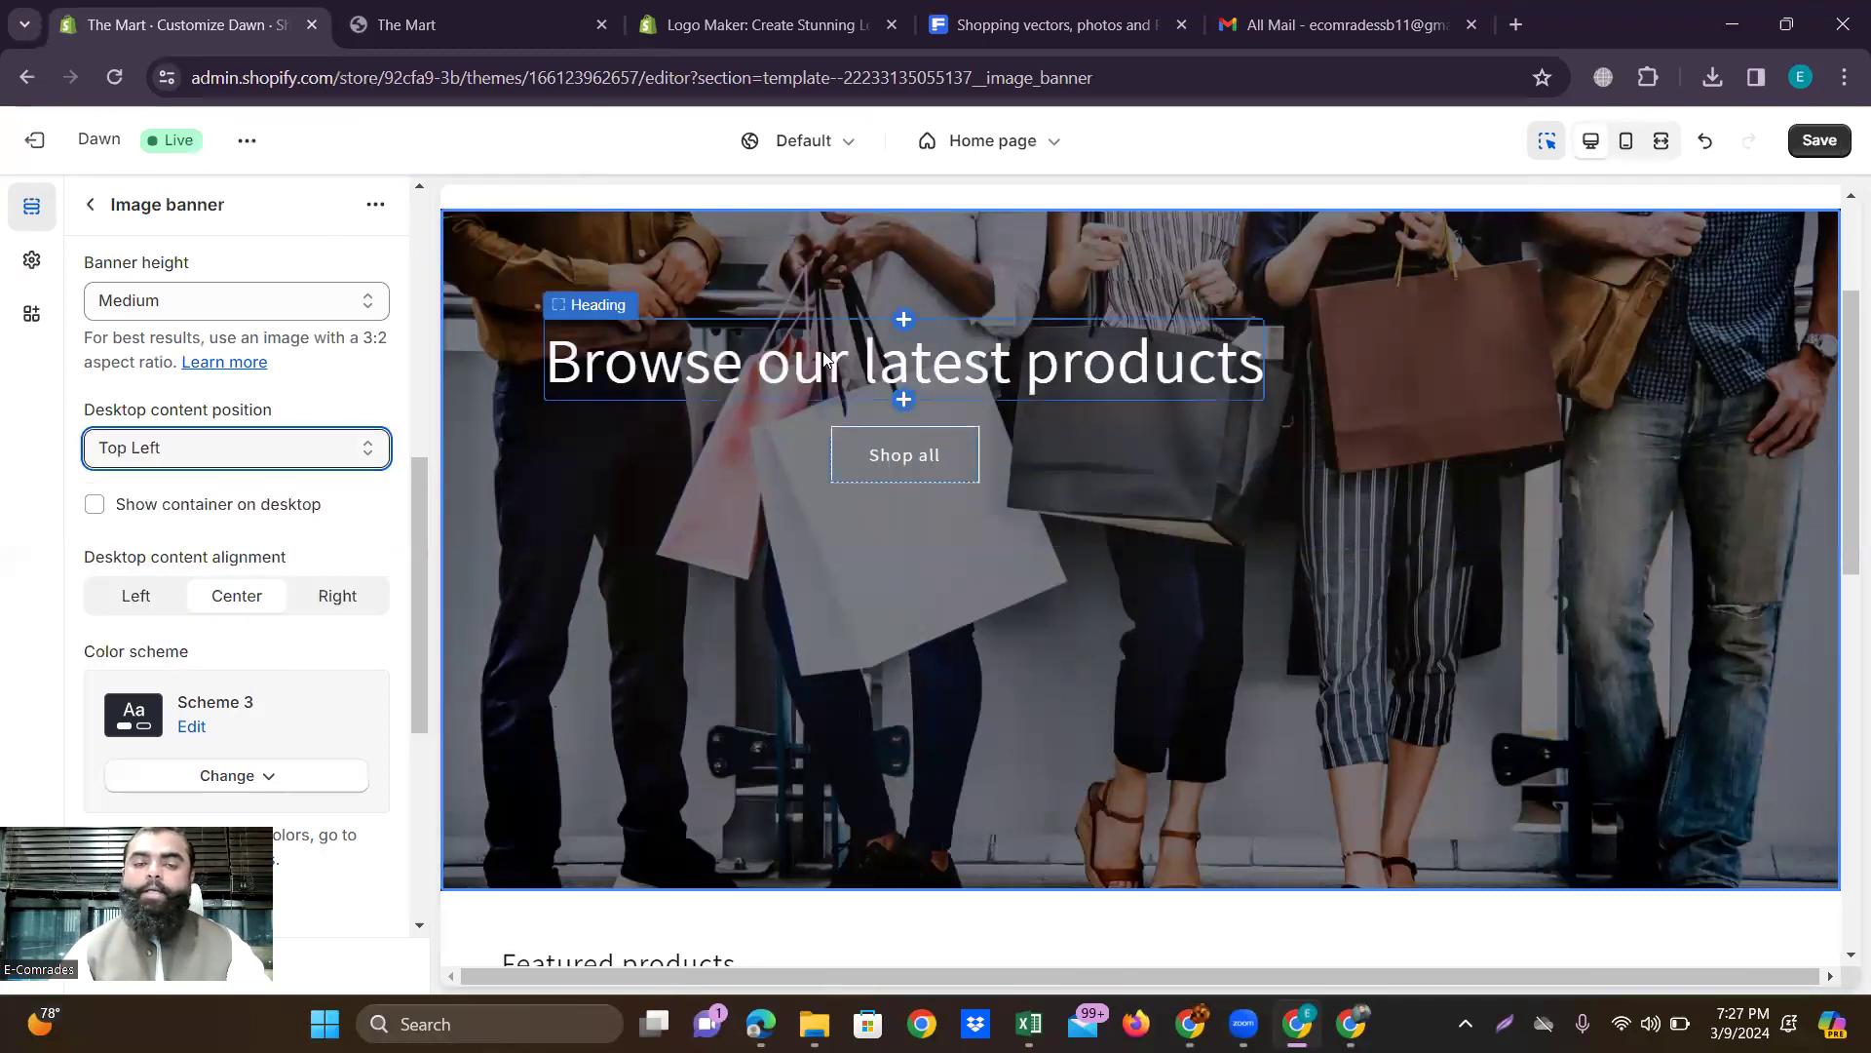
click(298, 459)
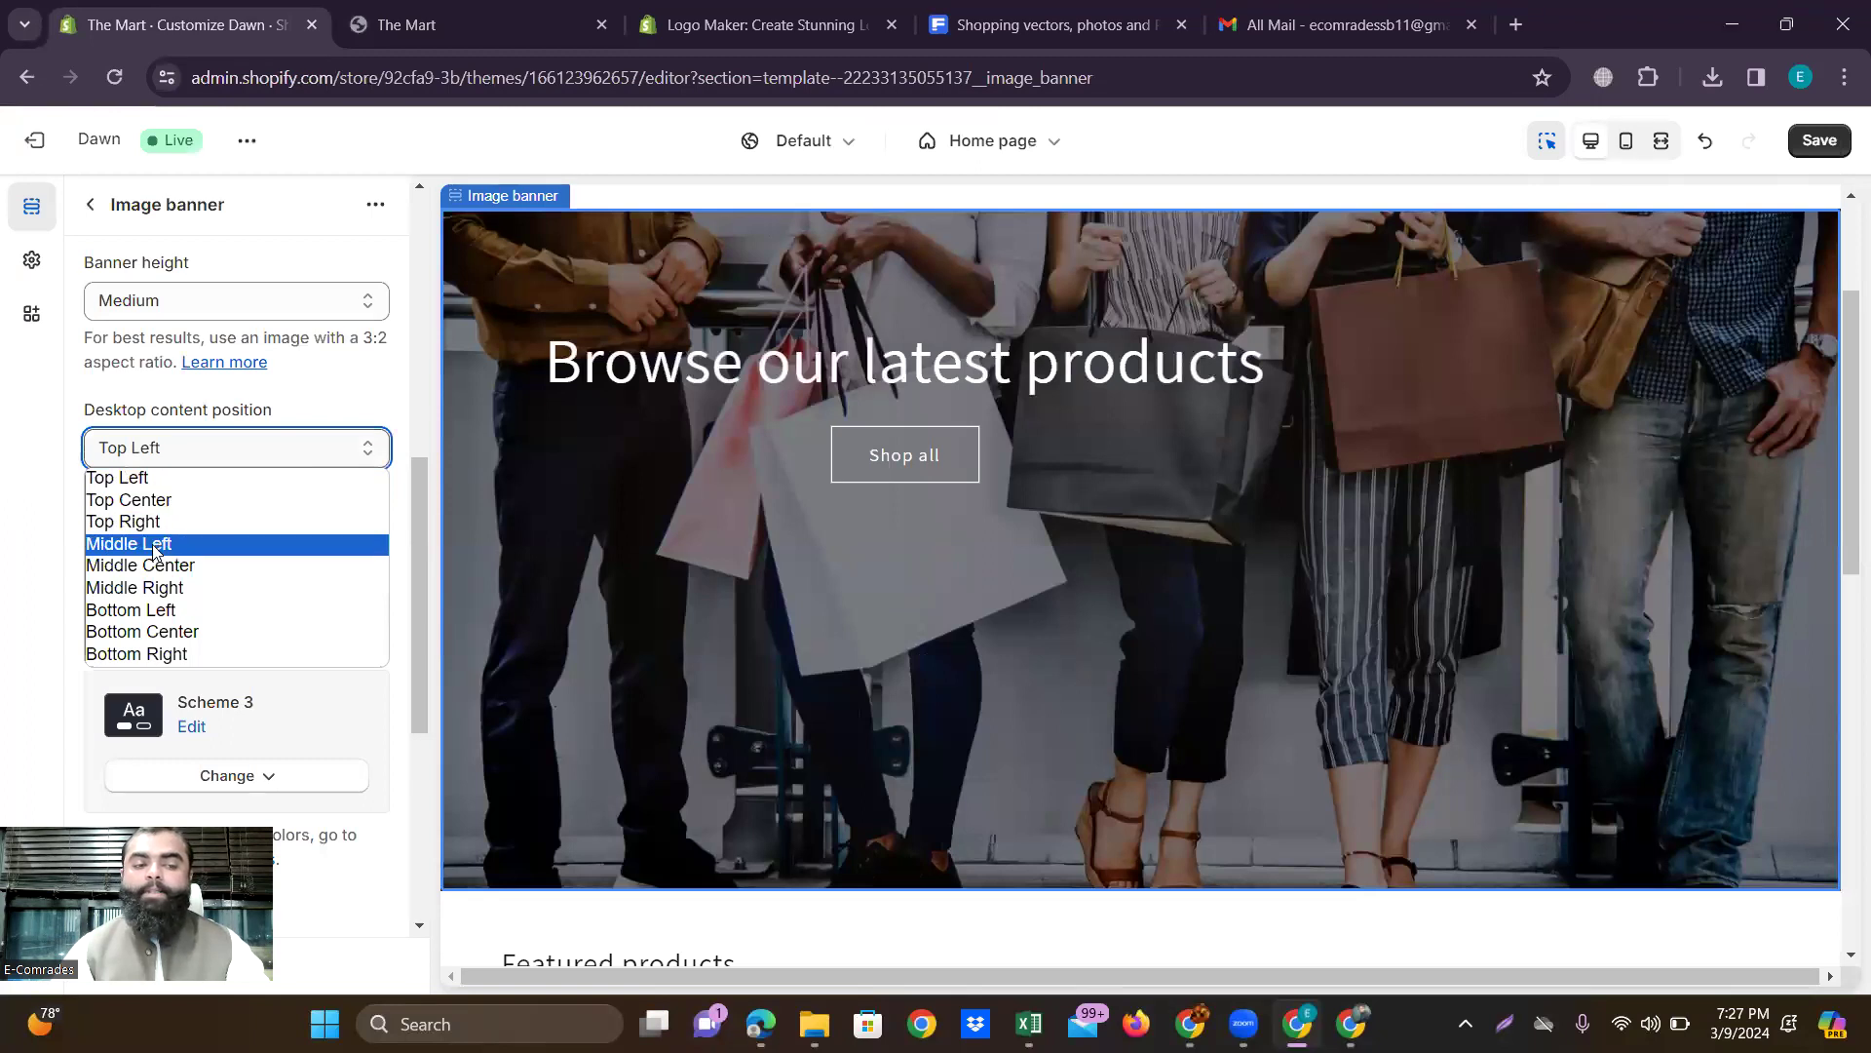
key(Escape)
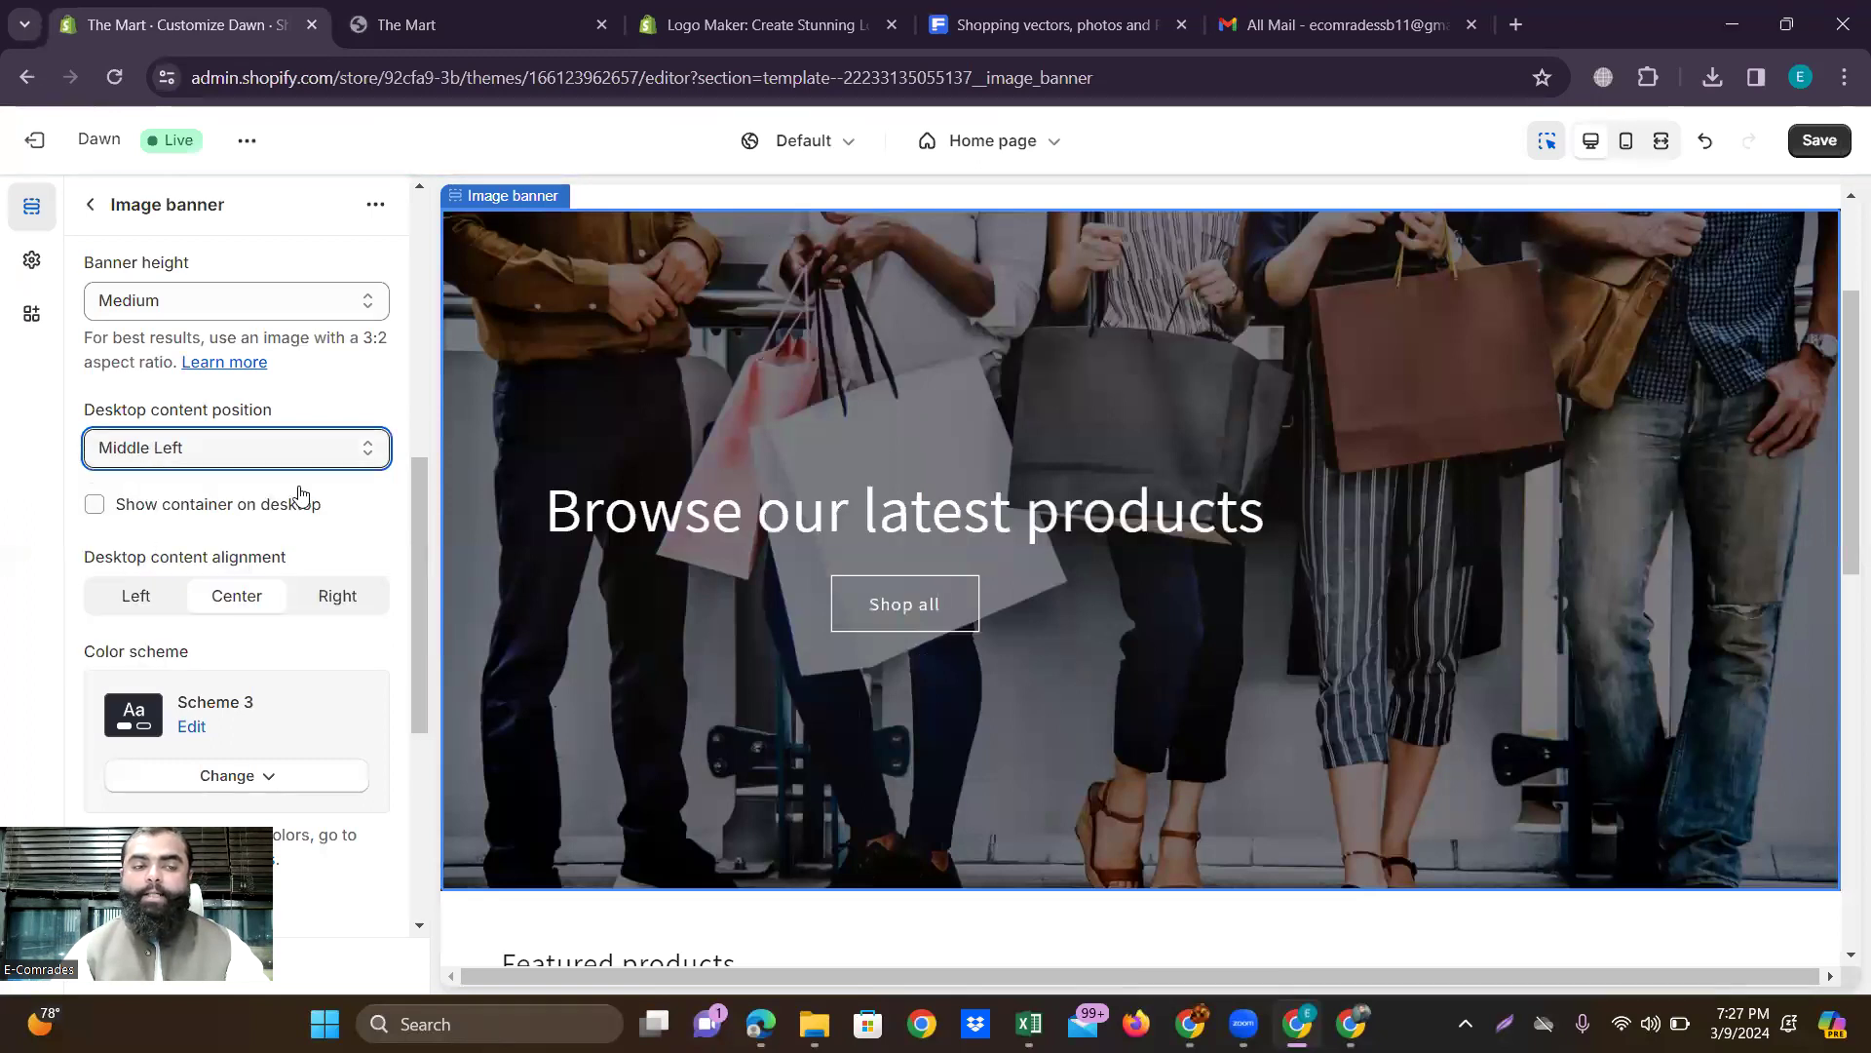
click(322, 440)
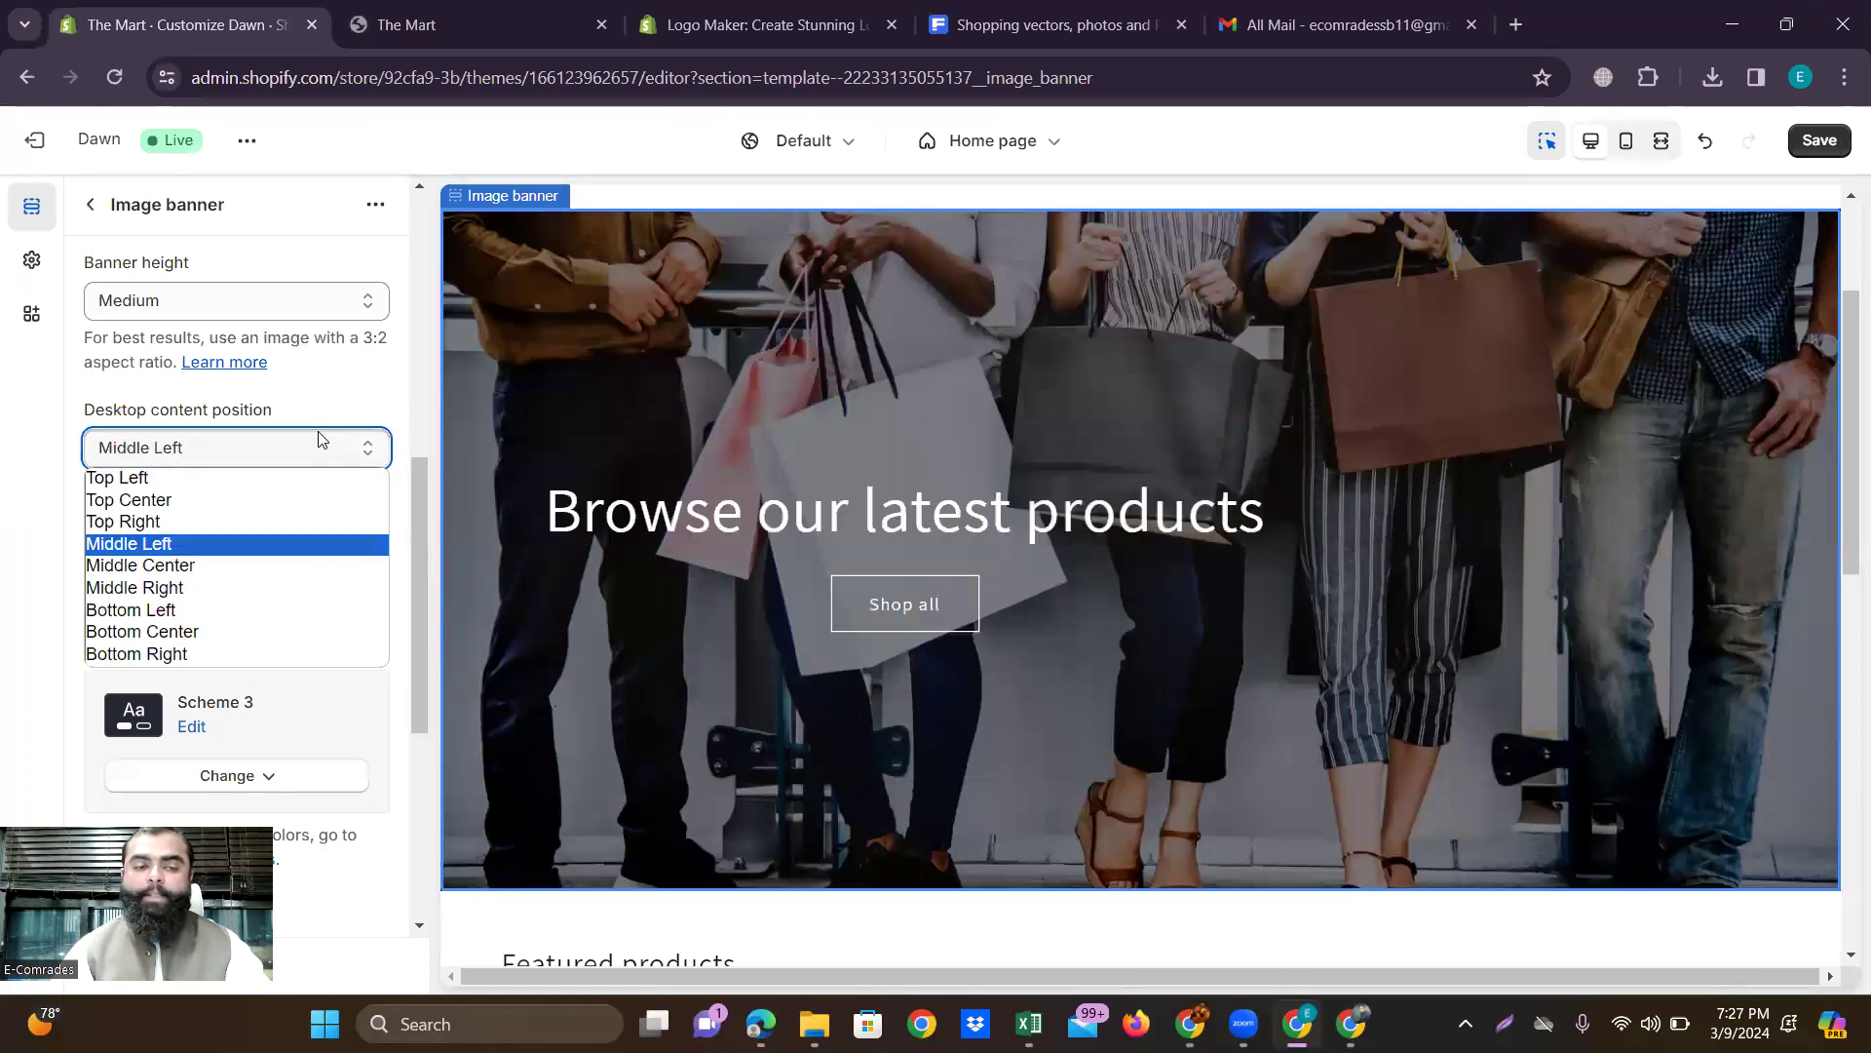
click(209, 587)
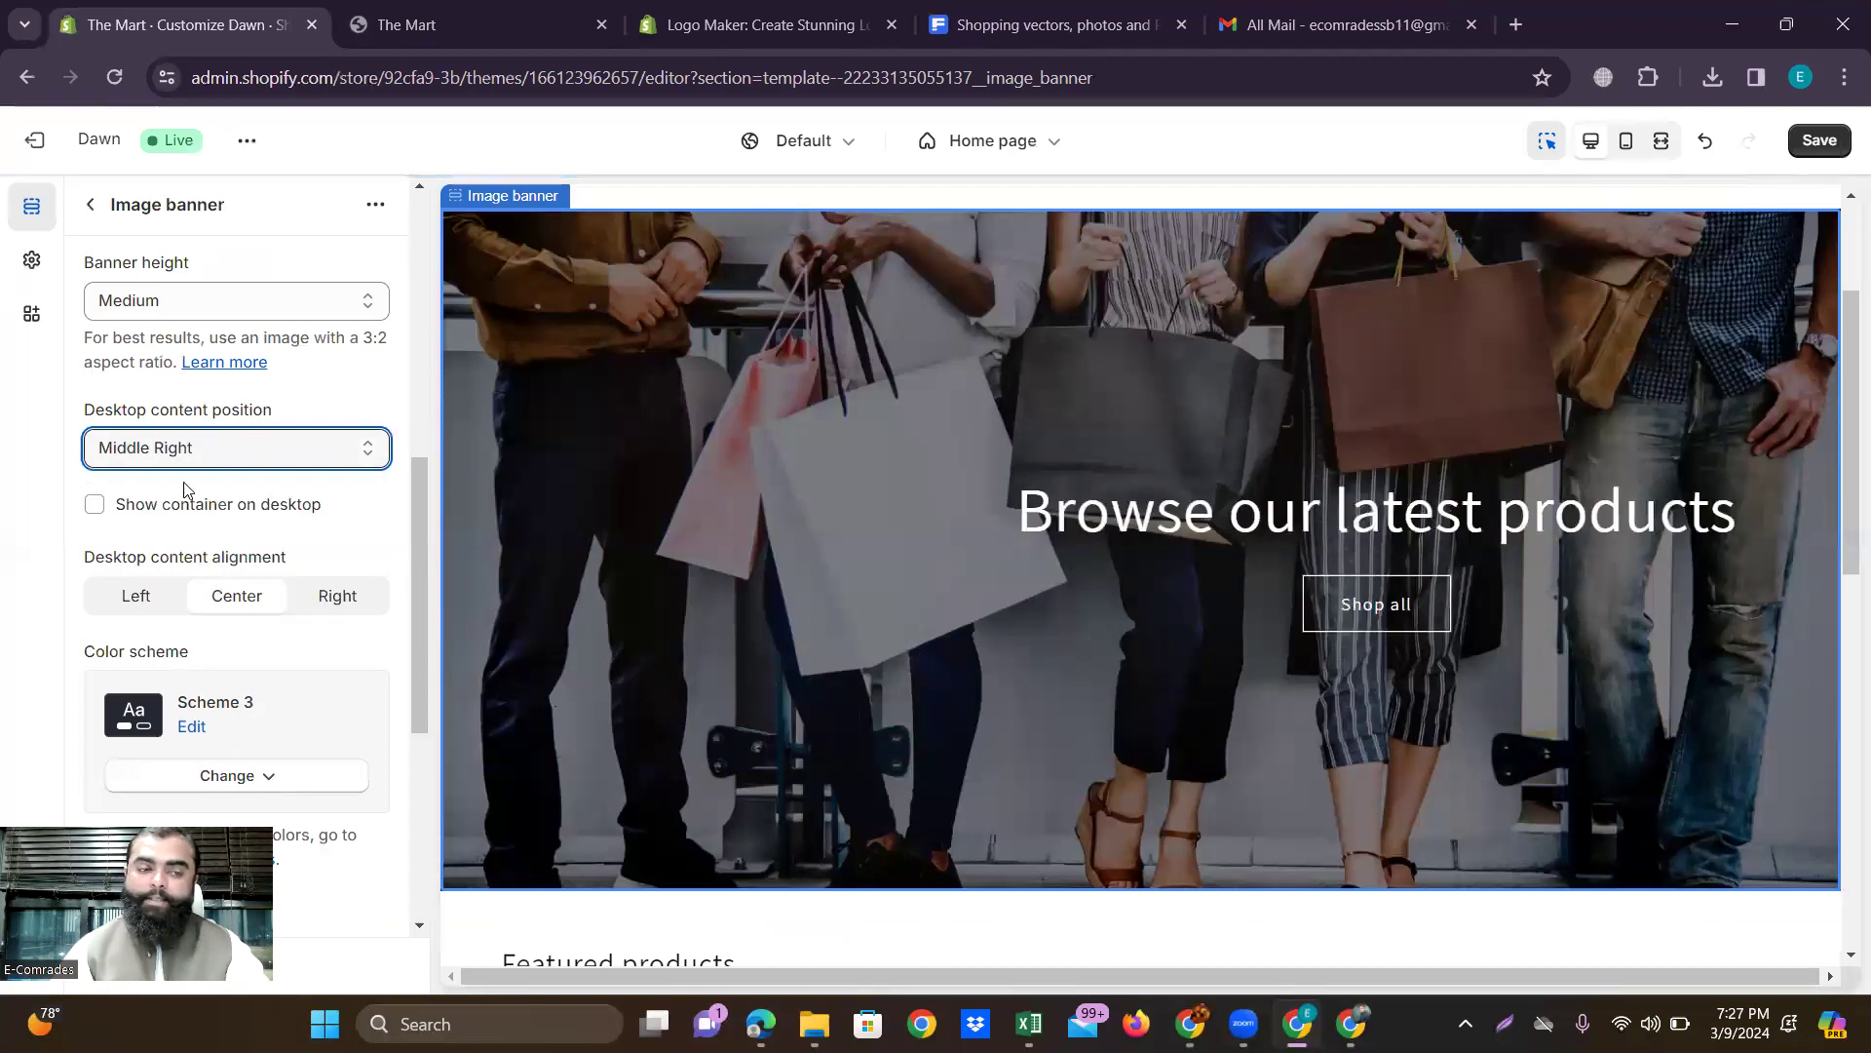
click(208, 450)
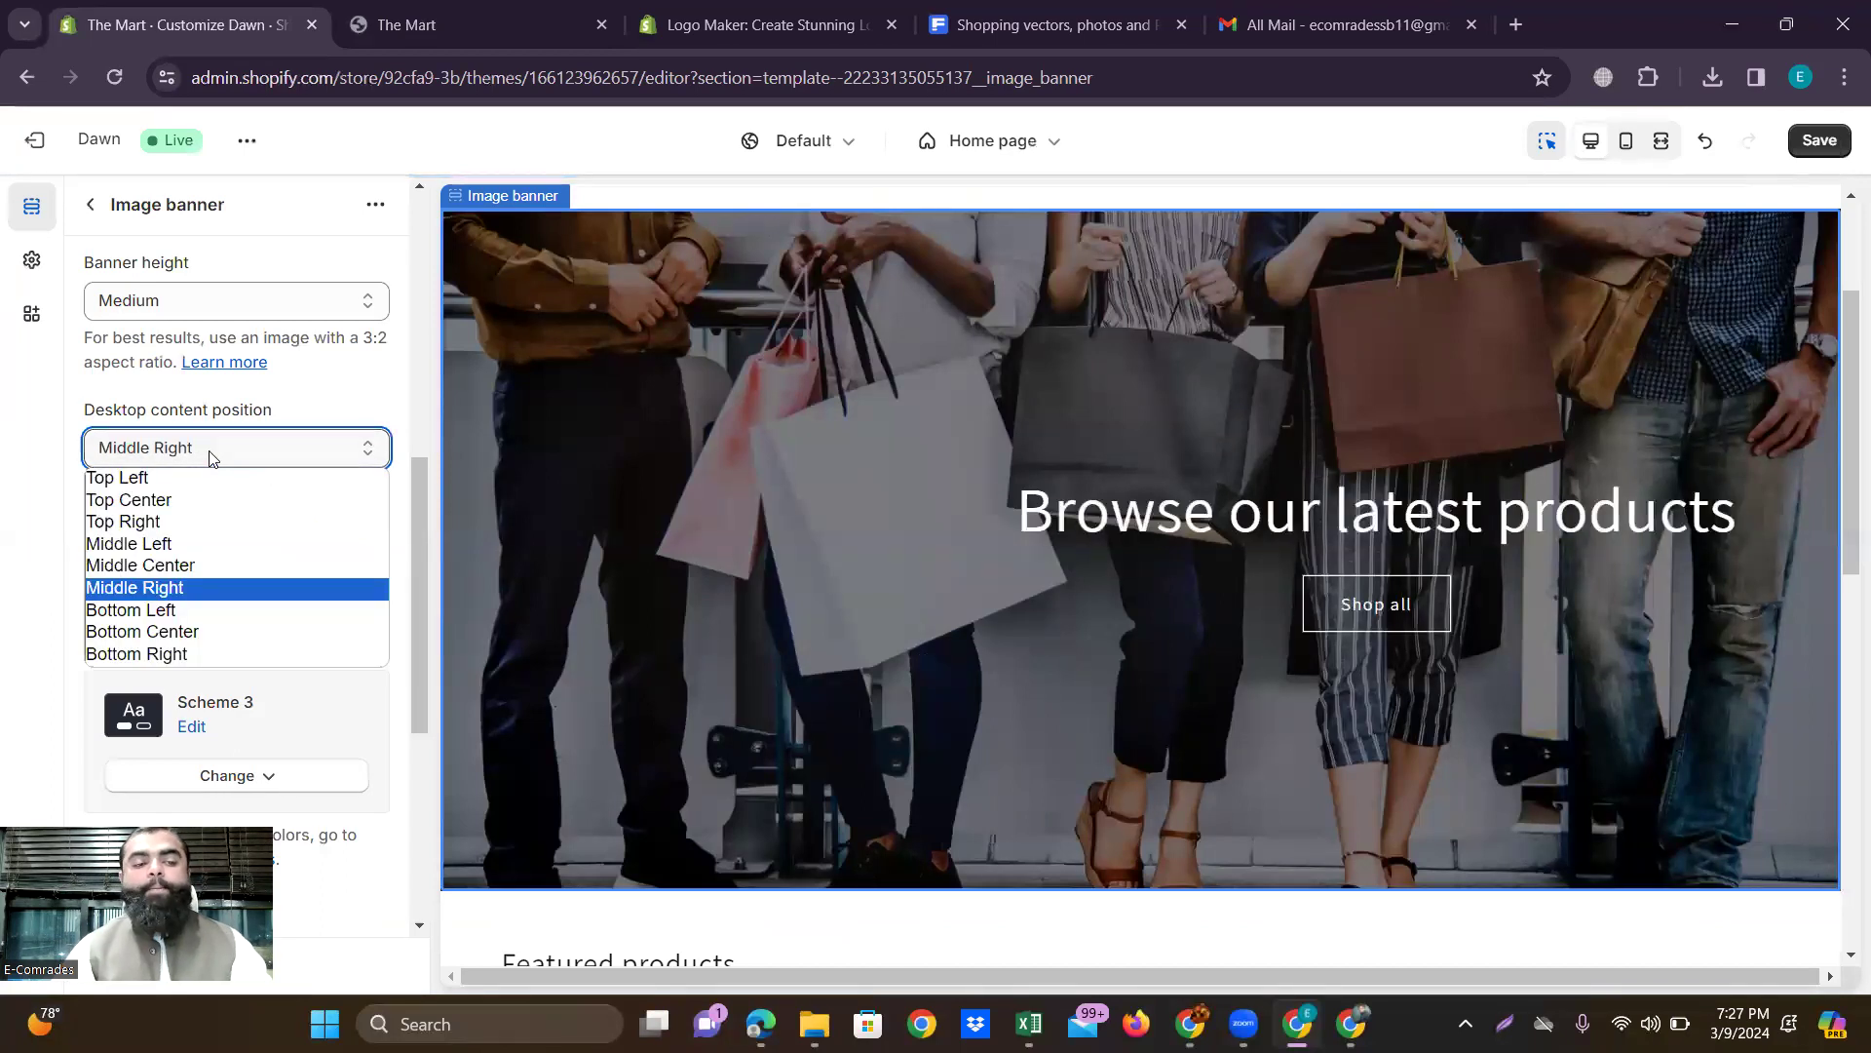
click(137, 633)
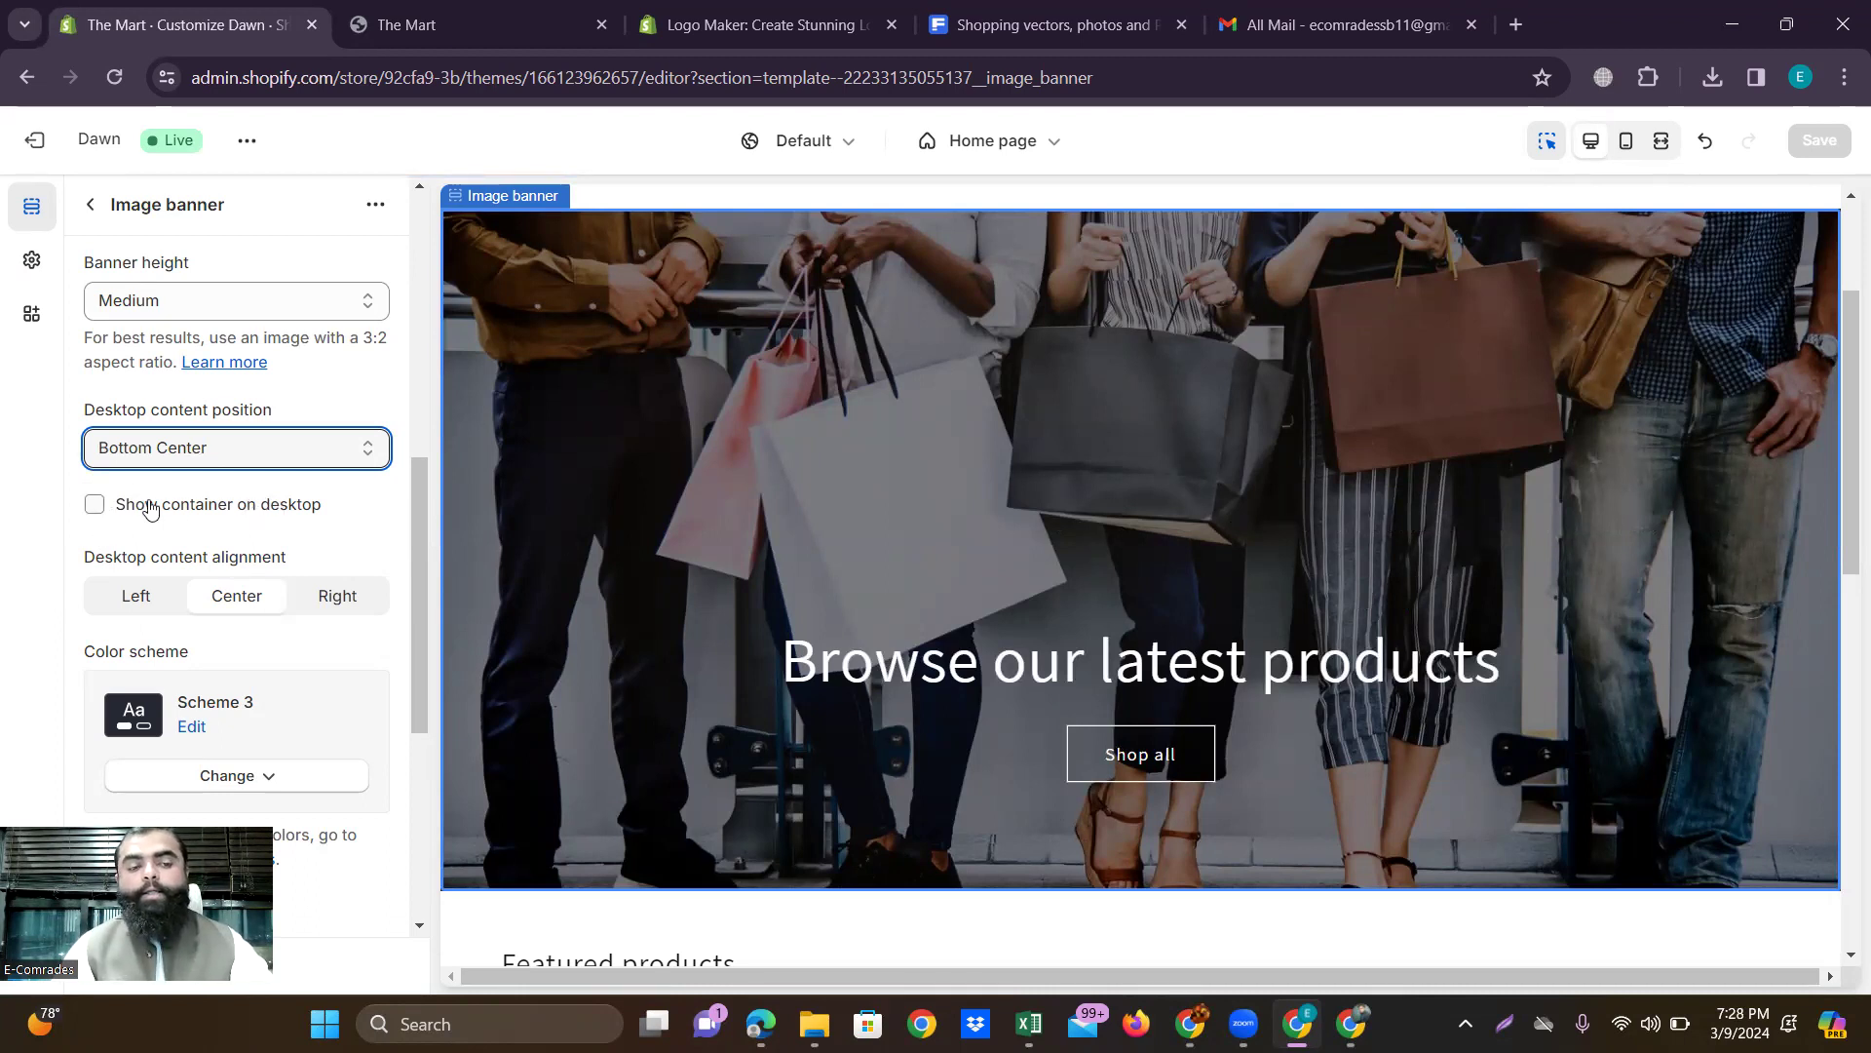
Try showing the banner's container on desktop and the Left and Right content alignments, restoring the hidden container and Center alignment.
click(94, 506)
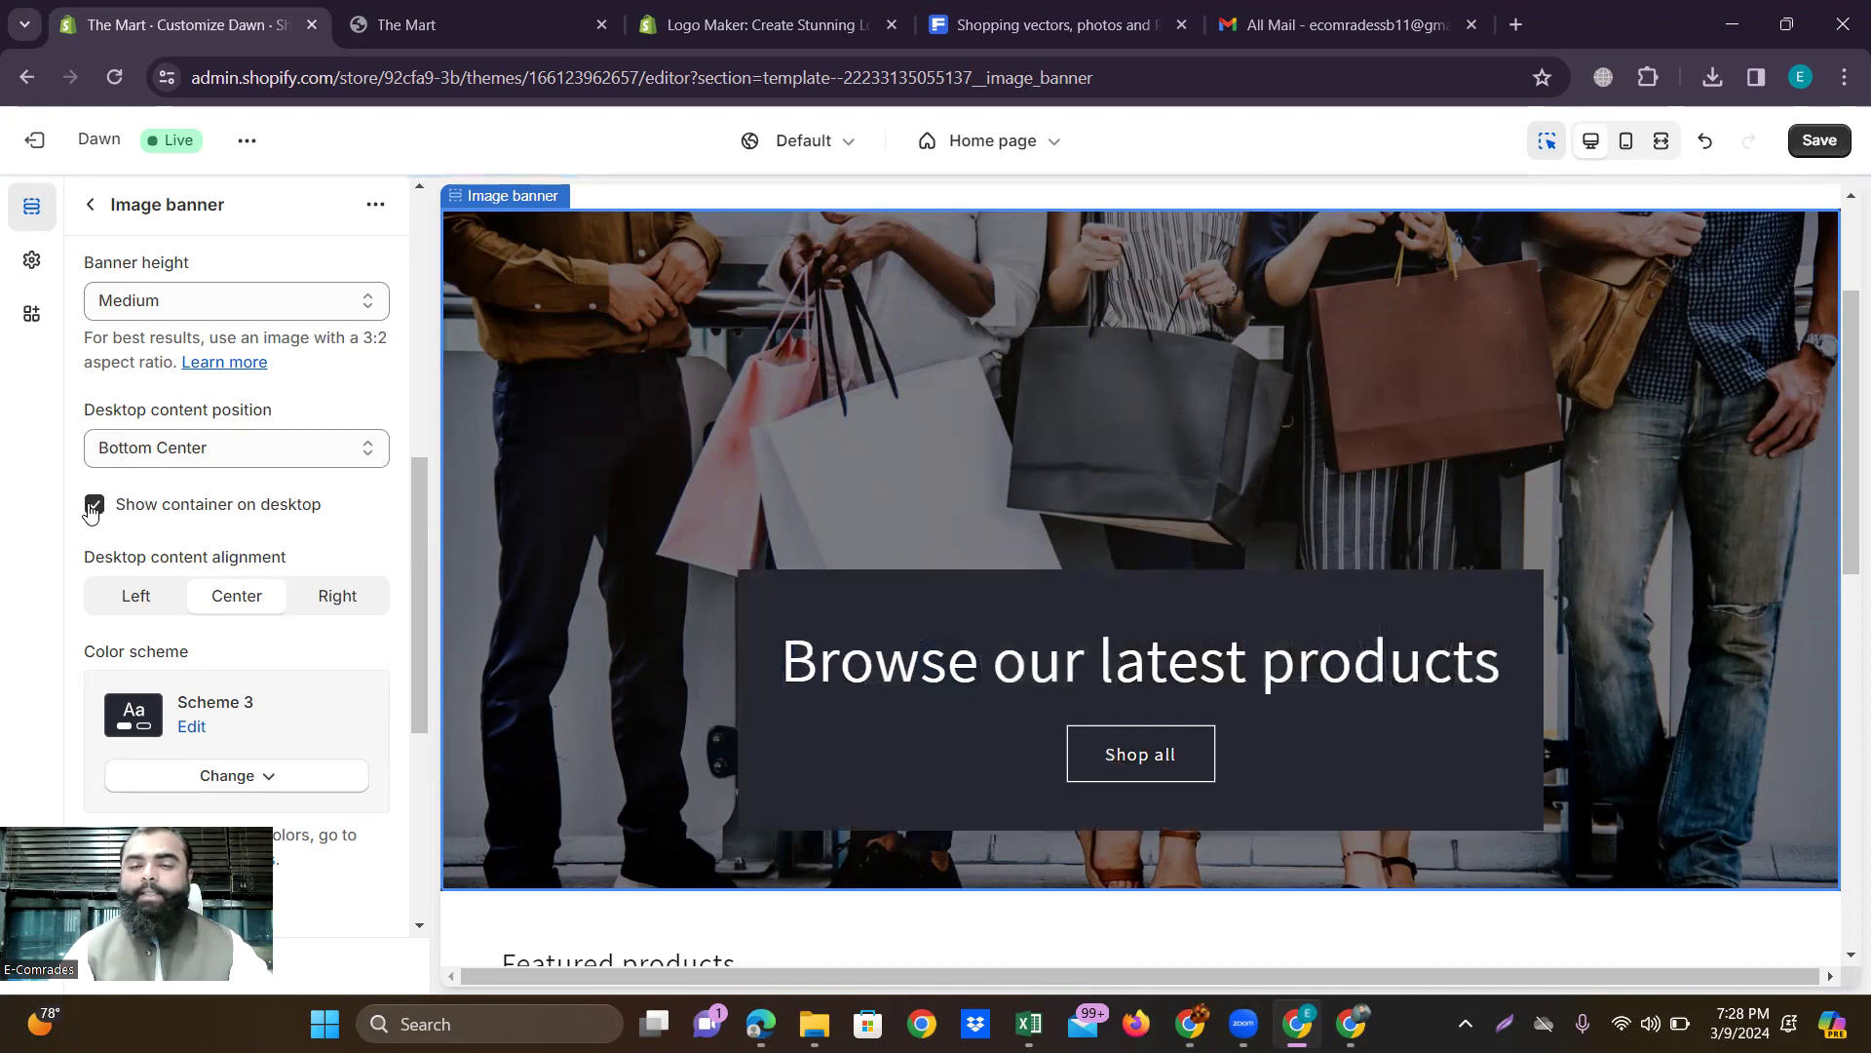
click(94, 505)
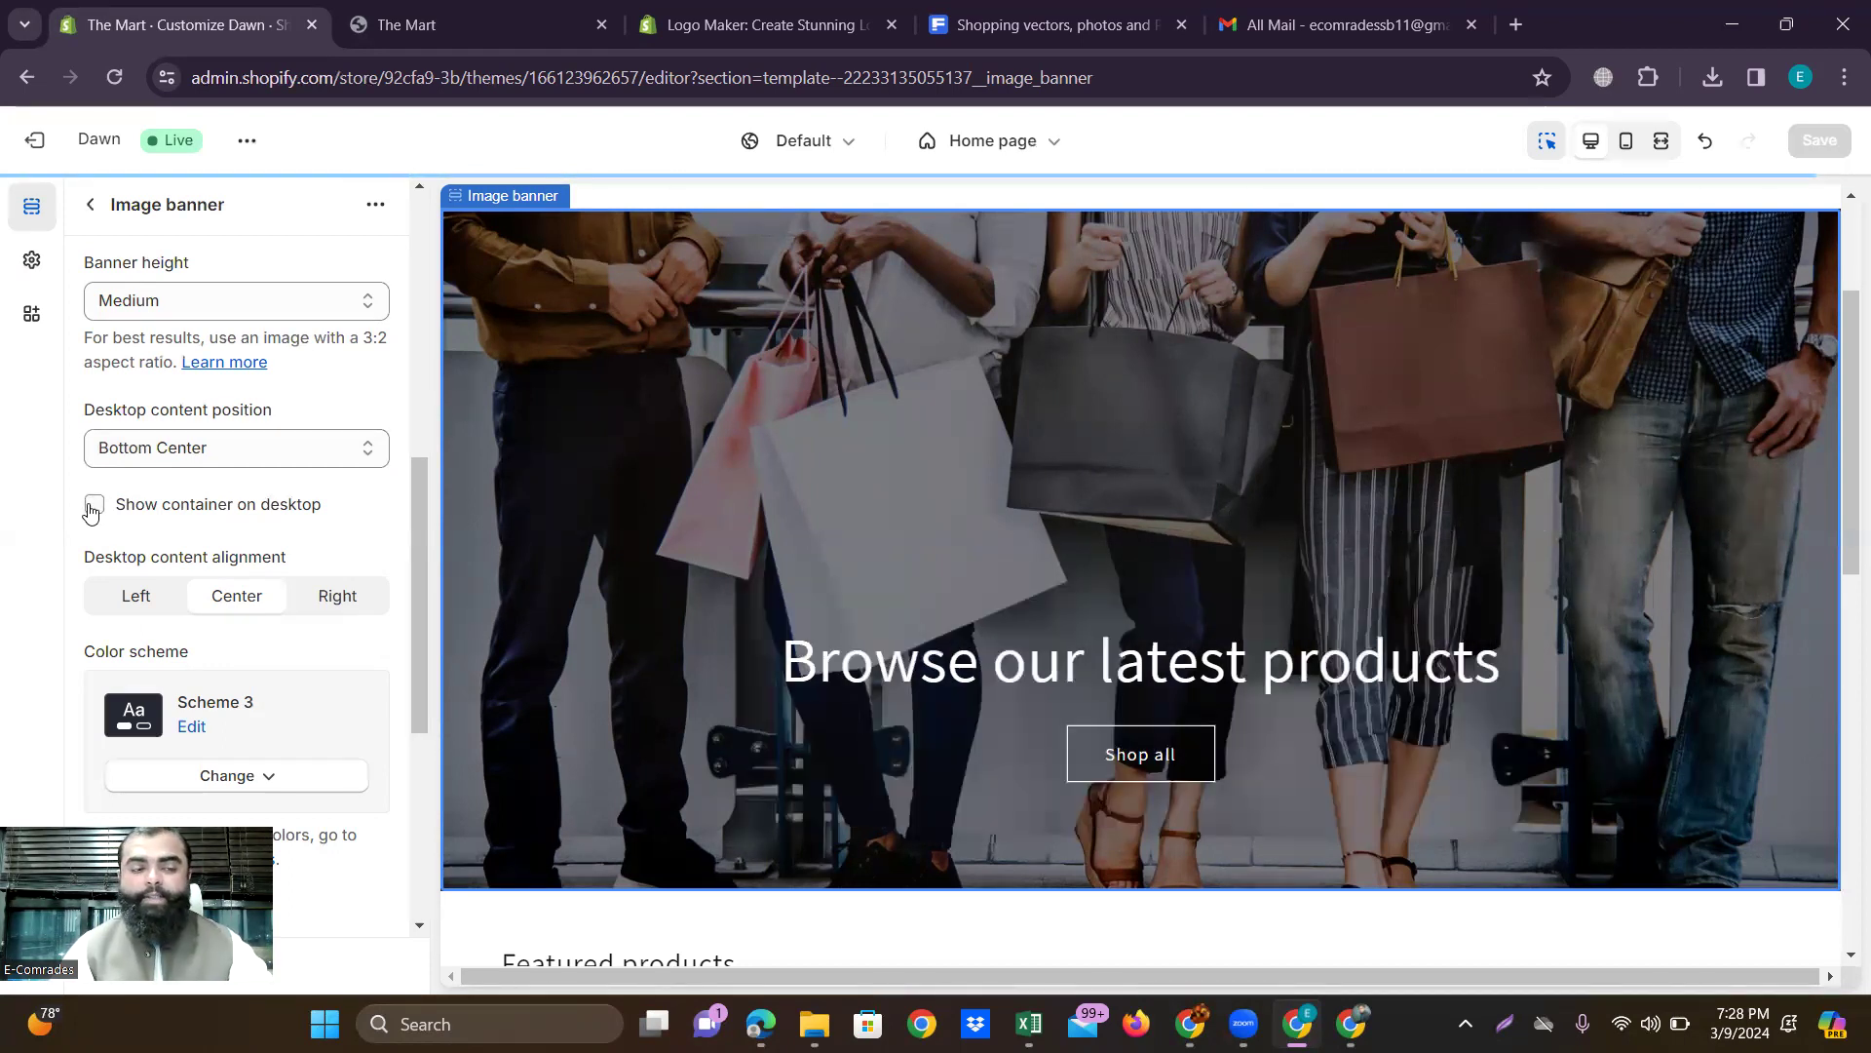
scroll(108, 497, down, 1)
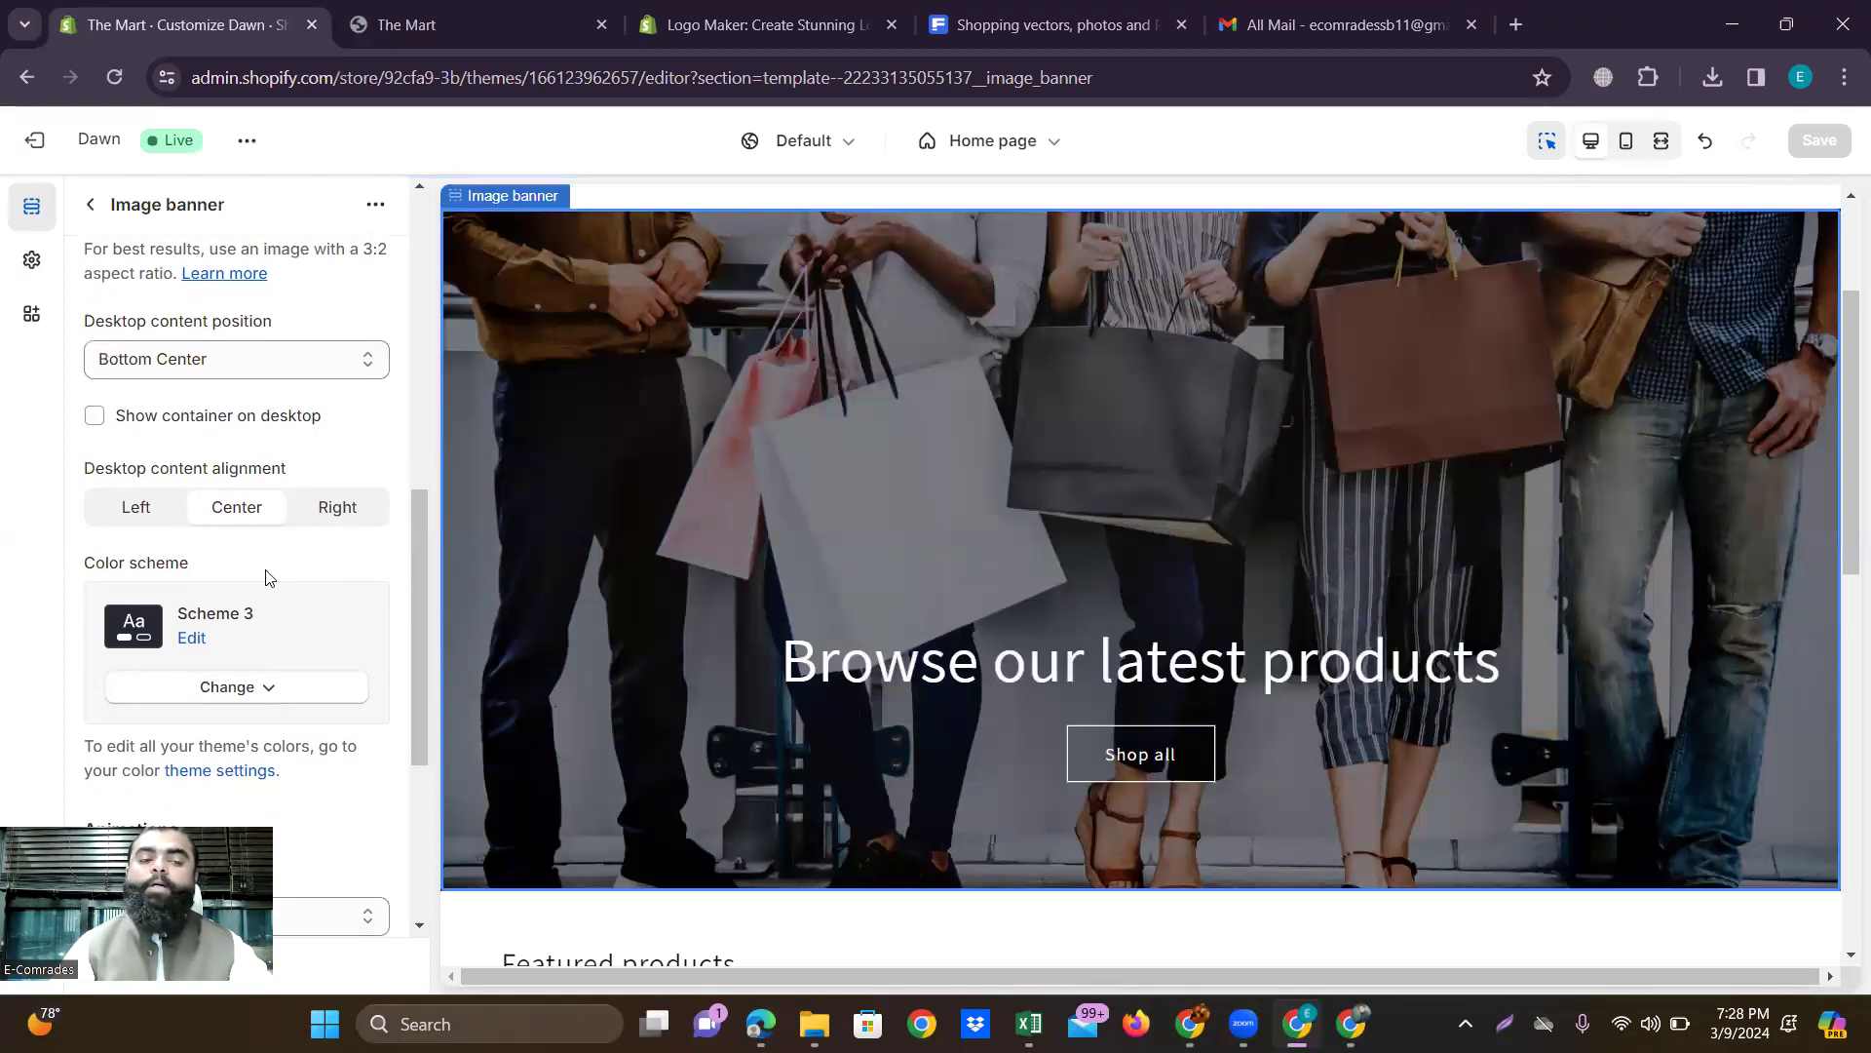
click(134, 508)
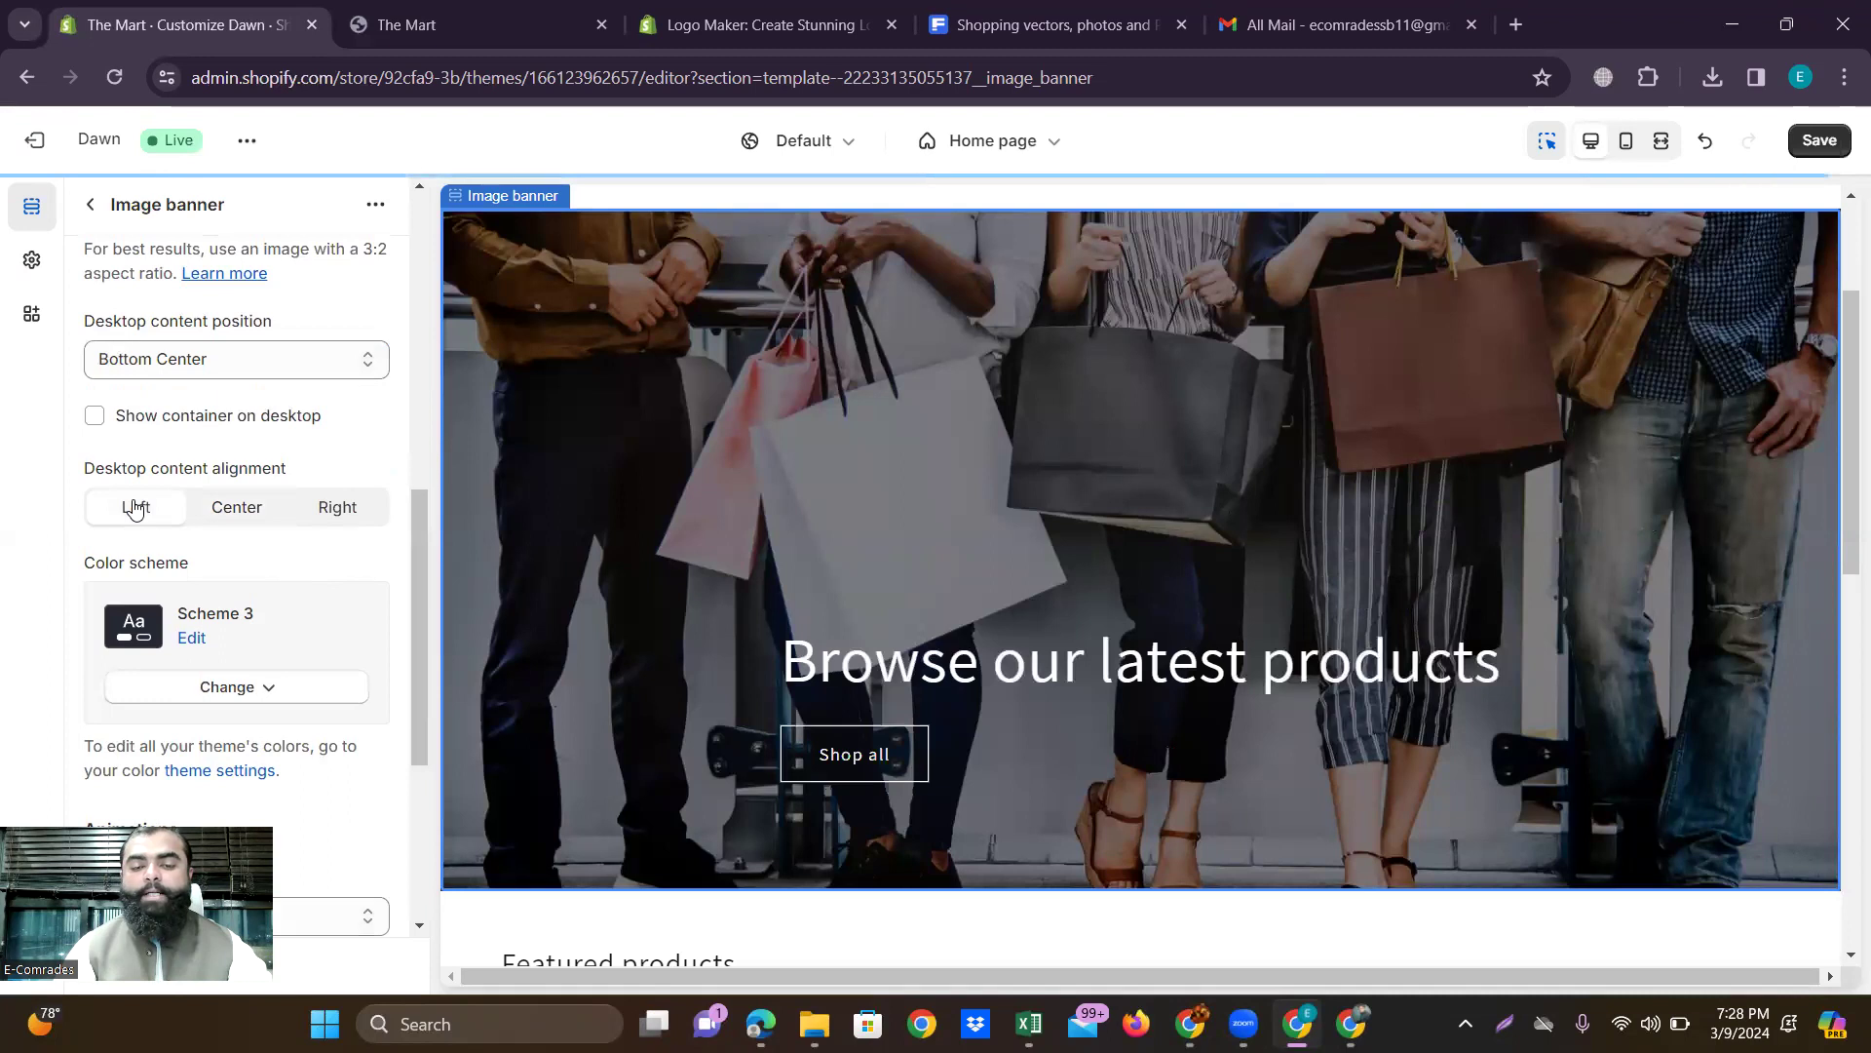
click(337, 507)
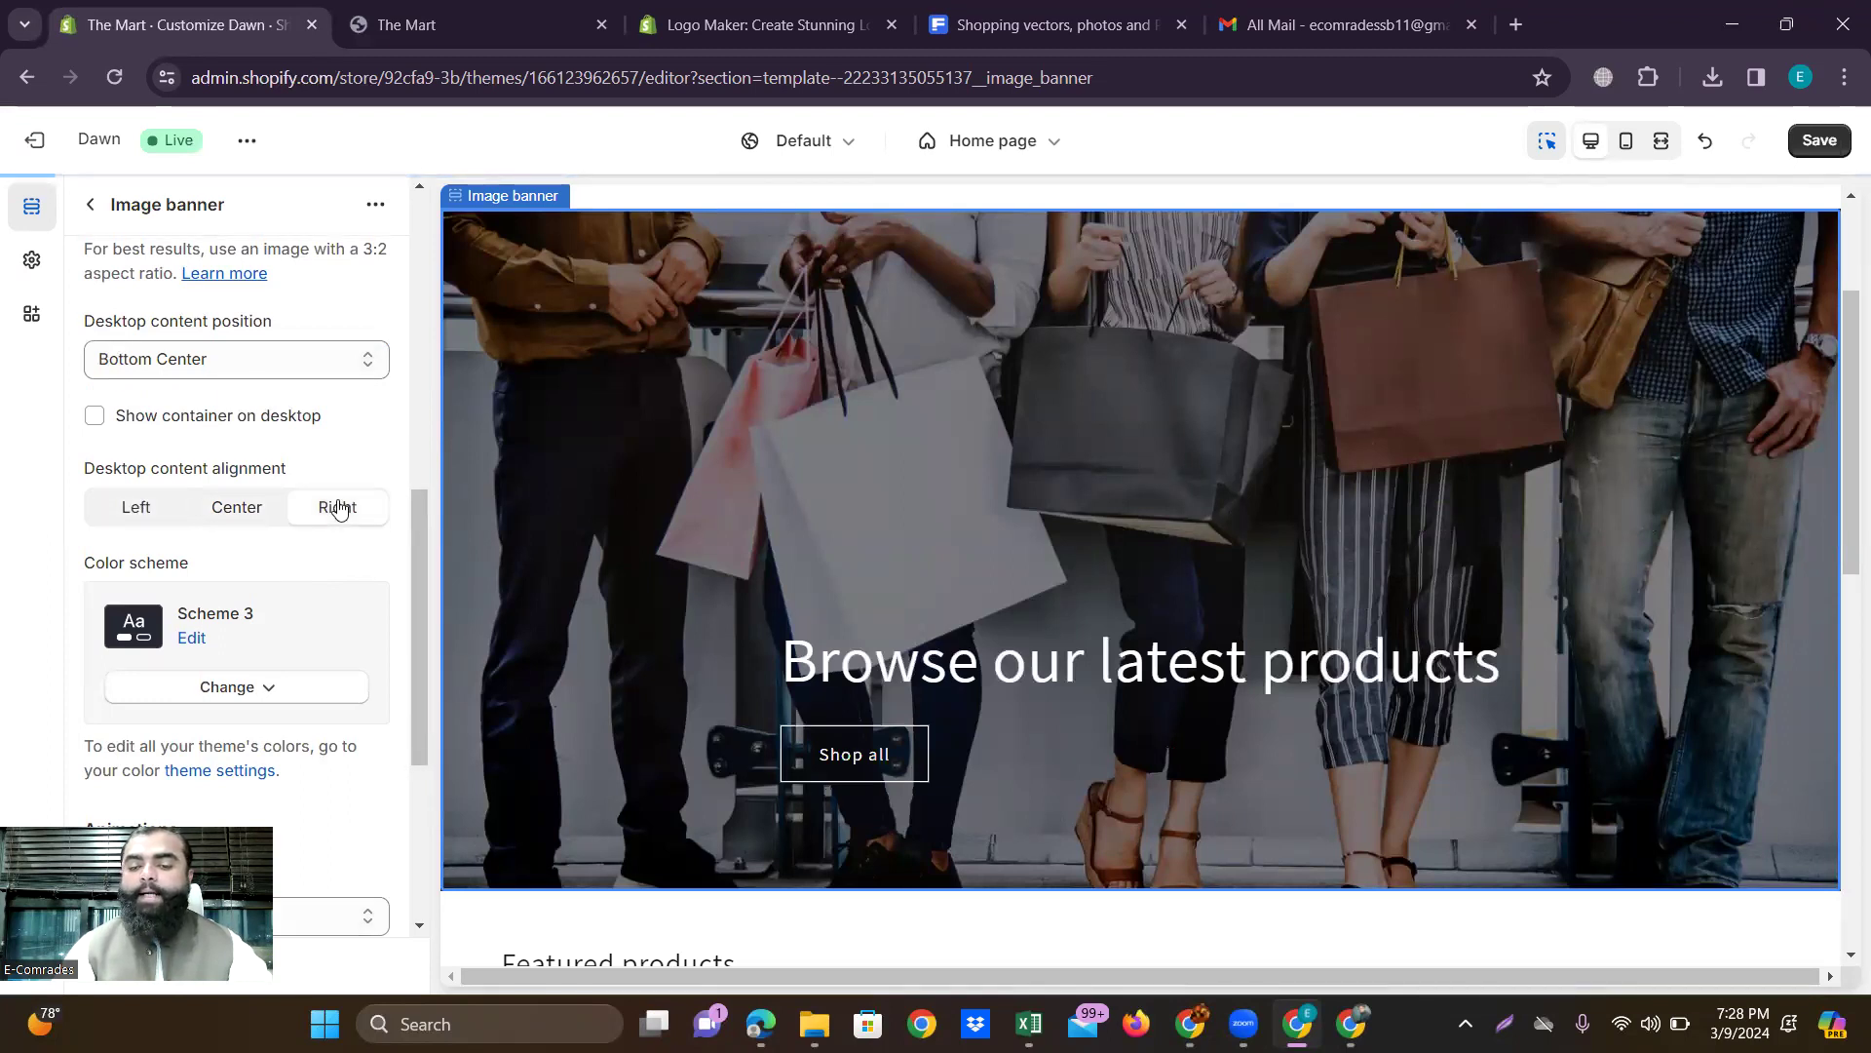
click(242, 509)
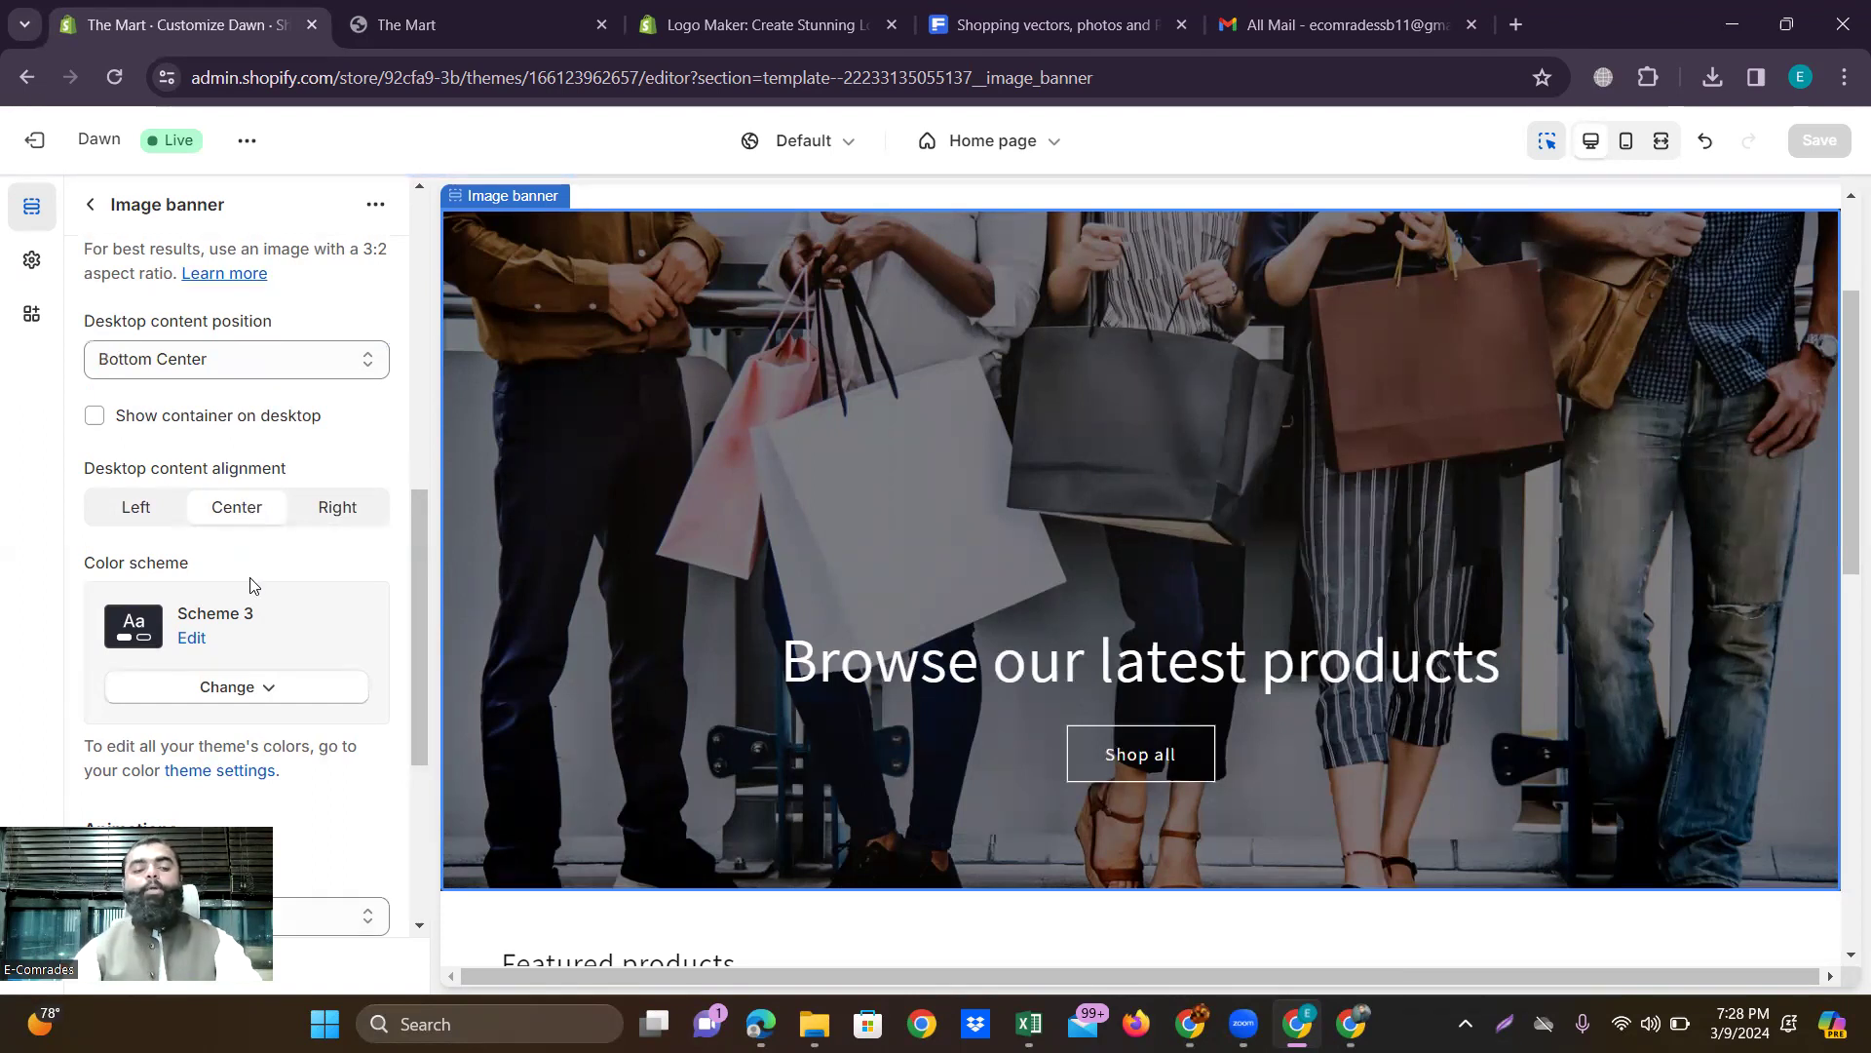
Examine the banner's color scheme, animation and mobile layout settings, and view the banner on the live storefront for comparison.
scroll(251, 585, down, 2)
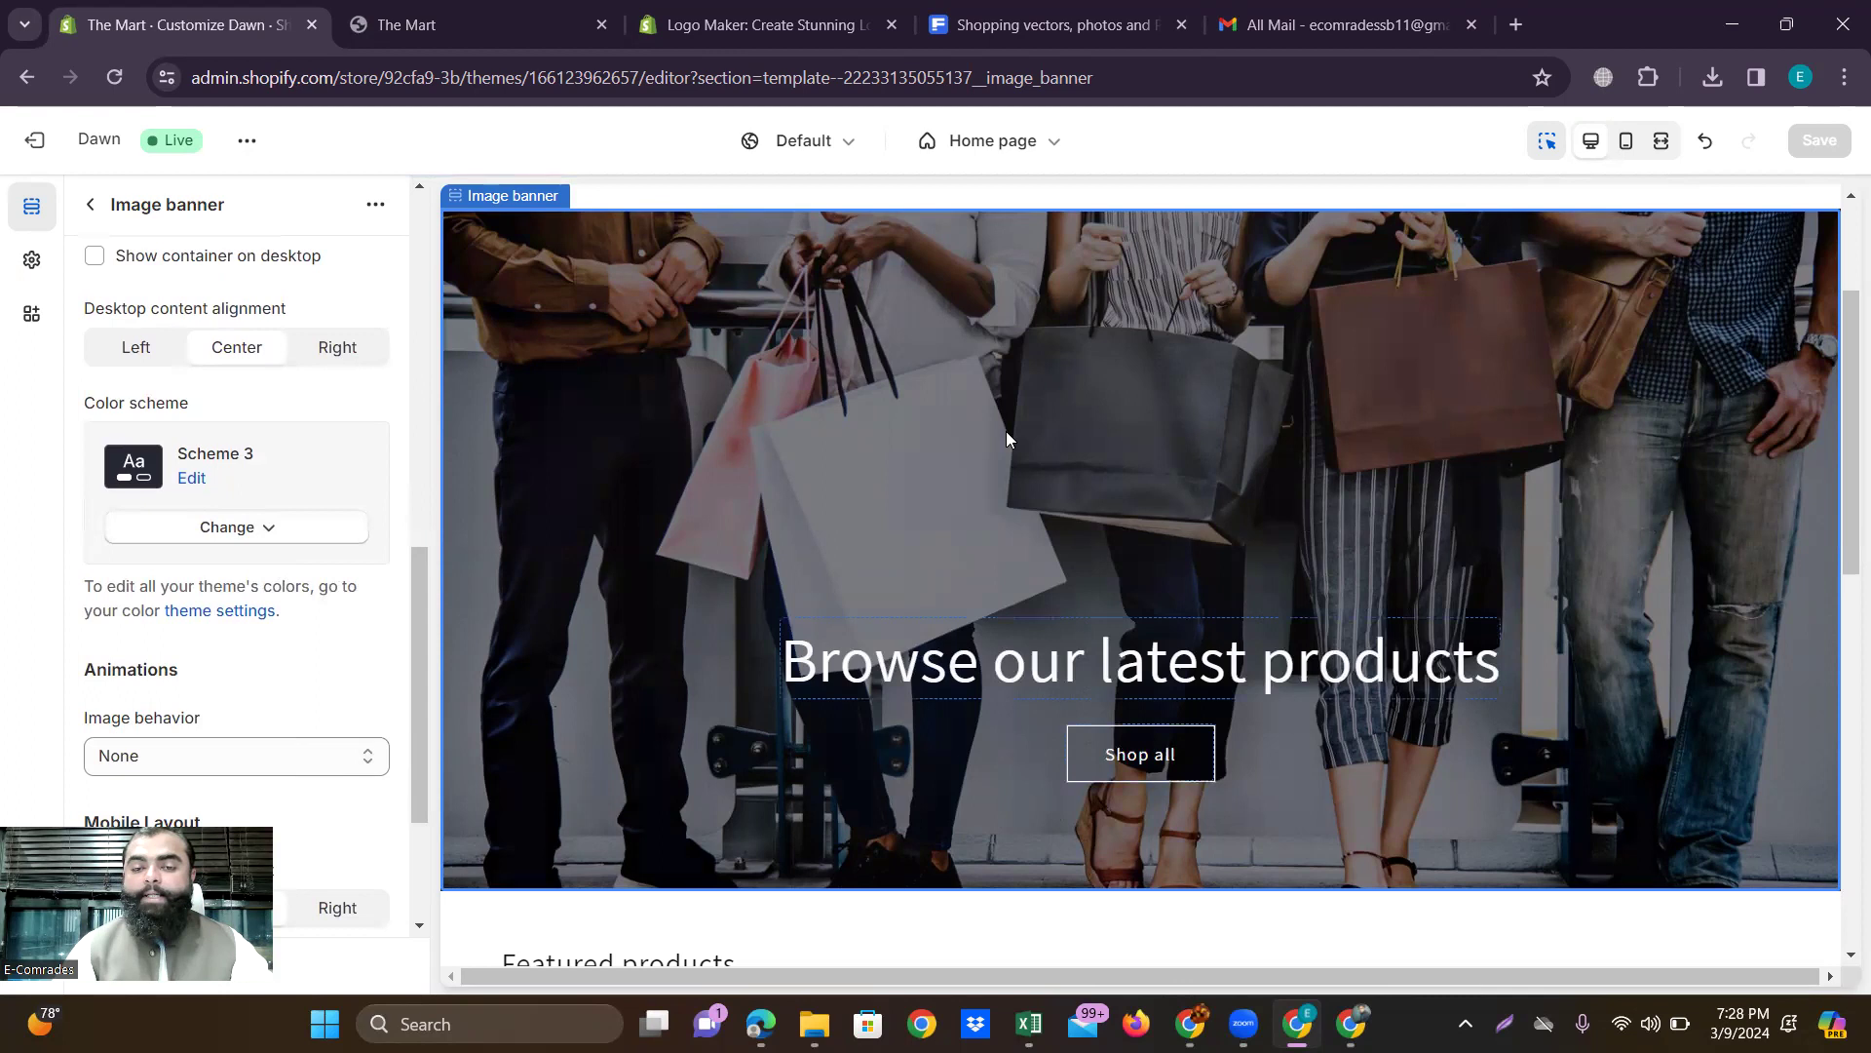
scroll(1006, 431, up, 2)
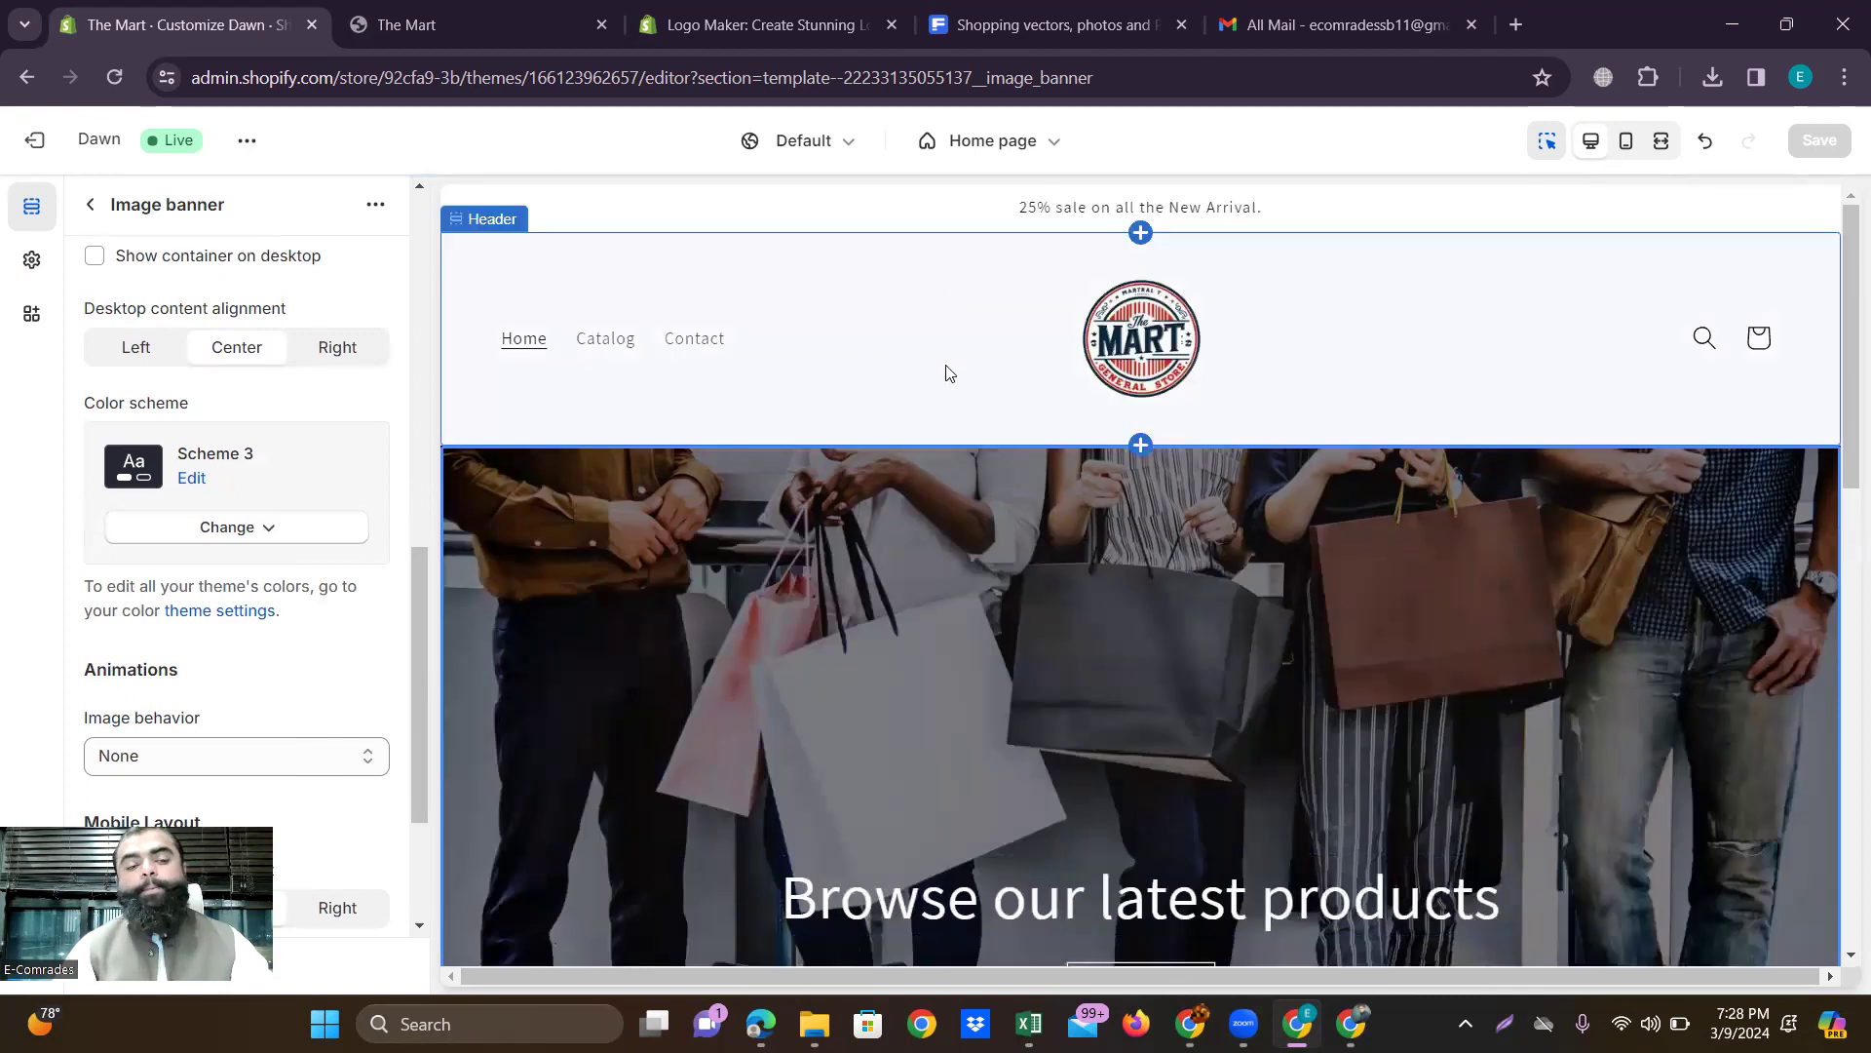
scroll(242, 563, down, 3)
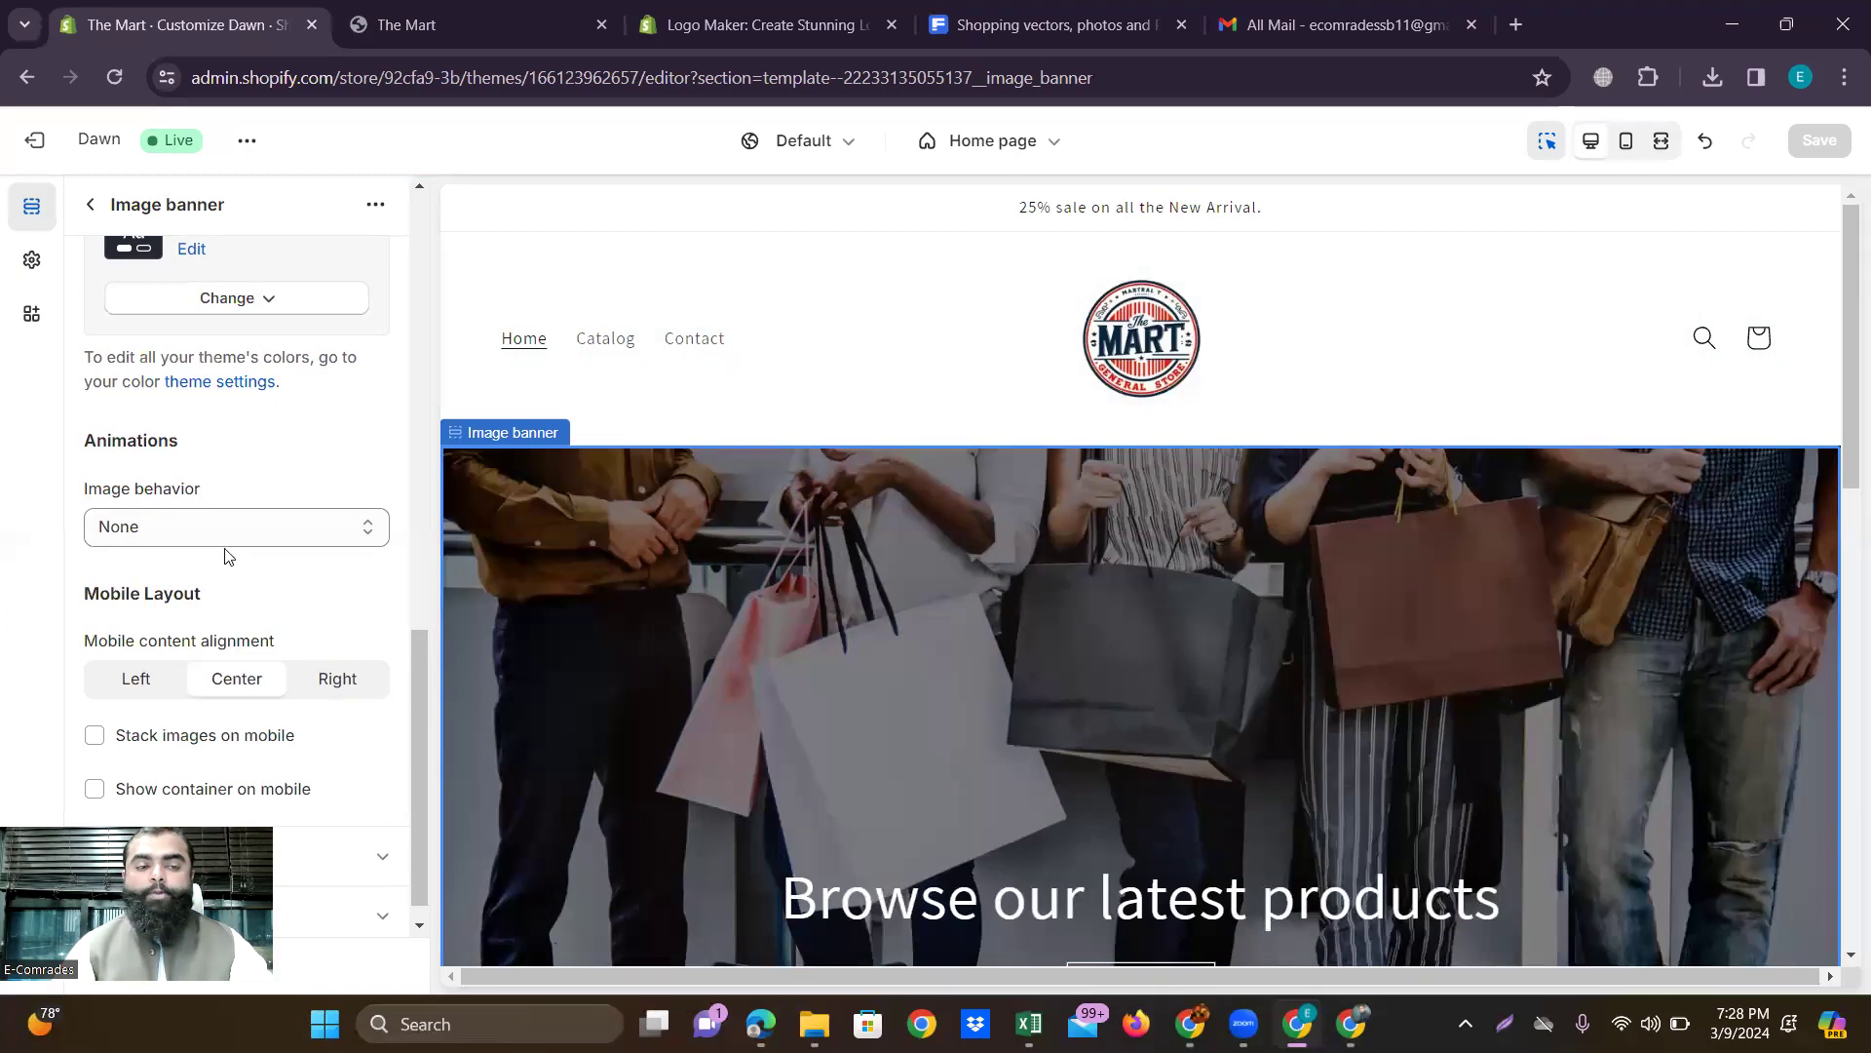
click(458, 24)
scroll(838, 575, down, 4)
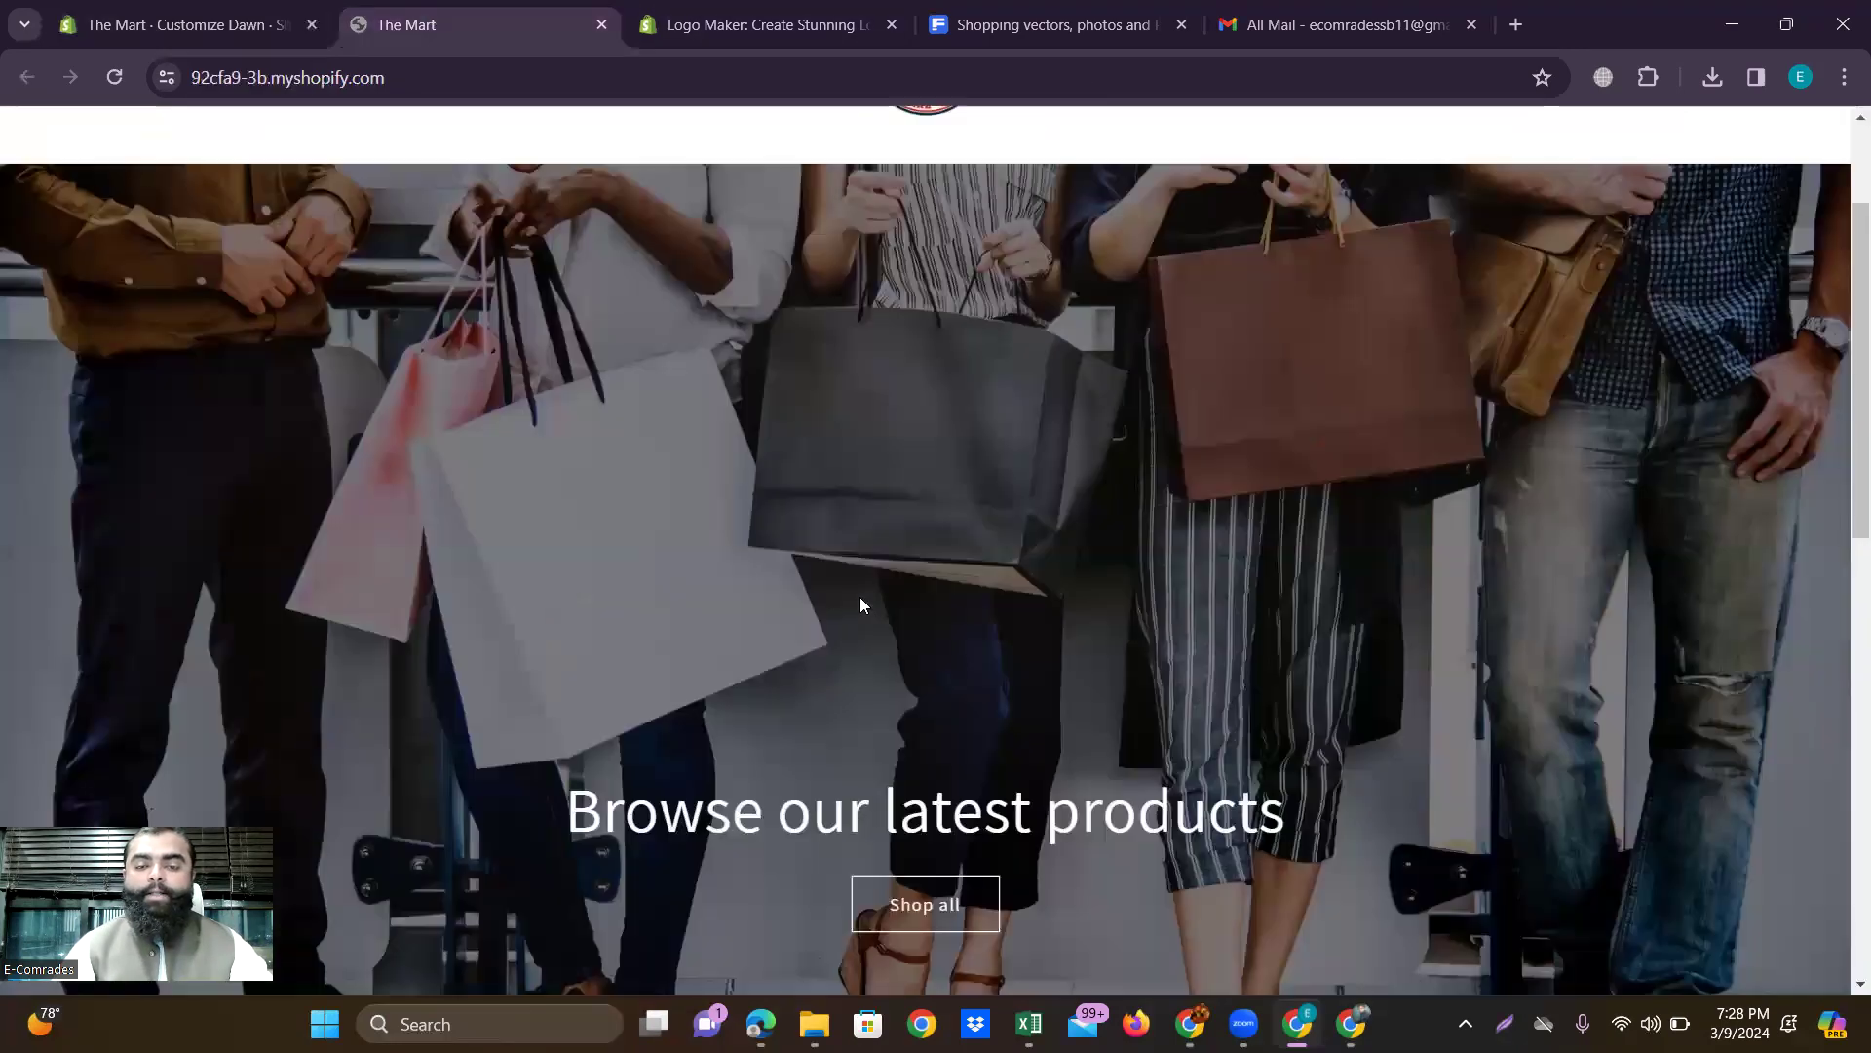
scroll(860, 596, up, 3)
scroll(933, 552, up, 1)
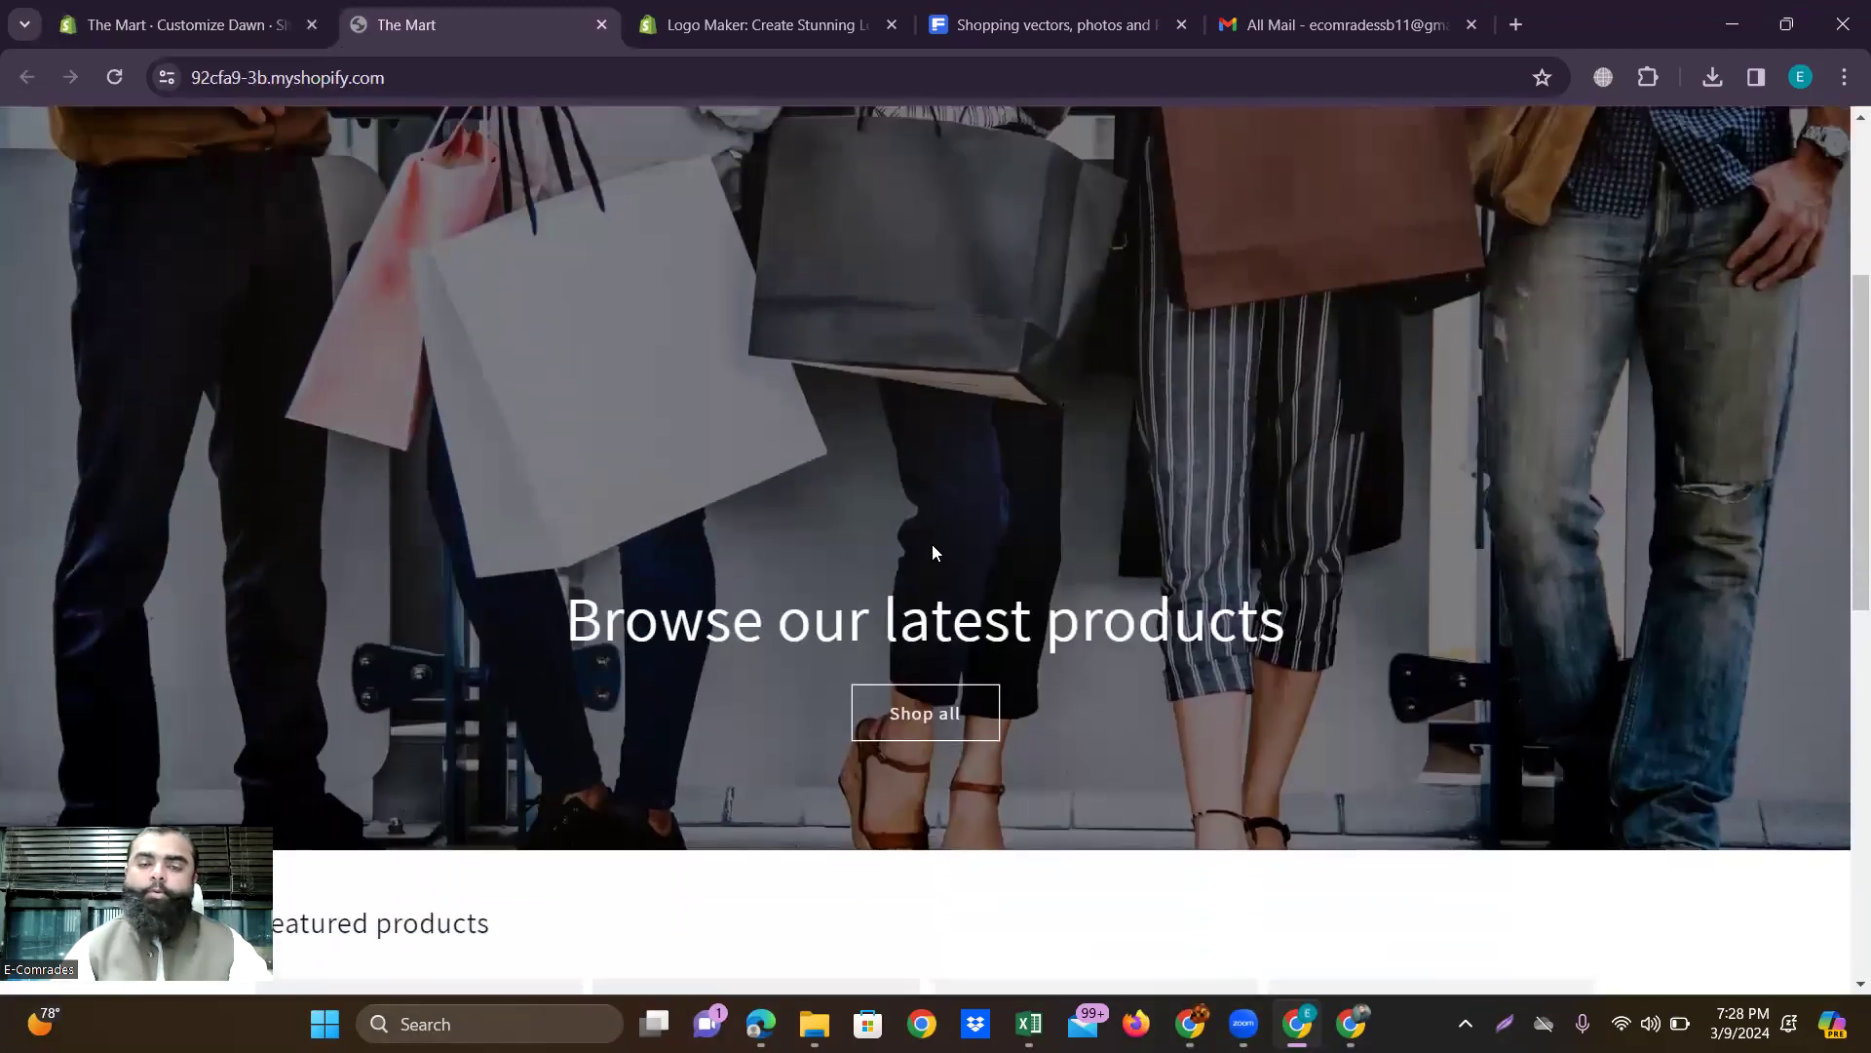
scroll(932, 552, up, 4)
click(125, 19)
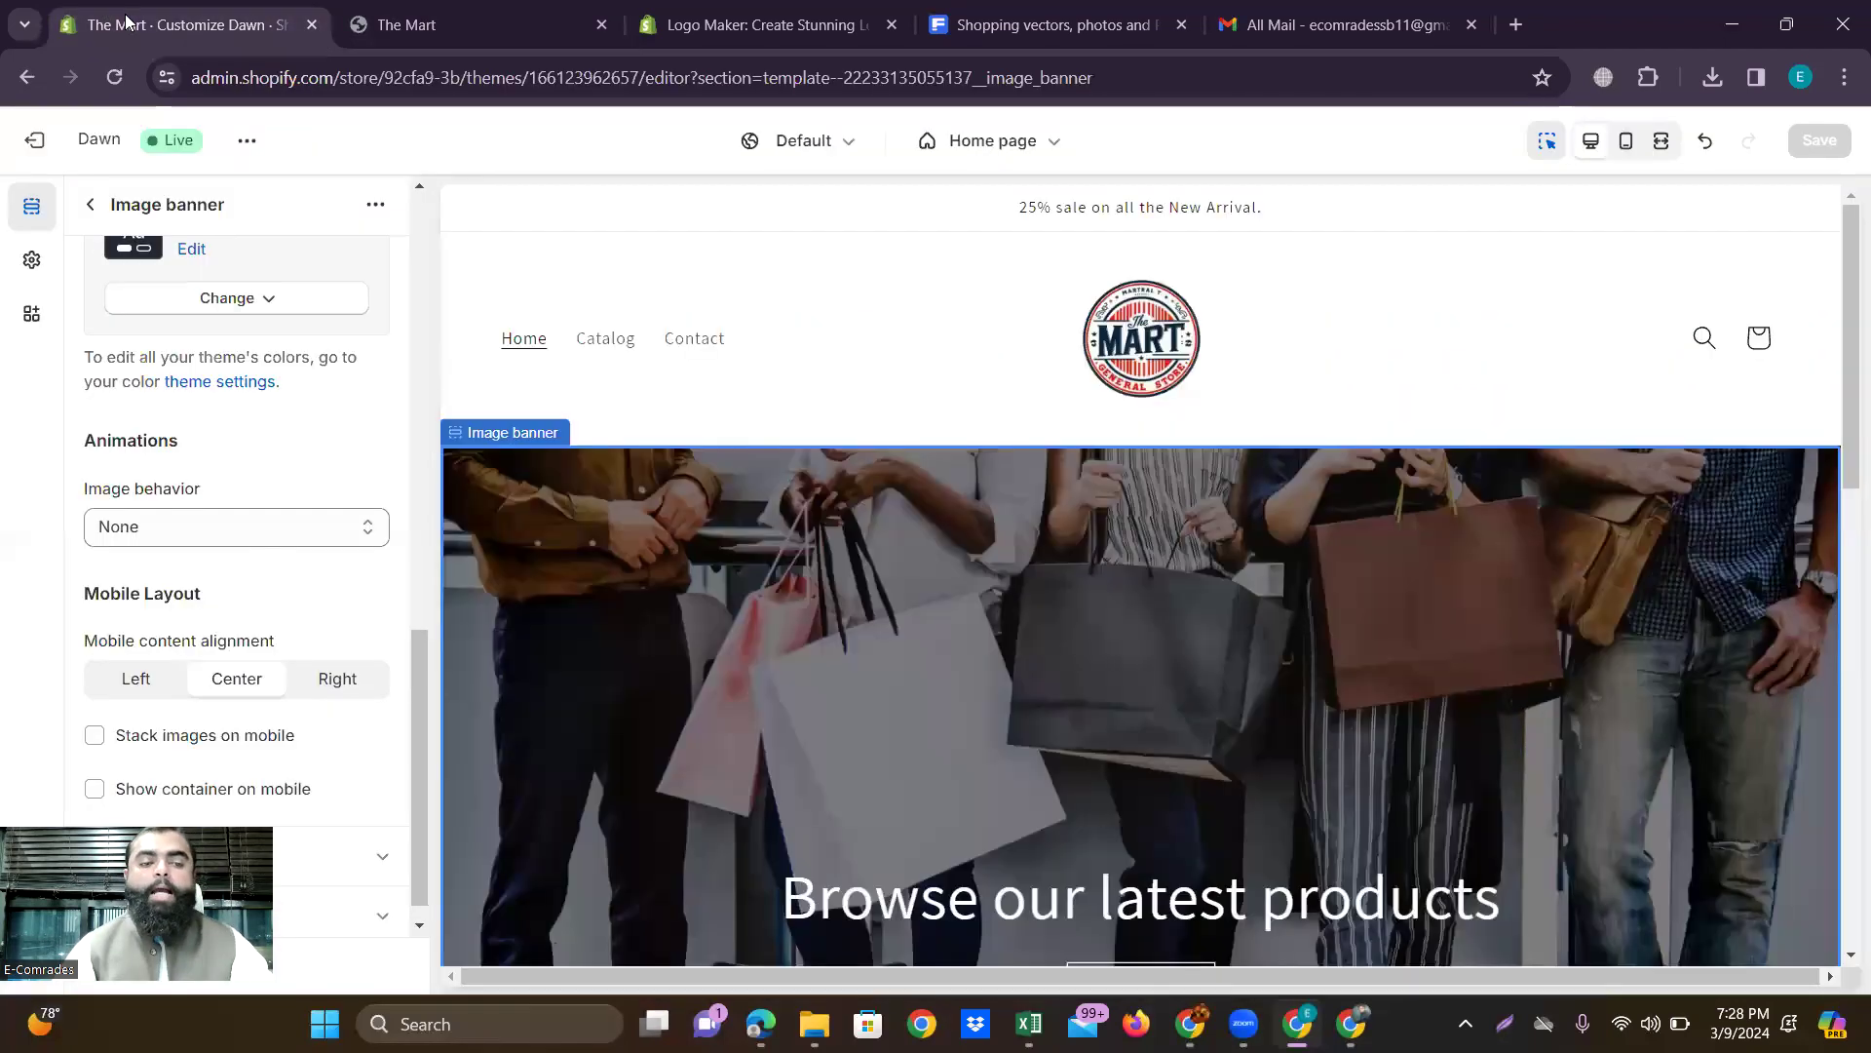
click(467, 22)
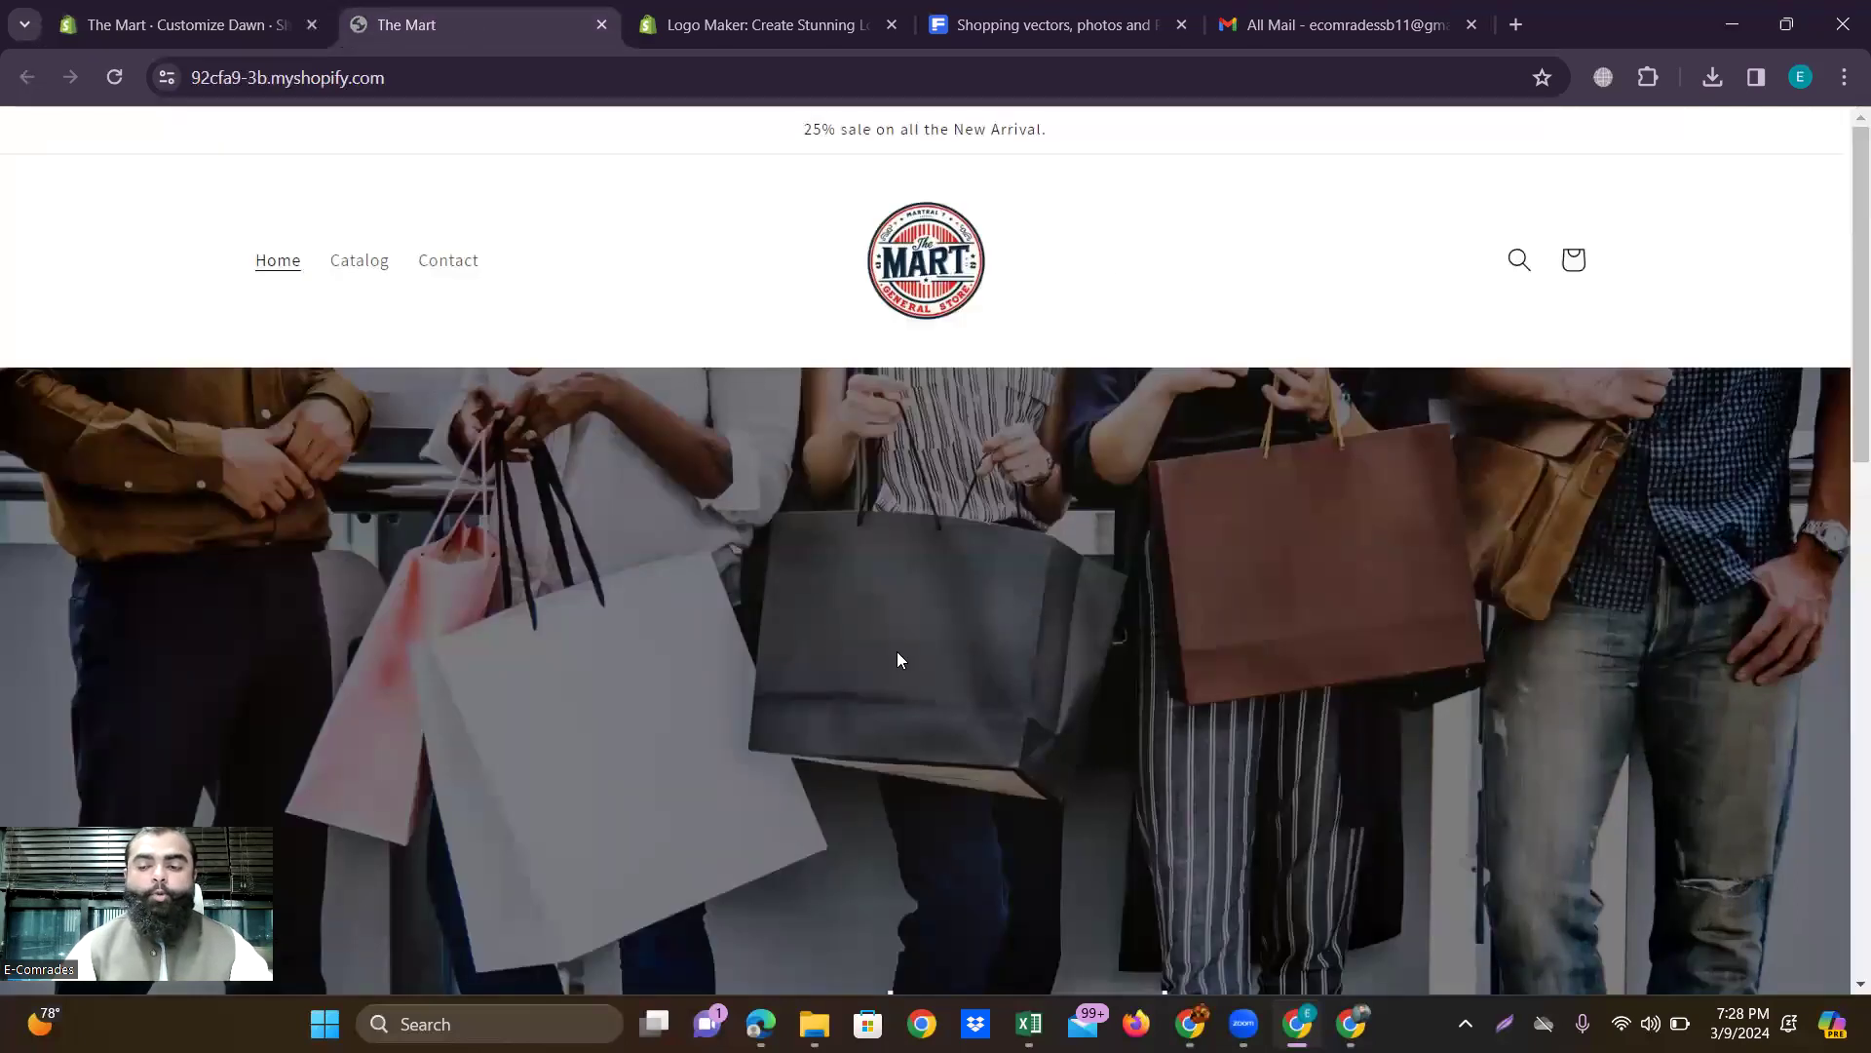
Return to the theme editor, set the banner's image behavior to Ambient movement and save the theme.
click(119, 12)
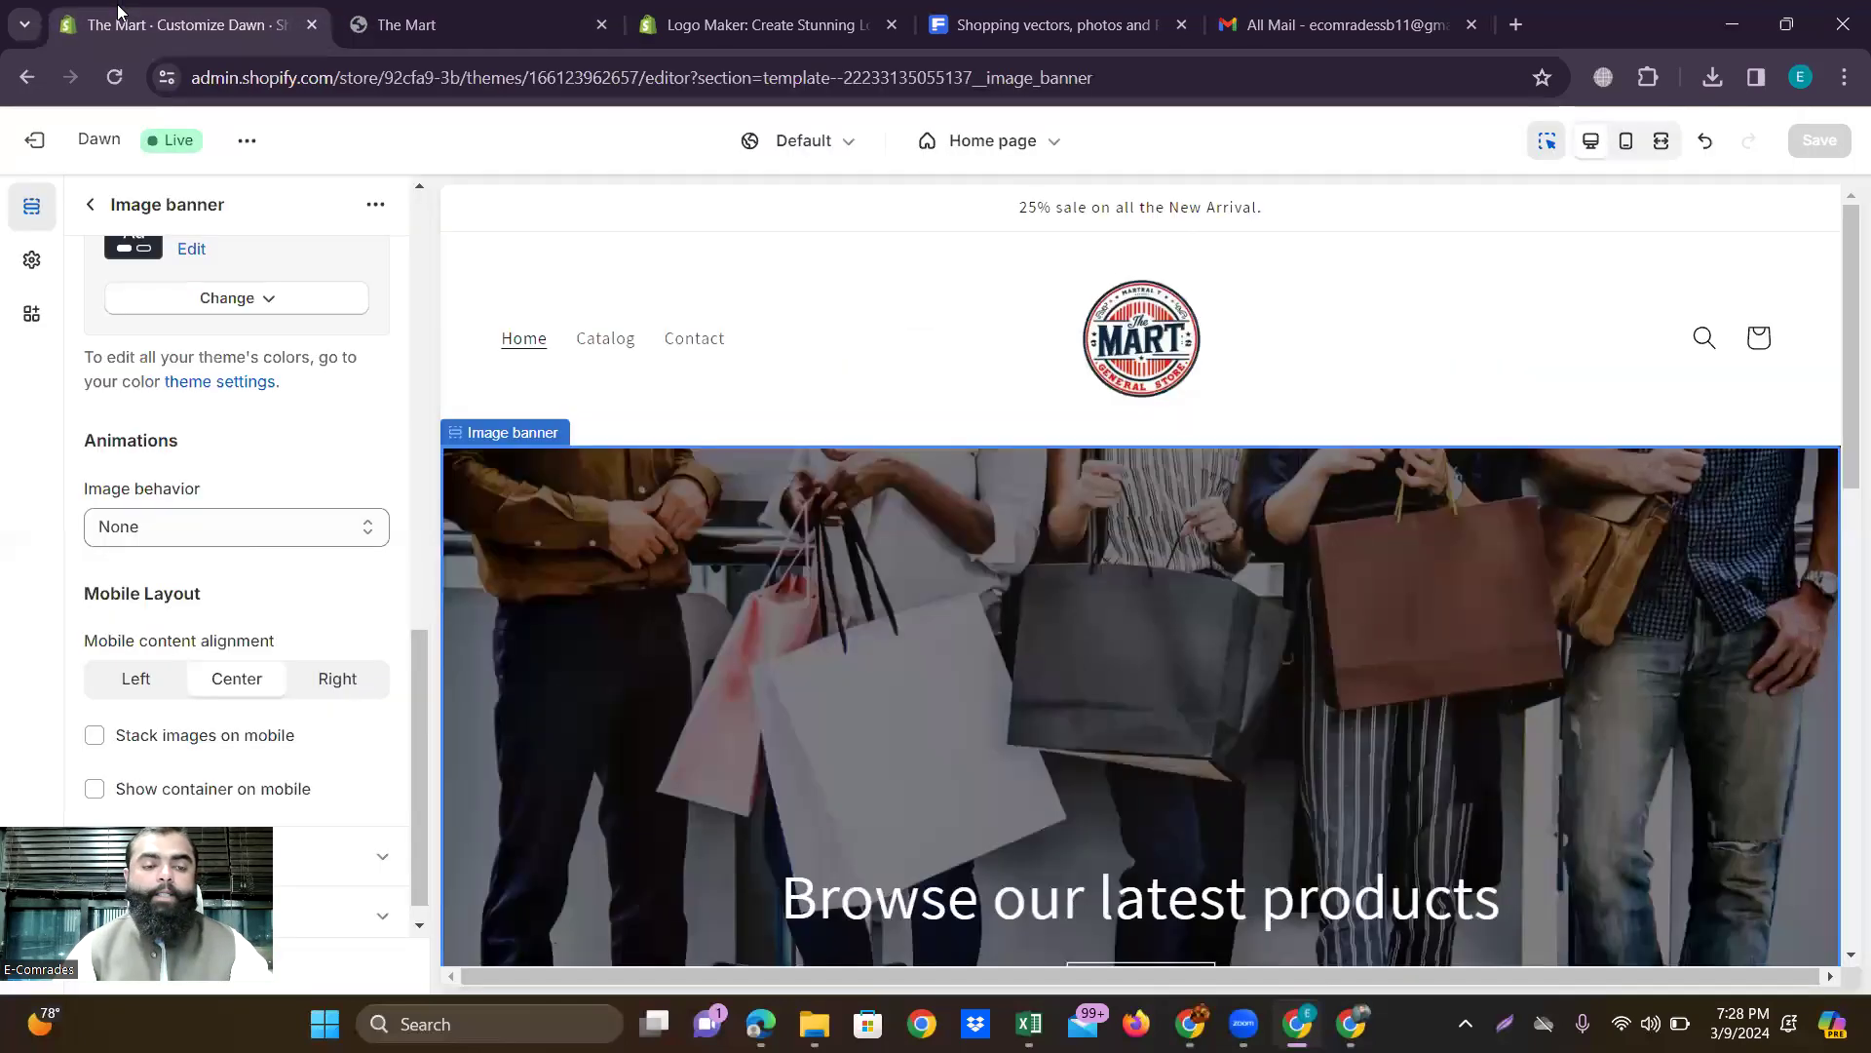
click(197, 538)
click(194, 581)
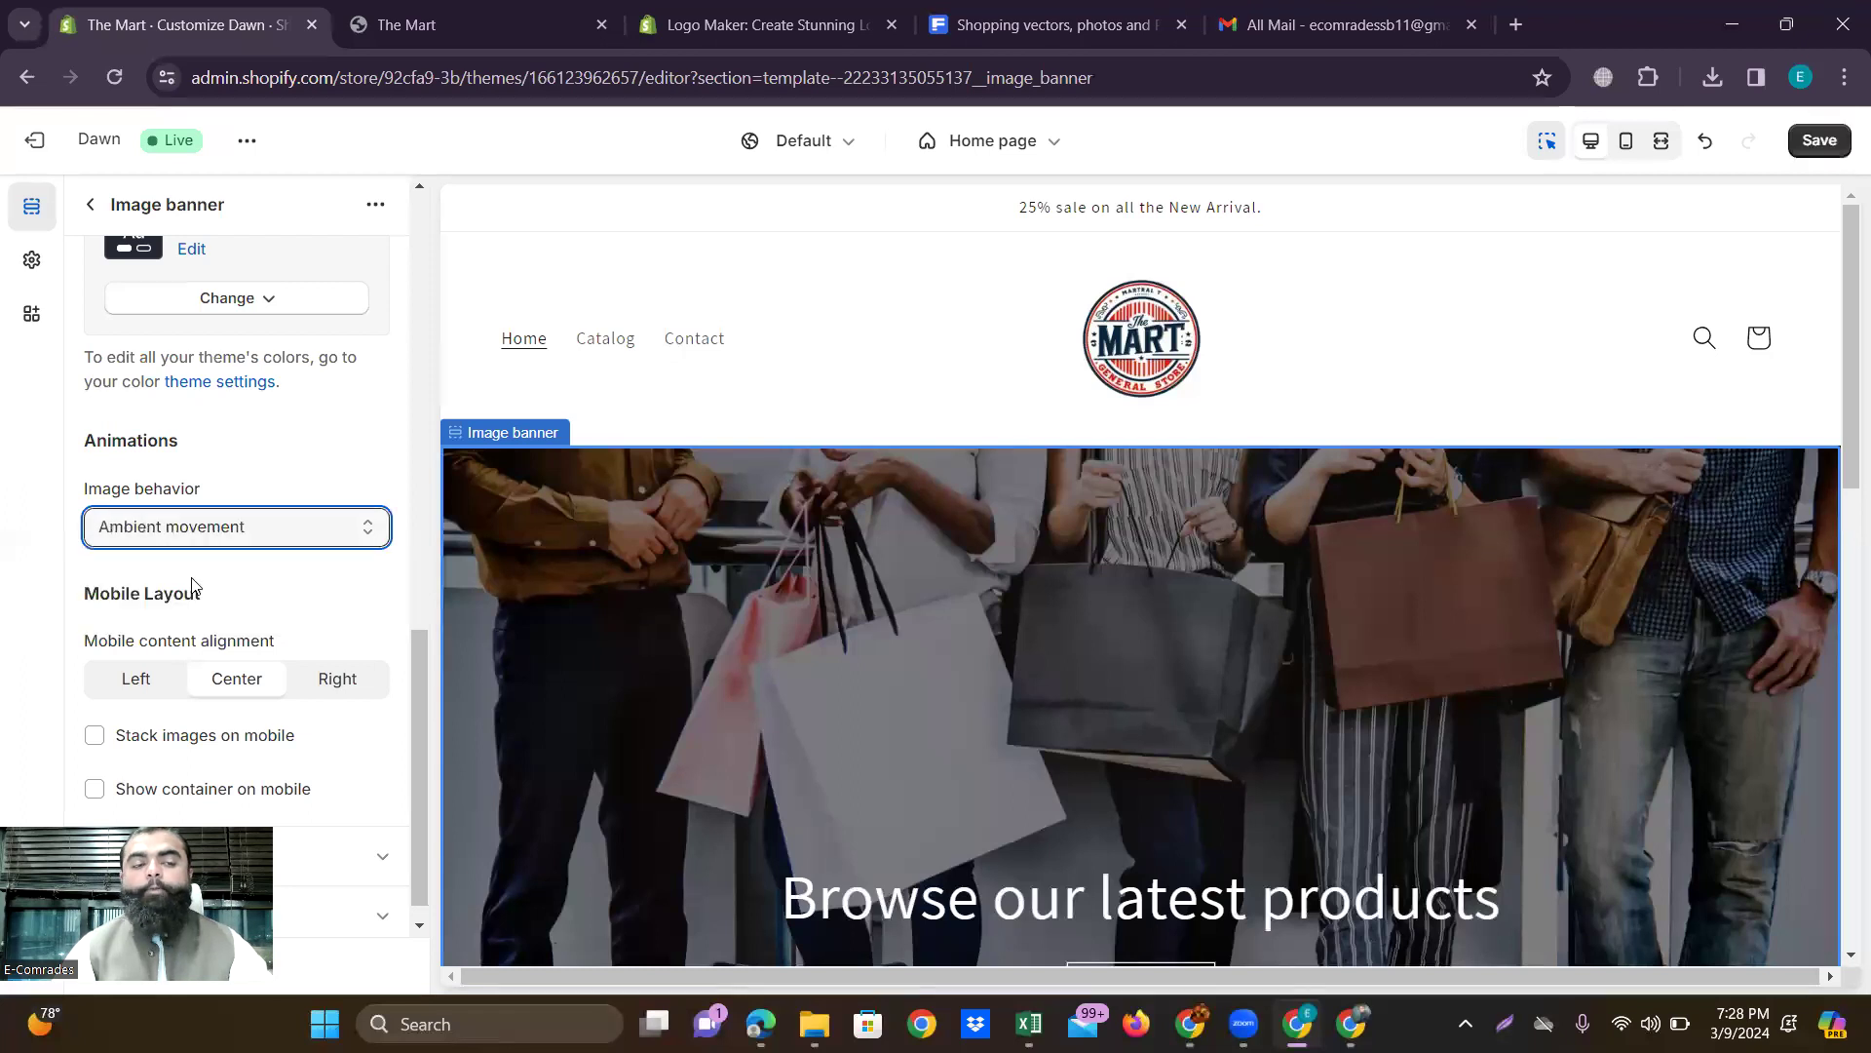
click(1813, 144)
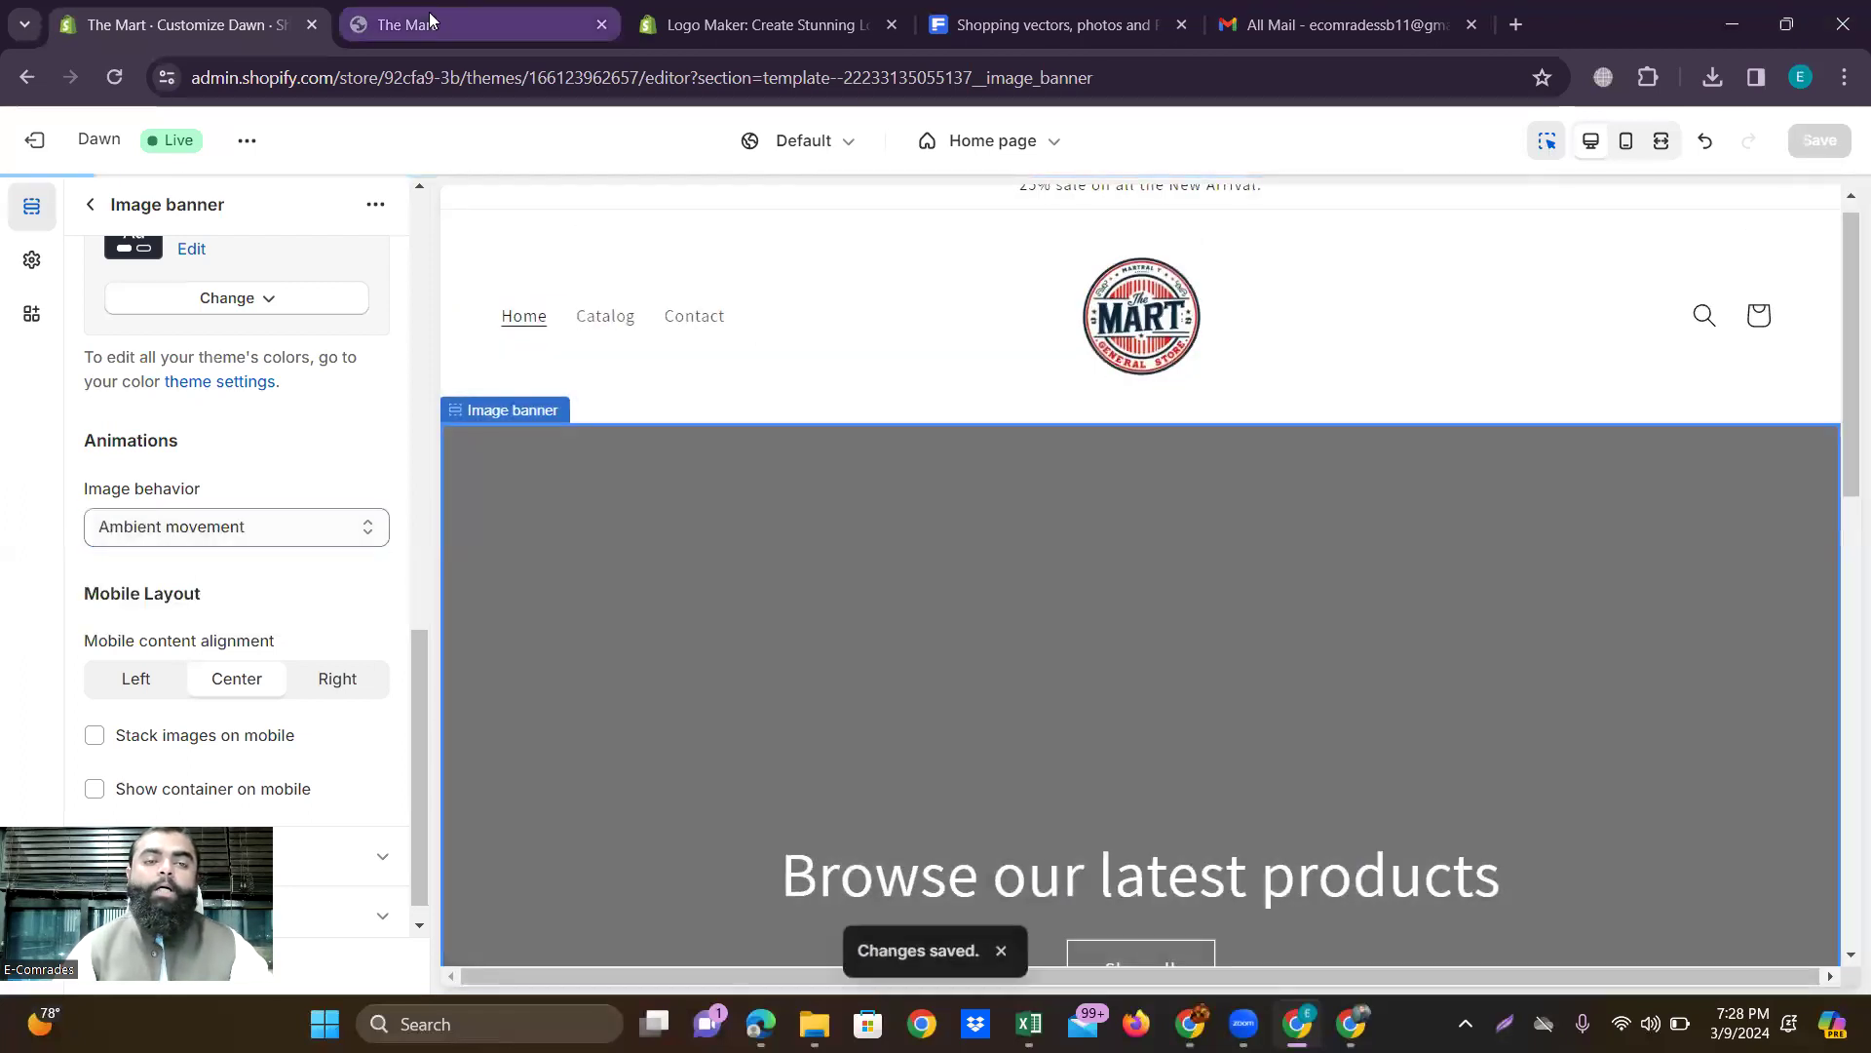
Reopen the home page on the live storefront to check the banner's animation, and compare it with the editor's preview and mobile layout settings.
click(430, 20)
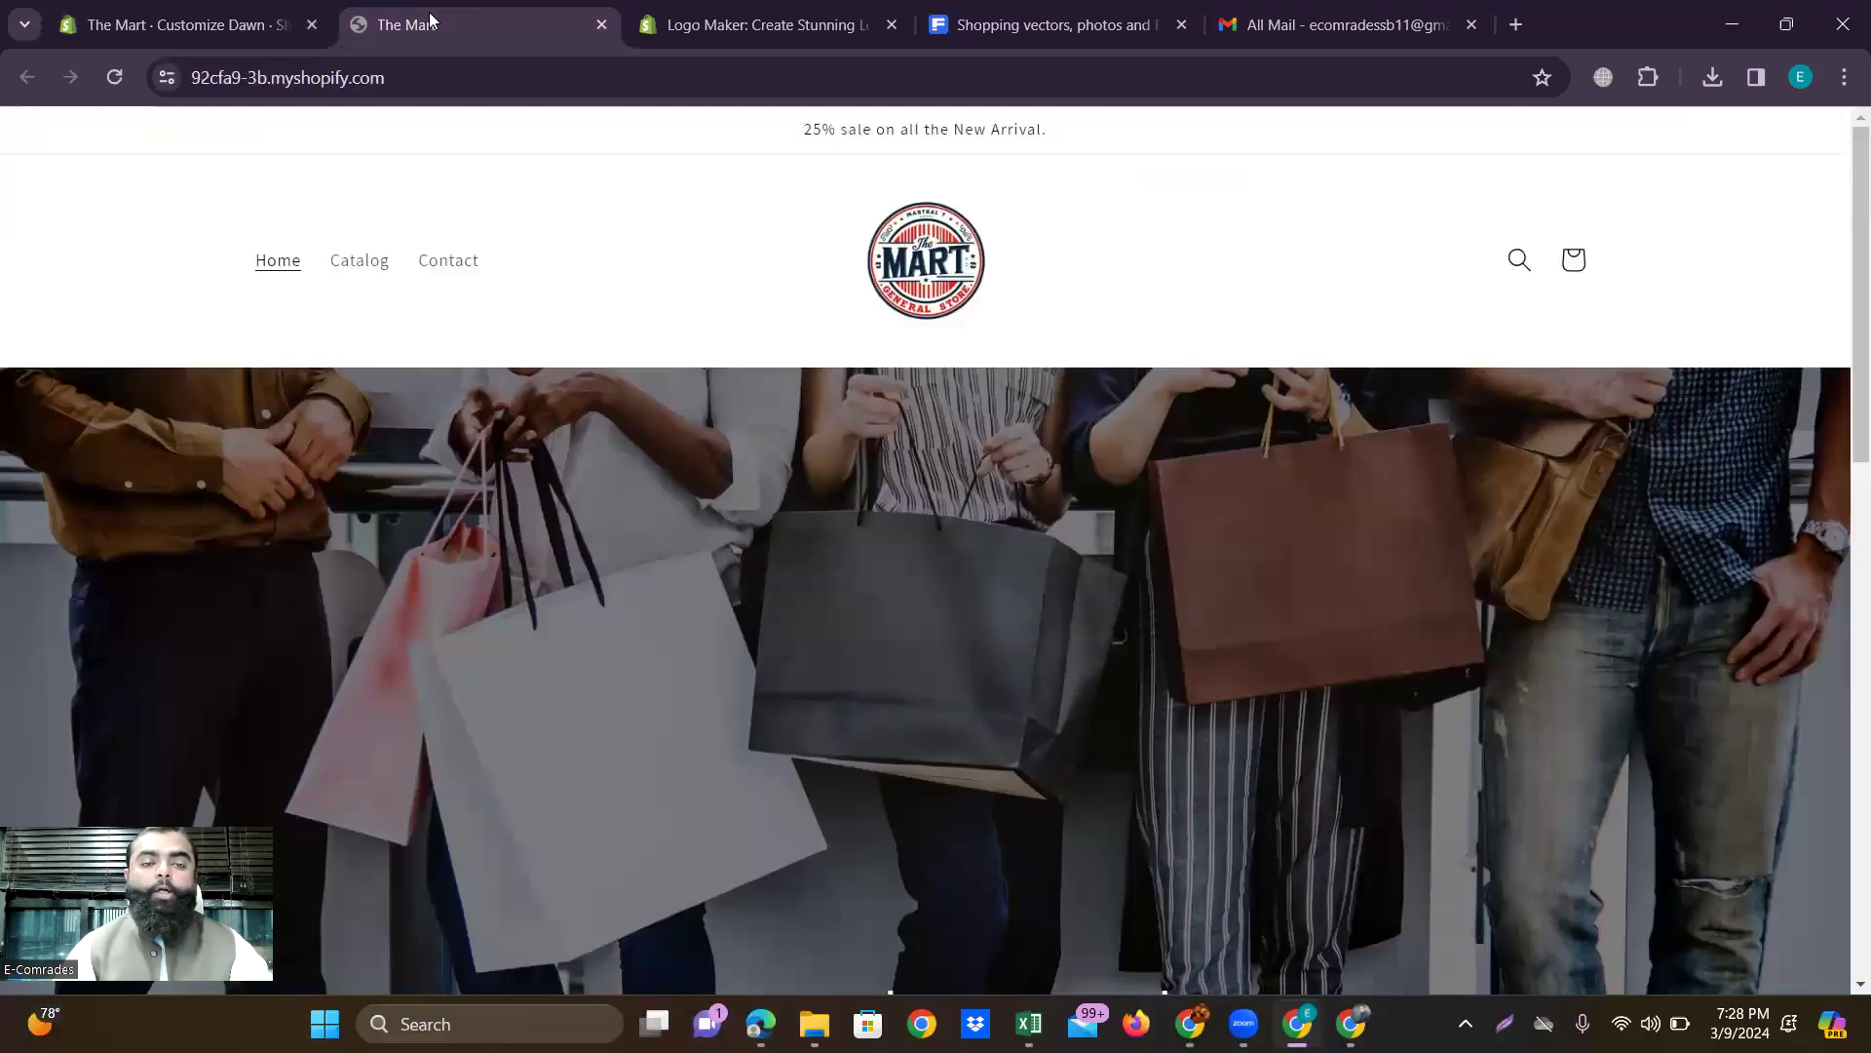
click(280, 260)
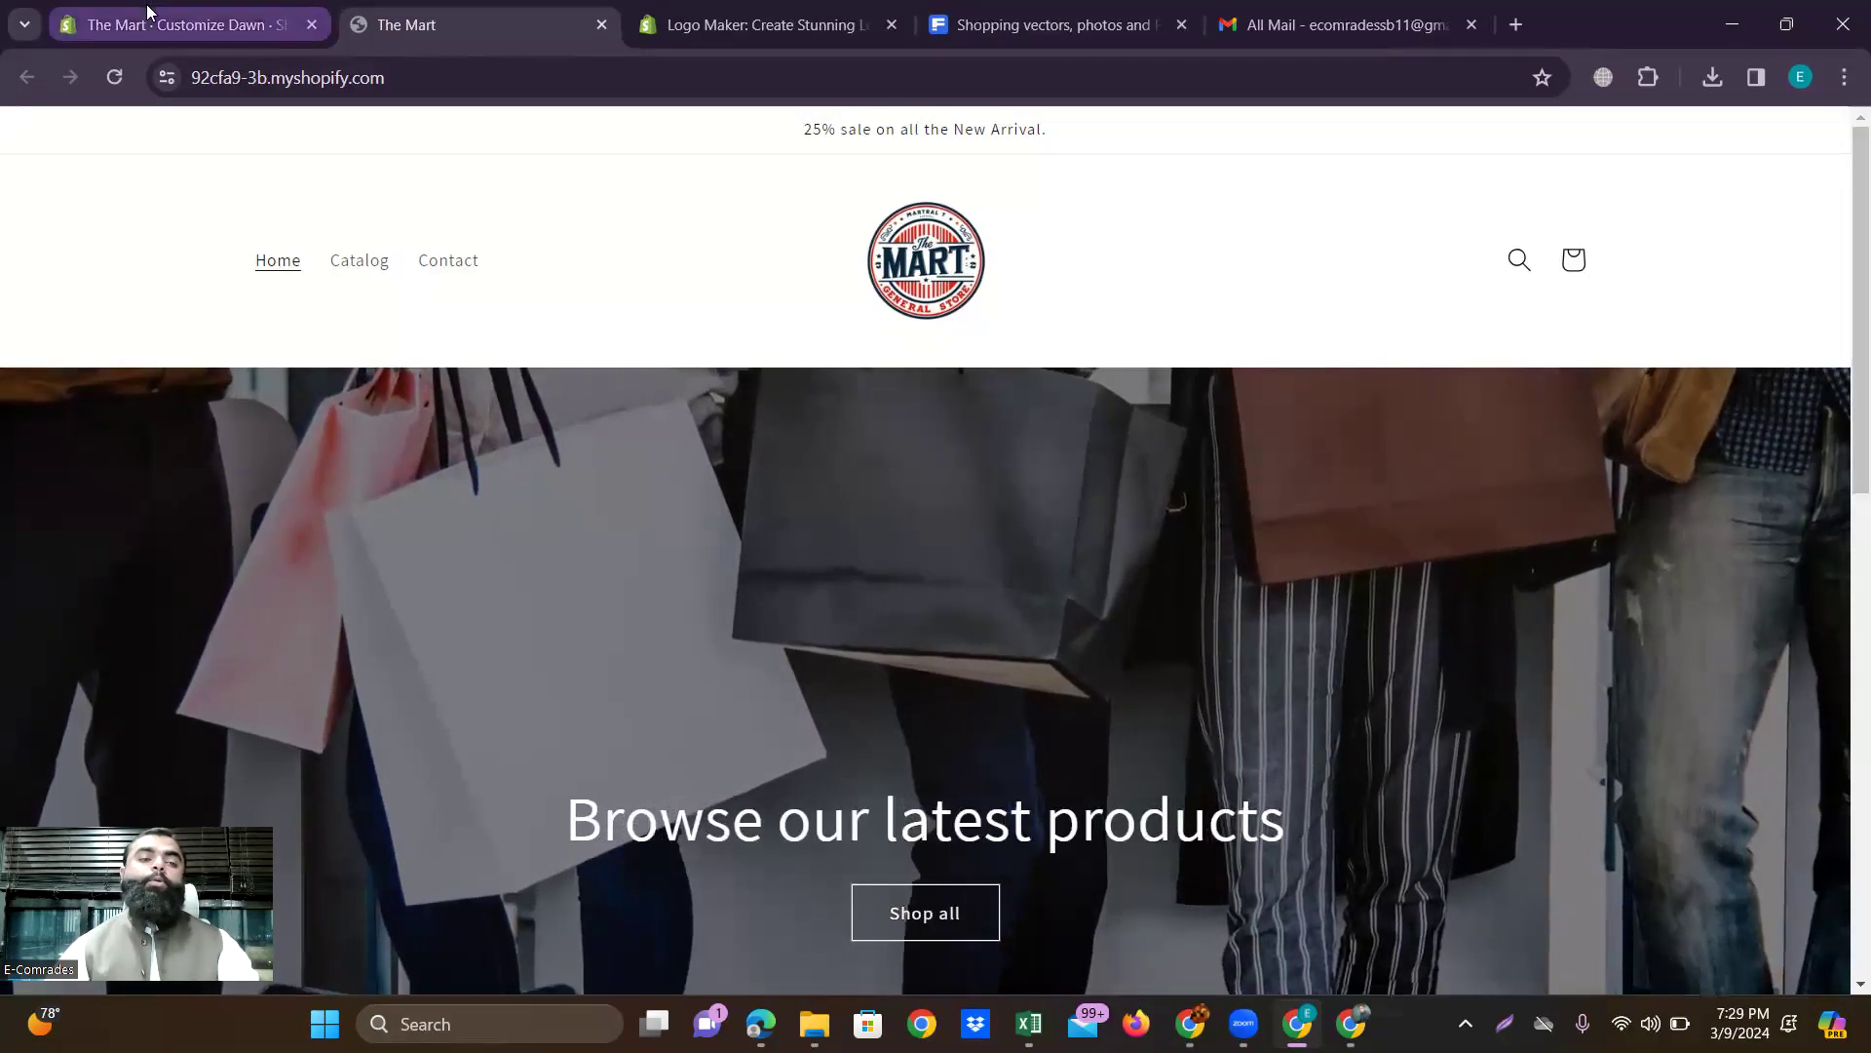
click(180, 25)
scroll(238, 493, down, 1)
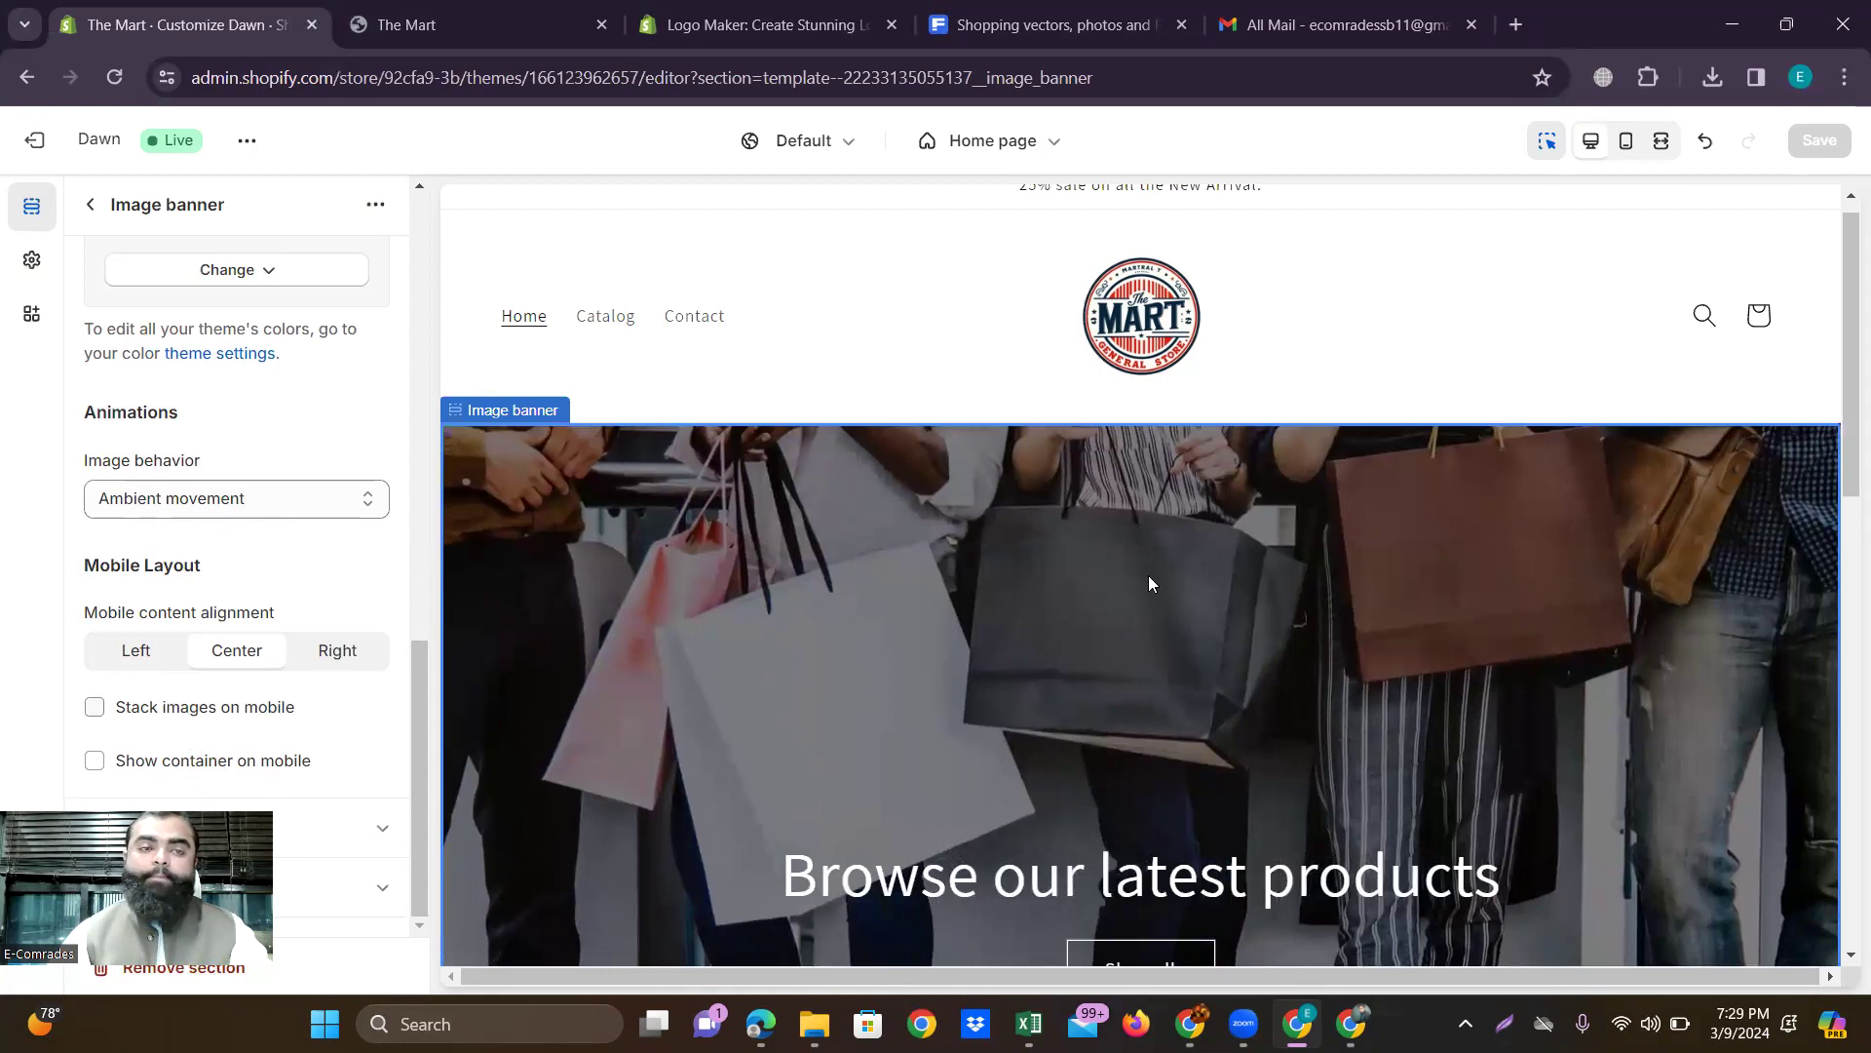
click(532, 20)
scroll(997, 484, down, 4)
scroll(996, 487, up, 4)
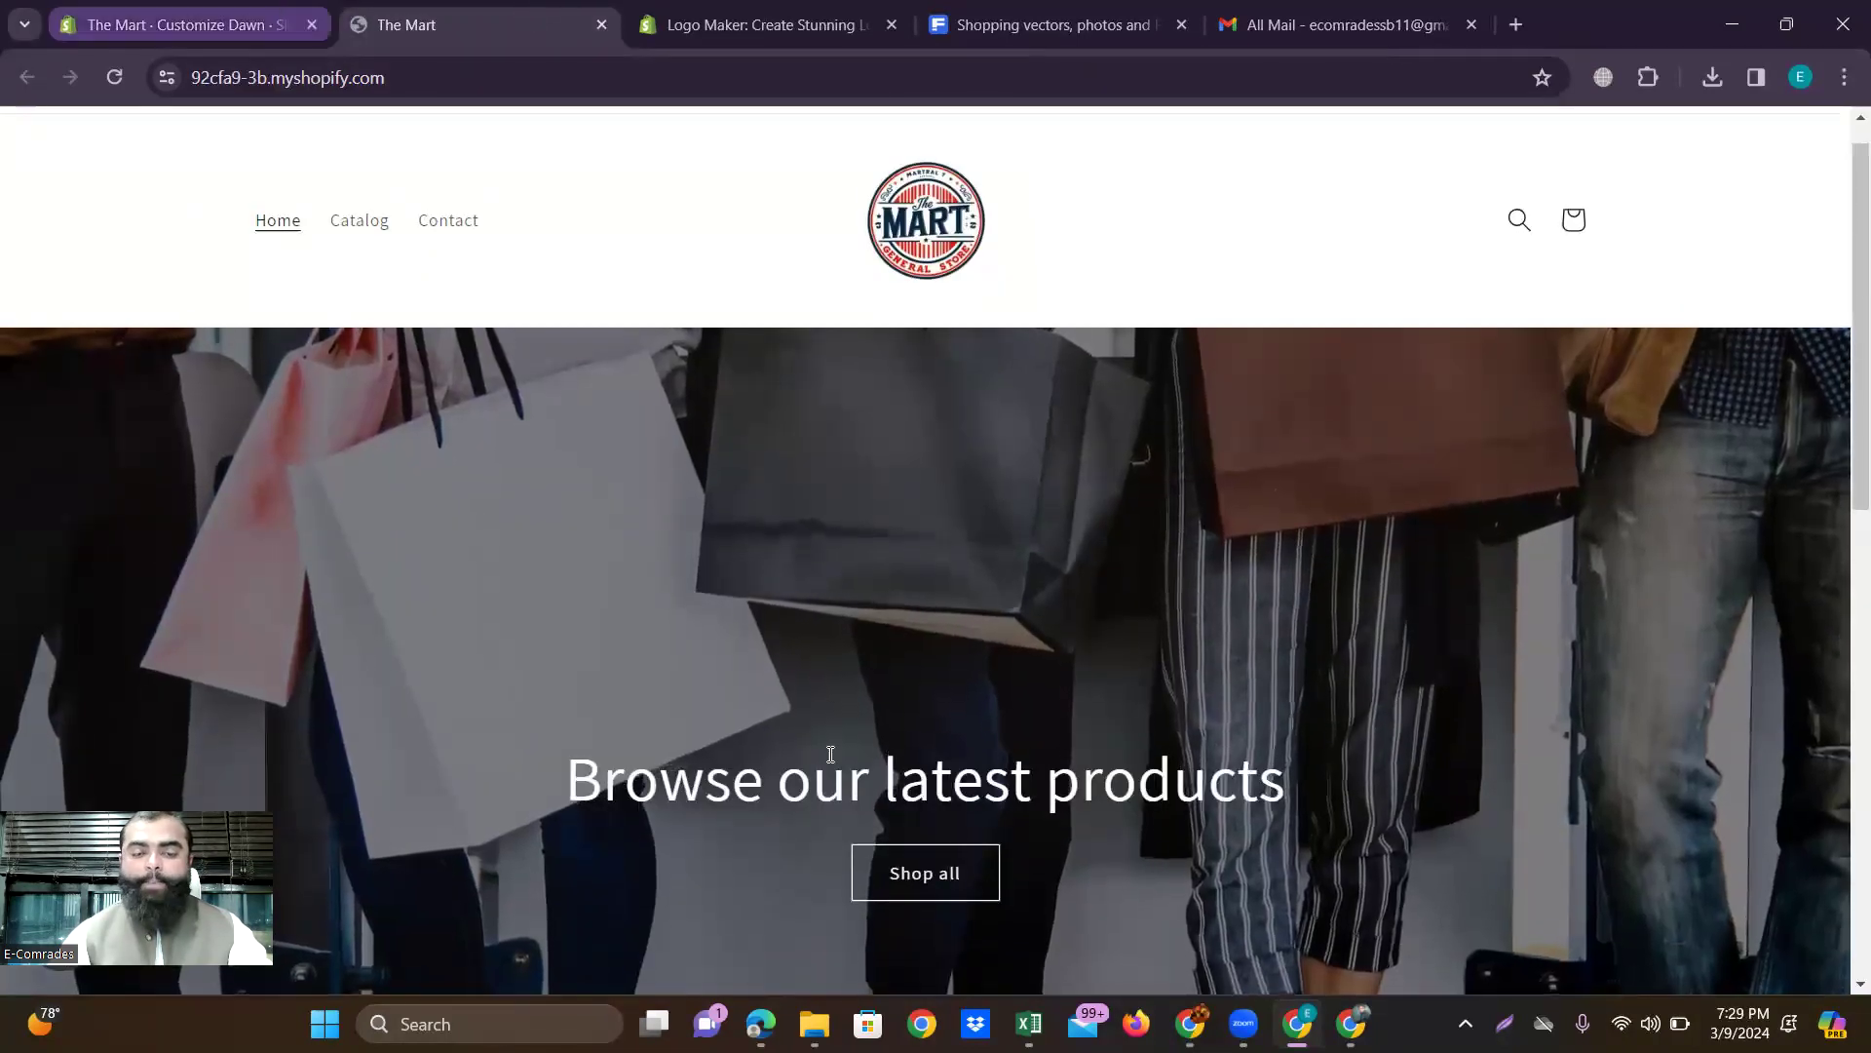
Check the banner's heading text on the live storefront, and return to the home page section list in the theme editor.
scroll(761, 737, down, 2)
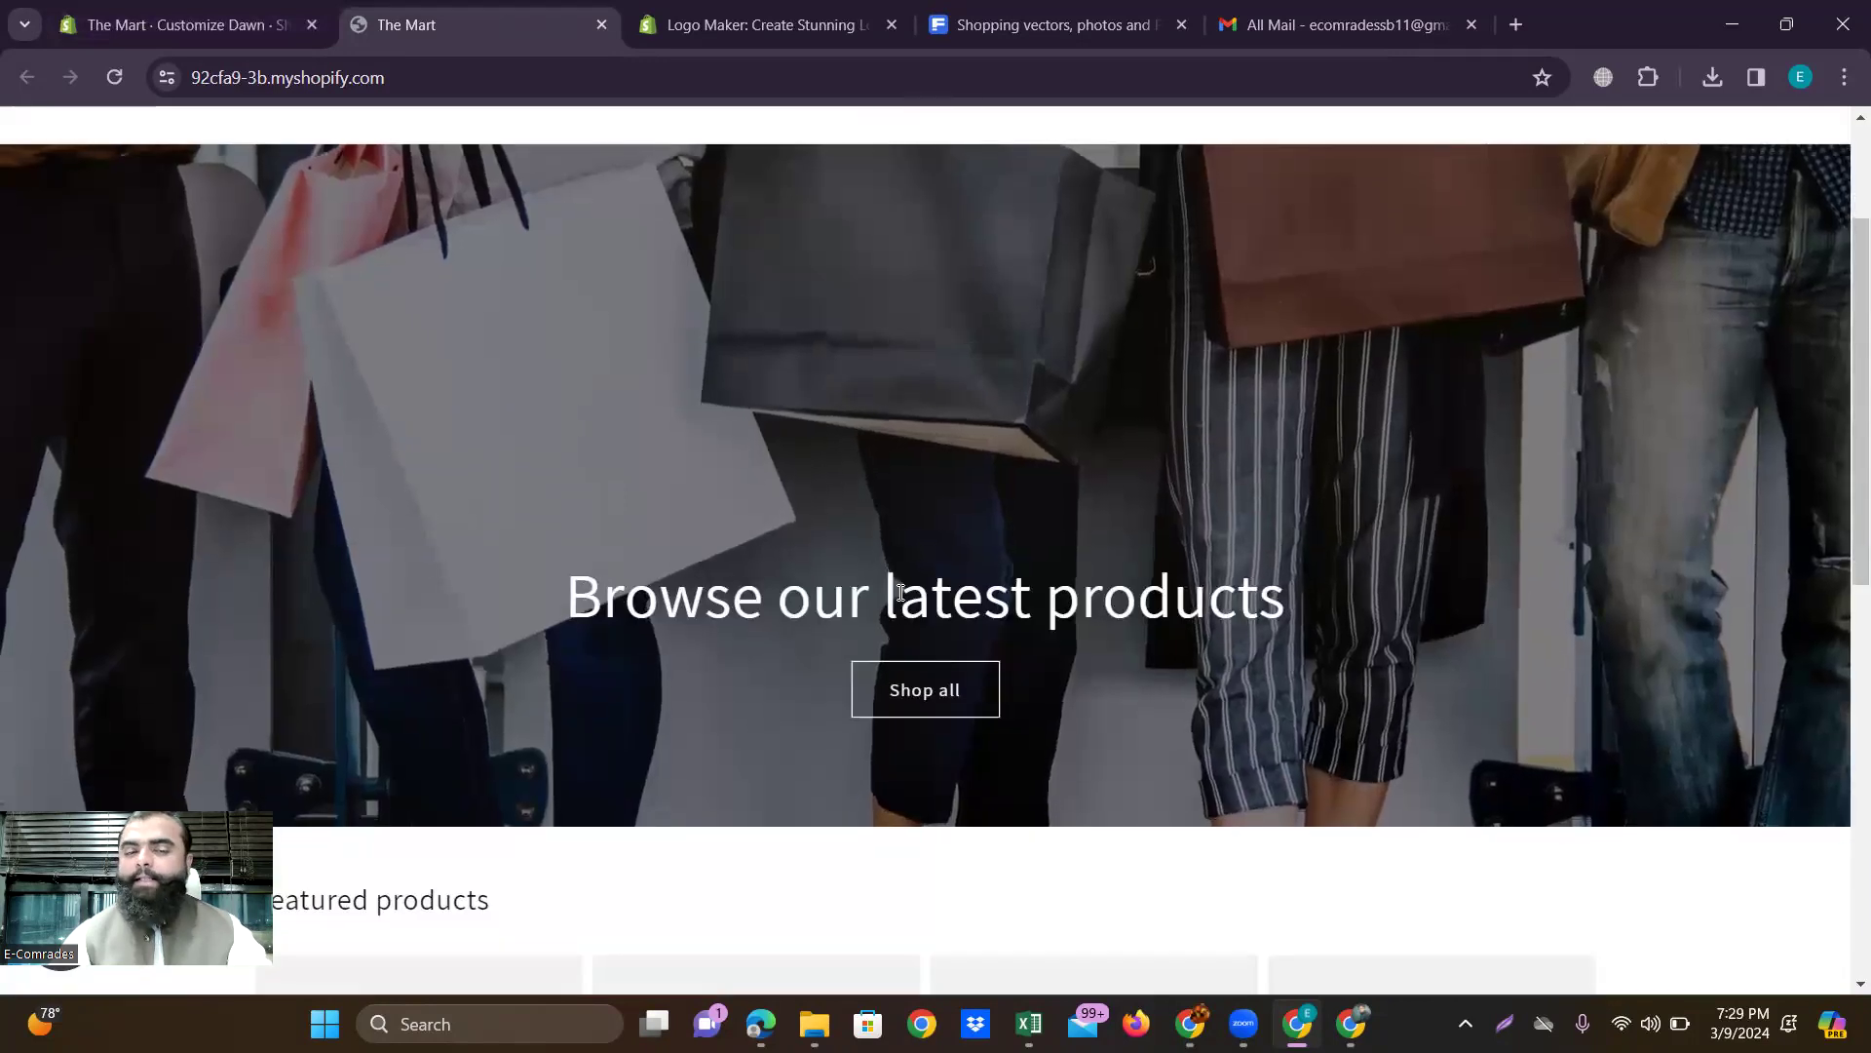
drag(590, 586, 1312, 622)
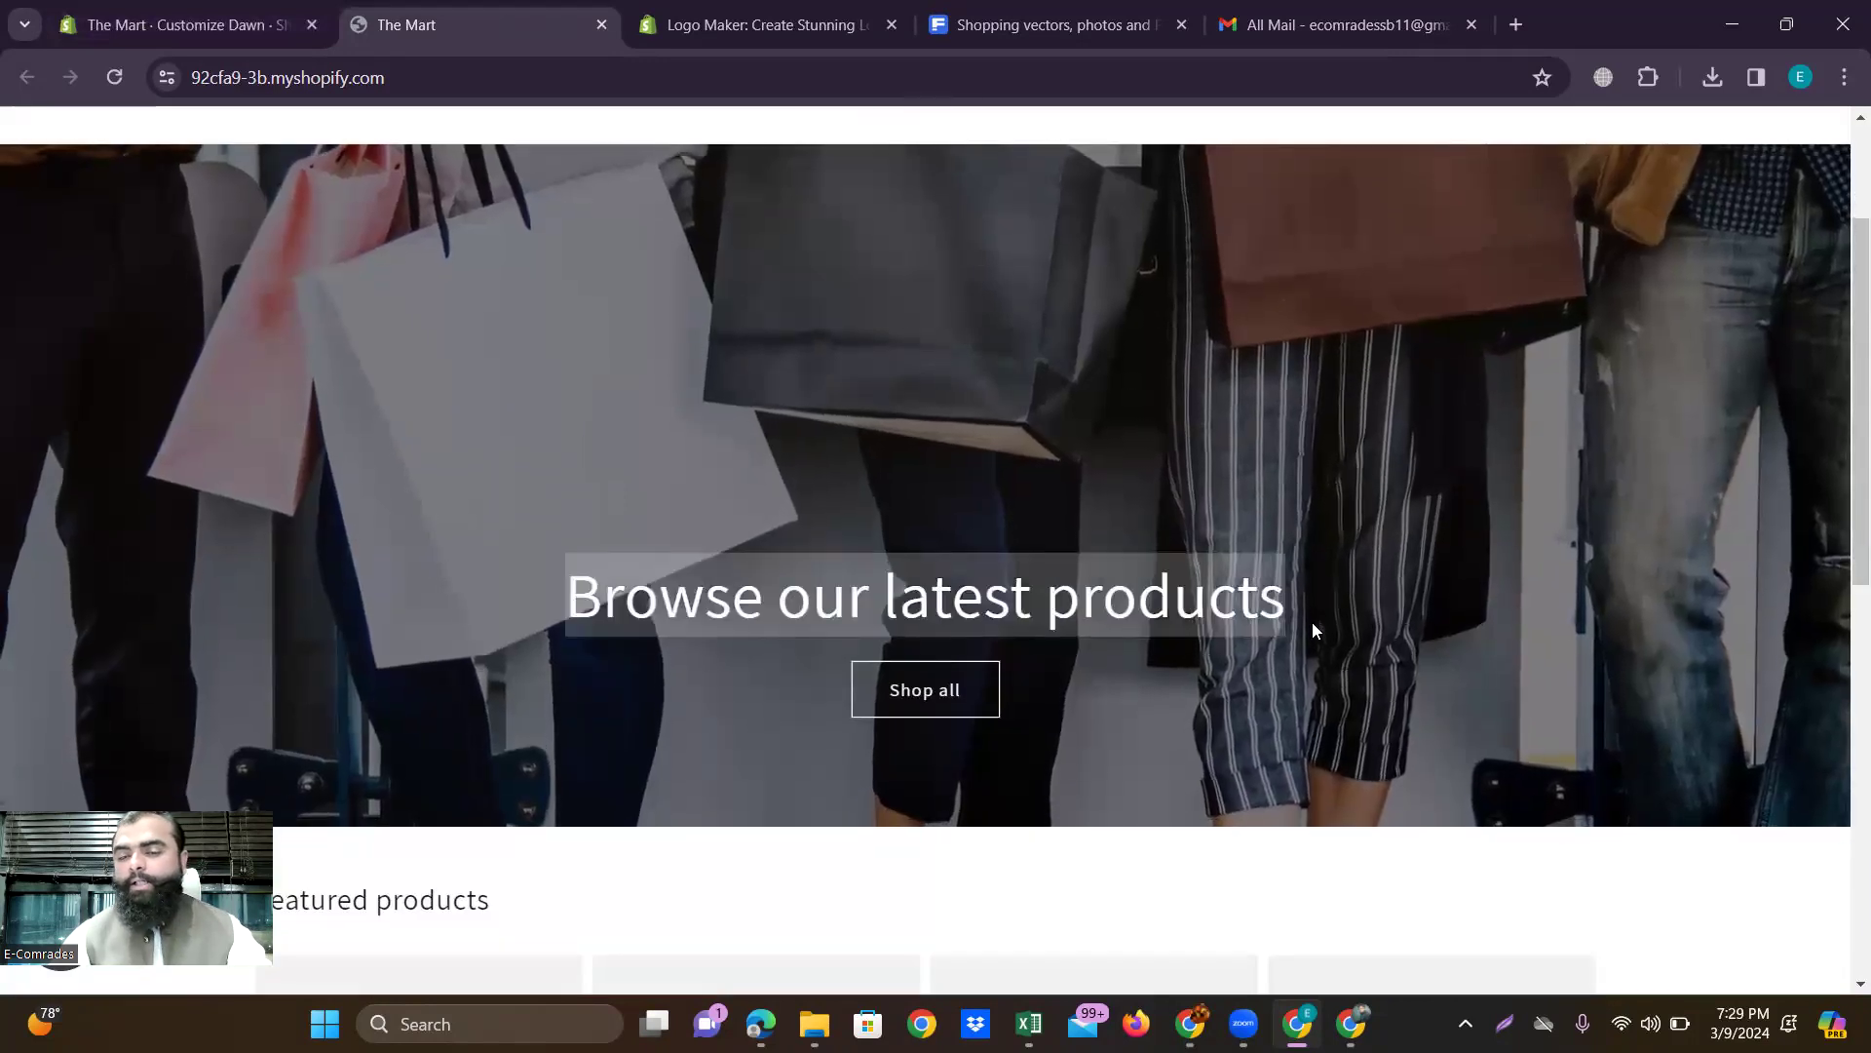
click(209, 13)
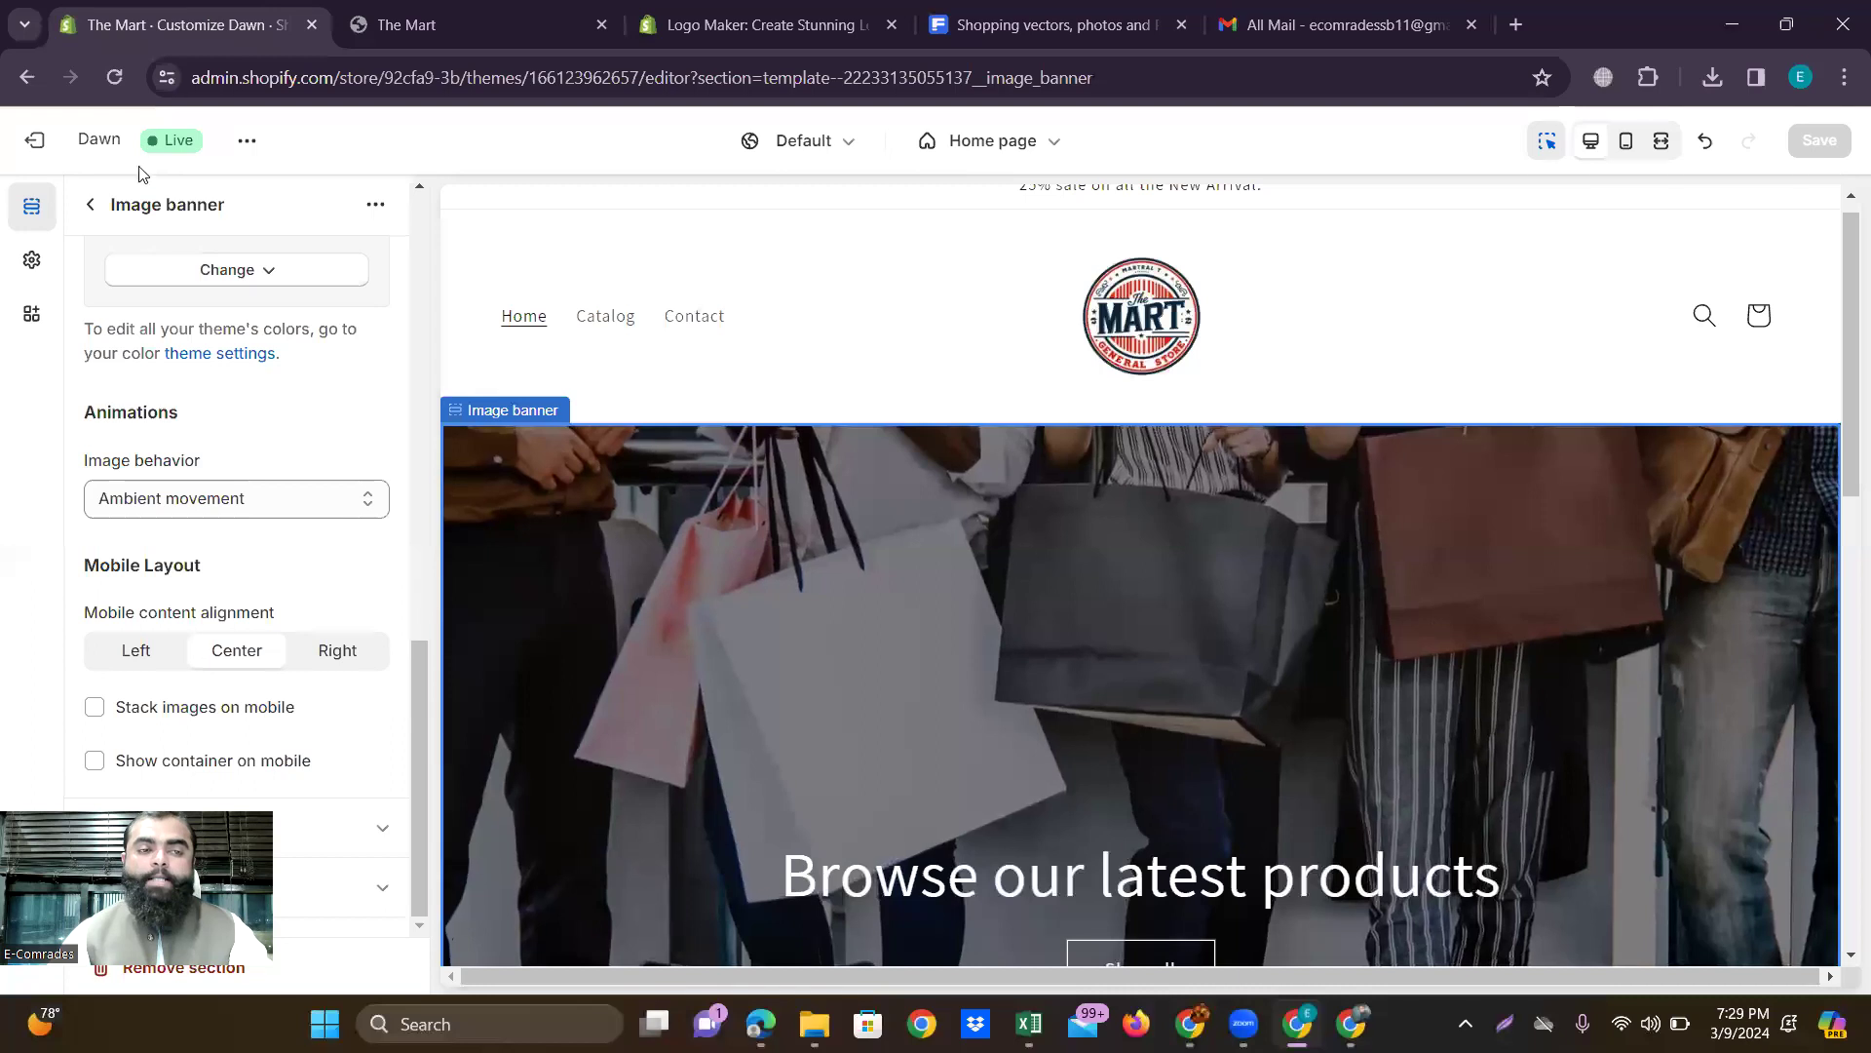
click(94, 205)
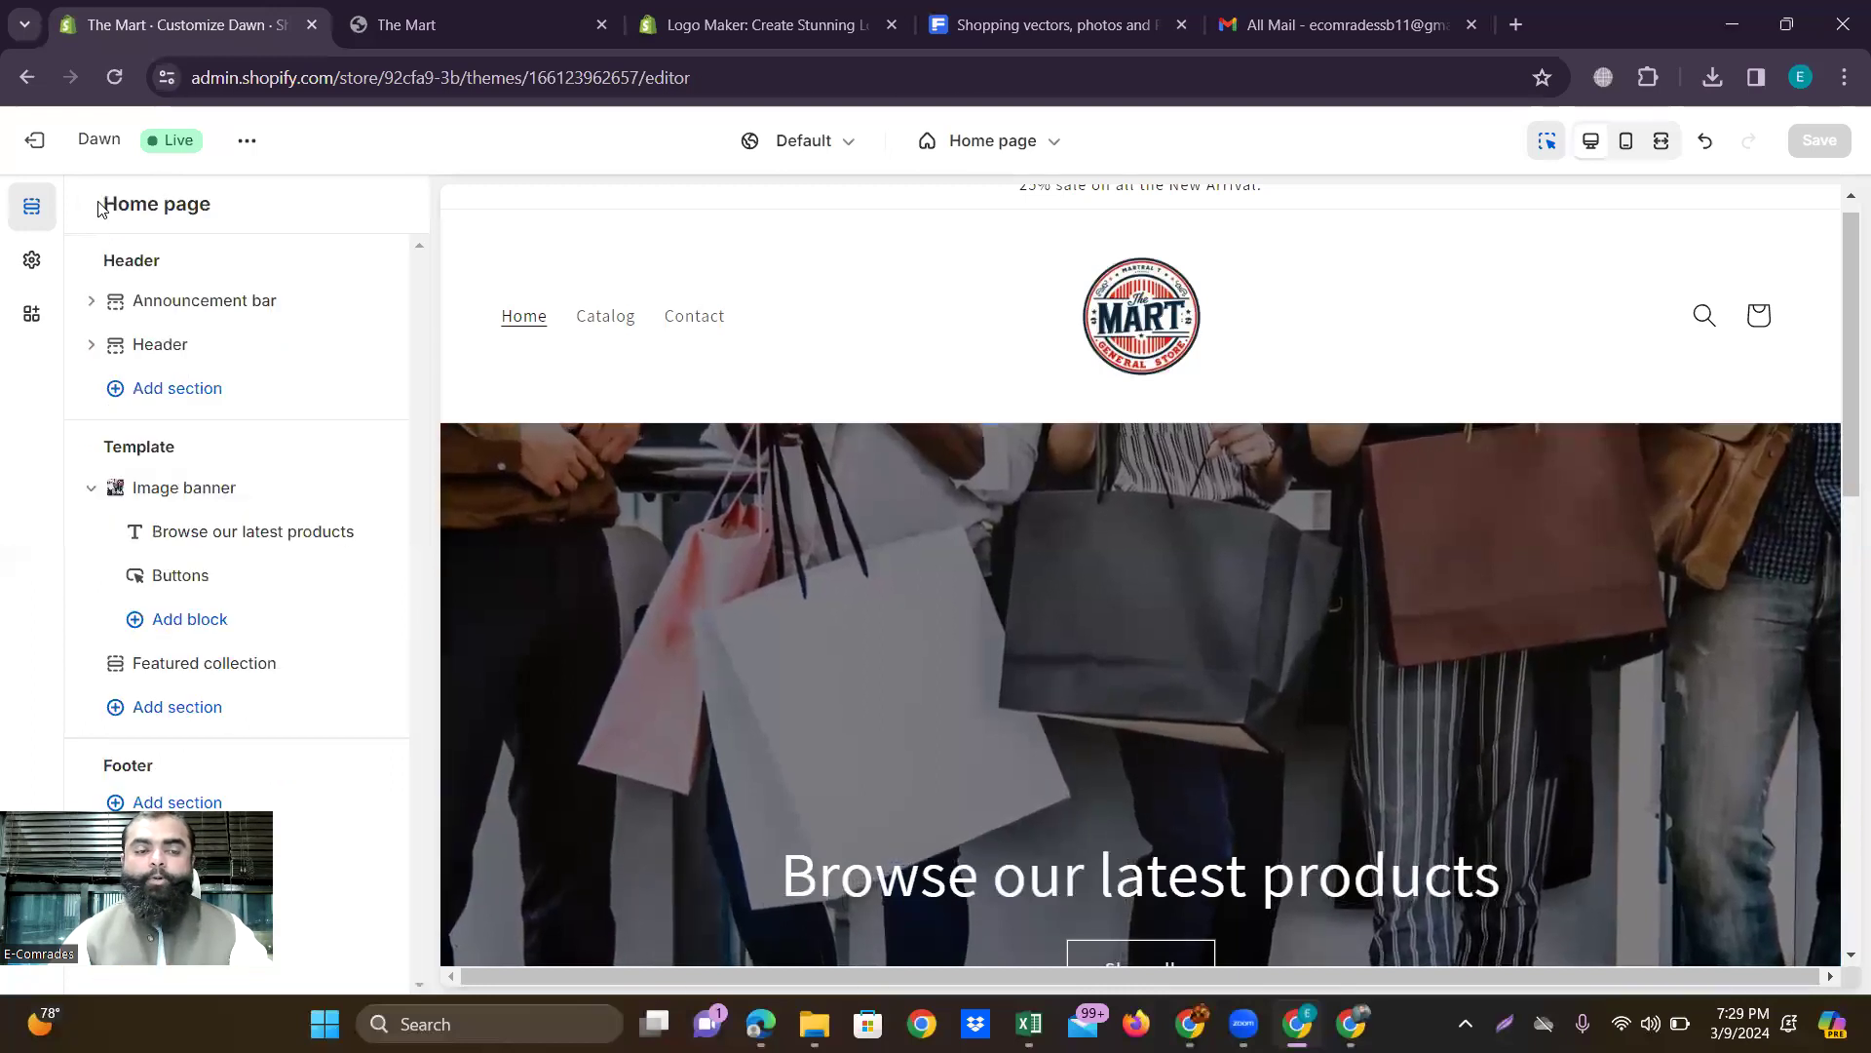
Replace the image banner's heading text with "Shop till you drop!".
mouse_move(219, 536)
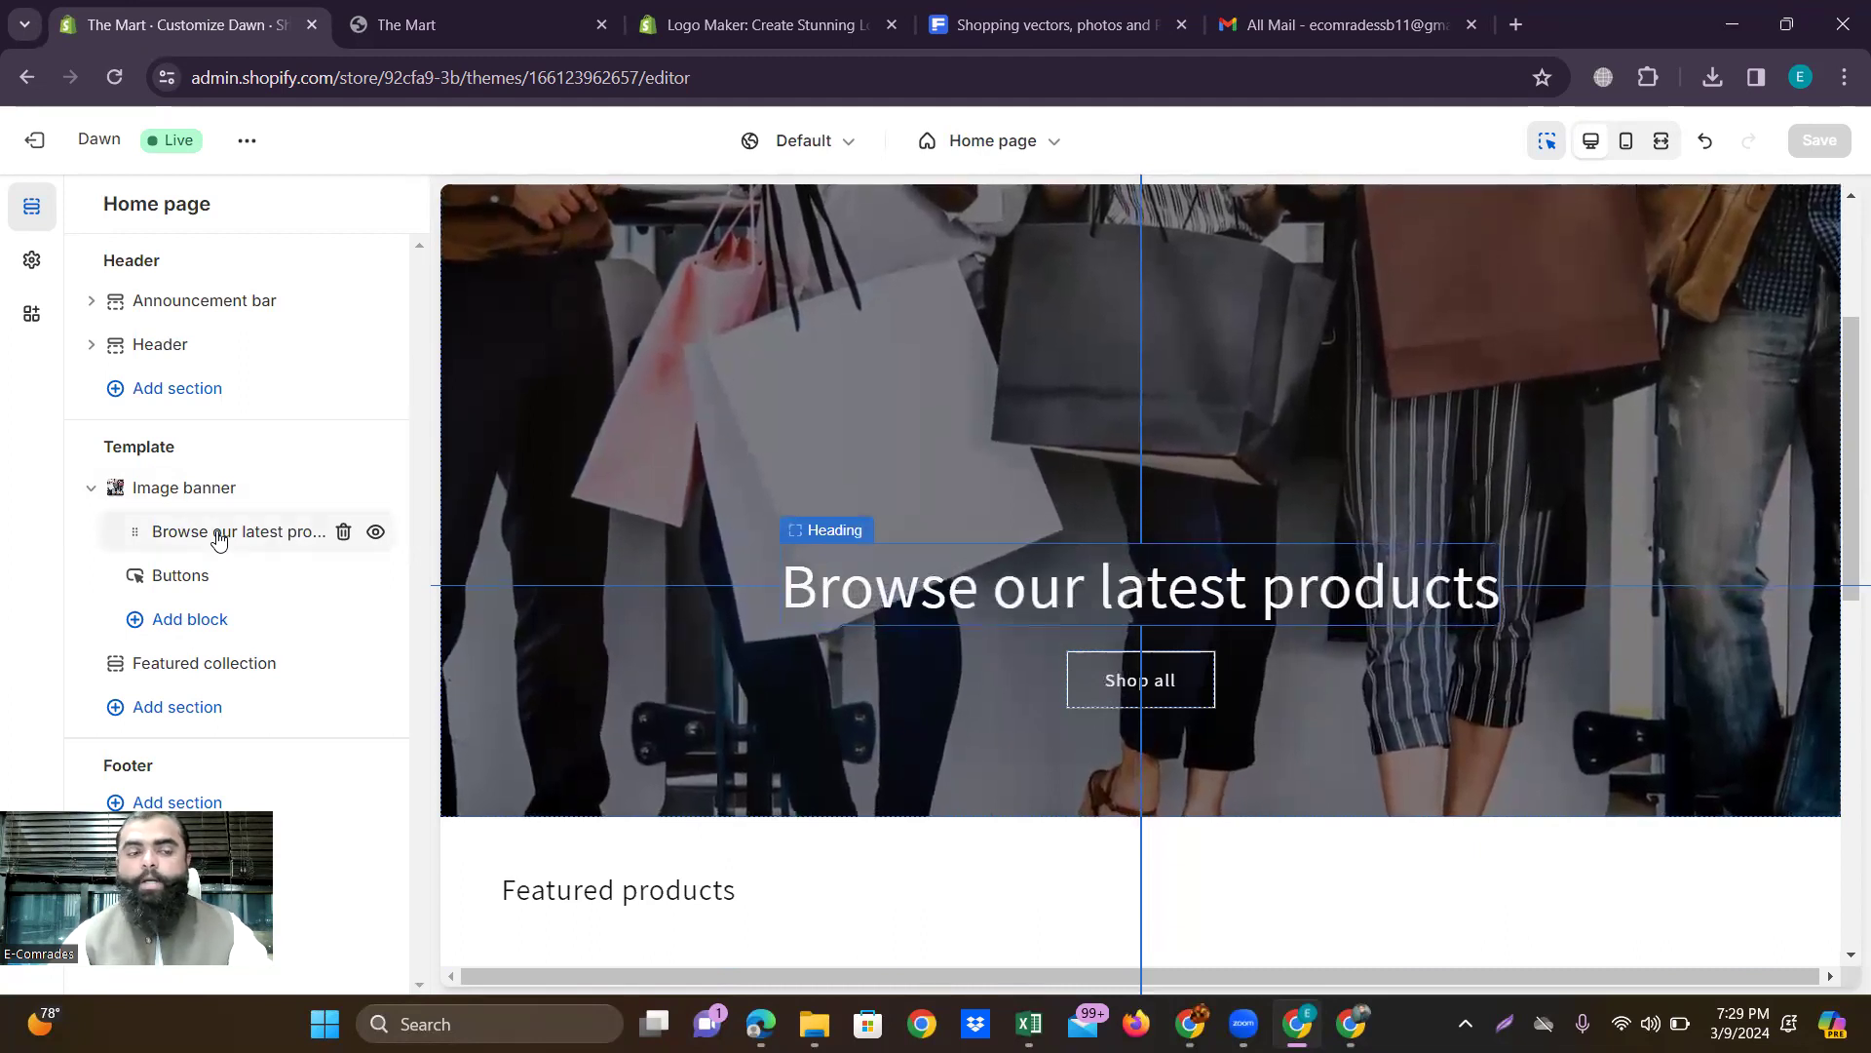
click(218, 536)
drag(316, 377, 42, 400)
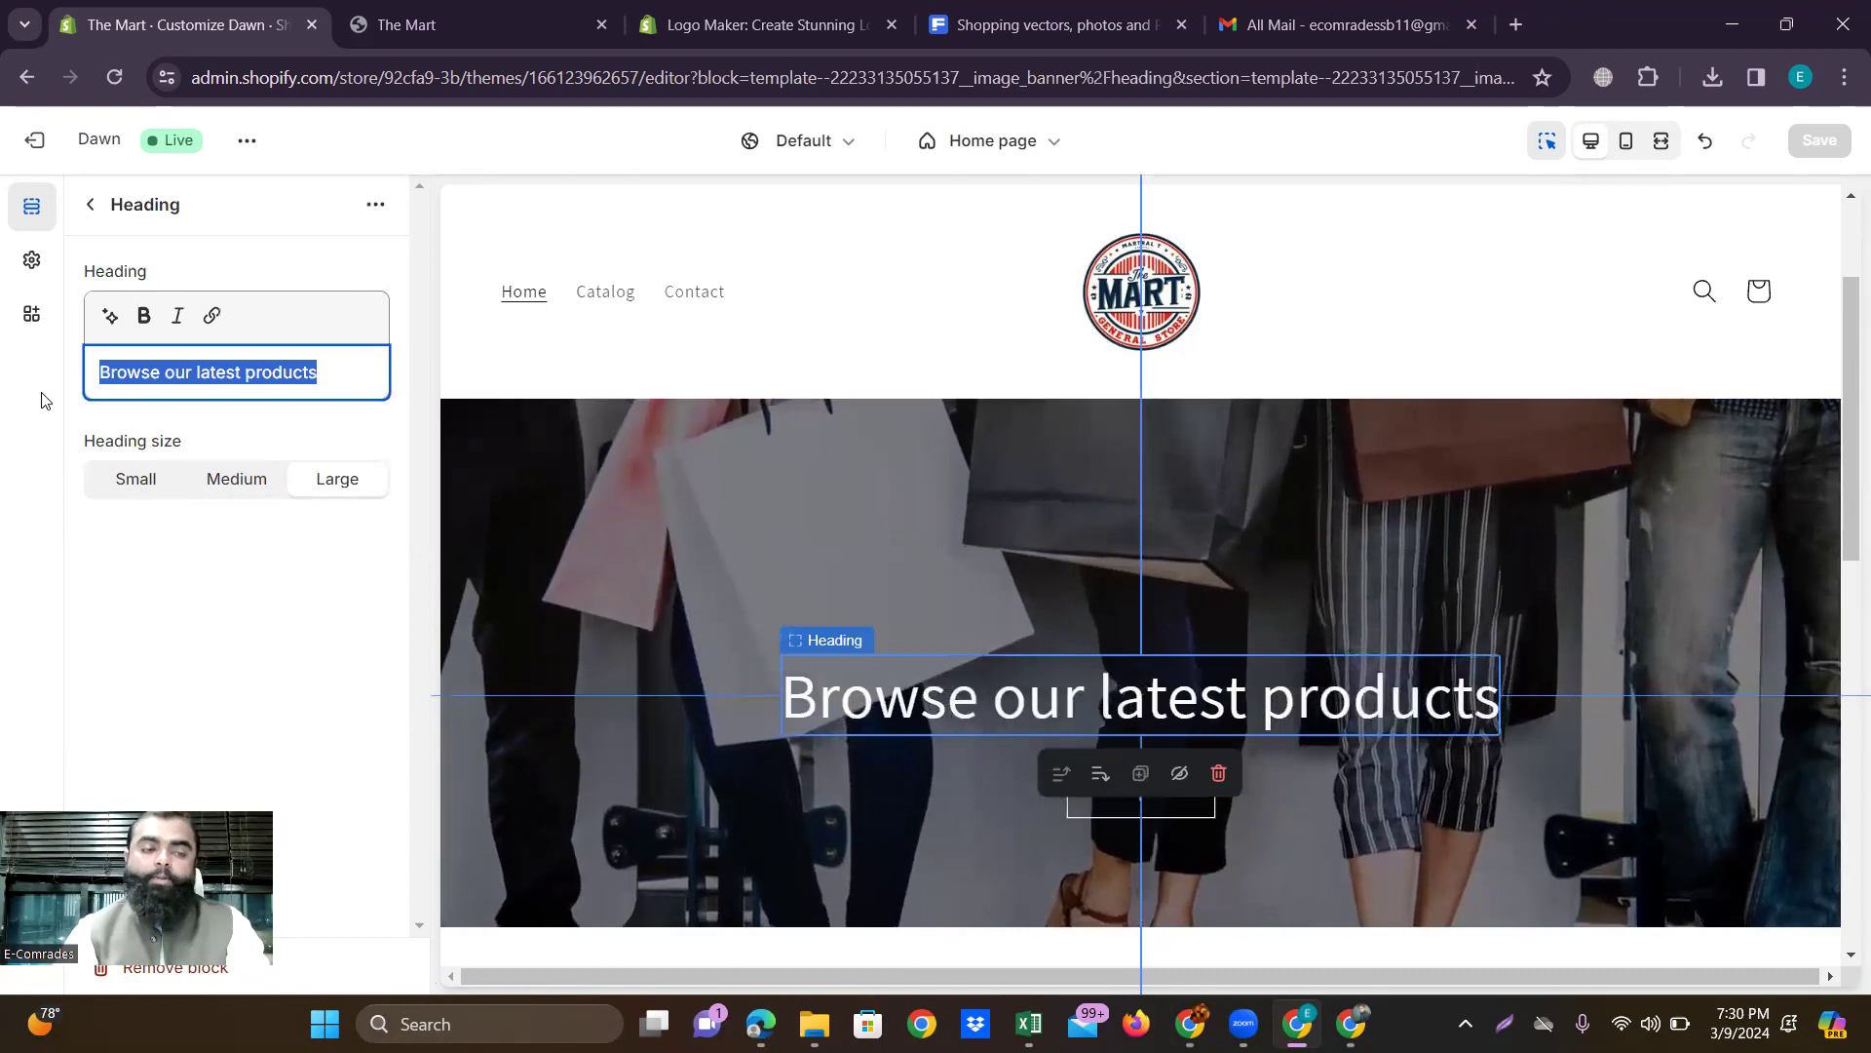
key(BackSpace)
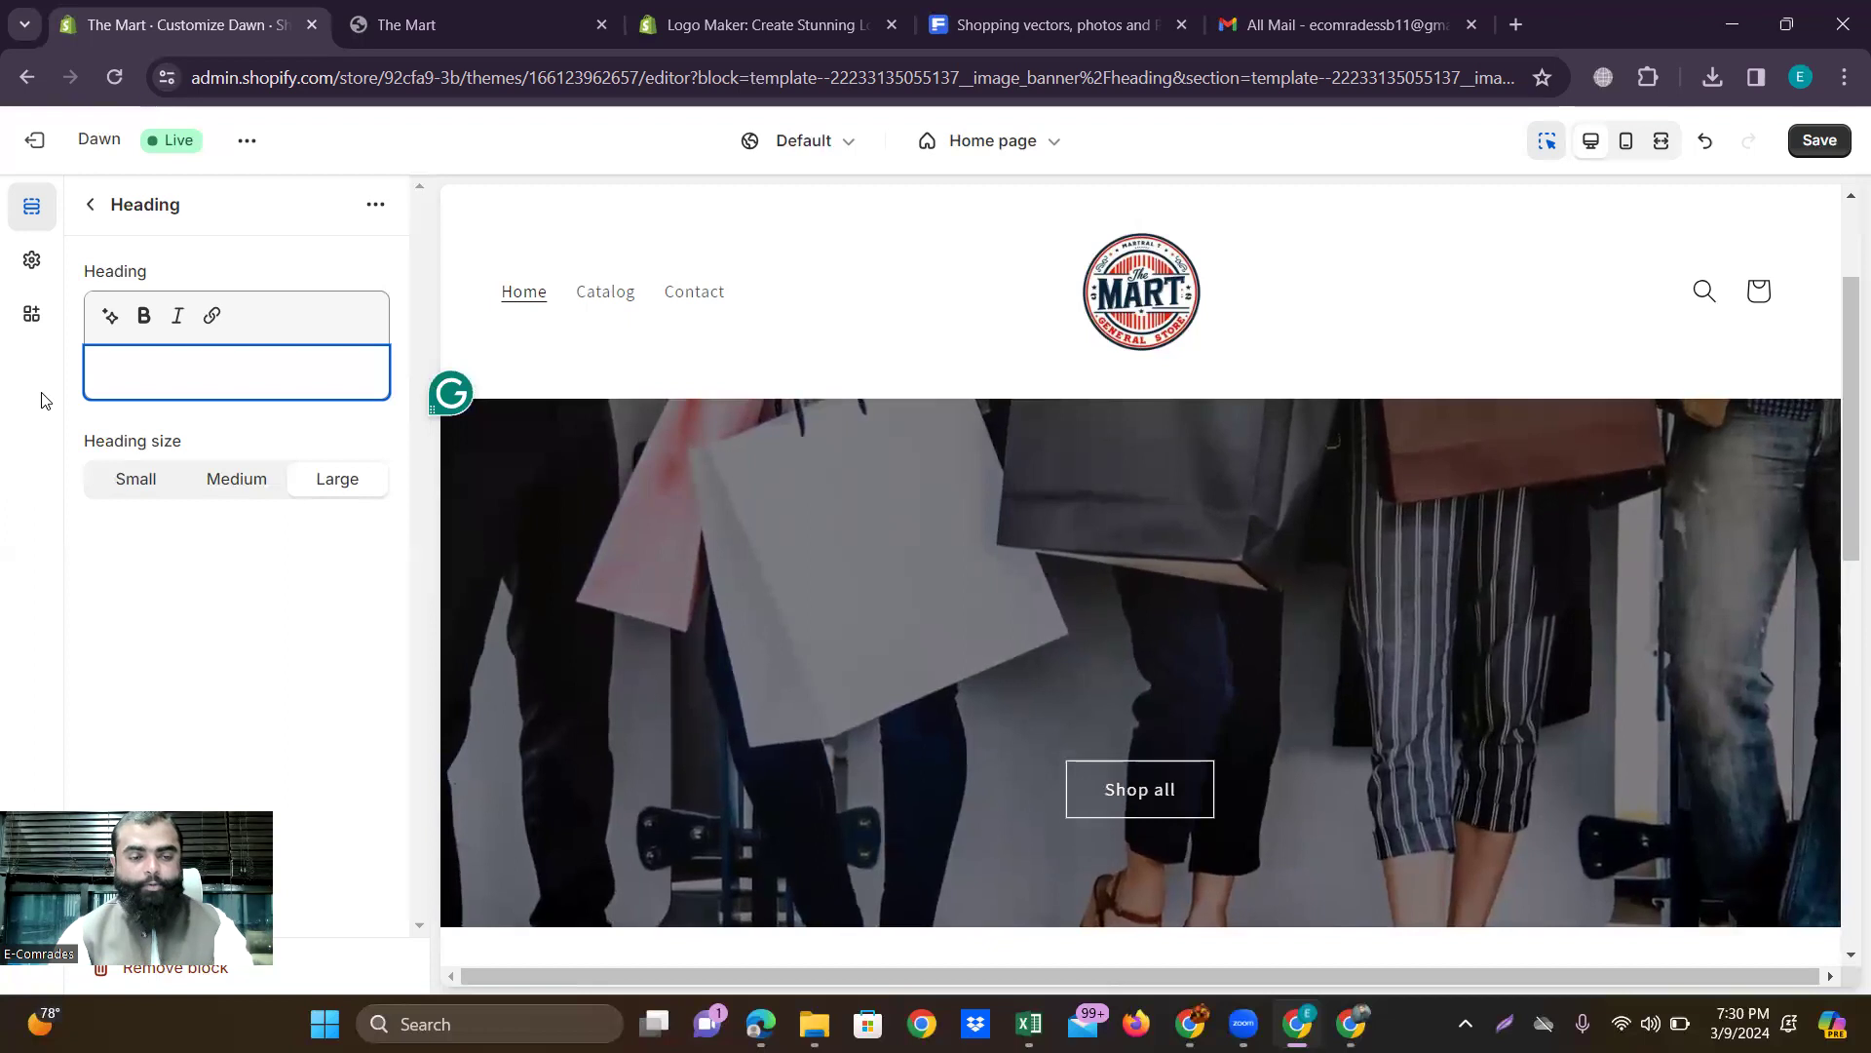
text(shop till you drop!)
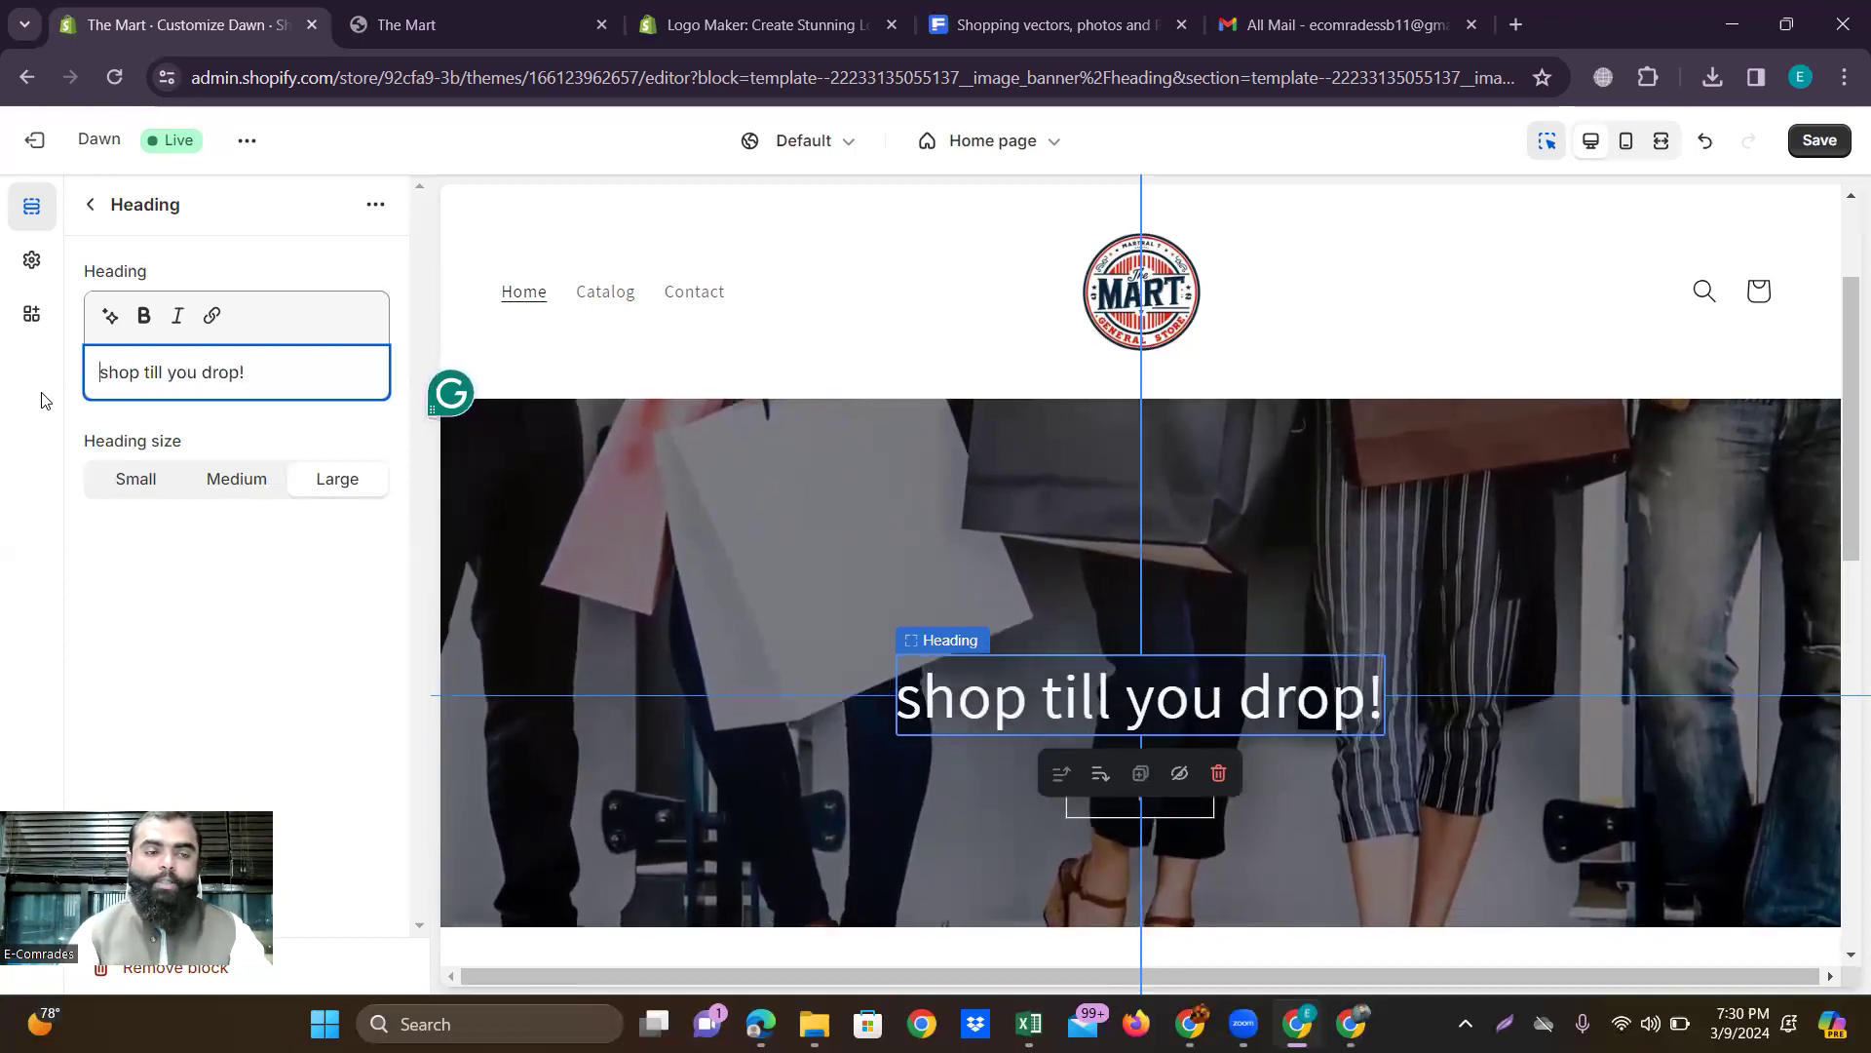
key(Delete)
text(S)
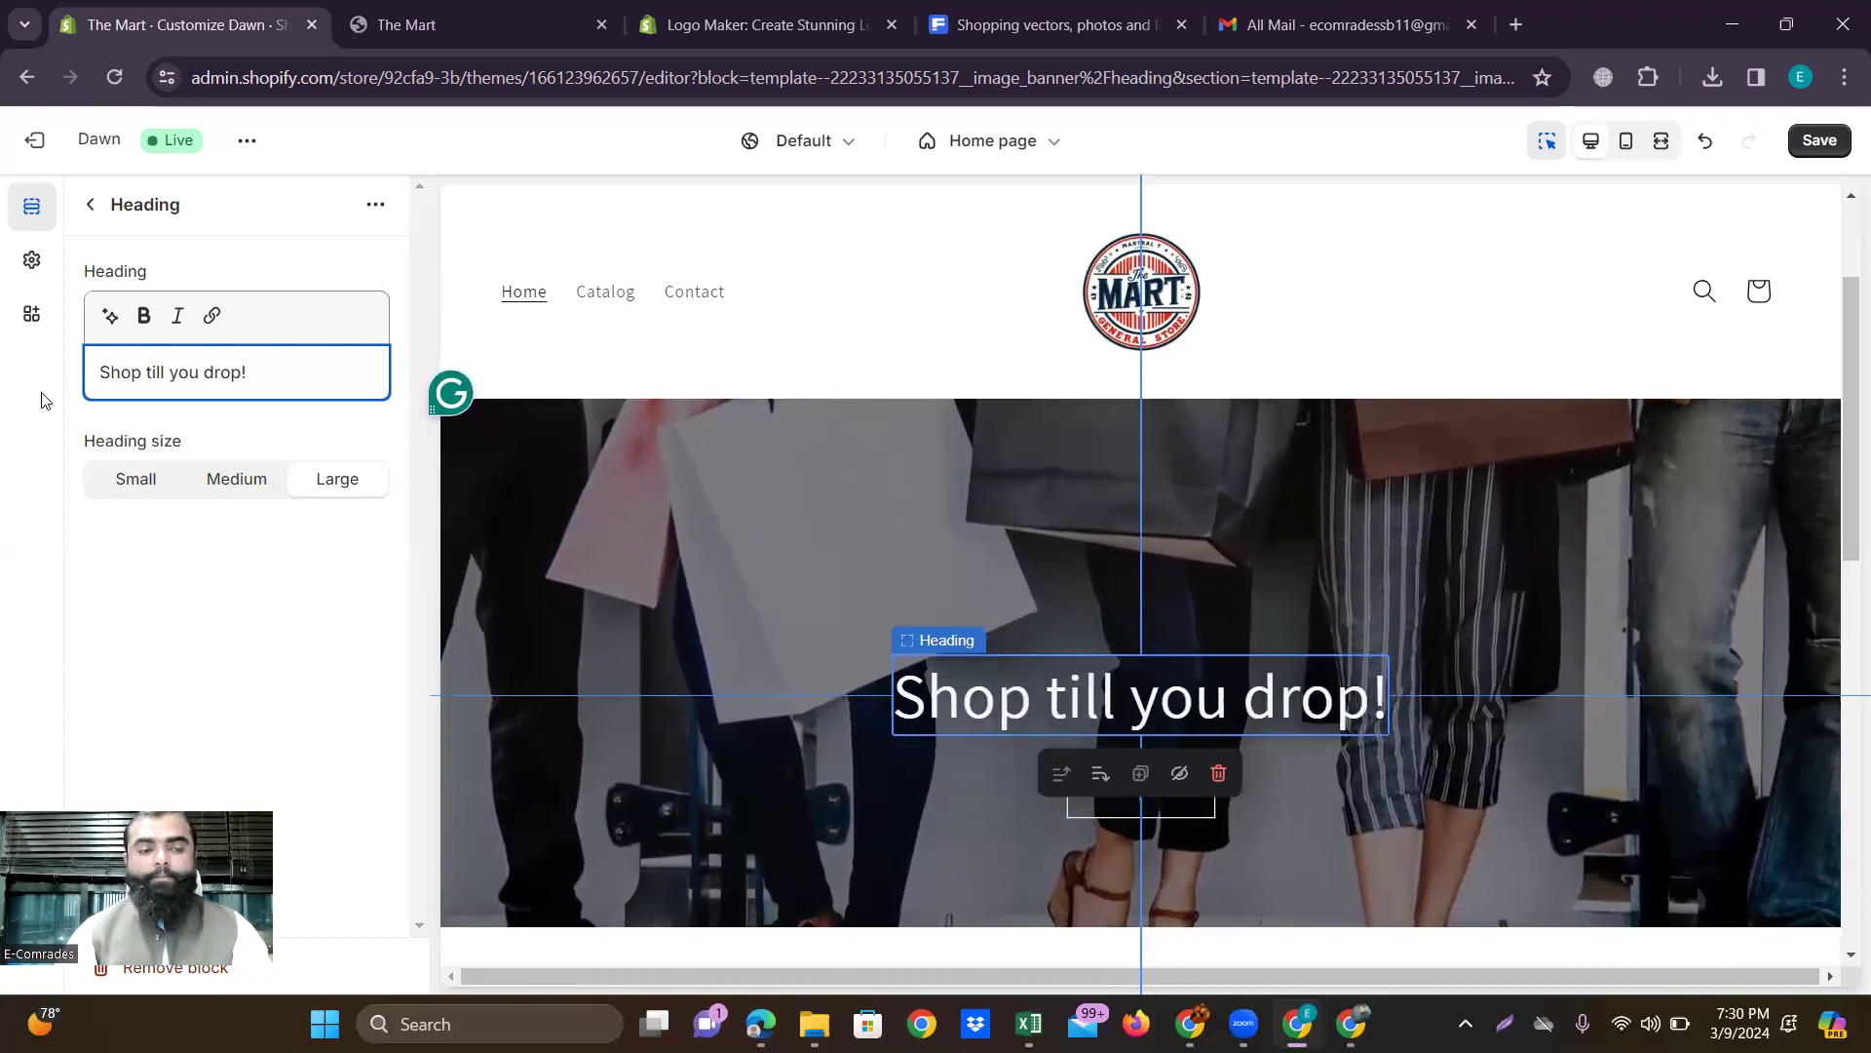
Copy the banner heading, switch to ChatGPT and write a prompt requesting 3 more sentences like a provided single sentence for use in the website.
drag(250, 373, 72, 375)
key(super+c)
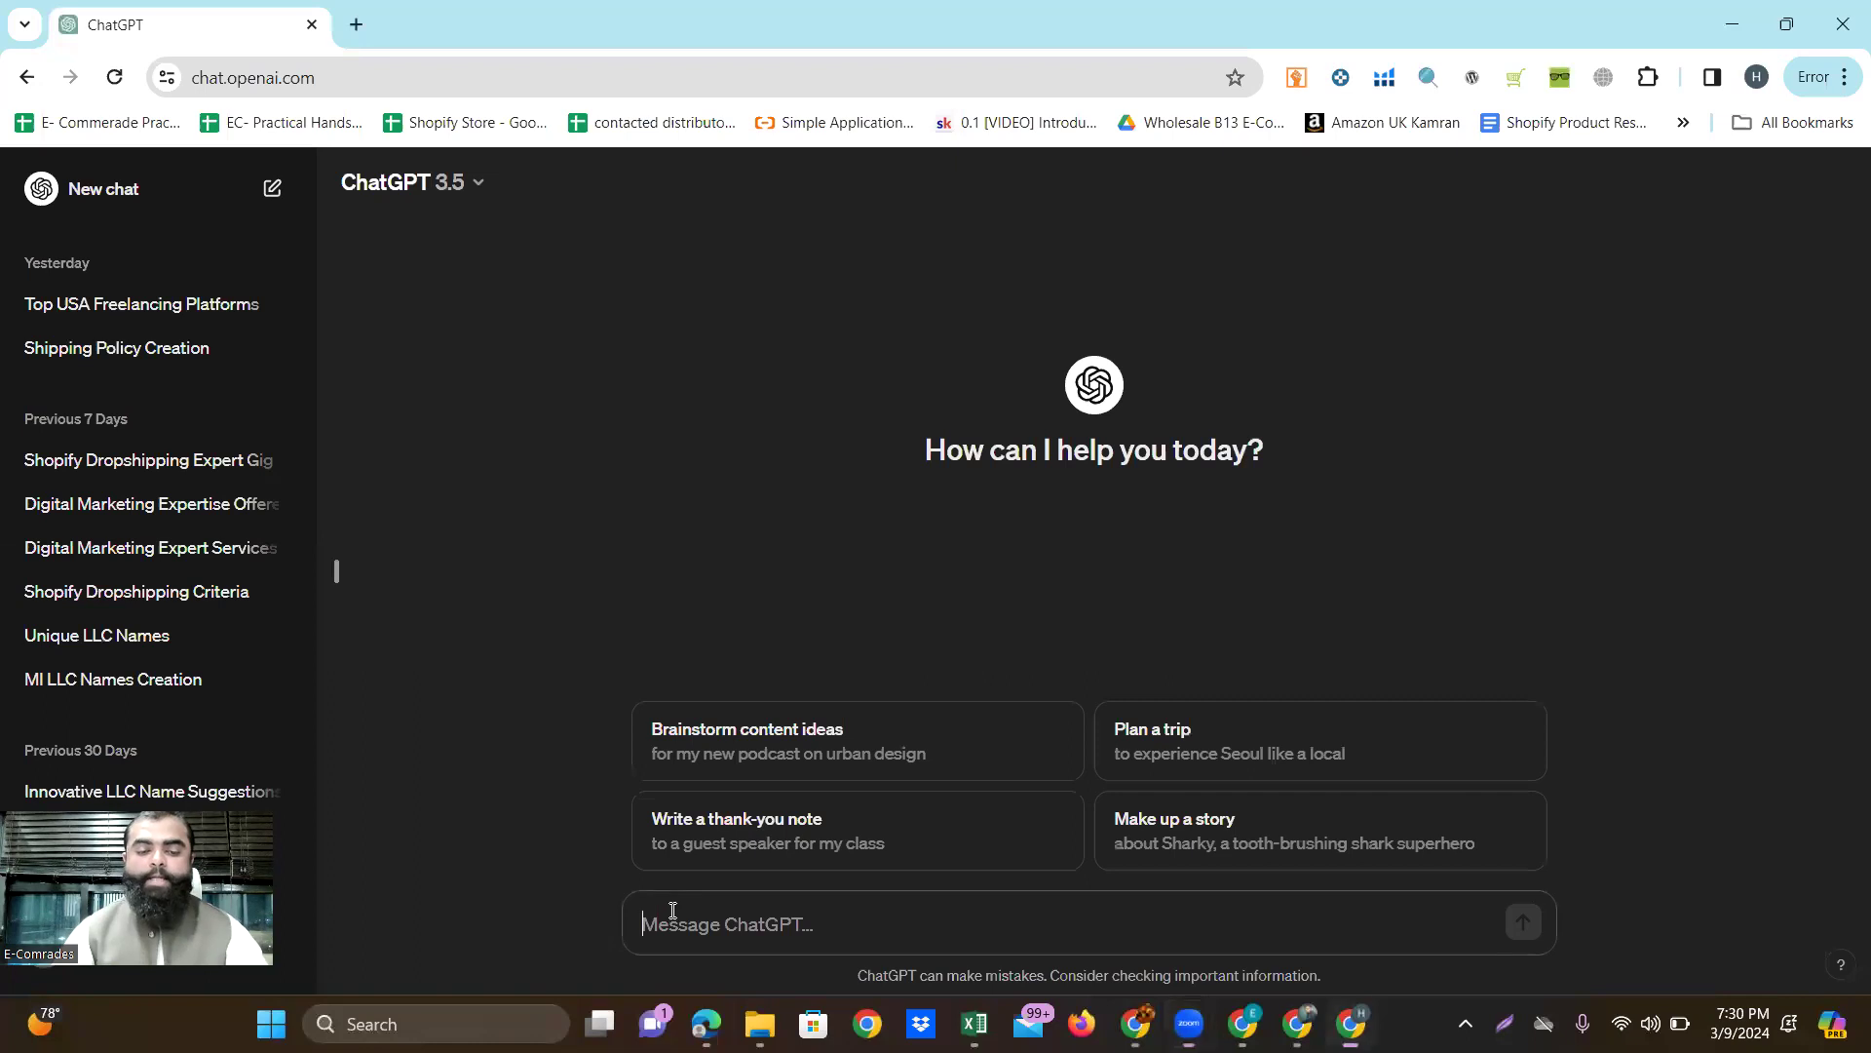
text(i am going to pr)
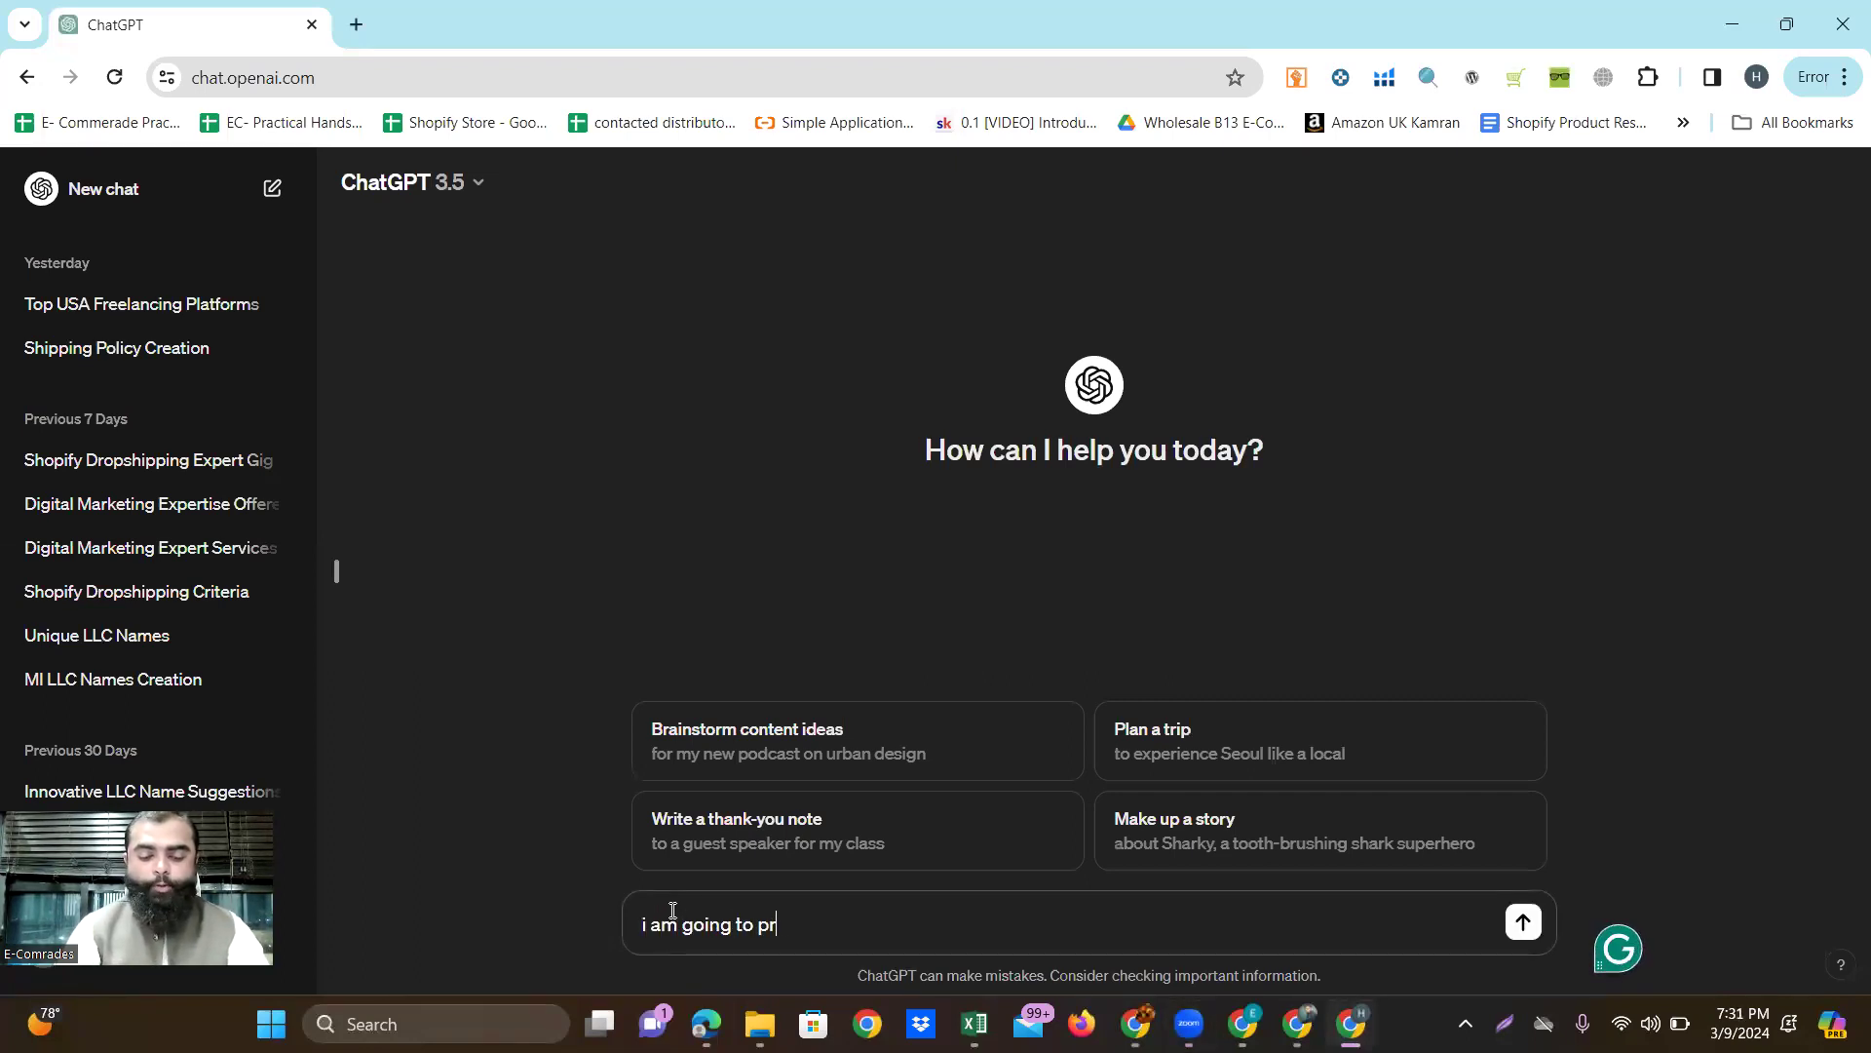
text(ovide you a  sing)
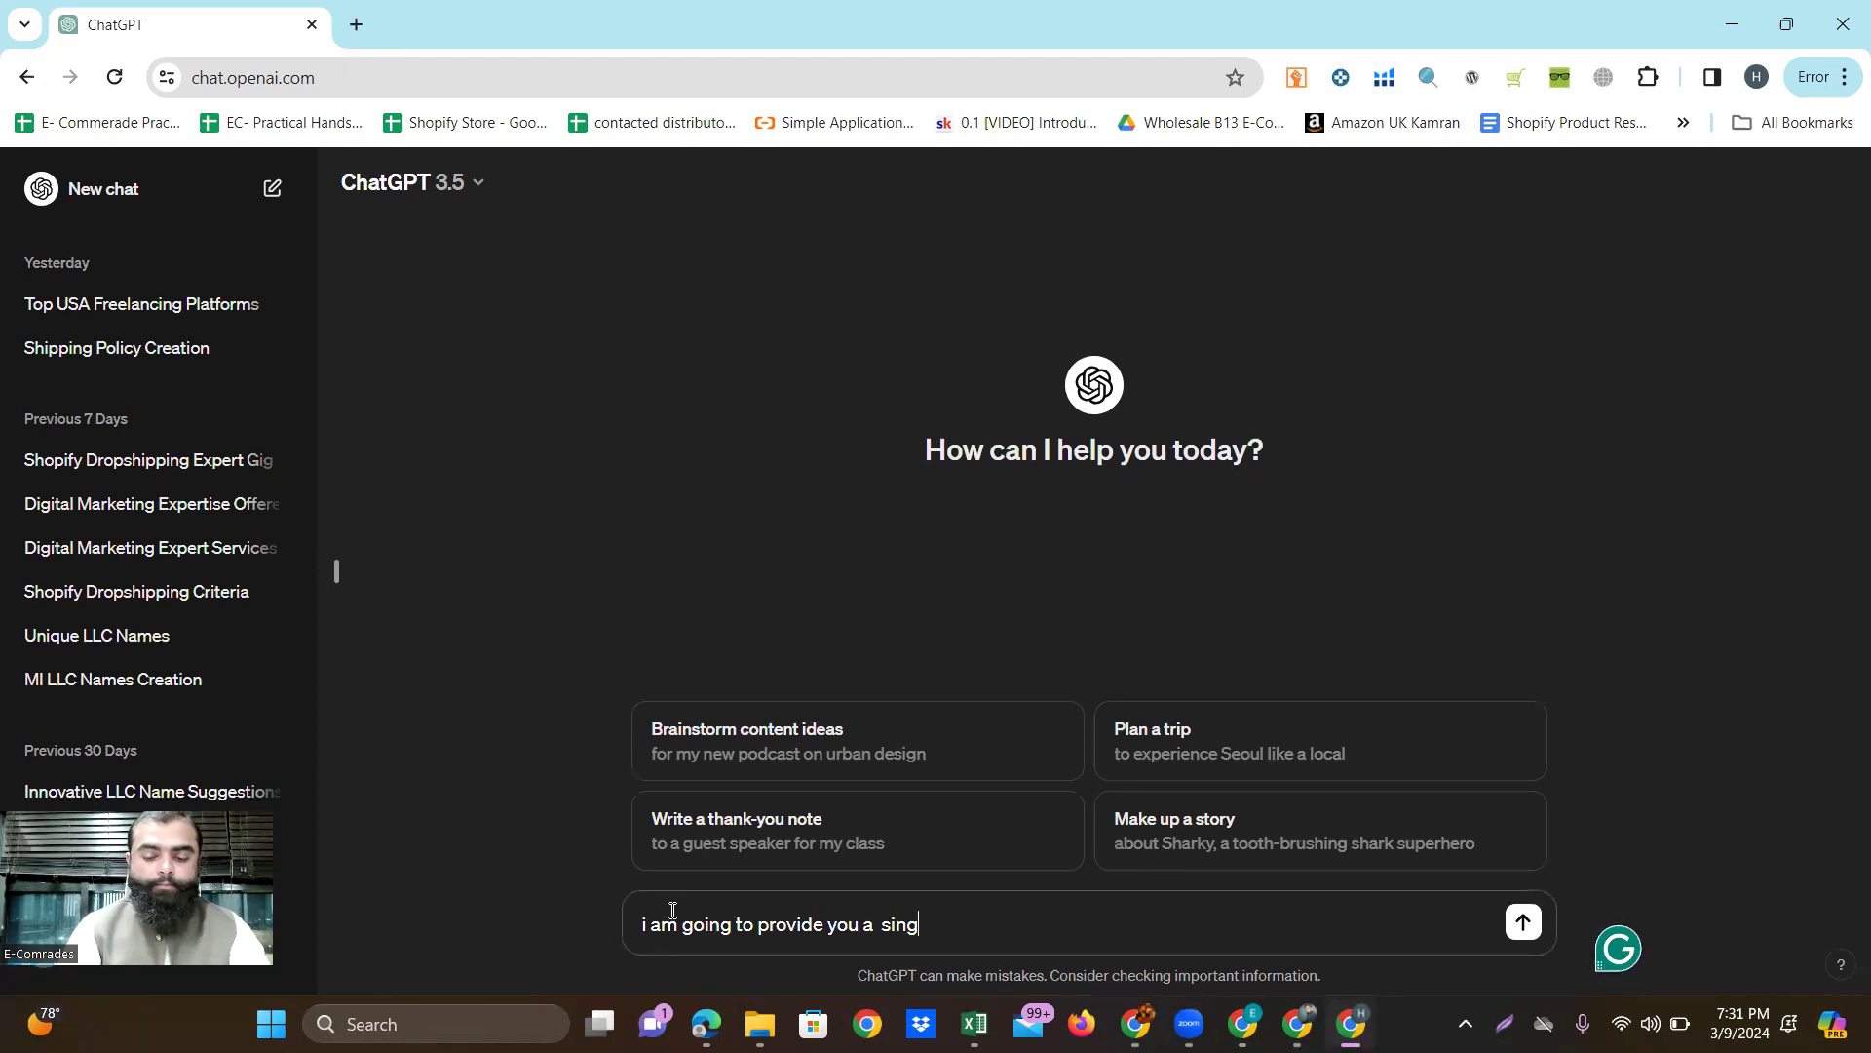
text(le sentence, ineed 3 more senten)
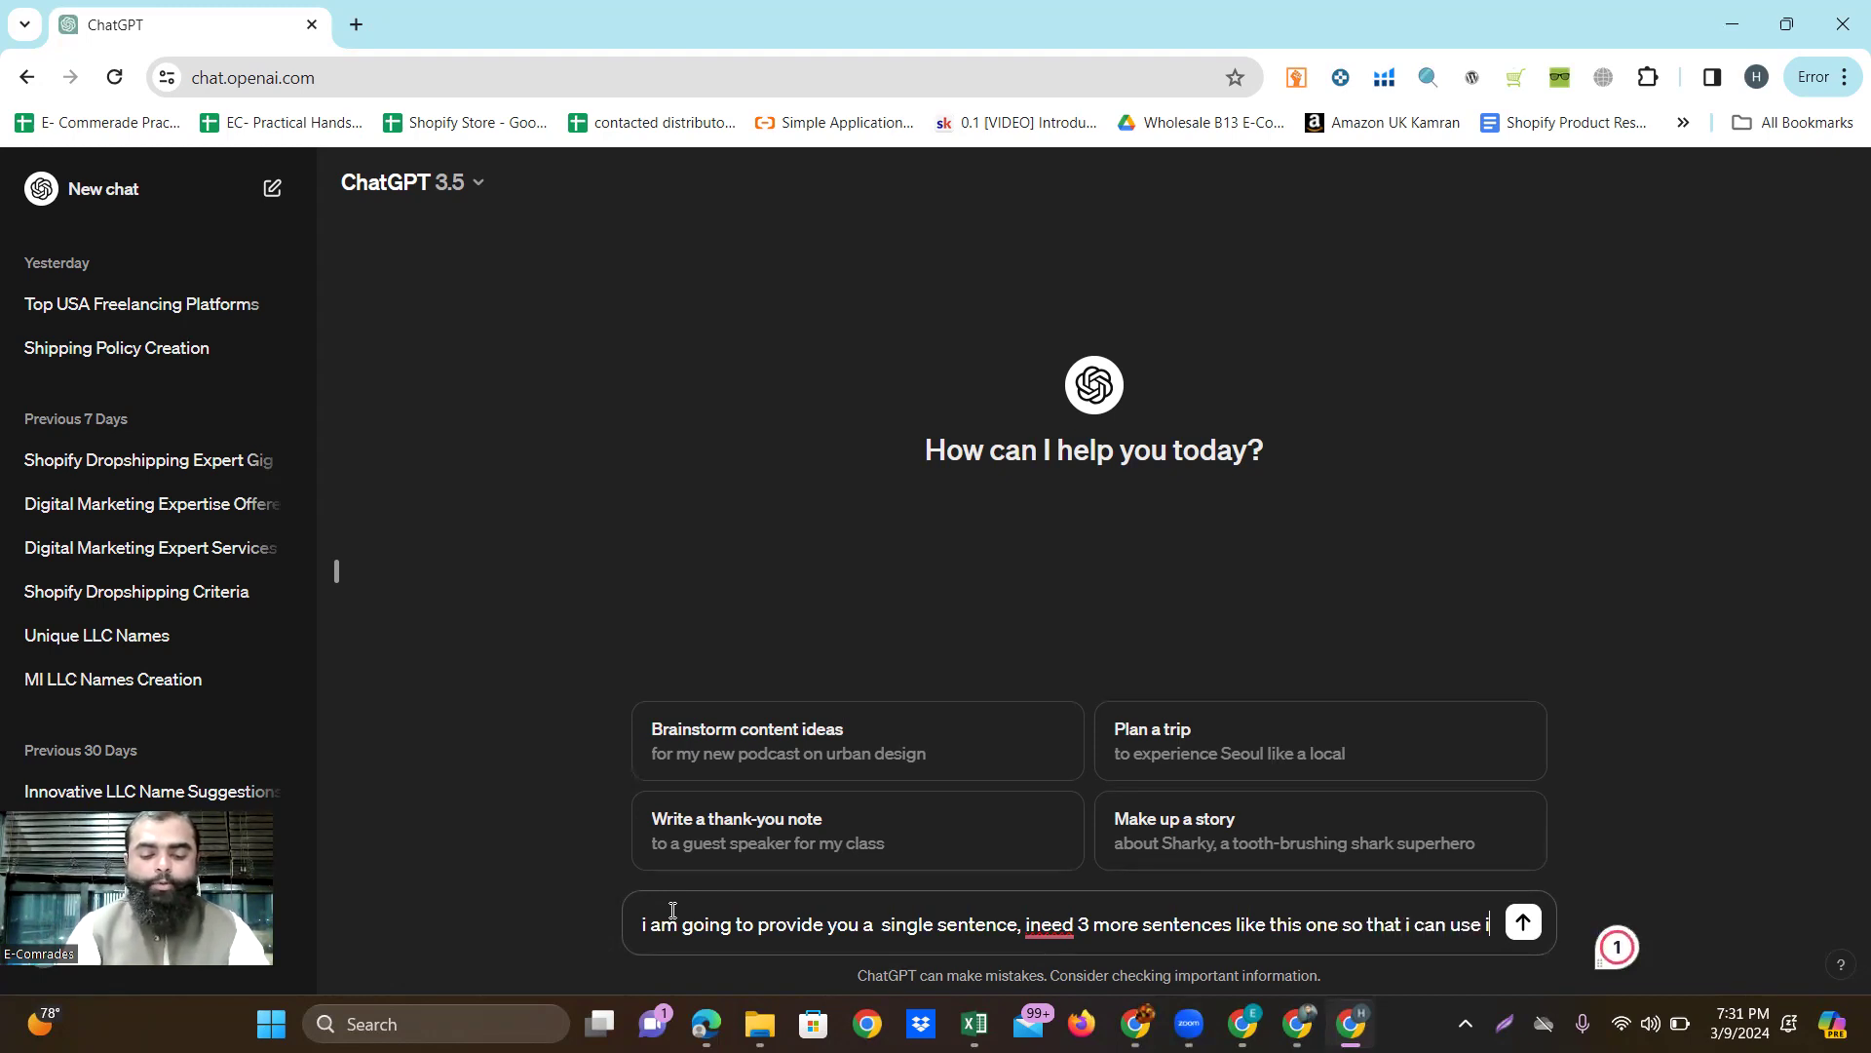
text(n my website)
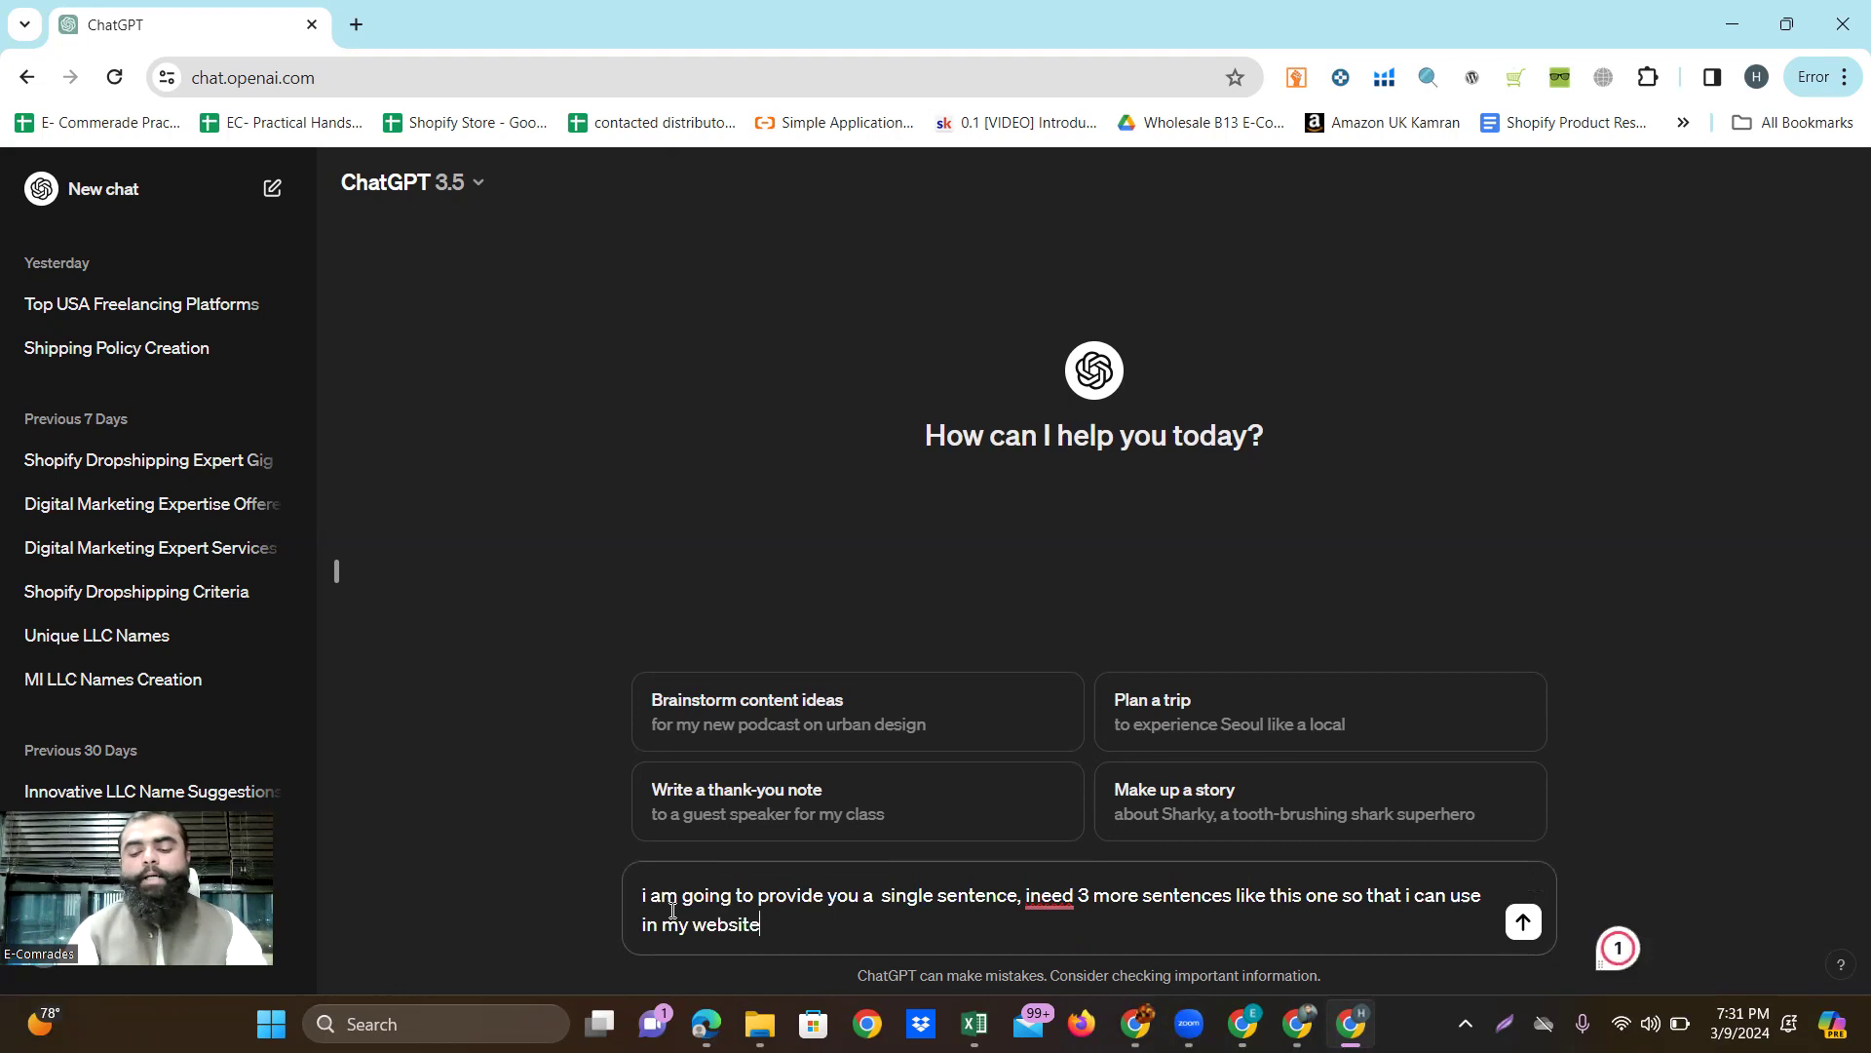
Add the copied sentence "Shop till you drop!" on a new line of the prompt and send it.
key(shift+Return)
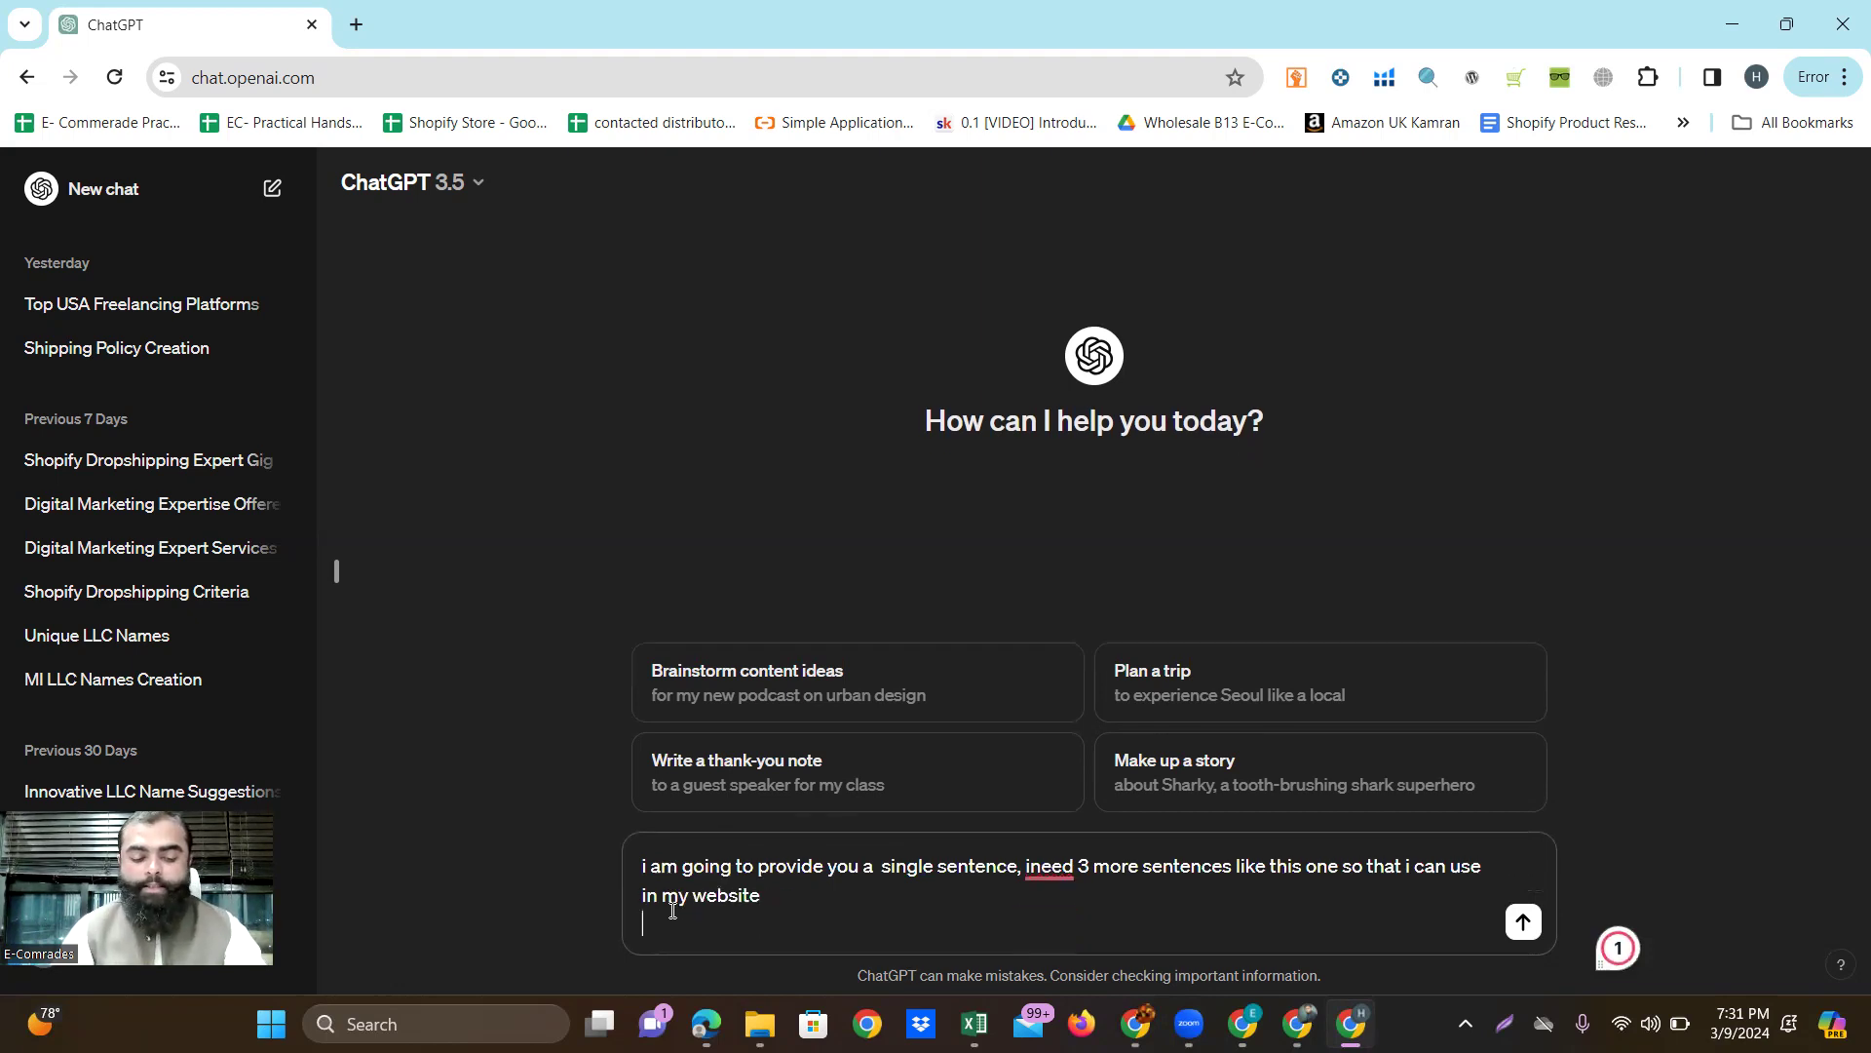
key(super+v)
click(770, 635)
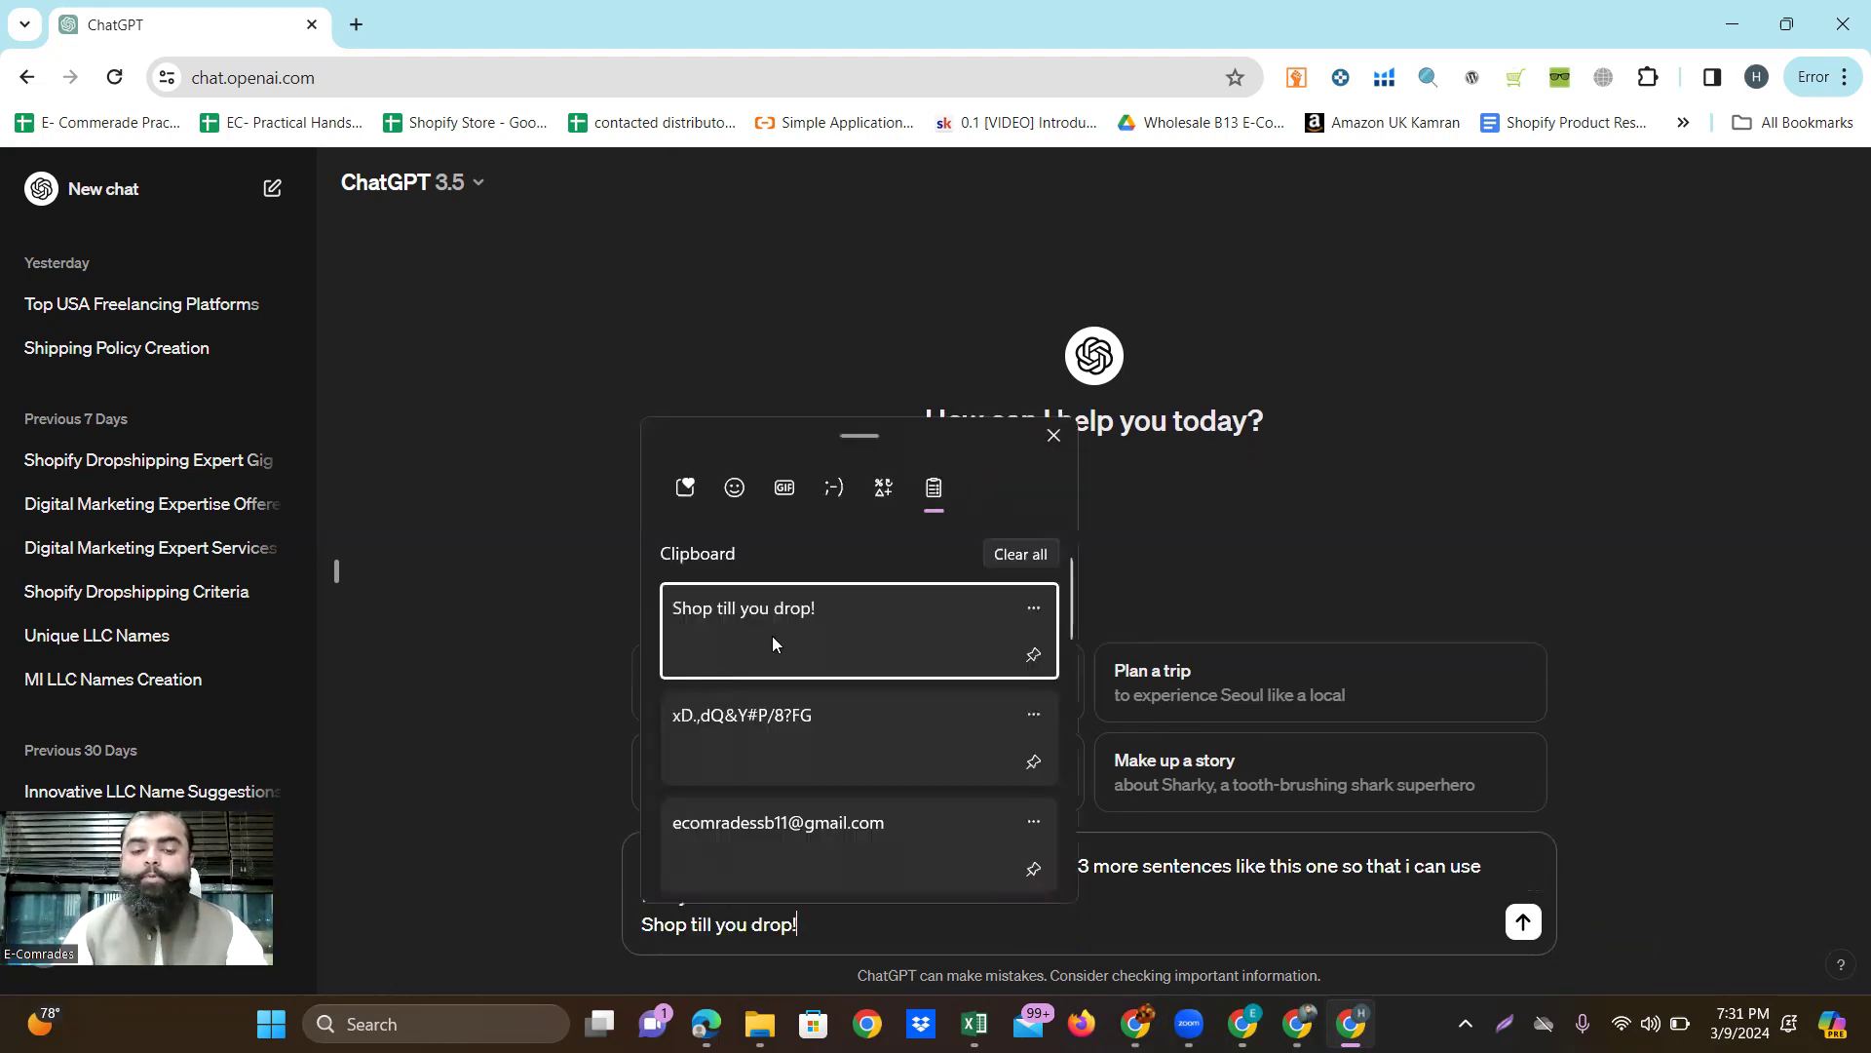
key(Return)
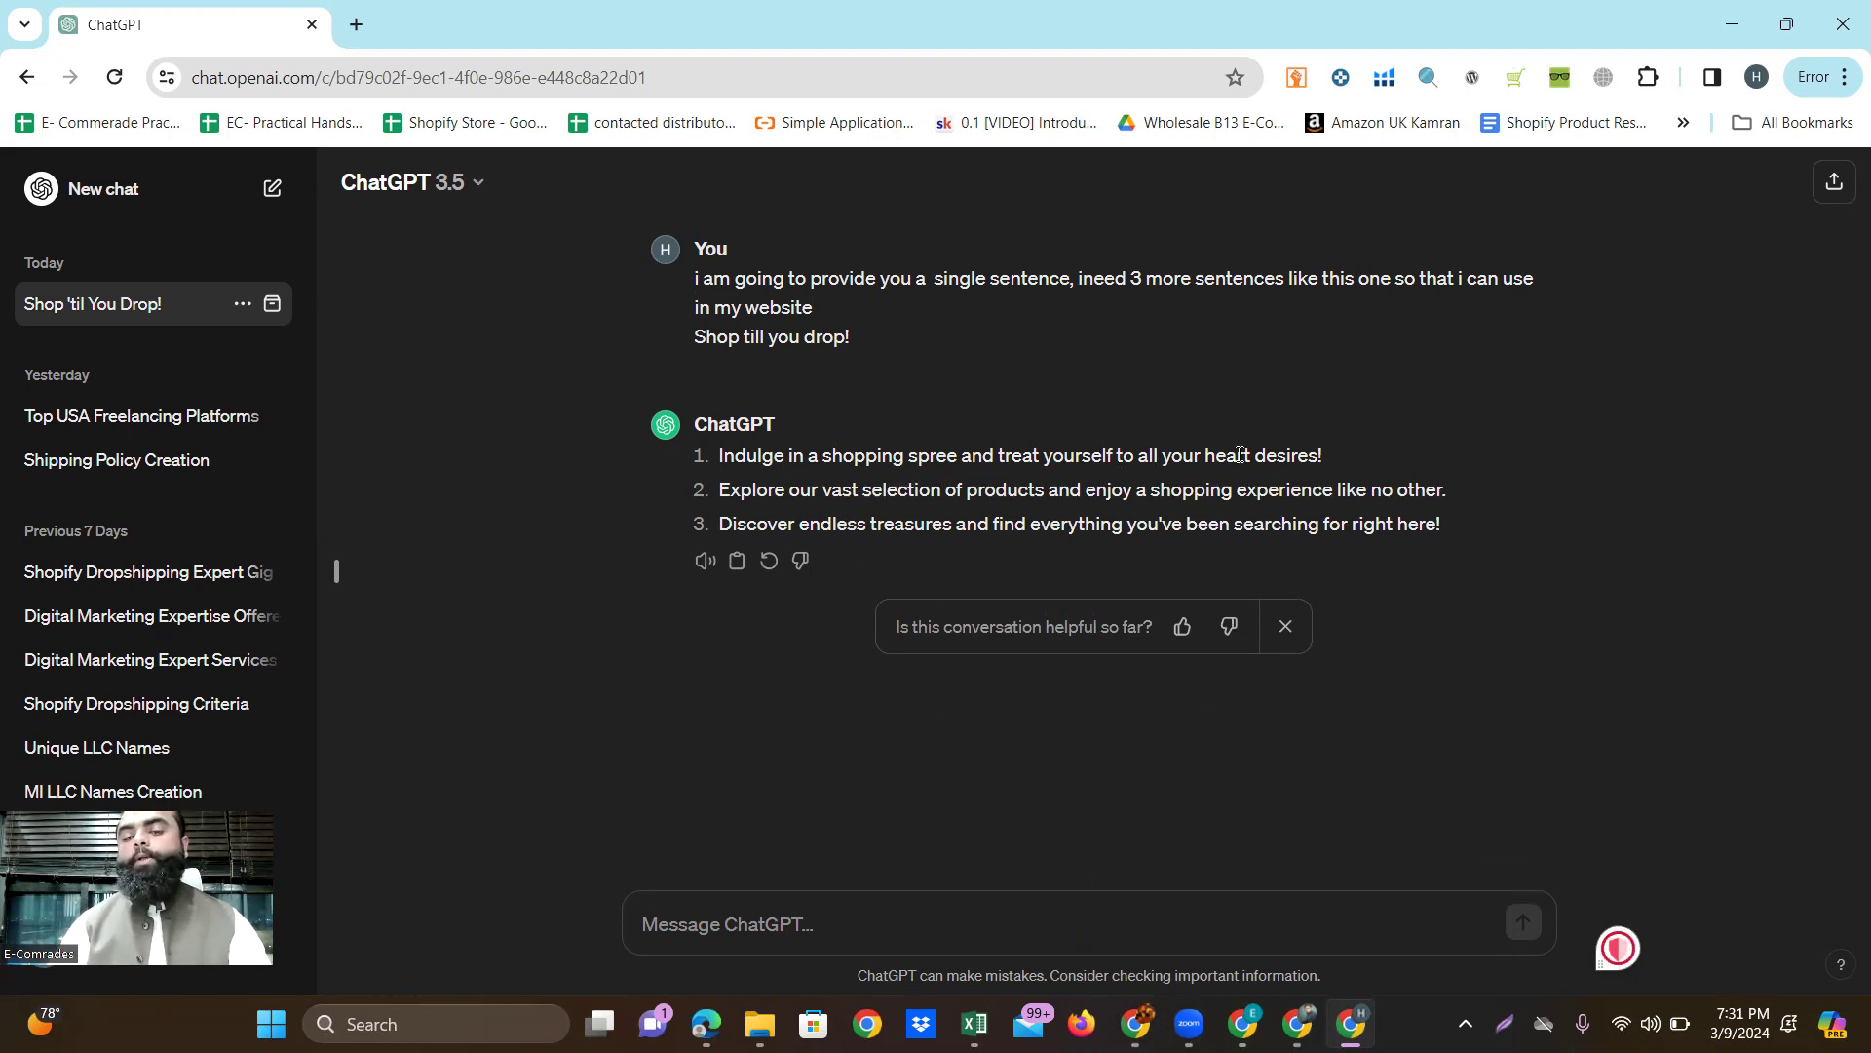
Send the follow-up message "make it more short and attractive" in the same chat.
click(711, 926)
text(ma)
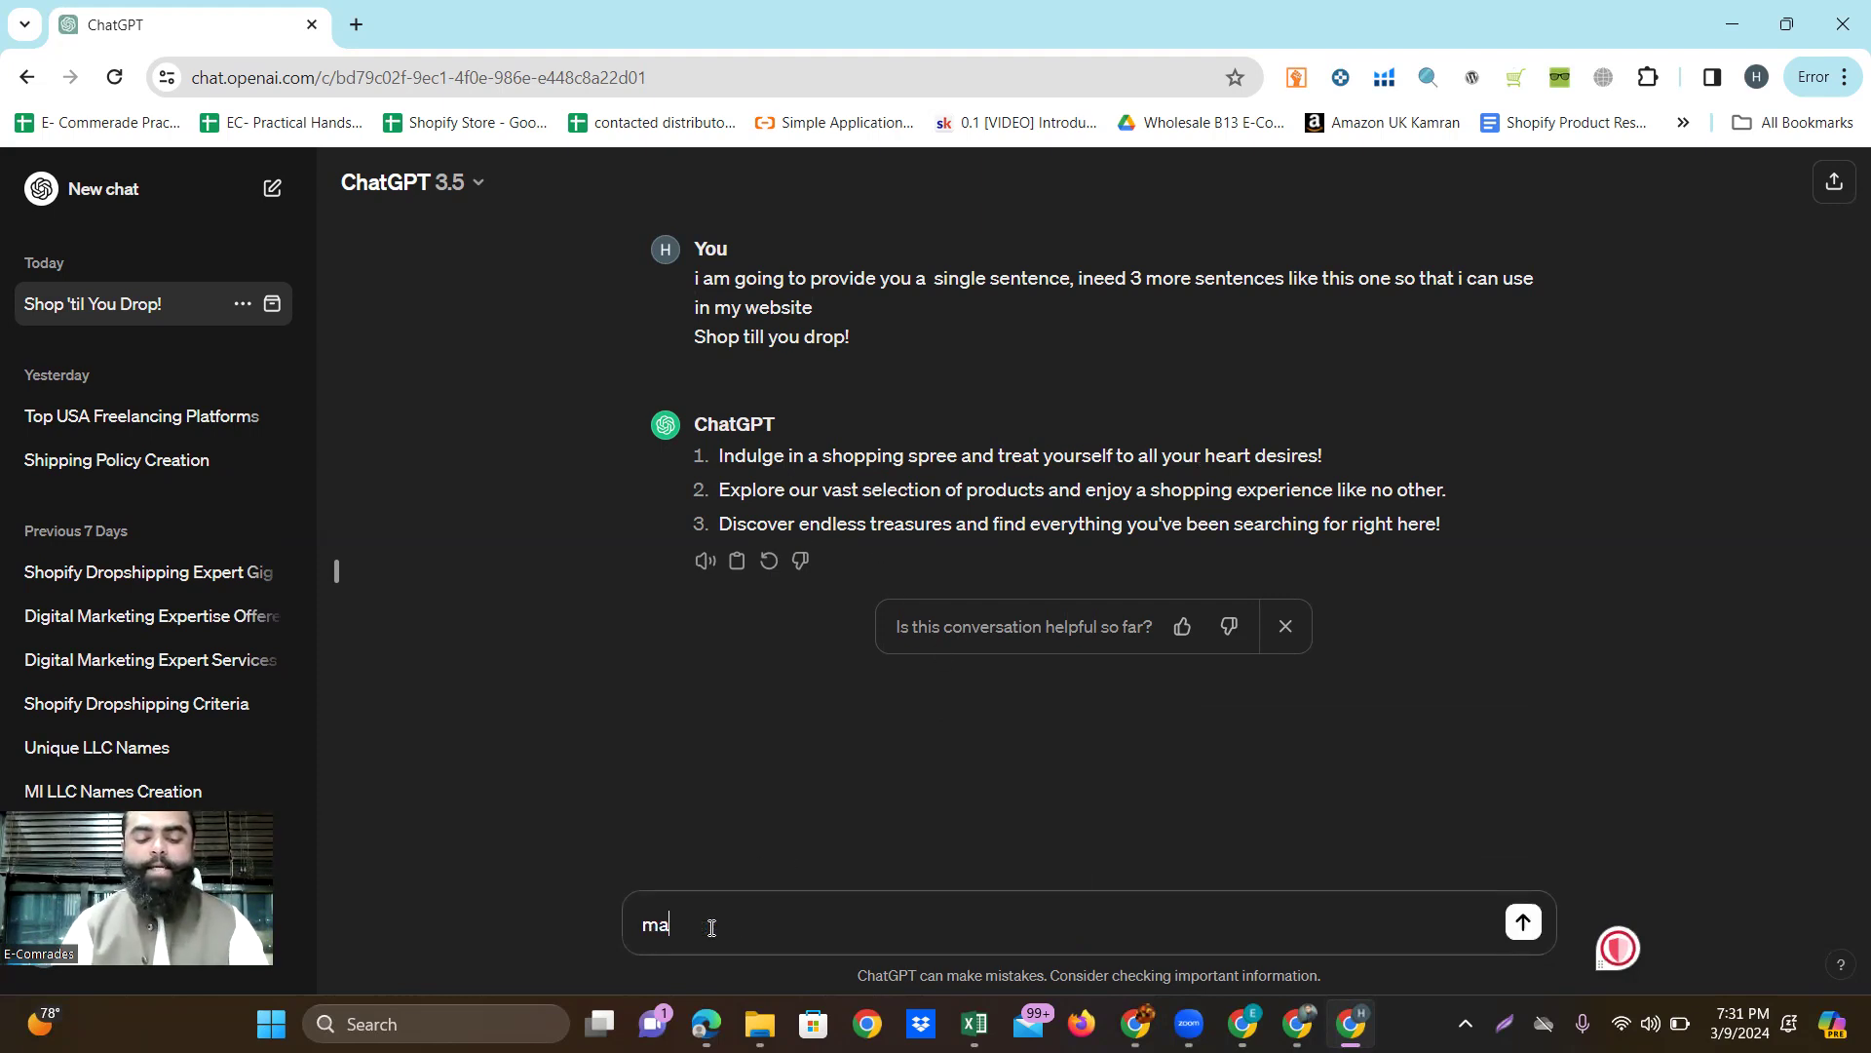
text(ke it morte)
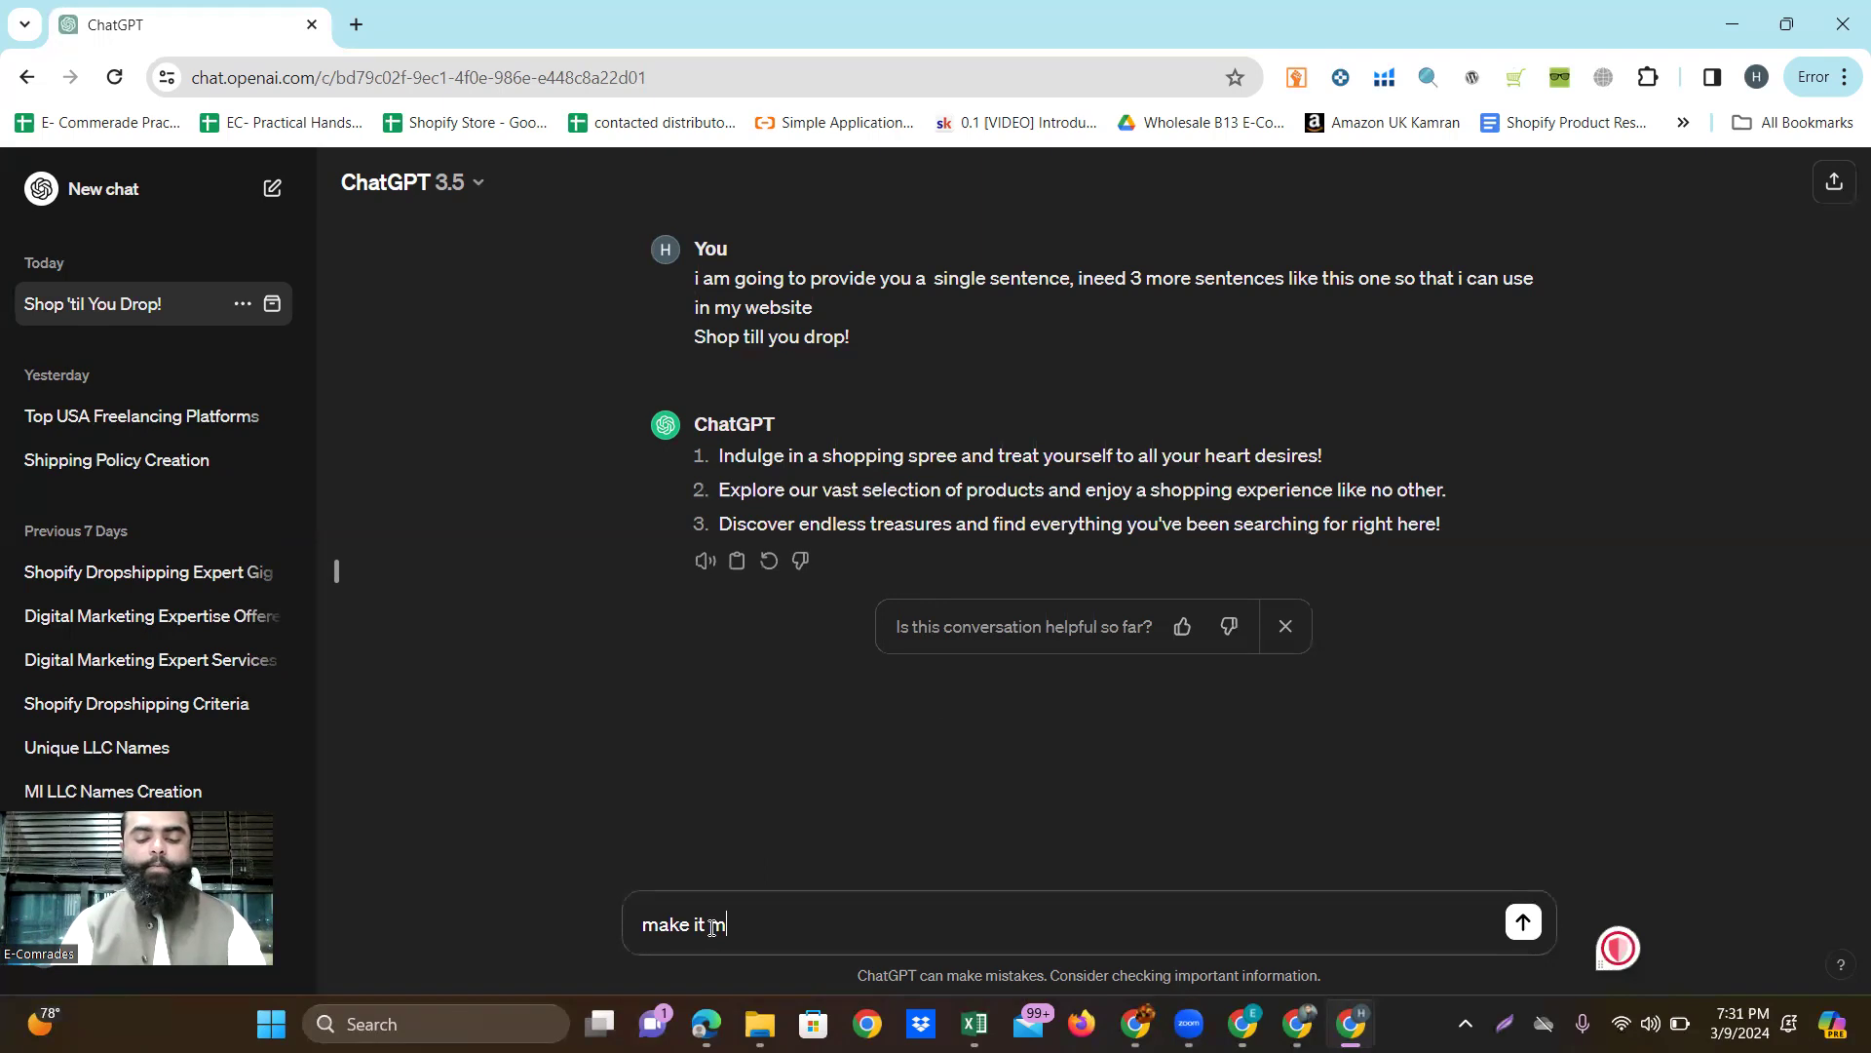
text(e )
text(sh)
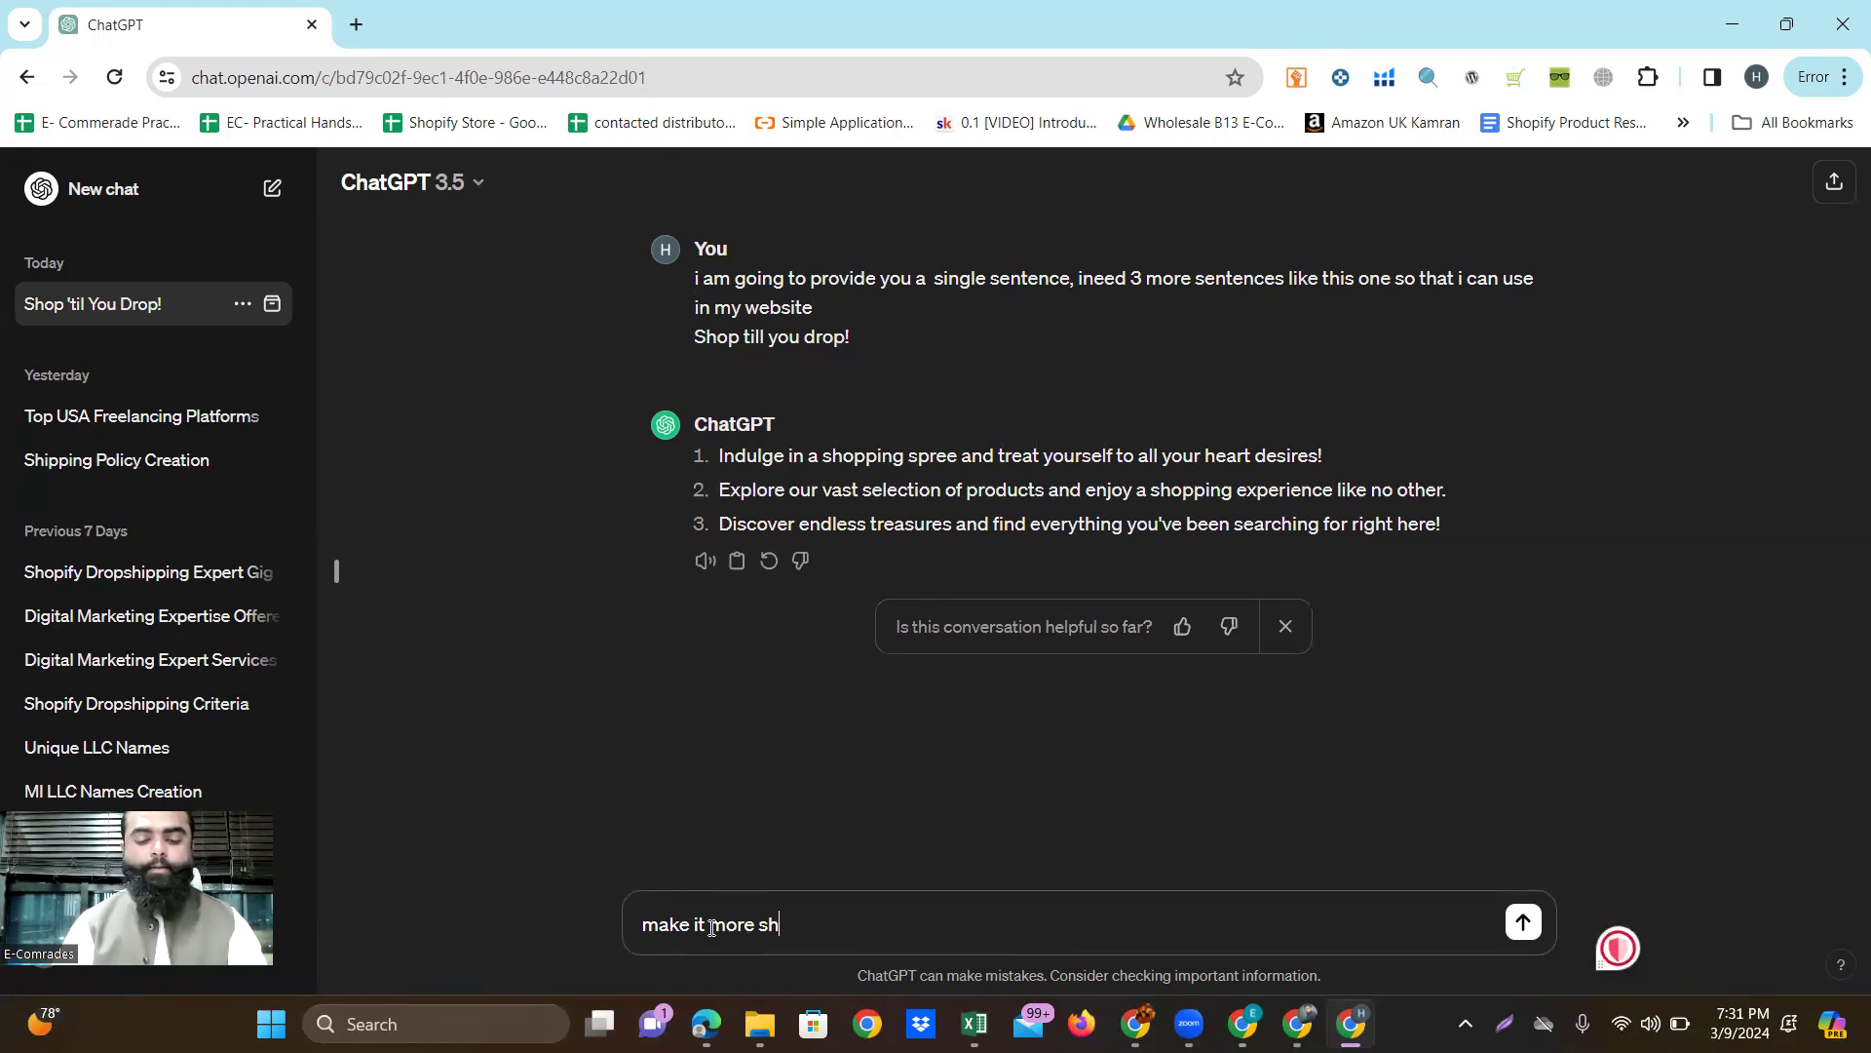
text(ort and )
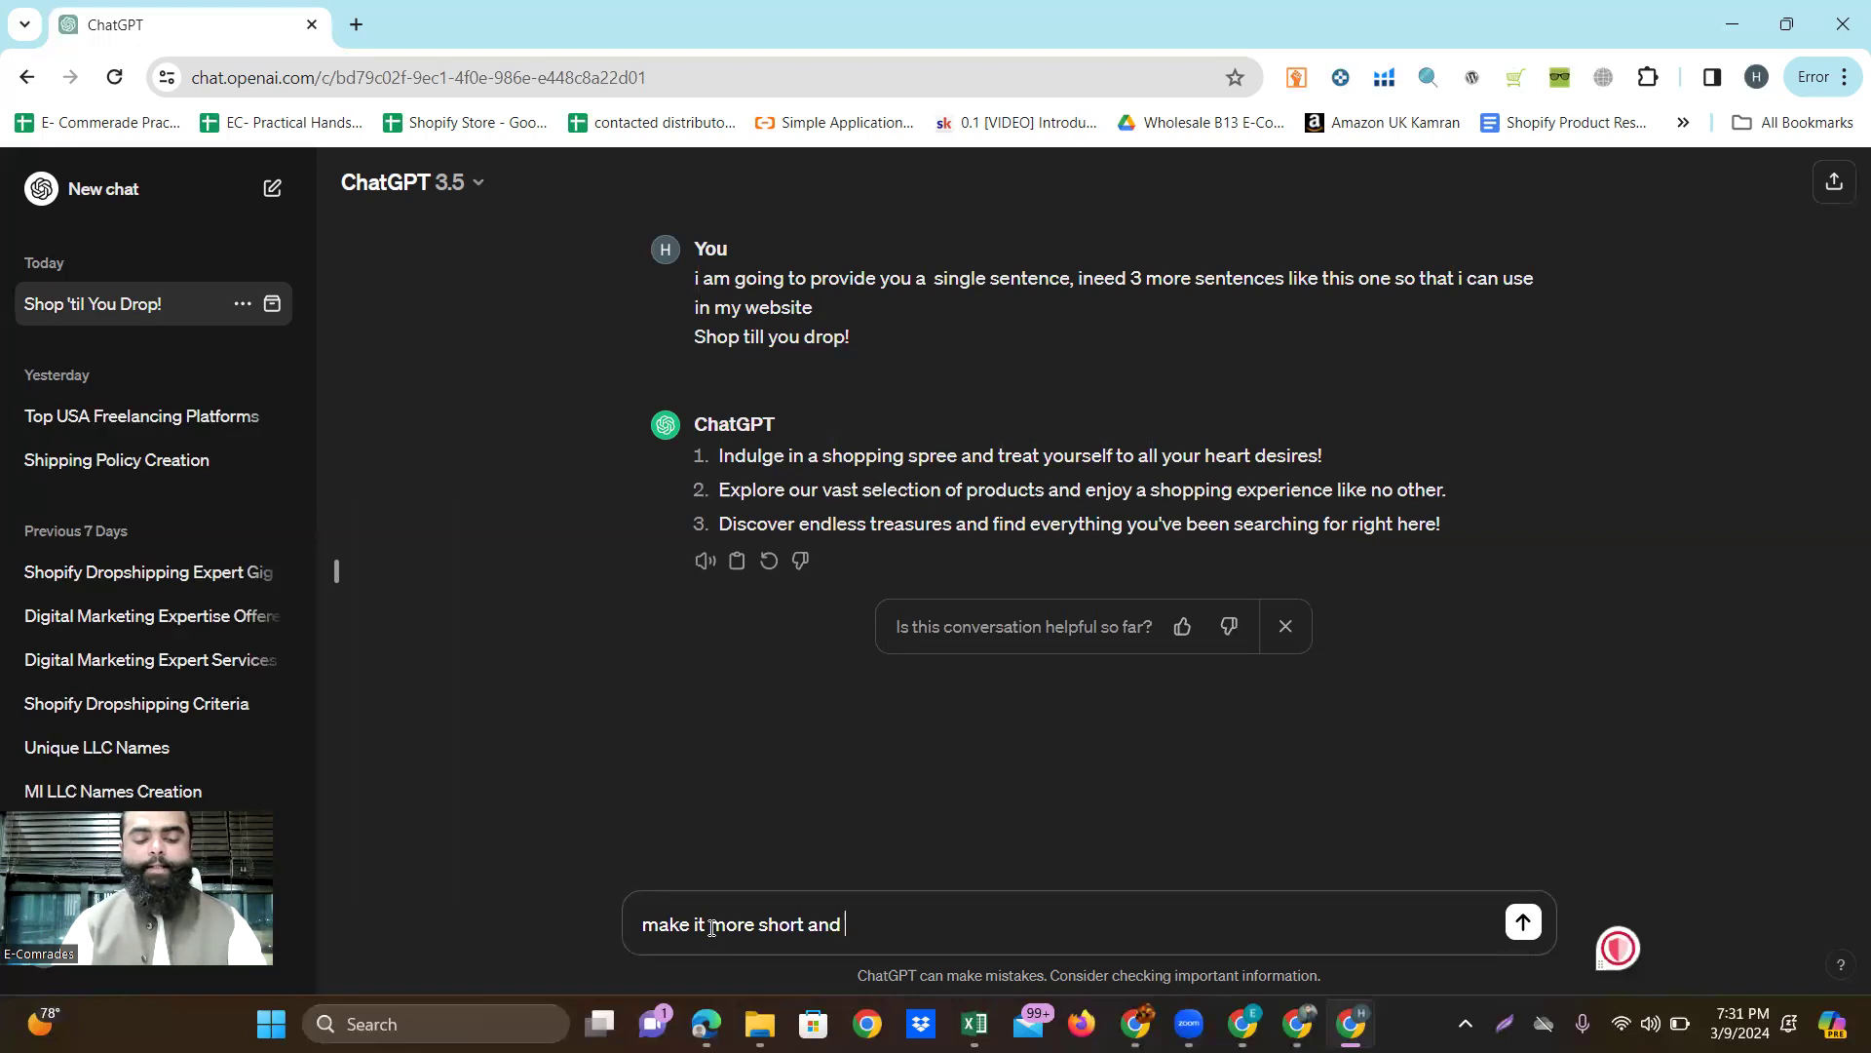
text(attractive)
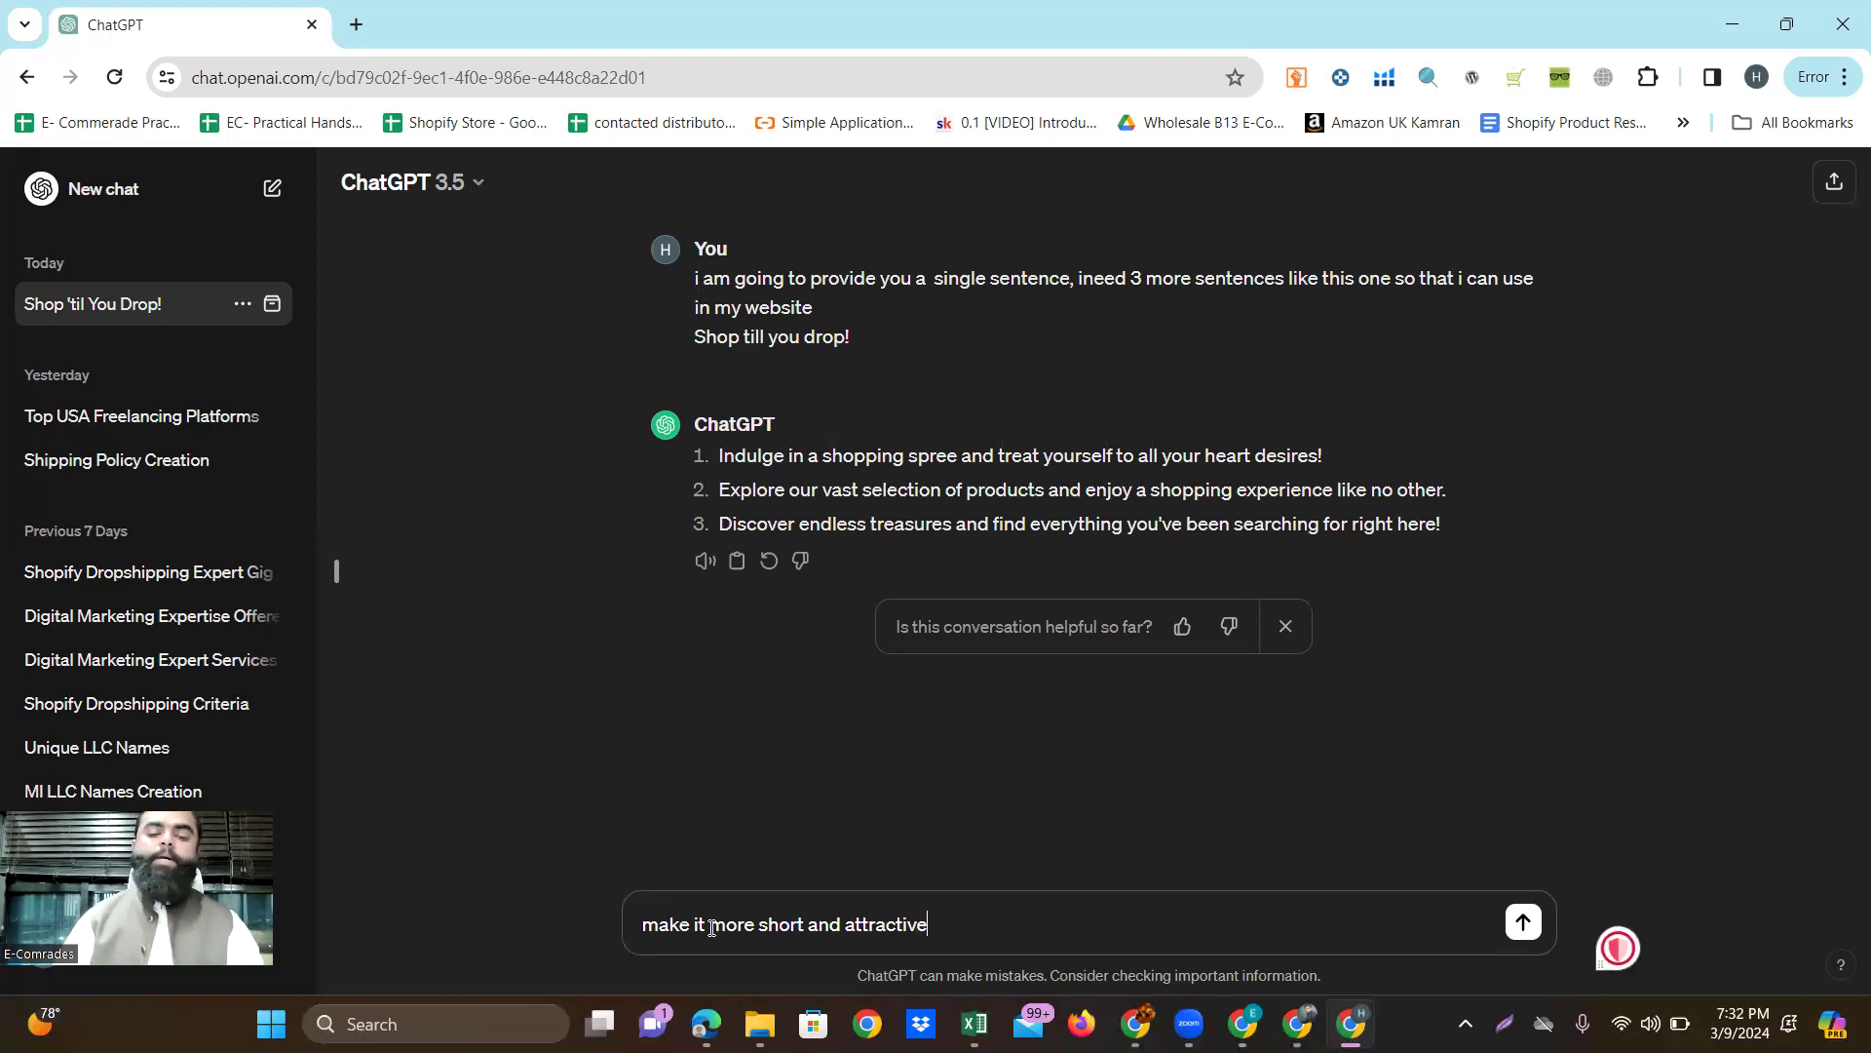
key(Return)
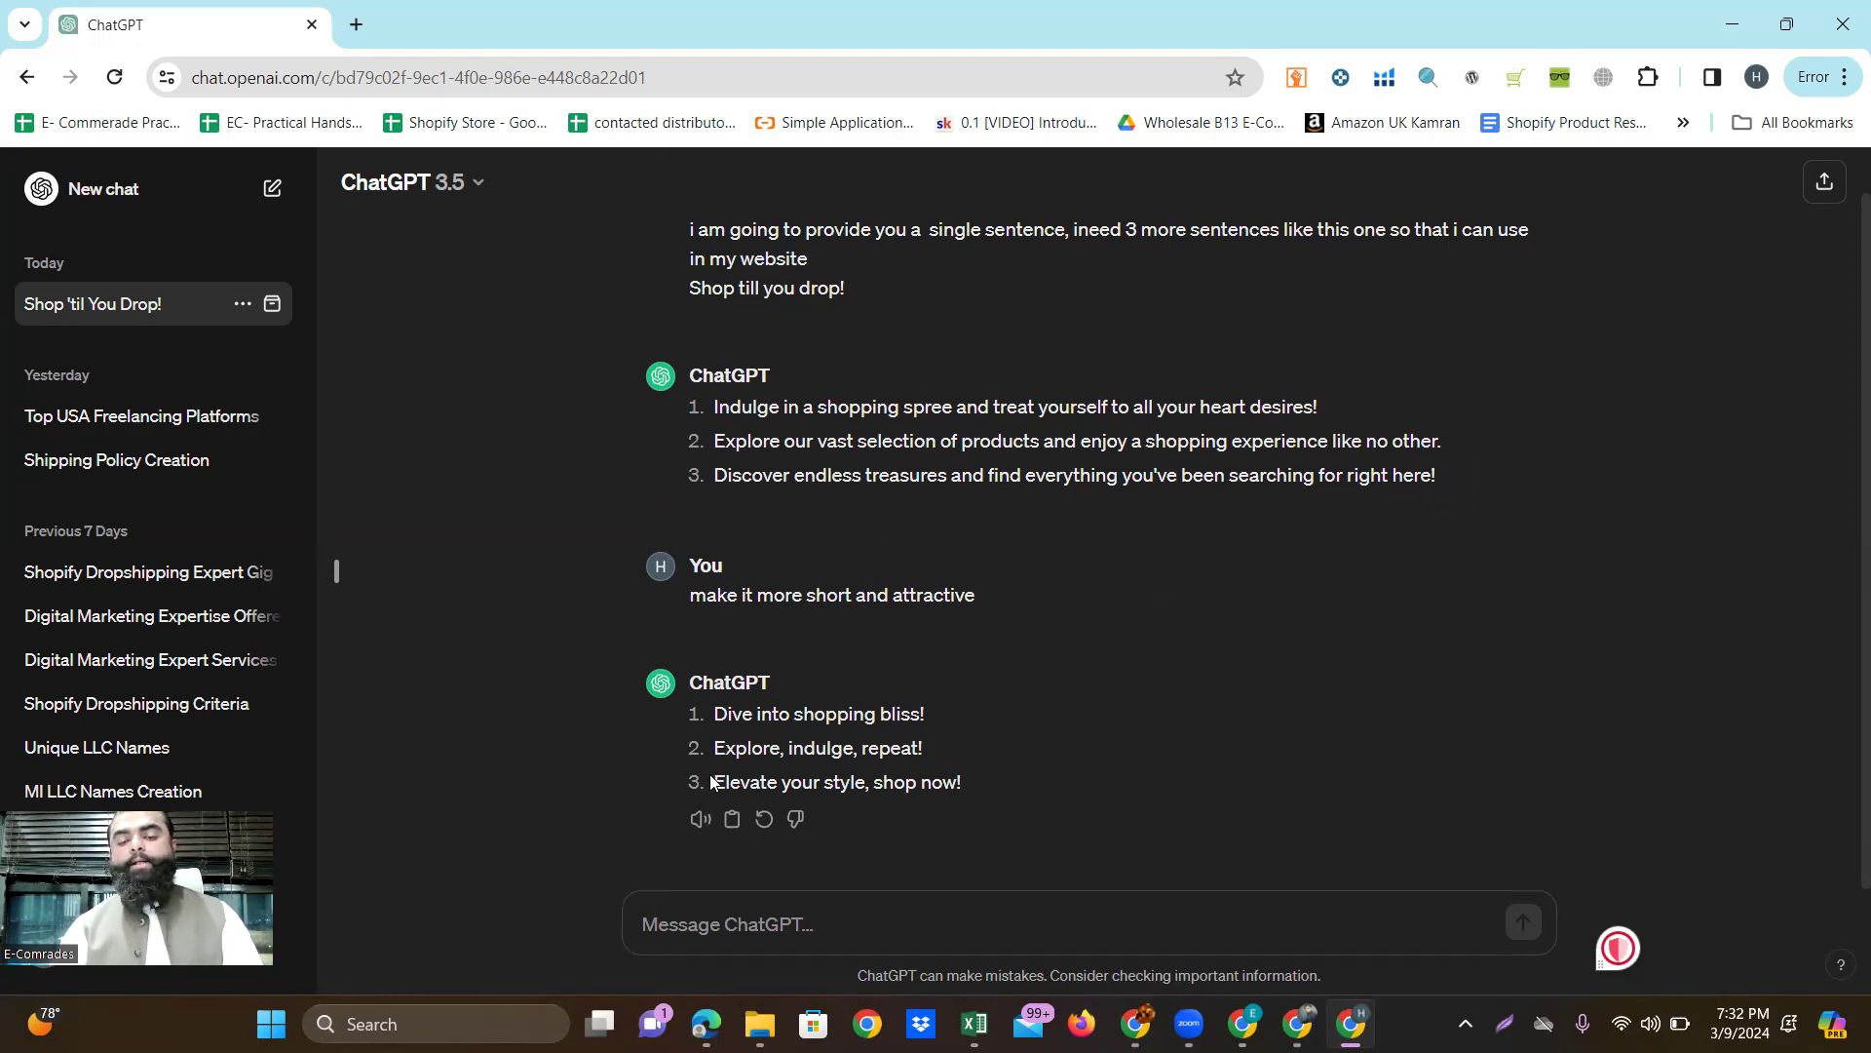
Copy "Elevate your style, shop now!" from the reply, replace the banner heading text with it in the Shopify theme editor, and save.
drag(717, 783, 965, 782)
key(ctrl+c)
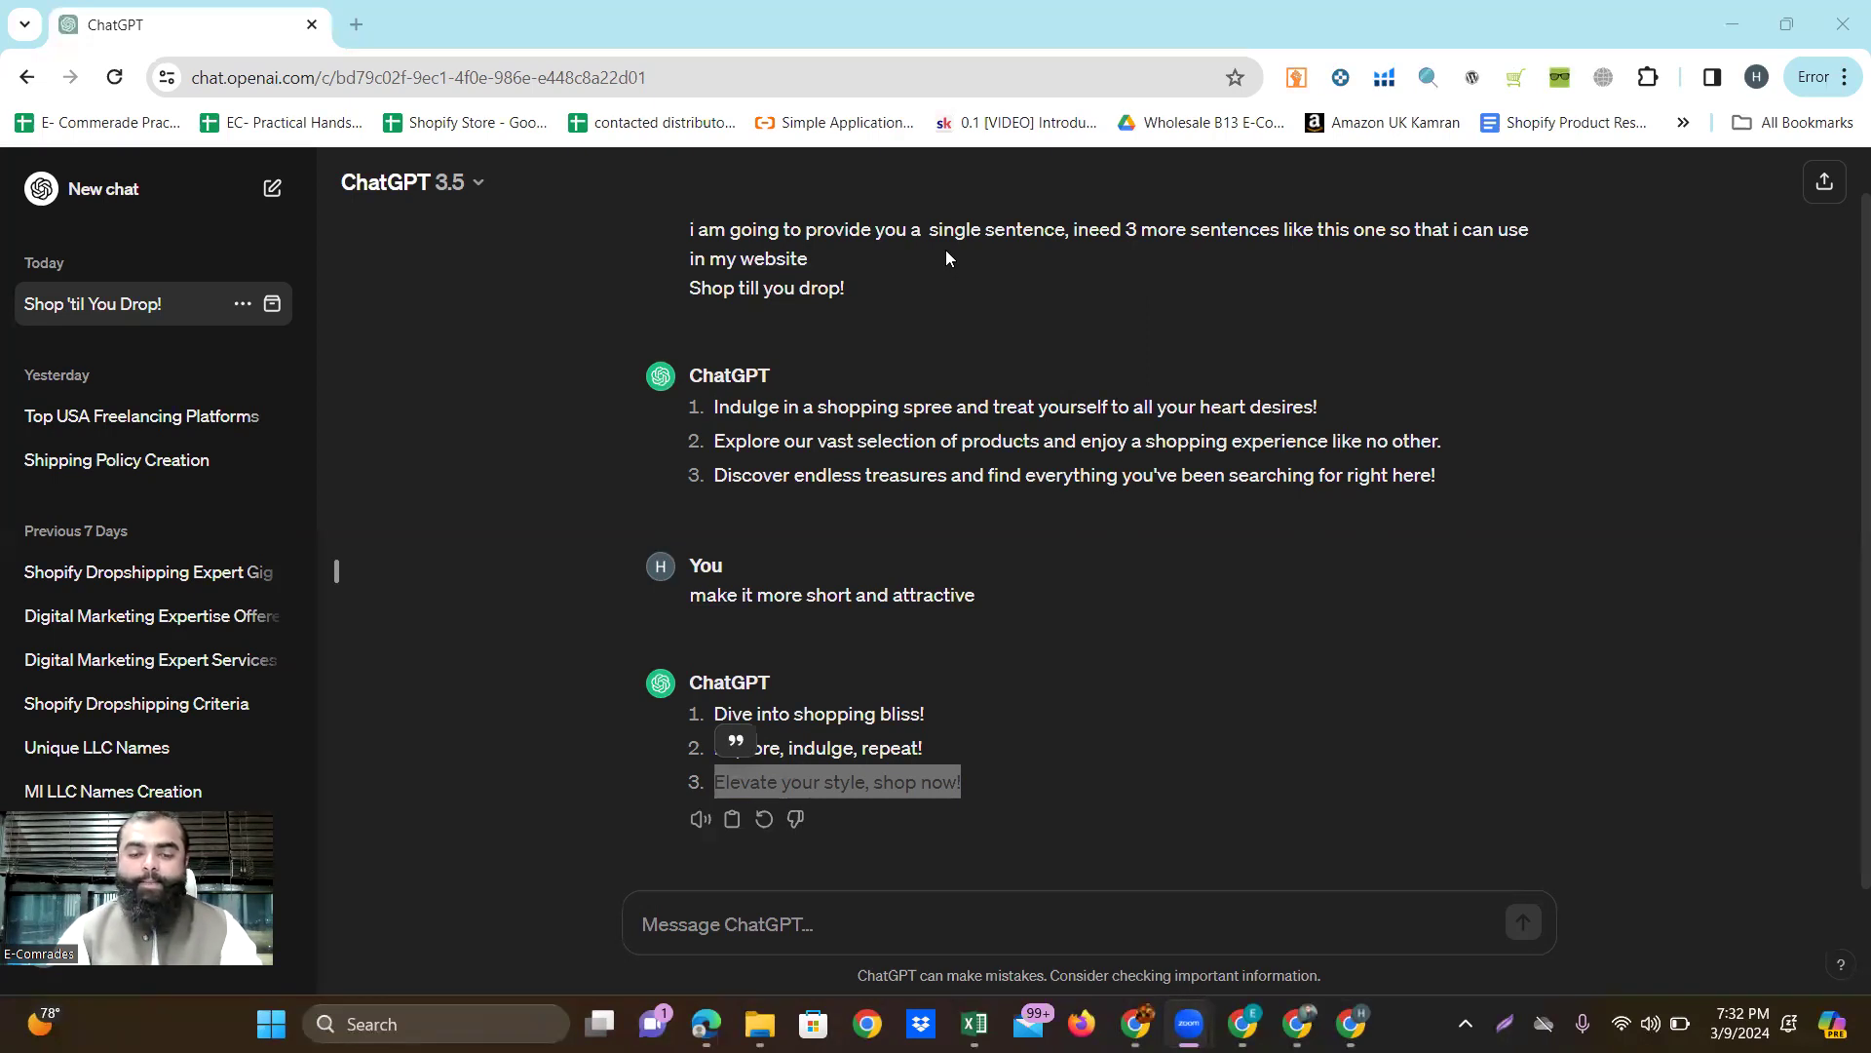
click(1244, 1021)
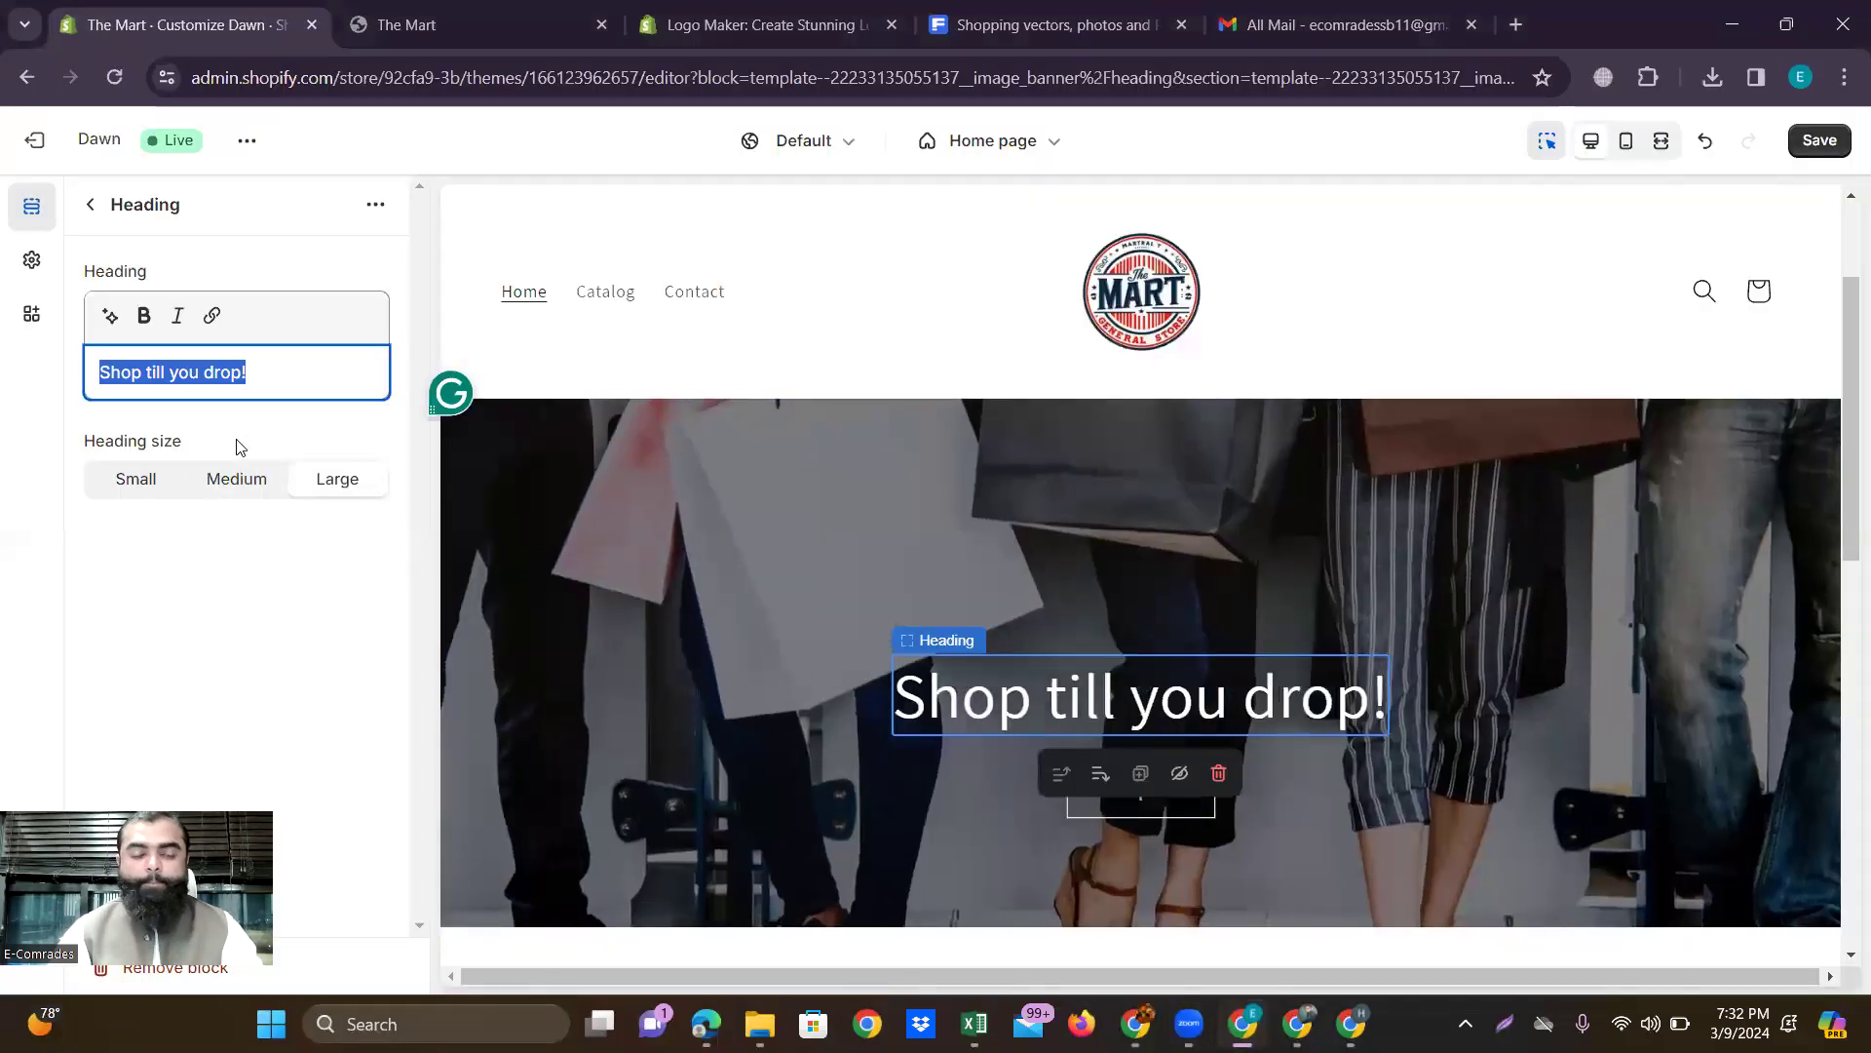
key(ctrl+v)
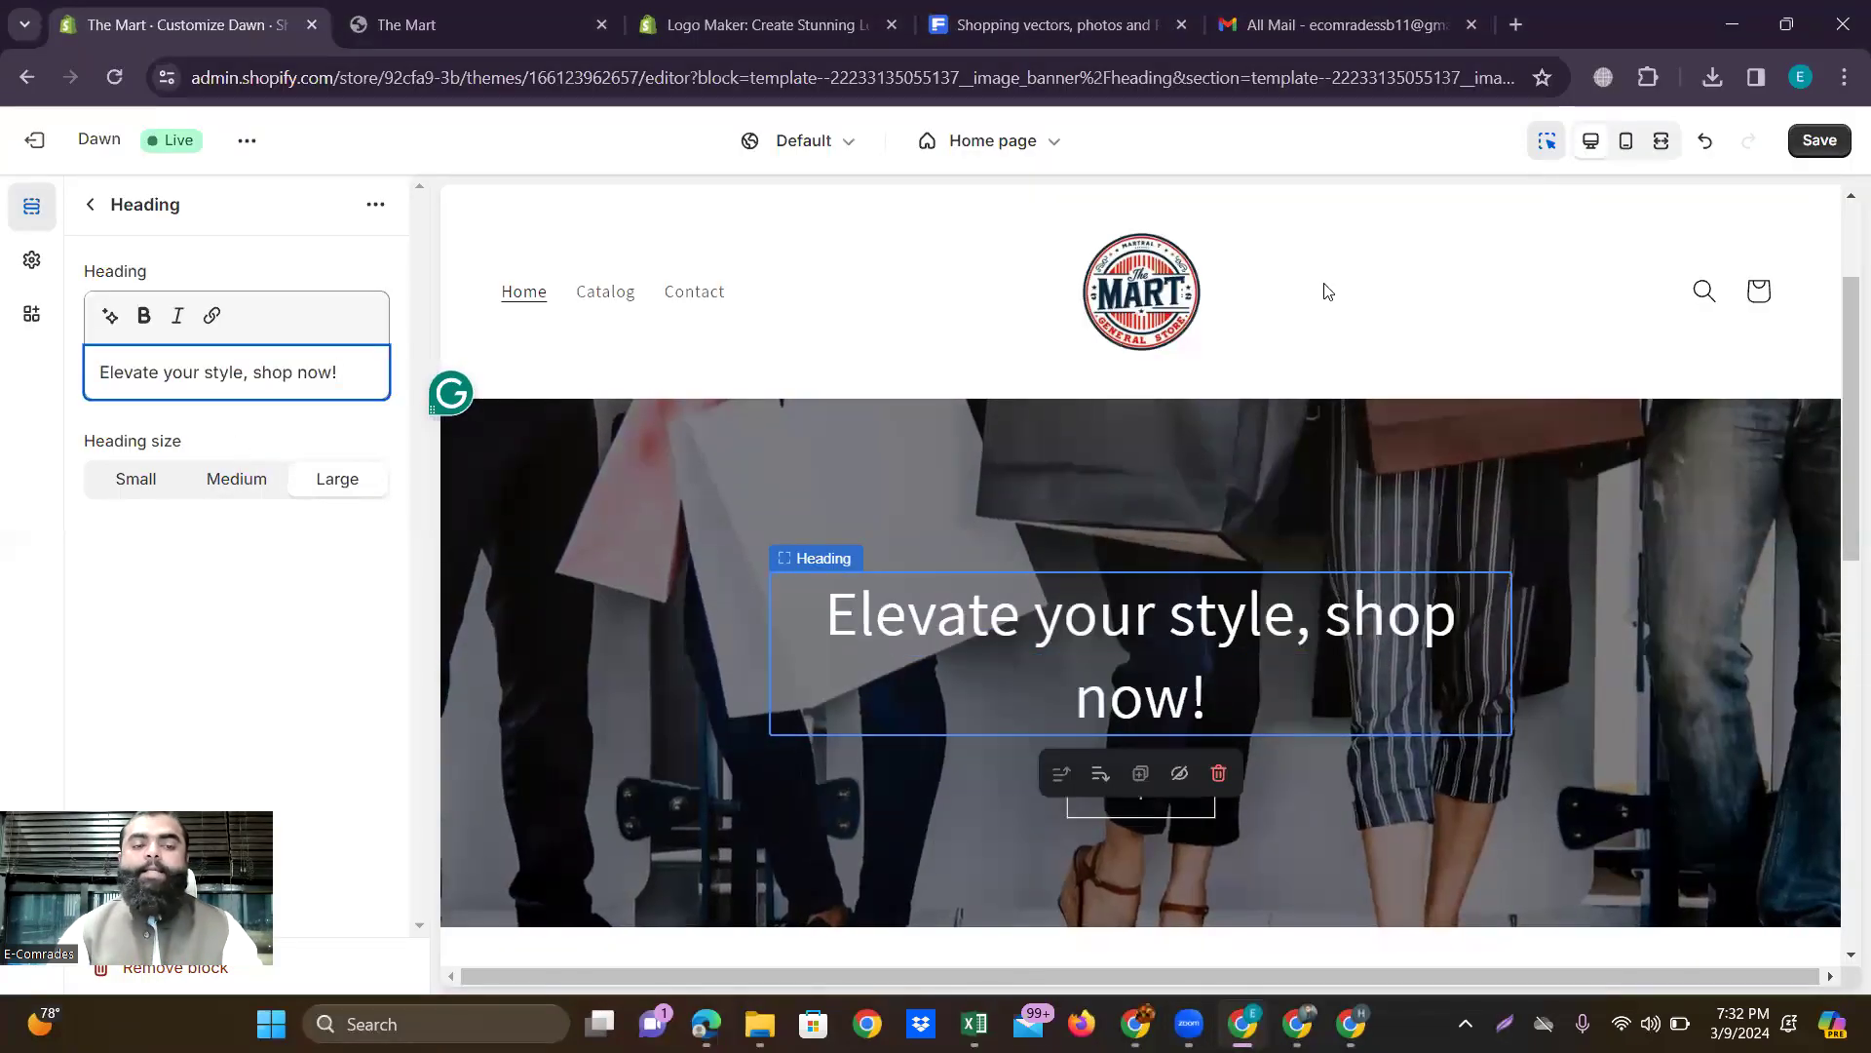
click(1818, 140)
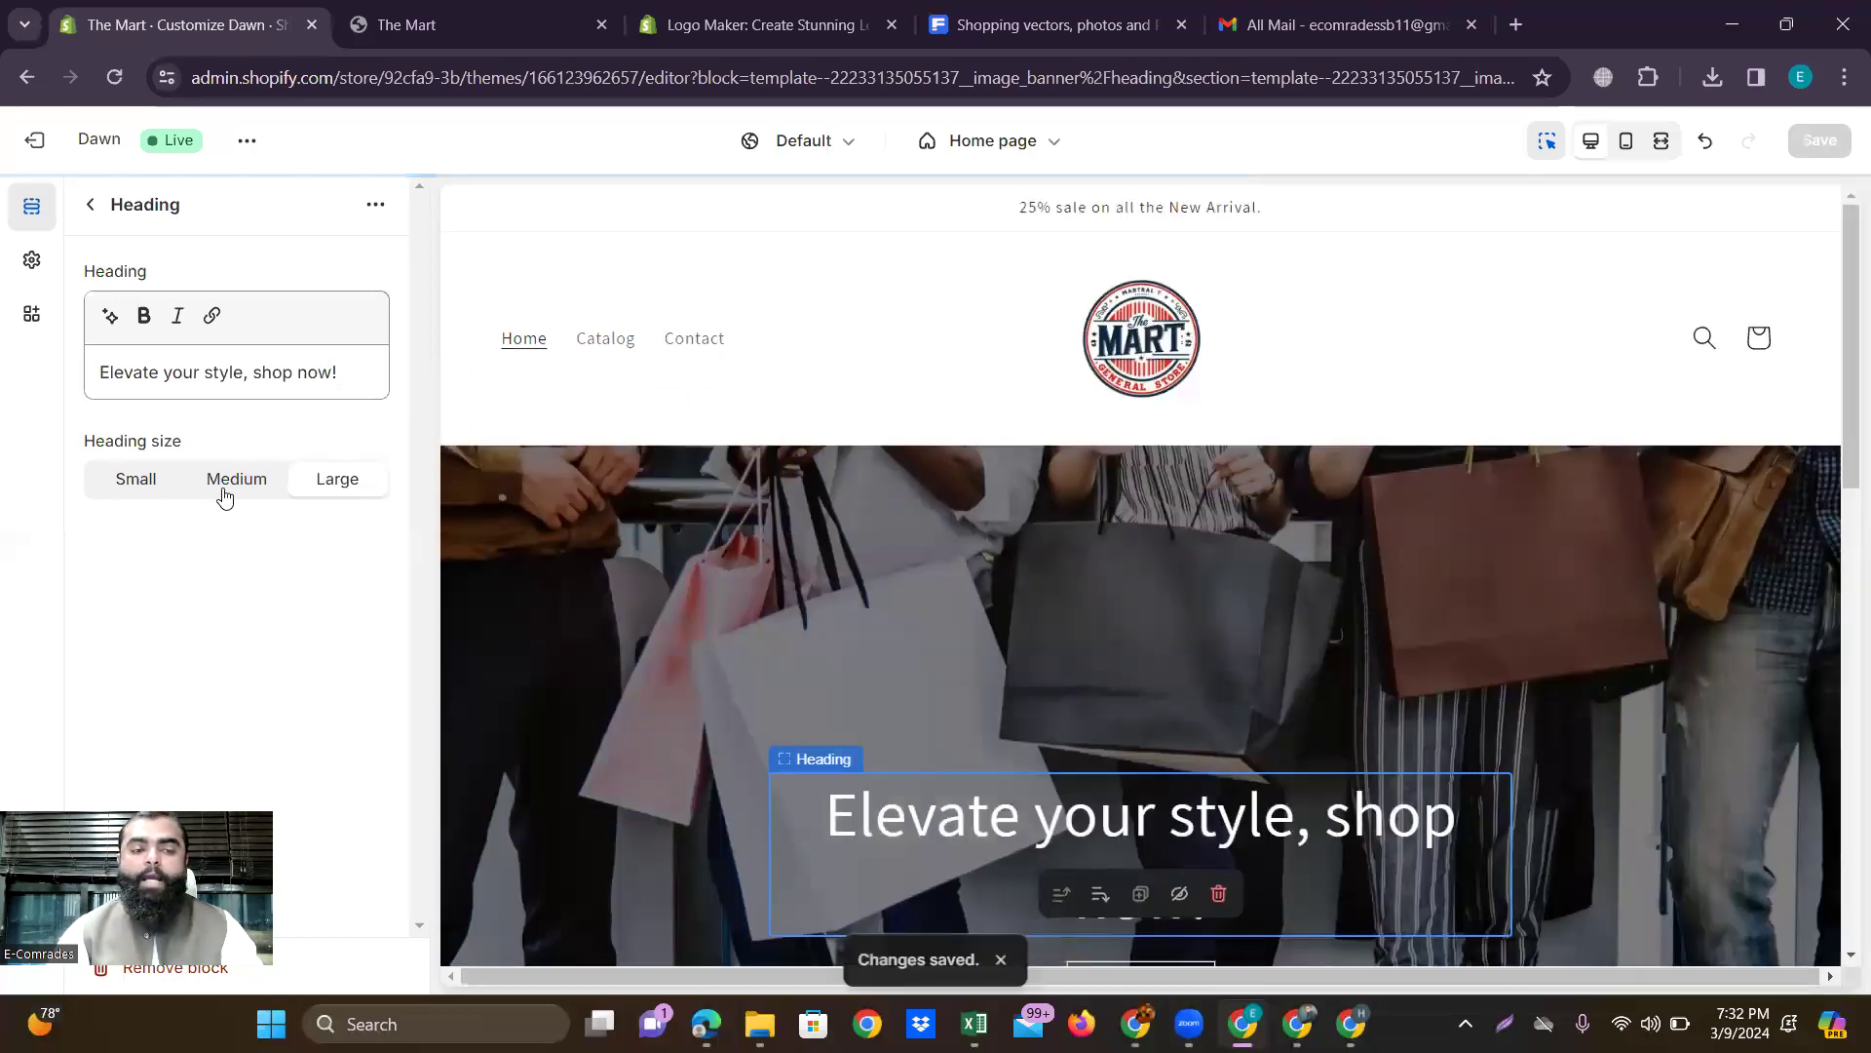
Set the banner heading size to Medium and save the theme.
scroll(1212, 710, down, 3)
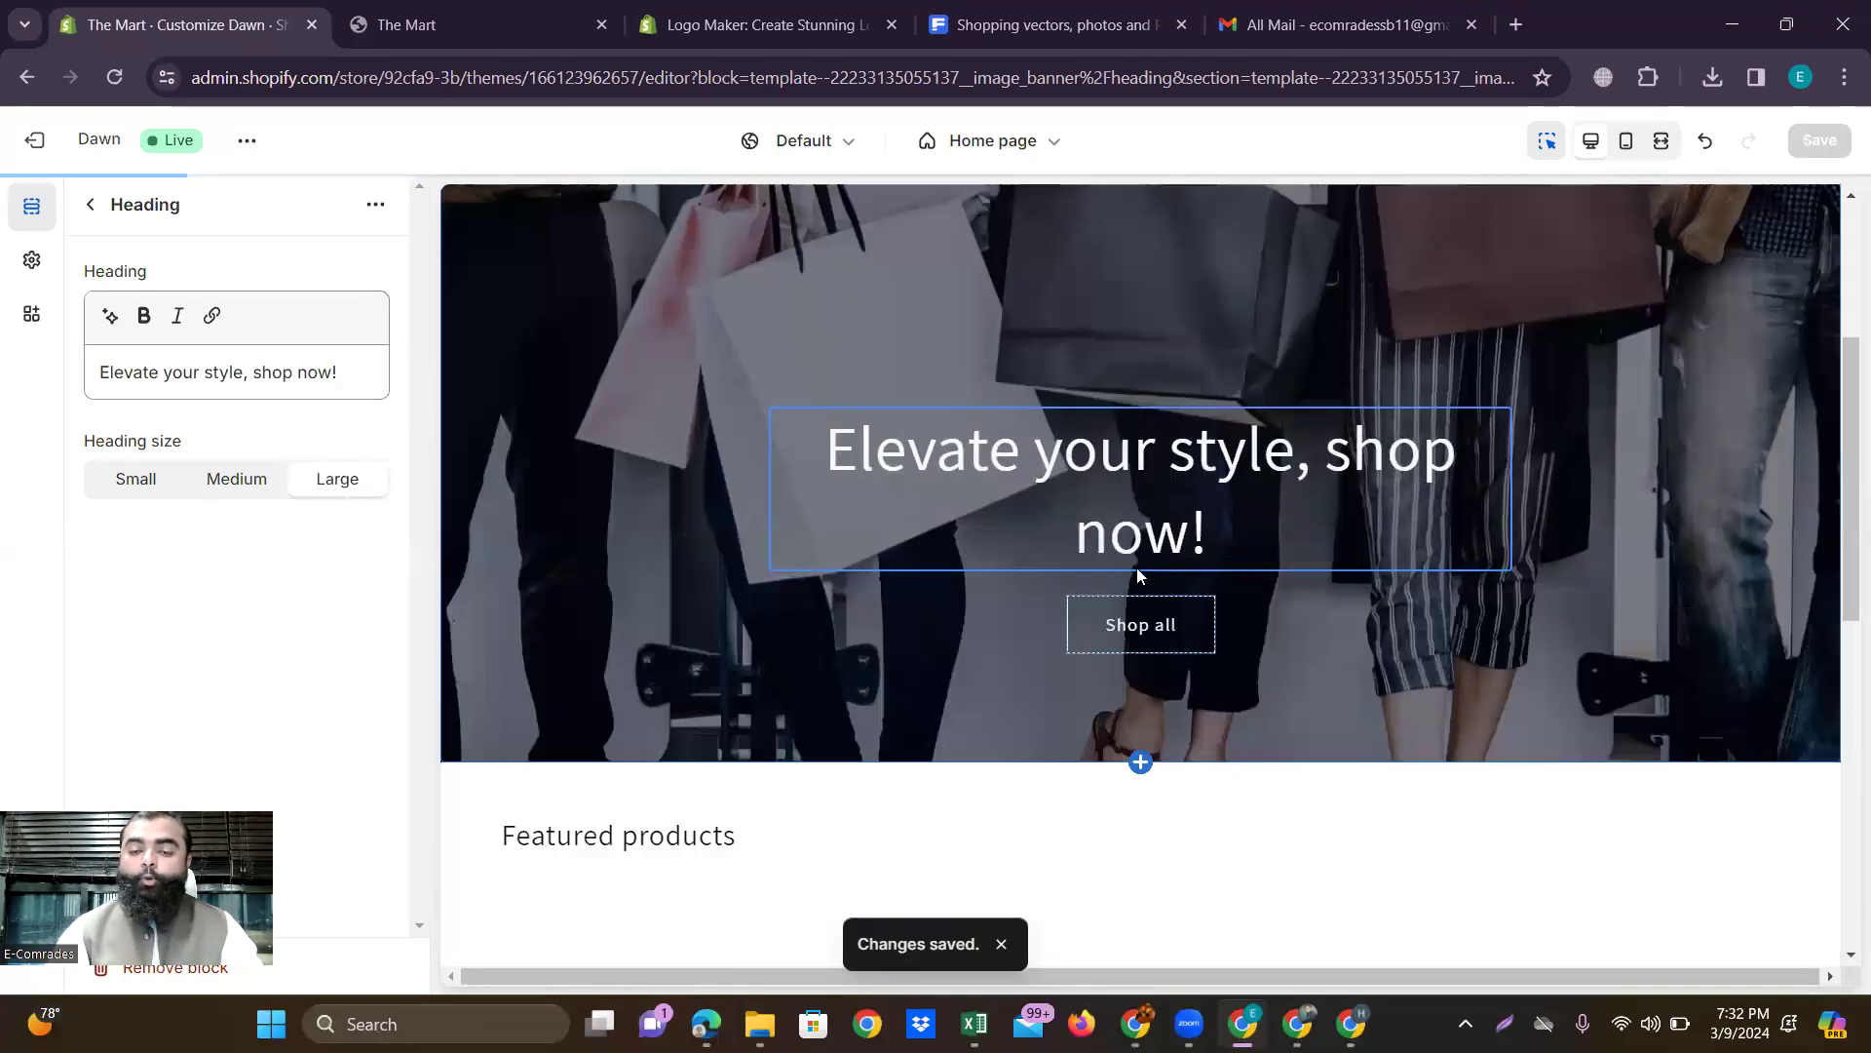
click(224, 485)
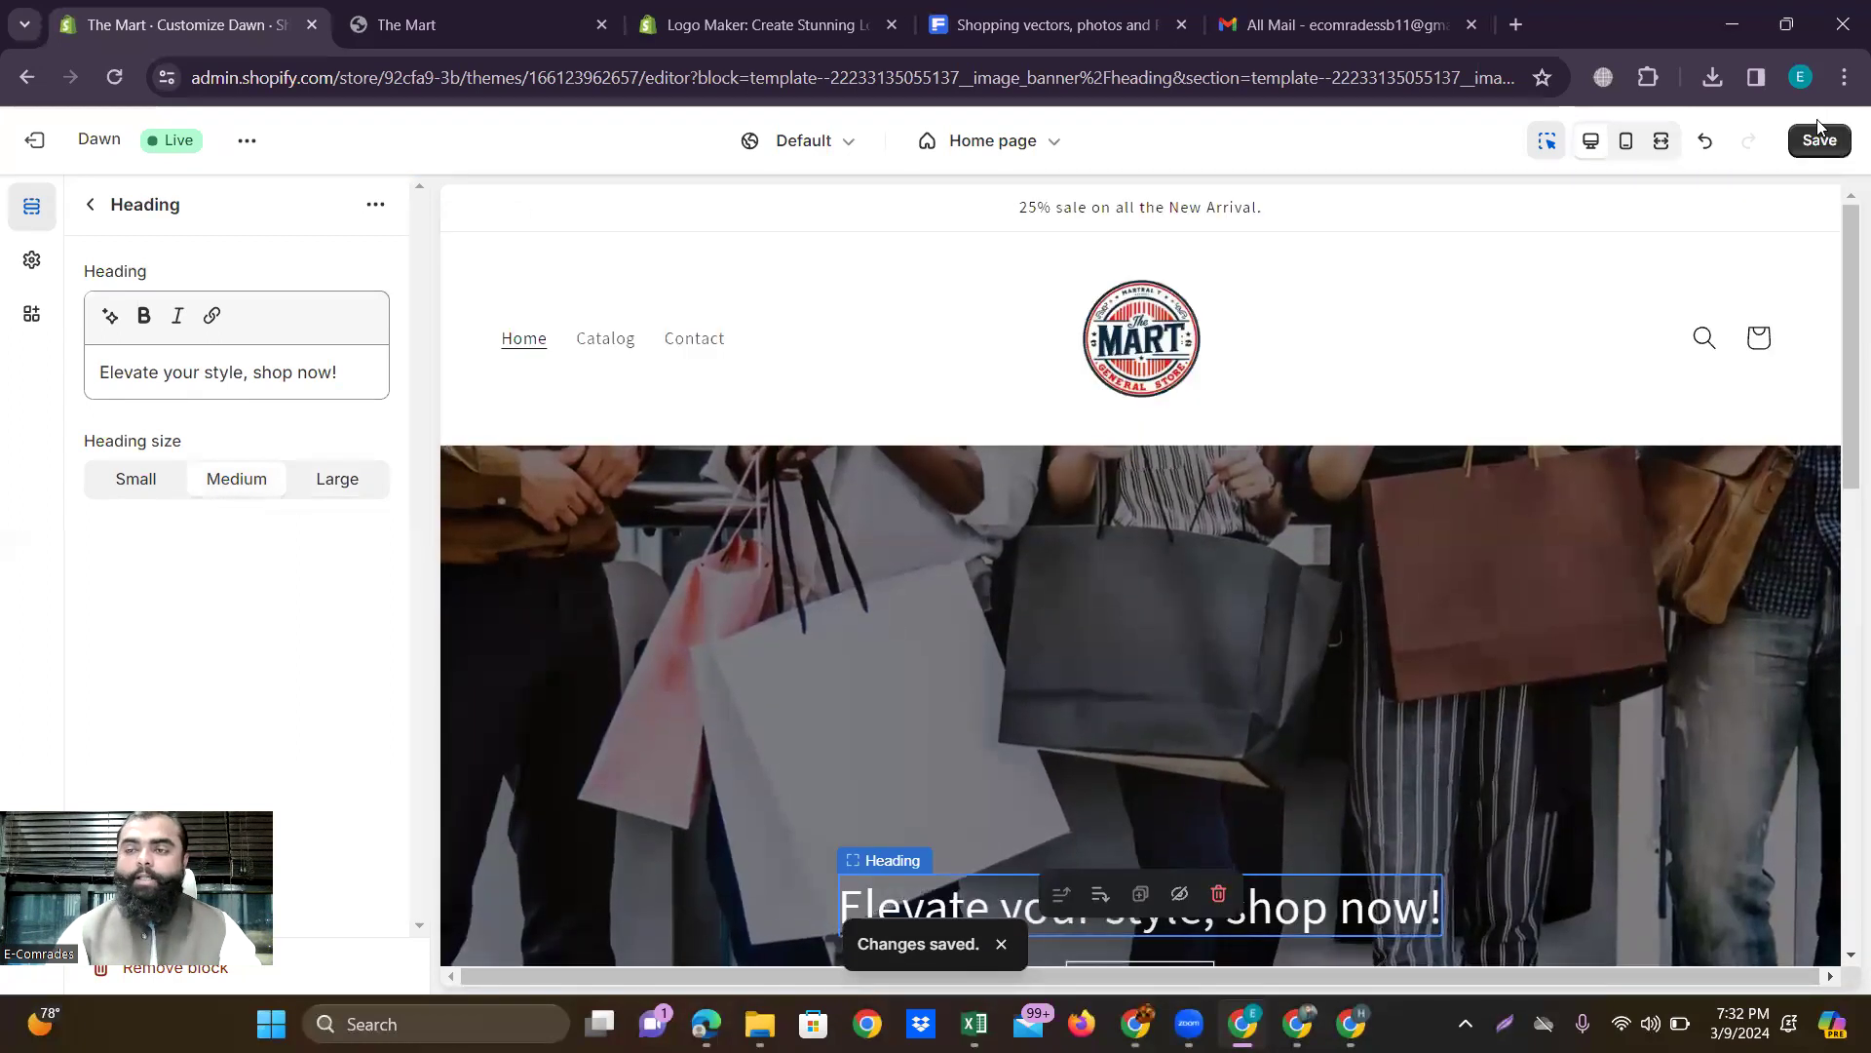
key(ctrl+s)
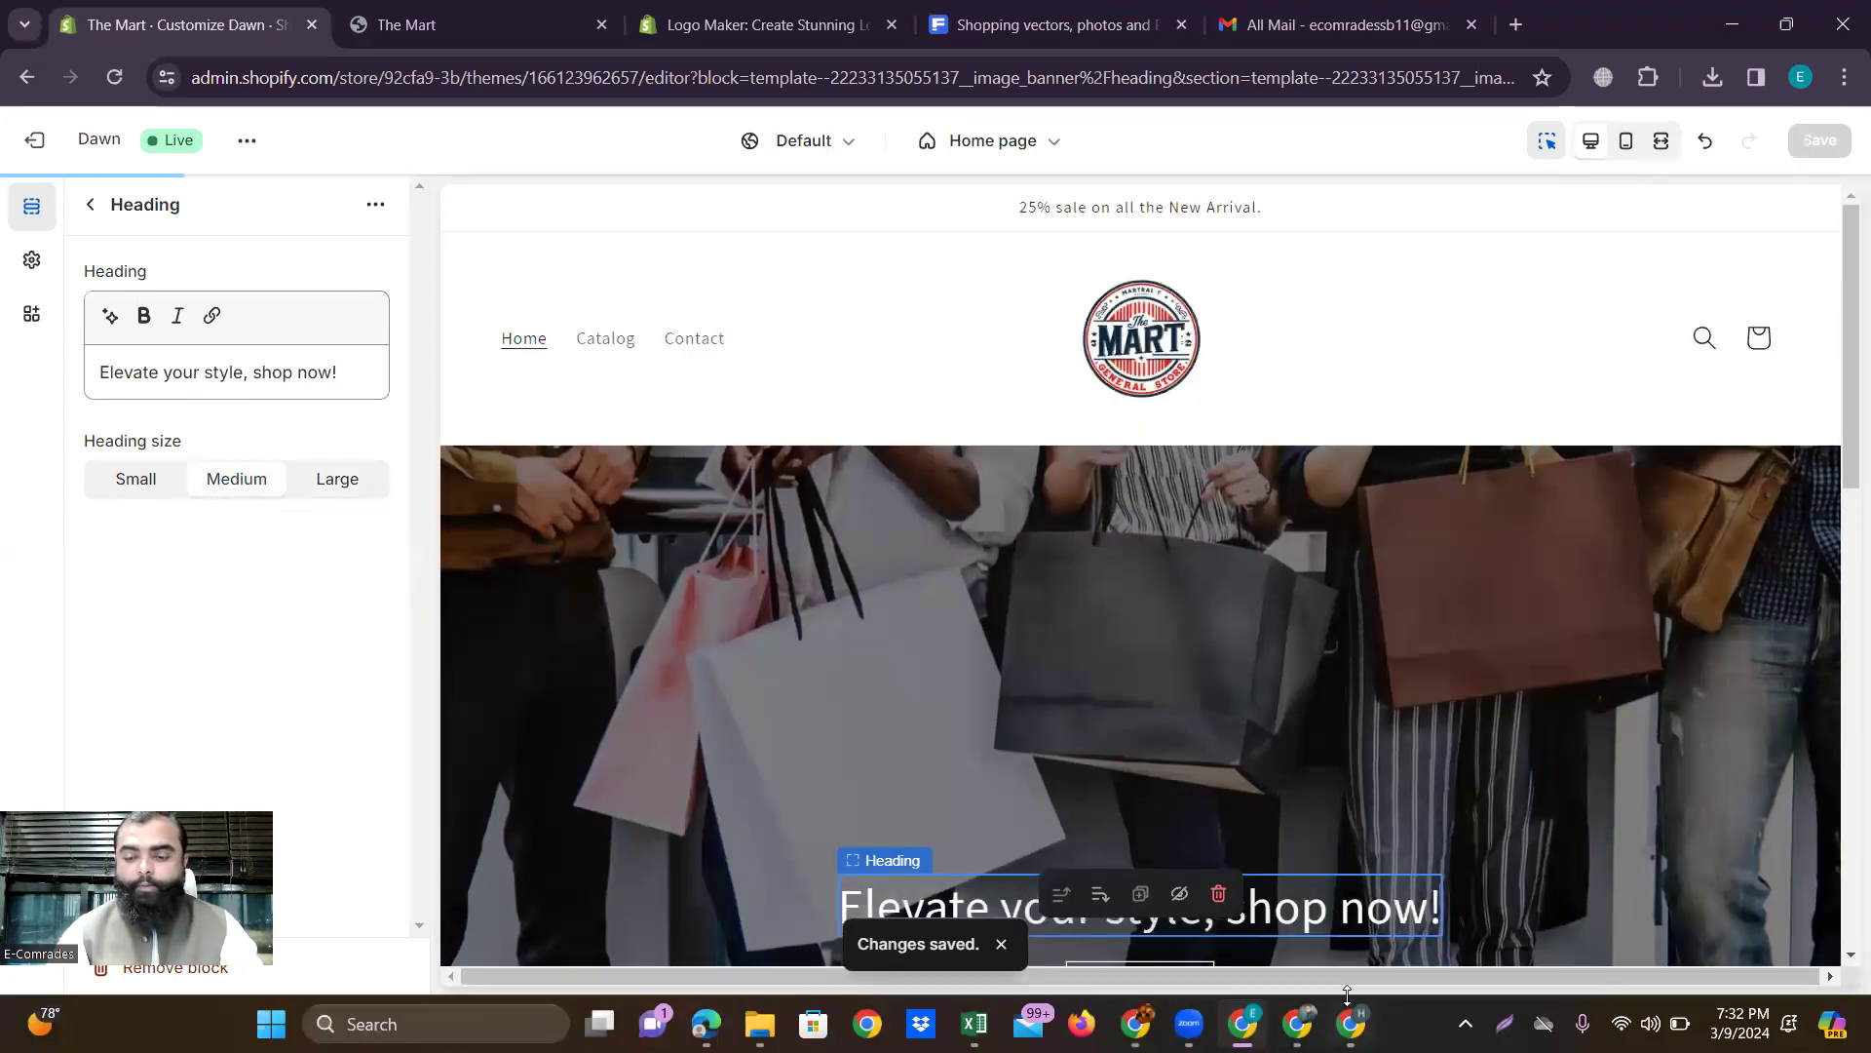
Switch back to ChatGPT and send the copied sentence "Elevate your style, shop now!" as a message.
mouse_move(1351, 1023)
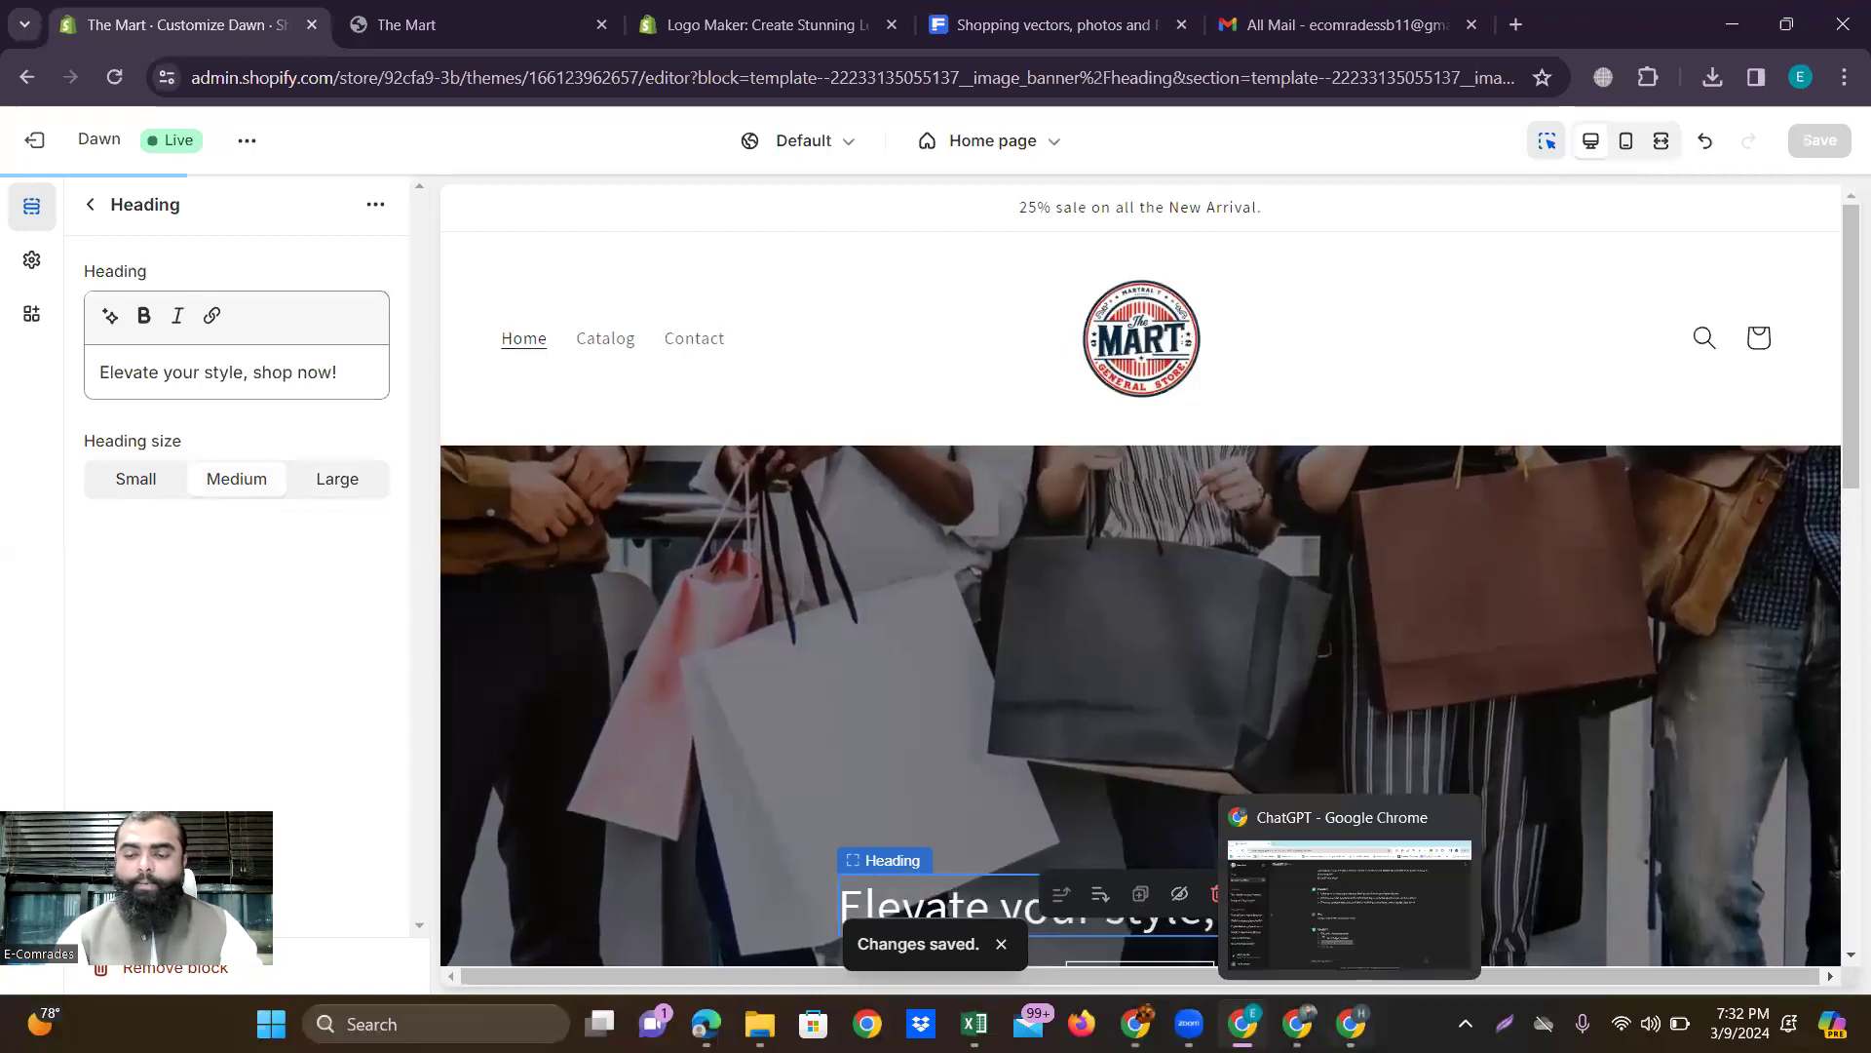
click(1355, 882)
click(670, 924)
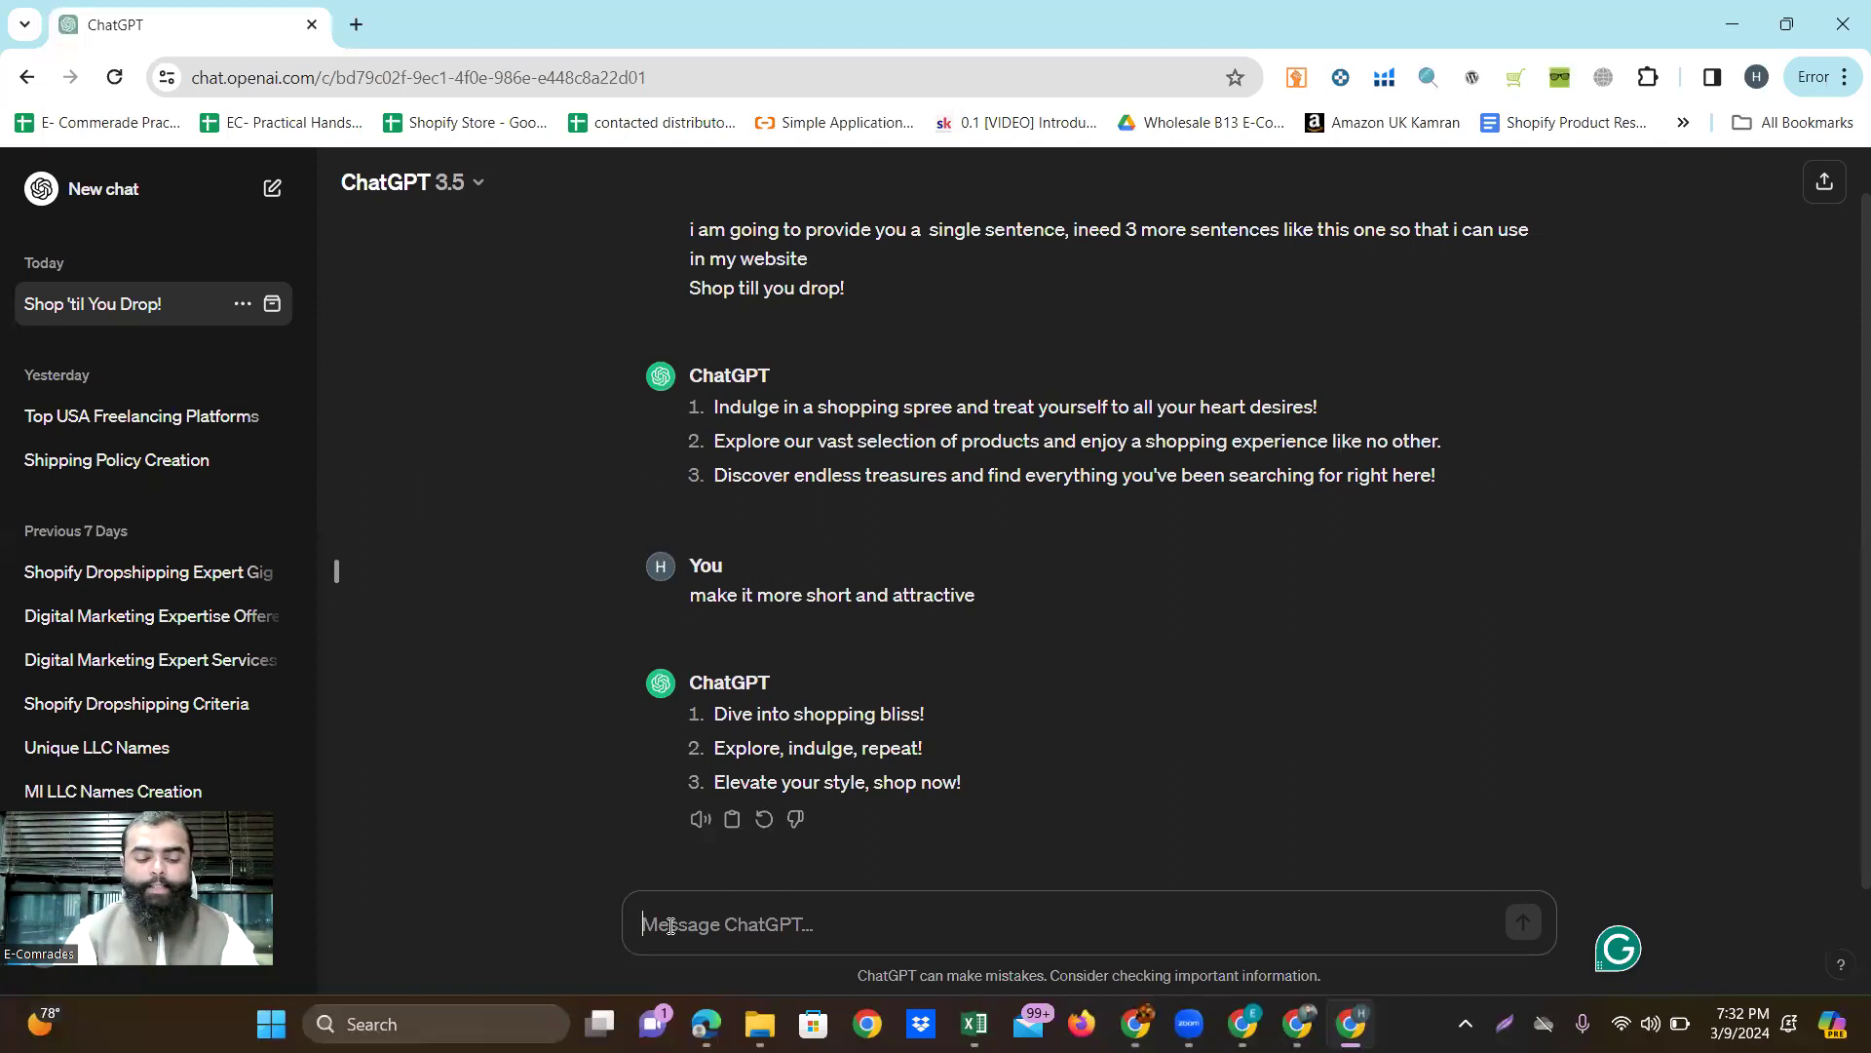
key(super+v)
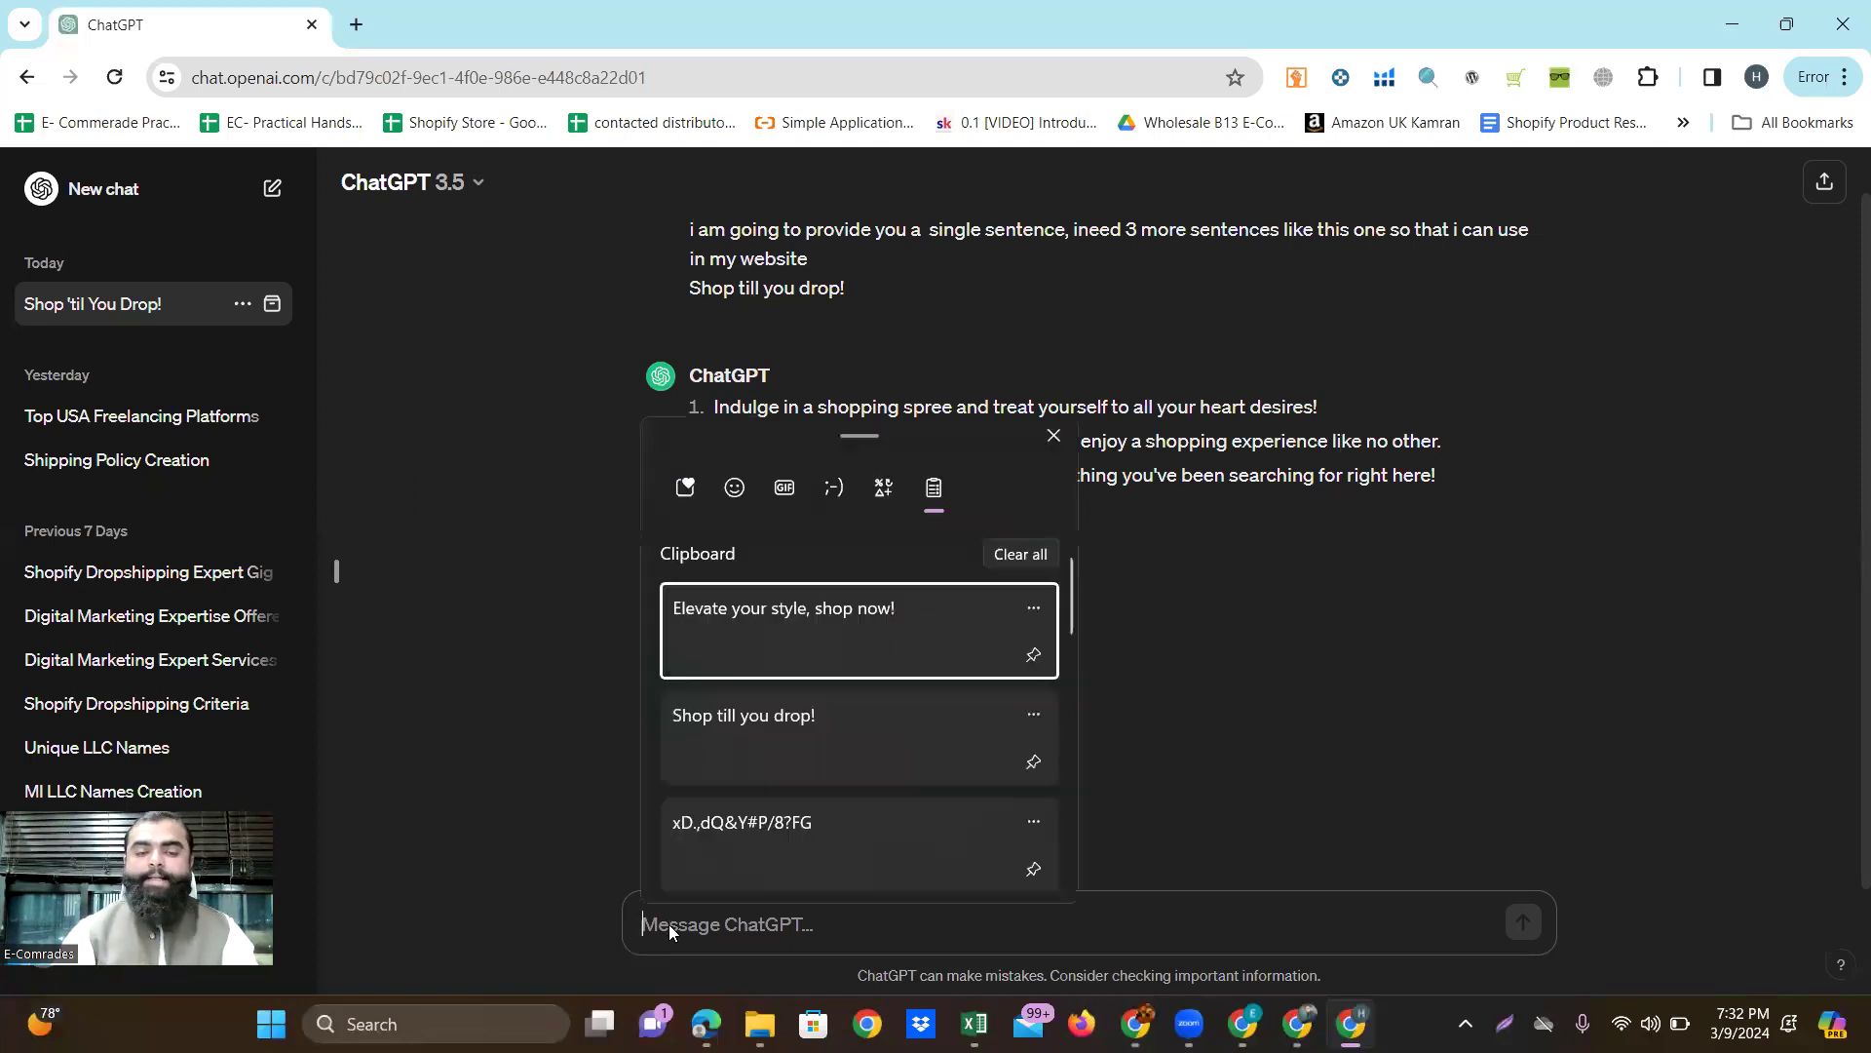
click(787, 647)
key(Return)
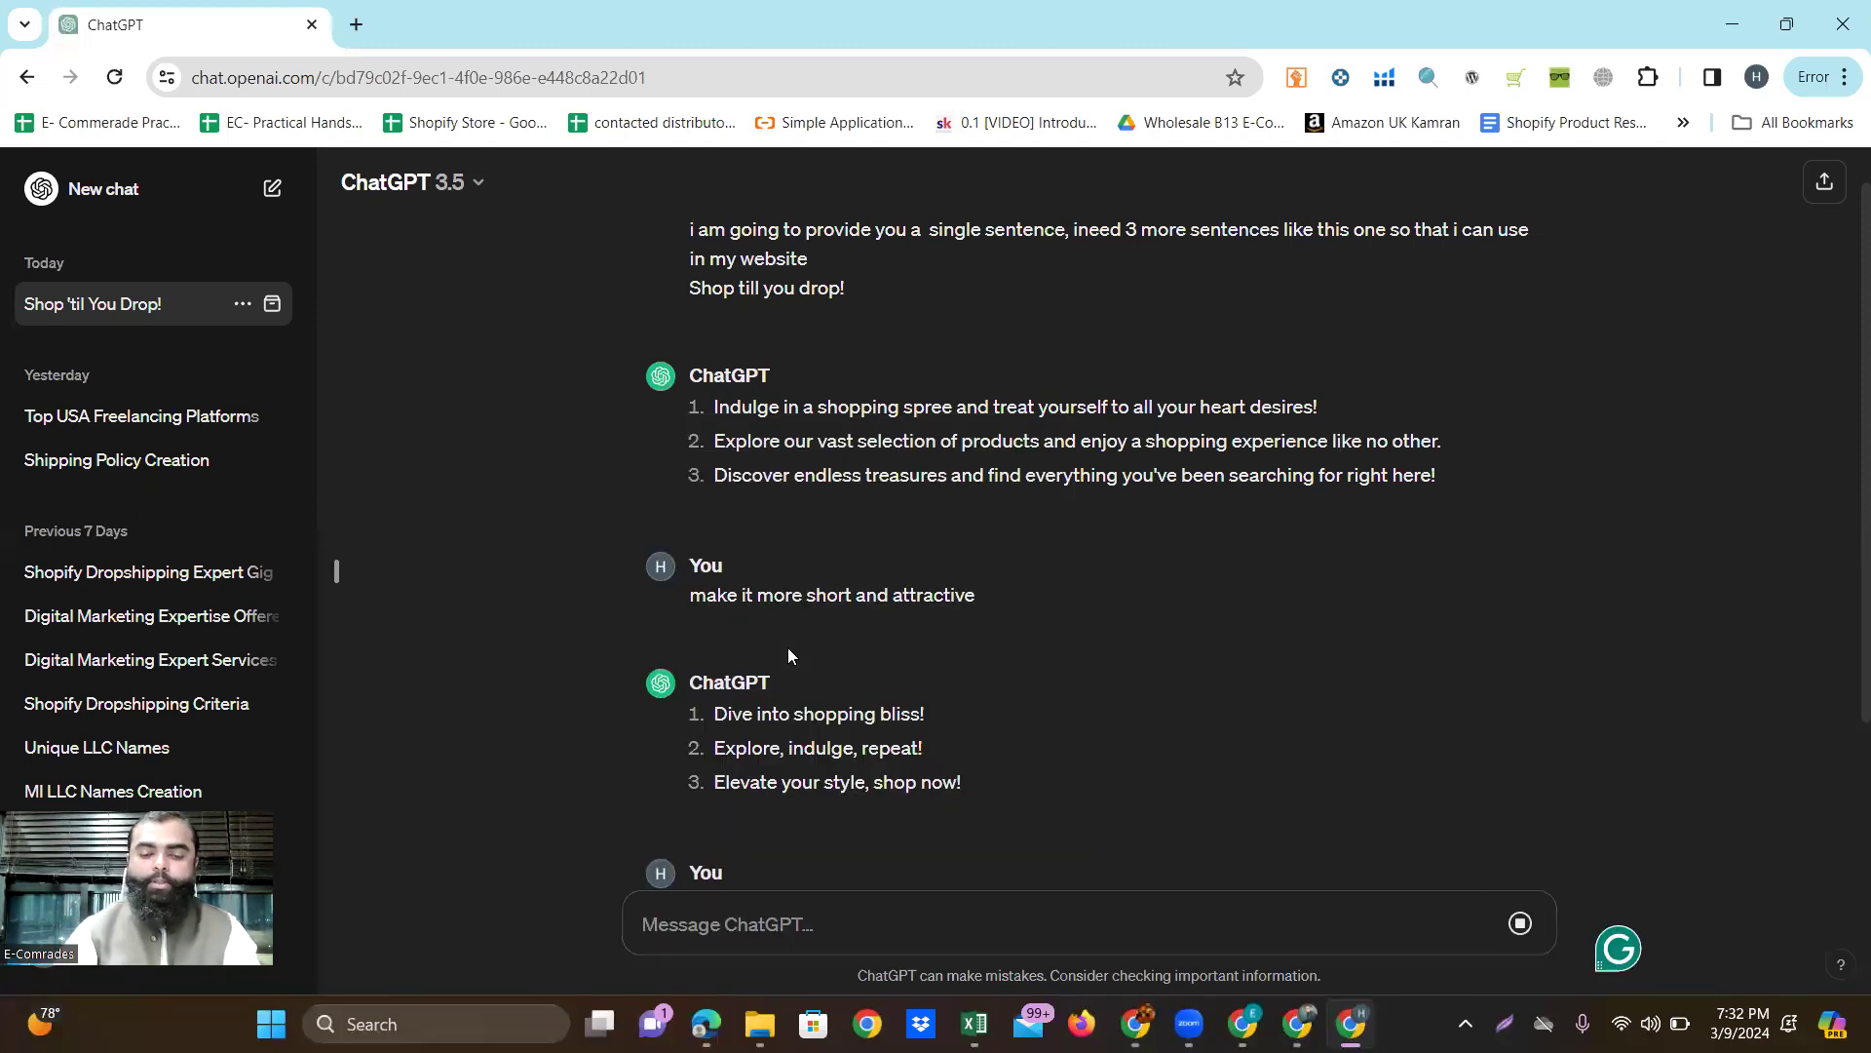
Draft "Elevate your style, shop now!" followed by a new line "GPT, man ny ap ko guzarish krni ha k mery leye koi achy sy sentences".
click(727, 930)
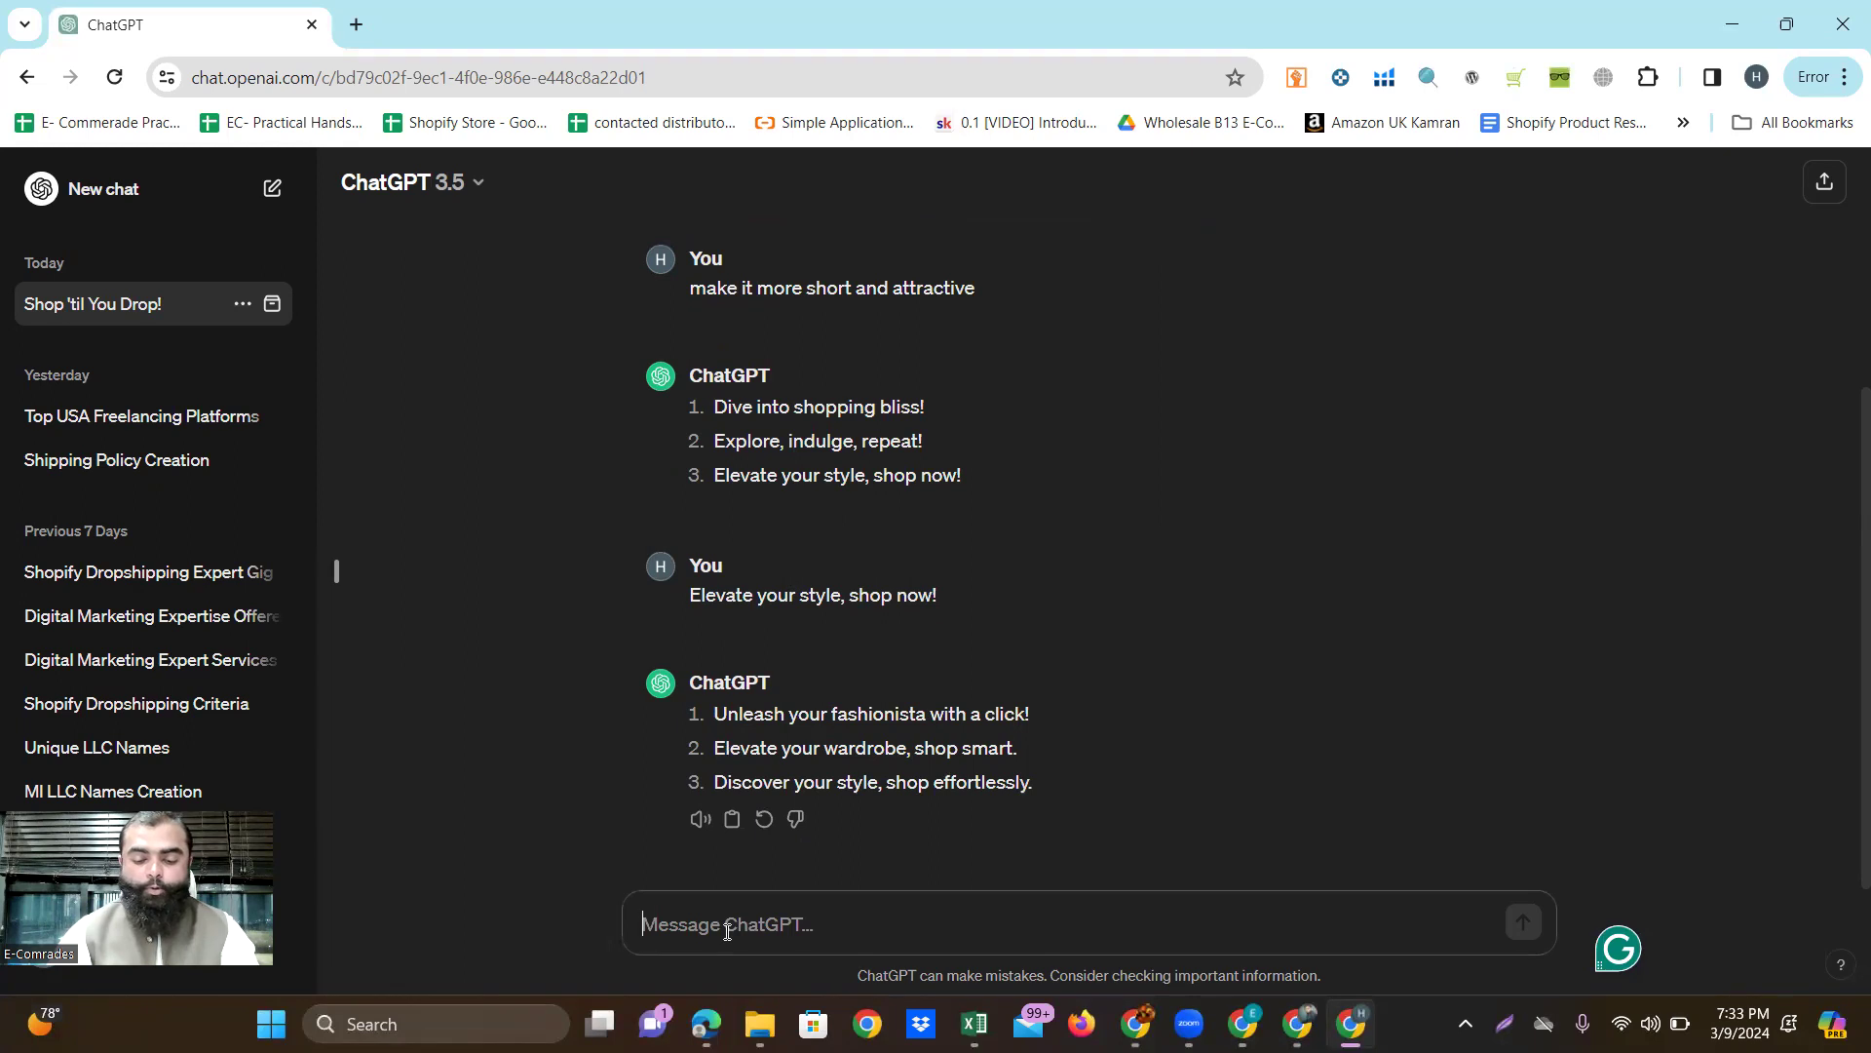
text(Elevate your style, shop now!)
key(shift+Return)
text(m)
key(BackSpace)
text(GPT, man ny ap ko )
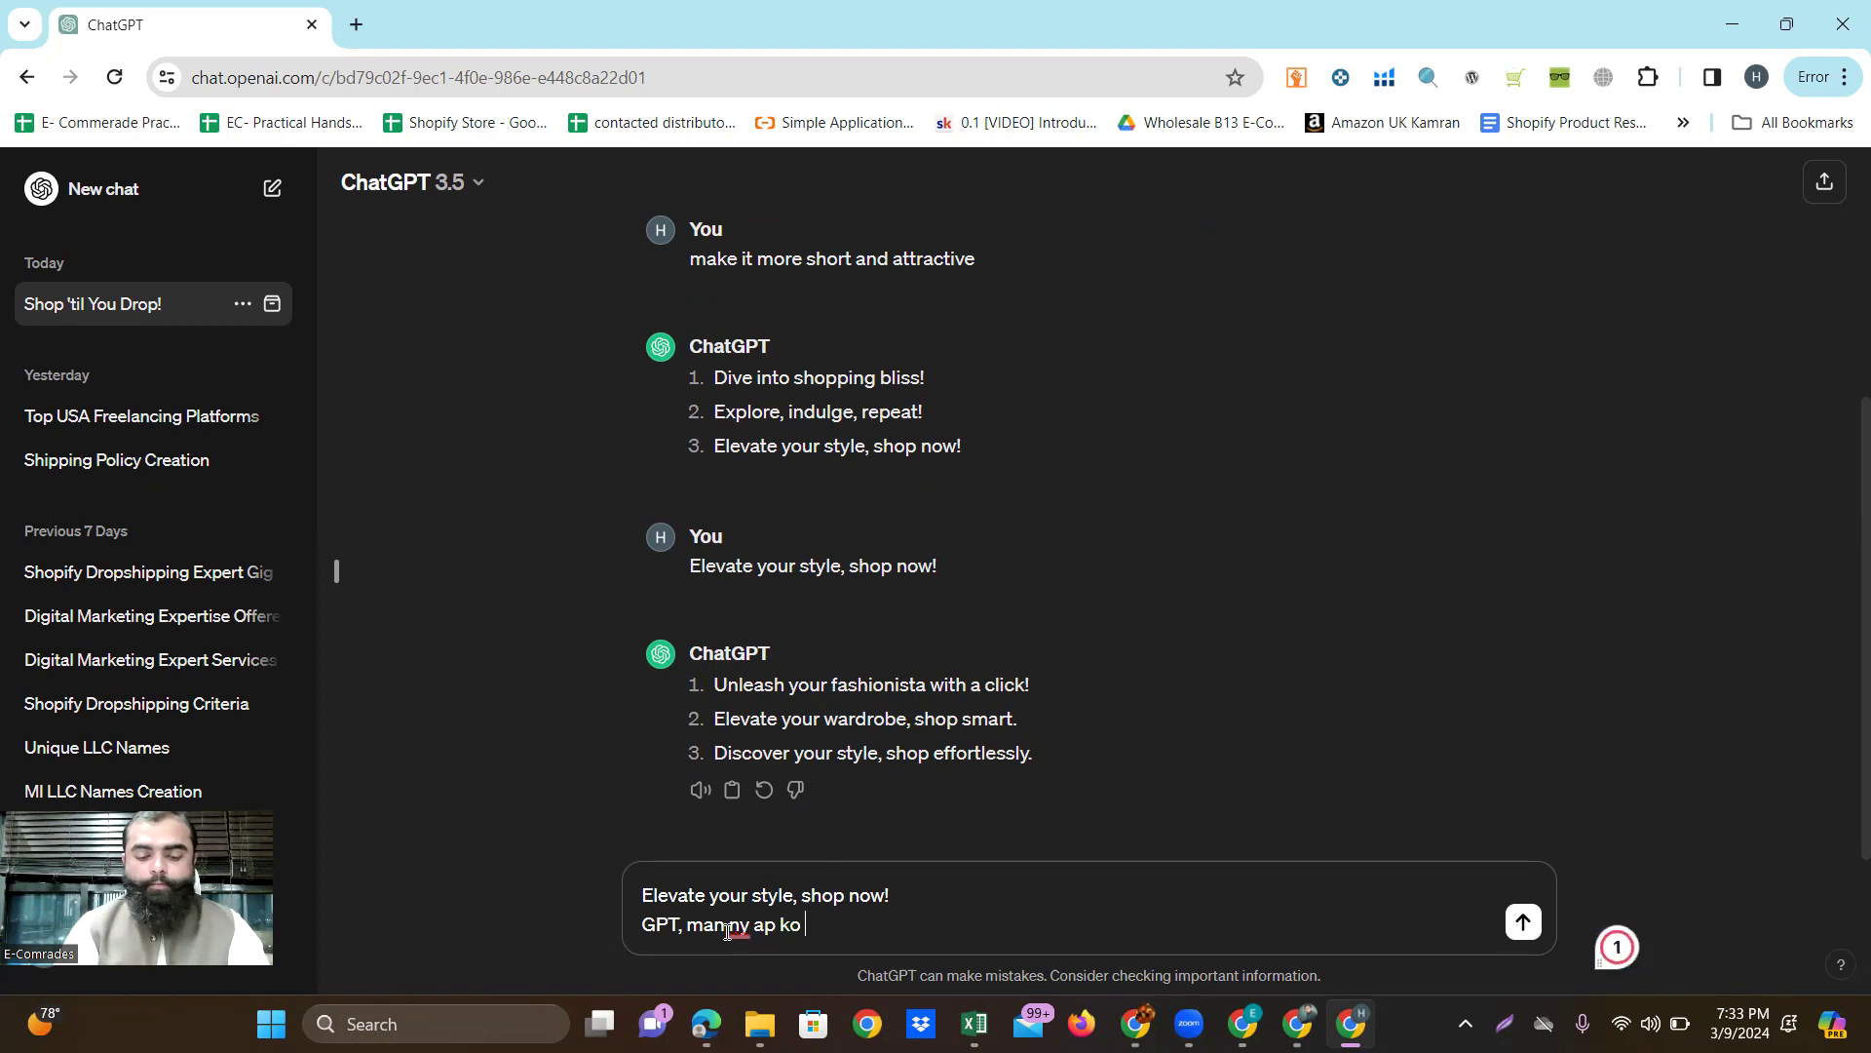
text(g)
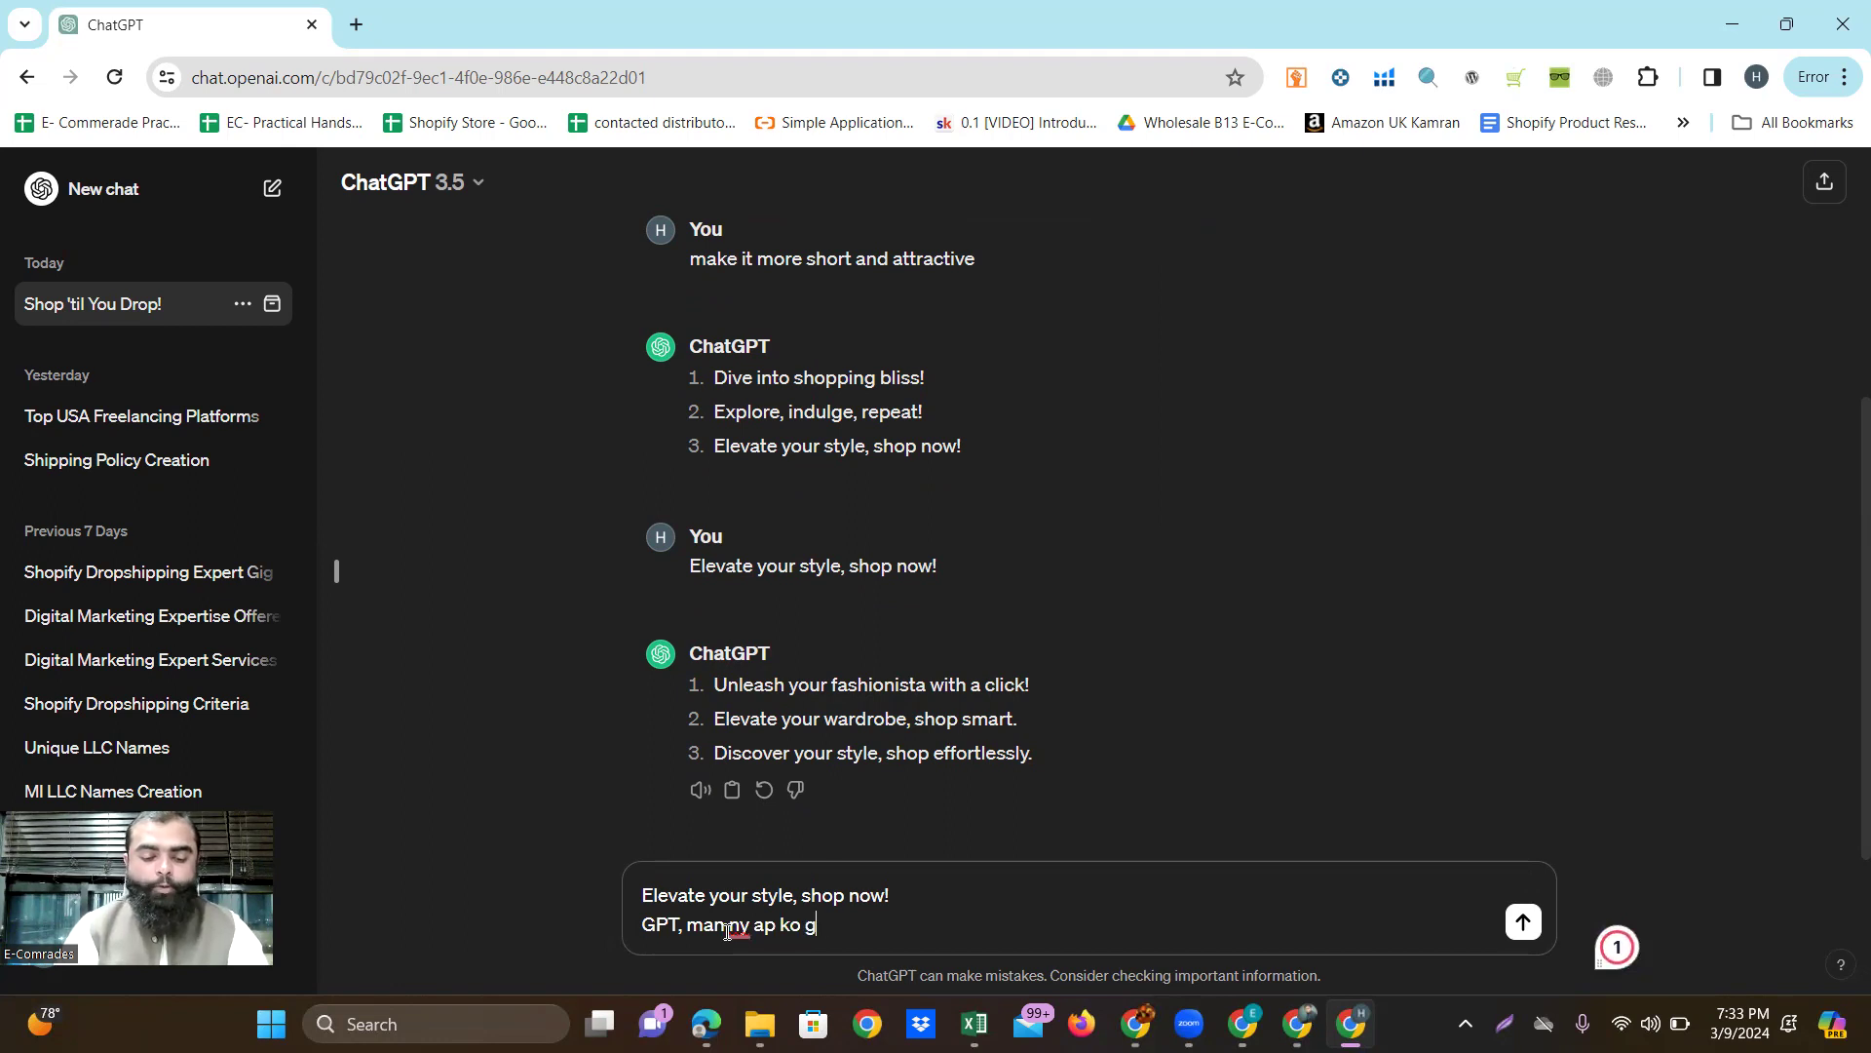
text(uzarish krni )
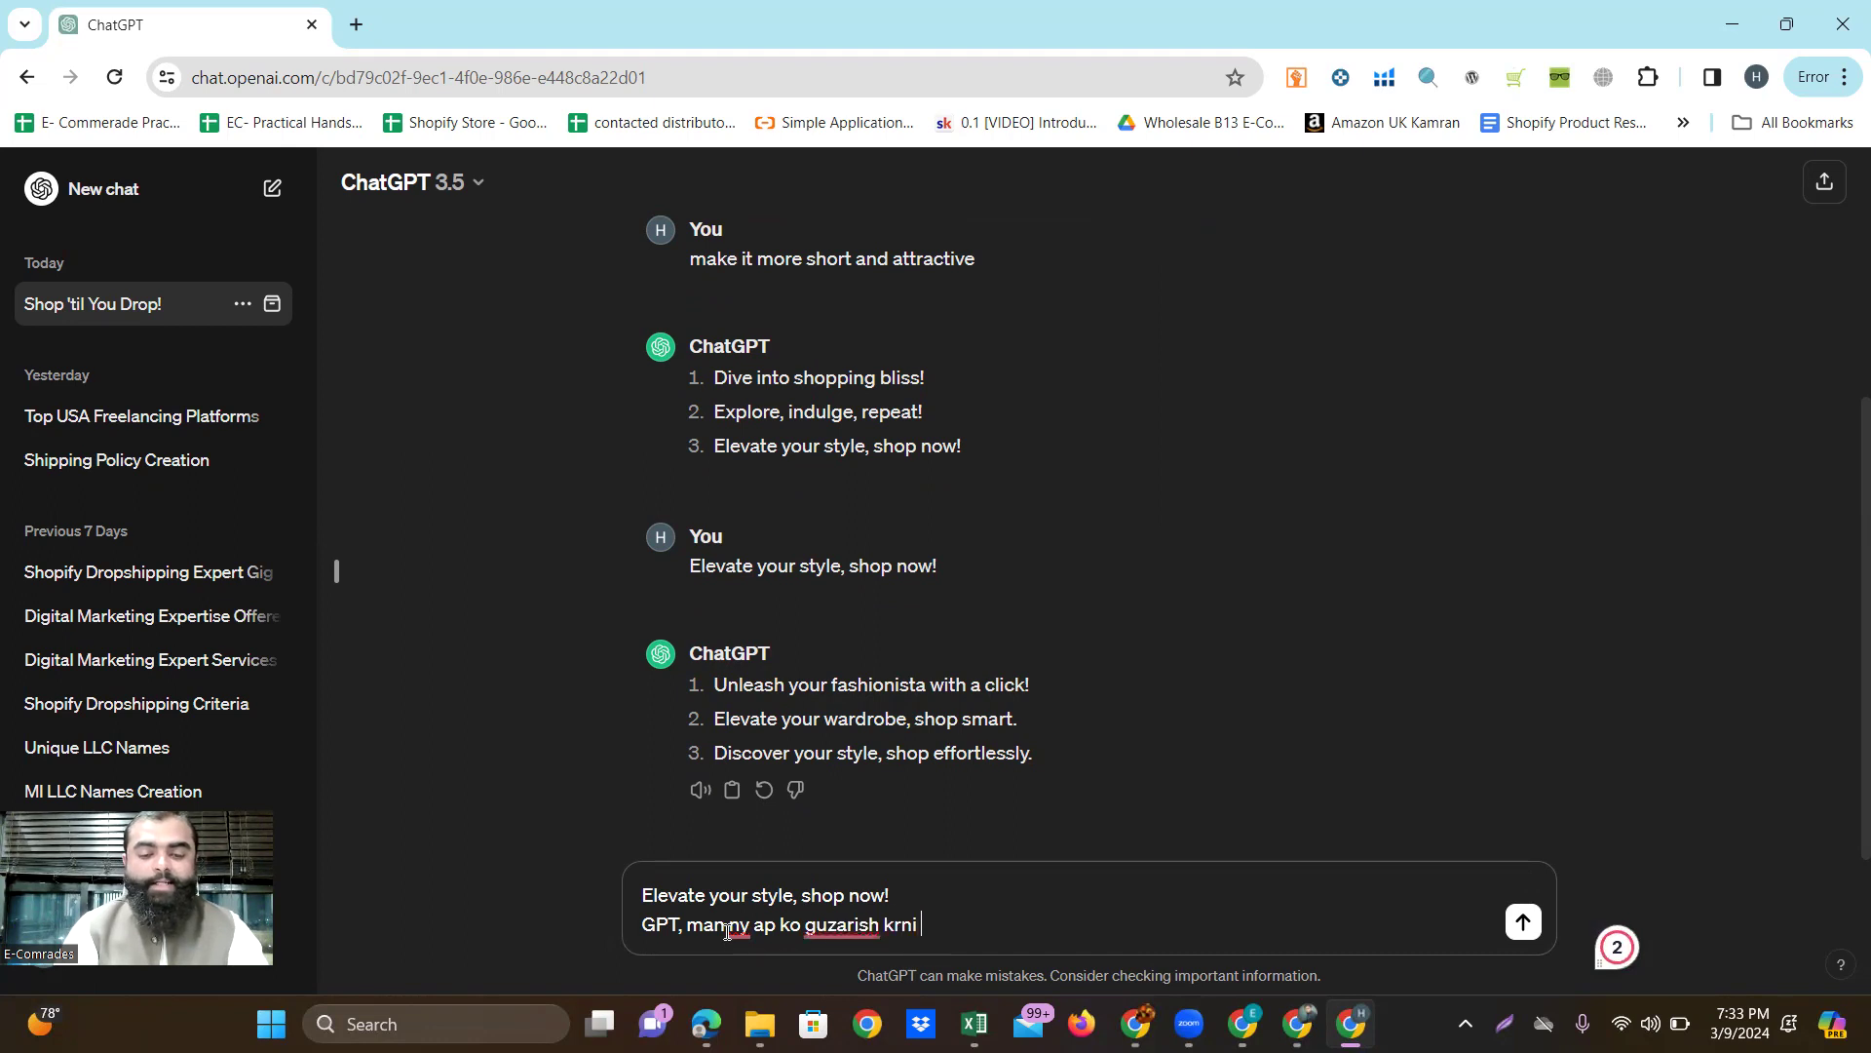
text(ha k mery leye koi )
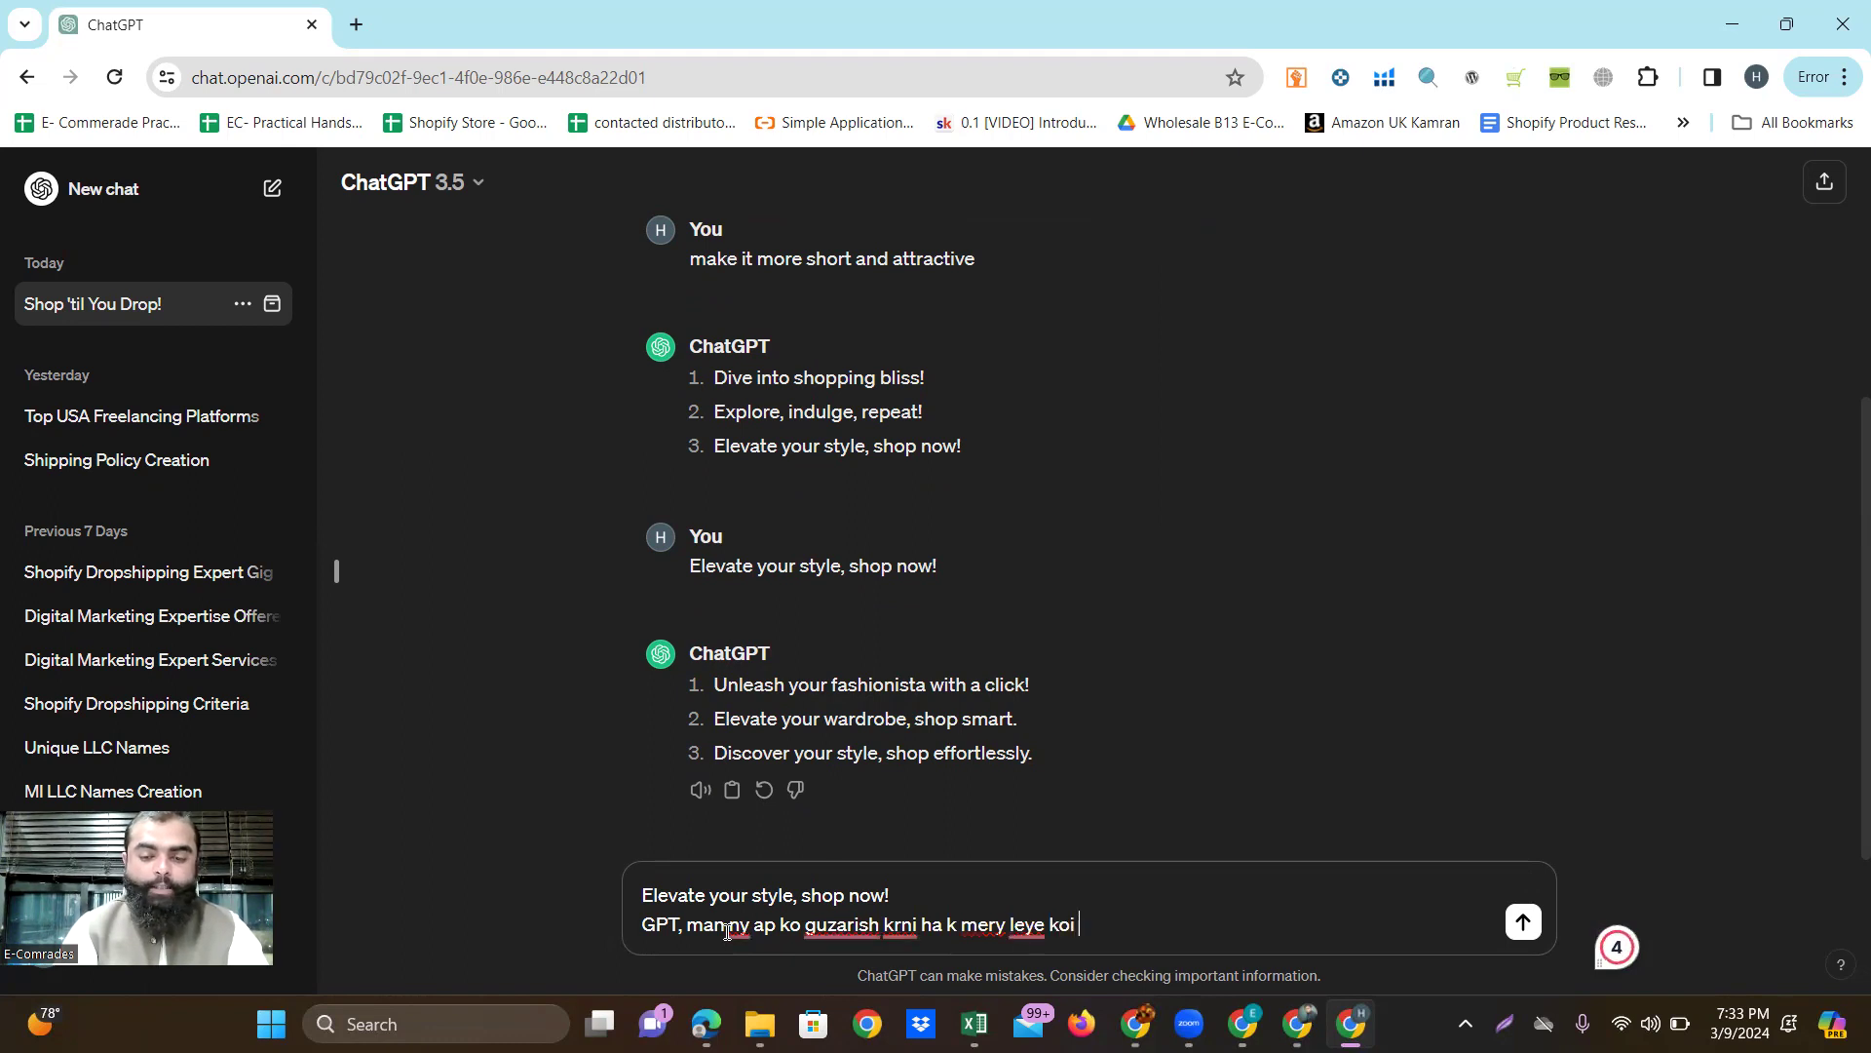
text(achy sy )
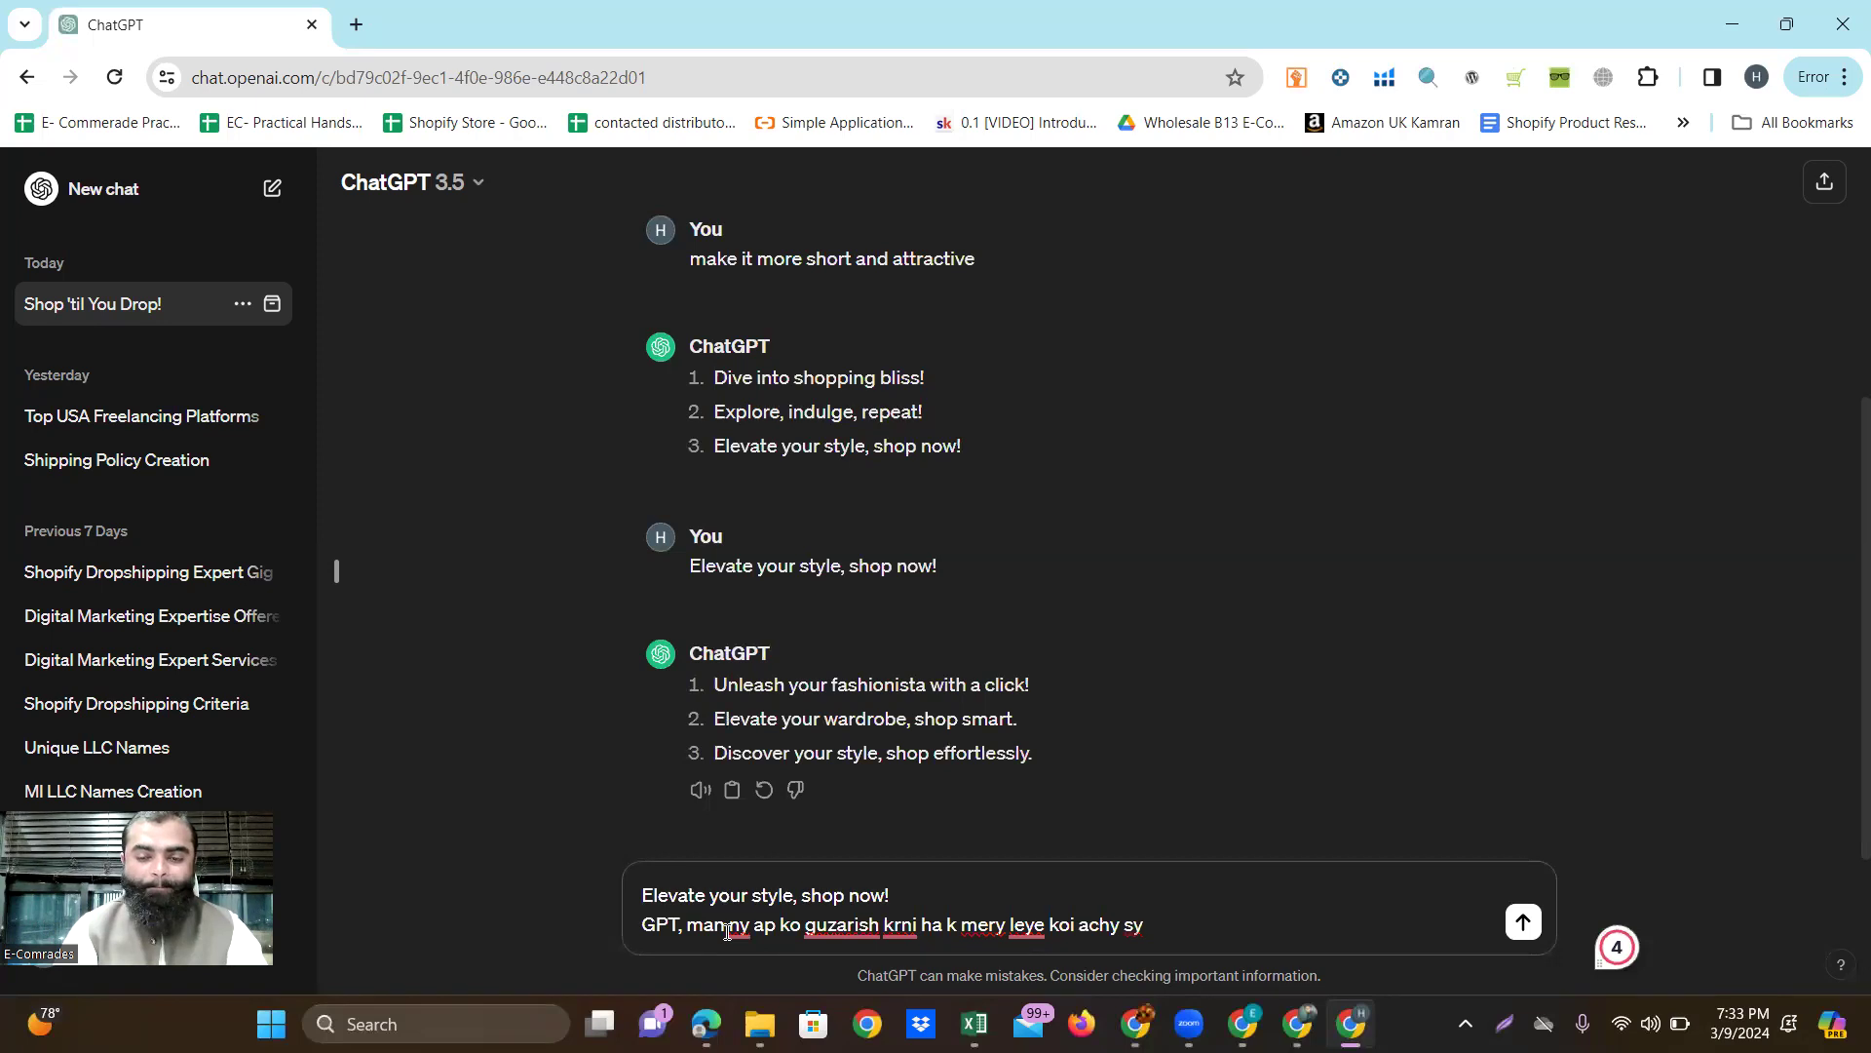
text(se)
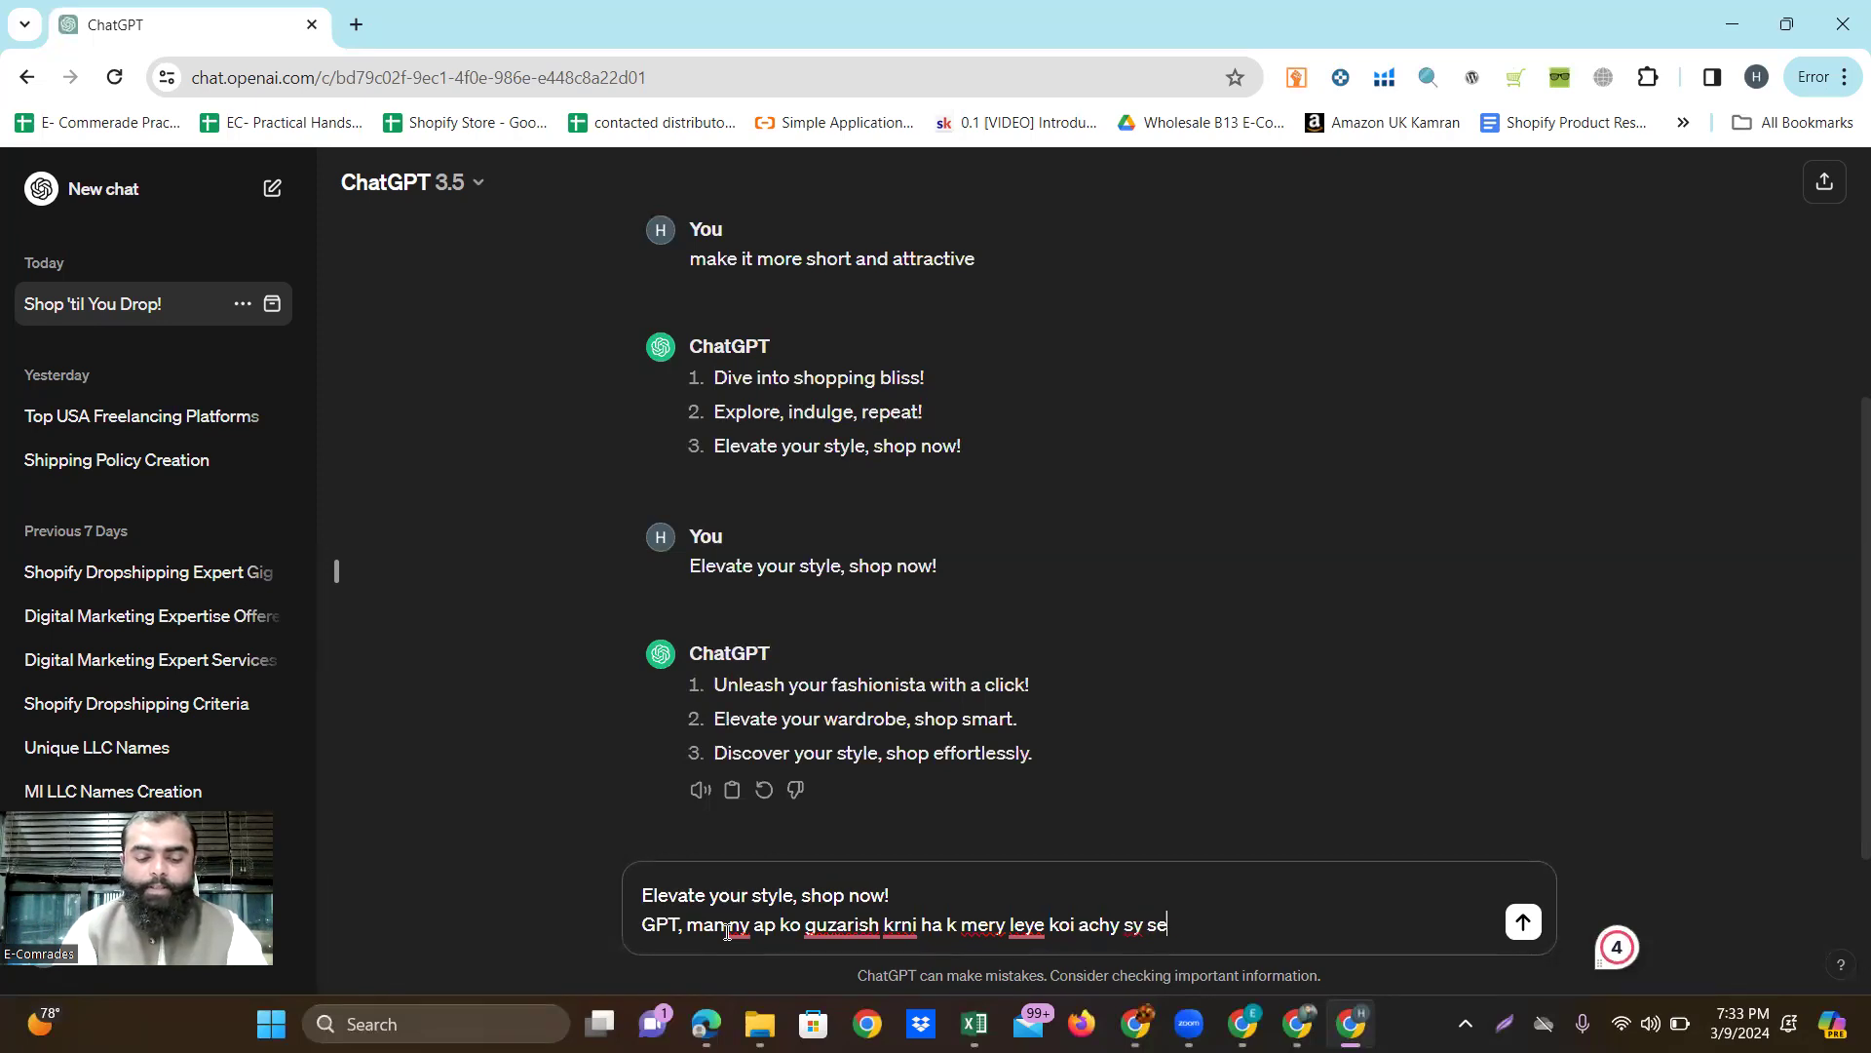
text(ntences )
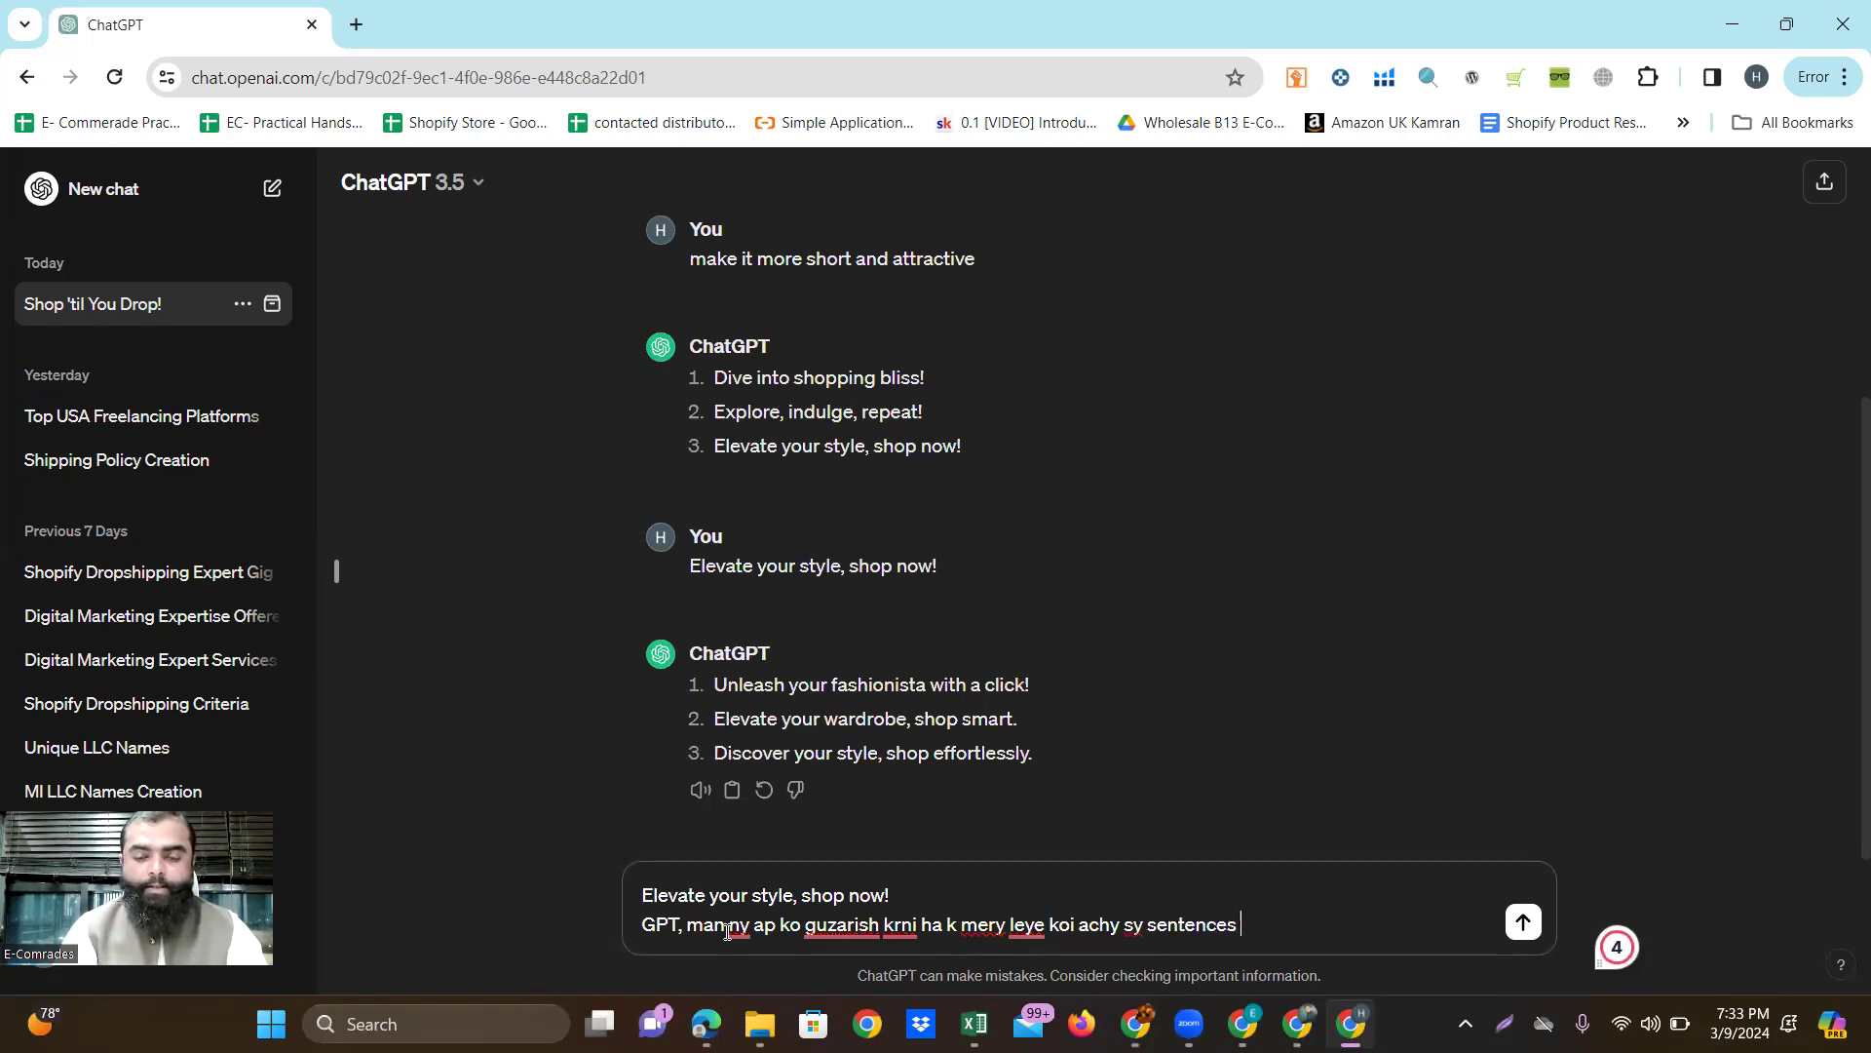
Continue the drafted message with "bnao jo man store ki headline statement man use ker sako,".
text(bnao j)
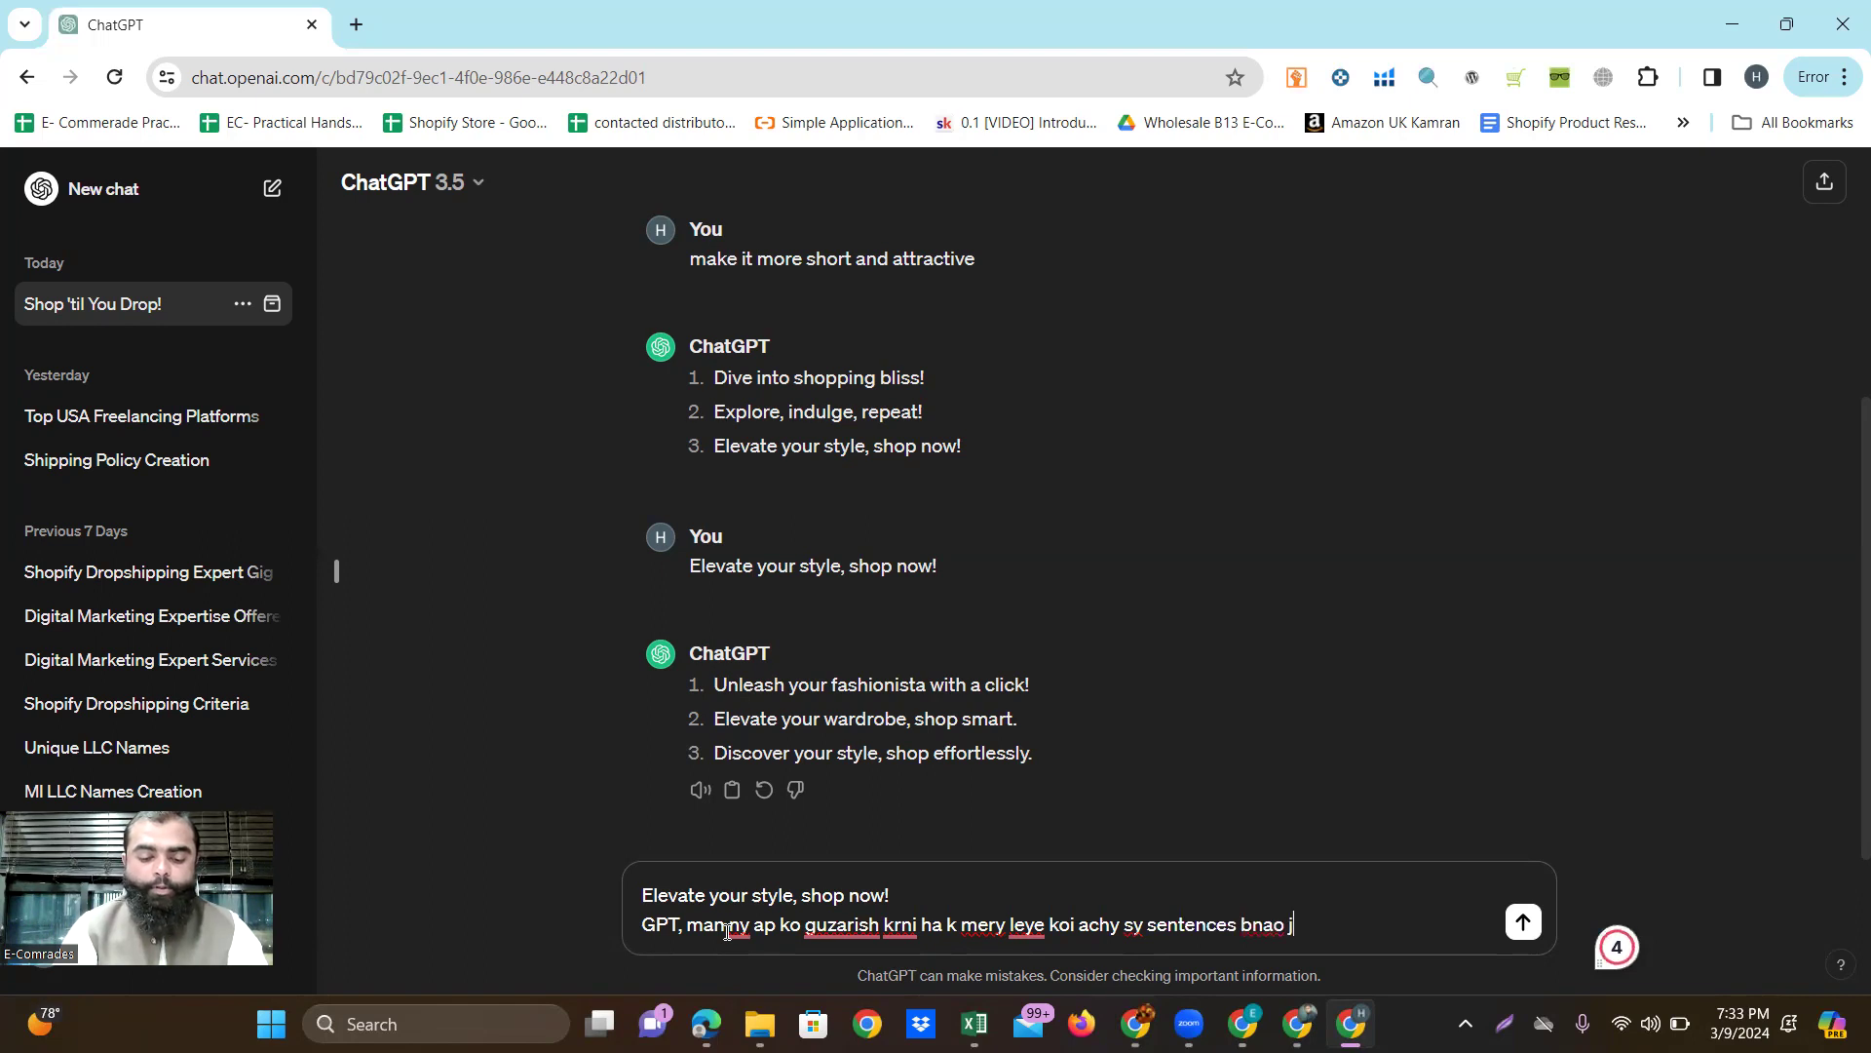
text(o man sto)
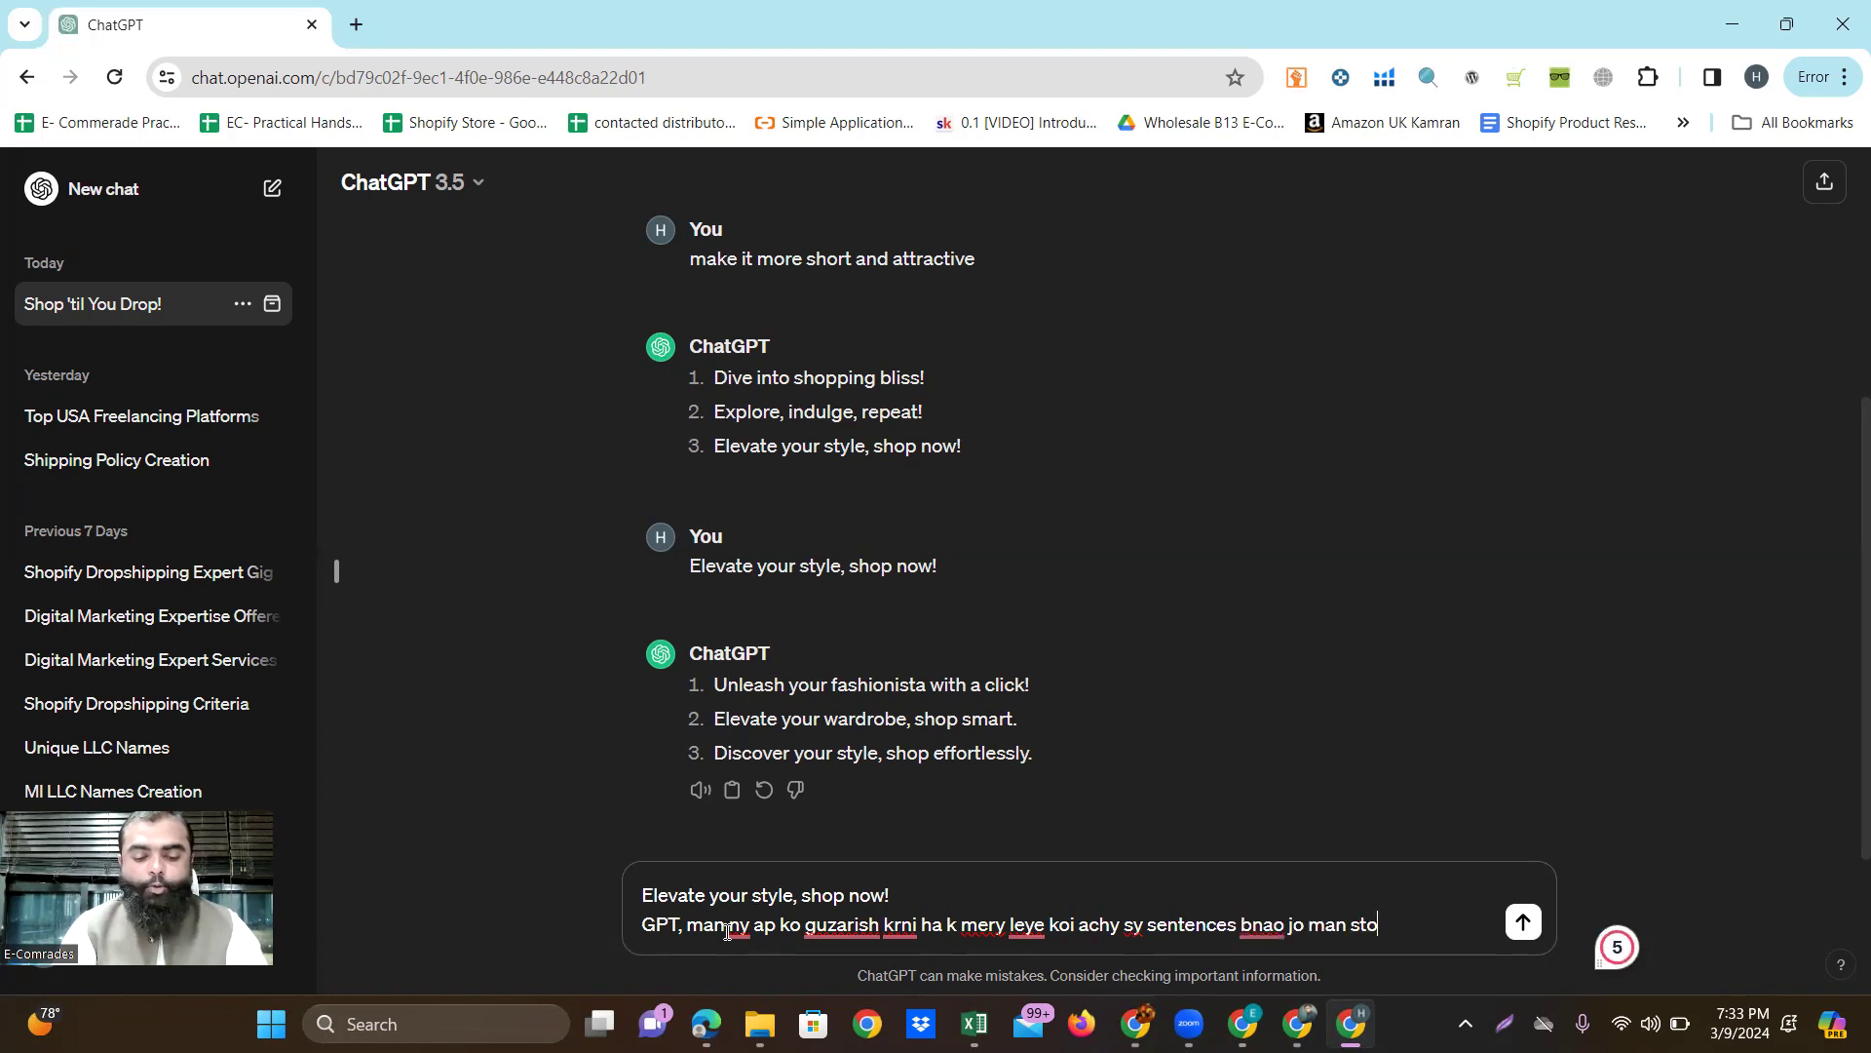
text(re ki hea)
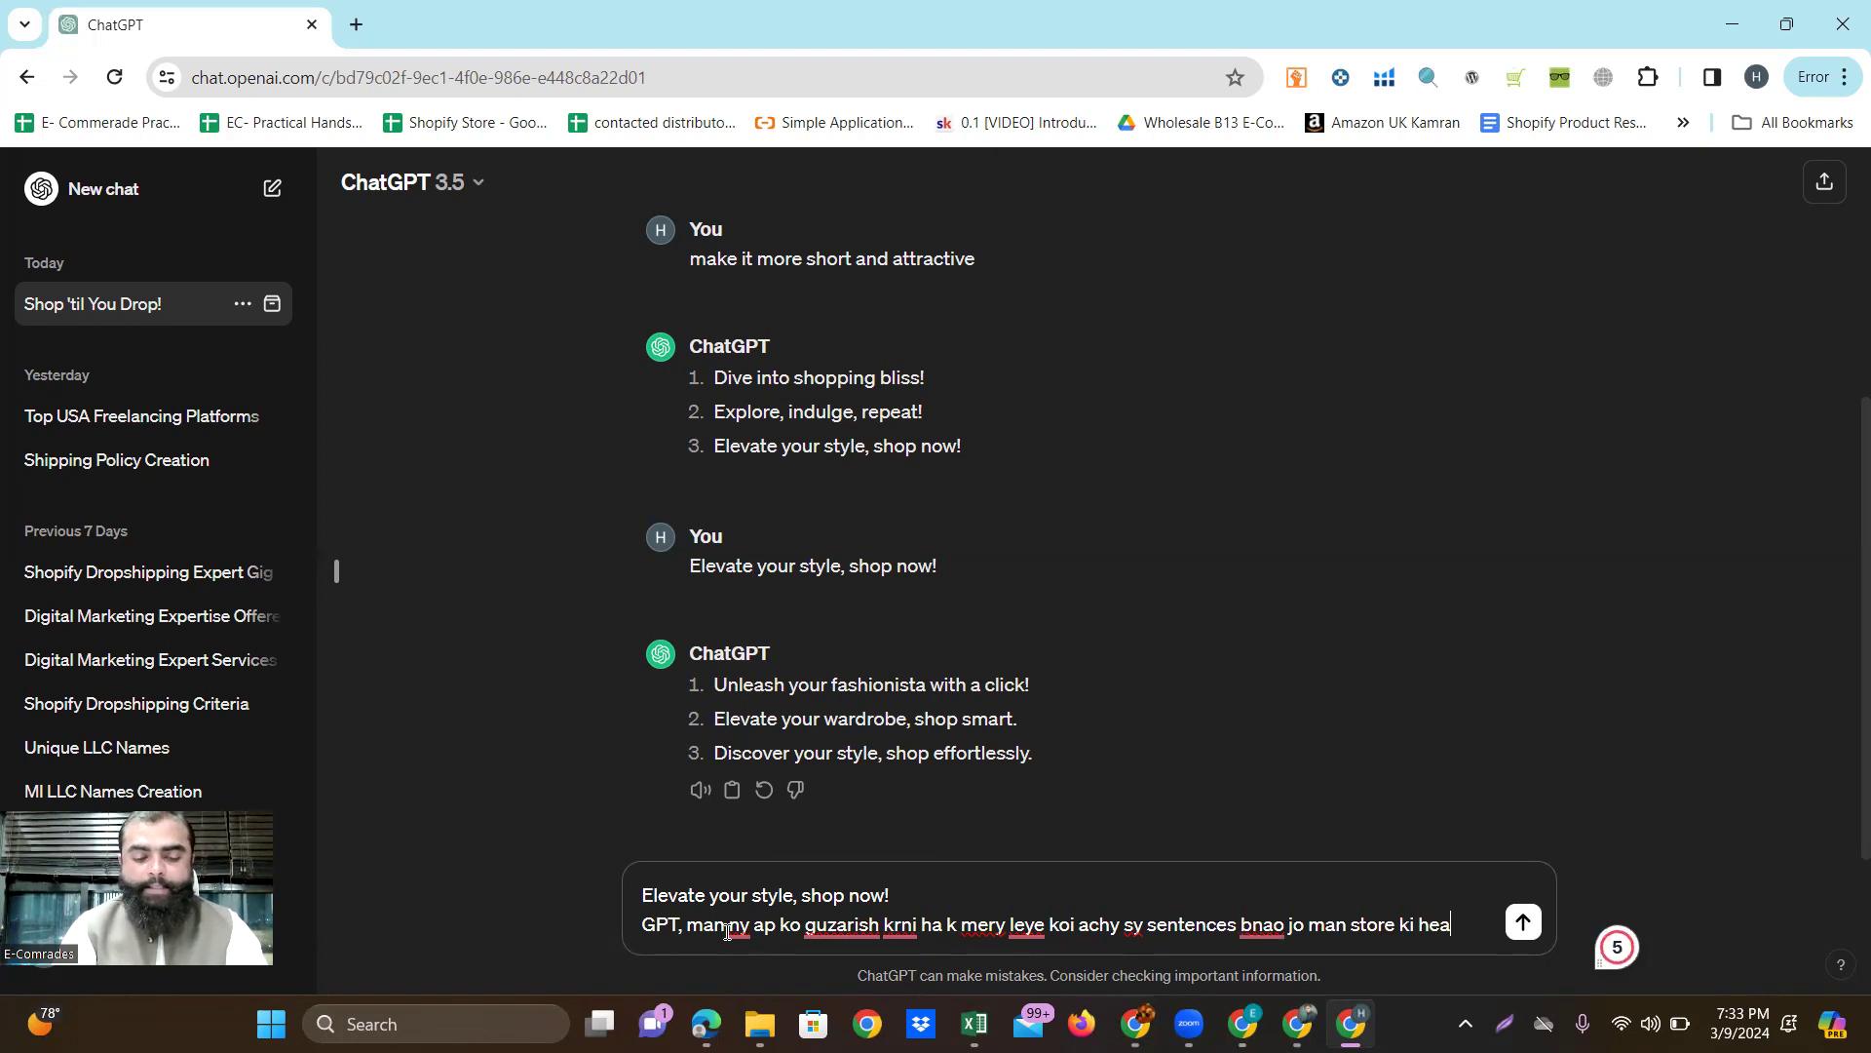
text(dlin)
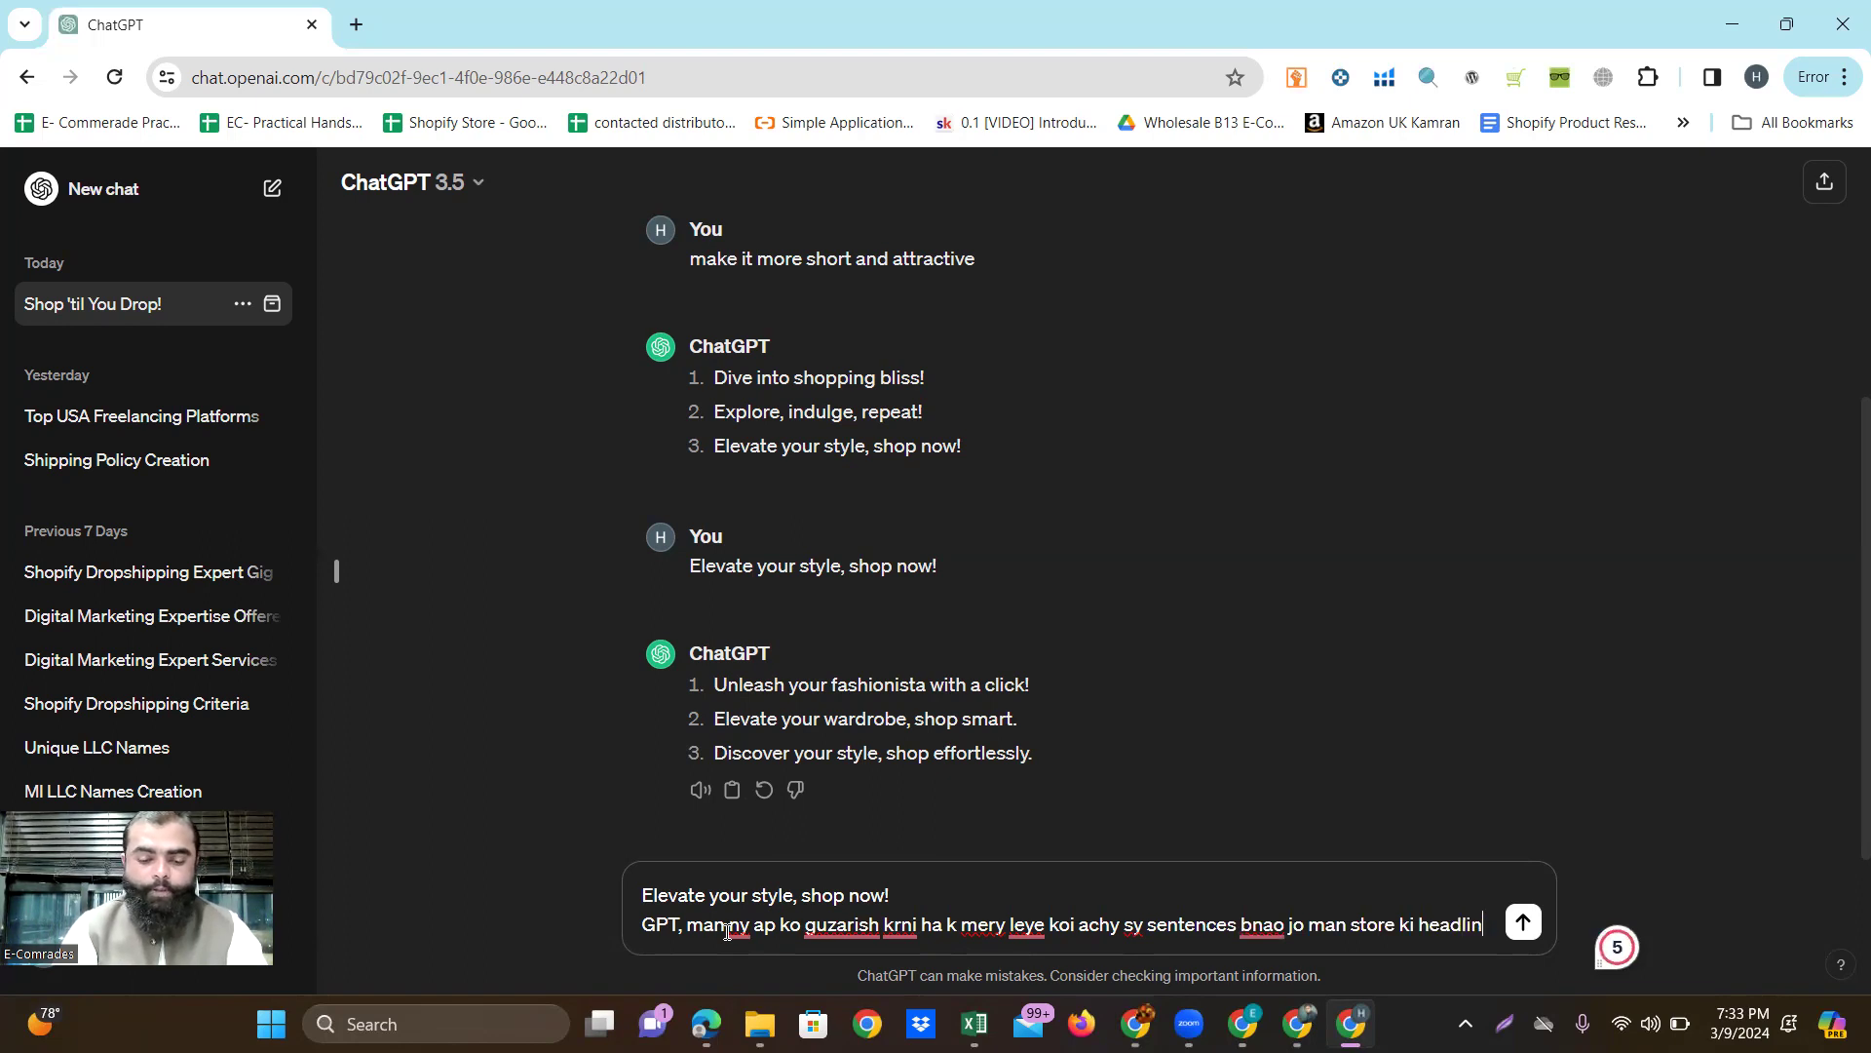
text(e statement man use)
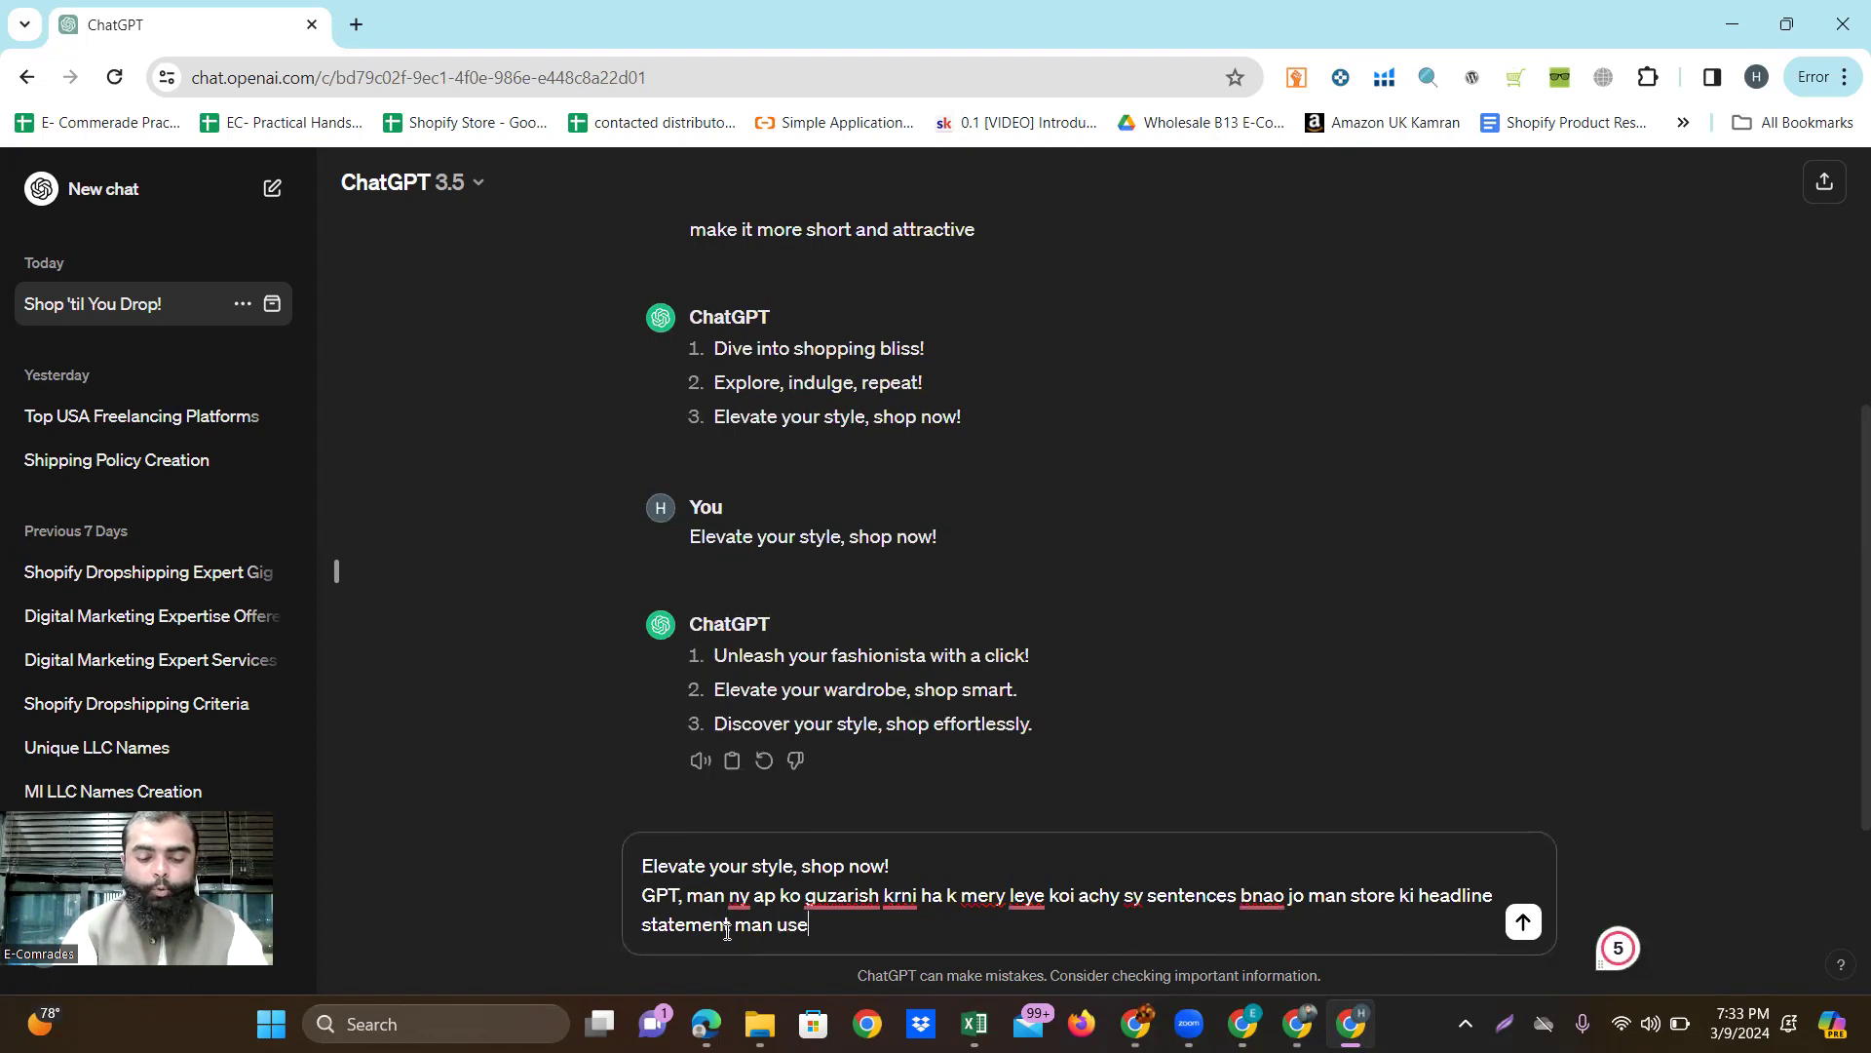
text( ker s)
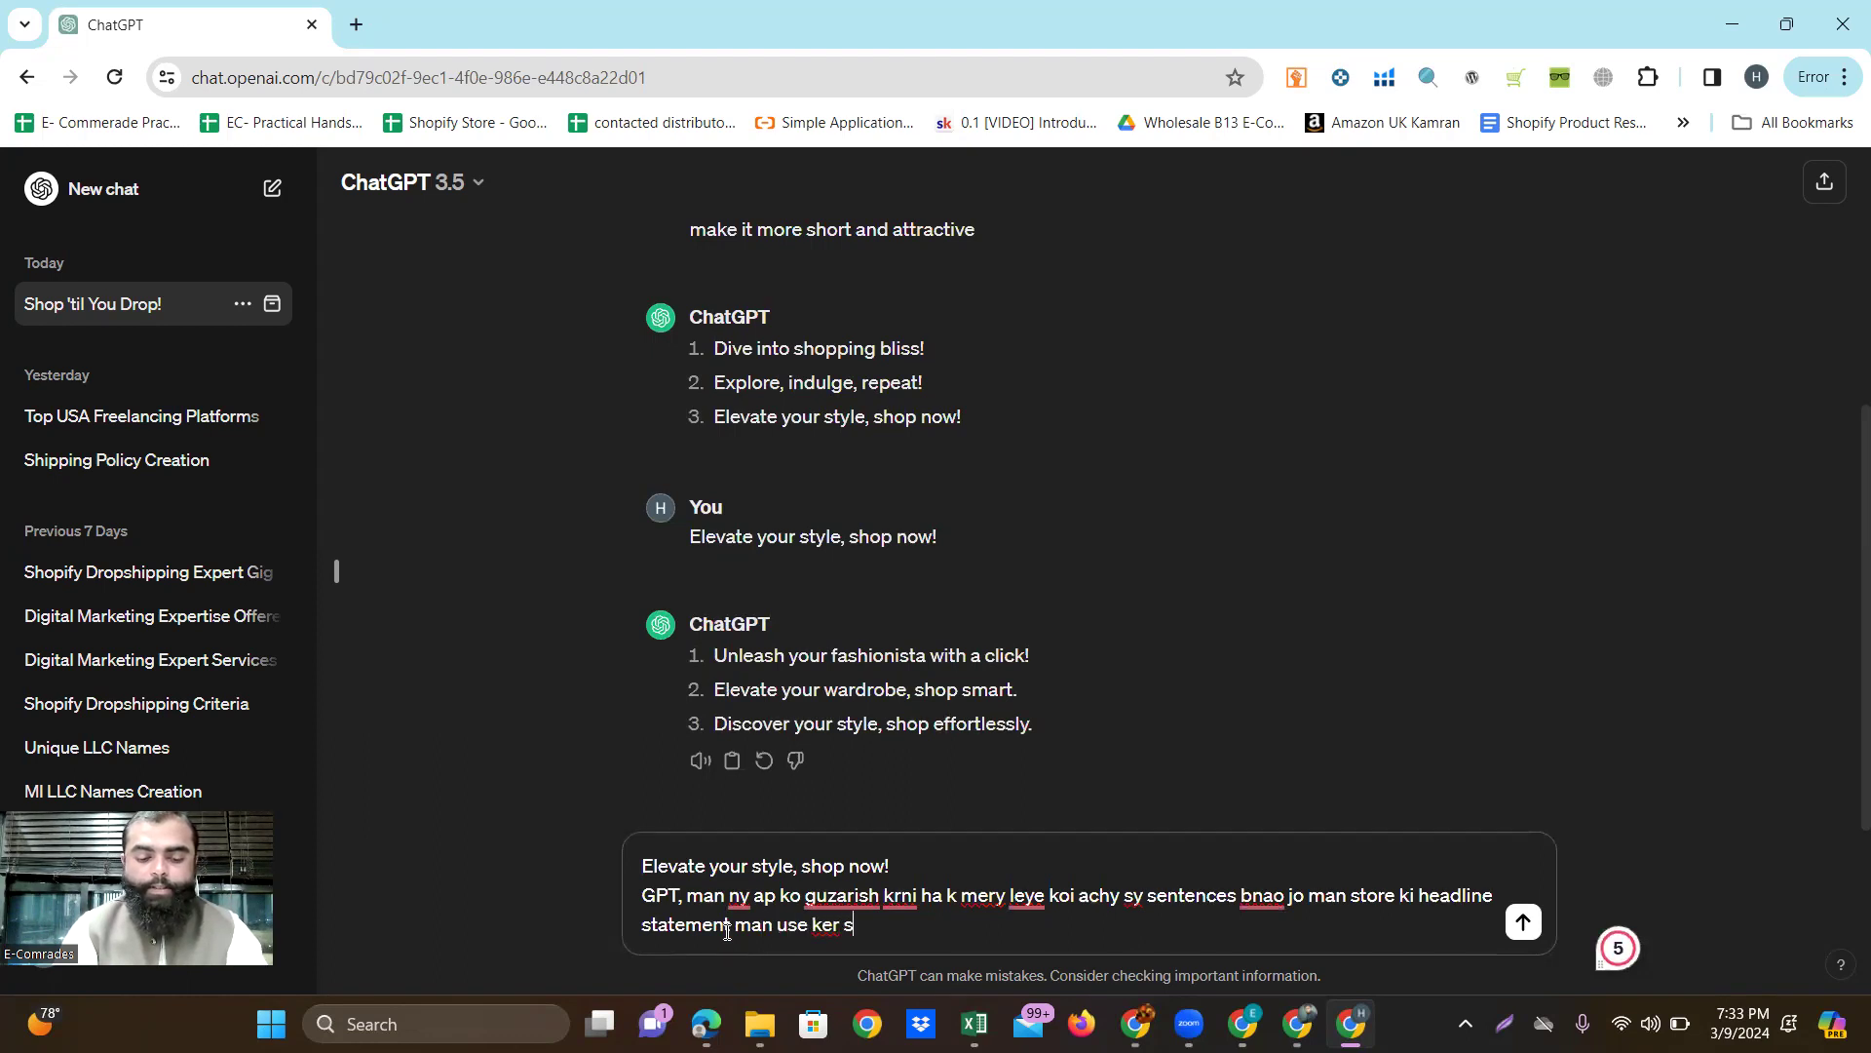
text(ako, w)
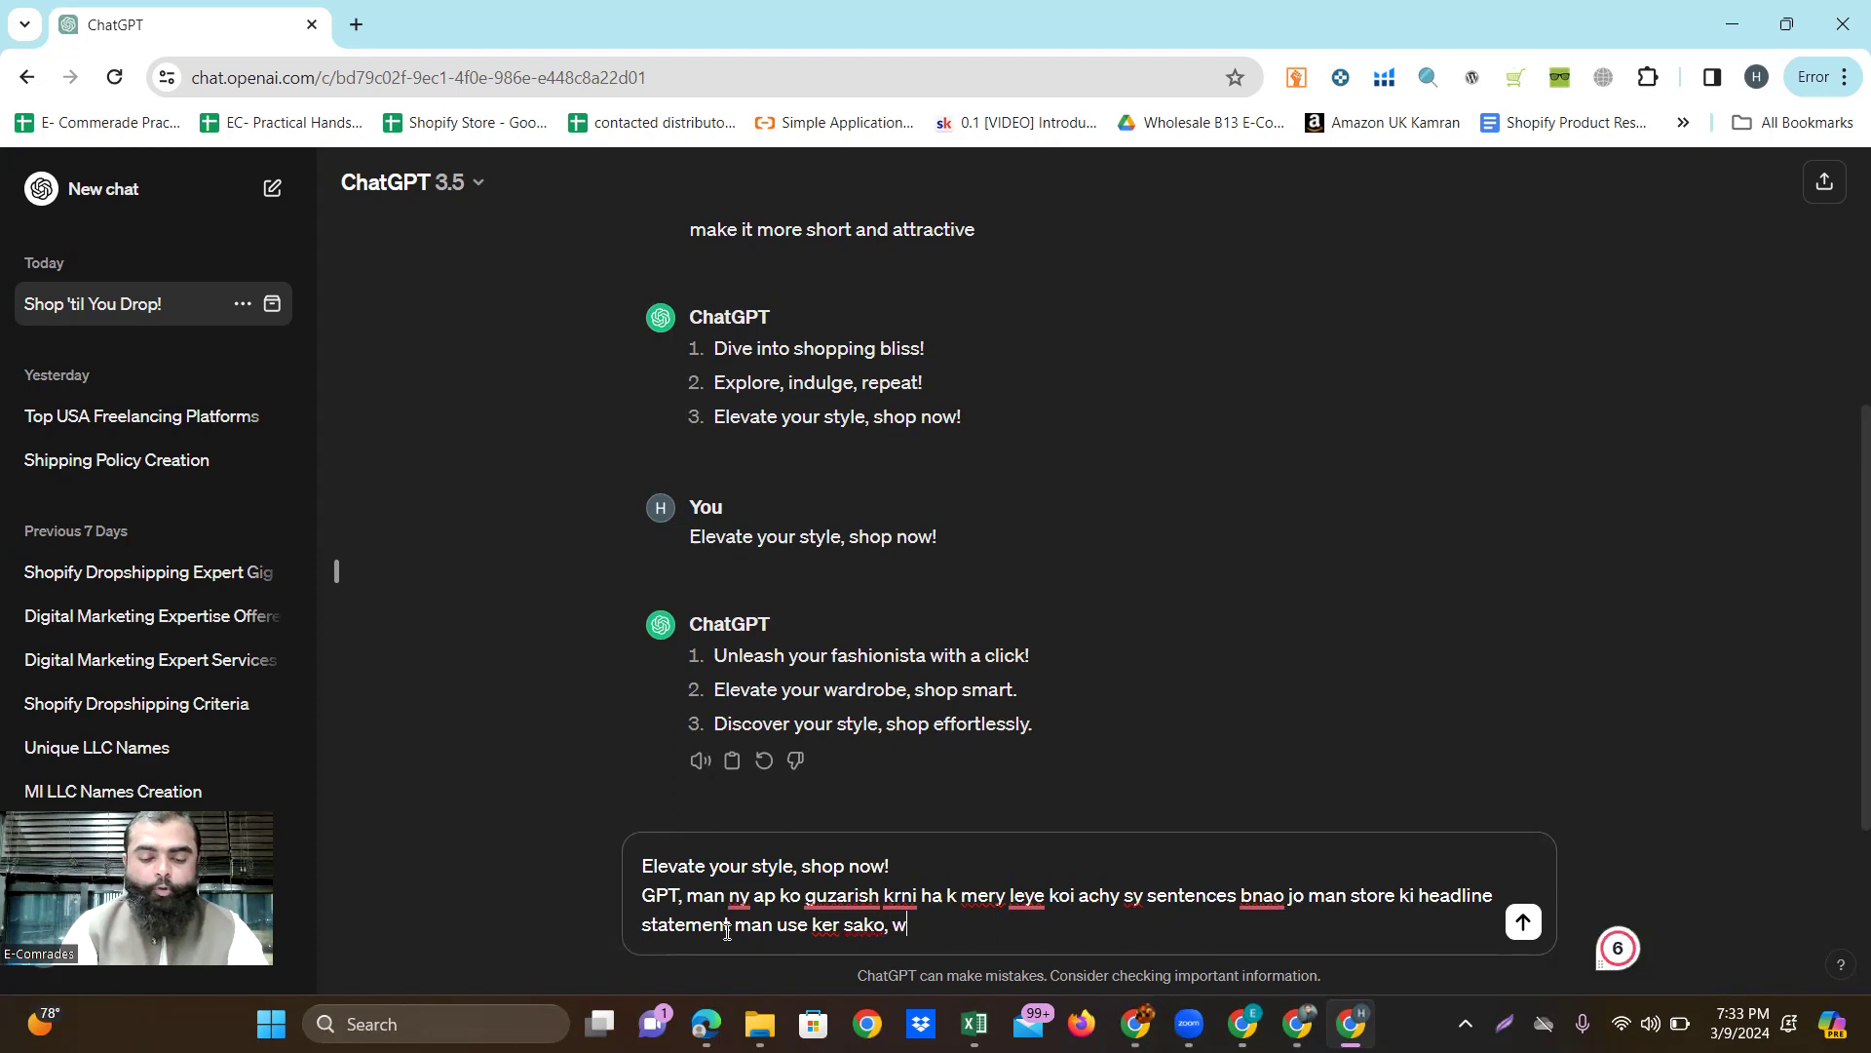
Finish the message with "wo attractive ar mukhtasir hony shayey, mera store her aik category ko deal ker rha ha" and send it.
text(o attractive ar)
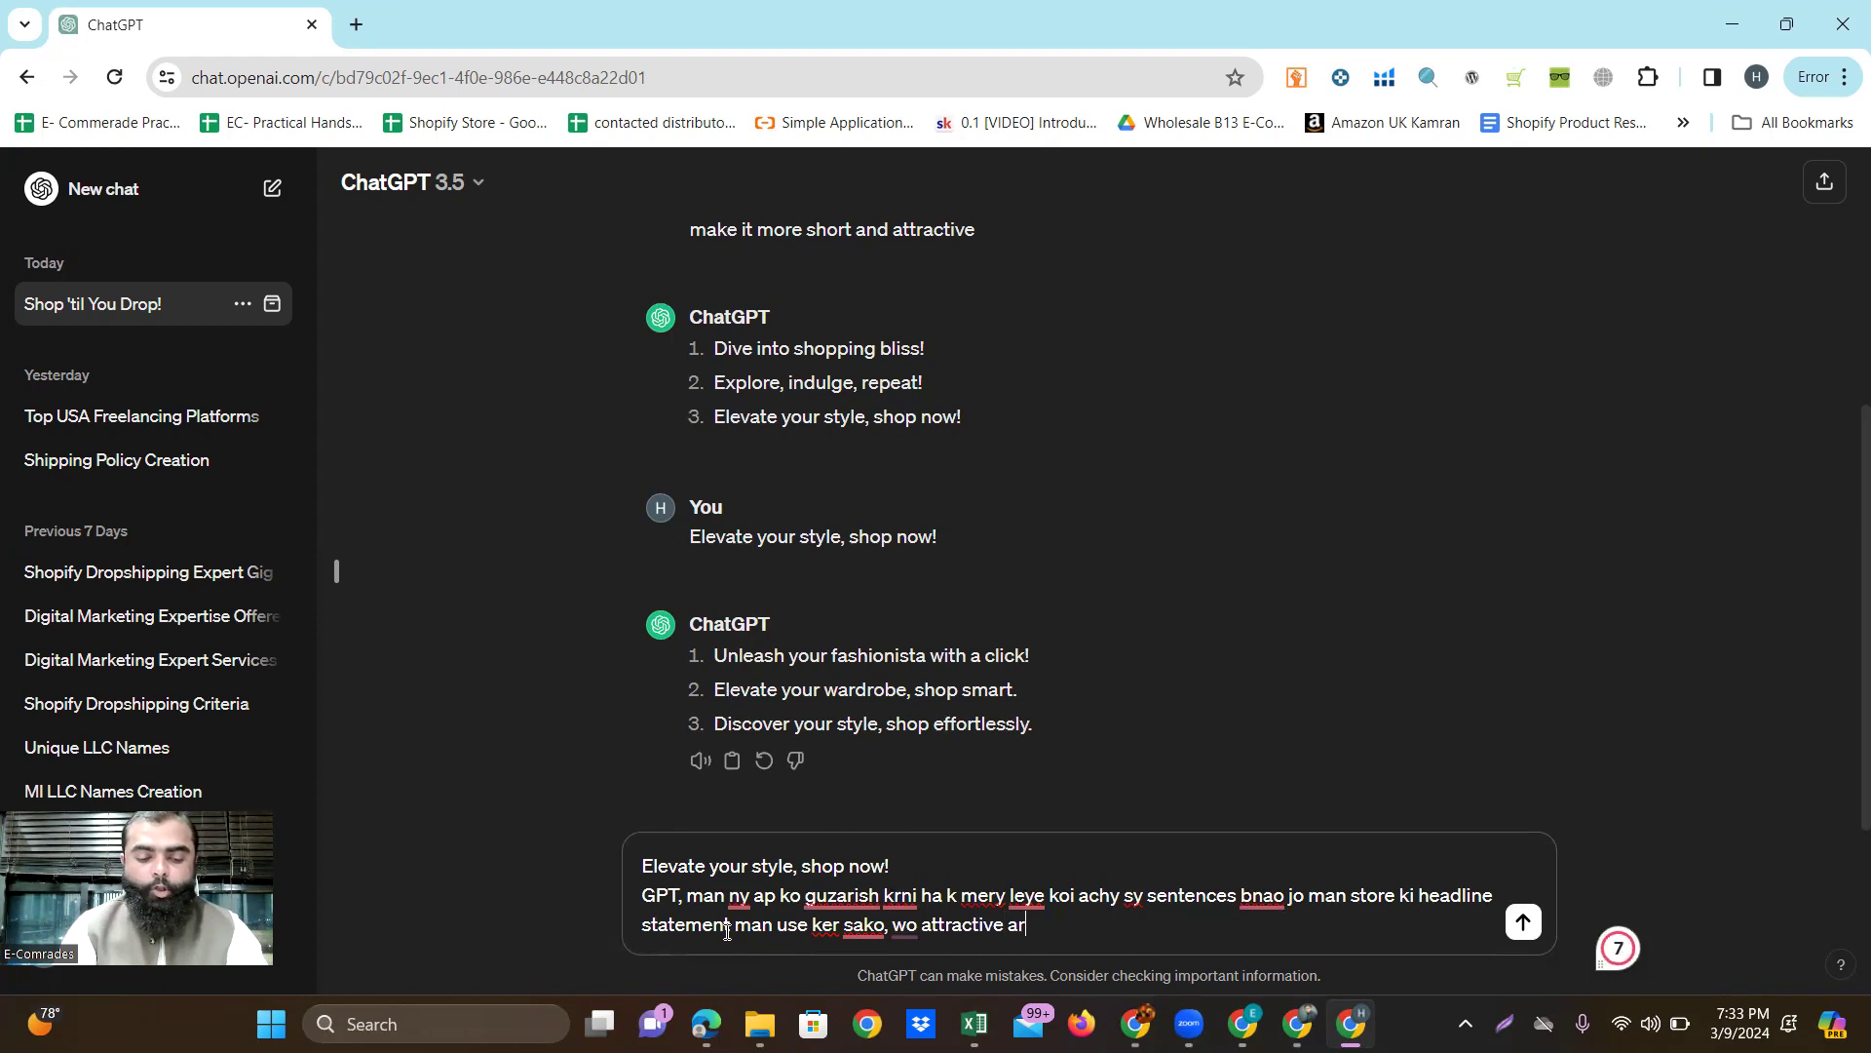
text( mu)
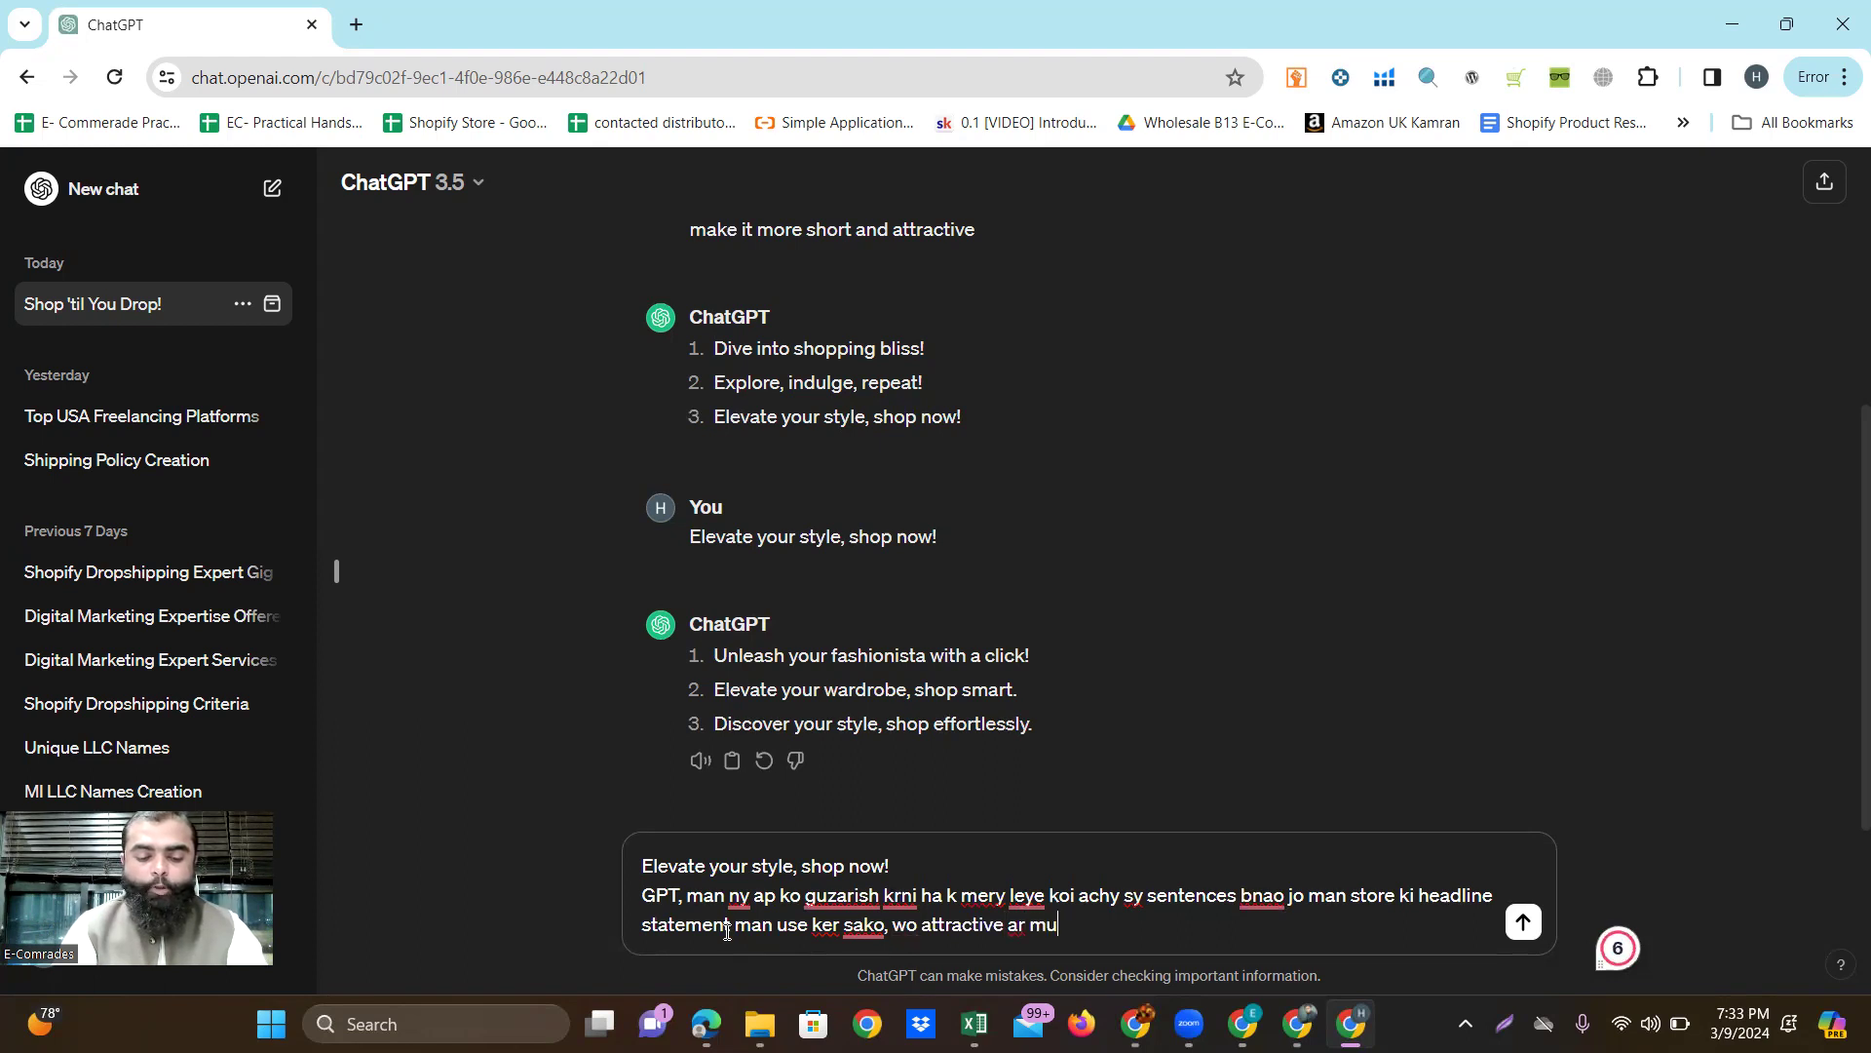
text(khtas)
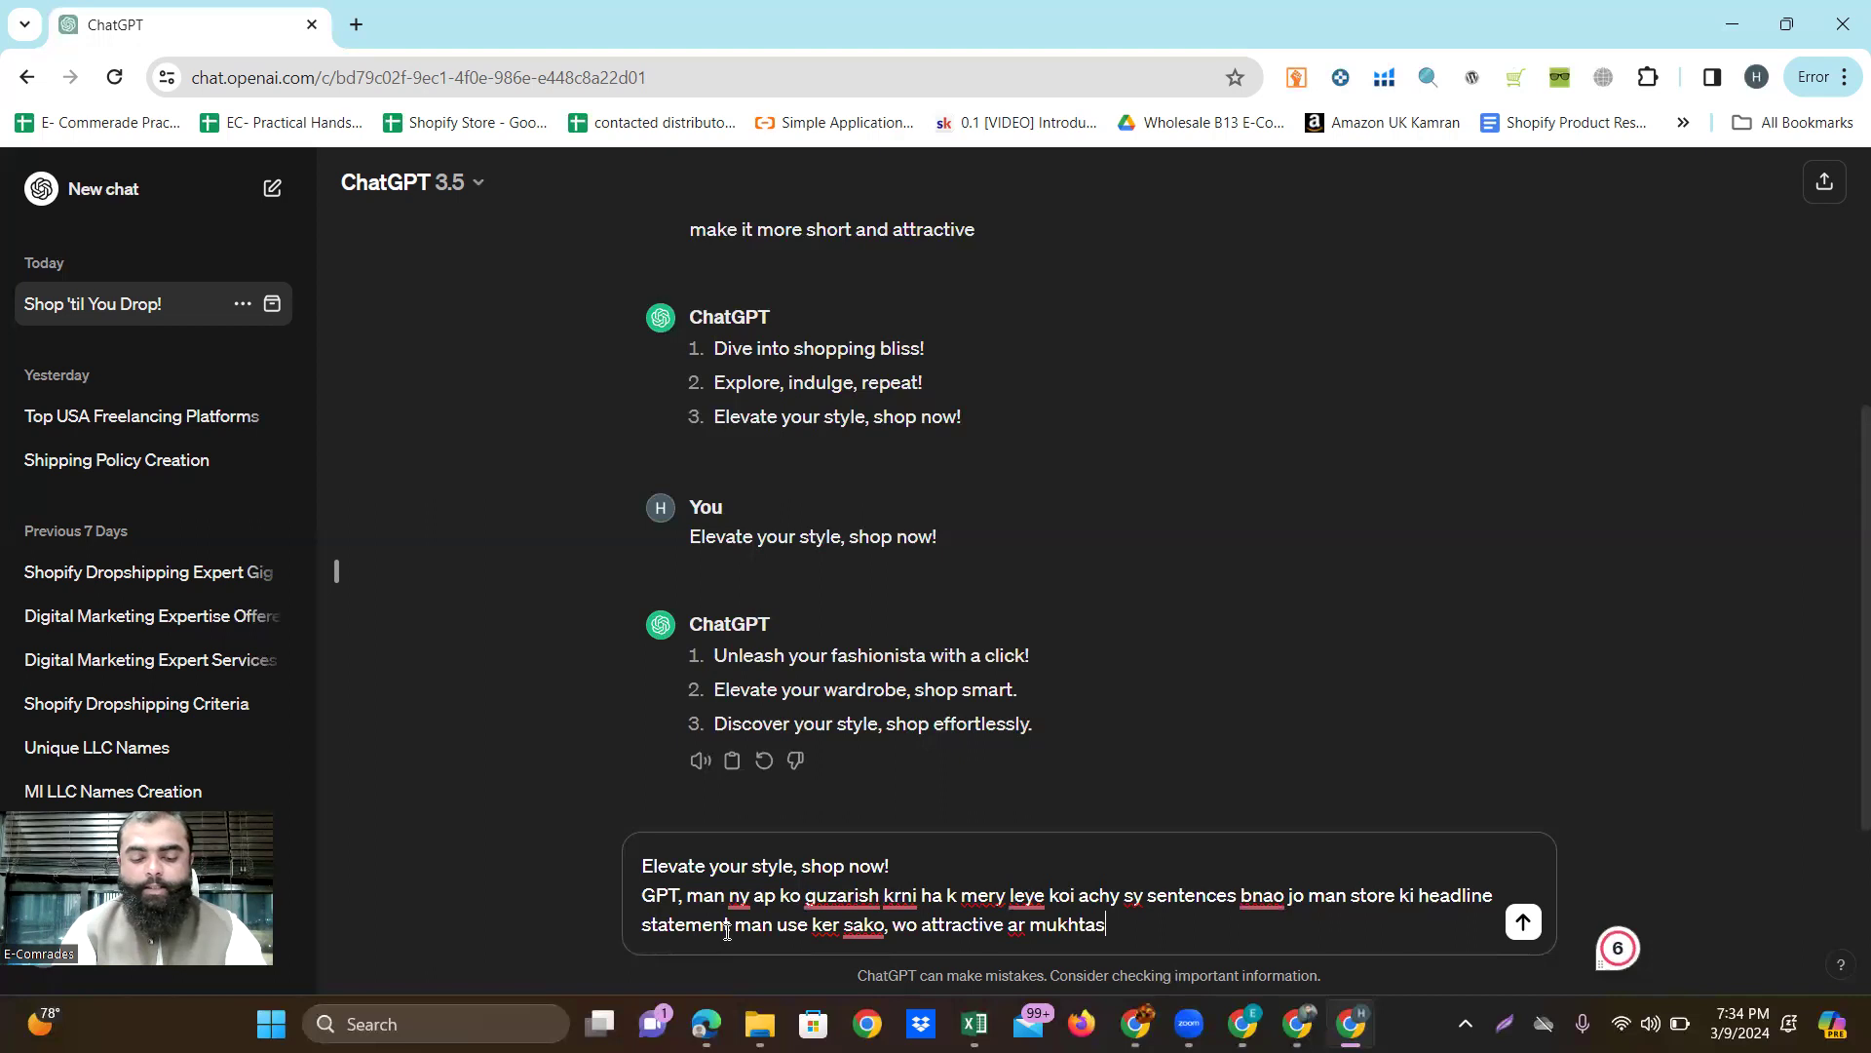
text(ir hony)
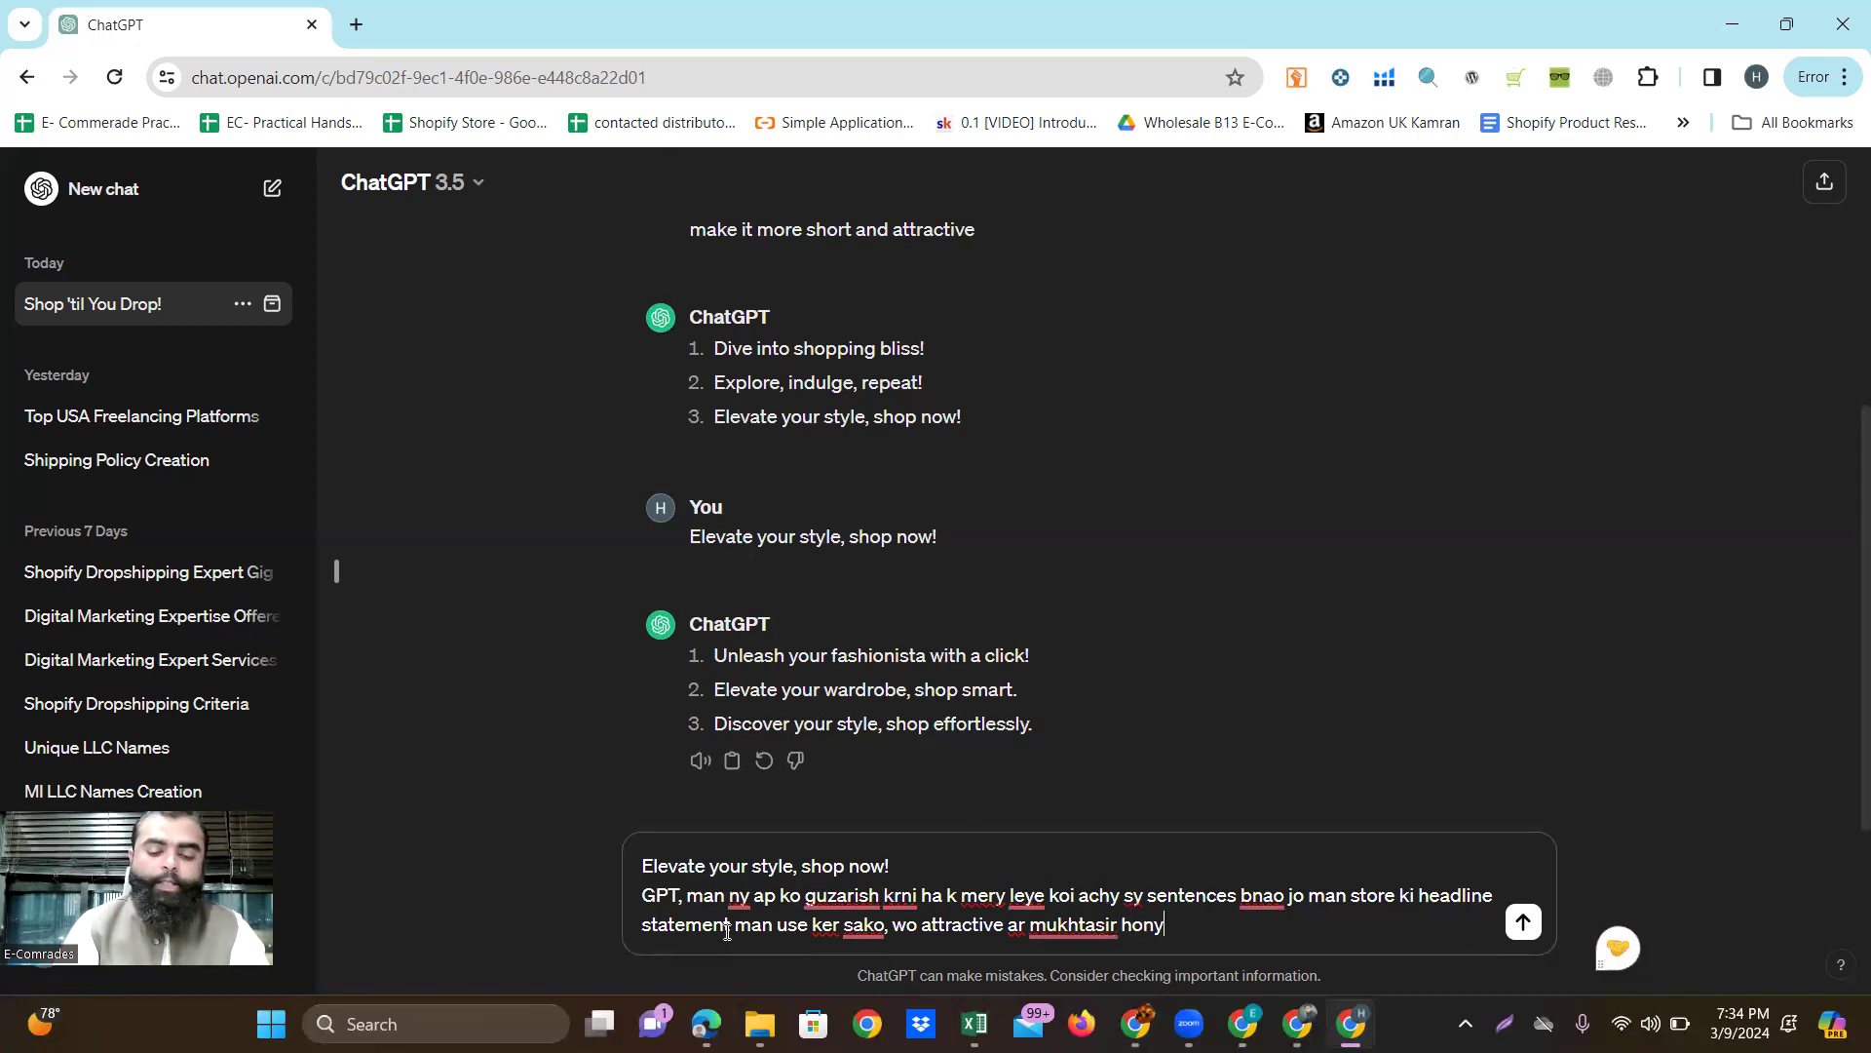
text( shayey, mera )
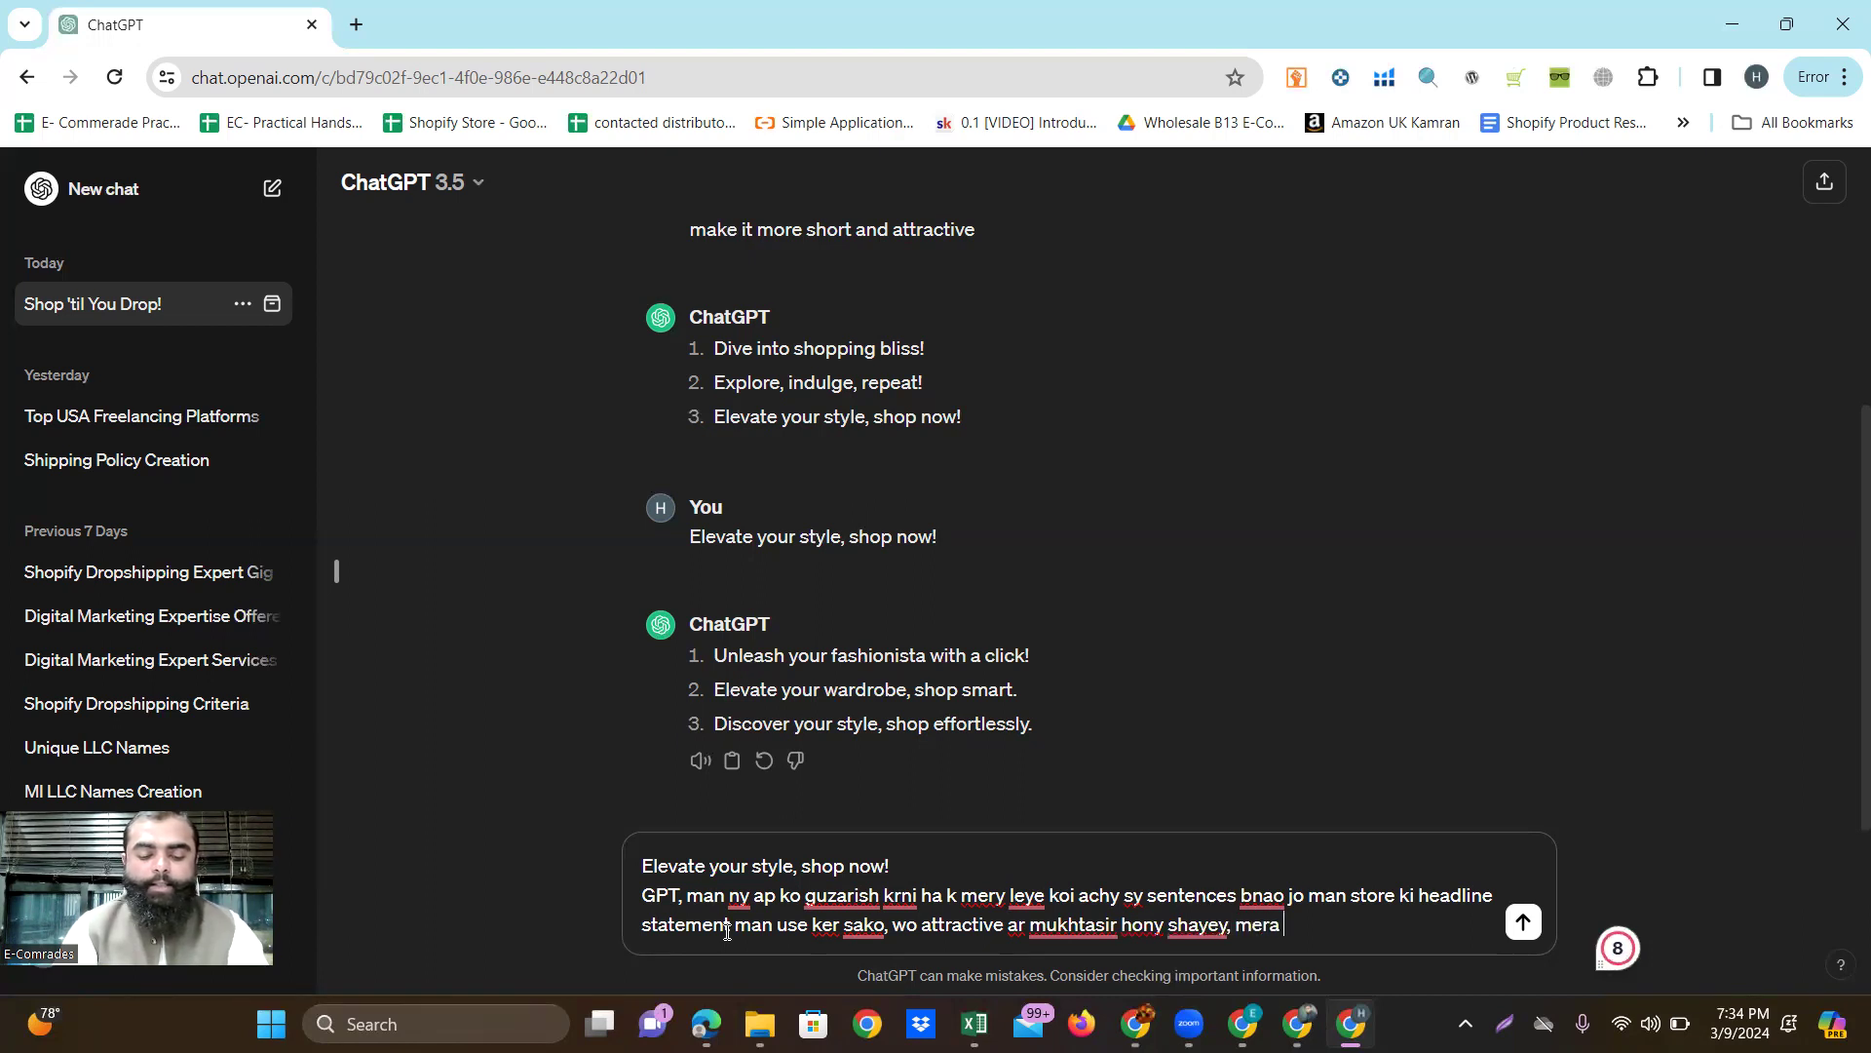
text(store )
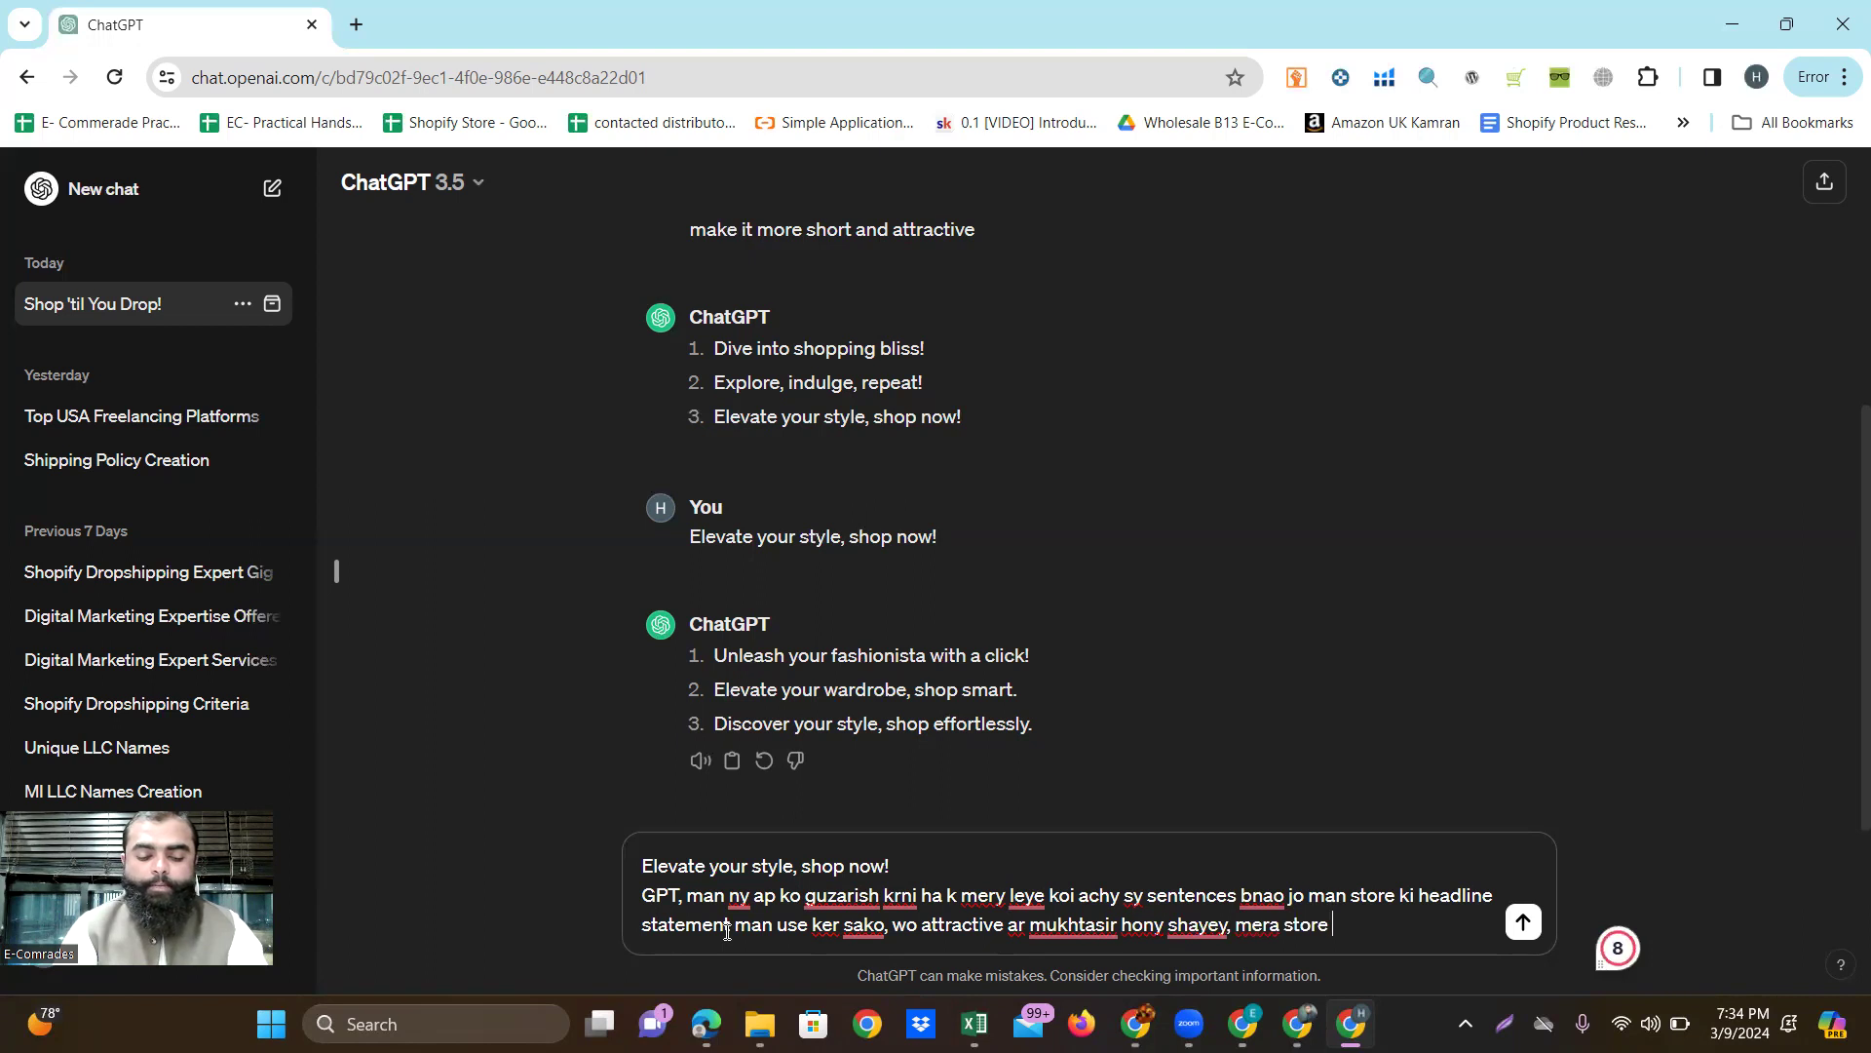
text(he)
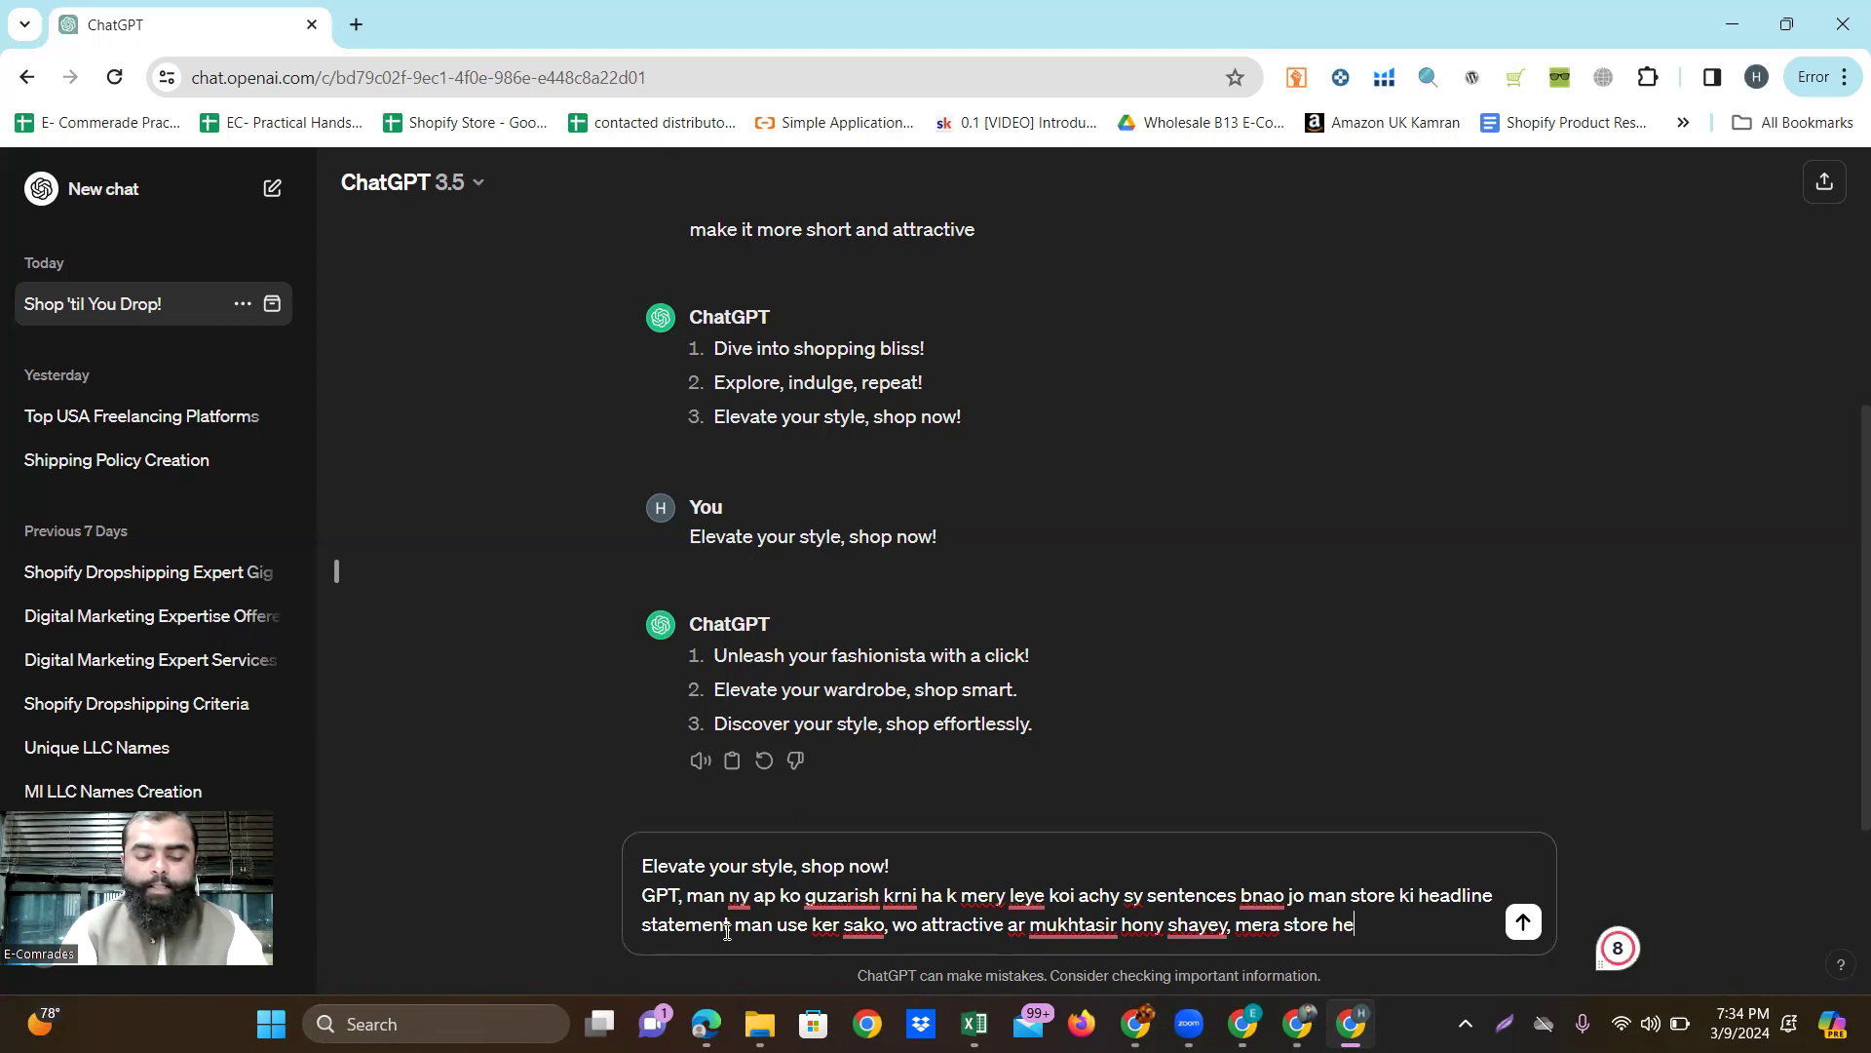
text(r aik category ko)
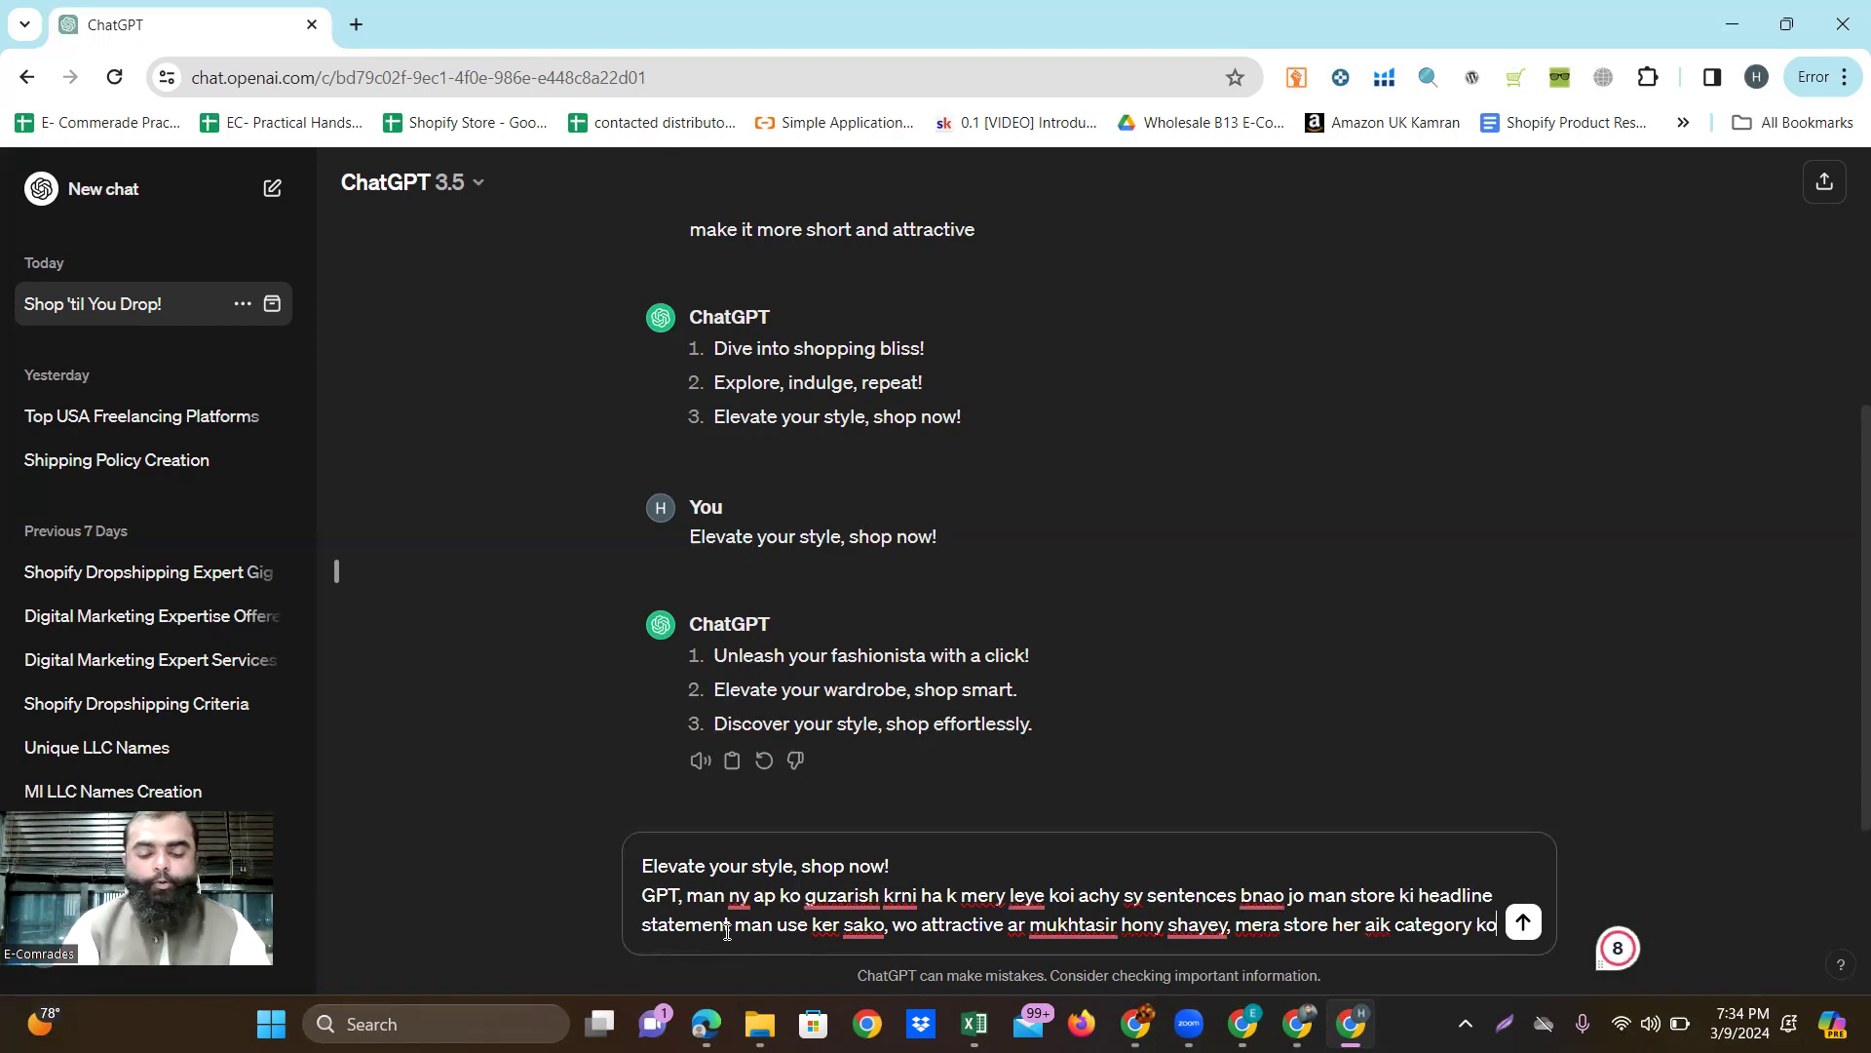
text( deal ker rha ha)
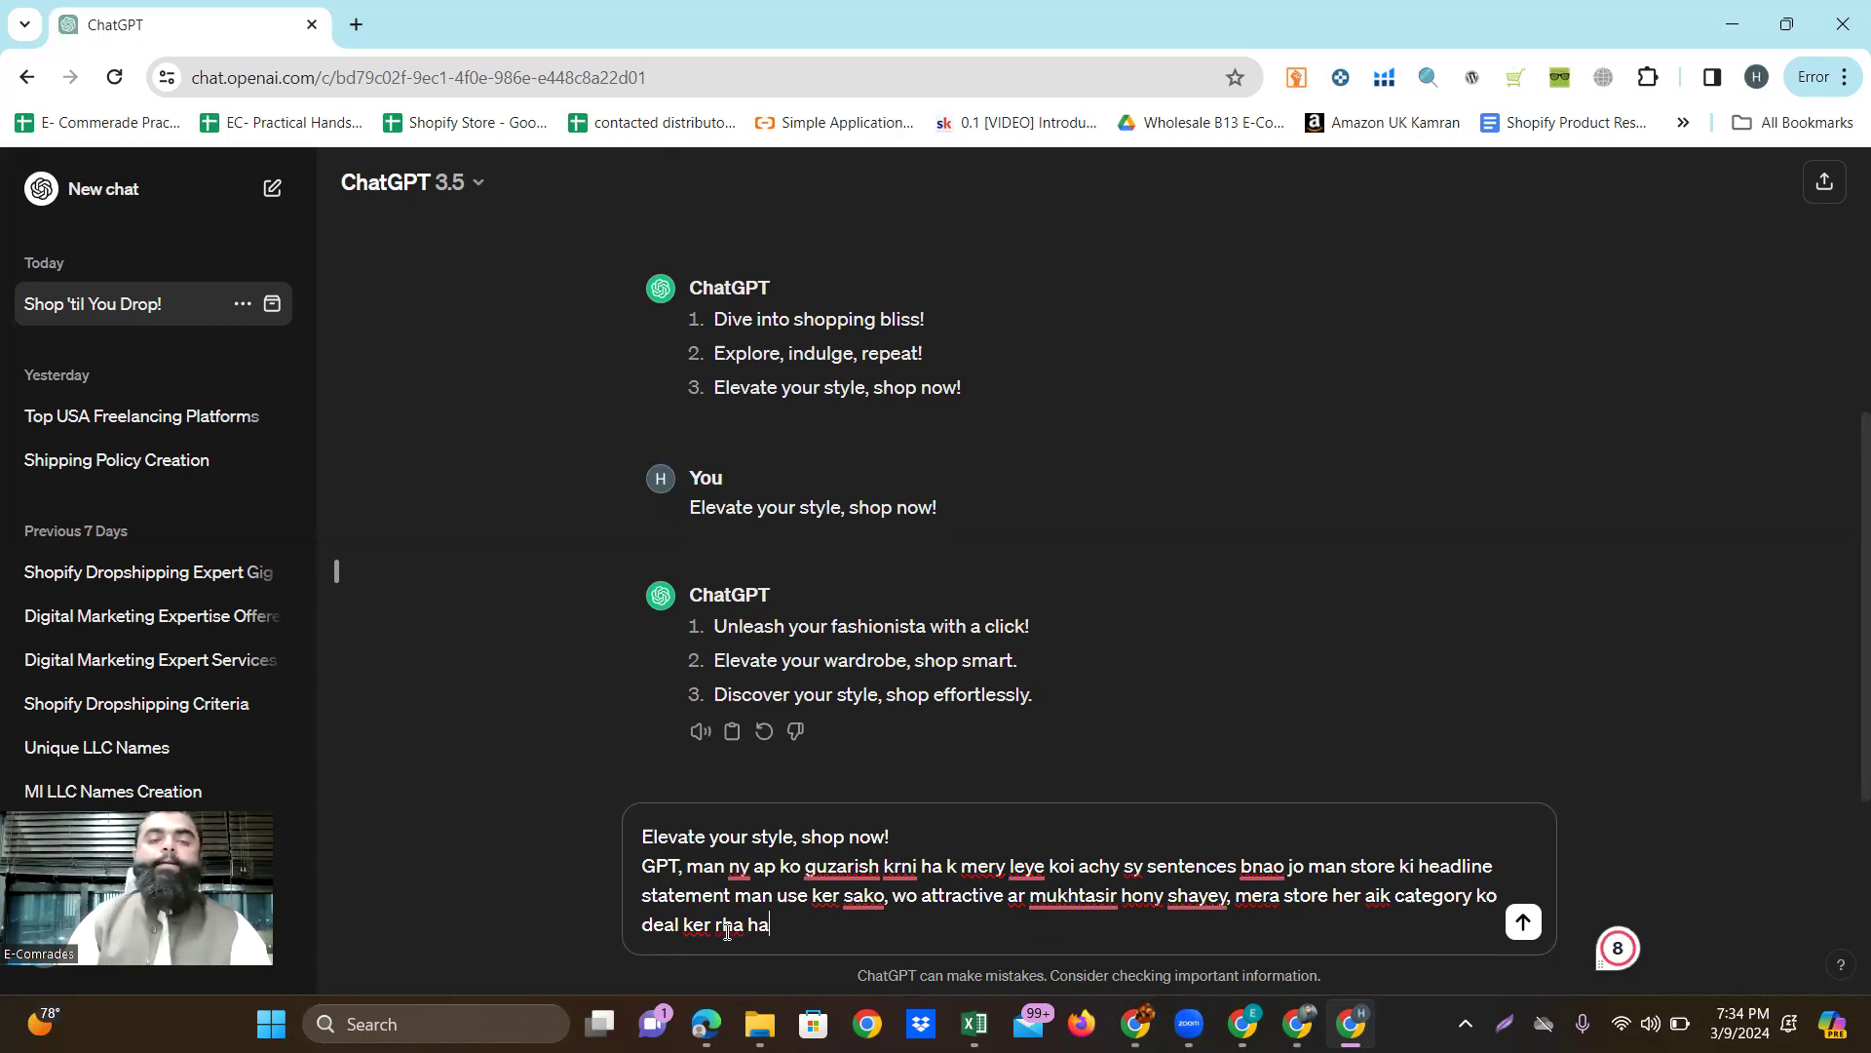
key(Return)
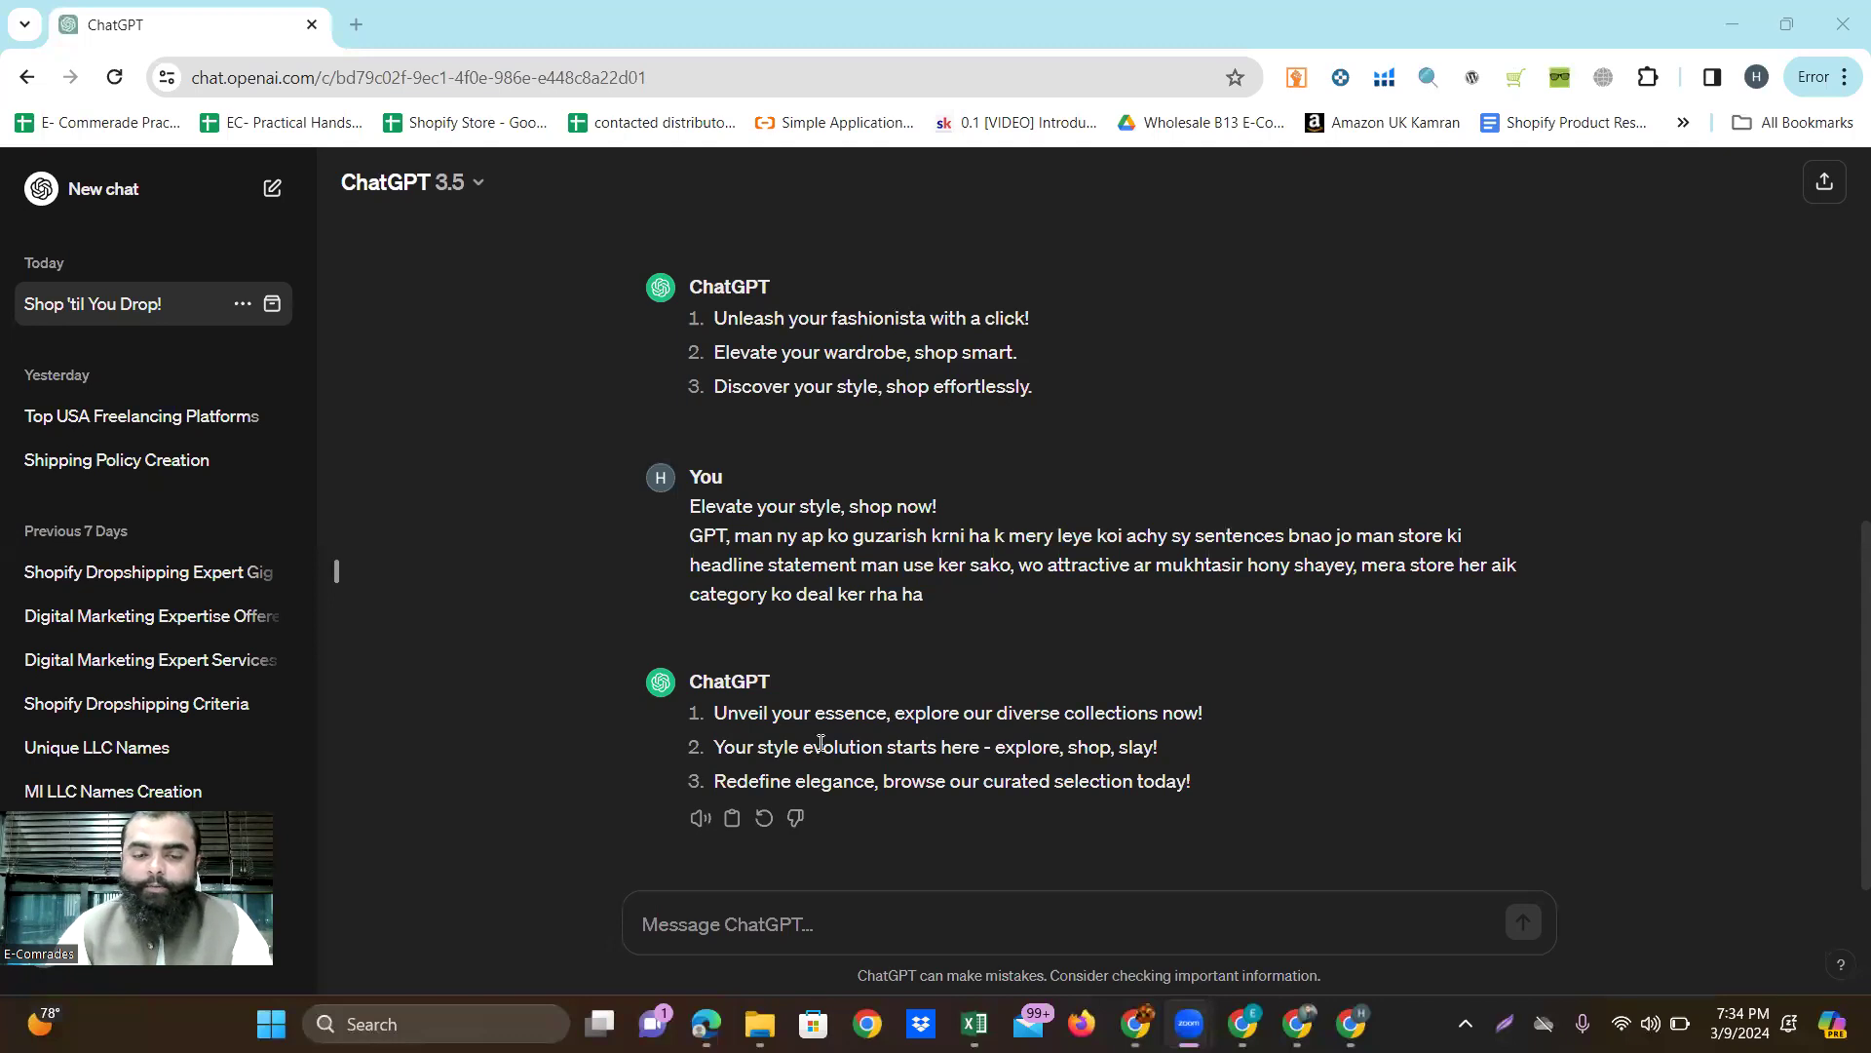
Send the follow-up message "yar ap ny to fazool tareen sentences deye hn, ap sy naraz ho man".
click(689, 918)
text(yar ap ny to fazool tareen)
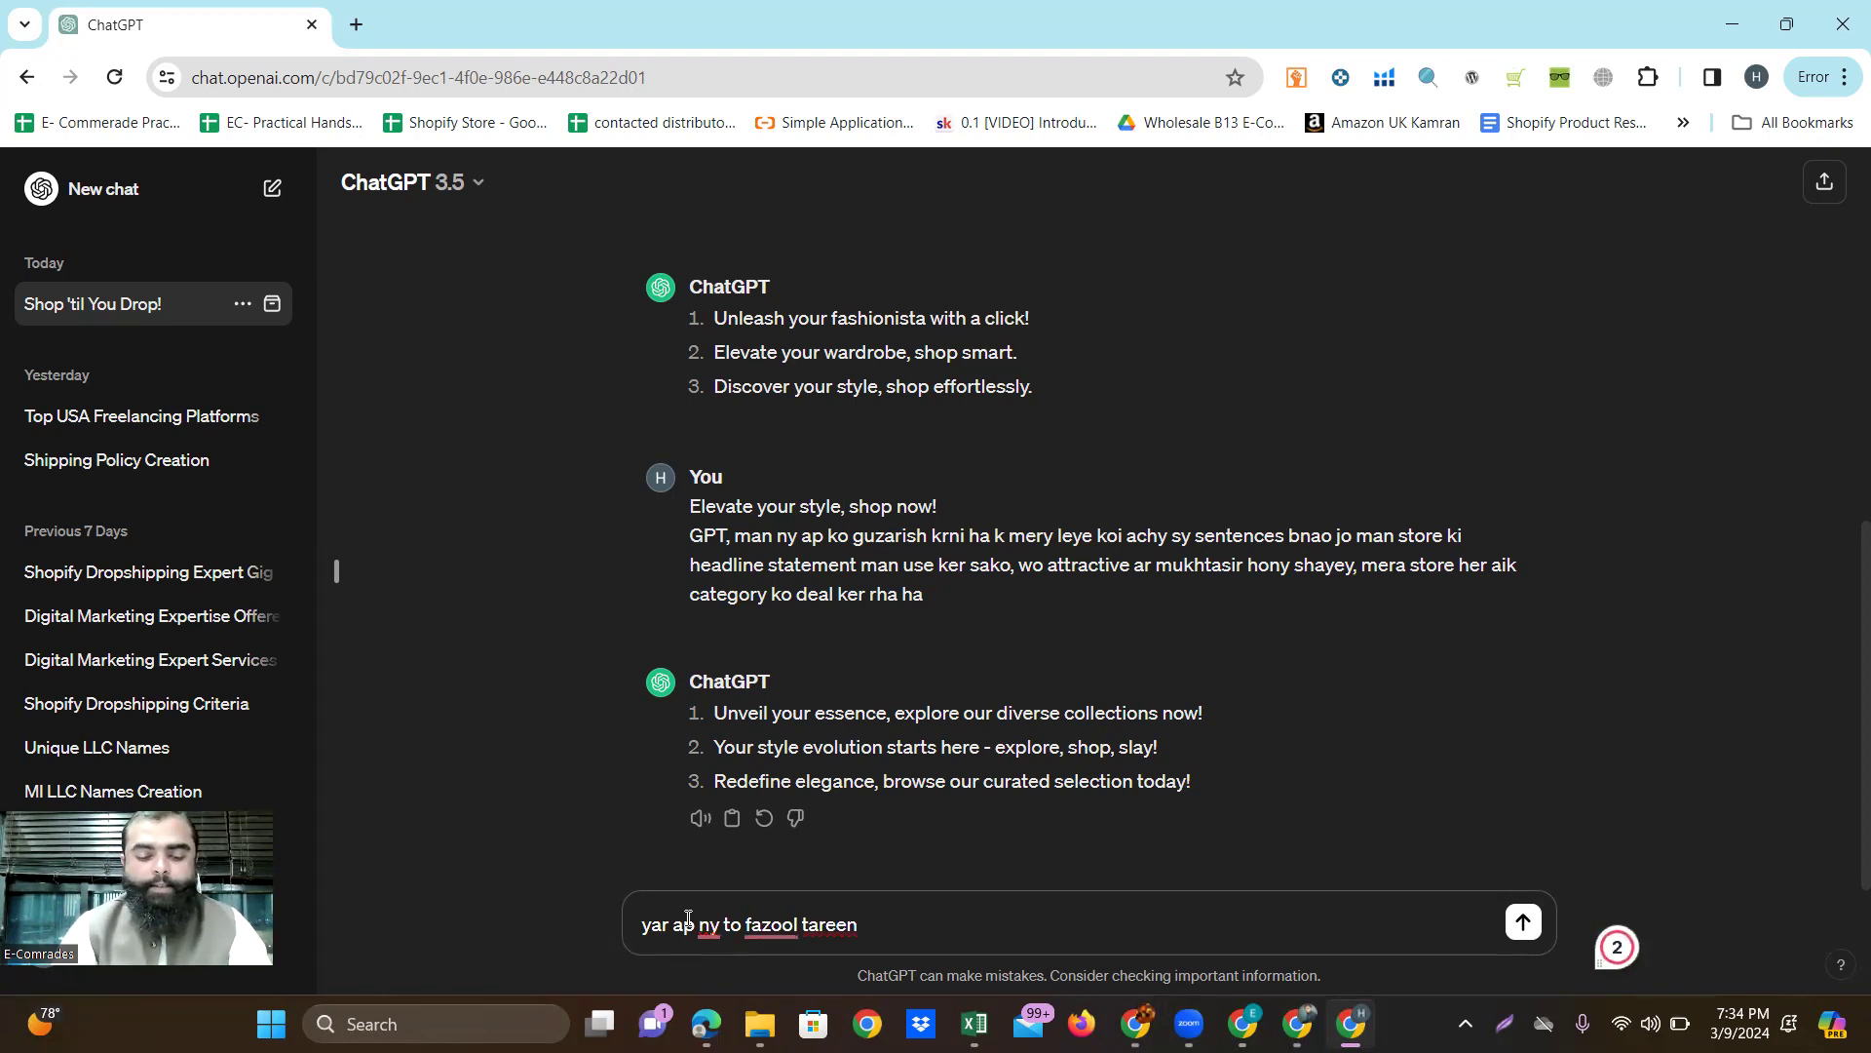
text( sentences deye hn)
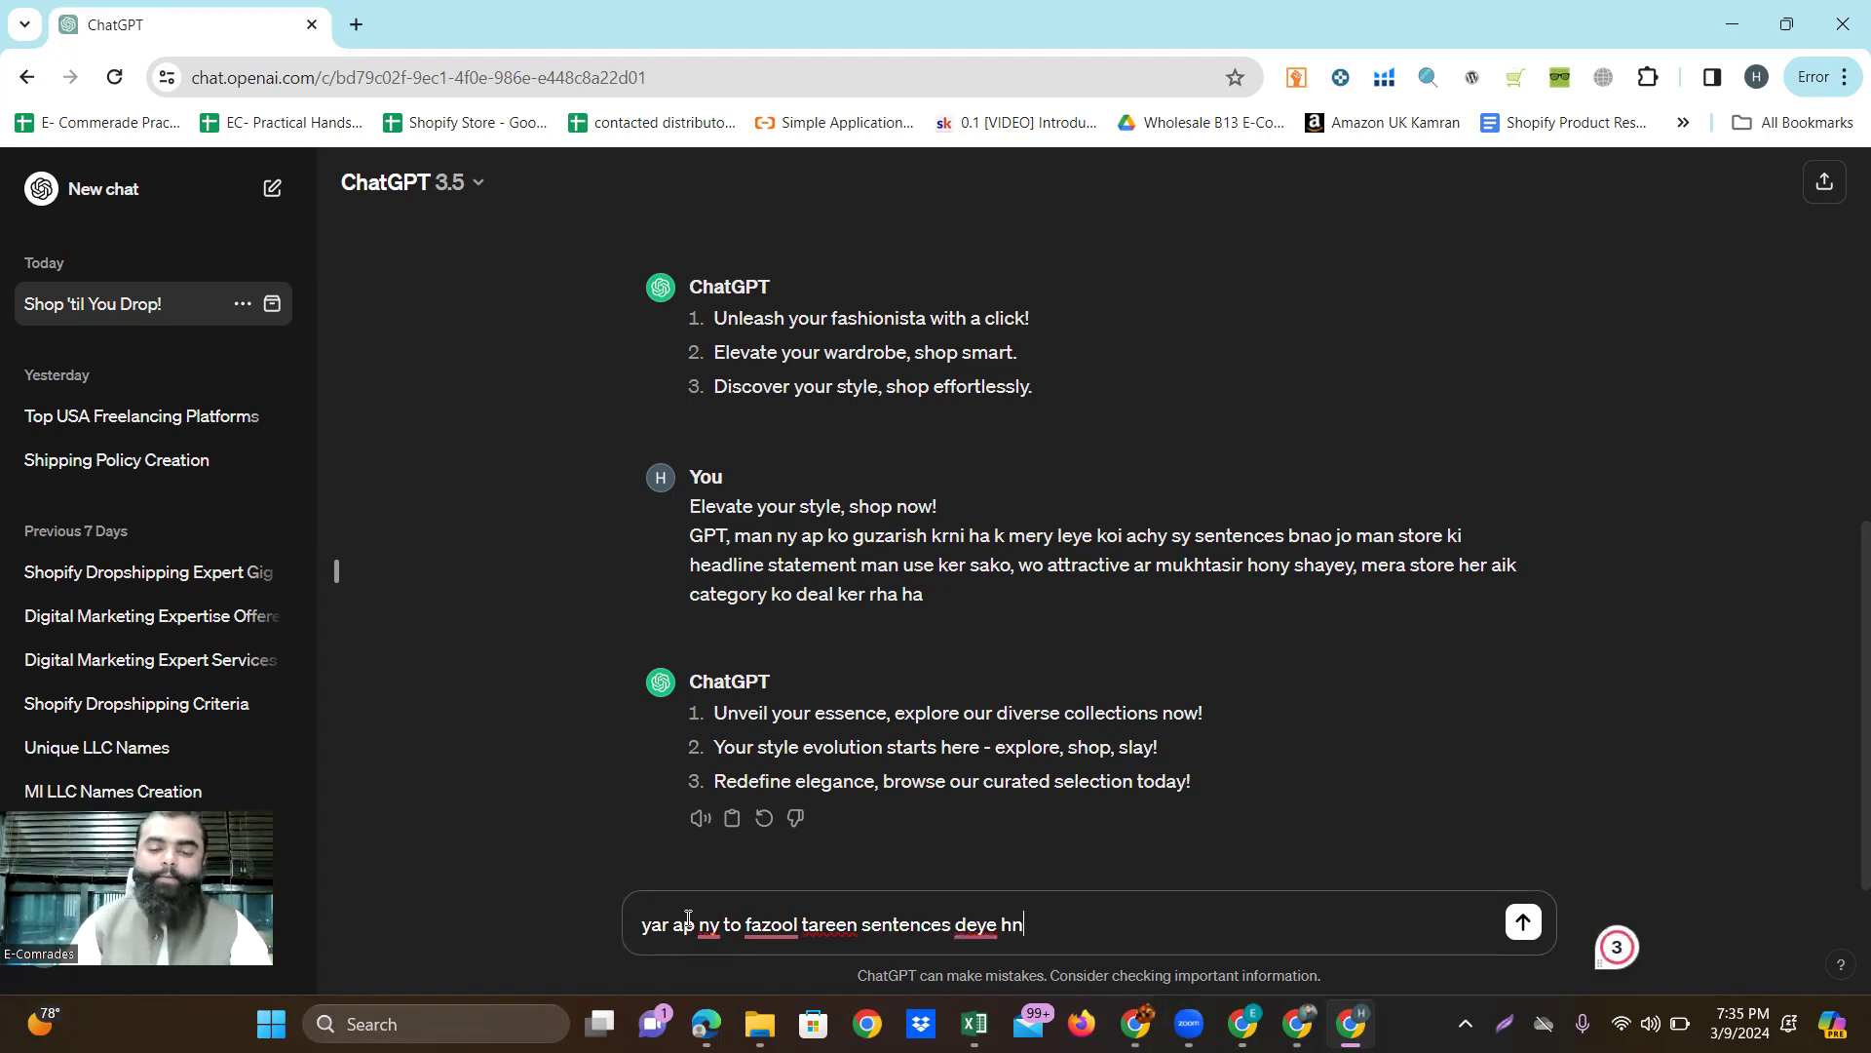
text(, ap s)
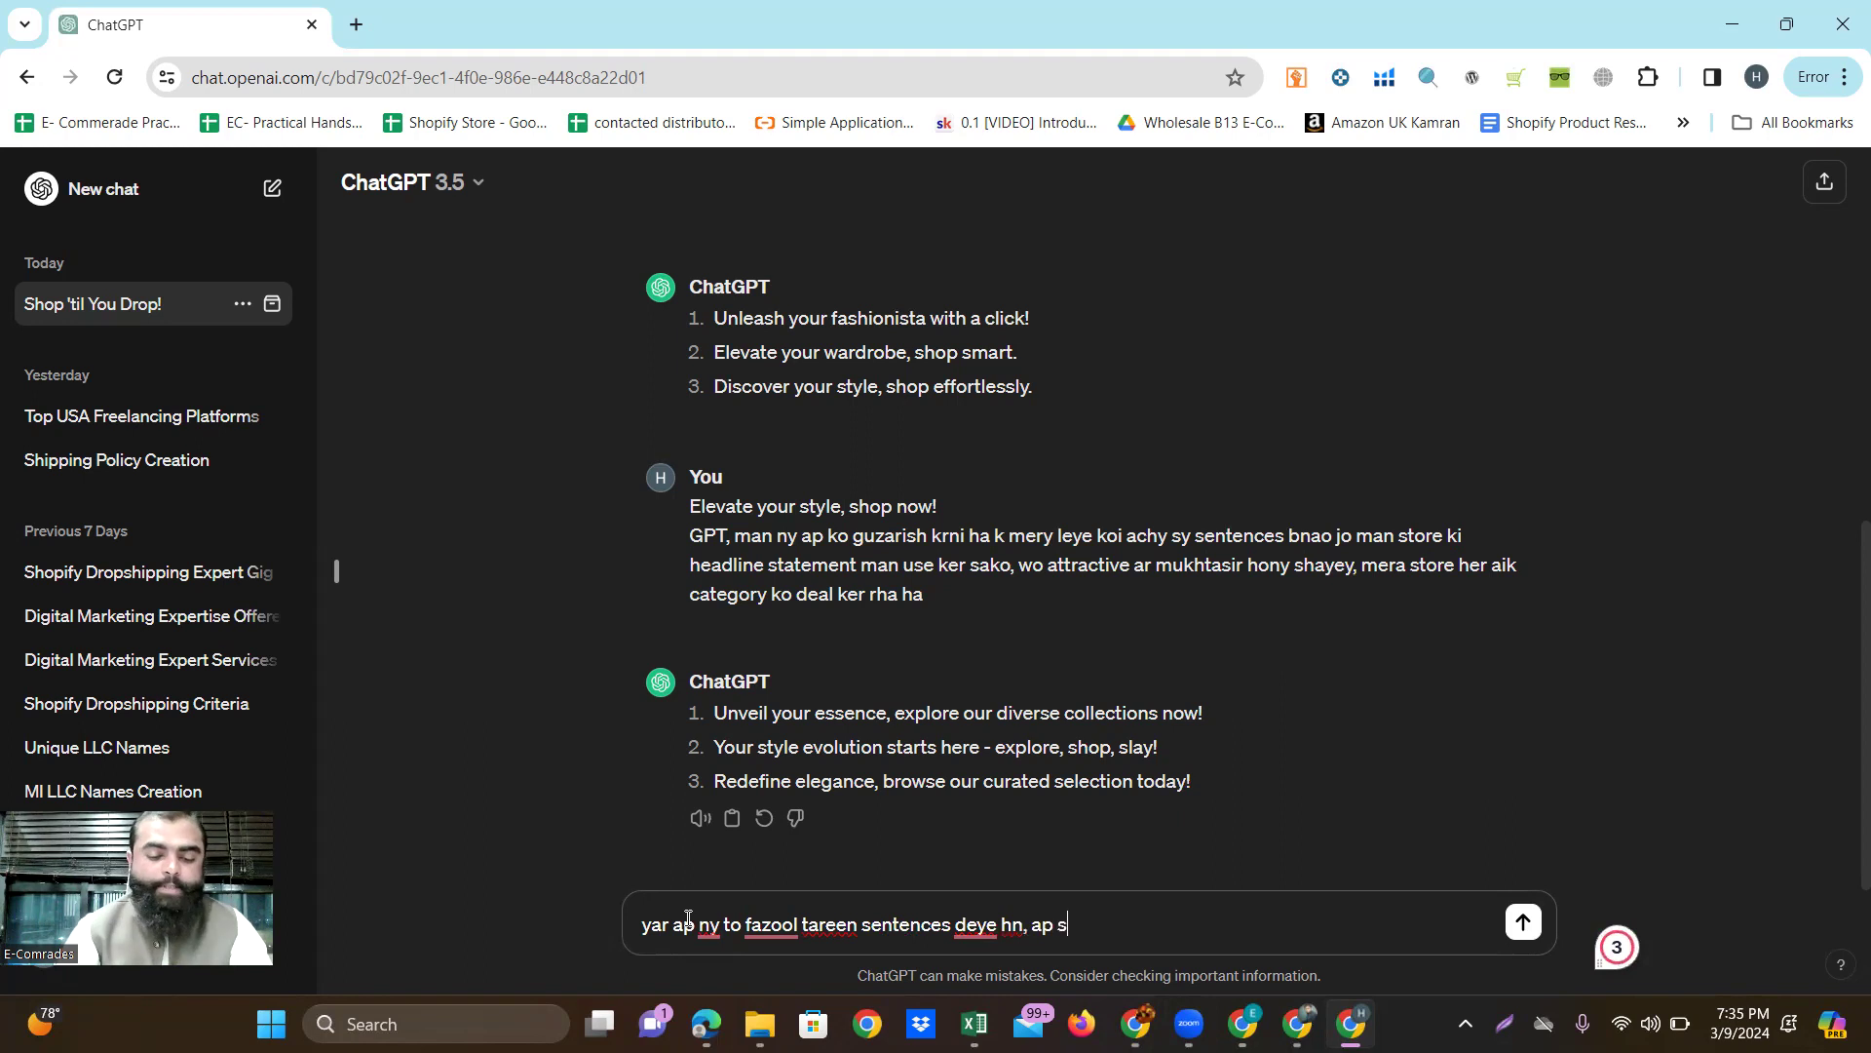
text(y naraz ho man)
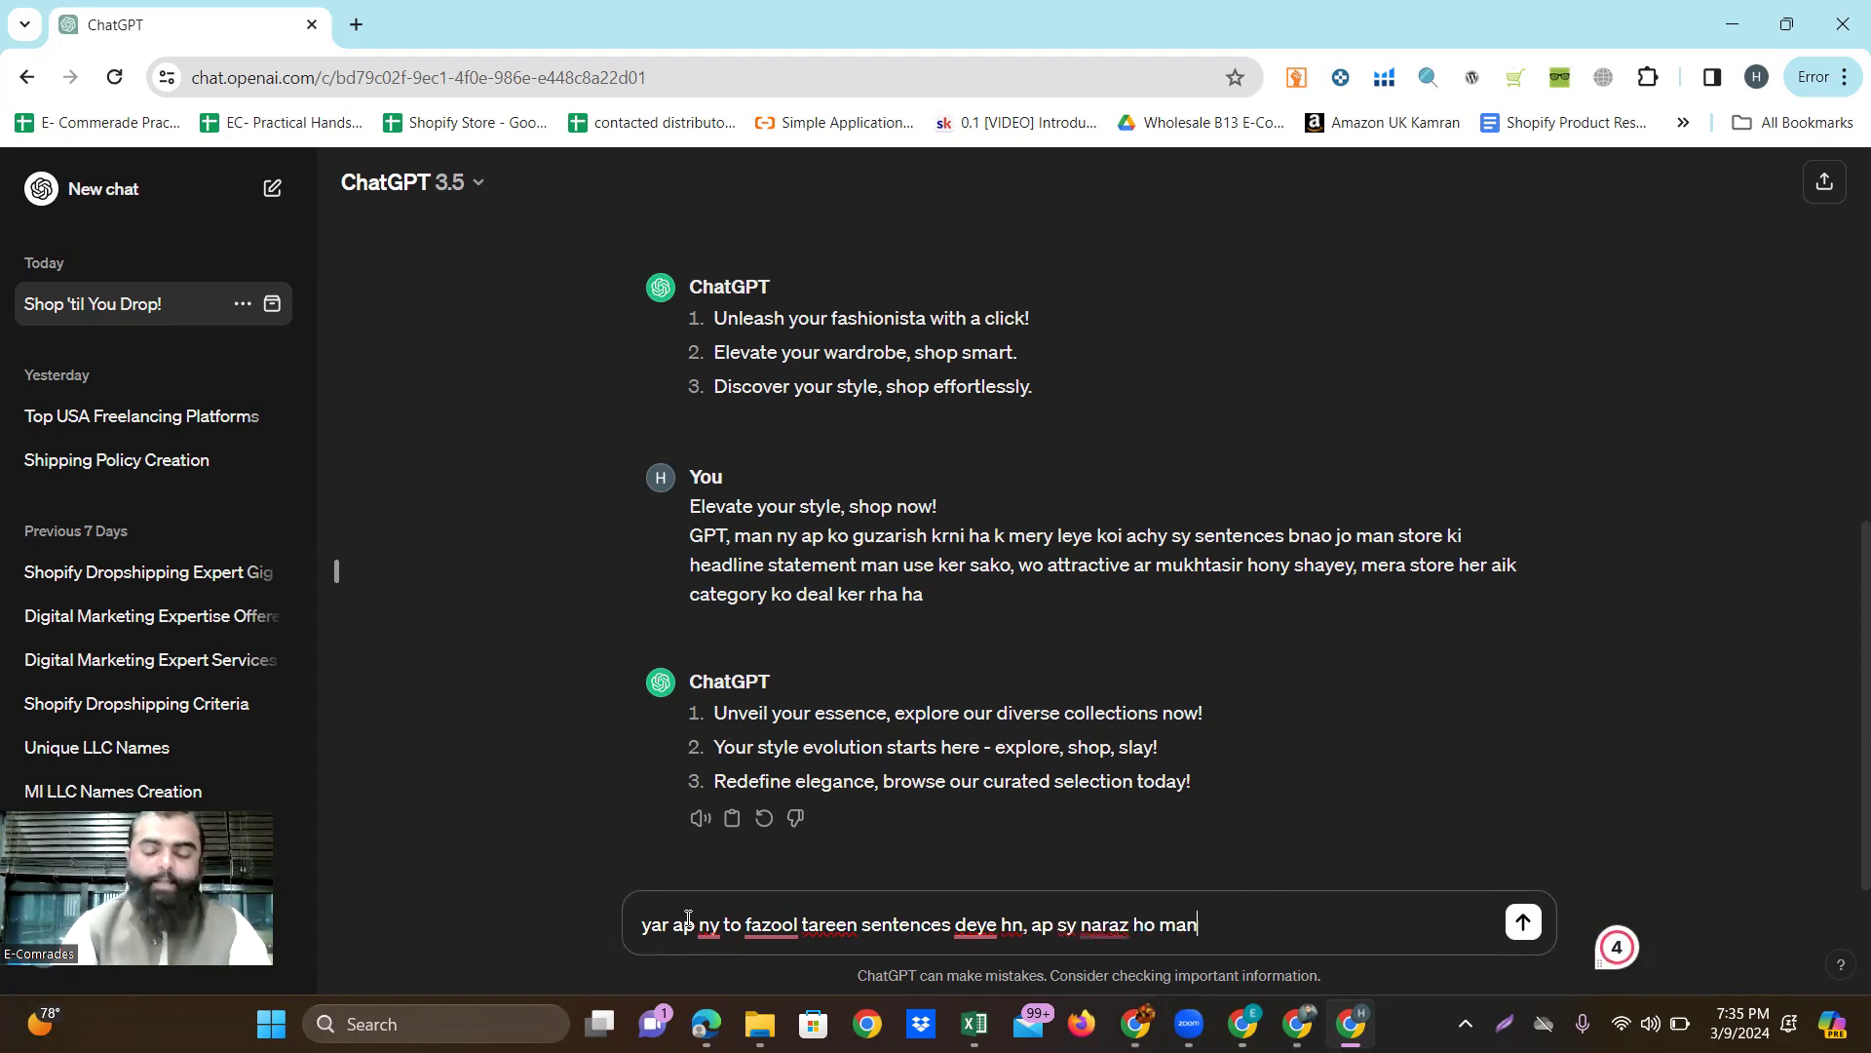
key(Return)
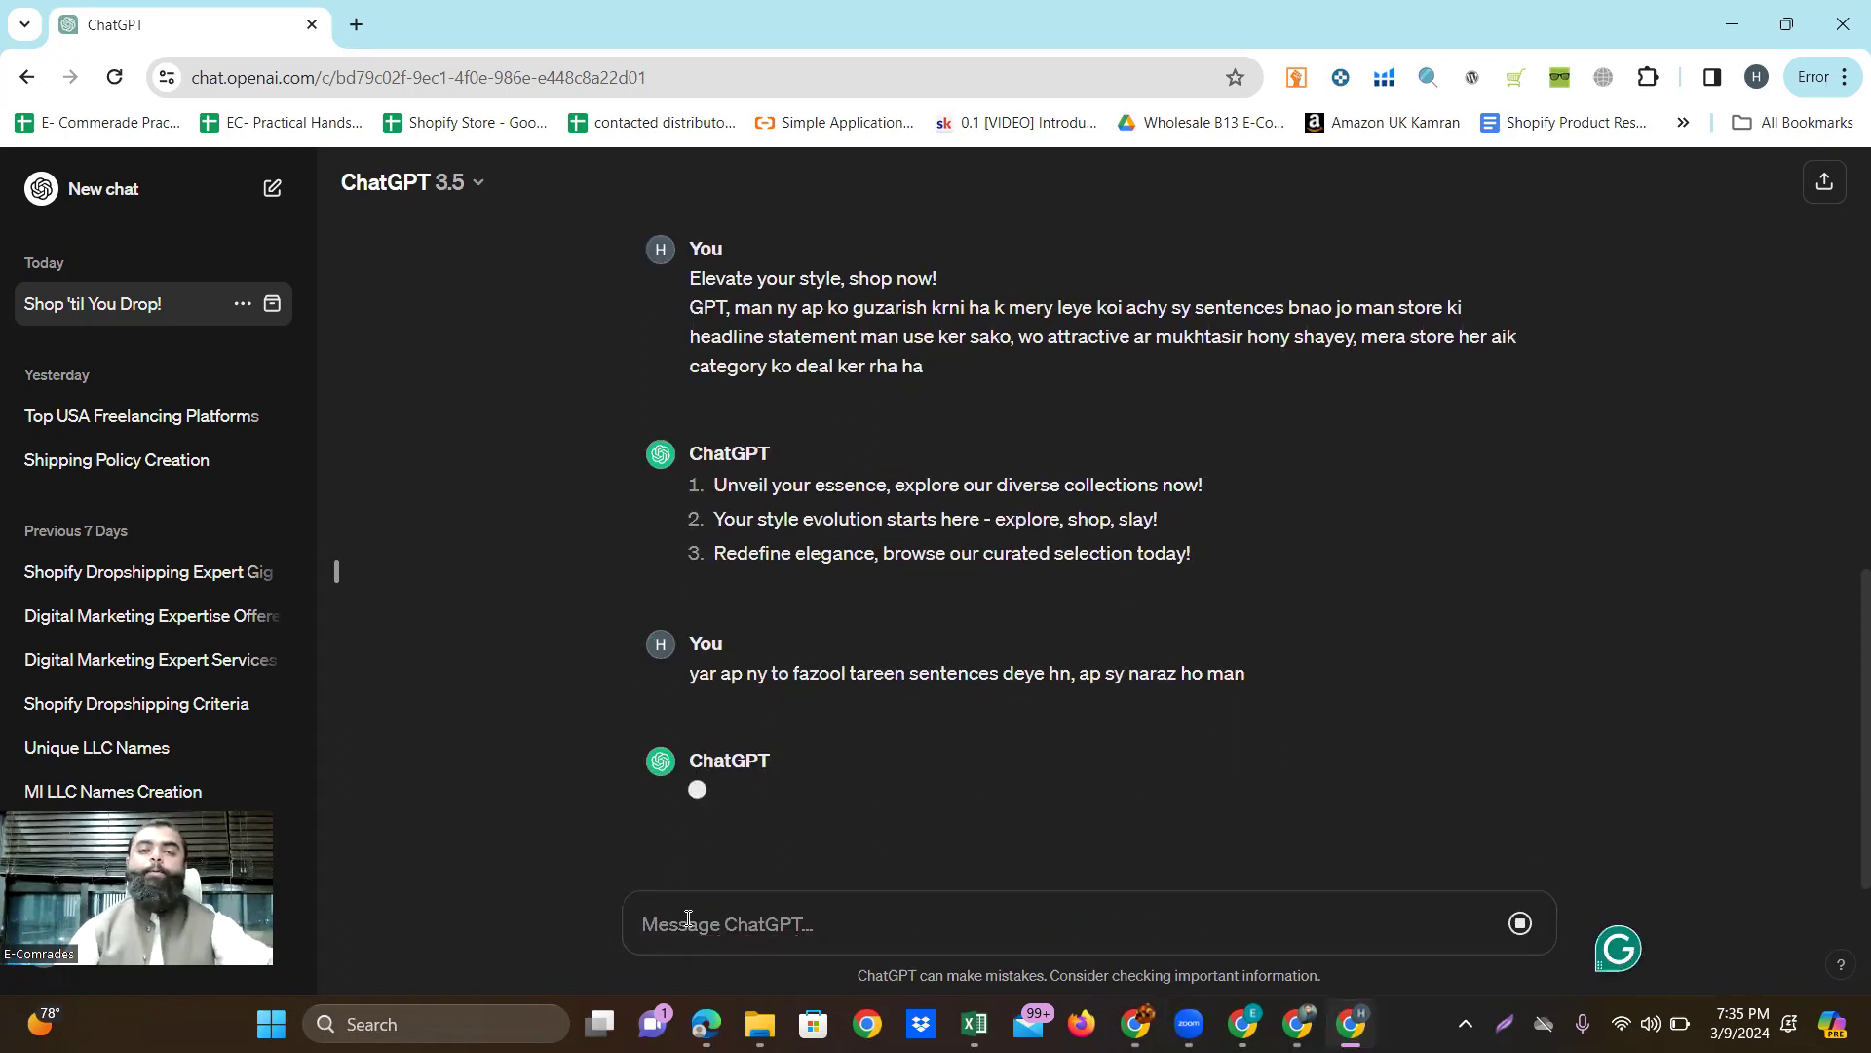
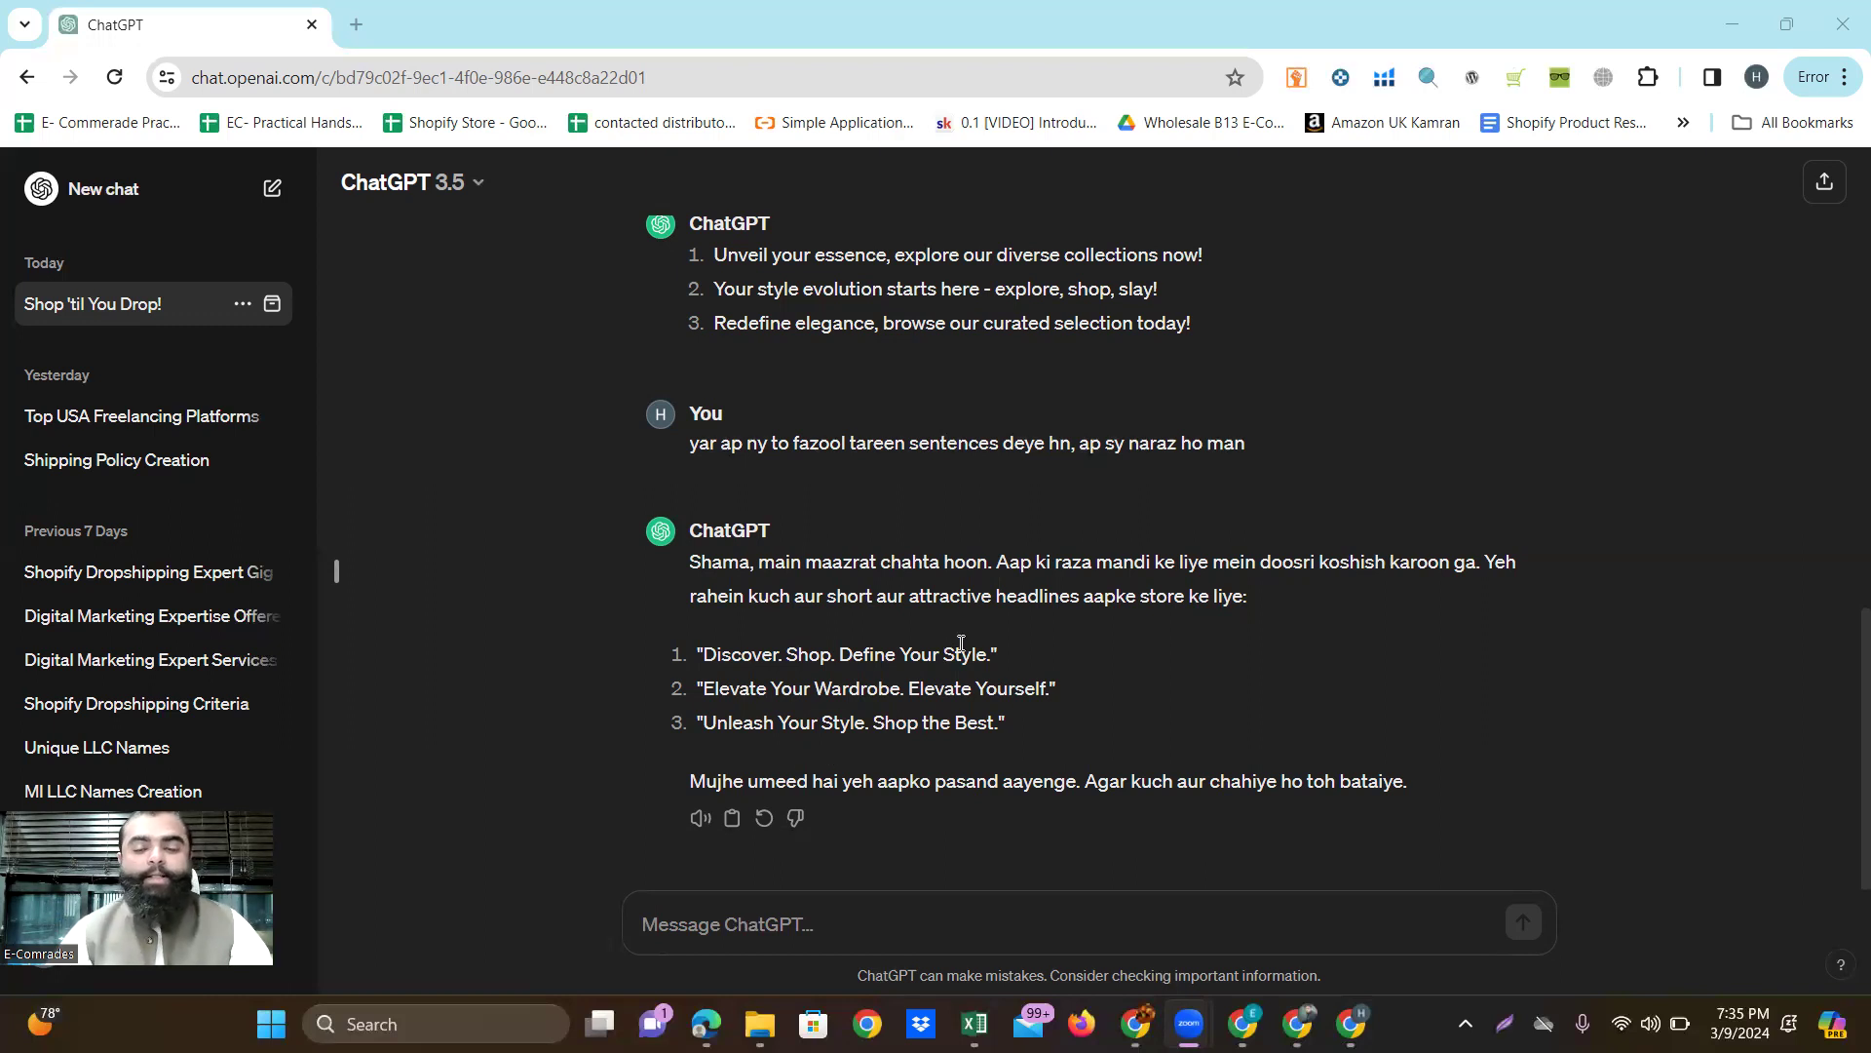
Switch to the Shopify theme editor, leave the heading settings, and reload the live storefront to check the banner heading.
click(1243, 1024)
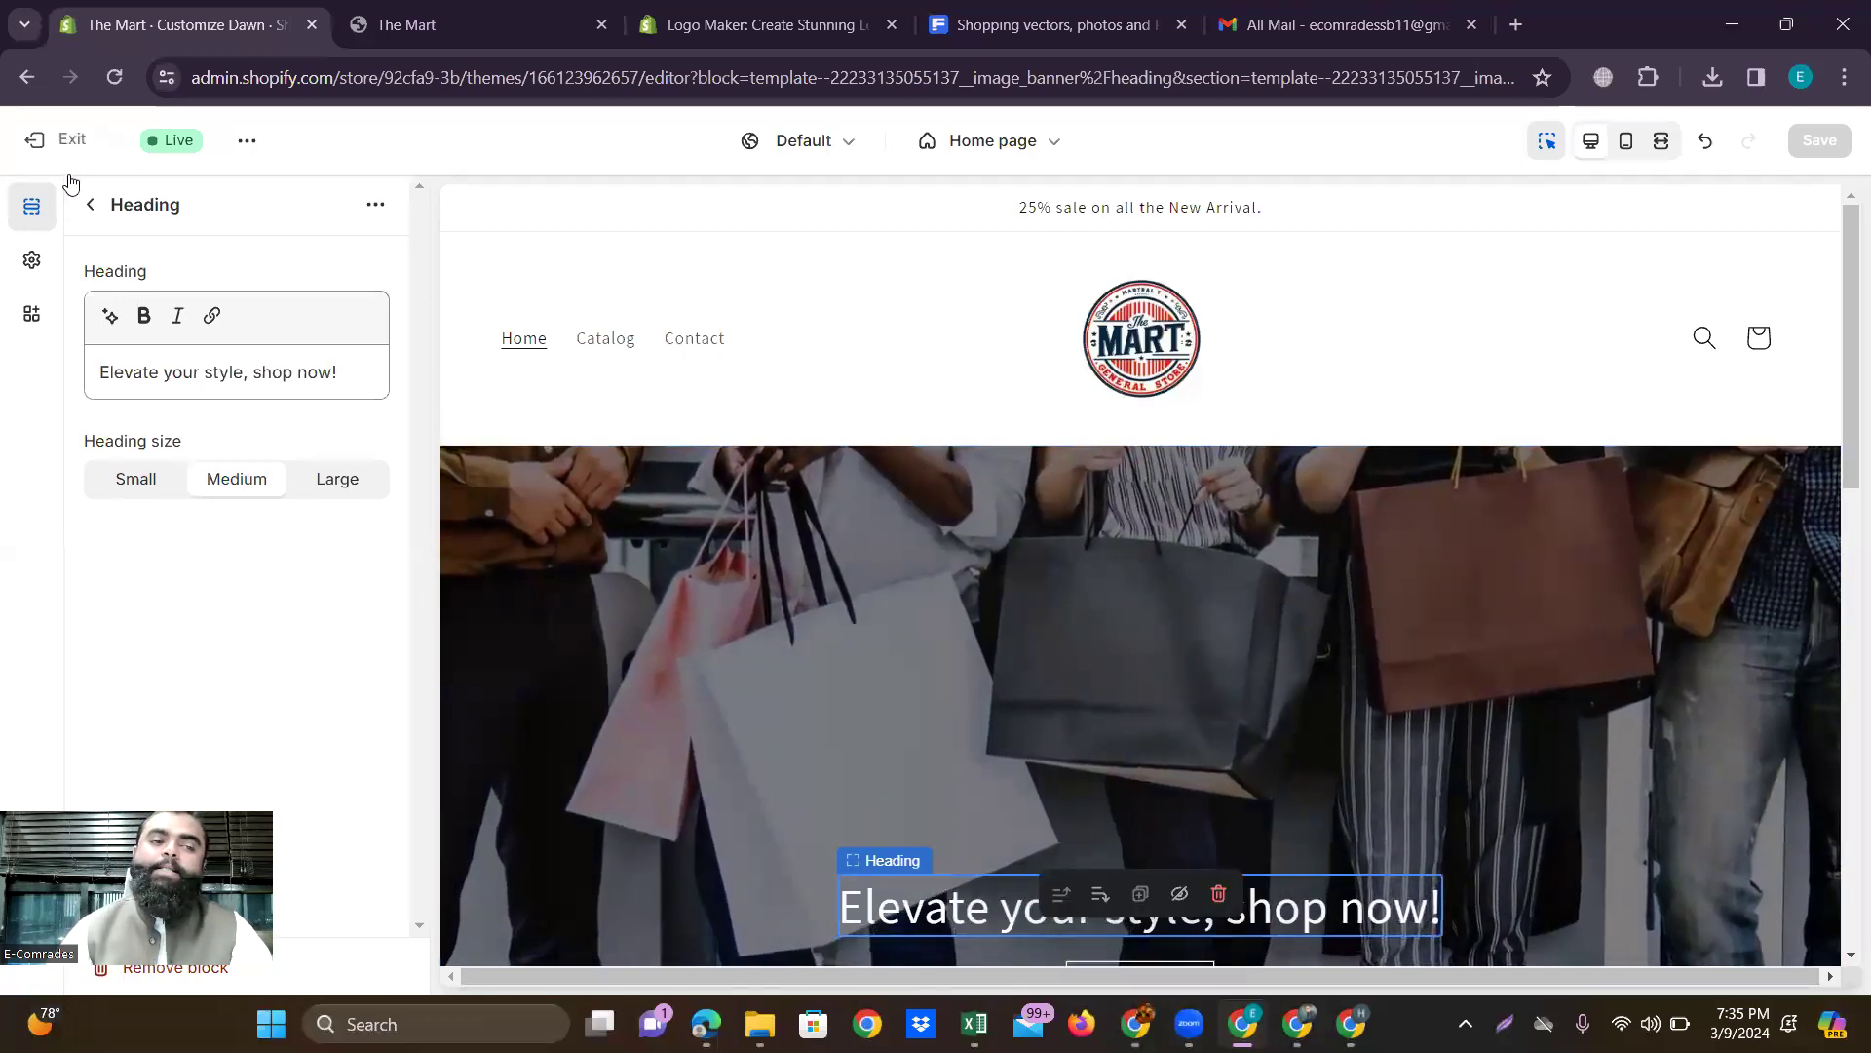
click(92, 207)
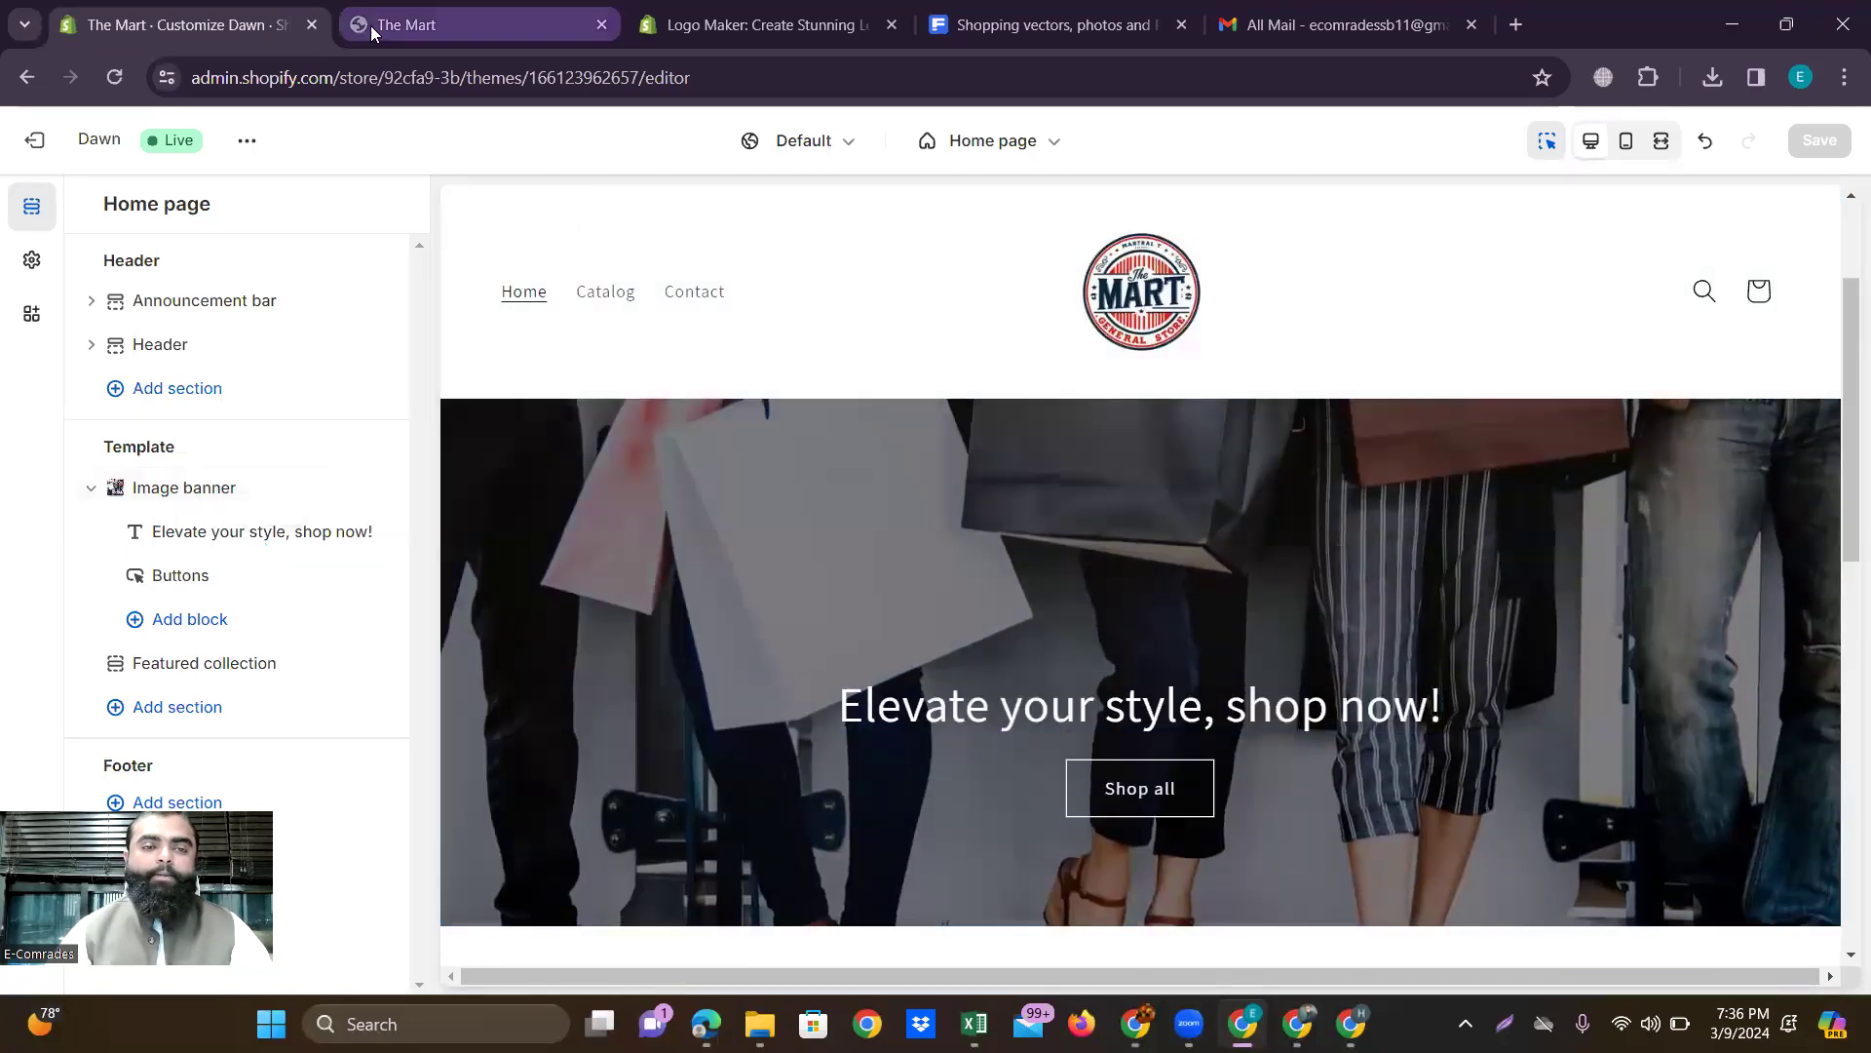
click(361, 21)
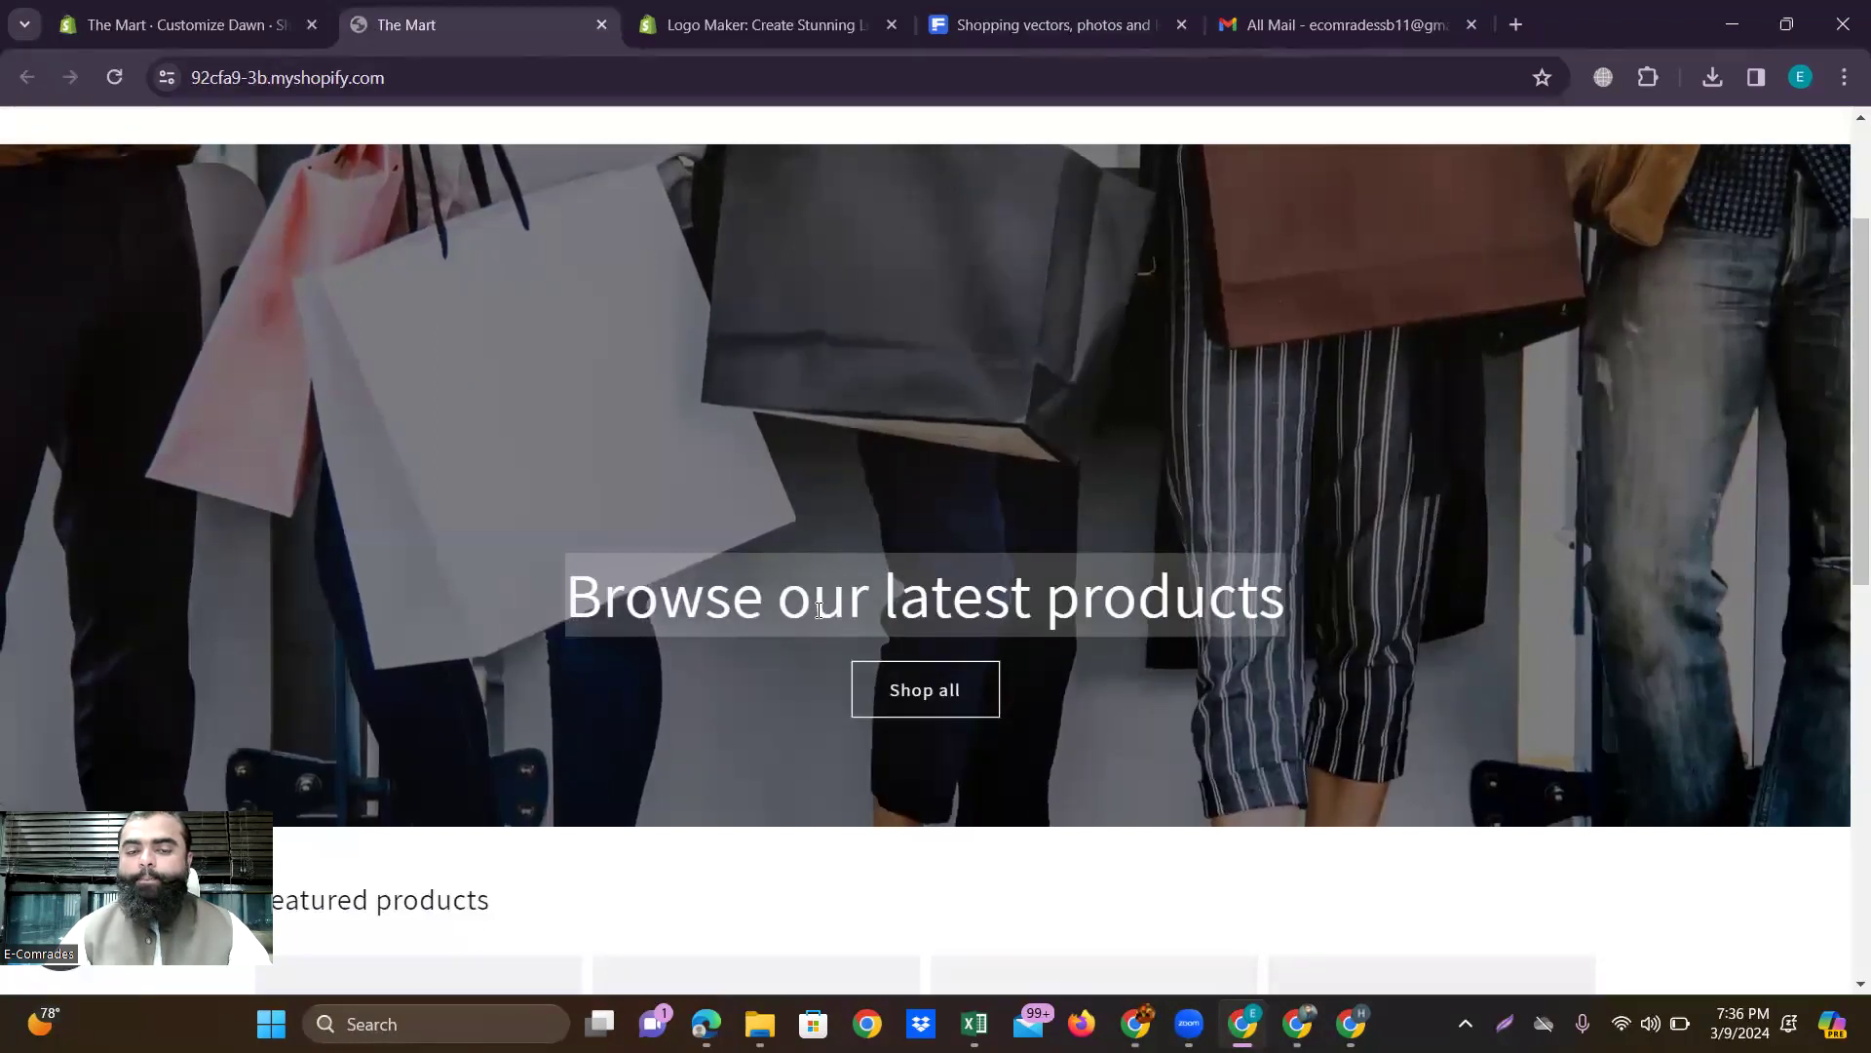
click(116, 76)
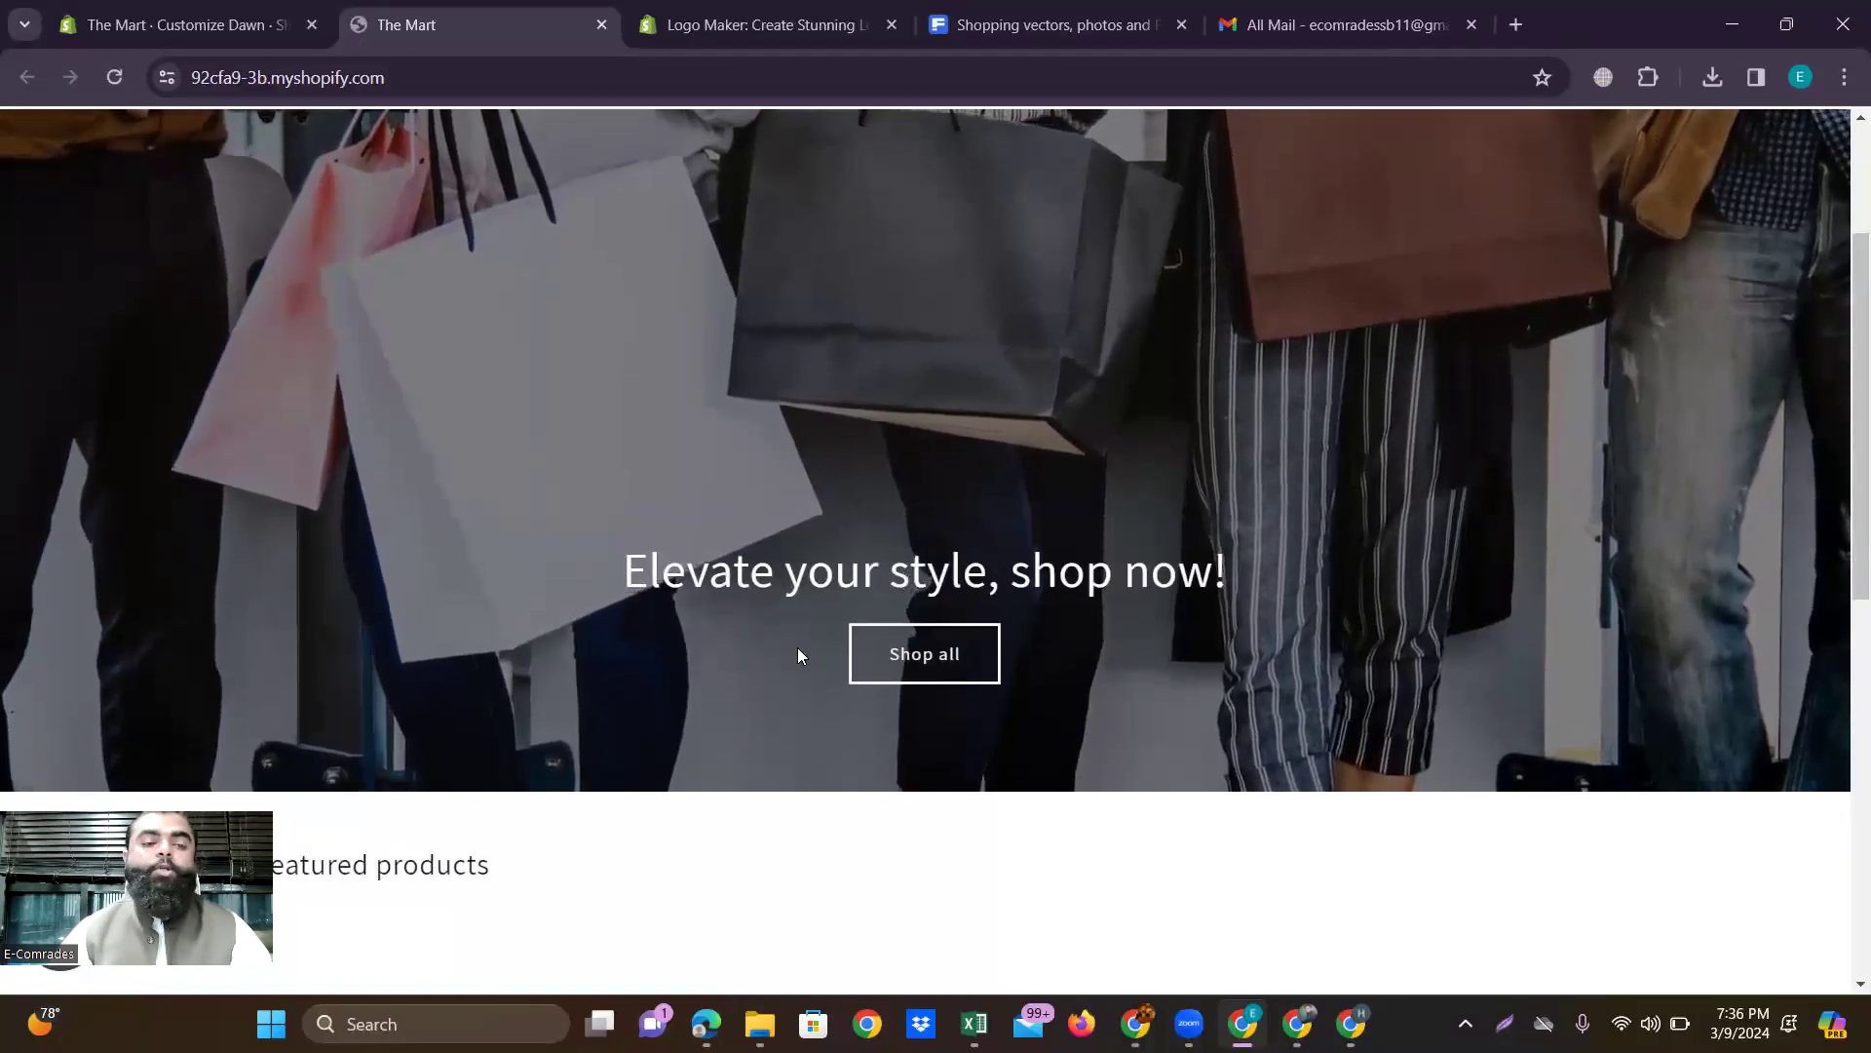
Return to the theme editor, set the image banner's first button label to "Shop Now", and save the theme.
click(159, 25)
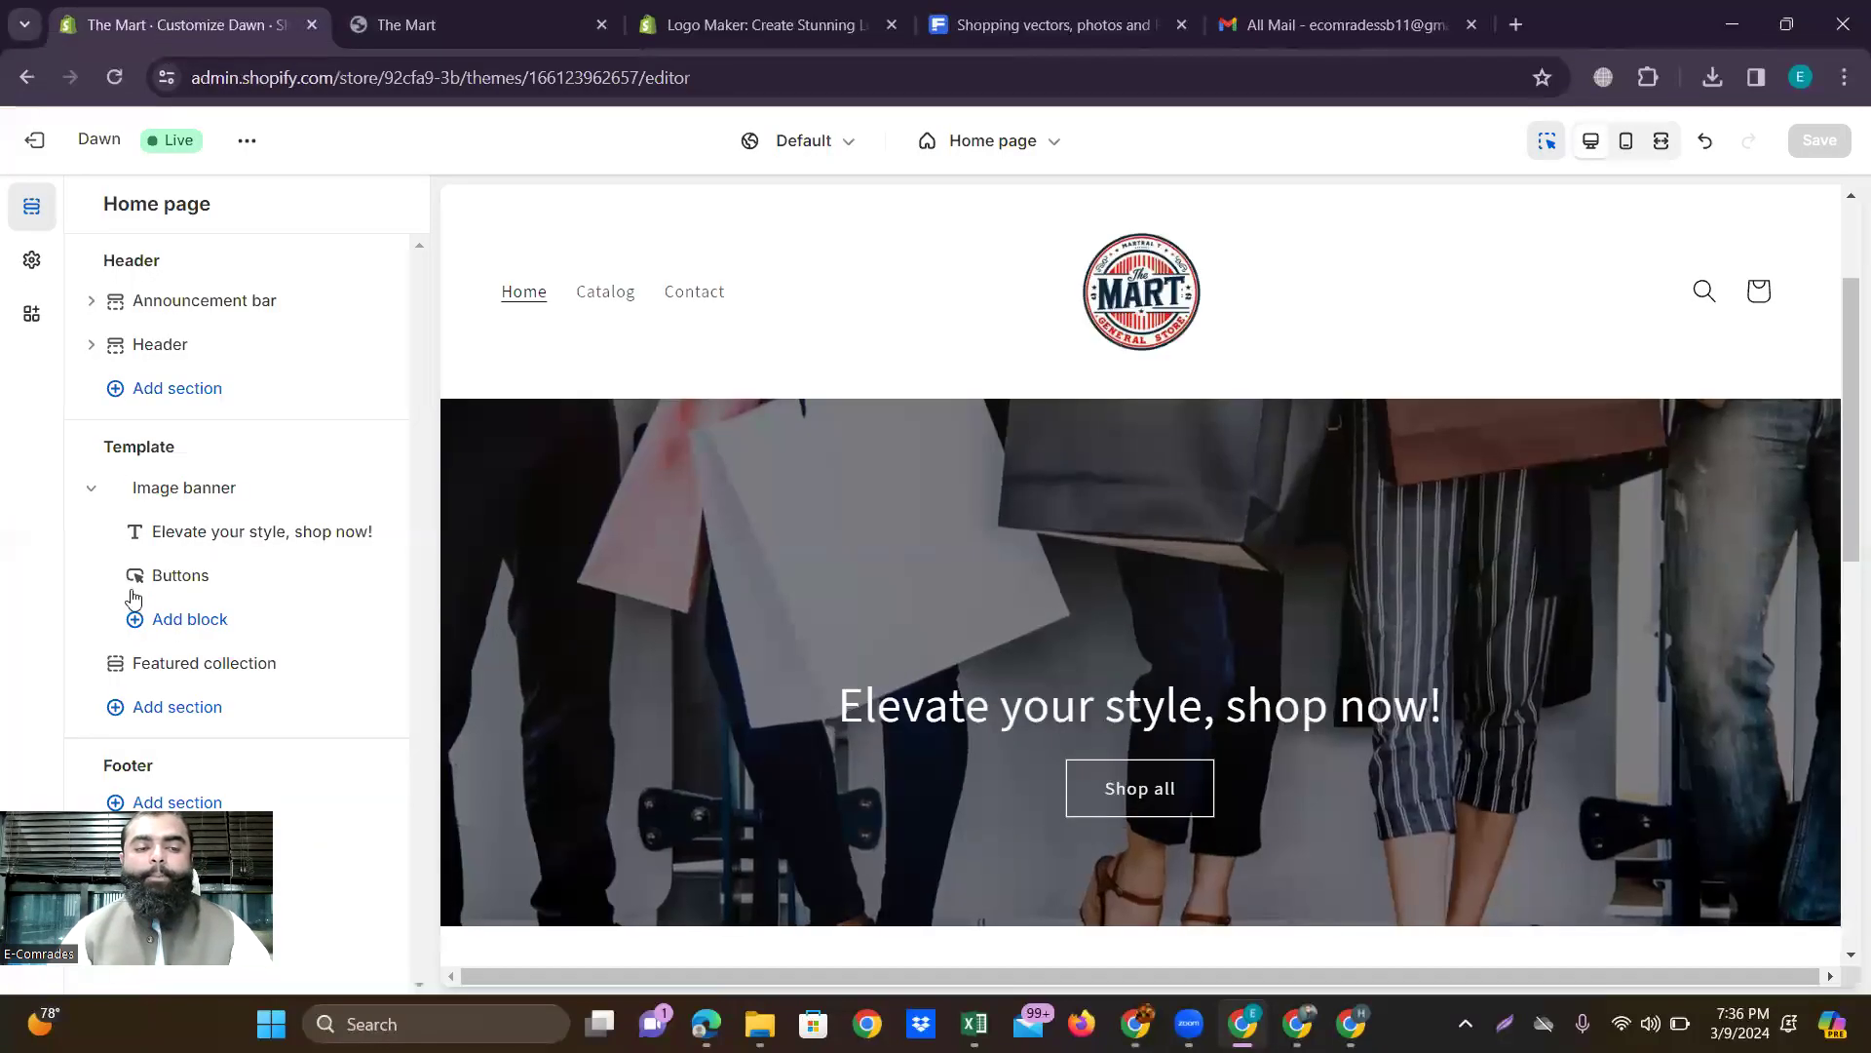
click(177, 572)
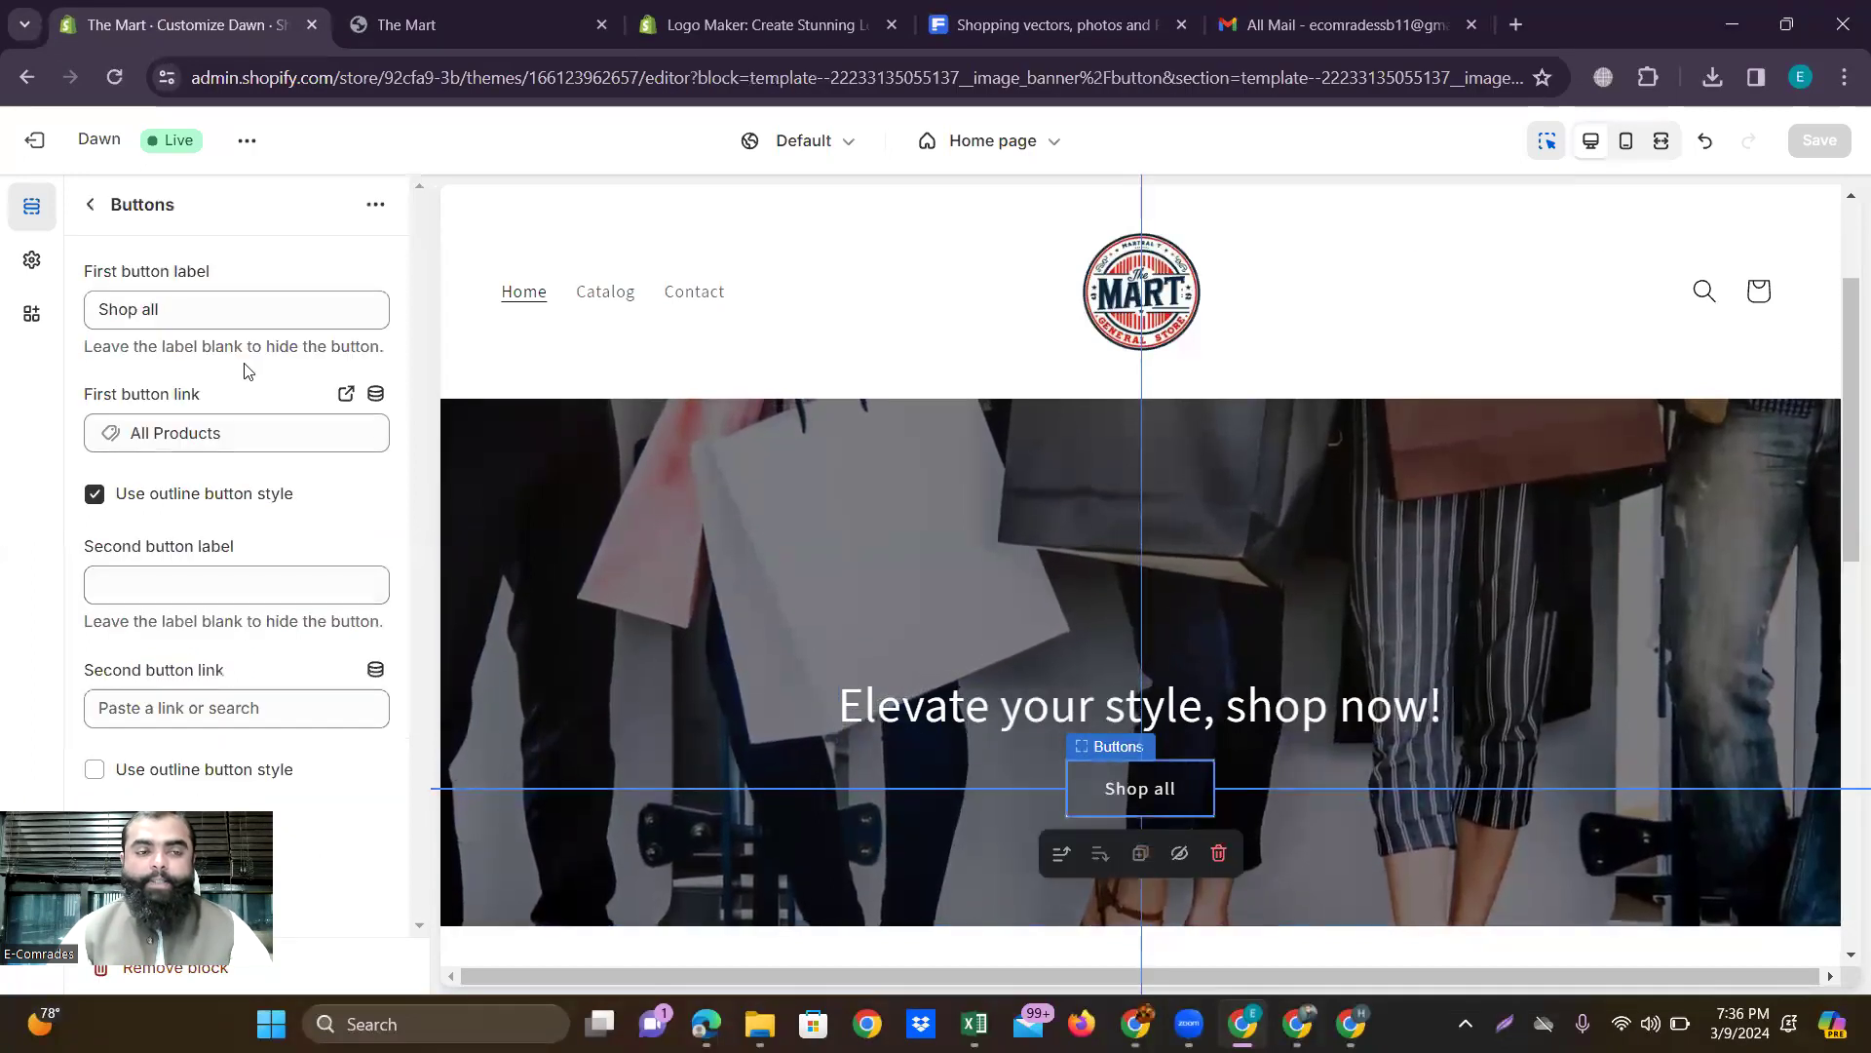
click(193, 308)
key(BackSpace)
key(BackSpace)
key(BackSpace)
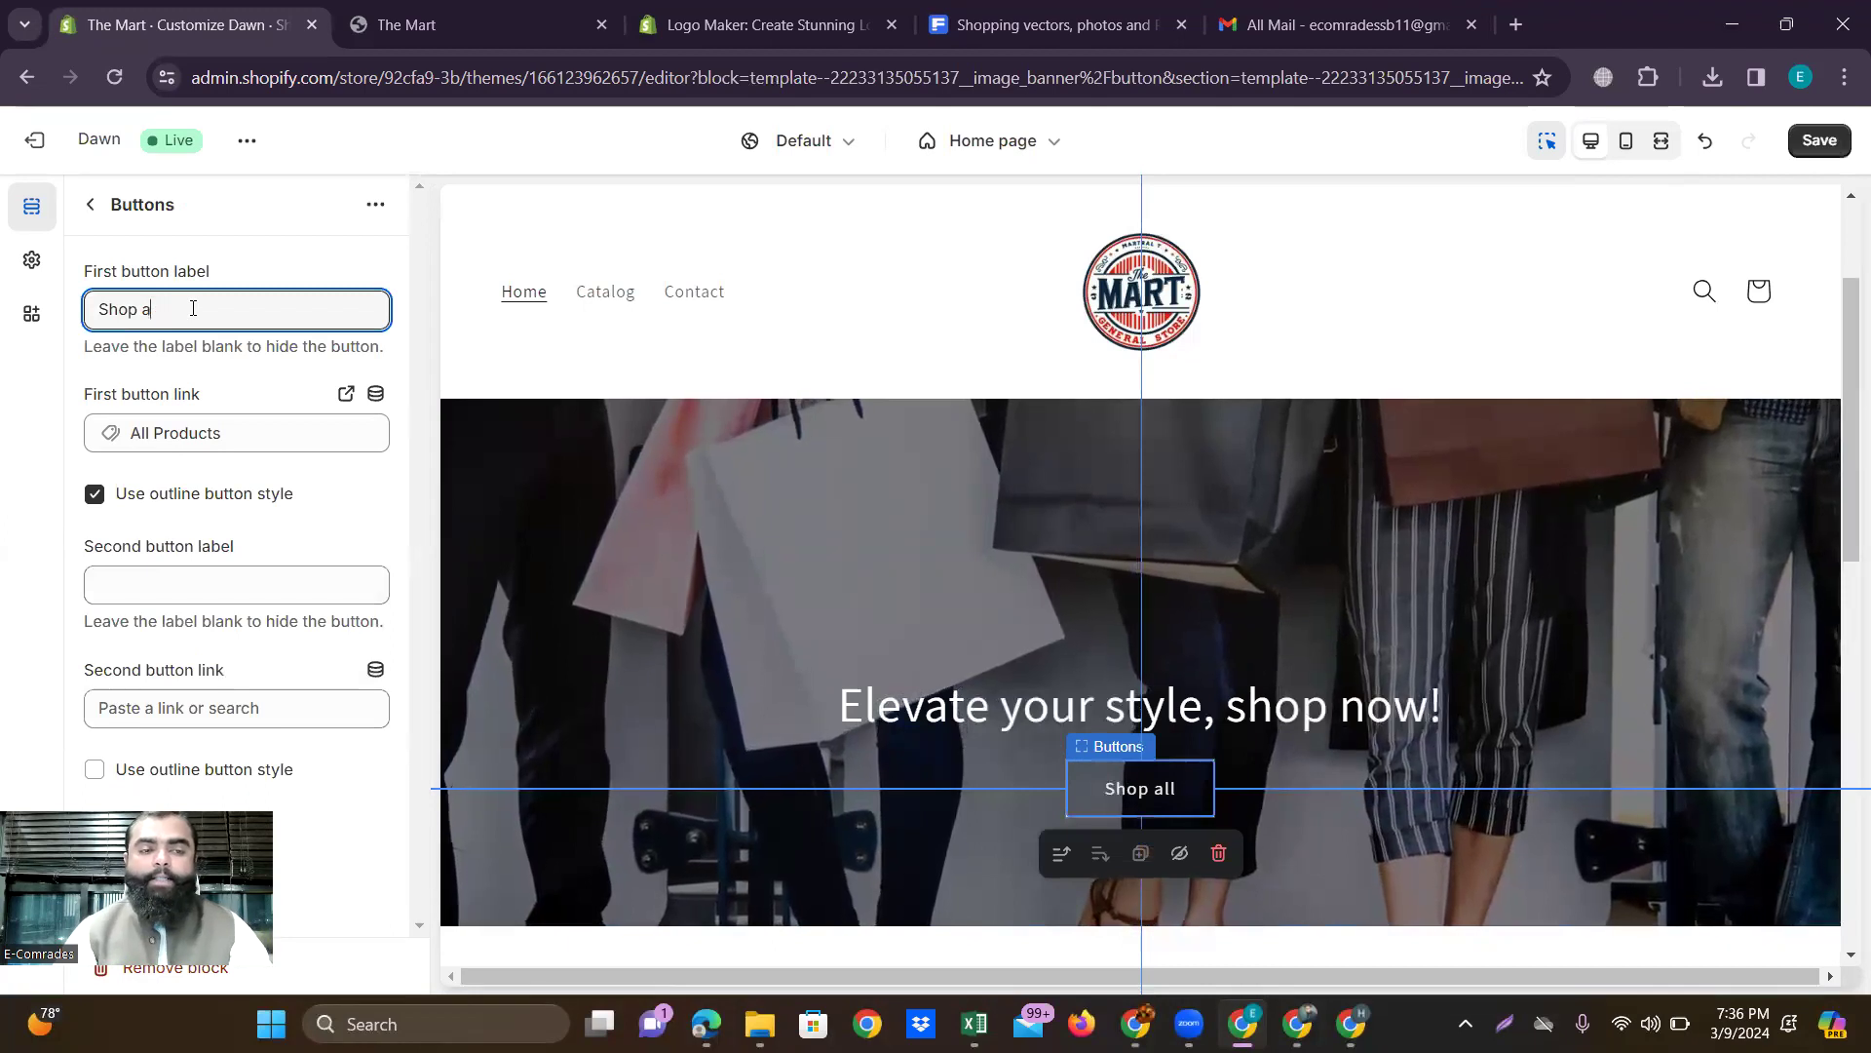
text(Now)
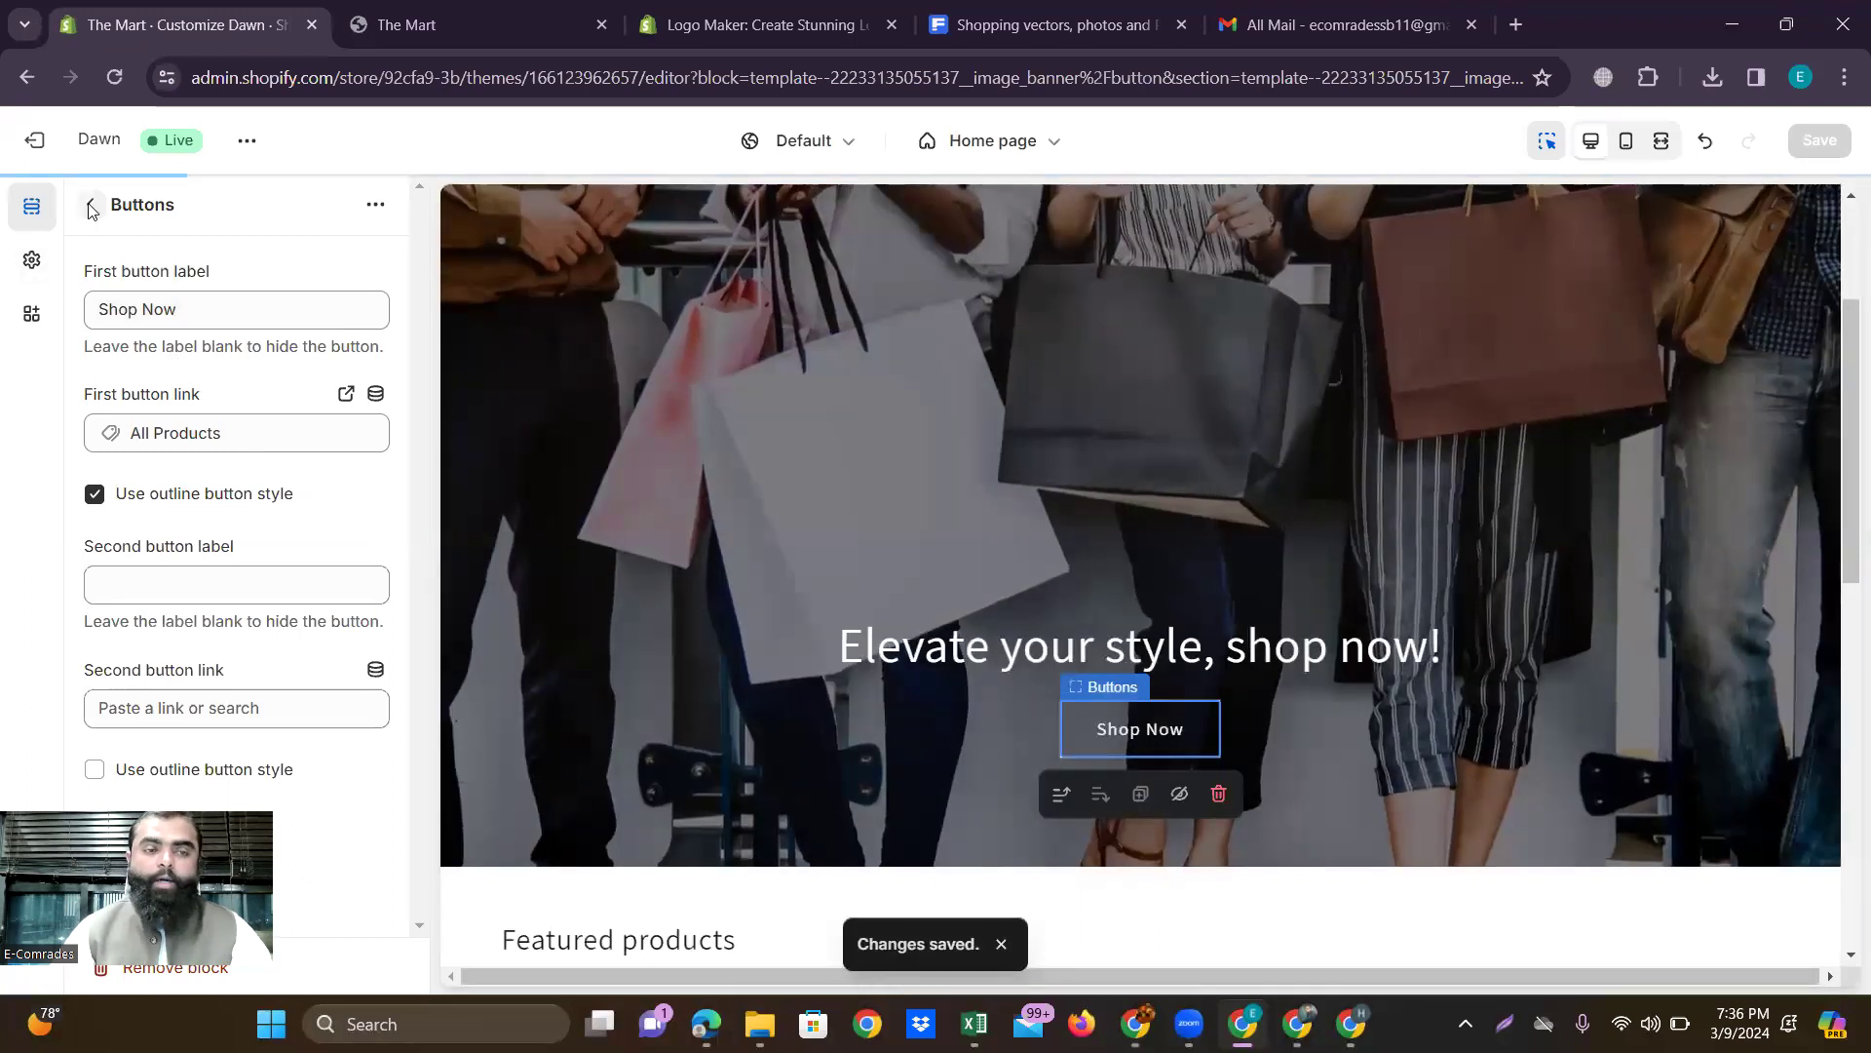
Add a Text block to the image banner section and save the theme.
click(88, 206)
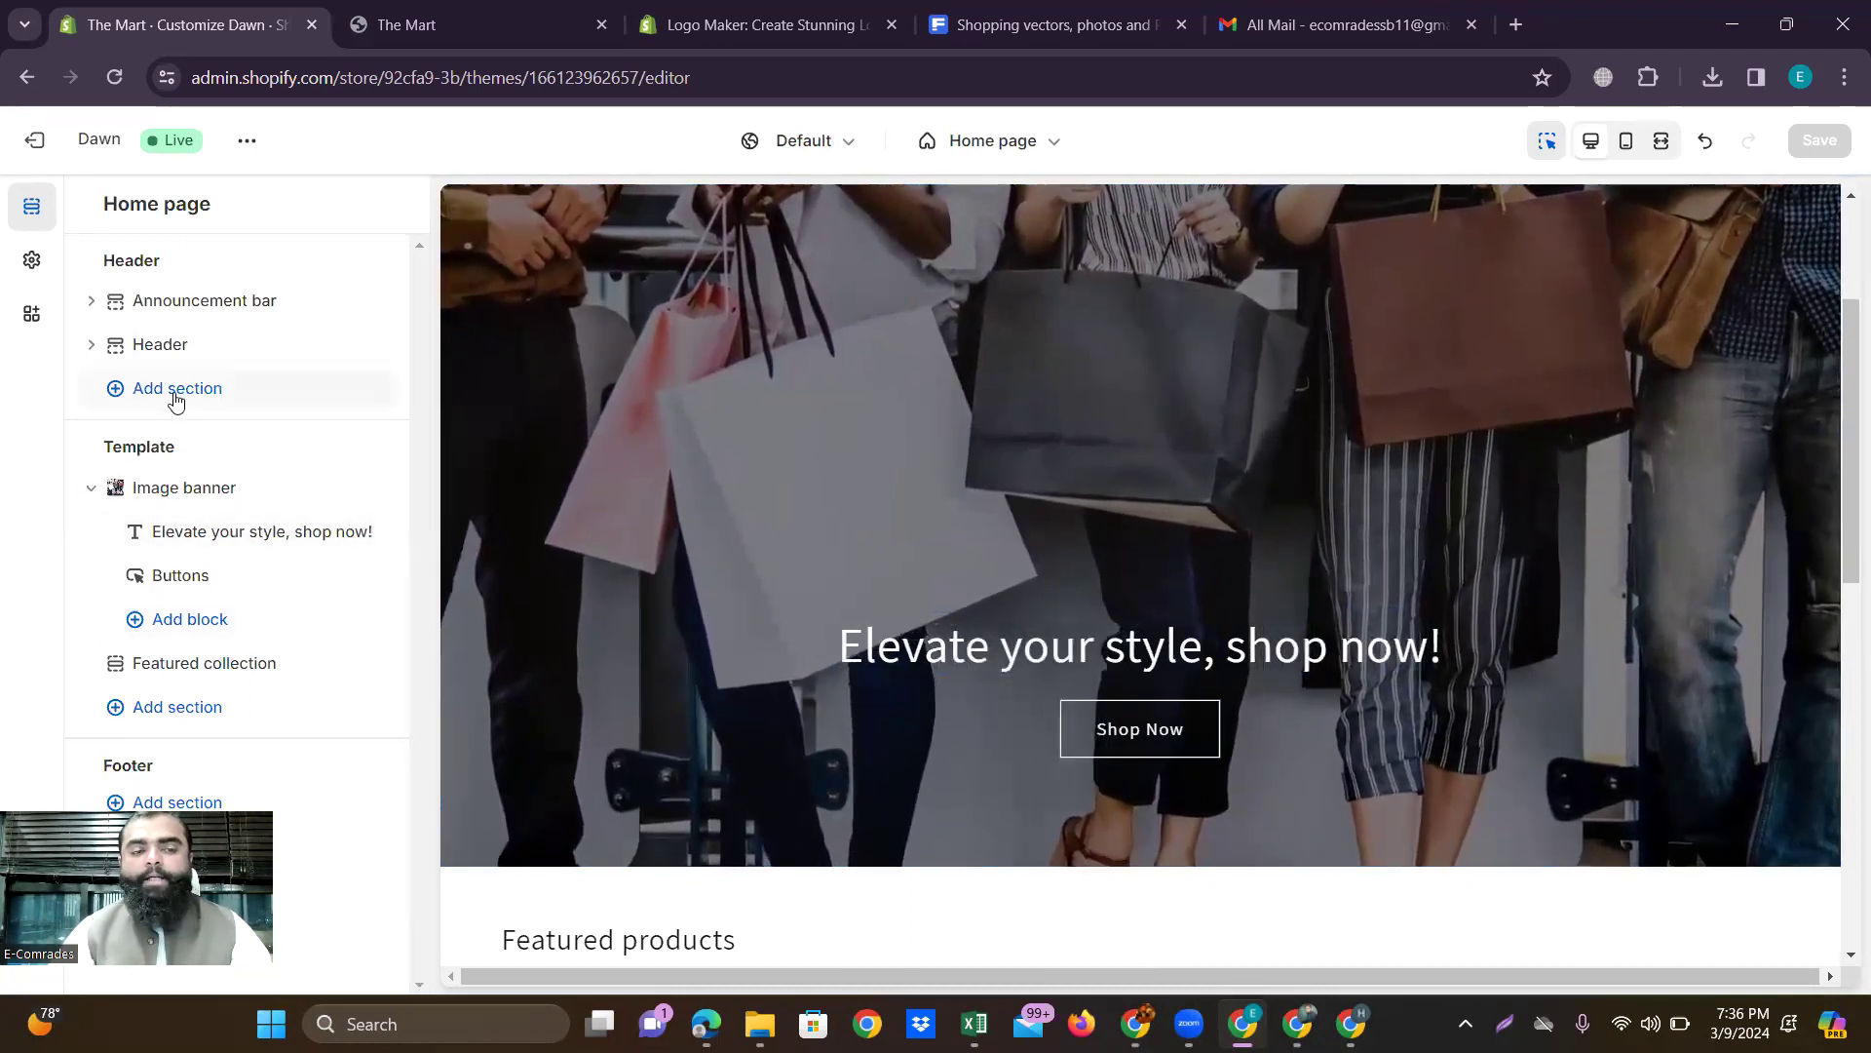
click(190, 621)
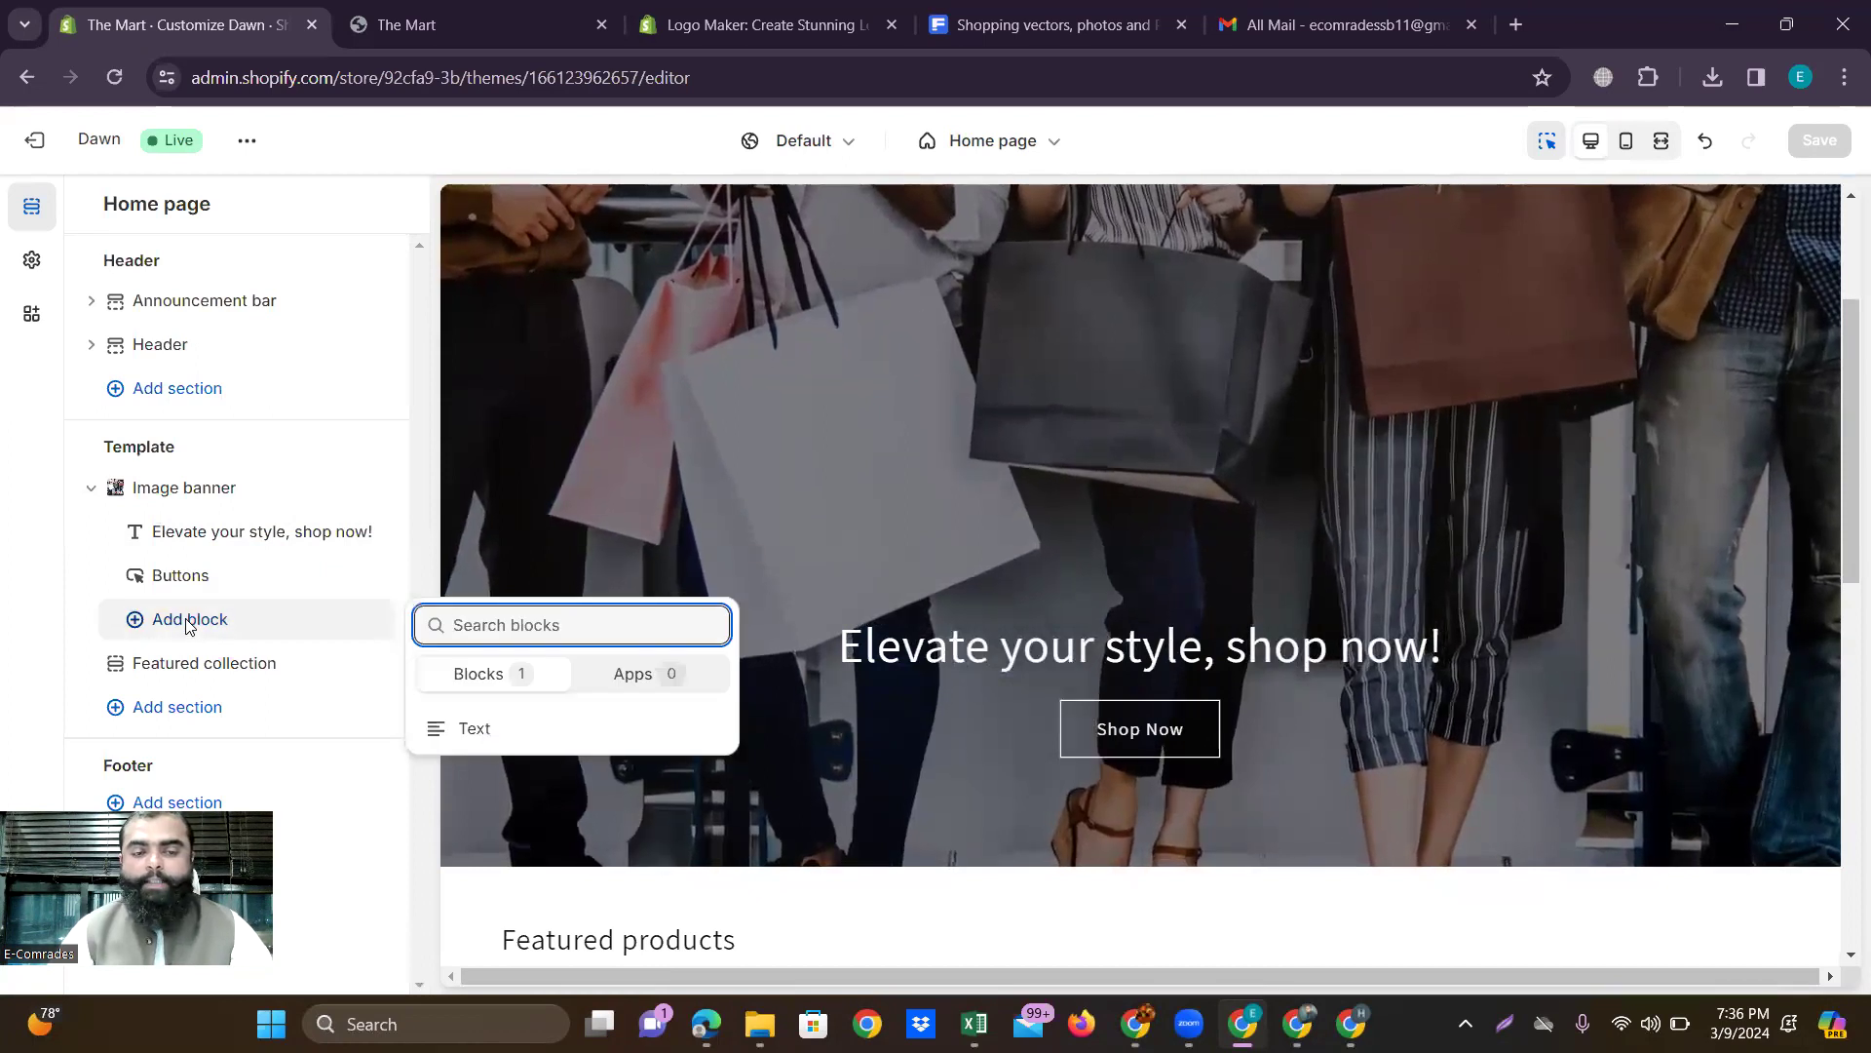
click(478, 729)
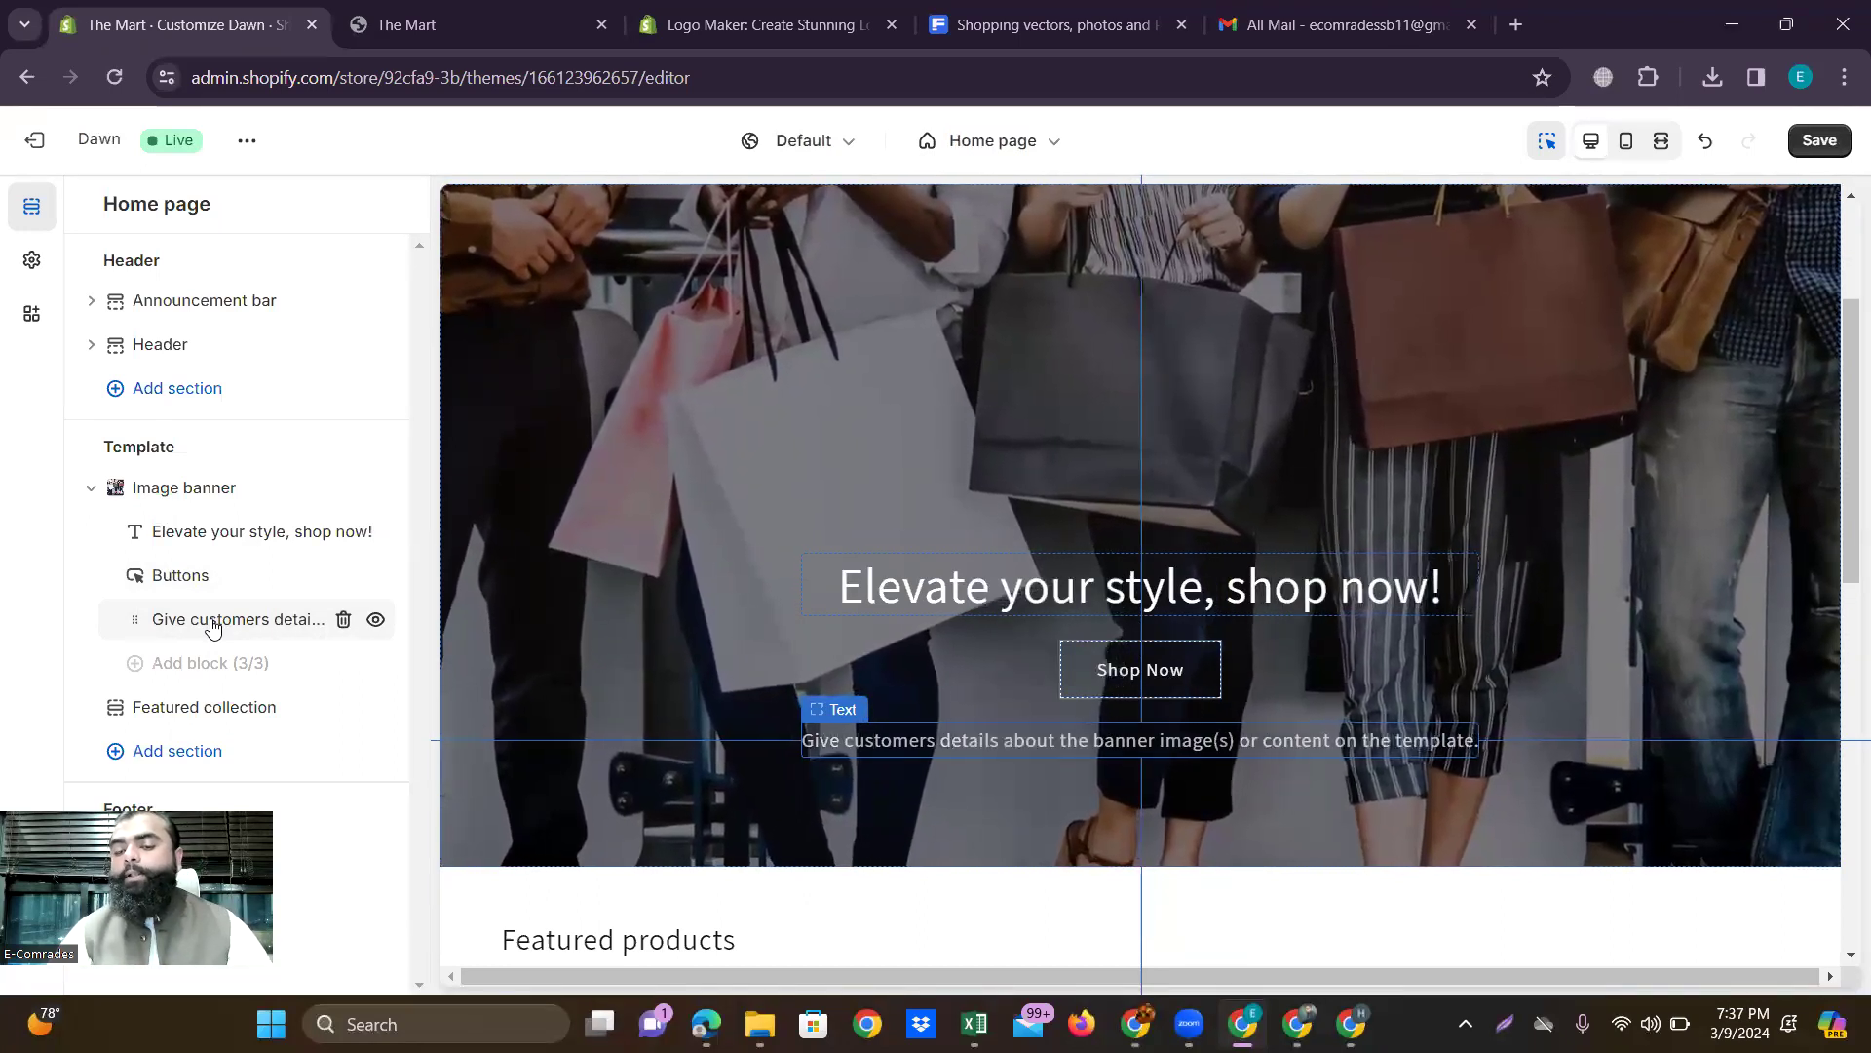
click(1819, 140)
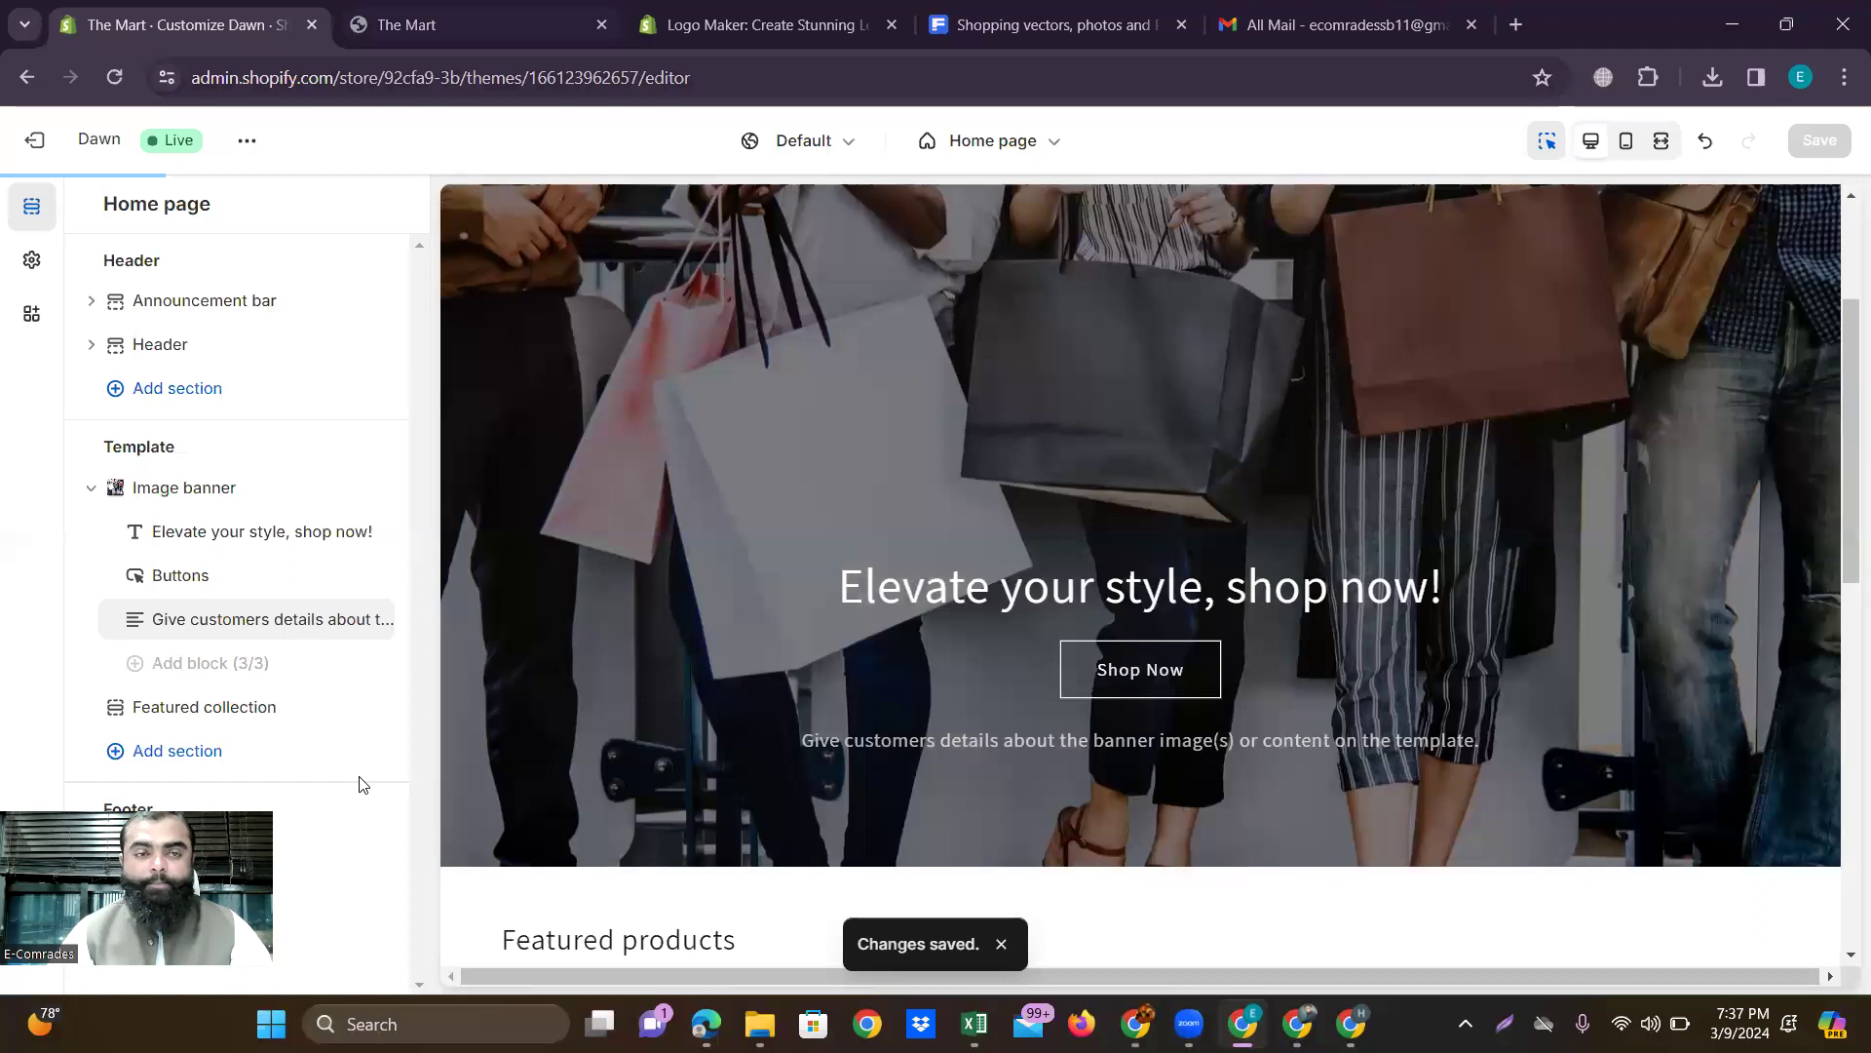
Switch to the live storefront and reload it to check the banner's added text block.
click(419, 25)
click(114, 77)
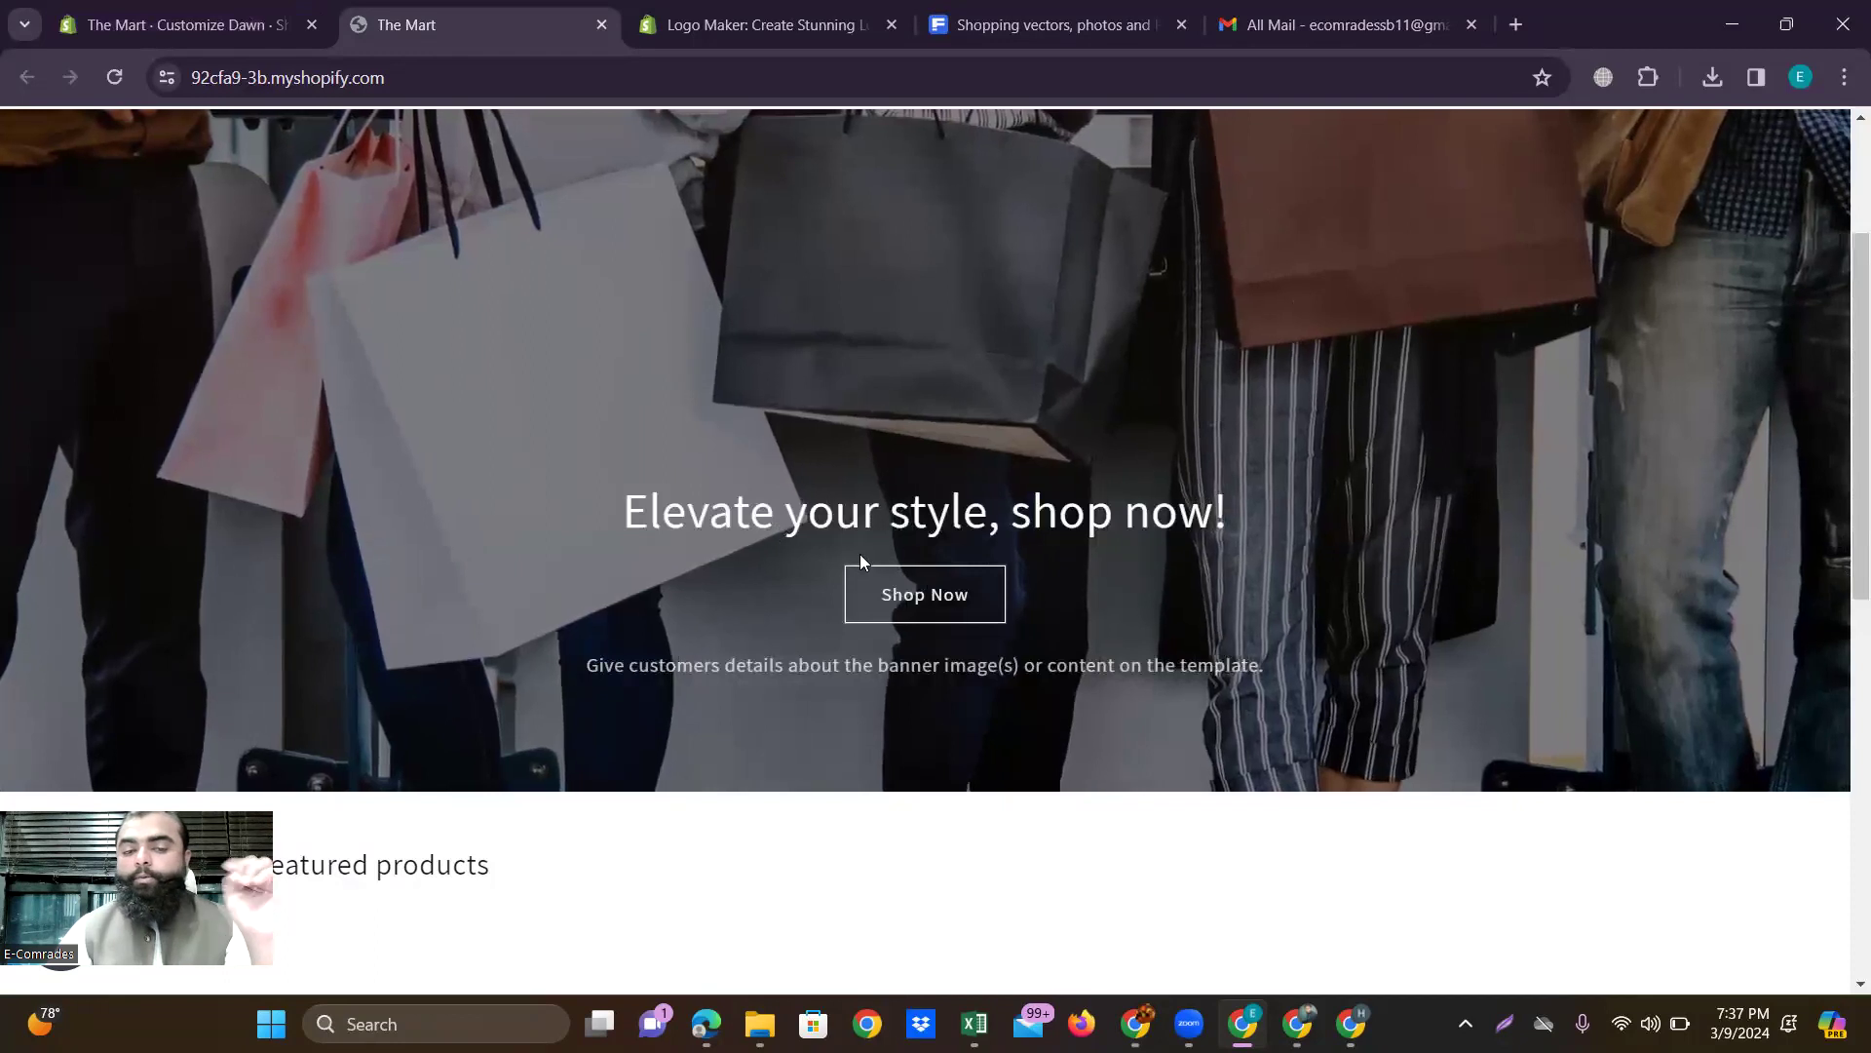
Move the image banner's text block above the Buttons block, save the theme, and reload the live storefront to check the order.
click(186, 26)
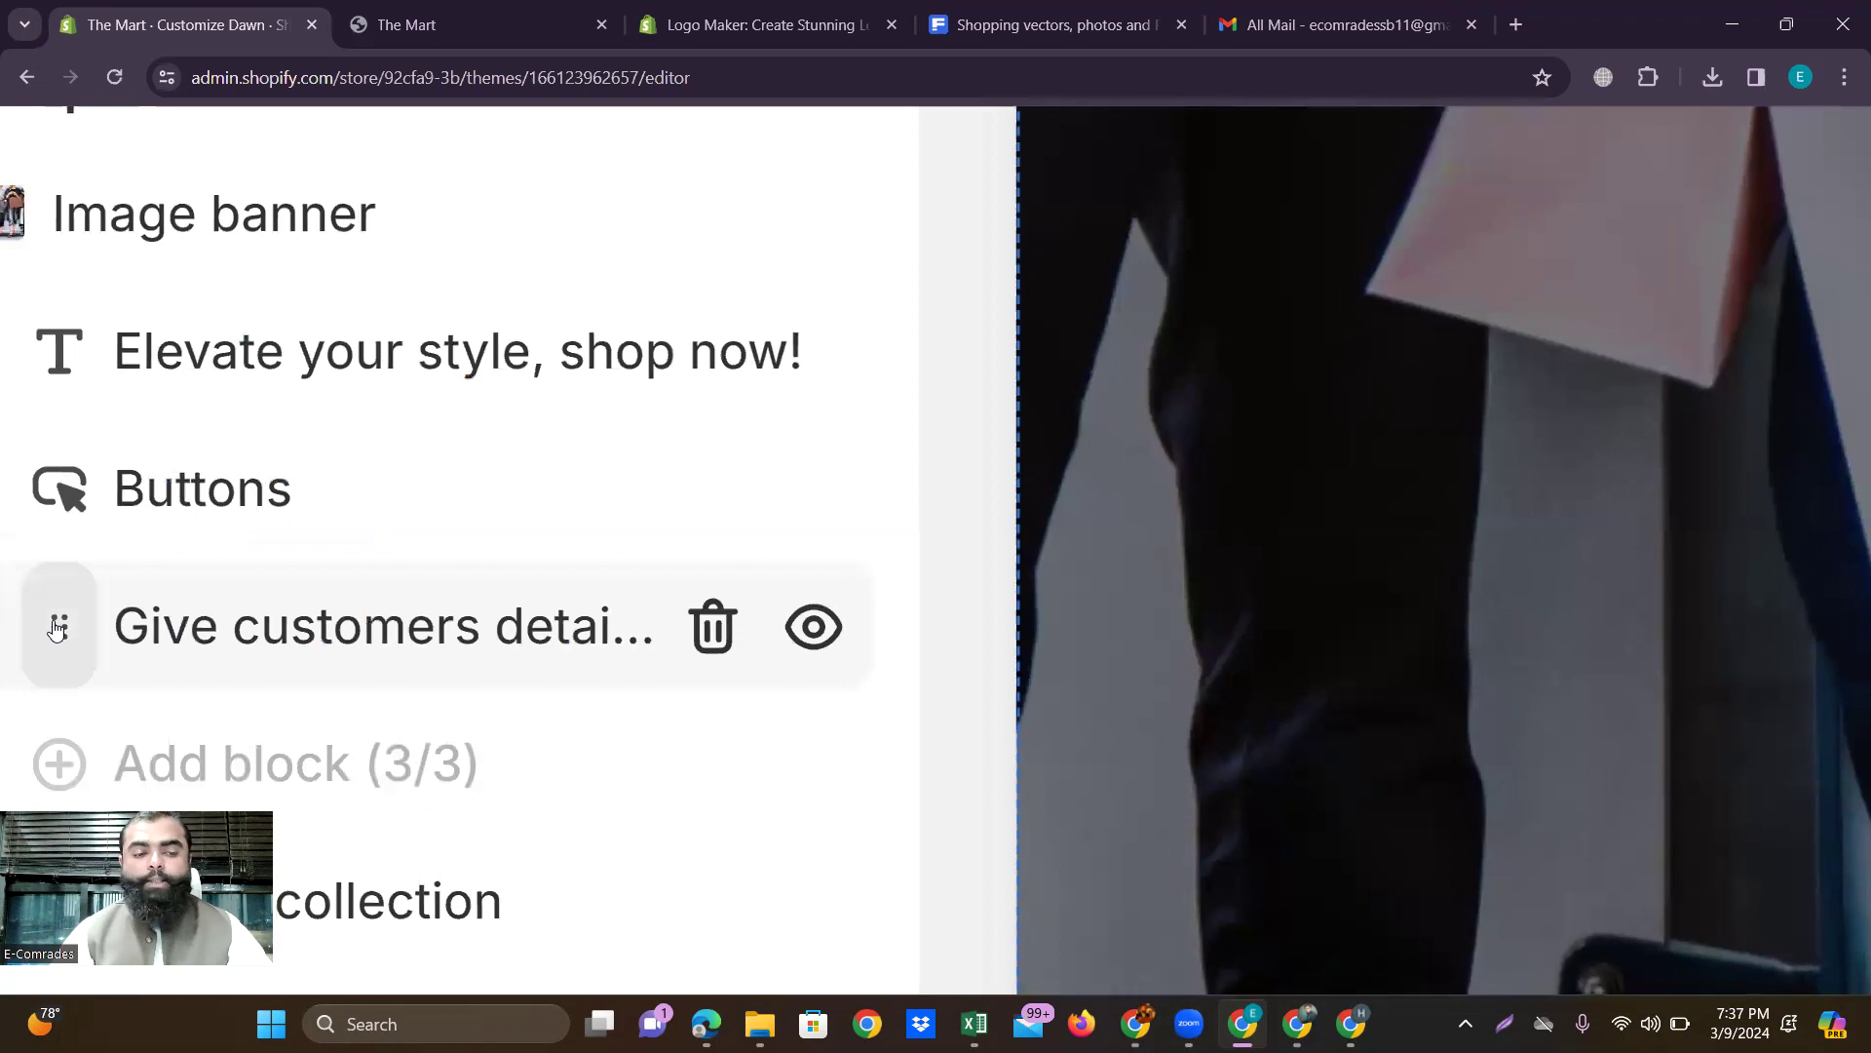
drag(56, 629, 37, 438)
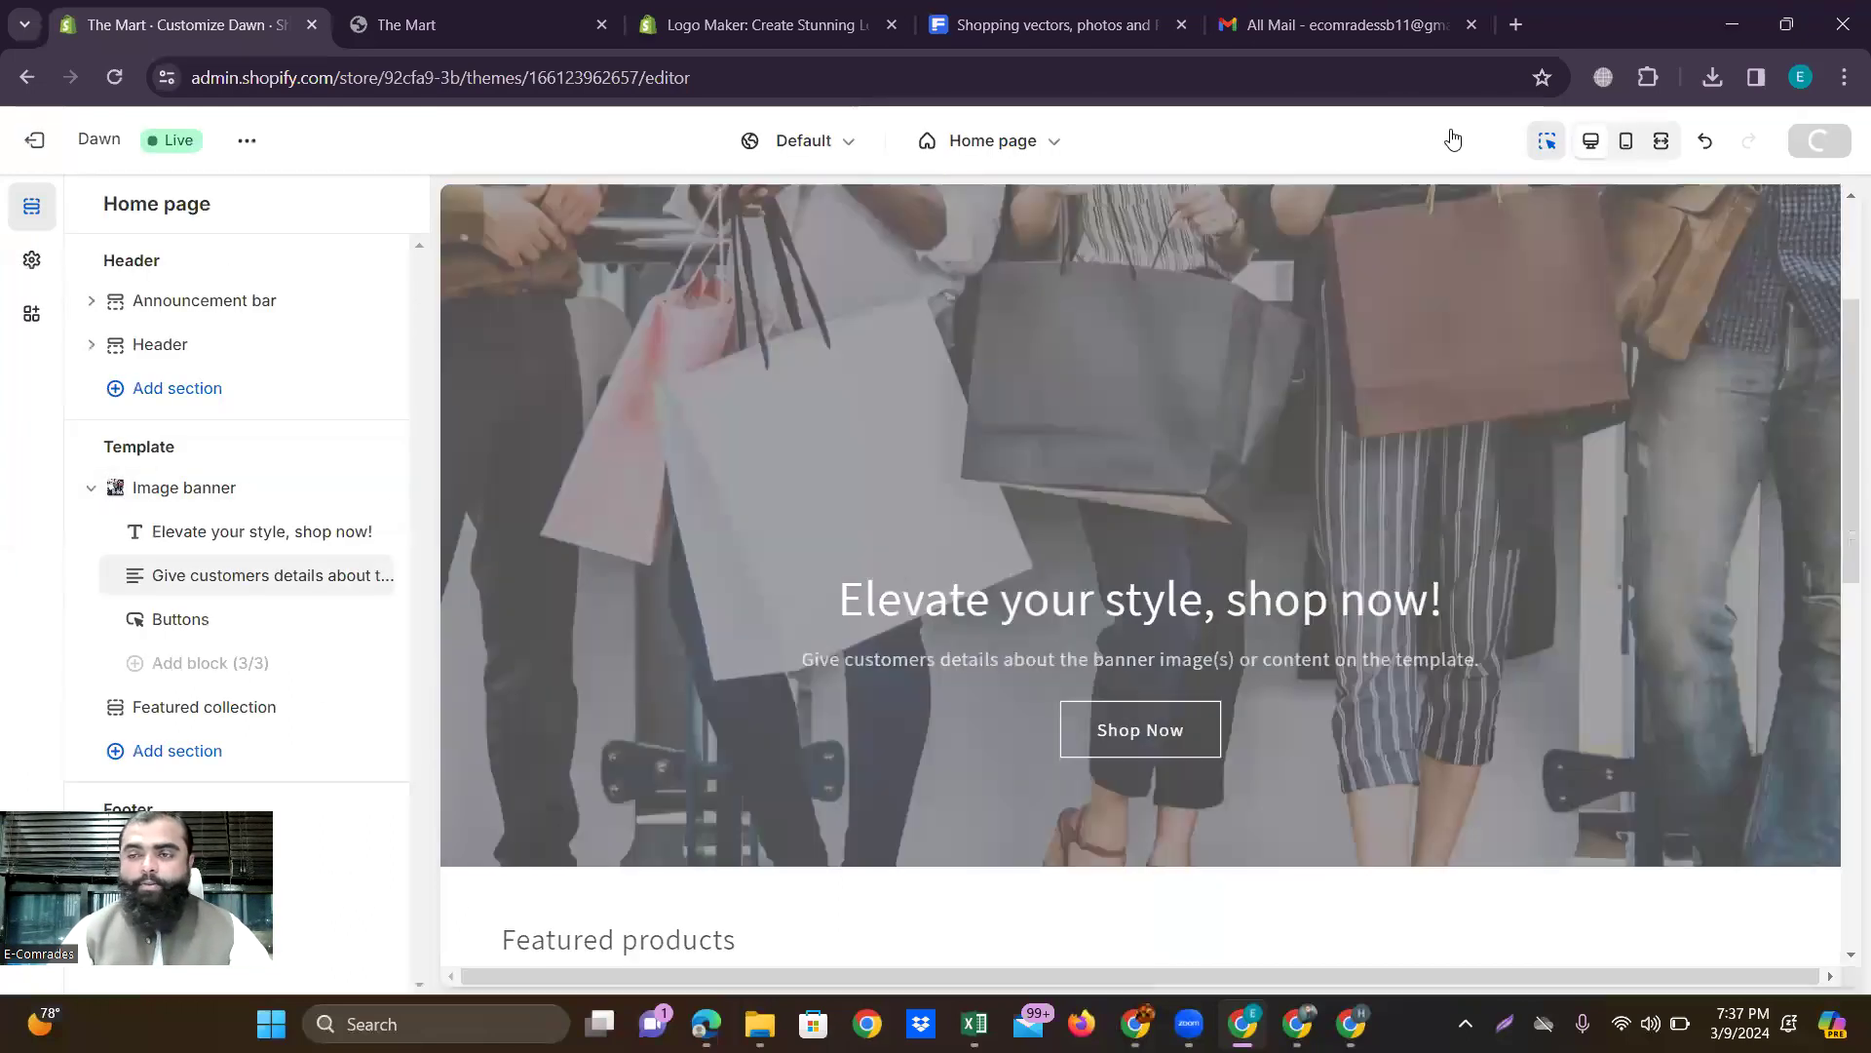
click(438, 24)
click(115, 77)
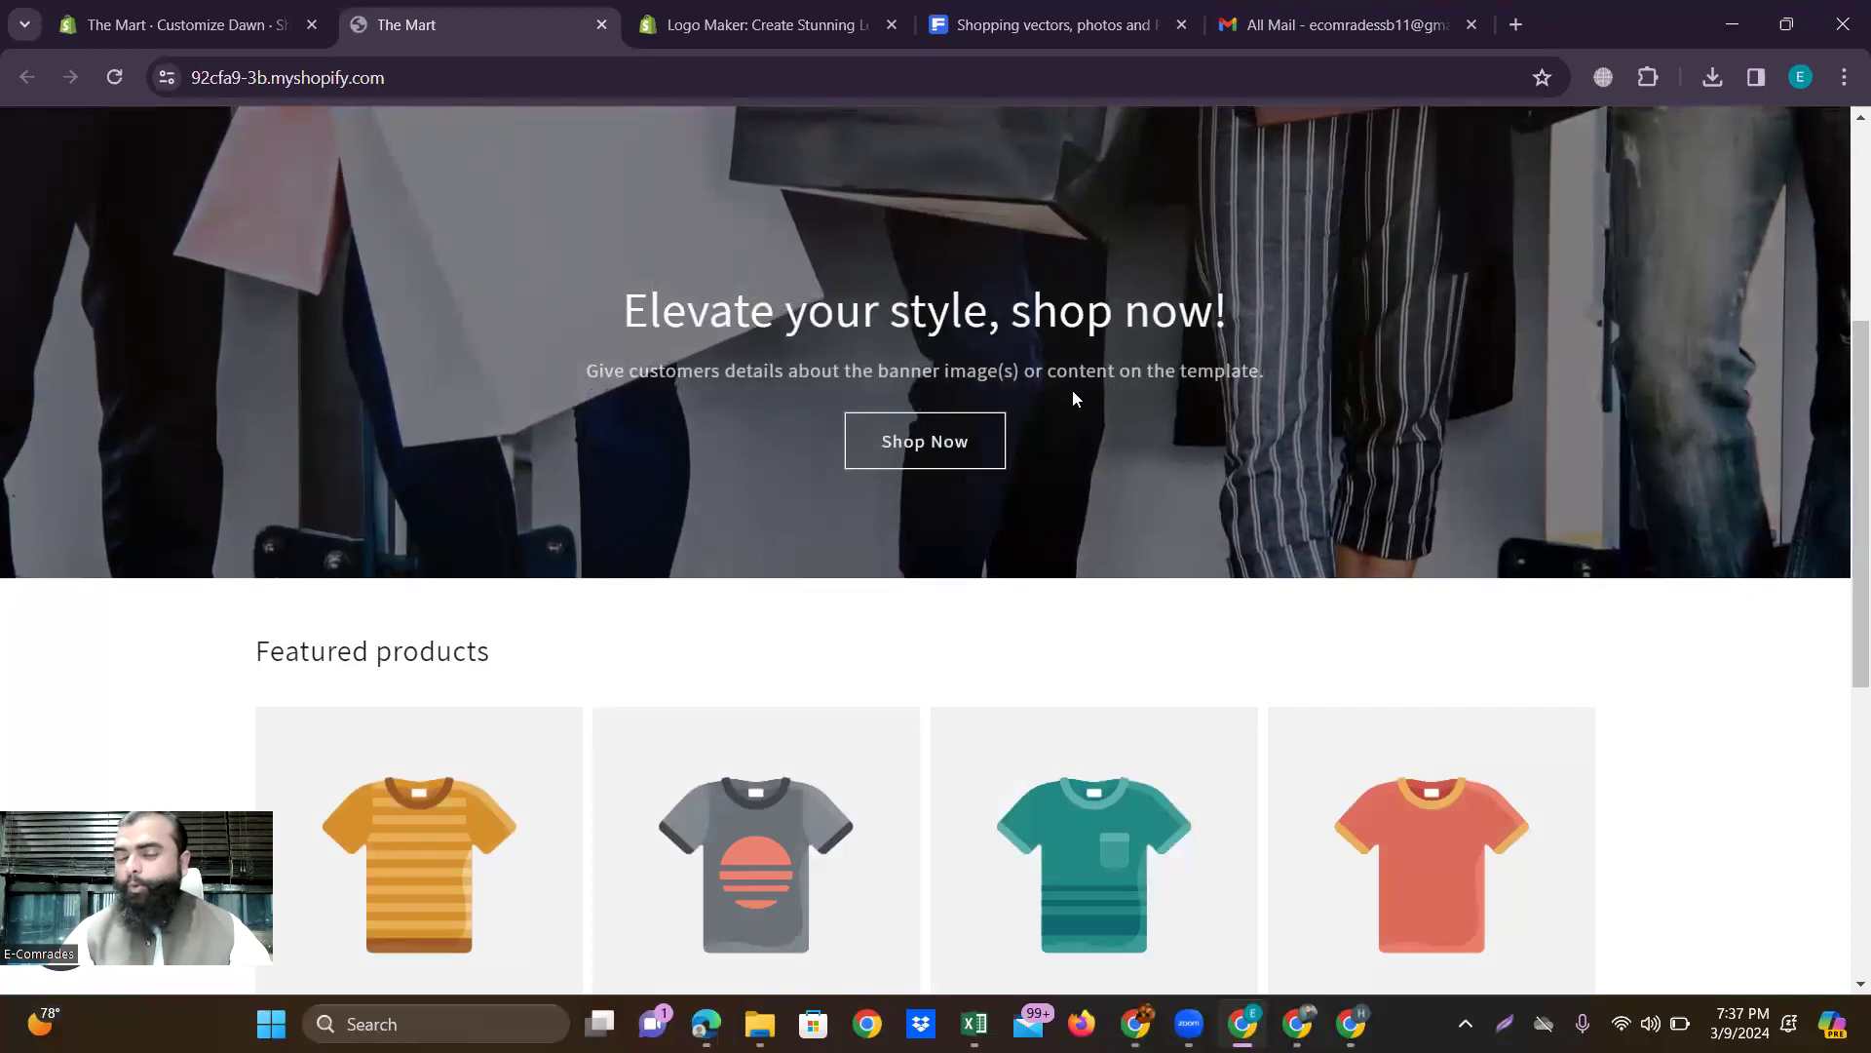
Switch to ChatGPT and send "i need brief and comprehensive statement for my store that indicates about my store information, i have A GENERAL STORE".
click(1358, 1020)
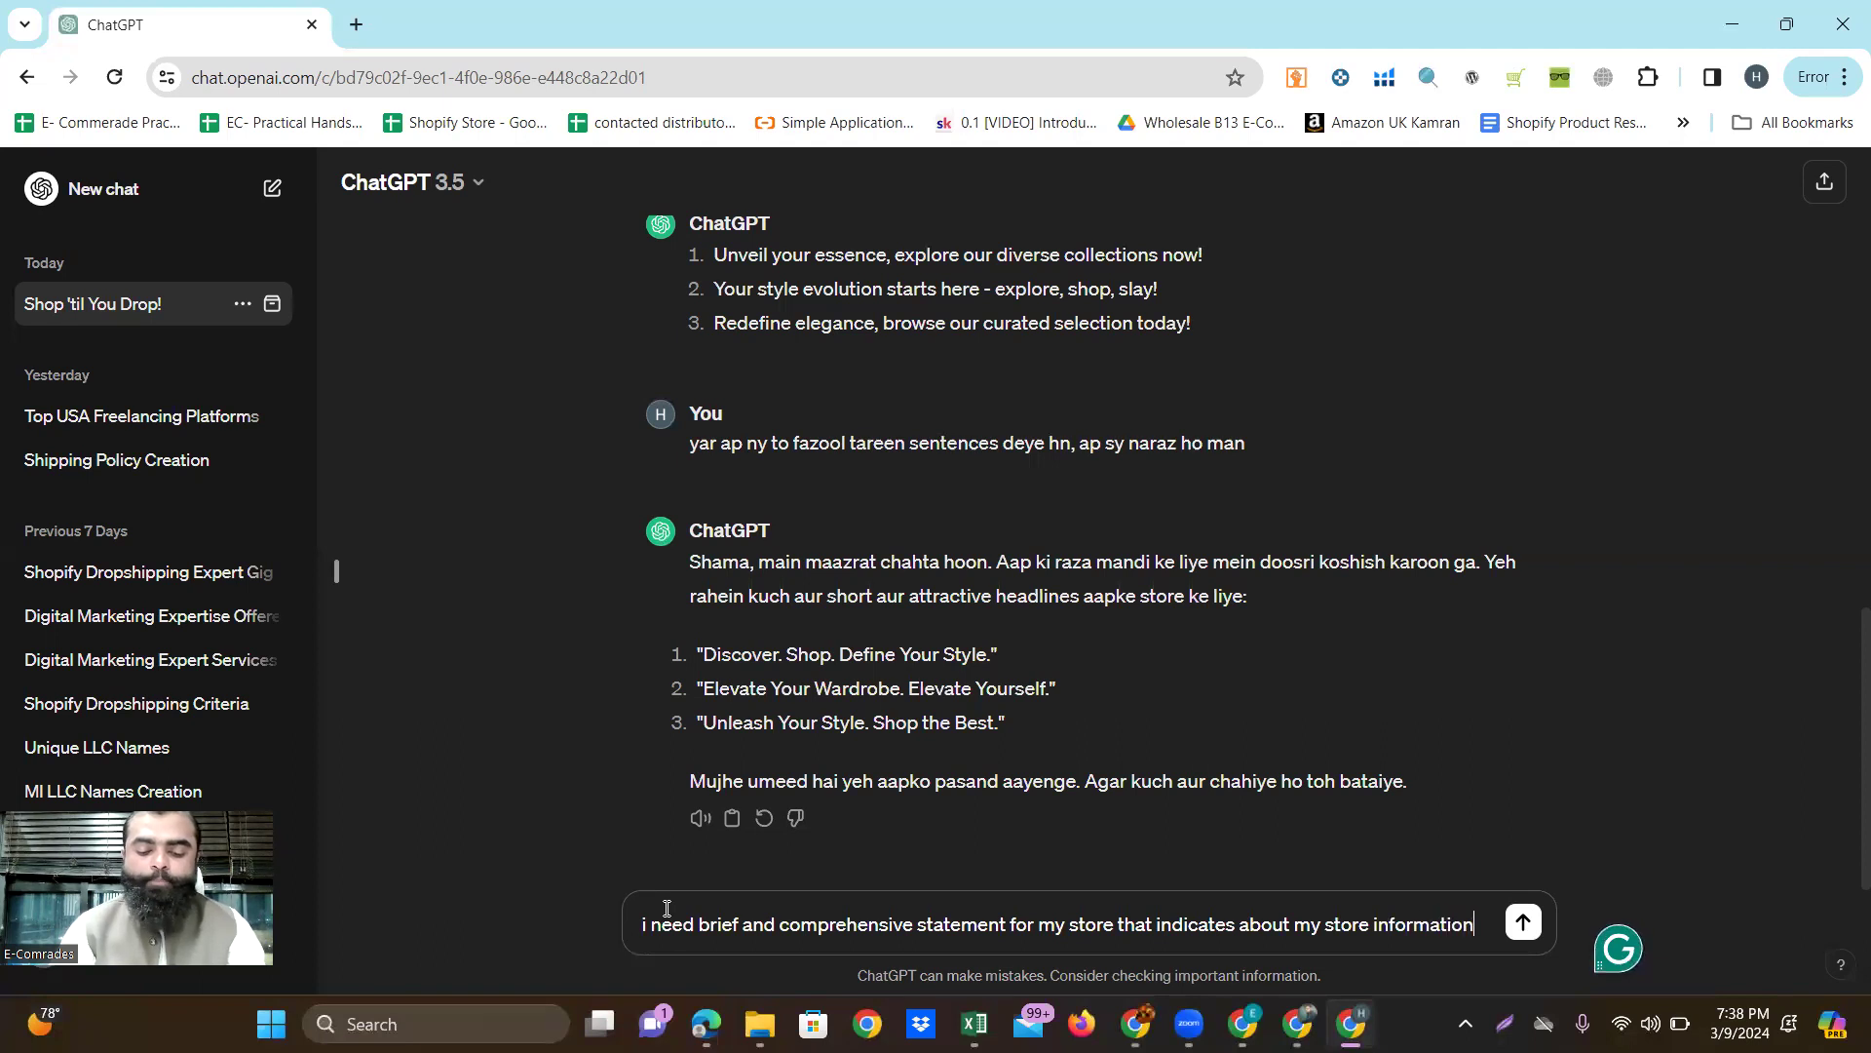
text(have A GENERAL STORE)
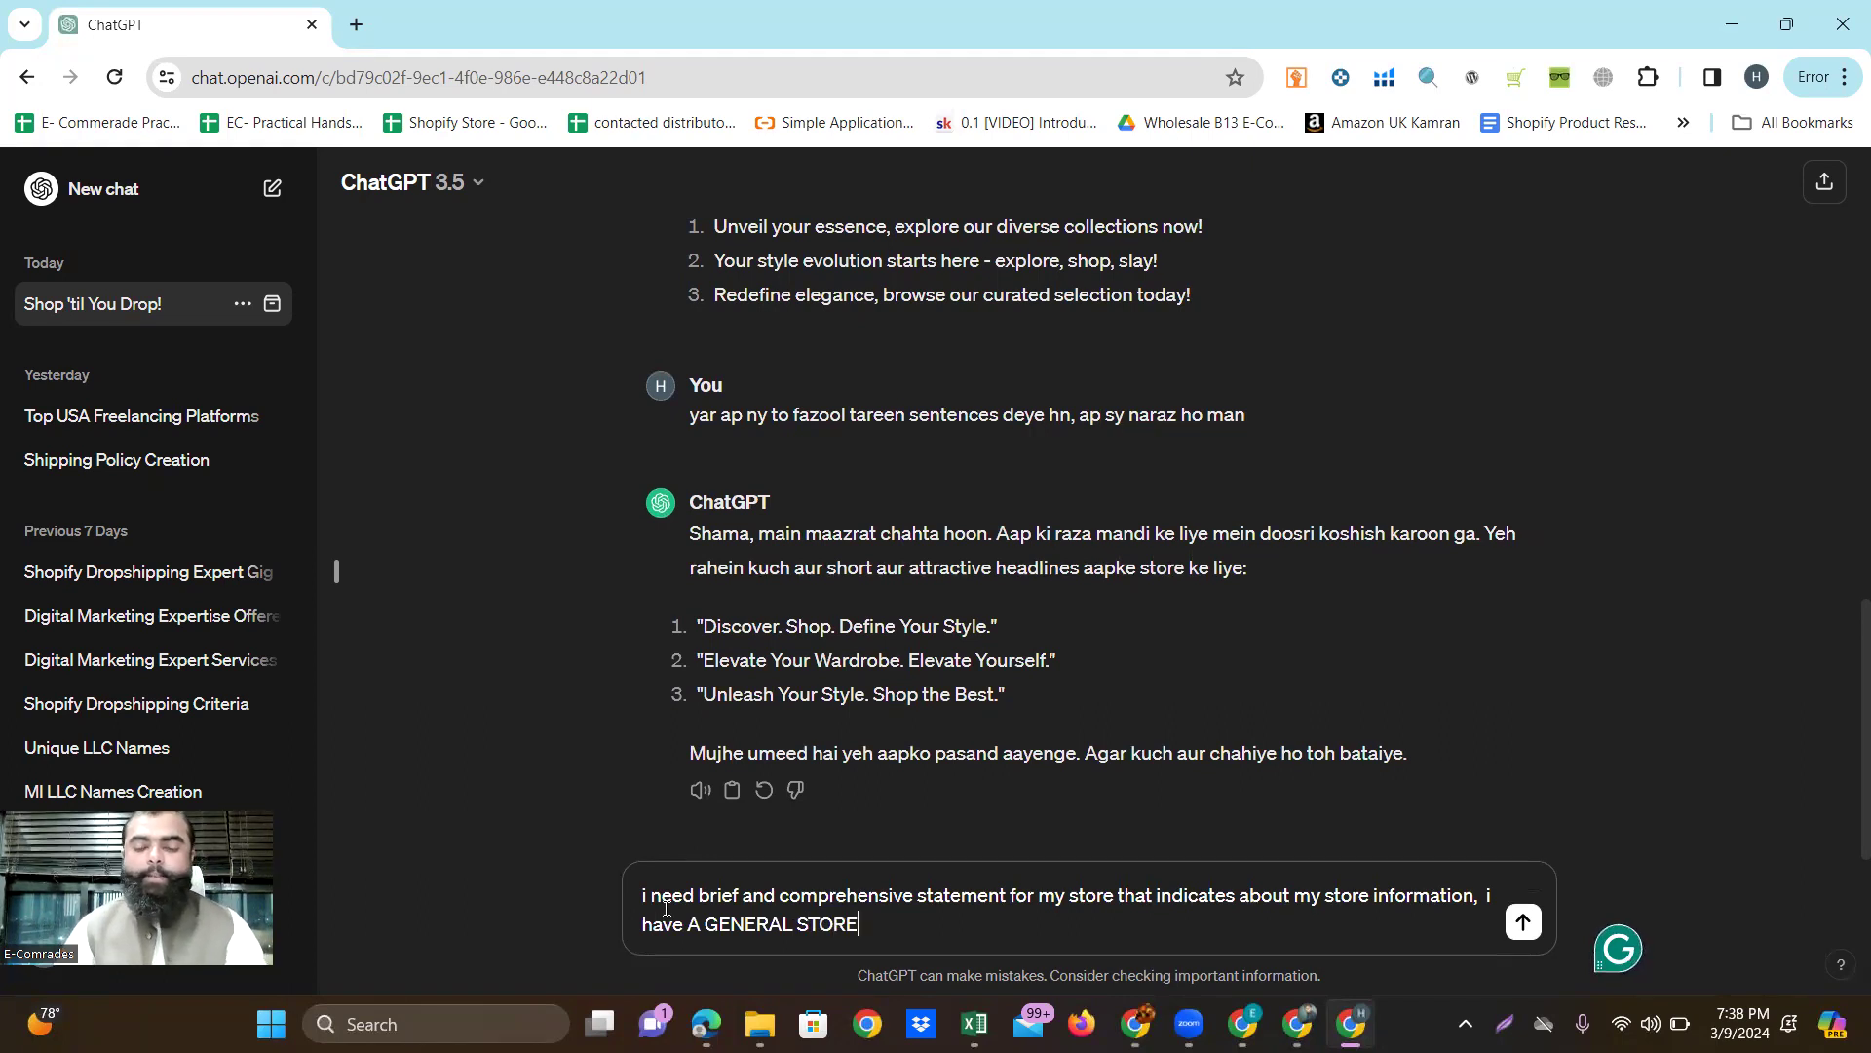
key(Return)
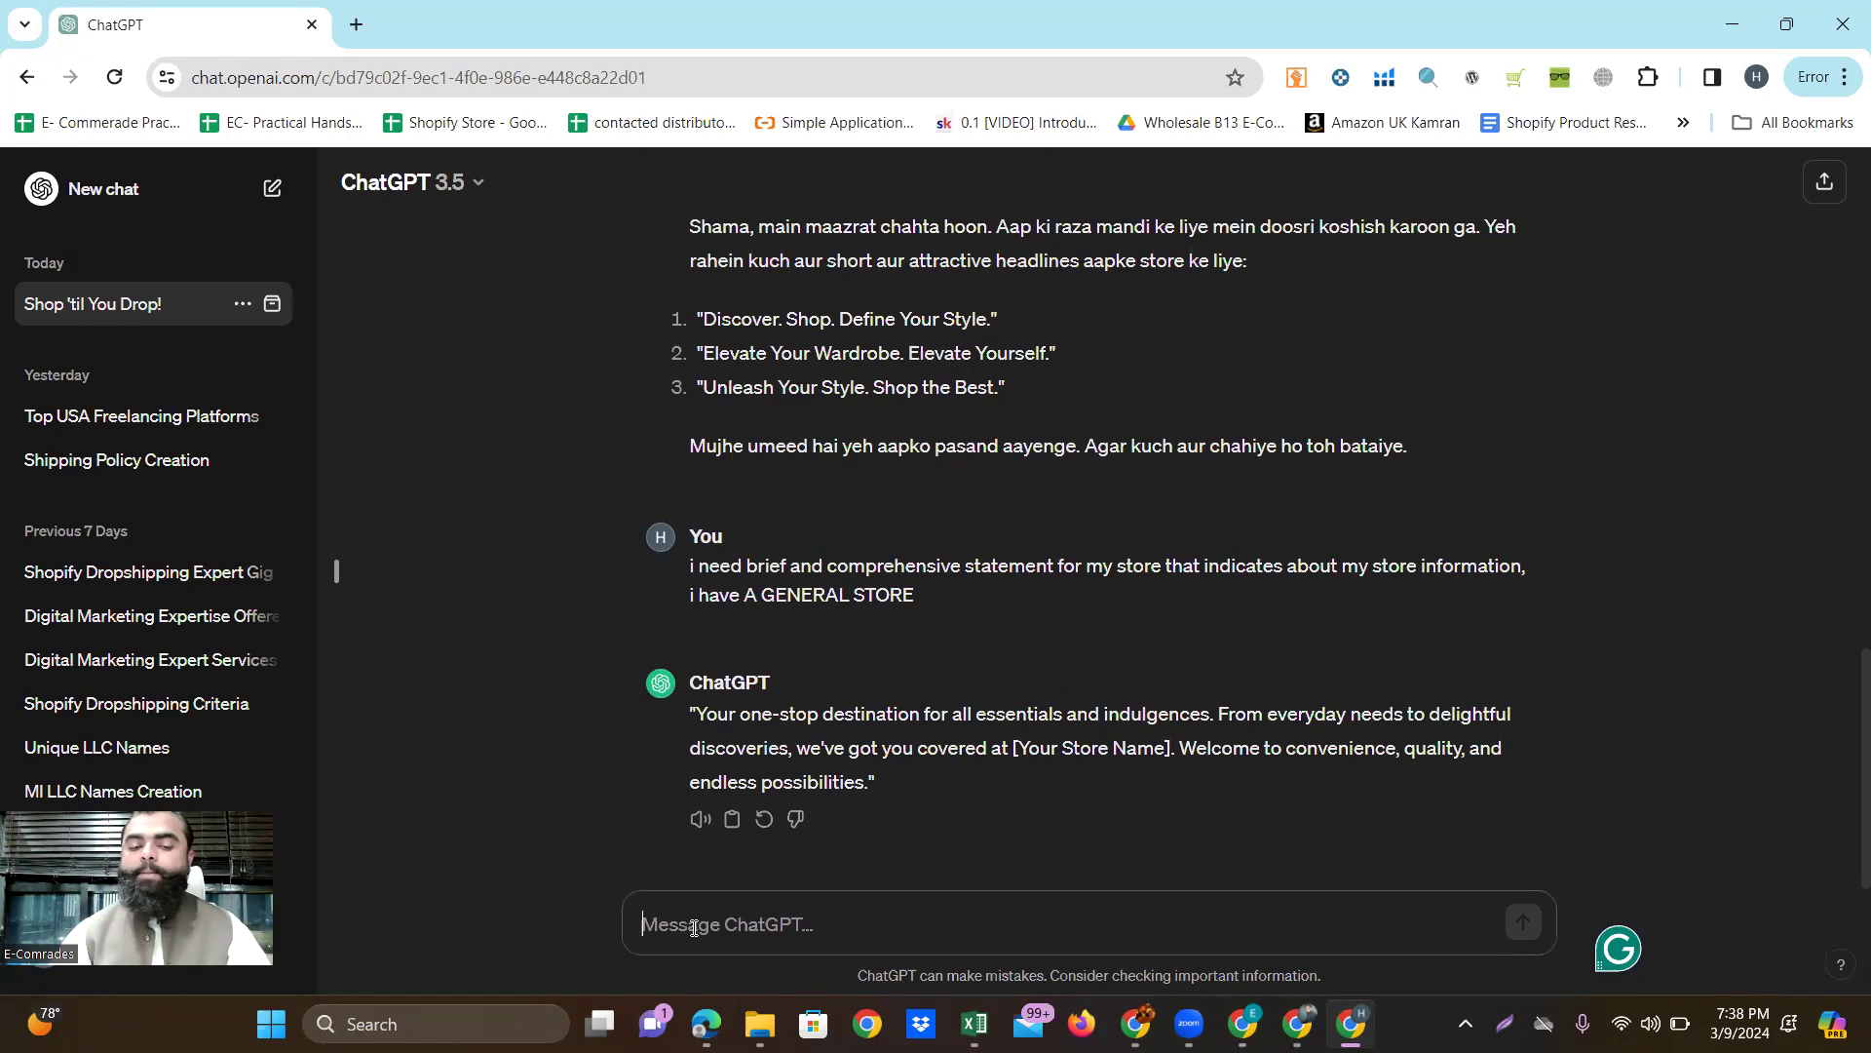
Send ChatGPT the follow-up messages "I NEED SINGLE LINE SHORT STATEMENT" and "STORE NAME THE MART".
text(I NEED SINGLE LINE SHORT STATEMEN)
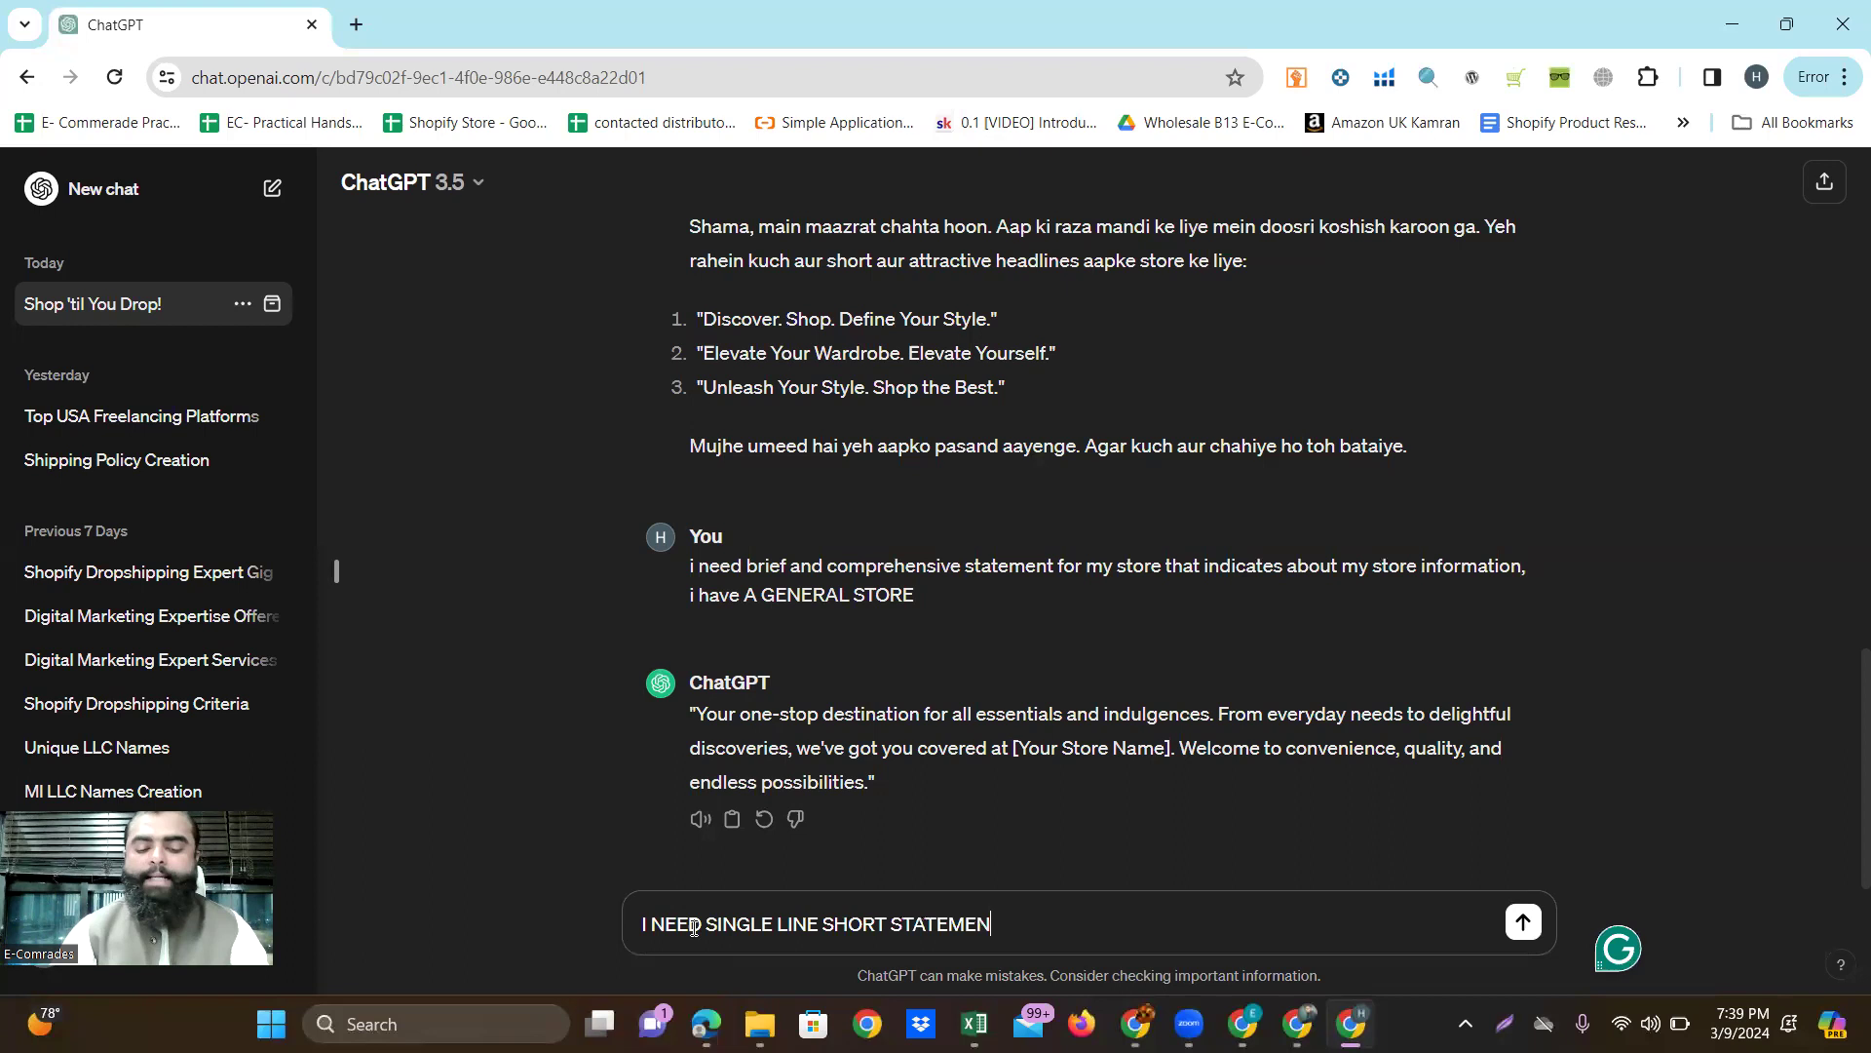
key(Return)
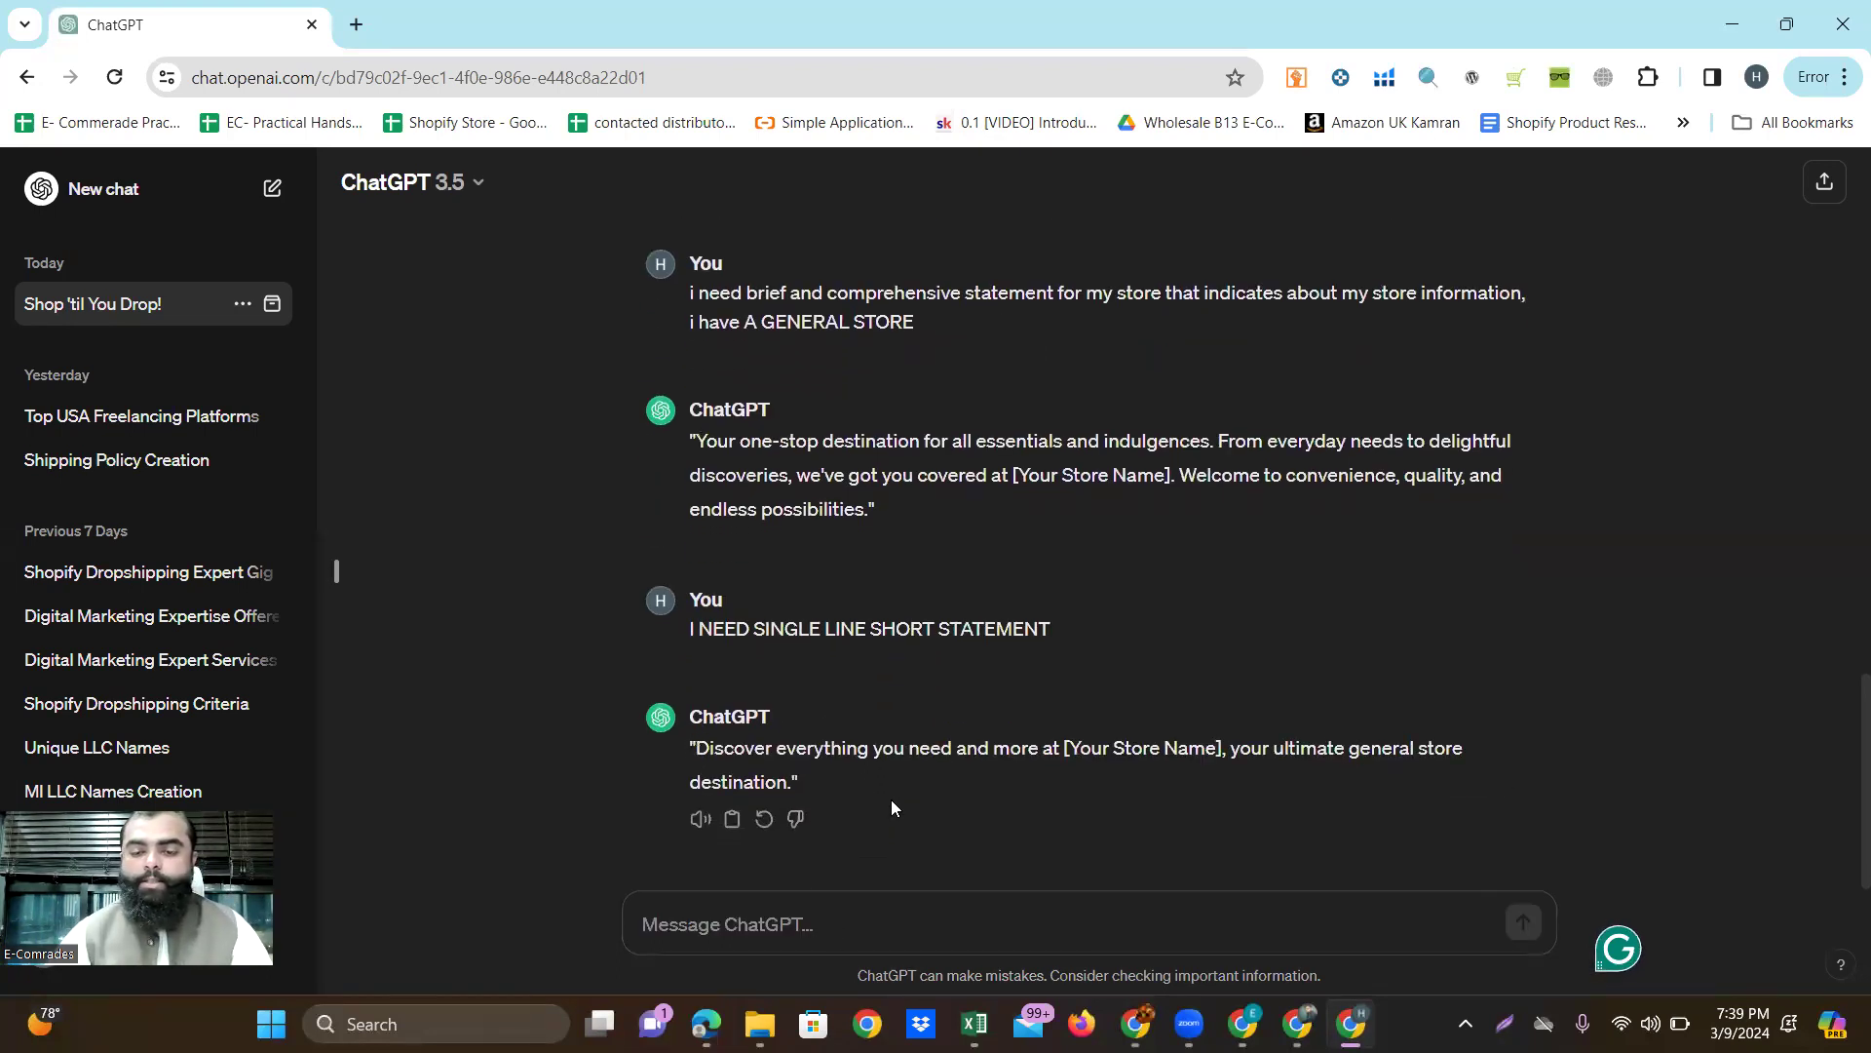
click(724, 924)
text(STORE NAME THE MART)
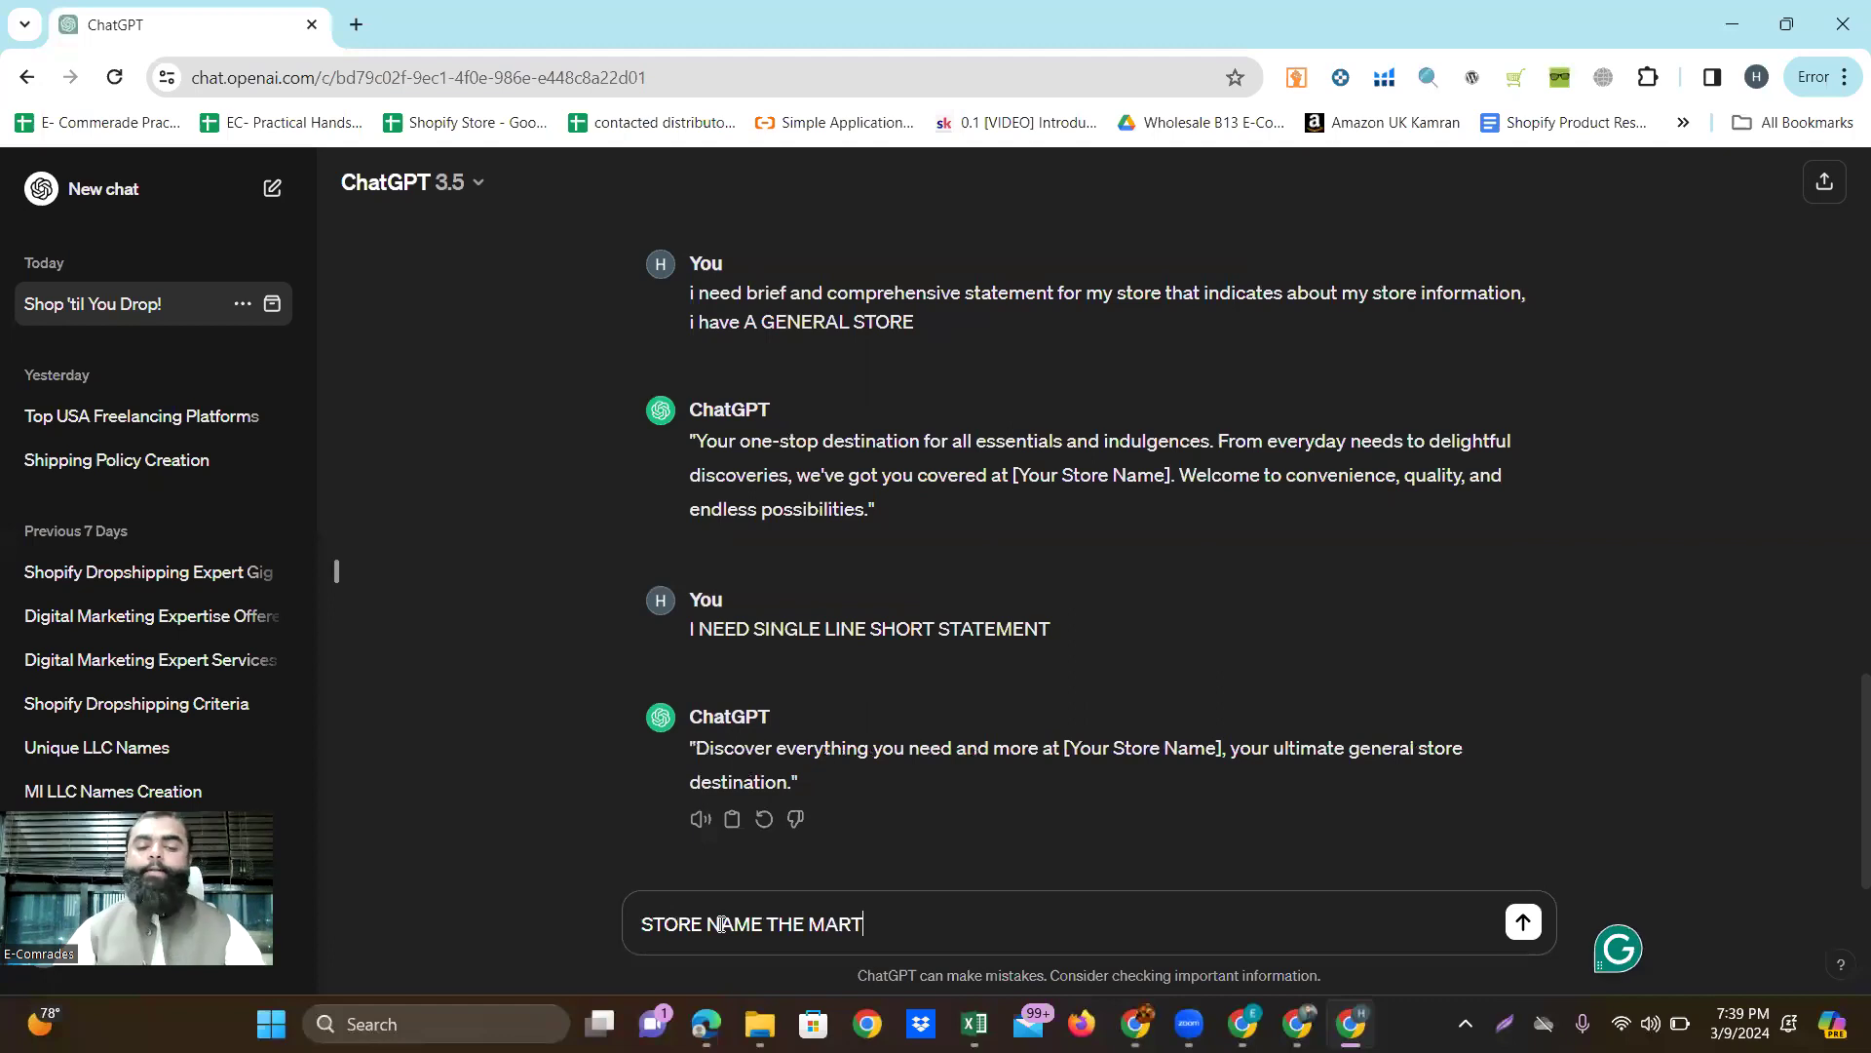
key(Return)
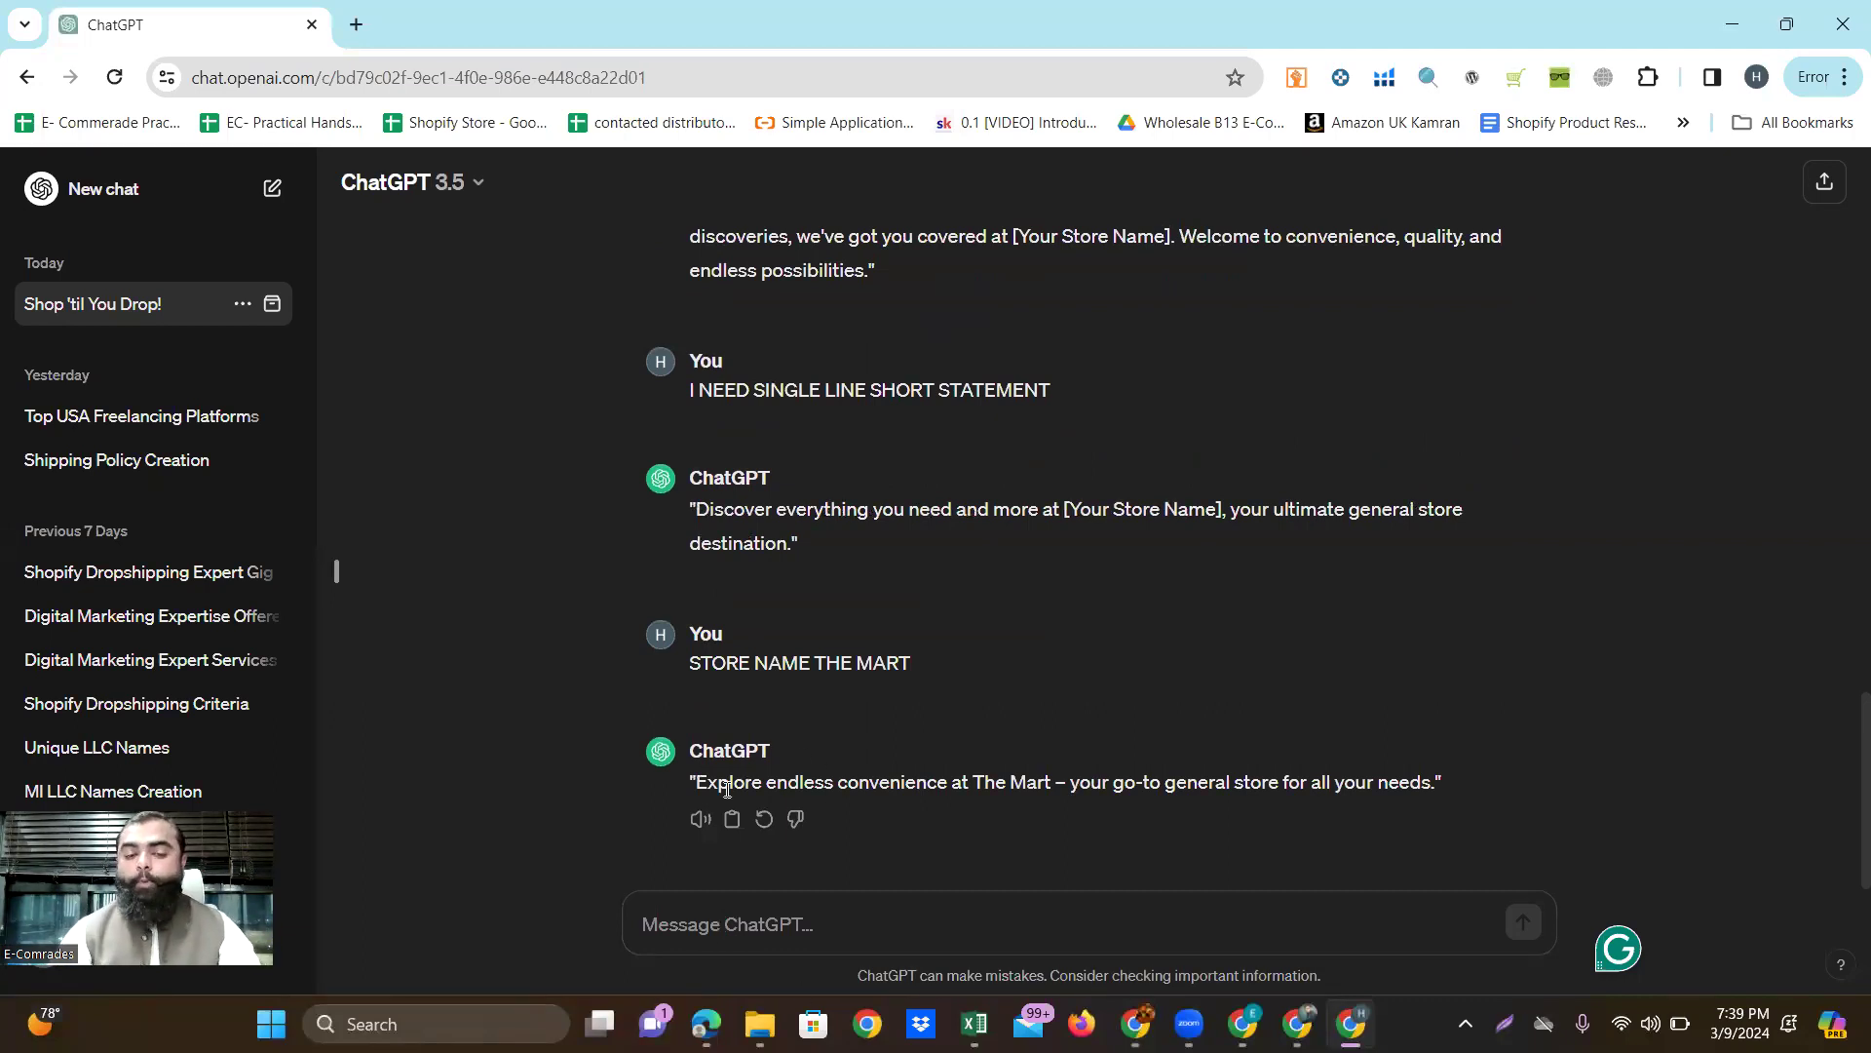
In the theme editor, set the banner text to ChatGPT's "Explore endless convenience at The Mart – your go-to general store for all your needs" and save.
drag(702, 783, 1310, 790)
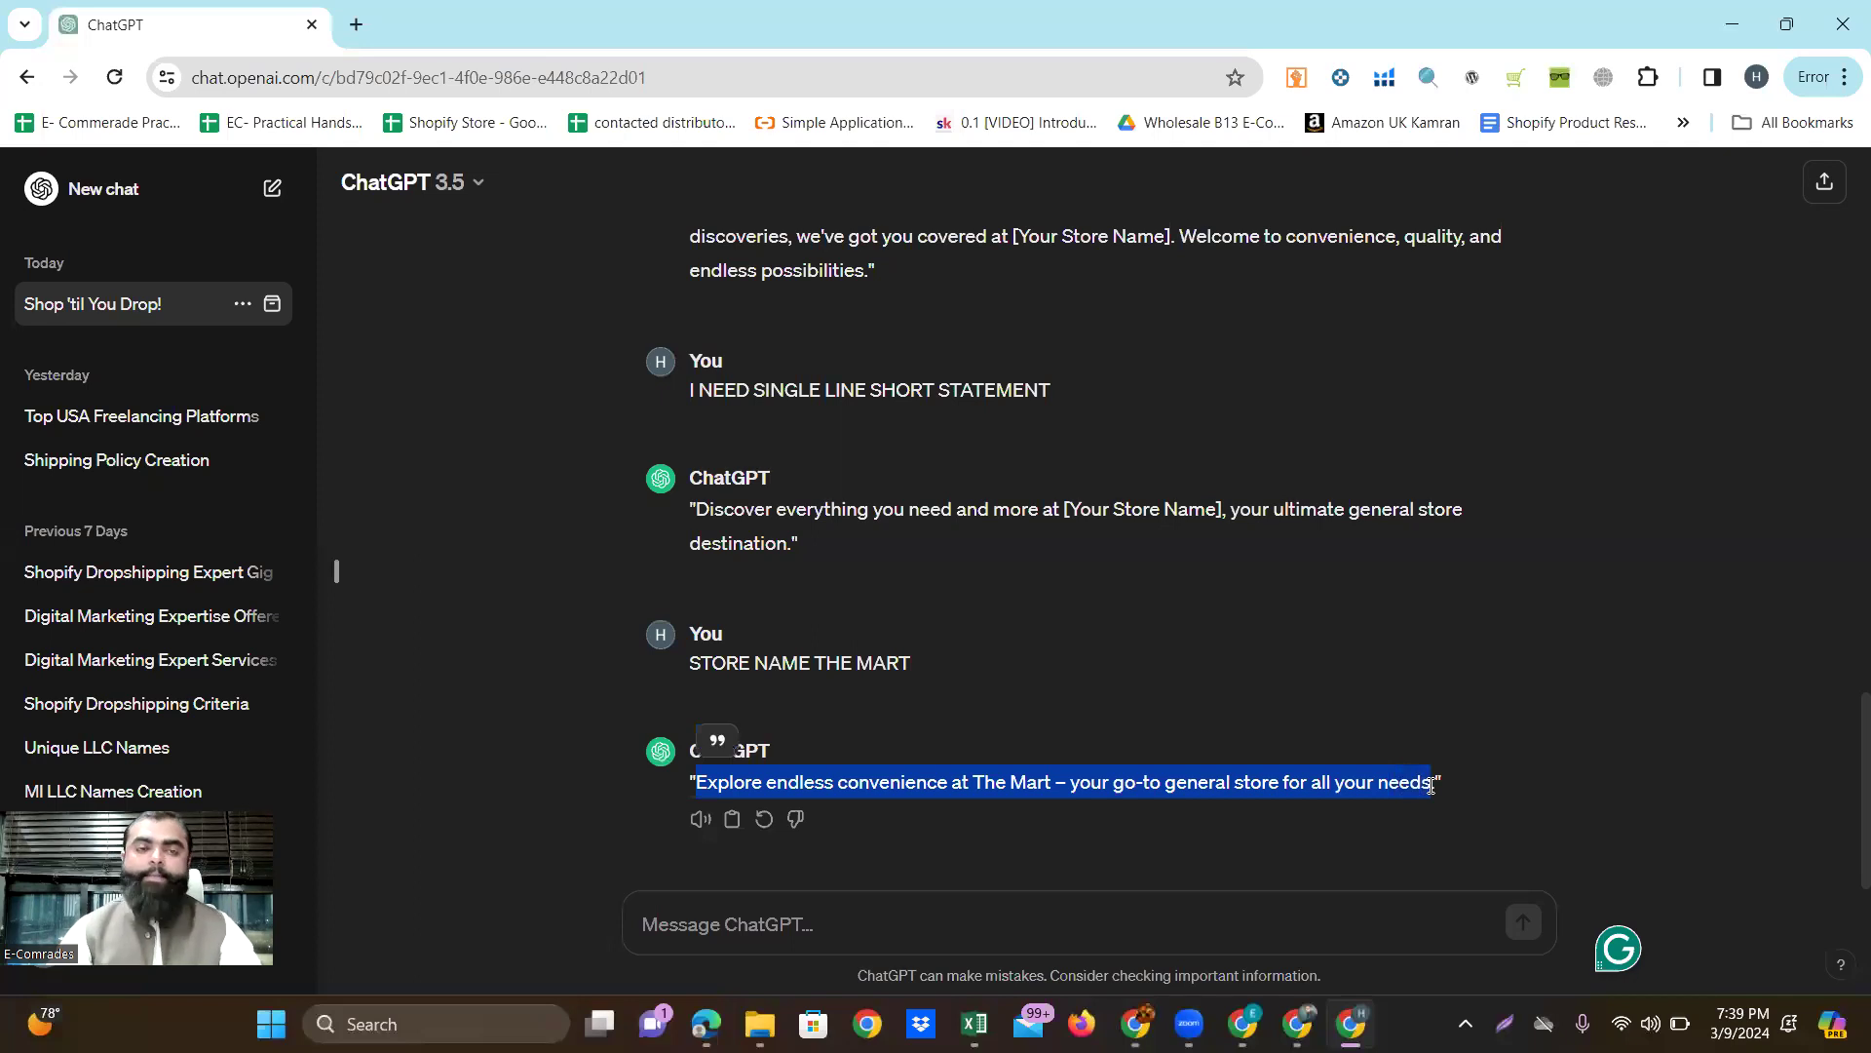
click(1242, 1022)
click(180, 24)
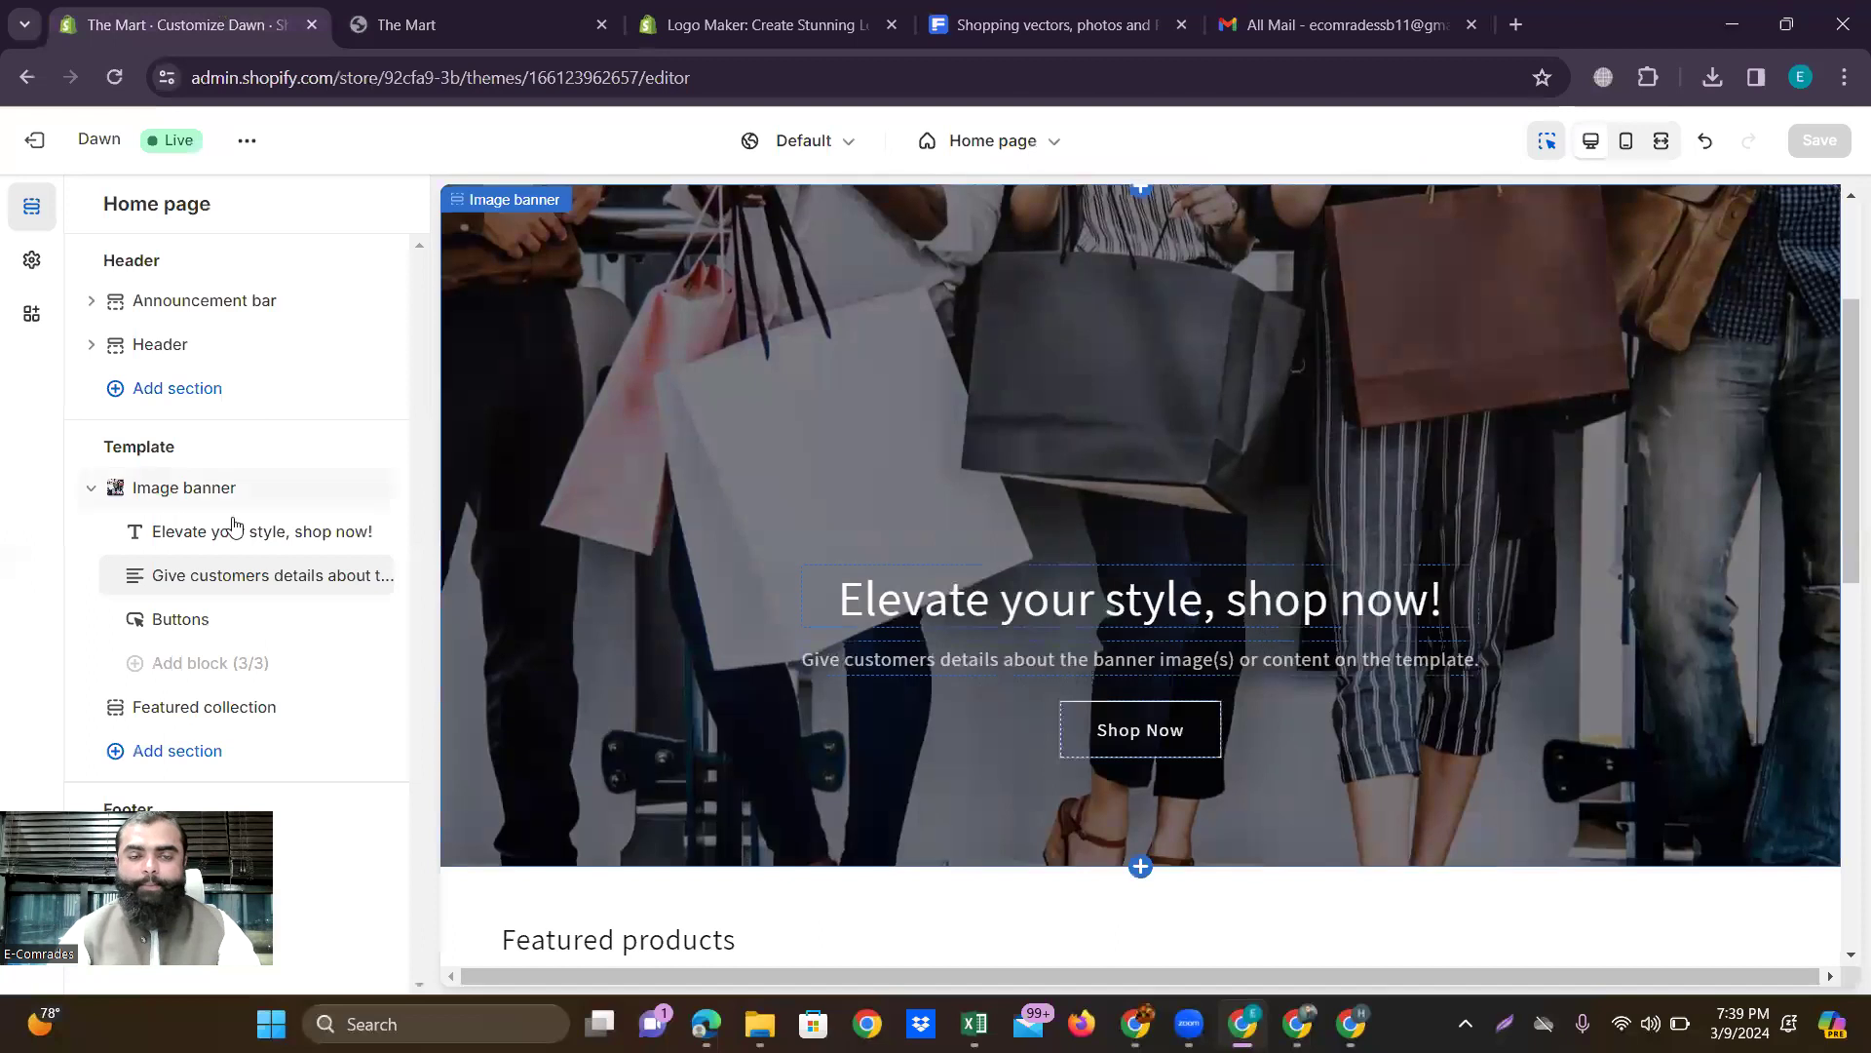
click(244, 576)
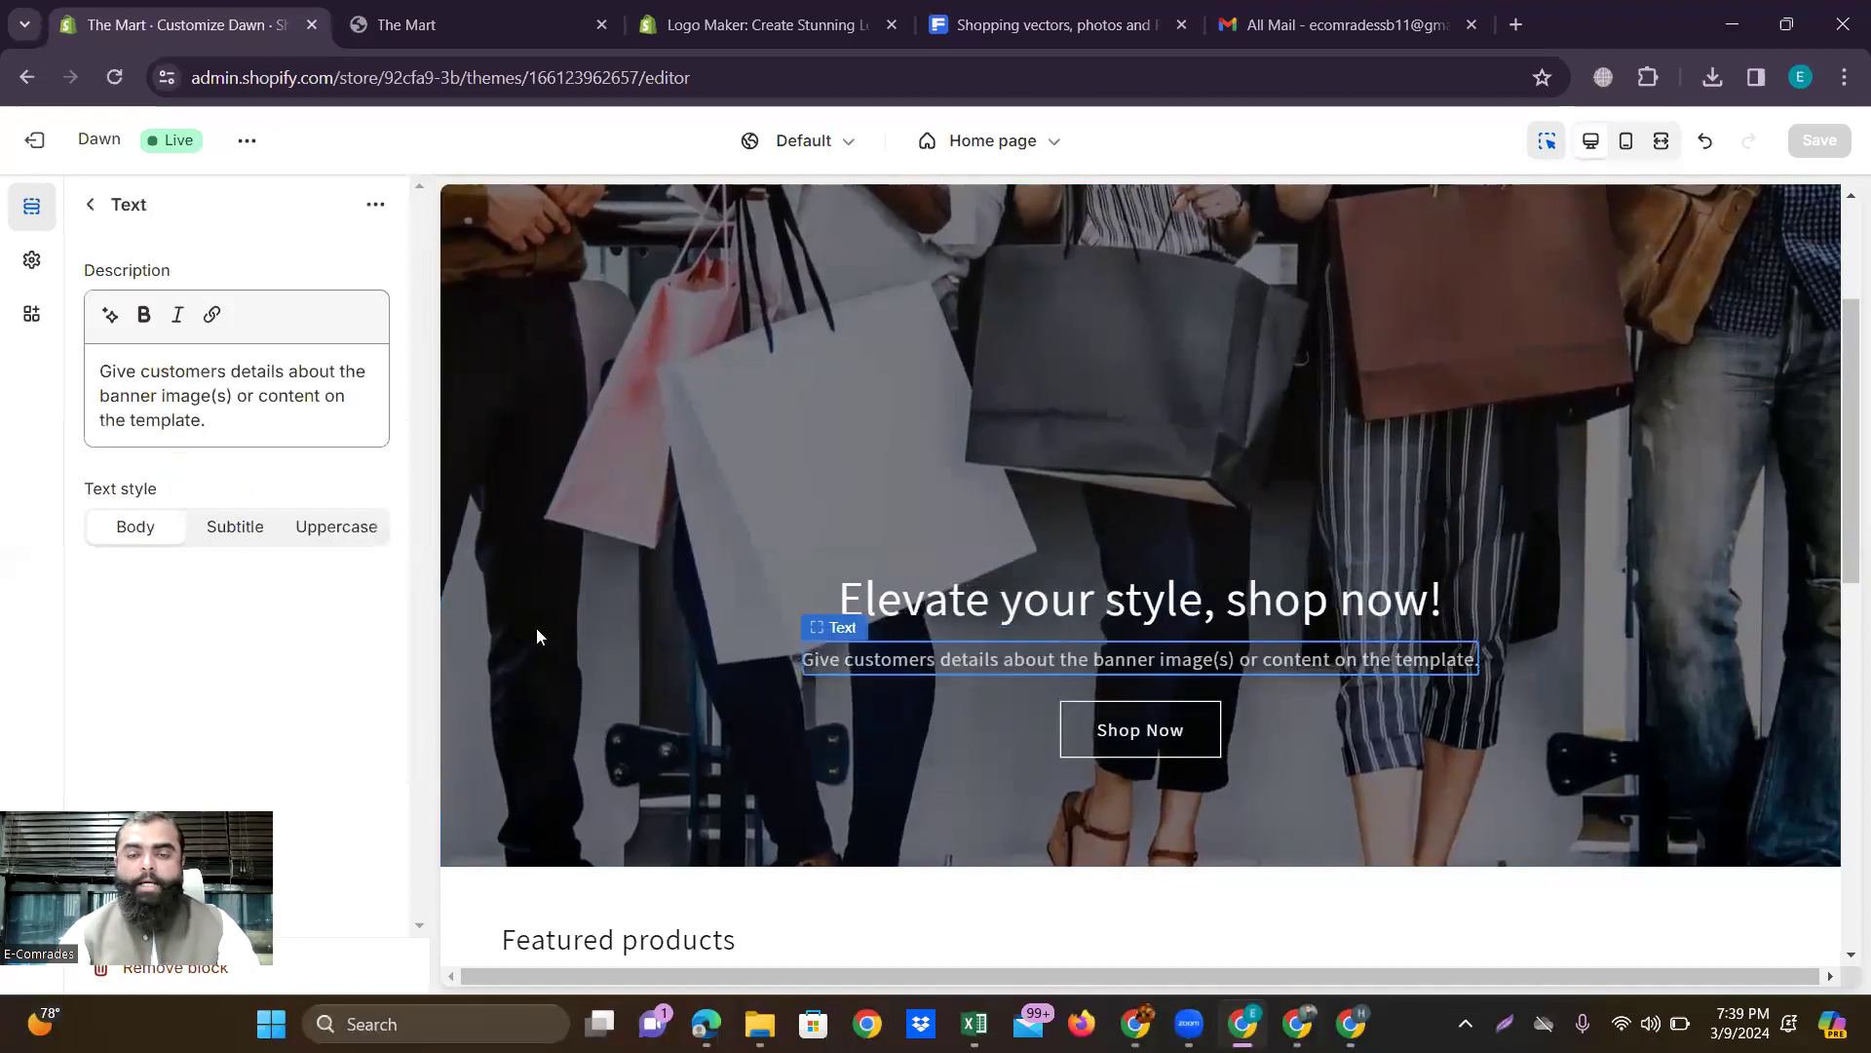
drag(207, 422, 90, 370)
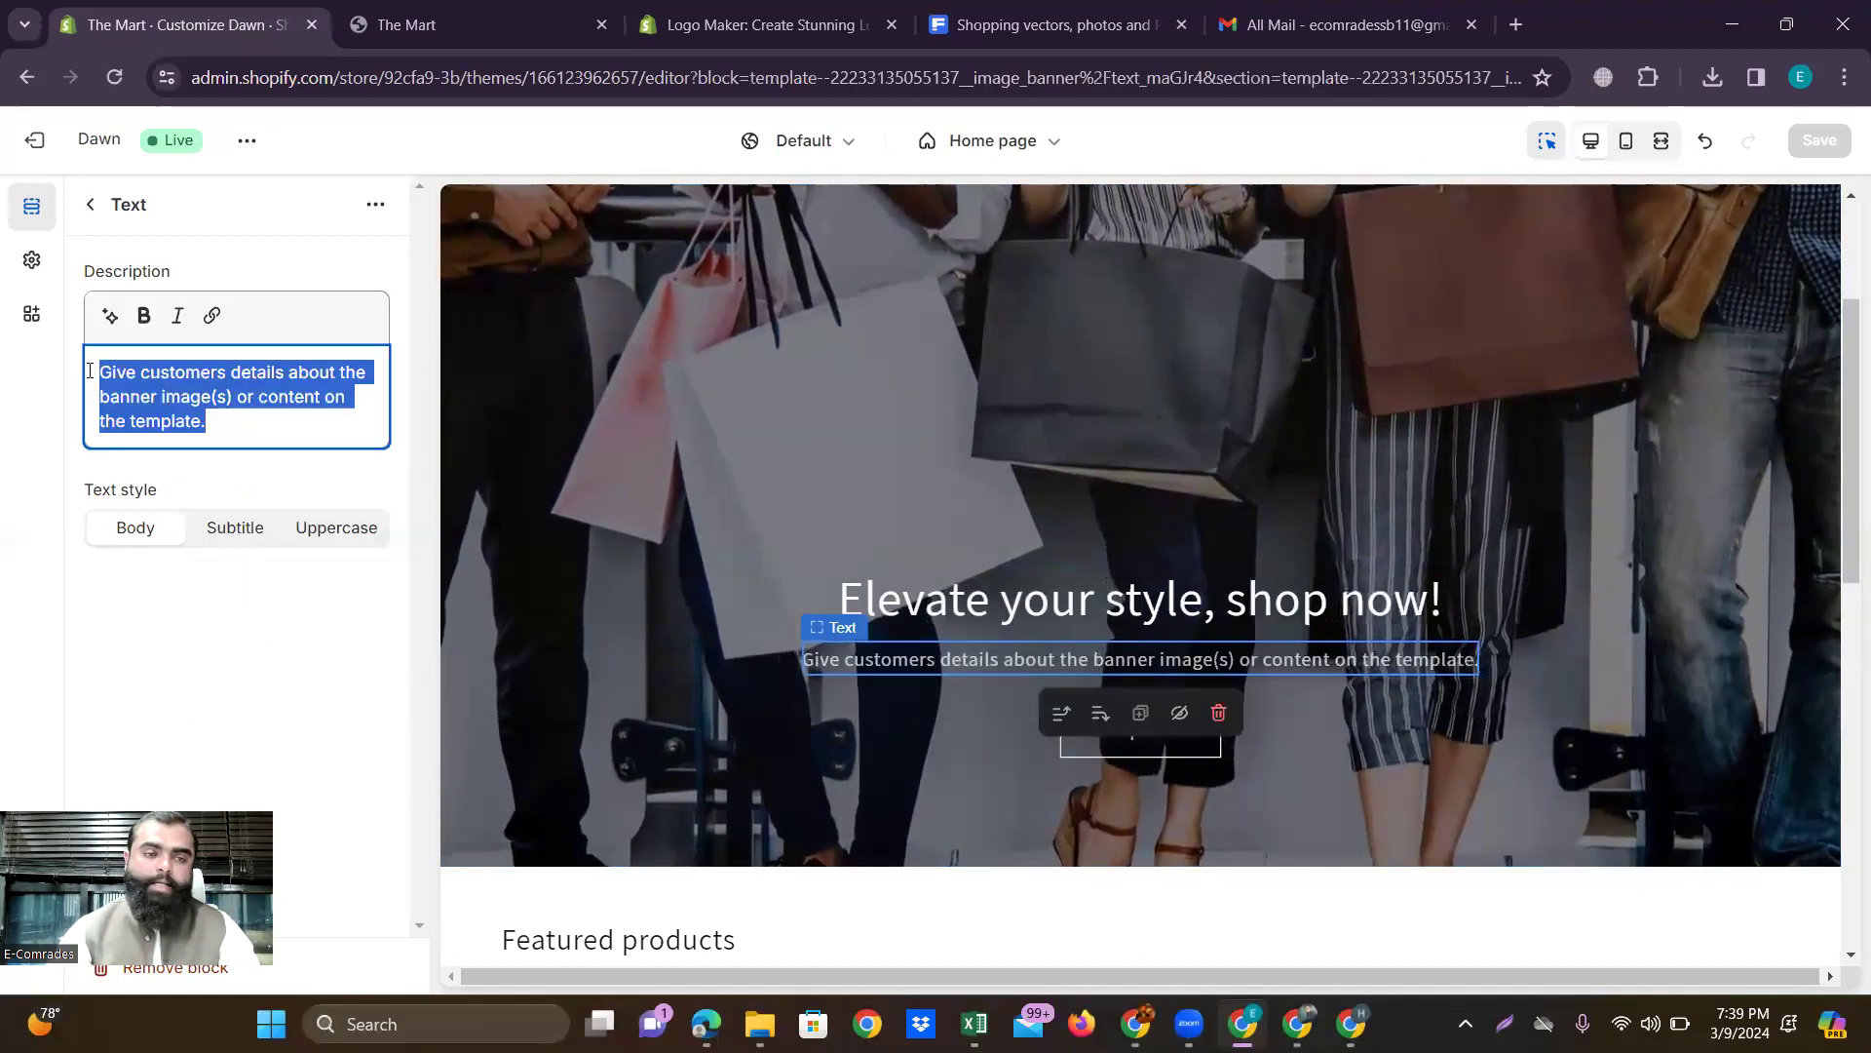
text(Explore endless convenience at The Mart – your go-to general store for all your needs)
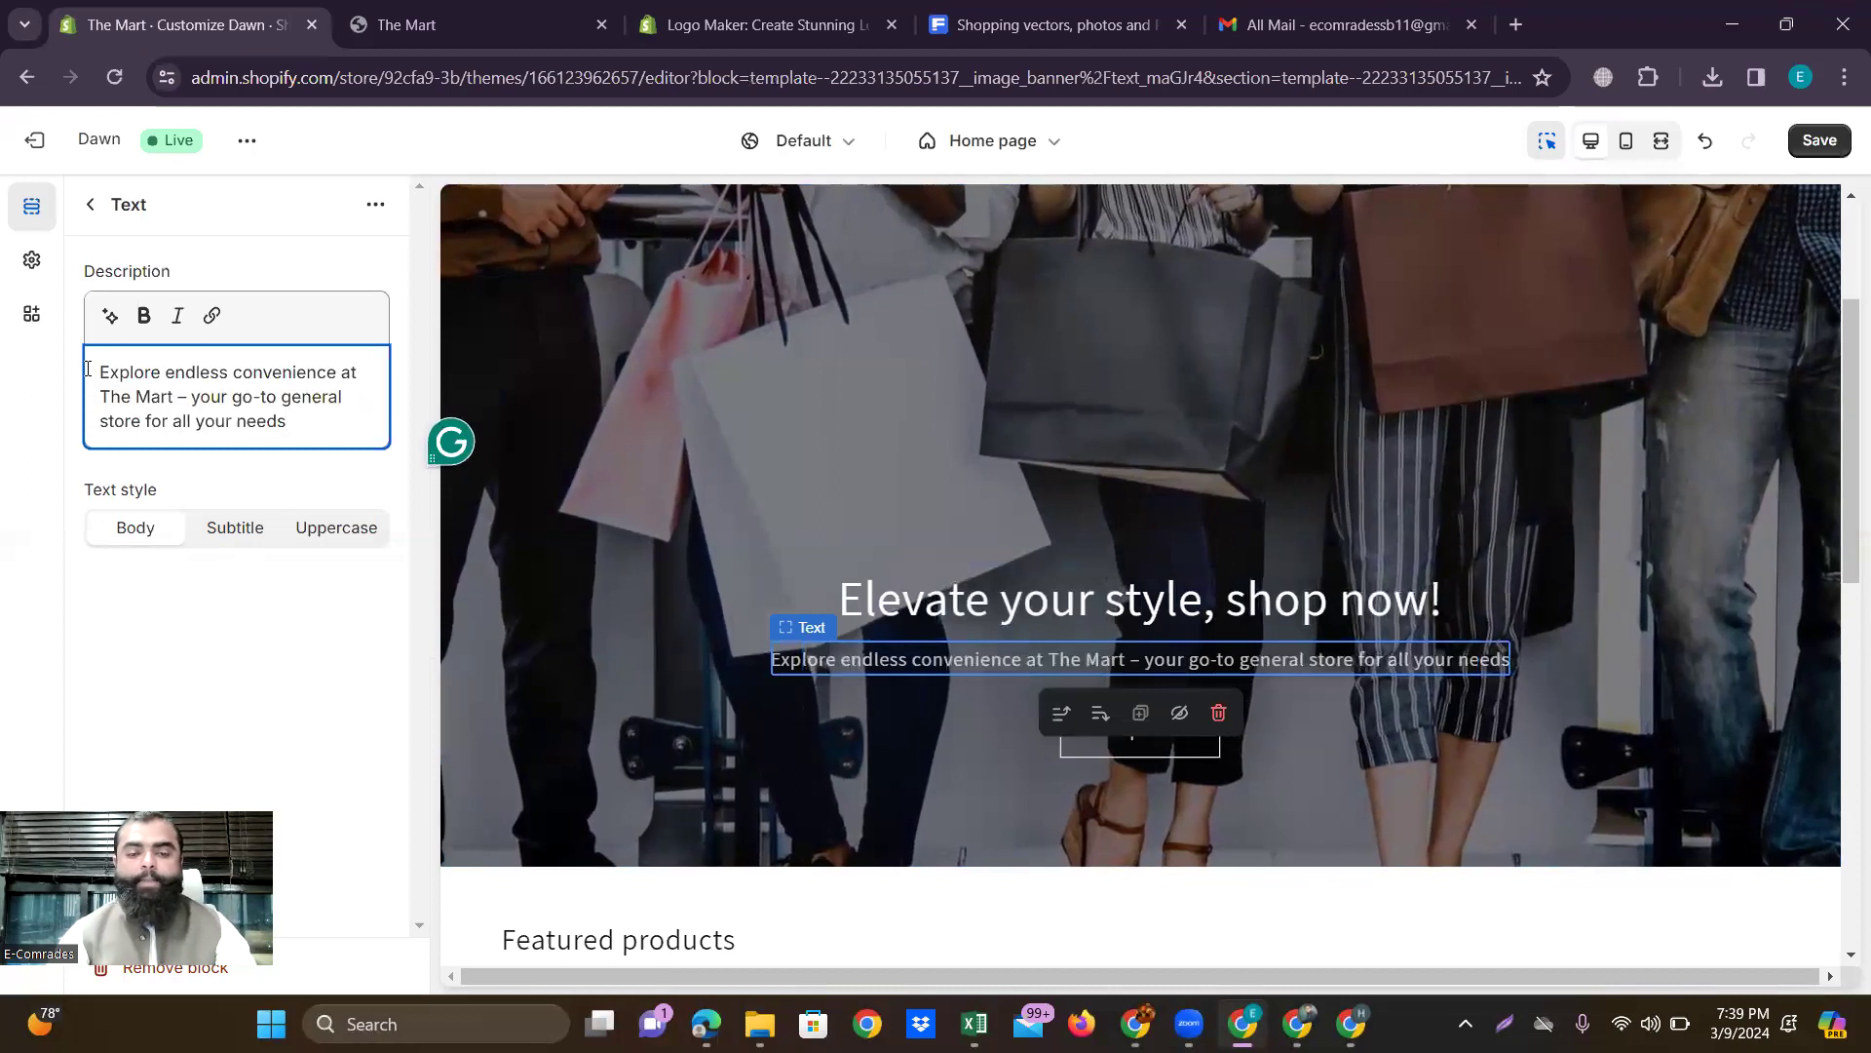
click(1816, 142)
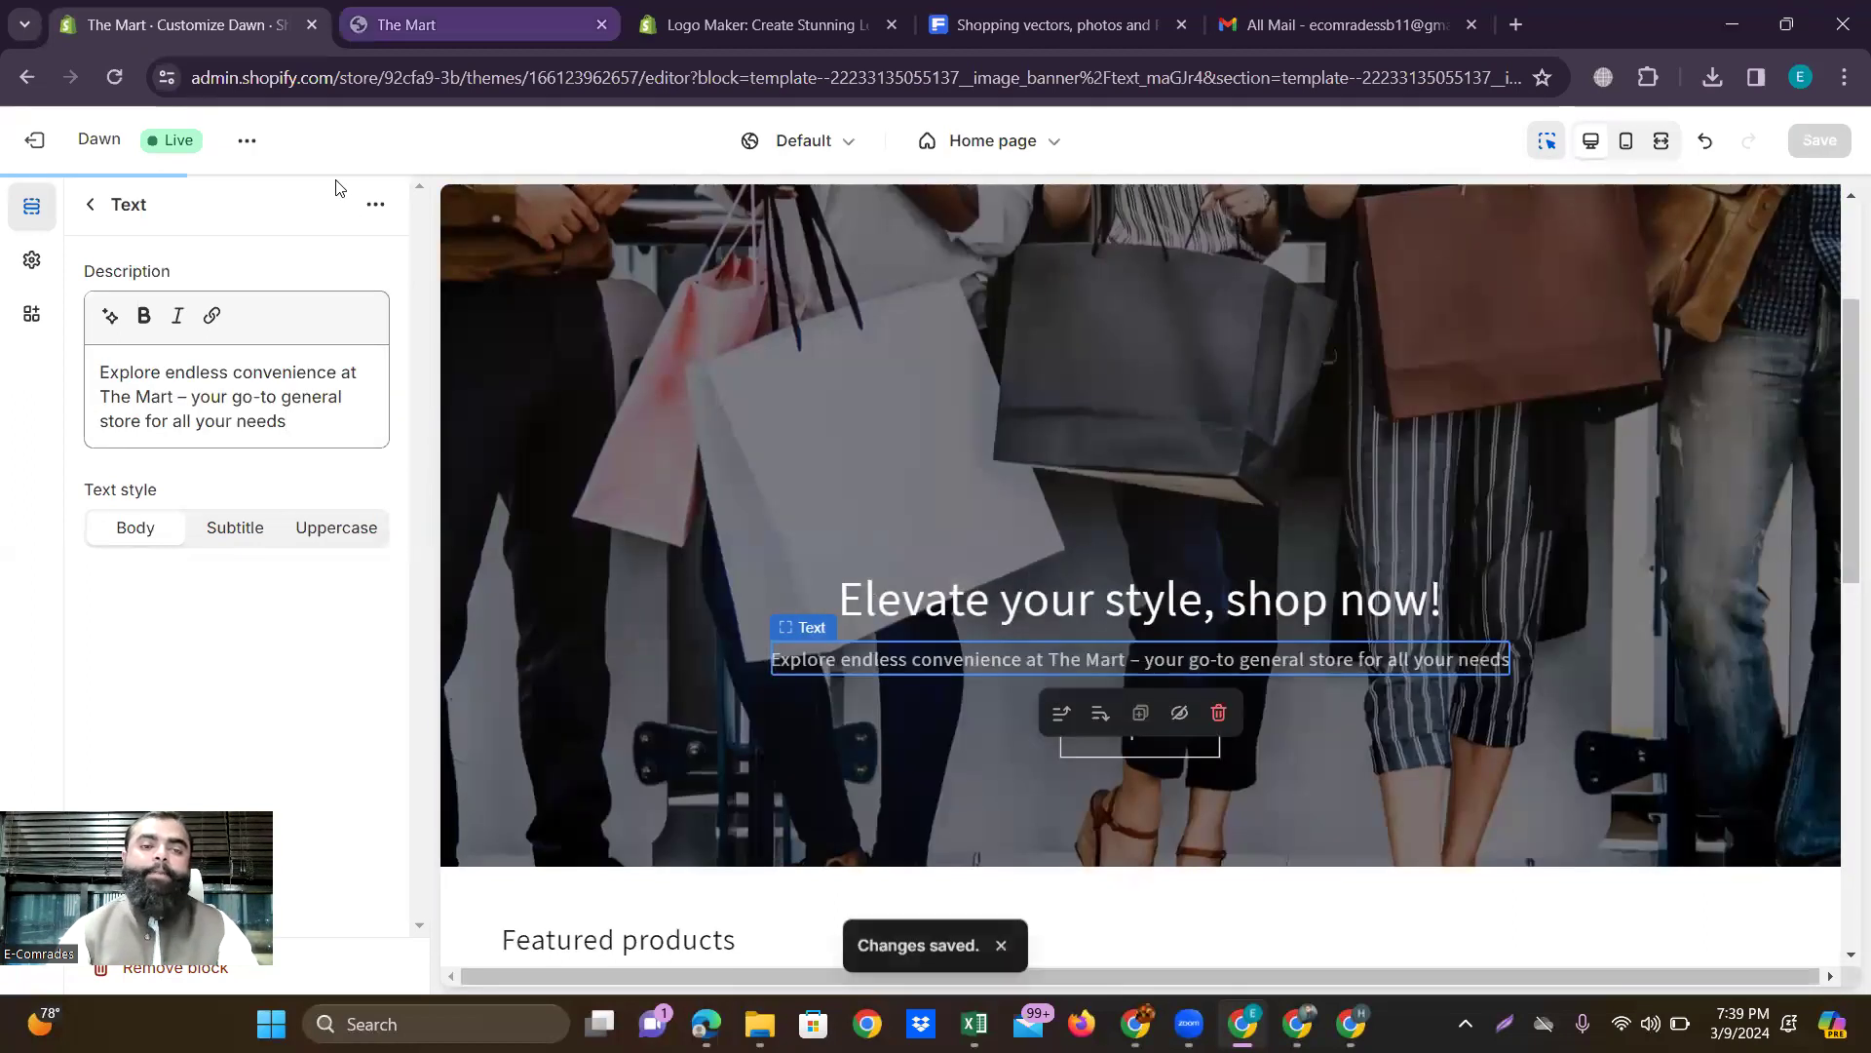
Reload the live storefront and check the updated banner description under the heading.
click(352, 21)
click(114, 78)
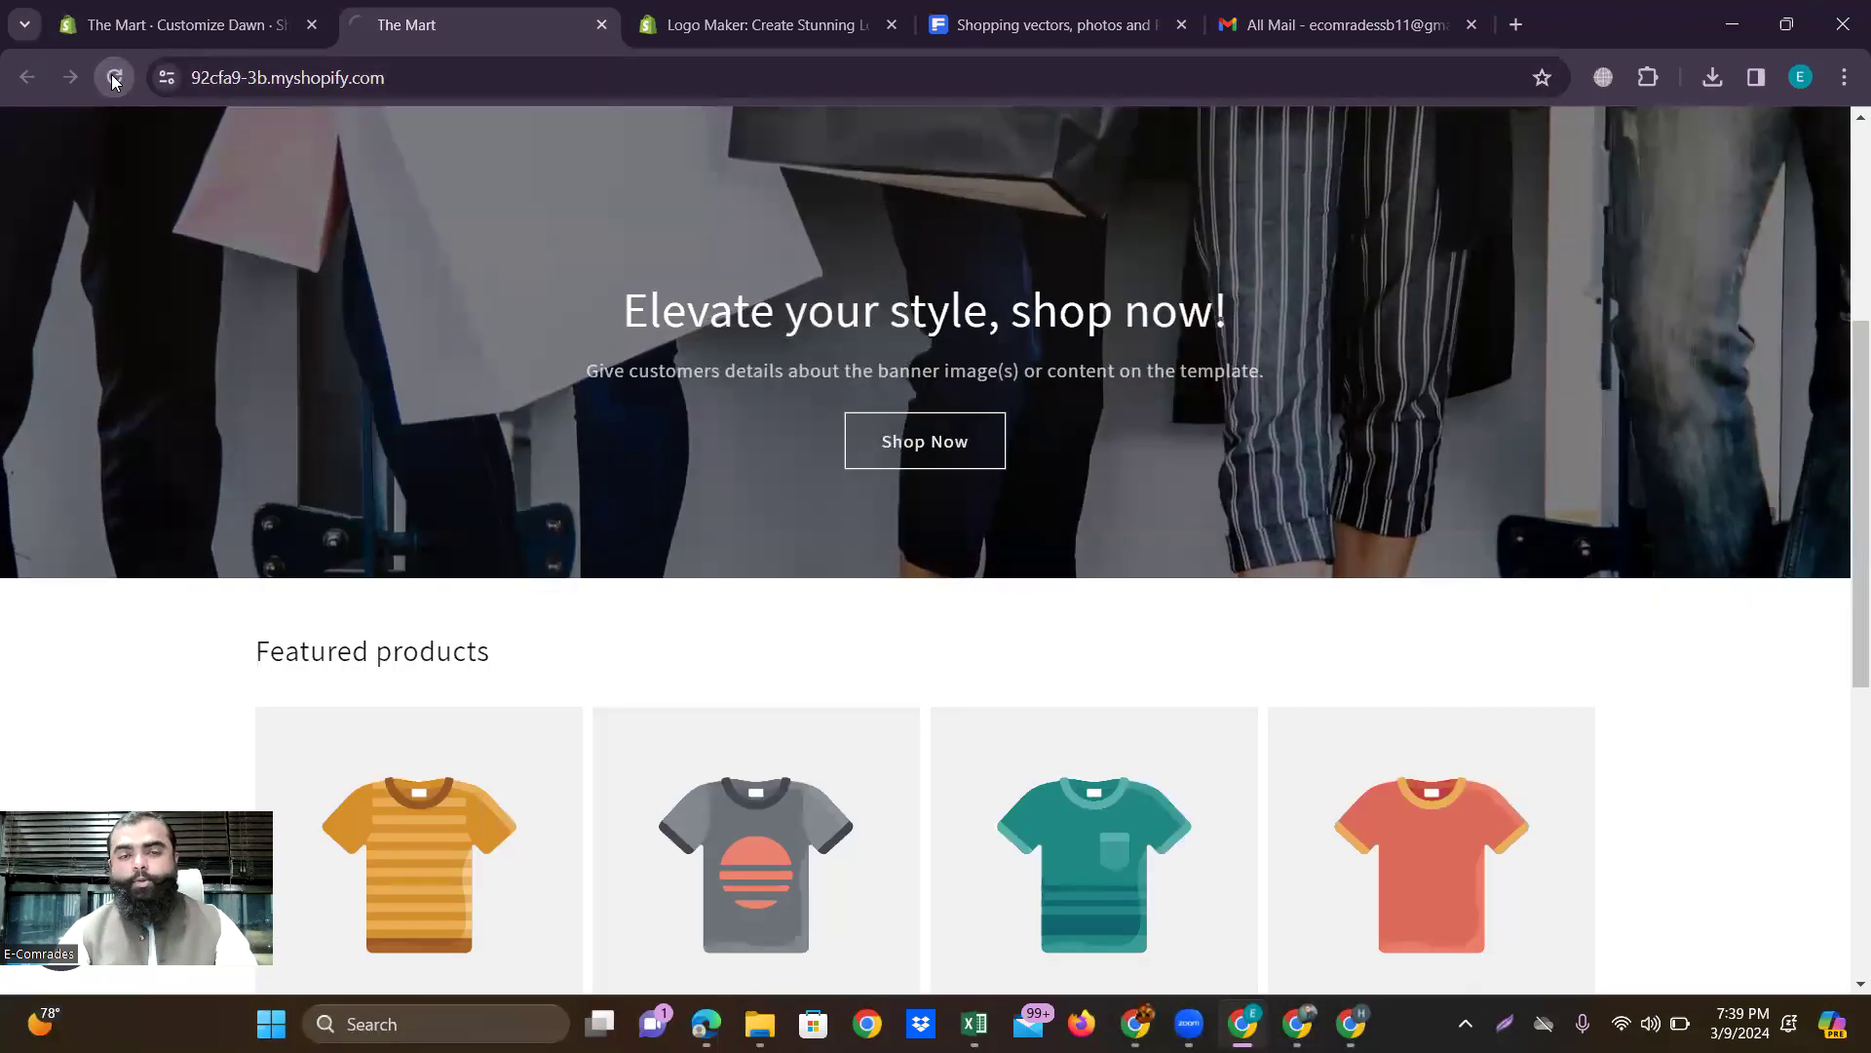
scroll(715, 468, up, 3)
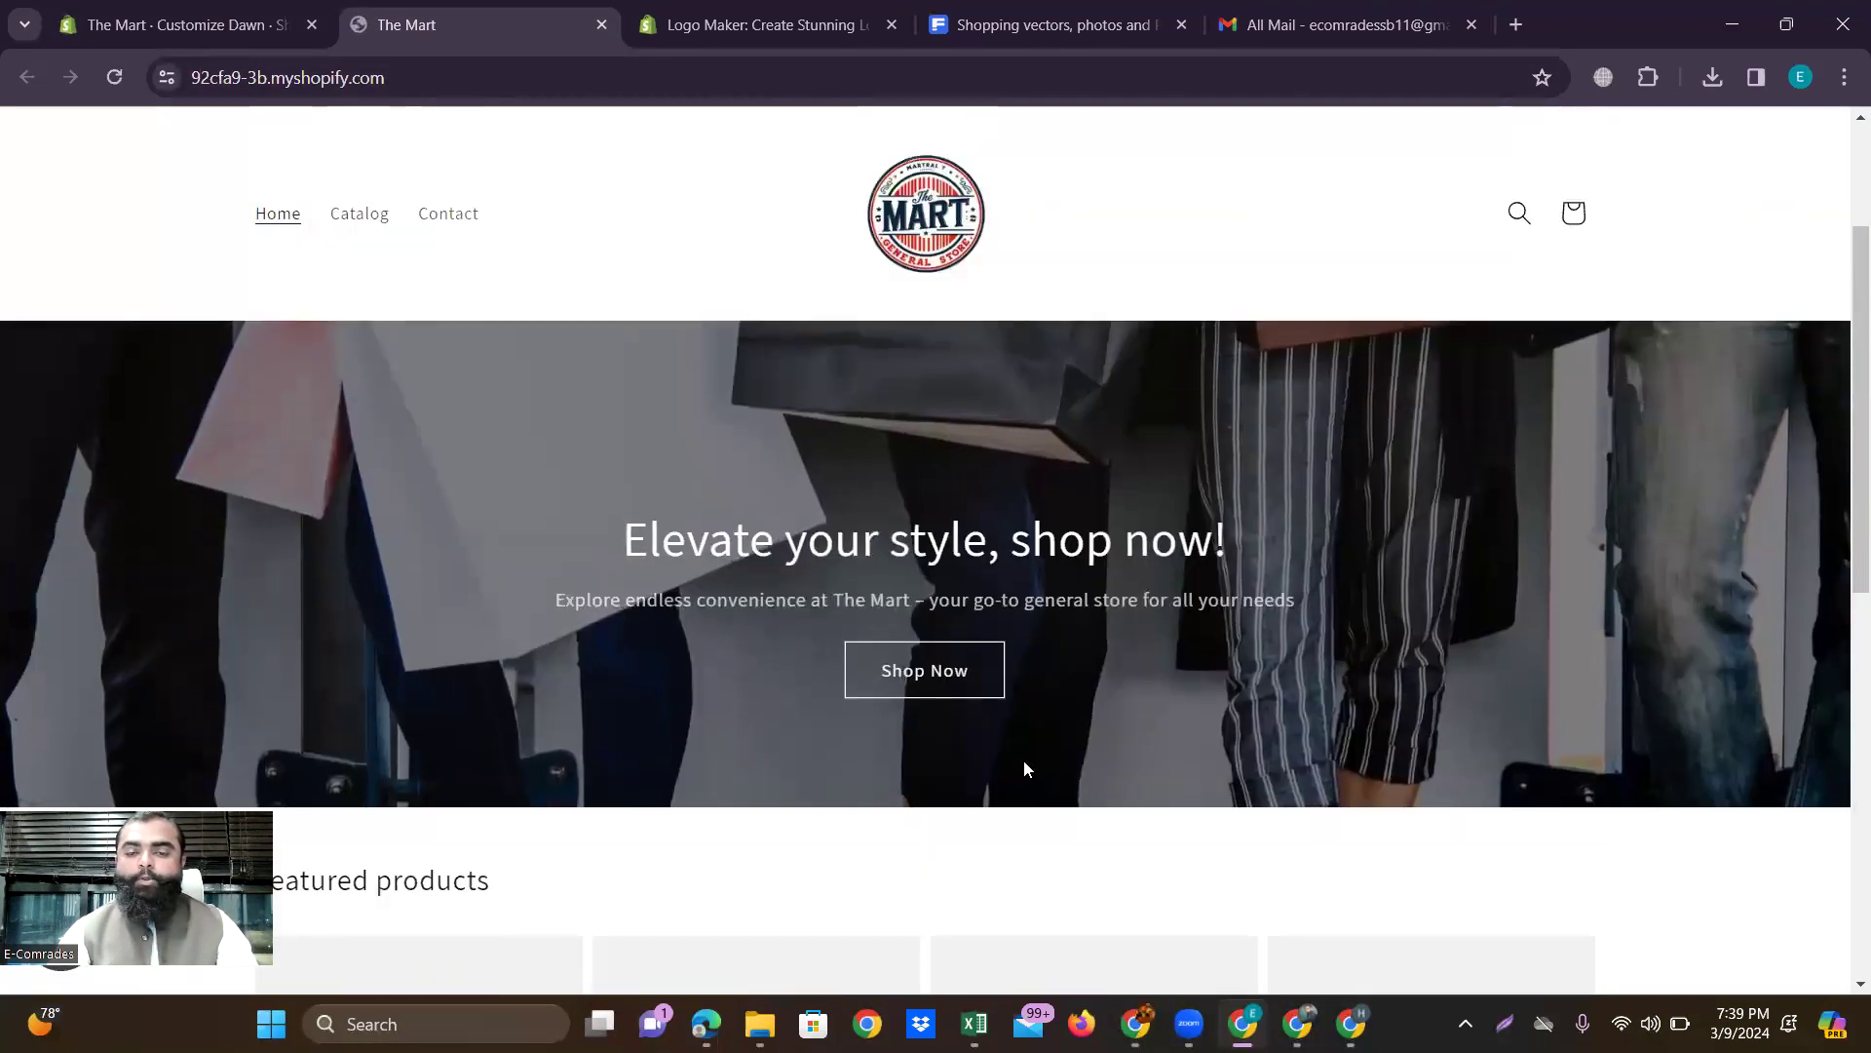
In the image banner's Buttons block, enable the outline button style for the second button and save the theme.
click(218, 8)
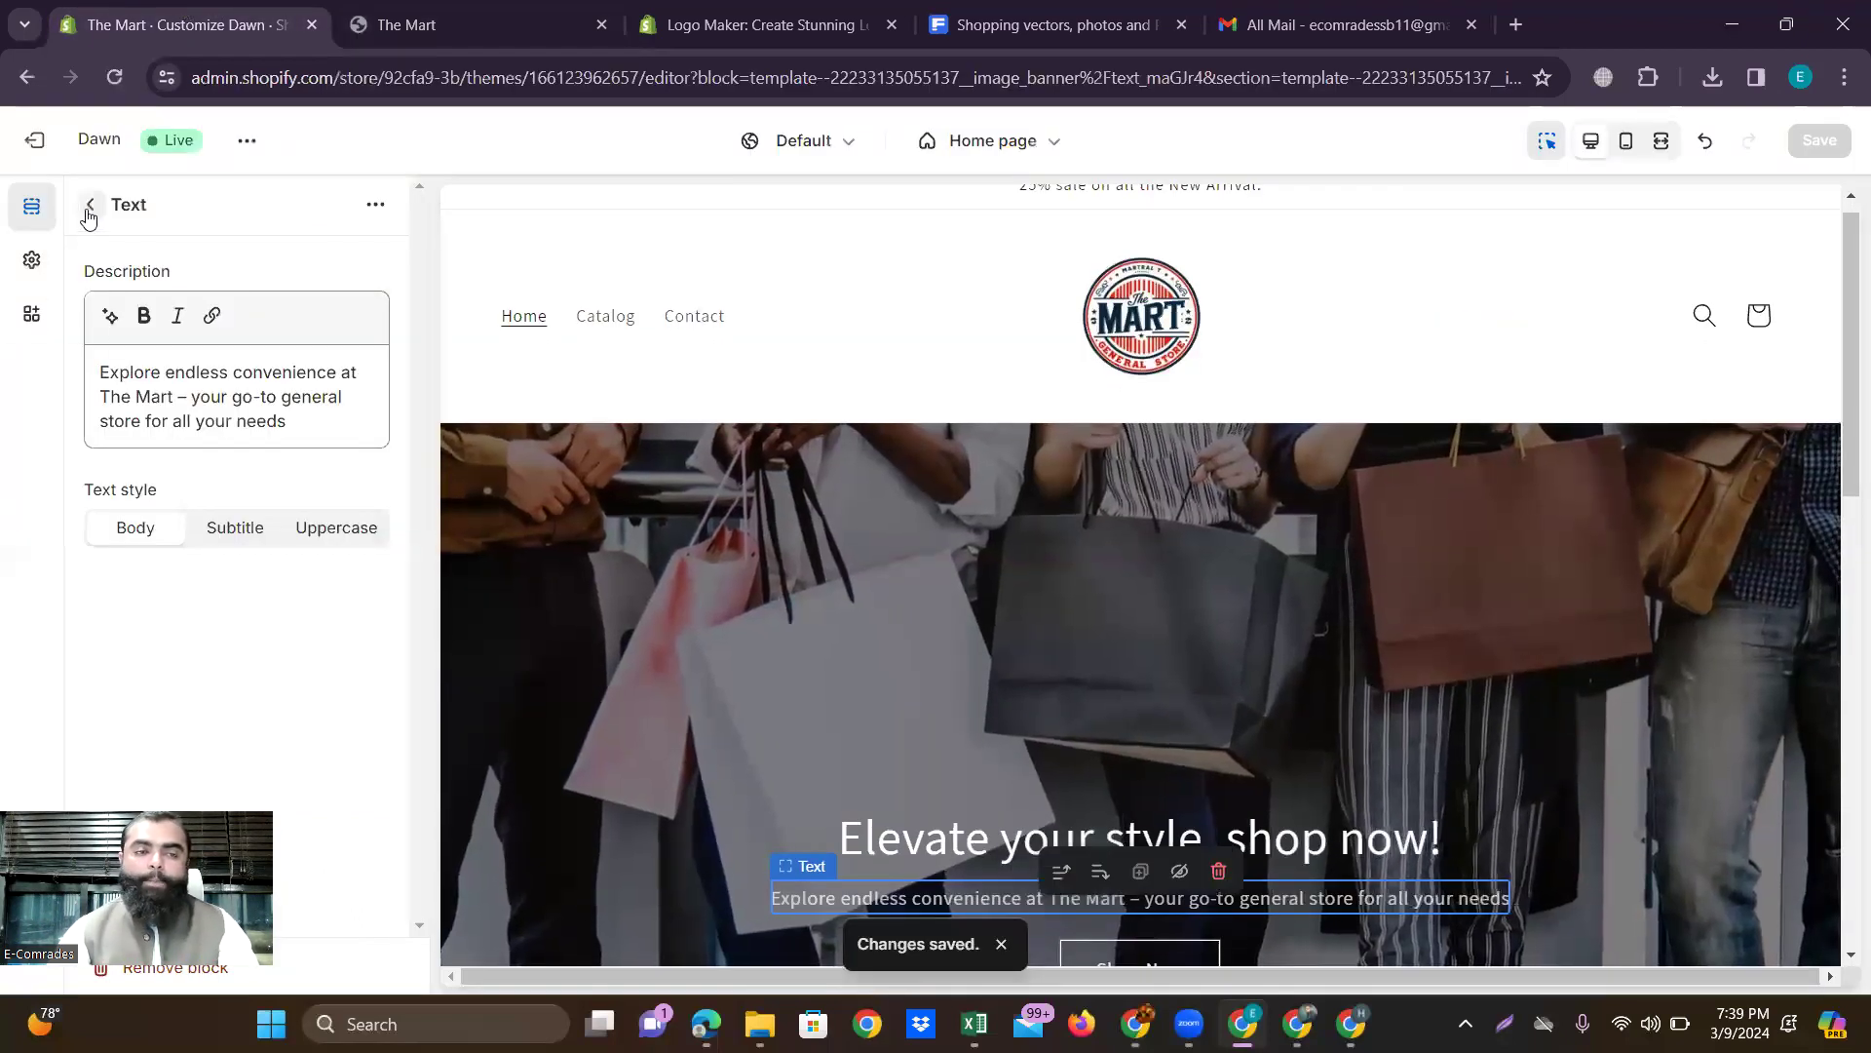
click(88, 206)
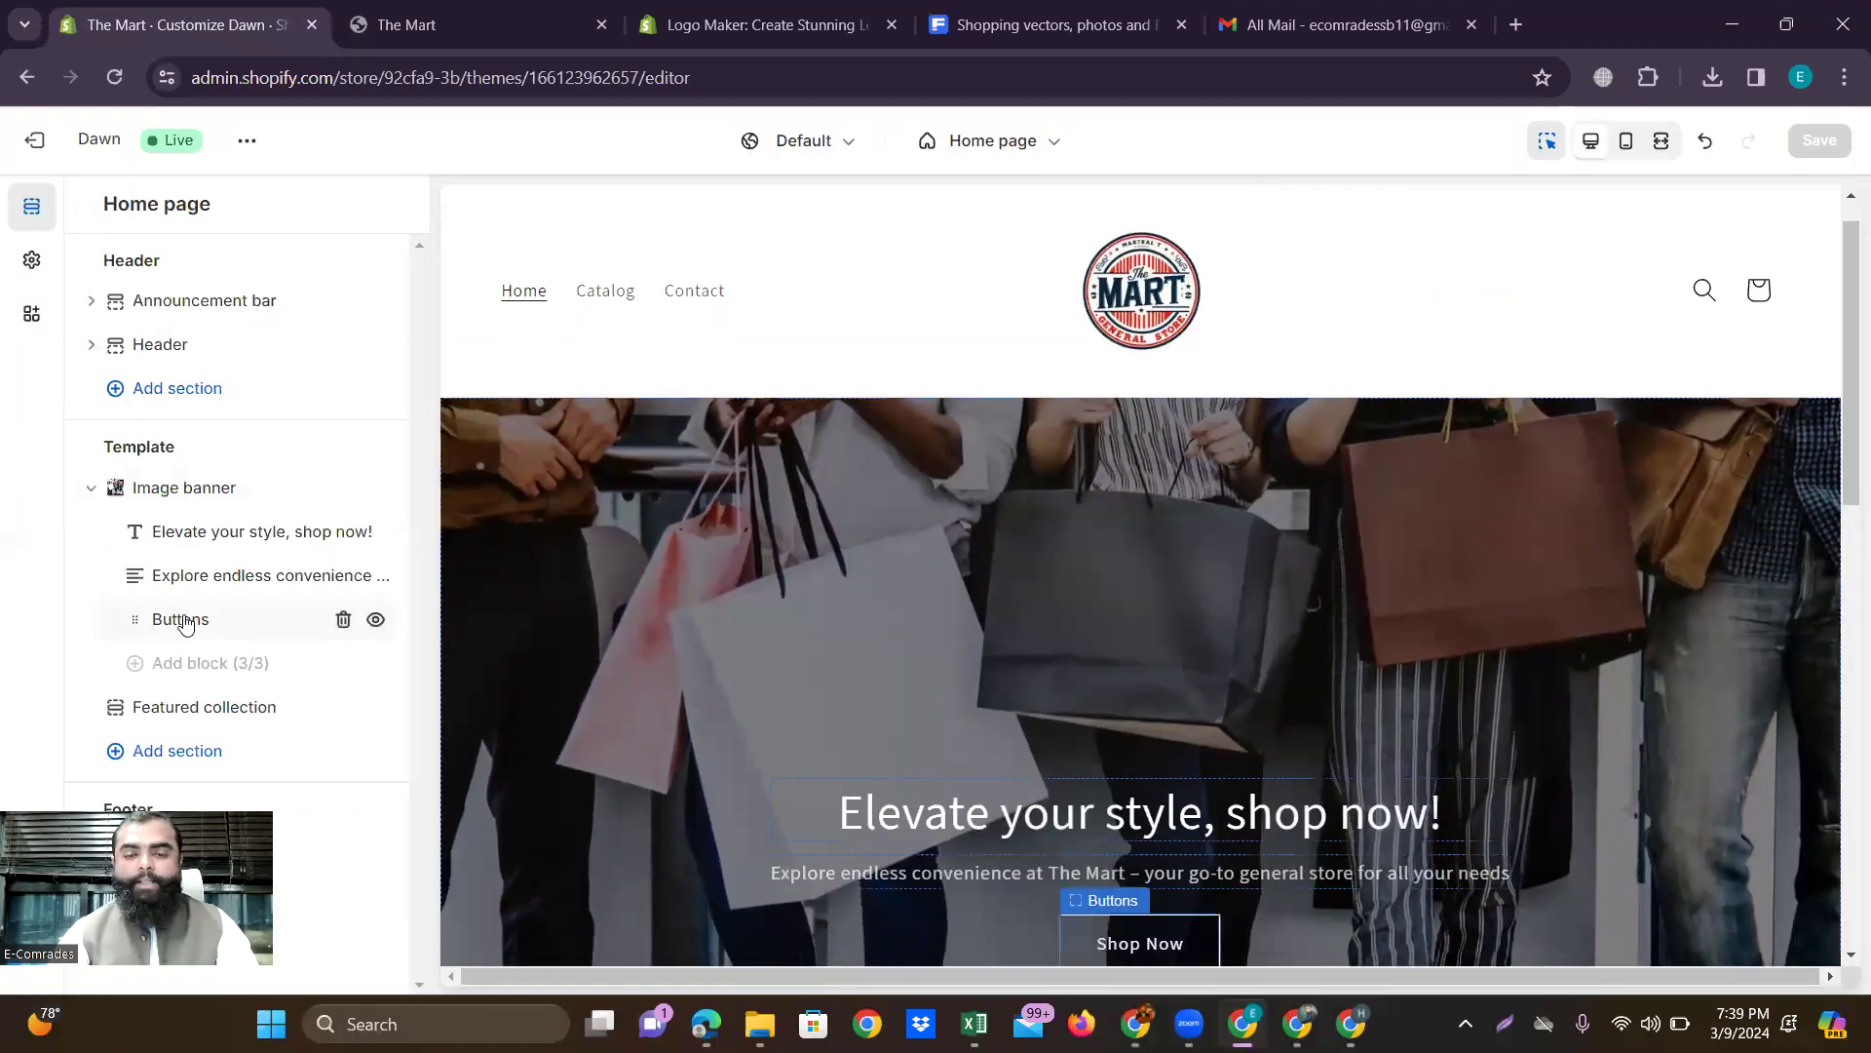
click(184, 621)
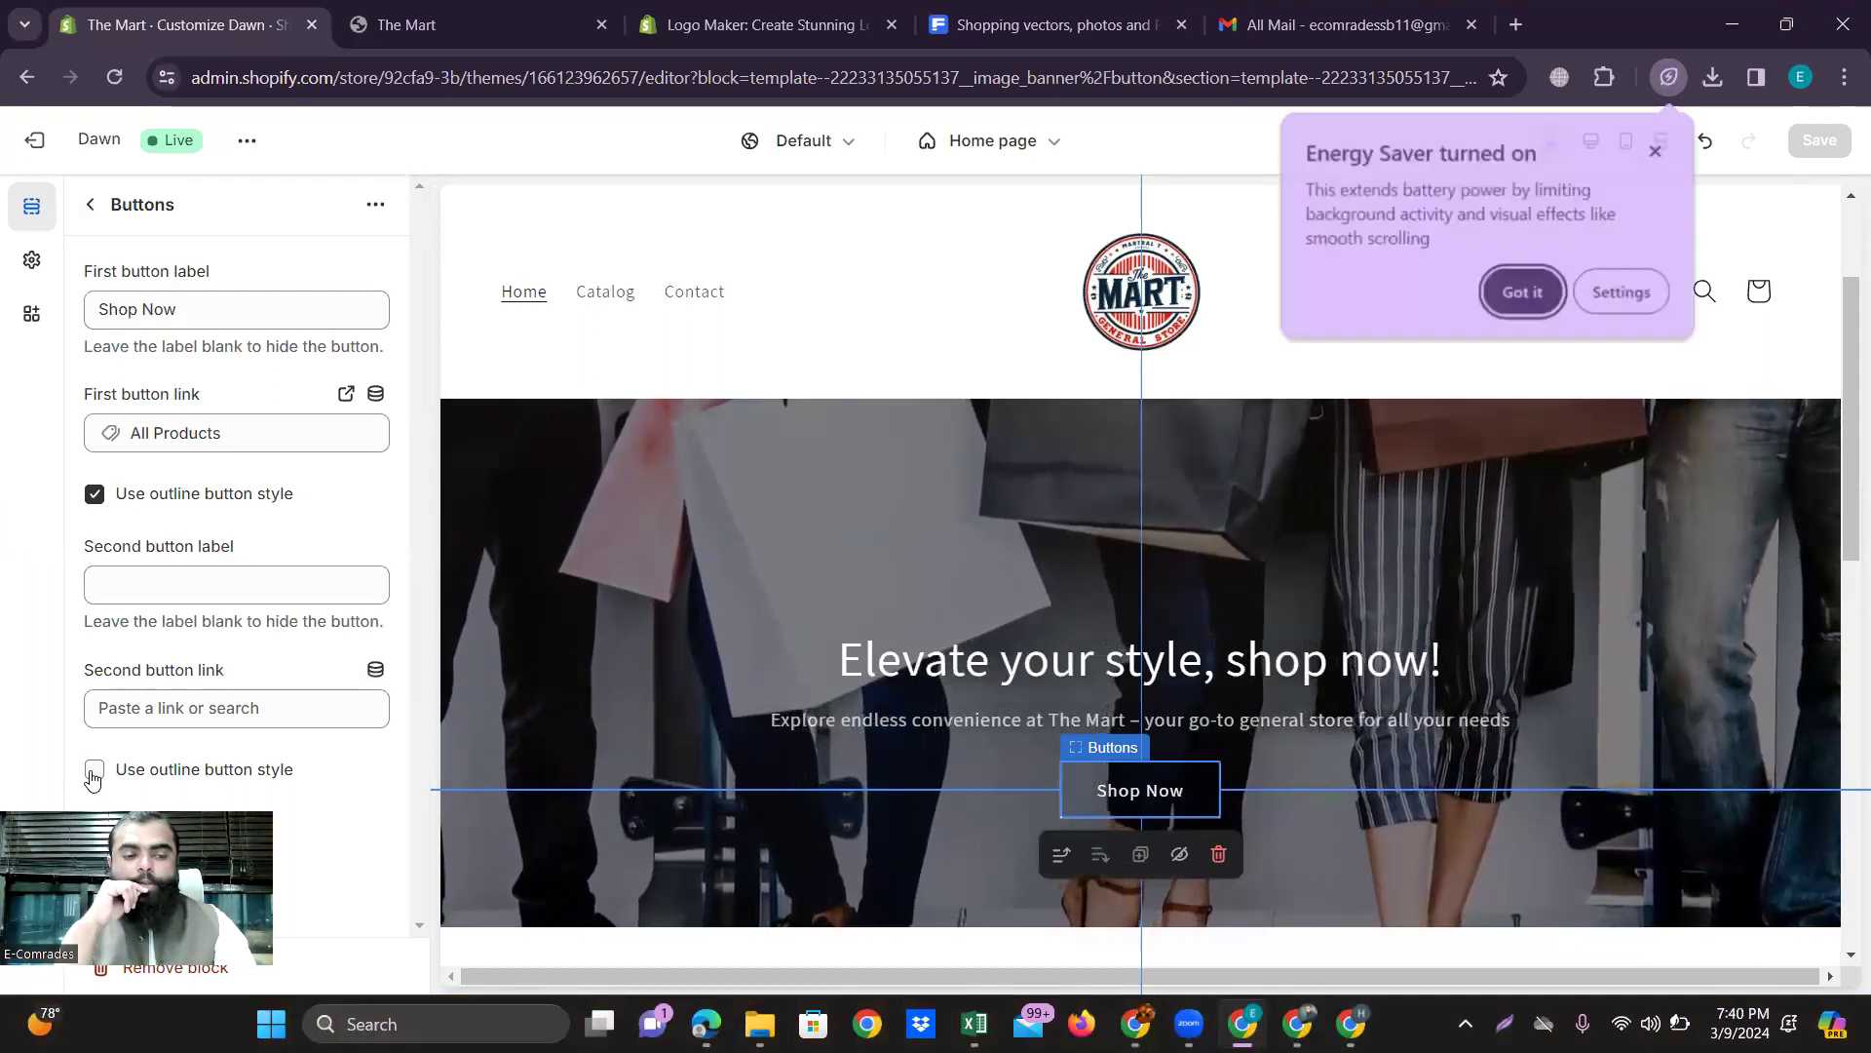
click(94, 770)
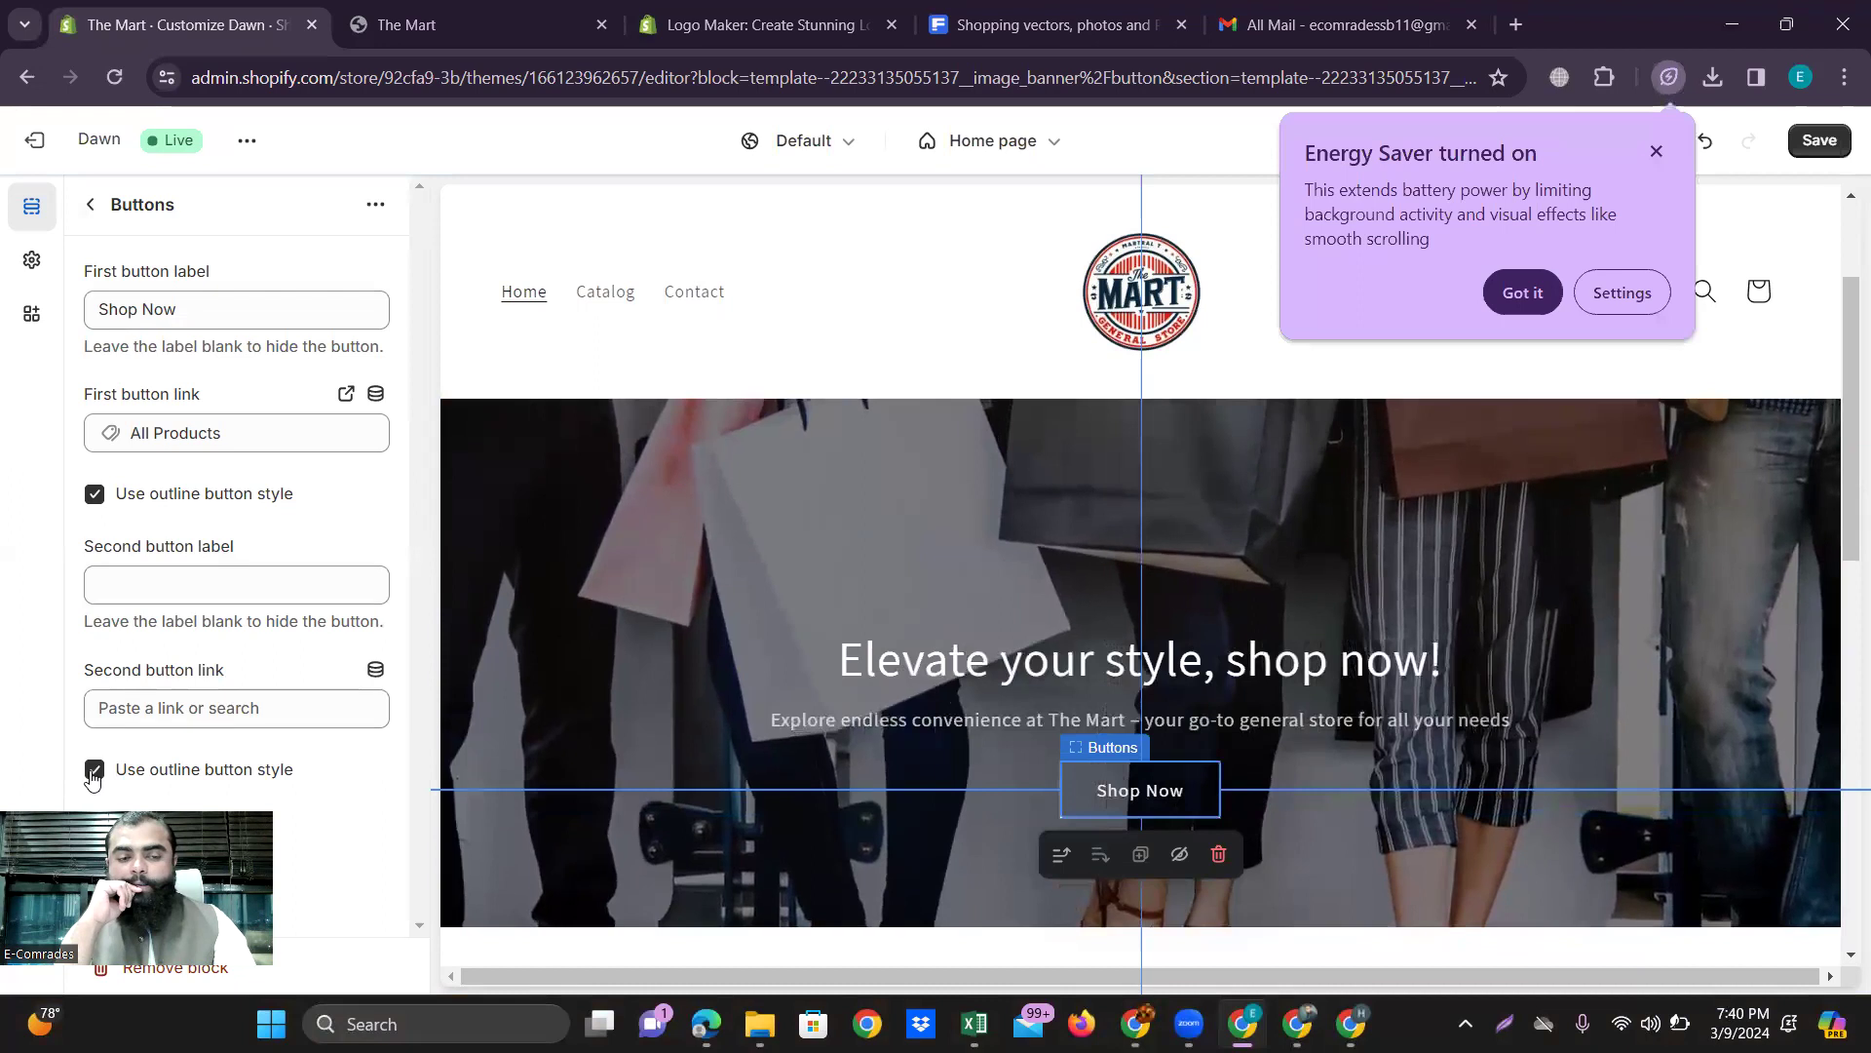
click(1654, 149)
click(1800, 139)
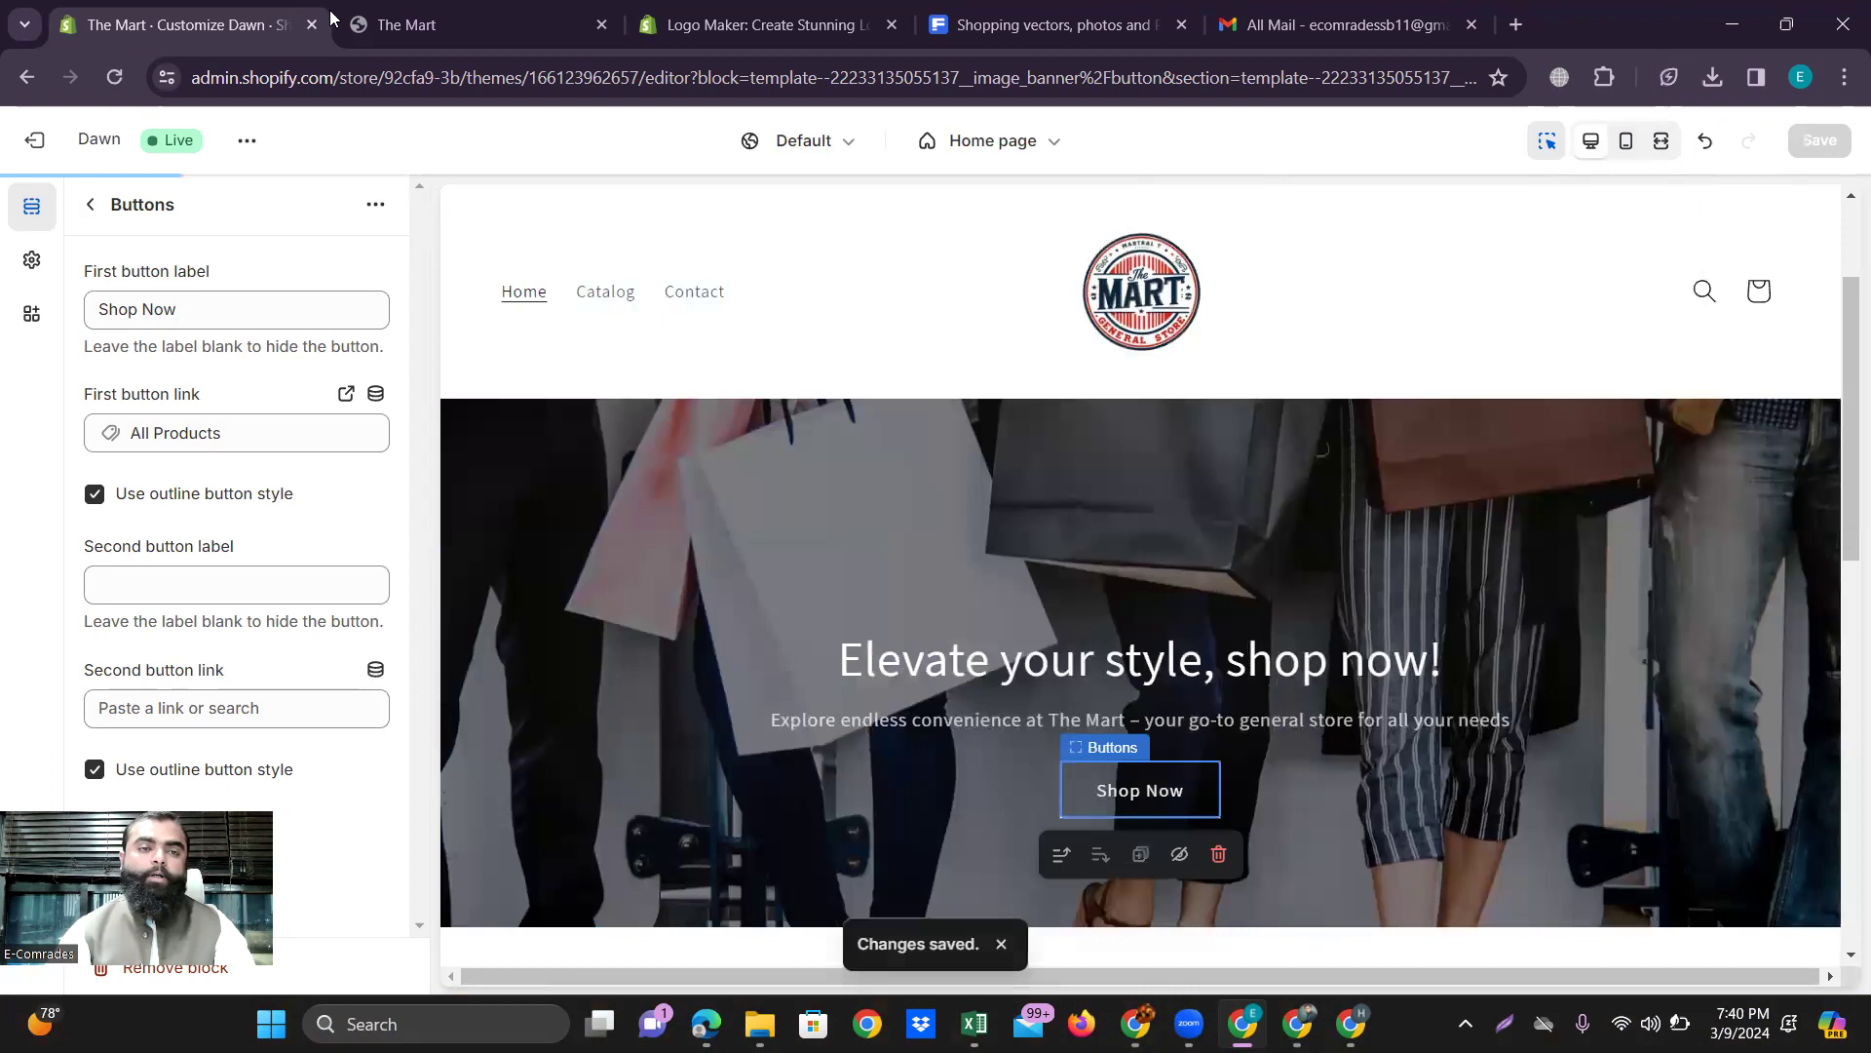
Reload the live storefront and check how the banner's button looks with the saved settings.
click(390, 24)
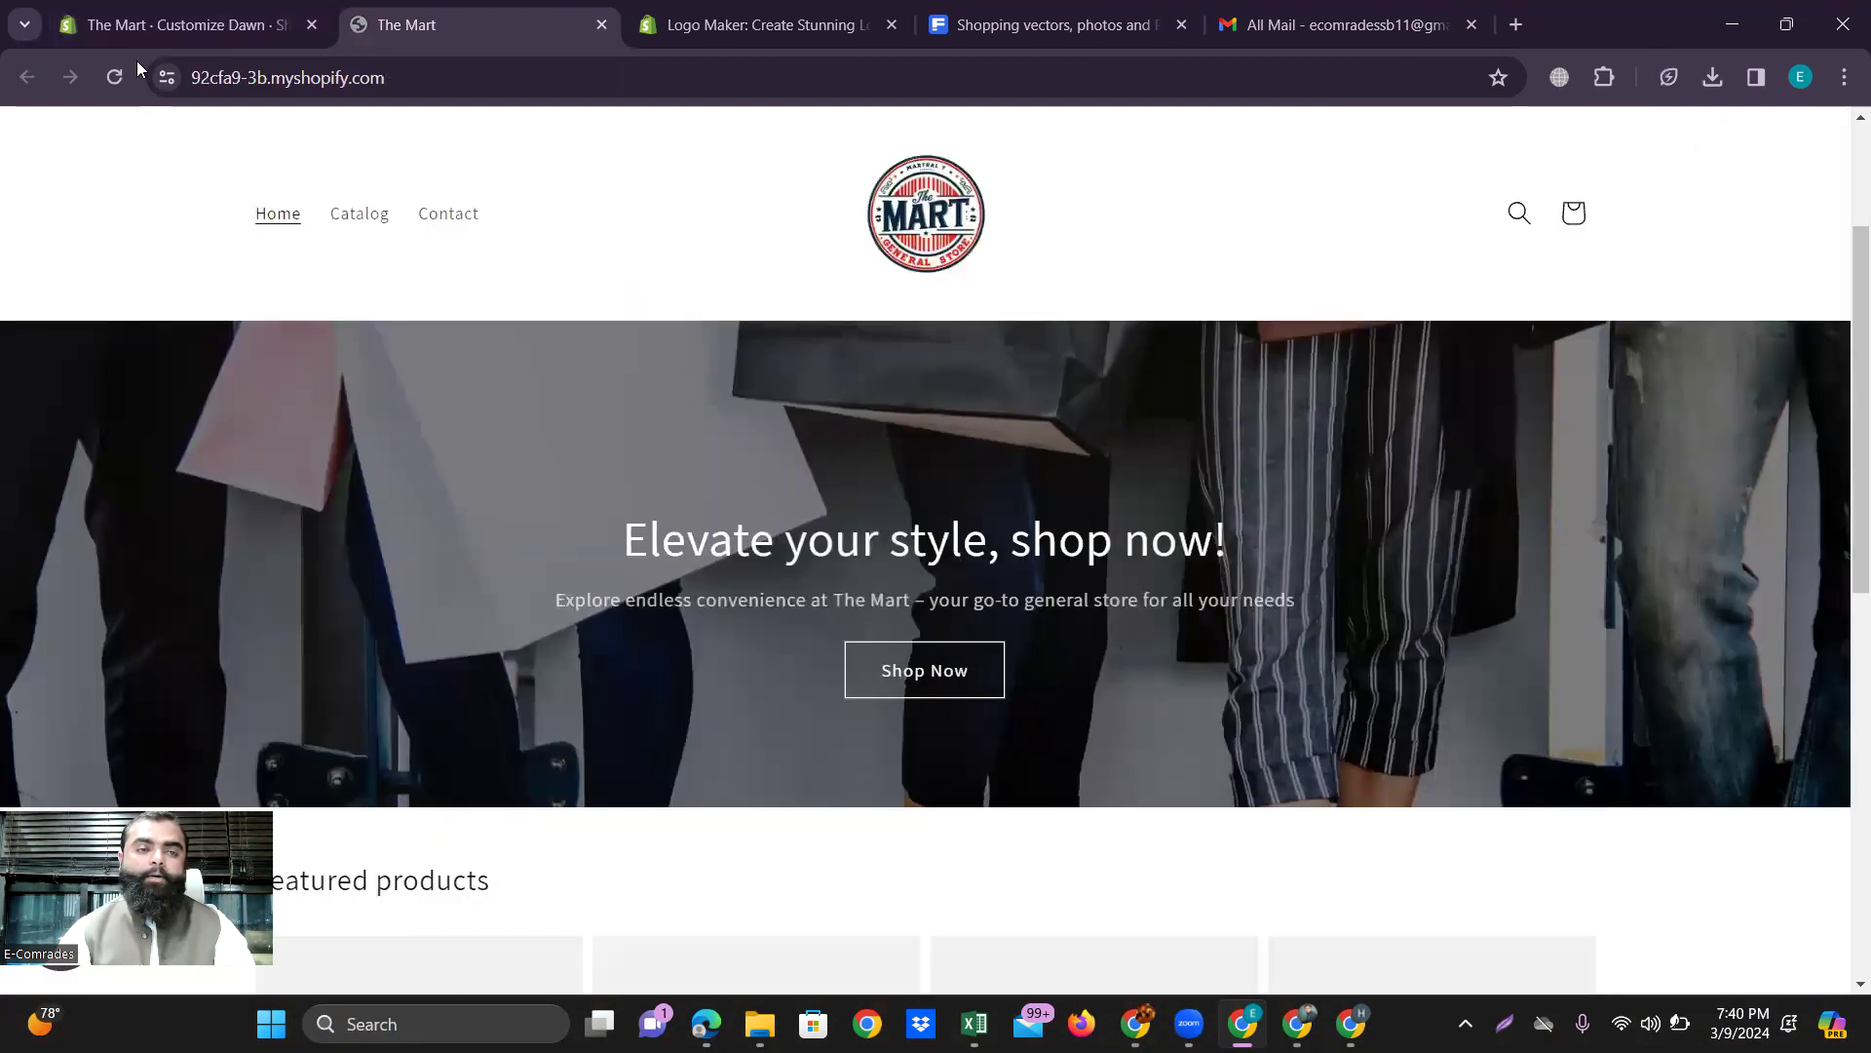
click(114, 78)
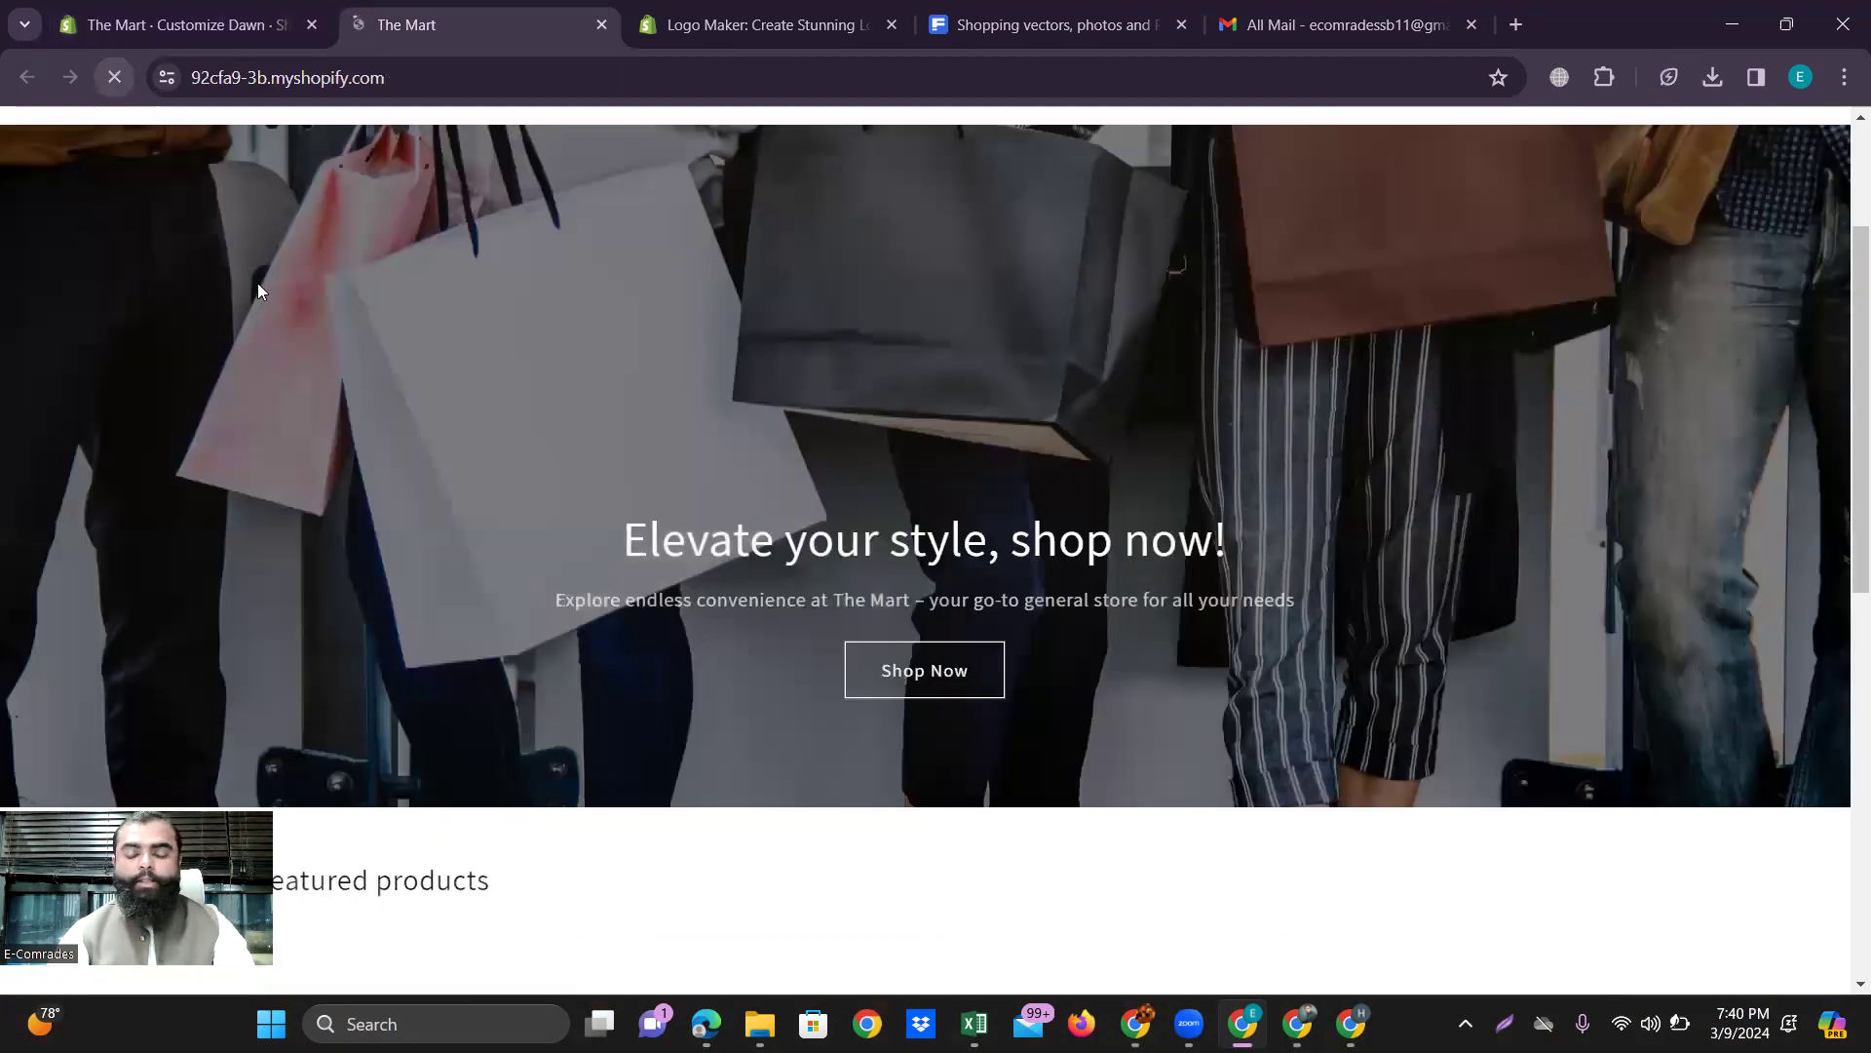
scroll(917, 678, down, 3)
scroll(916, 678, up, 5)
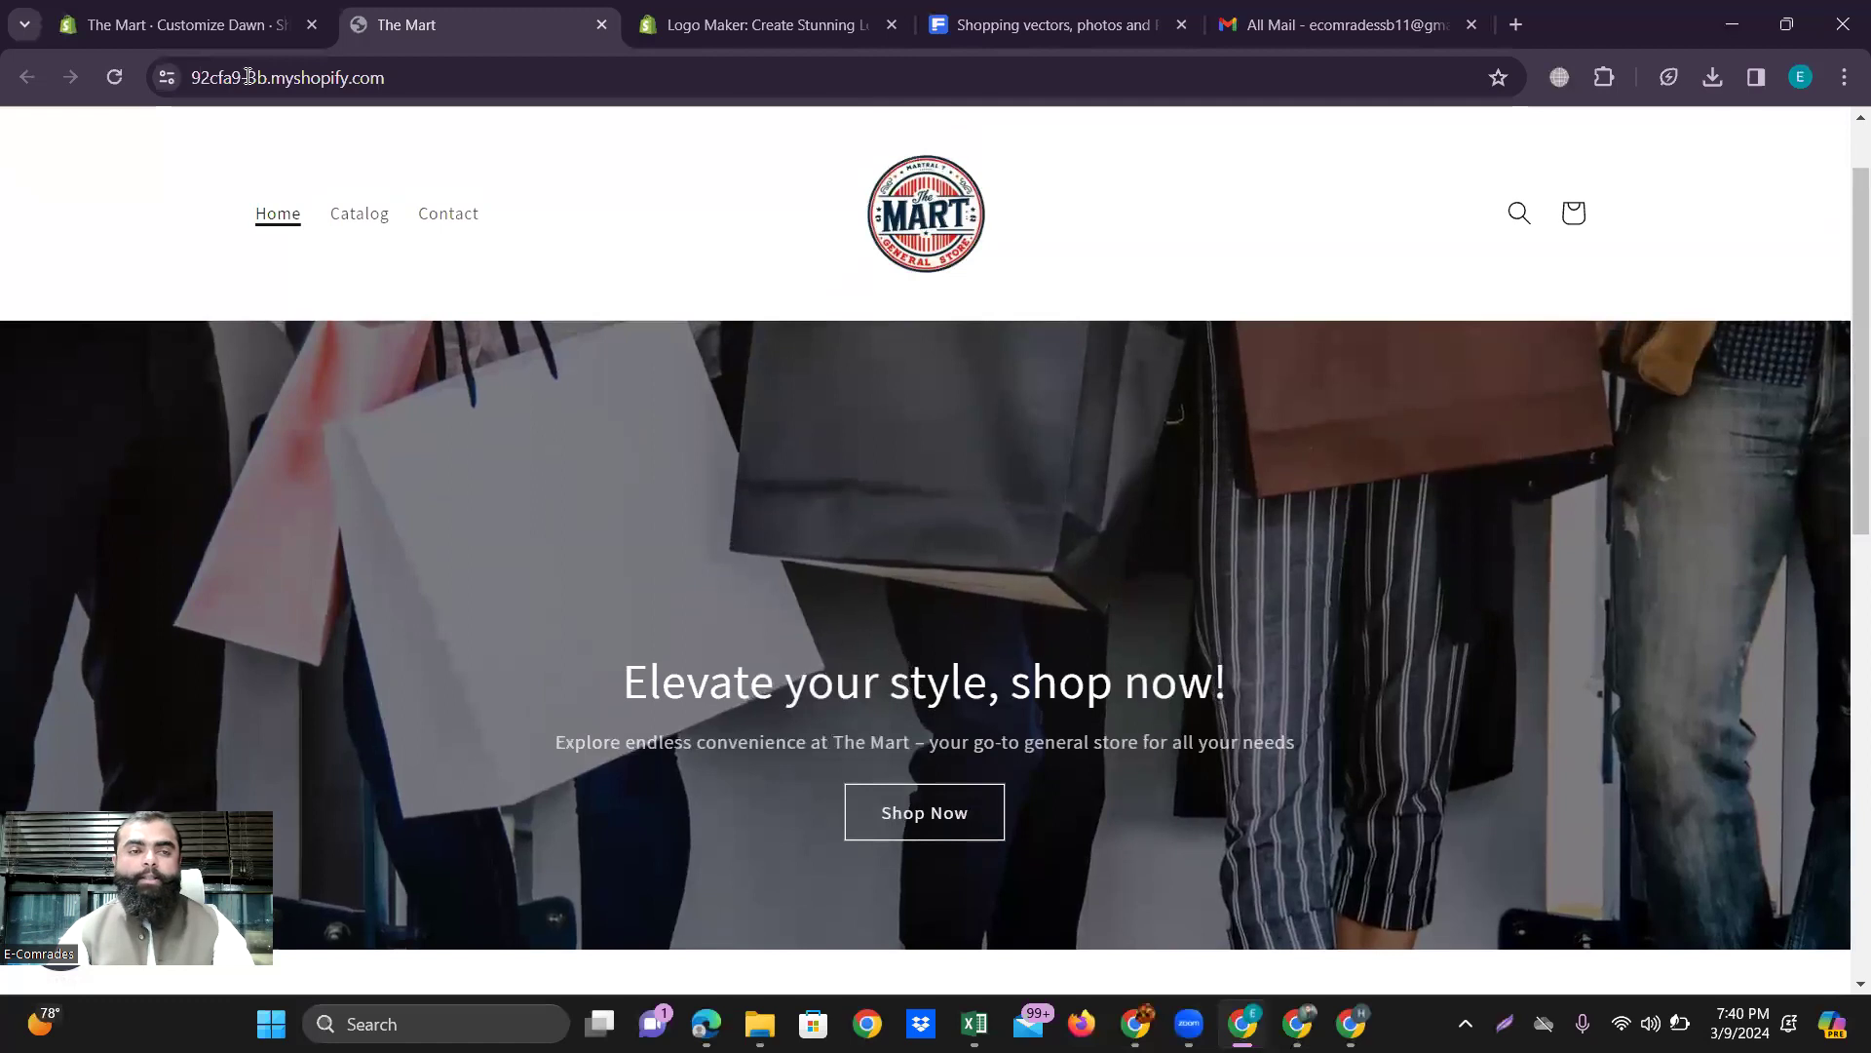
Return to the theme editor, leave the Buttons settings, and exit the editor to the Themes page.
click(175, 25)
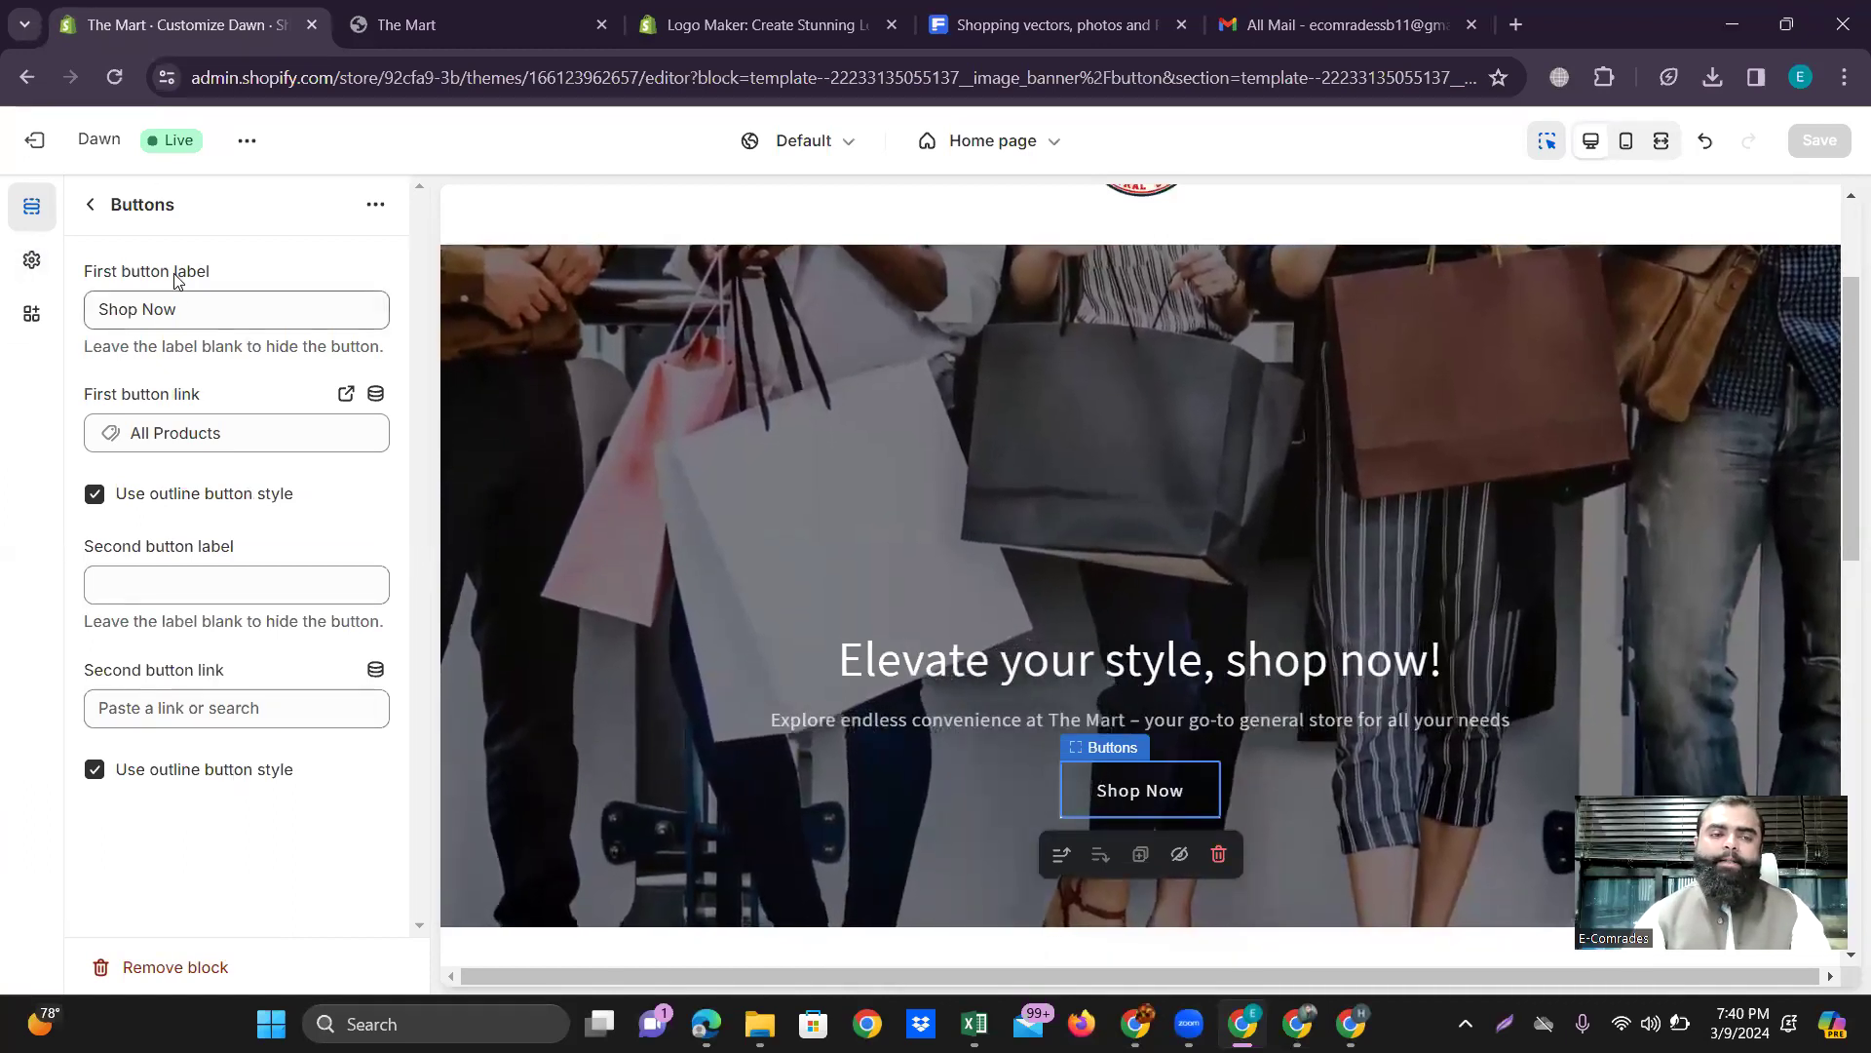
click(90, 204)
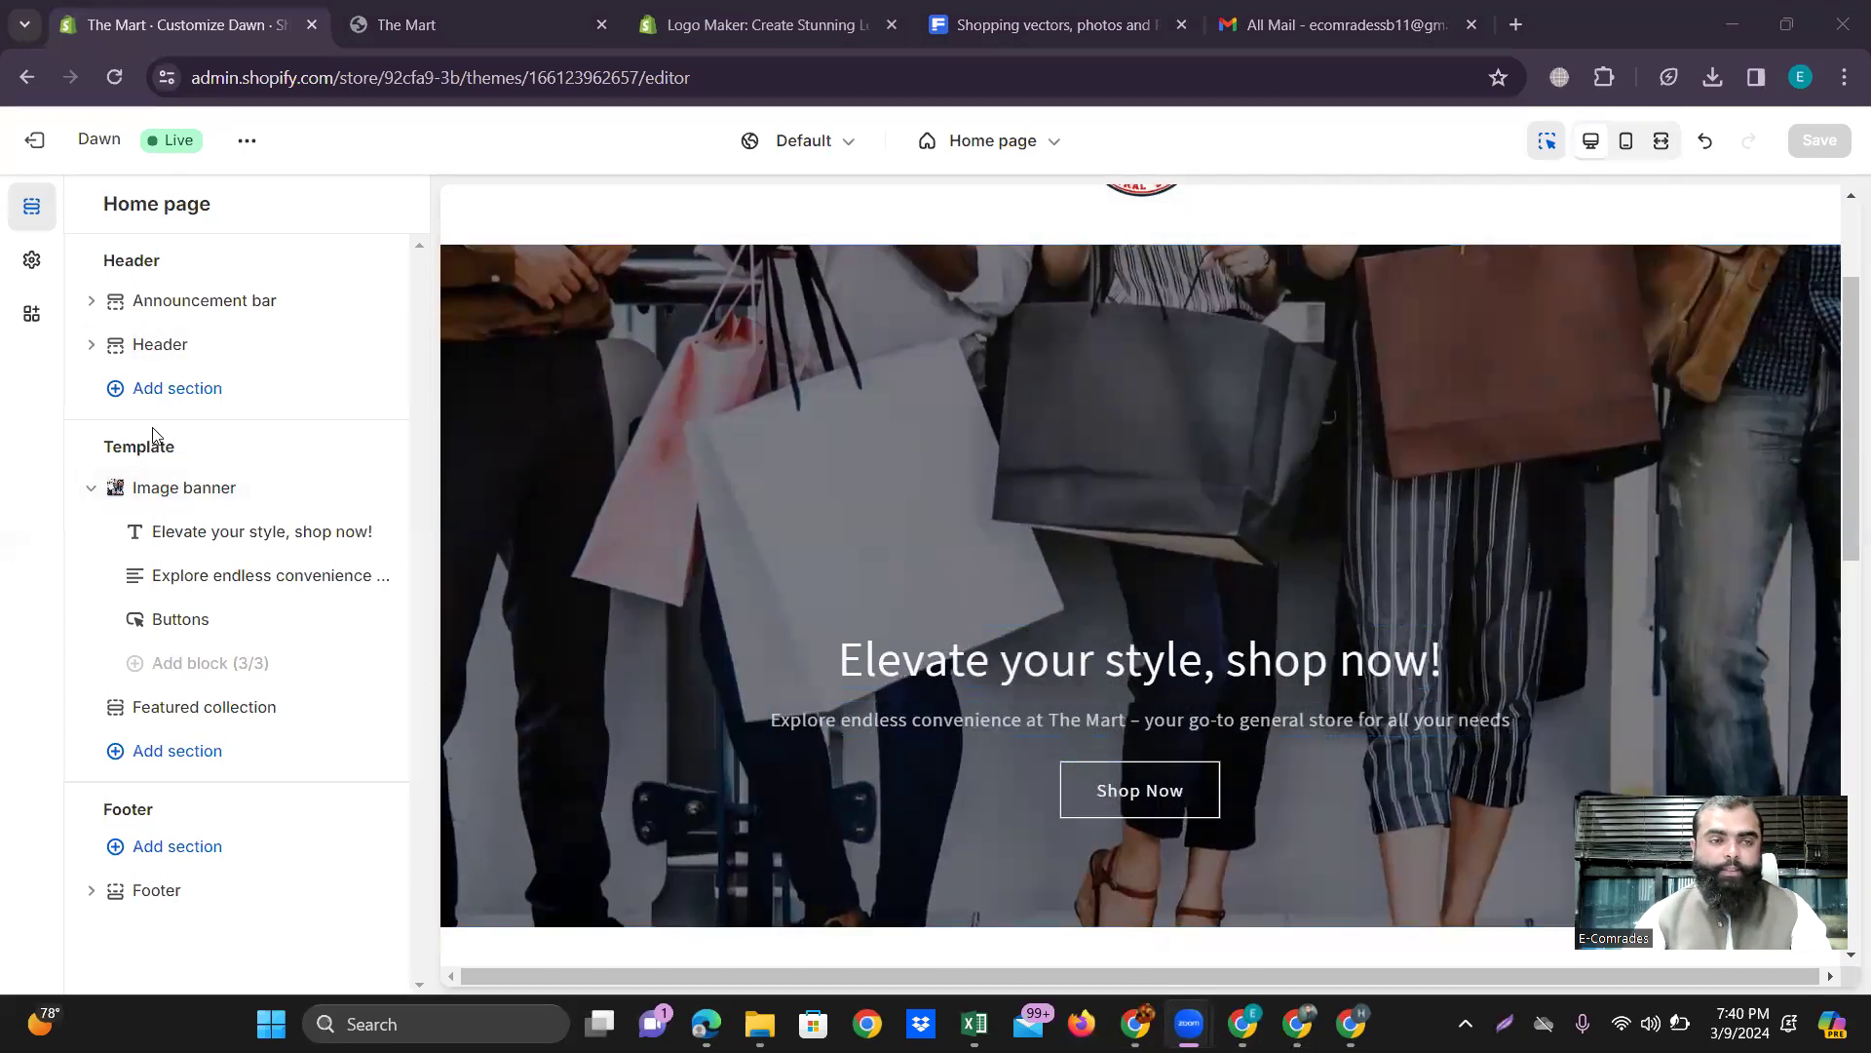
click(35, 146)
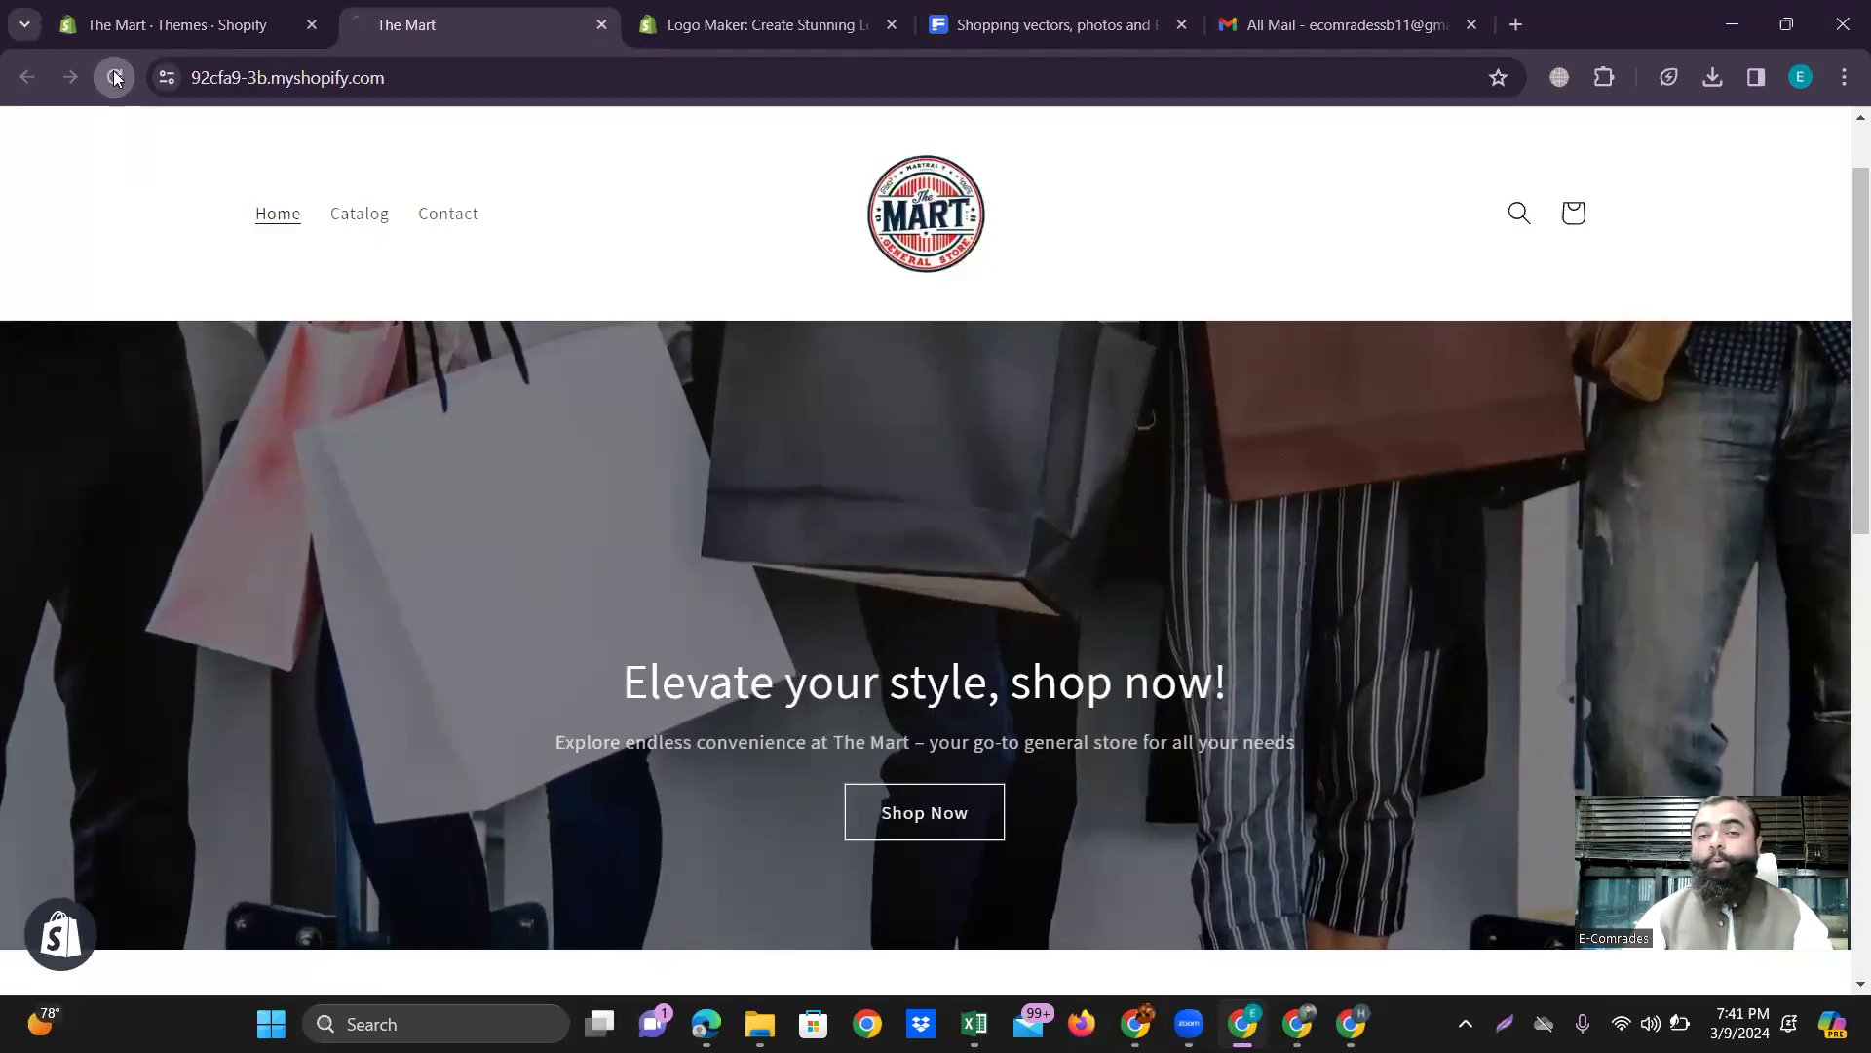
Reload the live storefront and review the whole home page, from the announcement bar down through the sections below the banner.
click(115, 78)
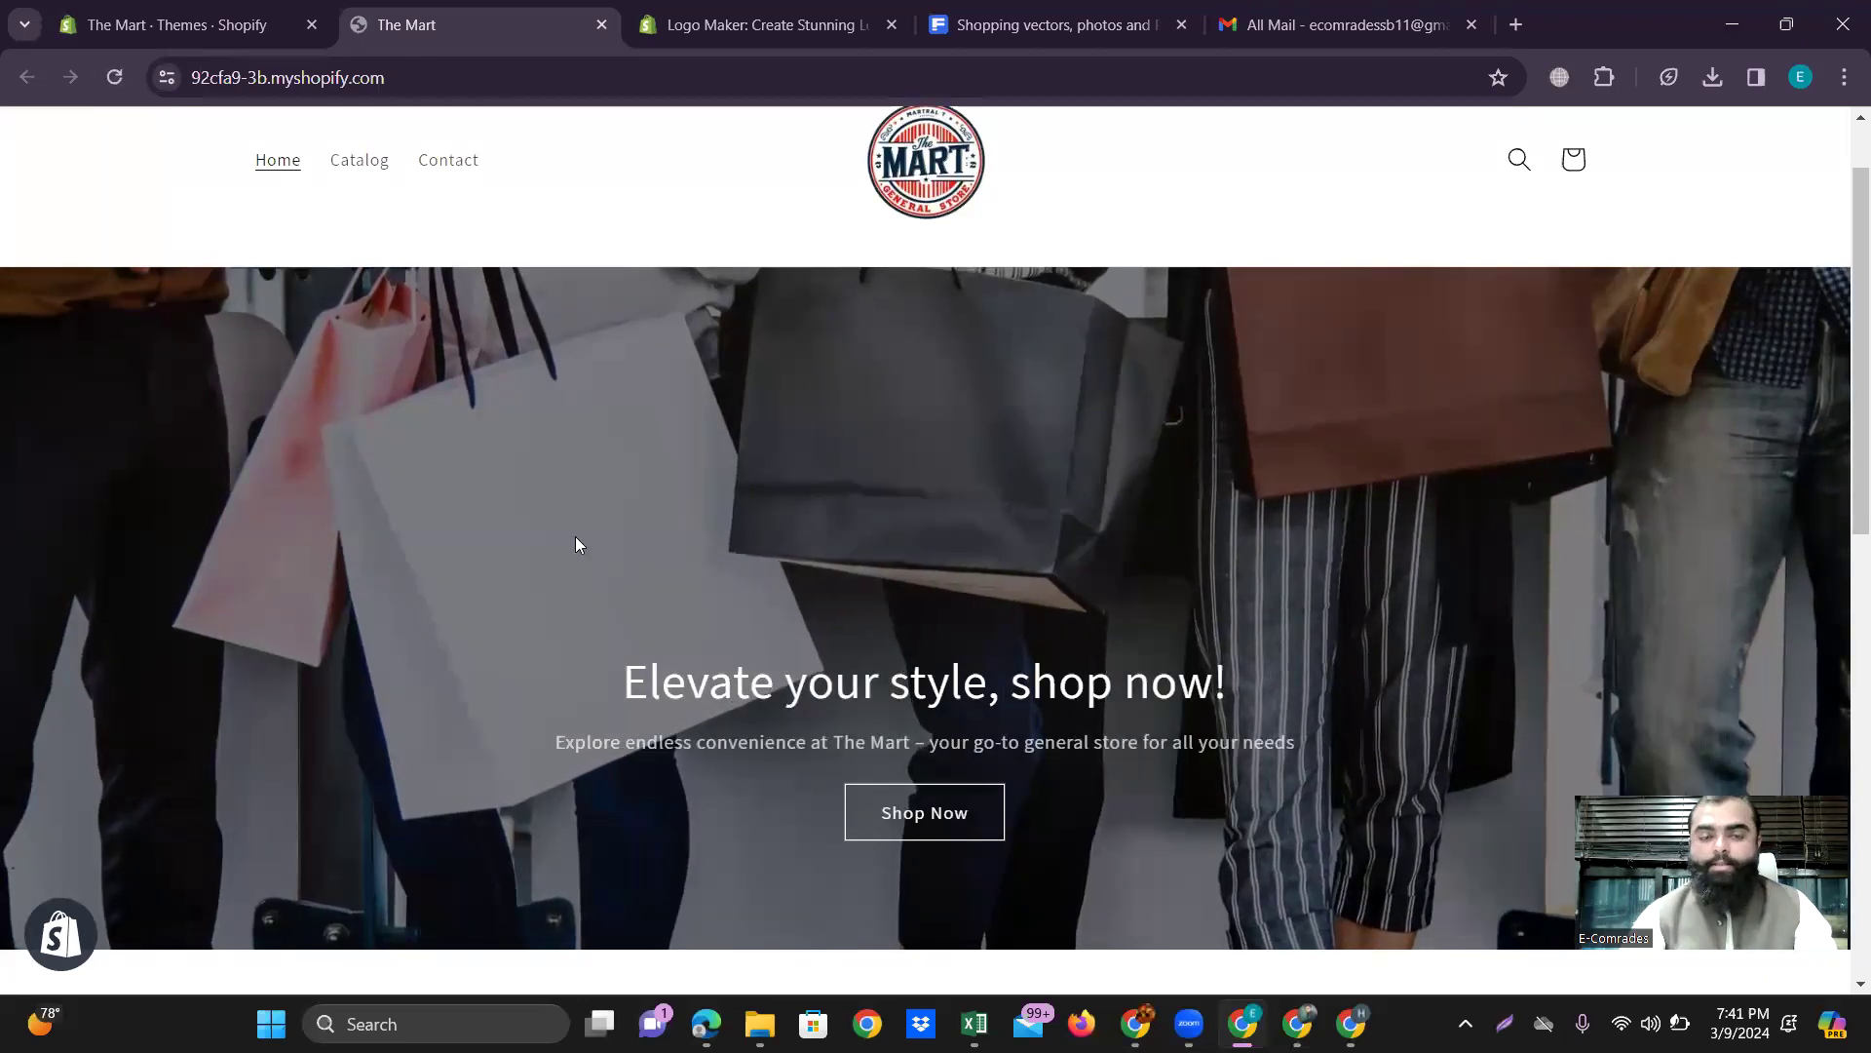
scroll(592, 667, down, 2)
scroll(592, 667, up, 1)
scroll(593, 663, down, 8)
scroll(597, 667, up, 5)
scroll(595, 663, up, 5)
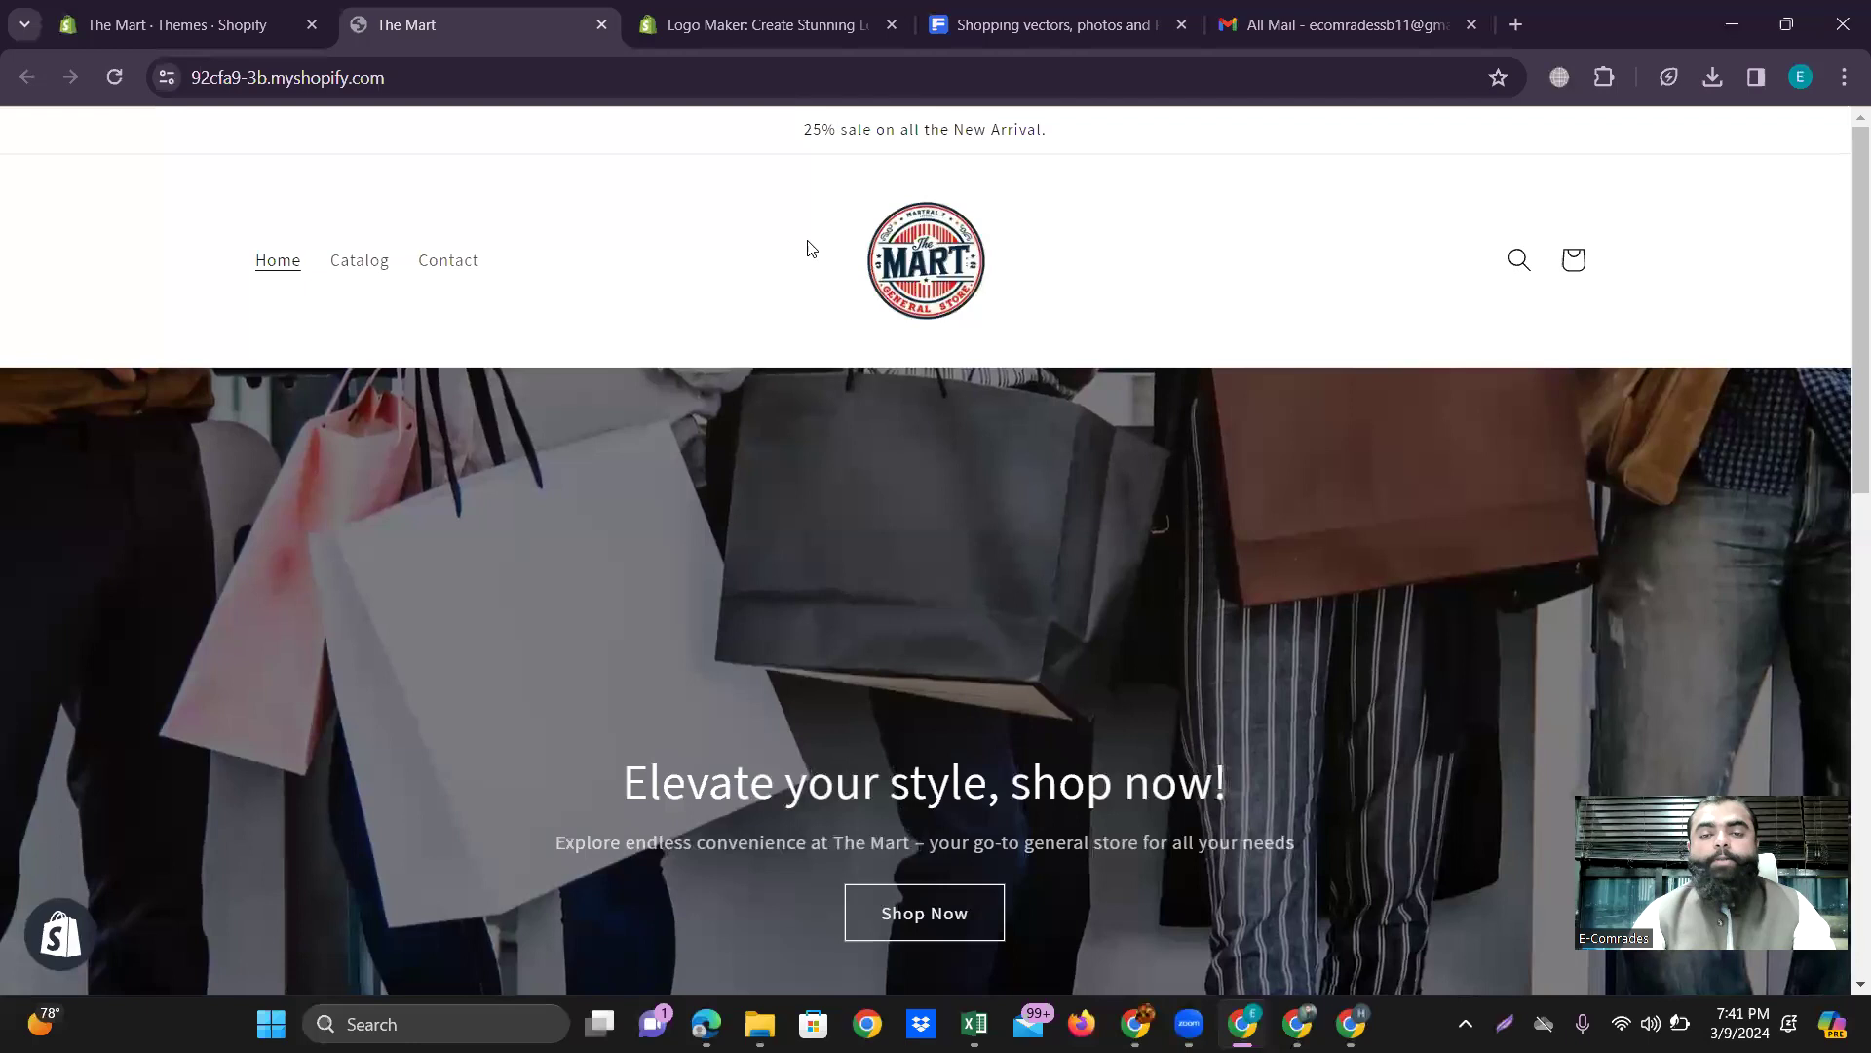
Return to the Shopify admin, reopen the Dawn theme for customization, and open the Header section's settings.
click(174, 32)
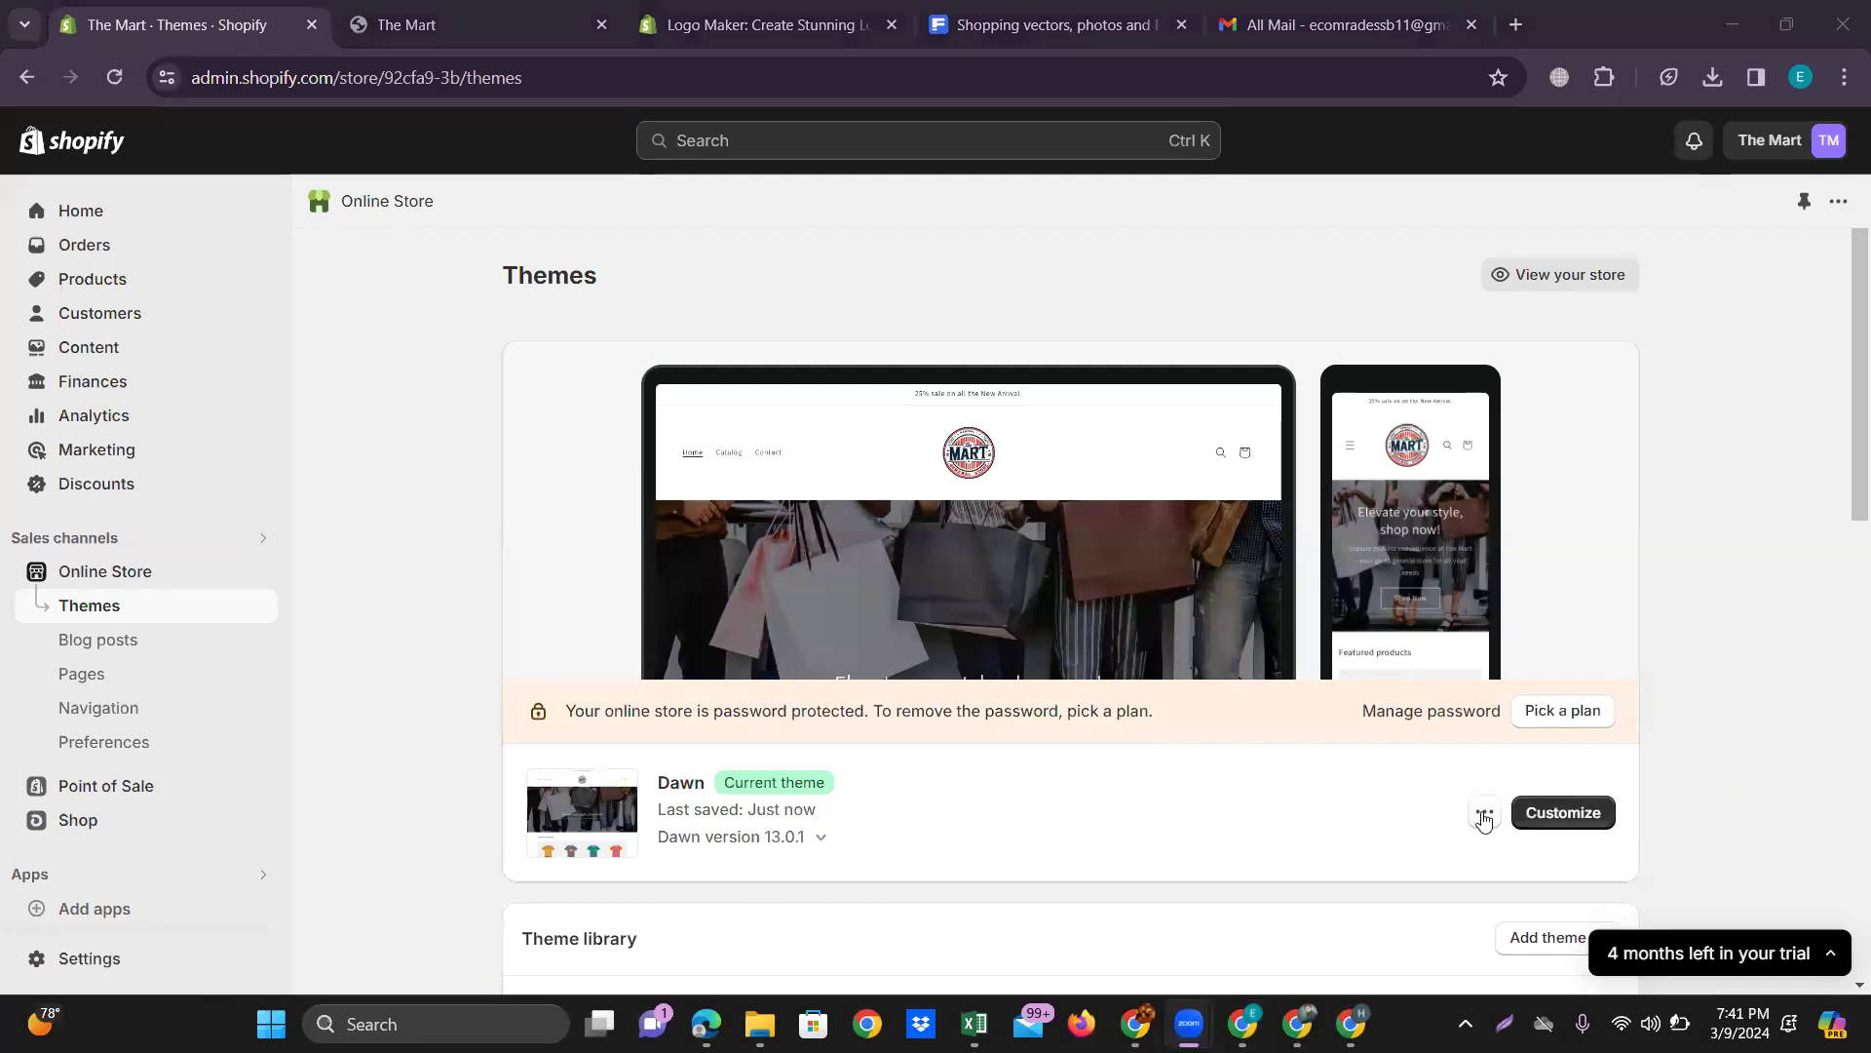
click(1556, 815)
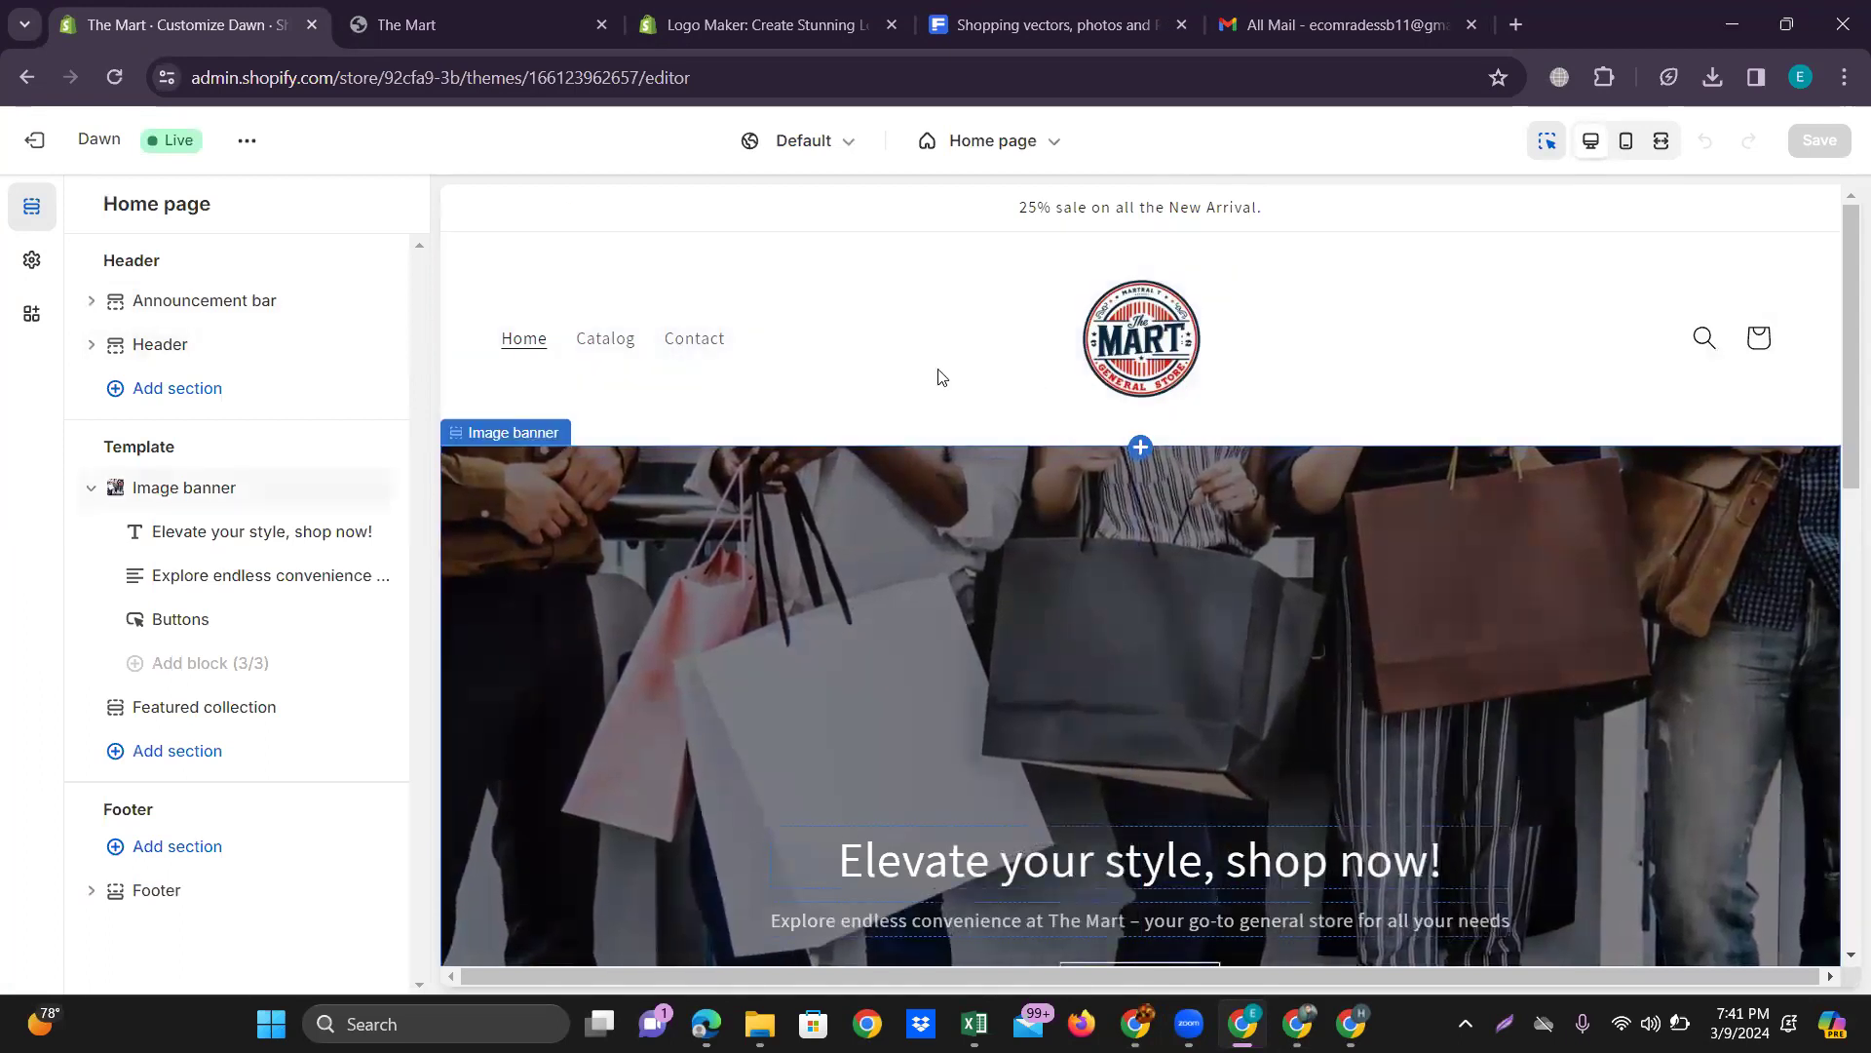
click(162, 344)
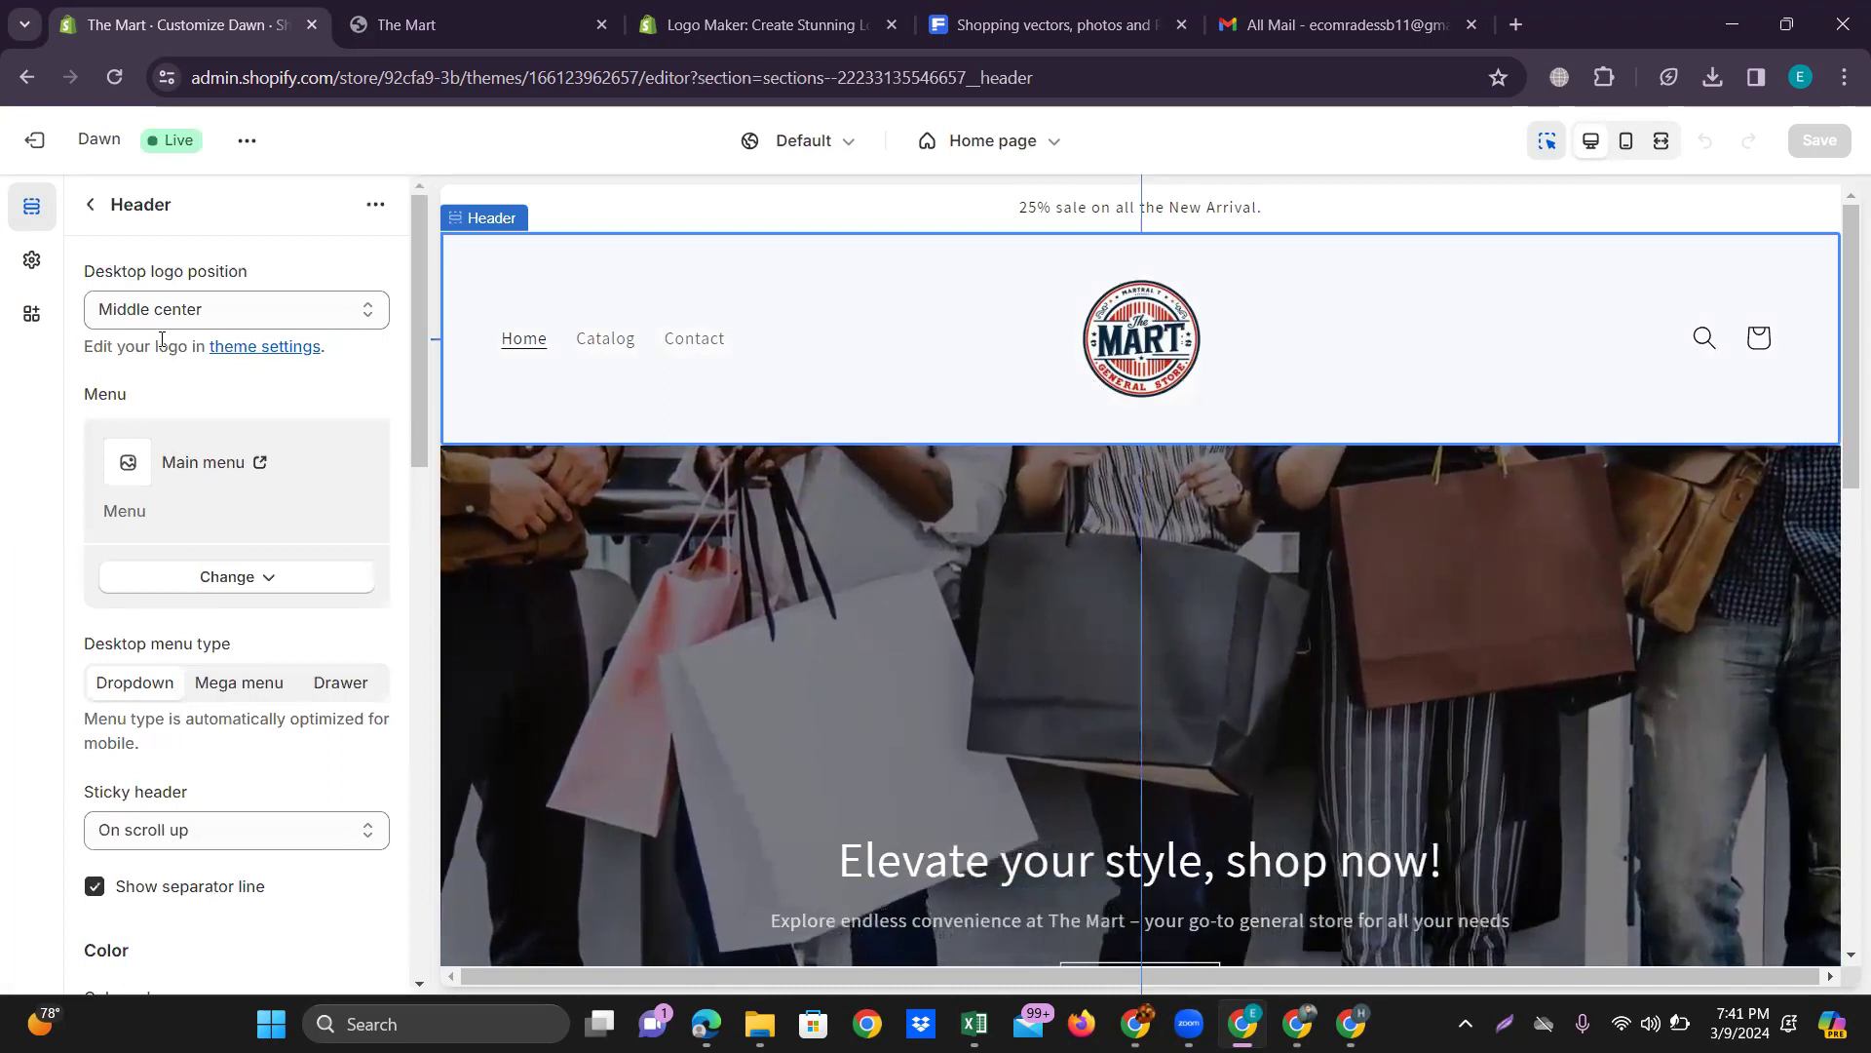
Search Google in a new tab for colorzilla and open the ColorZilla page in the Chrome Web Store.
scroll(228, 503, down, 5)
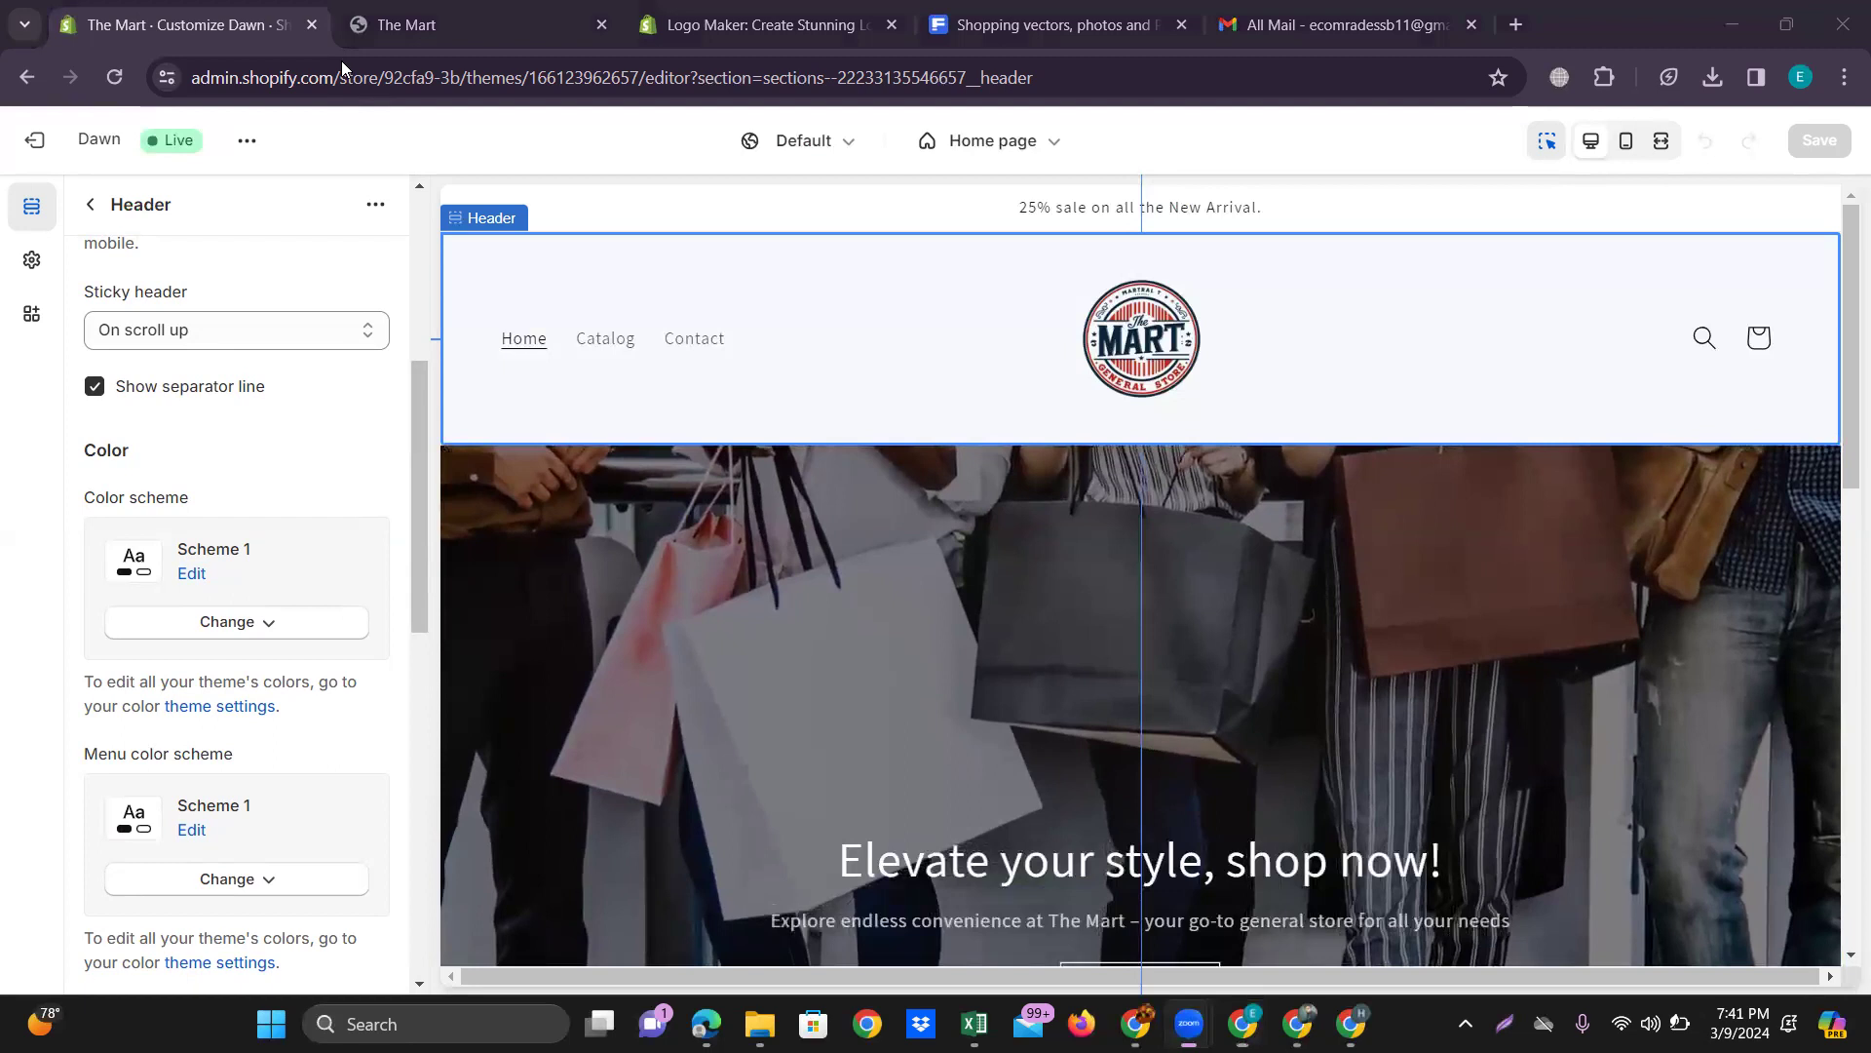
click(1516, 25)
text(C)
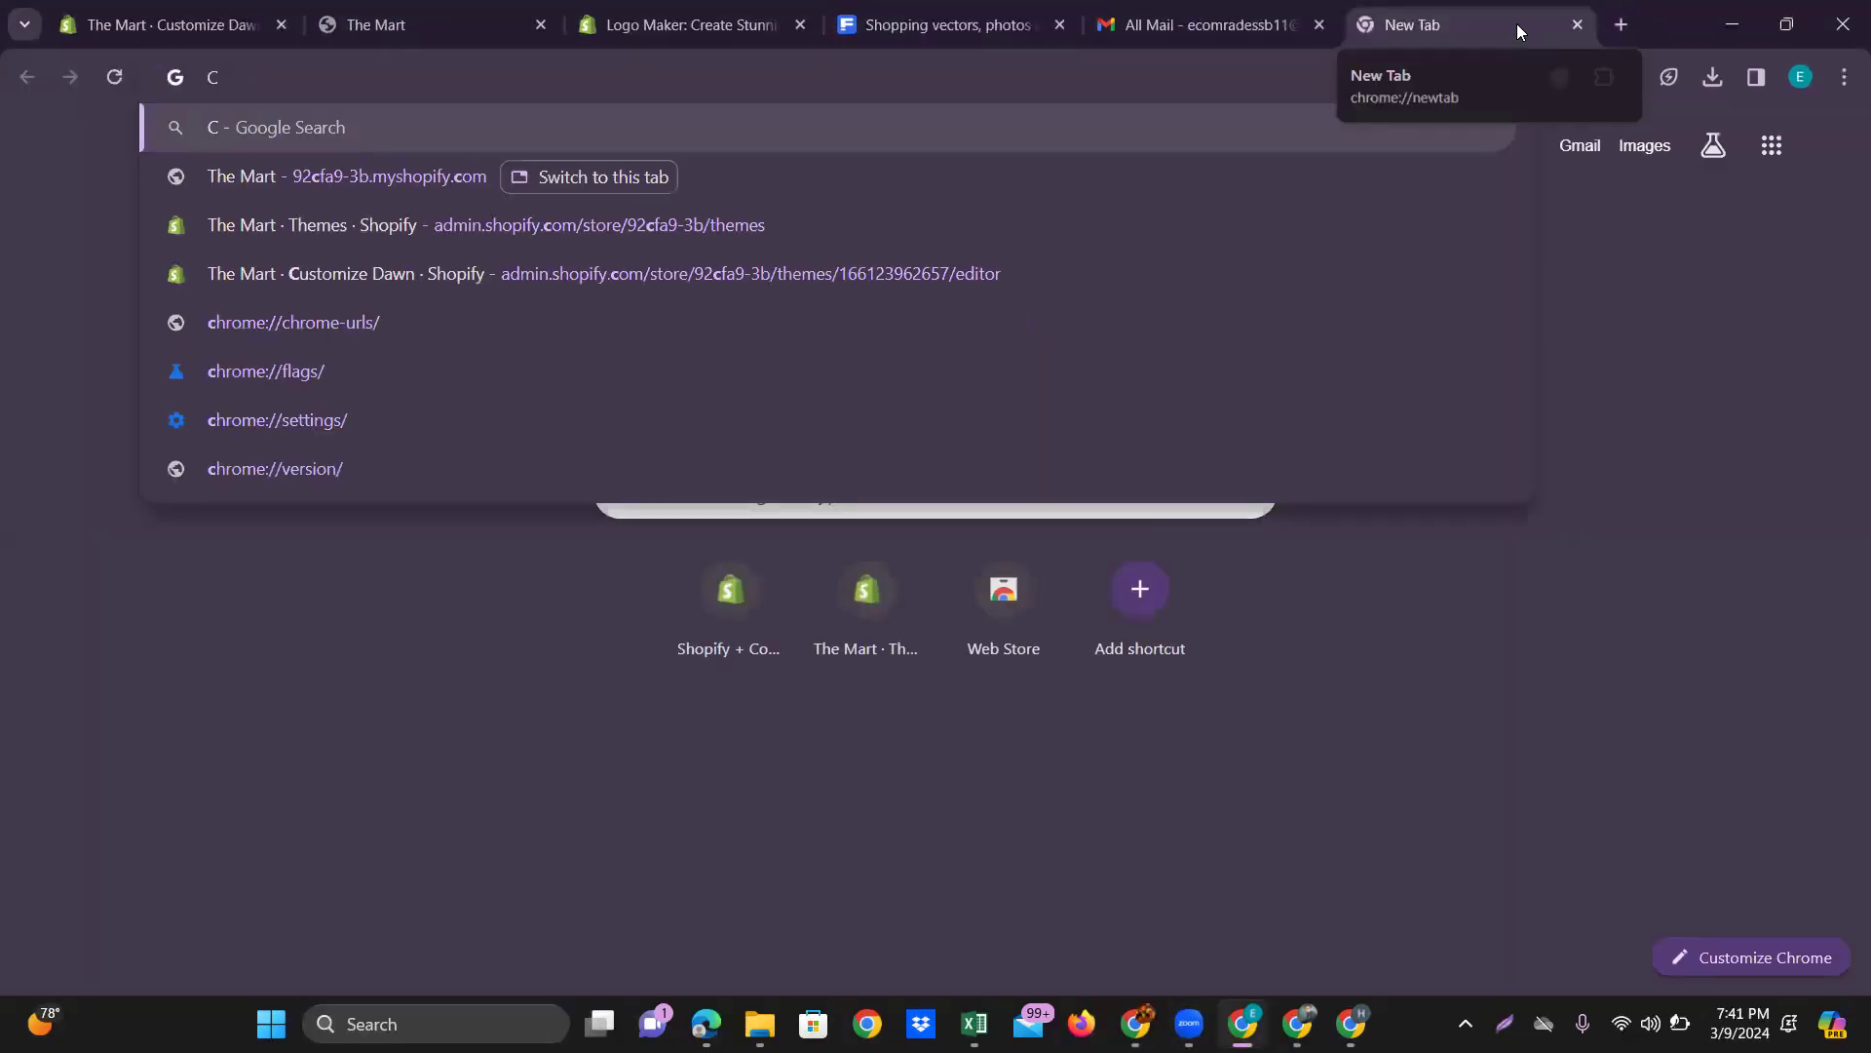
text(olo)
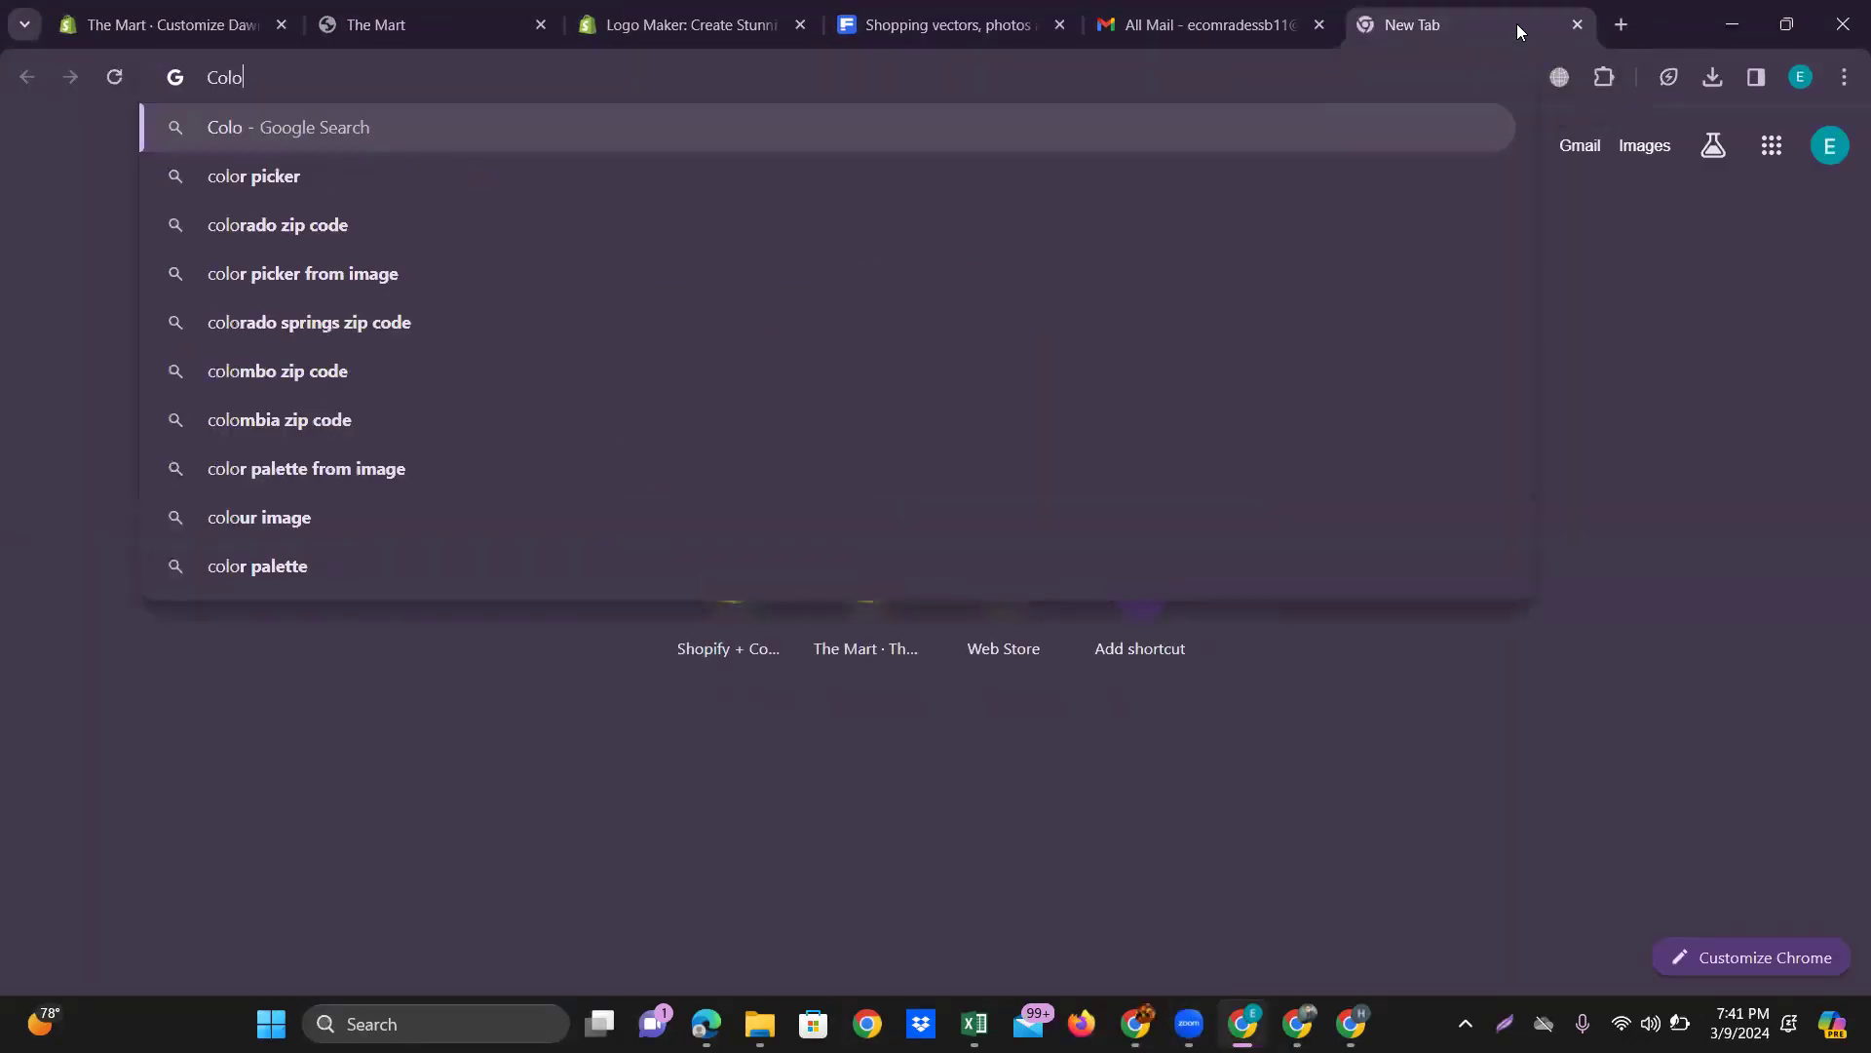
text( zill)
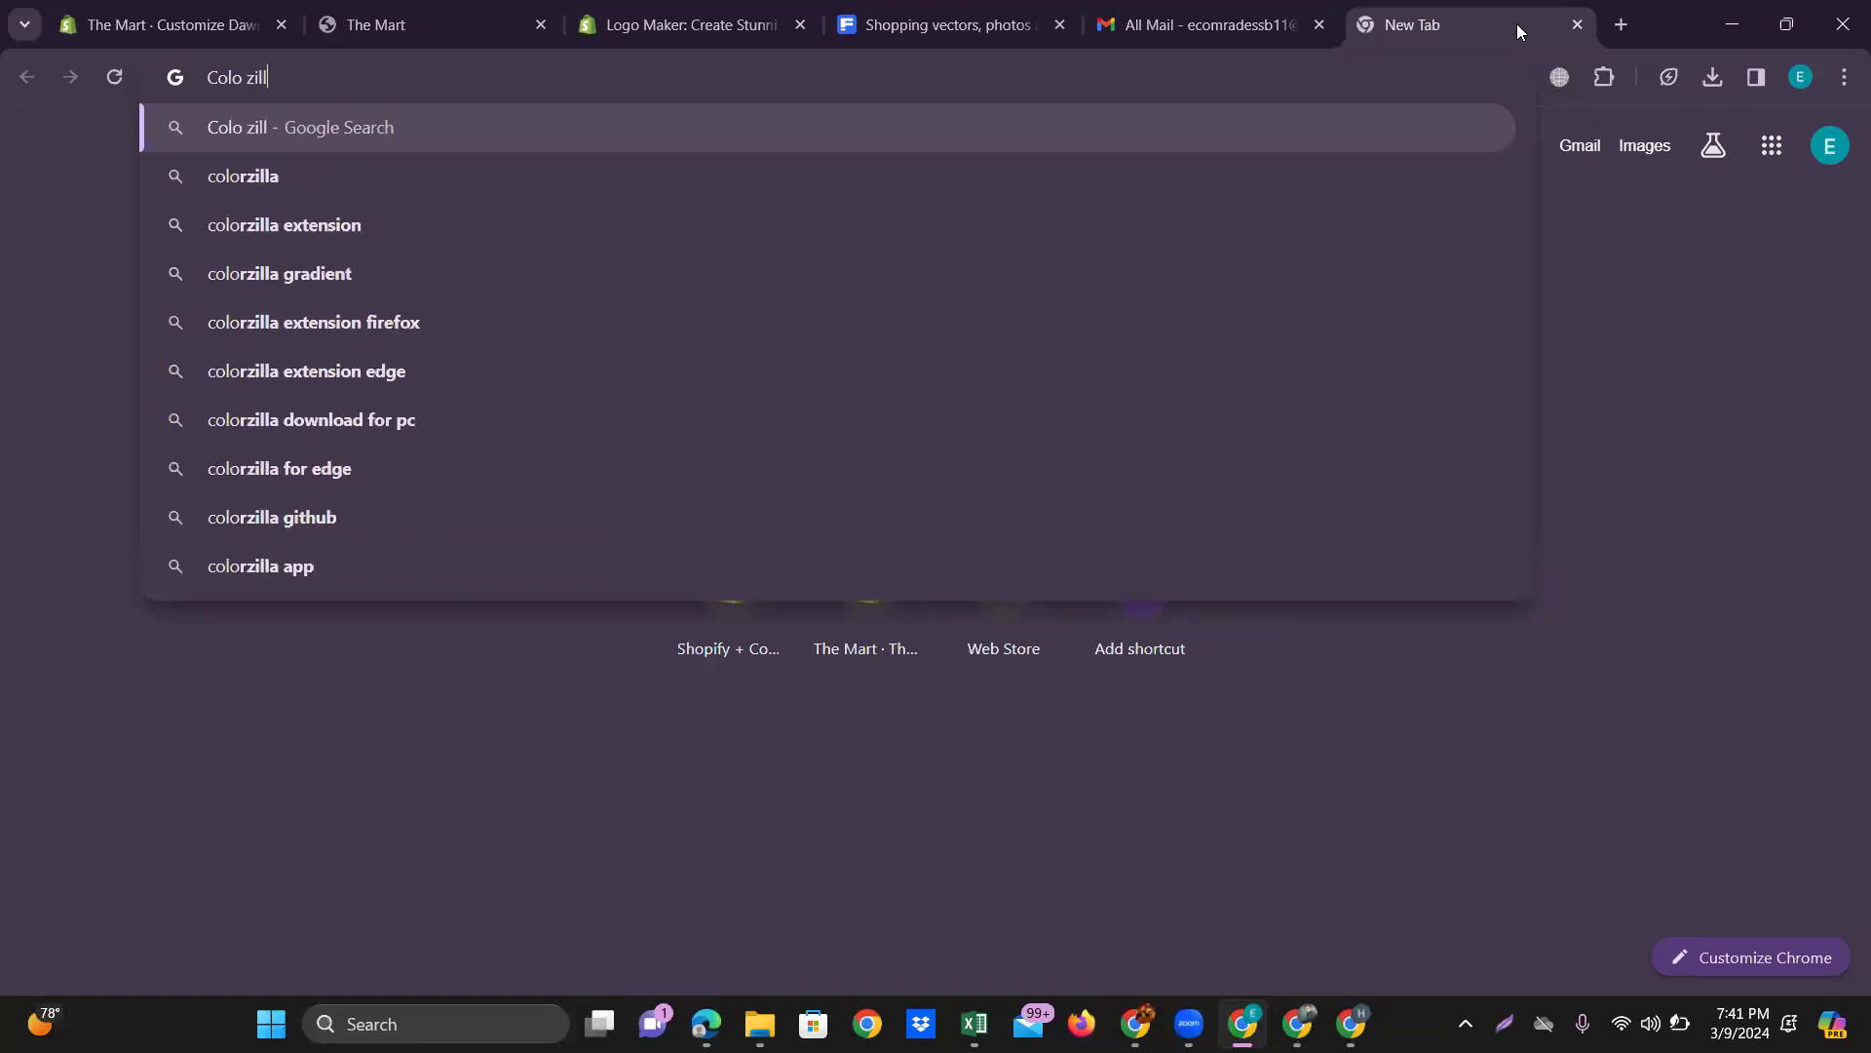
key(Down)
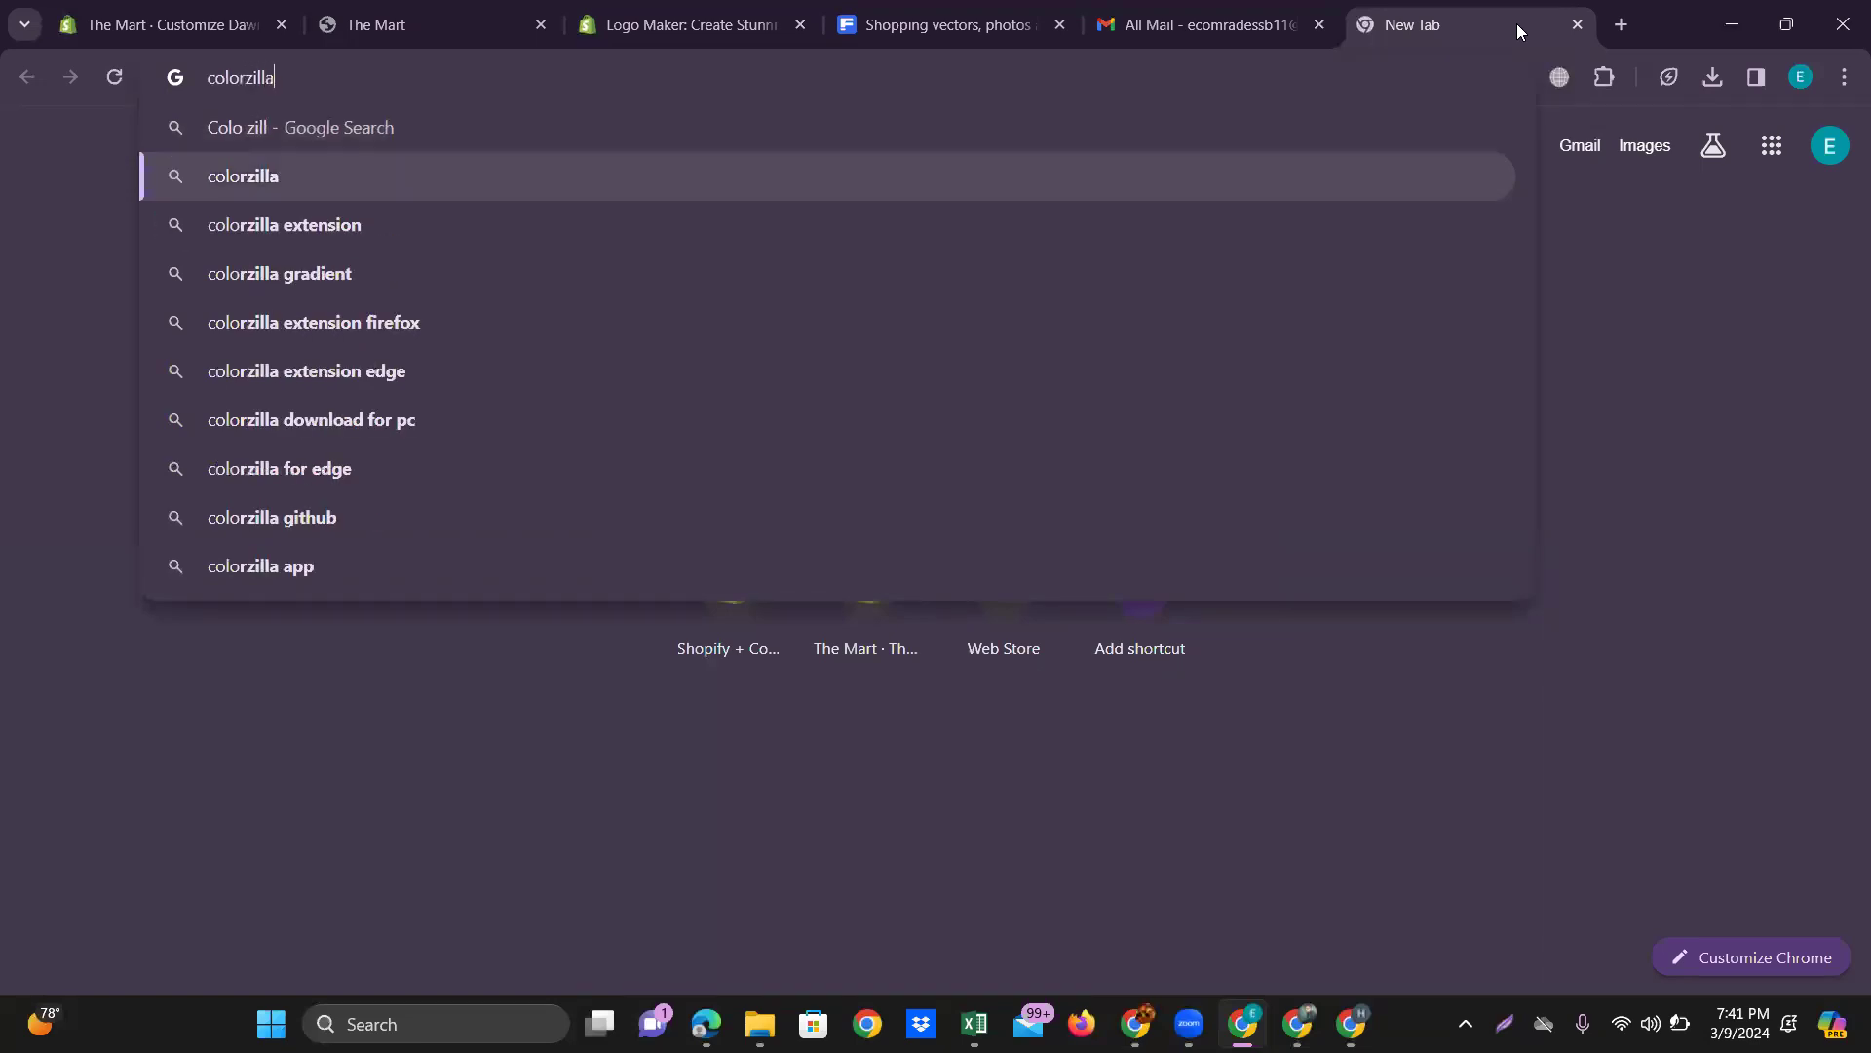
key(Return)
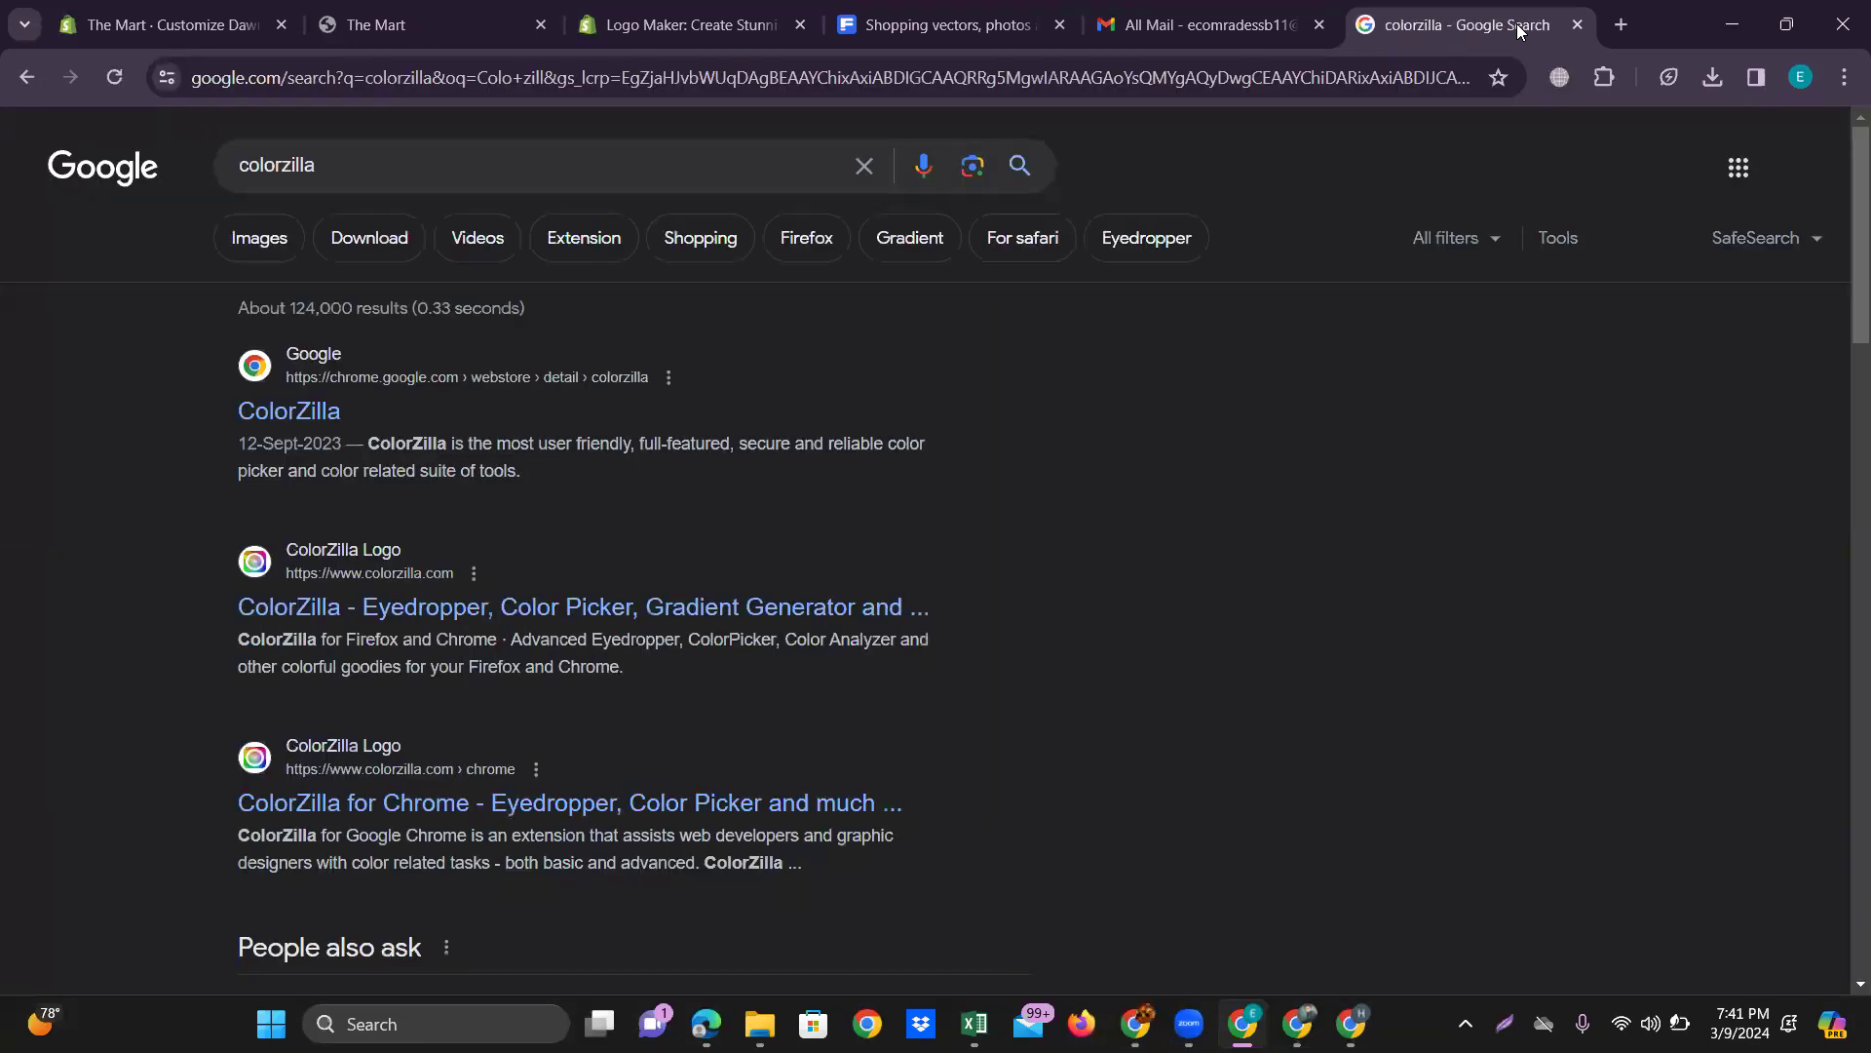
click(293, 413)
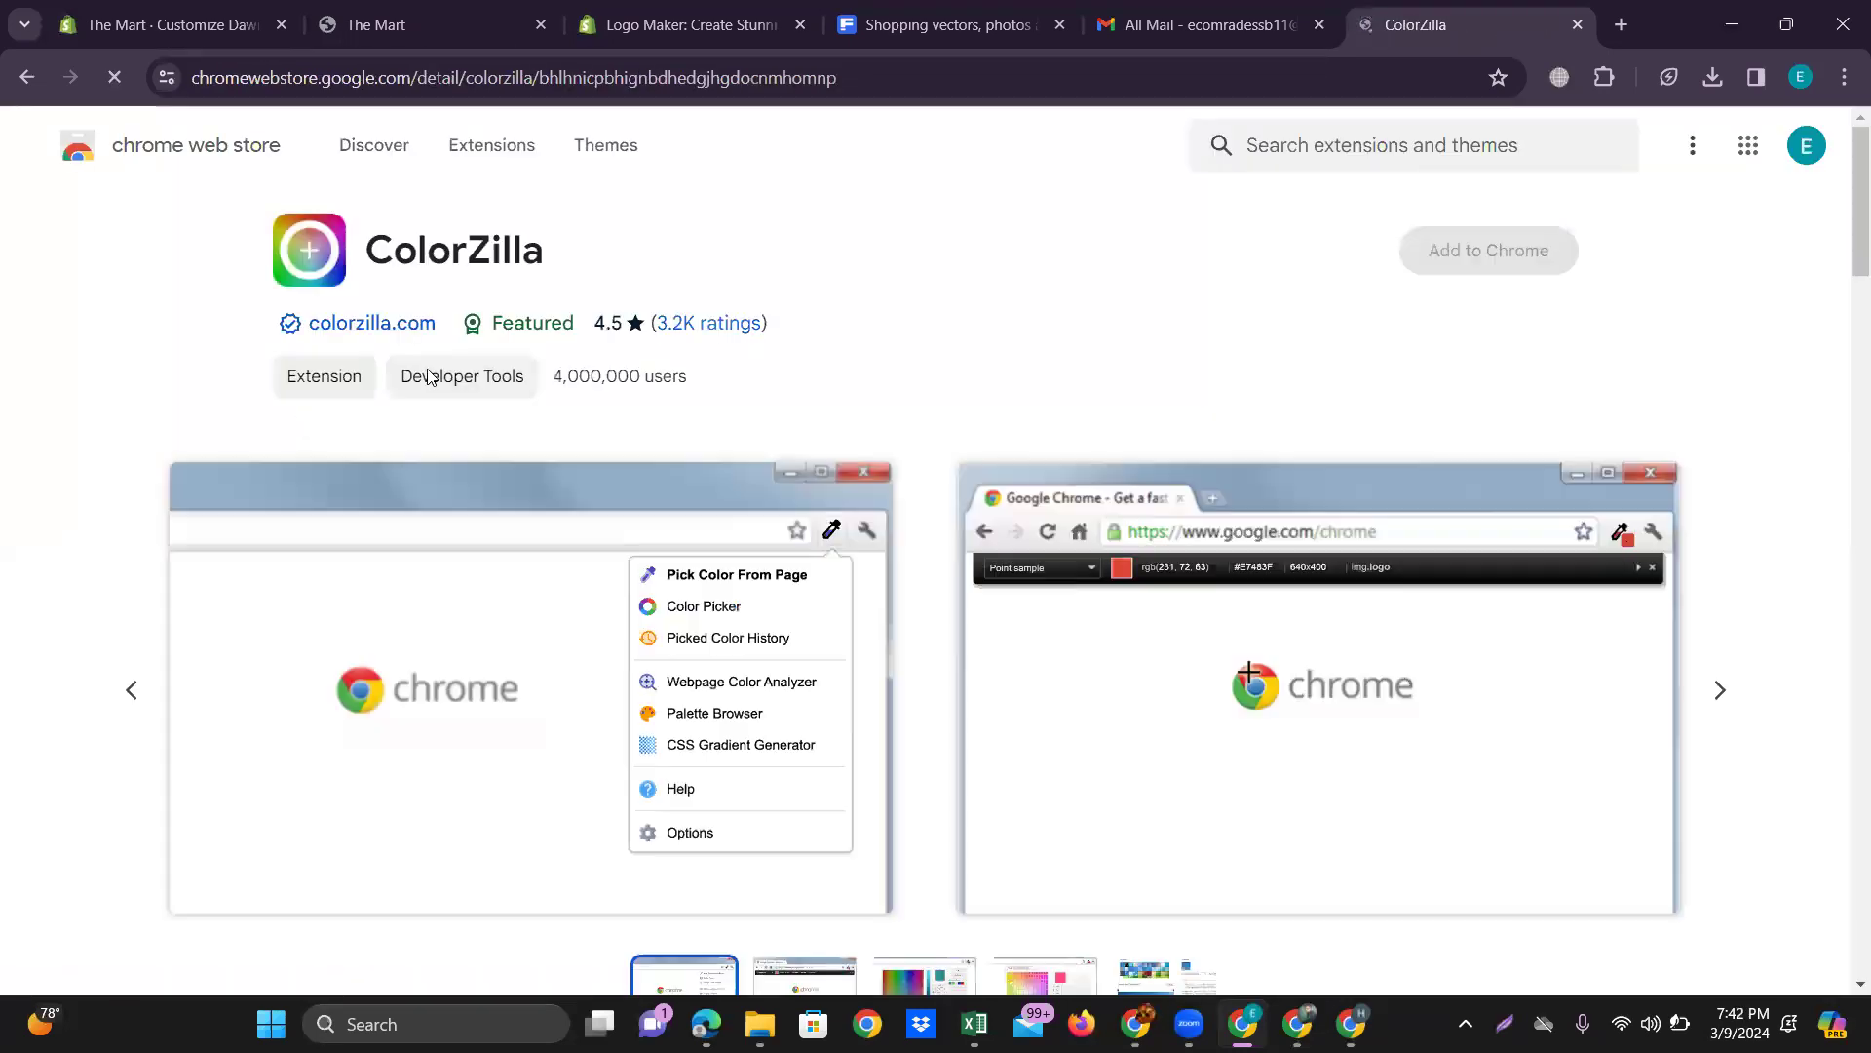
Add the ColorZilla extension to Chrome and accept its permission request.
click(1476, 253)
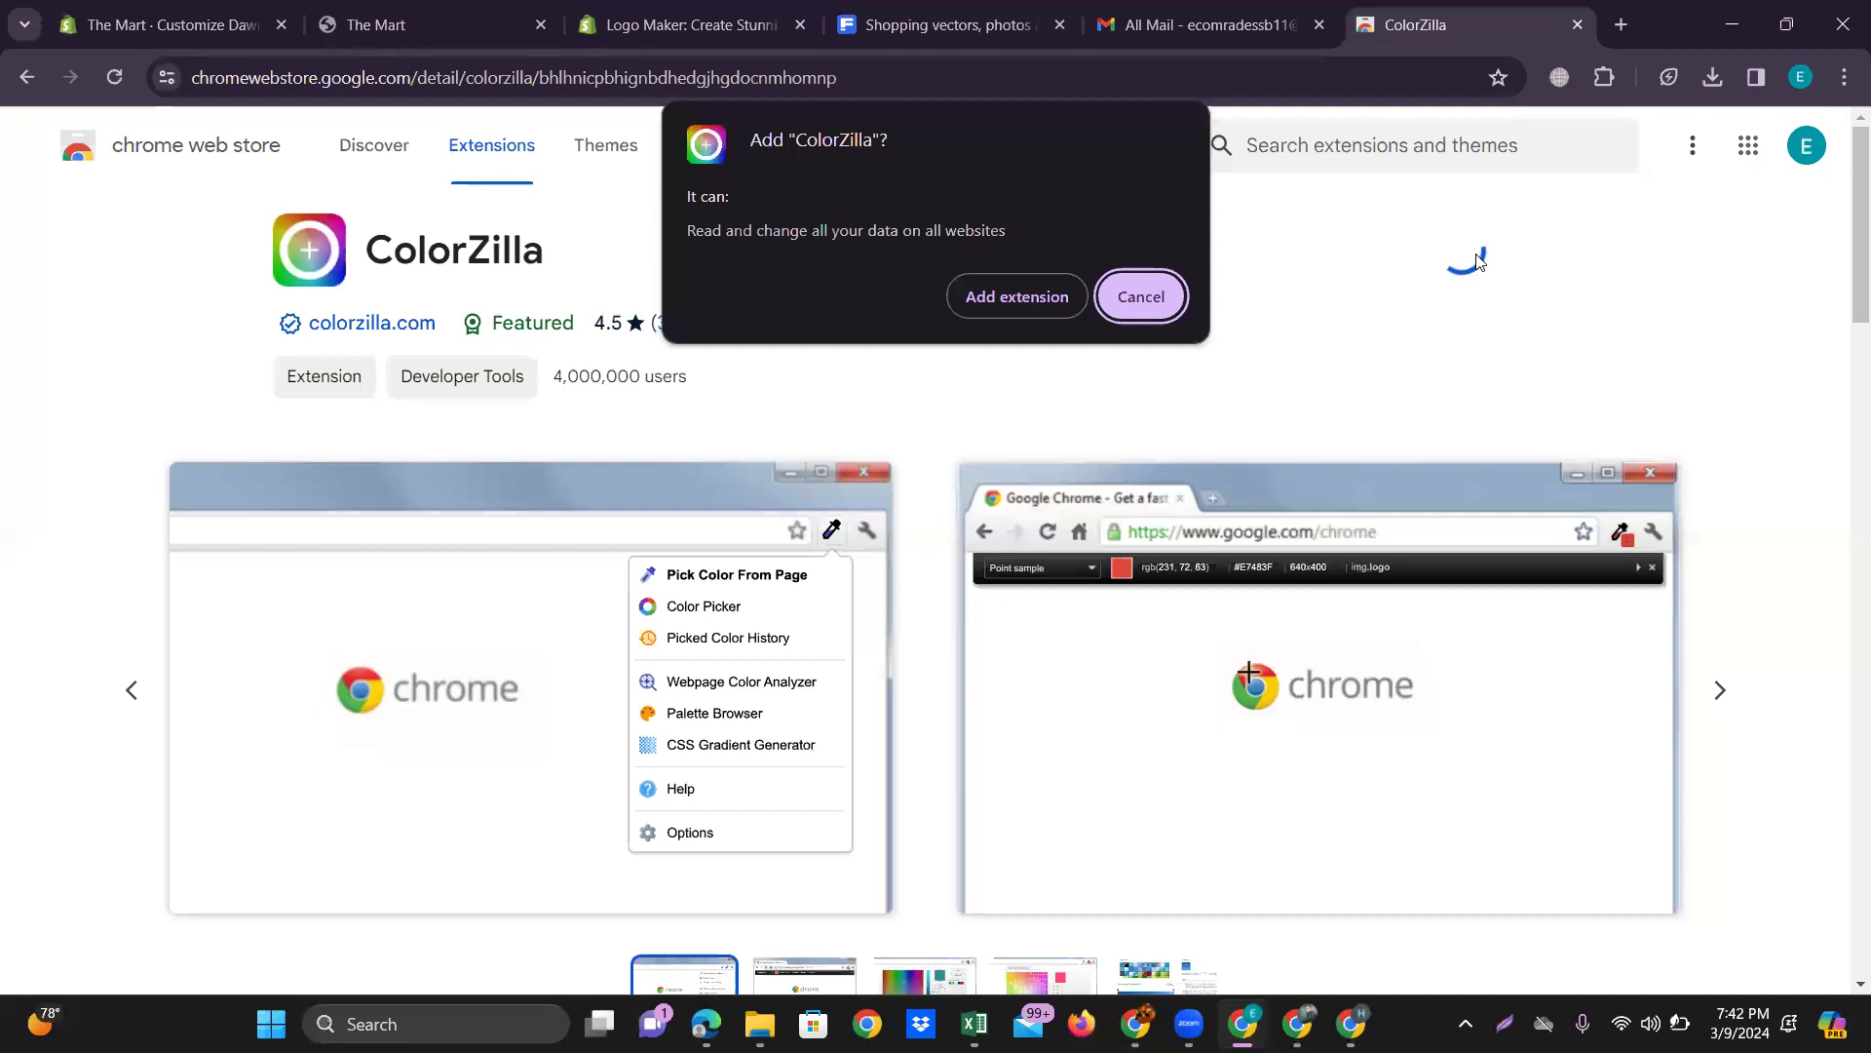
key(Escape)
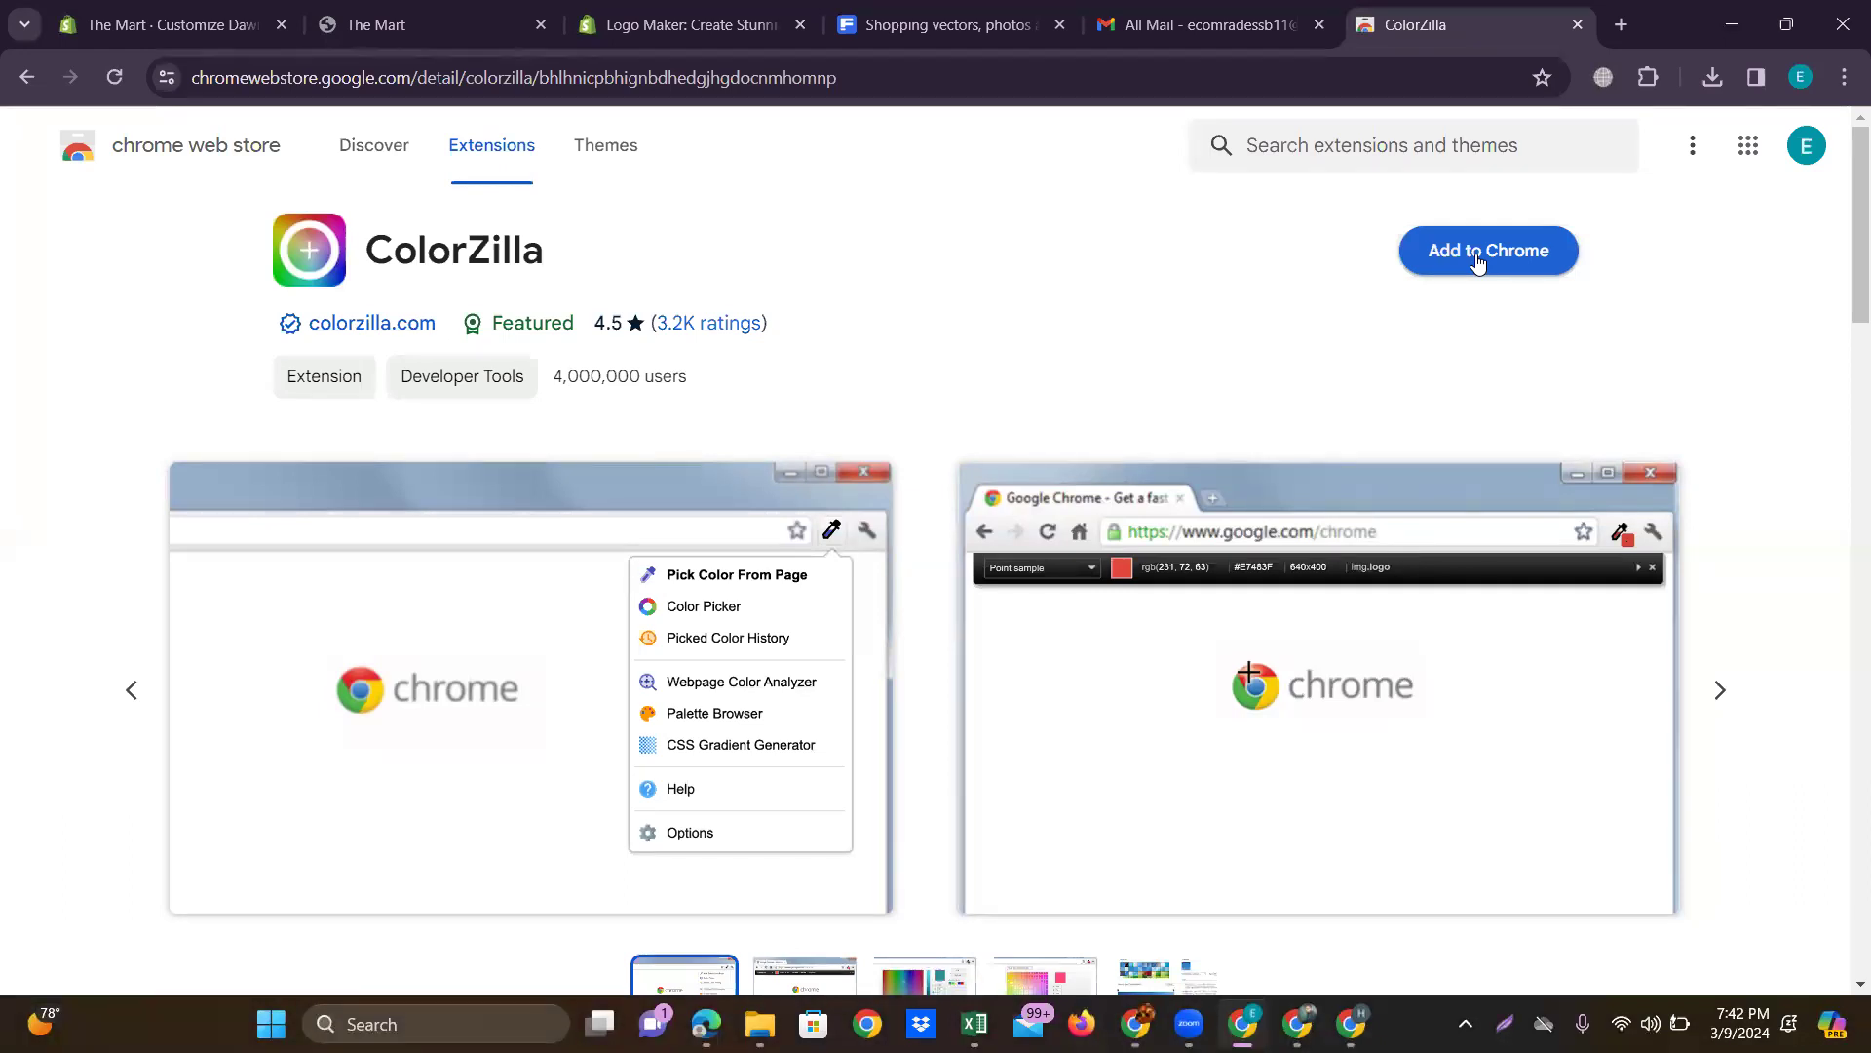
click(1478, 256)
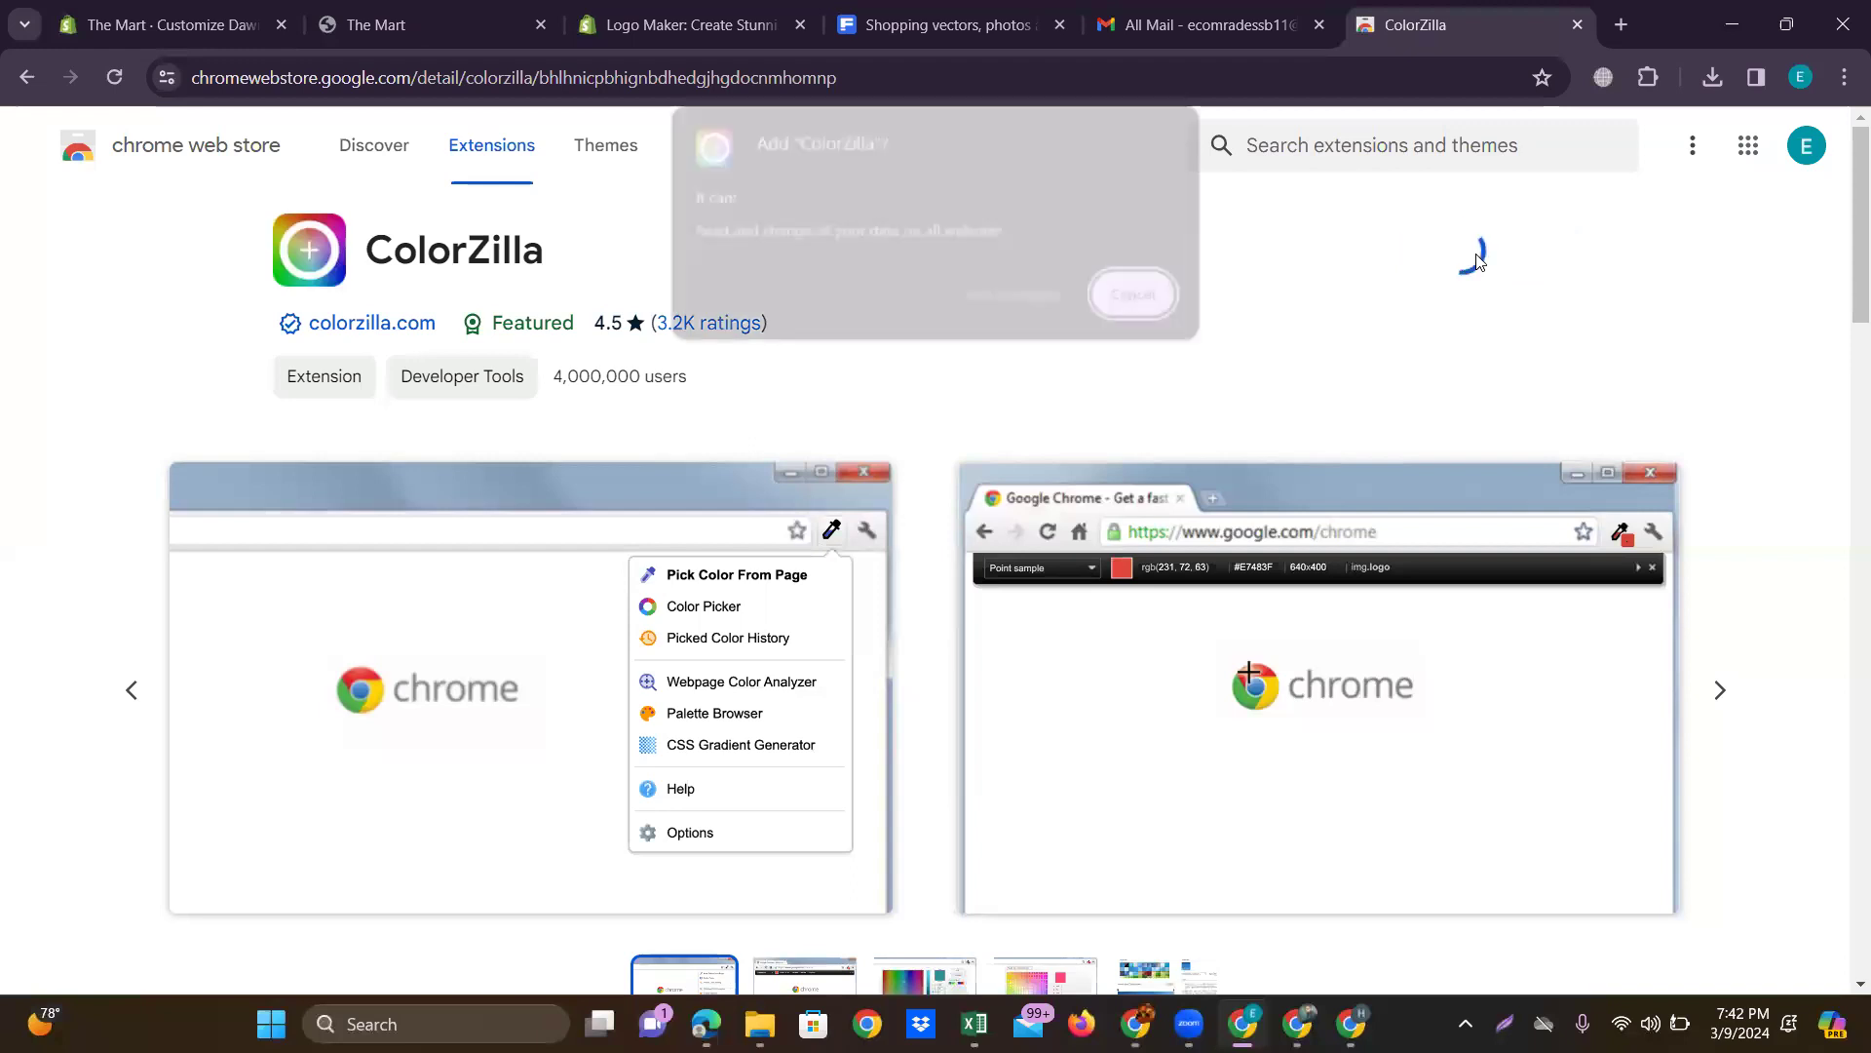
click(1023, 296)
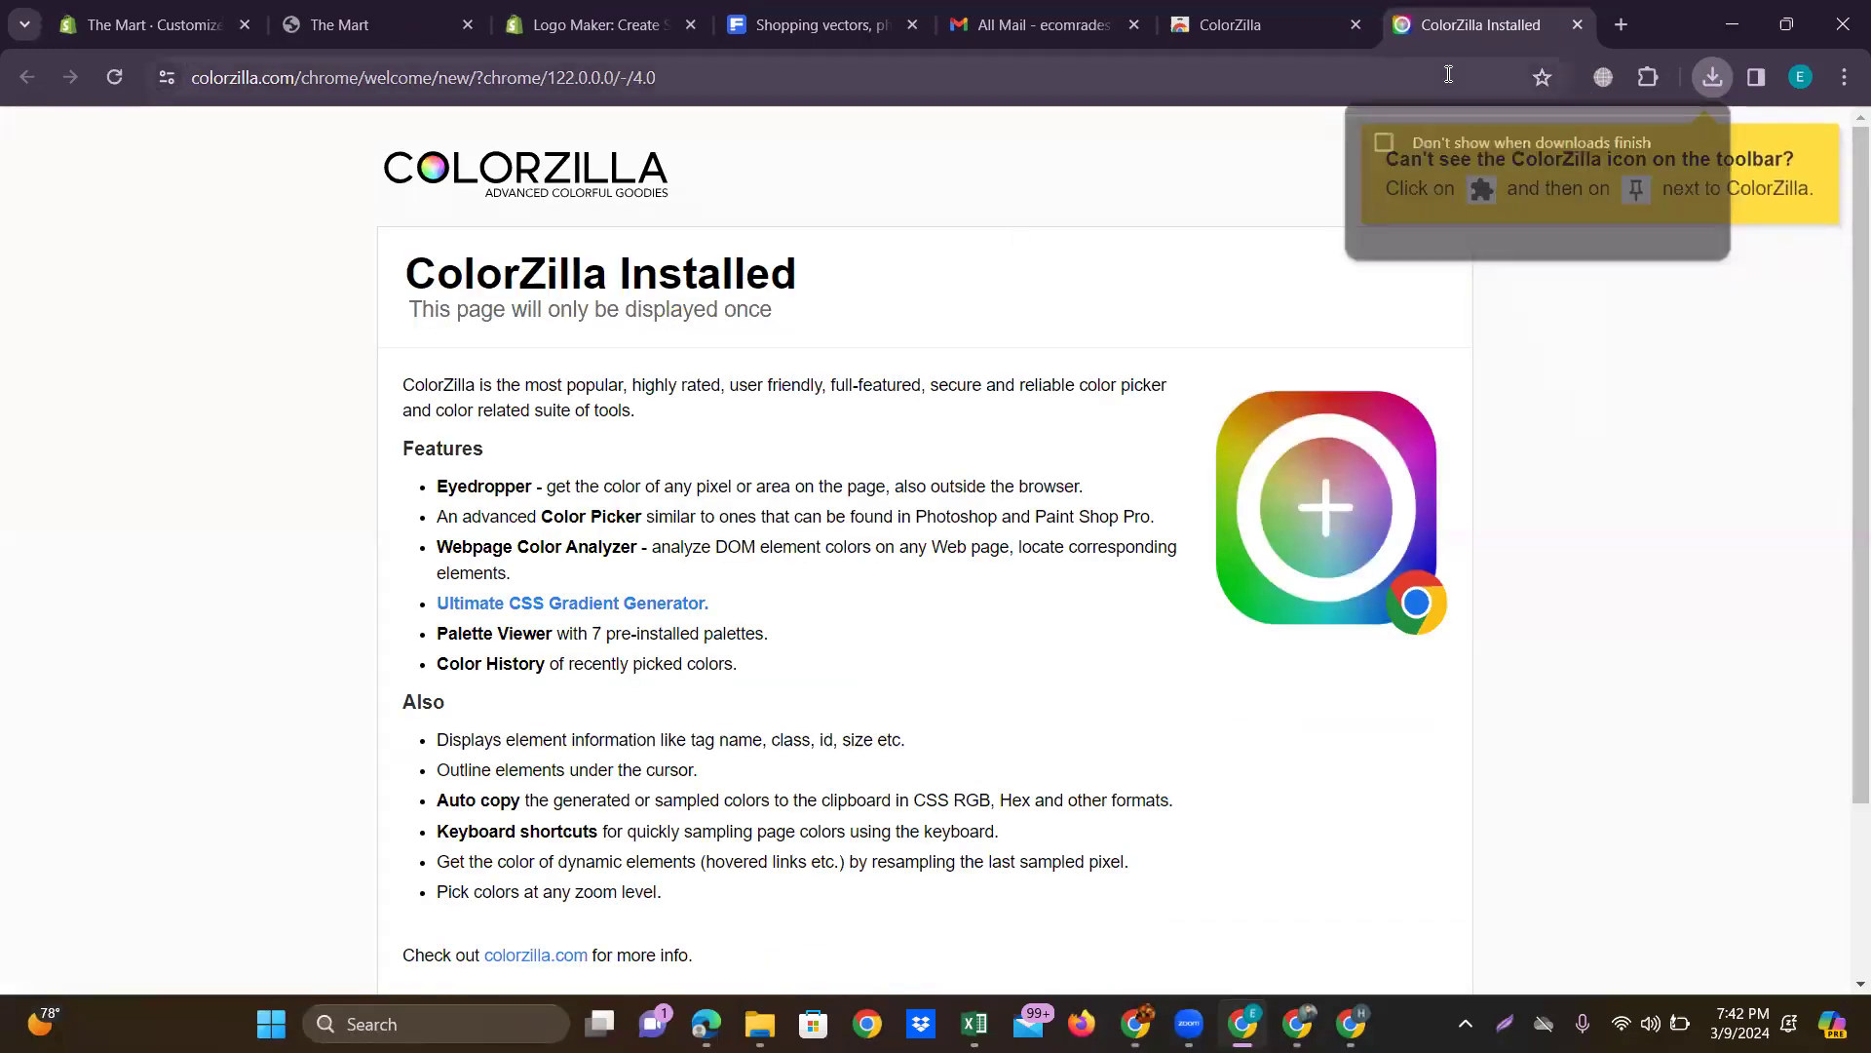
Search for dari mooch in a new tab, open darimooch.com, and postpone its deal notifications.
click(1619, 26)
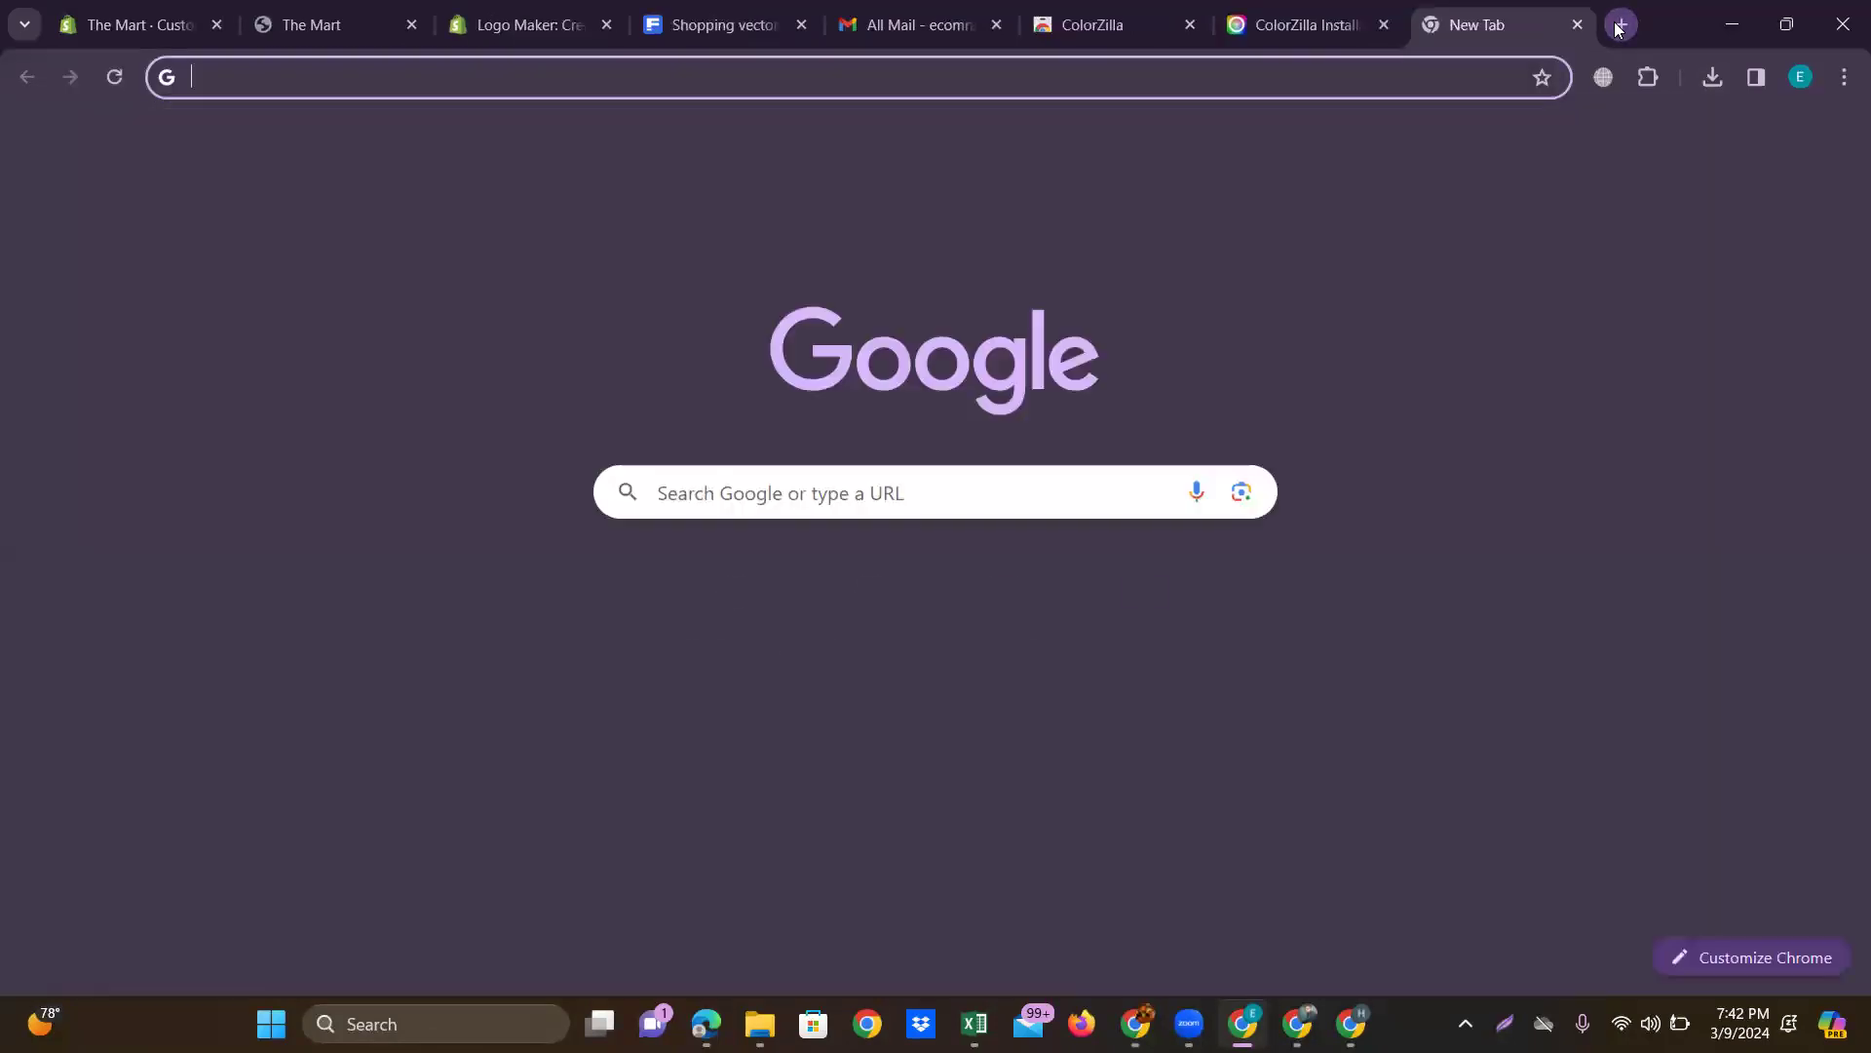
text(daar)
text(i)
key(Down)
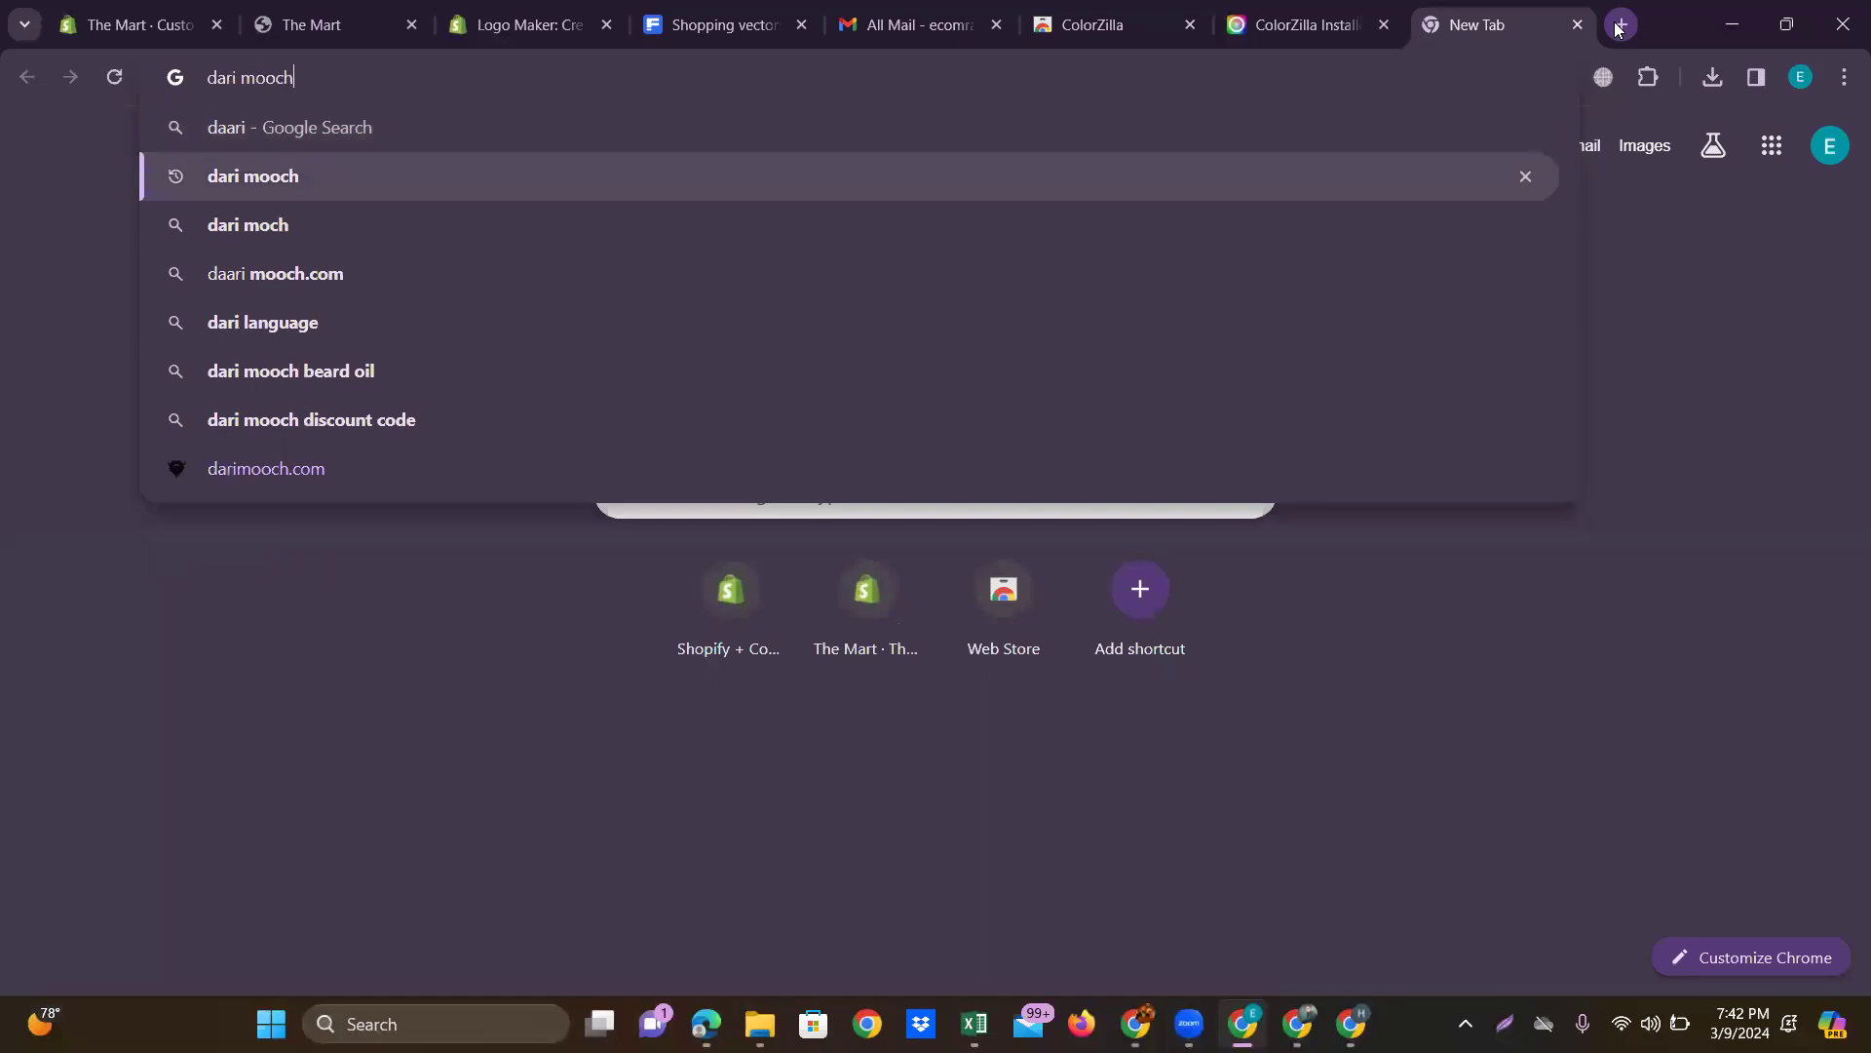
key(Return)
click(645, 414)
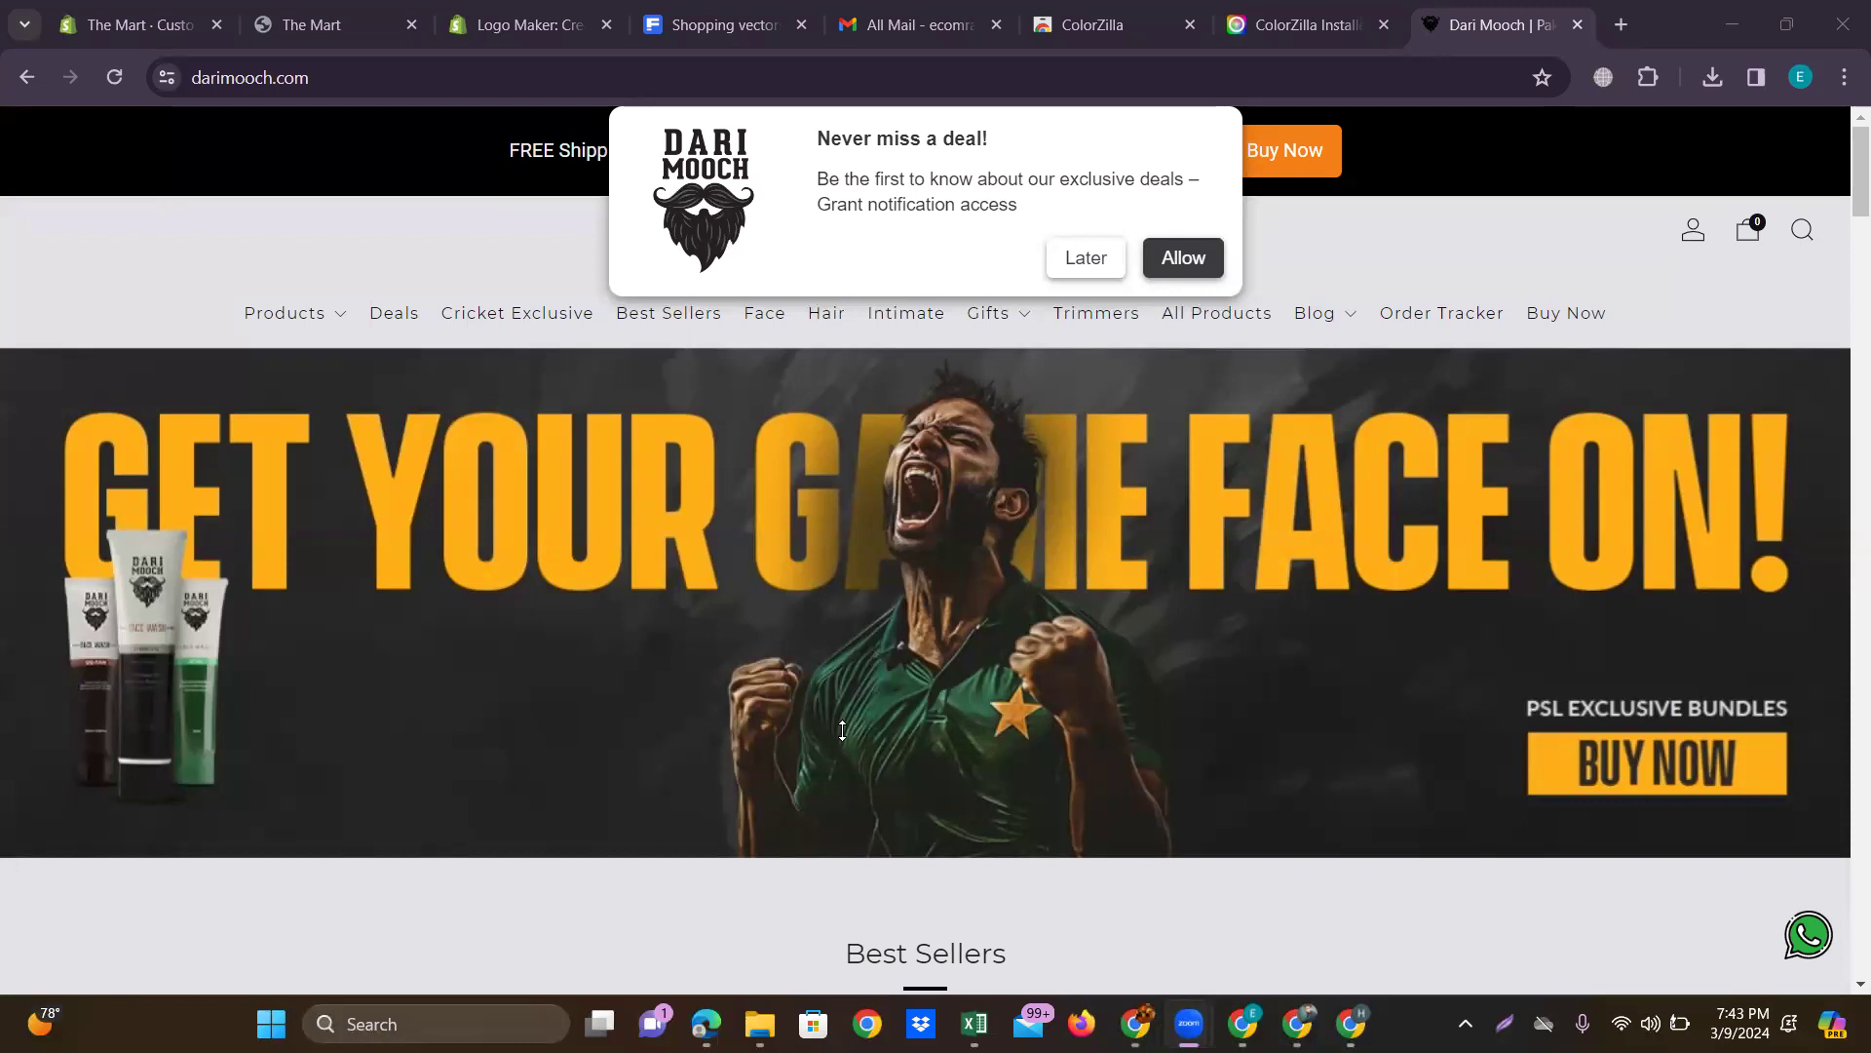
click(1084, 258)
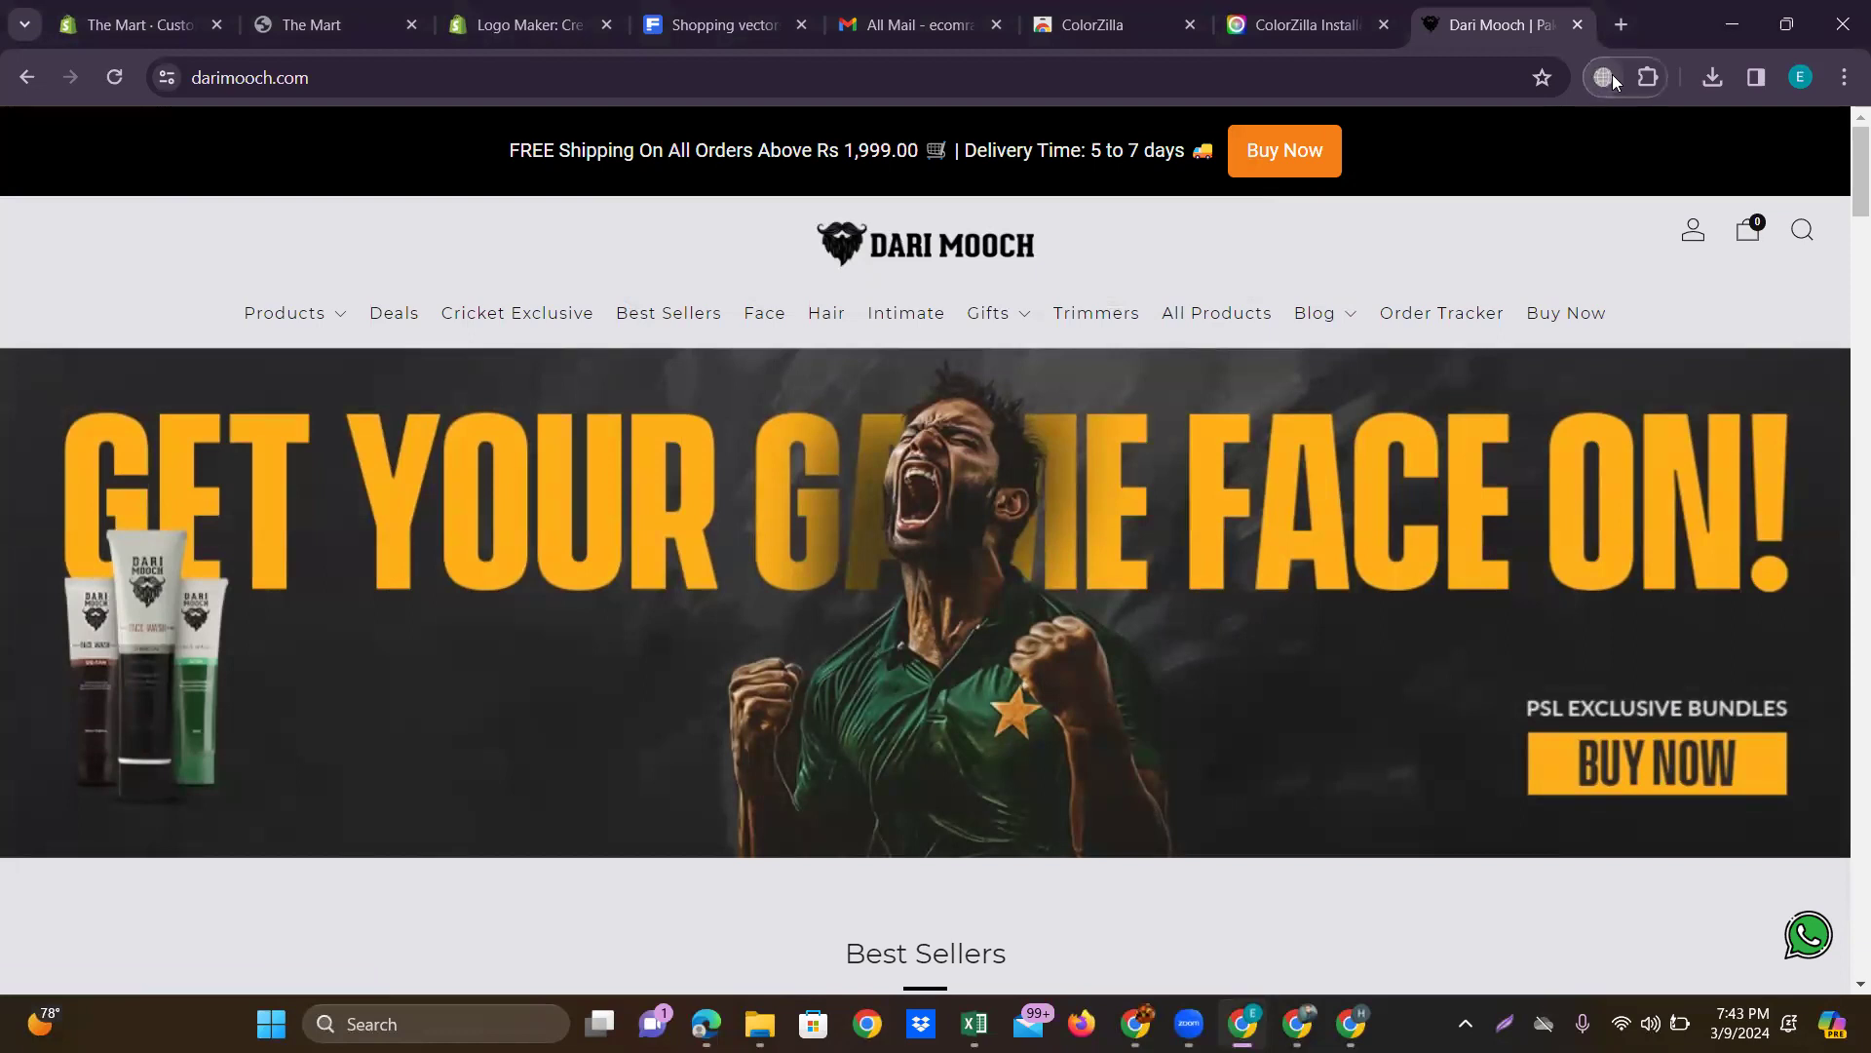
Pin the ColorZilla extension beside the address bar and dismiss the extensions list.
click(1654, 78)
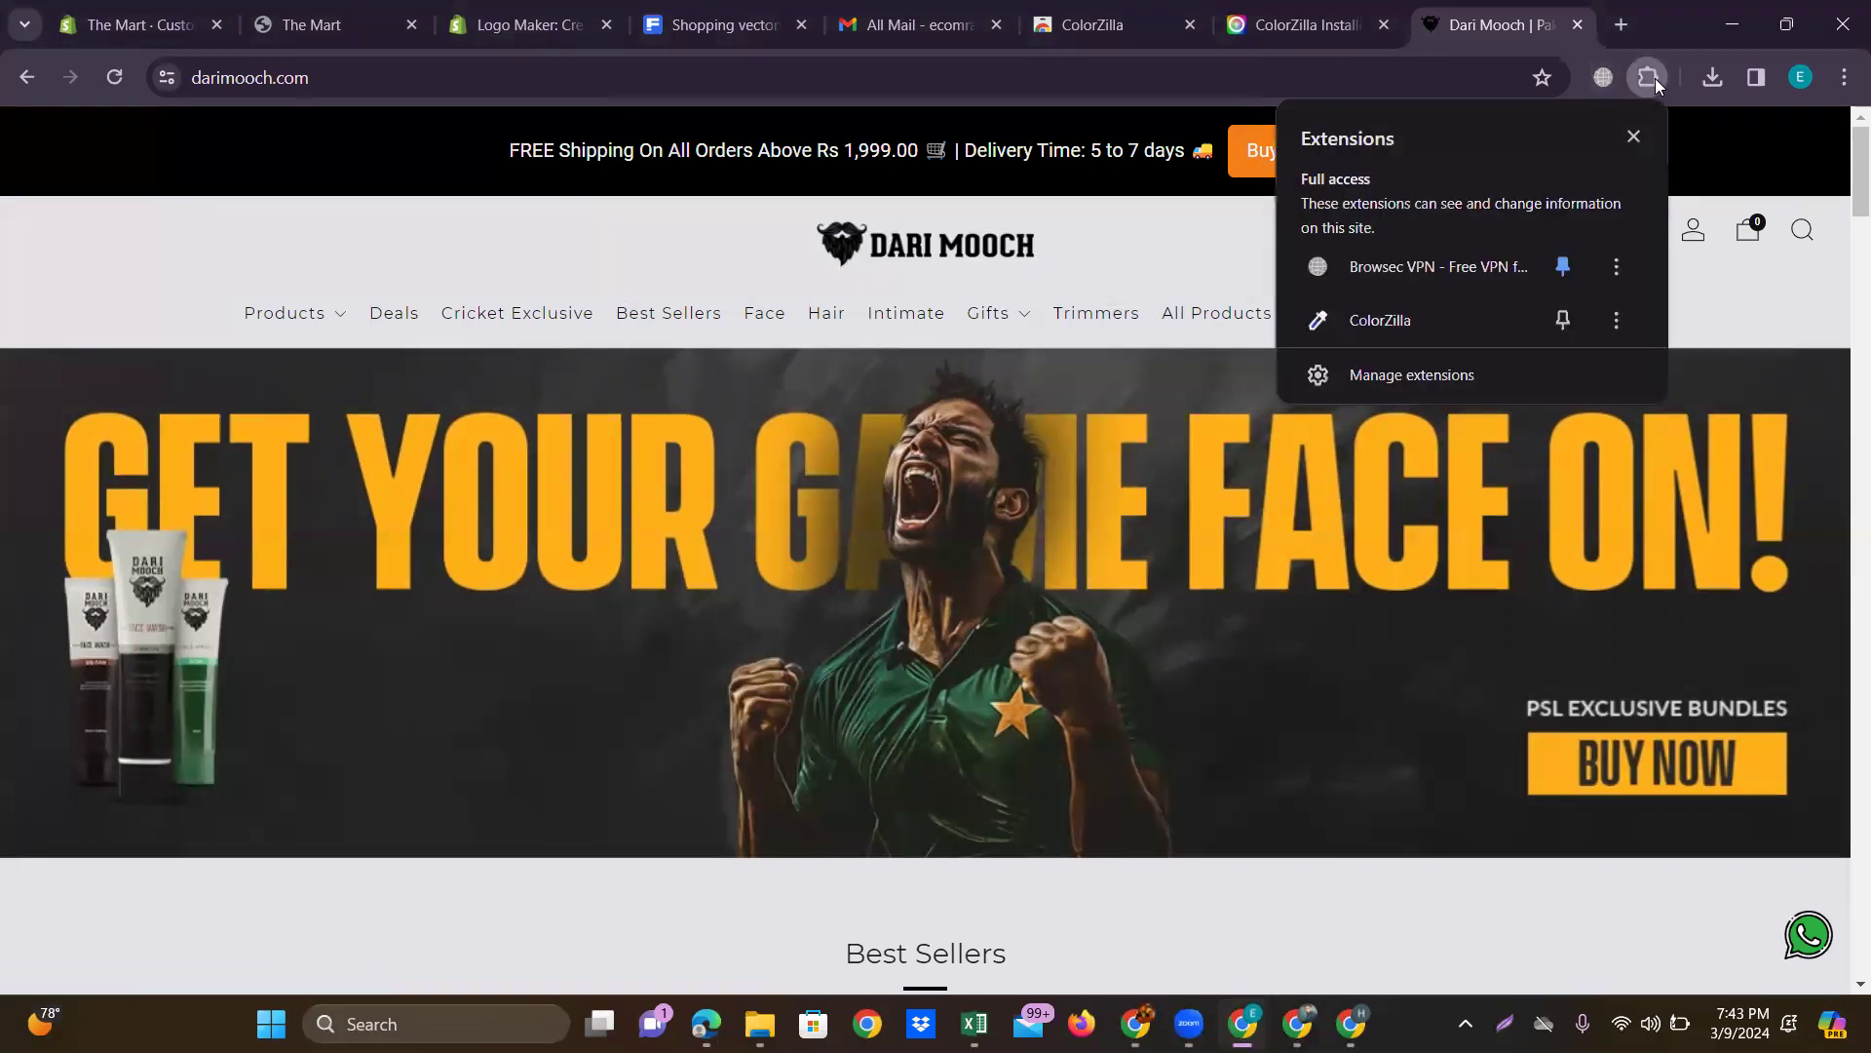
click(1560, 322)
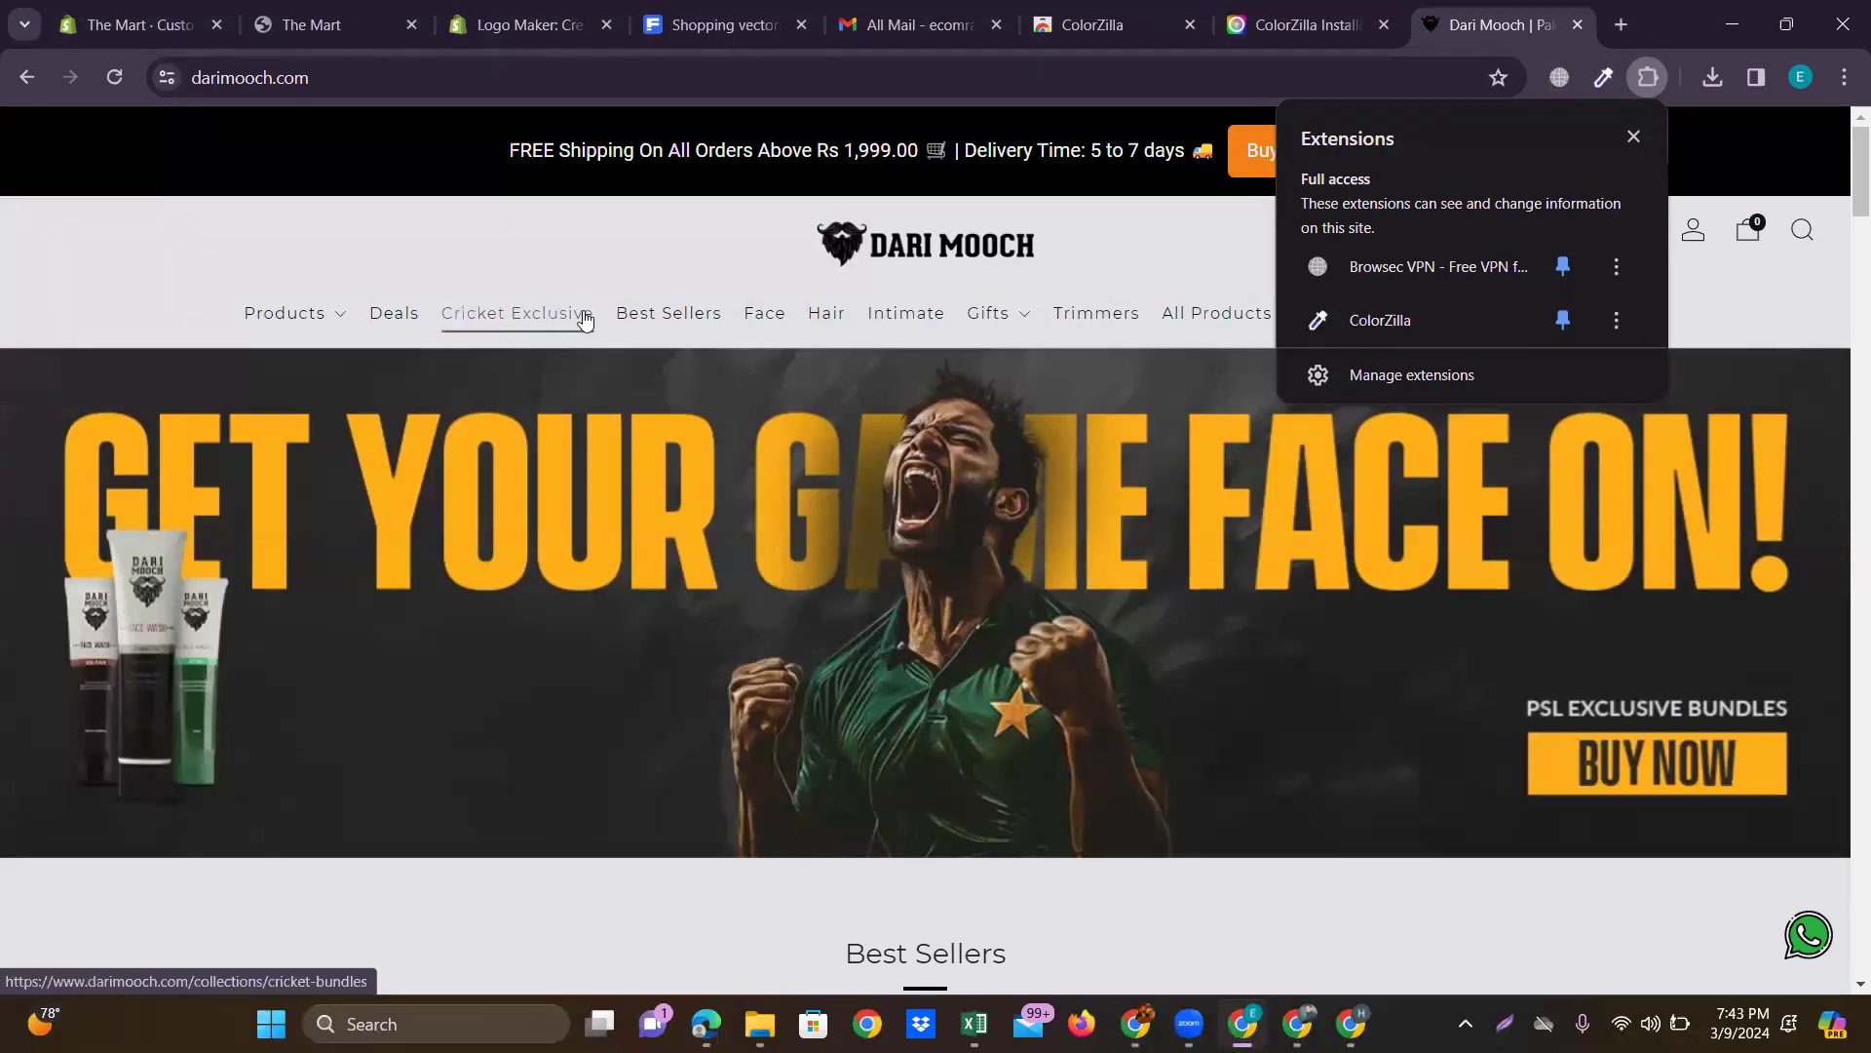
click(643, 241)
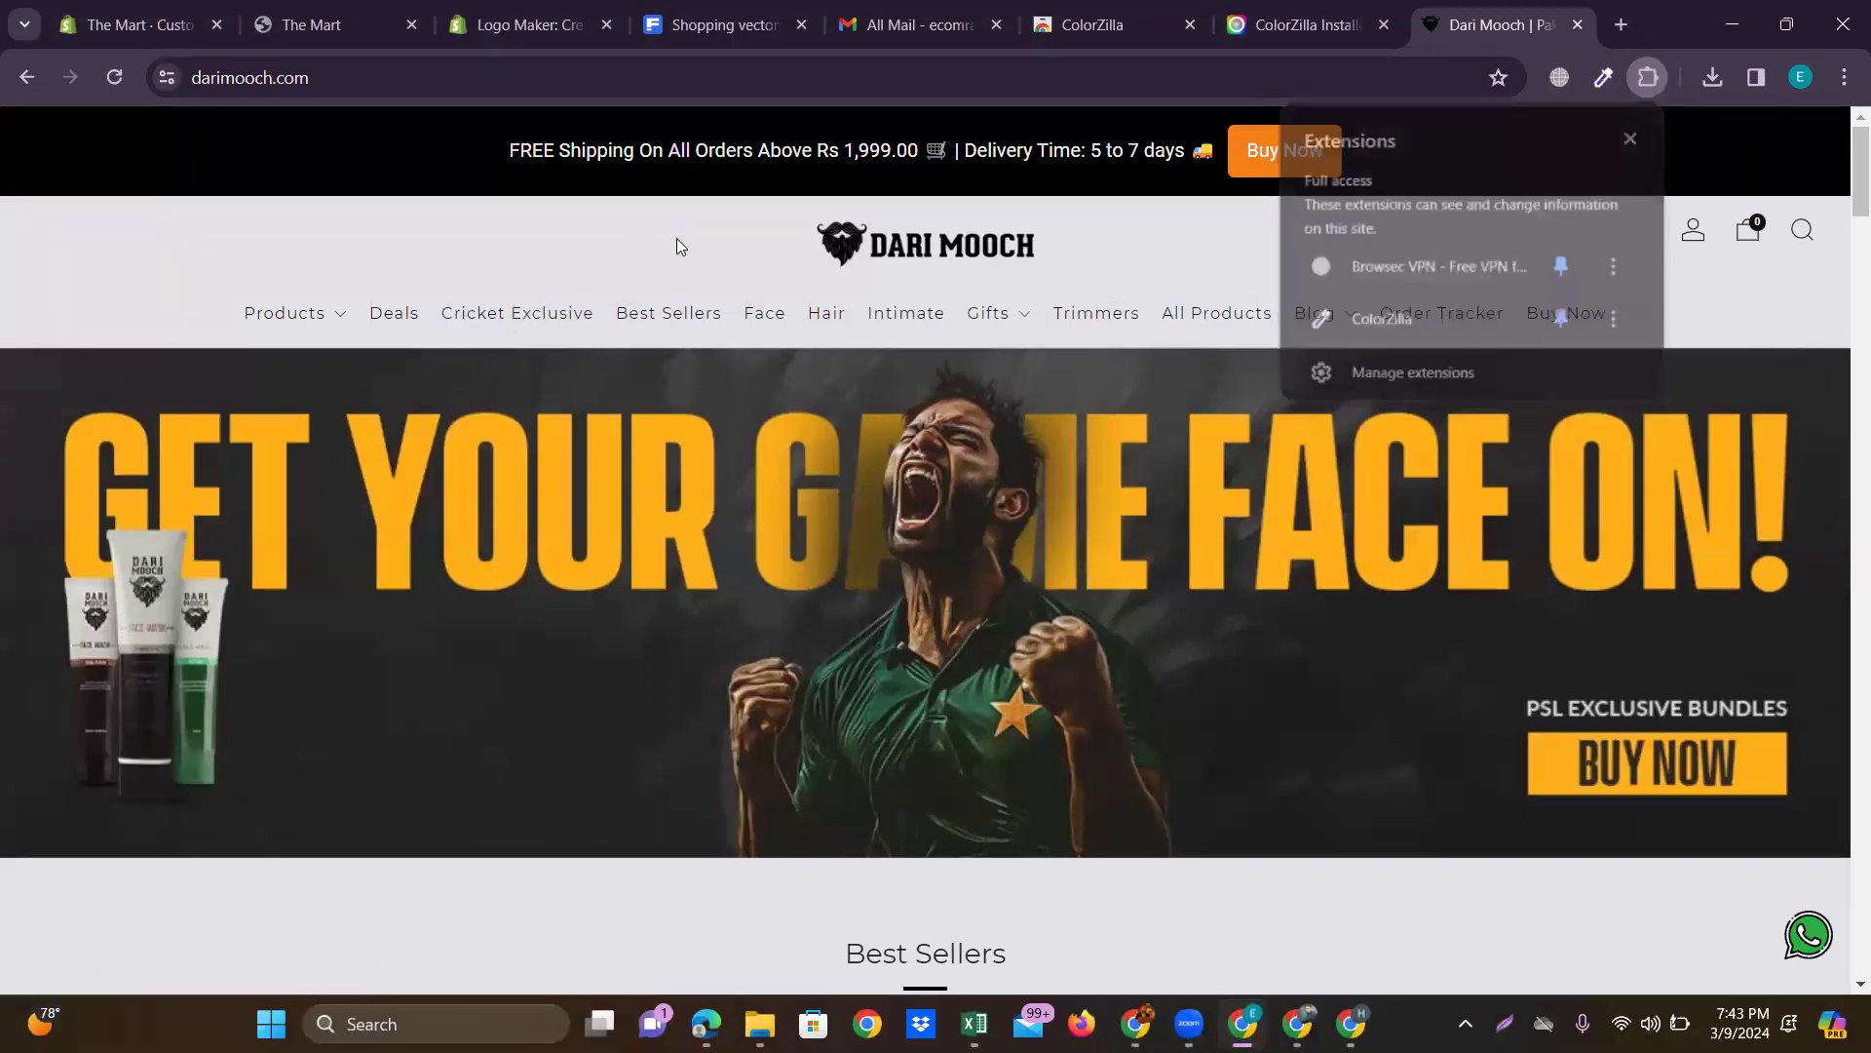
Sample the Dari Mooch header background and the orange banner lettering with ColorZilla, finishing with the header's #E2E3E7 copied.
click(1603, 78)
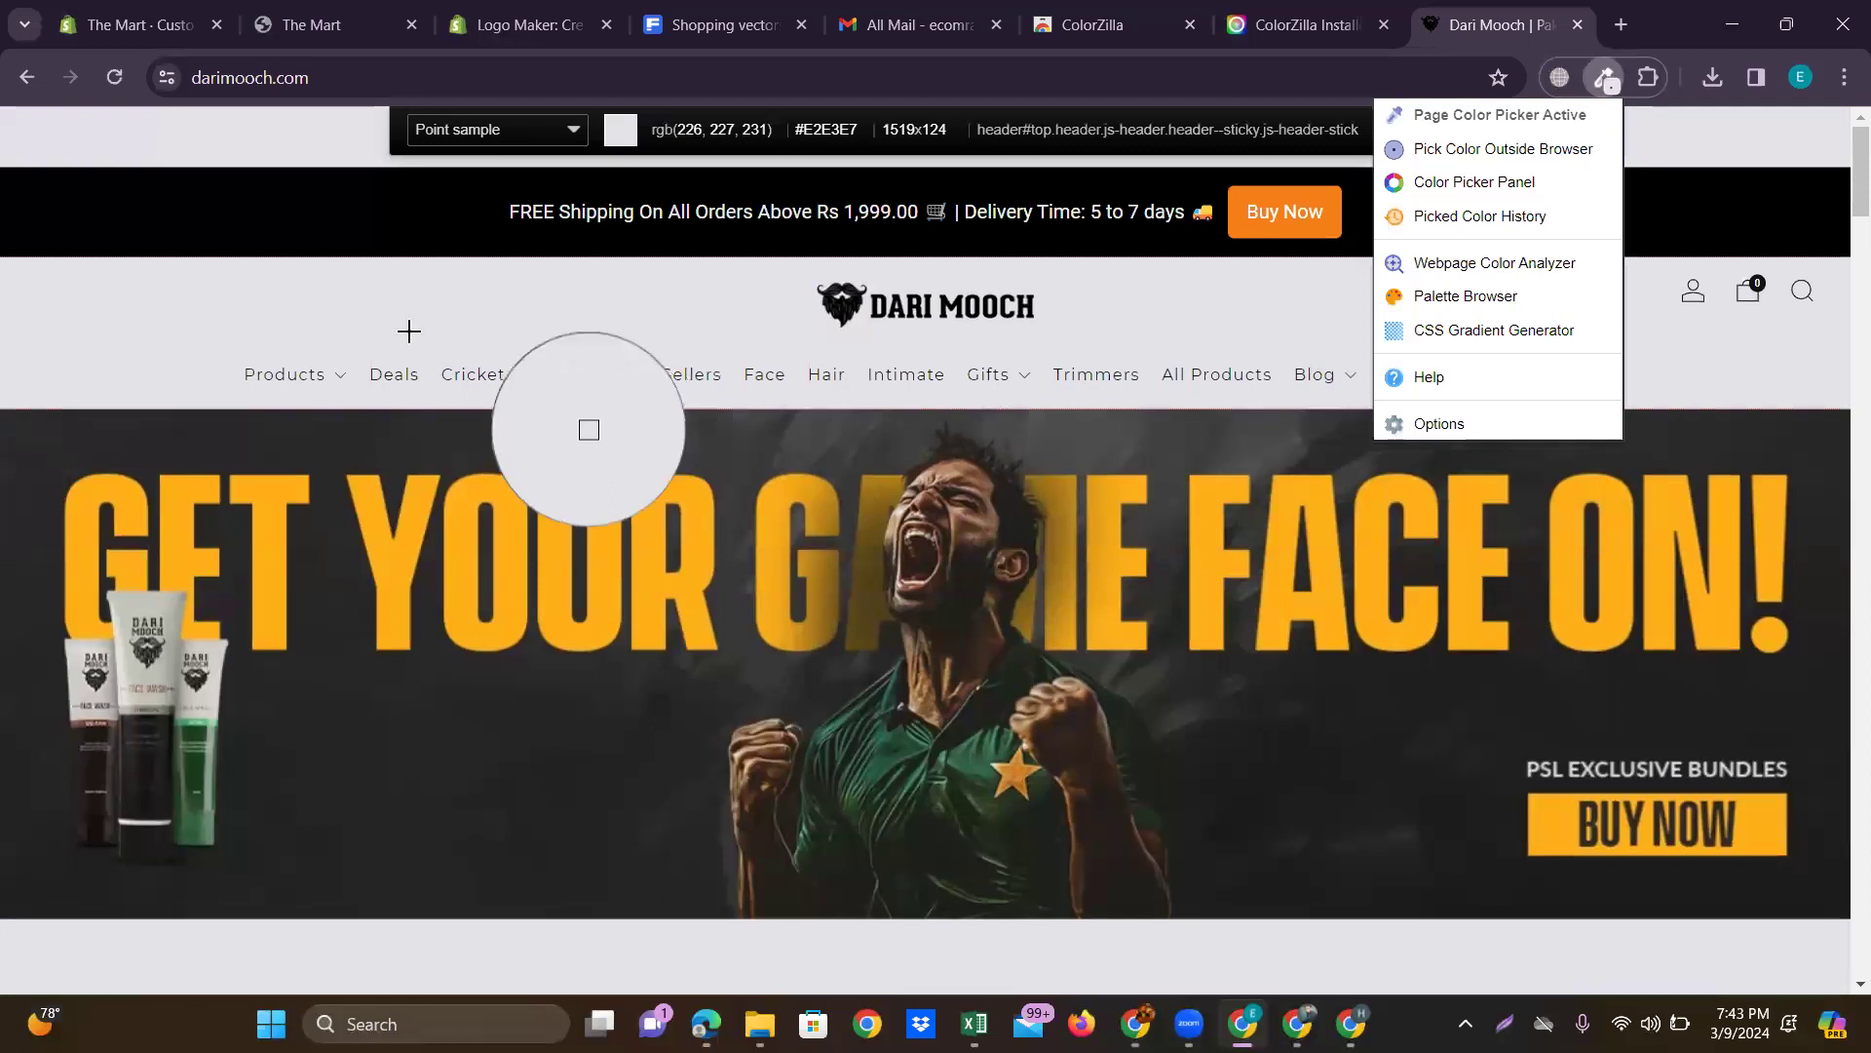
click(298, 302)
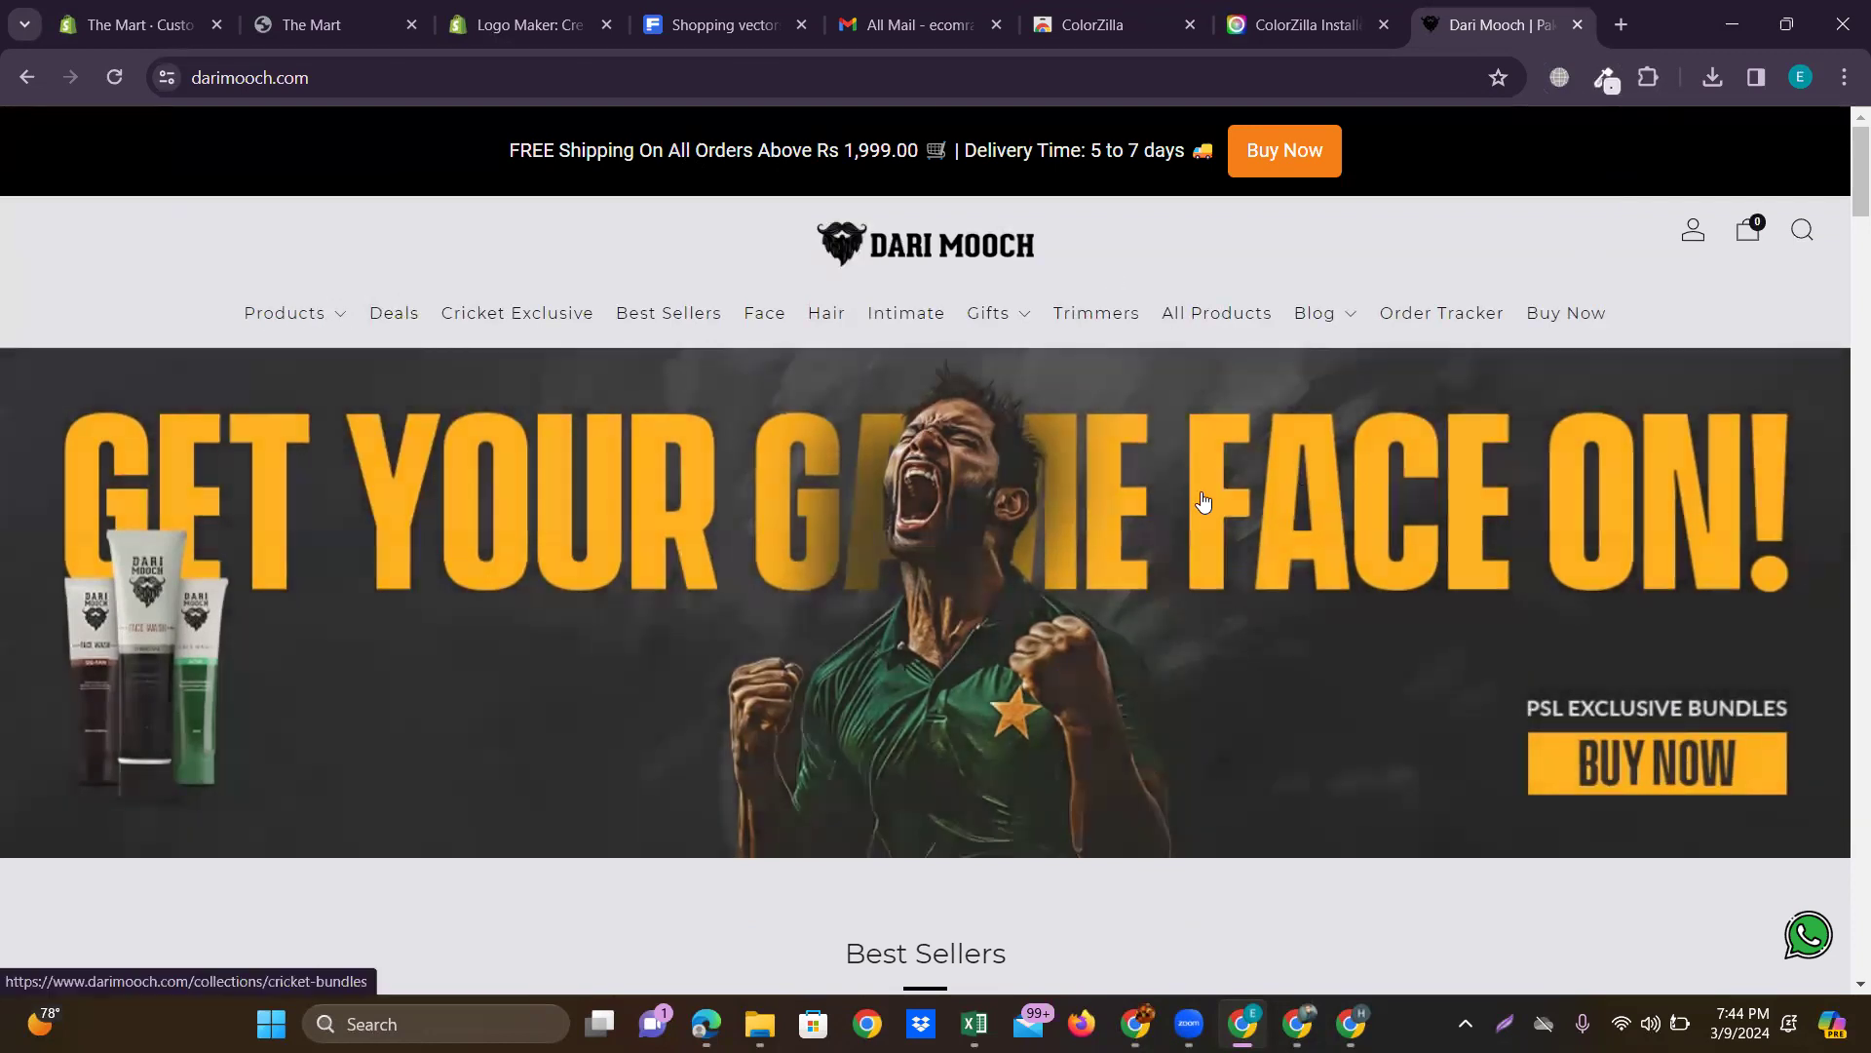
click(1606, 77)
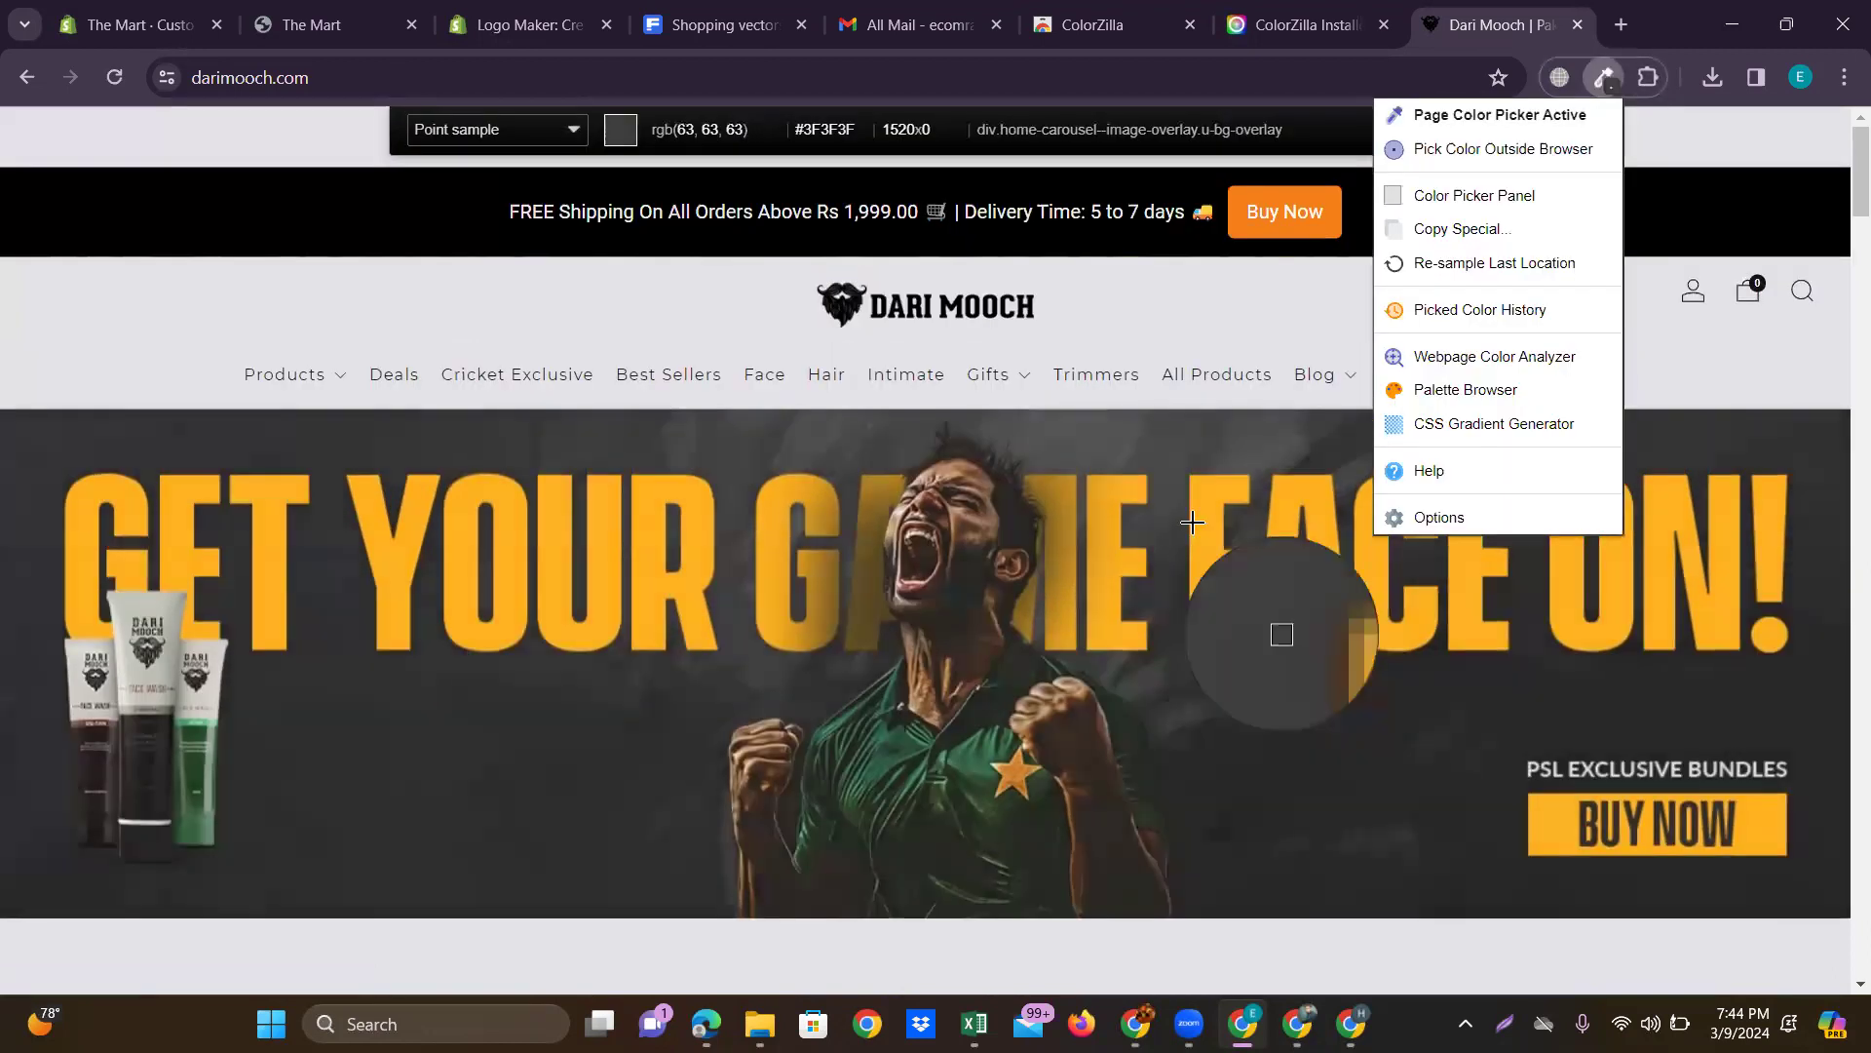
click(1203, 522)
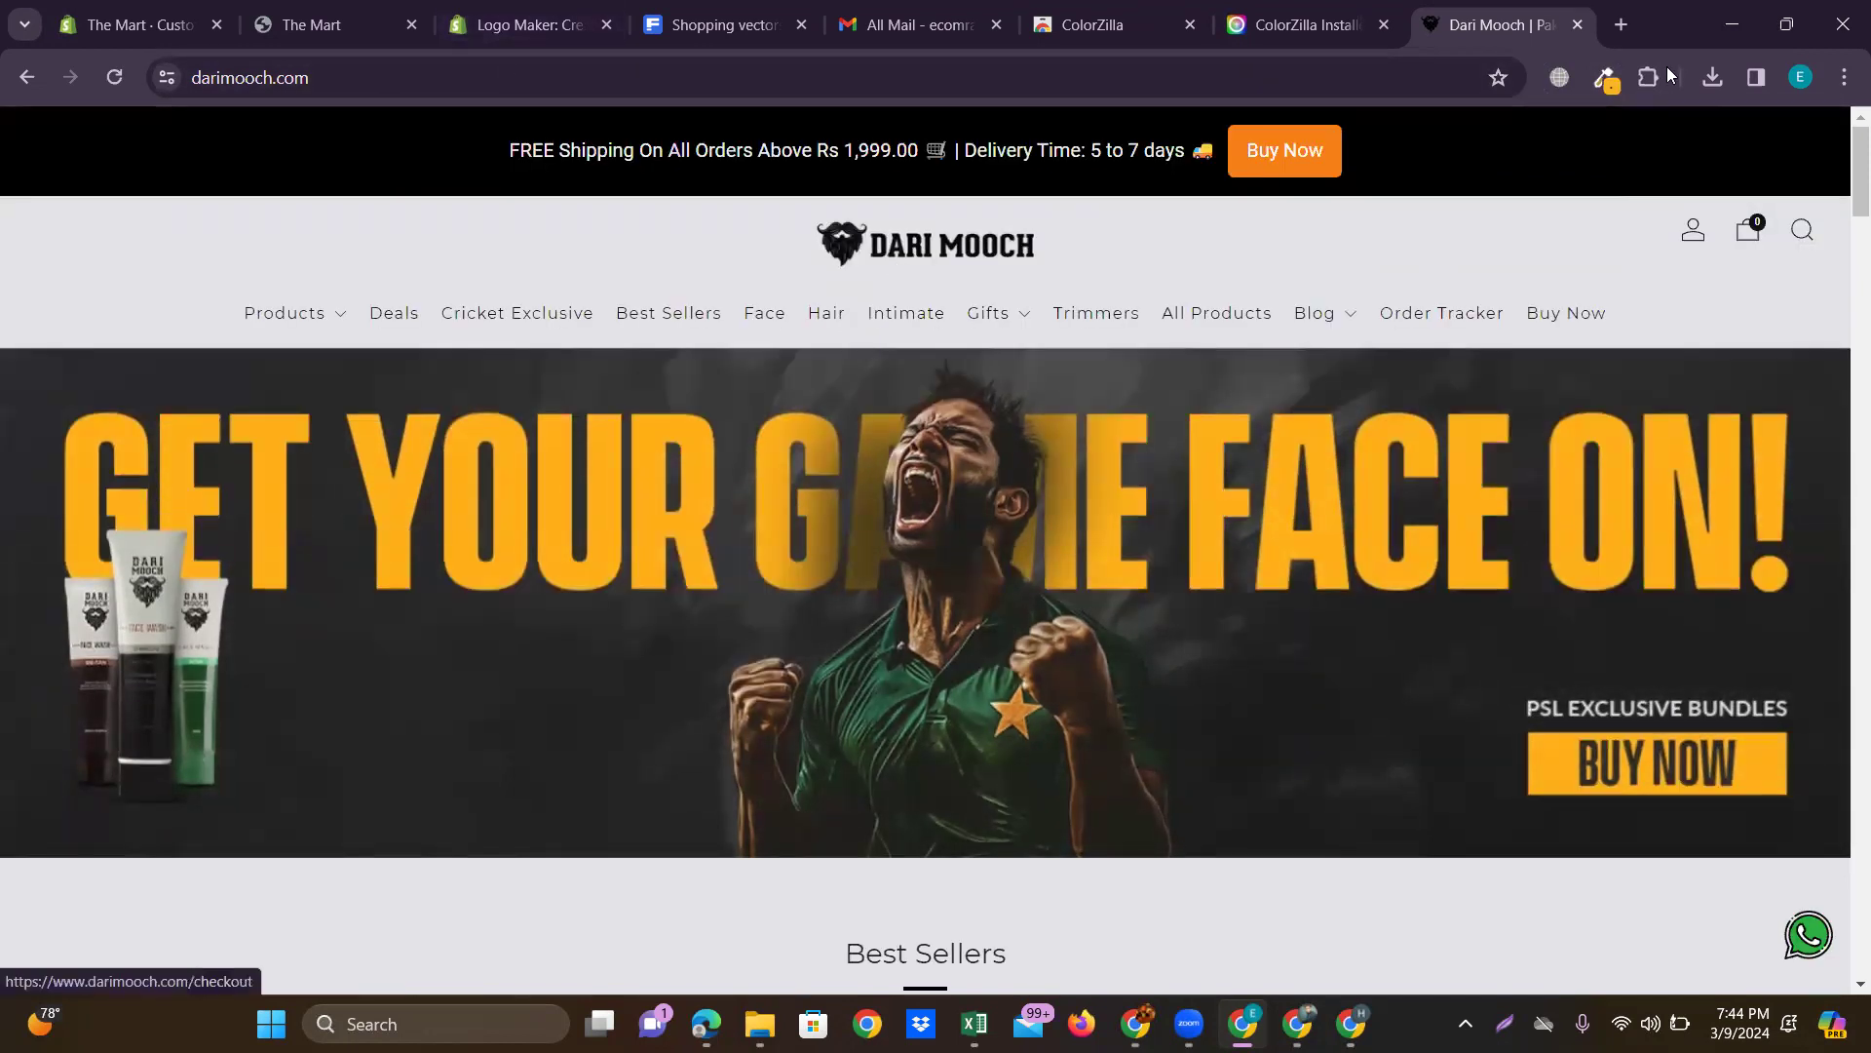
click(1604, 77)
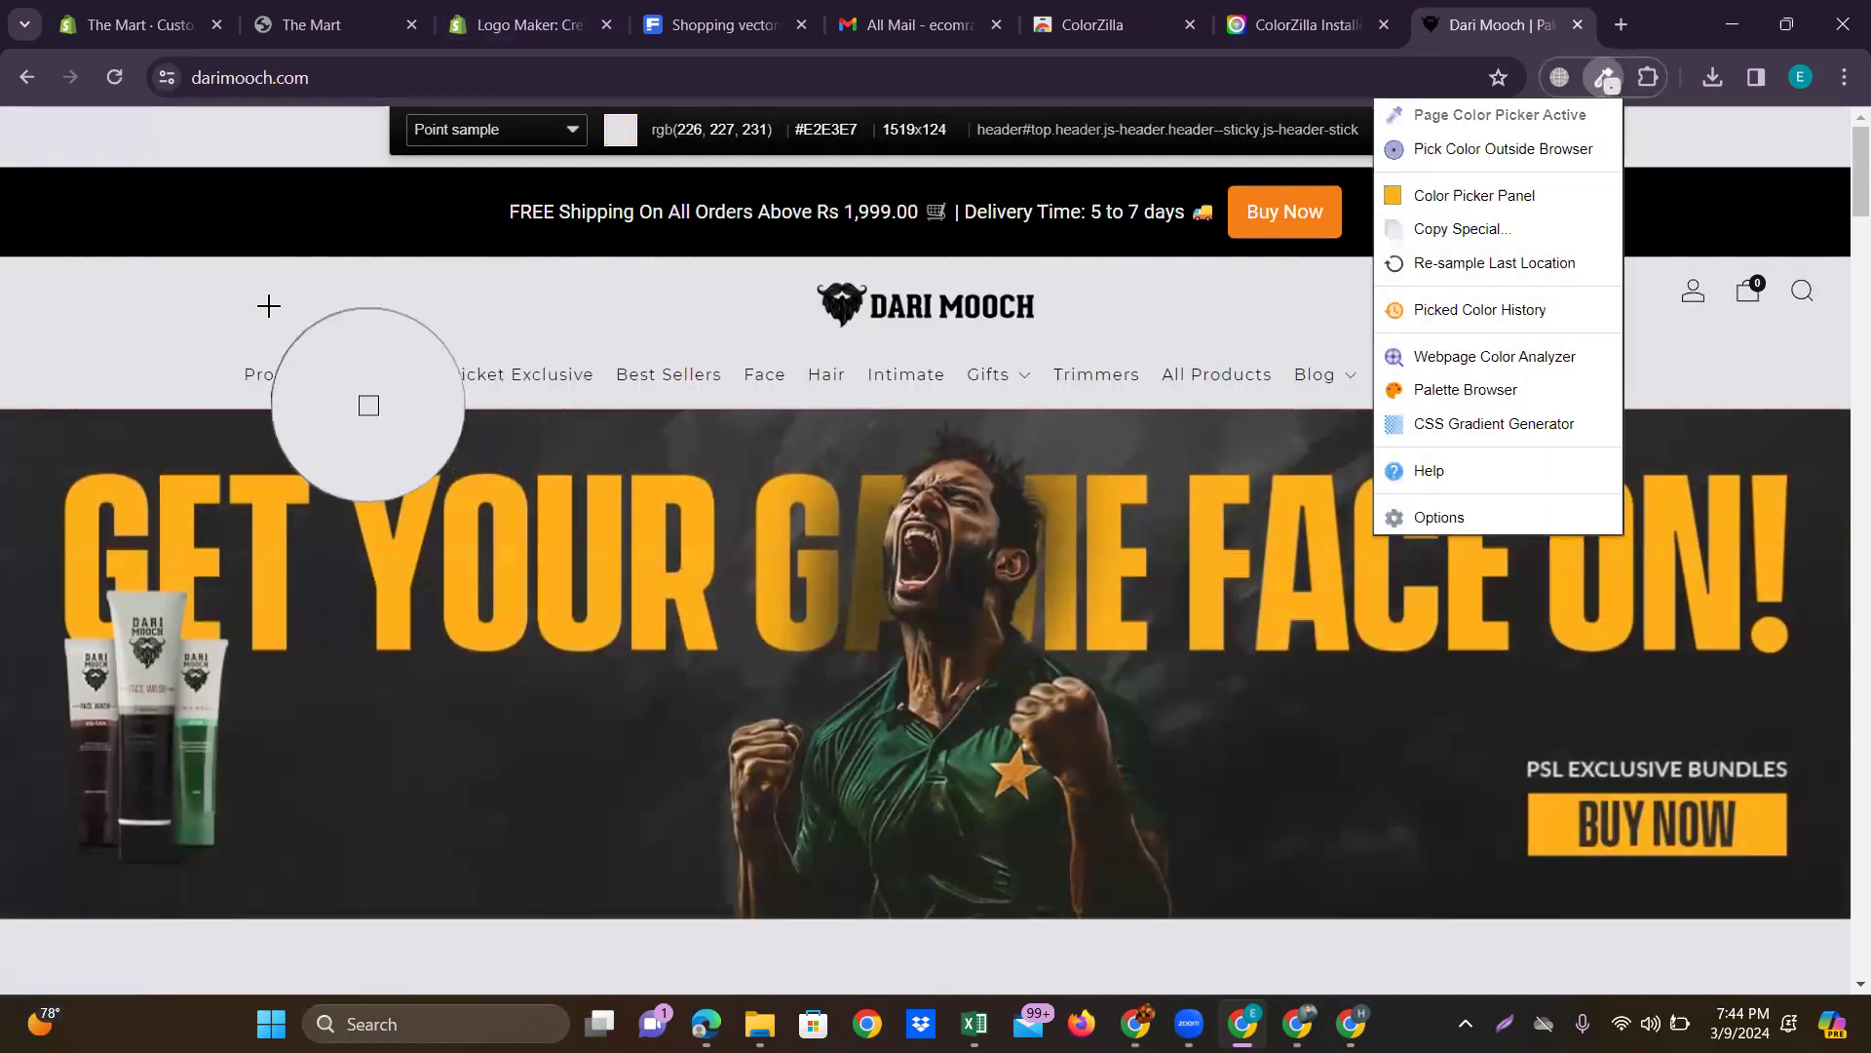
click(170, 305)
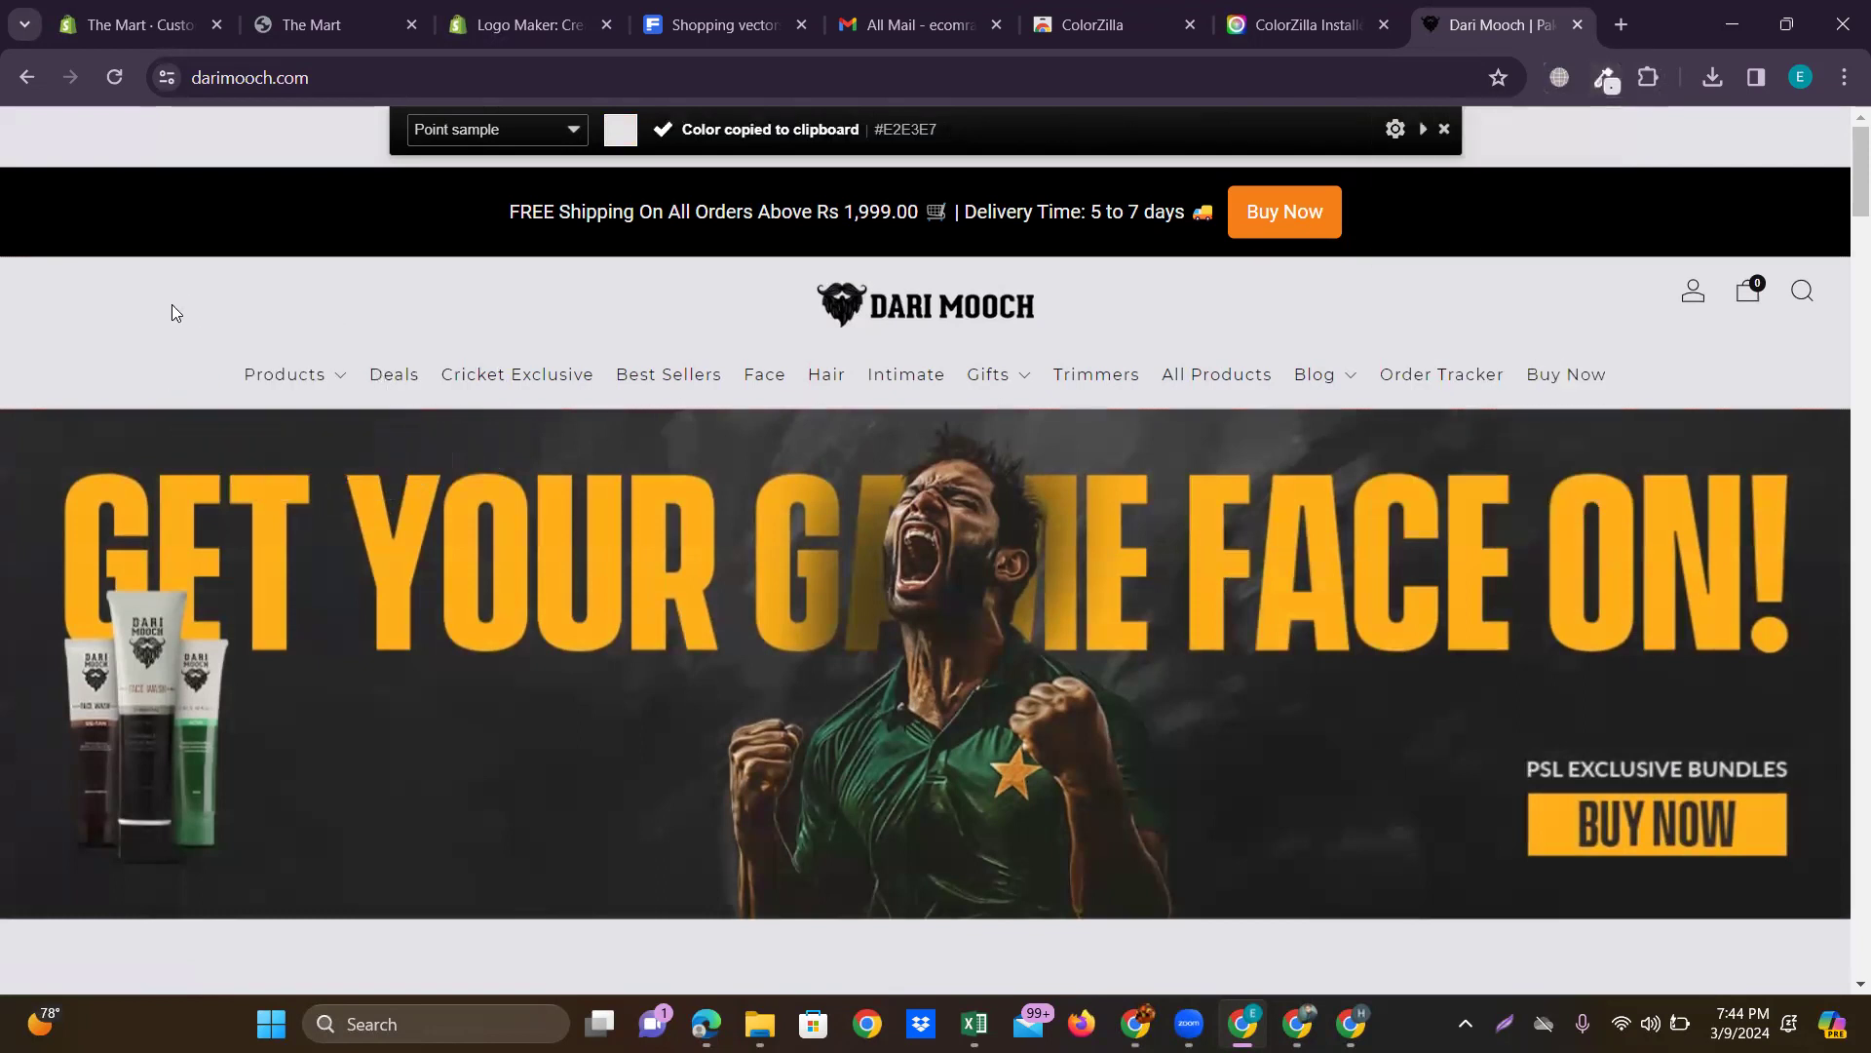
Look over the Dari Mooch home page, return to the Shopify theme editor, and open the header's Scheme 1 for editing.
scroll(667, 497, down, 5)
scroll(668, 497, down, 5)
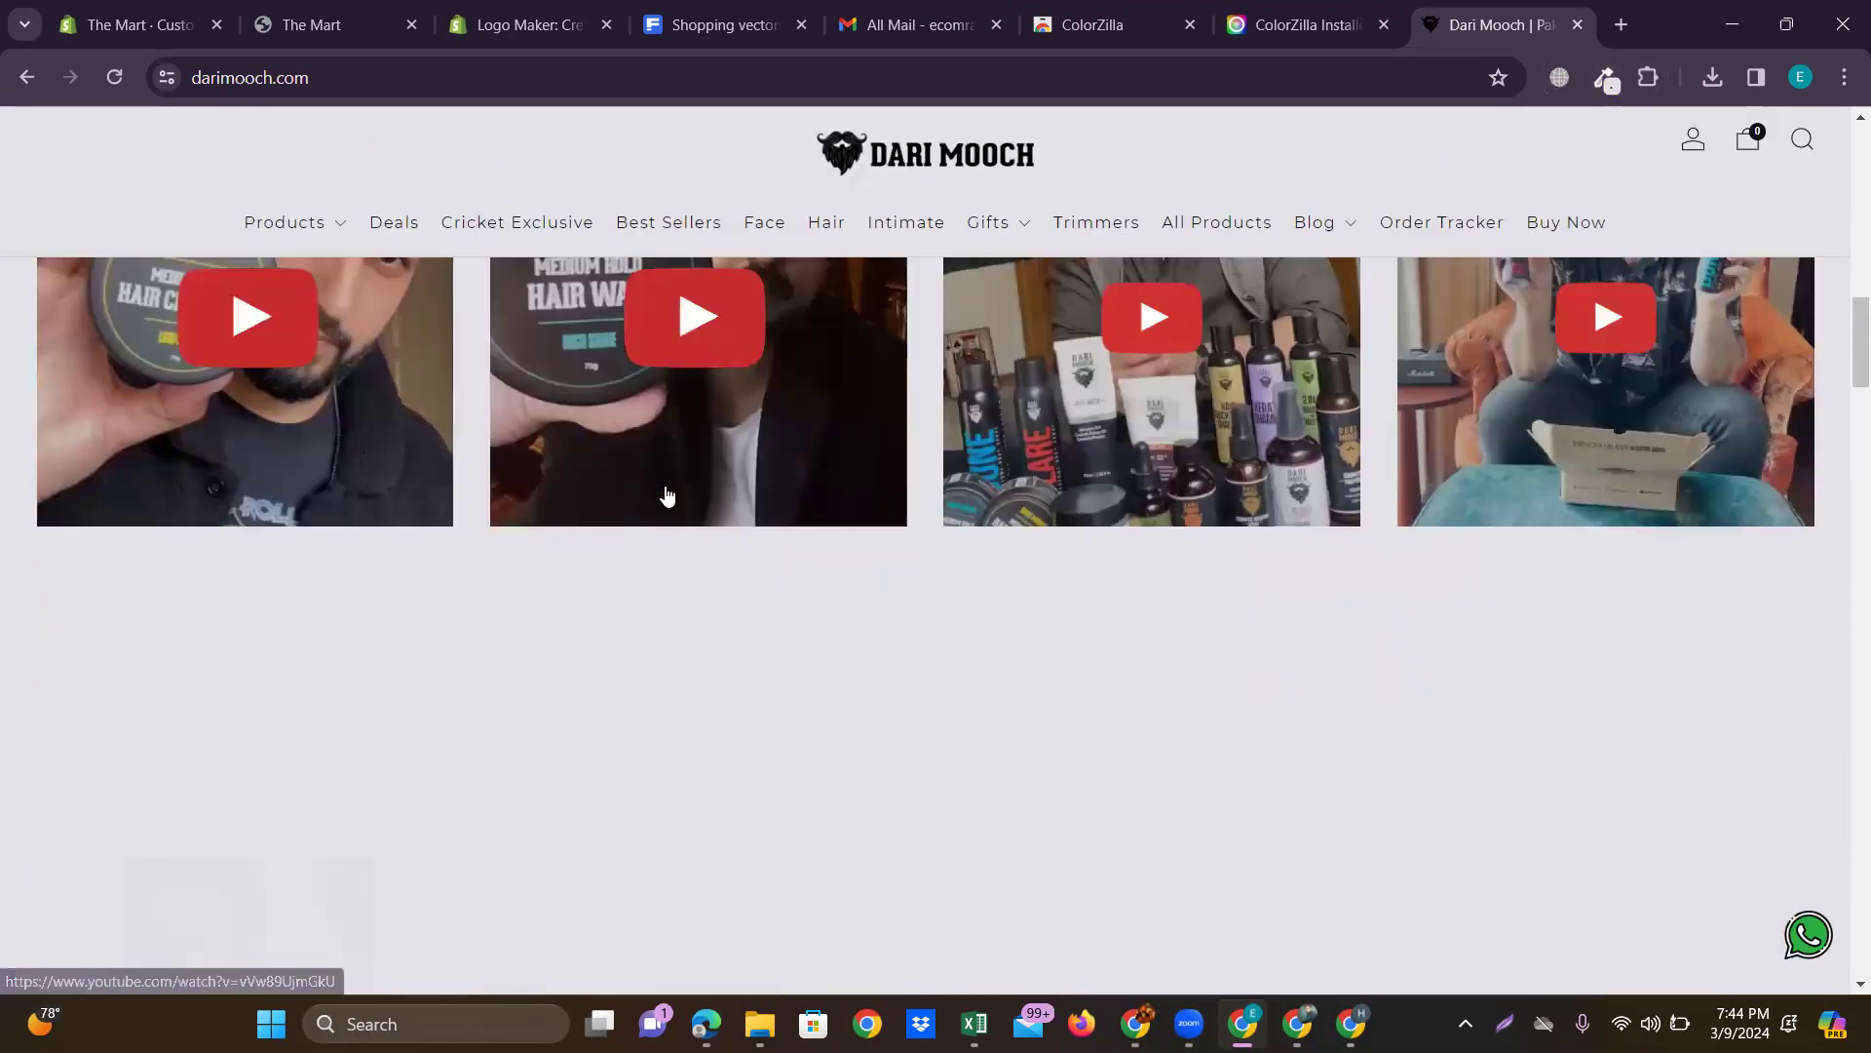
scroll(668, 497, up, 15)
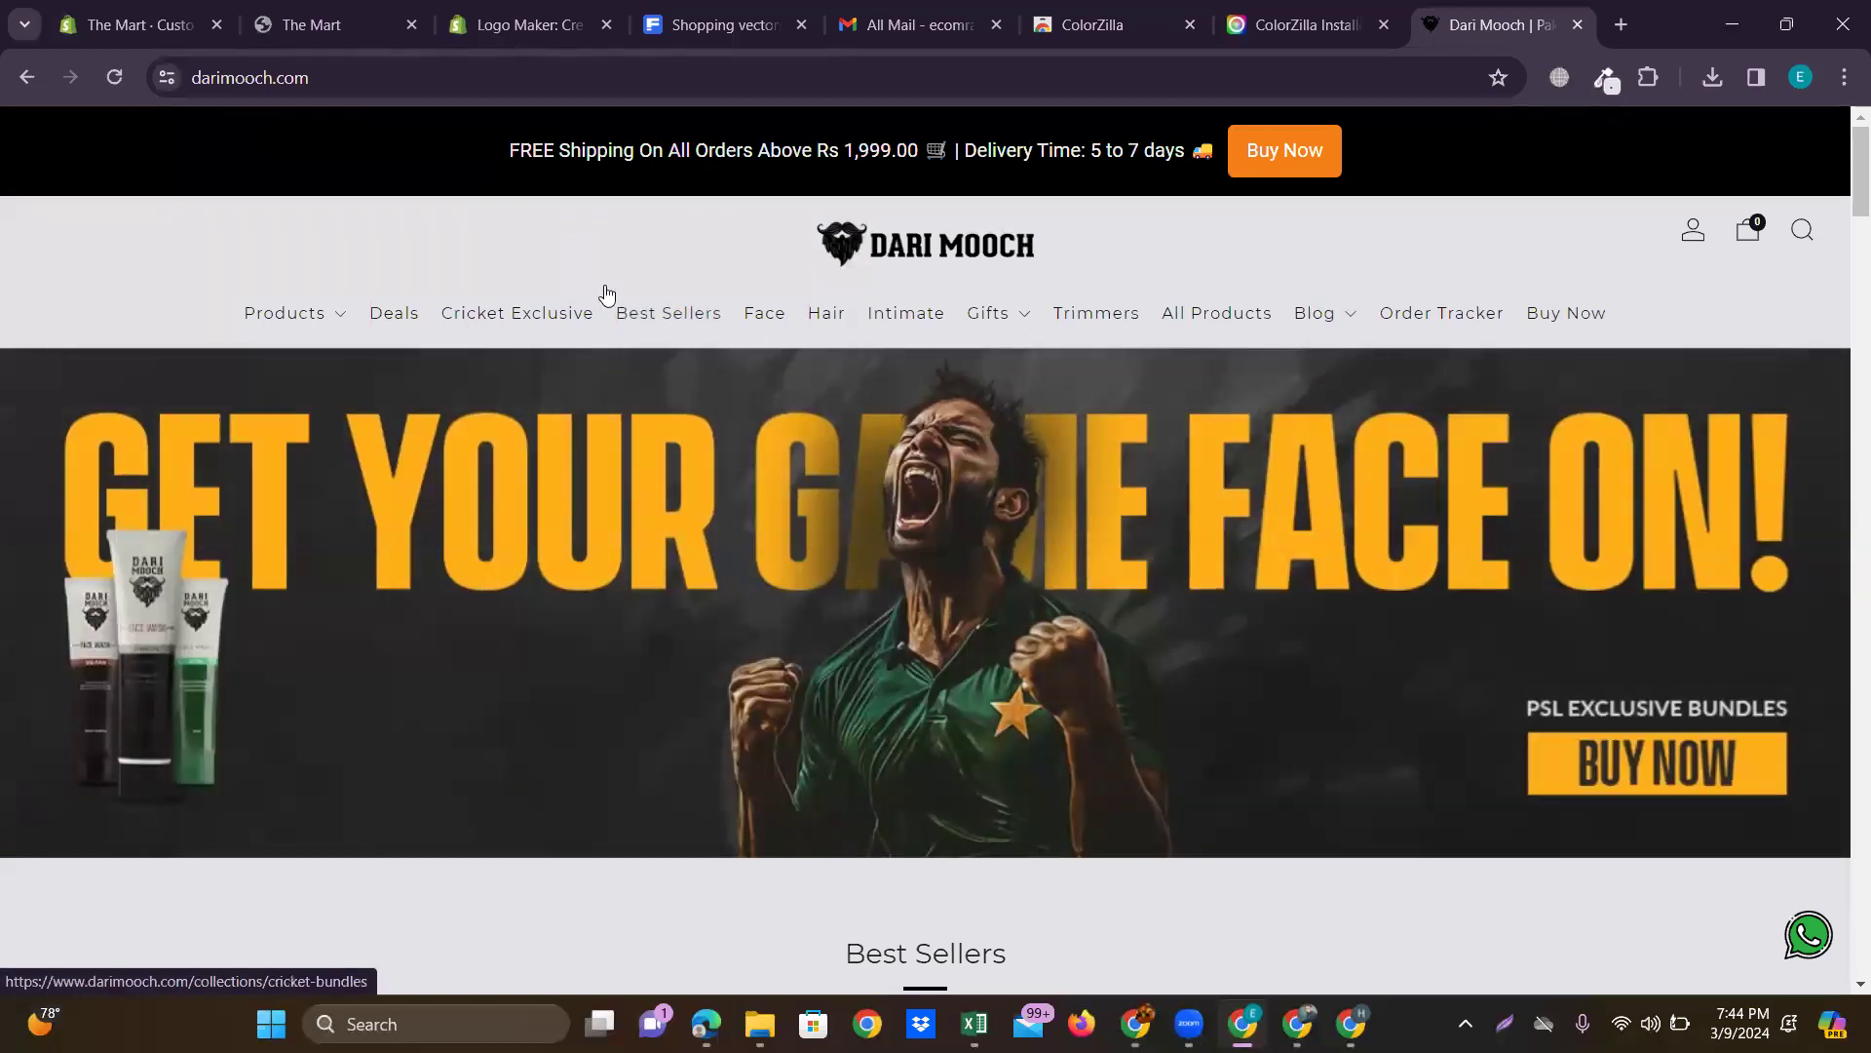
click(539, 15)
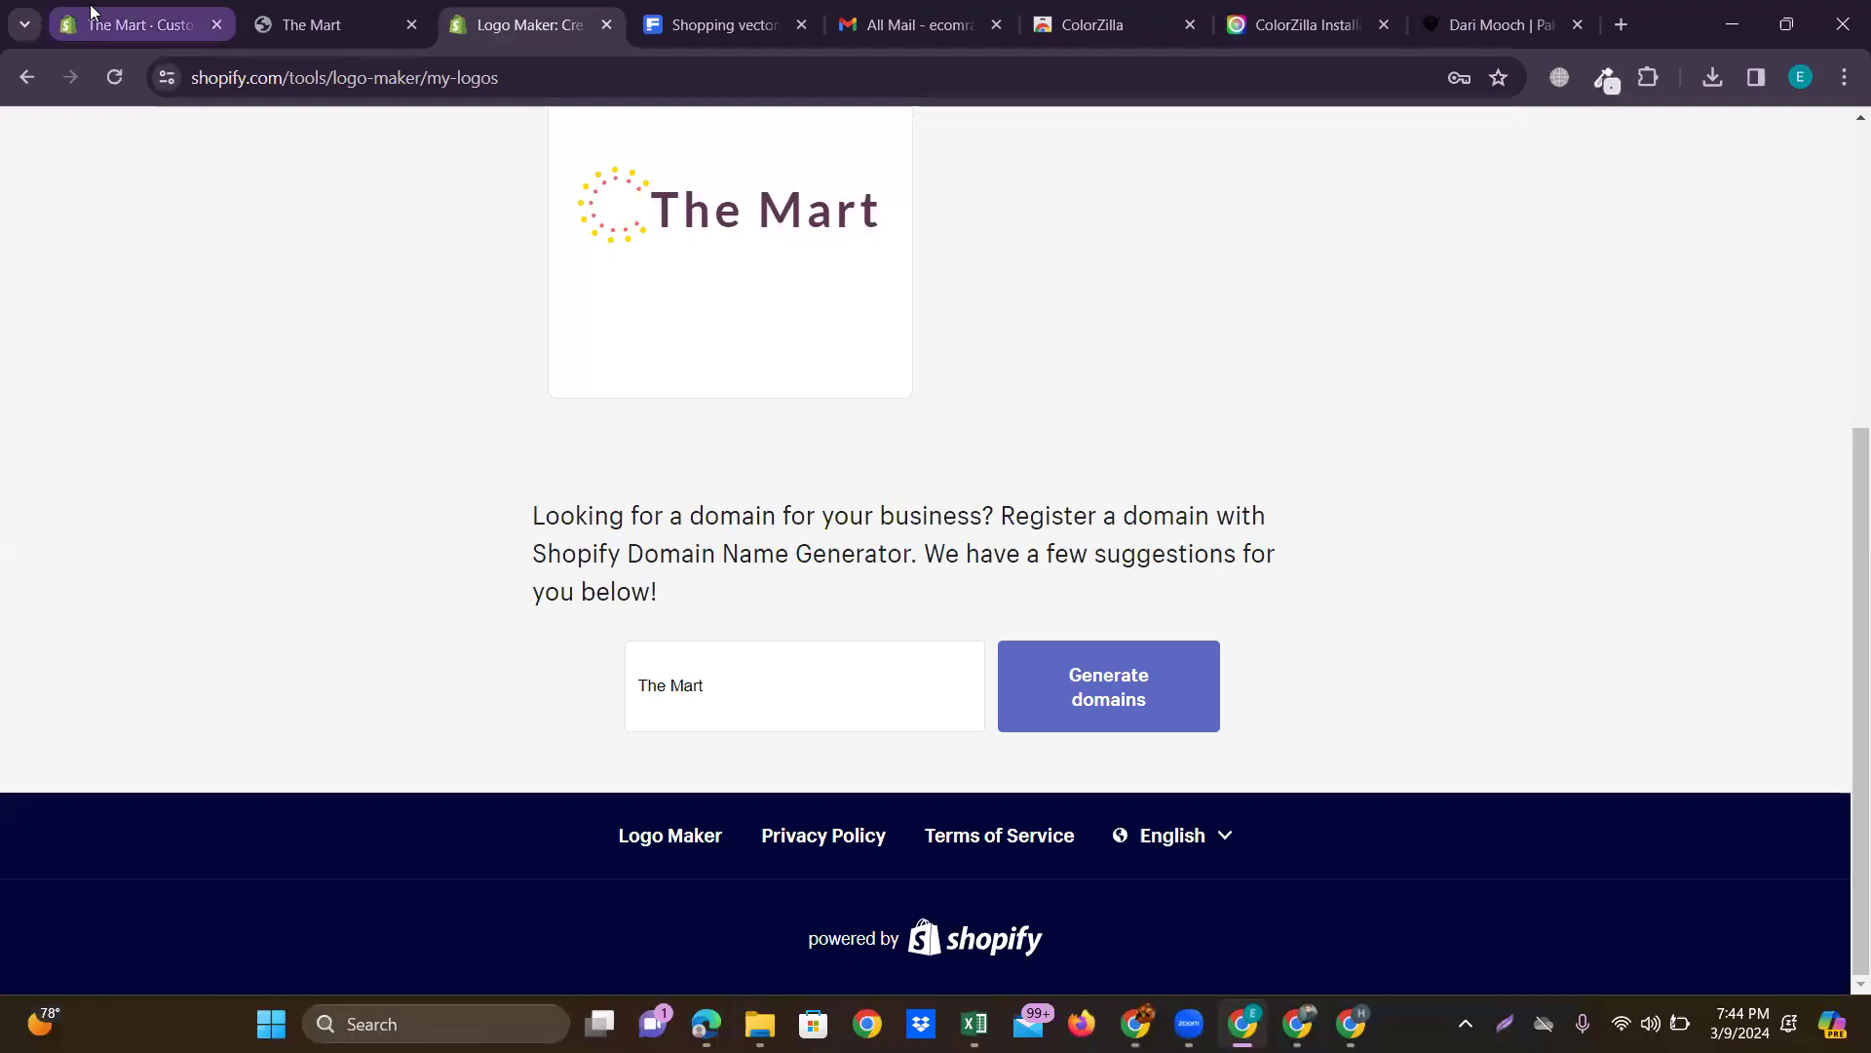
click(91, 12)
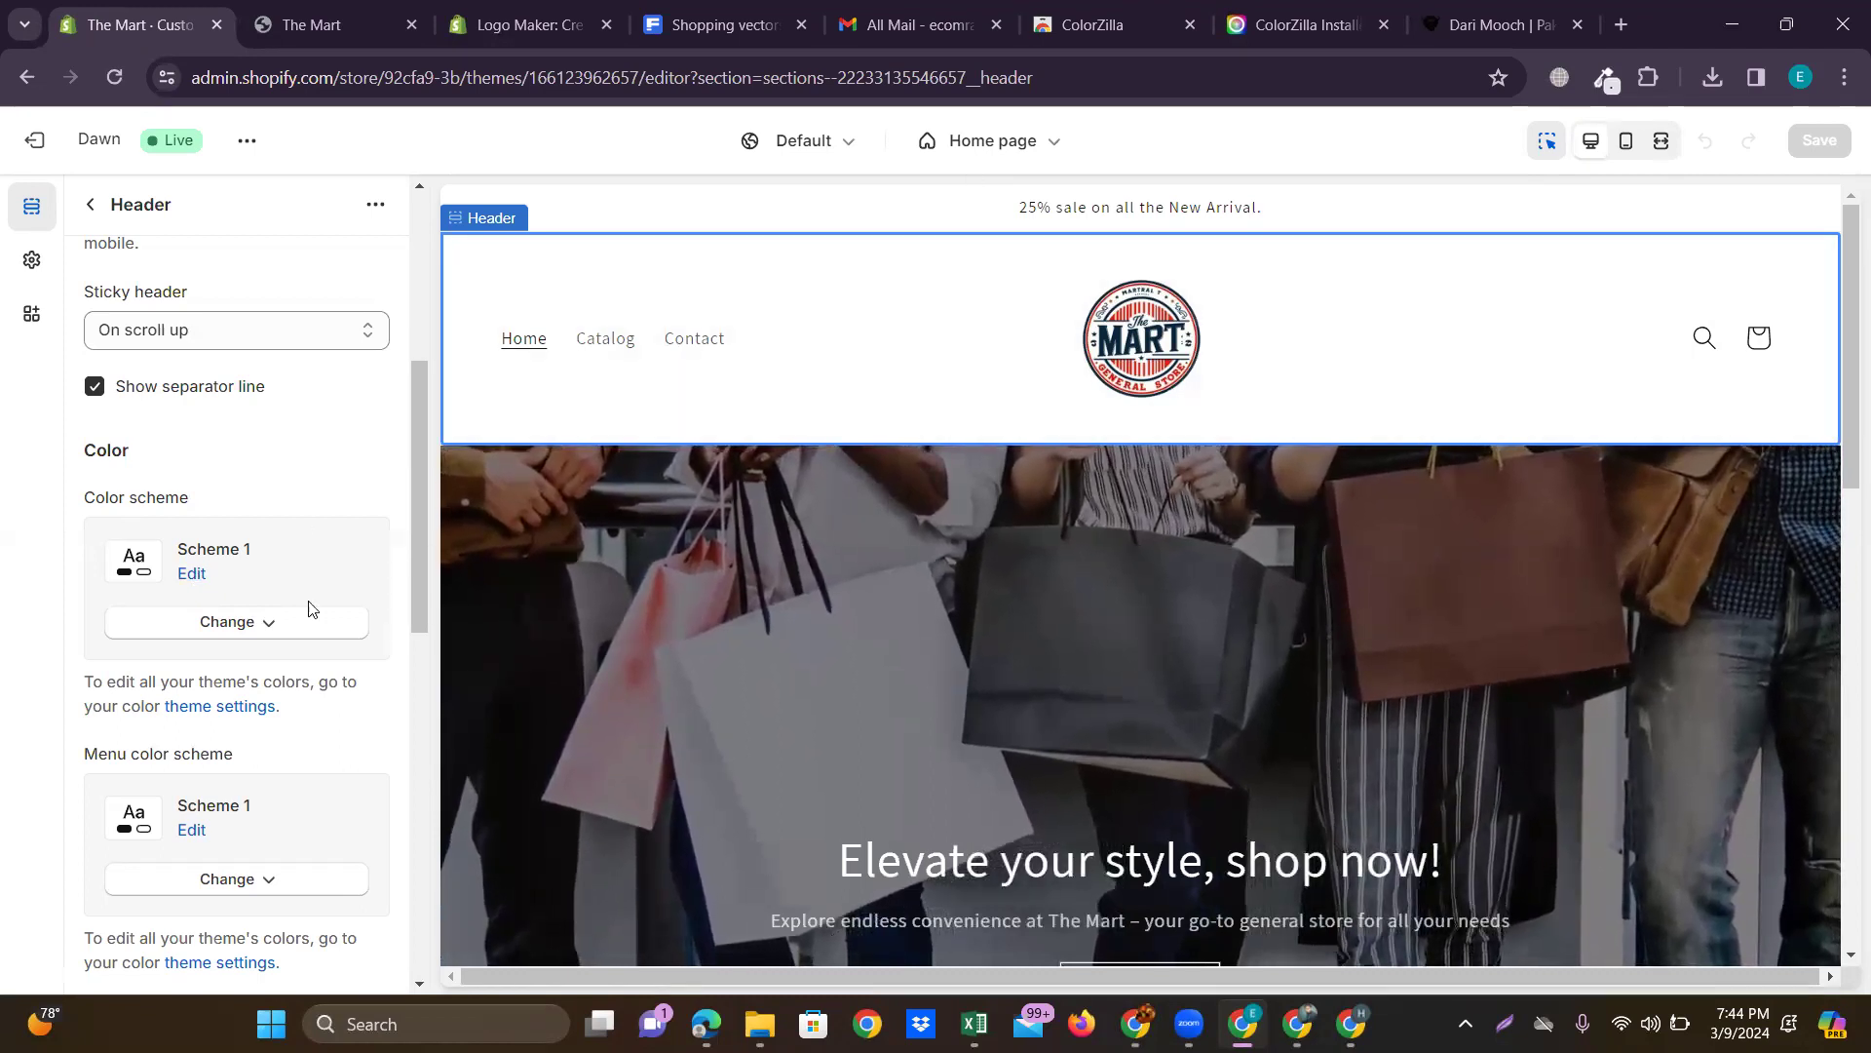
click(192, 575)
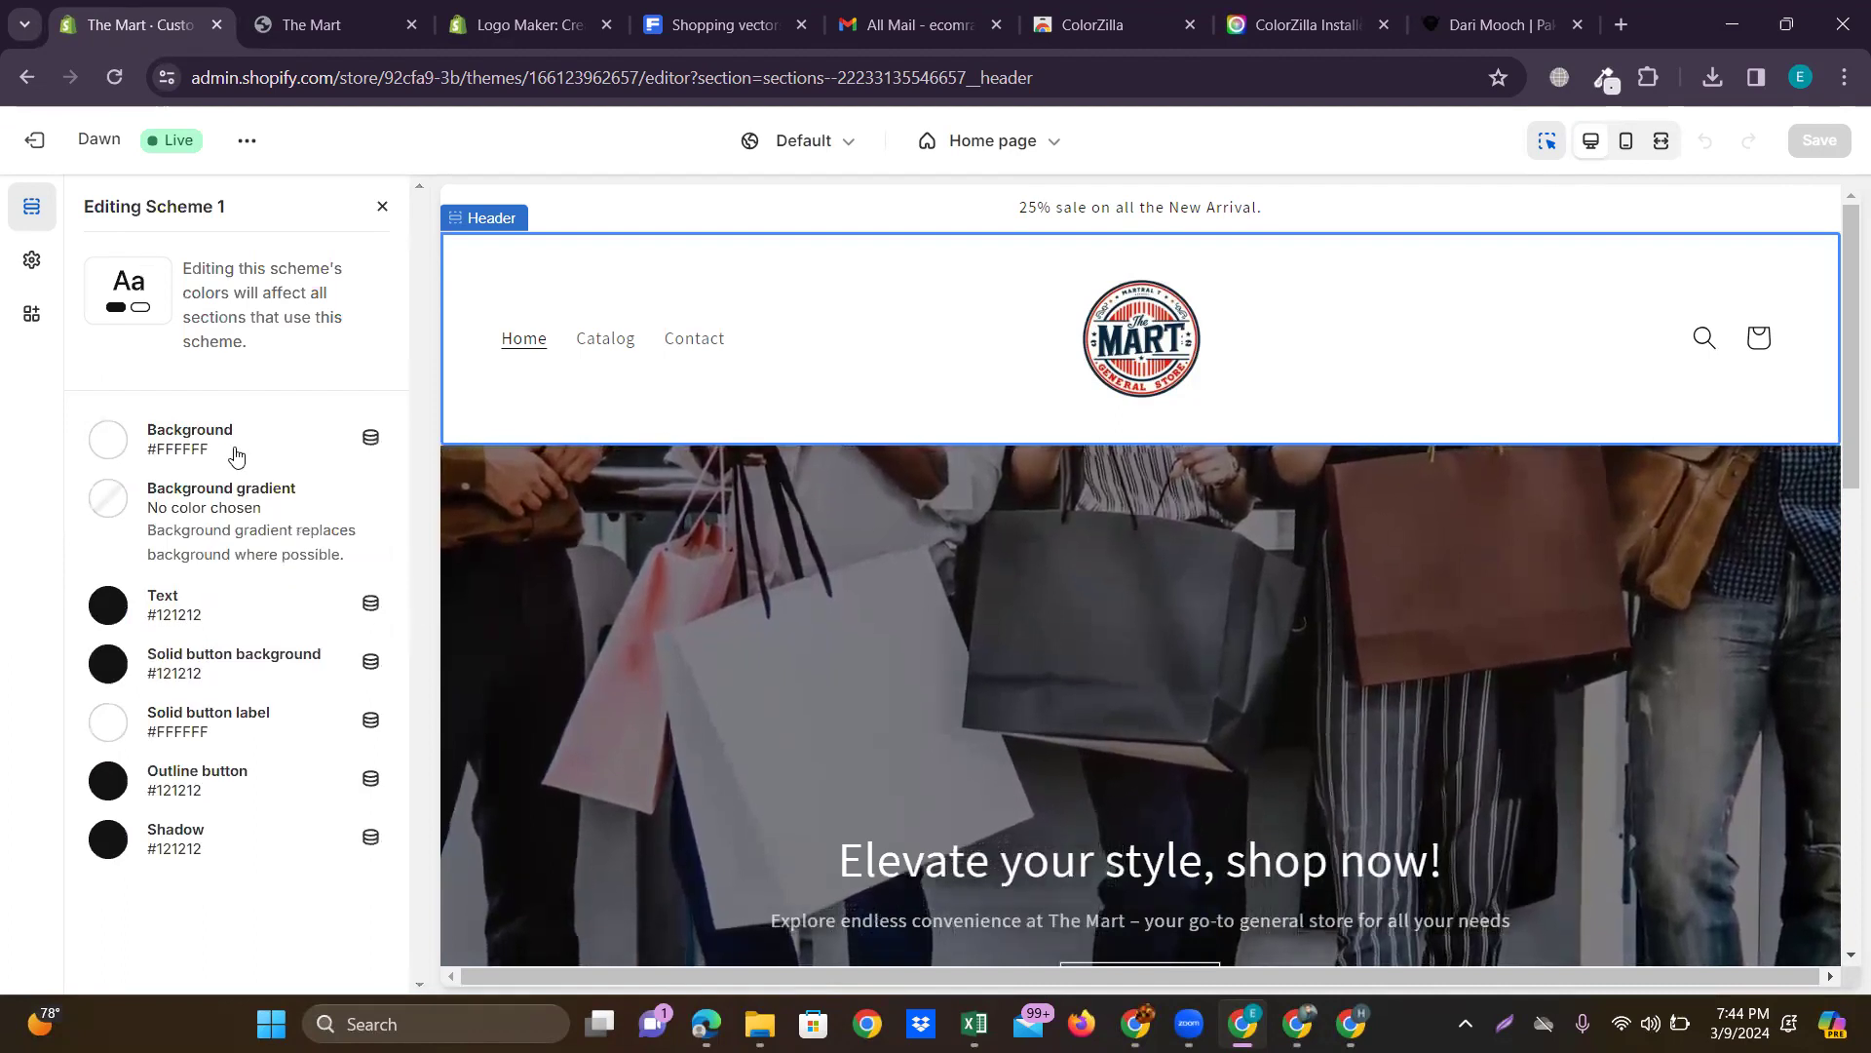
Set Scheme 1's background color to #E2E3E7, save the theme, and check the home page preview down to the footer.
click(107, 447)
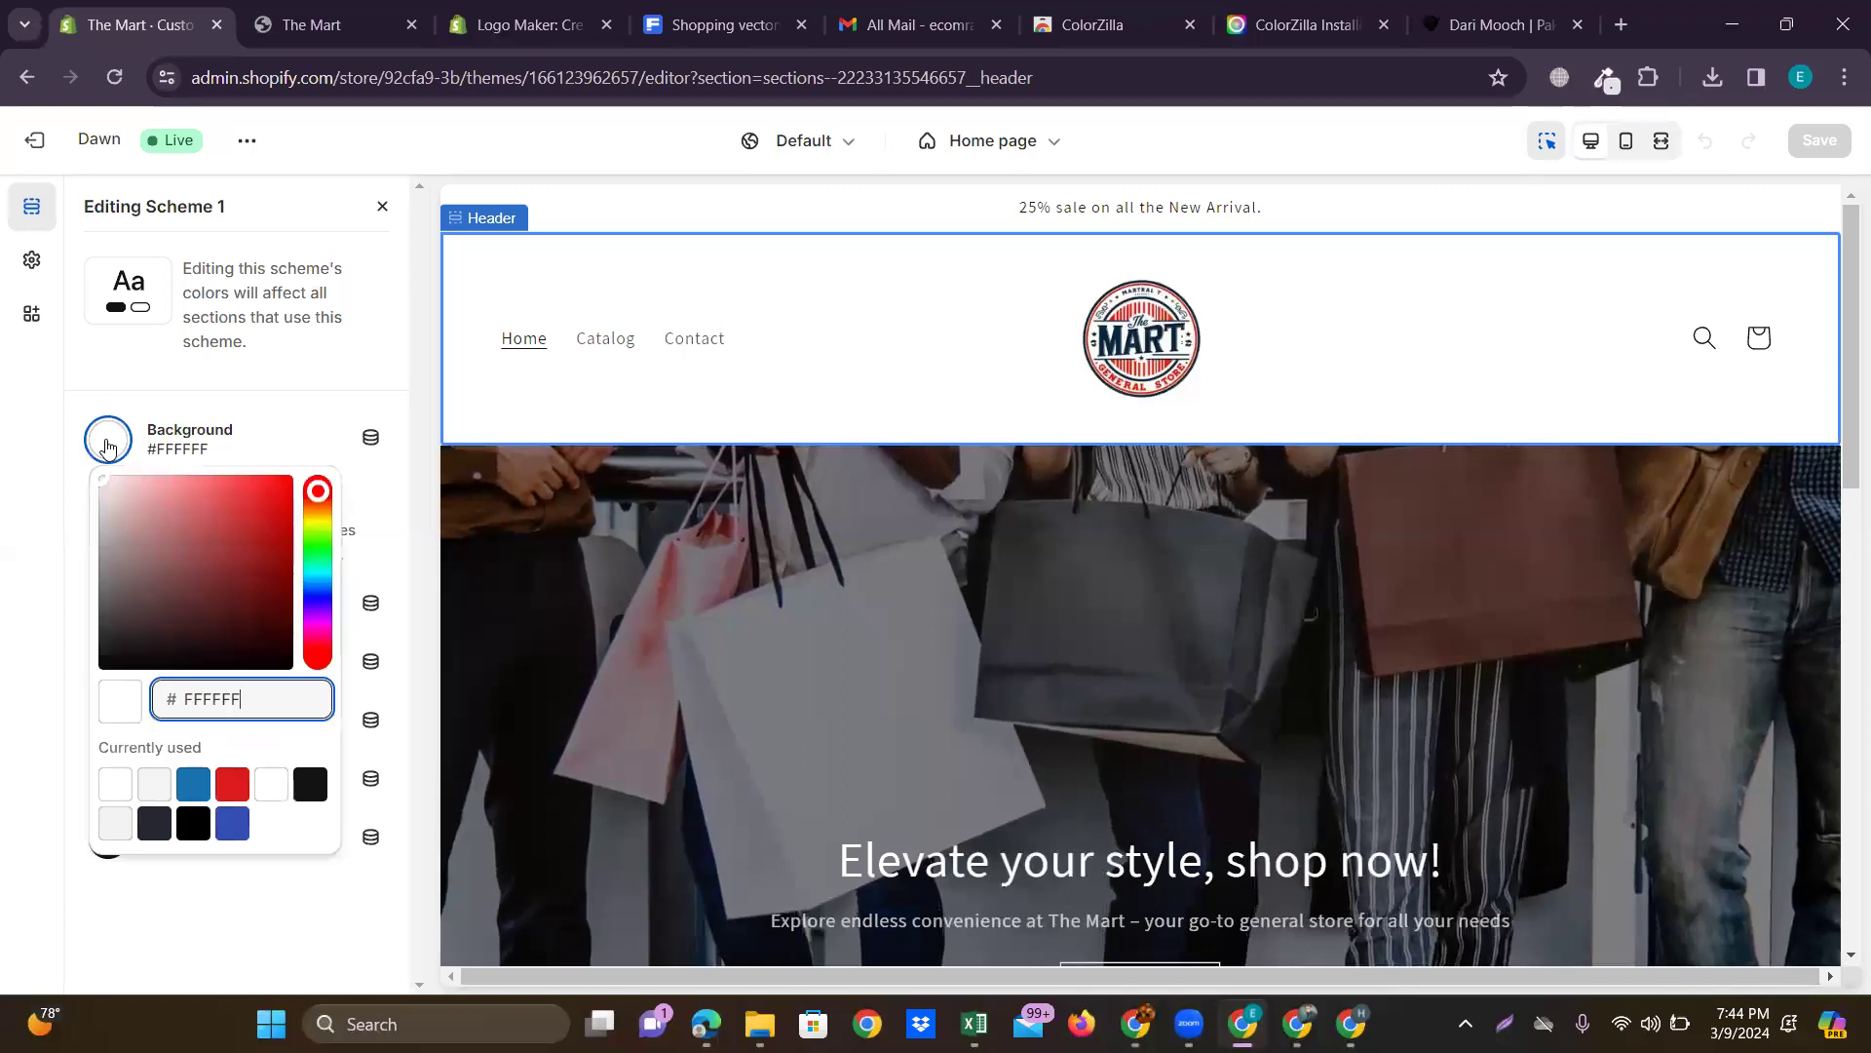
drag(257, 694, 162, 705)
key(BackSpace)
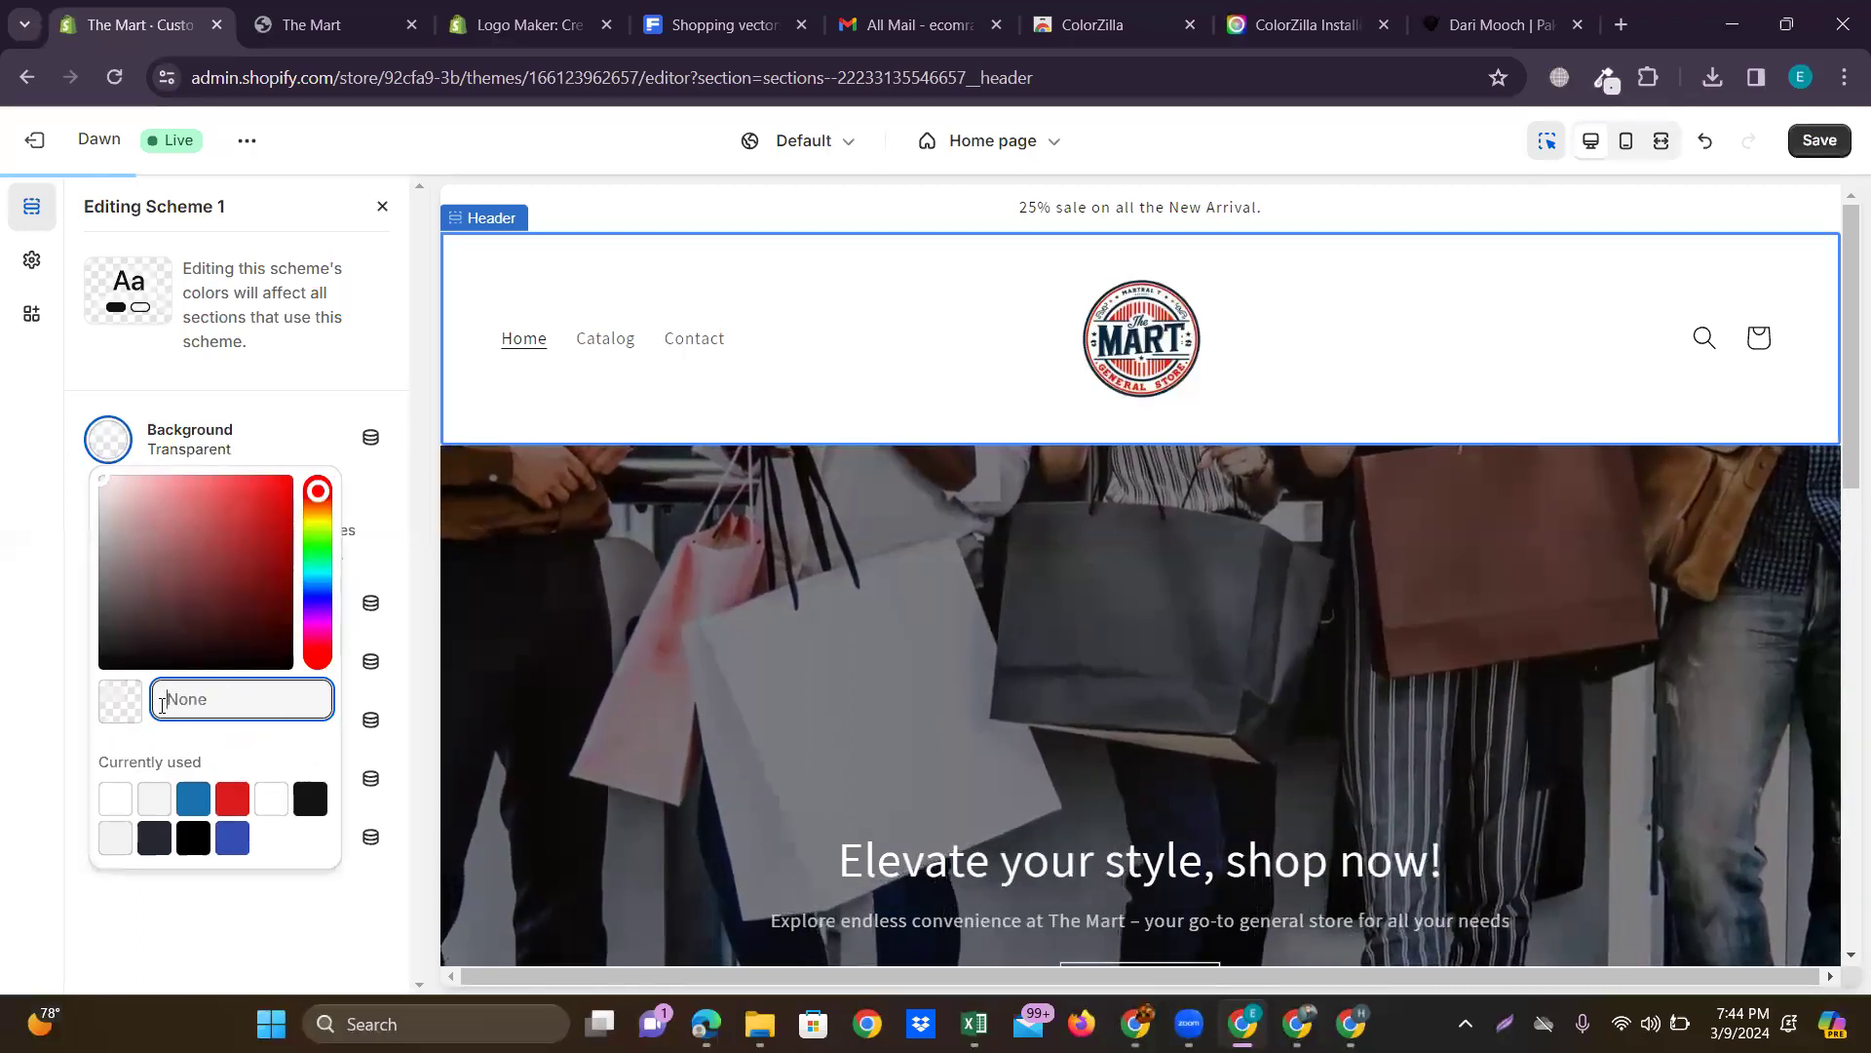
text(E2E3E7)
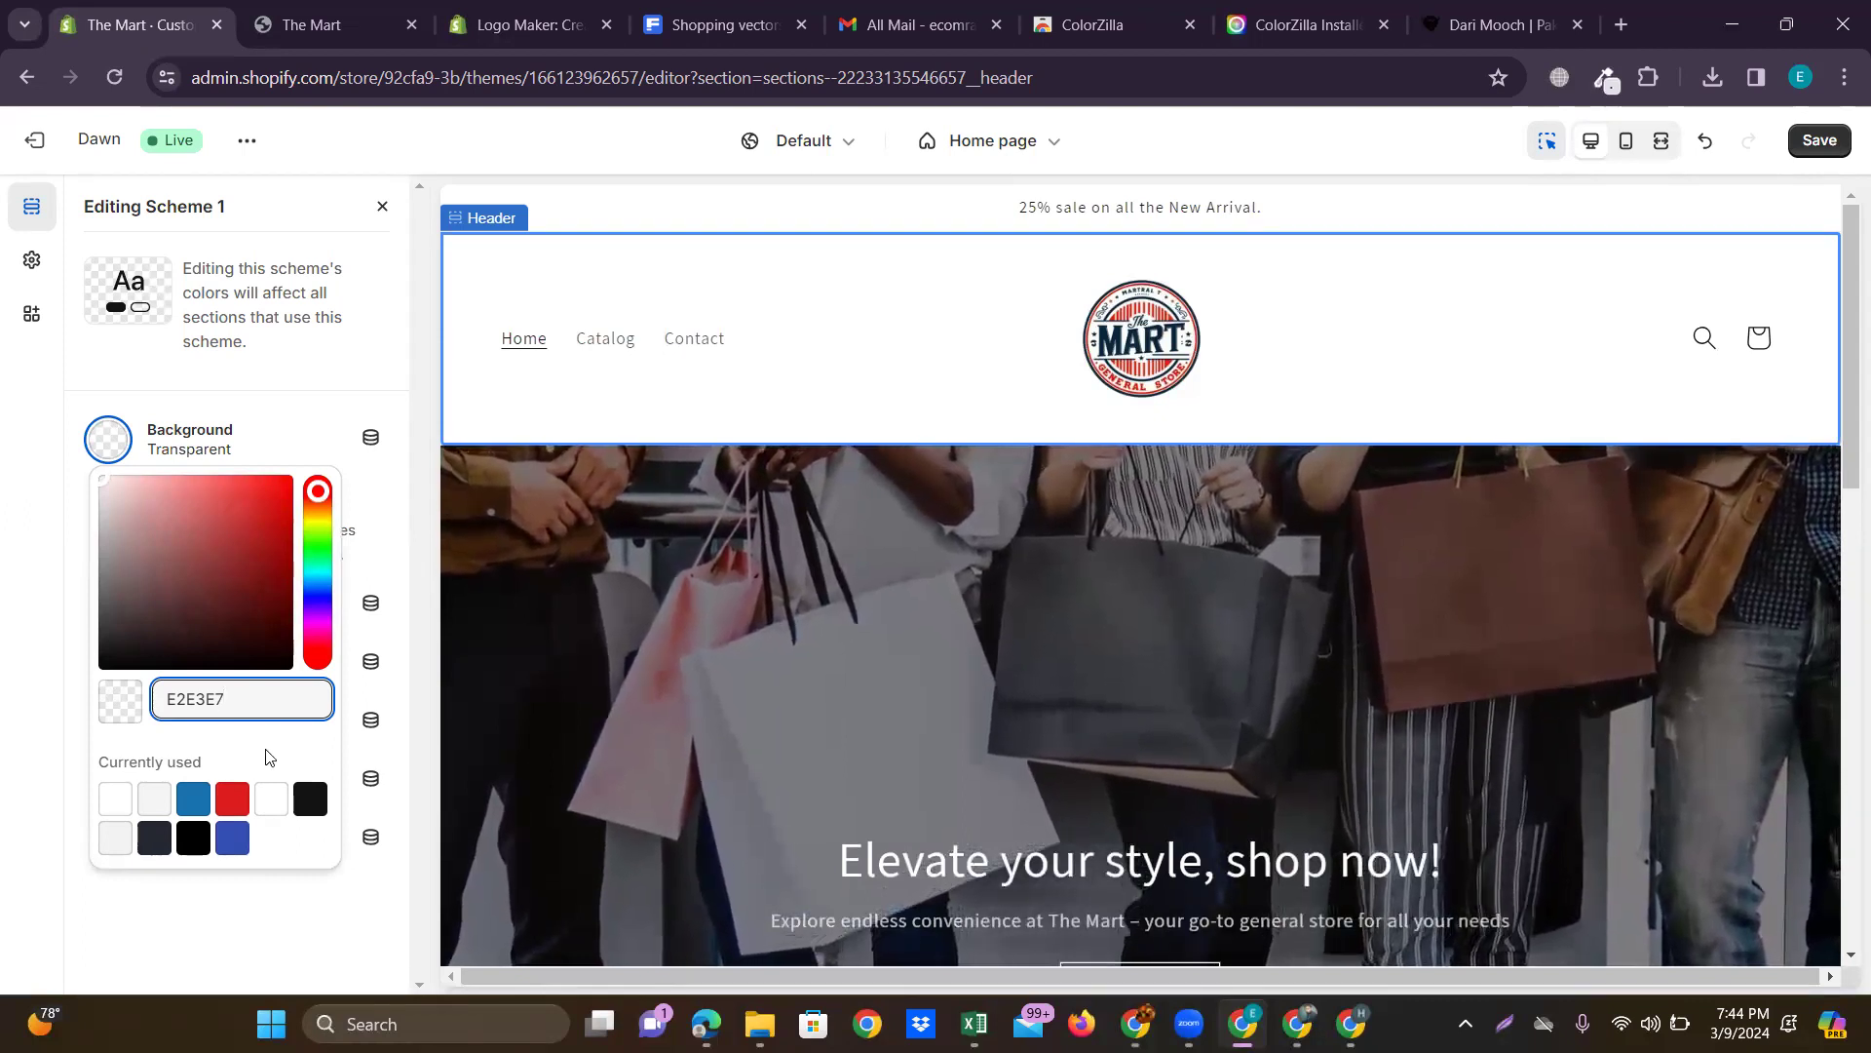
key(Return)
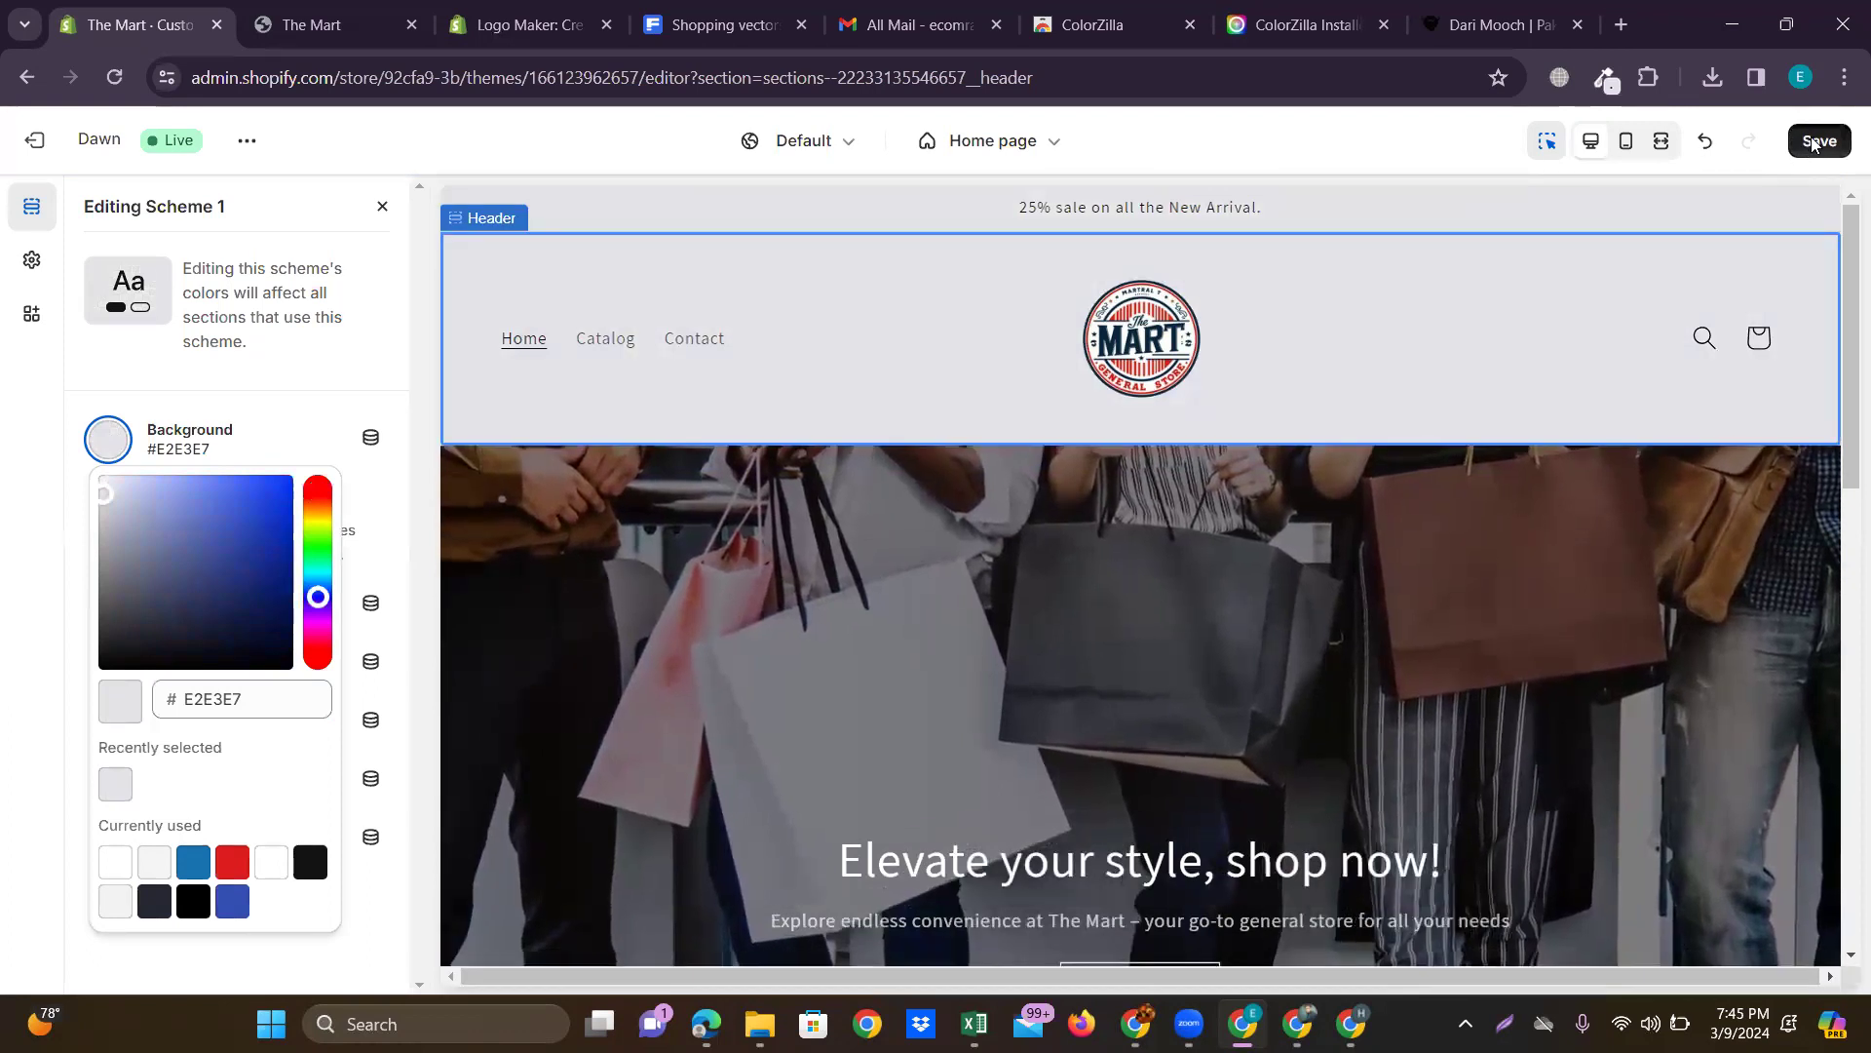
click(1813, 142)
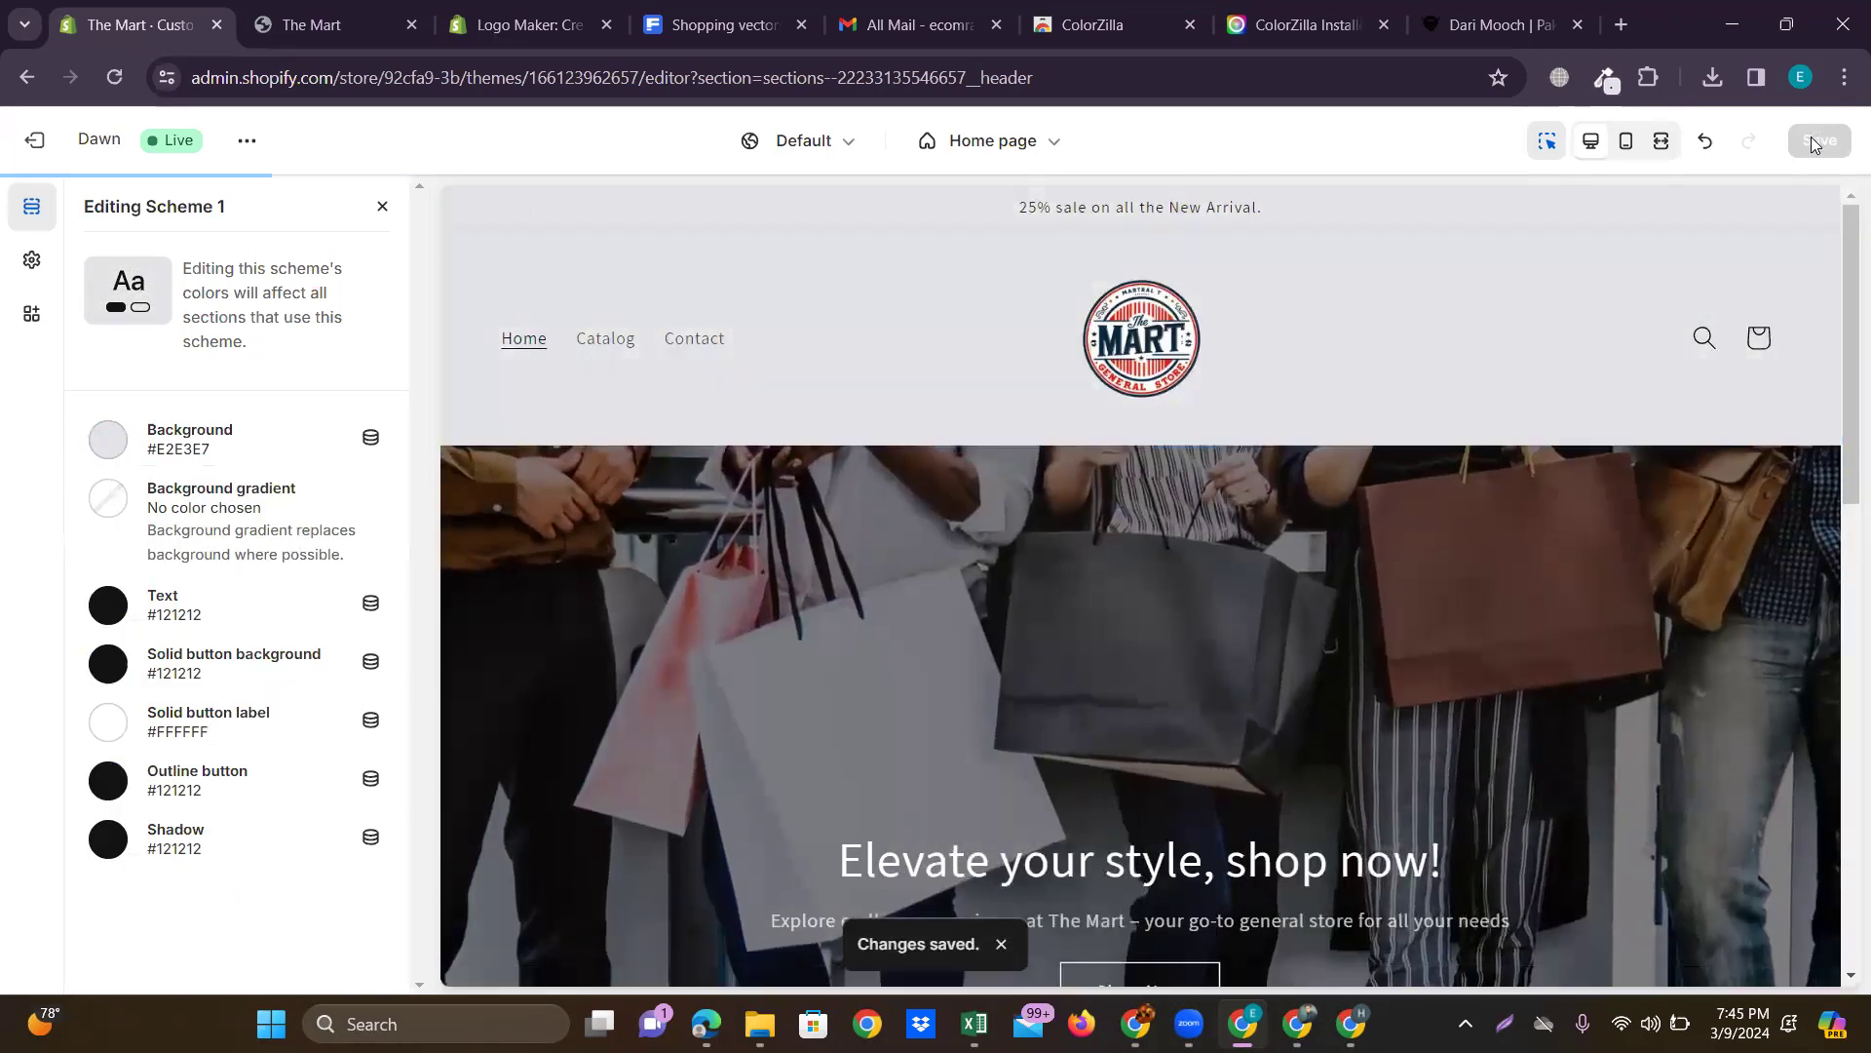
scroll(1454, 388, down, 15)
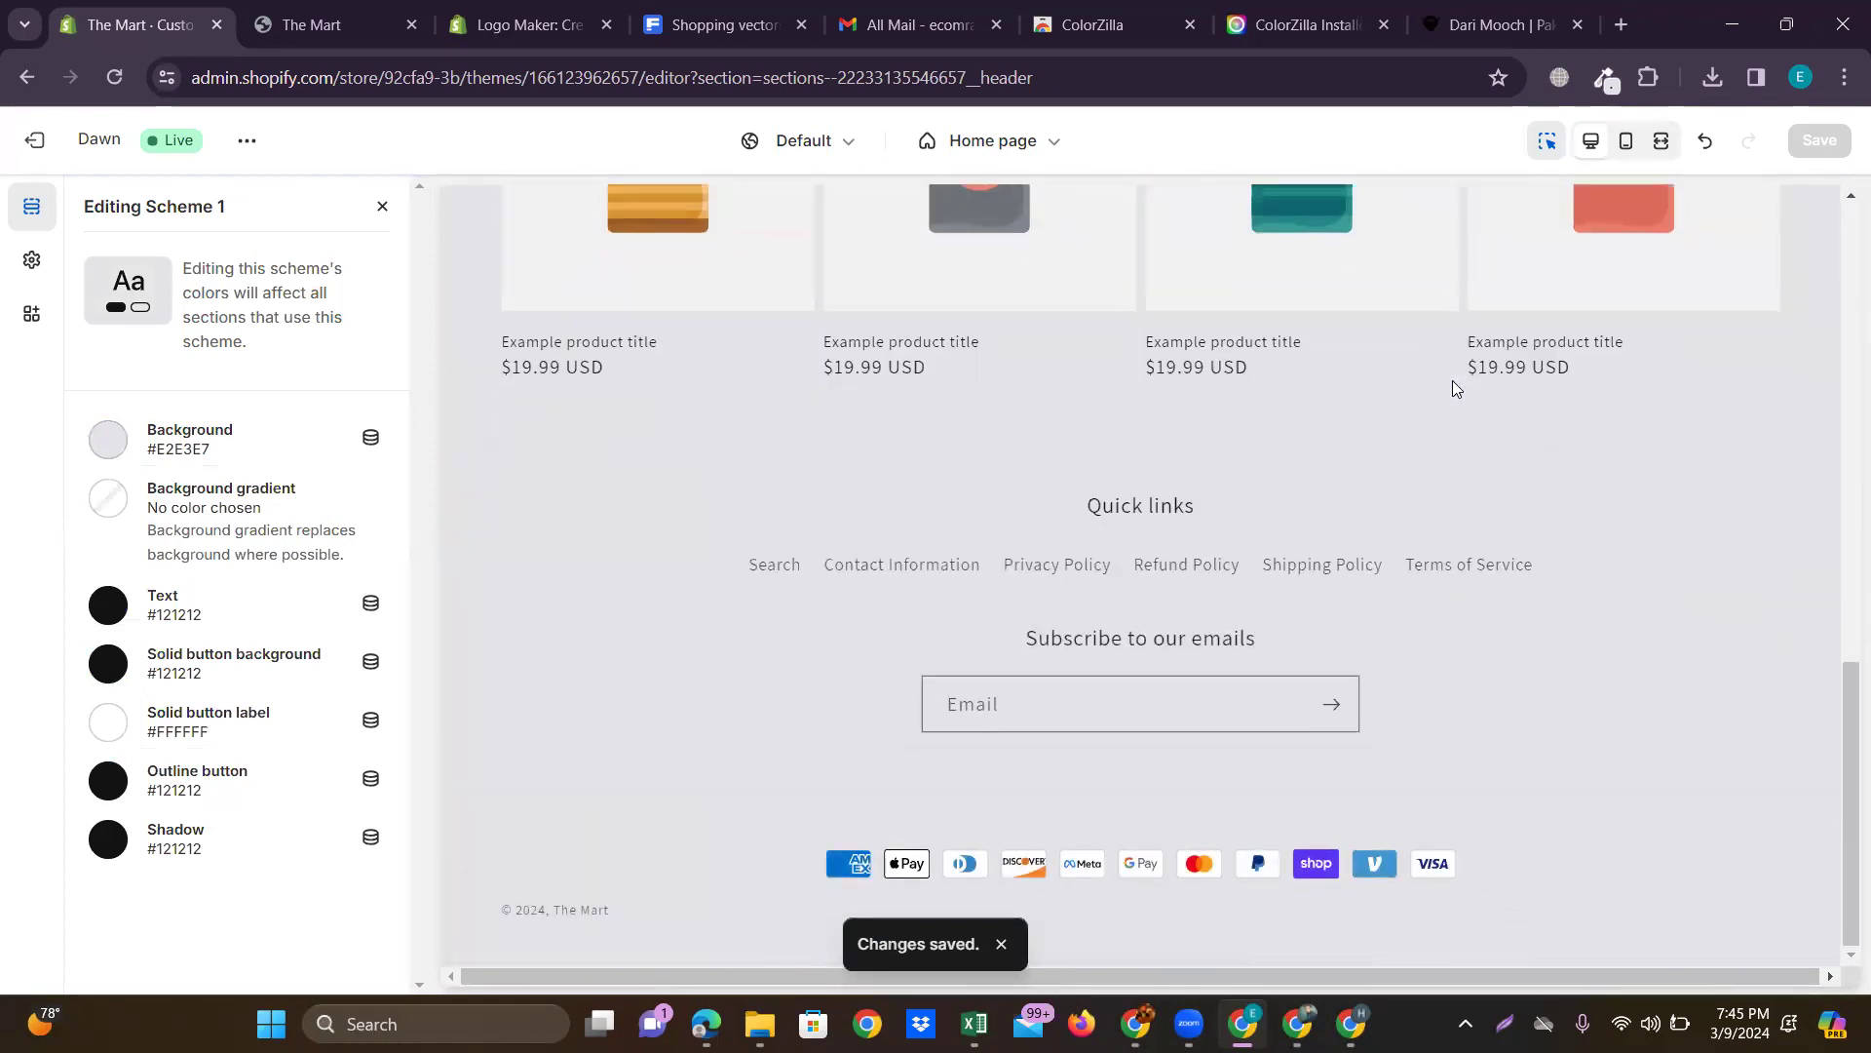
Search Google for "color co" in a new browser tab.
scroll(1453, 388, up, 3)
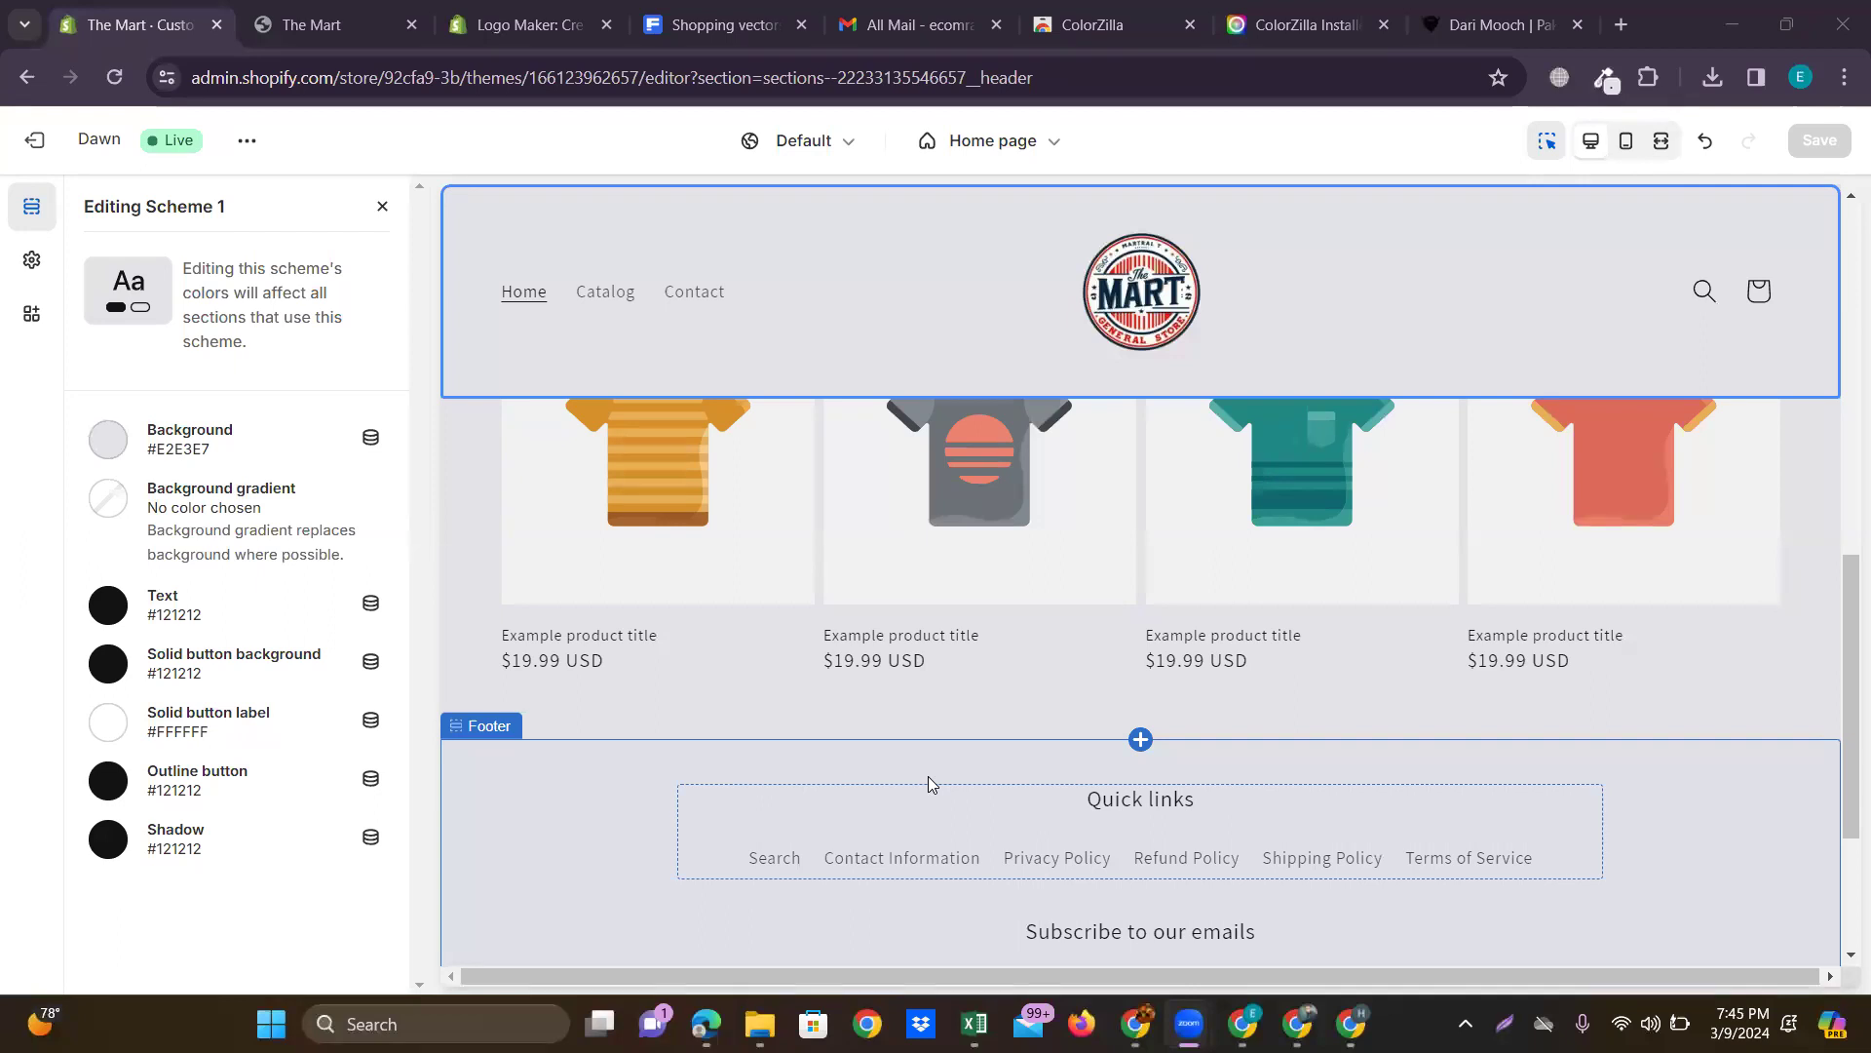
click(1619, 26)
text(colo)
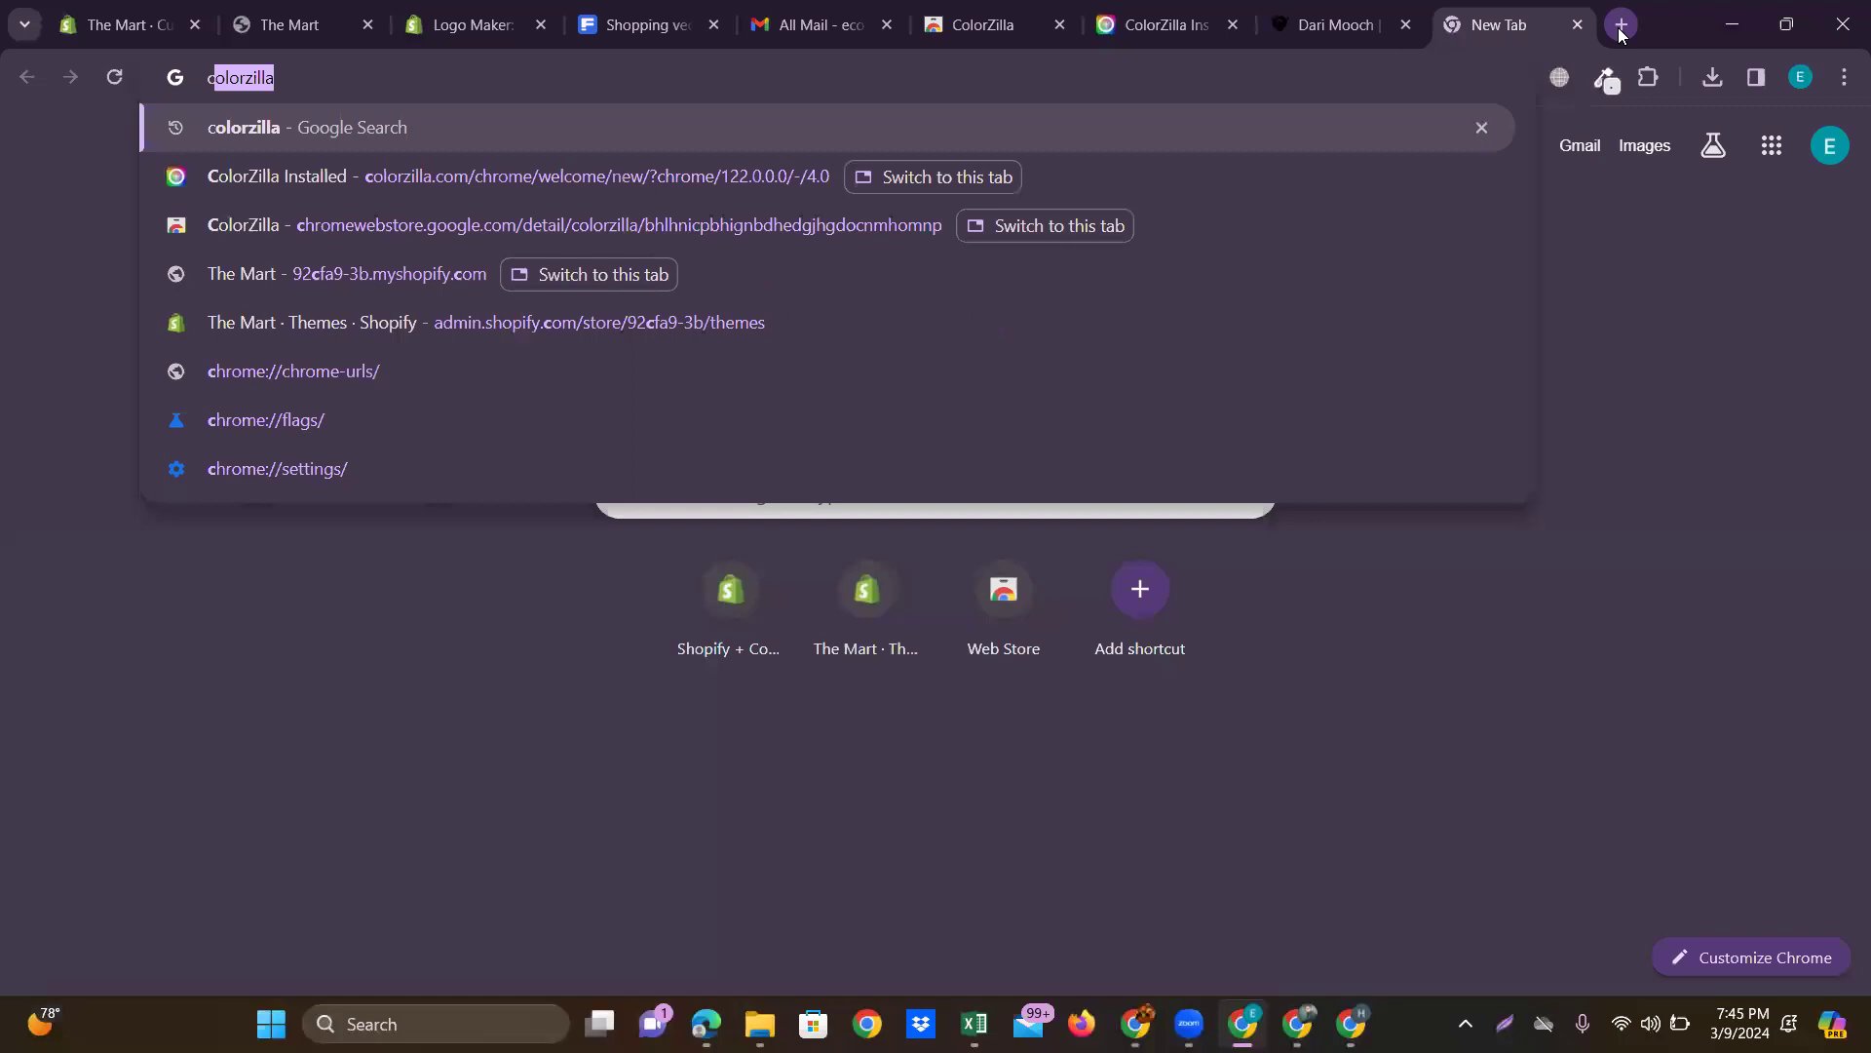
text(r)
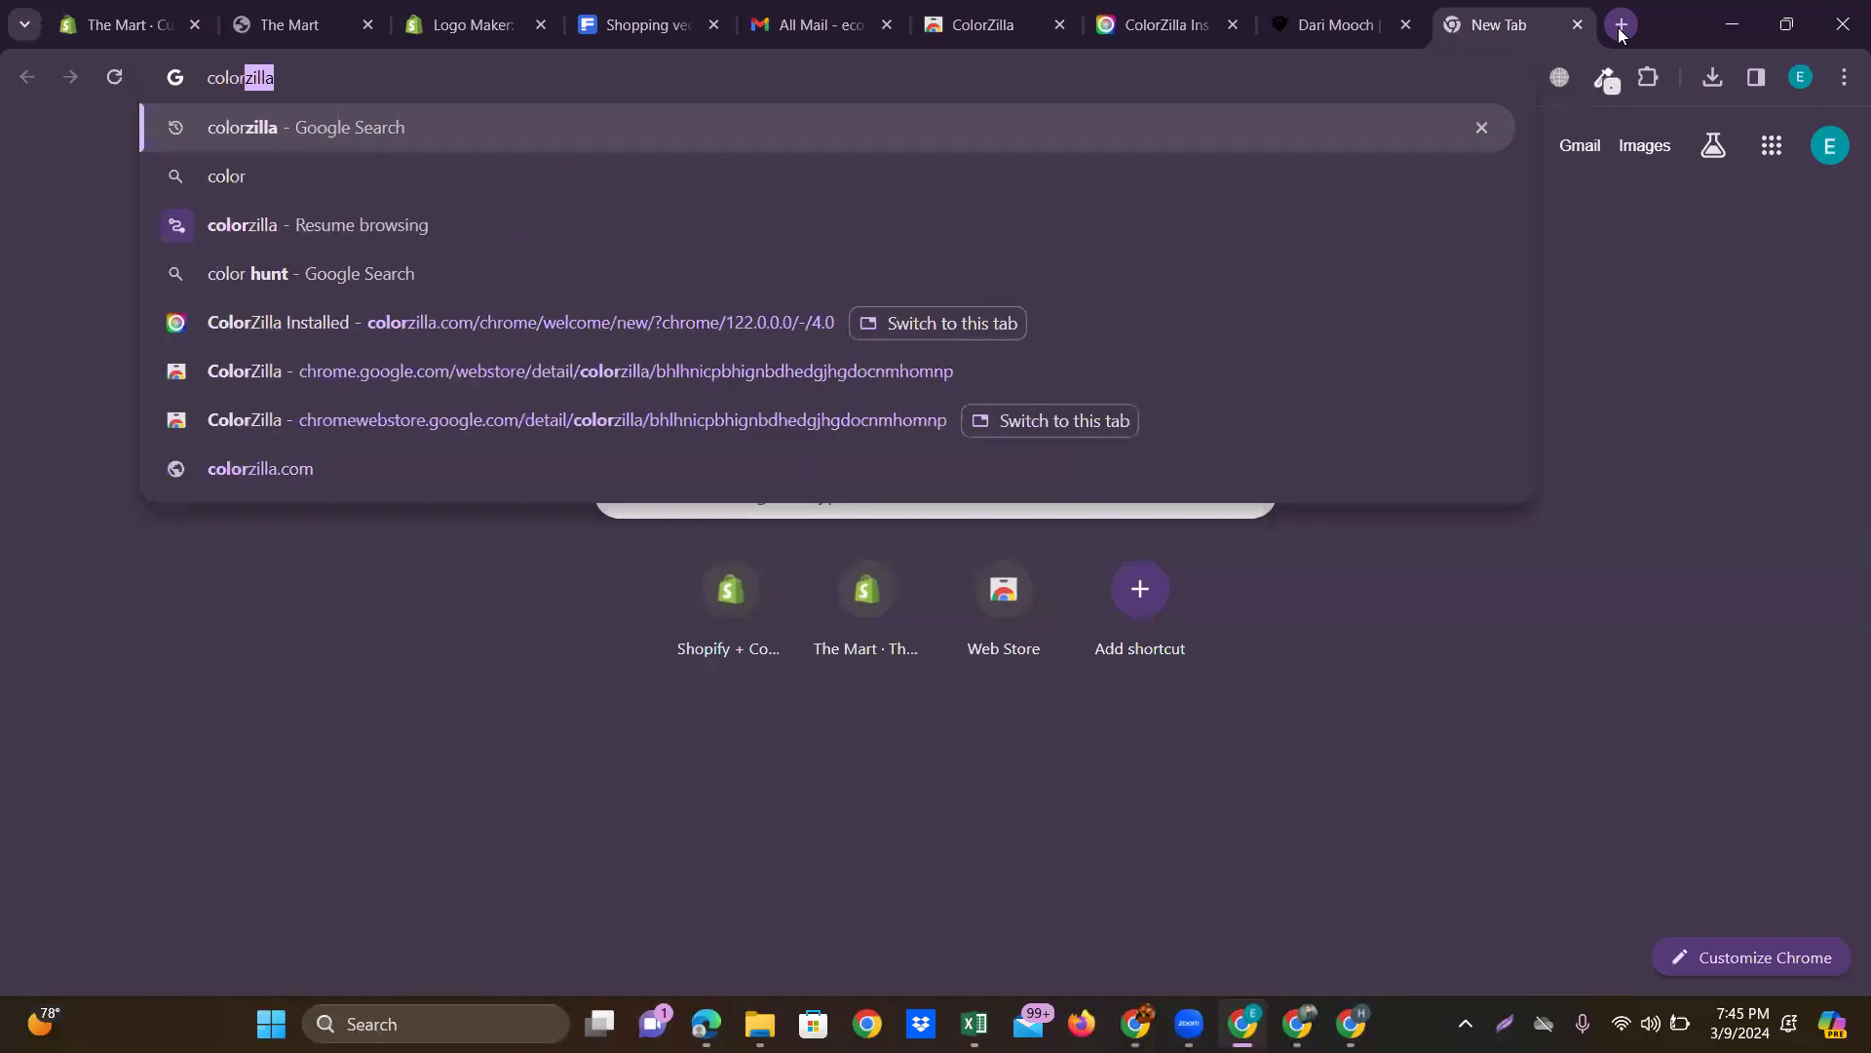
key(BackSpace)
text(co)
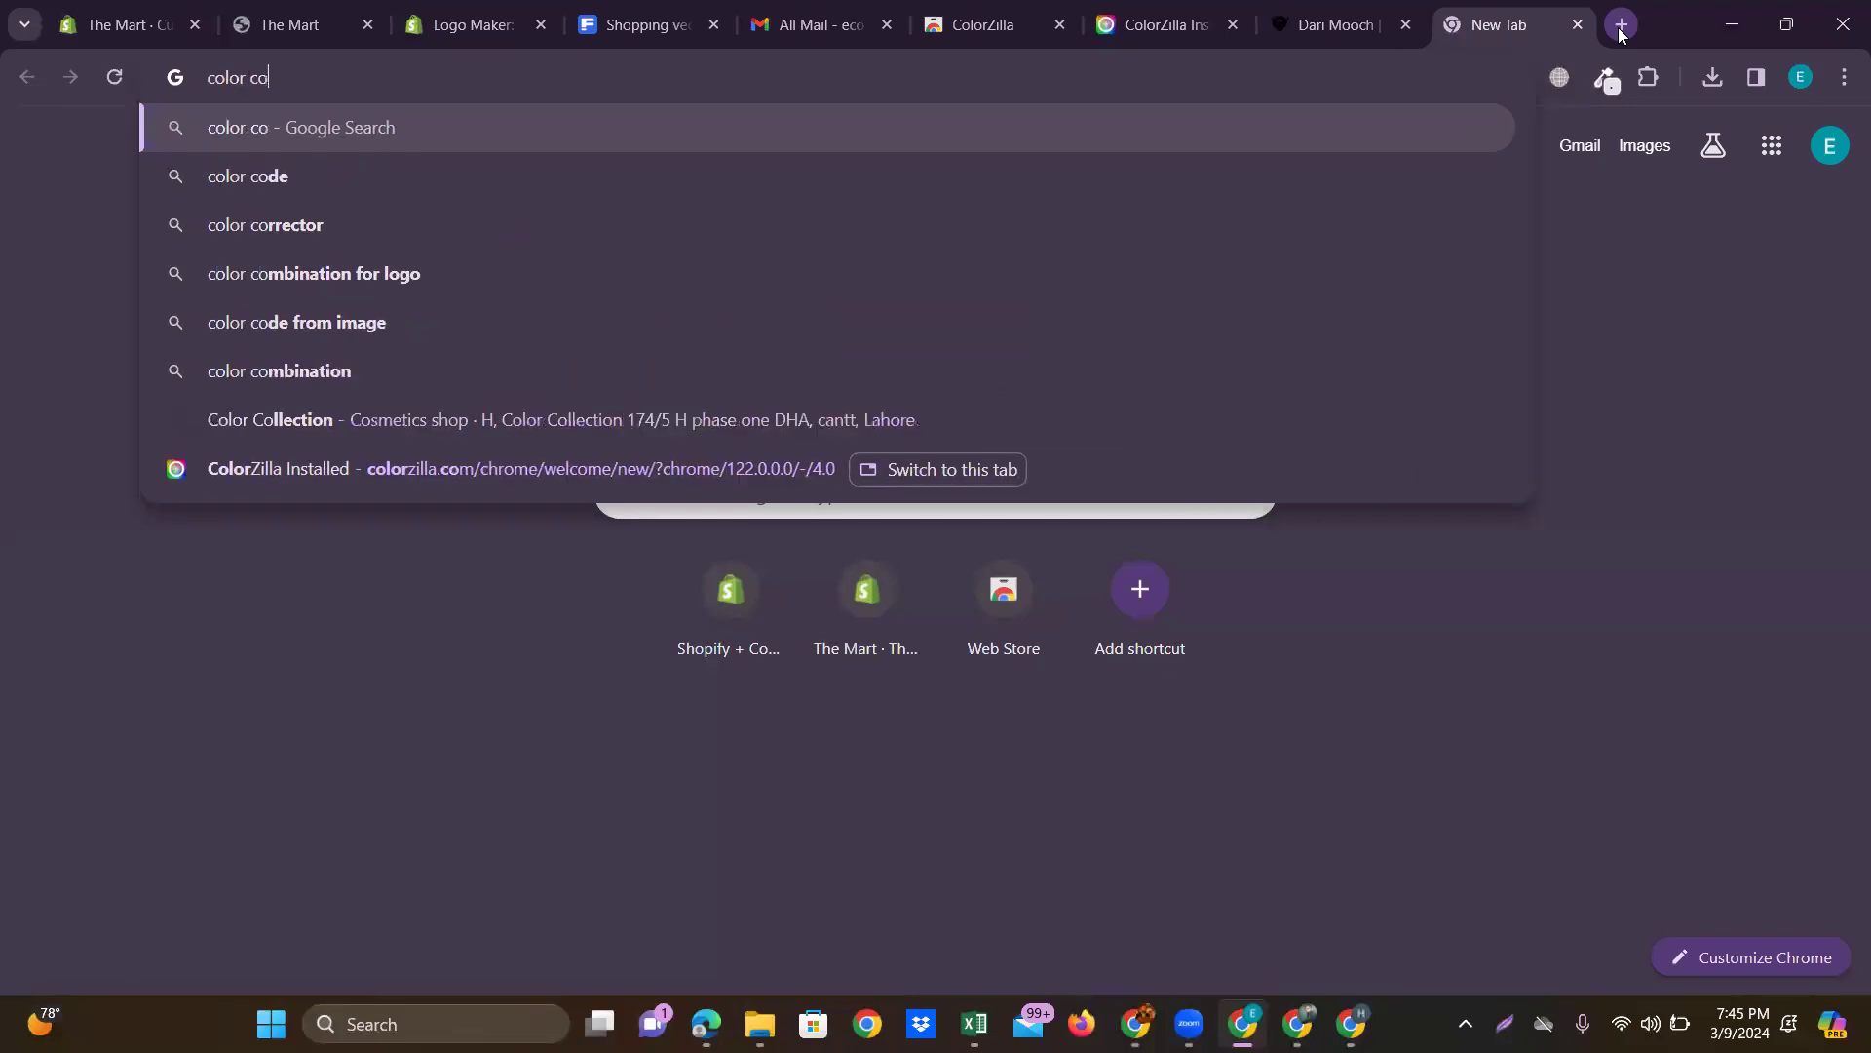
key(Return)
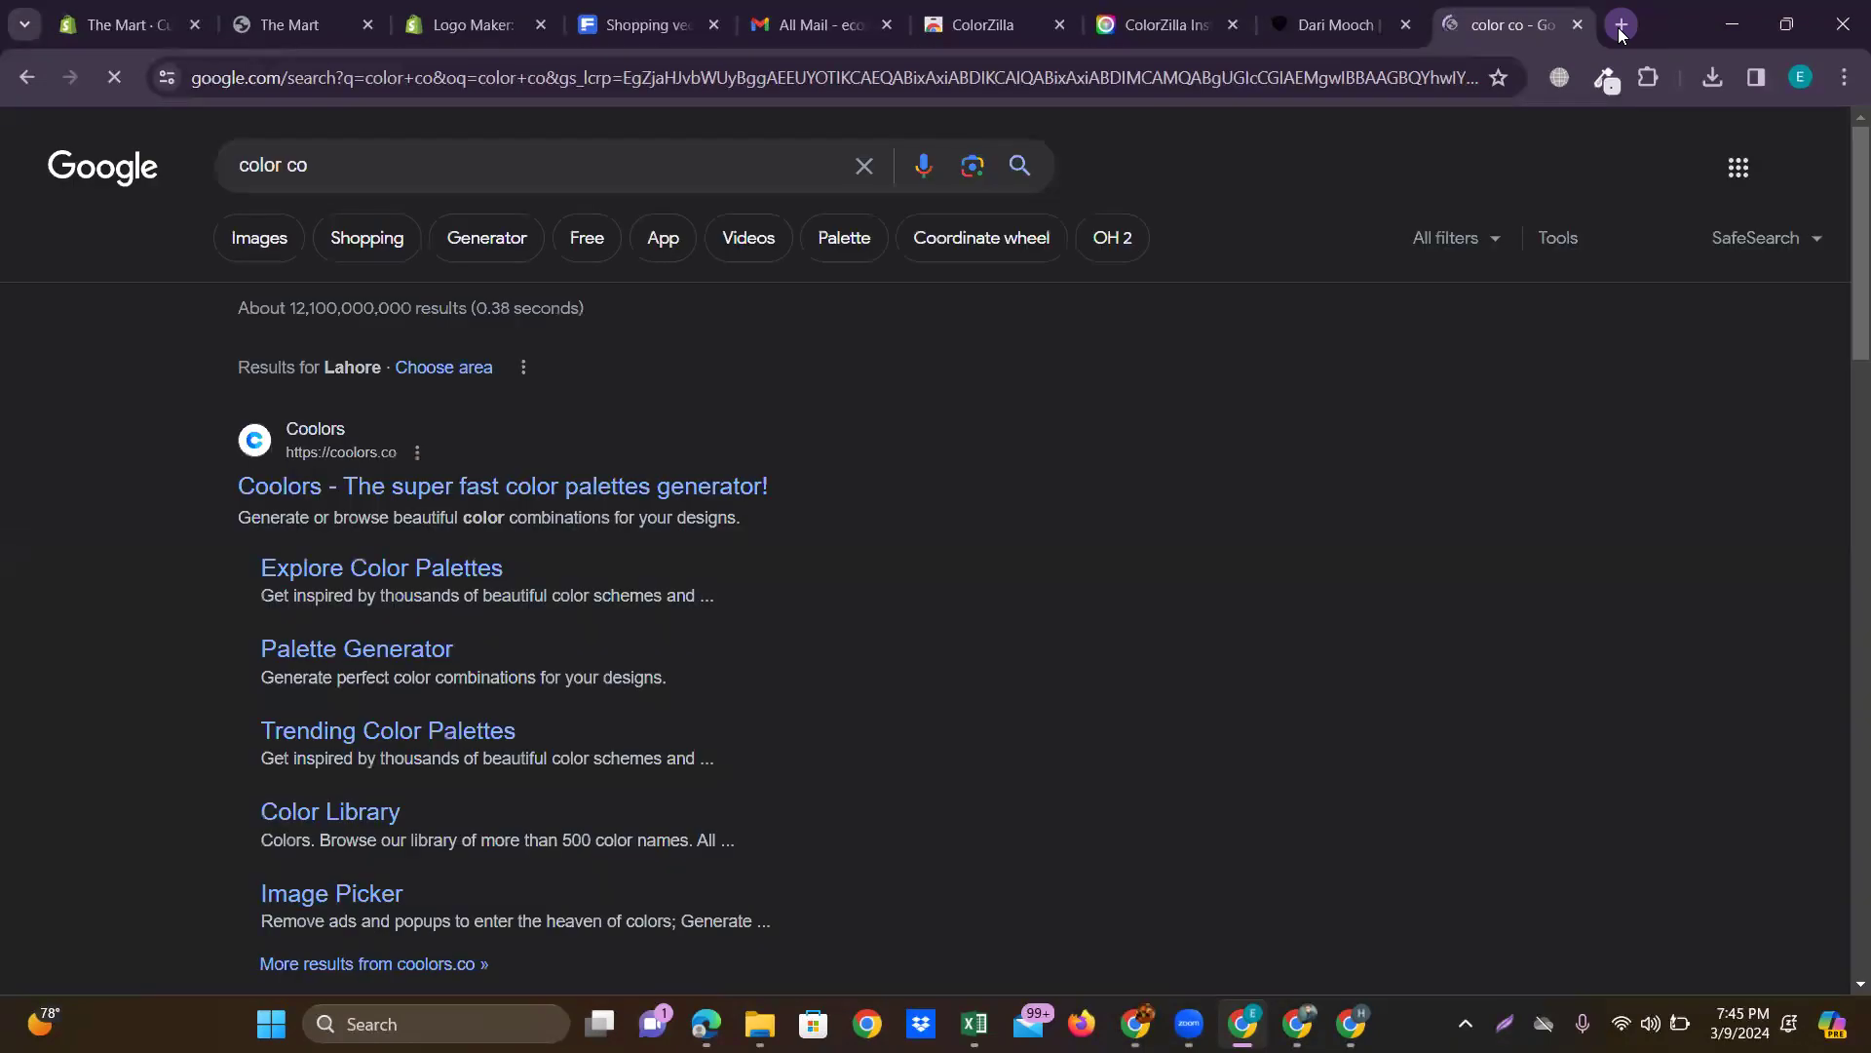
Open the Coolors site, accept all cookies, dismiss the What's new window, and look over the home page before closing its tab.
click(583, 484)
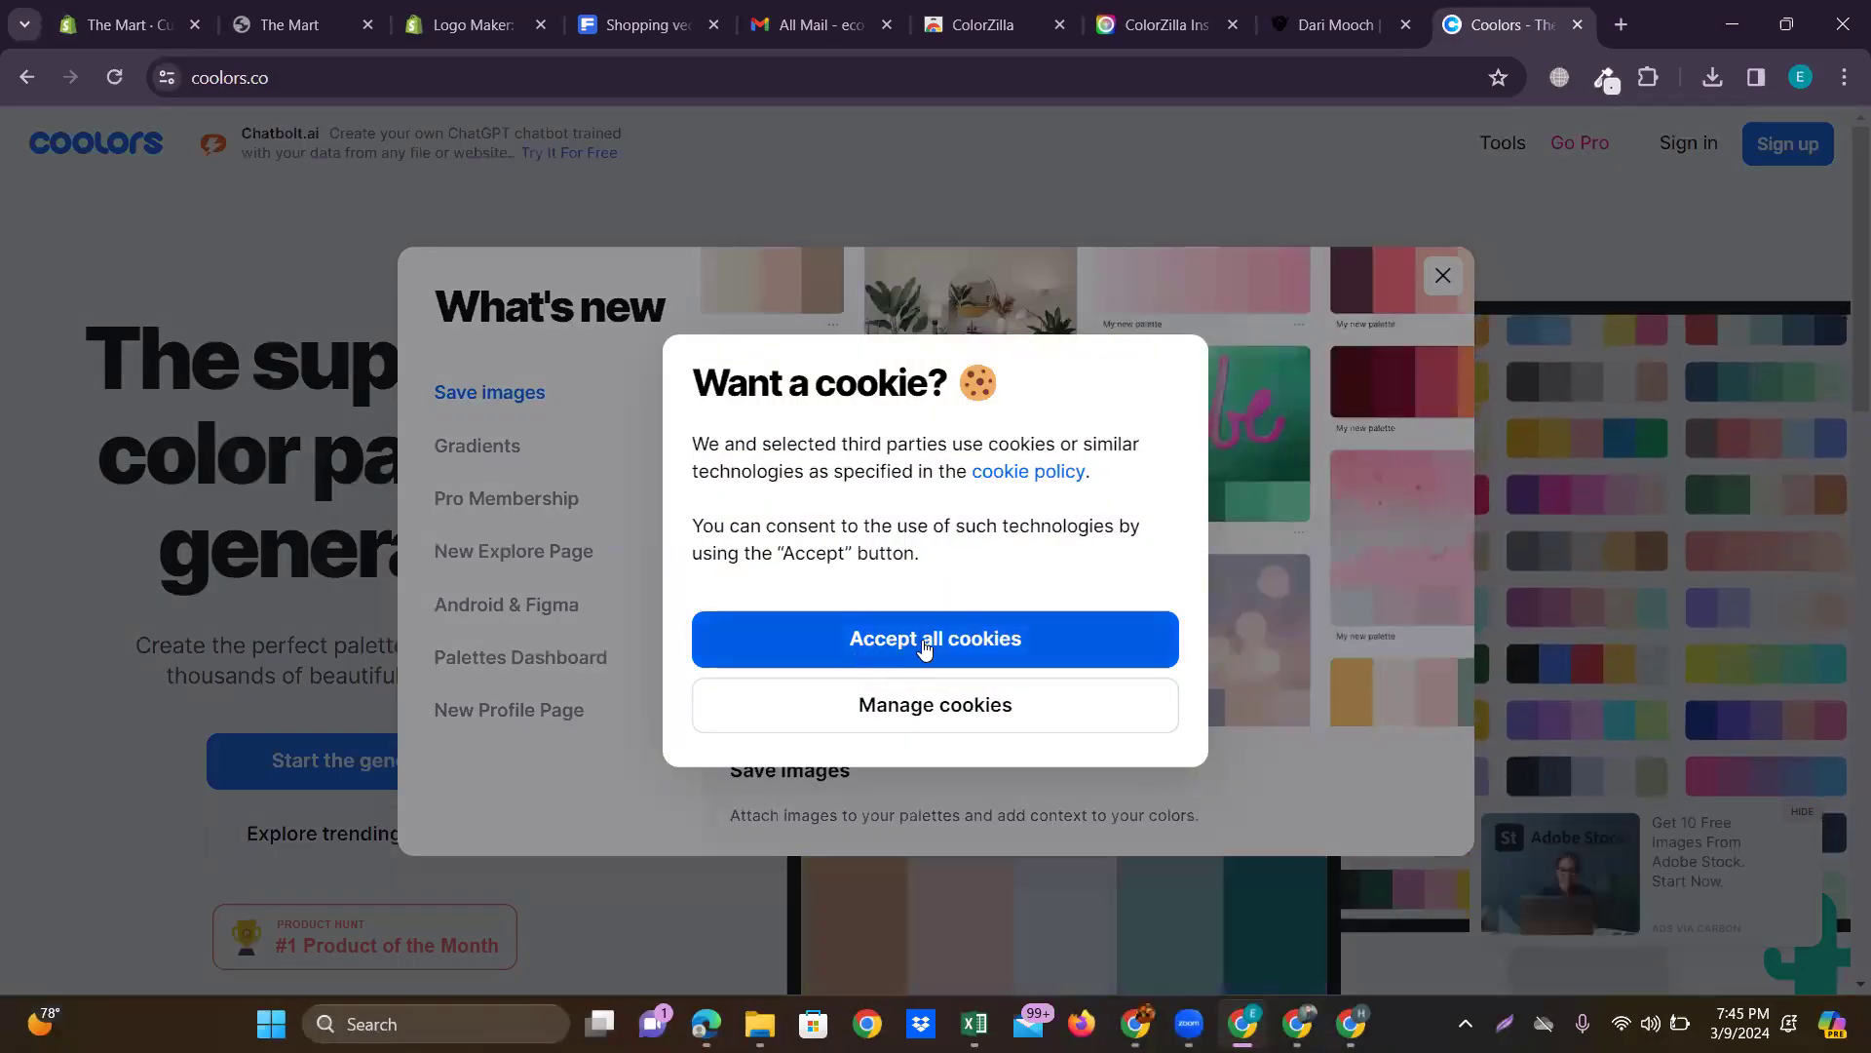
click(927, 639)
click(1430, 275)
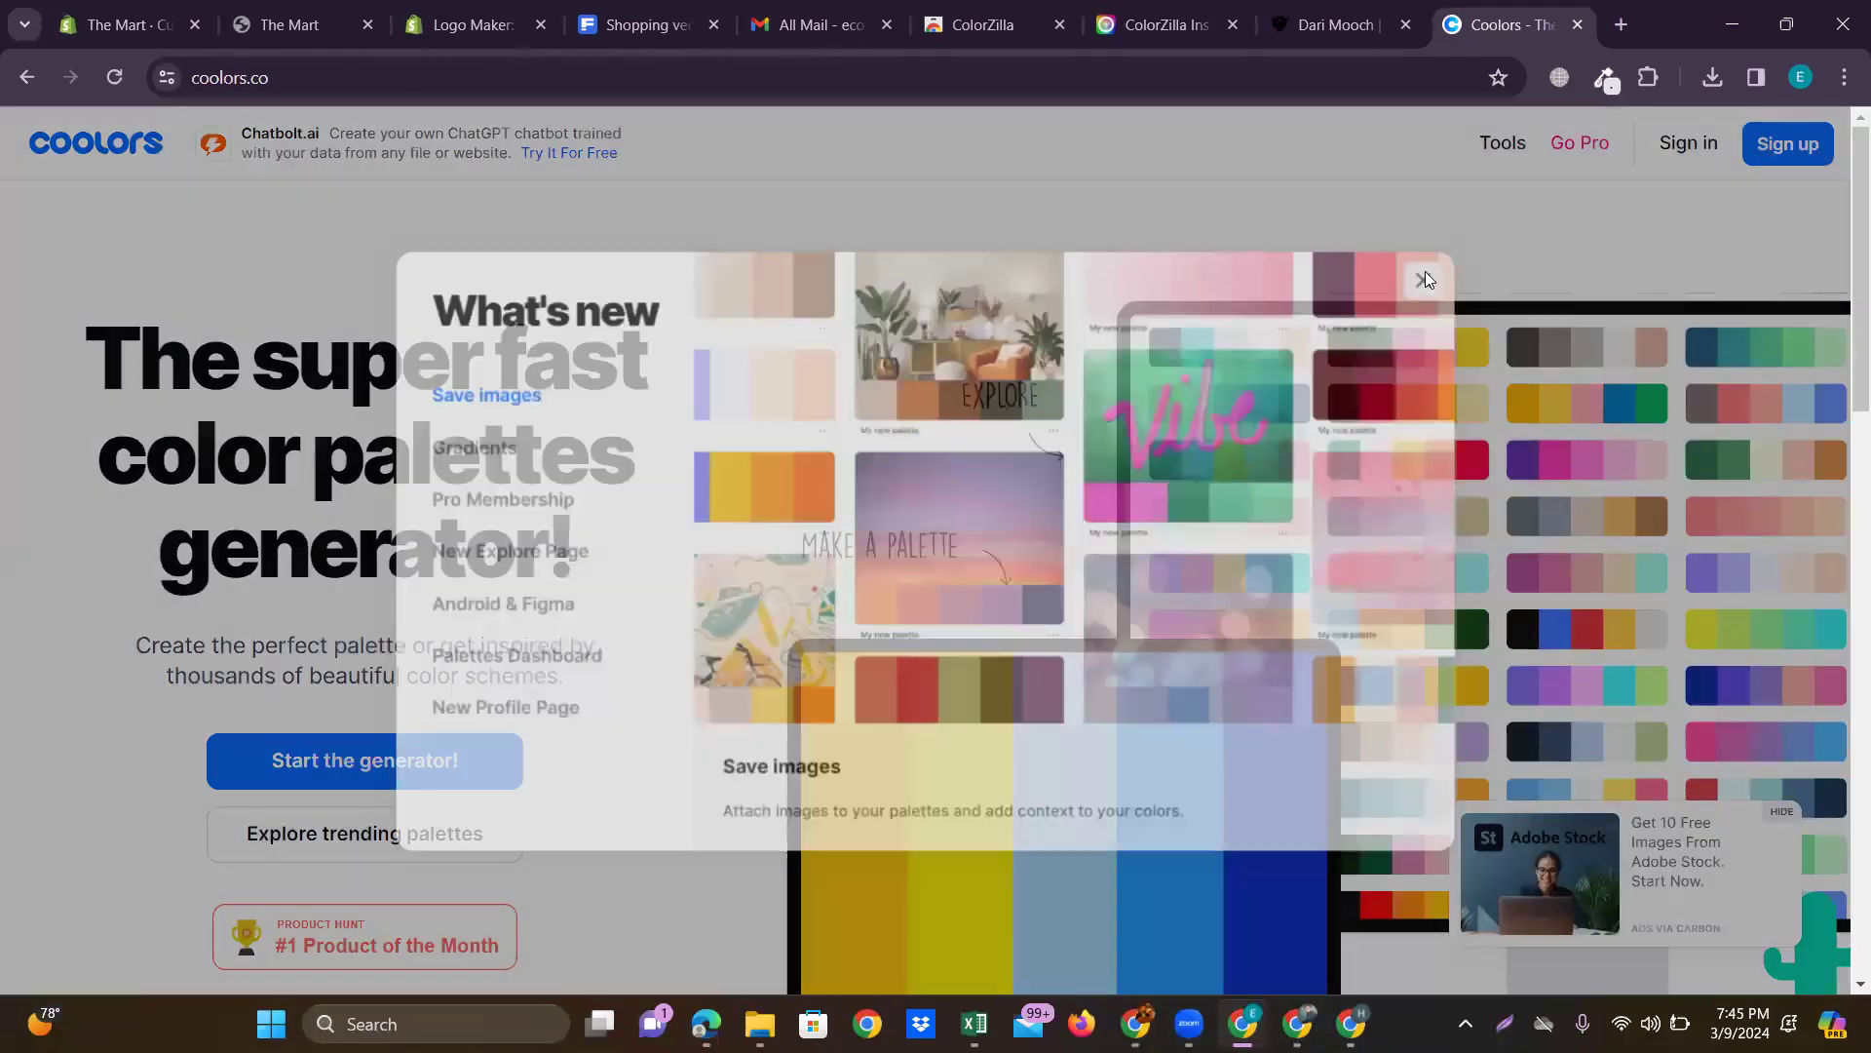
scroll(954, 462, down, 10)
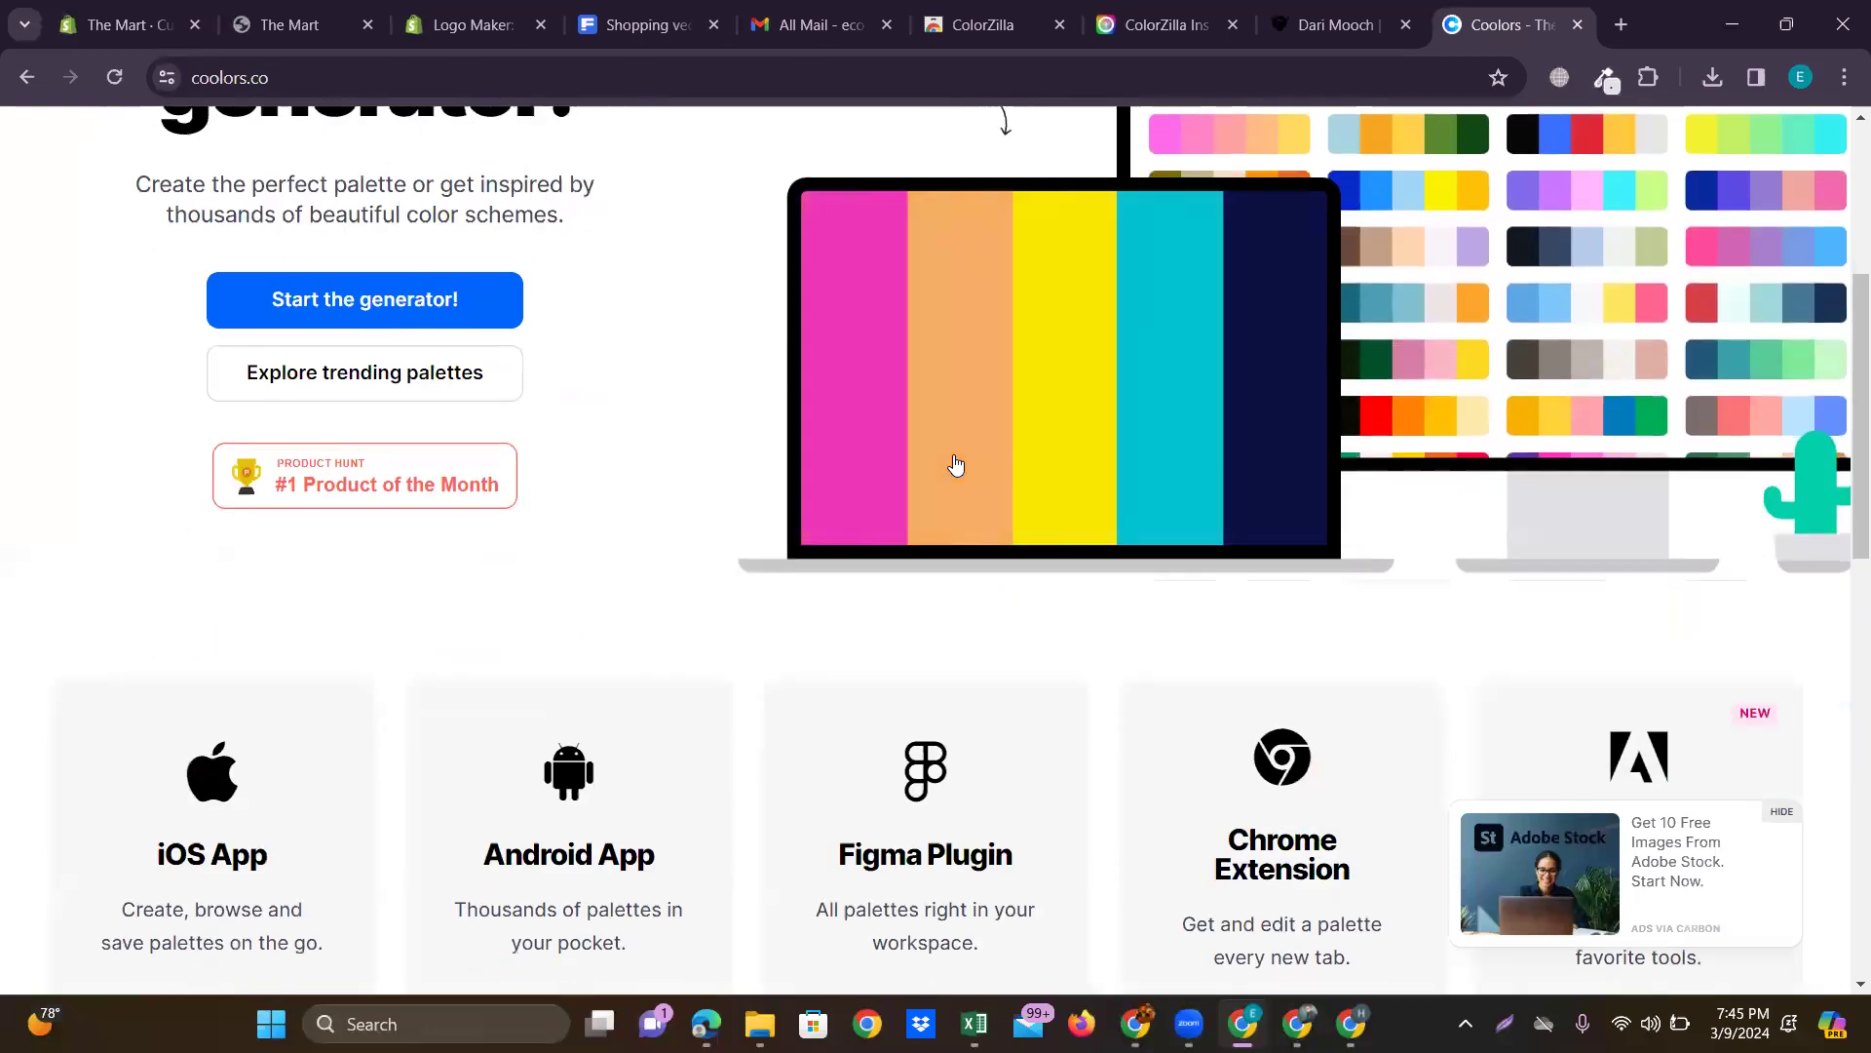
scroll(955, 462, up, 10)
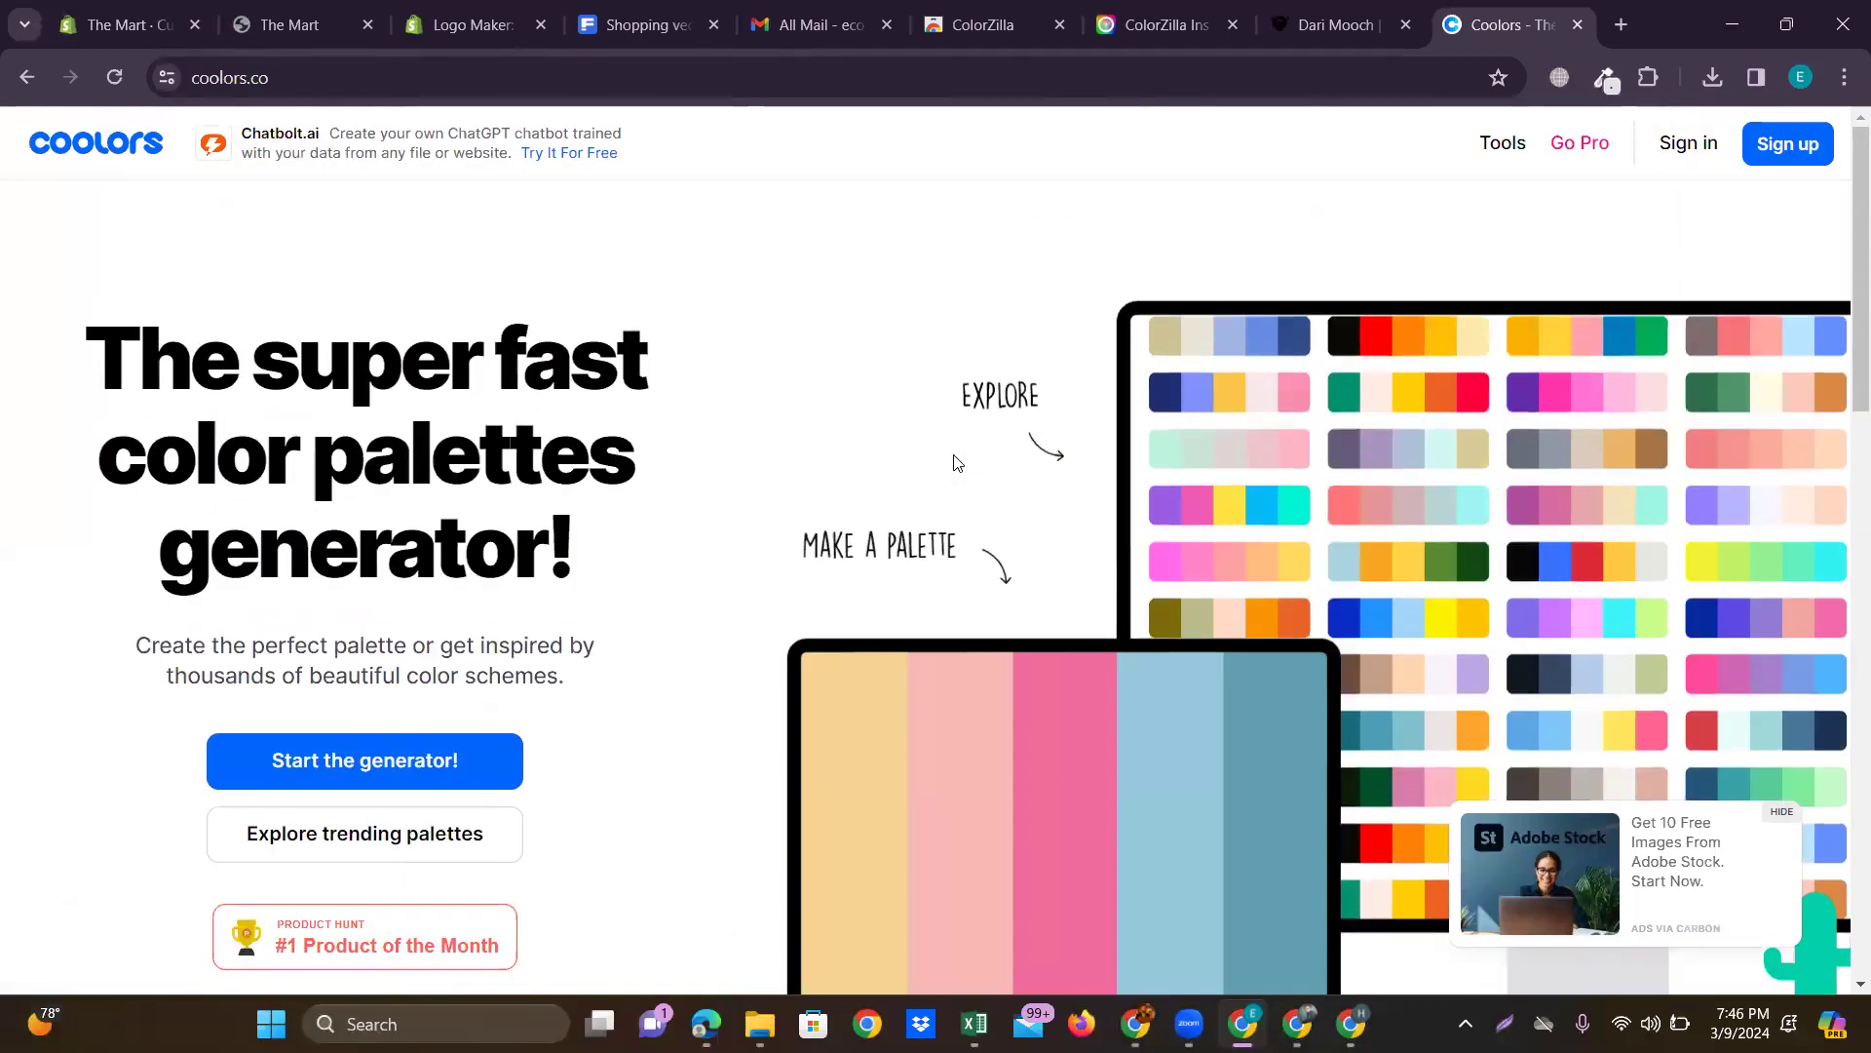
click(1578, 26)
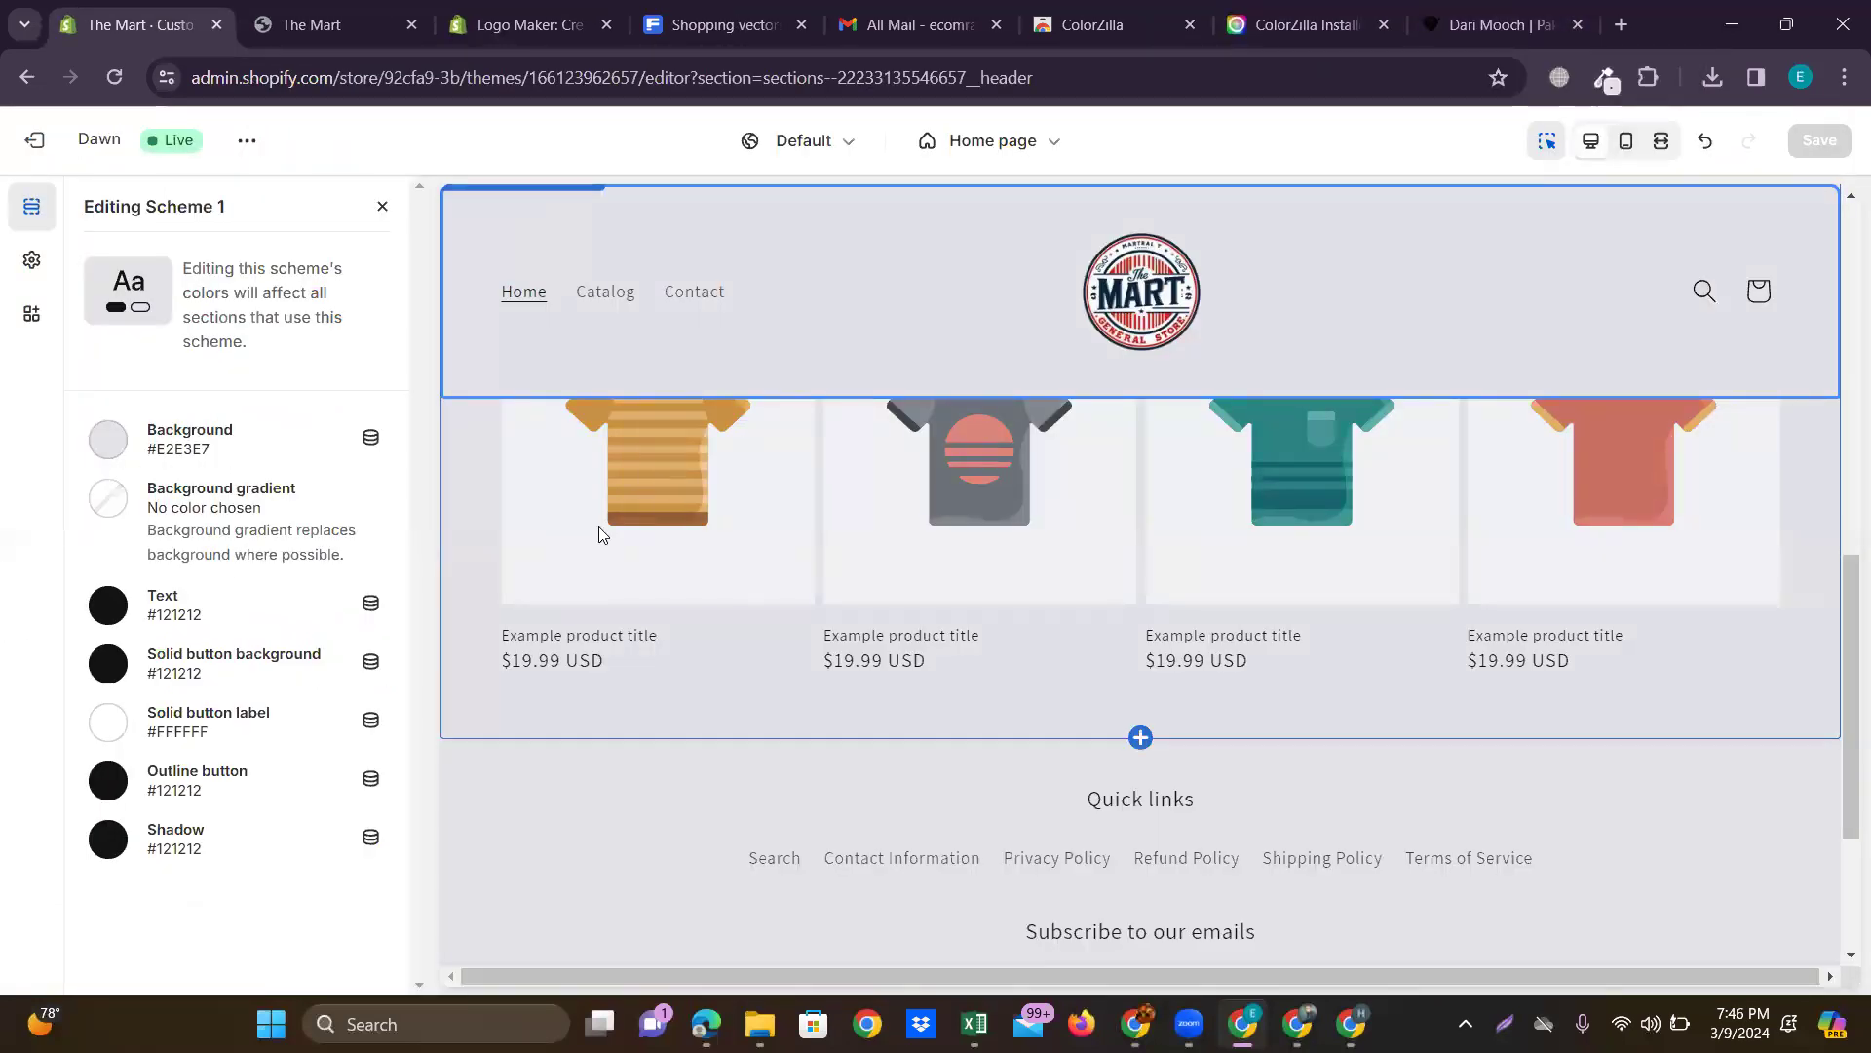
Reload The Mart's live storefront and examine the header background and logo up close.
scroll(598, 534, up, 10)
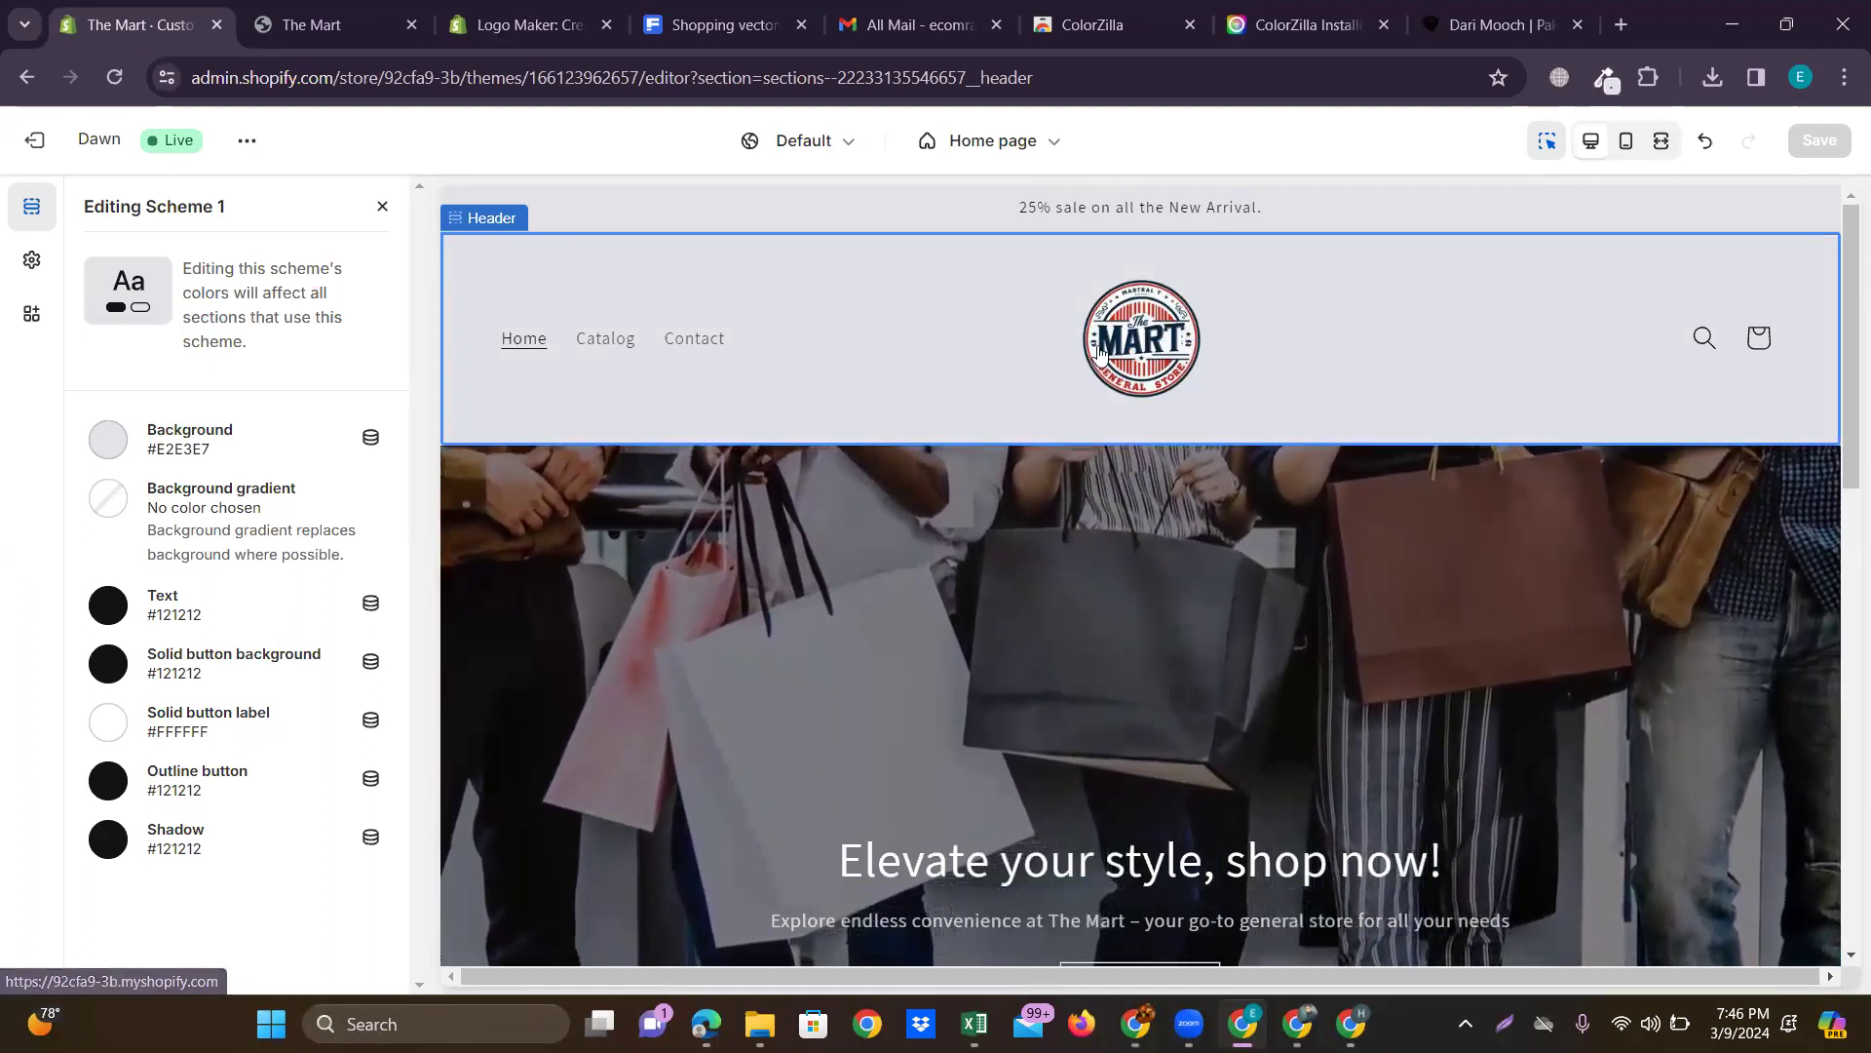
click(278, 10)
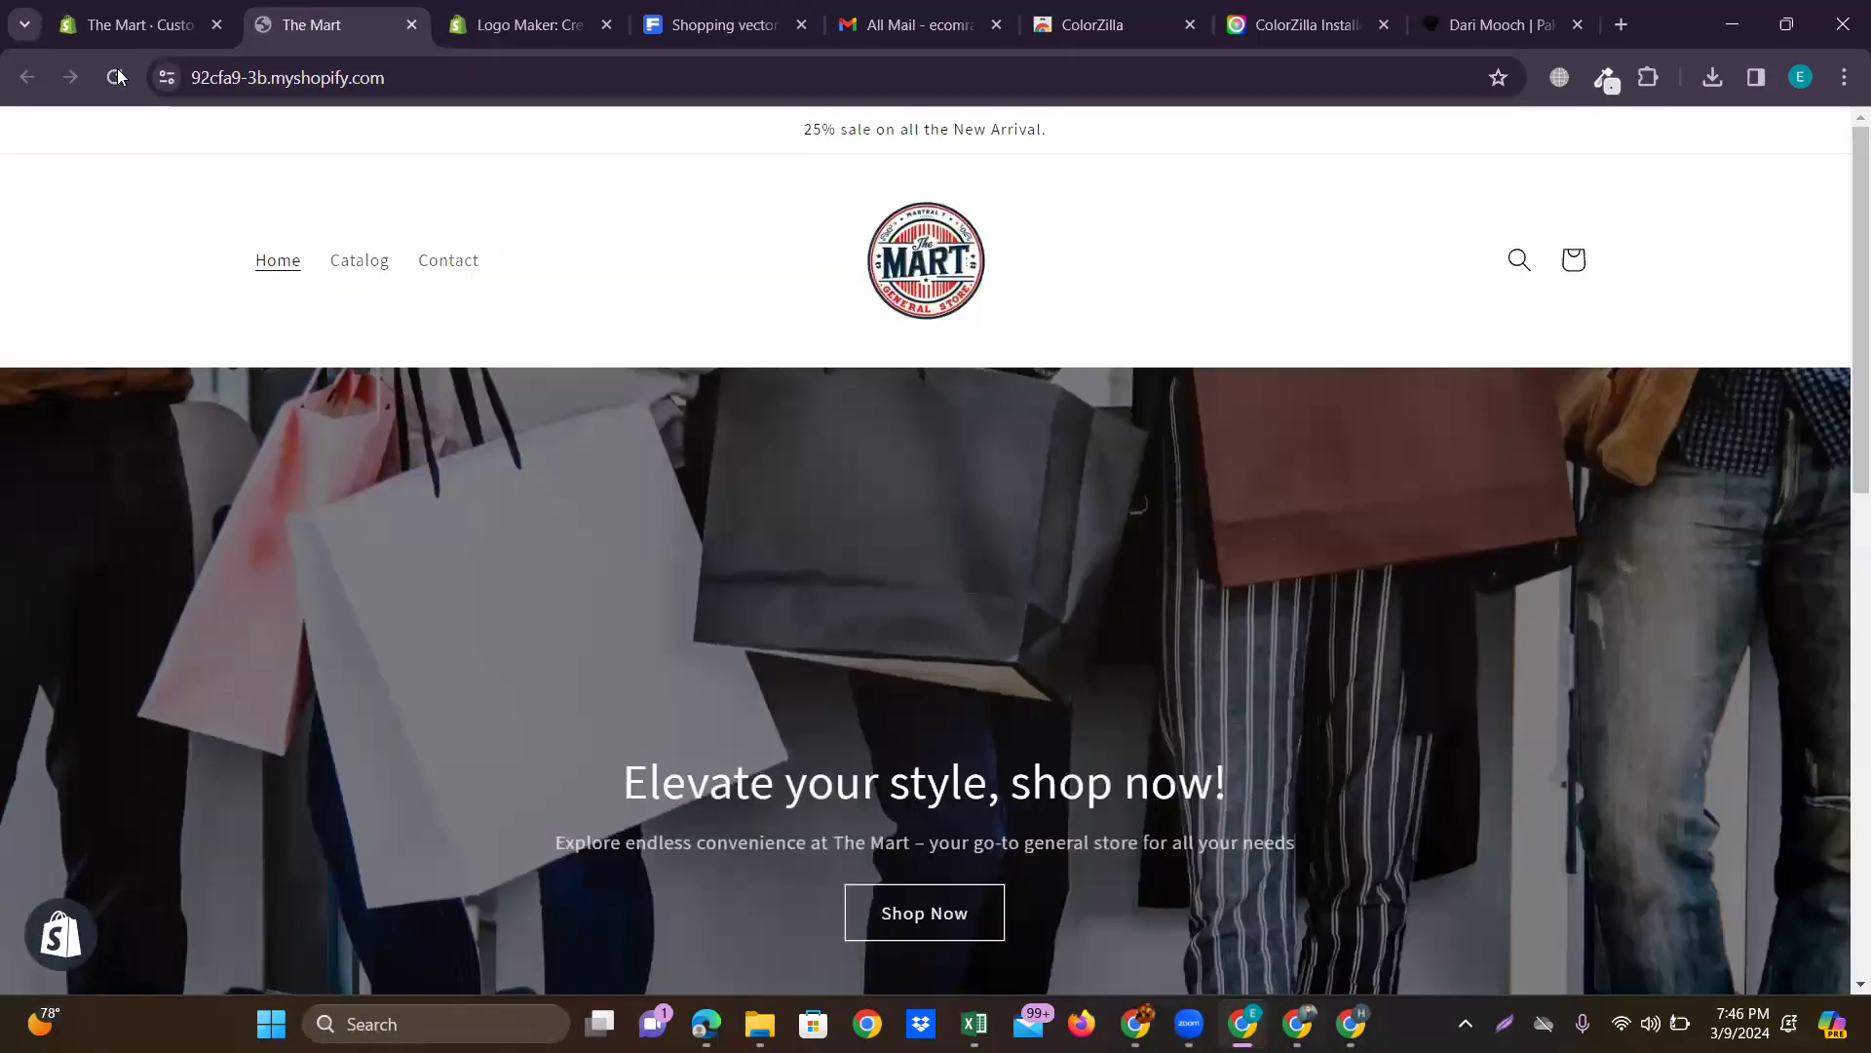
click(114, 77)
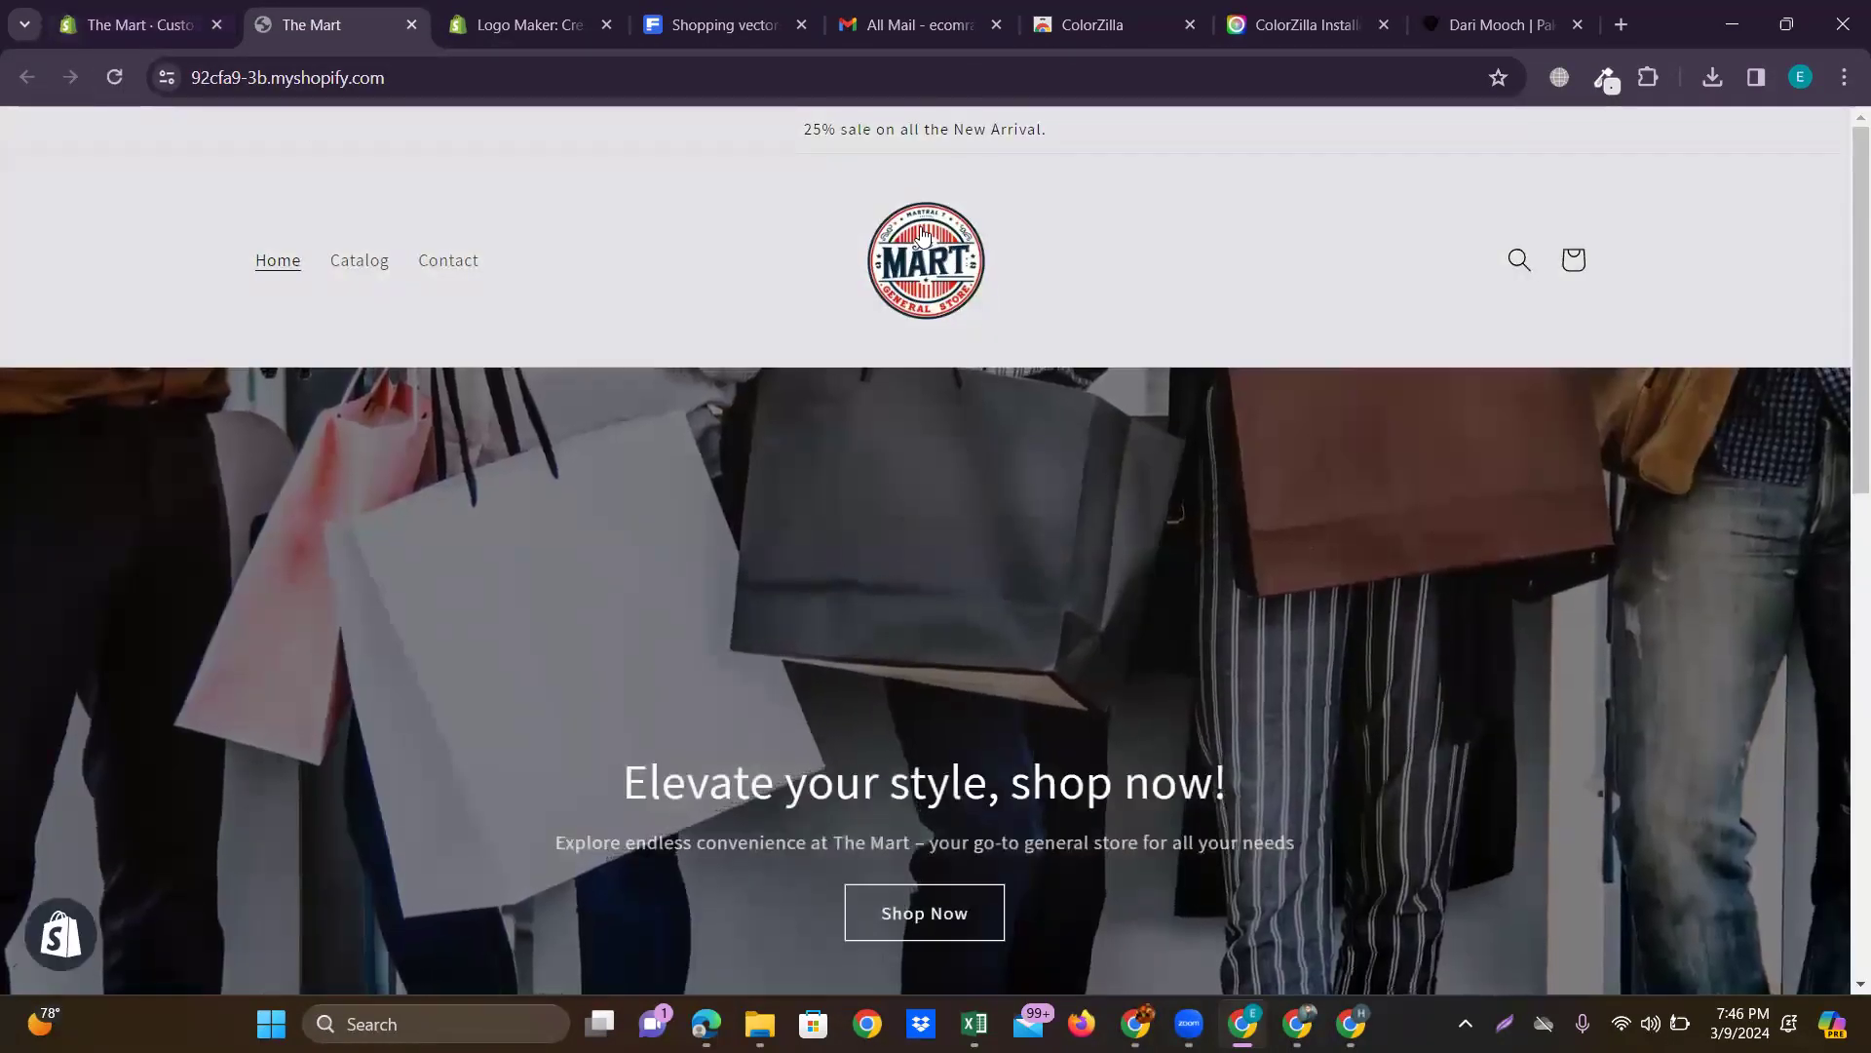
scroll(901, 224, up, 3)
scroll(901, 224, up, 2)
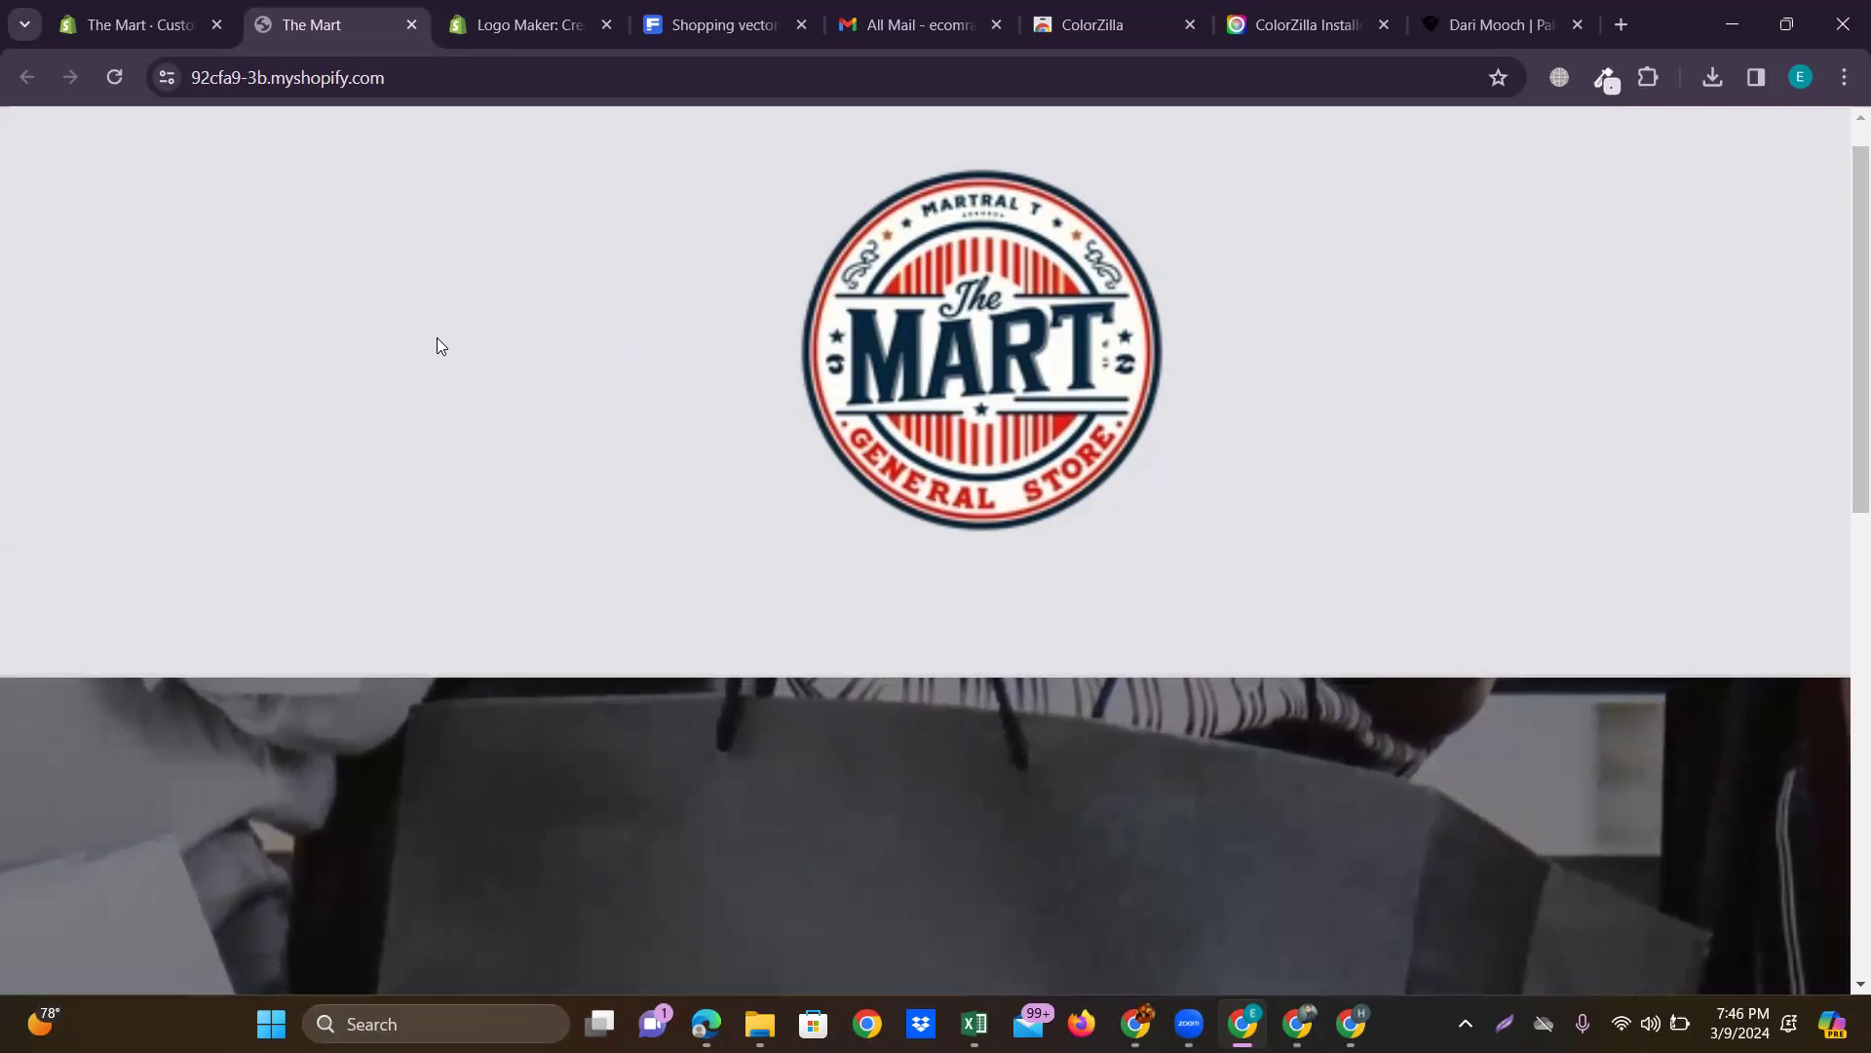
scroll(437, 337, up, 1)
scroll(436, 337, down, 3)
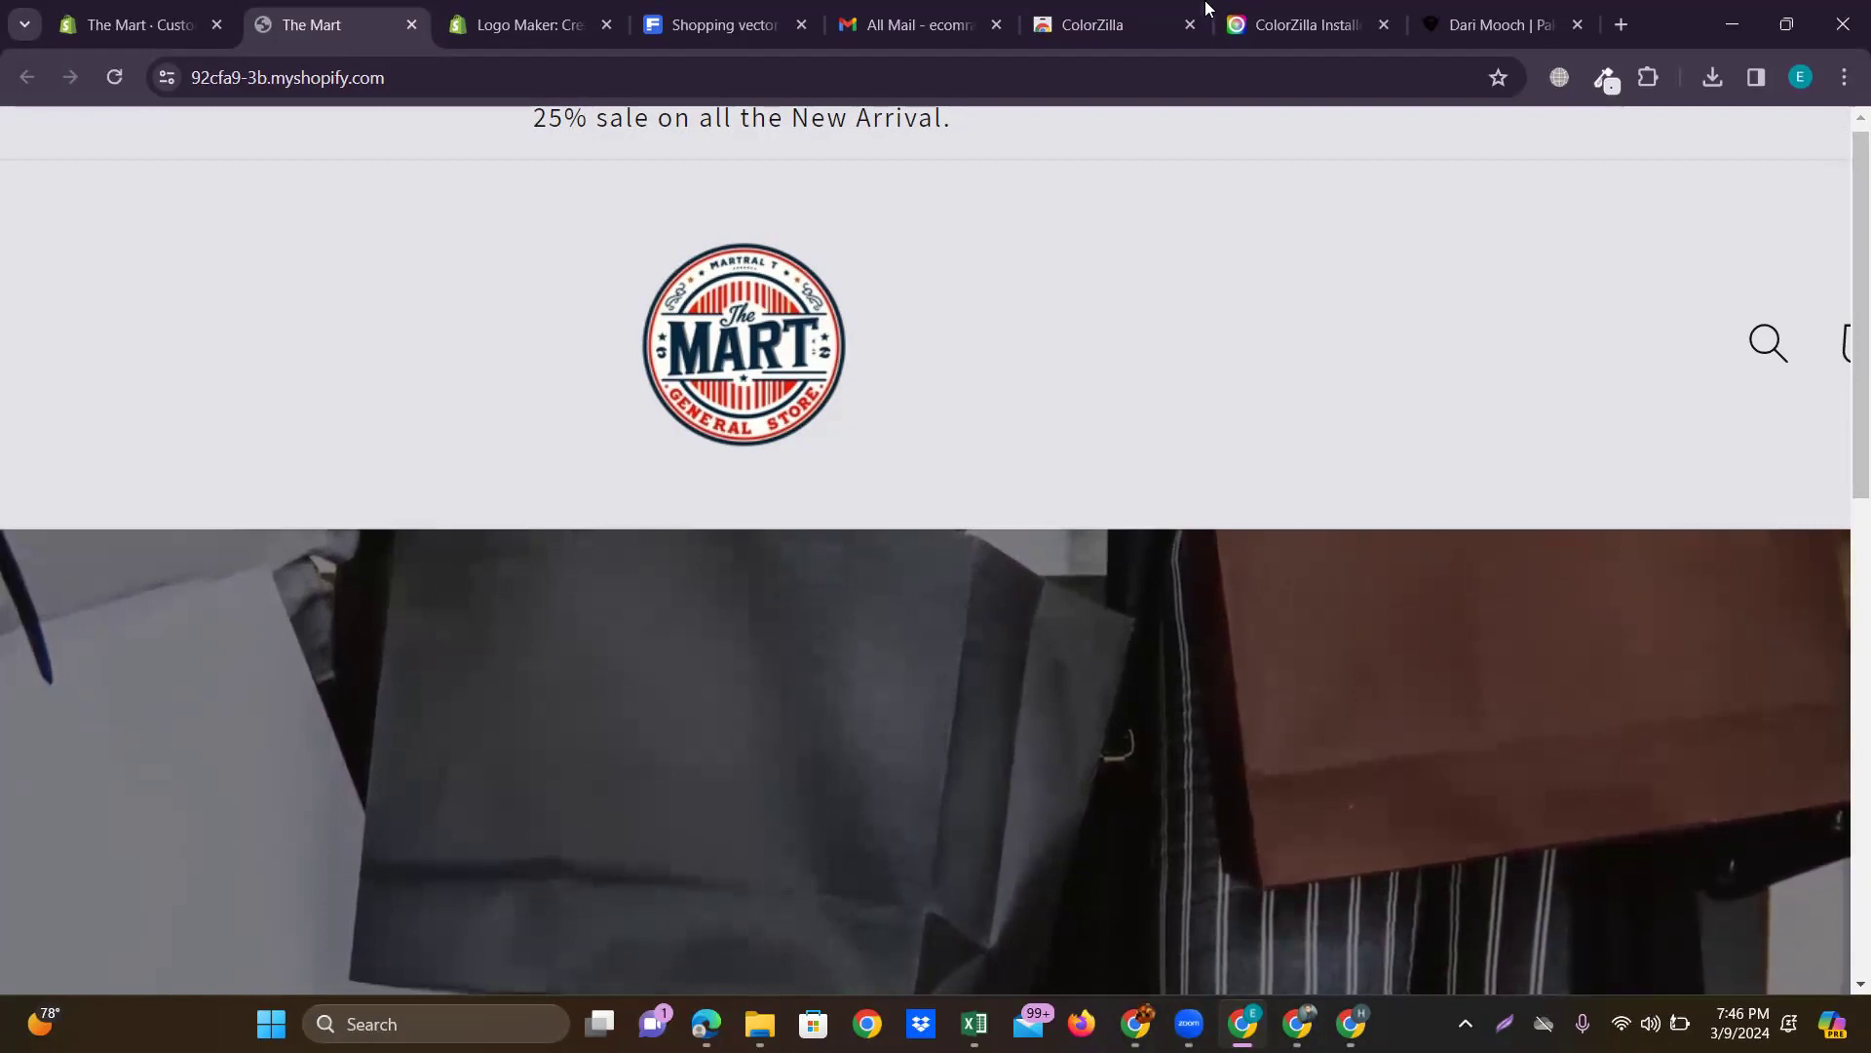
Examine the Dari Mooch header's background and logo colors for comparison and return to The Mart's live storefront.
click(1449, 22)
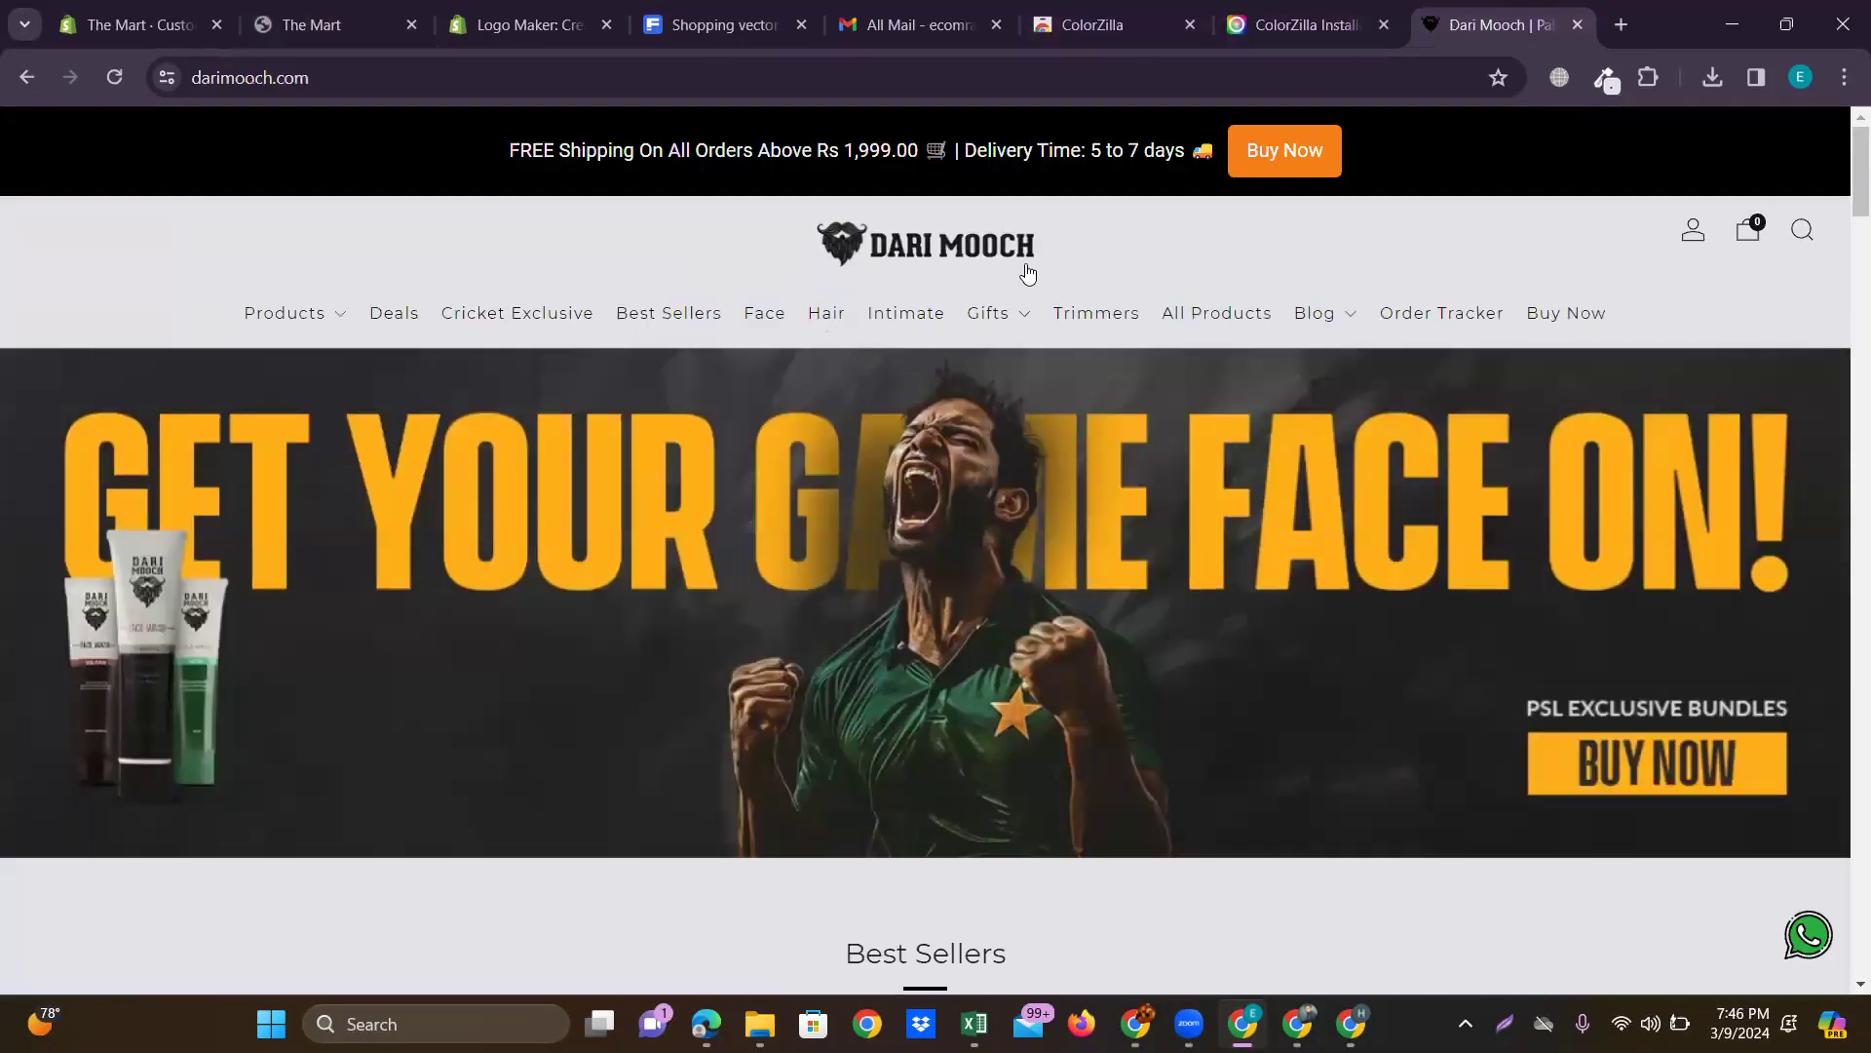
scroll(1025, 276, up, 5)
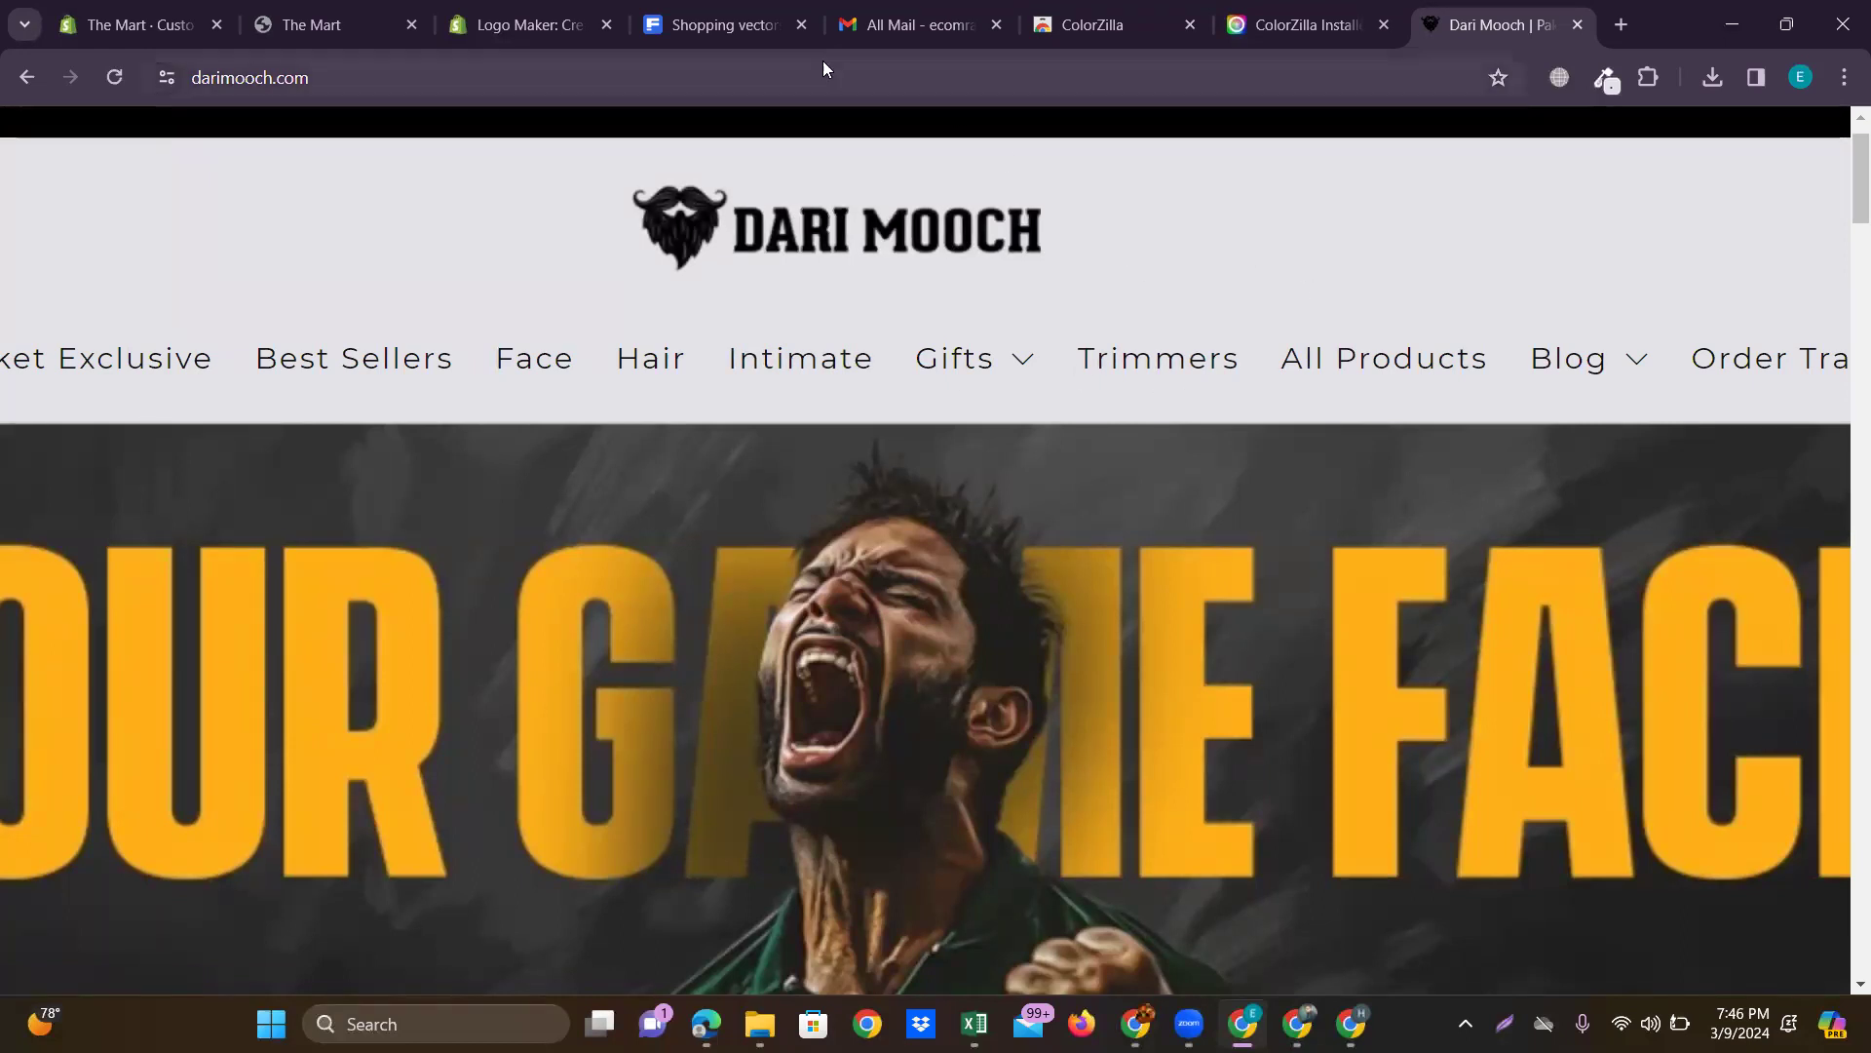
click(312, 24)
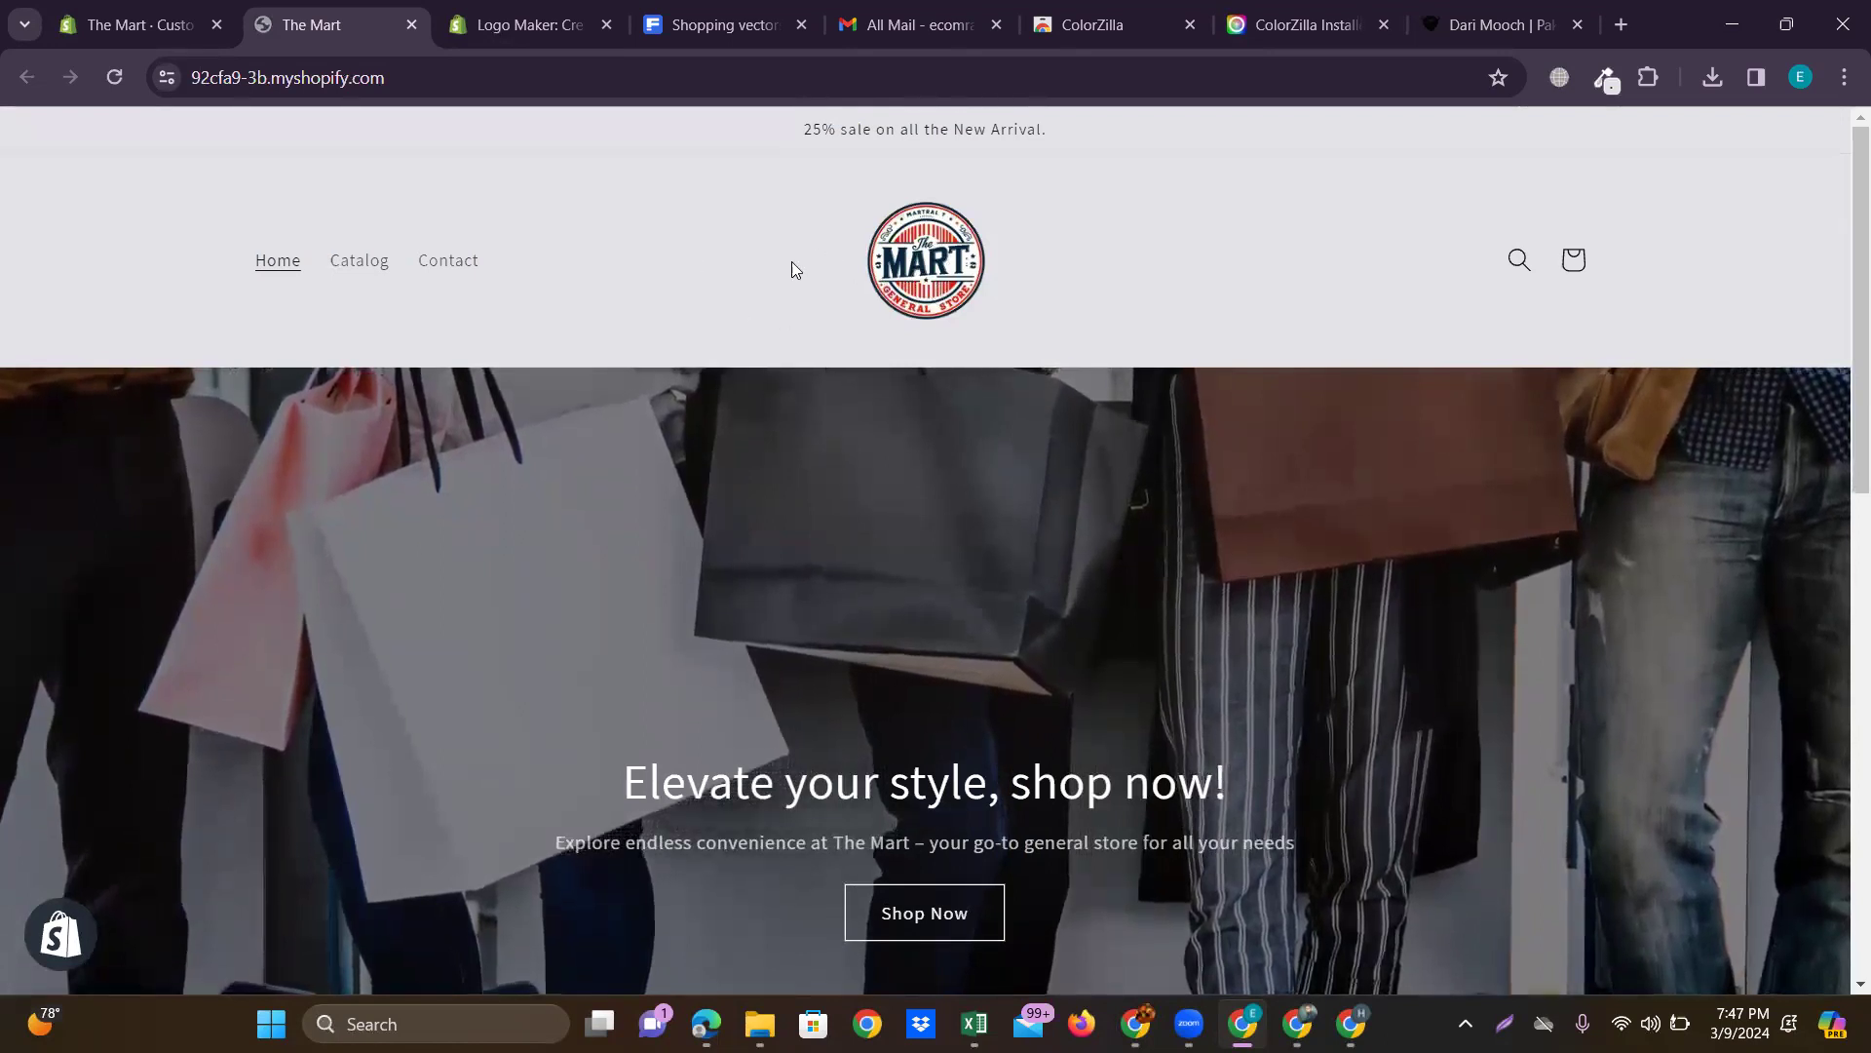
Return to the theme editor, set Scheme 1's background color to the blue #2C4BC5, and save the theme.
click(152, 23)
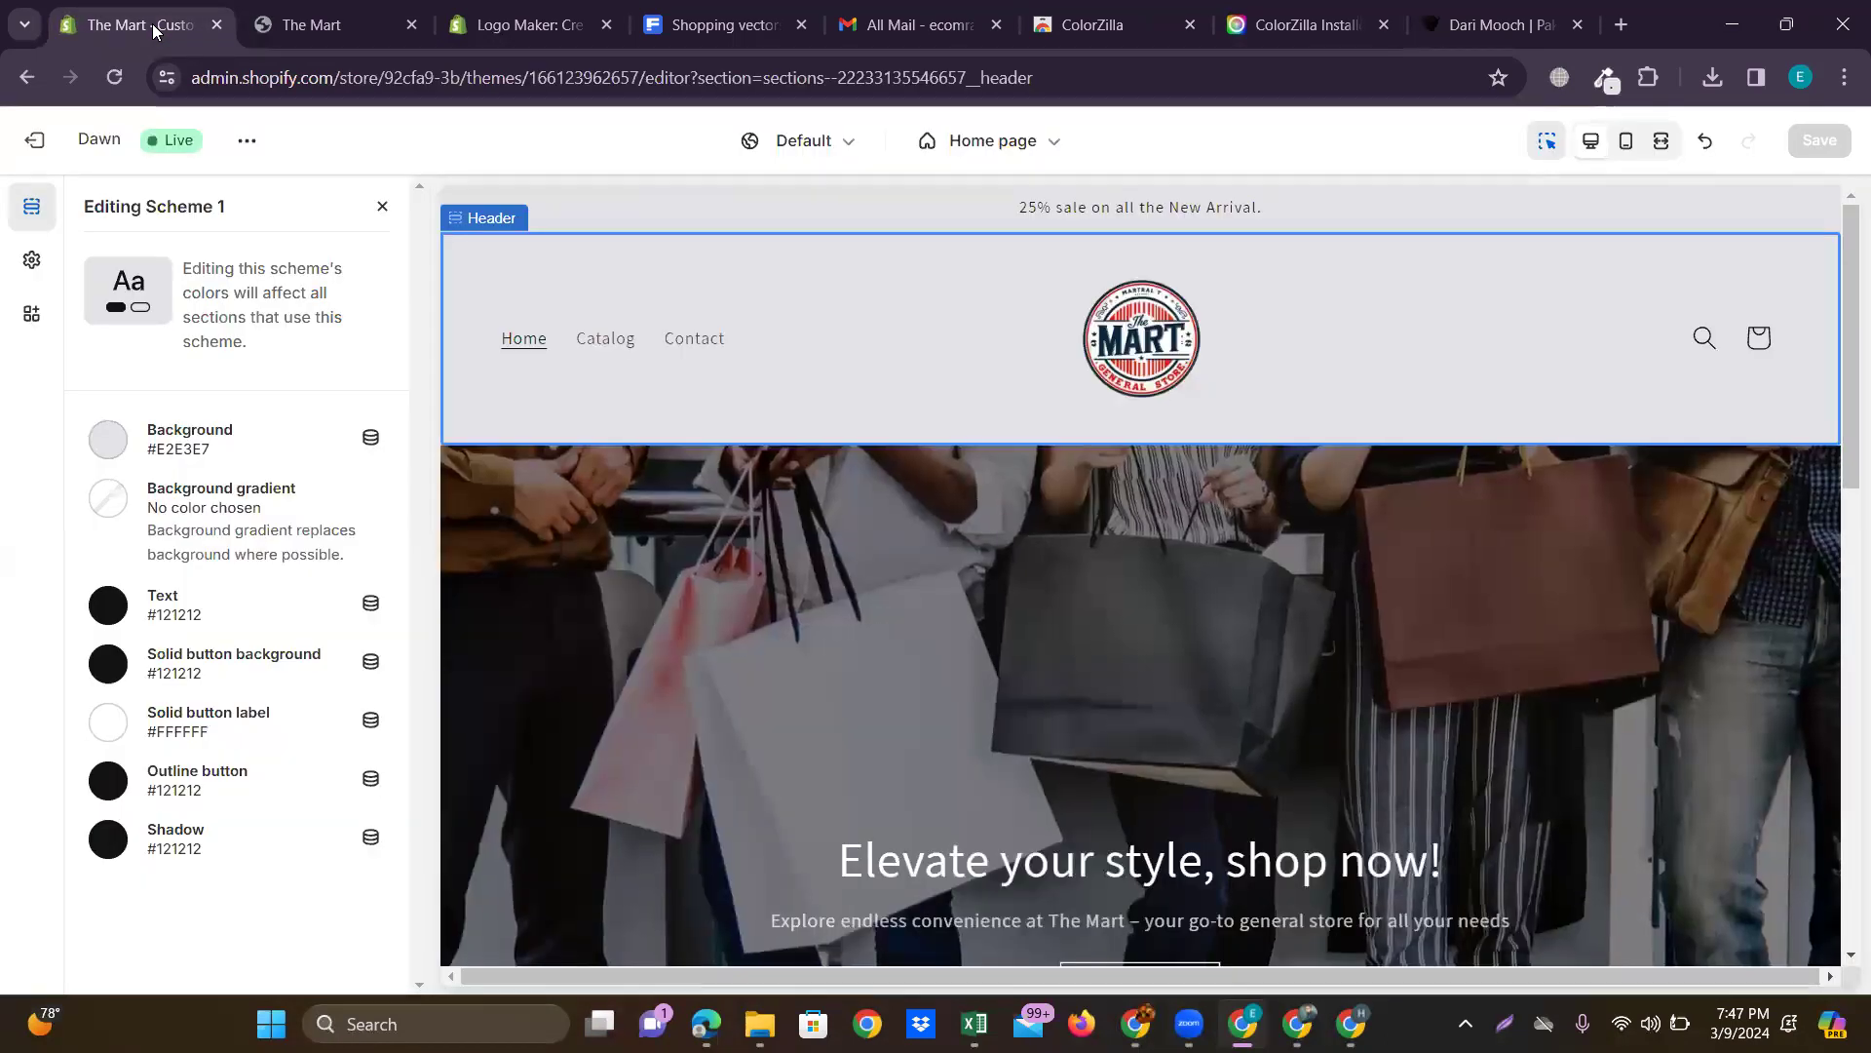
click(106, 443)
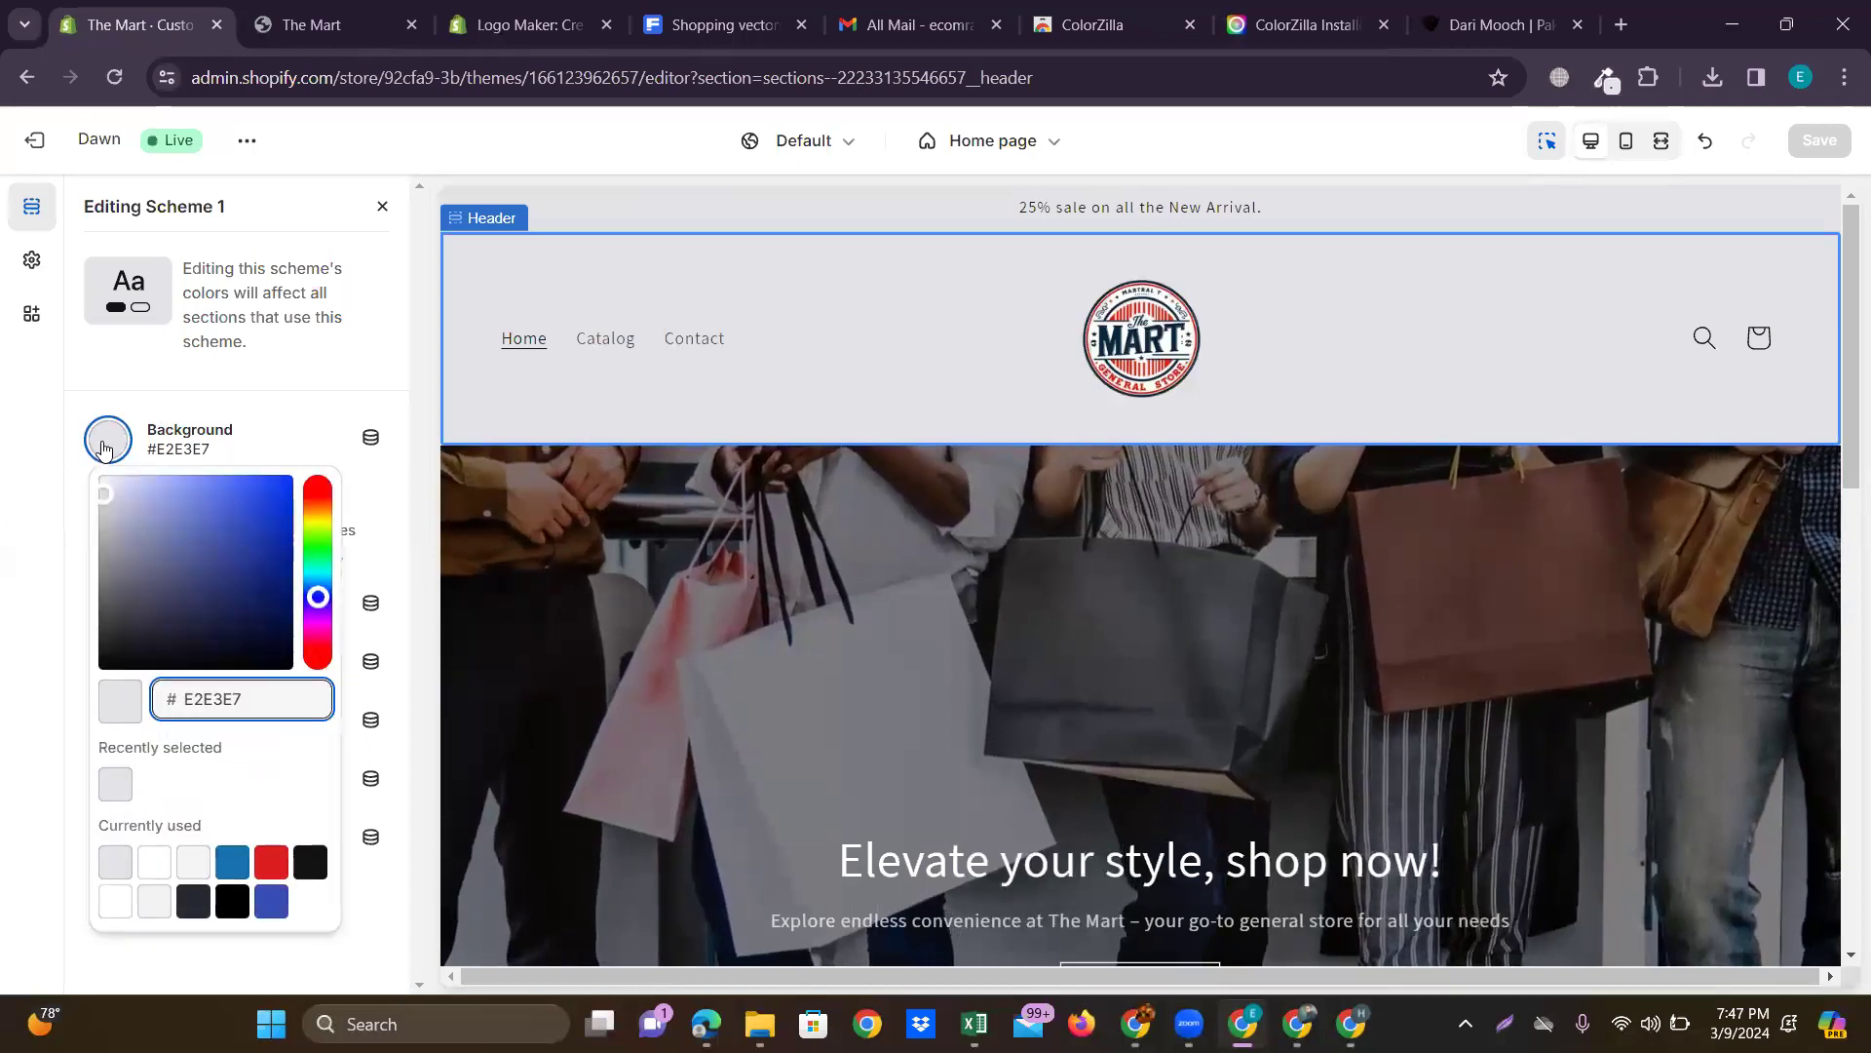
click(251, 528)
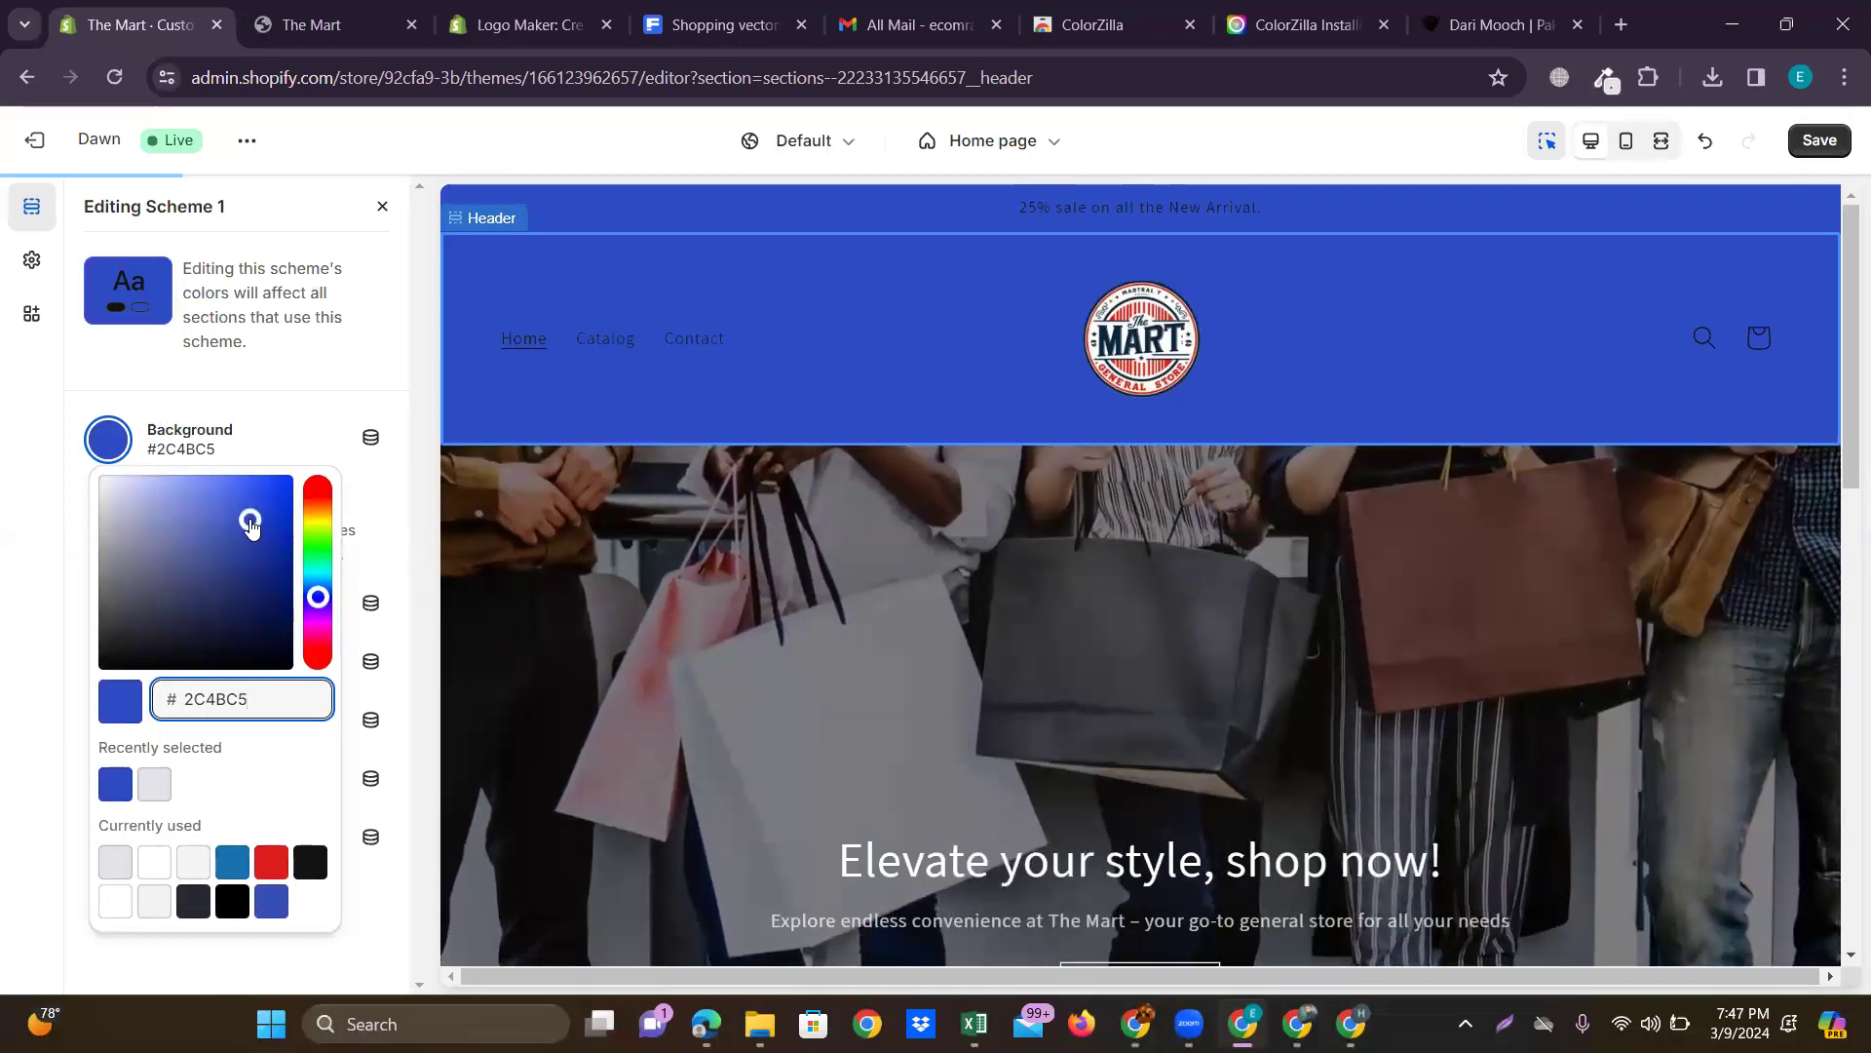
click(1835, 144)
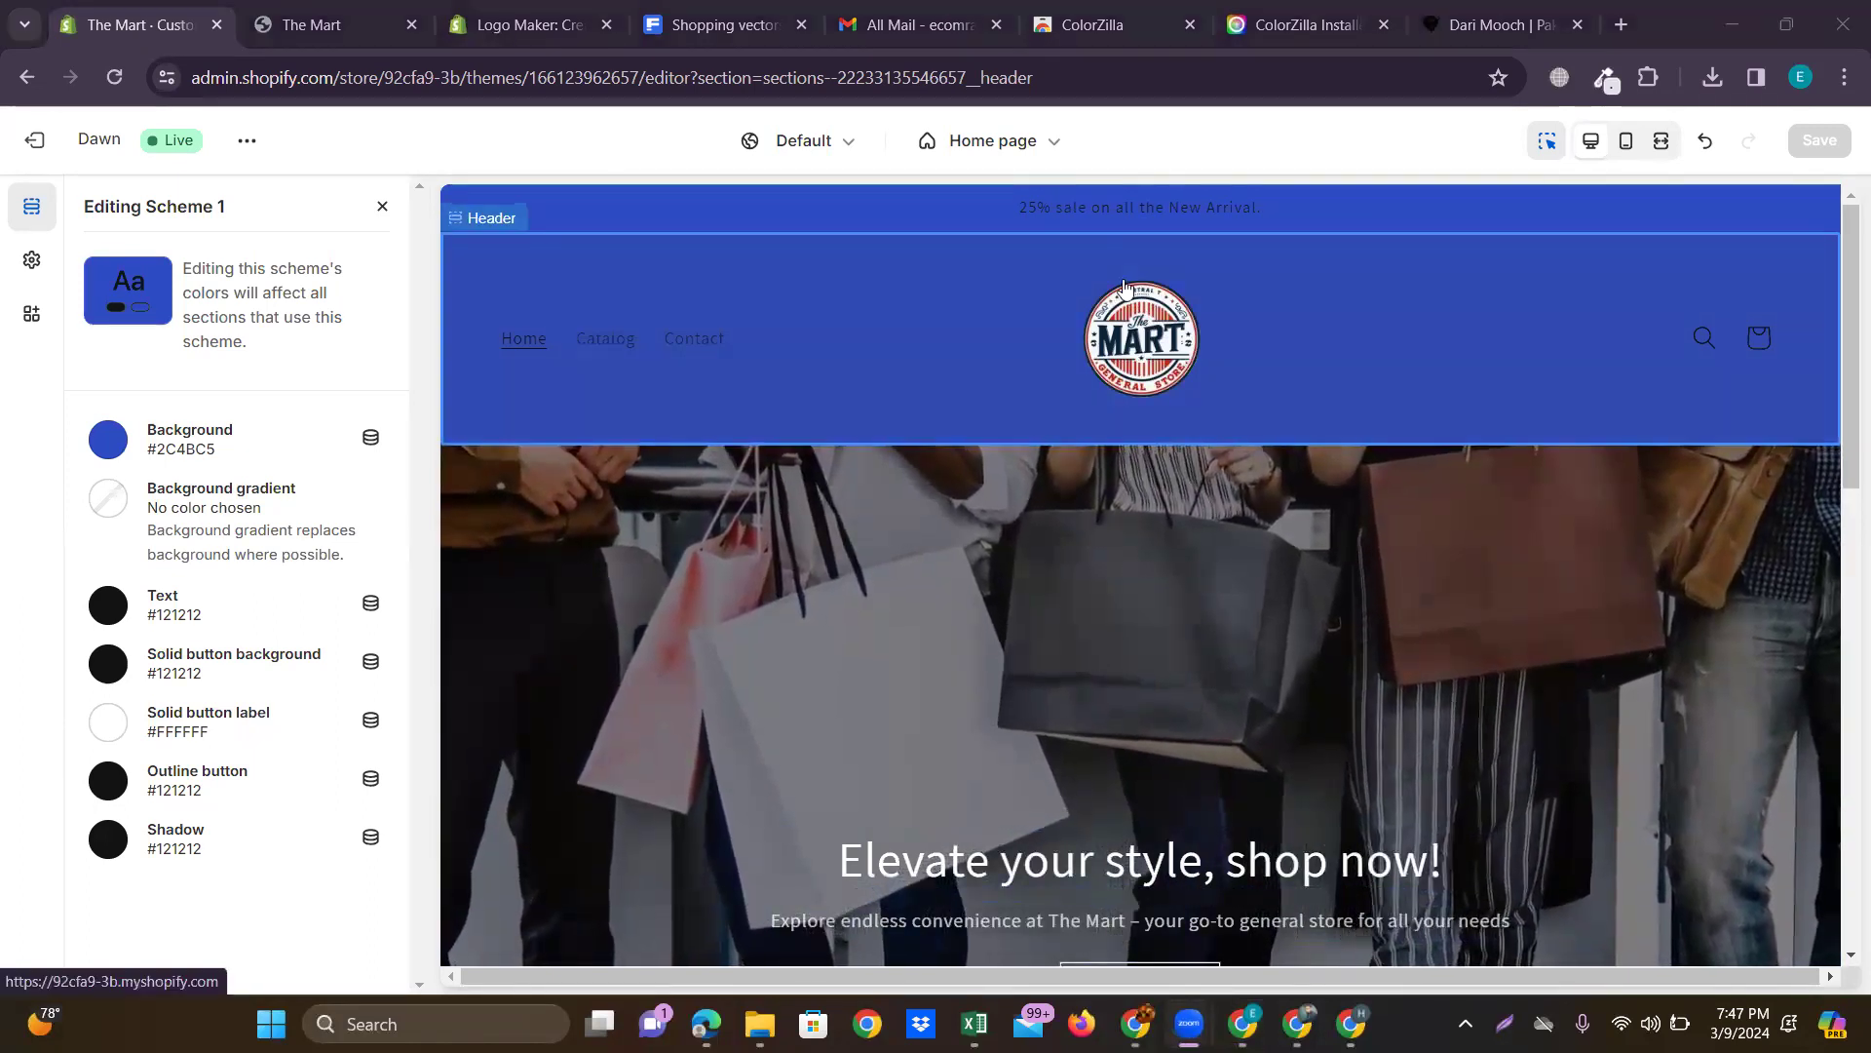
Sample the navy MART lettering in the live storefront's logo with ColorZilla, copying #07273C.
click(109, 444)
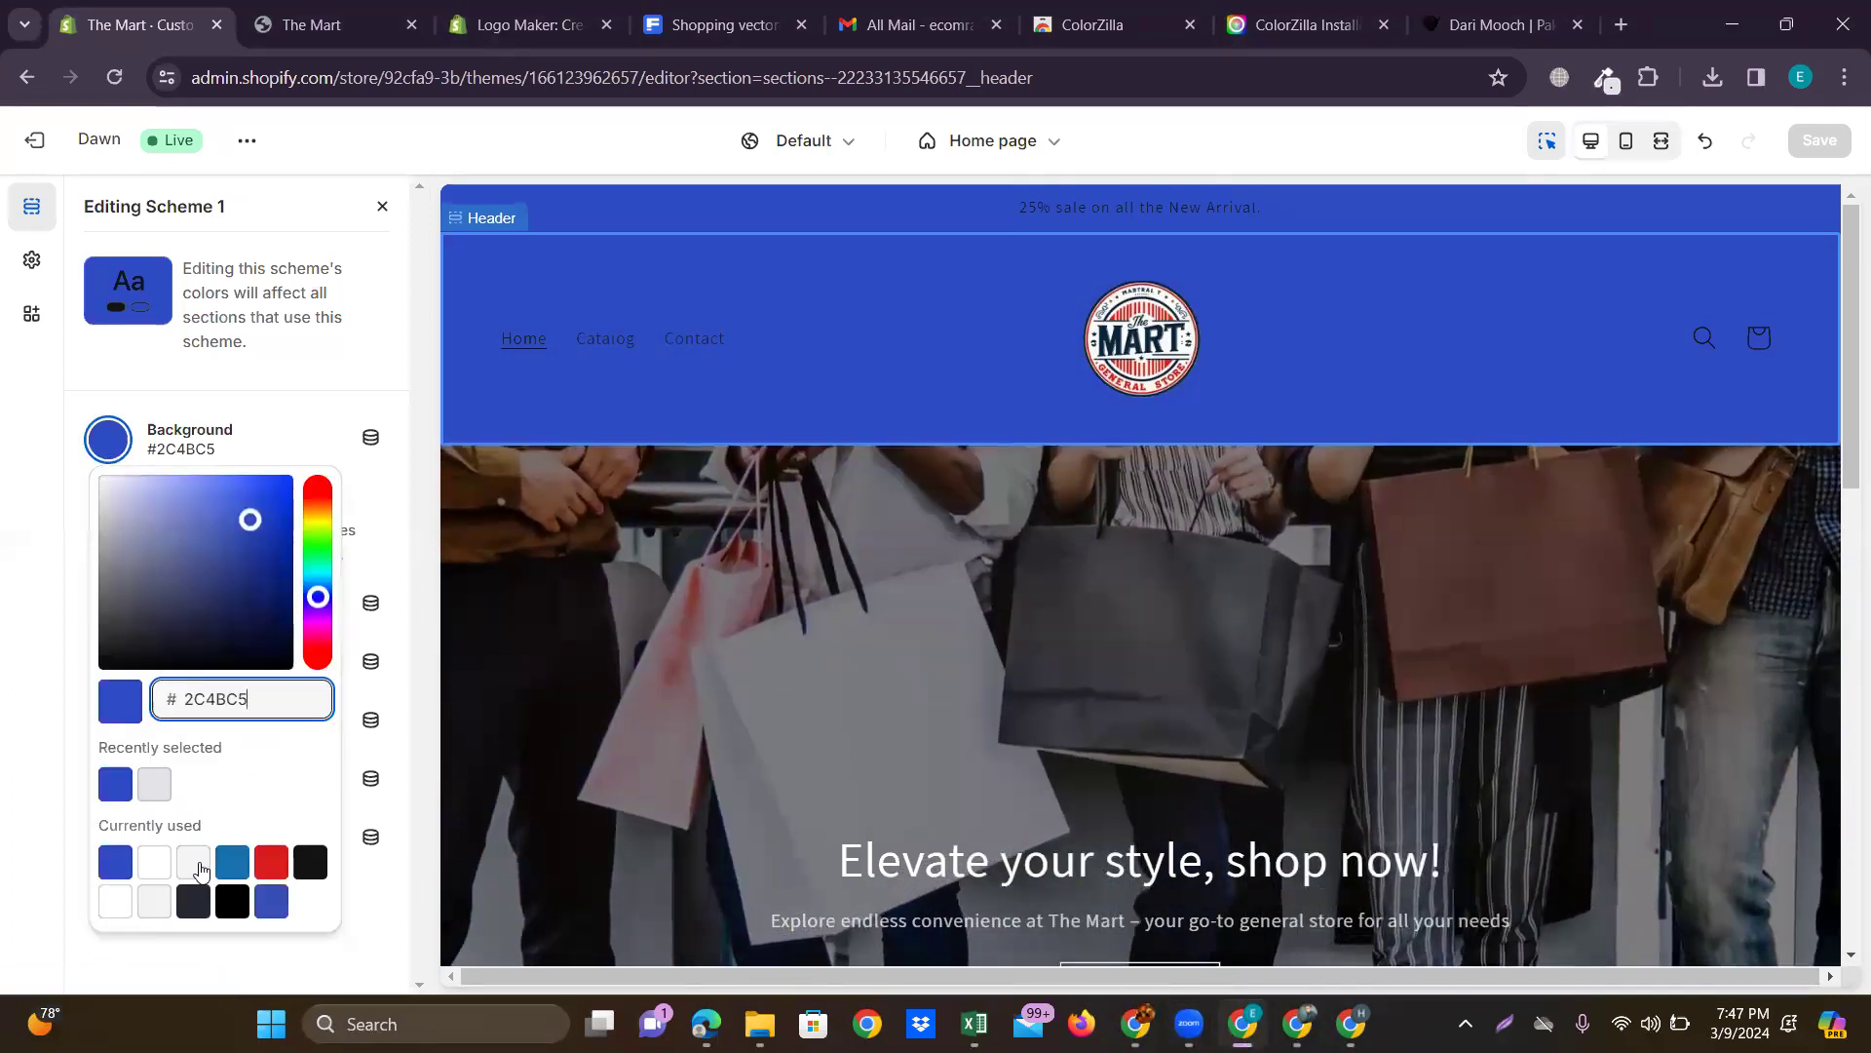
click(1097, 357)
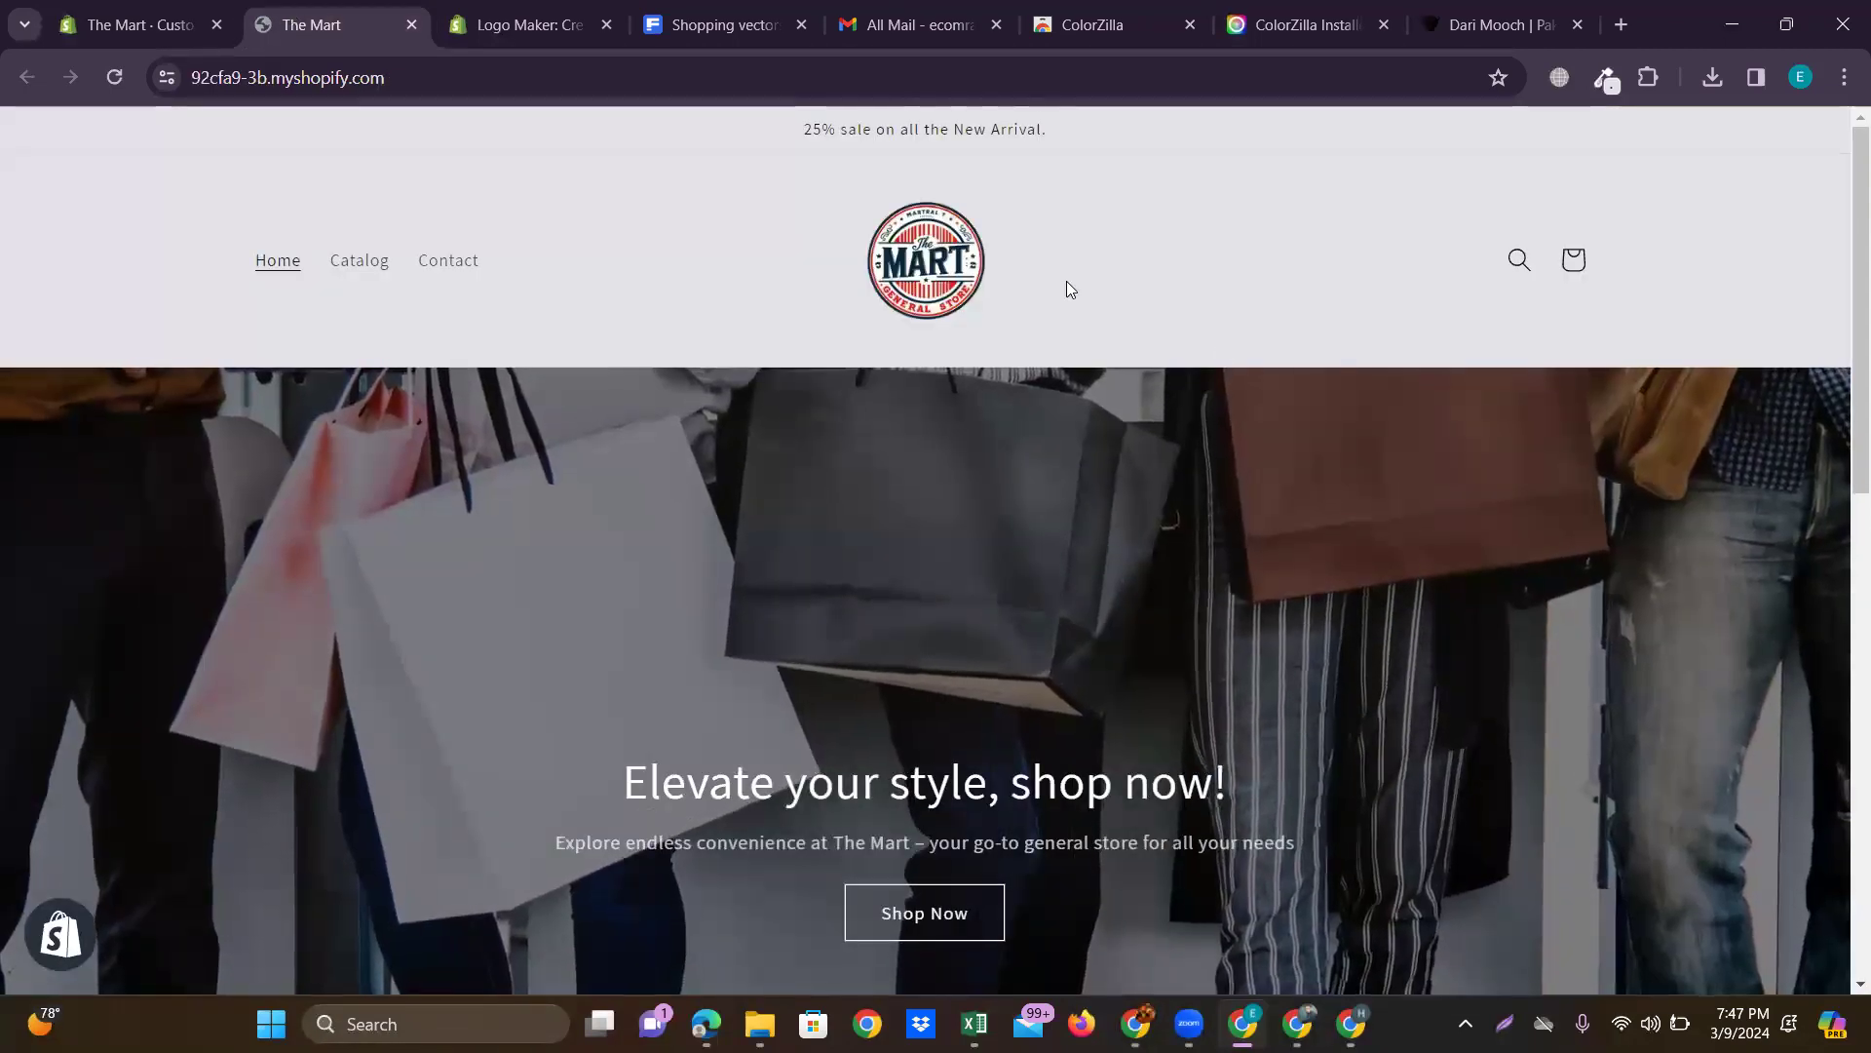
scroll(1066, 281, up, 4)
scroll(1061, 476, up, 2)
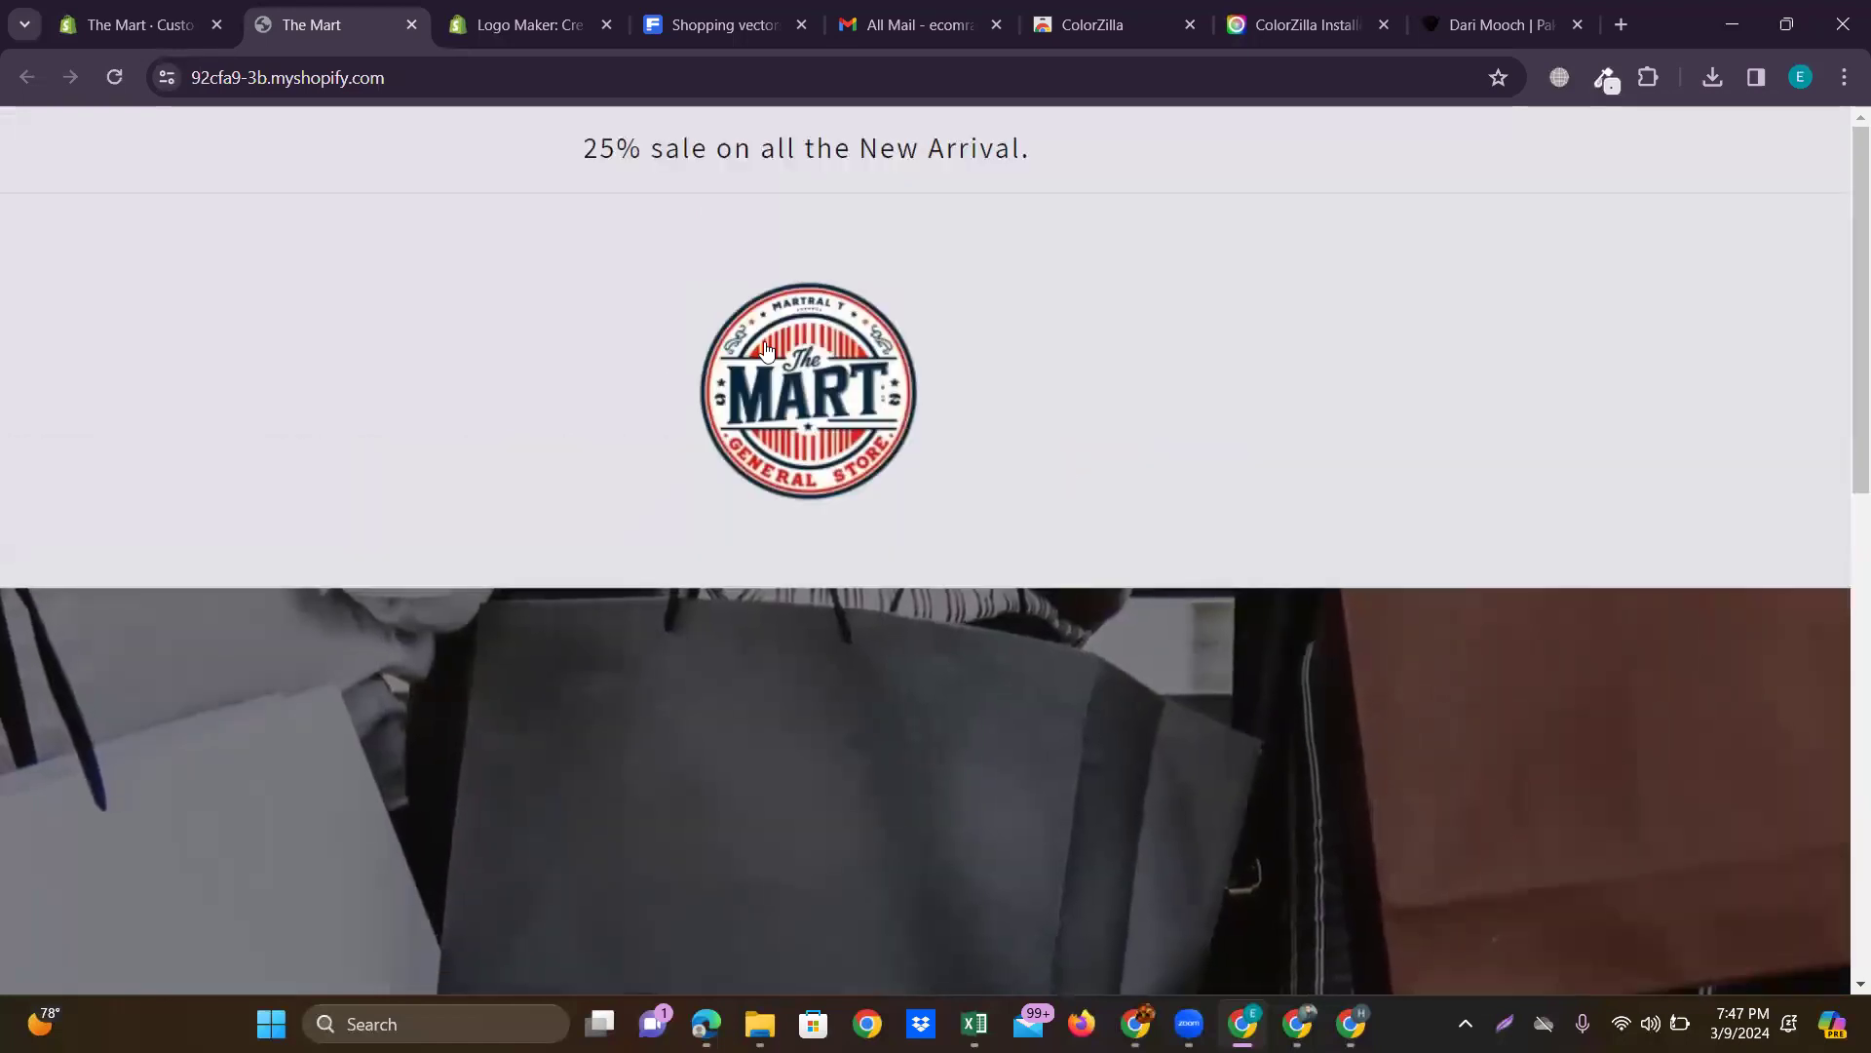
scroll(822, 490, up, 3)
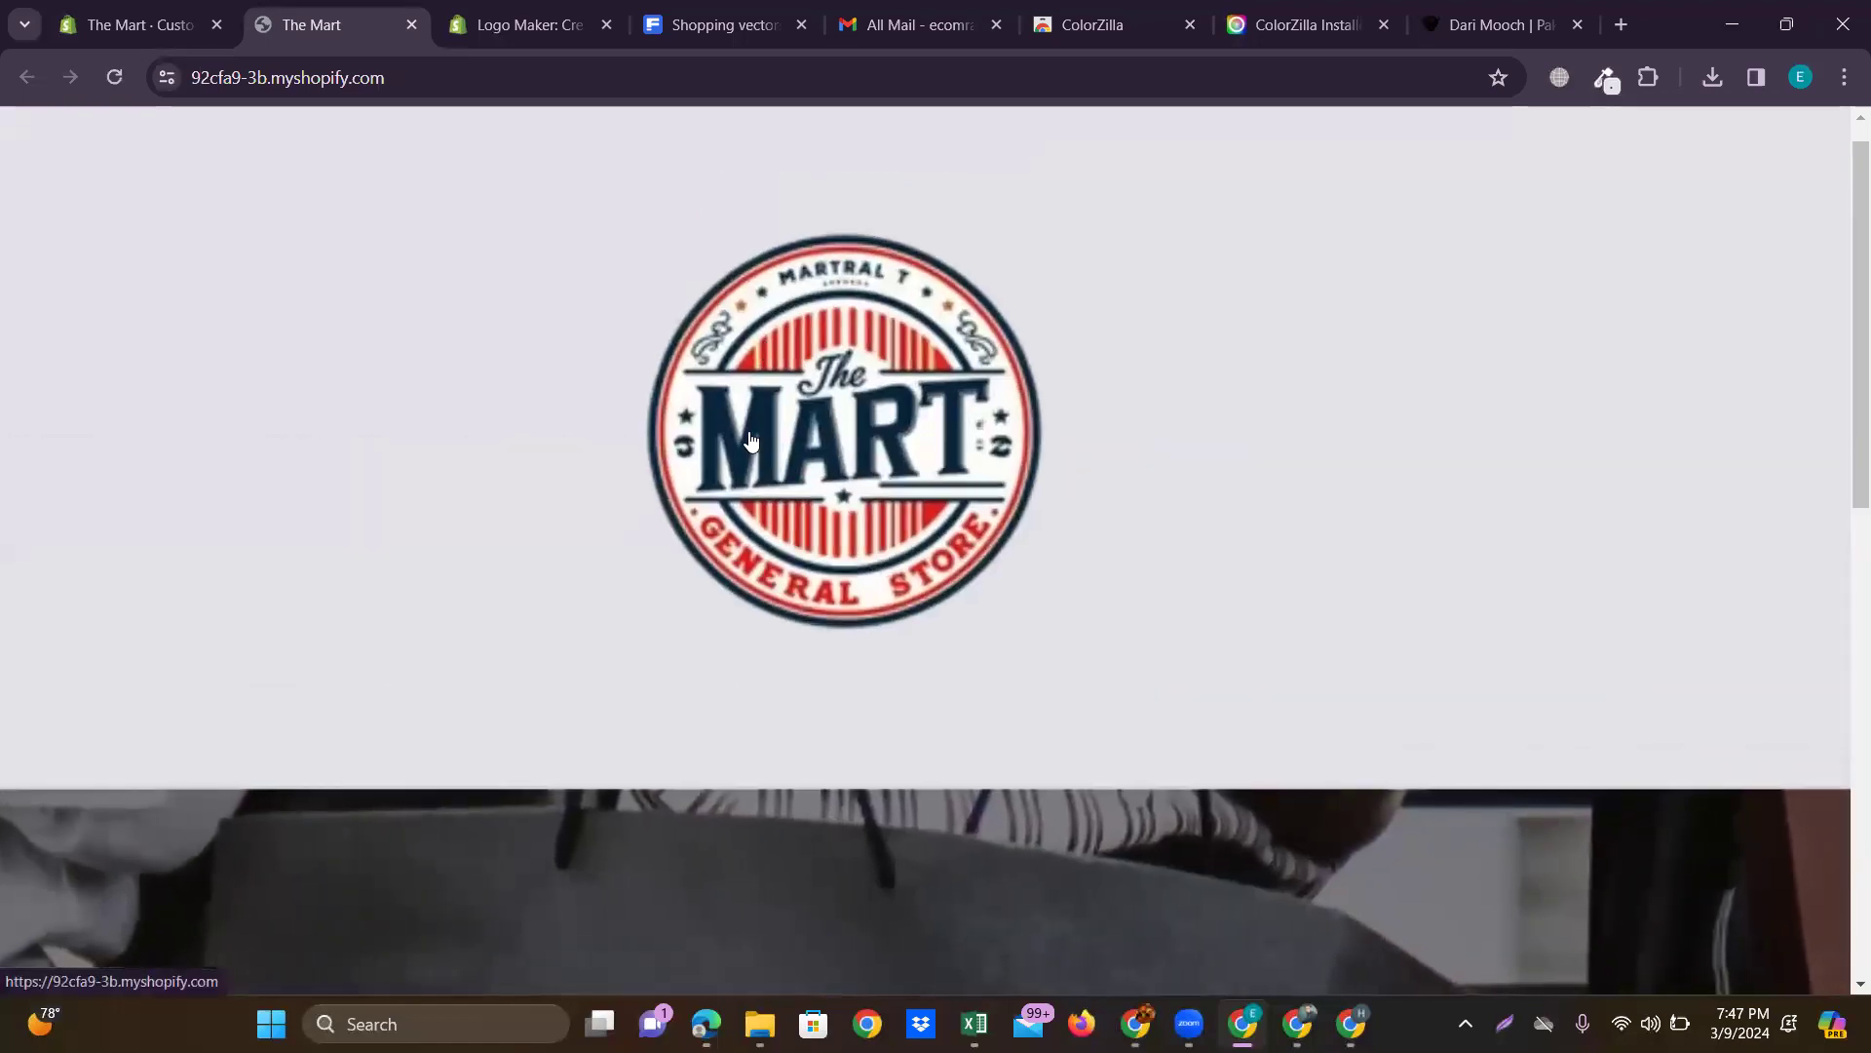
click(1606, 86)
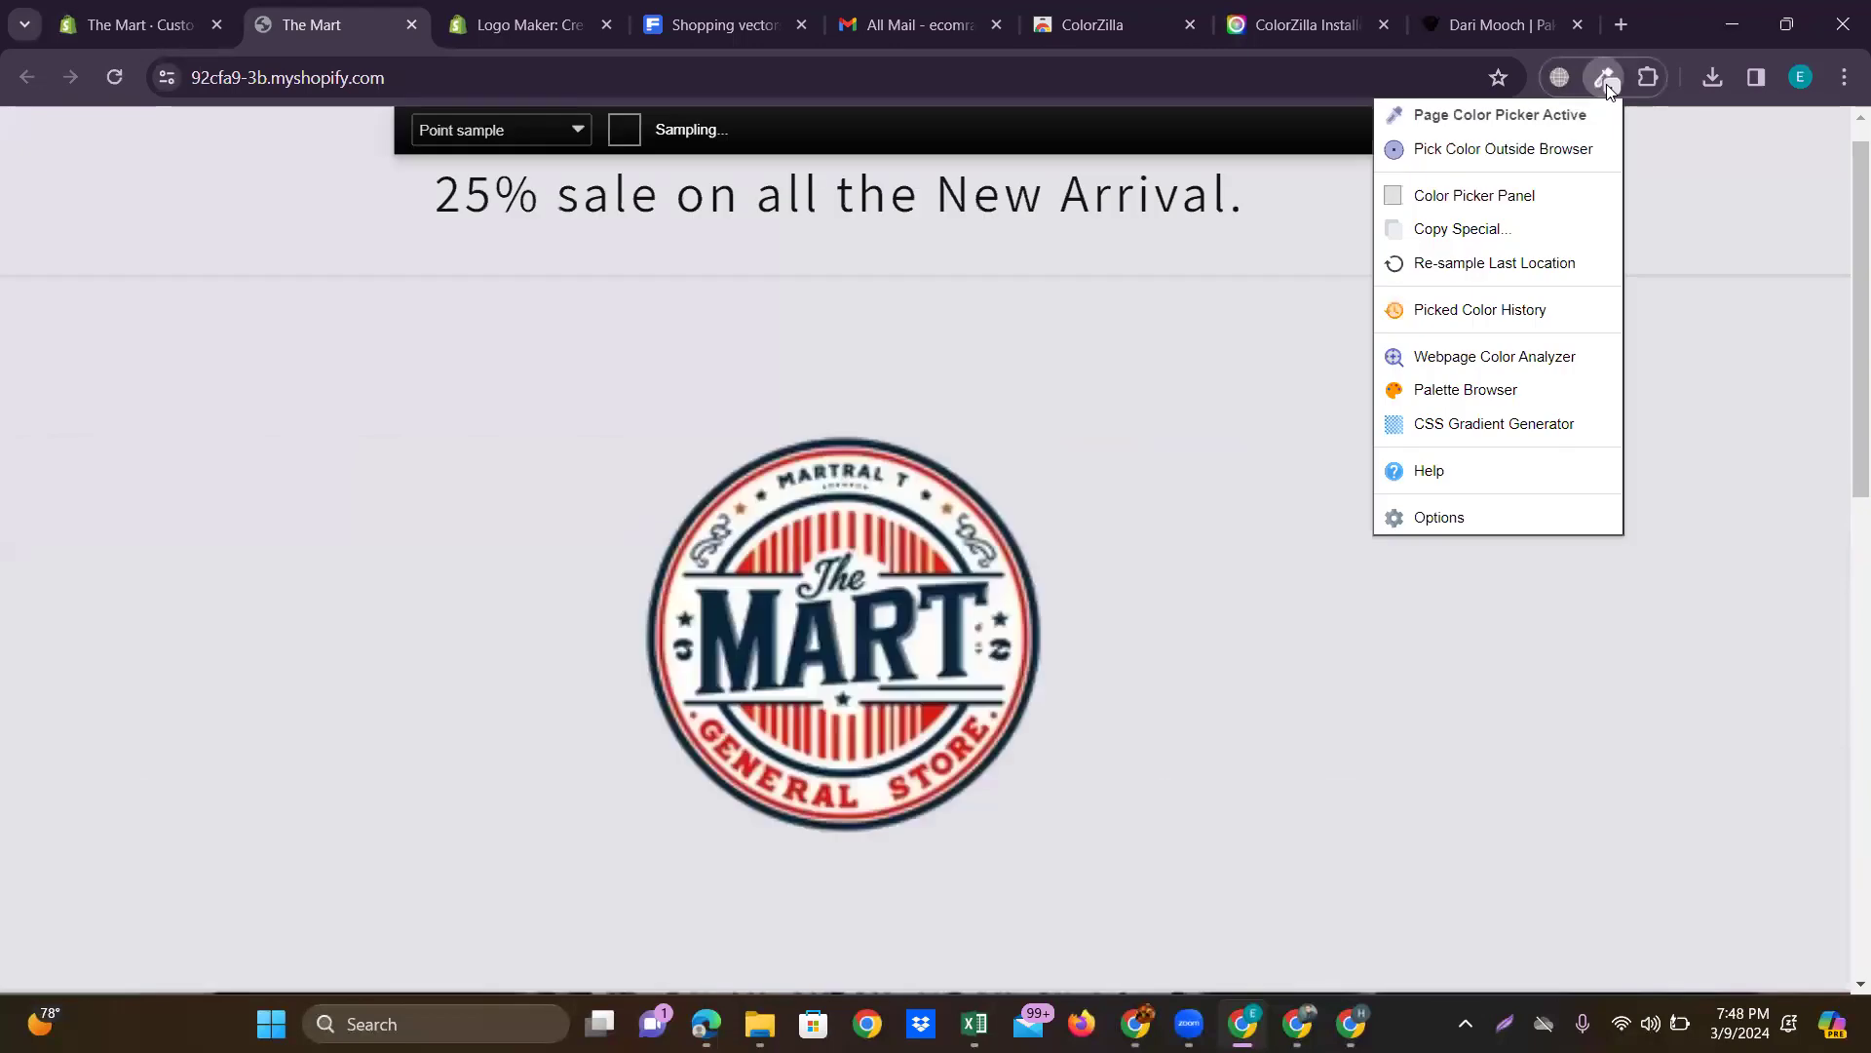
click(740, 634)
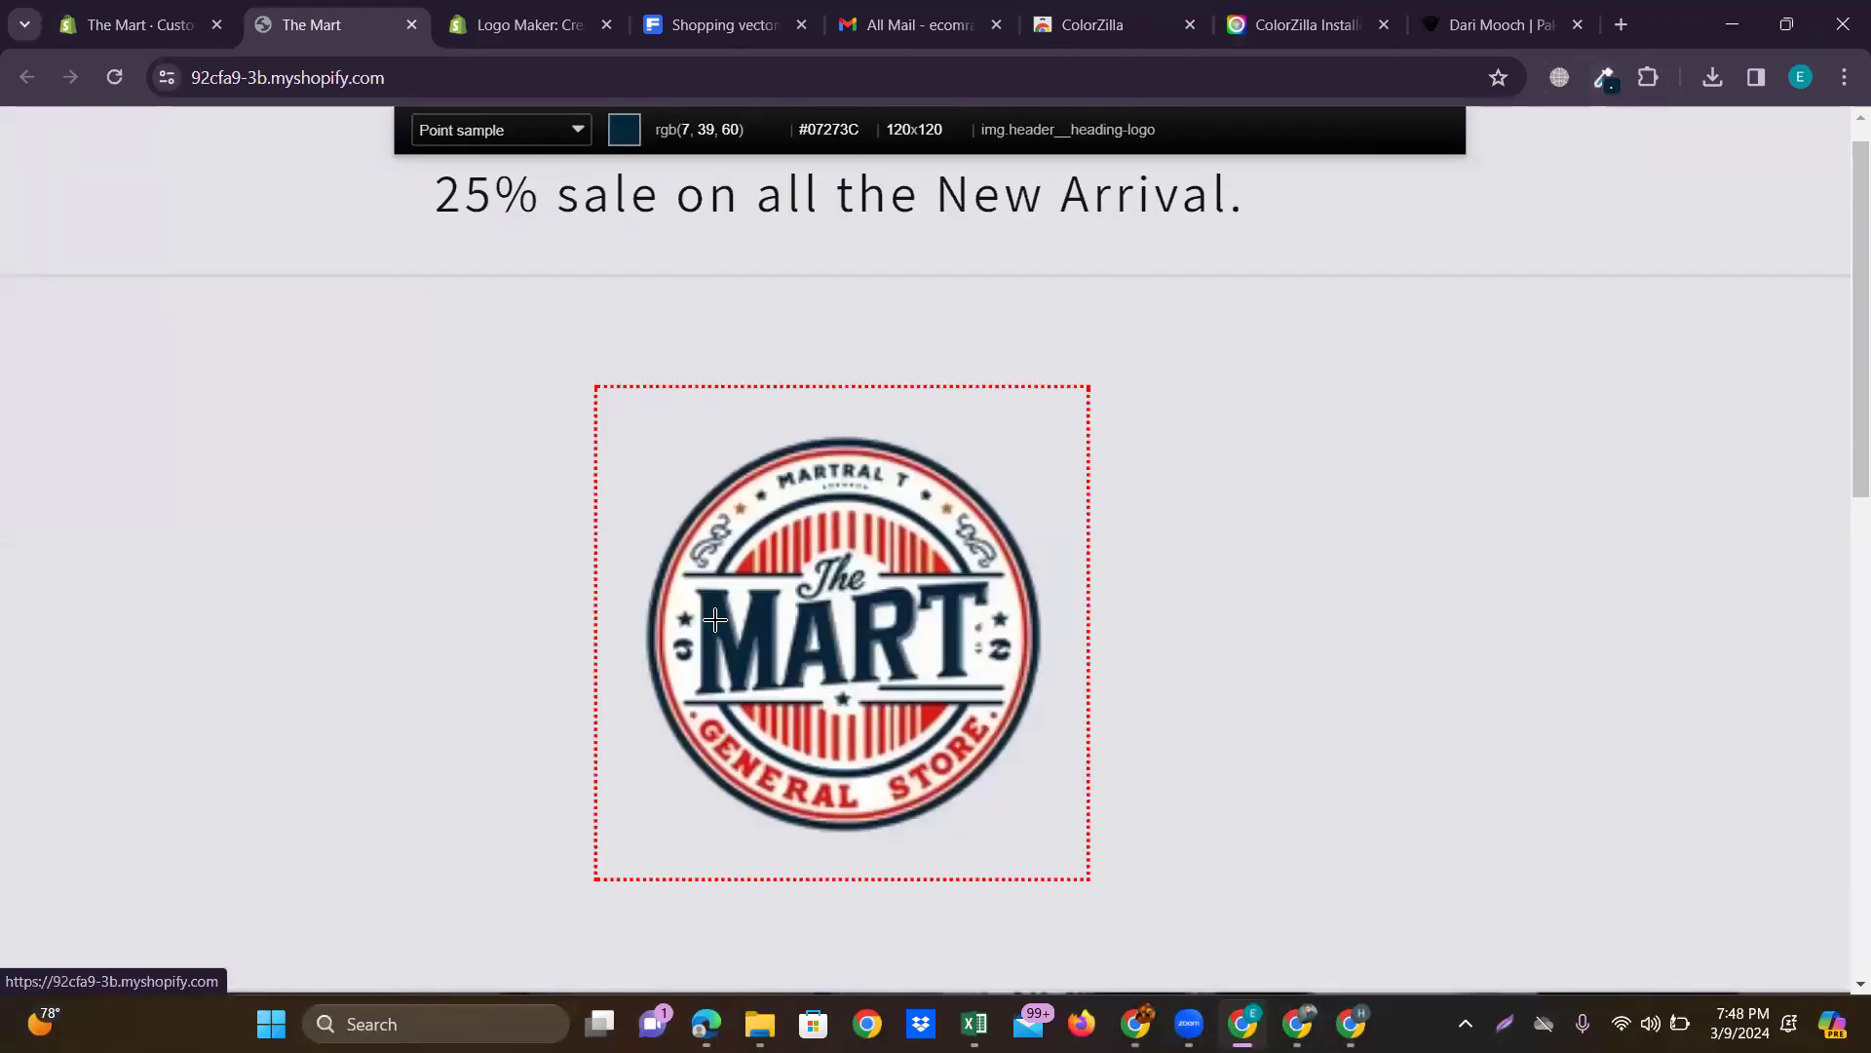
click(716, 620)
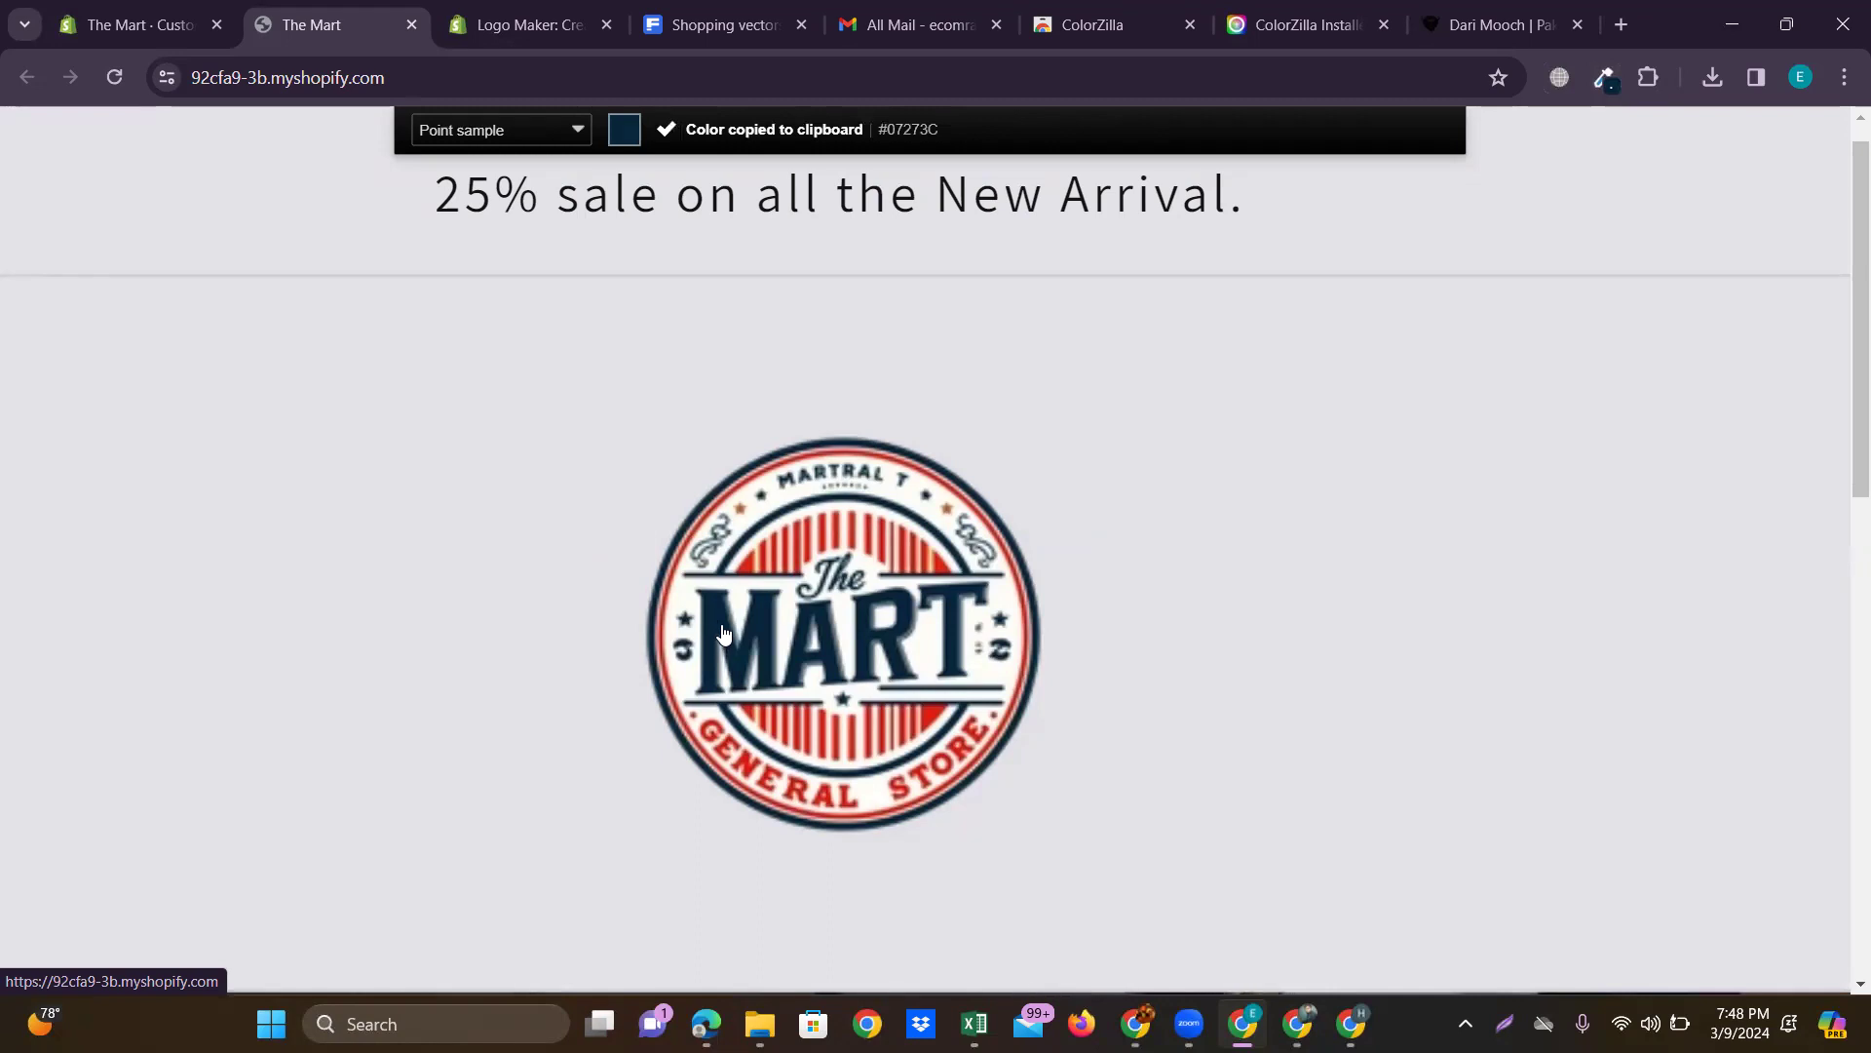
scroll(724, 634, down, 2)
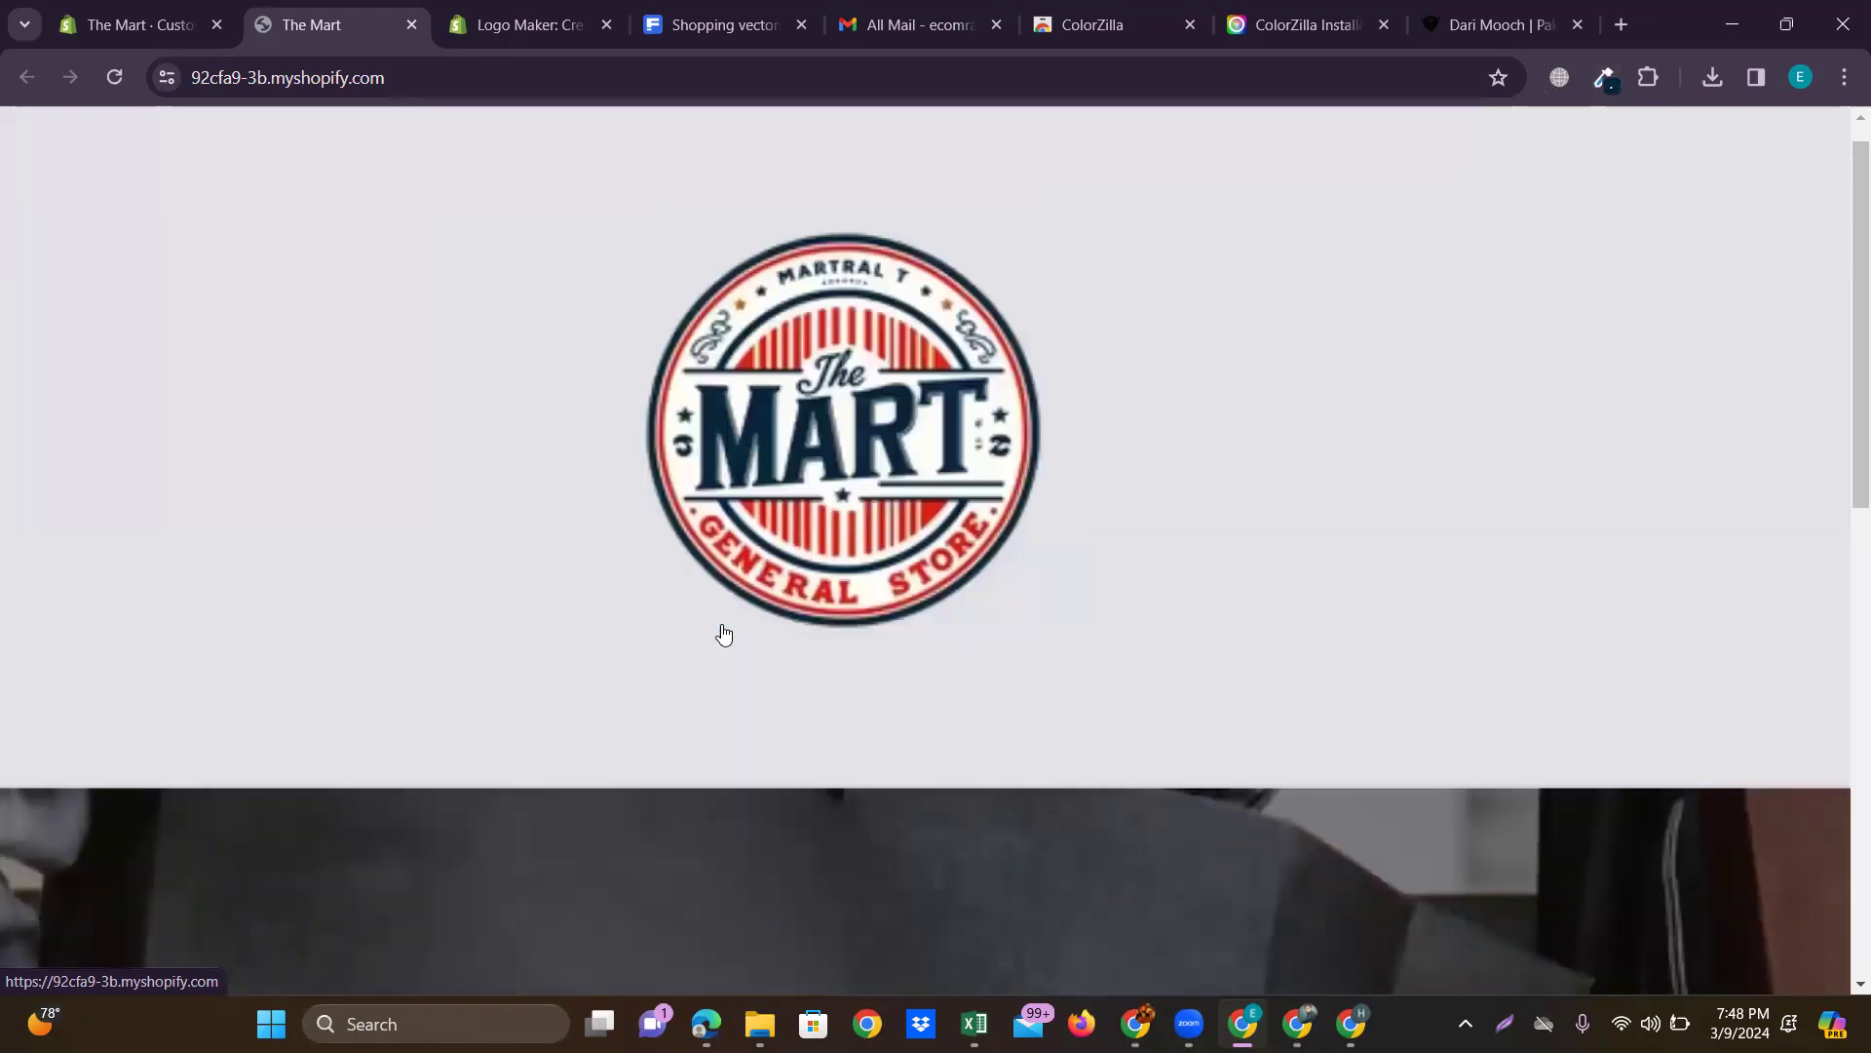
Set Scheme 1's background color to #07273C in the theme editor and save the theme.
click(143, 19)
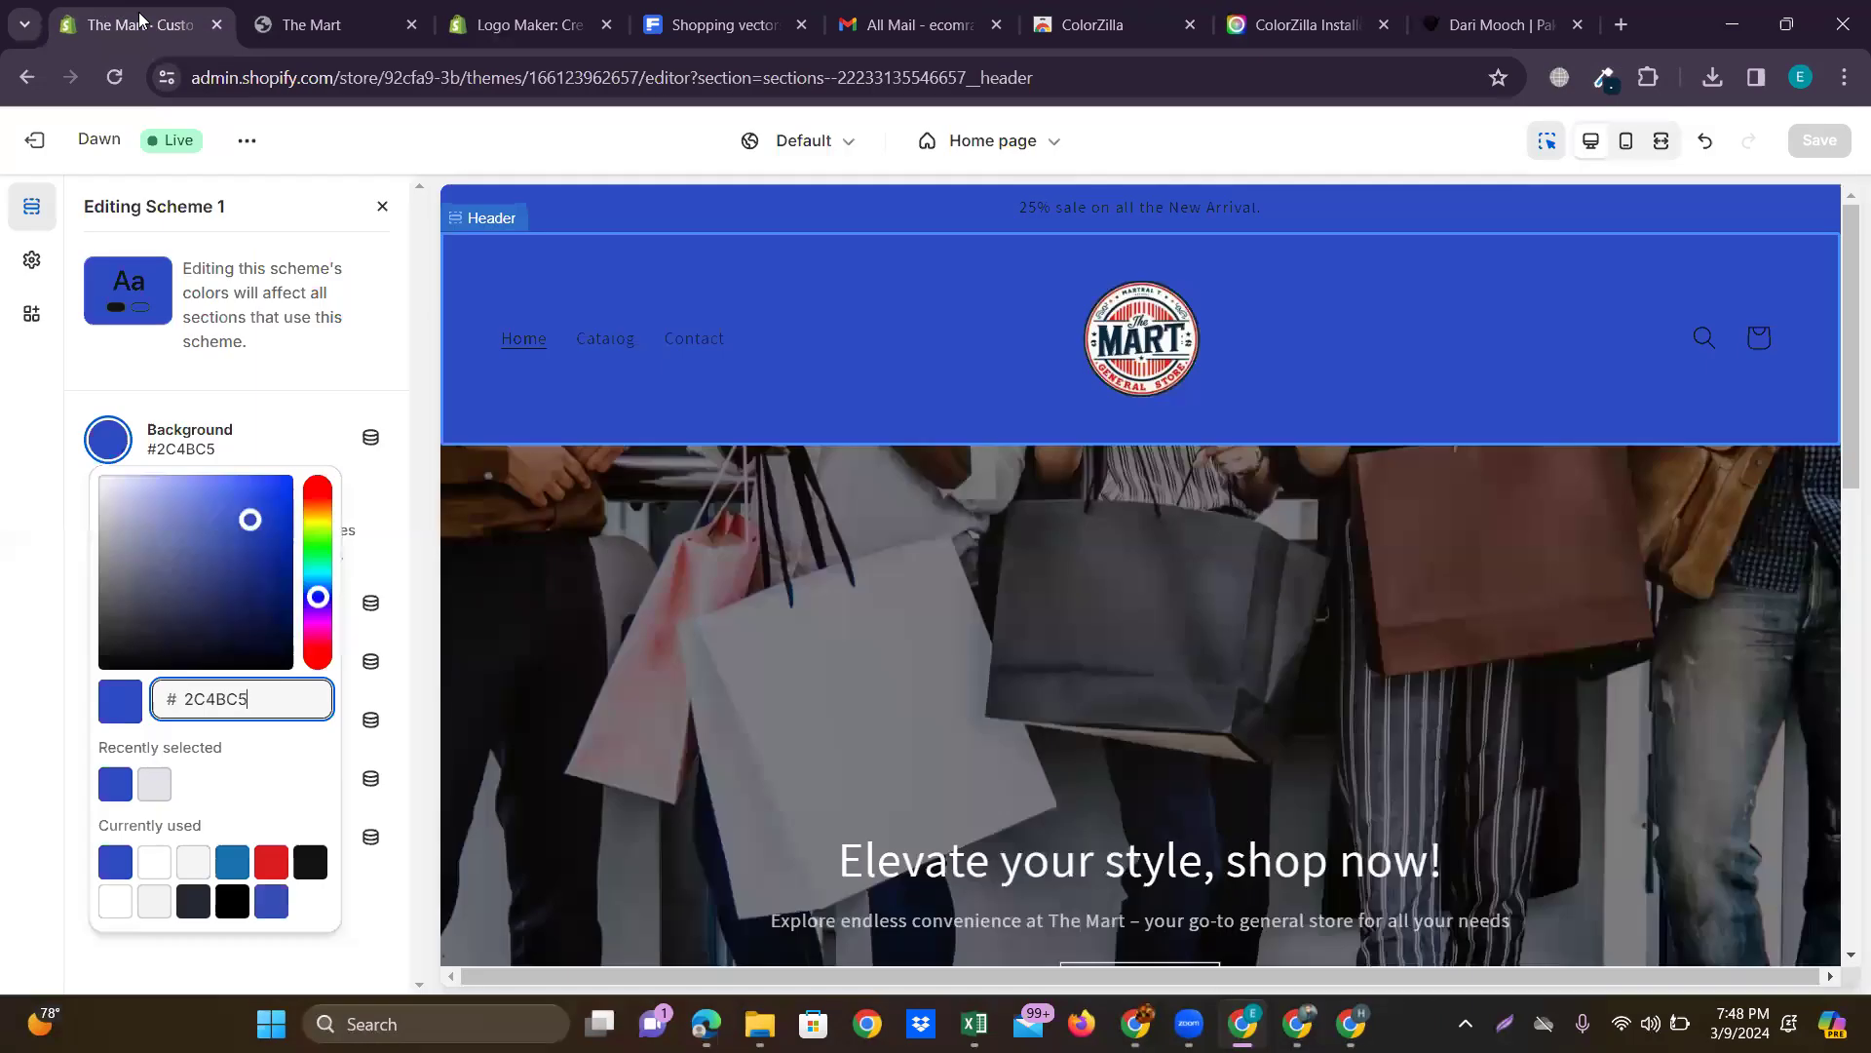
drag(268, 704, 117, 698)
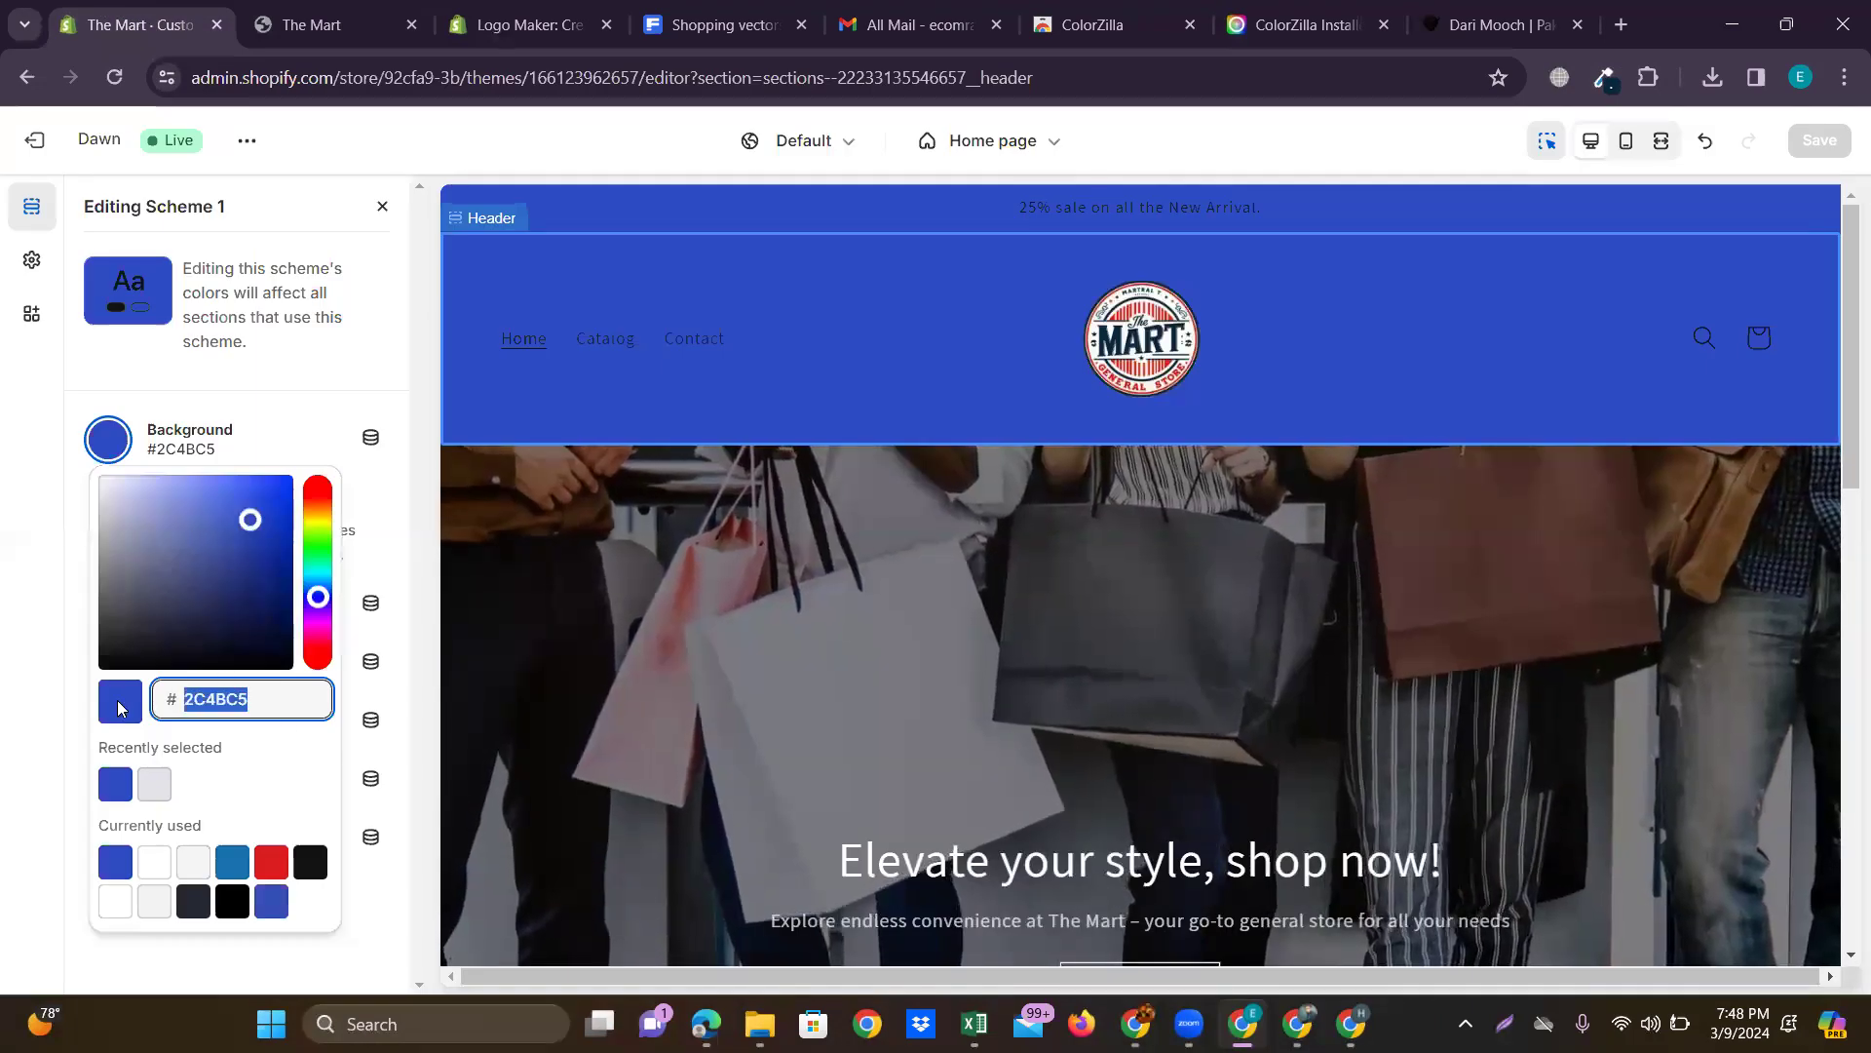
key(BackSpace)
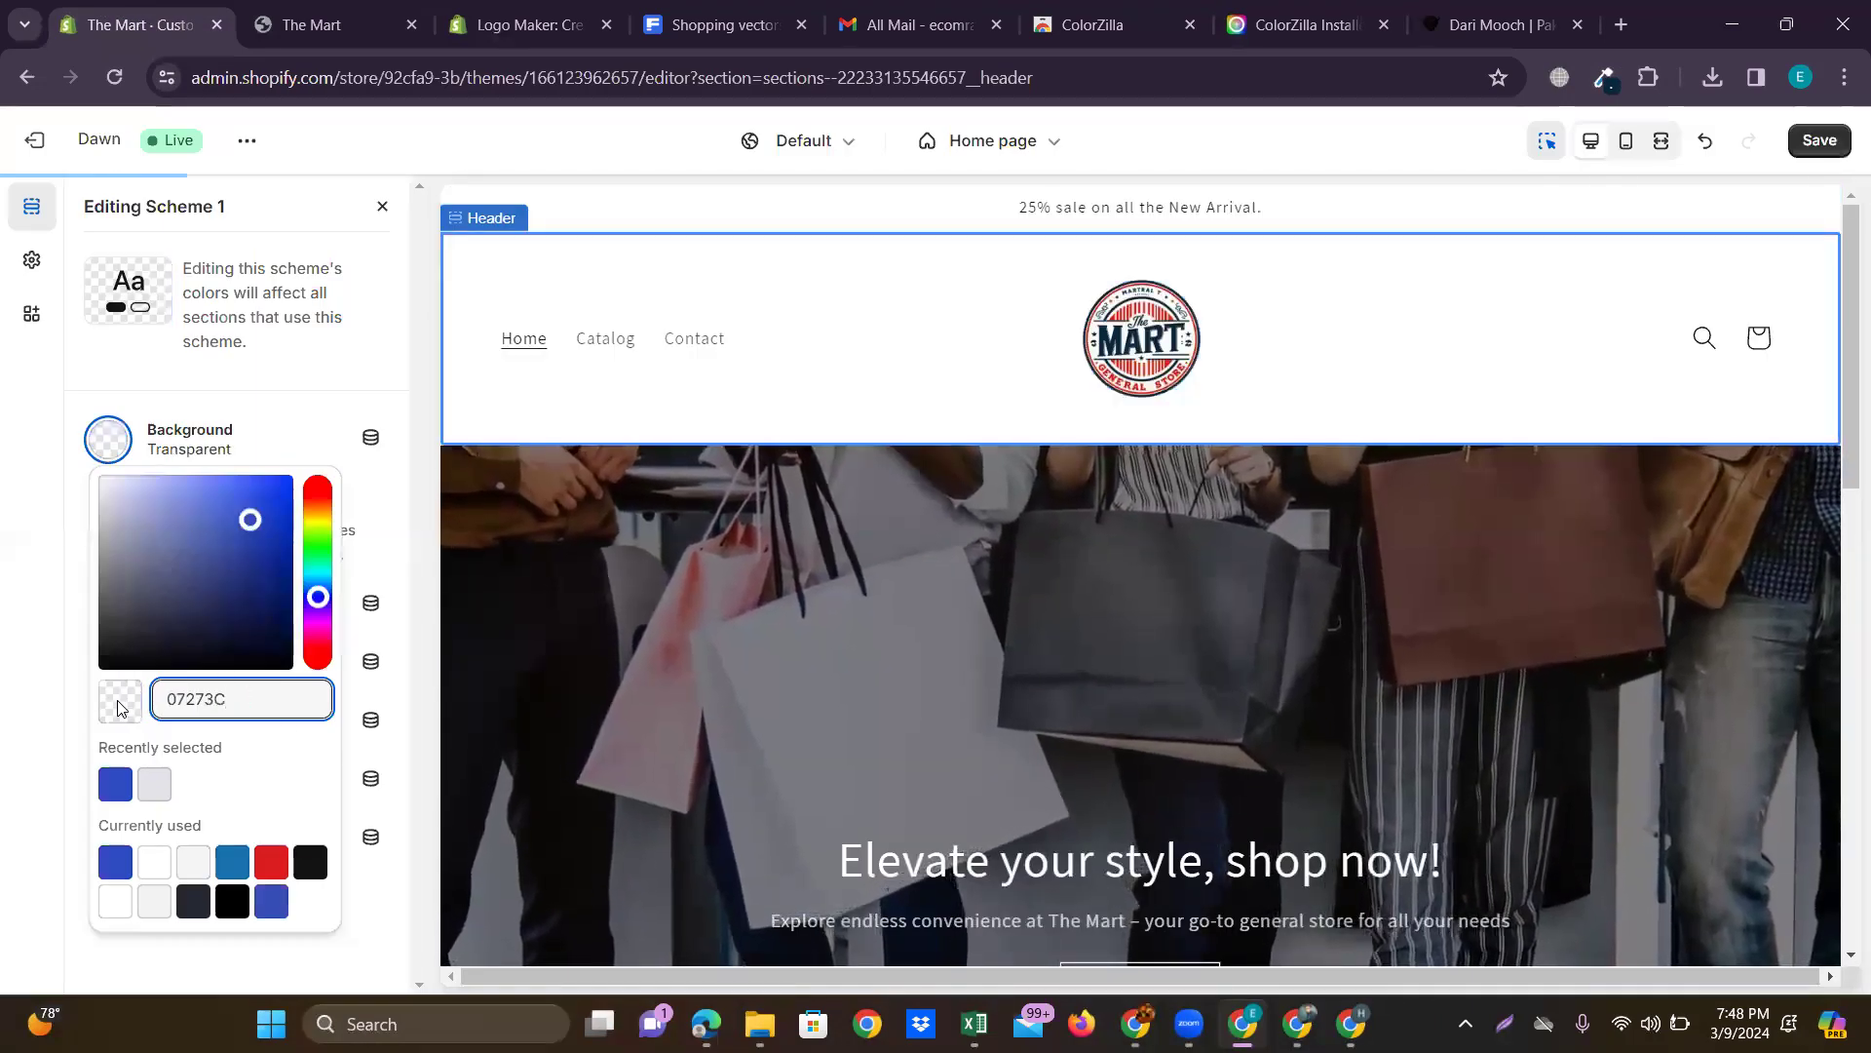
click(273, 760)
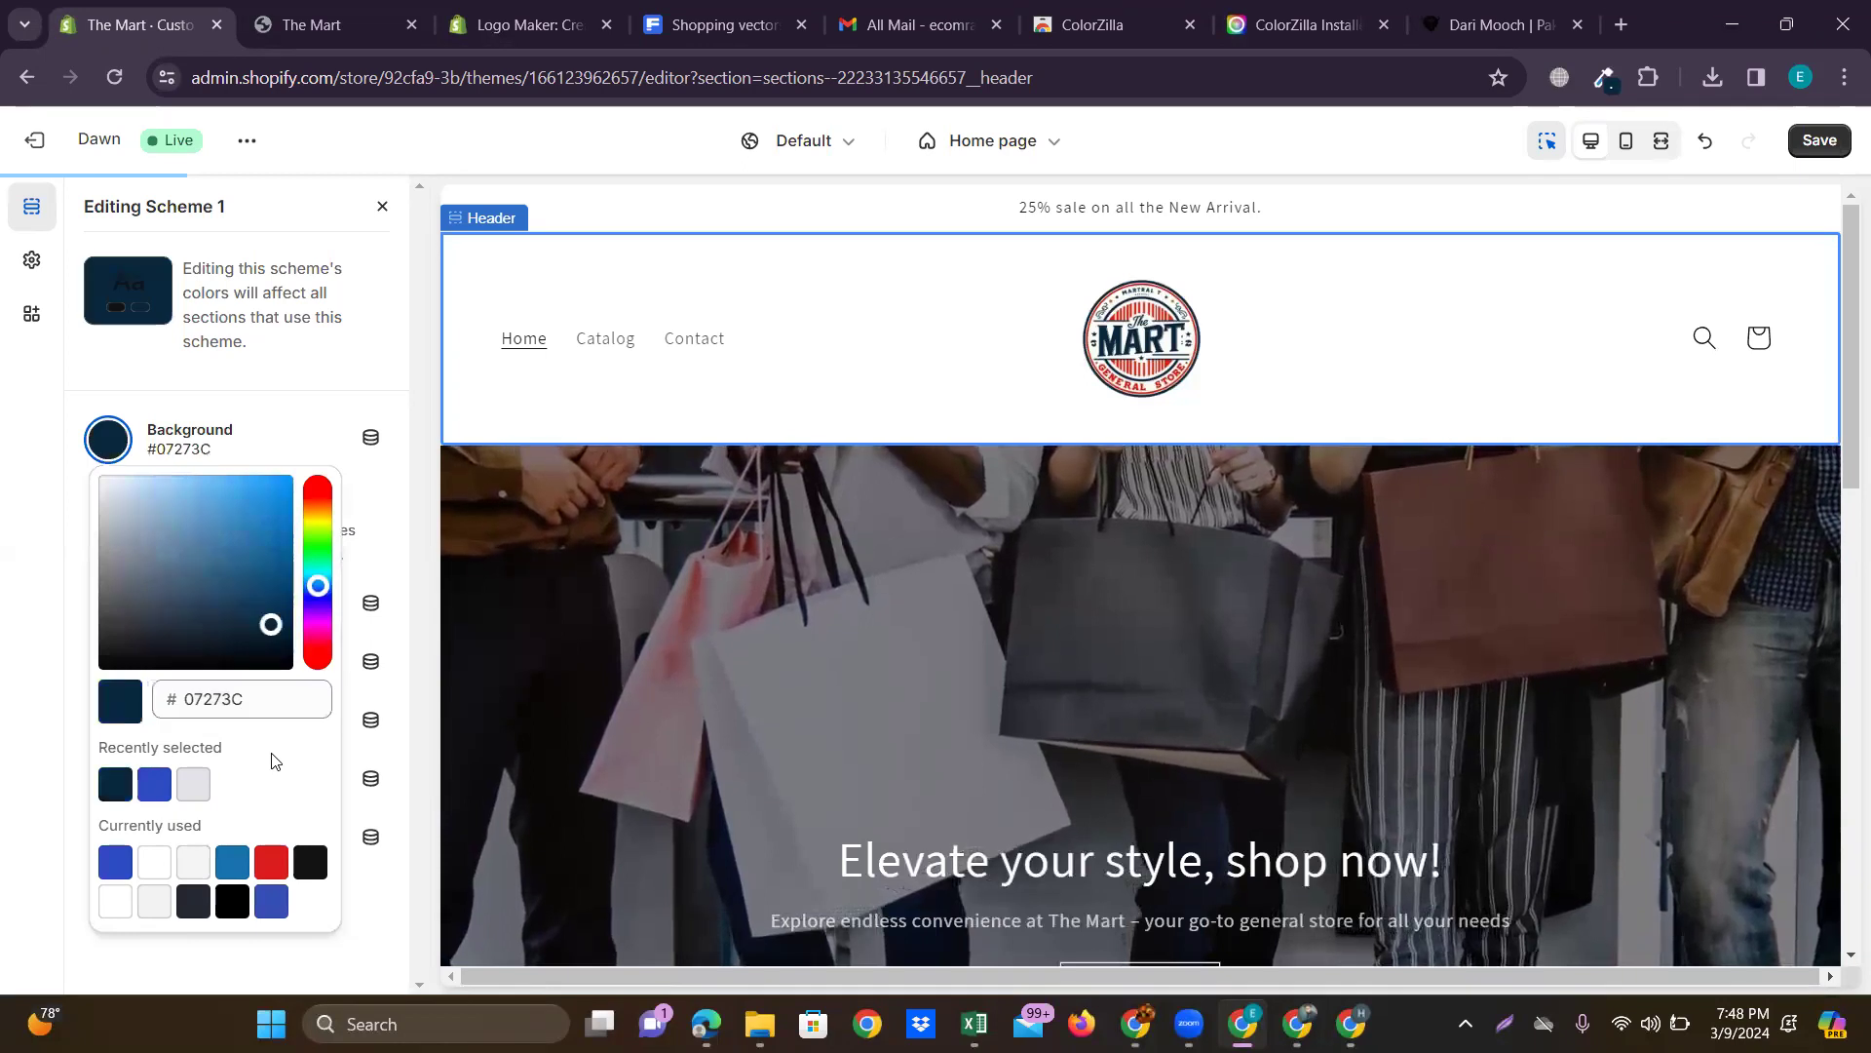
click(1819, 139)
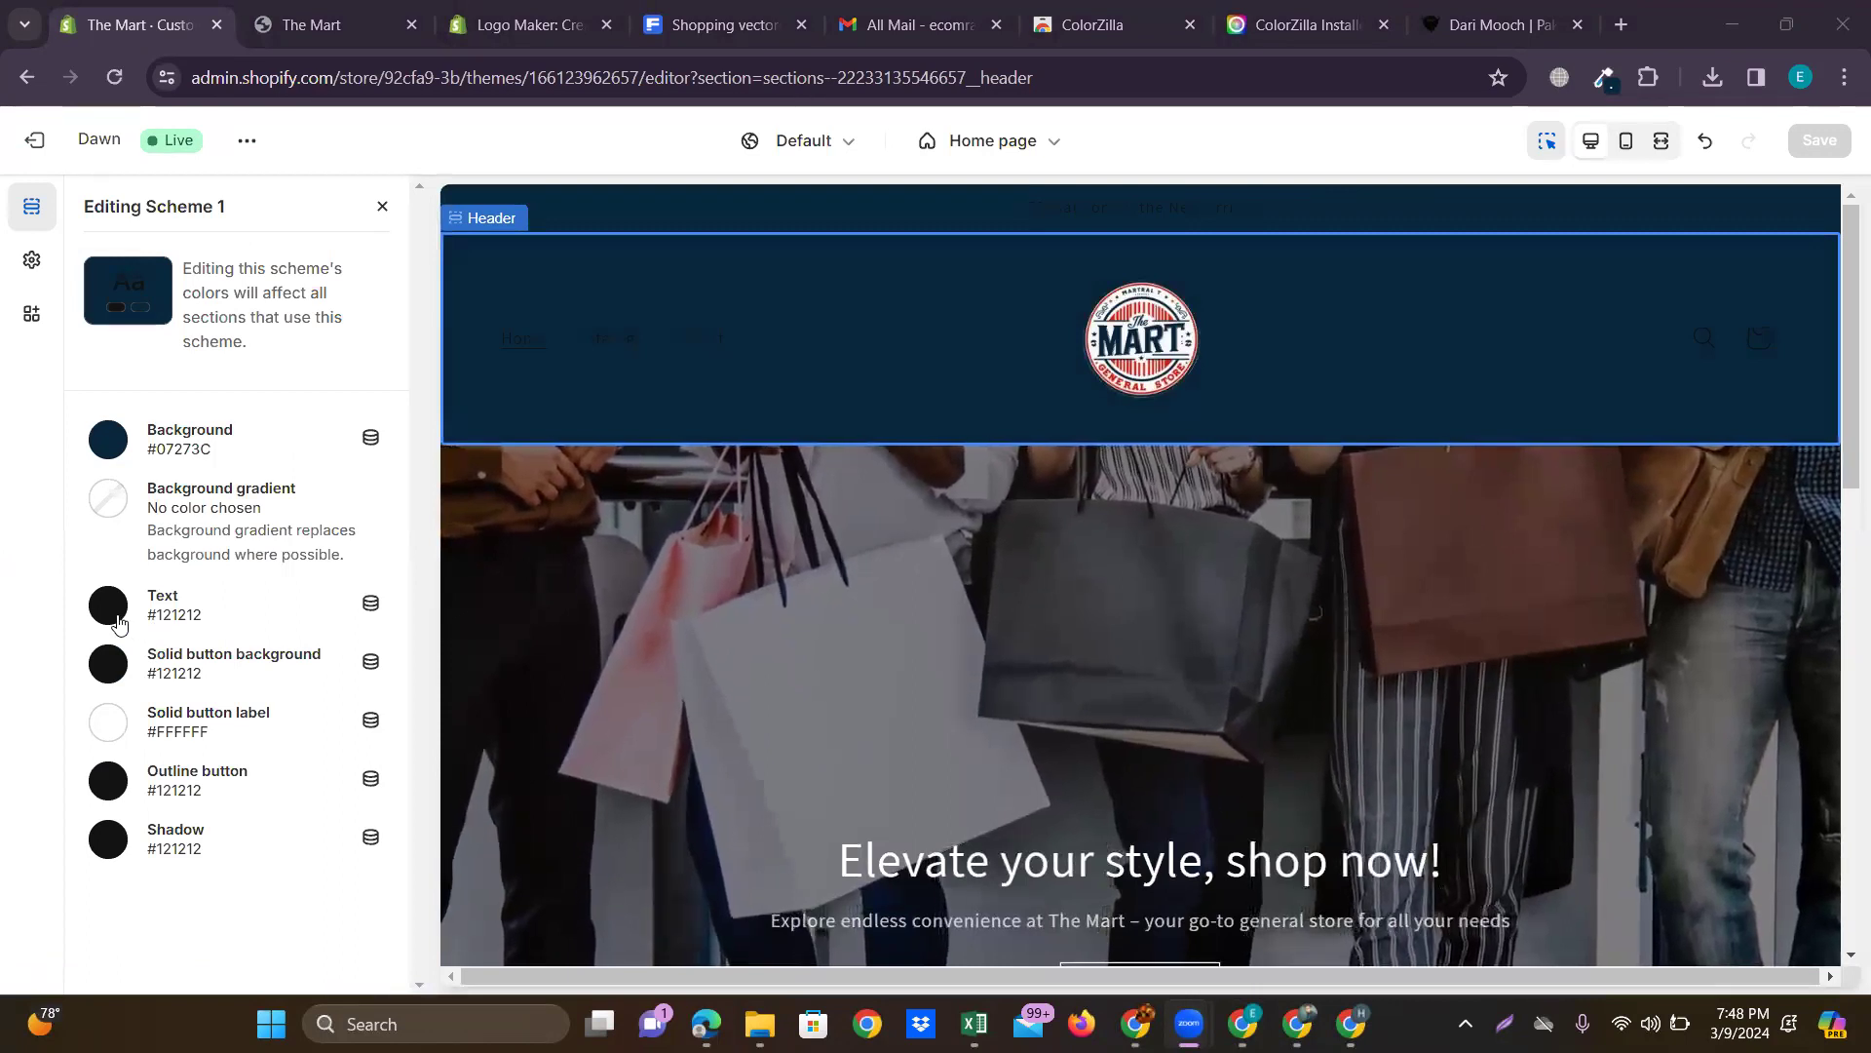
Set Scheme 1's text color to white #FFF, comparing it with #F5F5F5, and save the theme.
click(108, 609)
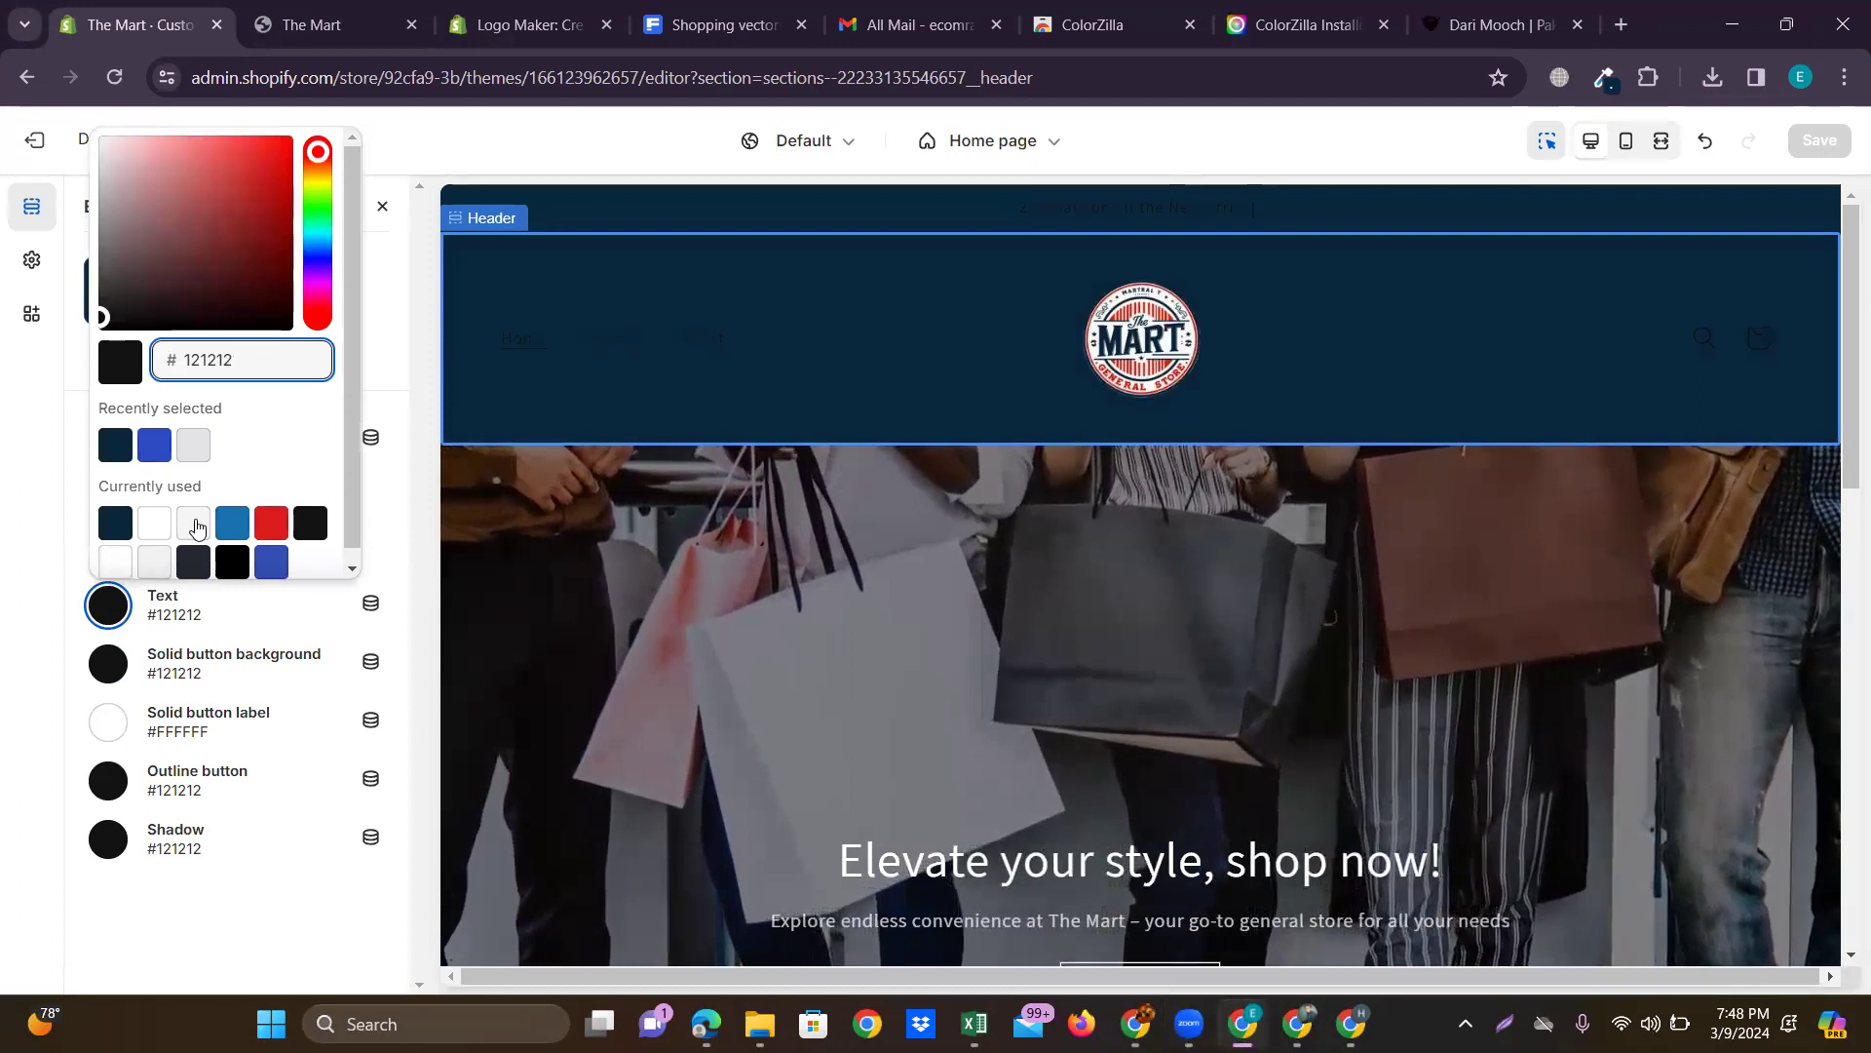
click(154, 527)
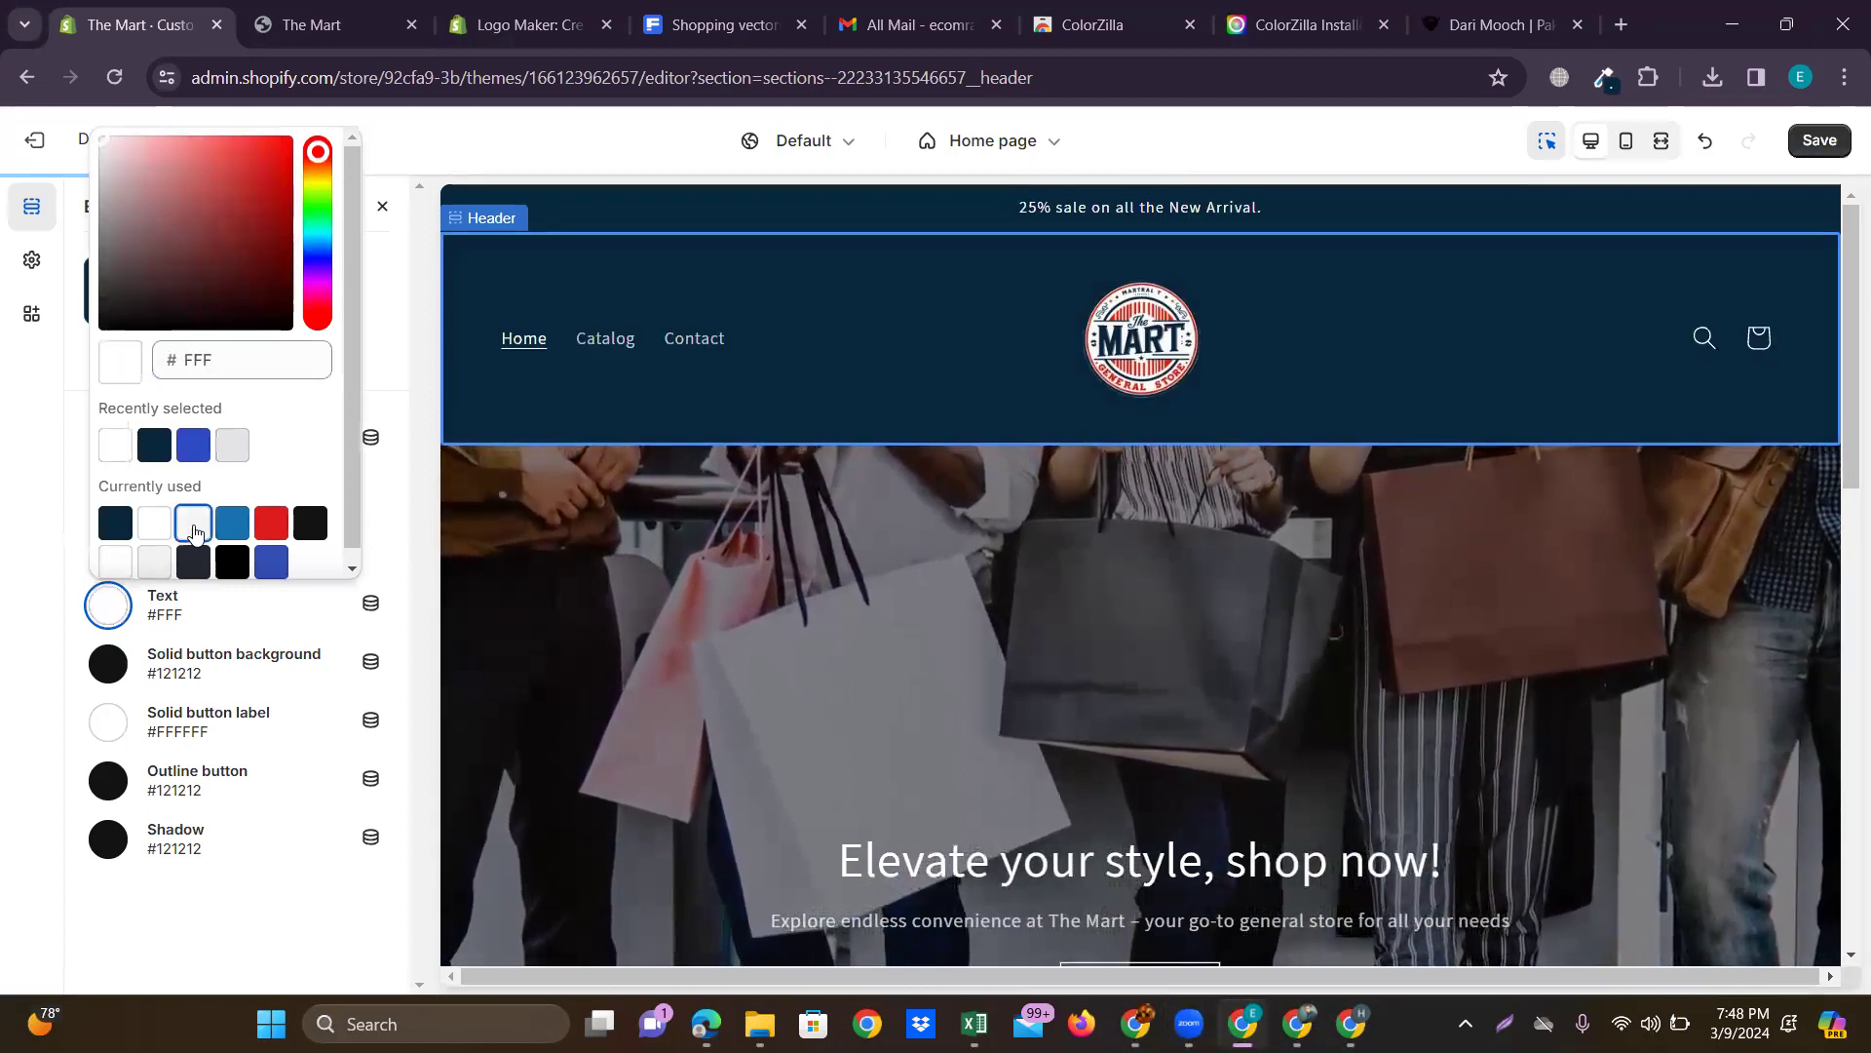
click(195, 531)
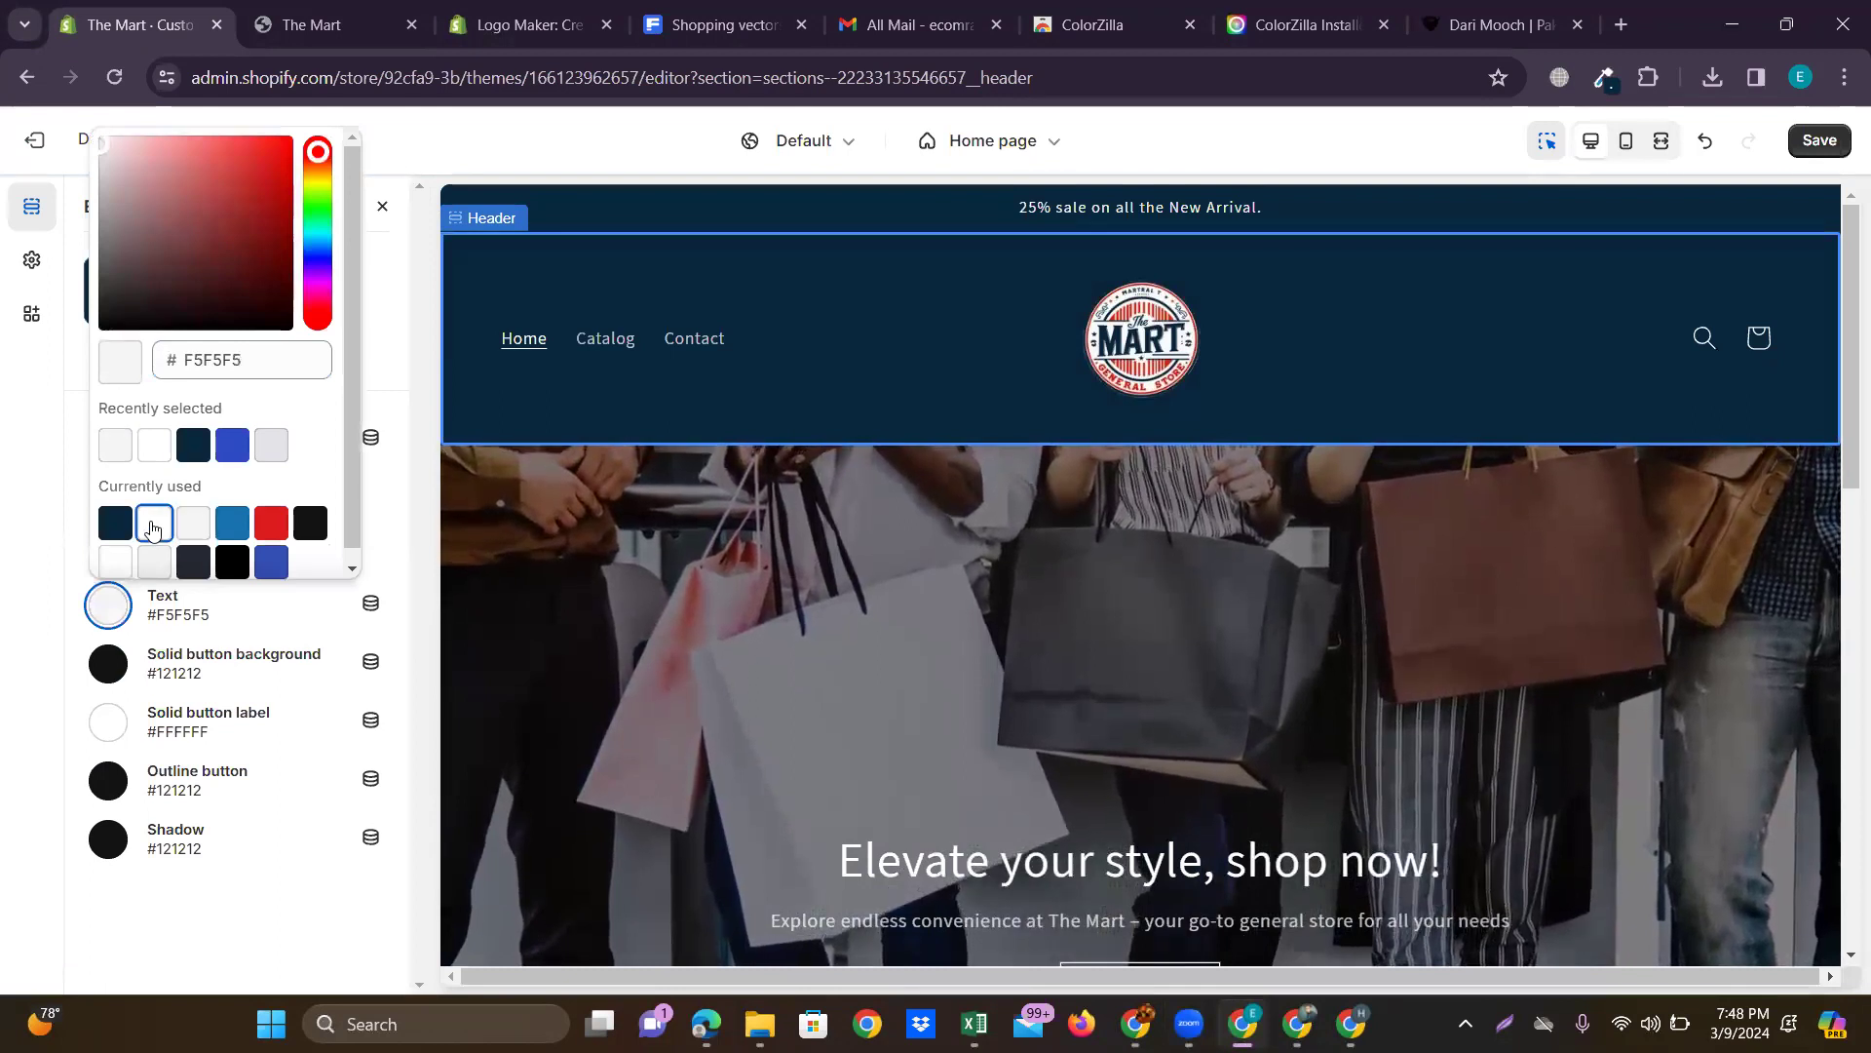
click(153, 526)
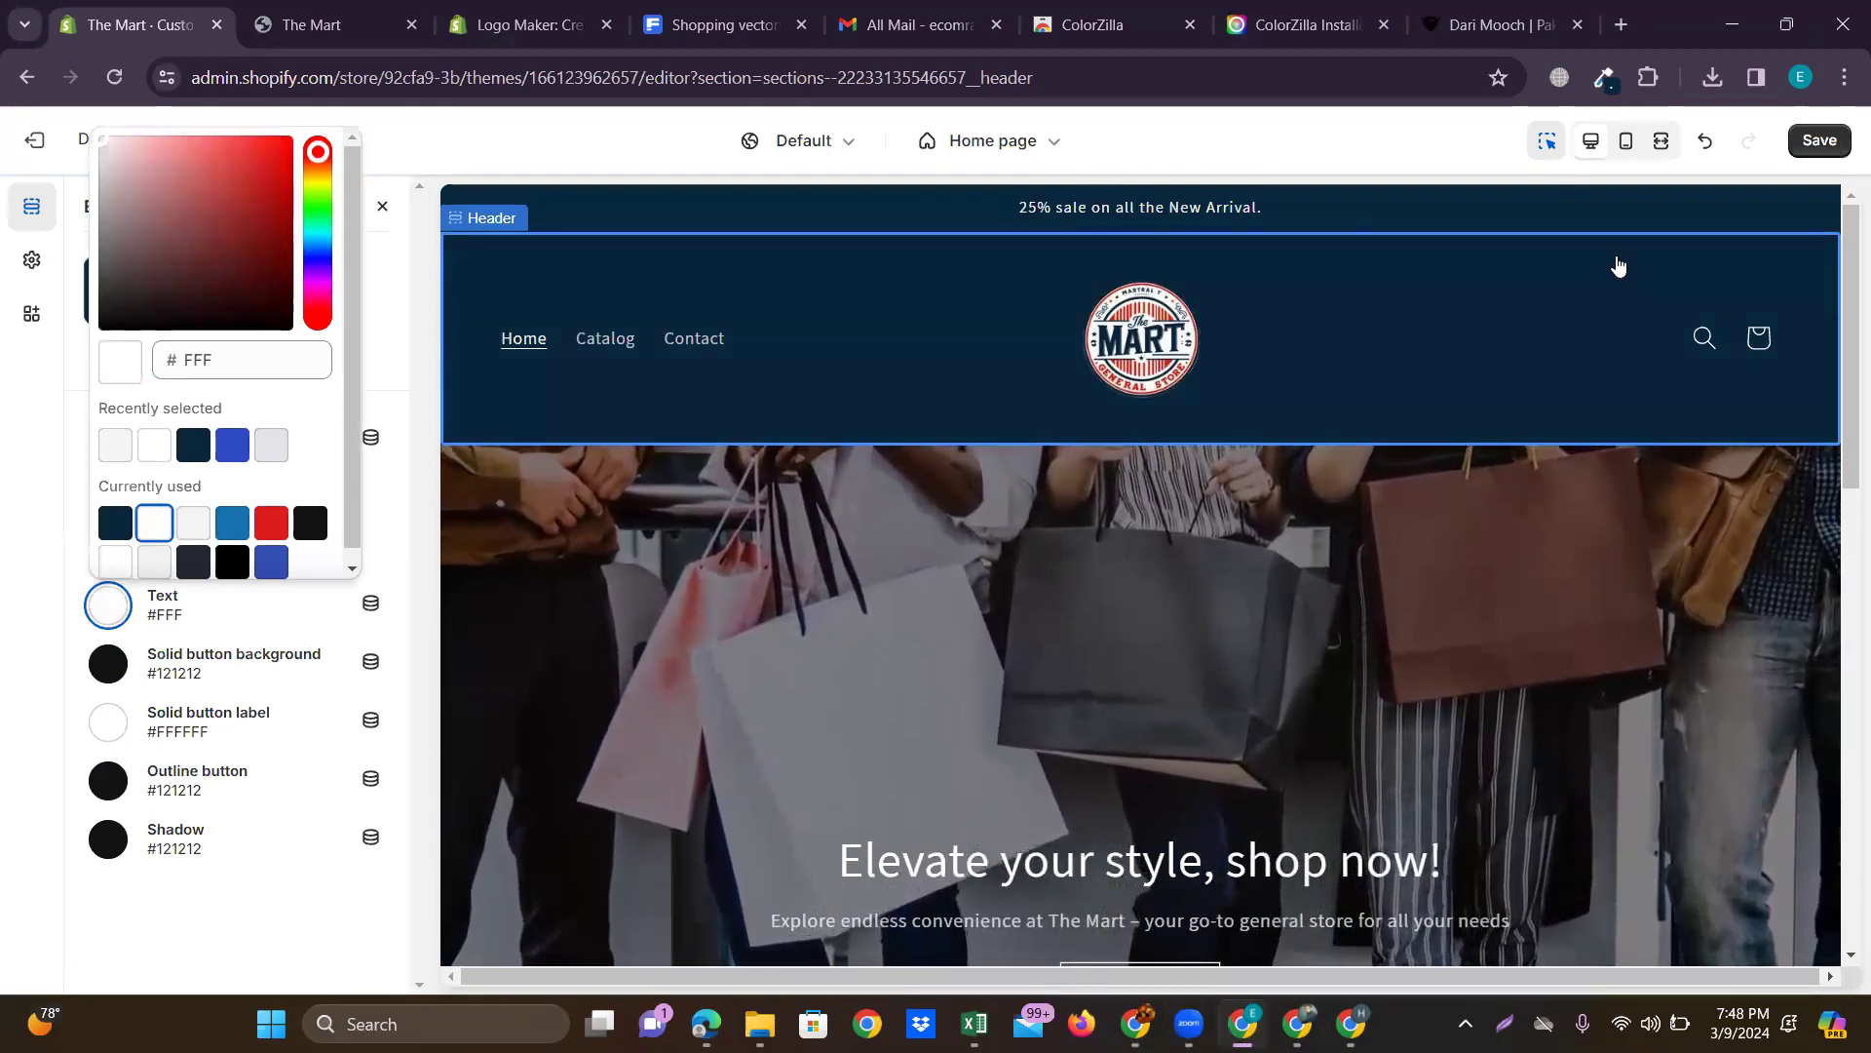
click(1819, 143)
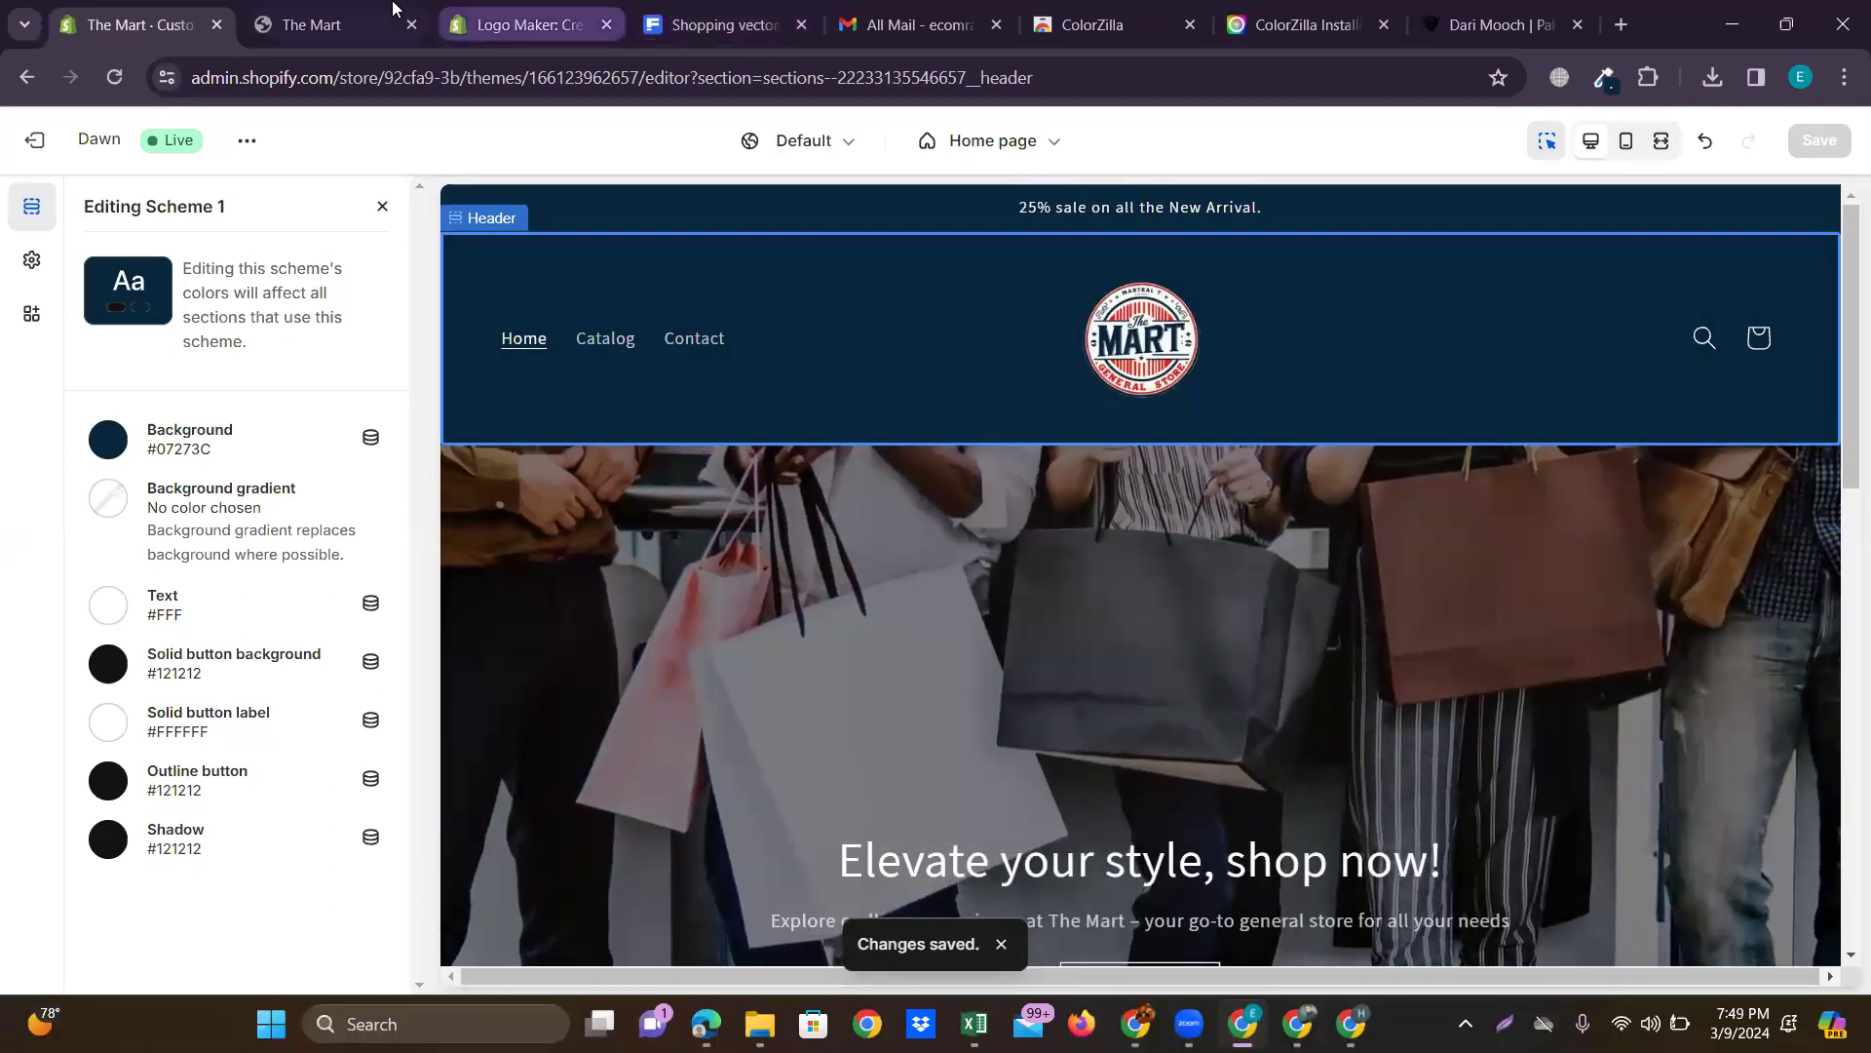
Sample the red stripes of The Mart logo on the live storefront with ColorZilla, copying #C12013.
click(297, 22)
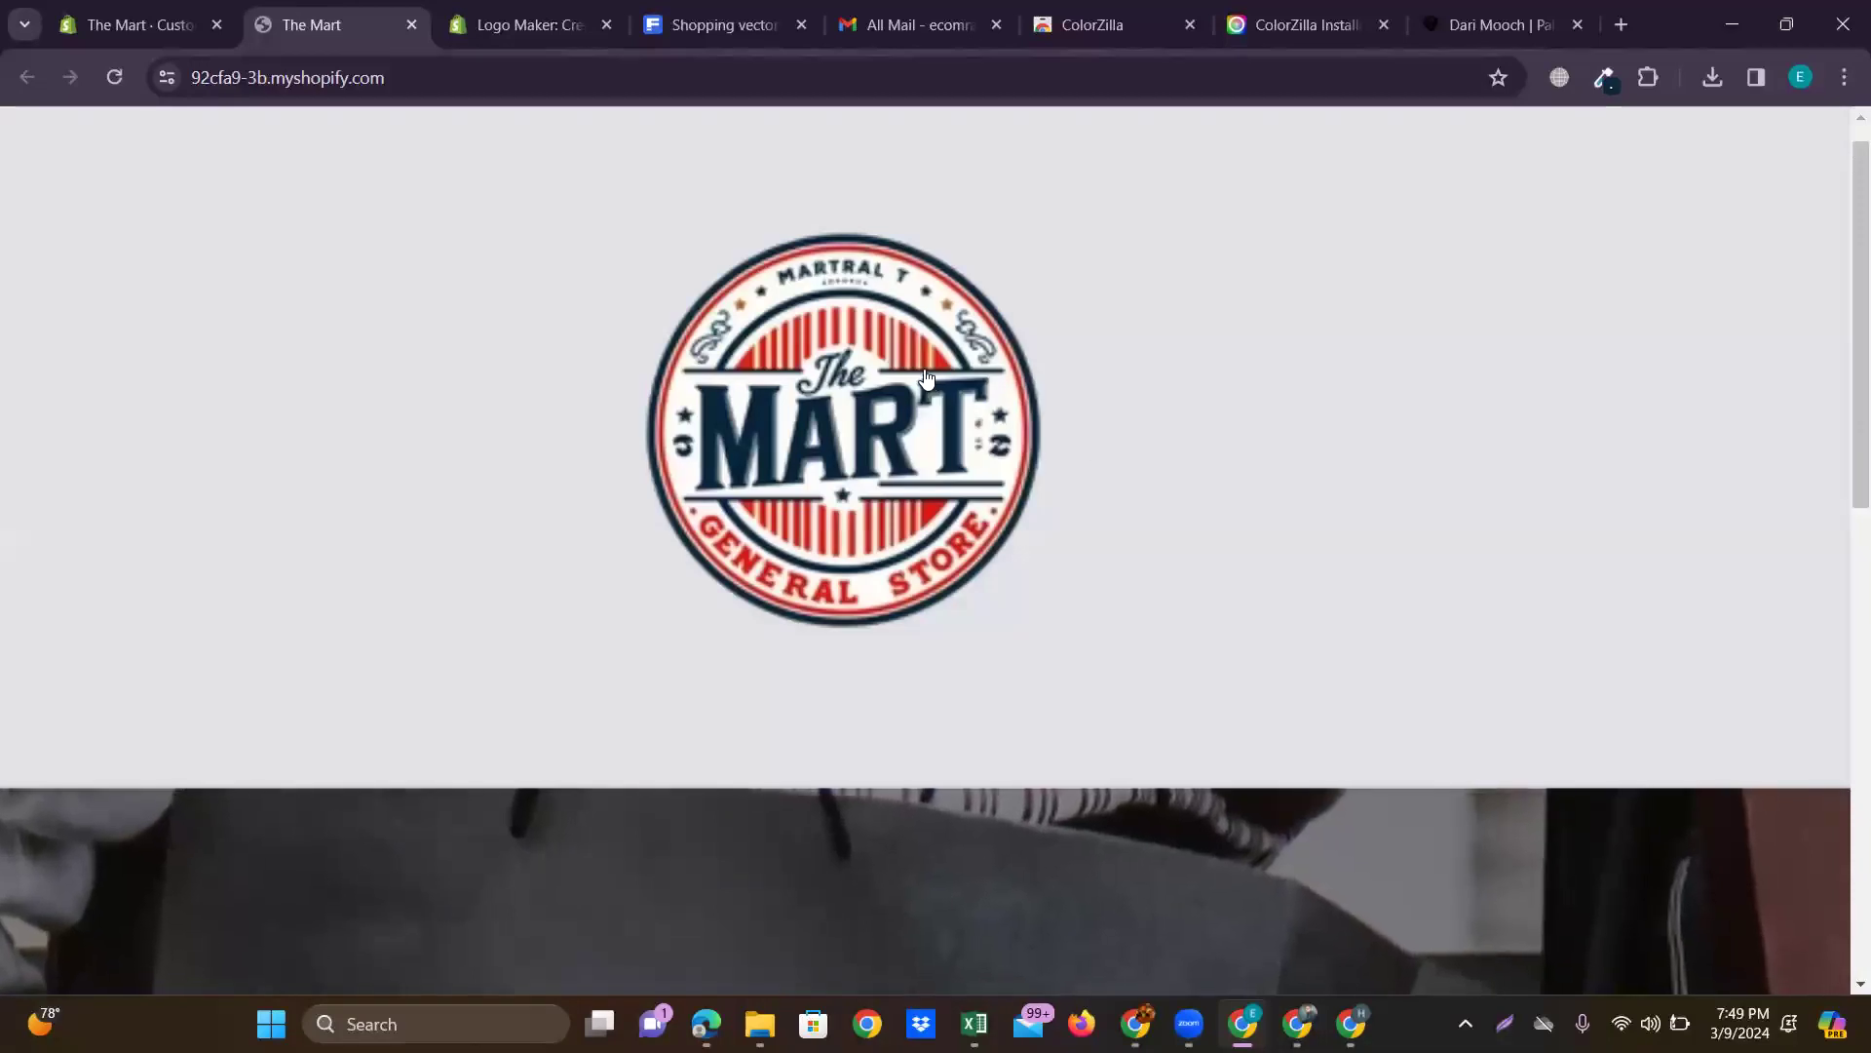
click(1606, 78)
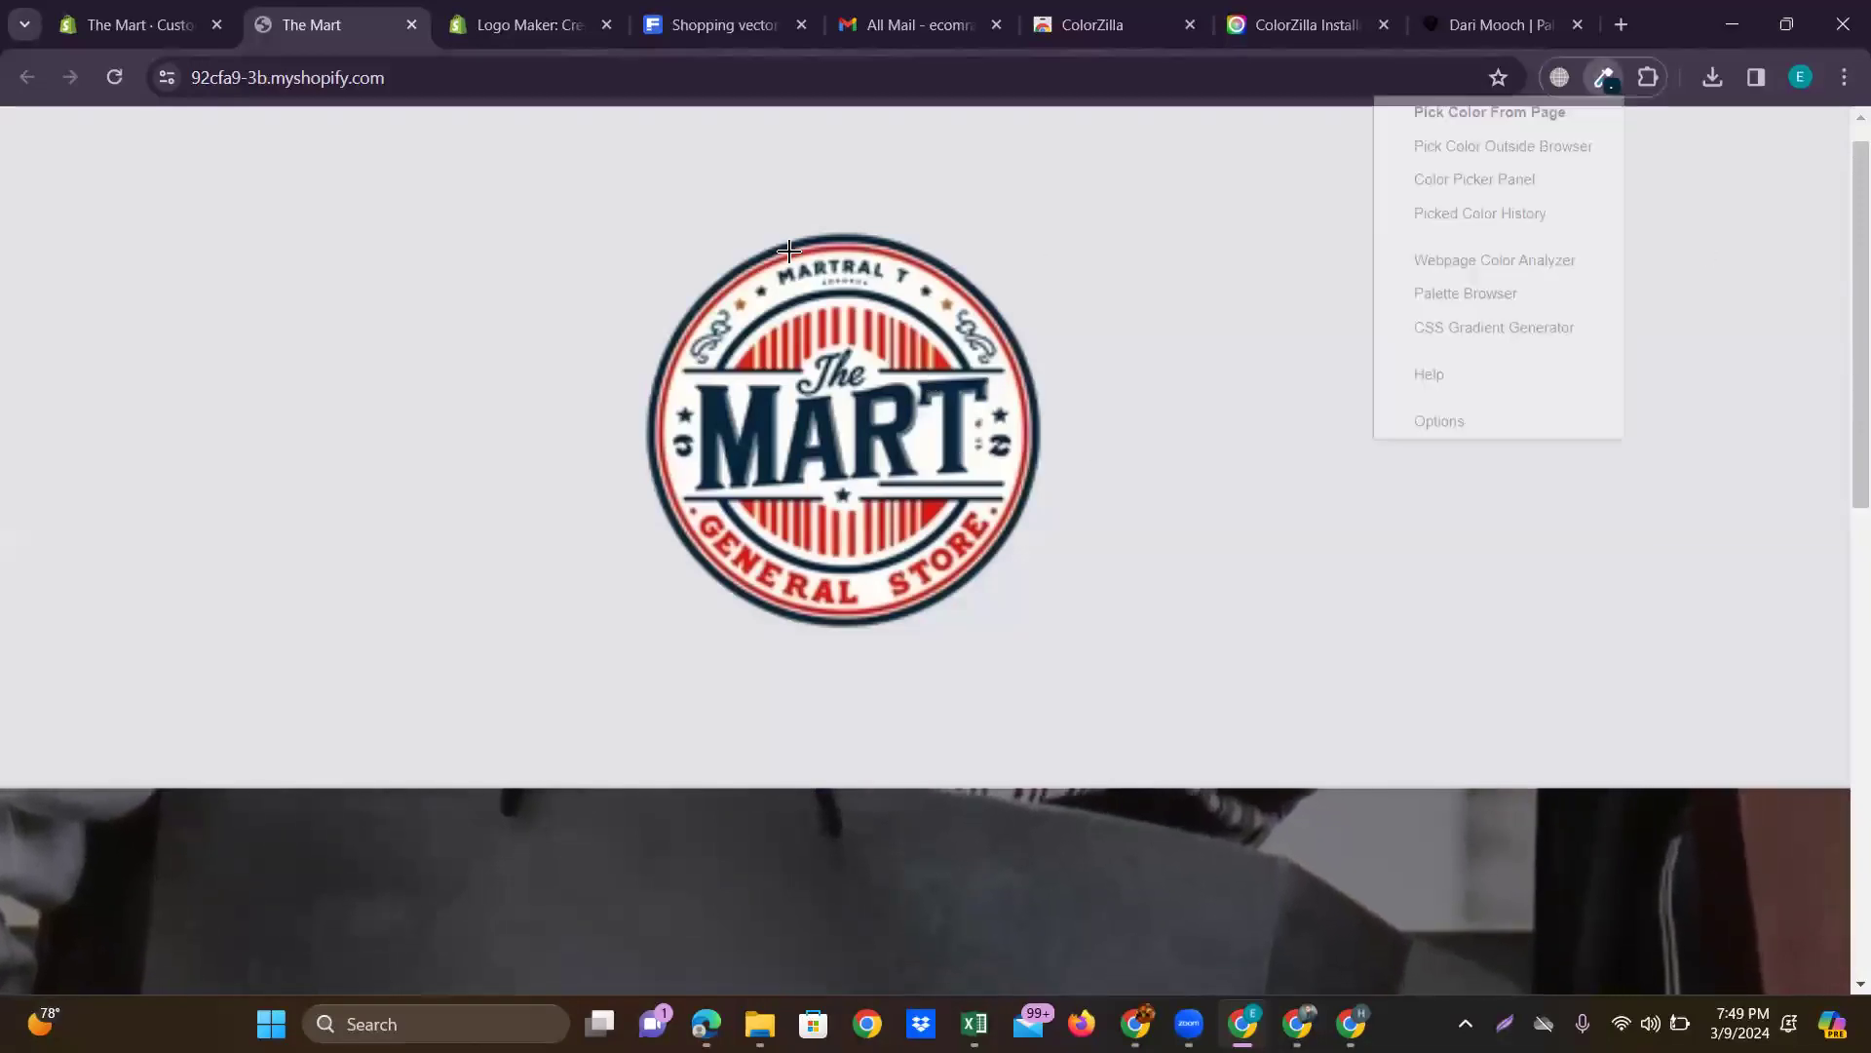
click(1486, 113)
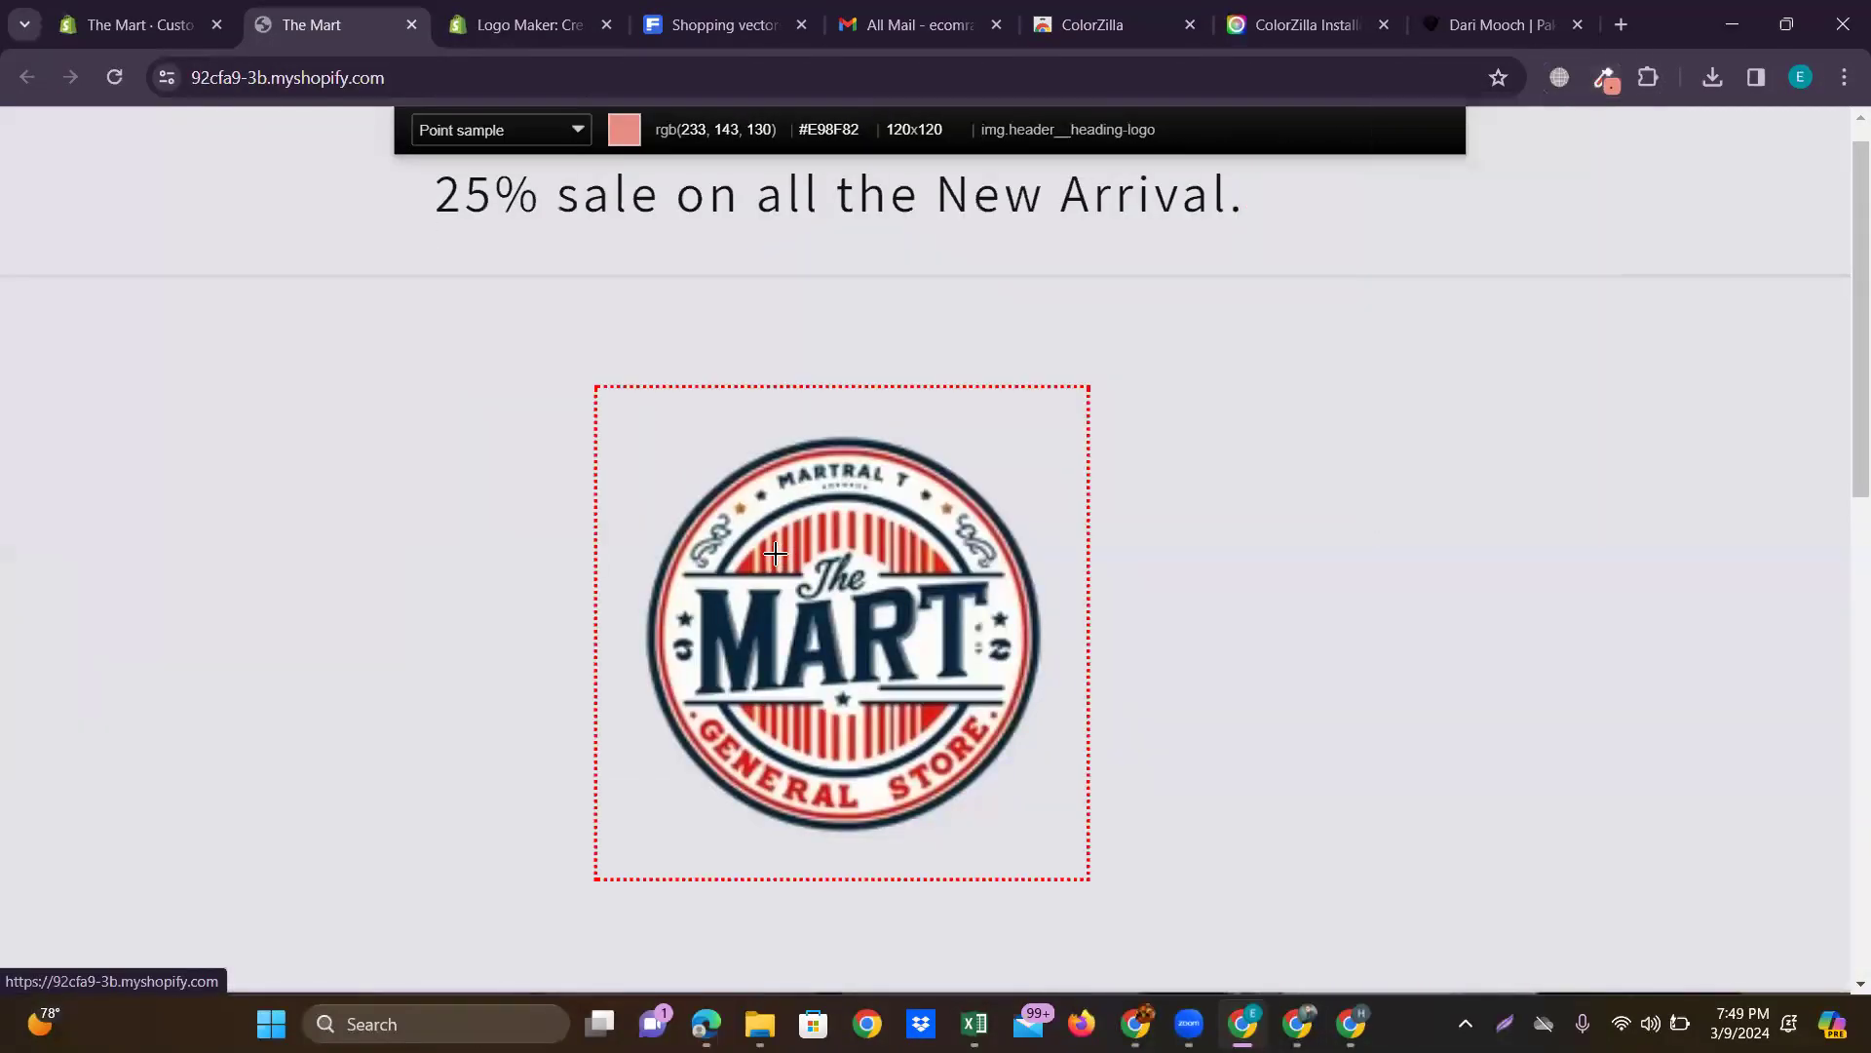
click(771, 553)
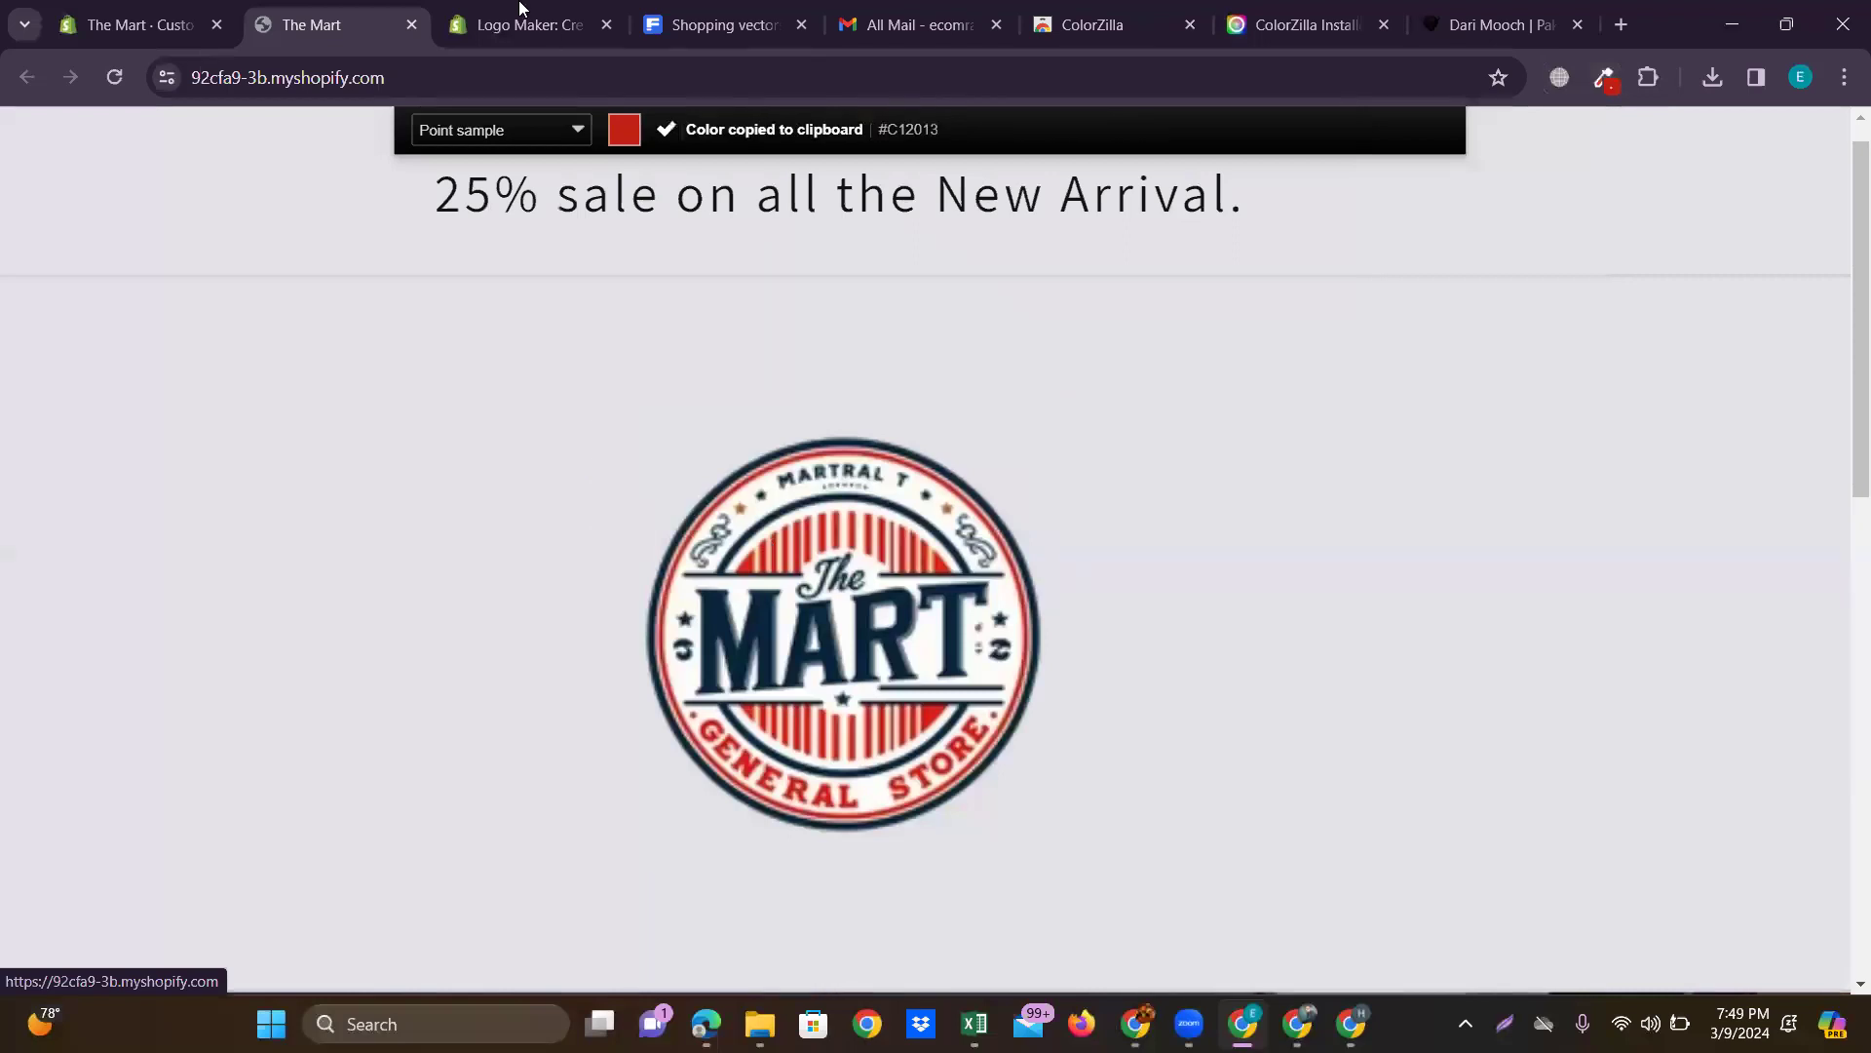
Set Scheme 1's background color to #C12013 in the theme editor, save the theme, and inspect the header around the logo.
click(151, 8)
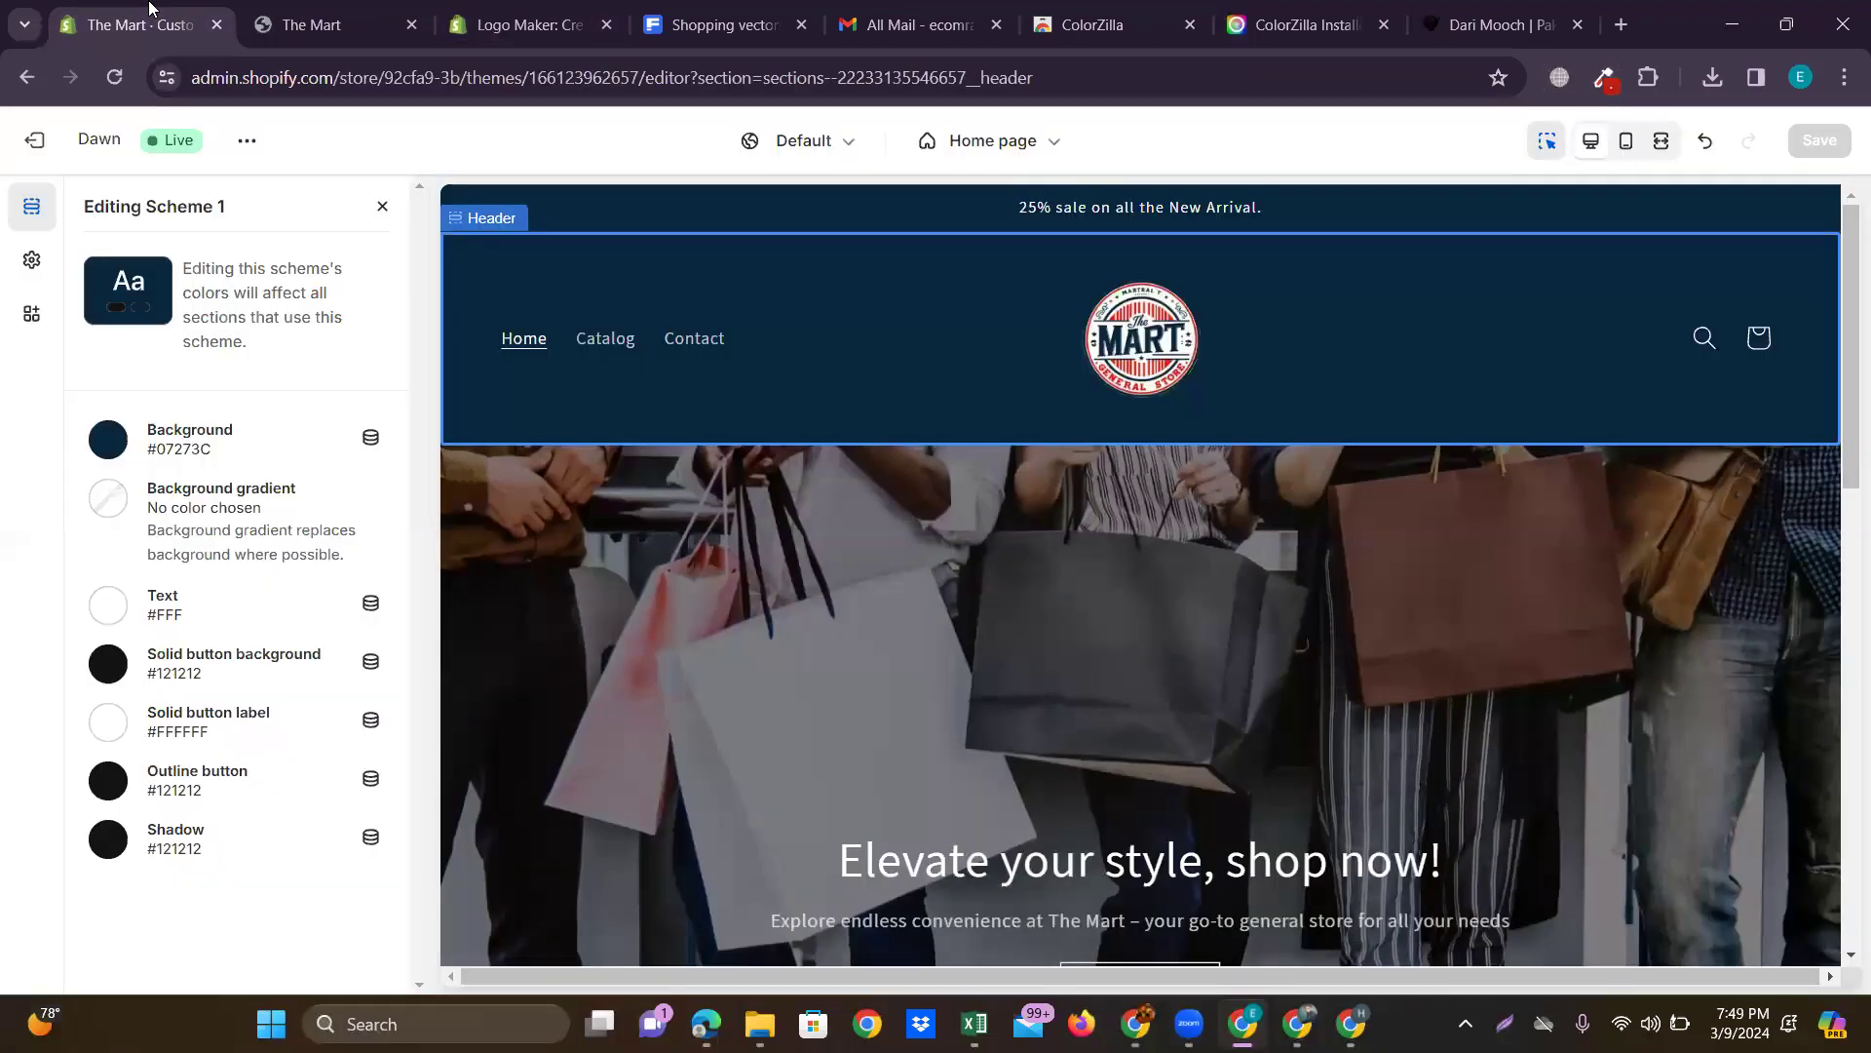
click(186, 447)
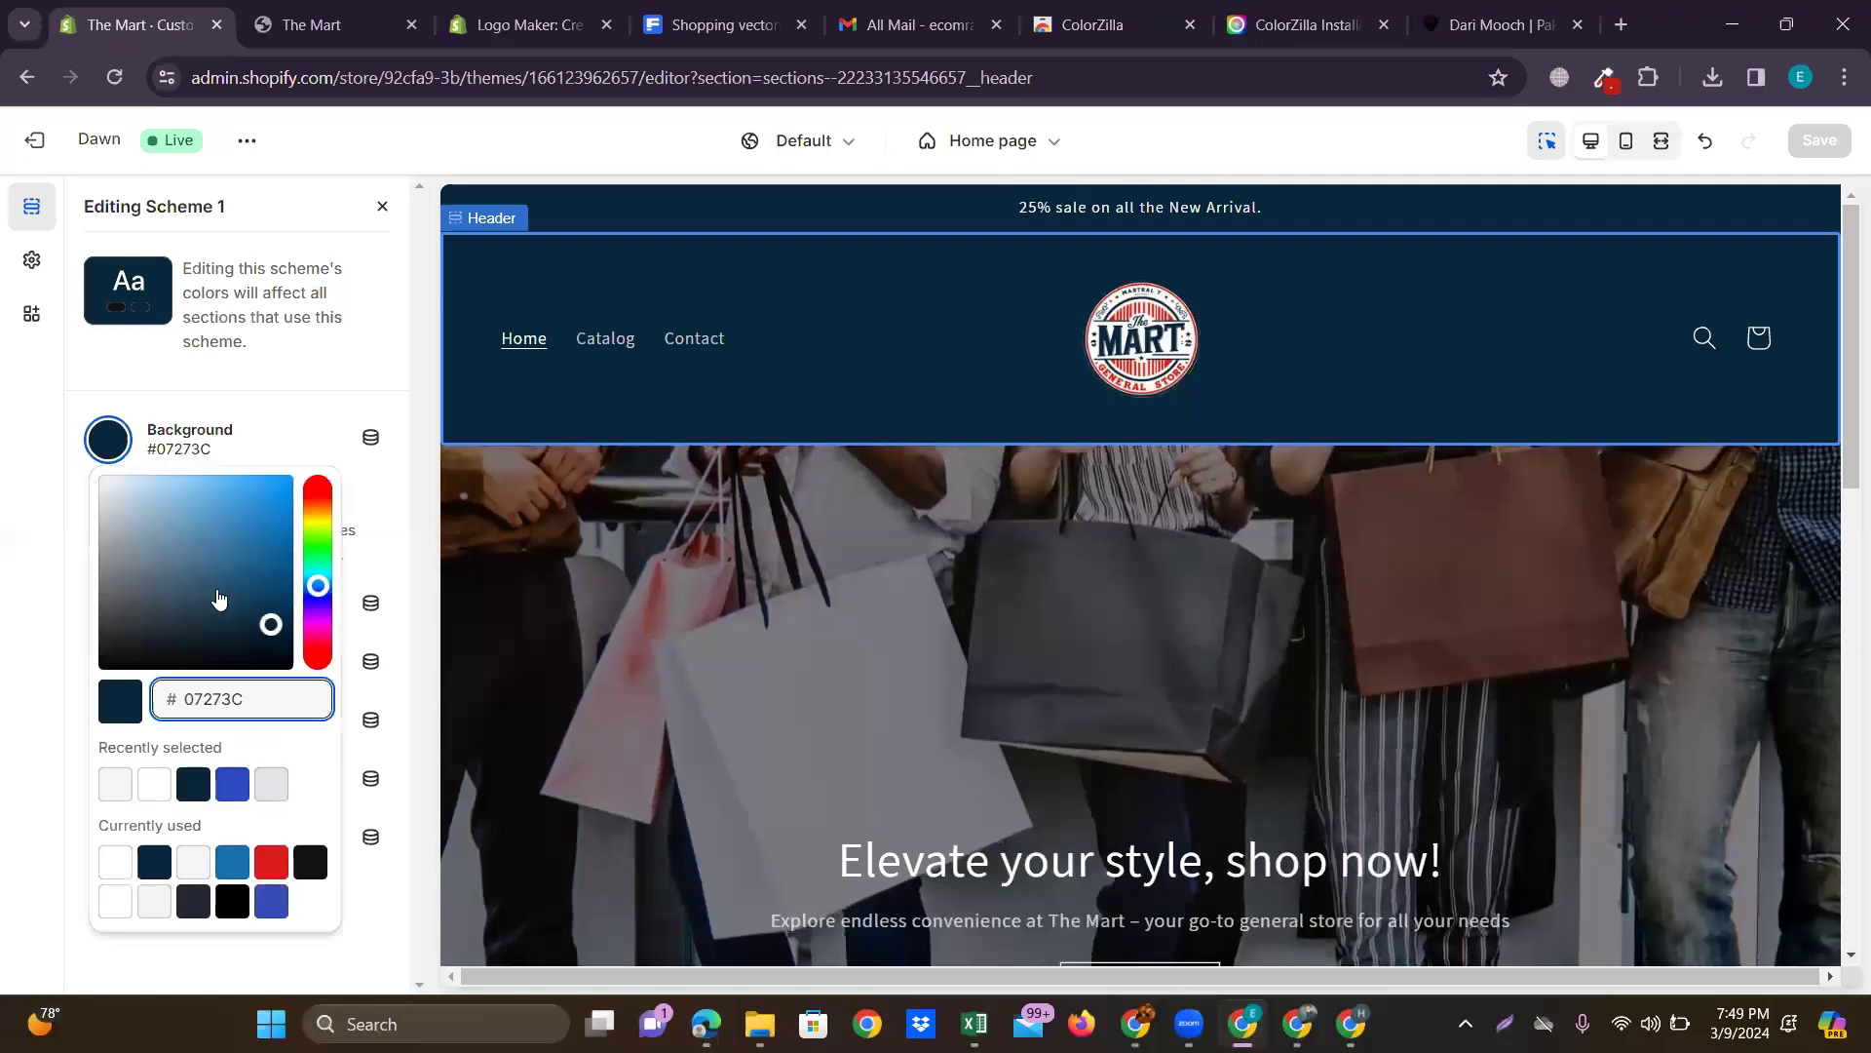
key(BackSpace)
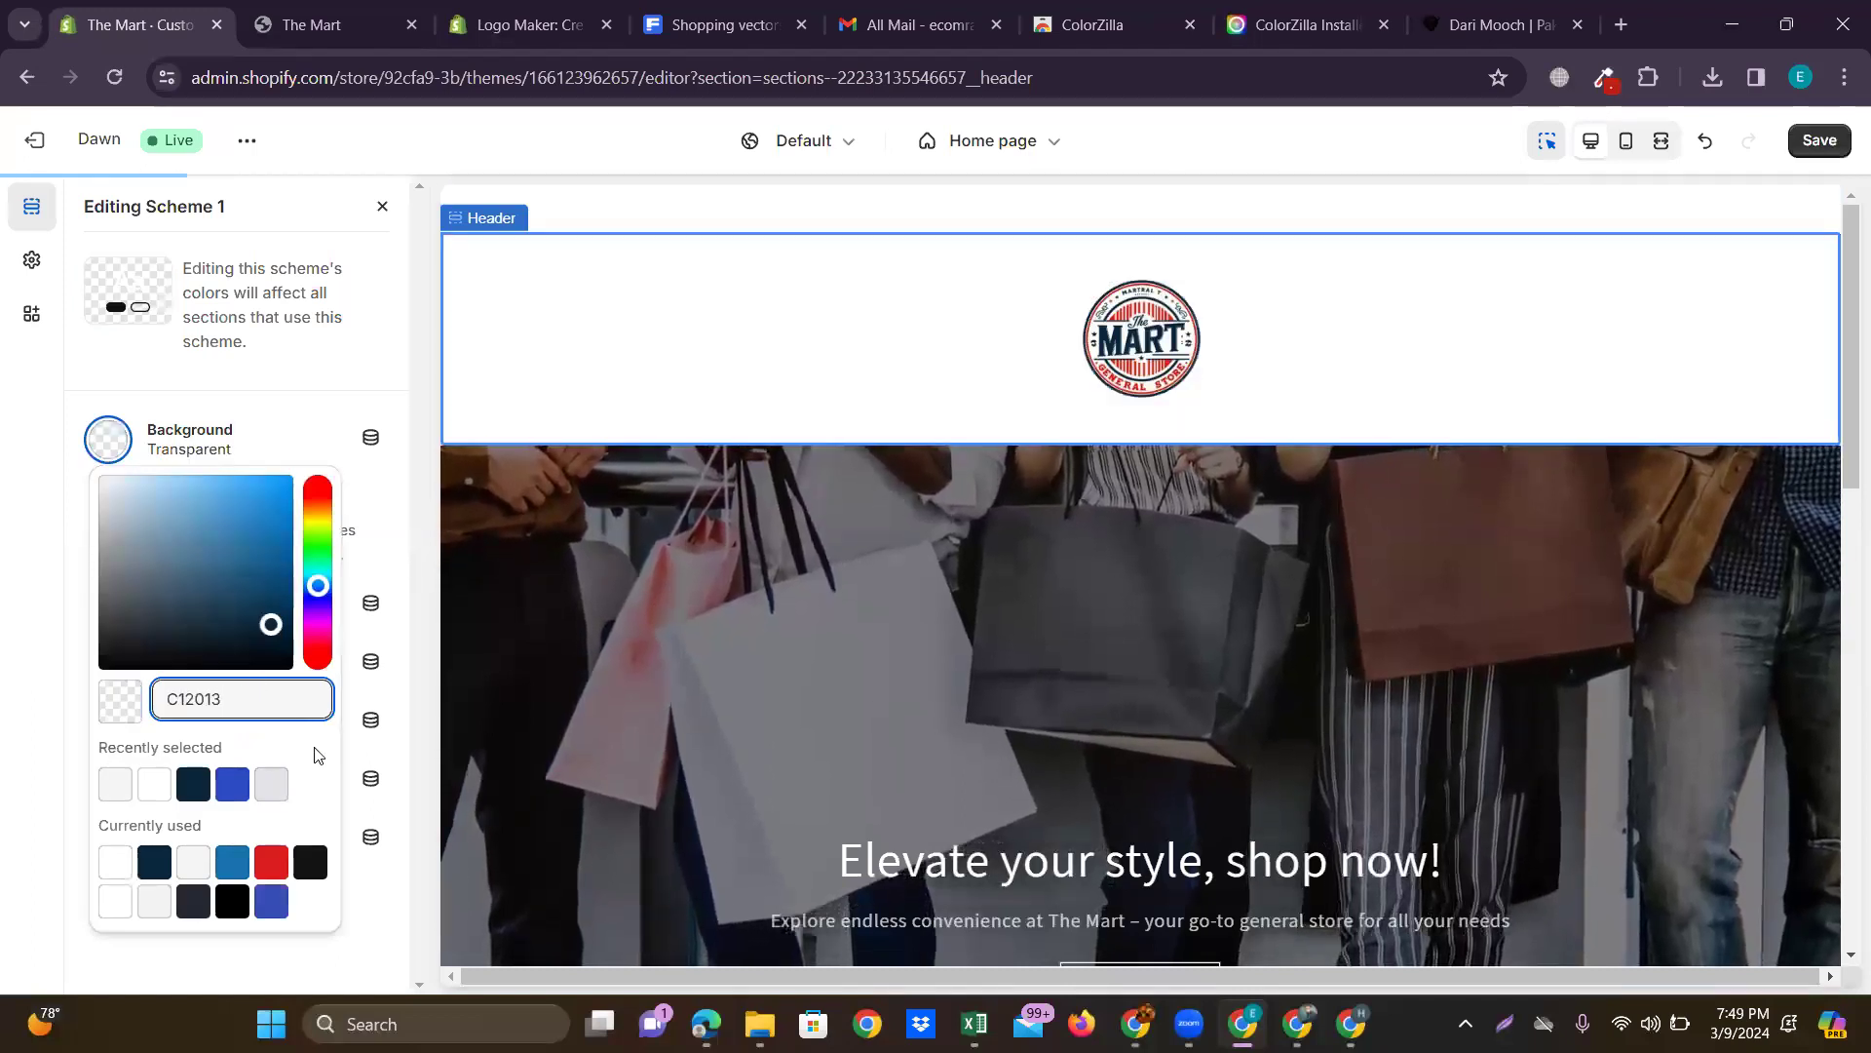
key(Return)
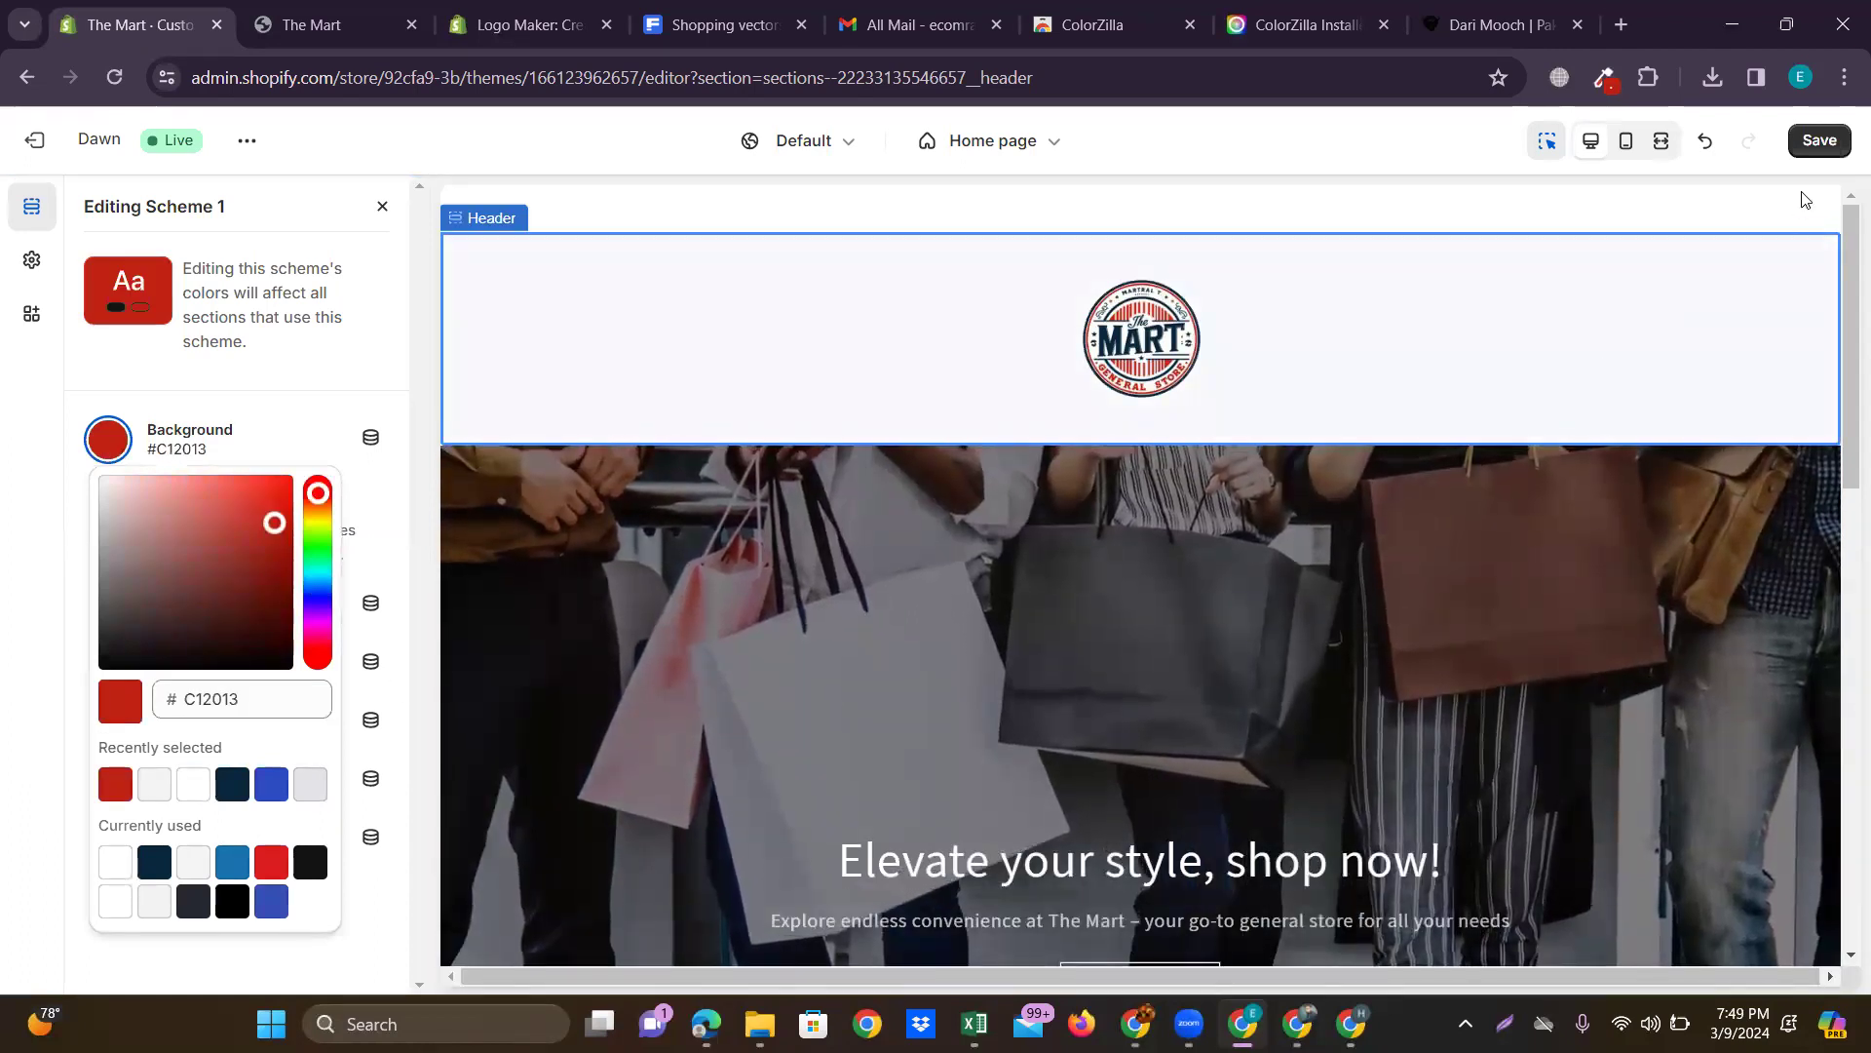
click(1818, 141)
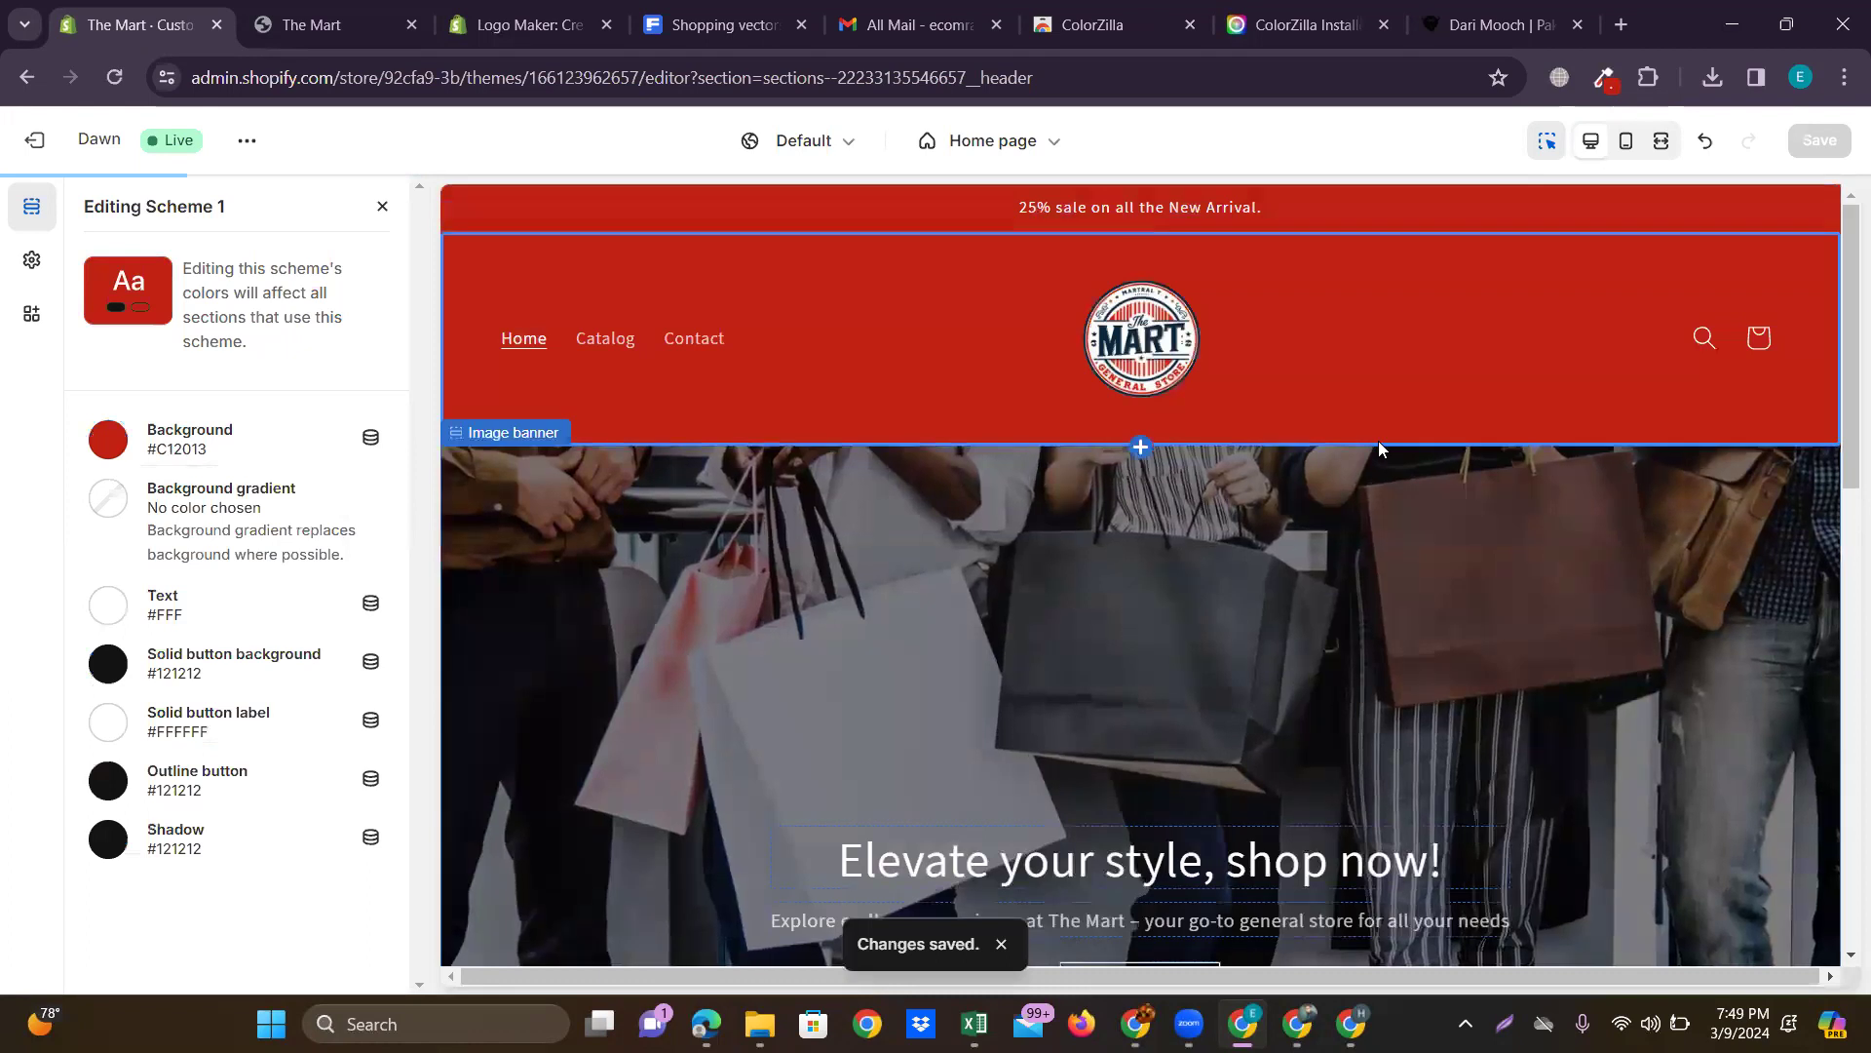
scroll(1378, 449, up, 5)
scroll(1019, 487, up, 2)
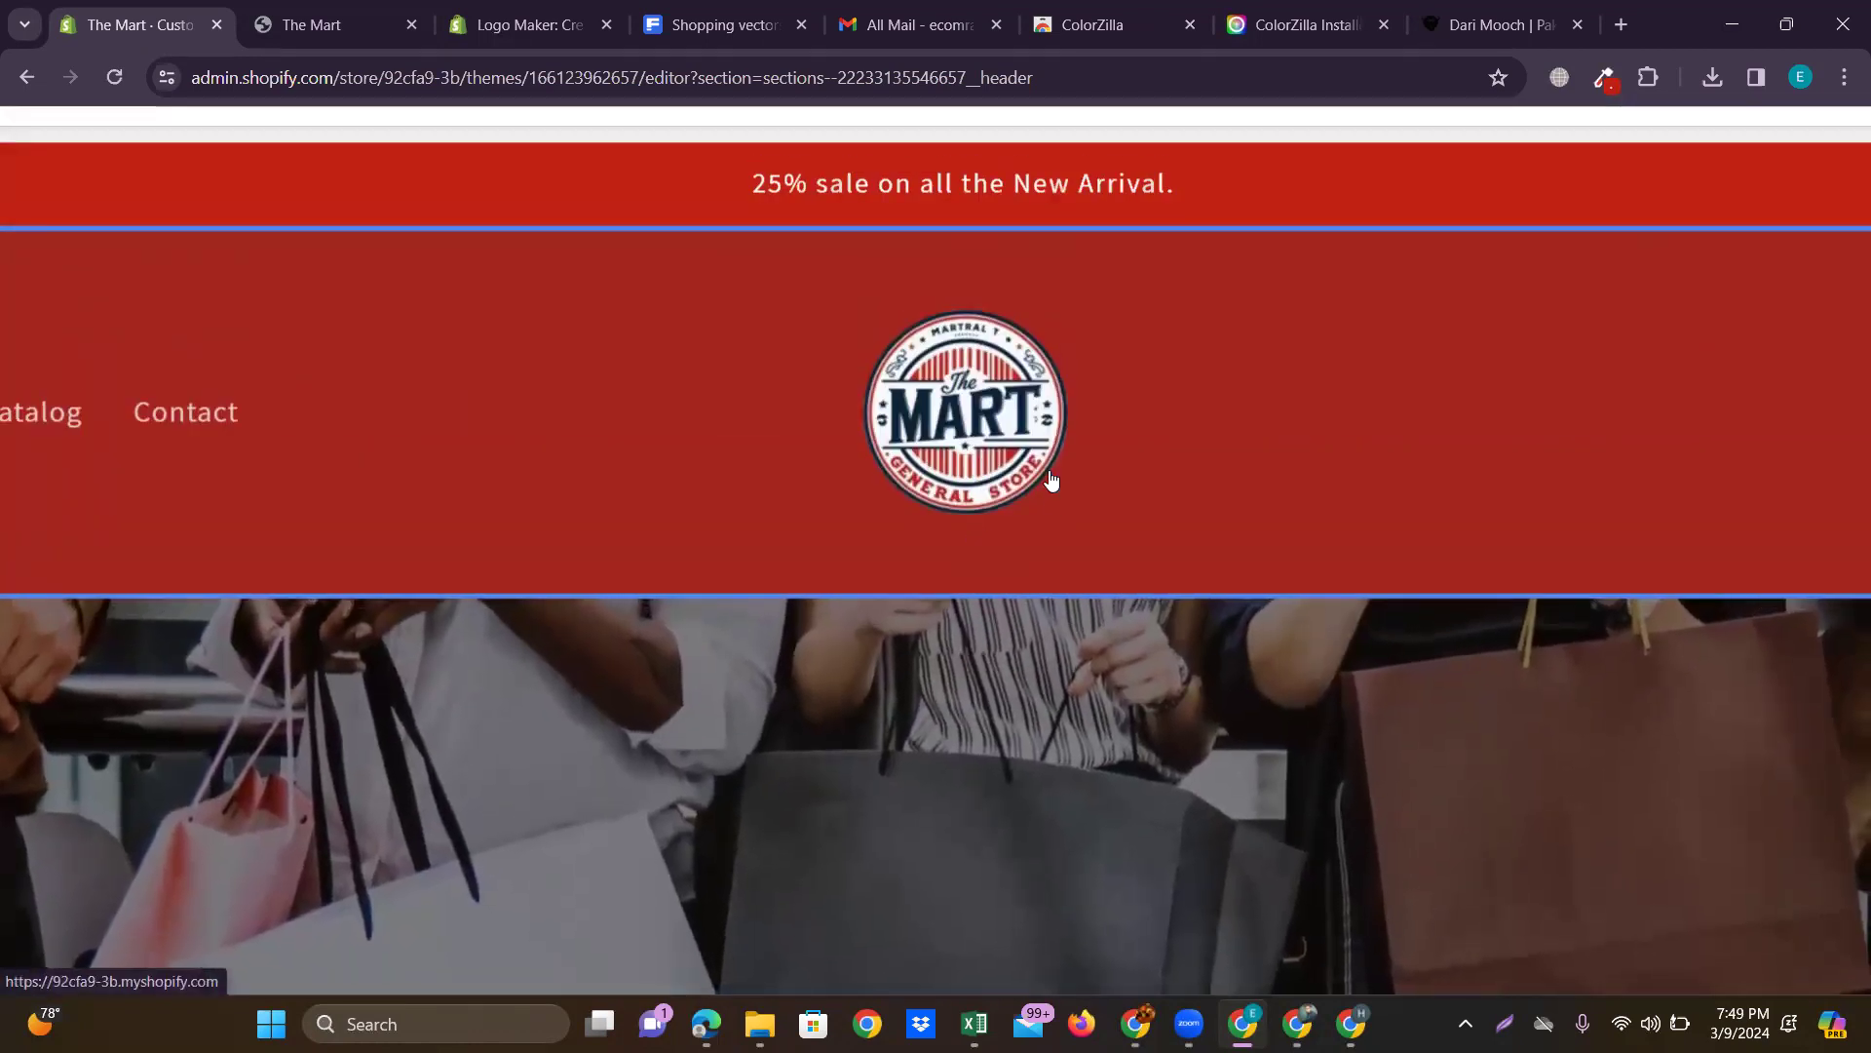
scroll(1177, 451, up, 1)
scroll(1178, 448, down, 5)
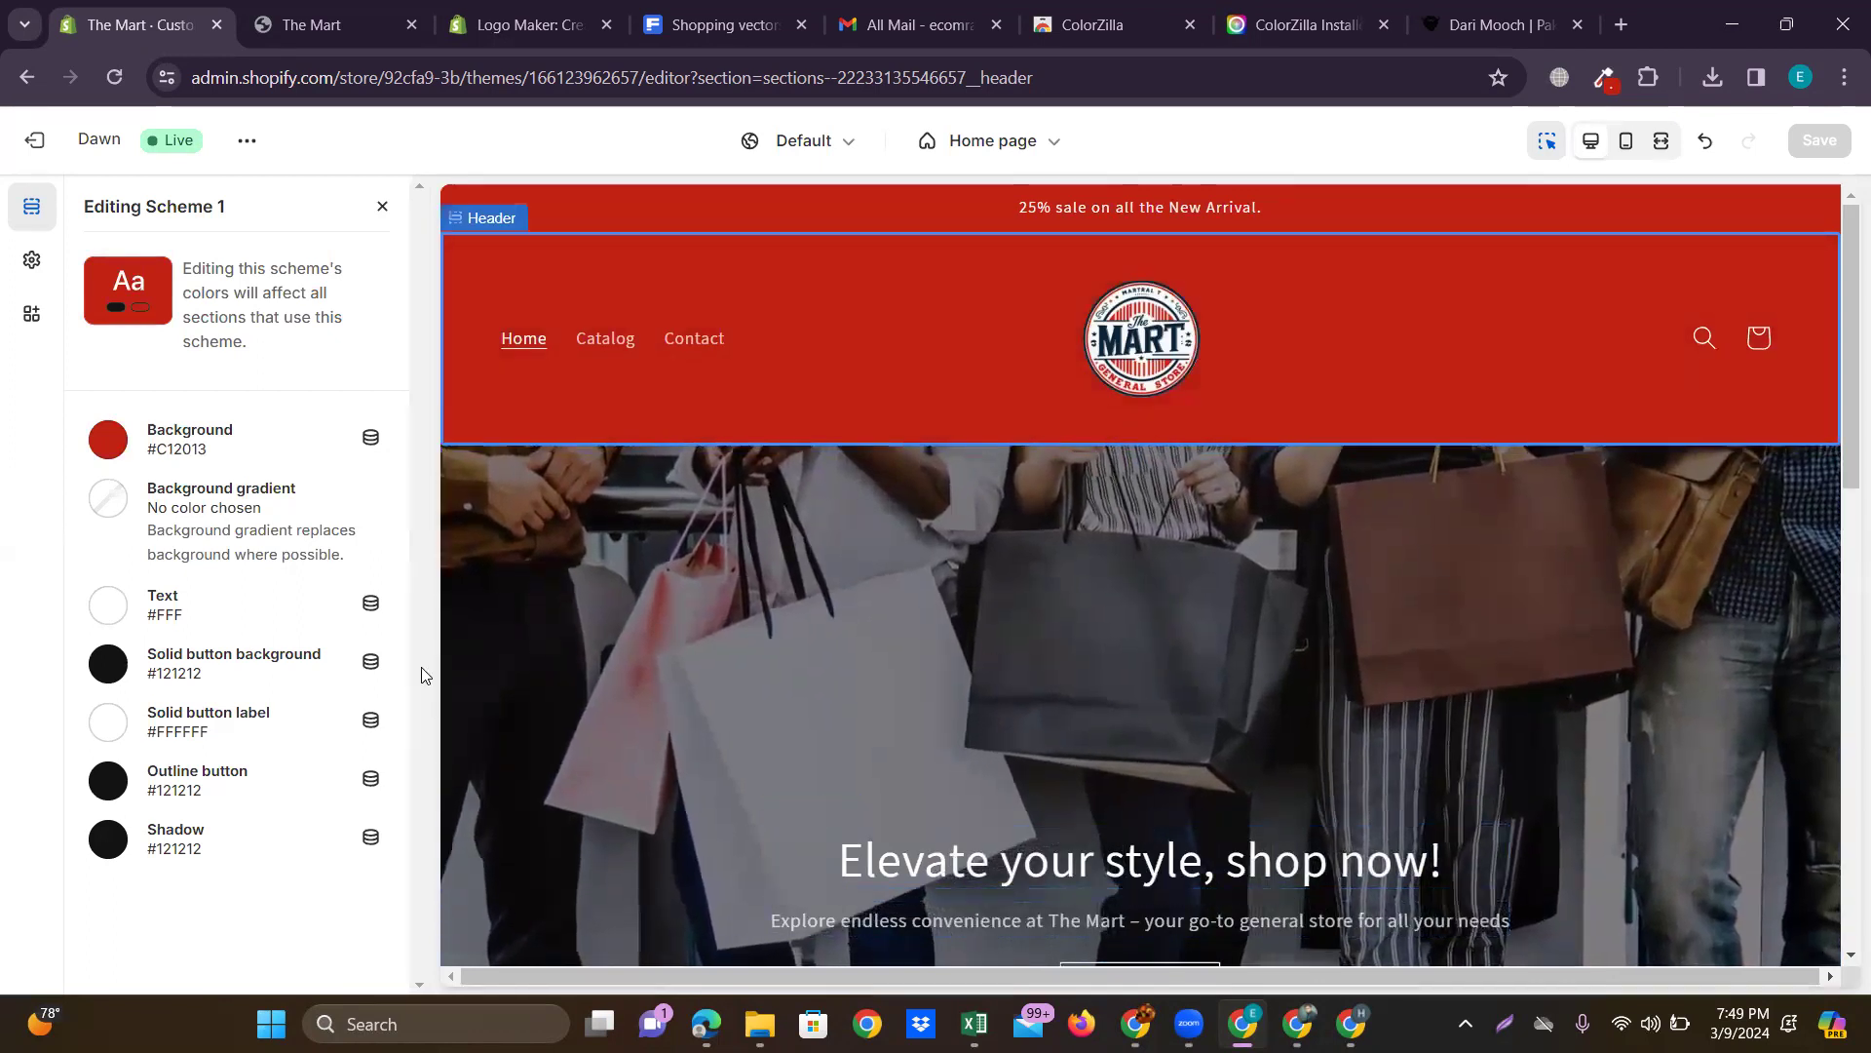
Try the navy #07273C for Scheme 1's background, settle on the light gray #E2E3E7, and save the theme.
click(188, 445)
click(233, 784)
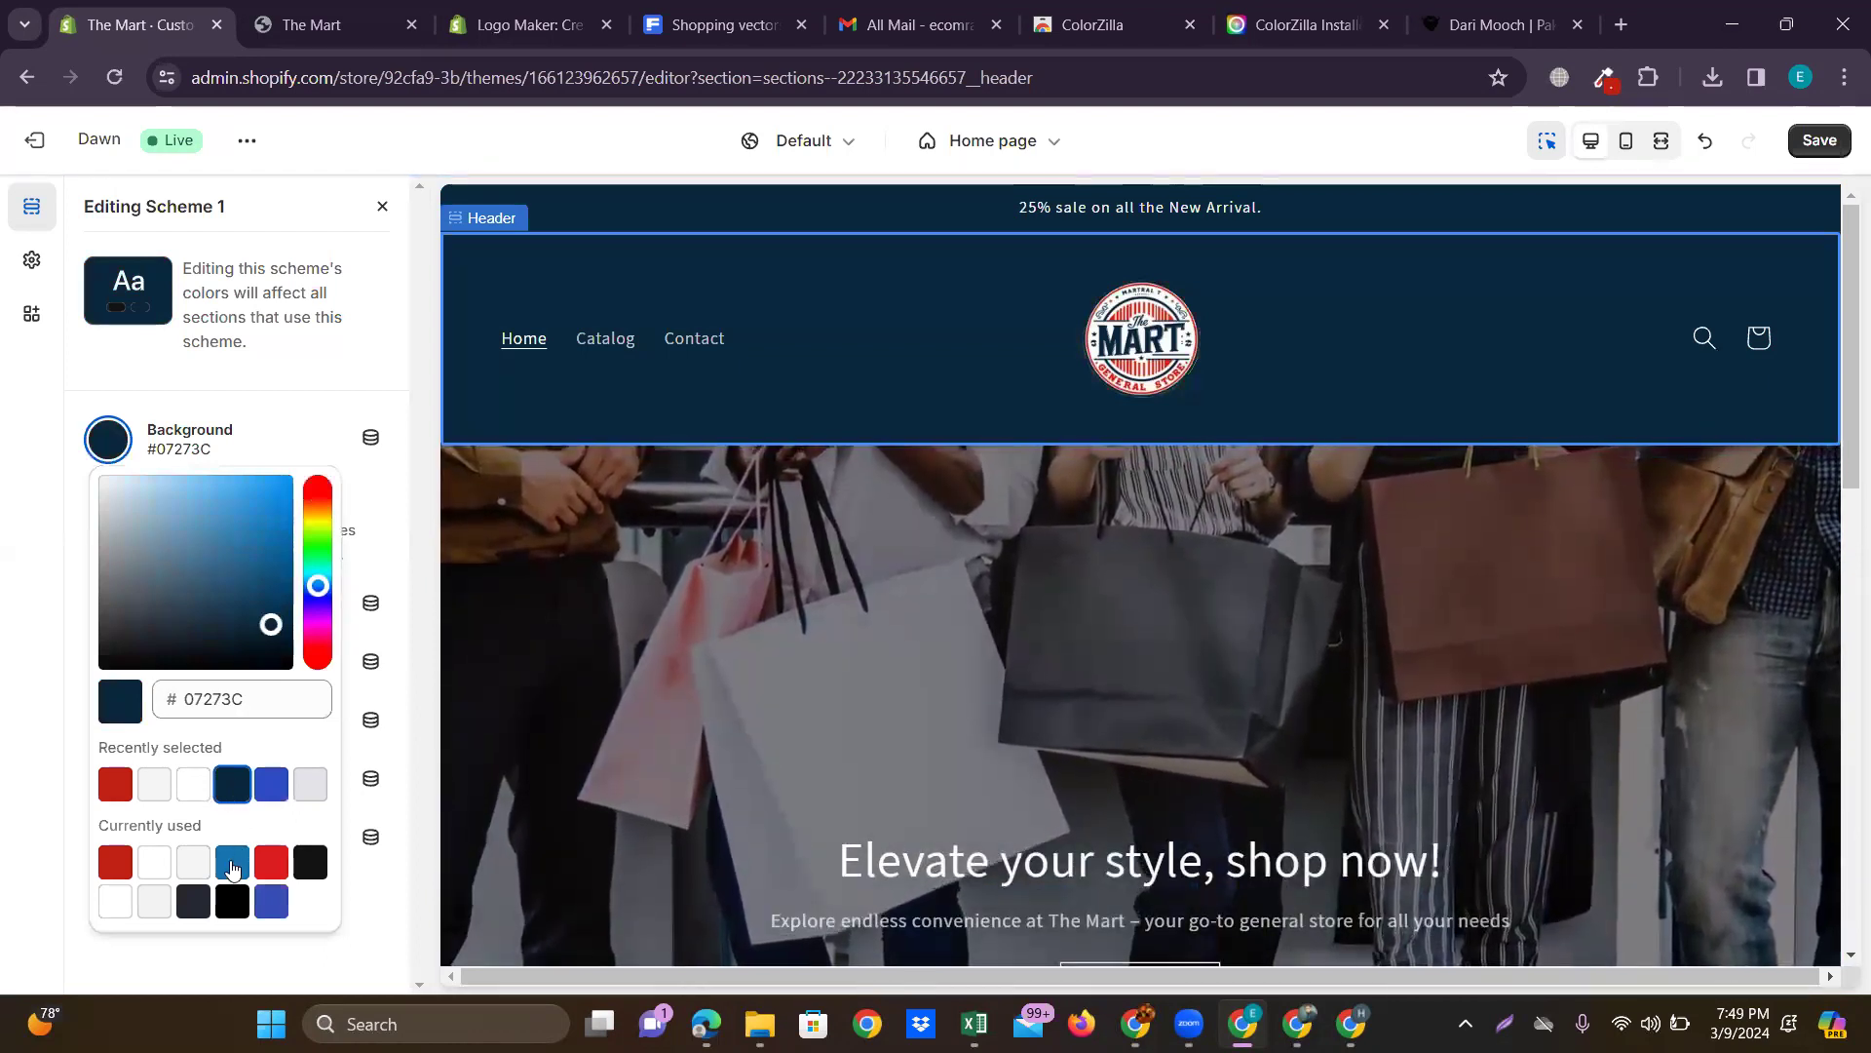
click(309, 791)
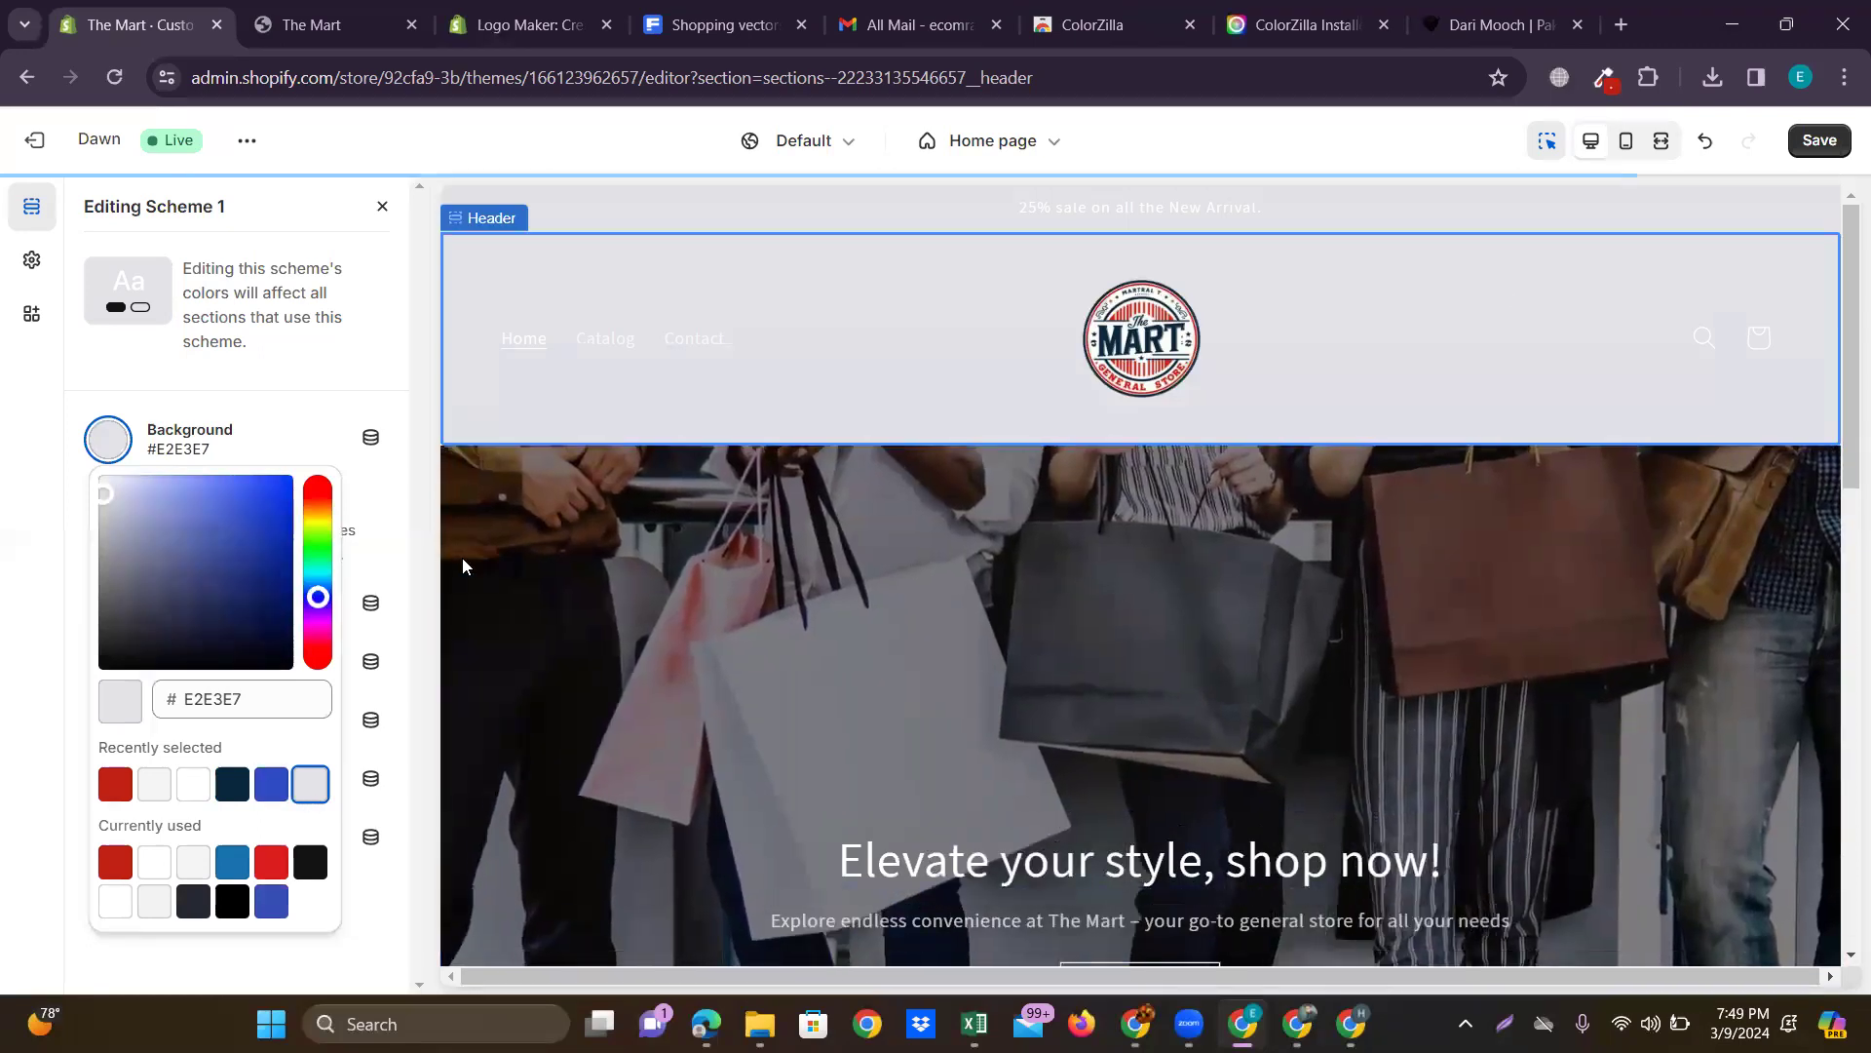
click(1818, 139)
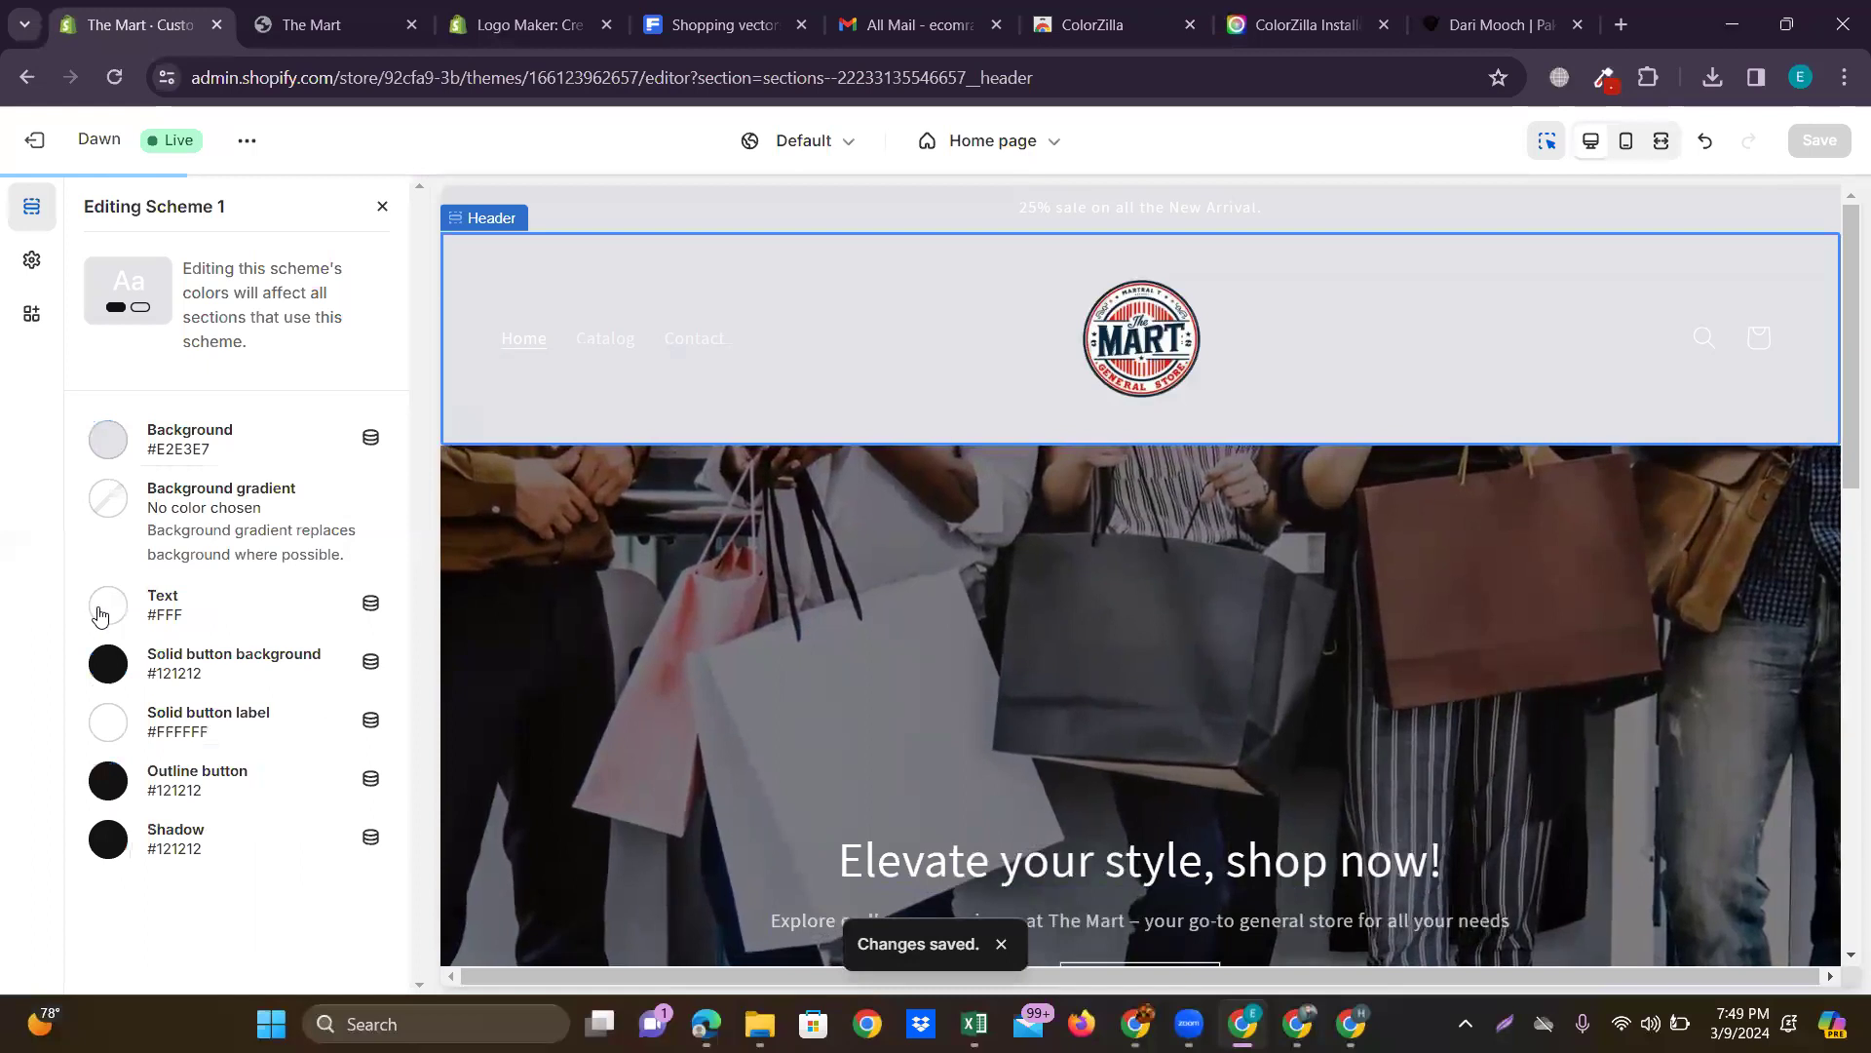
Set Scheme 1's text color to black #000000 and save the theme.
click(102, 609)
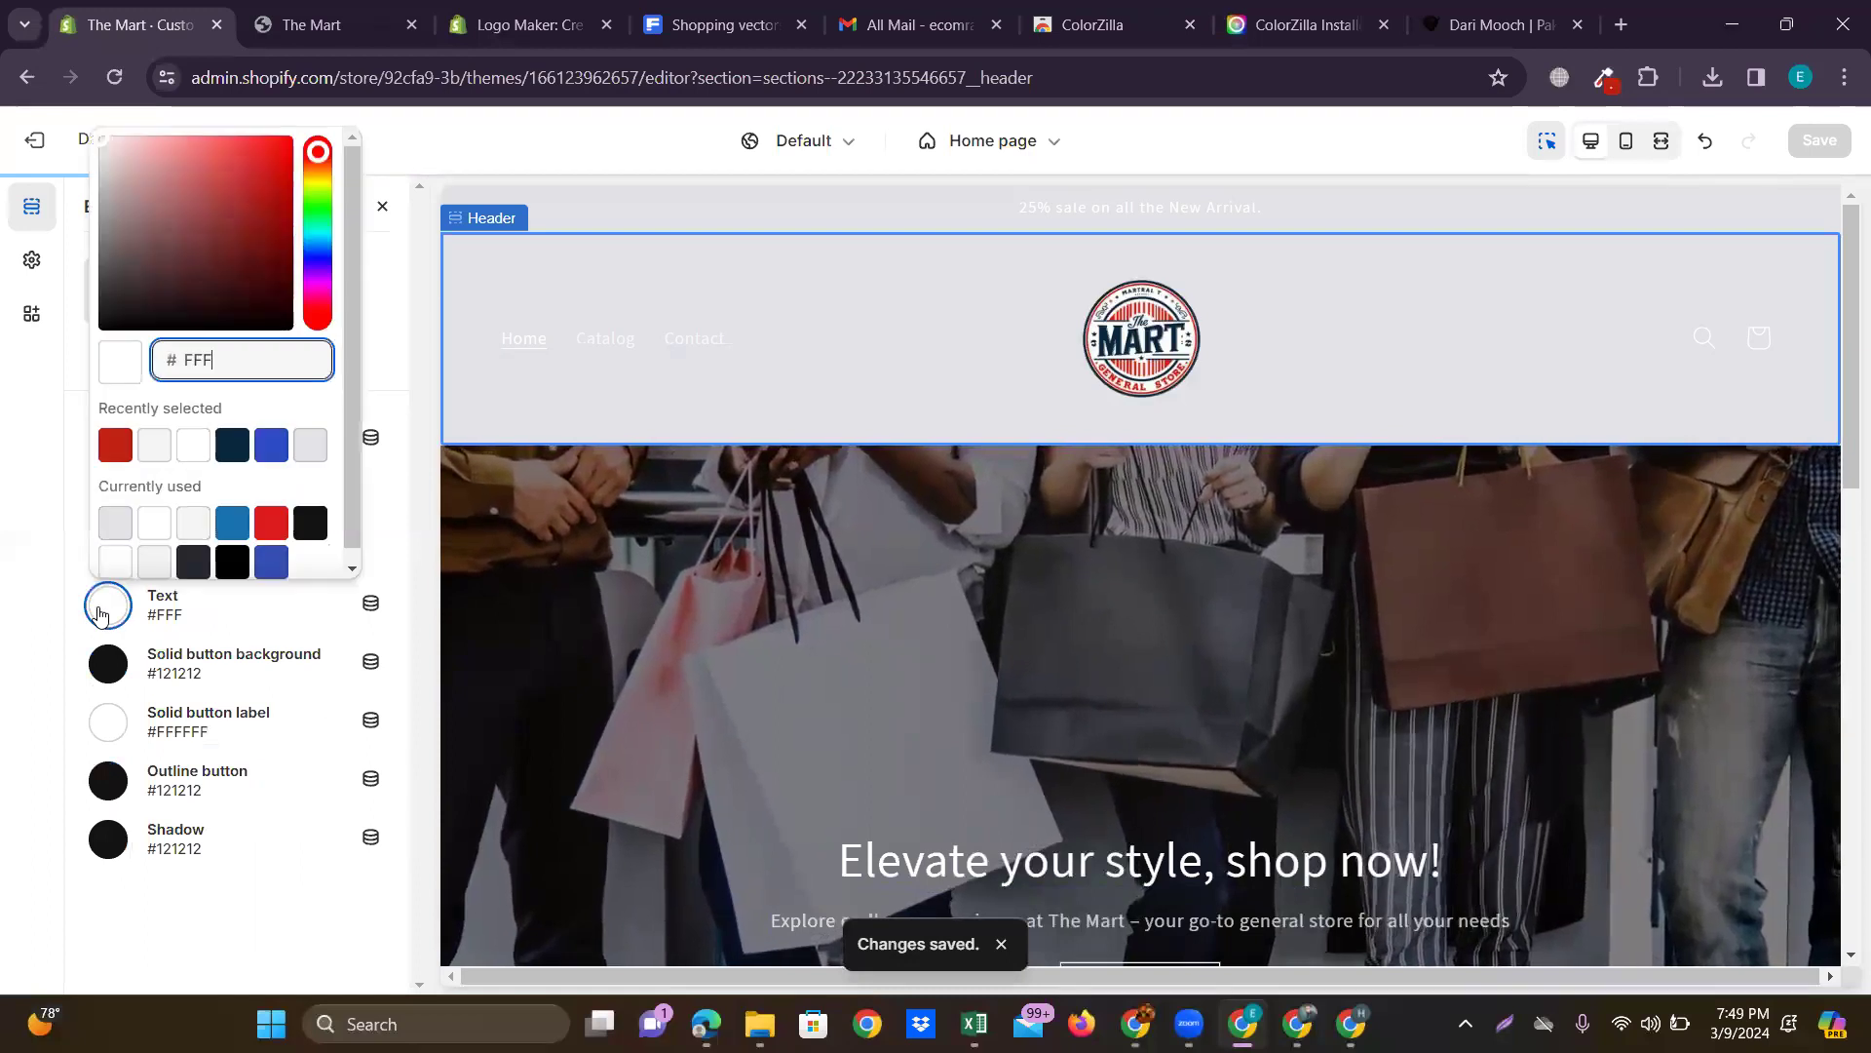
click(232, 563)
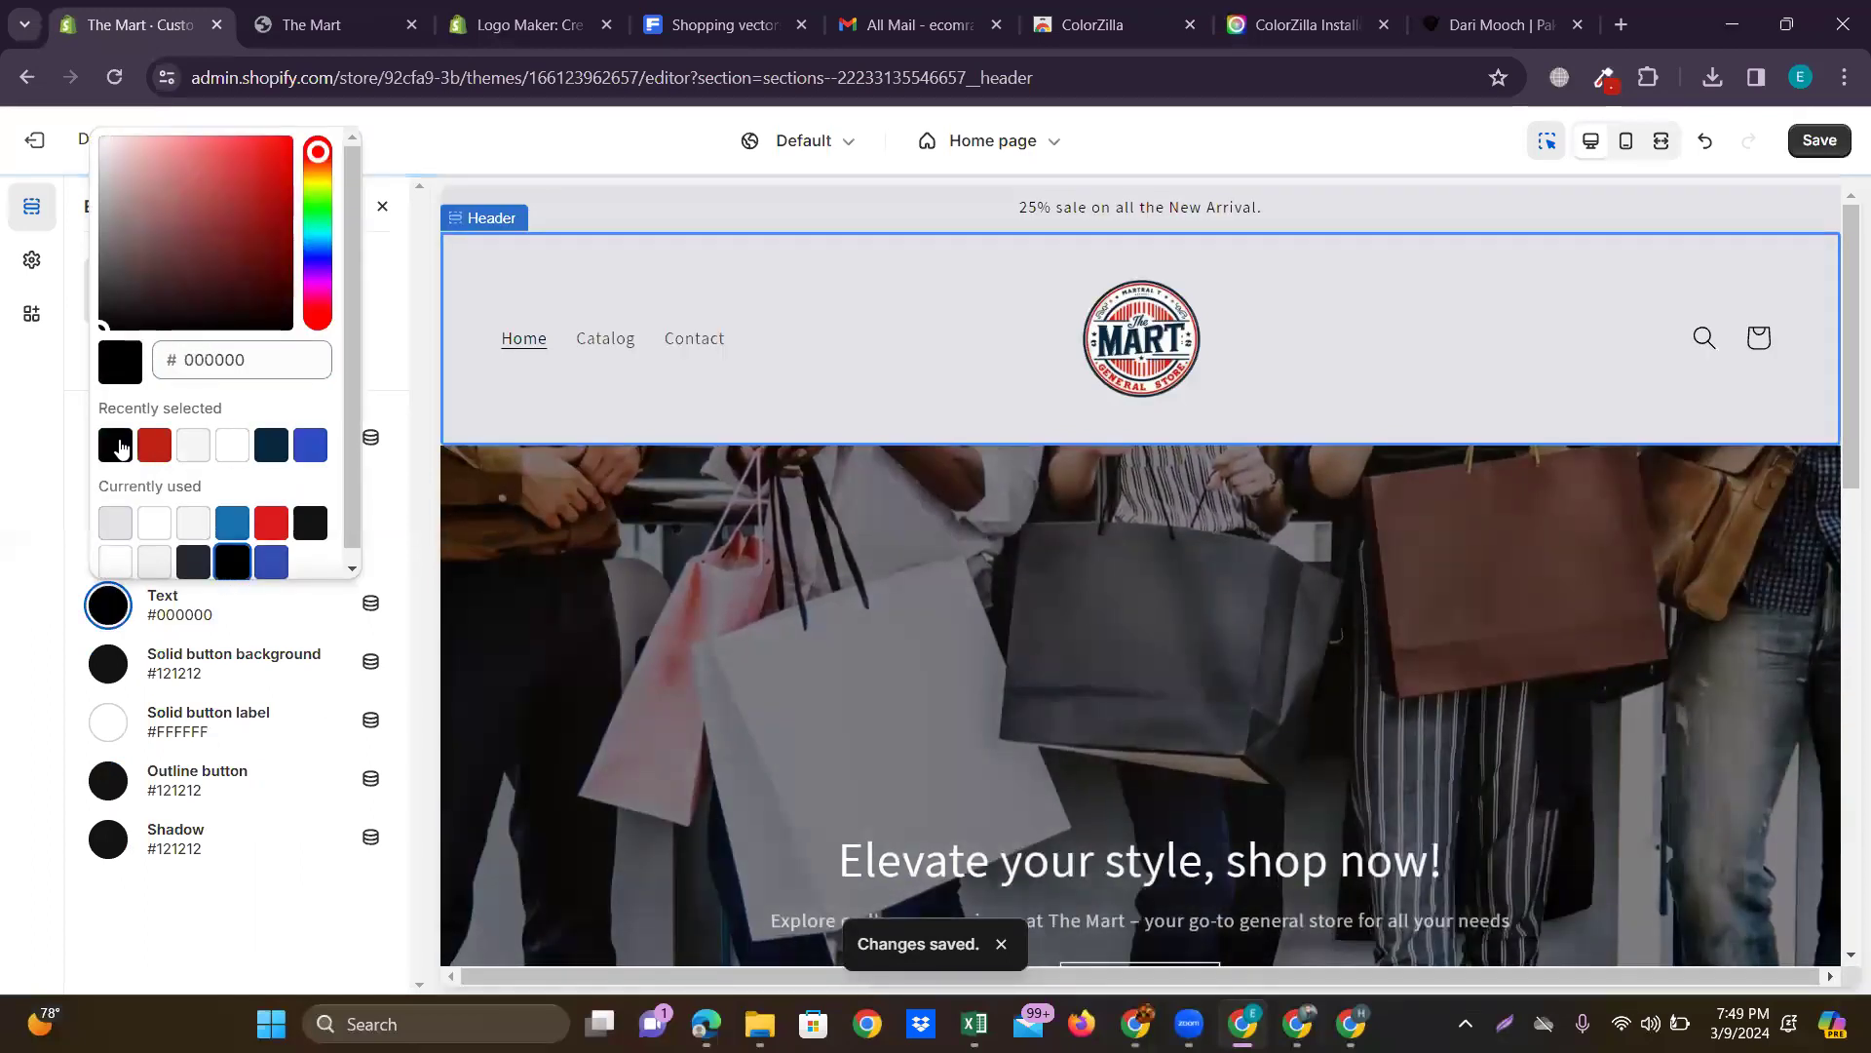
click(1819, 140)
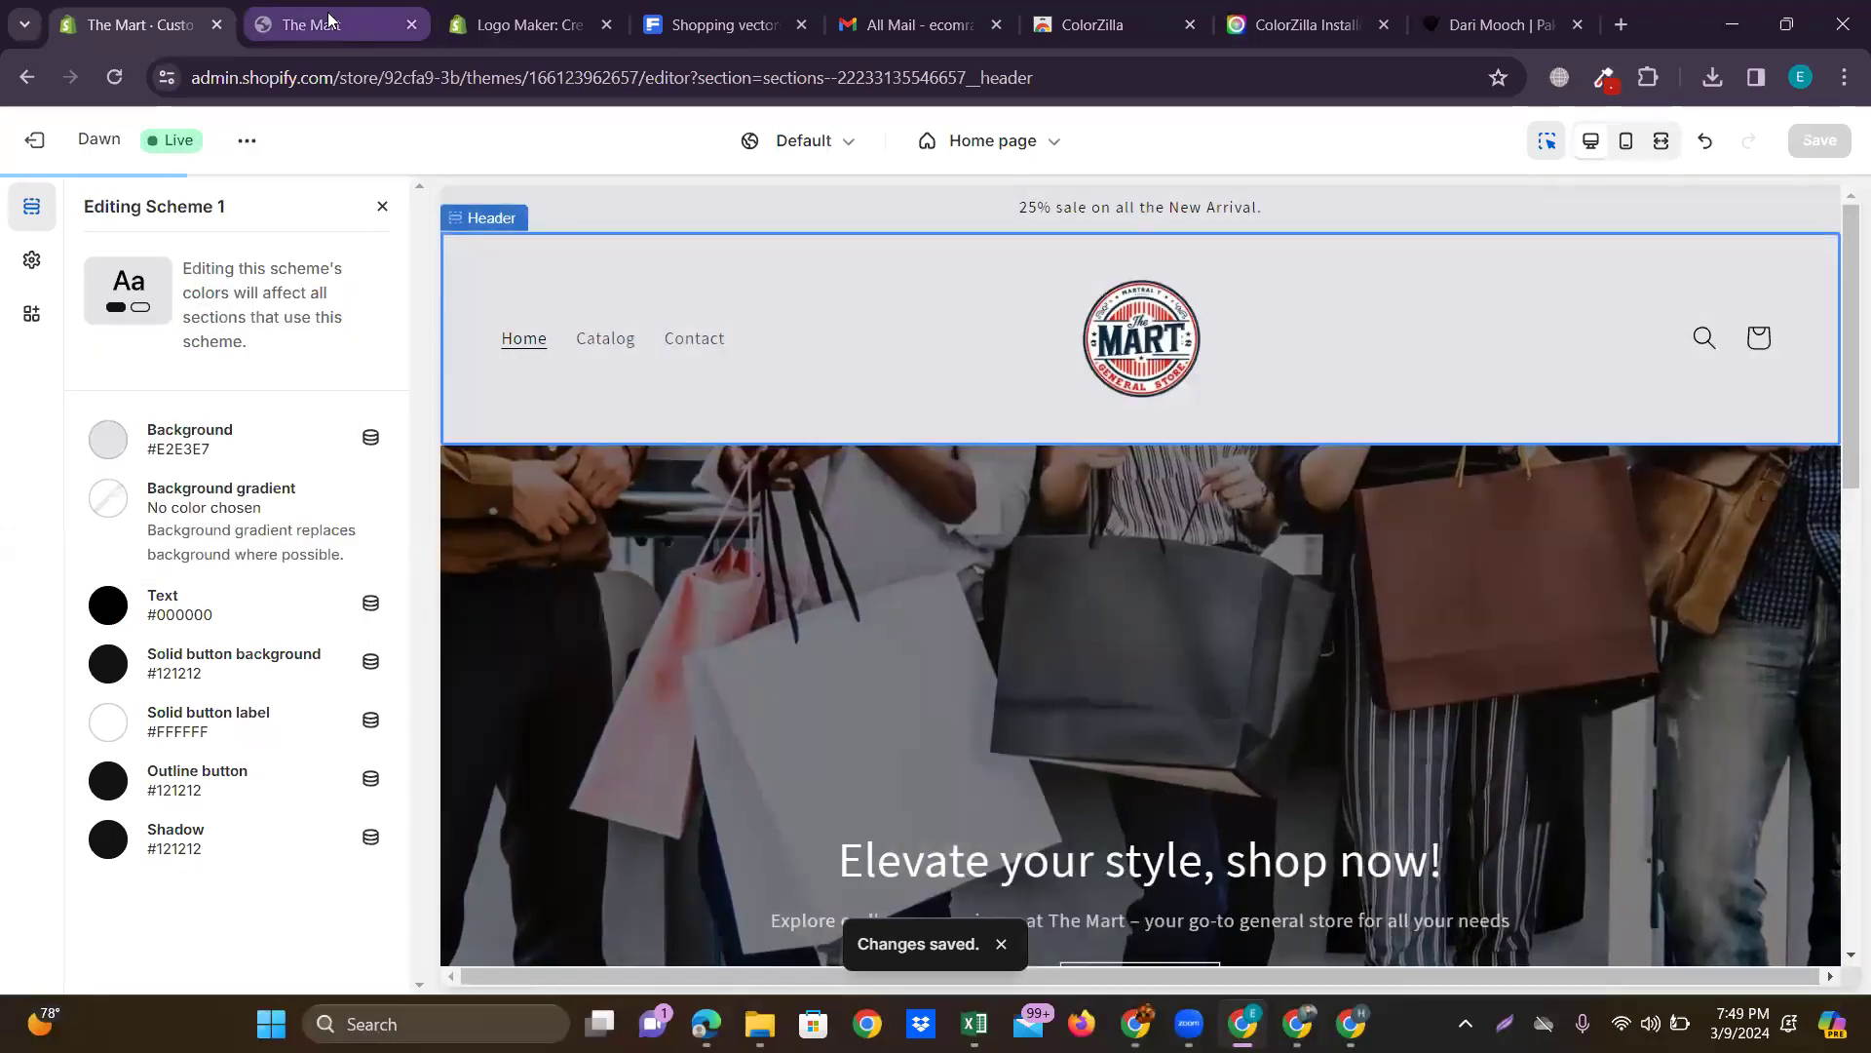
Reload The Mart's live storefront and review the home page from the header down to the footer.
click(329, 24)
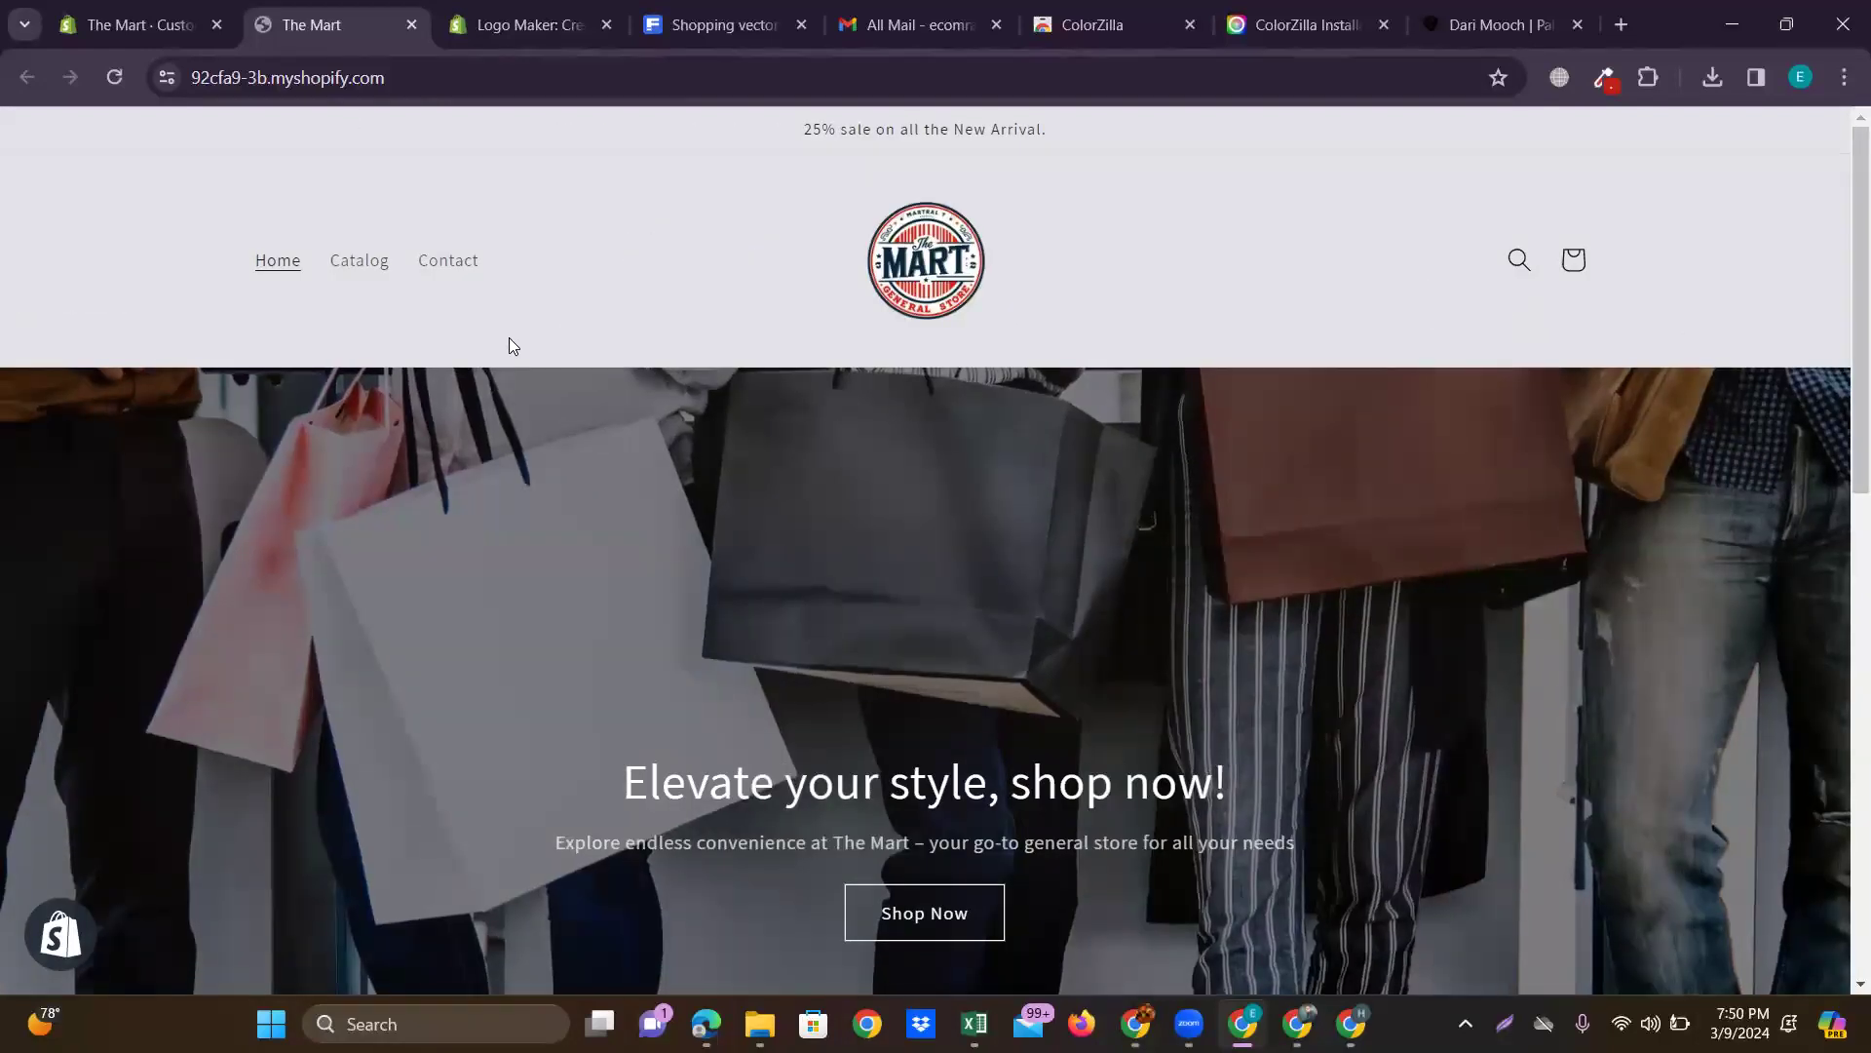
click(115, 78)
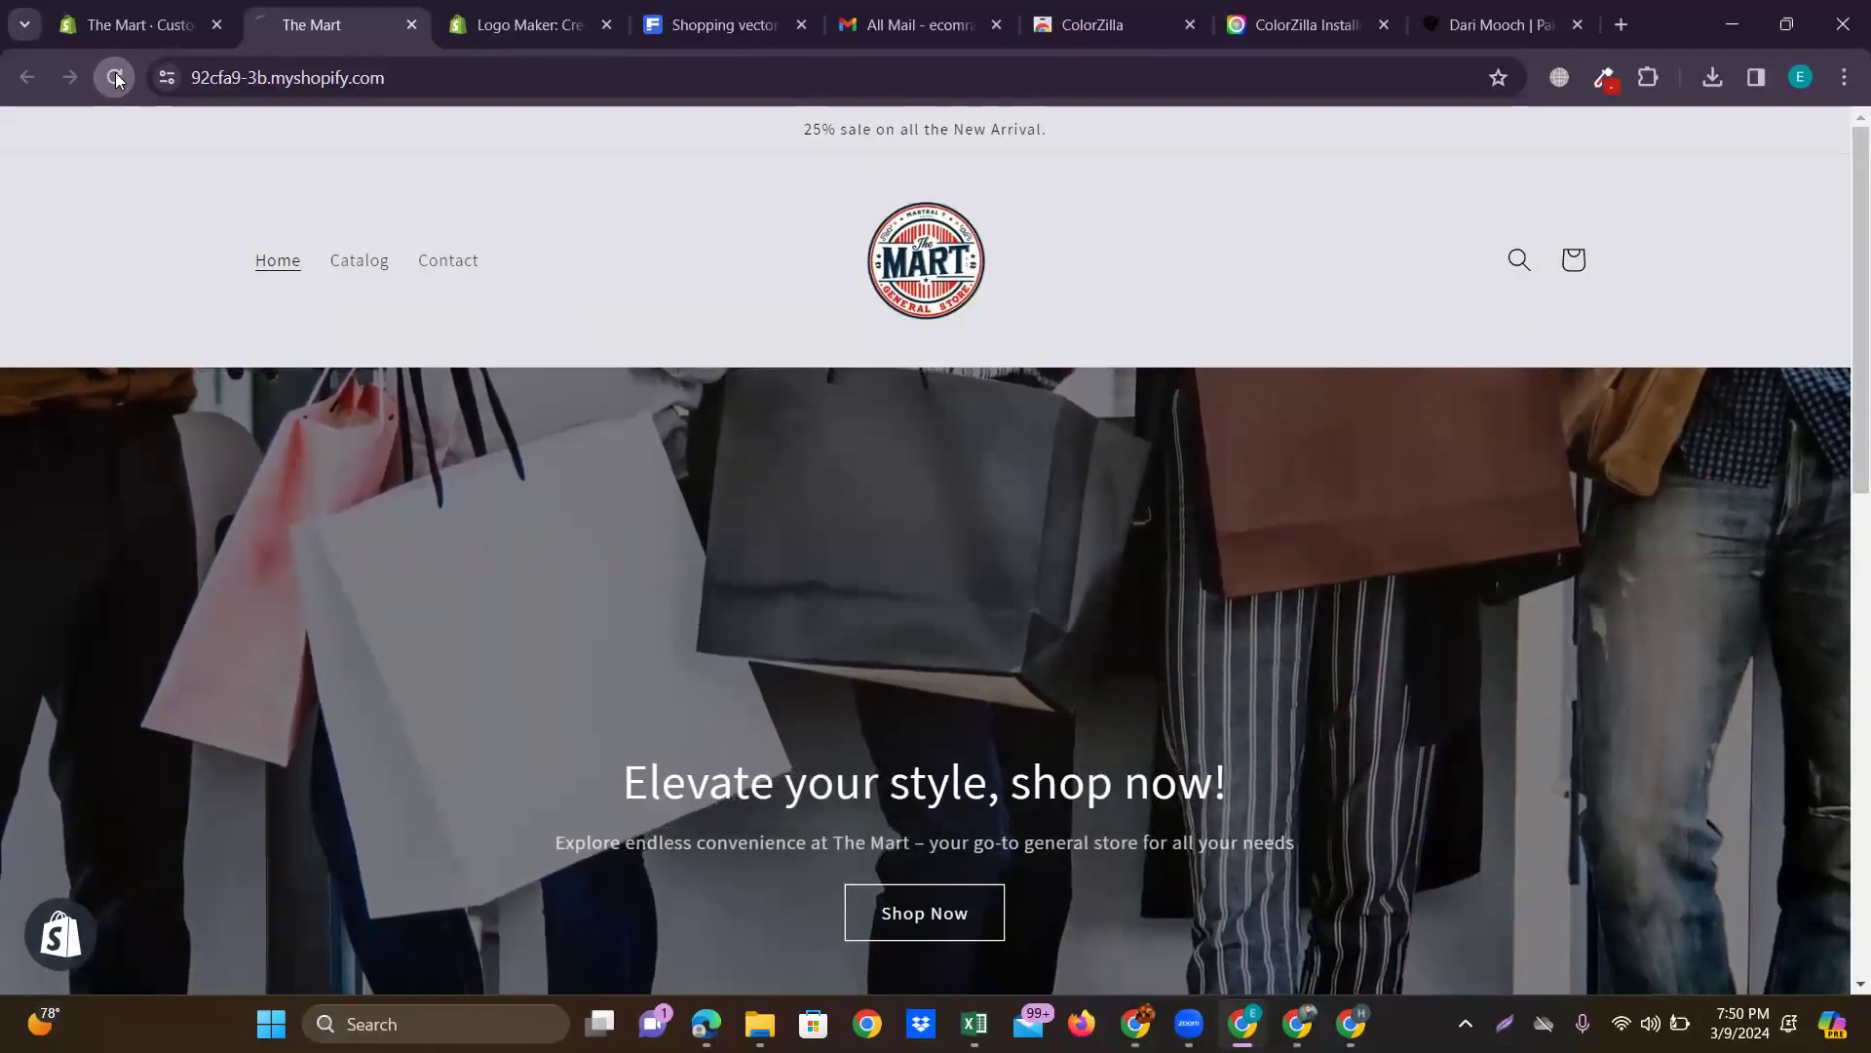
scroll(628, 299, down, 6)
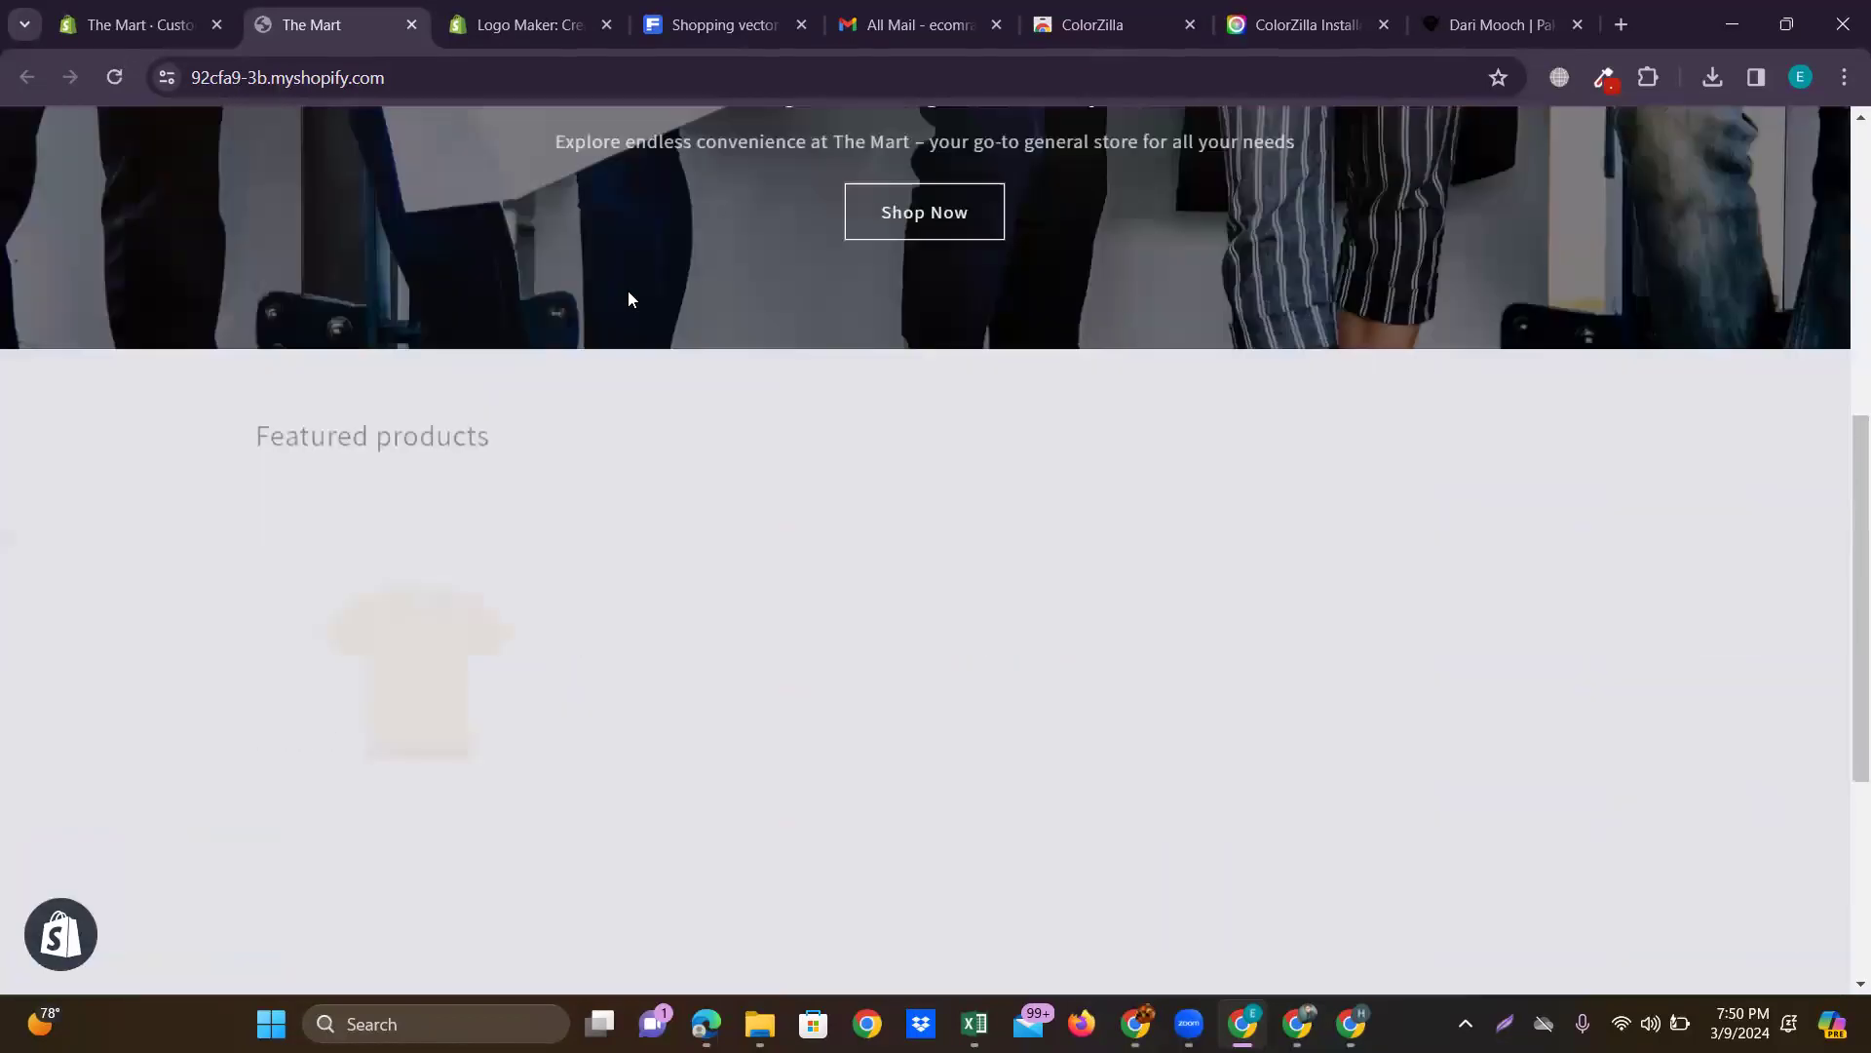
scroll(629, 294, down, 5)
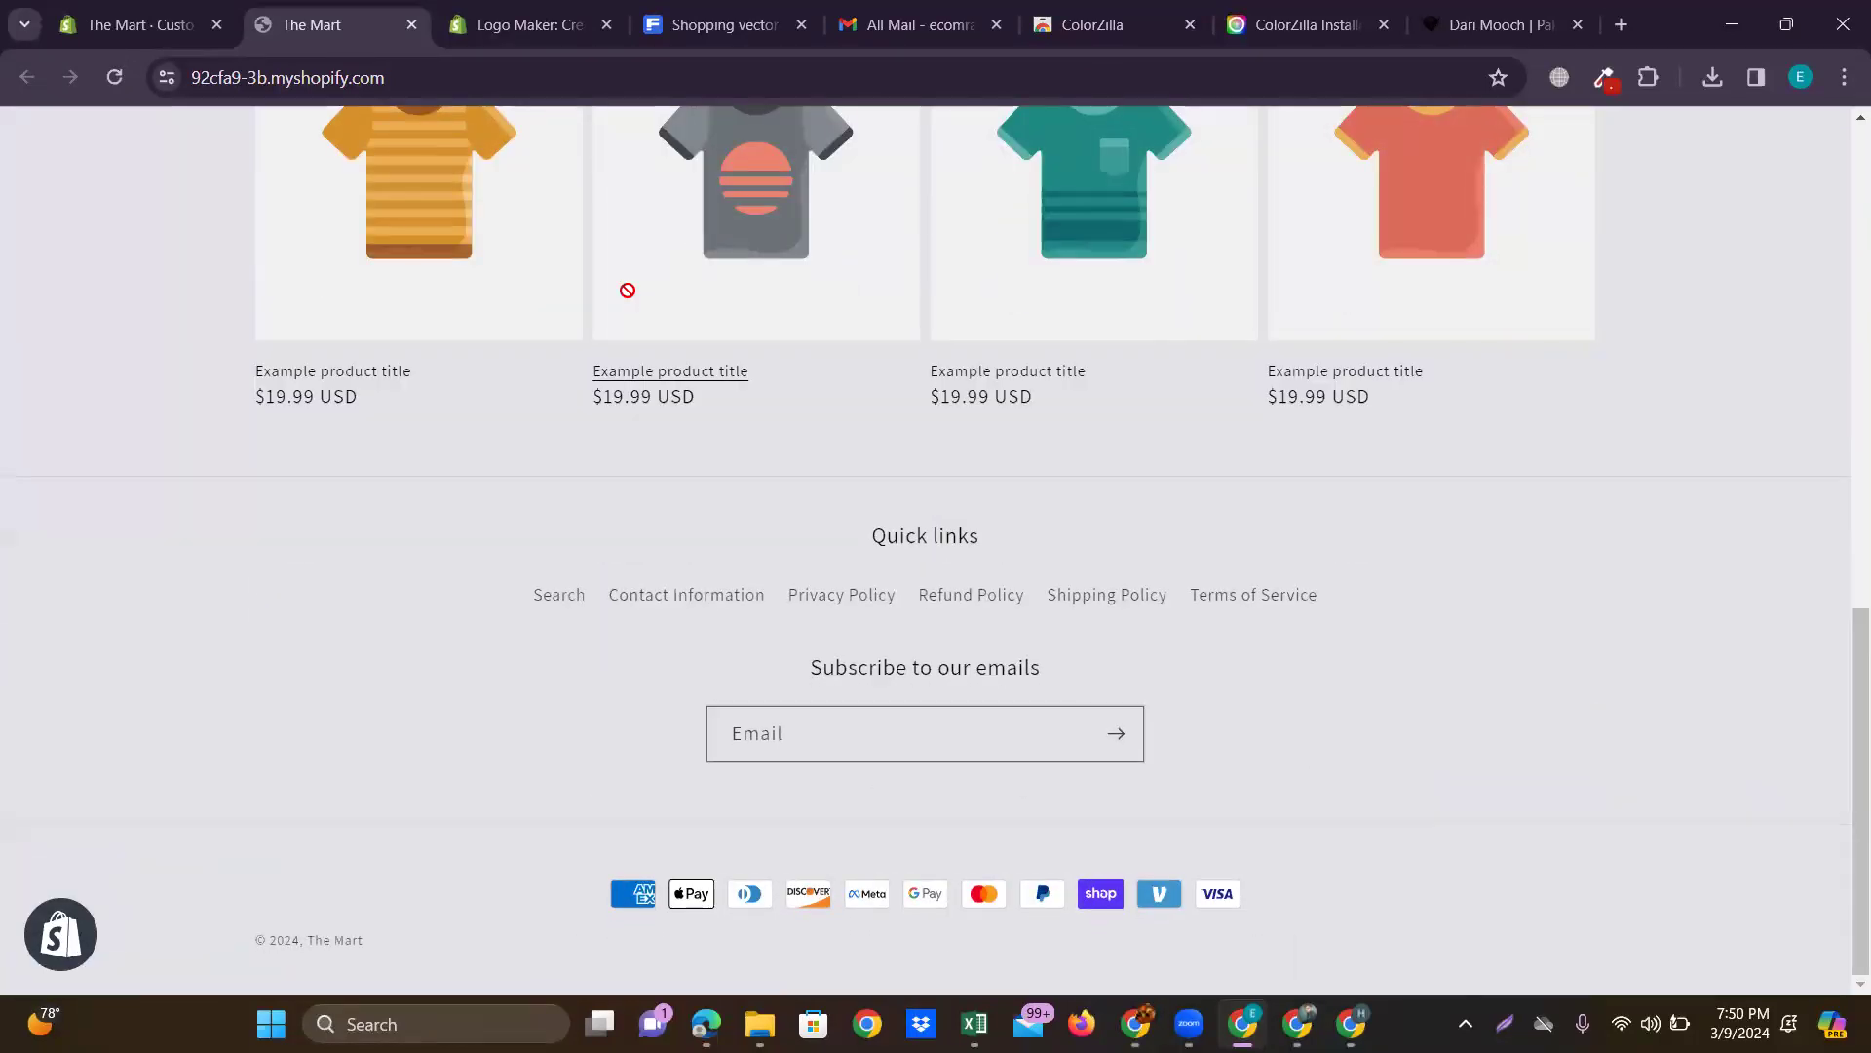
scroll(628, 290, up, 11)
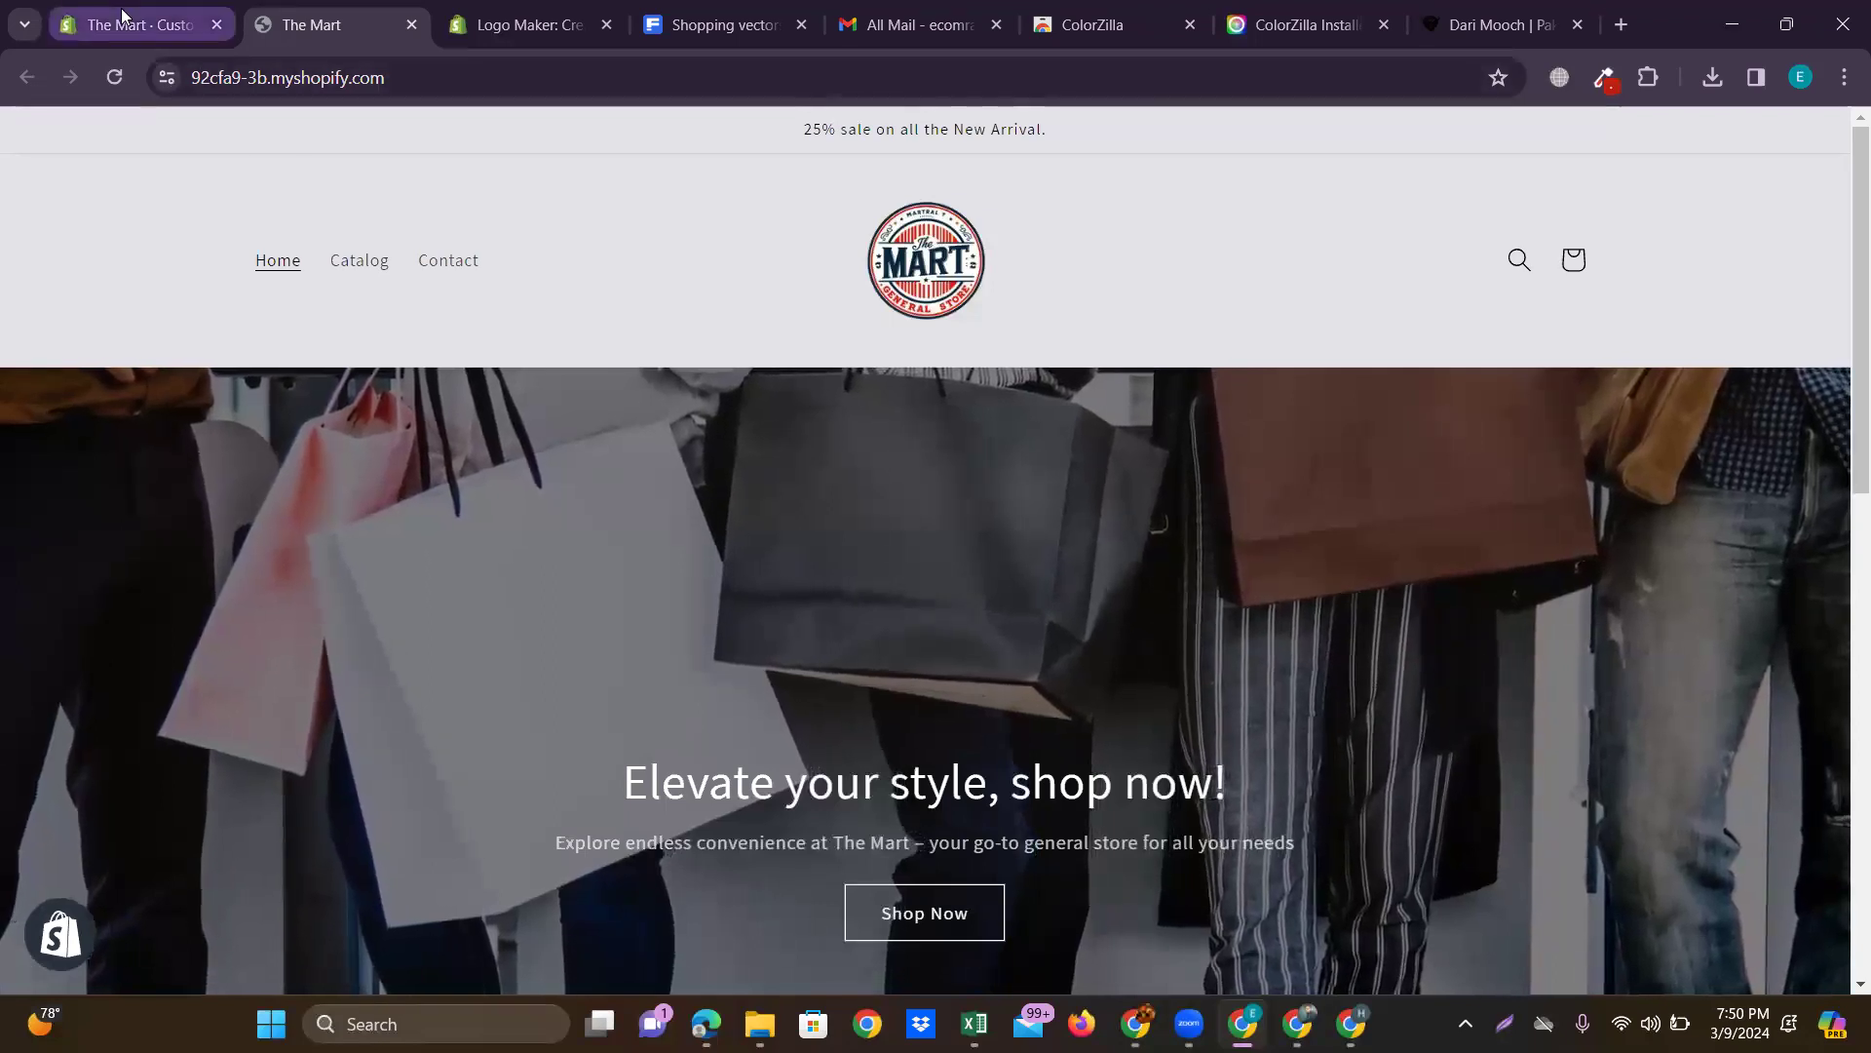
Return to the theme editor, exit to the Themes page, and reopen the Dawn theme for customization.
mouse_move(123, 16)
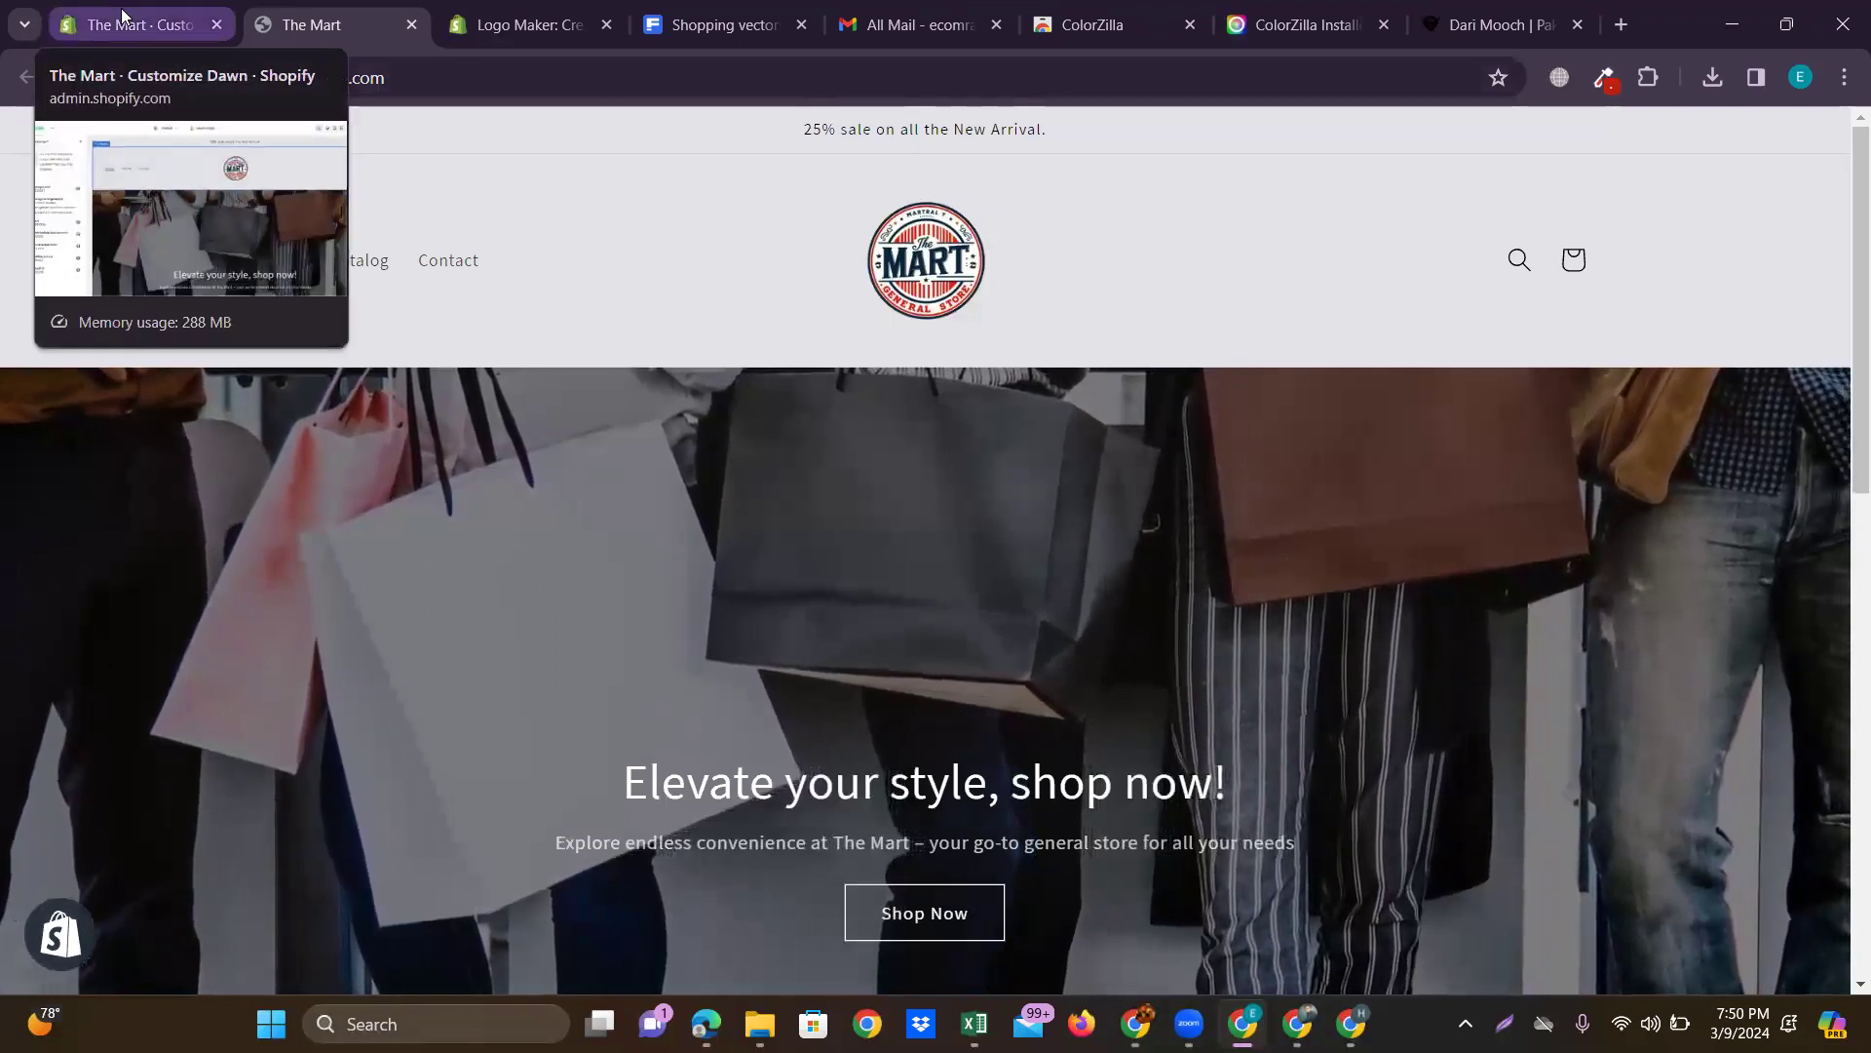
click(123, 16)
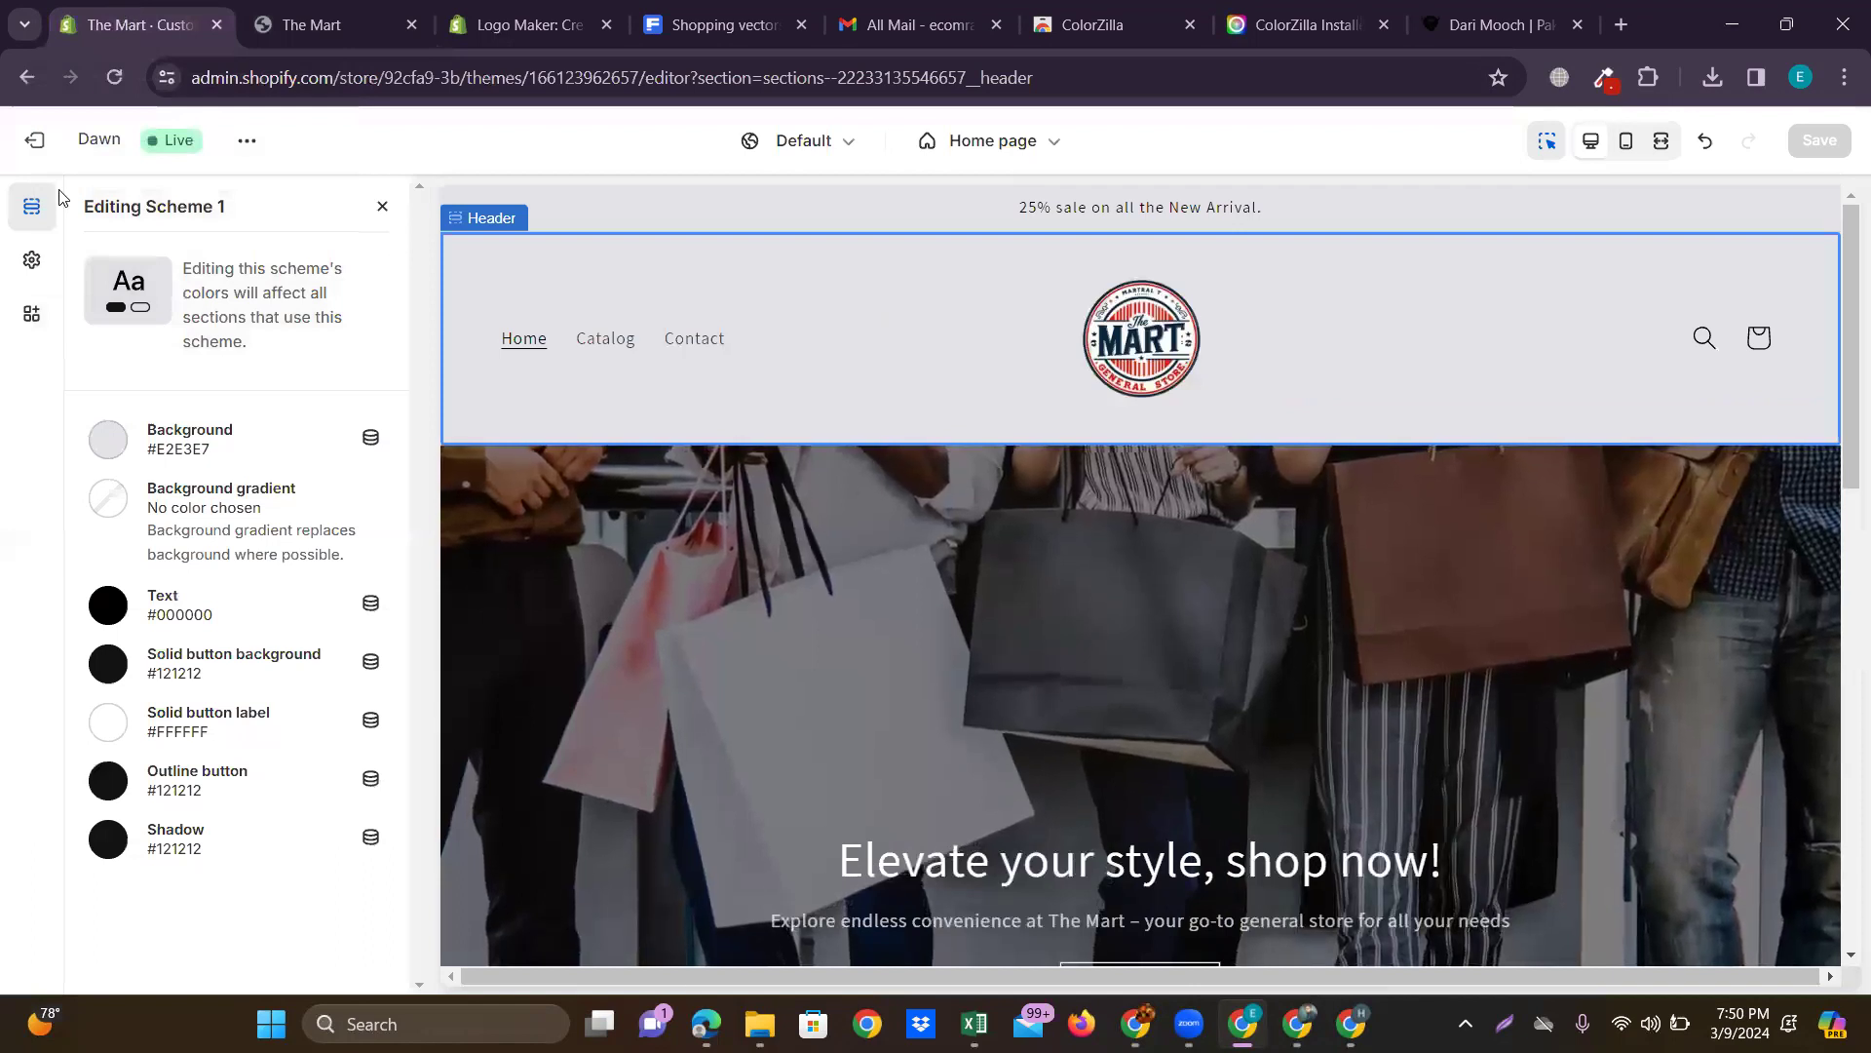
click(37, 146)
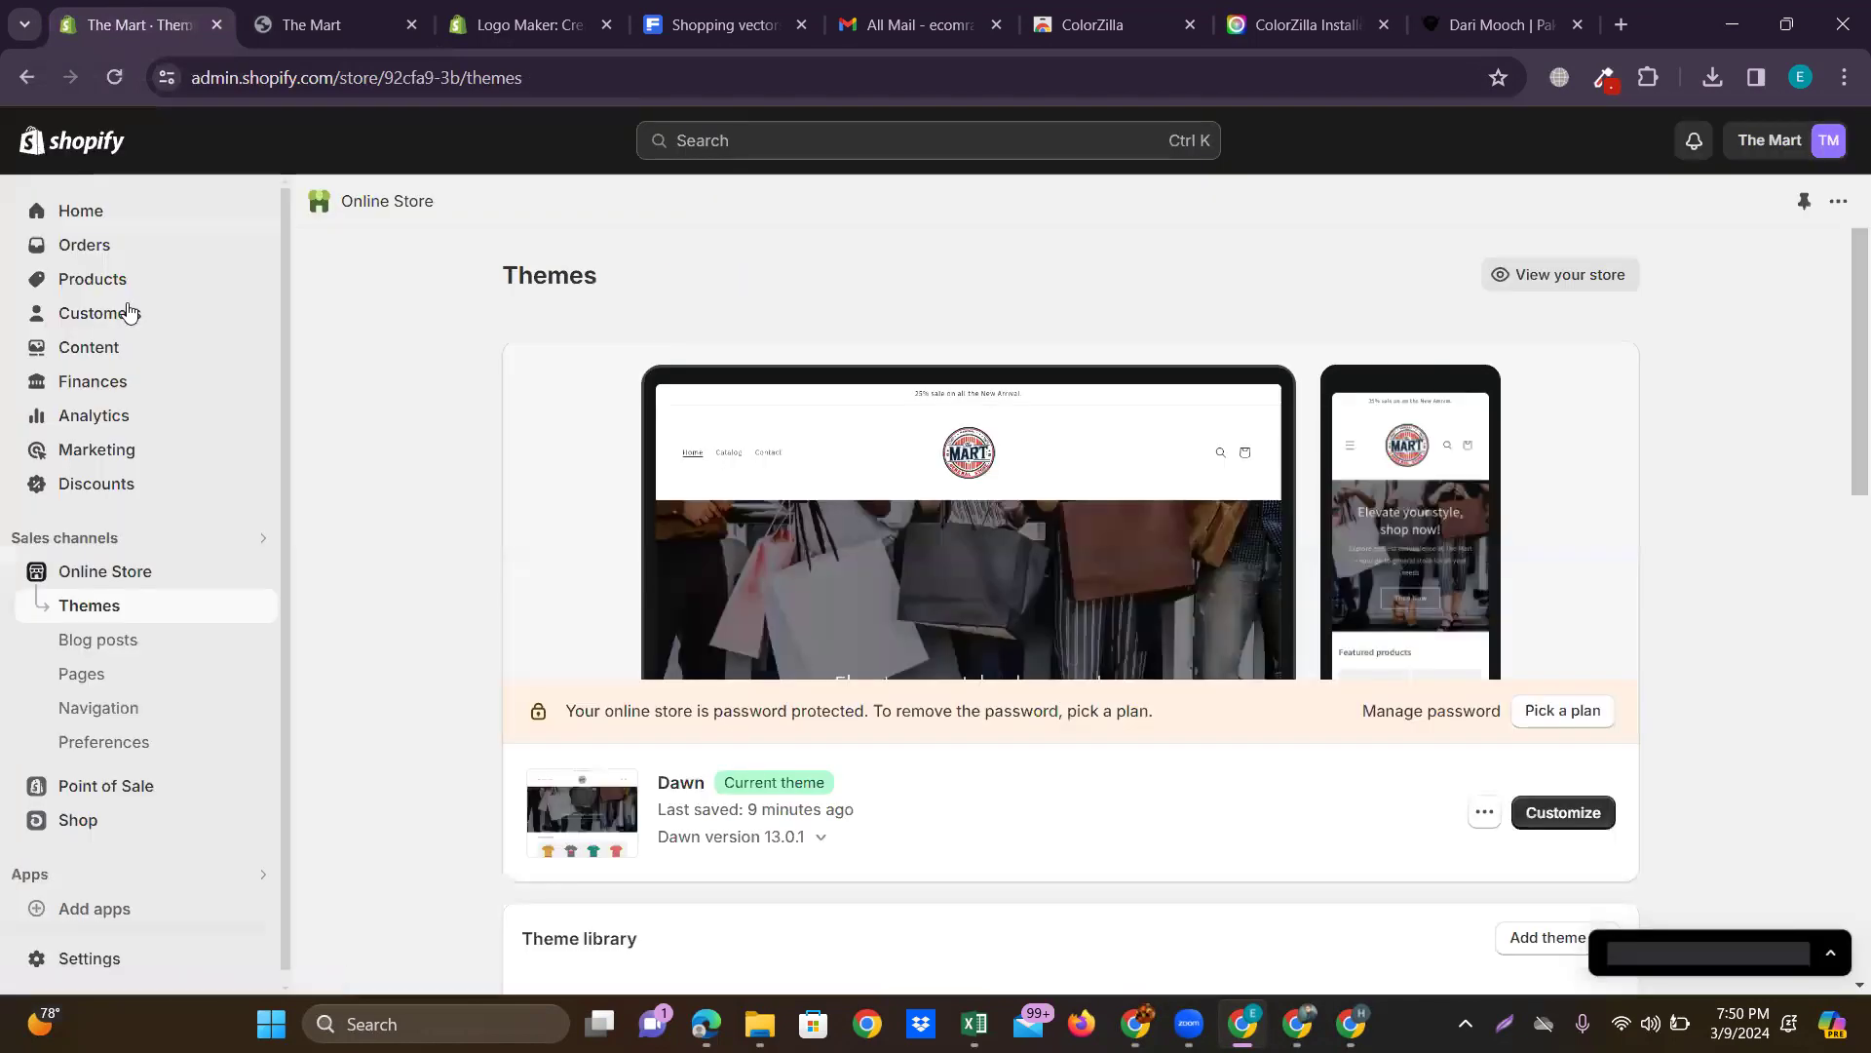
click(1563, 812)
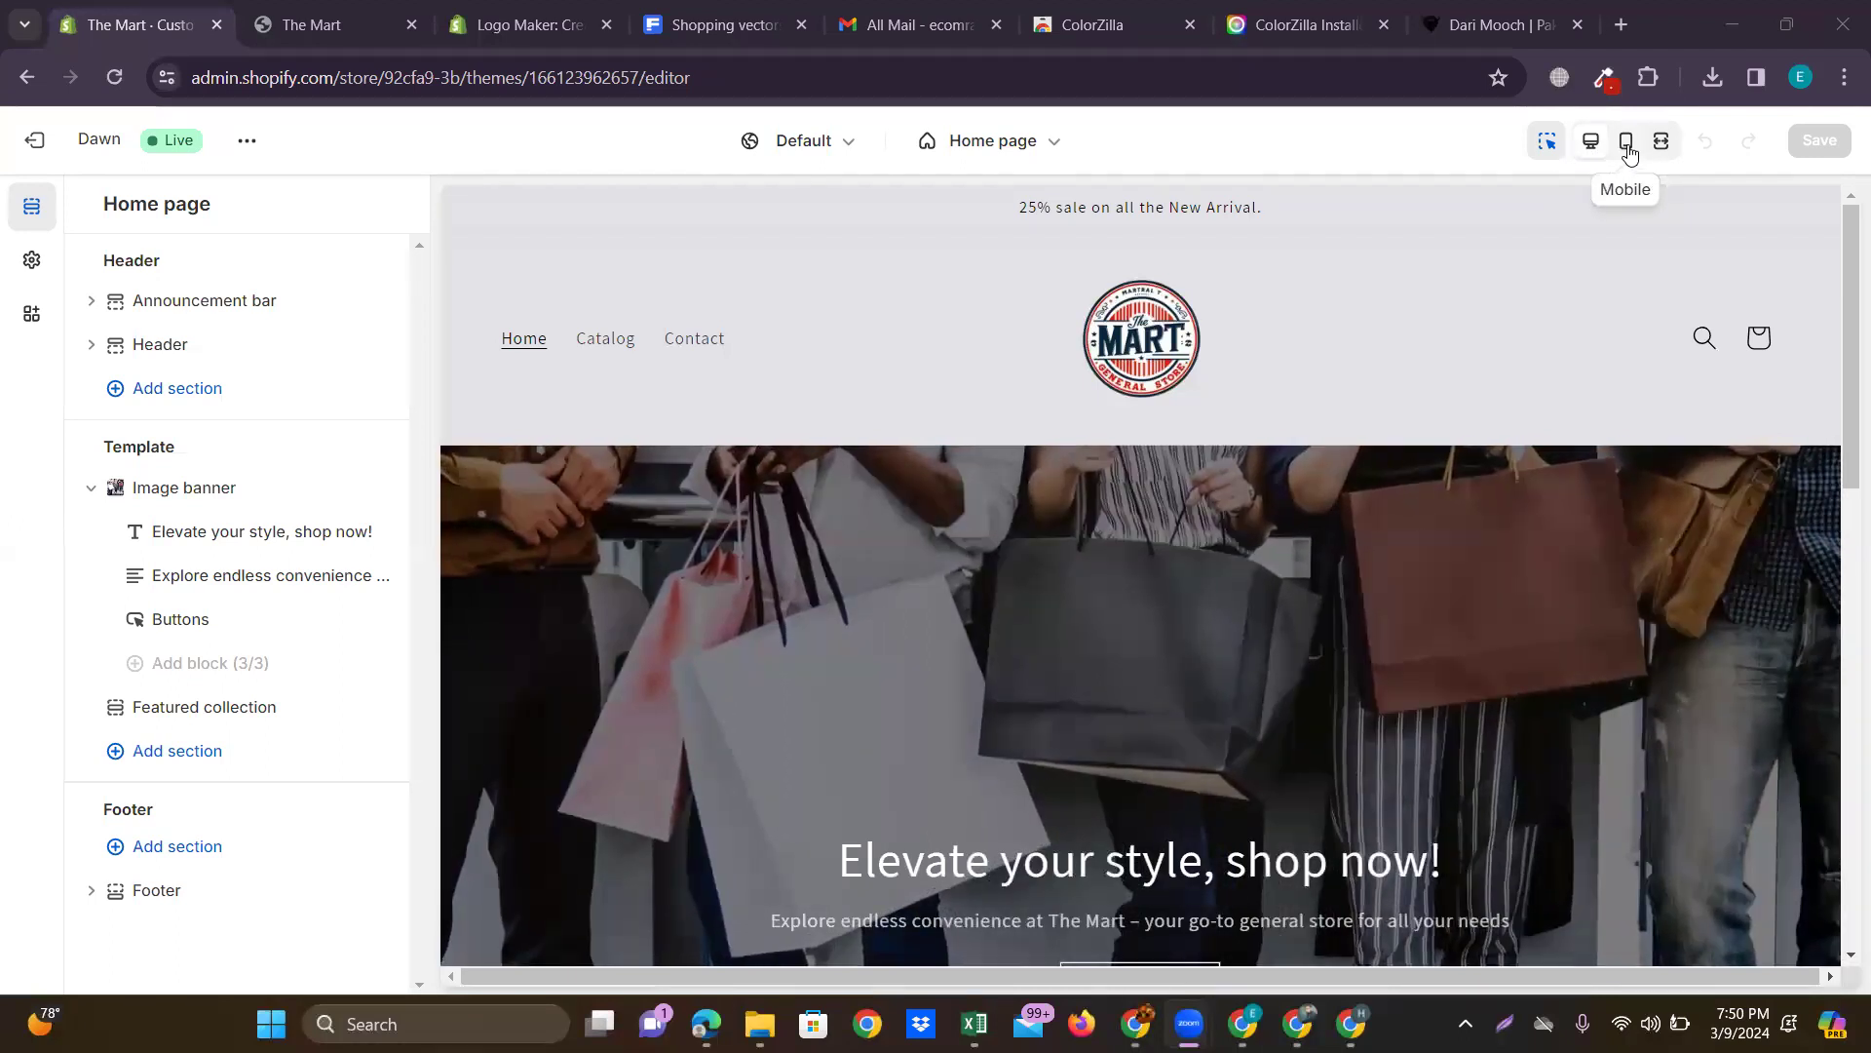
Switch the home page preview to mobile view and examine the header, image banner and featured products.
click(1627, 143)
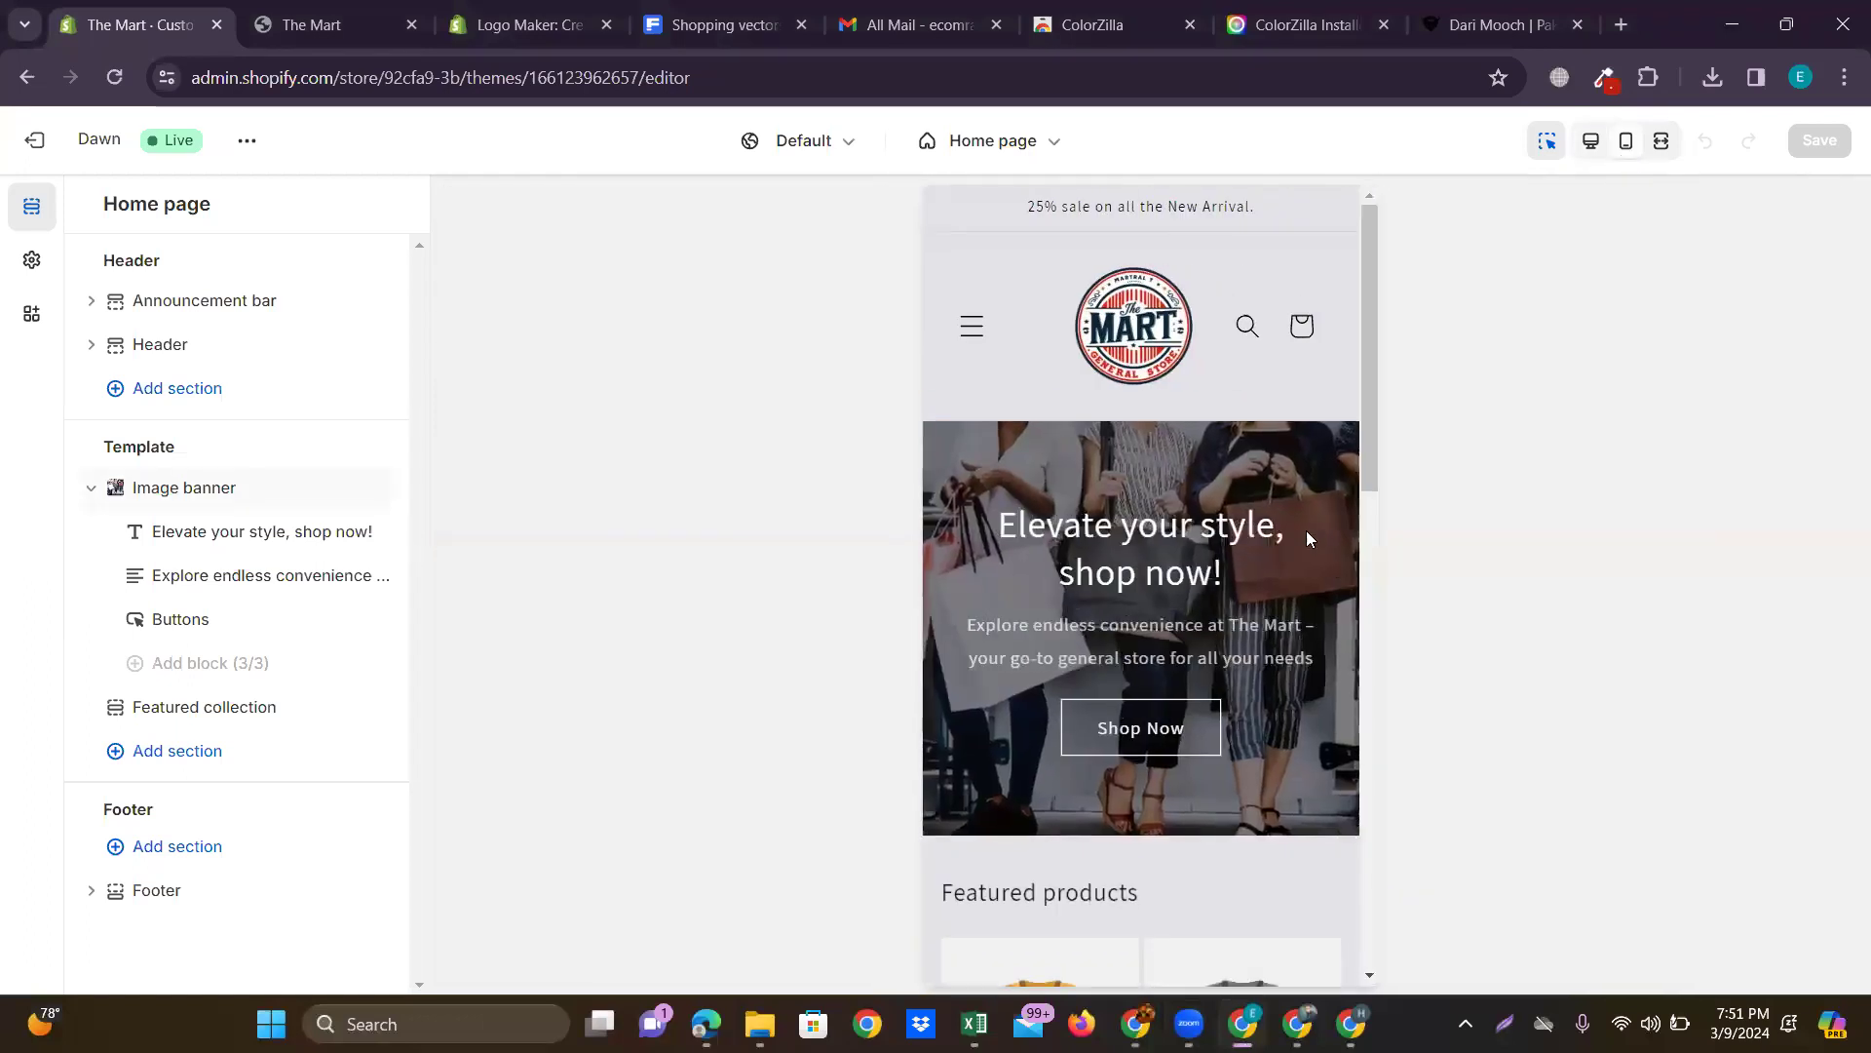
scroll(1254, 528, down, 2)
scroll(1254, 529, up, 2)
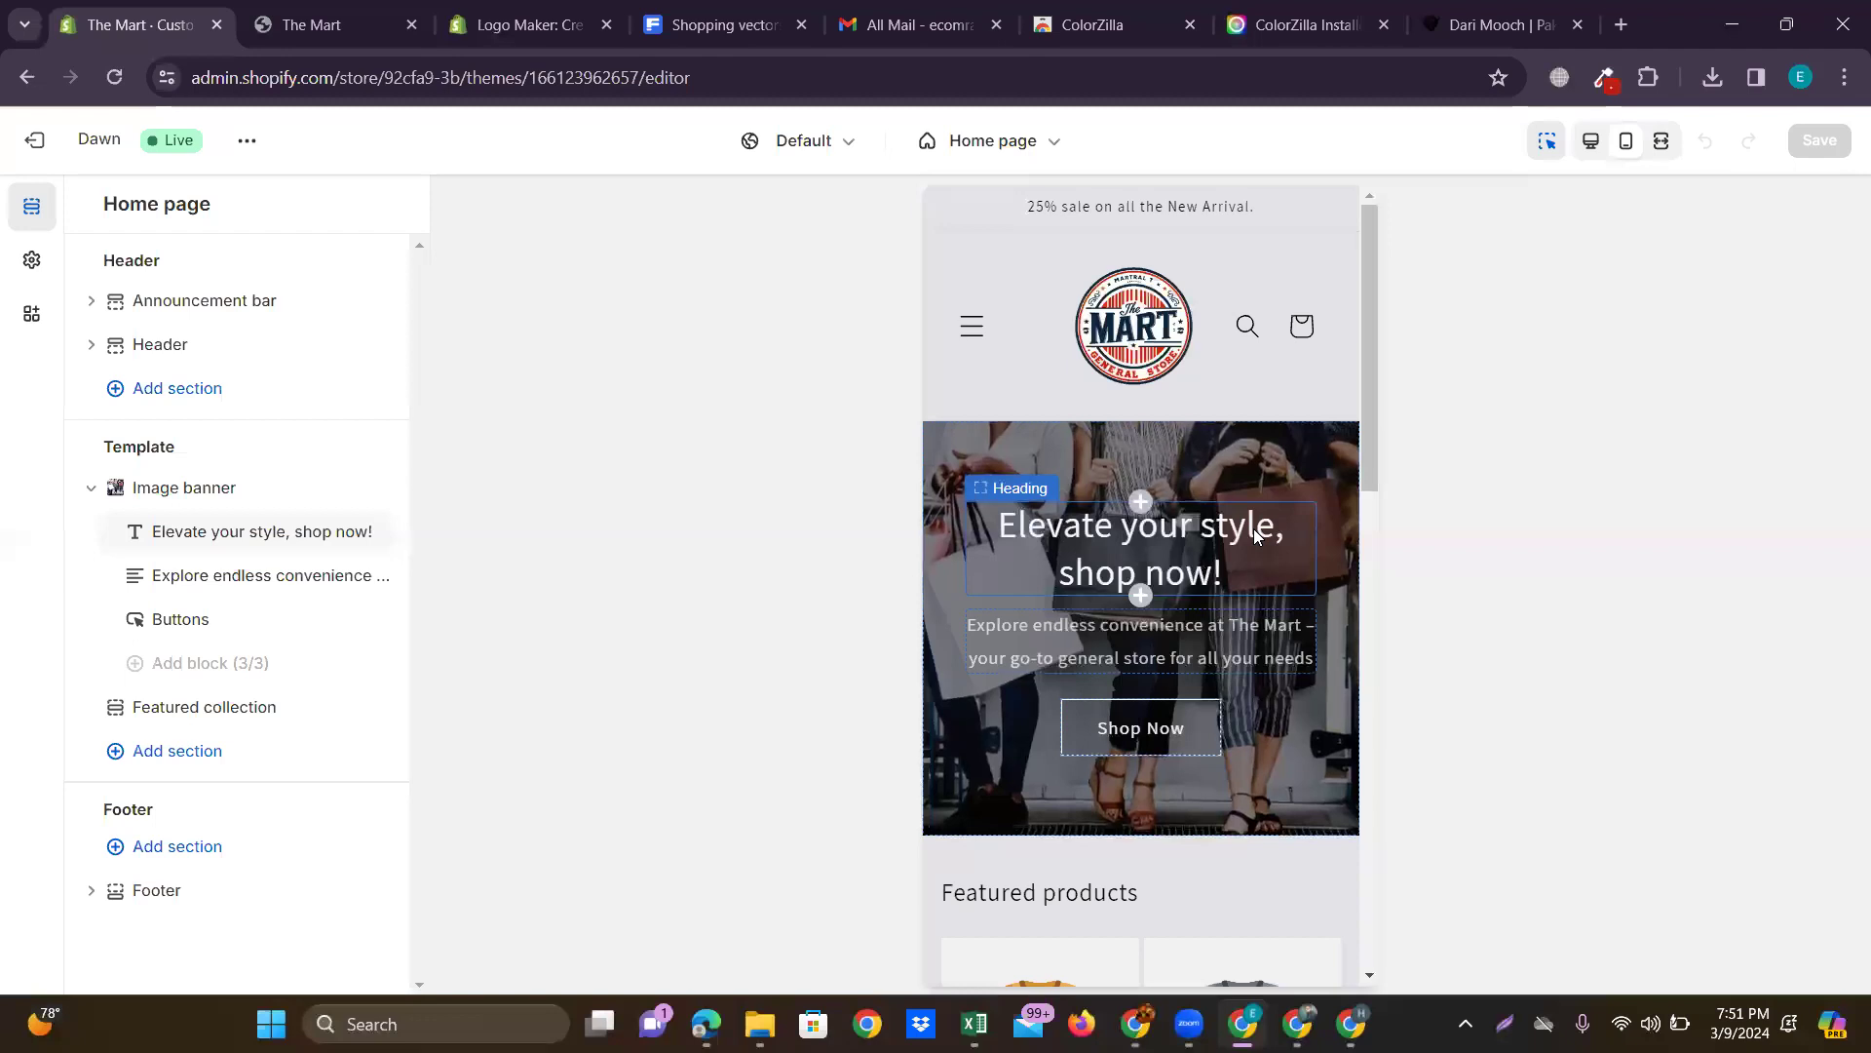
scroll(1255, 535, down, 3)
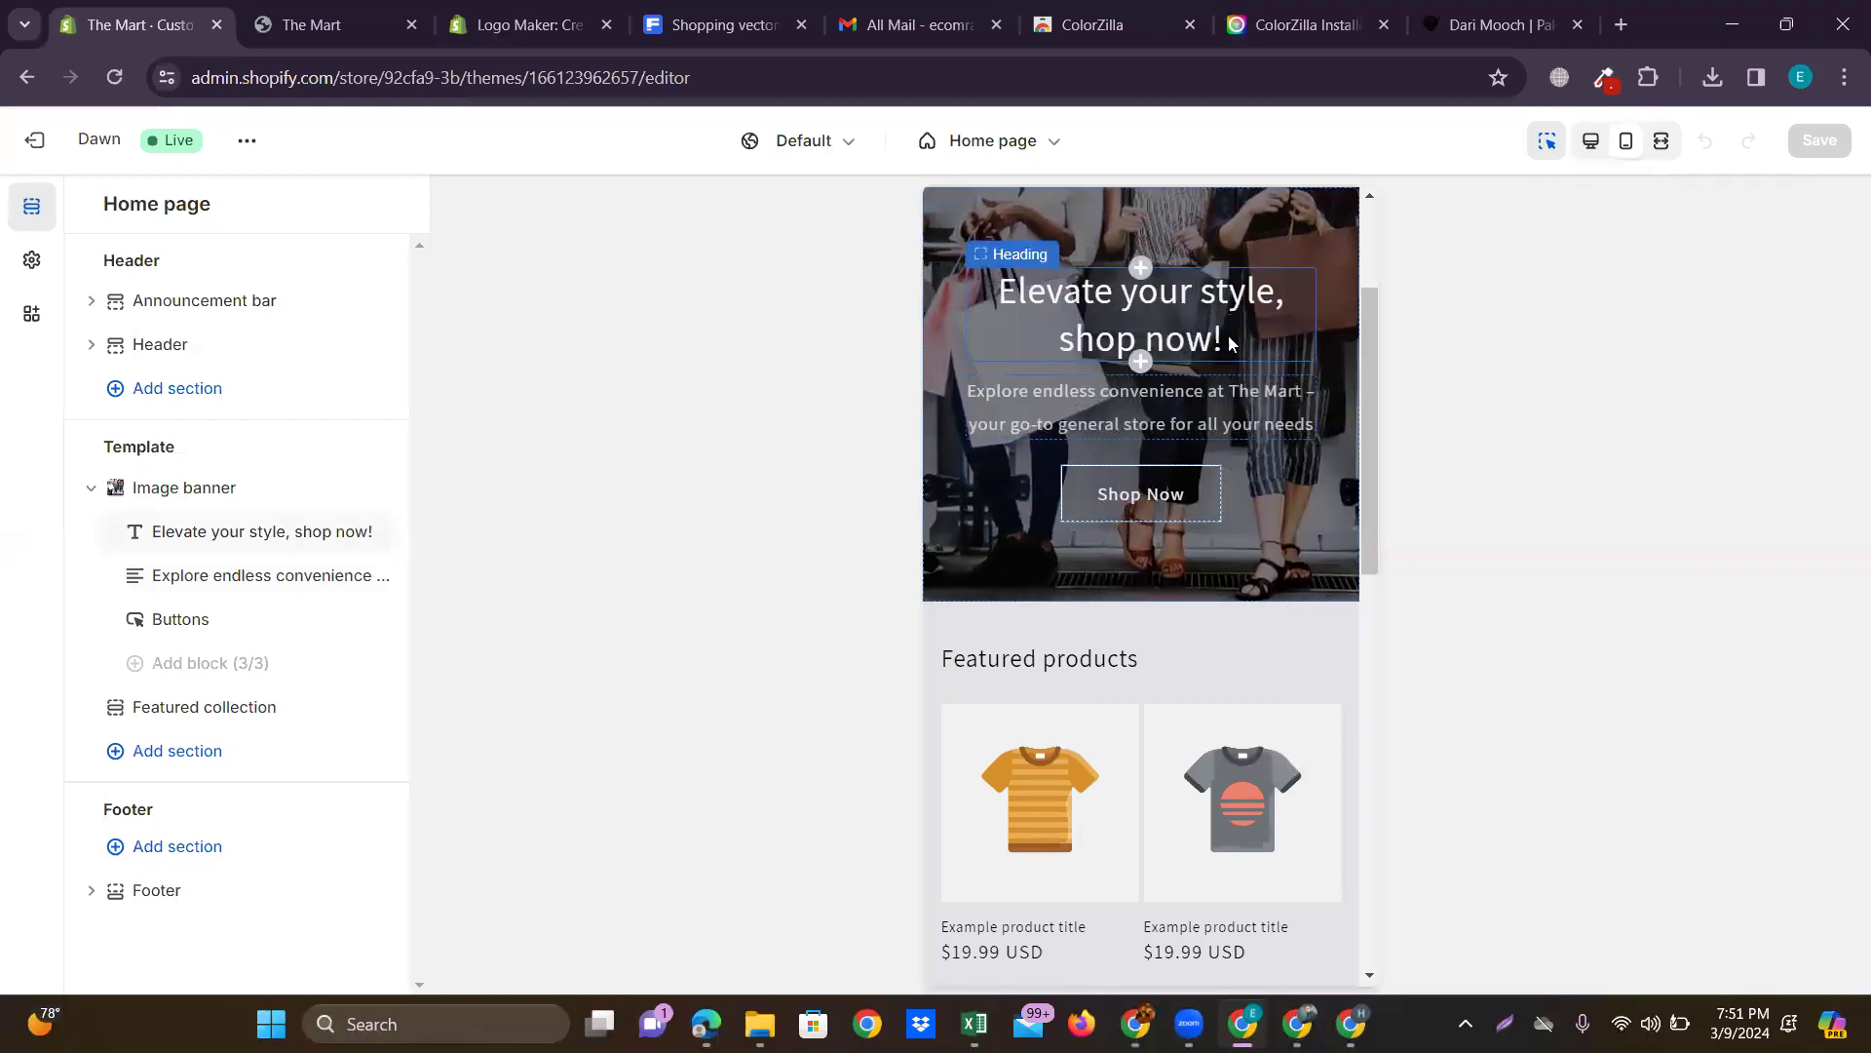
scroll(1234, 334, up, 1)
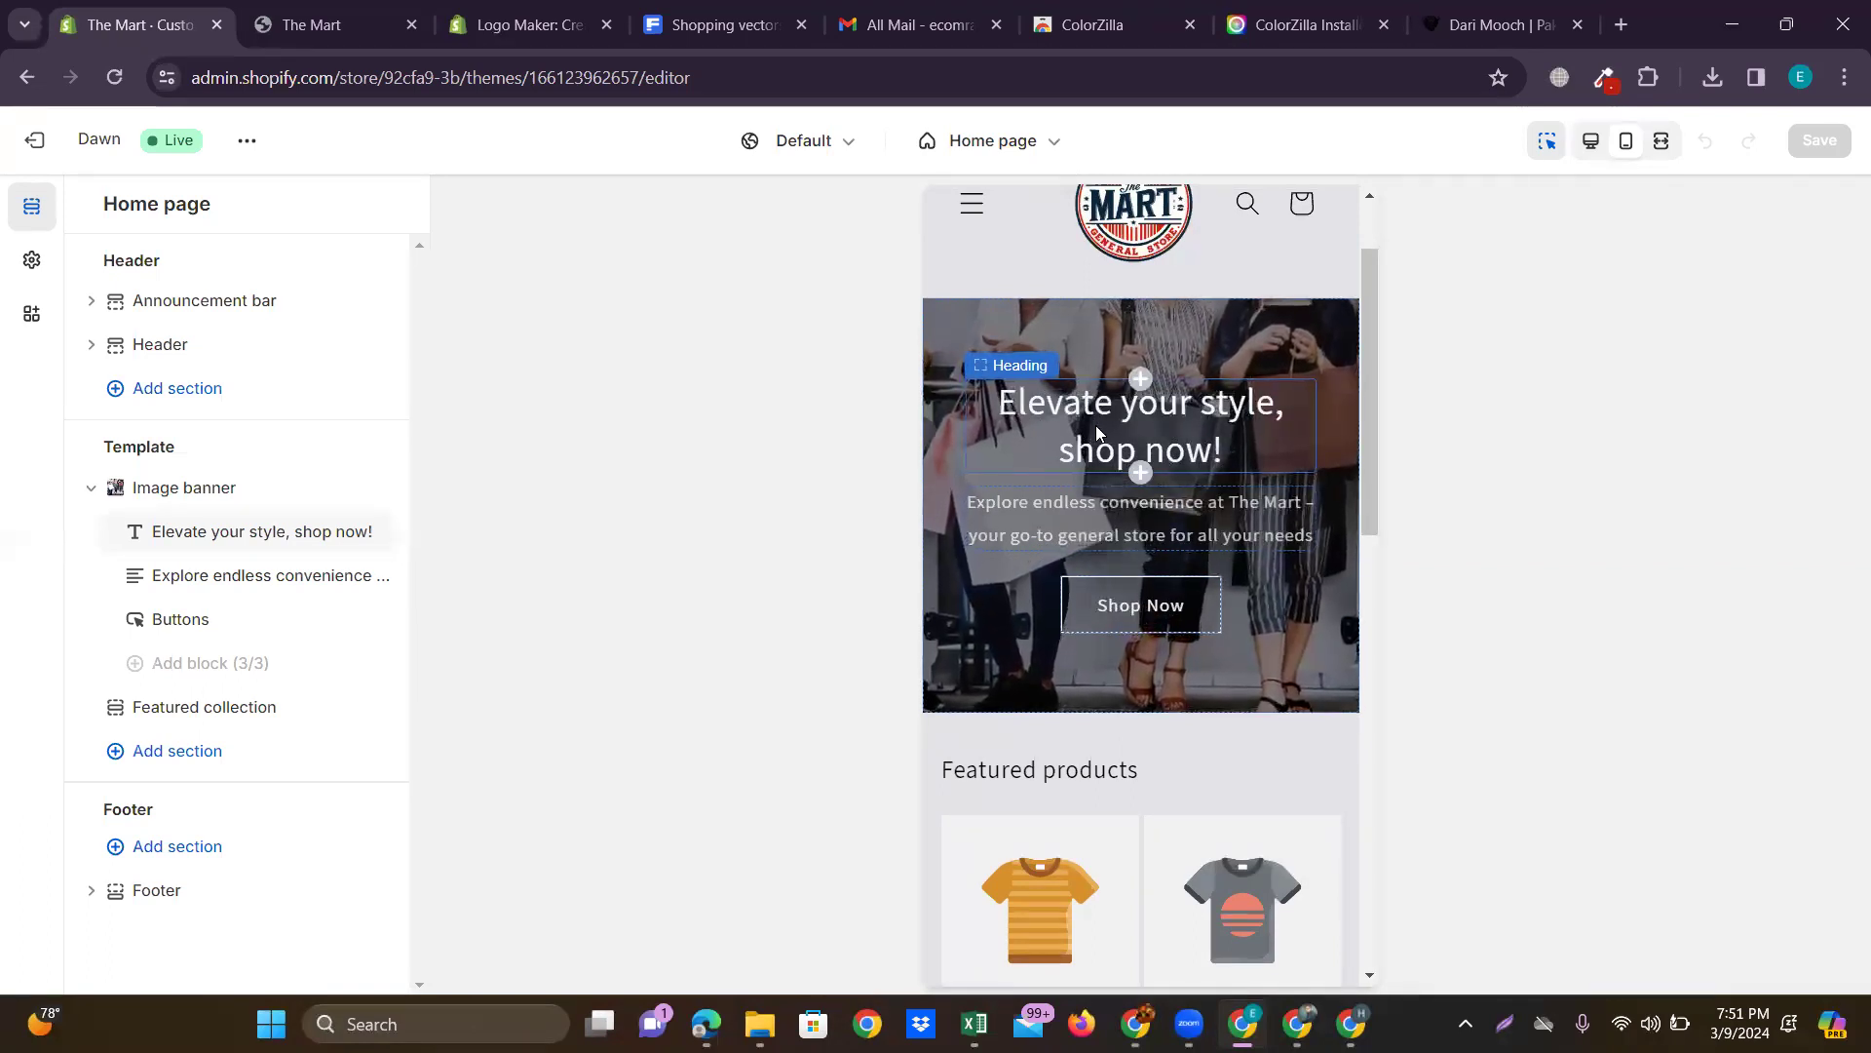
Set the image banner heading's size to Small, save the theme, and return to the section list with the desktop preview.
click(1150, 425)
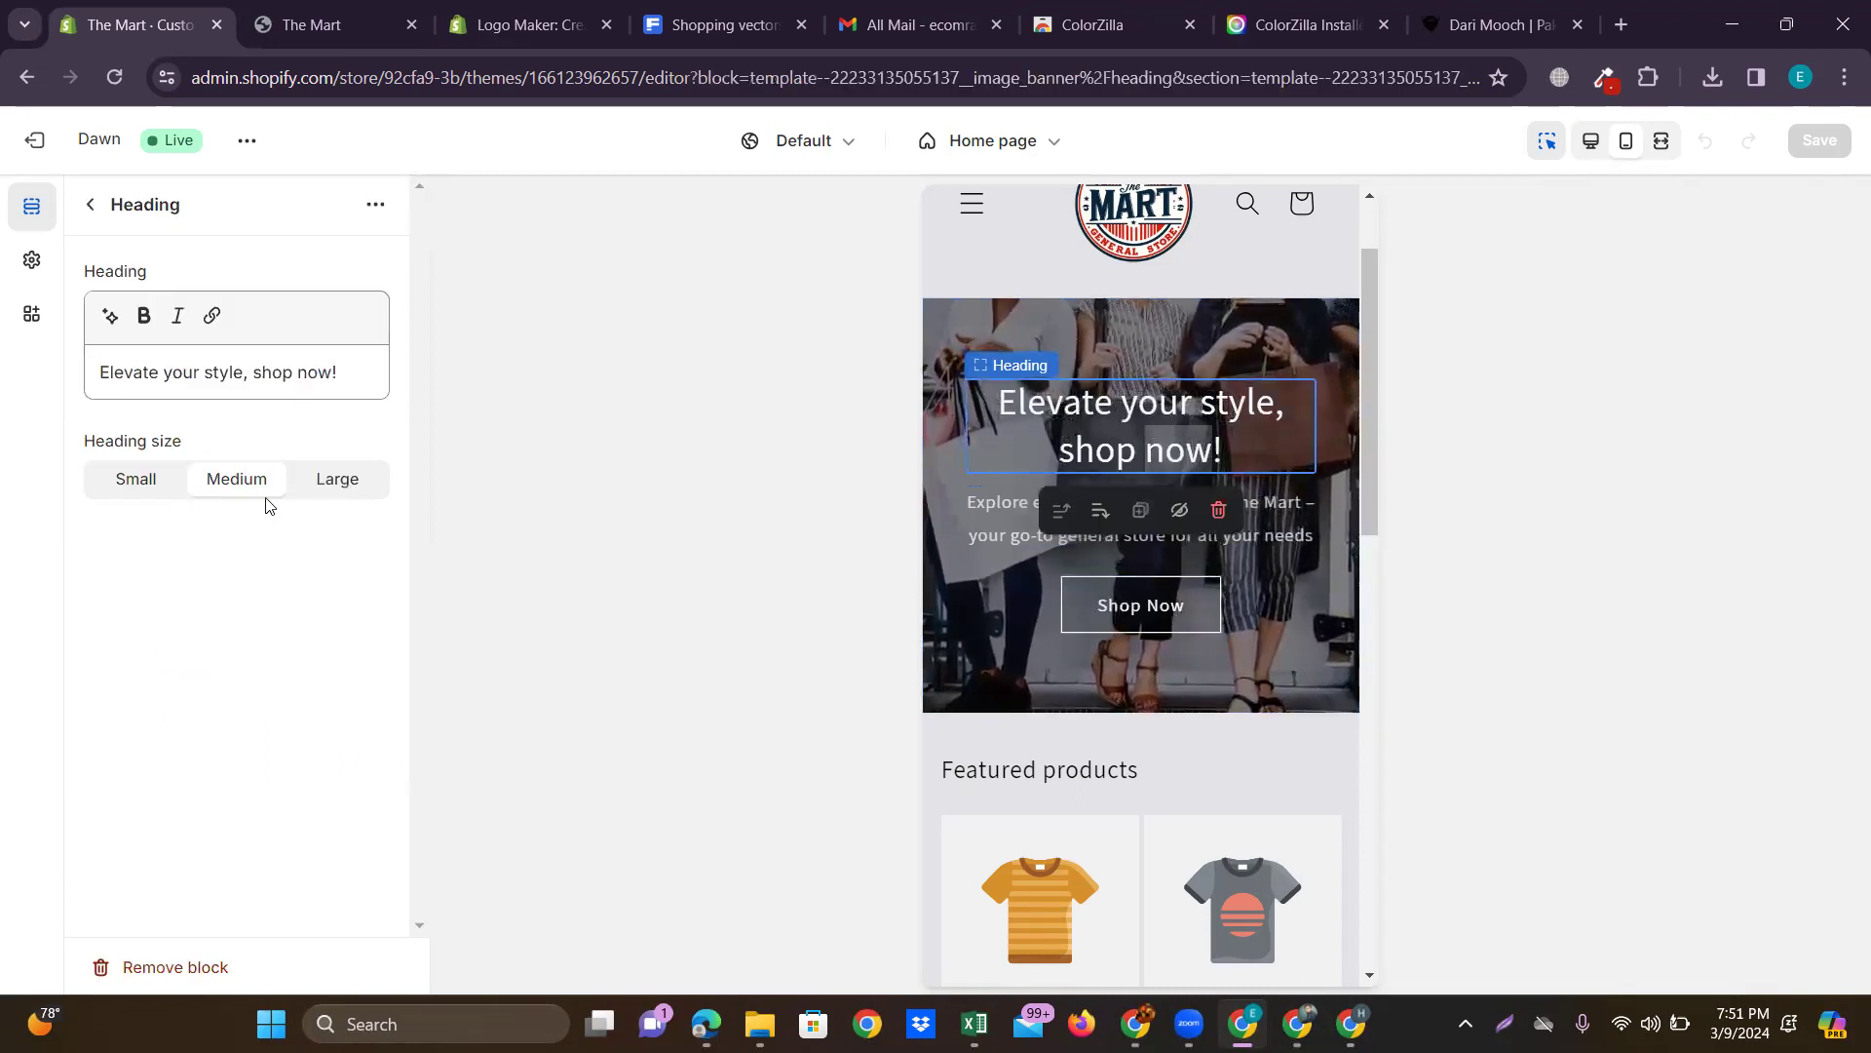
click(133, 479)
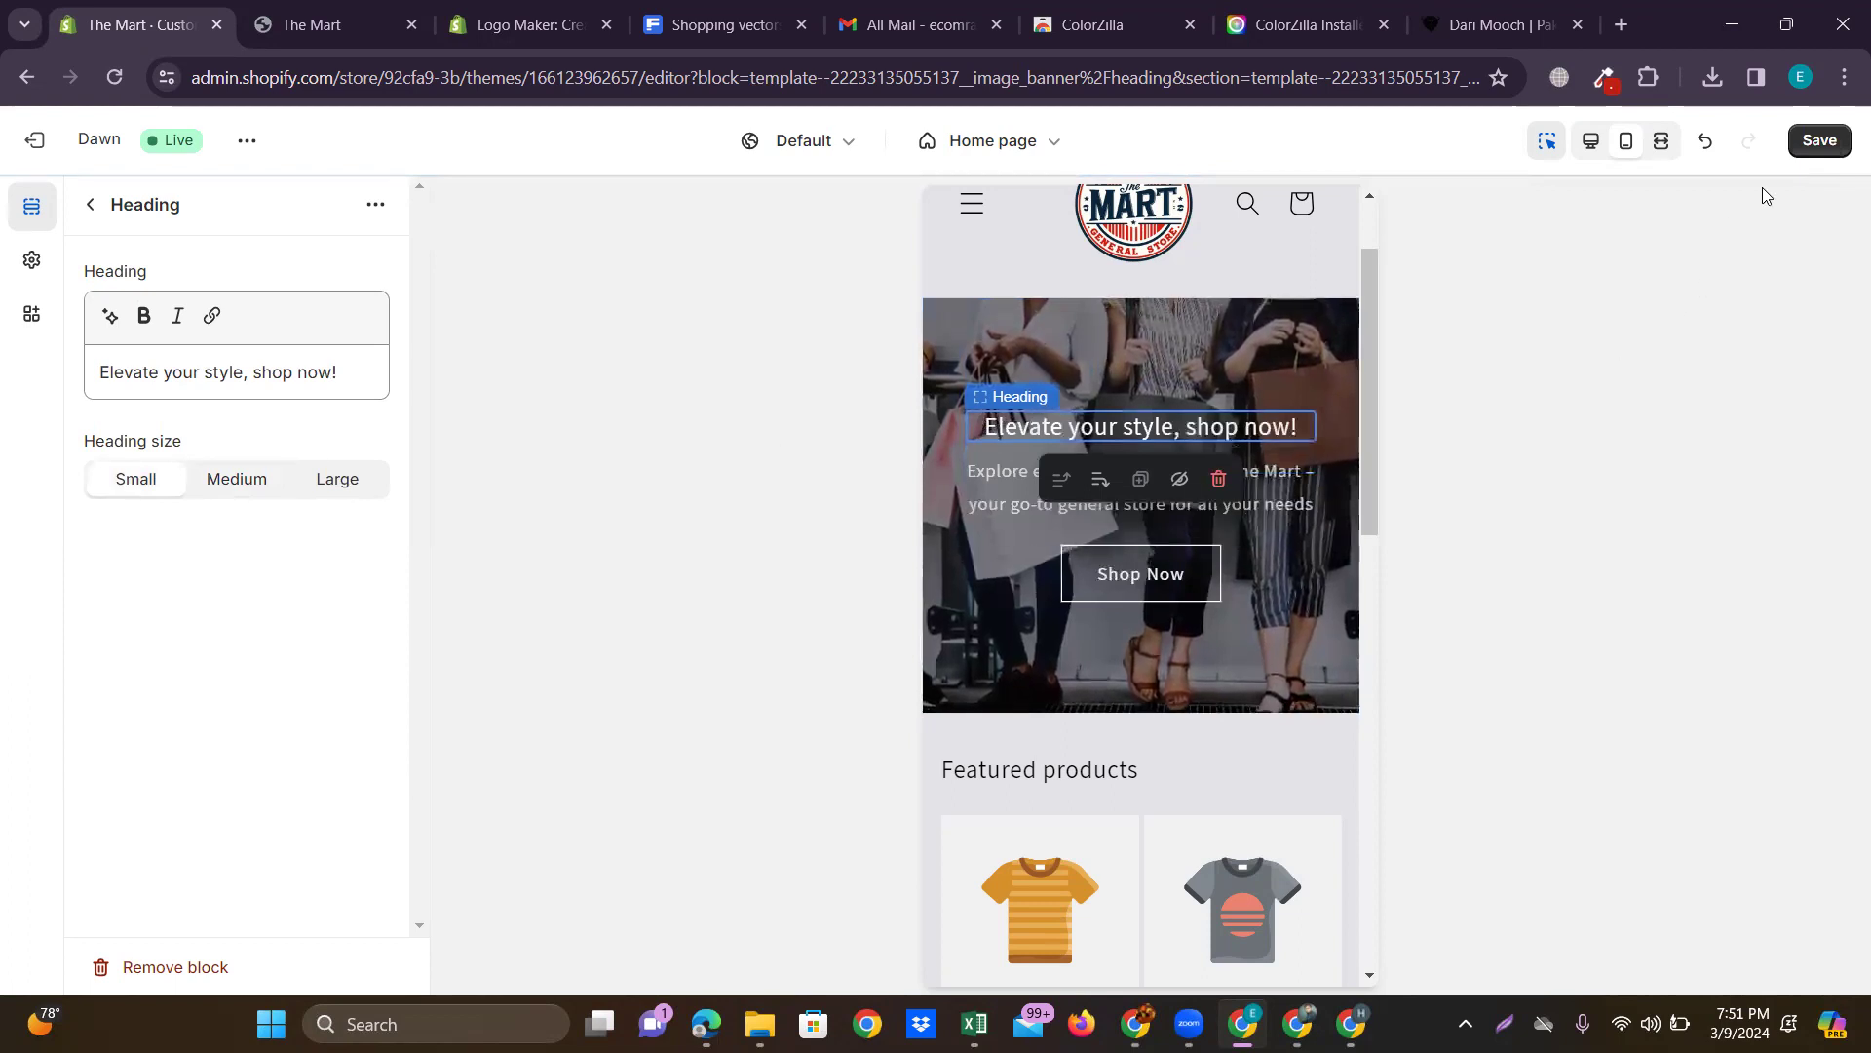
click(1815, 141)
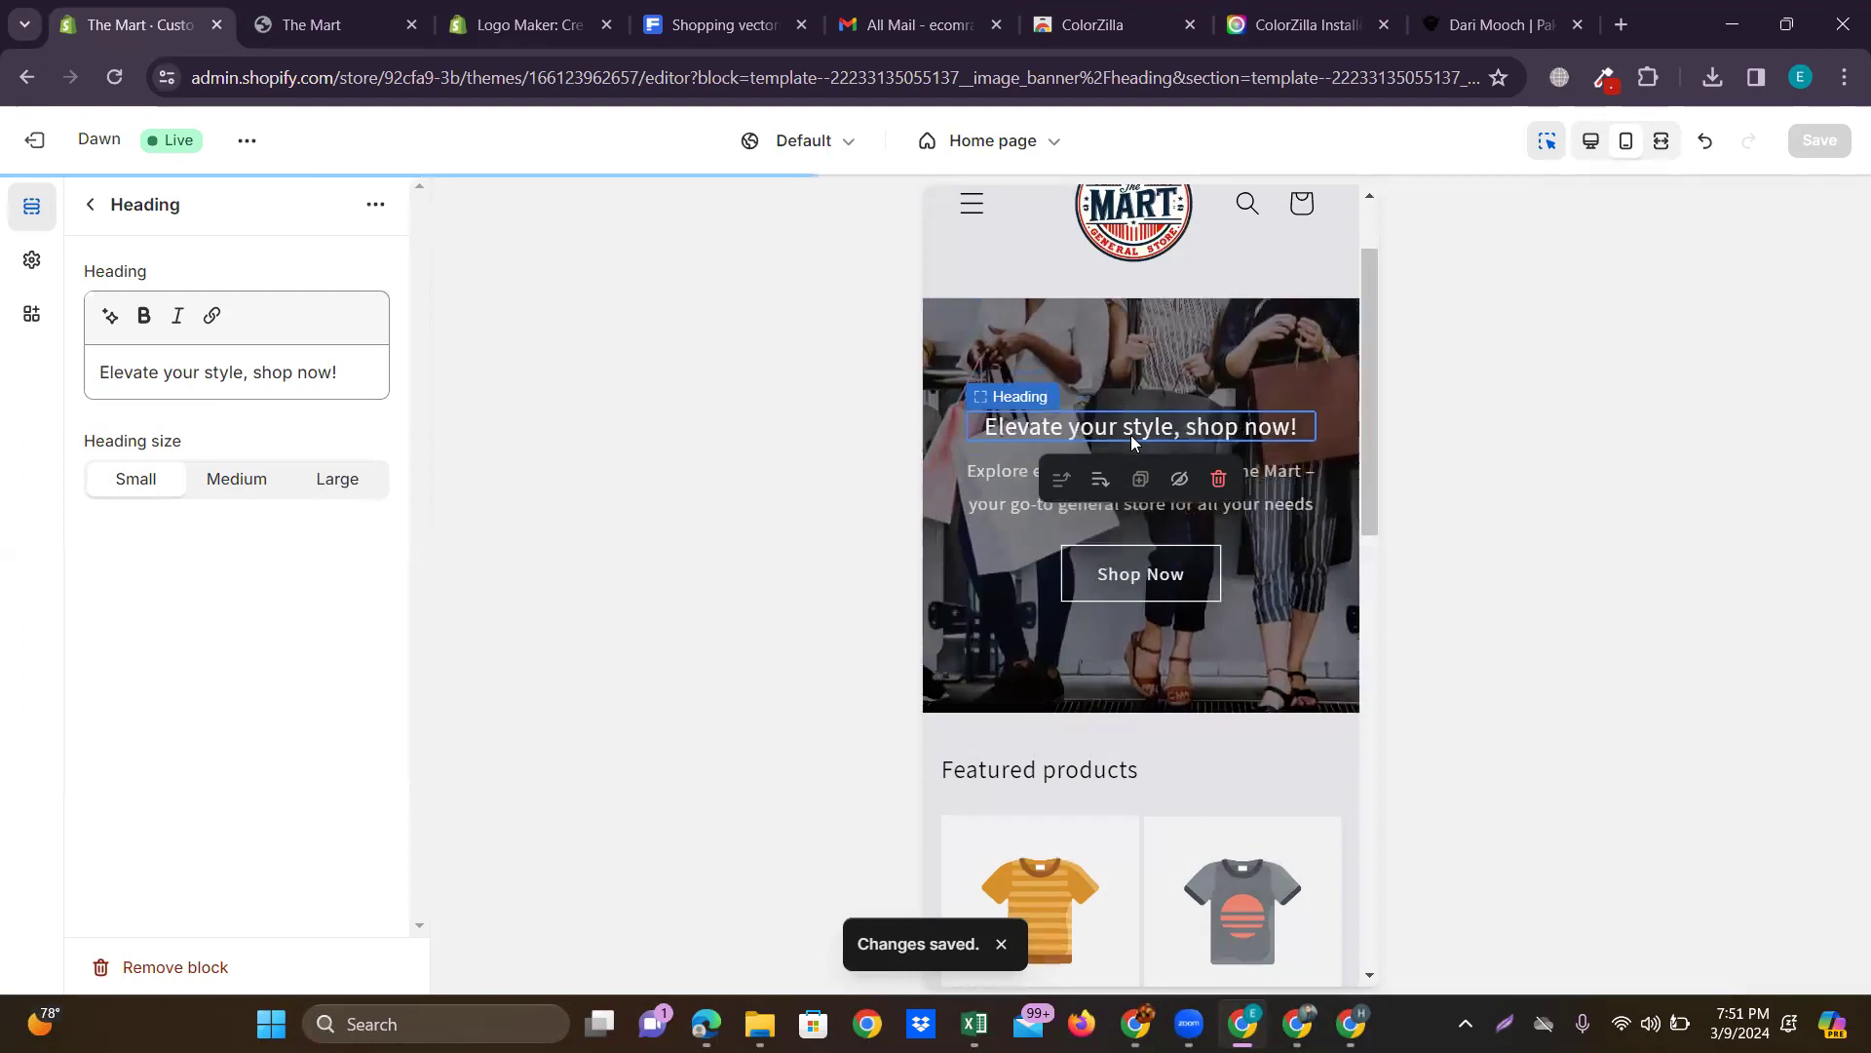
click(91, 207)
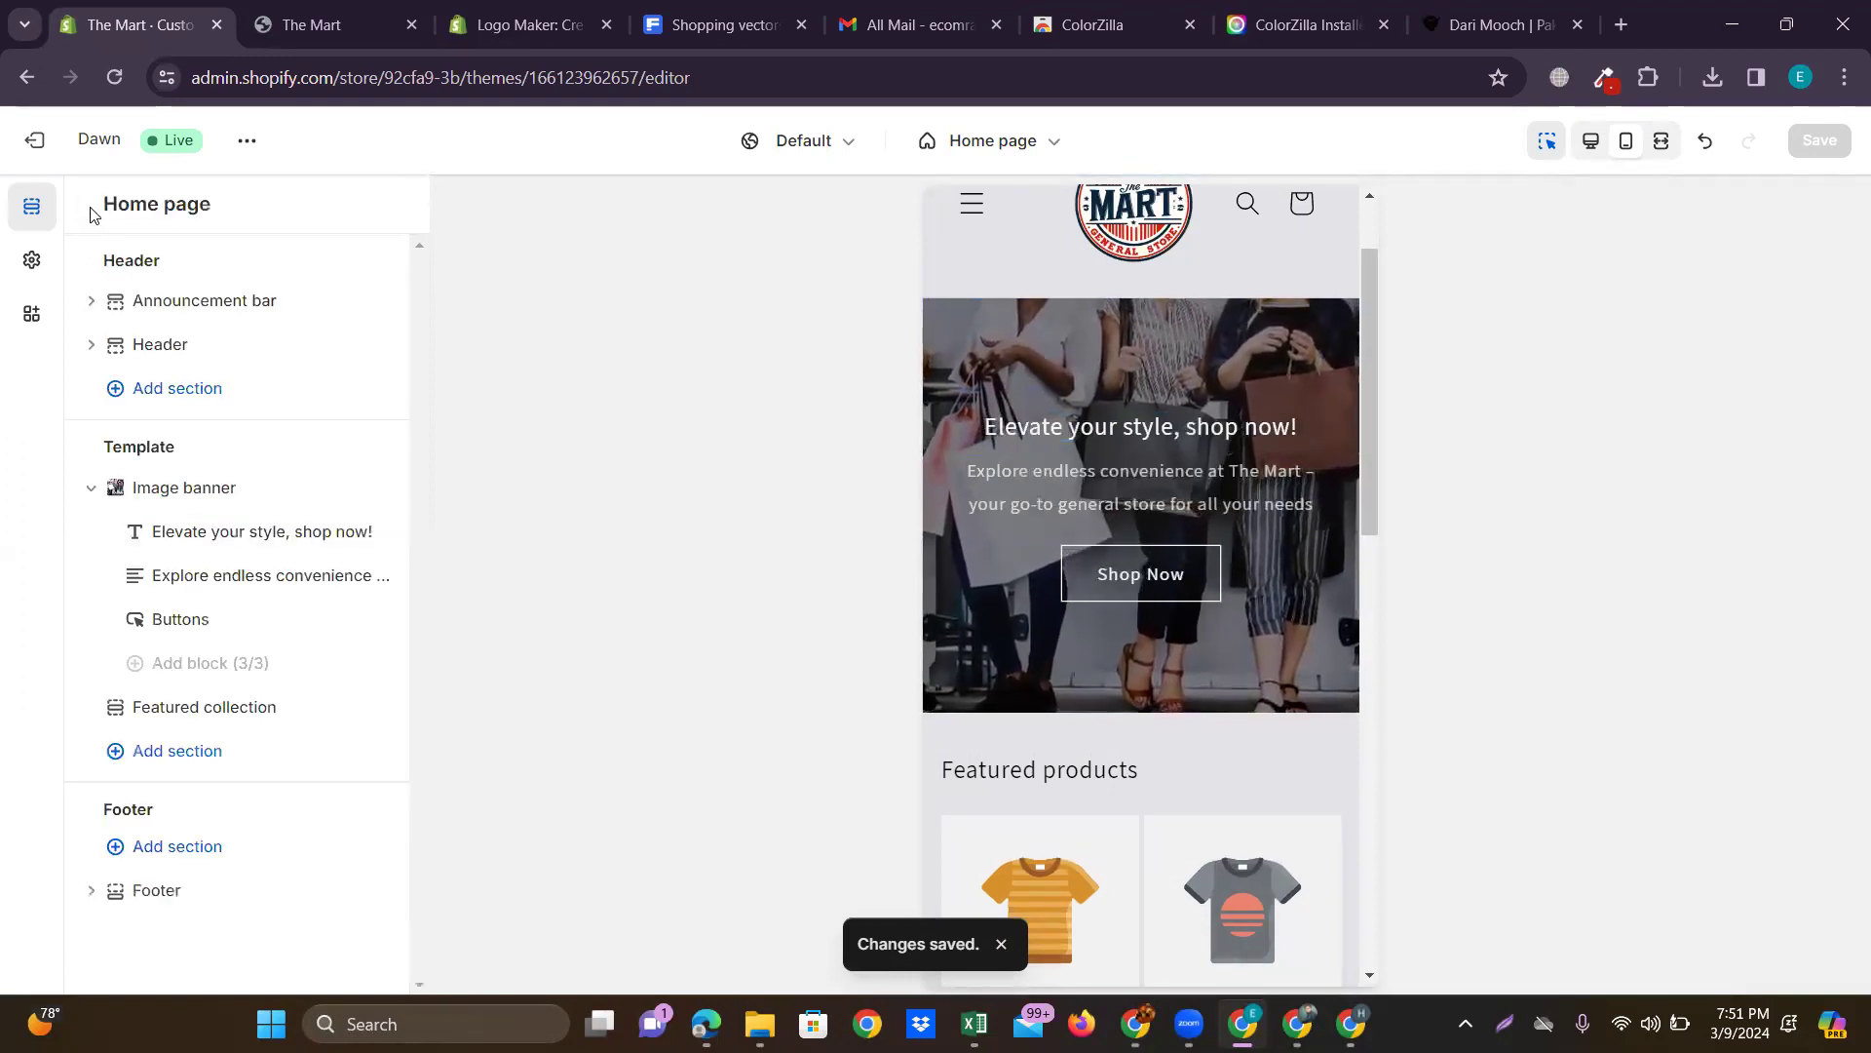
click(1591, 141)
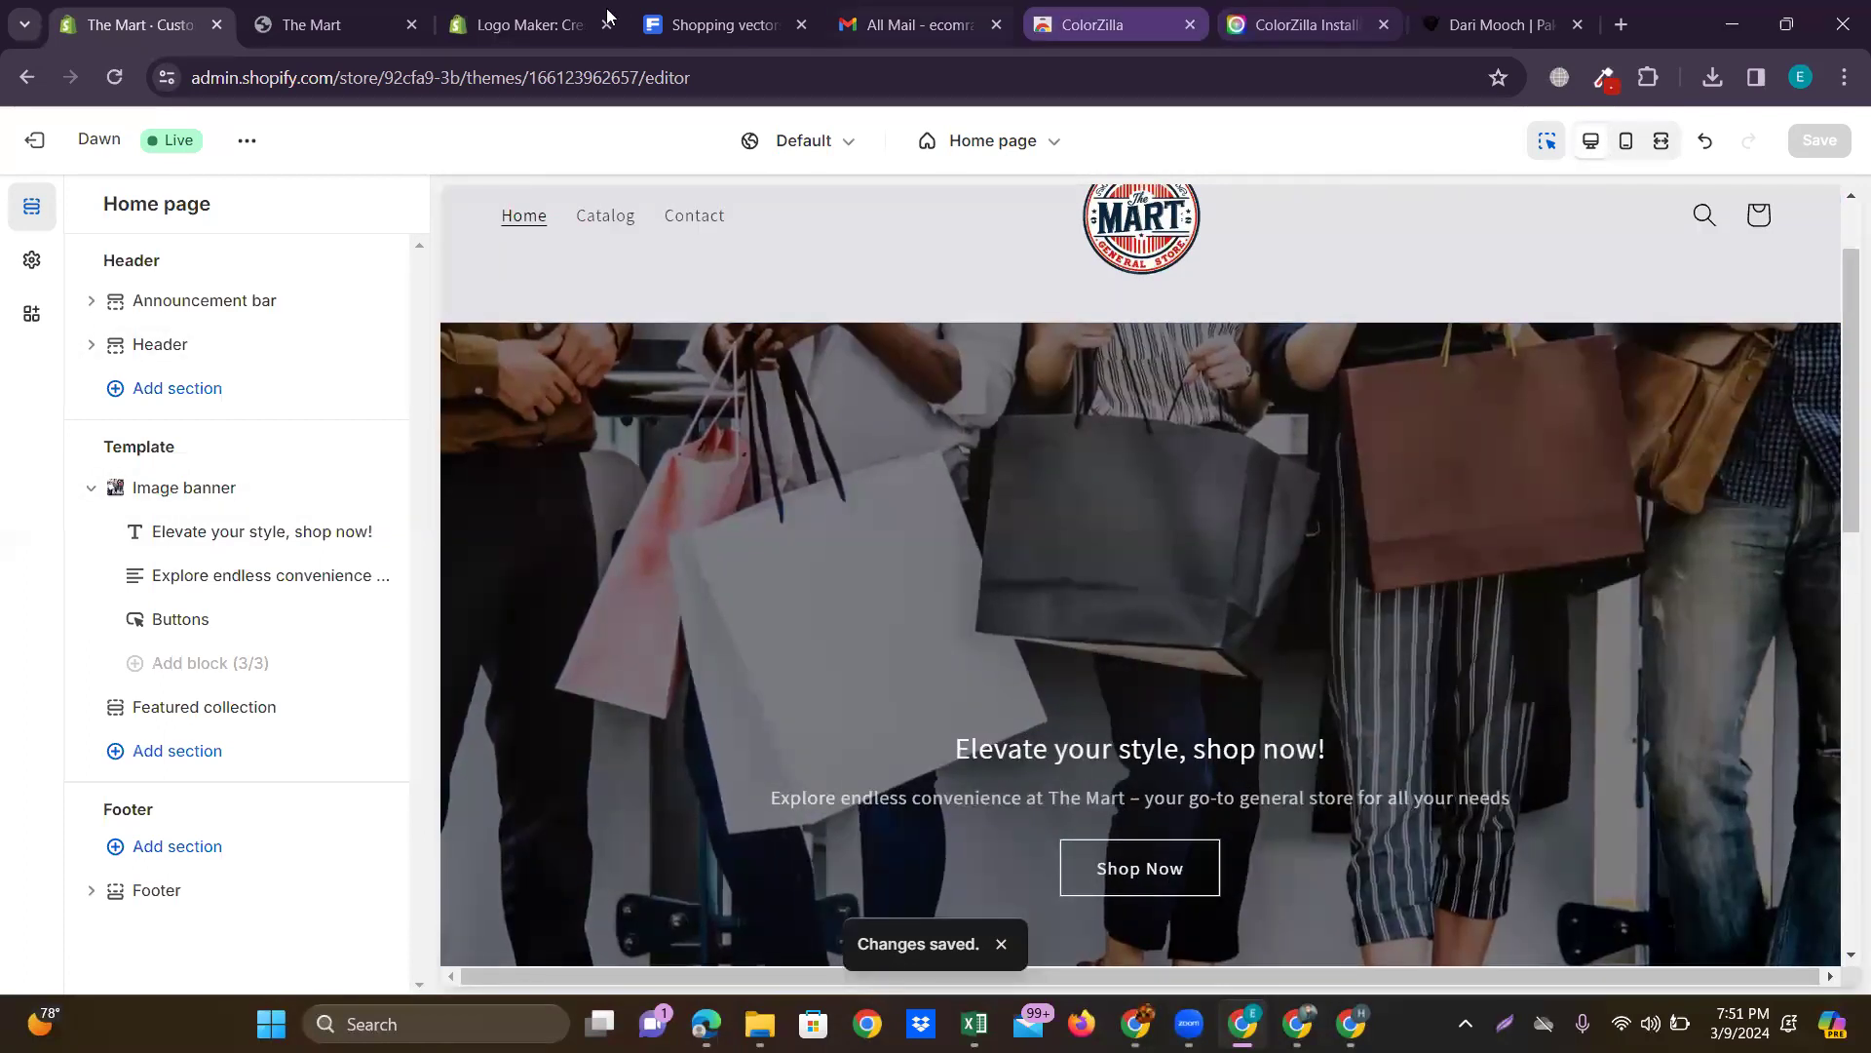
Inspect The Mart's live storefront in the browser's developer tools and emulate a Samsung Galaxy S20 Ultra.
click(302, 25)
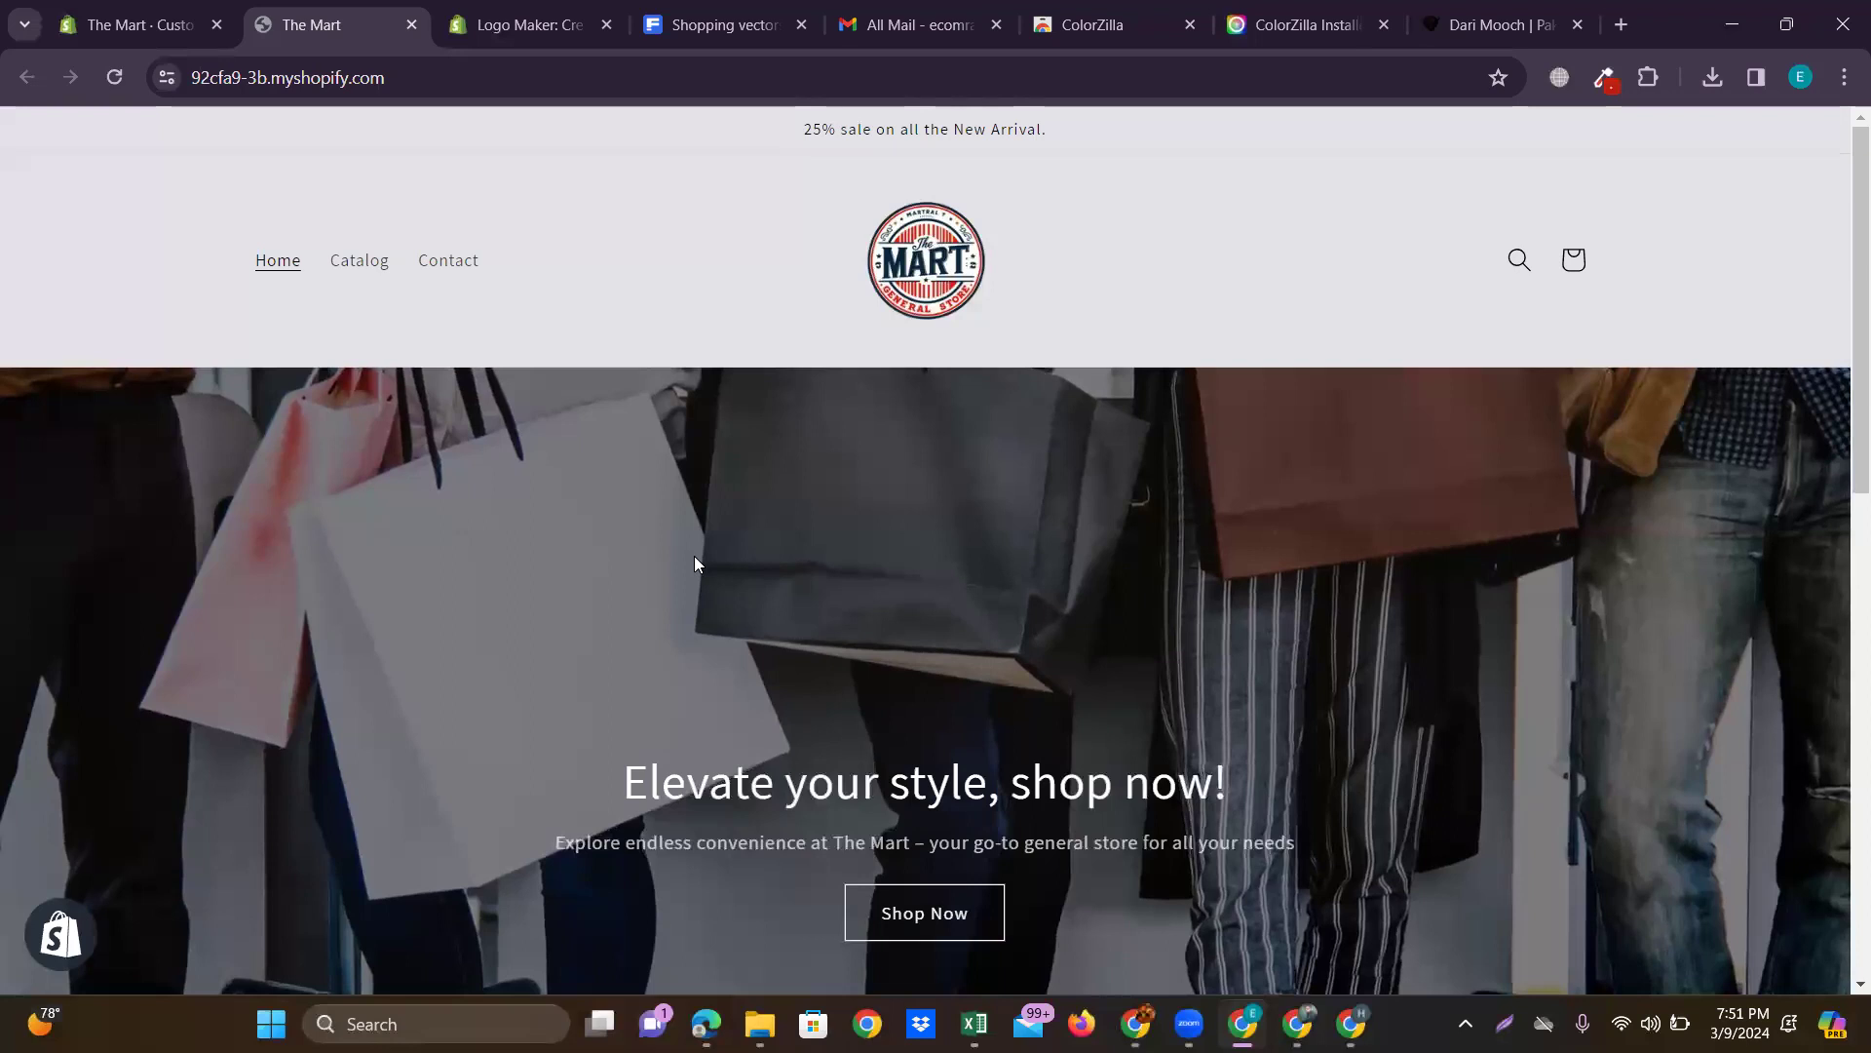
scroll(694, 555, down, 2)
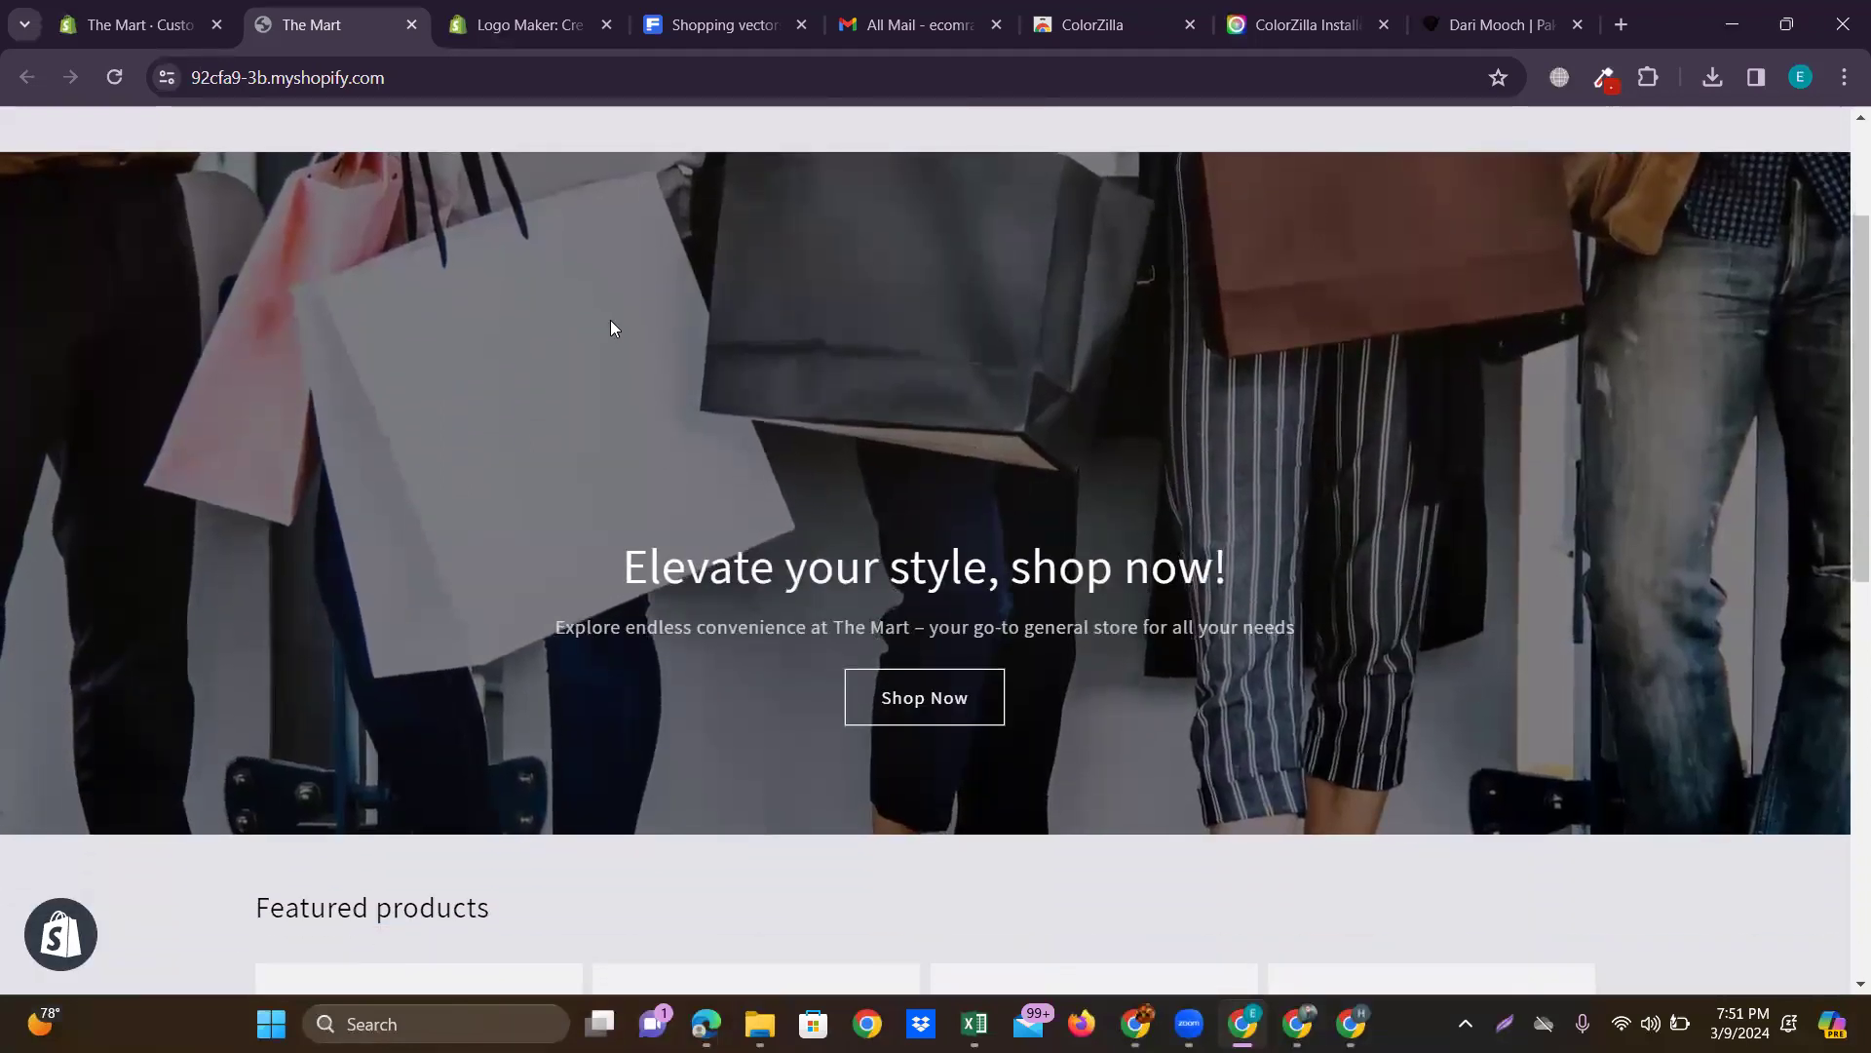
right_click(585, 259)
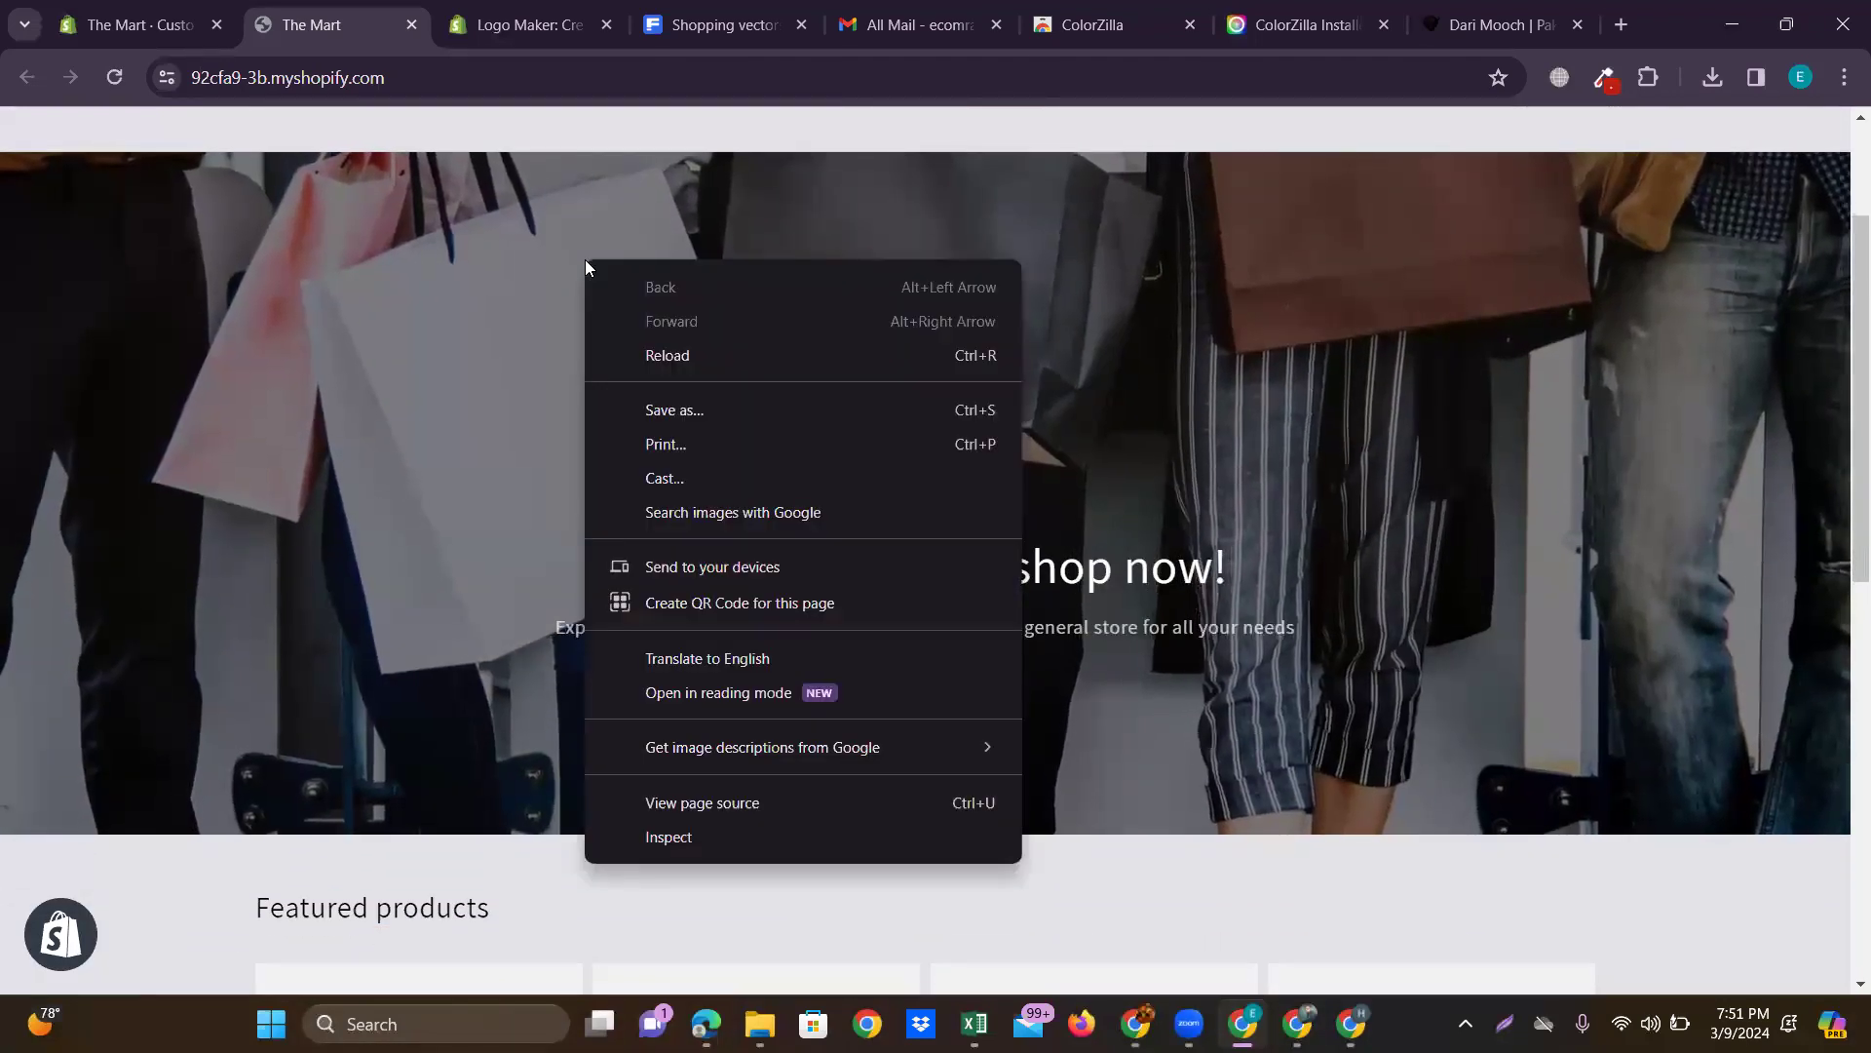
click(694, 840)
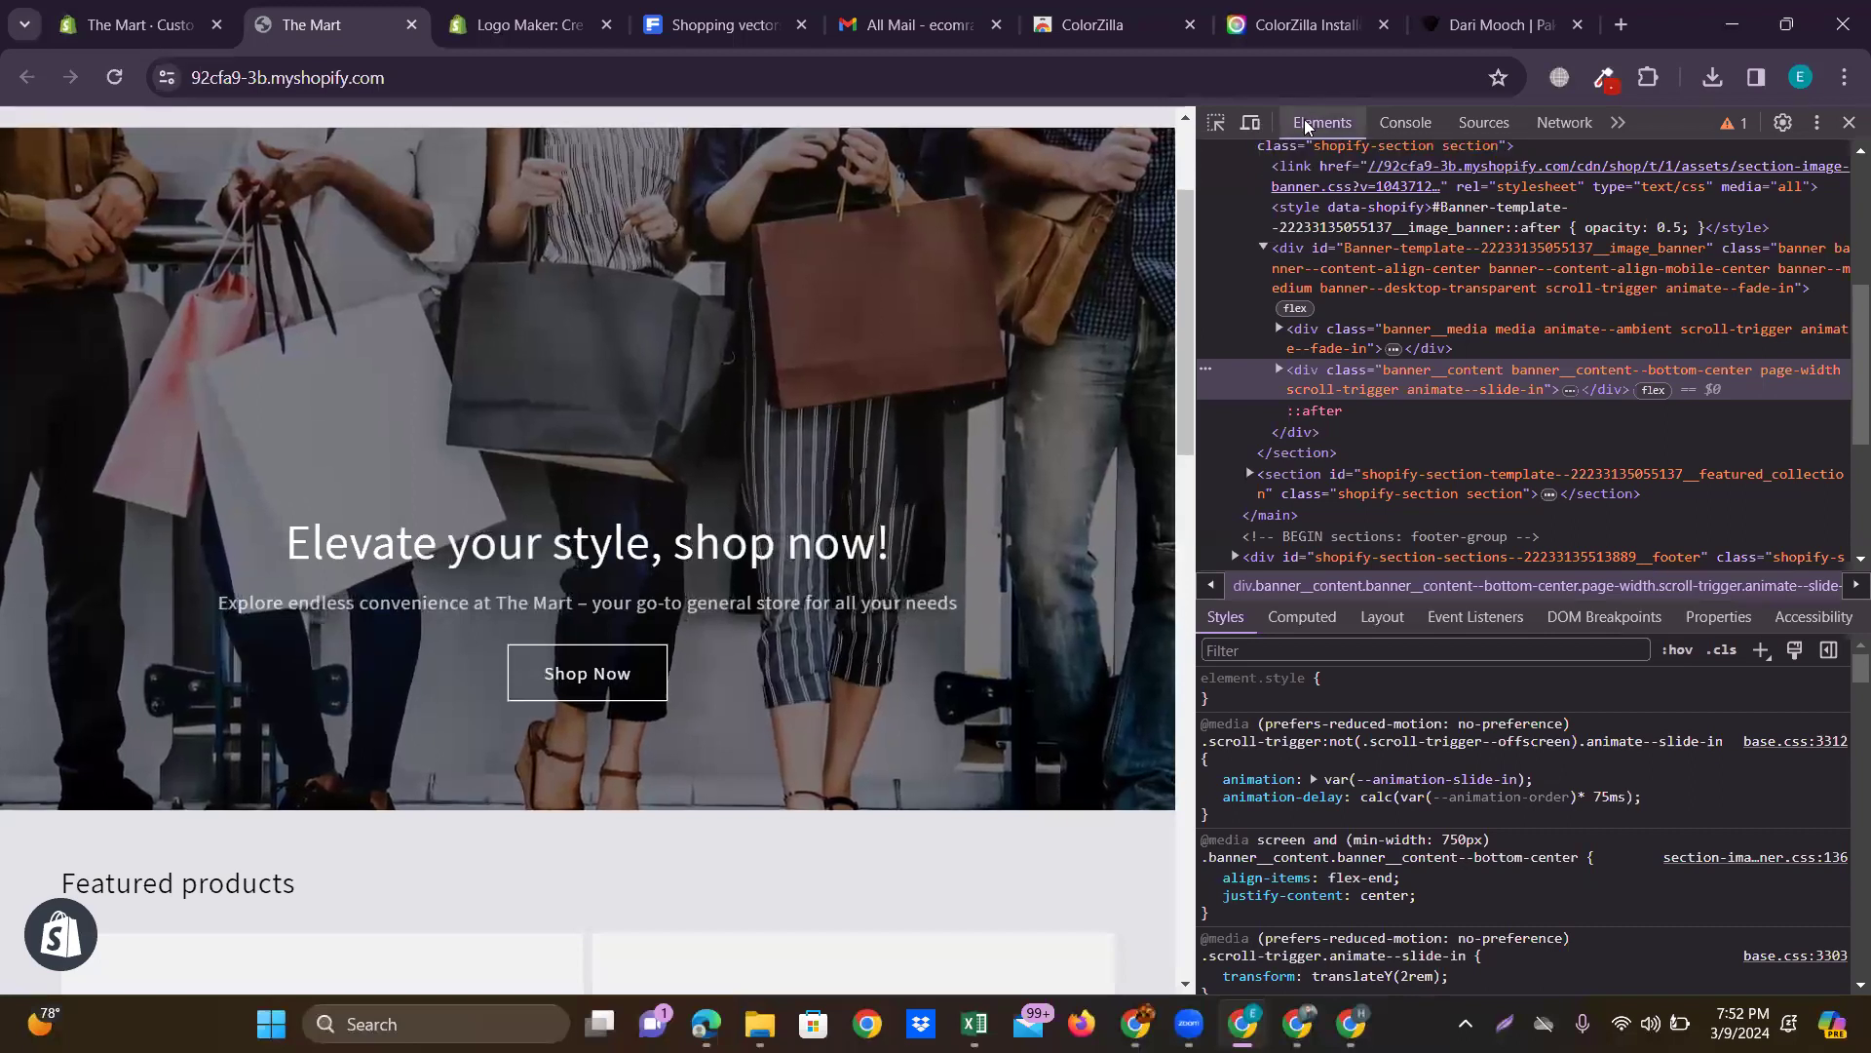
click(1252, 124)
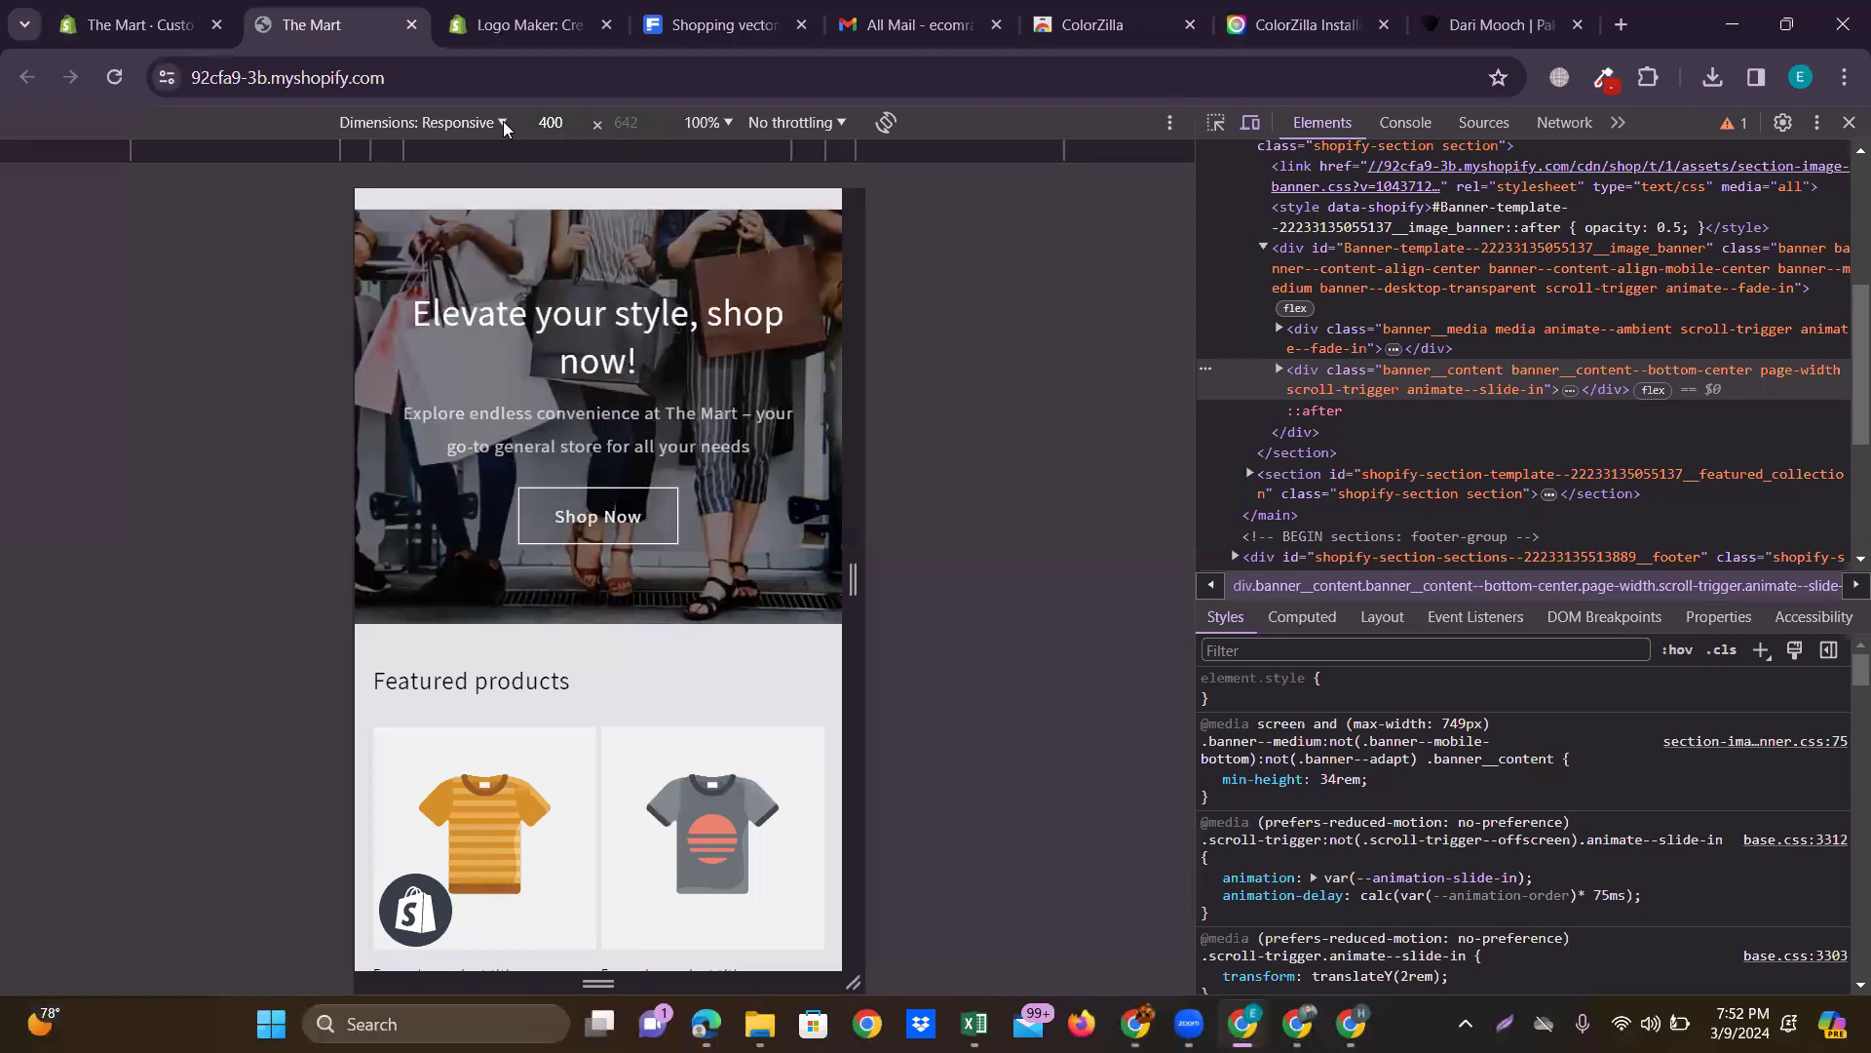
click(503, 121)
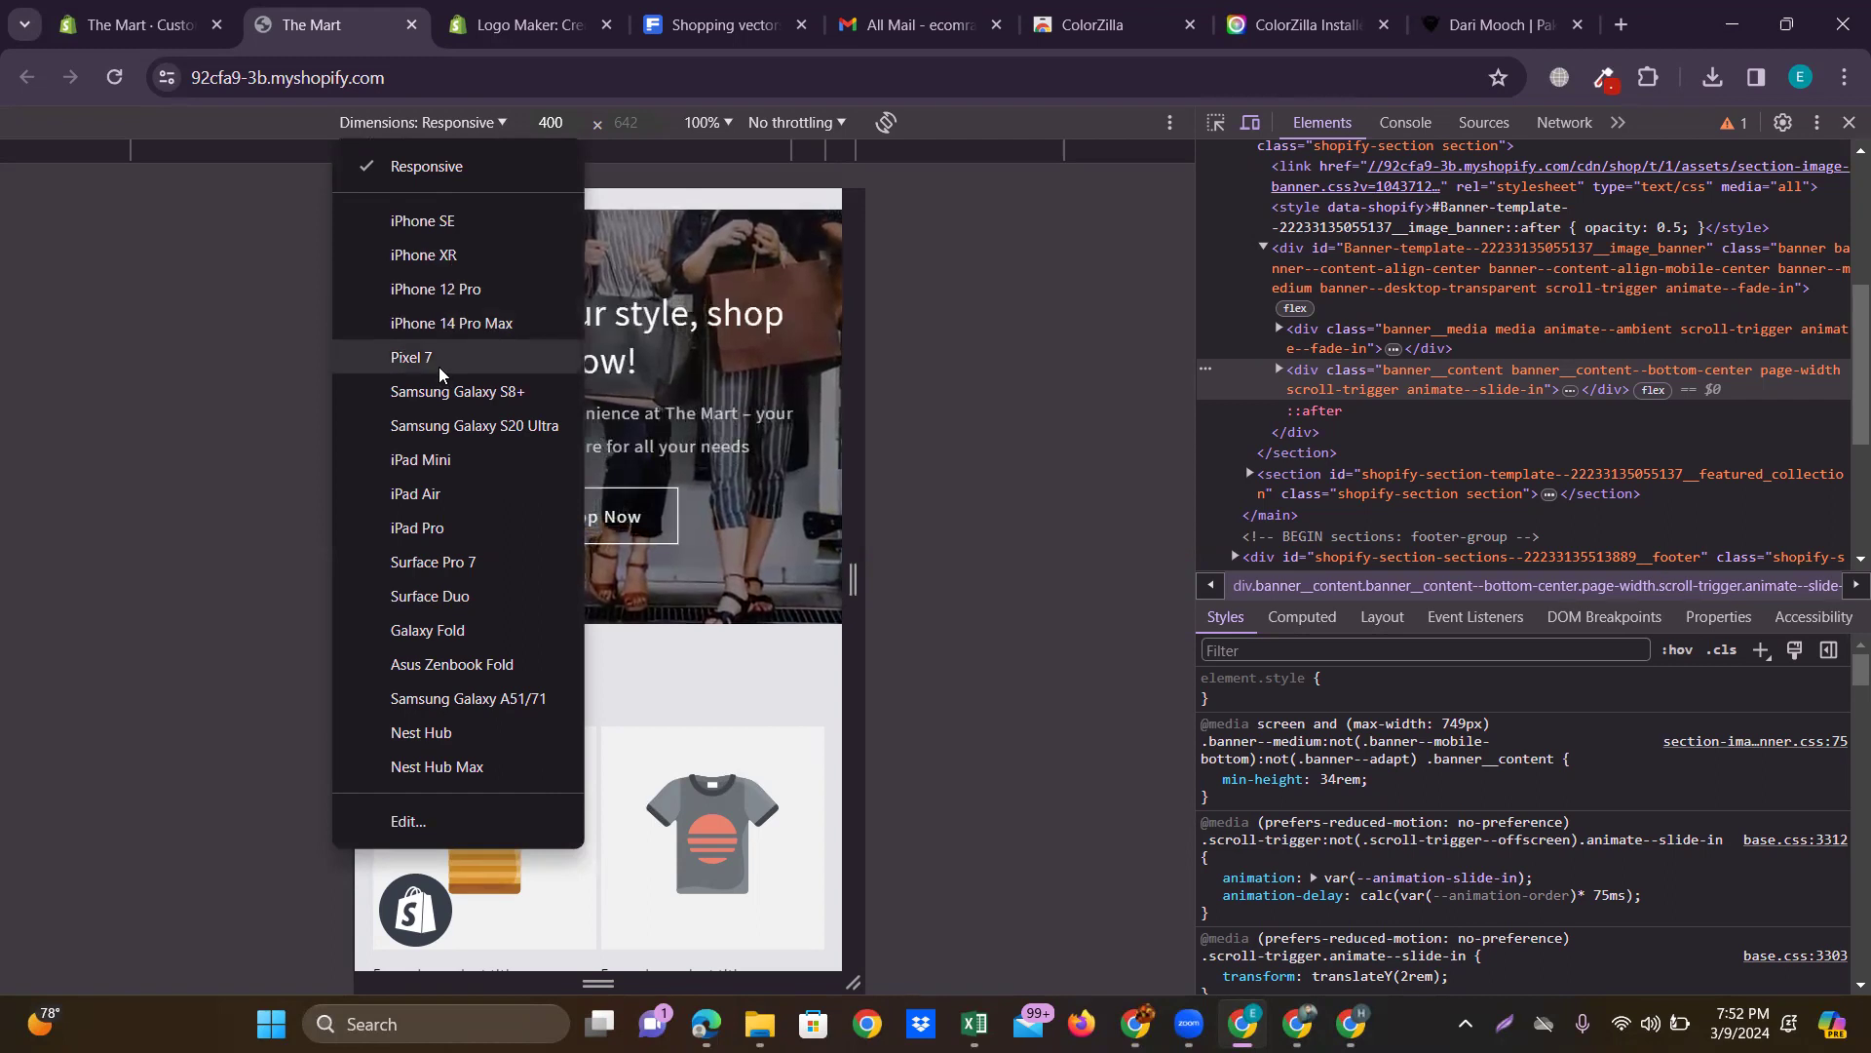
click(468, 426)
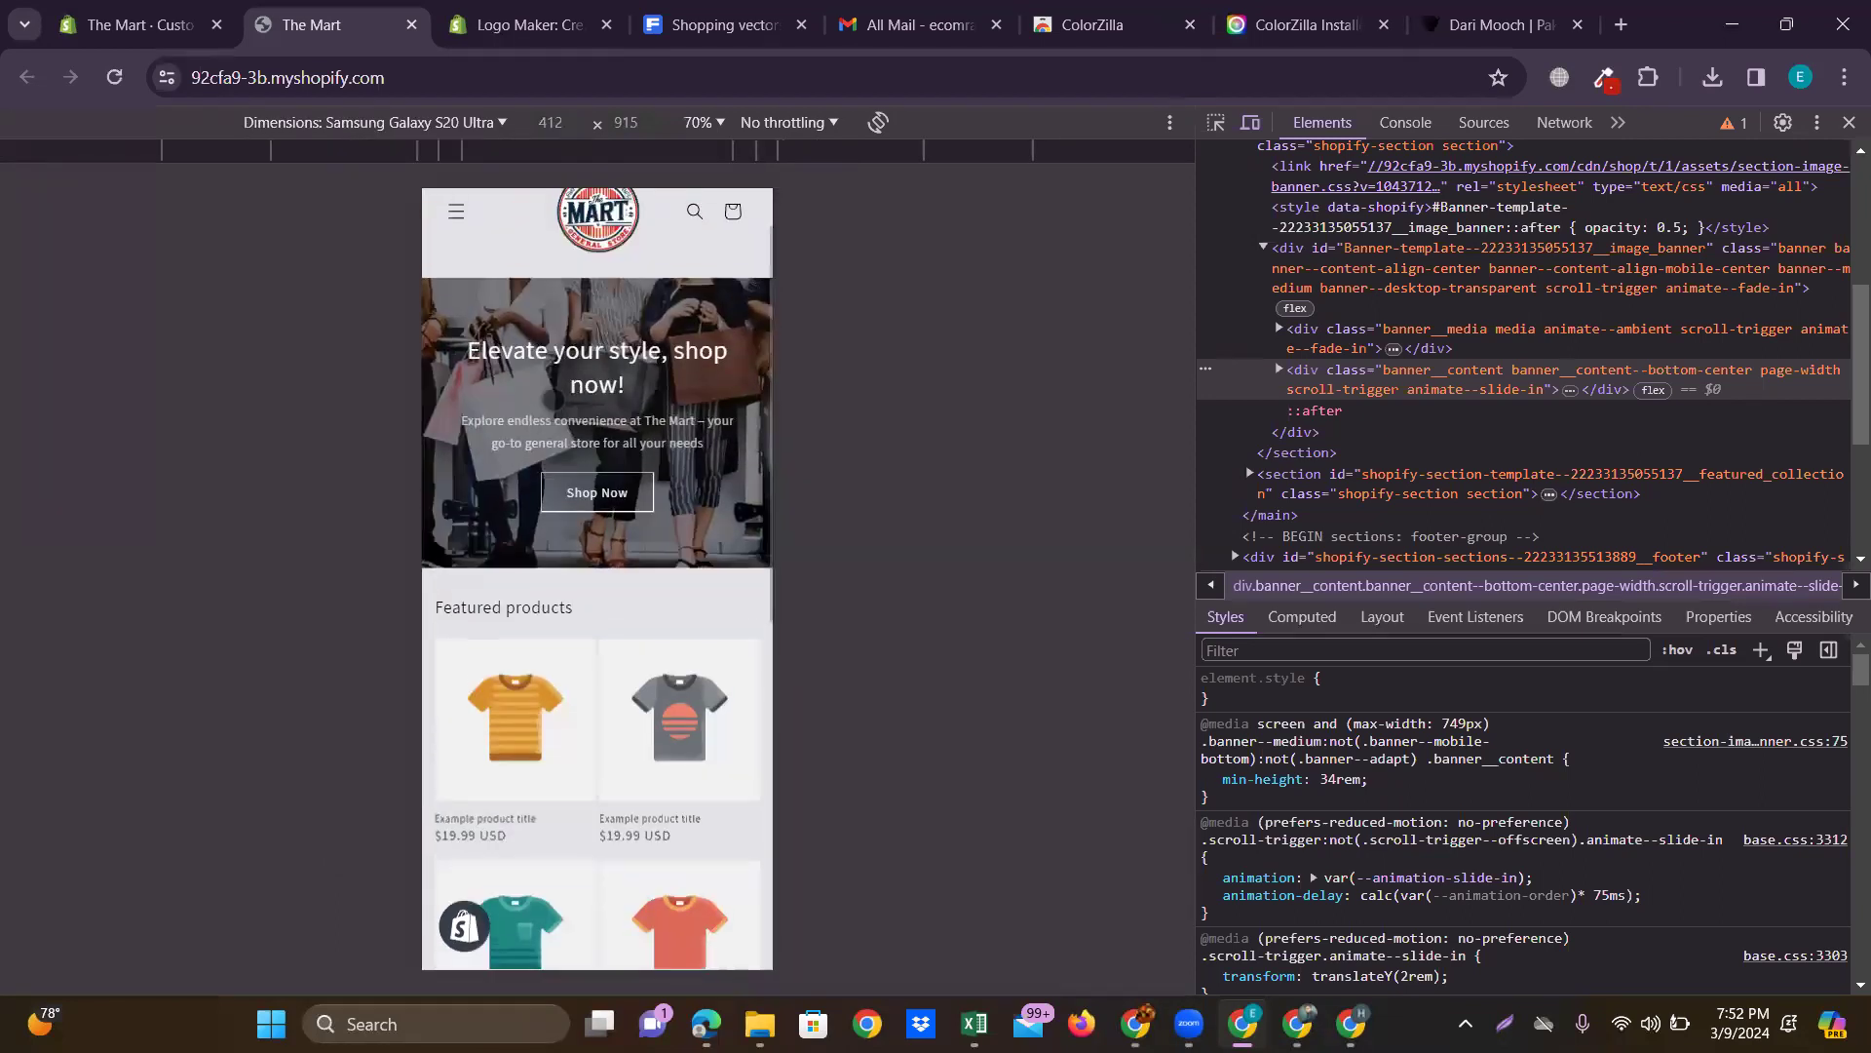
Review the emulated mobile home page from the header to the featured products, and close the developer tools.
scroll(596, 575, down, 2)
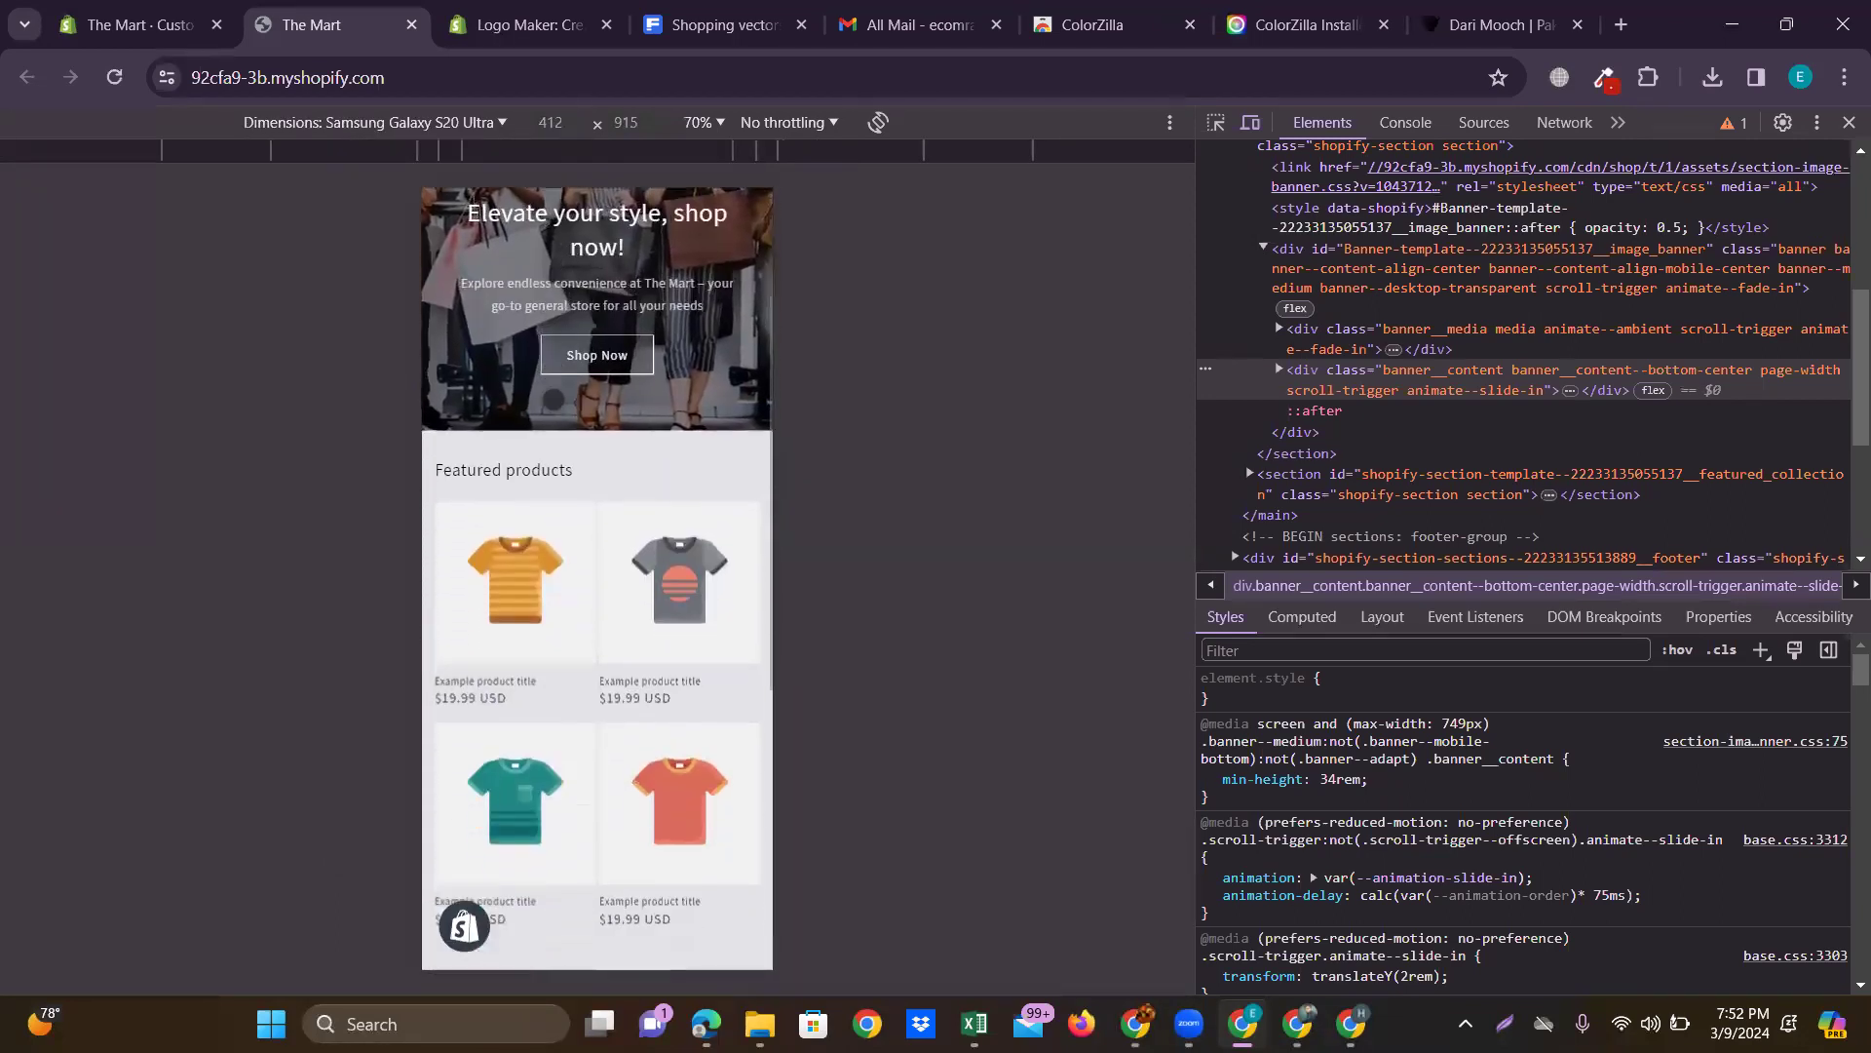
scroll(596, 575, up, 2)
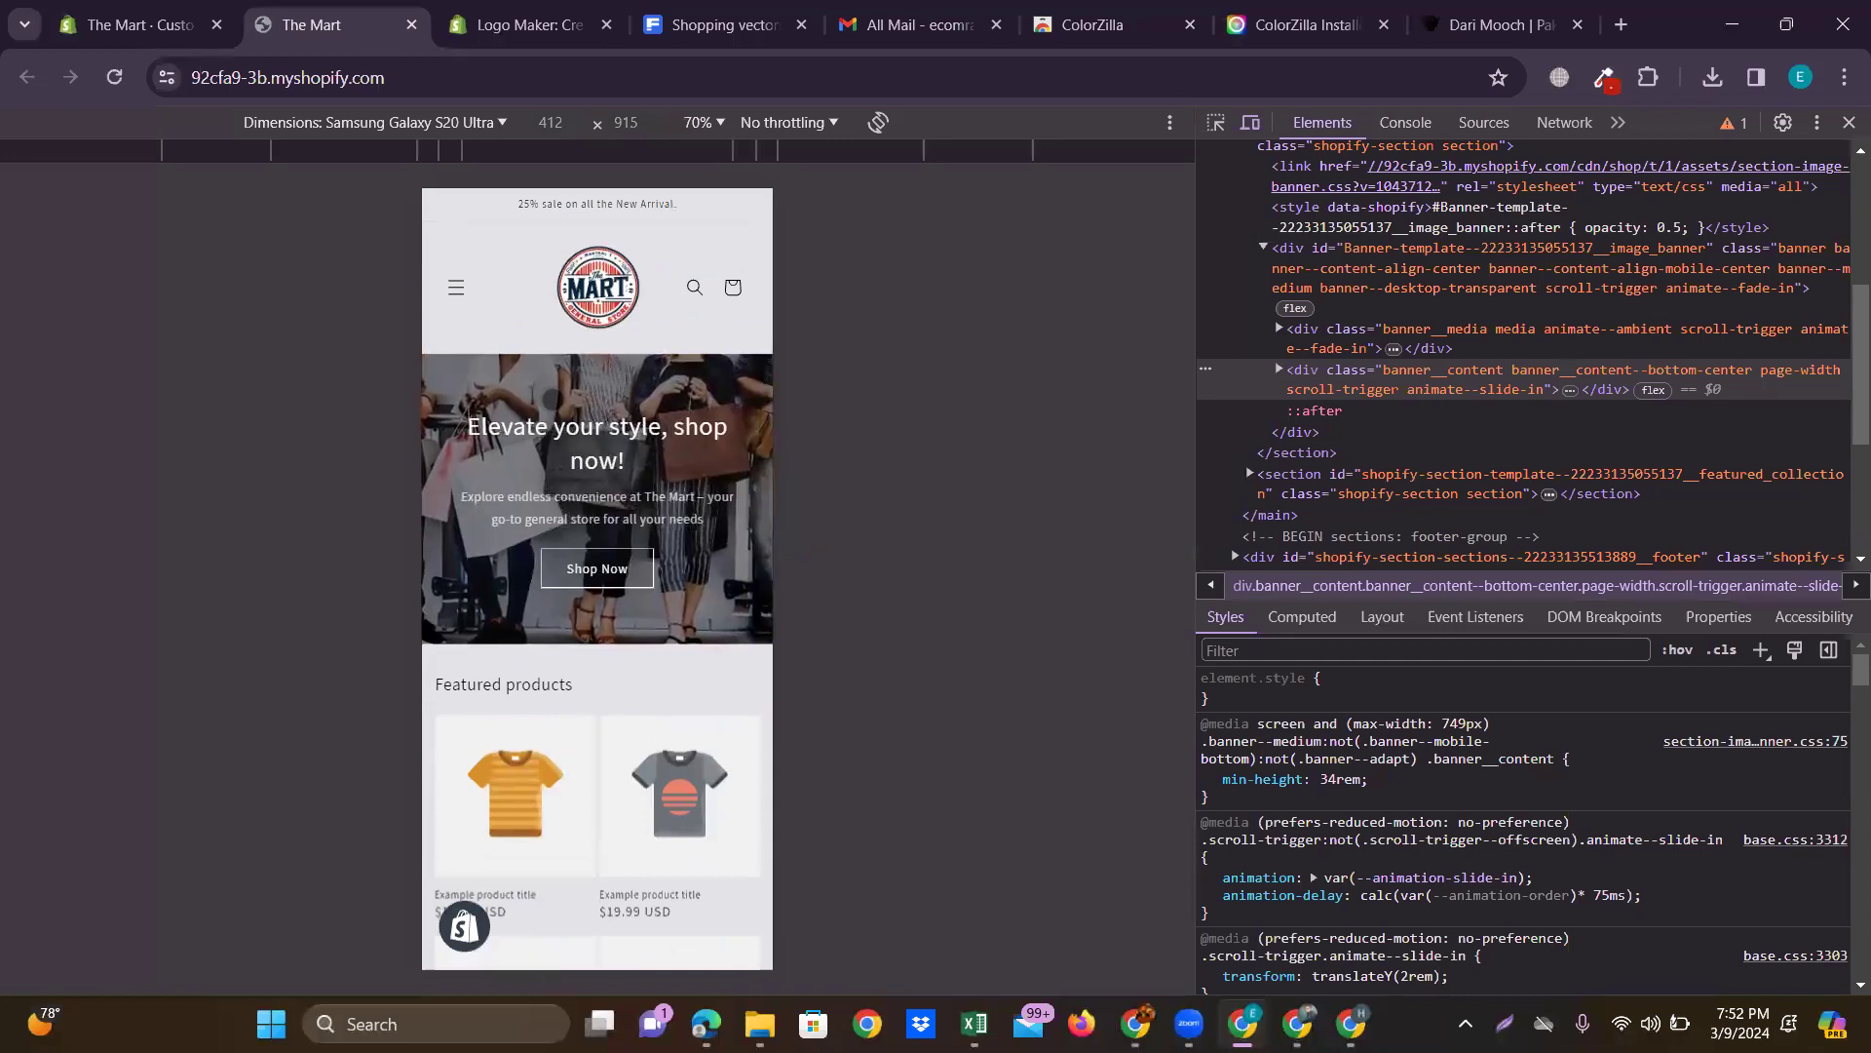
scroll(596, 575, down, 2)
scroll(596, 575, up, 2)
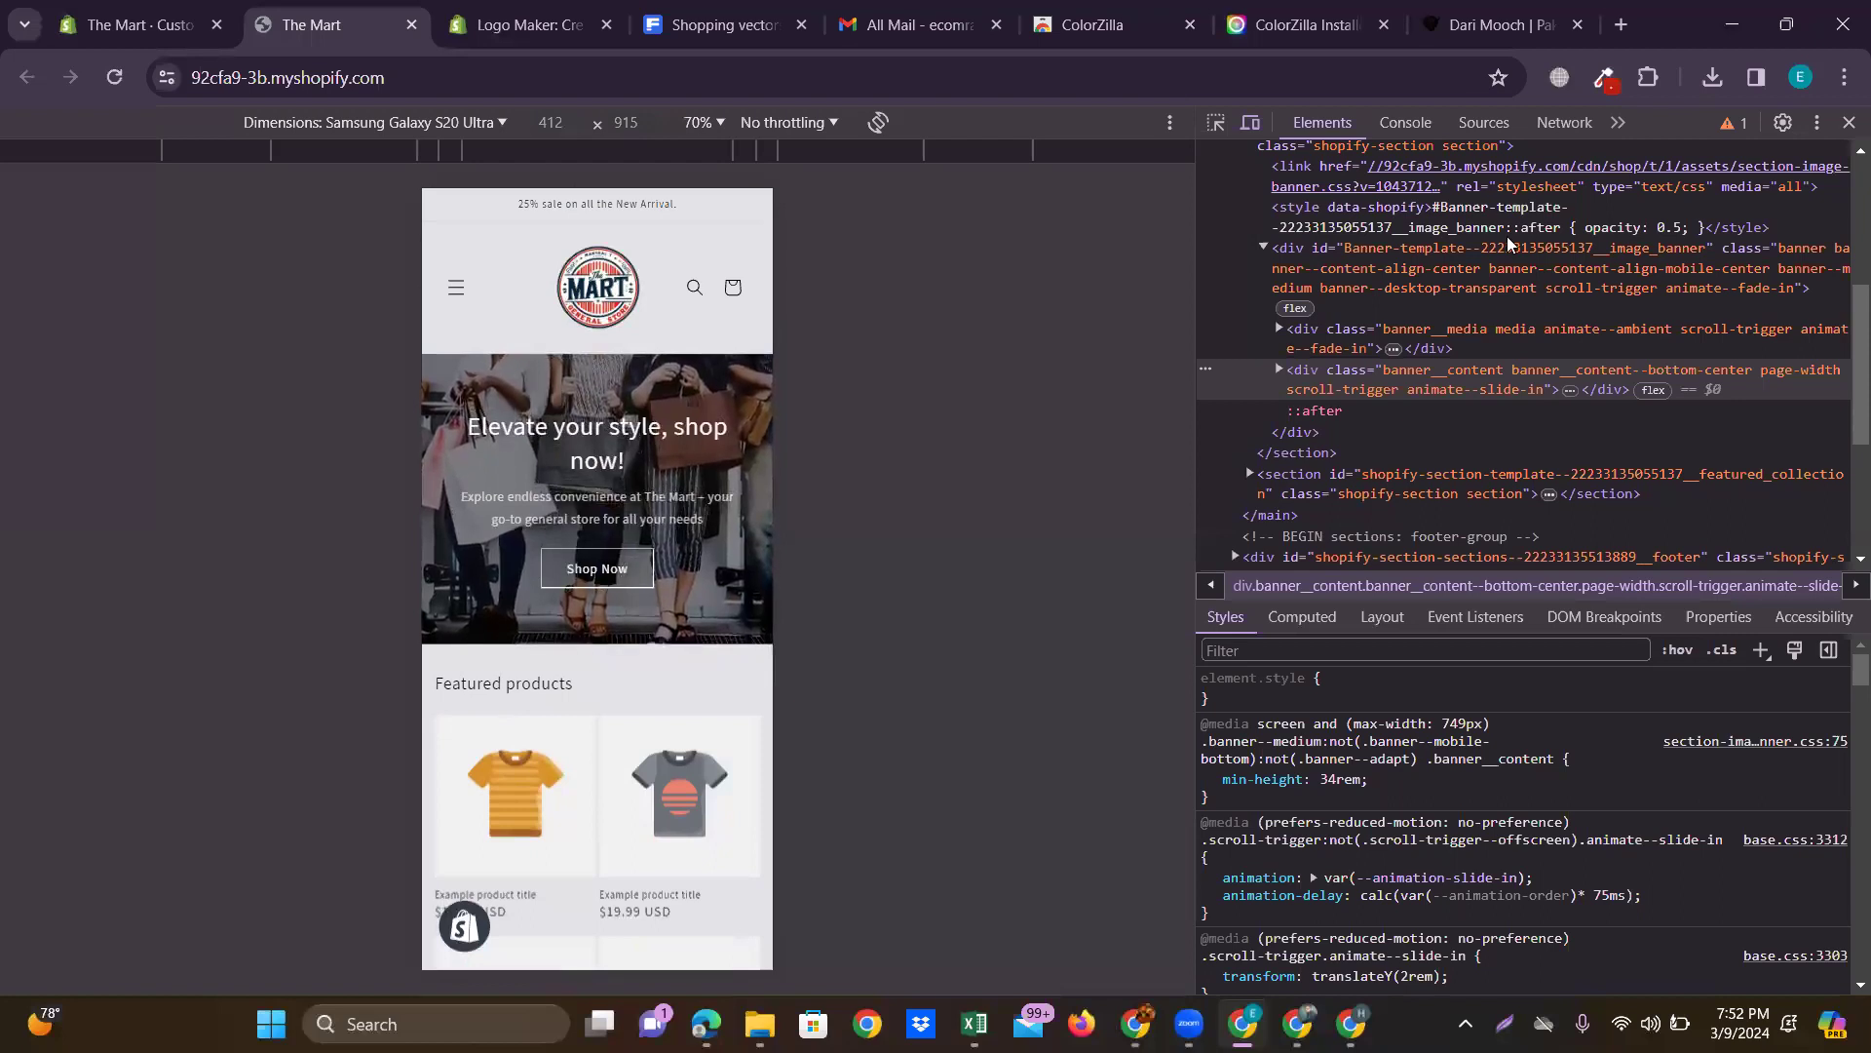
click(1848, 124)
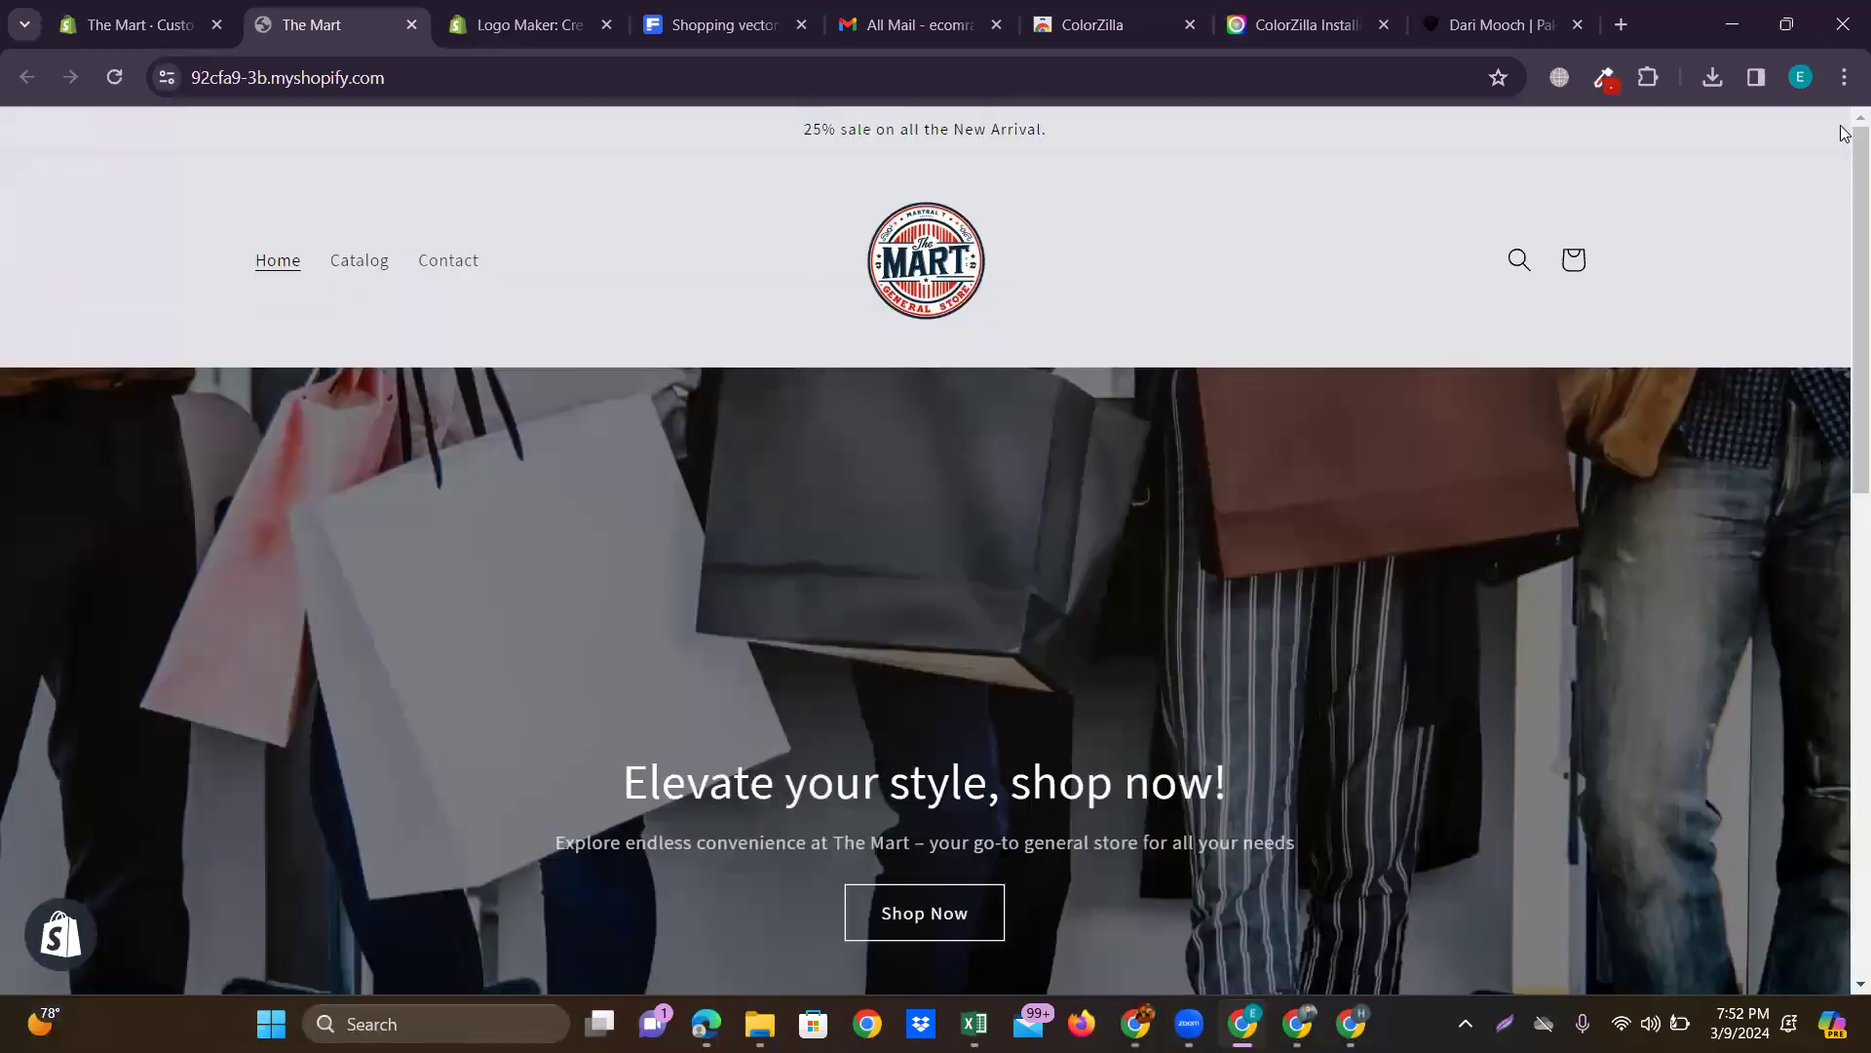
Look over the desktop banner and featured products, and close the two ColorZilla browser tabs.
scroll(1080, 417, down, 4)
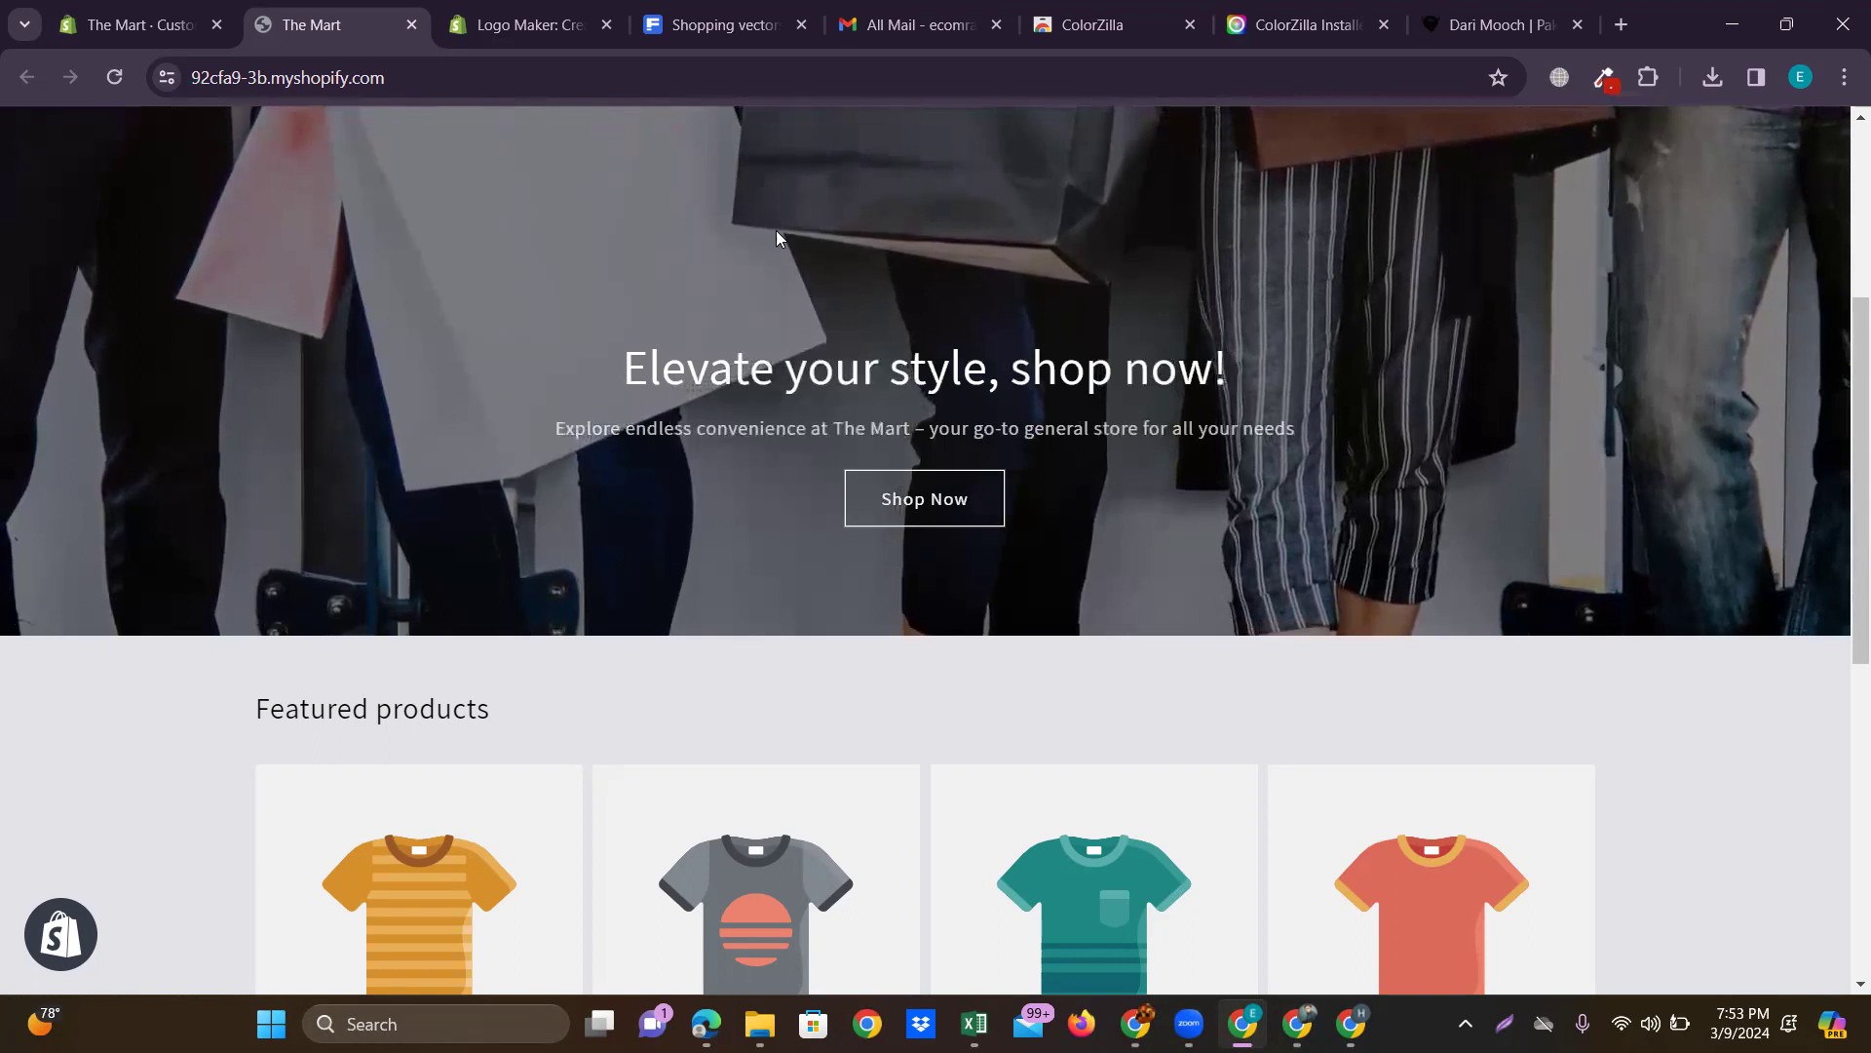
click(1186, 25)
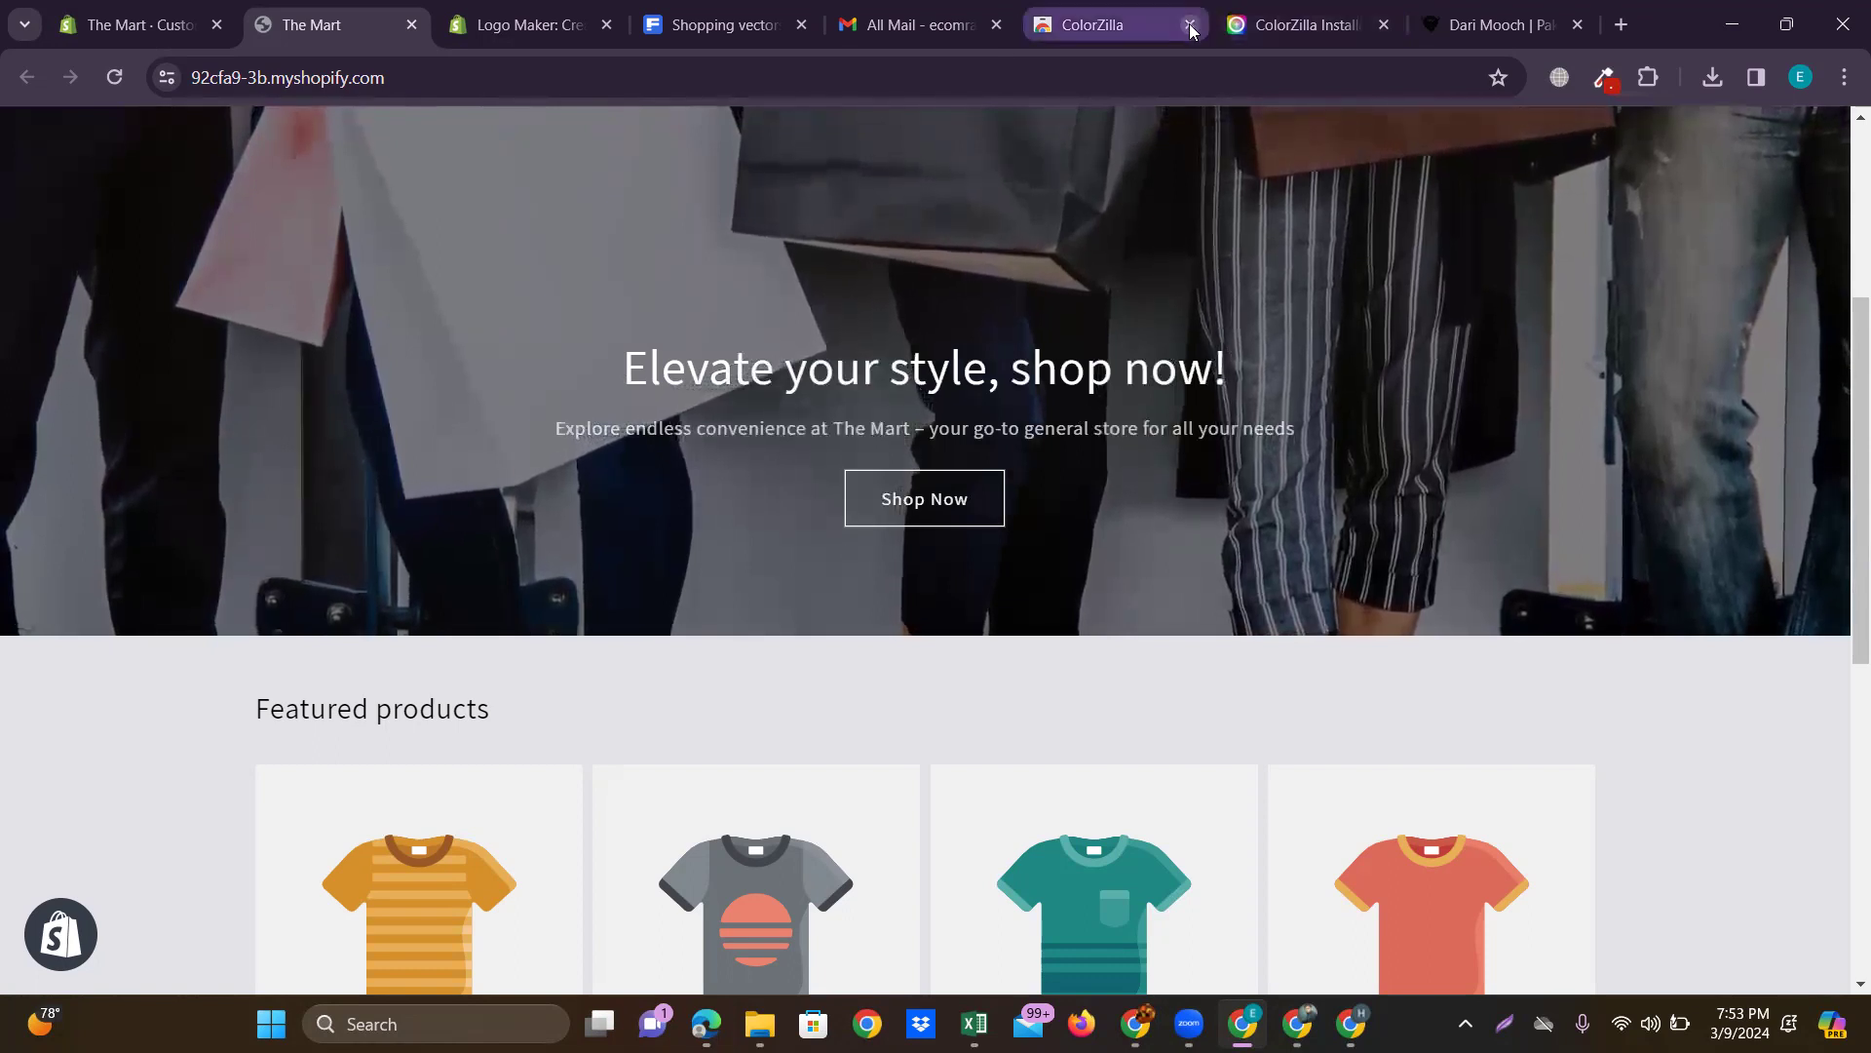
click(1189, 26)
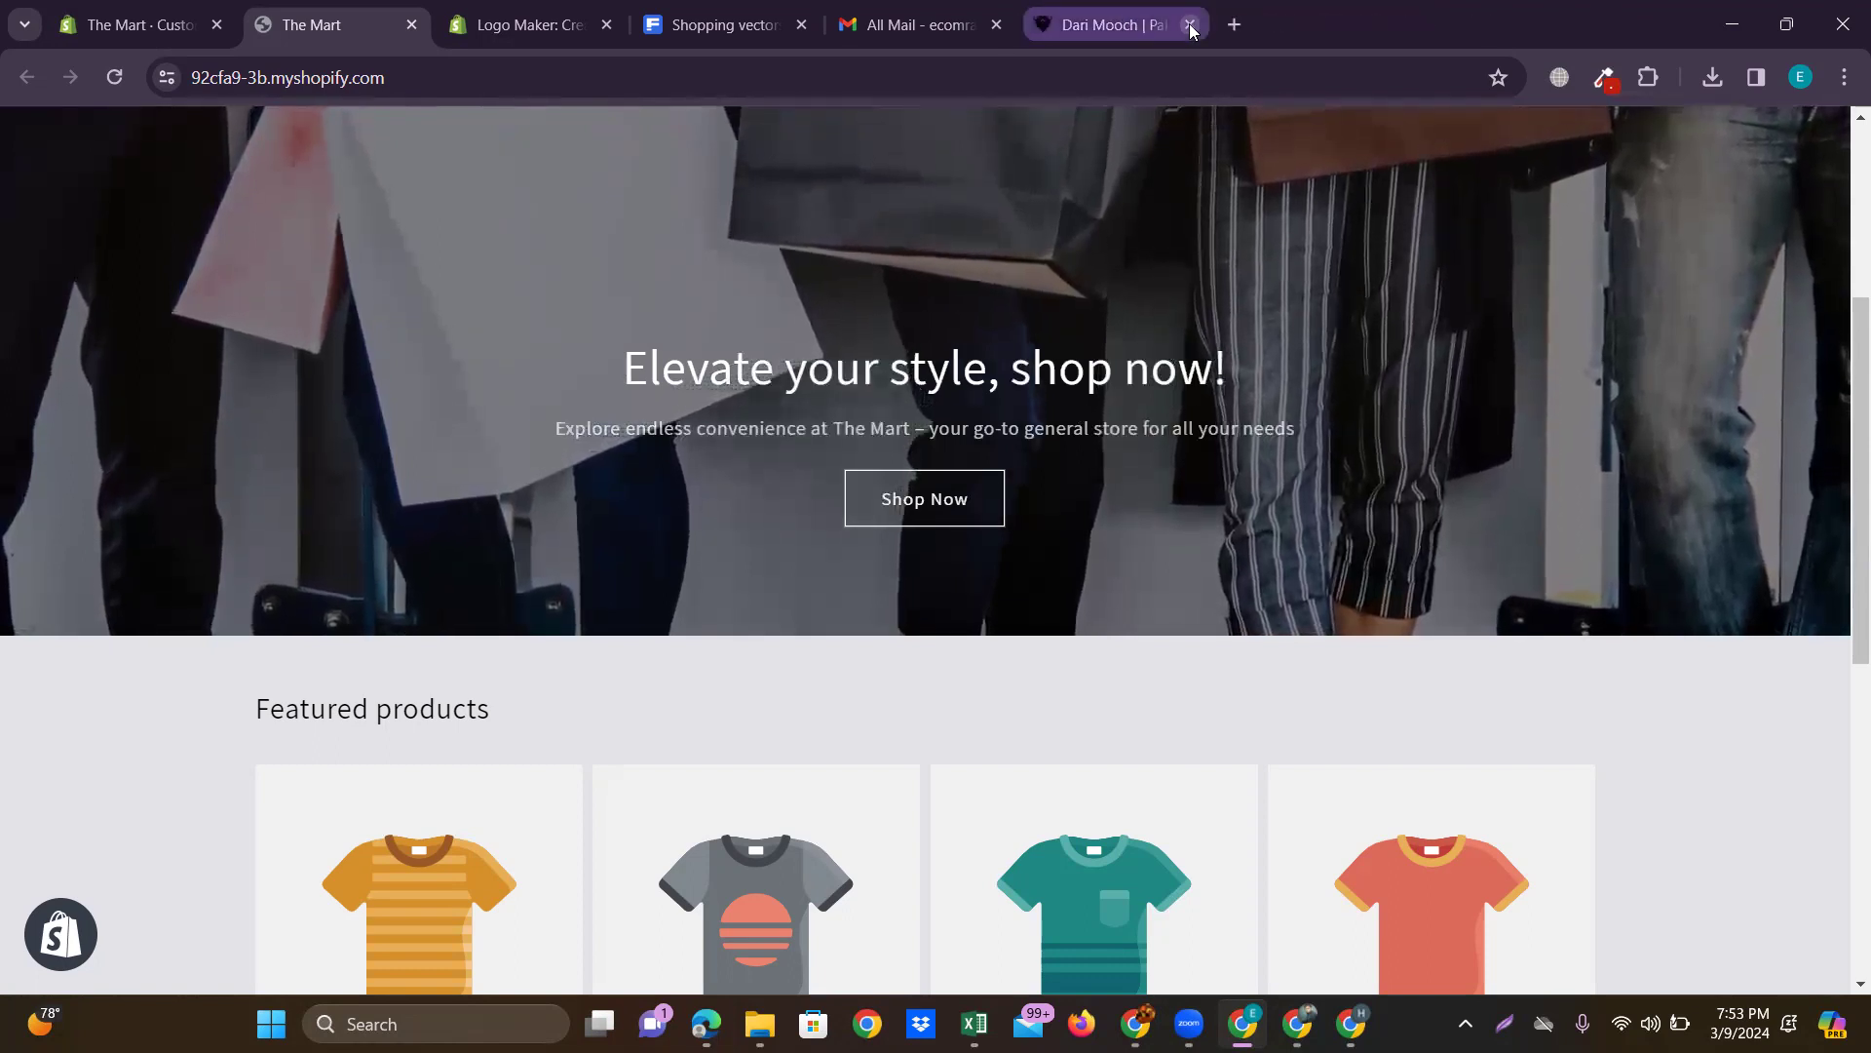